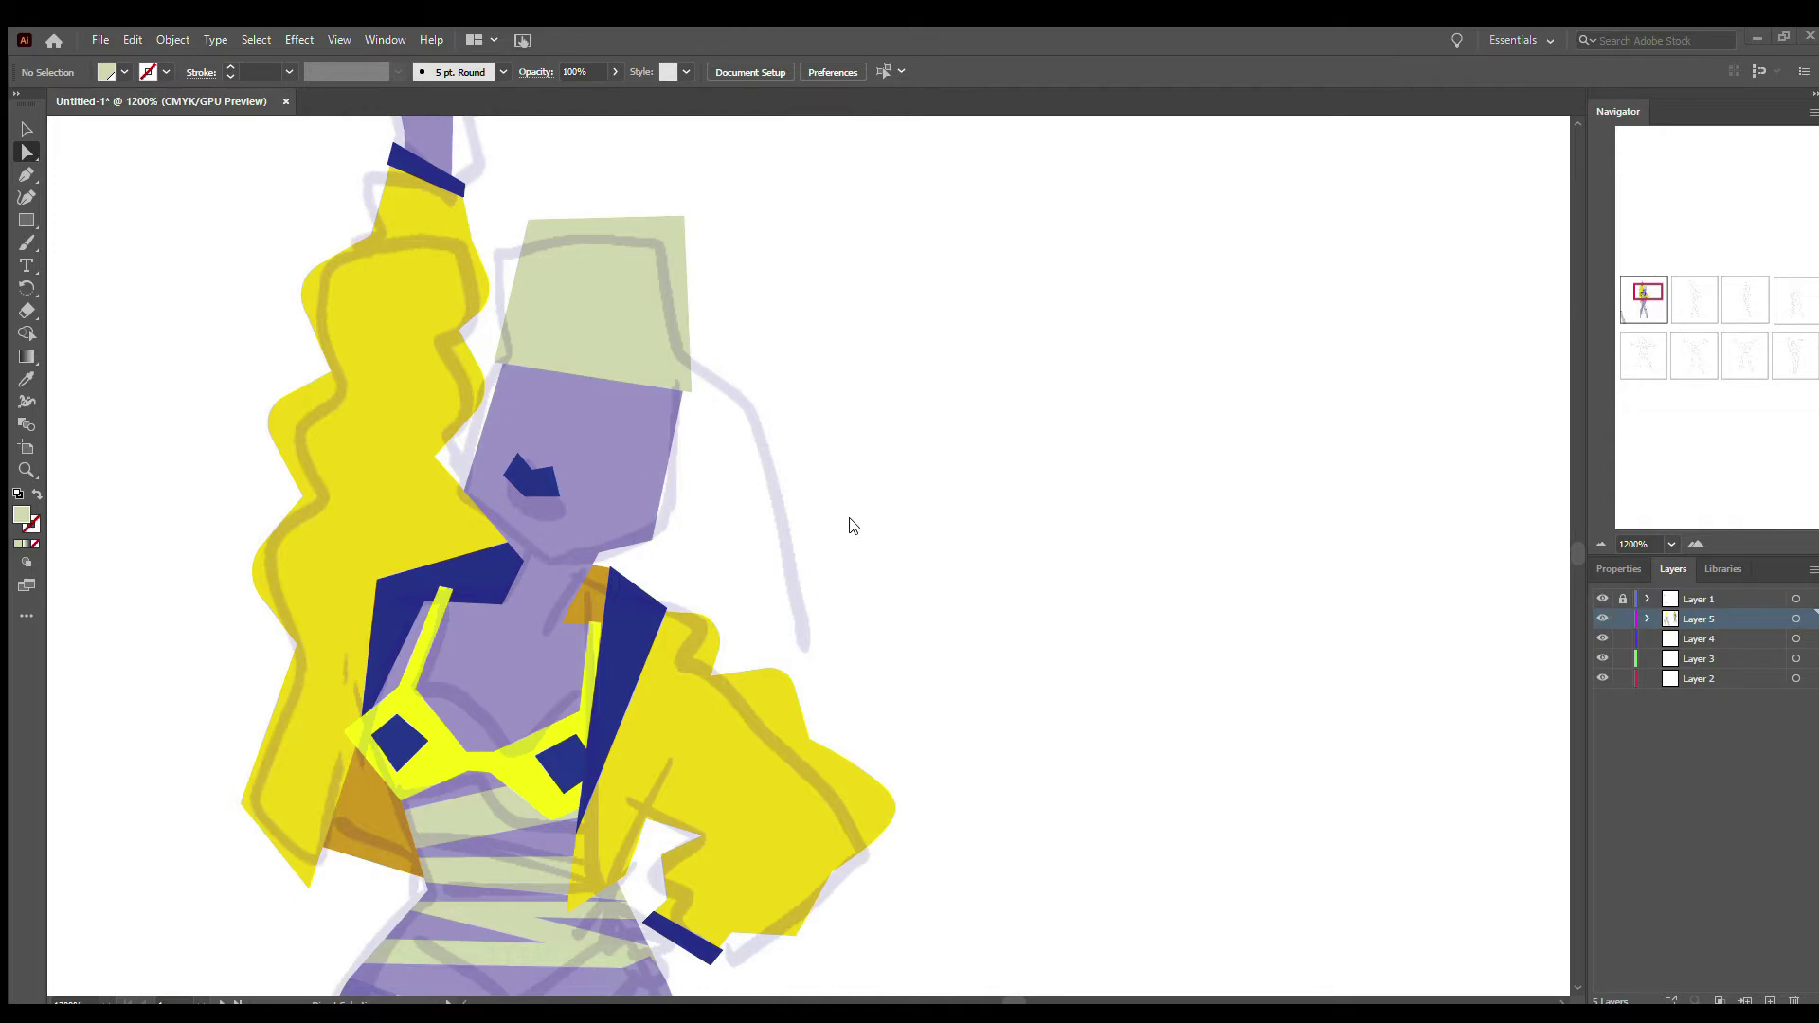
- Draw a dark blue V-shaped waistband across the figure's hips with the Pen tool
scroll(756, 345, down, 5)
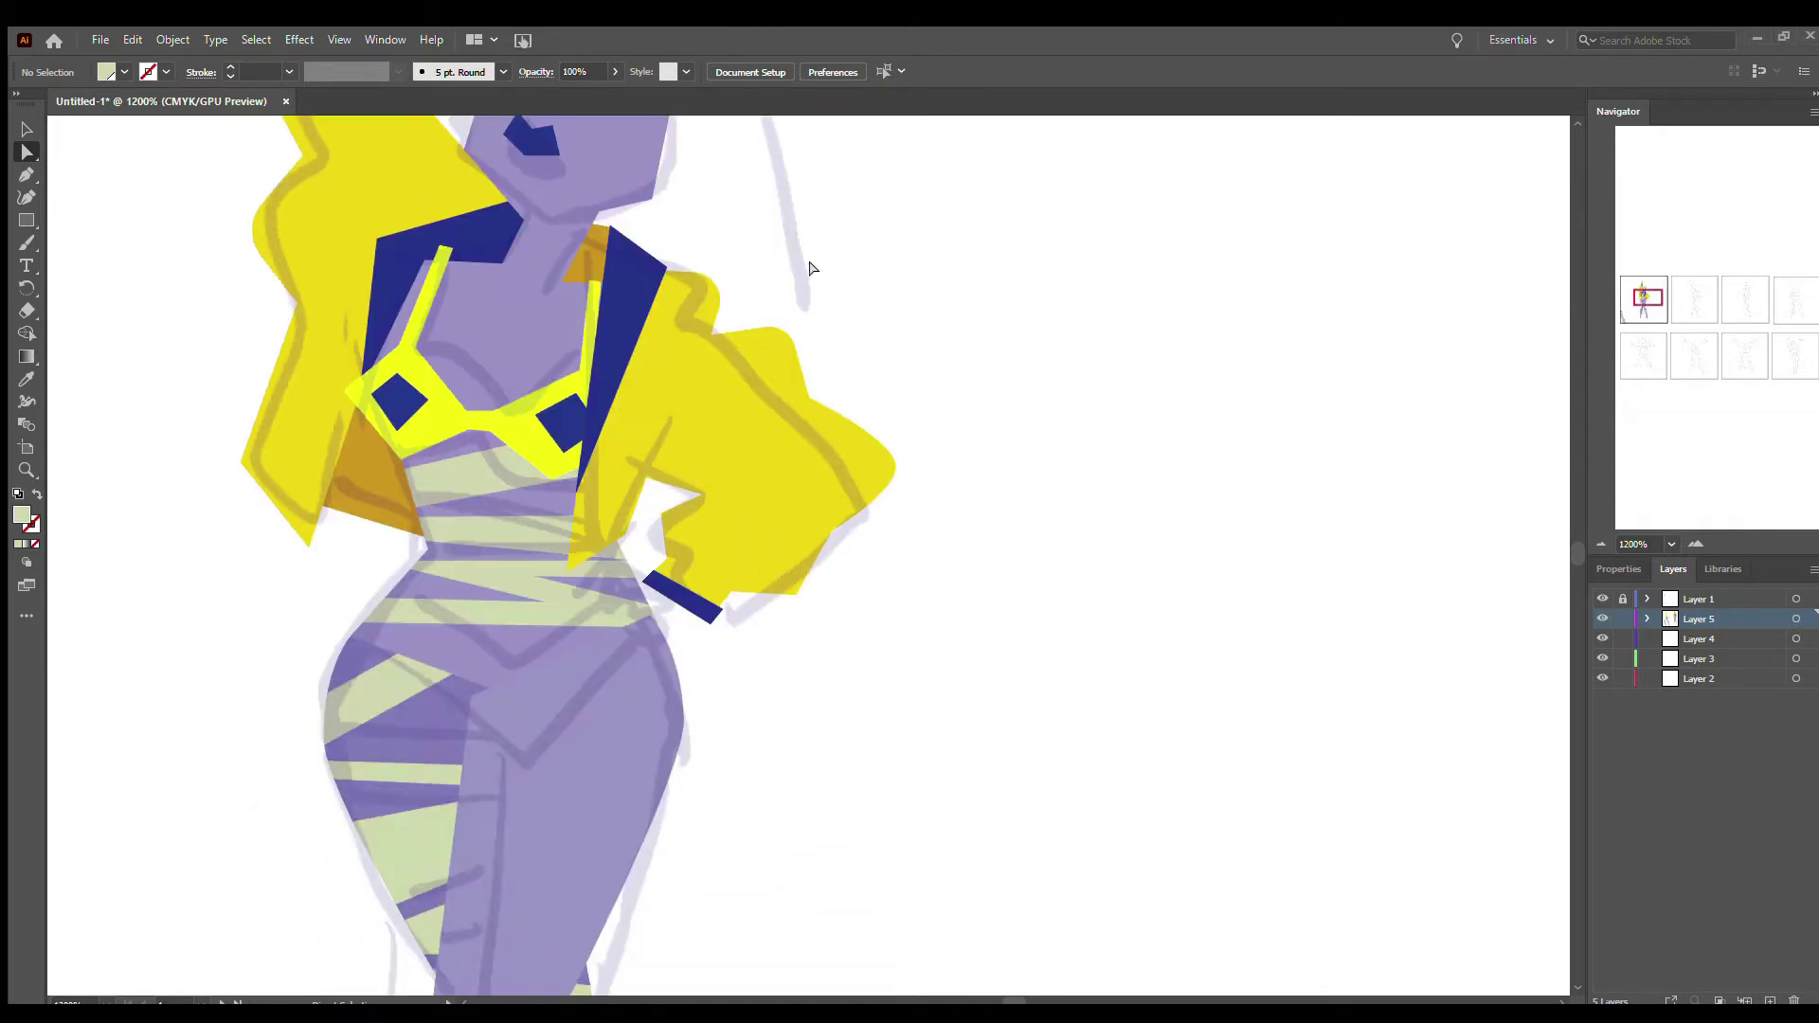
scroll(1157, 412, up, 1)
scroll(1165, 423, down, 1)
scroll(663, 398, up, 5)
scroll(777, 474, down, 6)
key(p)
click(382, 515)
click(496, 588)
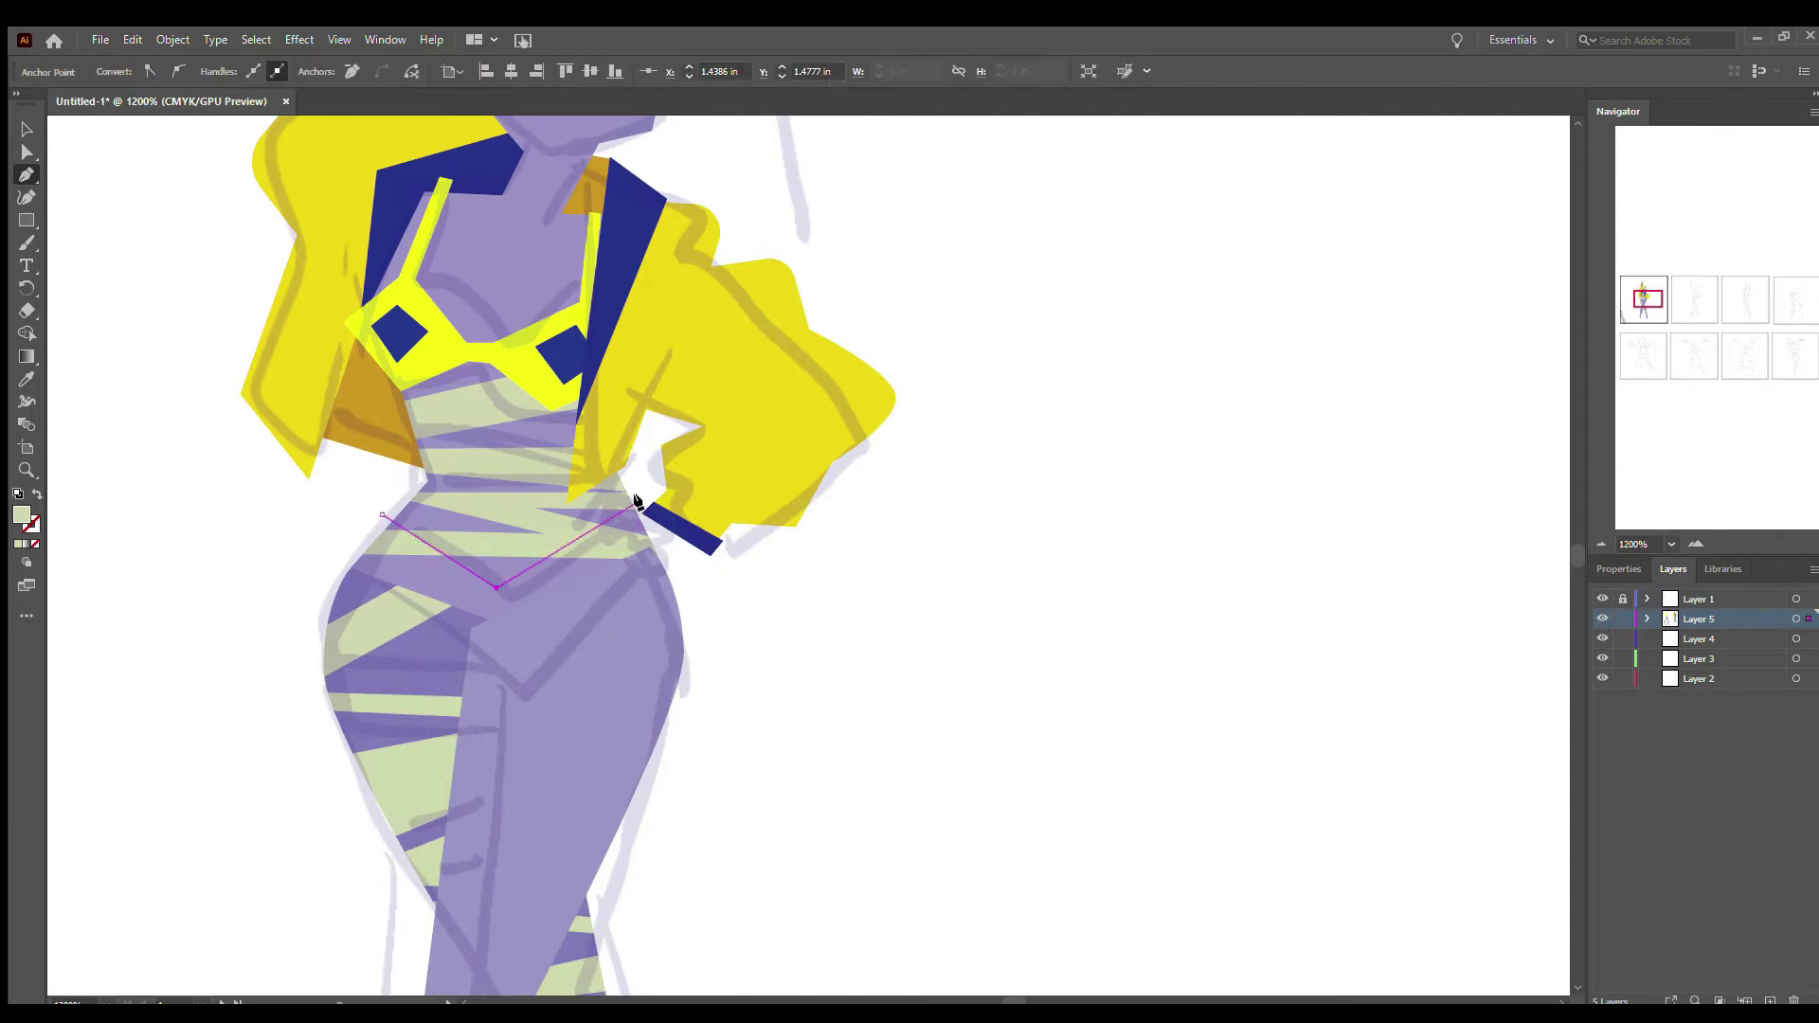
click(460, 685)
click(451, 629)
click(398, 331)
ctrl+click(926, 629)
- Draw a long dark blue cloth panel from the waistband down to the shins and place it behind the legs
scroll(479, 569, down, 2)
key(ctrl+minus)
key(ctrl+minus)
key(ctrl+minus)
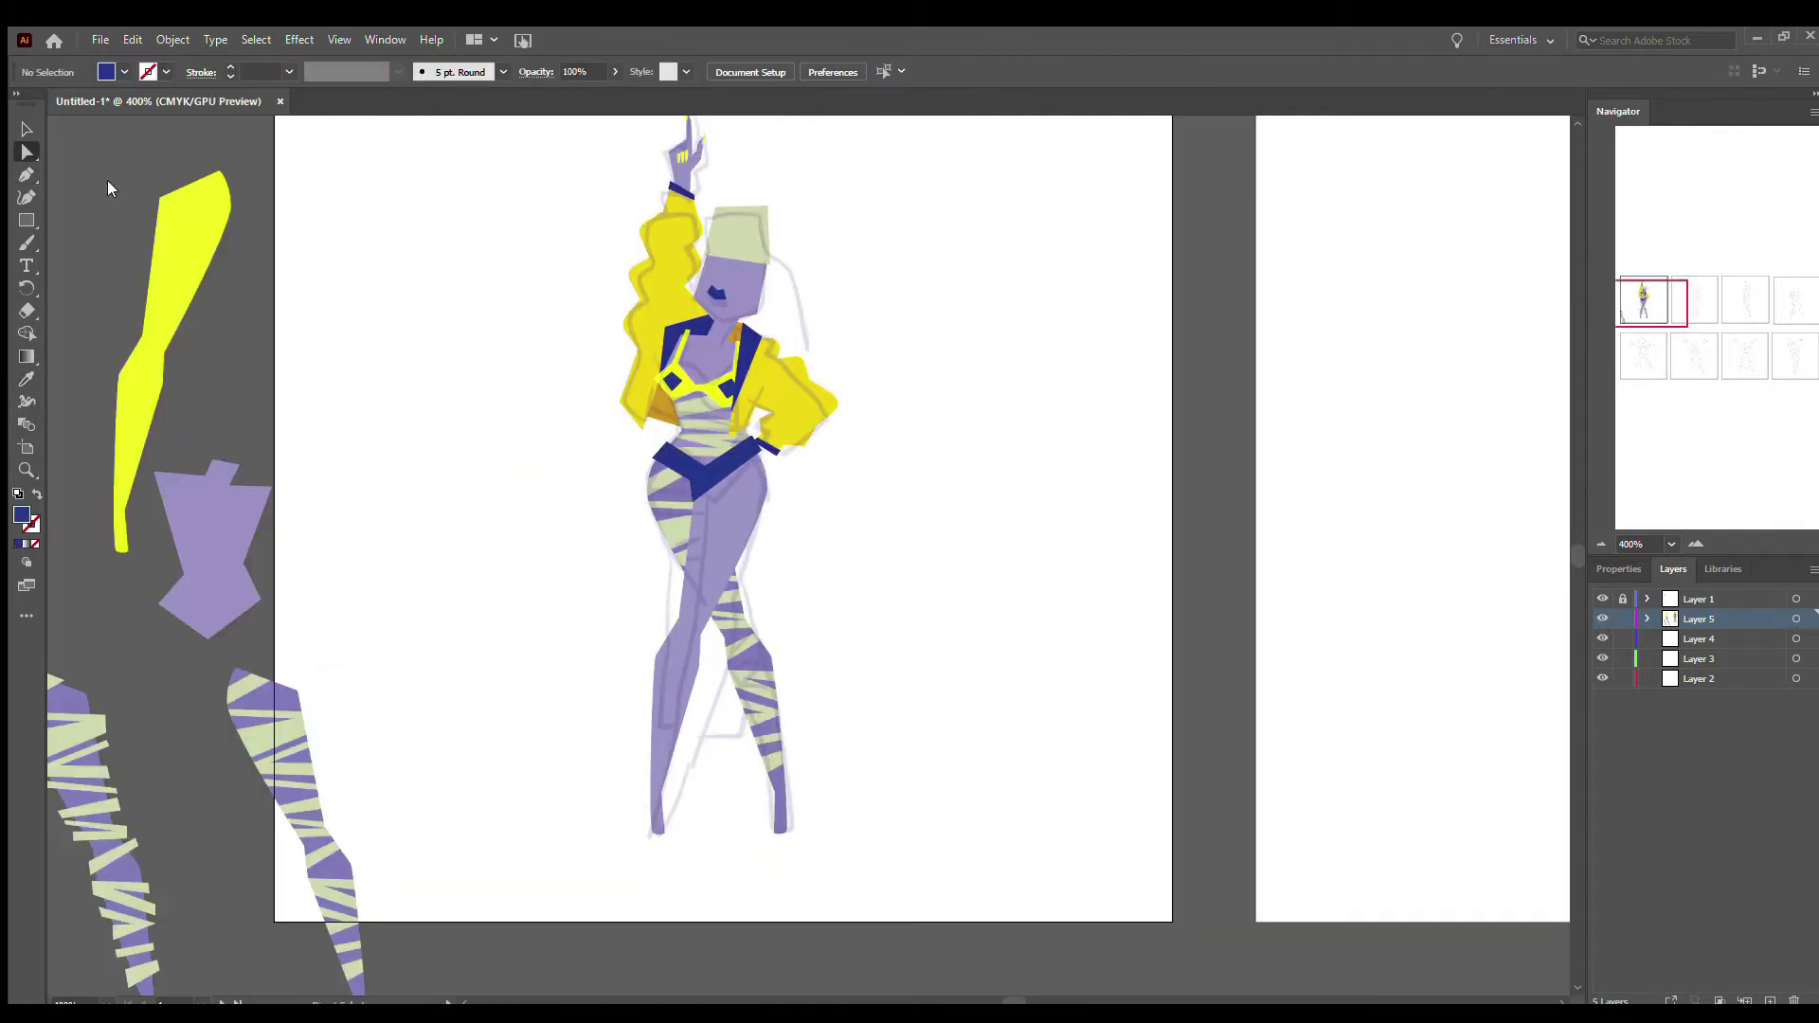
key(a)
key(ctrl+z)
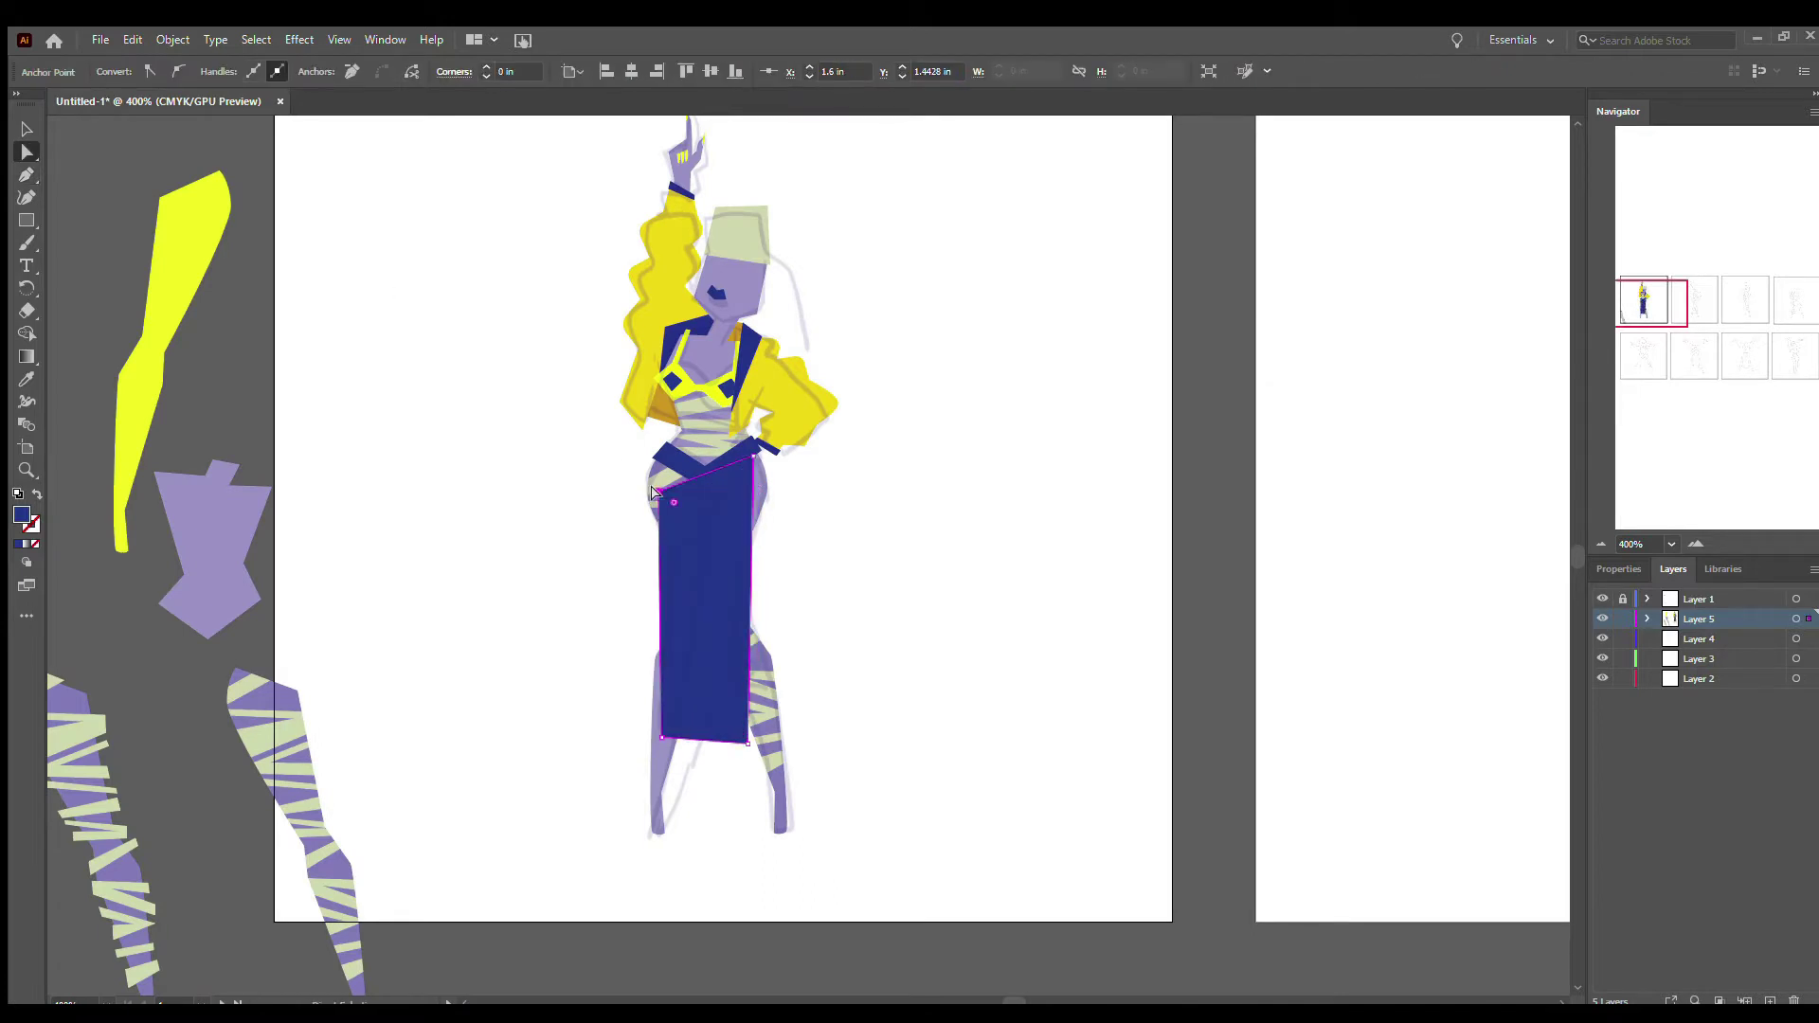
key(ctrl+shift+z)
key(v)
- Draw a dark blue toe piece on the plain purple leg's foot and a thin vertical strap above it
key(ctrl+plus)
key(ctrl+plus)
key(ctrl+plus)
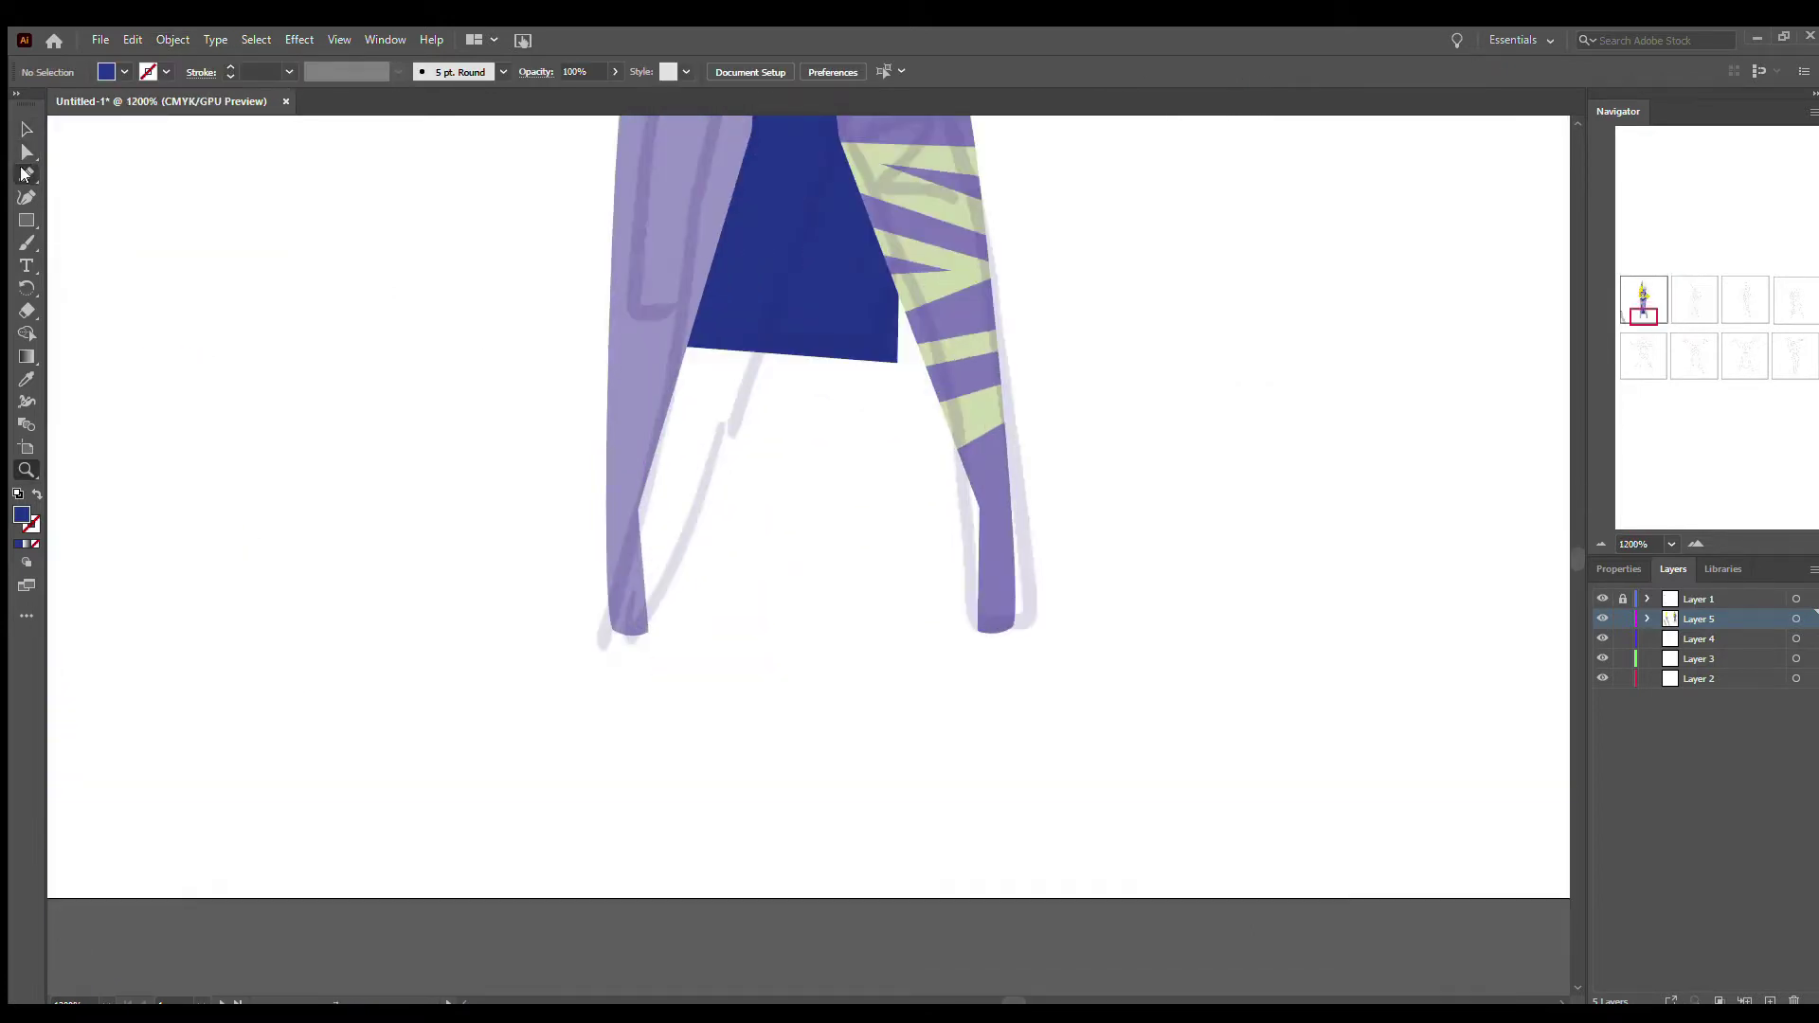
click(647, 619)
click(608, 617)
key(a)
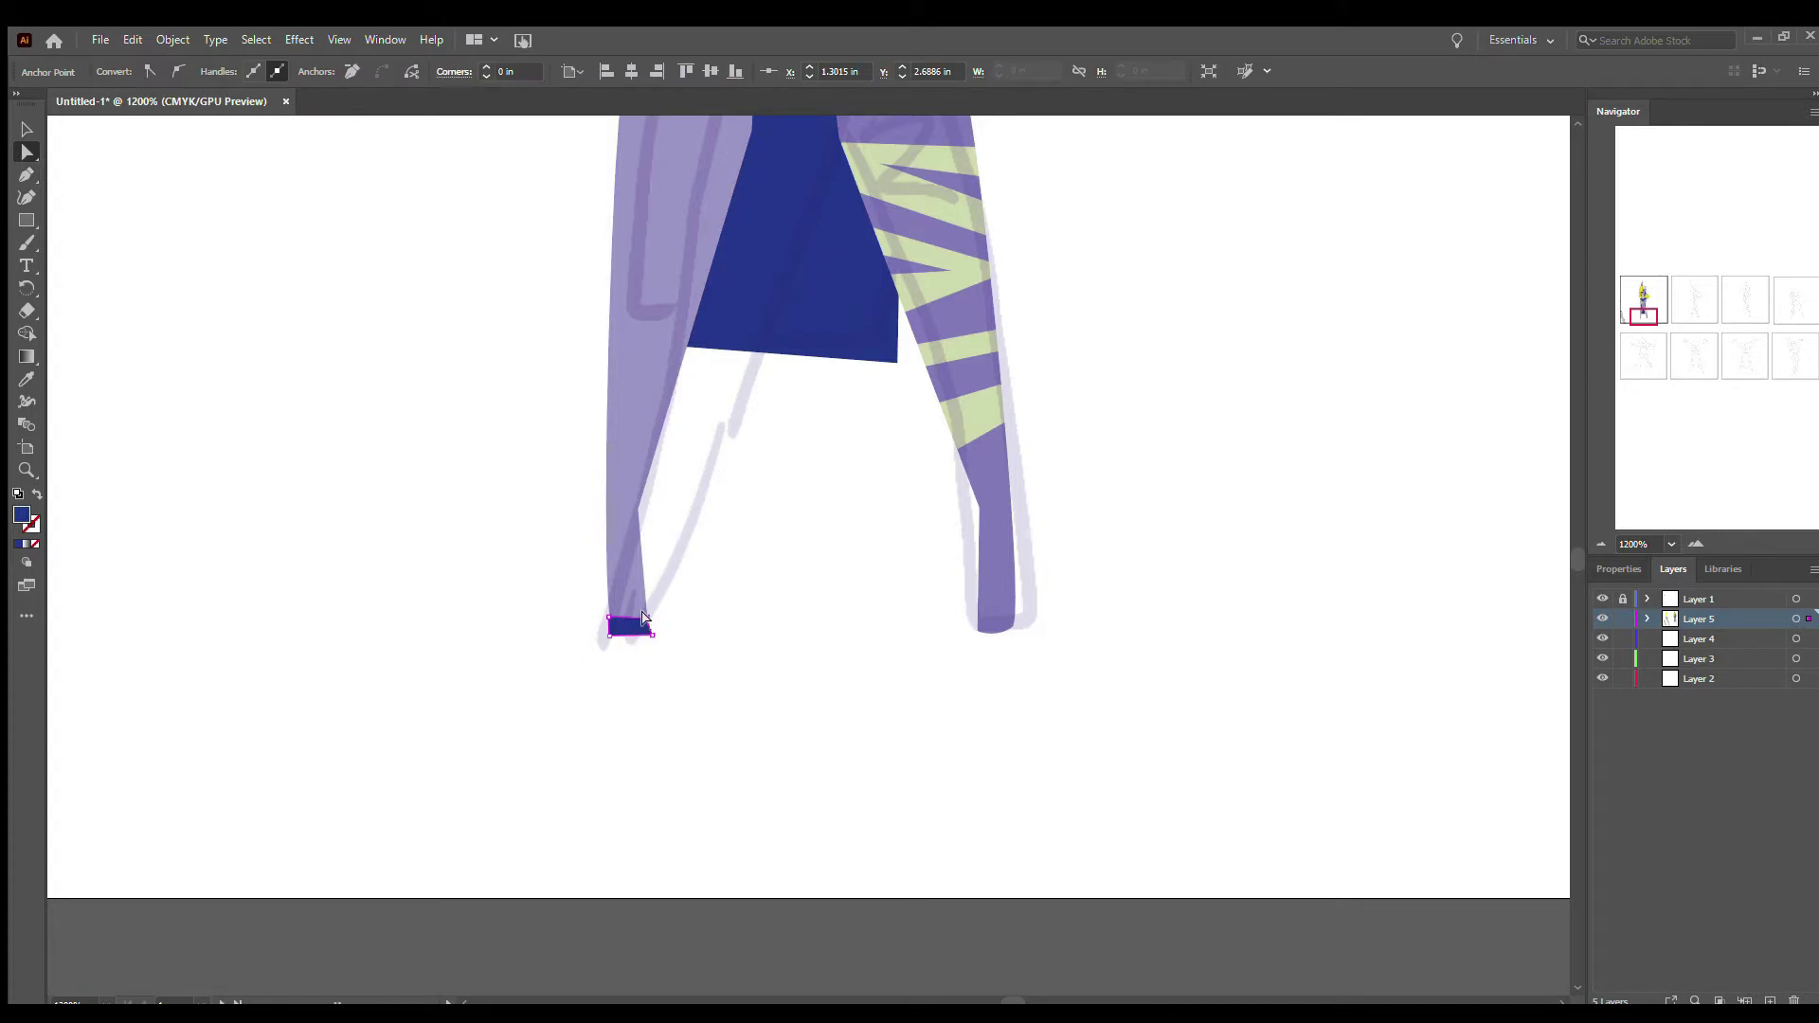
key(m)
mouse_move(616, 521)
mouse_down()
mouse_move(621, 618)
mouse_move(616, 512)
mouse_up()
key(v)
- Recolor the toe piece yellow by sampling the jacket's color with the Eyedropper
key(ctrl+equal)
key(ctrl+equal)
key(ctrl+equal)
click(758, 732)
key(ctrl+minus)
key(ctrl+minus)
key(ctrl+minus)
key(ctrl+minus)
key(ctrl+minus)
key(i)
click(834, 189)
key(v)
key(ctrl+equal)
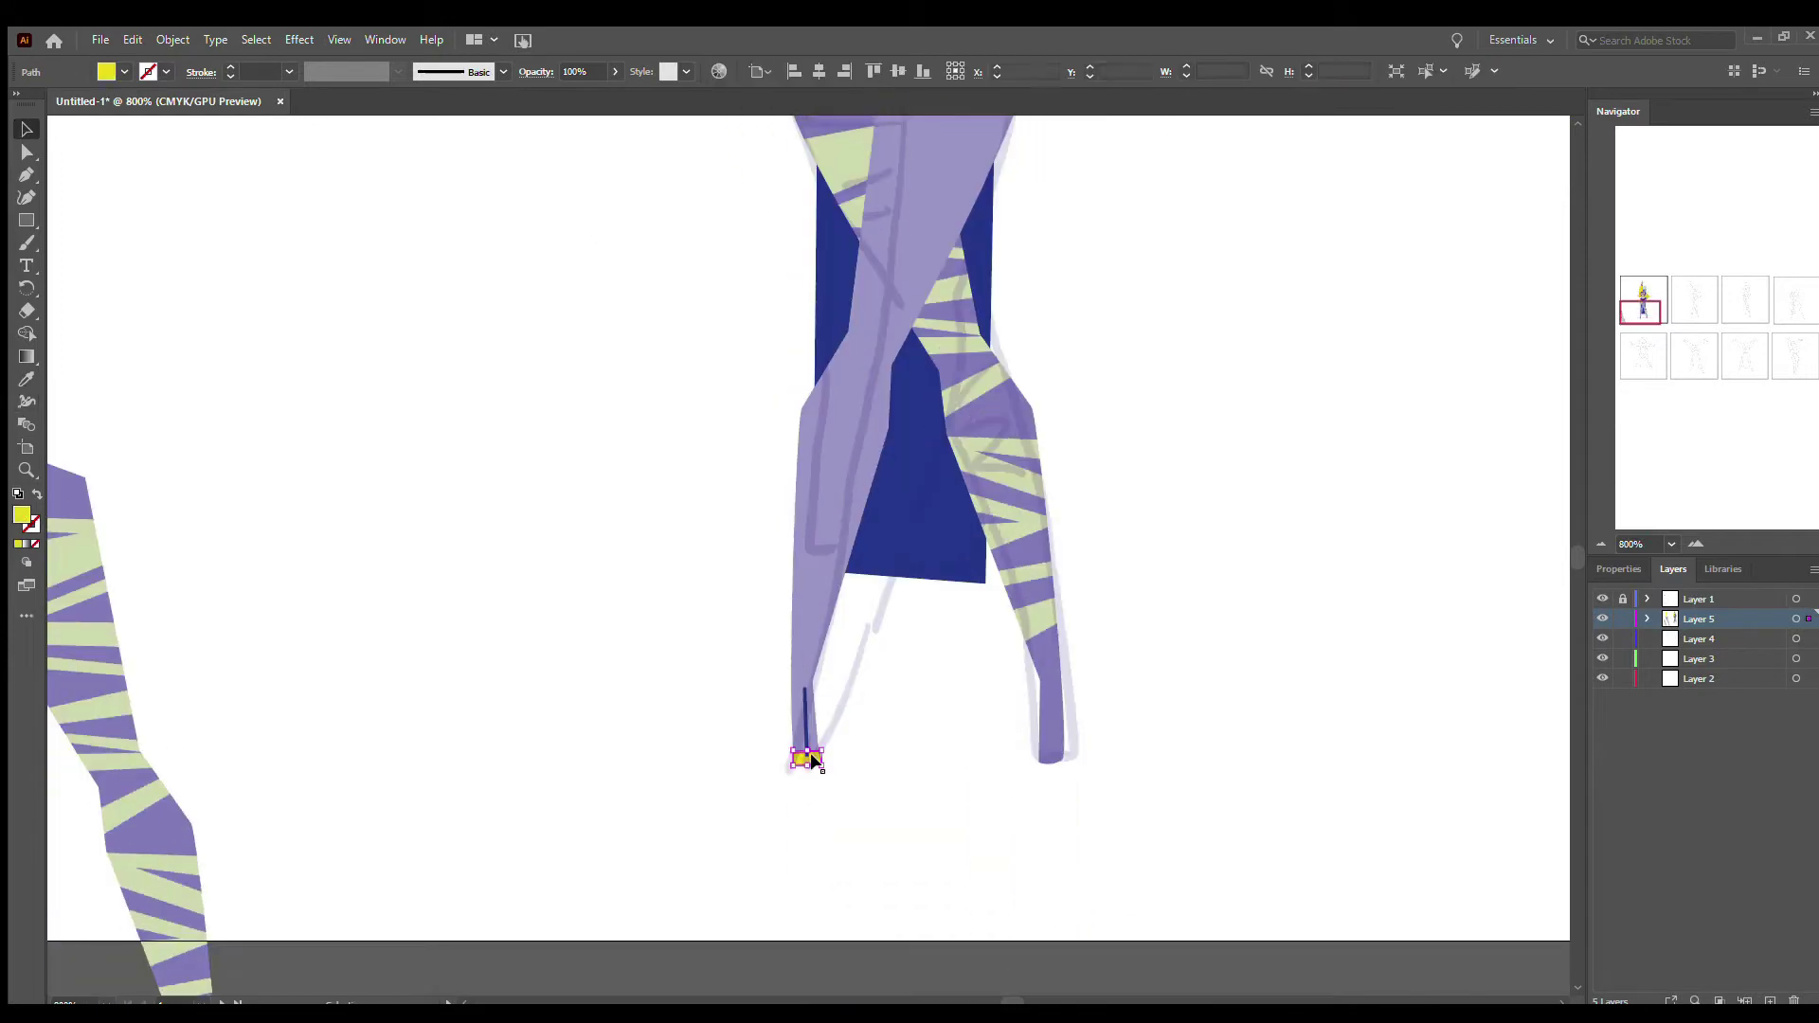
- Draw a thin yellow rectangle as an ankle band at the upper end of the blue strap
key(ctrl+shift+a)
key(ctrl+equal)
key(ctrl+equal)
key(ctrl+equal)
key(m)
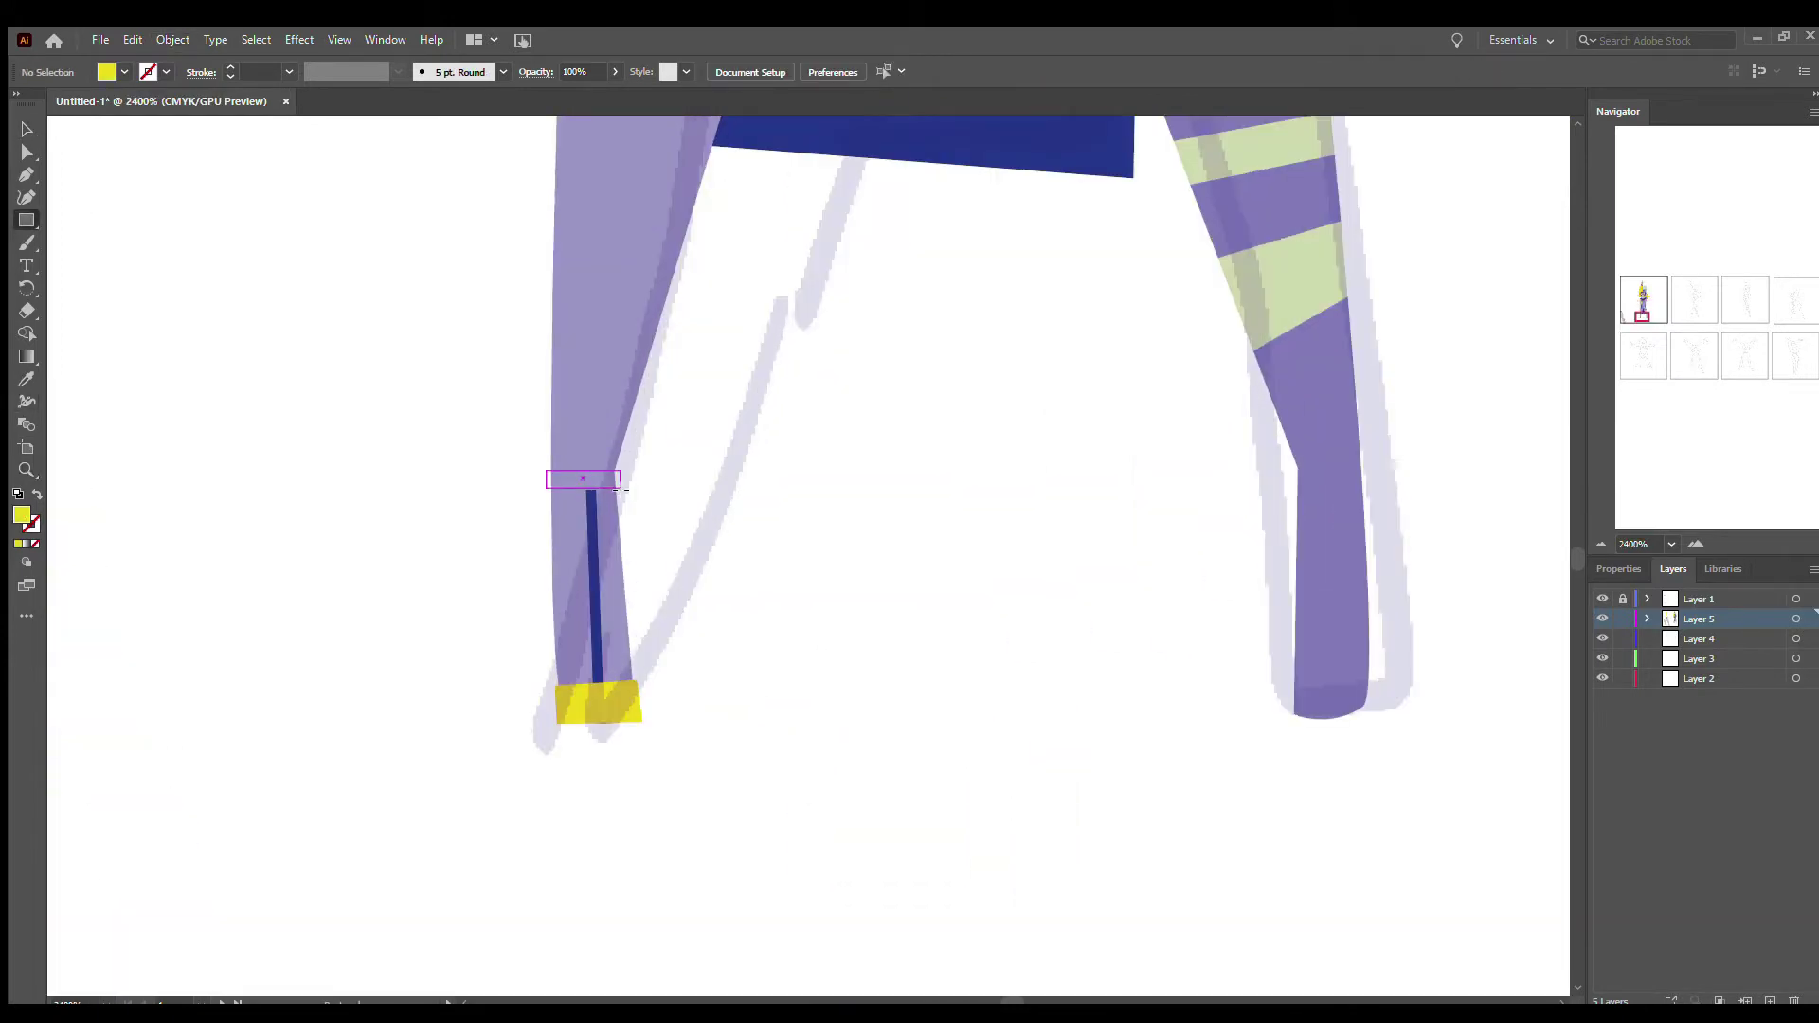
drag(620, 490, 622, 491)
key(v)
- Add an anchor point to the yellow toe piece's lower edge and pull it down into a pointed tip
click(559, 707)
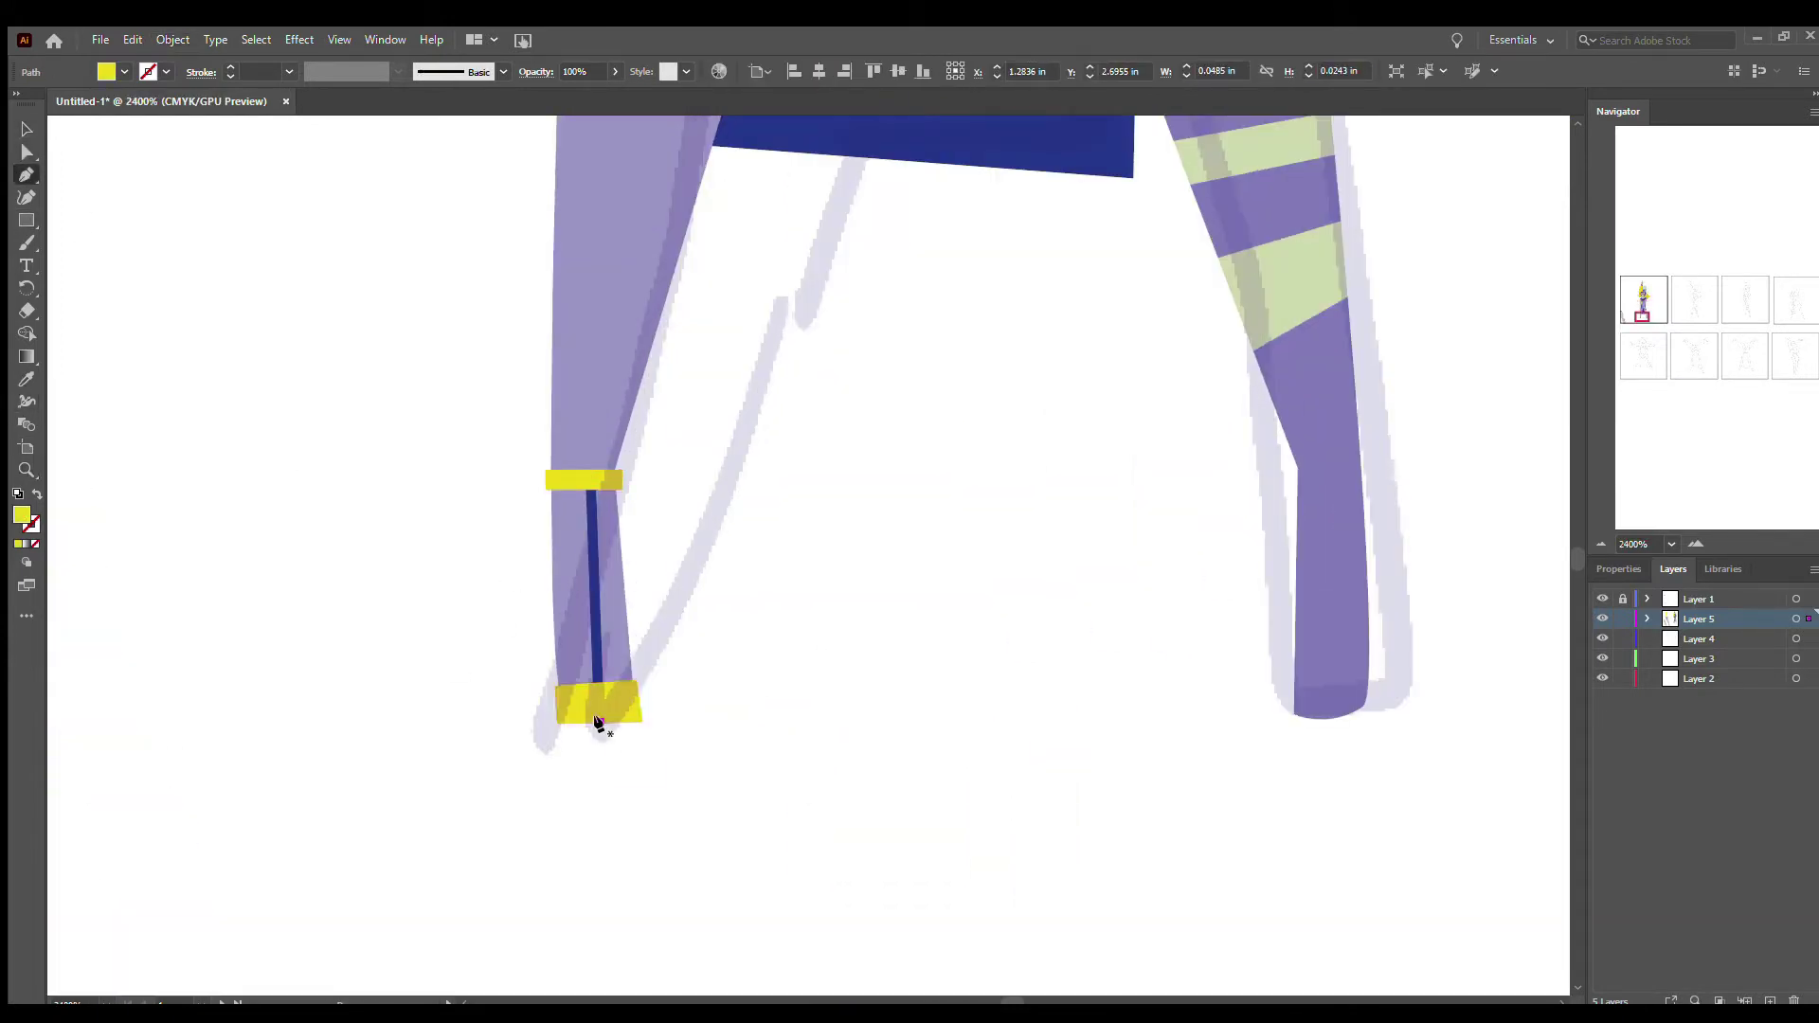
click(599, 722)
key(a)
drag(600, 722, 559, 383)
- Duplicate the finished sandal, mirror the copy and fit it onto the bandaged leg's foot
key(ctrl+c)
key(ctrl+v)
key(v)
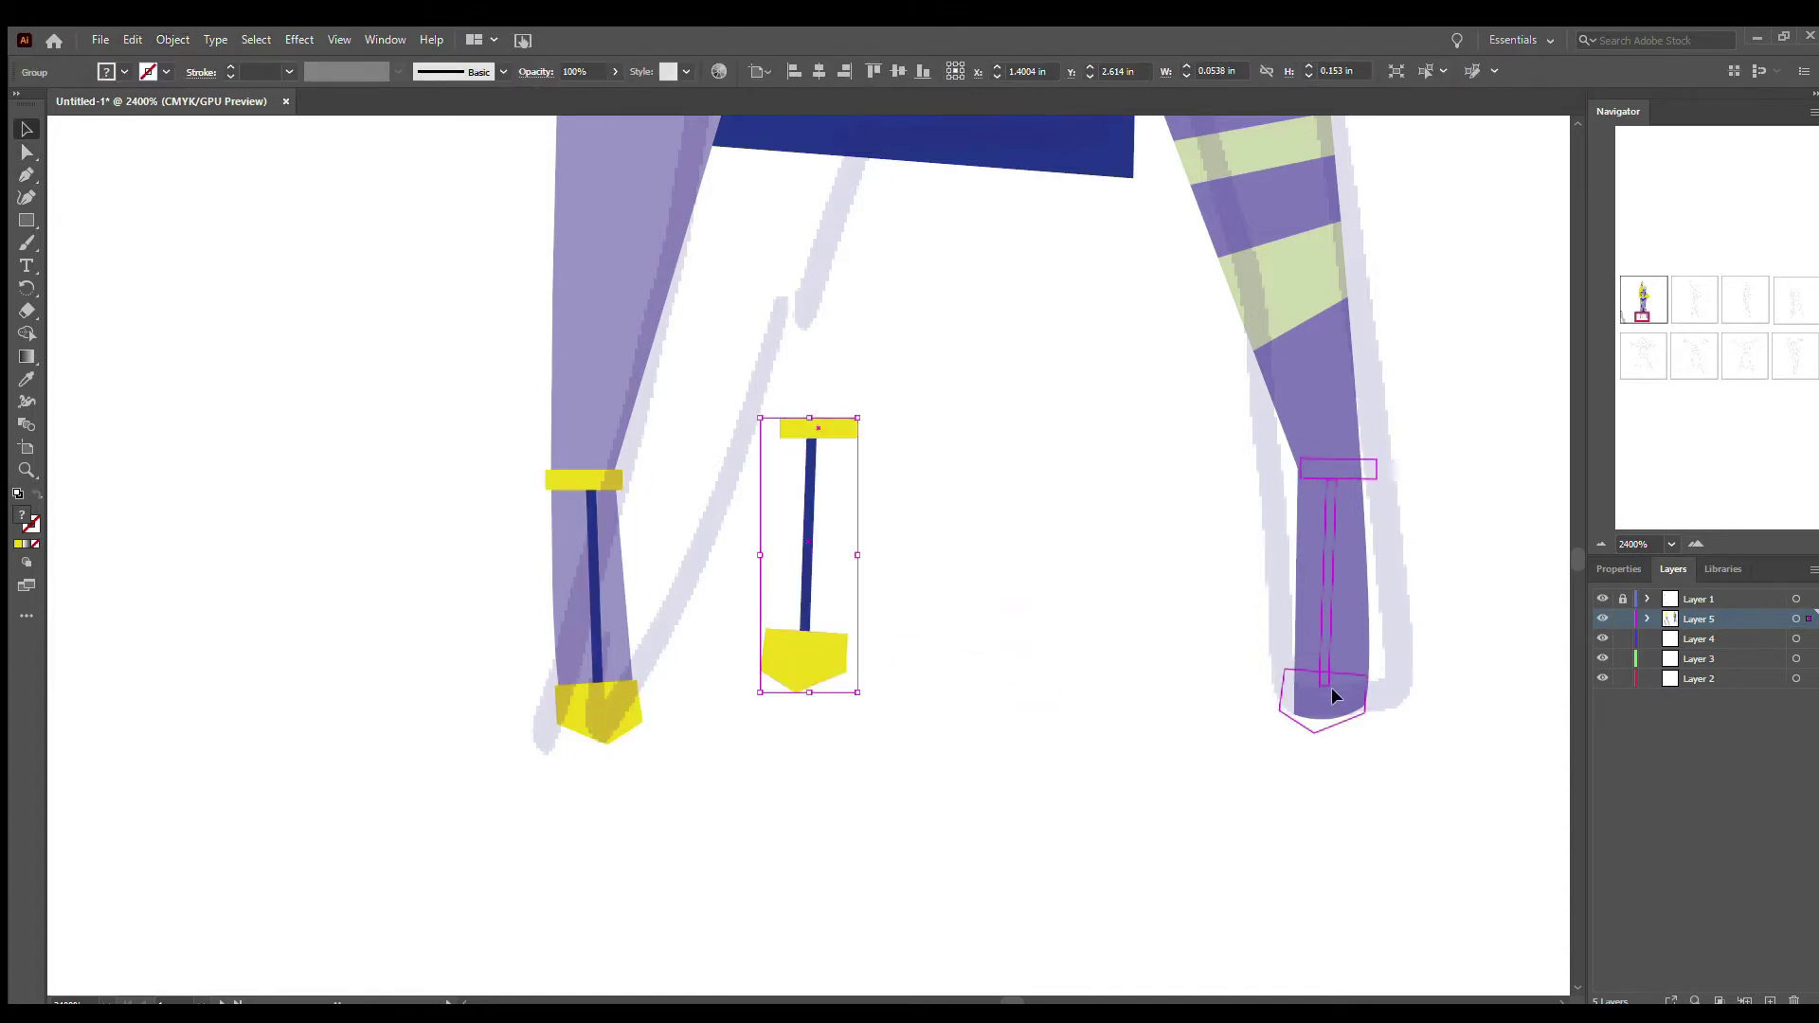
drag(1332, 697, 1336, 699)
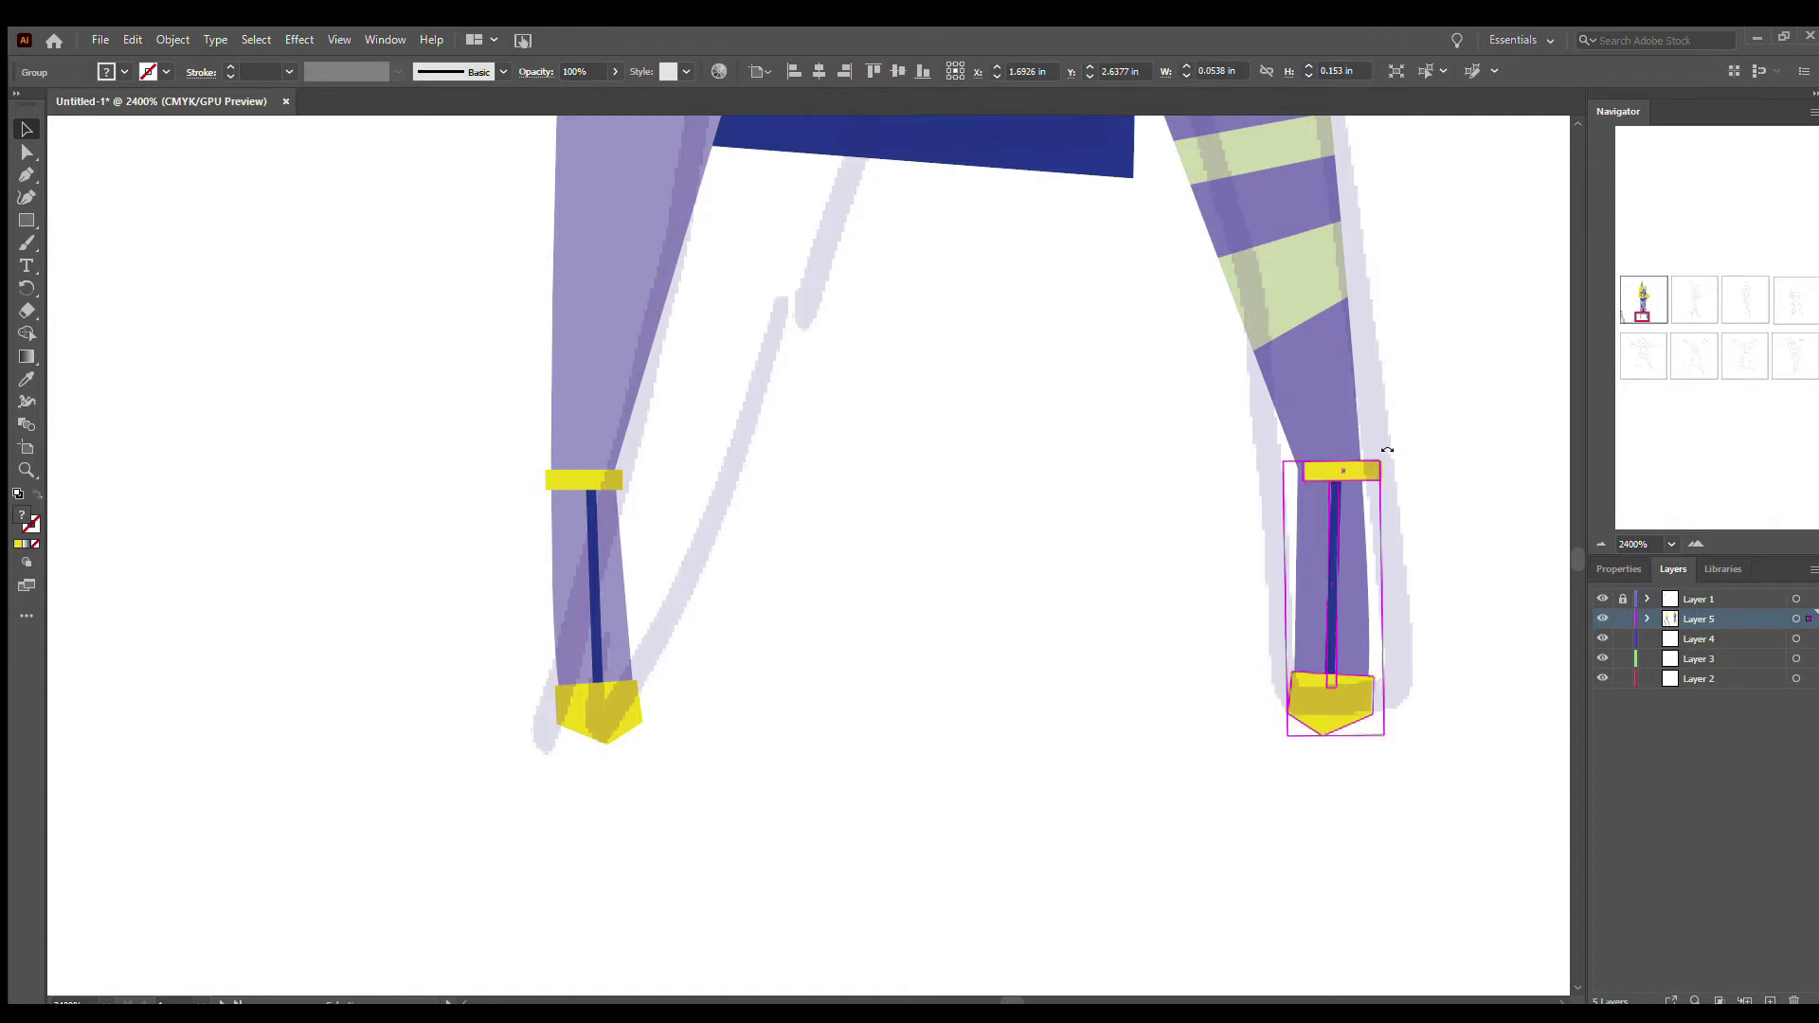
click(1450, 742)
- Draw an angular arch-shaped headdress over the head with the Pen tool and fill it golden brown
key(ctrl+0)
key(z)
click(815, 568)
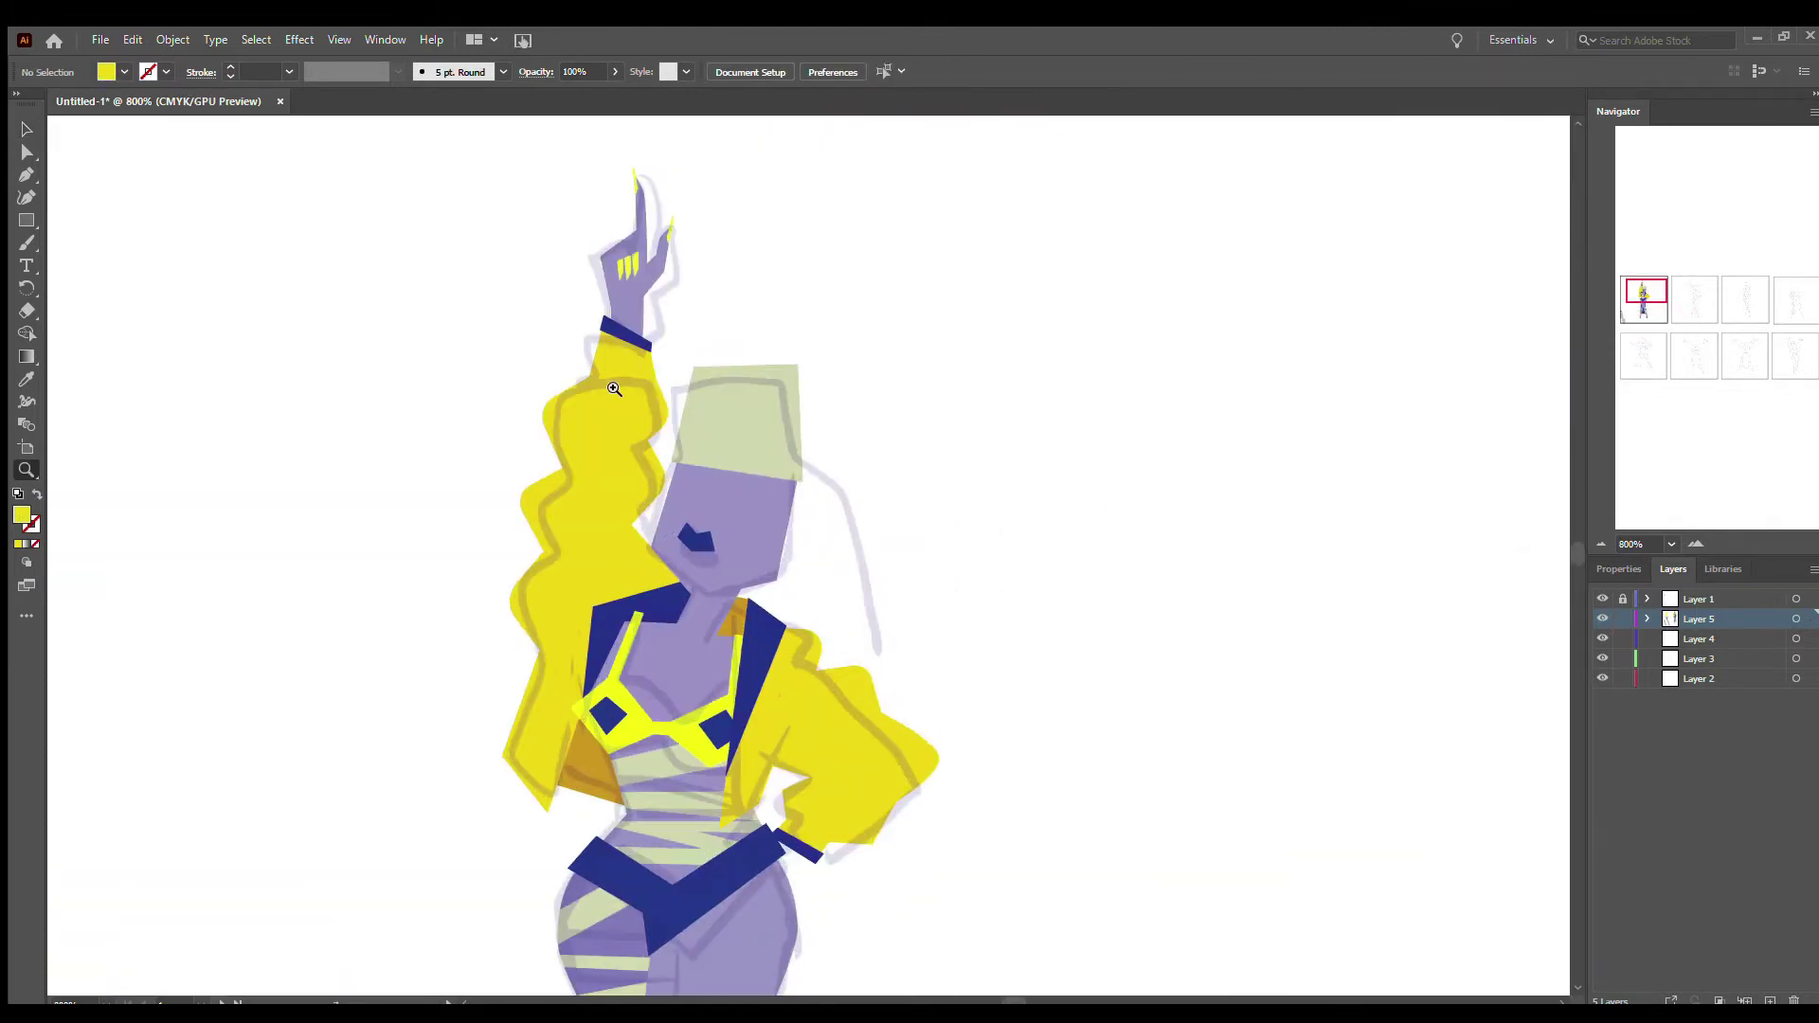
click(792, 454)
click(847, 485)
click(731, 570)
click(678, 563)
click(629, 703)
click(559, 634)
click(614, 445)
click(792, 453)
- Move the golden brown headdress beside the figure and reshape its upper corner points
key(v)
drag(607, 492, 245, 453)
key(a)
click(254, 410)
drag(315, 404, 321, 398)
click(446, 381)
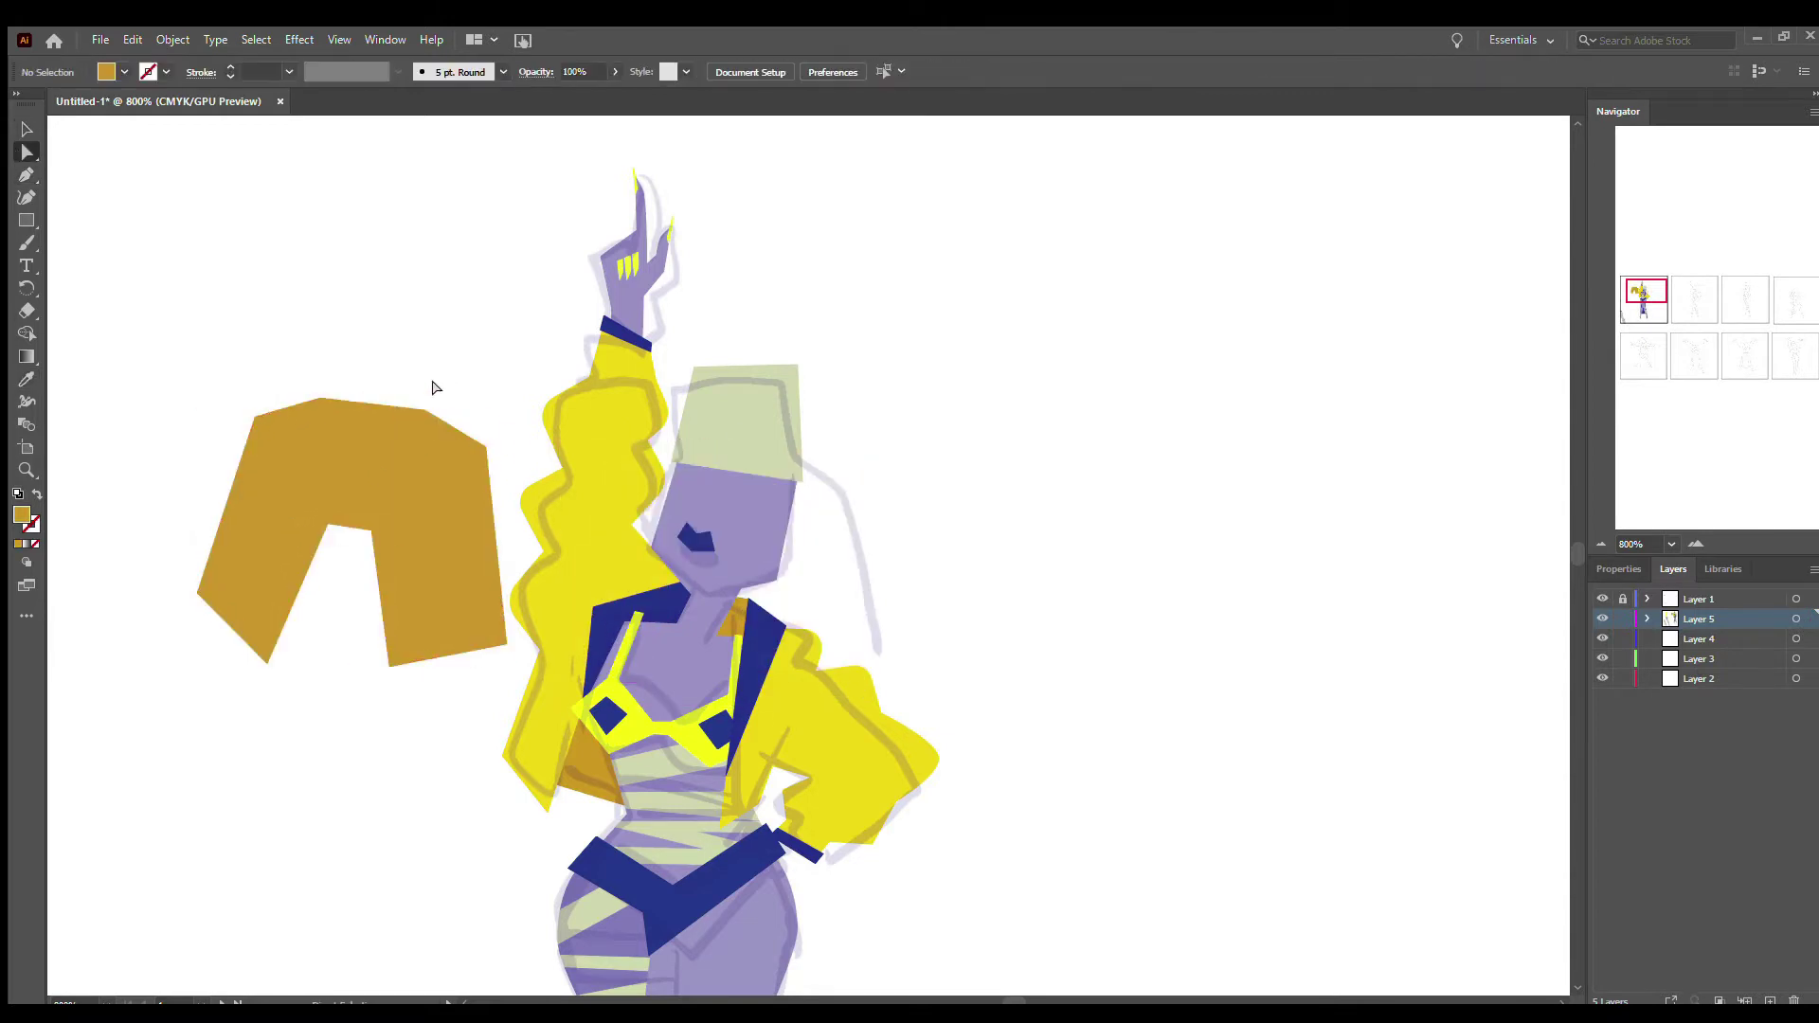
- Draw two dark blue stripes across the headdress's flap farther from the figure
click(239, 428)
click(330, 531)
click(322, 551)
click(220, 491)
click(238, 428)
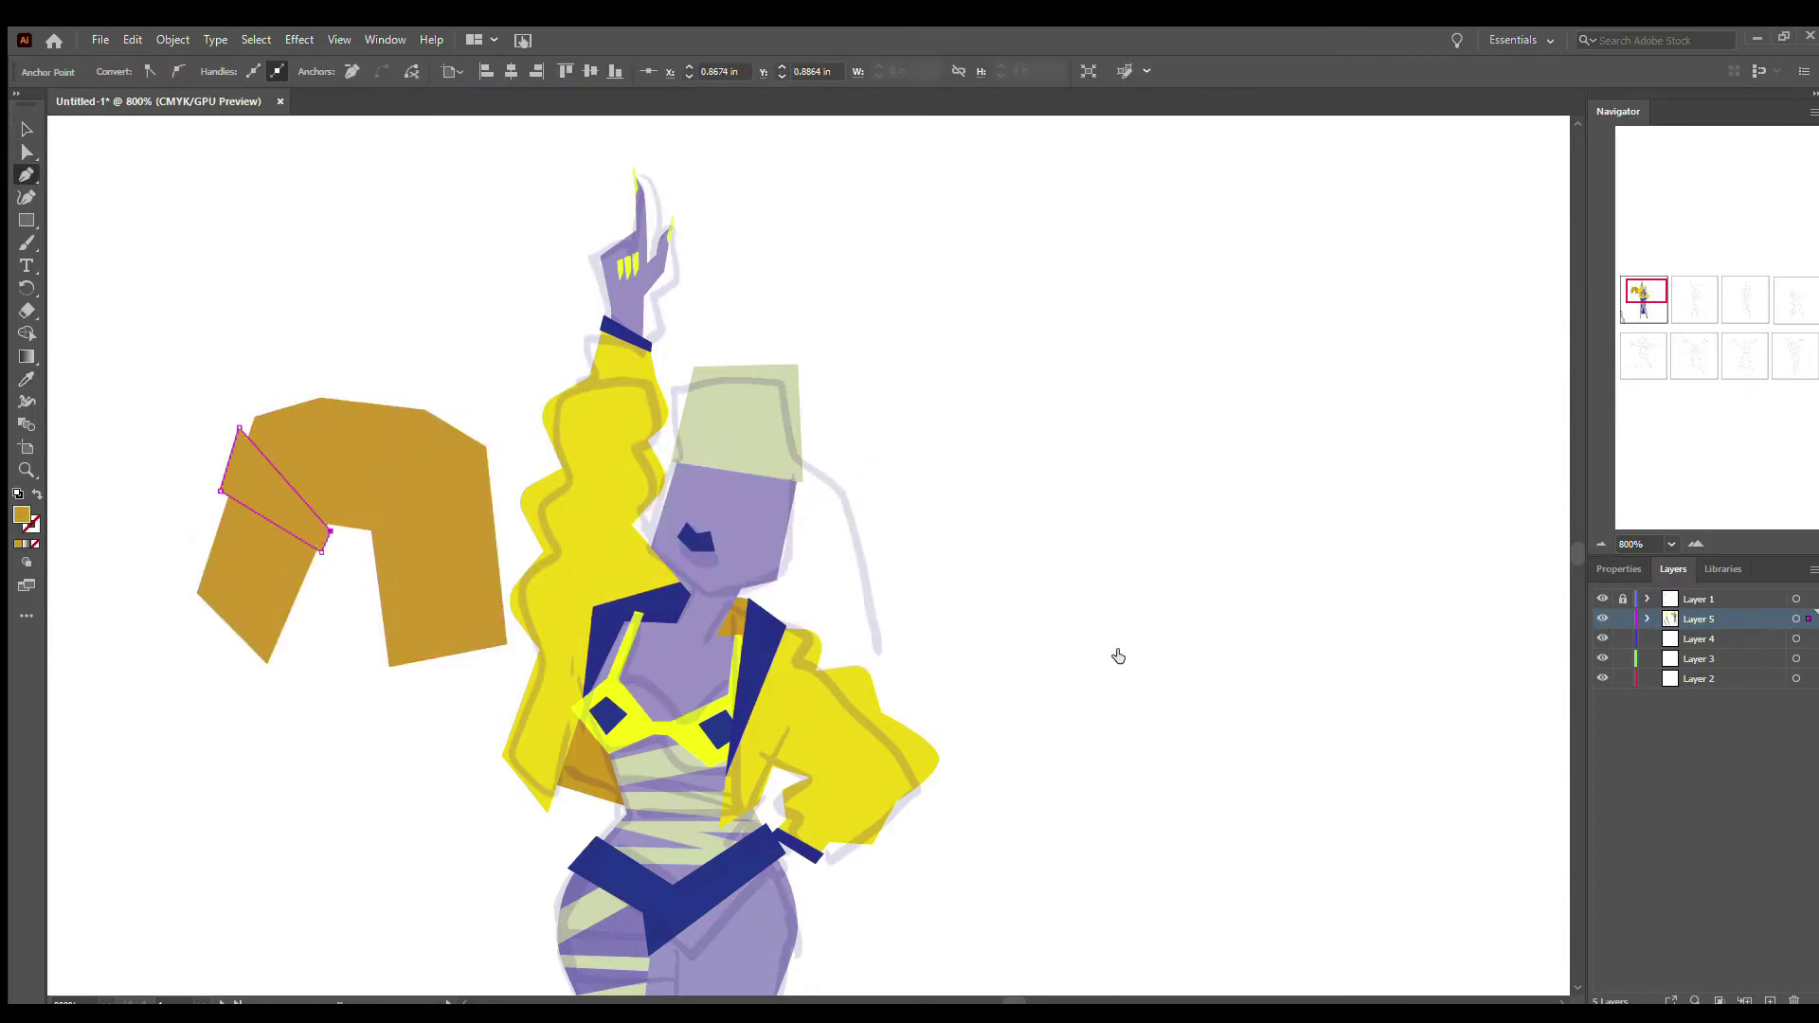
key(p)
click(200, 535)
click(311, 580)
click(194, 568)
- Draw two dark blue stripes across the headdress's flap nearer the figure
key(p)
click(358, 545)
click(495, 457)
click(499, 502)
click(371, 547)
click(358, 545)
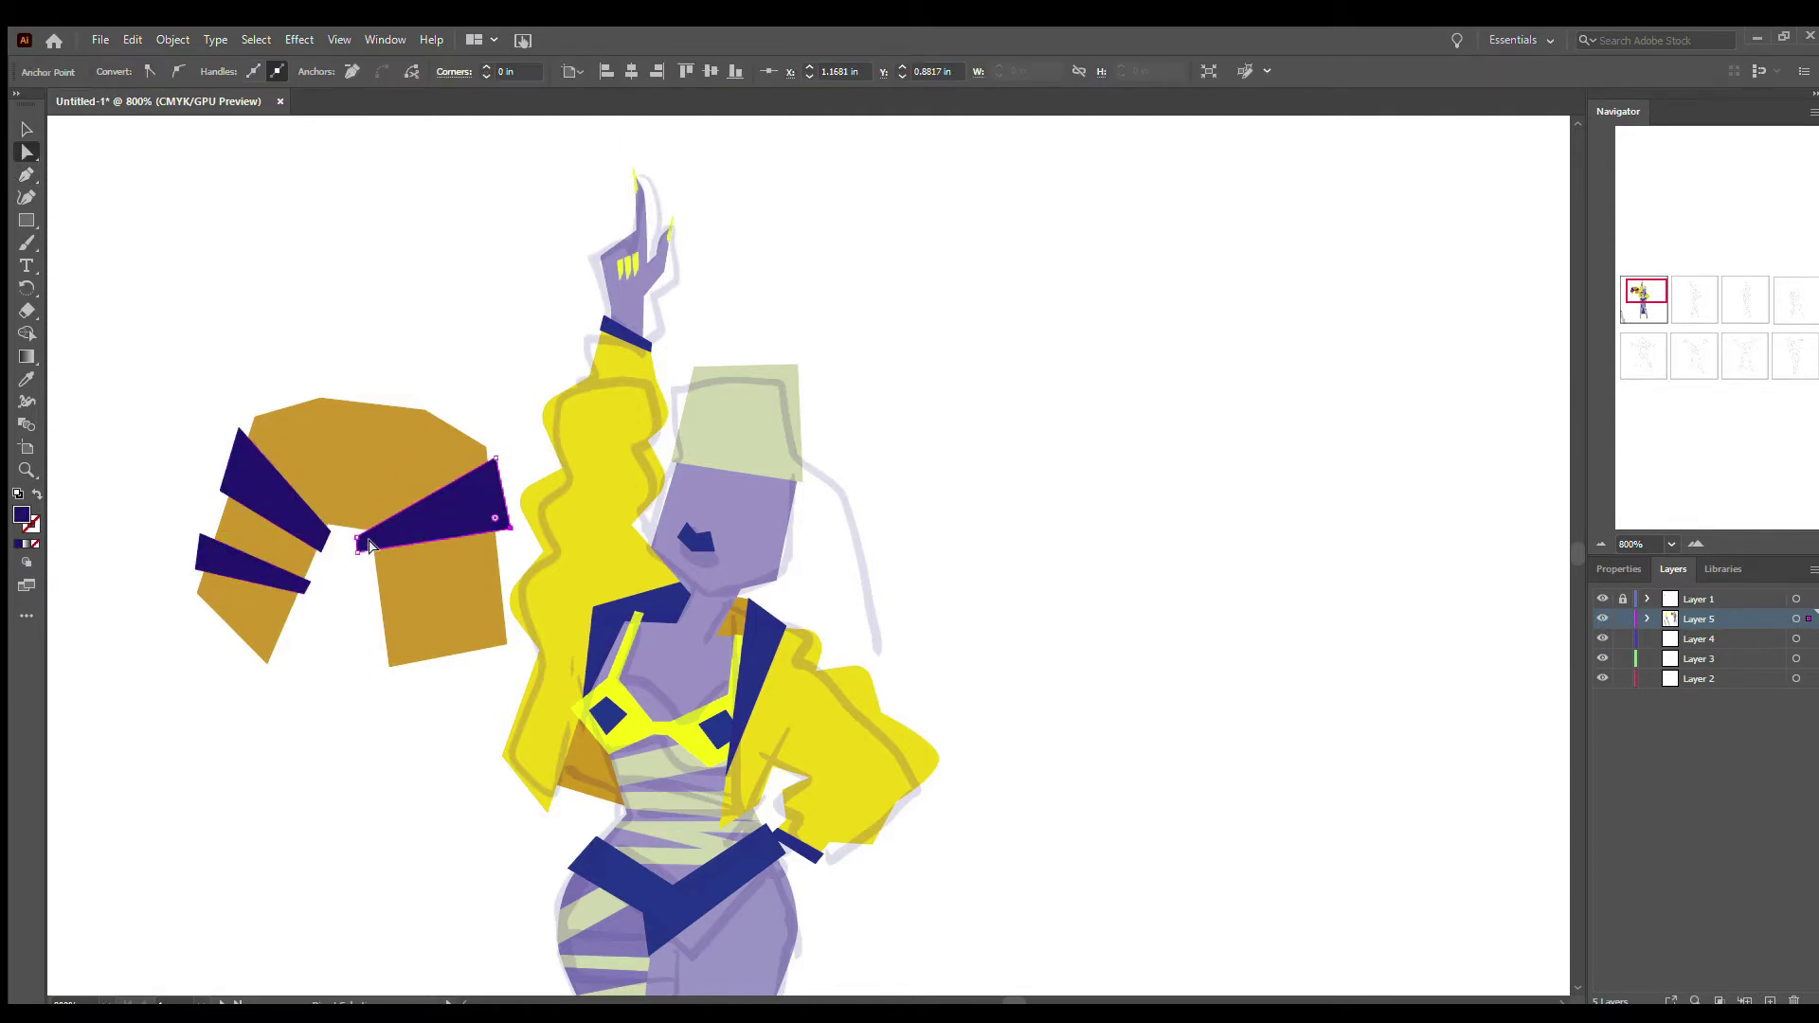
key(p)
click(376, 593)
click(505, 569)
click(372, 598)
key(v)
click(404, 343)
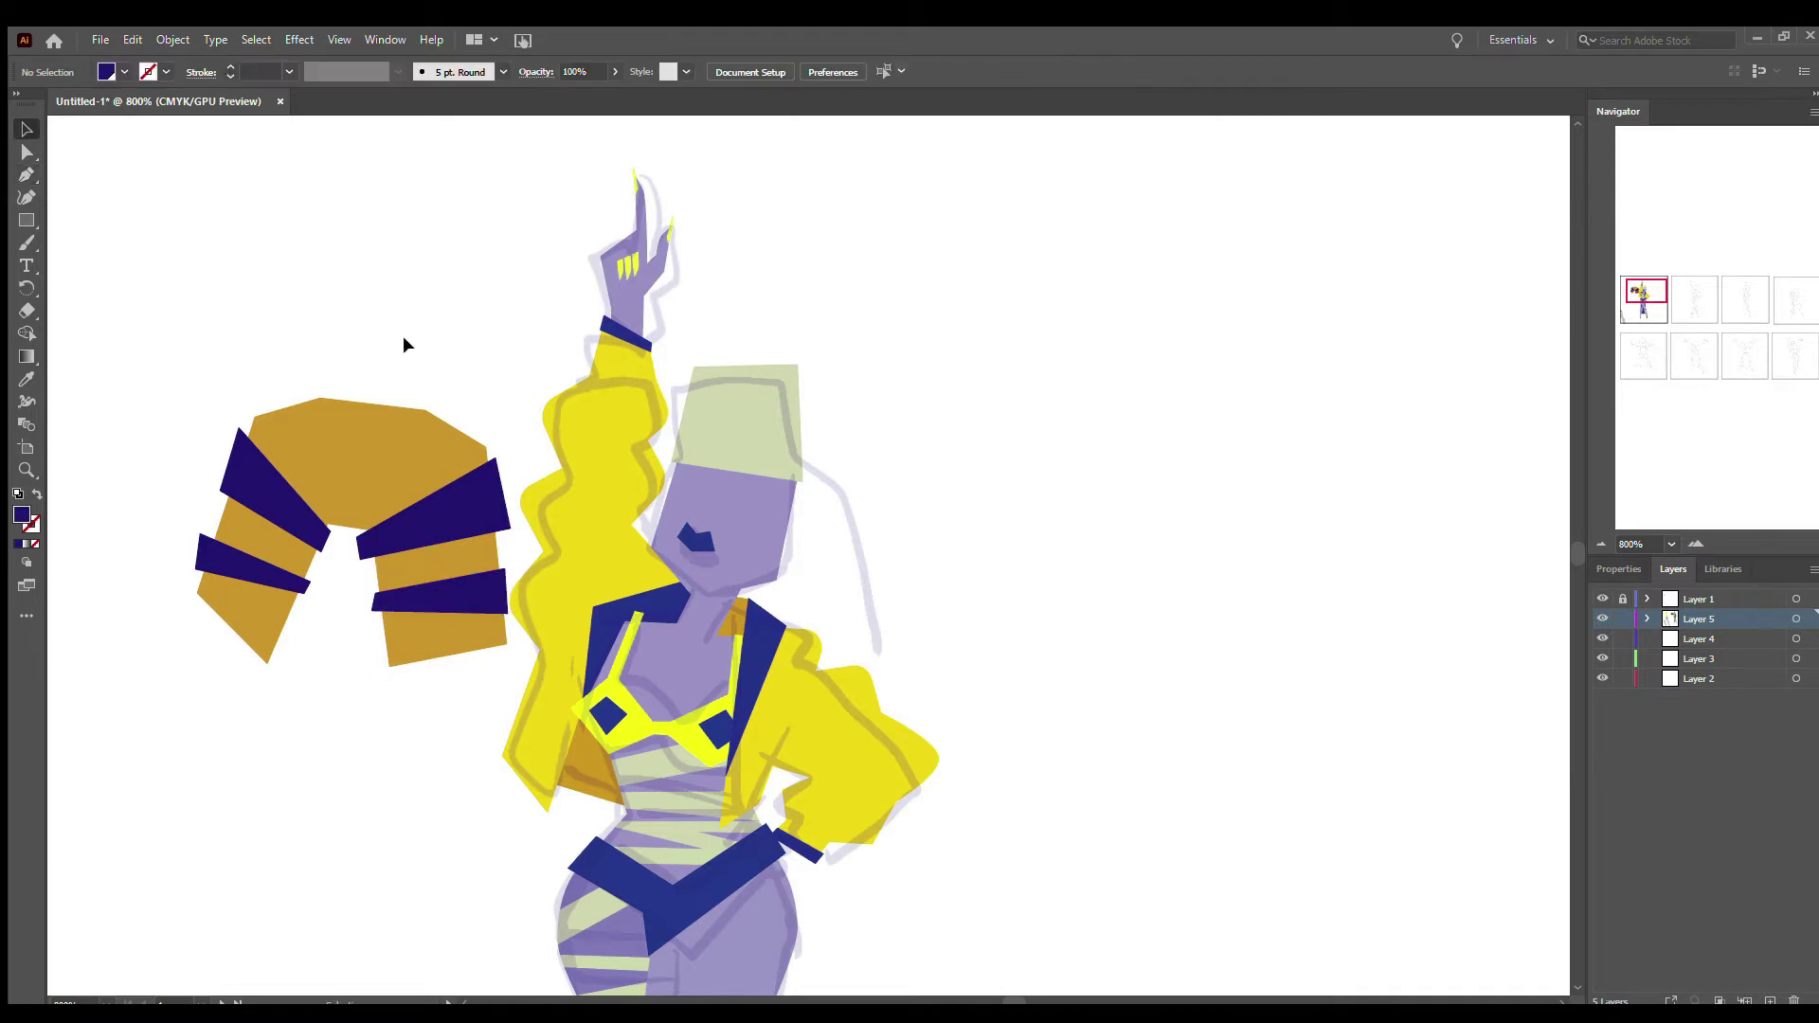
- Move the striped headdress back onto the figure and place it behind the head and jacket
drag(258, 506, 261, 512)
click(247, 381)
drag(366, 444, 737, 496)
scroll(777, 538, down, 3)
key(a)
click(733, 511)
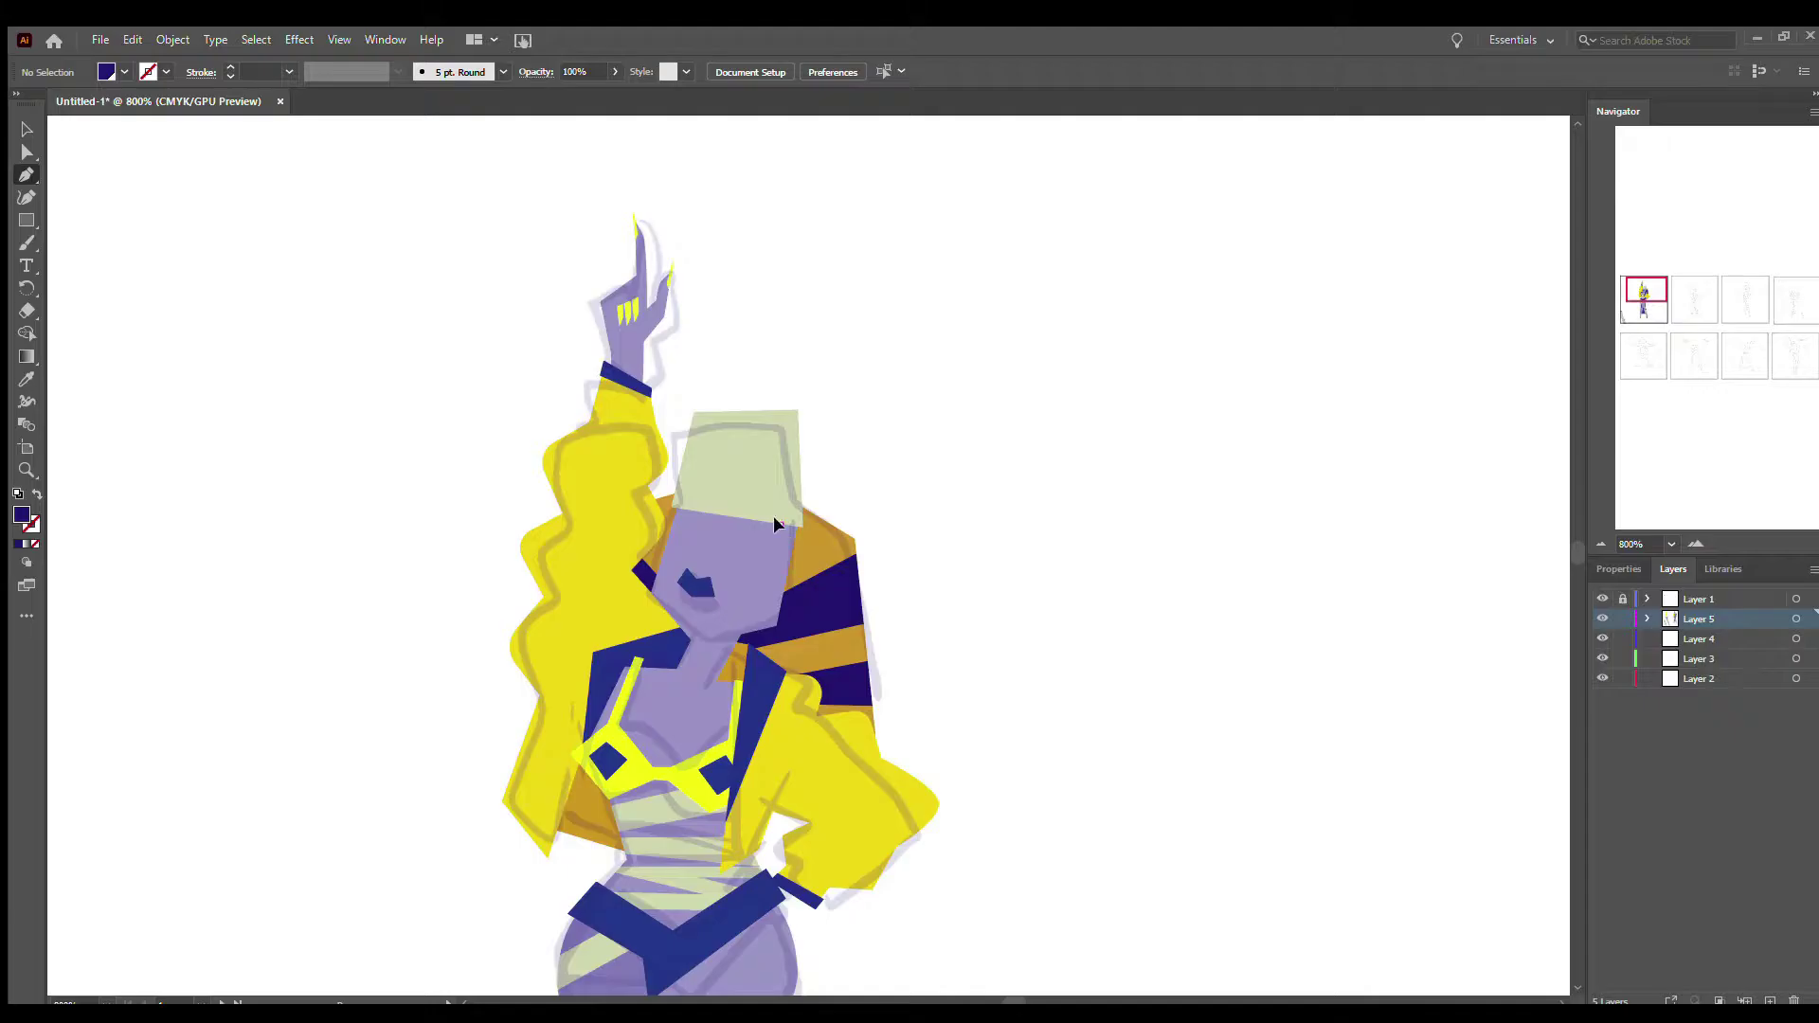
- Draw thin pale green strands hanging from the headpiece on both sides of the face
click(782, 525)
click(803, 616)
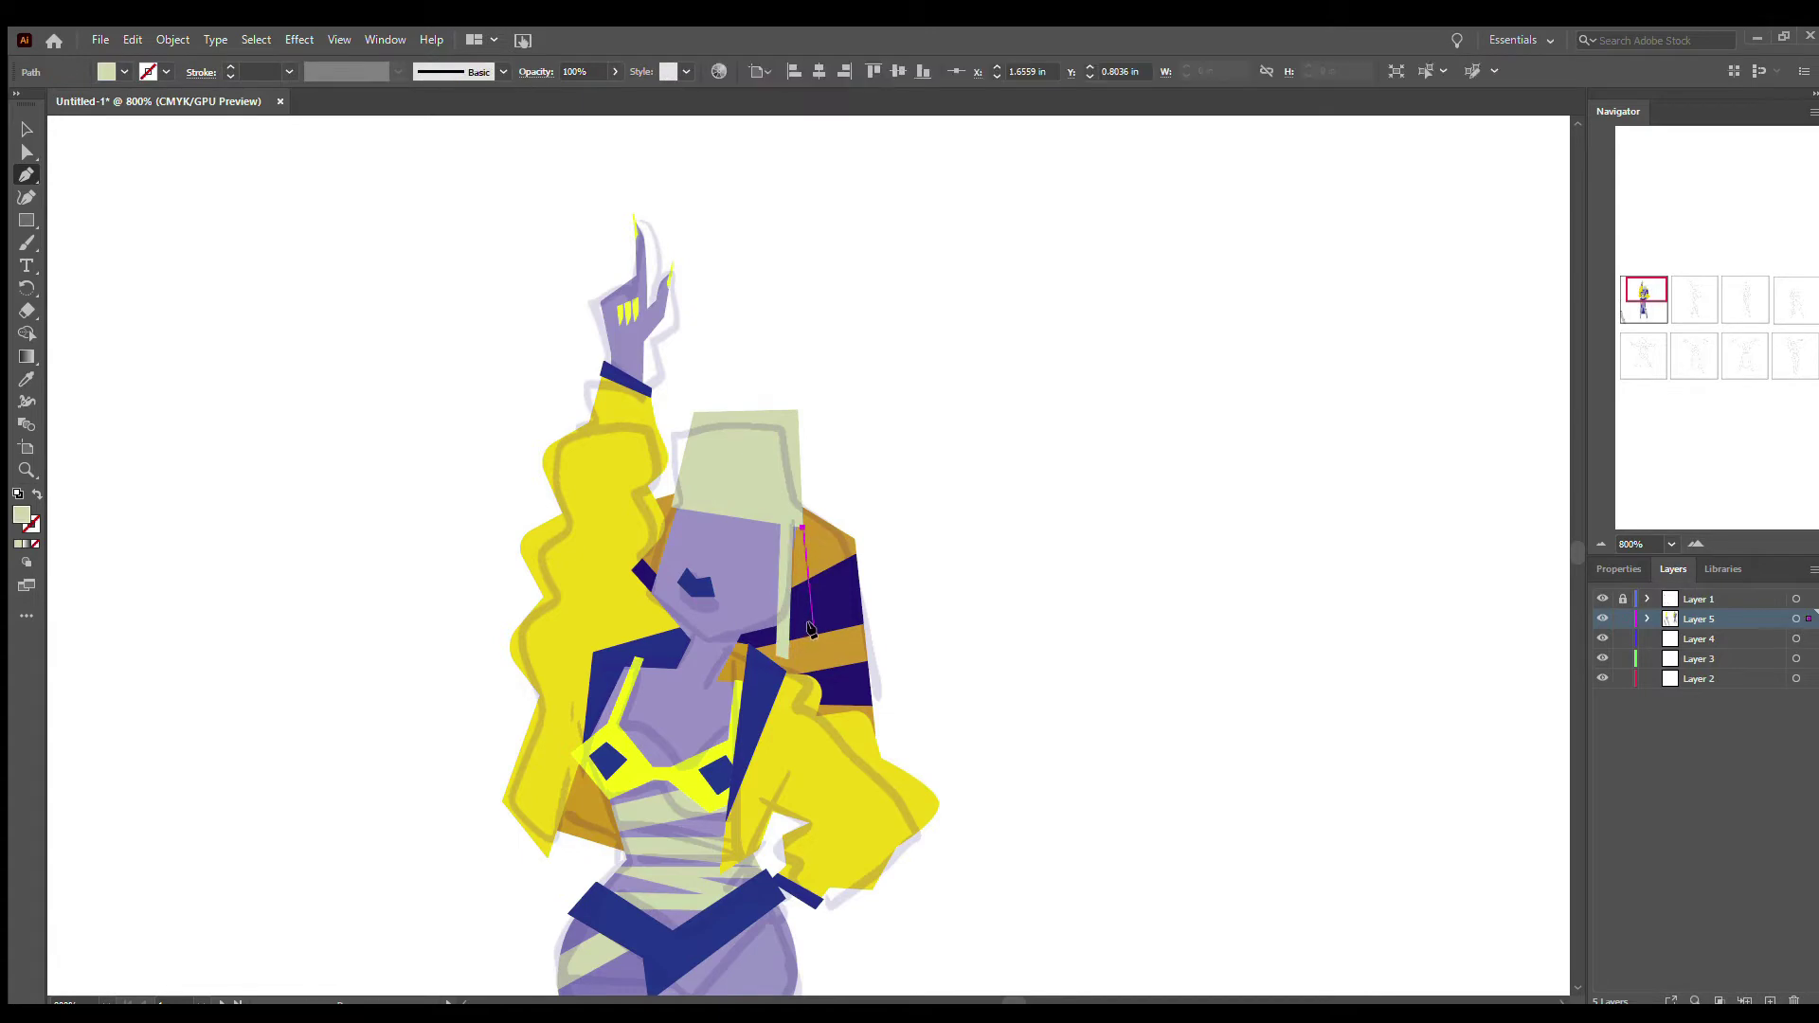
click(794, 523)
ctrl+click(197, 352)
click(676, 503)
ctrl+click(398, 365)
drag(398, 365, 1270, 865)
key(ctrl+minus)
key(ctrl+minus)
key(ctrl+minus)
click(800, 398)
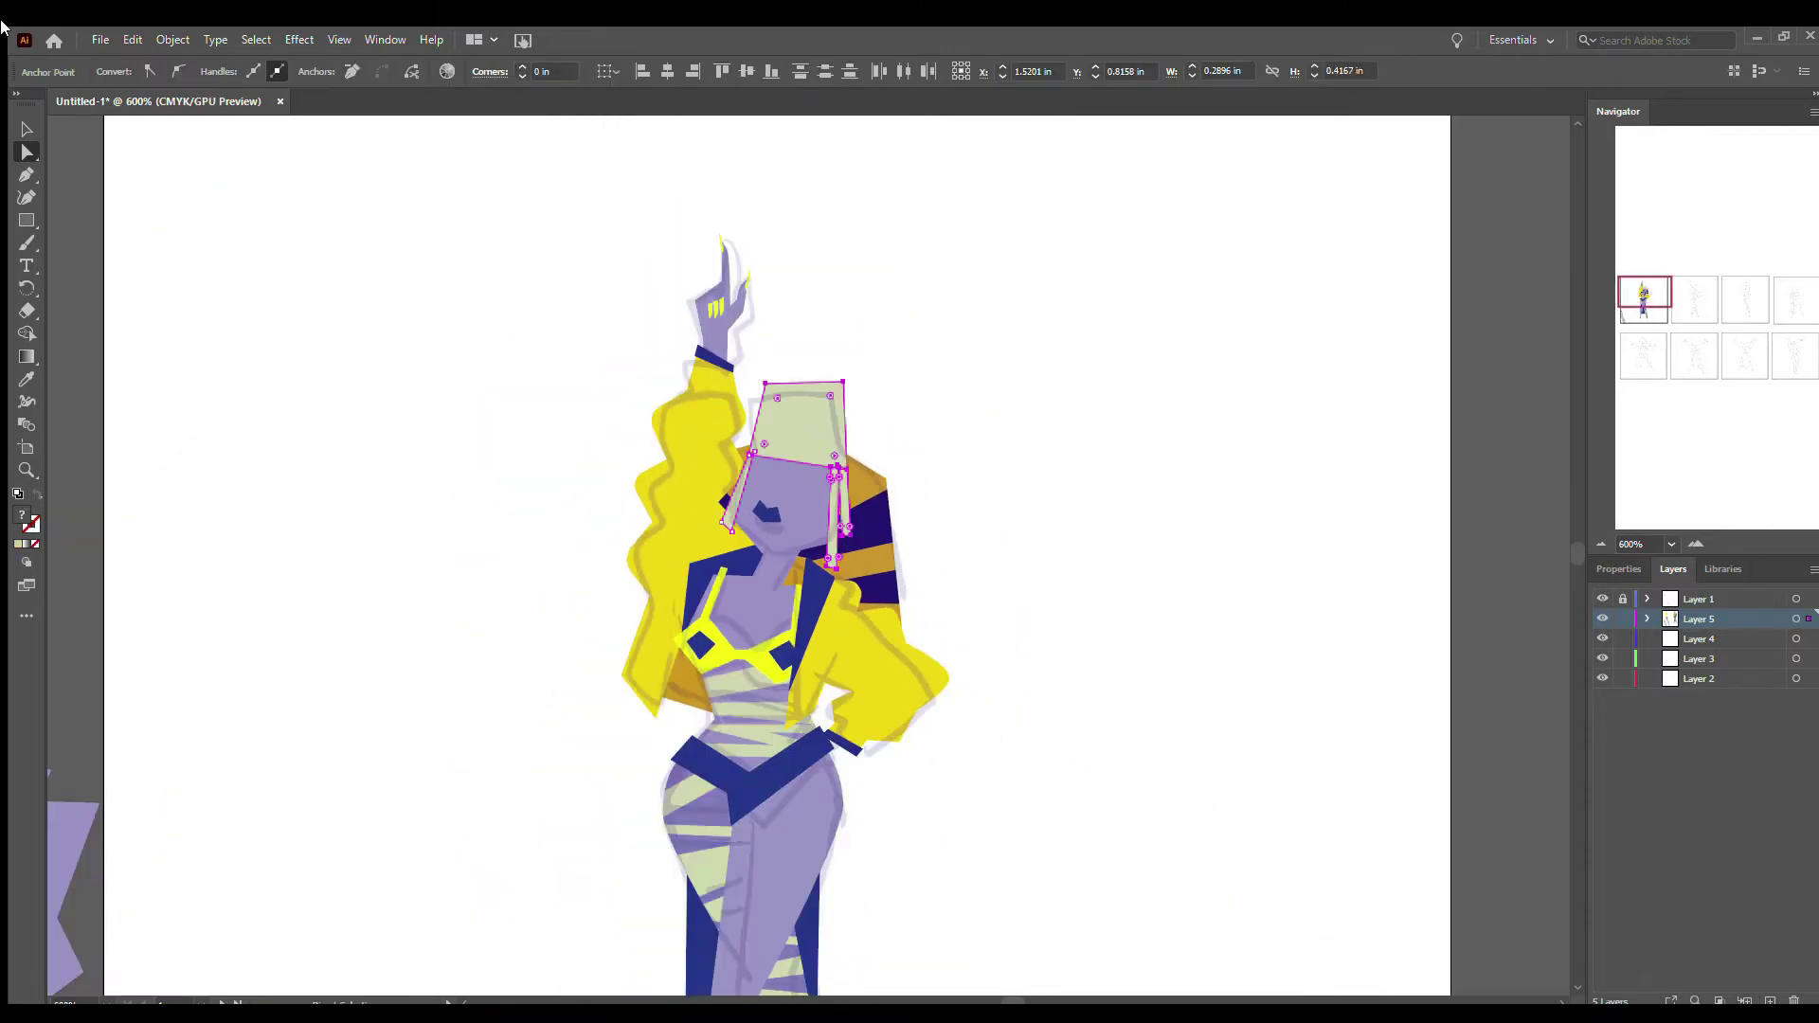
ctrl+click(994, 573)
- Draw the hand resting on the hip with the Pen tool and fill it with sampled purple
scroll(995, 572, up, 2)
ctrl+click(853, 948)
key(p)
click(860, 482)
click(831, 540)
click(798, 539)
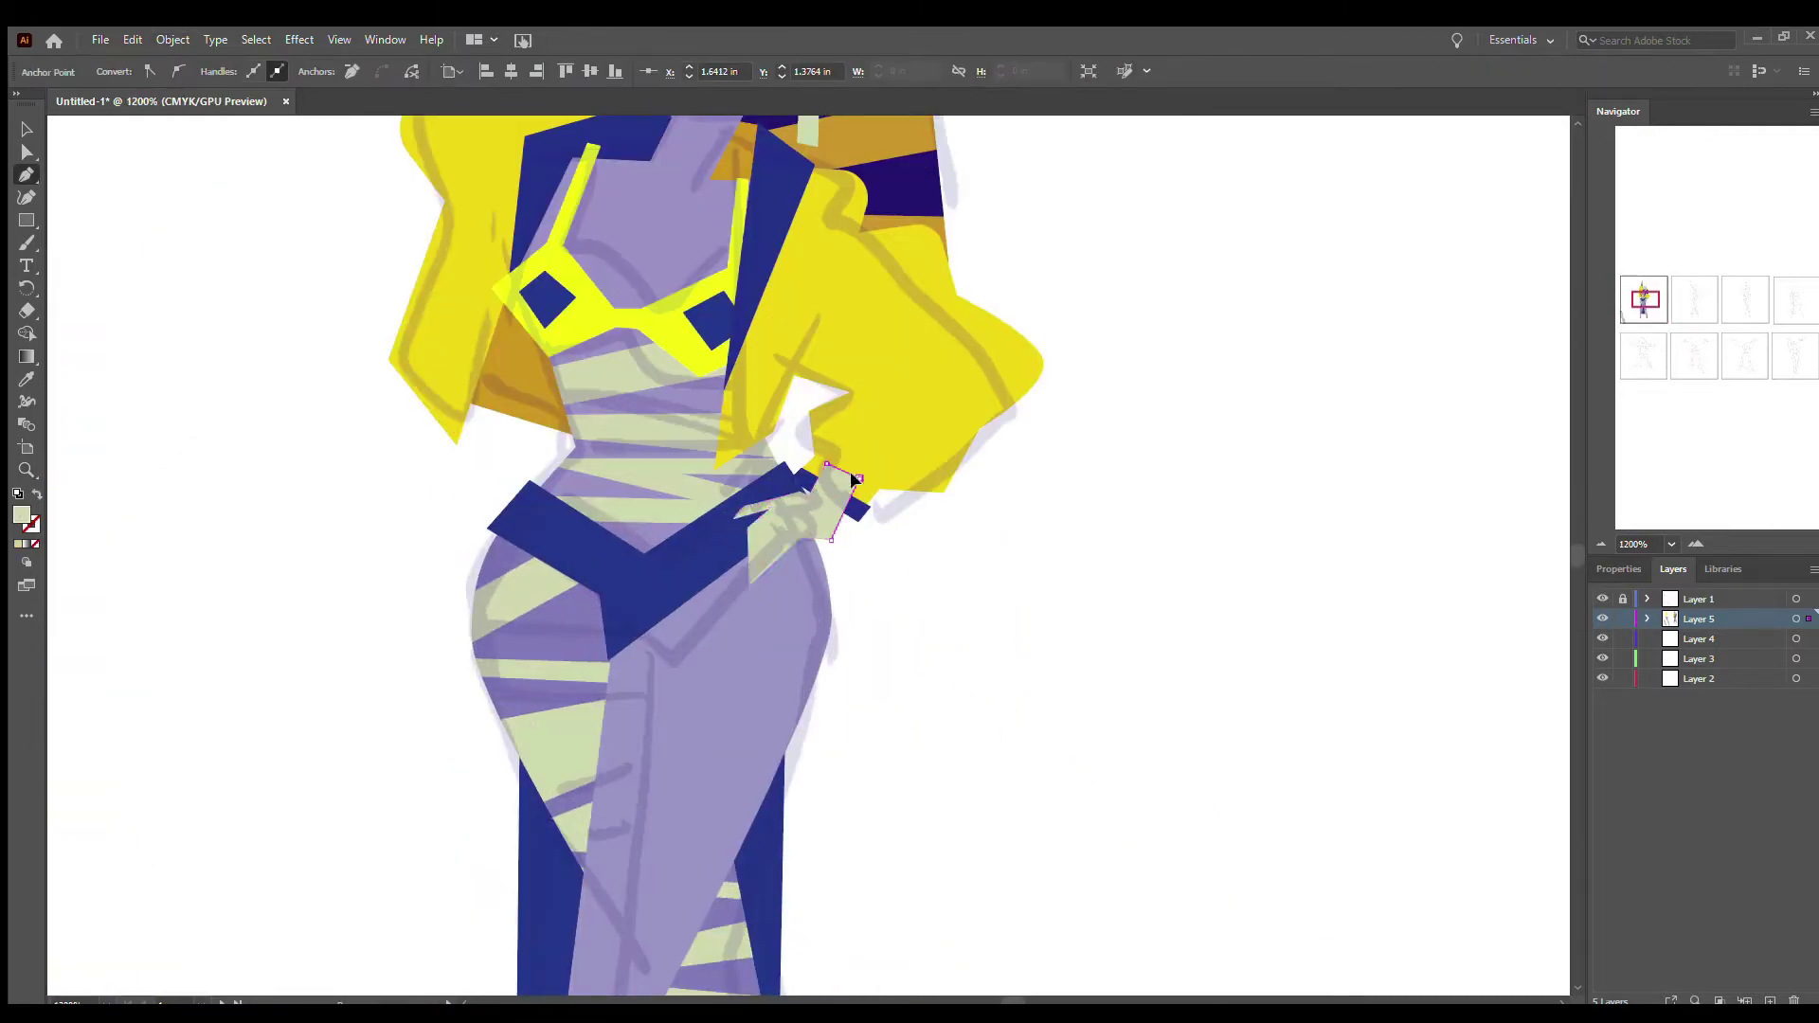
key(i)
click(805, 606)
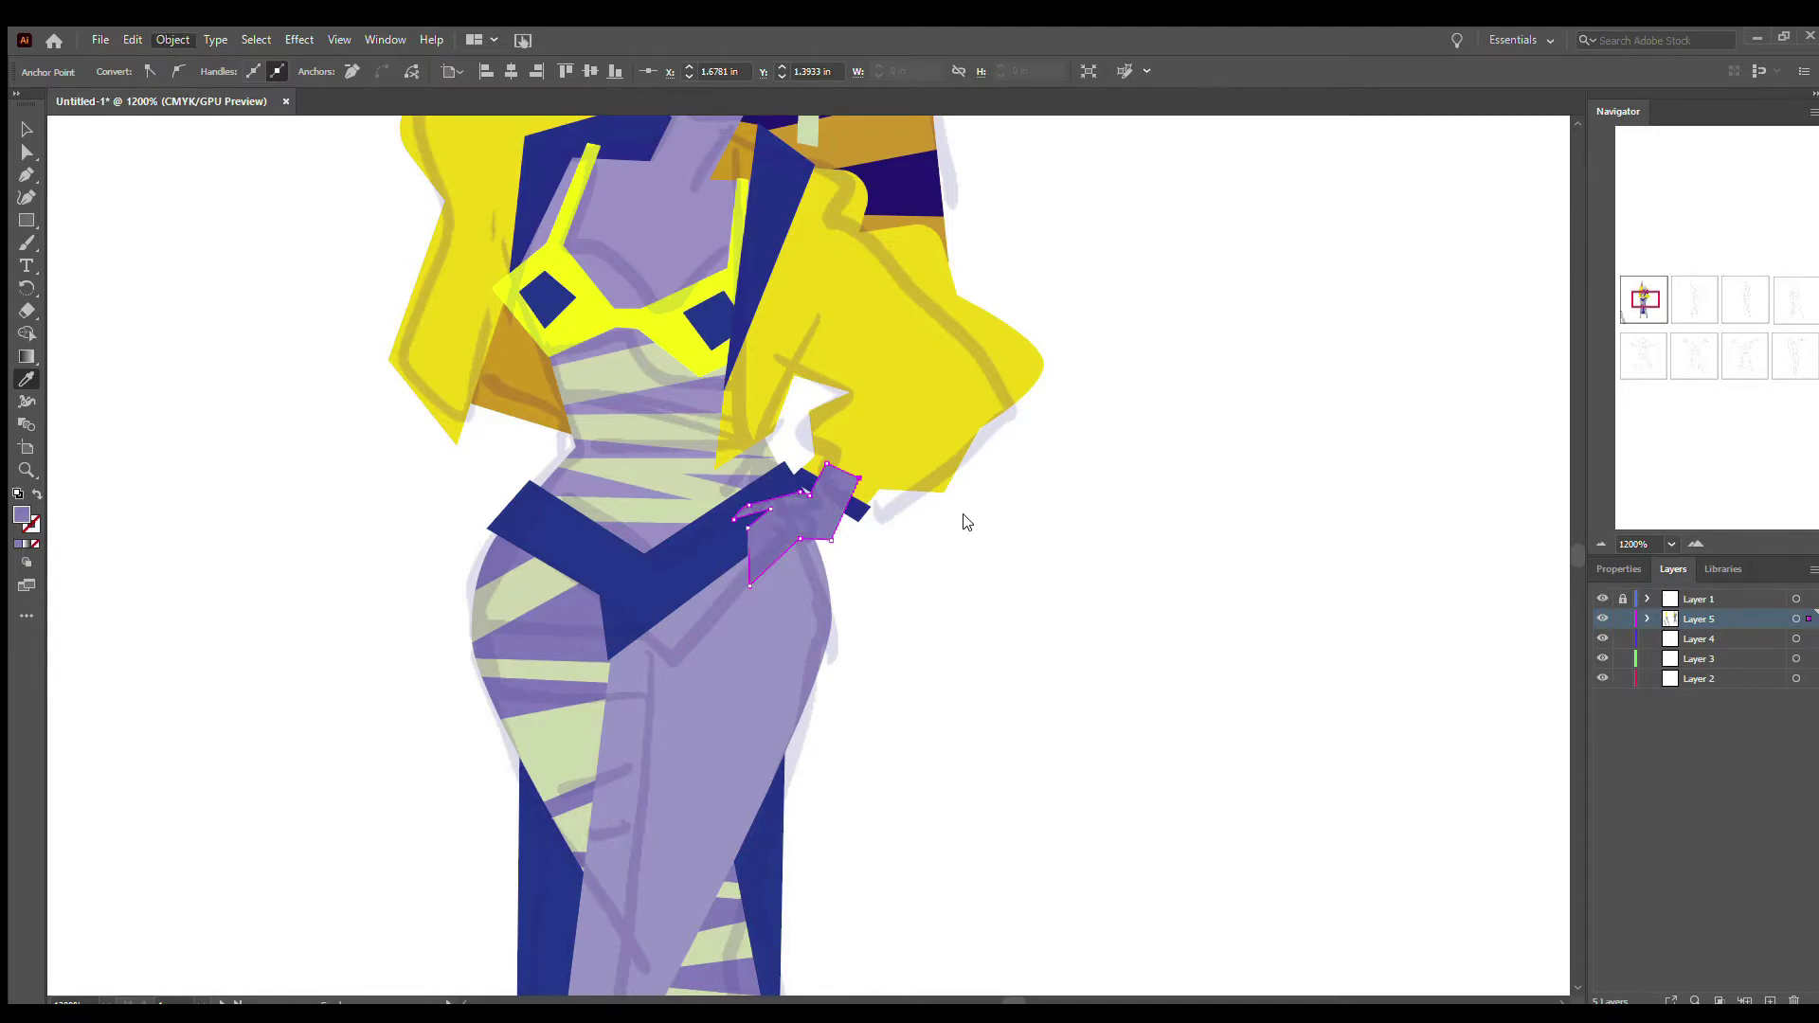
- Place the hip hand behind the jacket cuff and reshape its finger points
key(v)
scroll(902, 741, up, 2)
scroll(901, 741, up, 5)
scroll(902, 741, down, 7)
click(772, 649)
key(a)
click(744, 682)
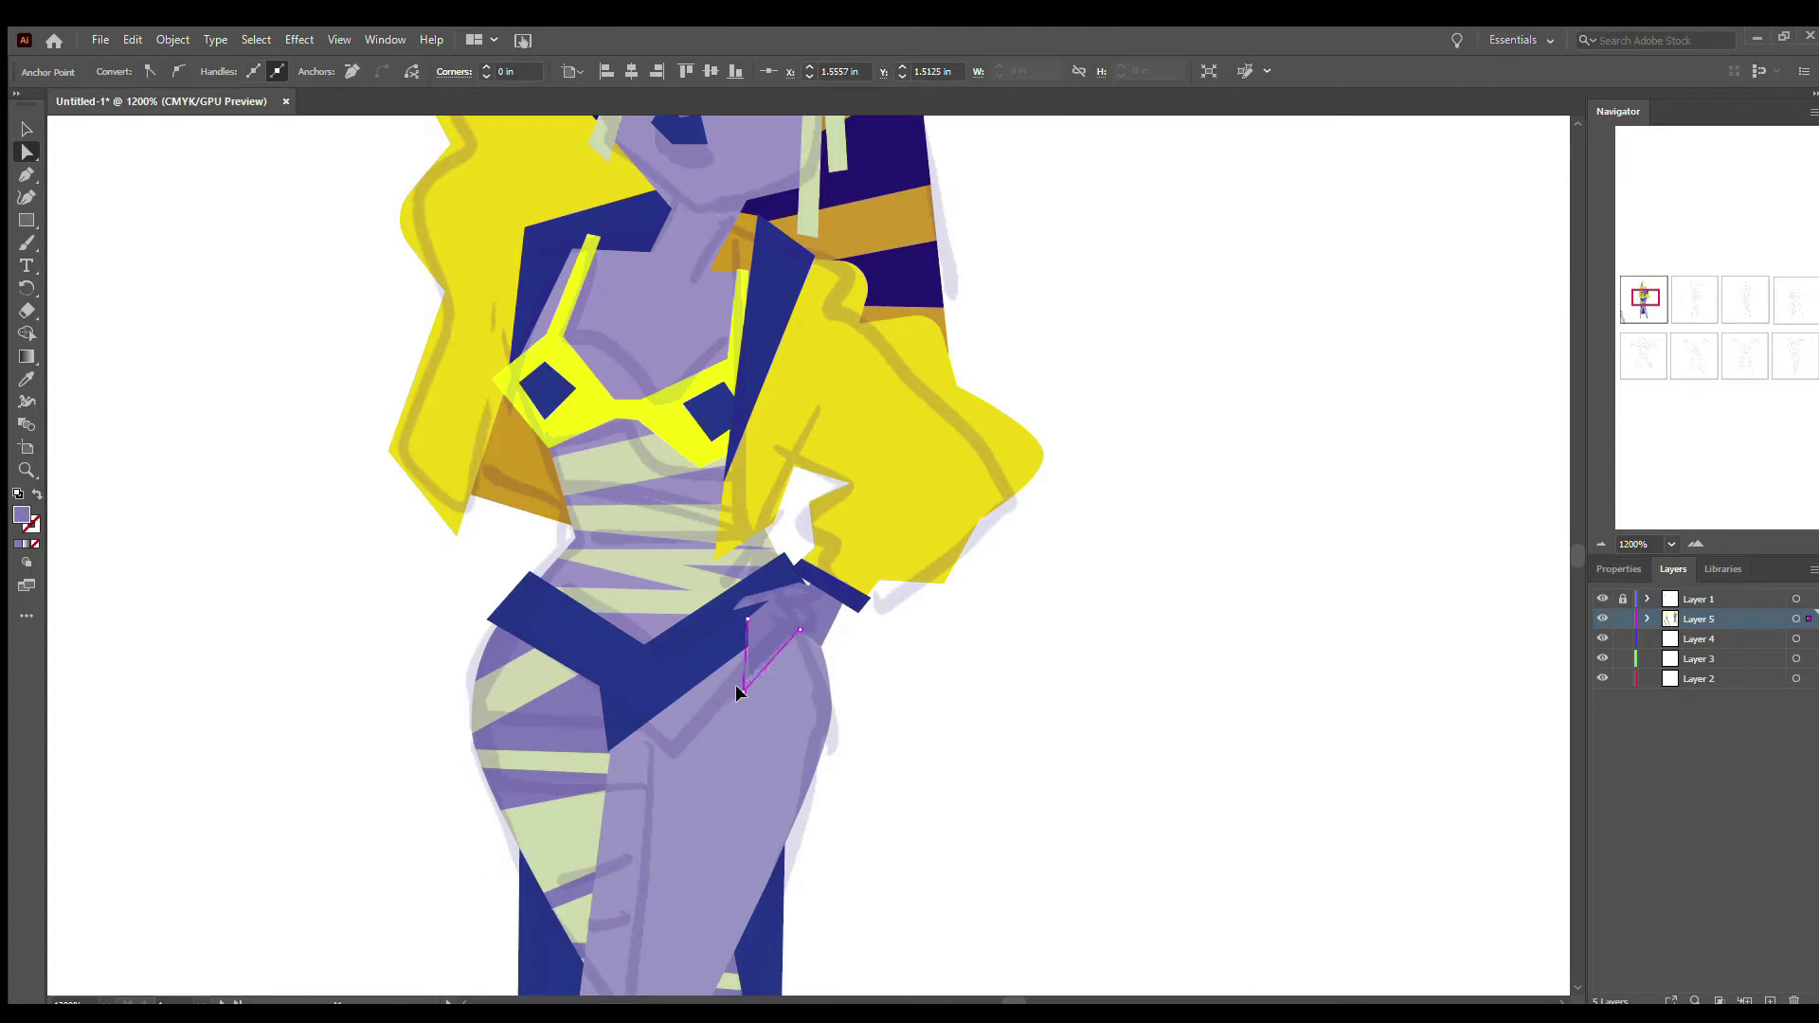
drag(737, 633, 709, 618)
key(v)
- Copy a yellow fingernail from the raised hand to the hand on the hip
scroll(954, 636, up, 5)
scroll(954, 637, down, 6)
scroll(871, 505, up, 6)
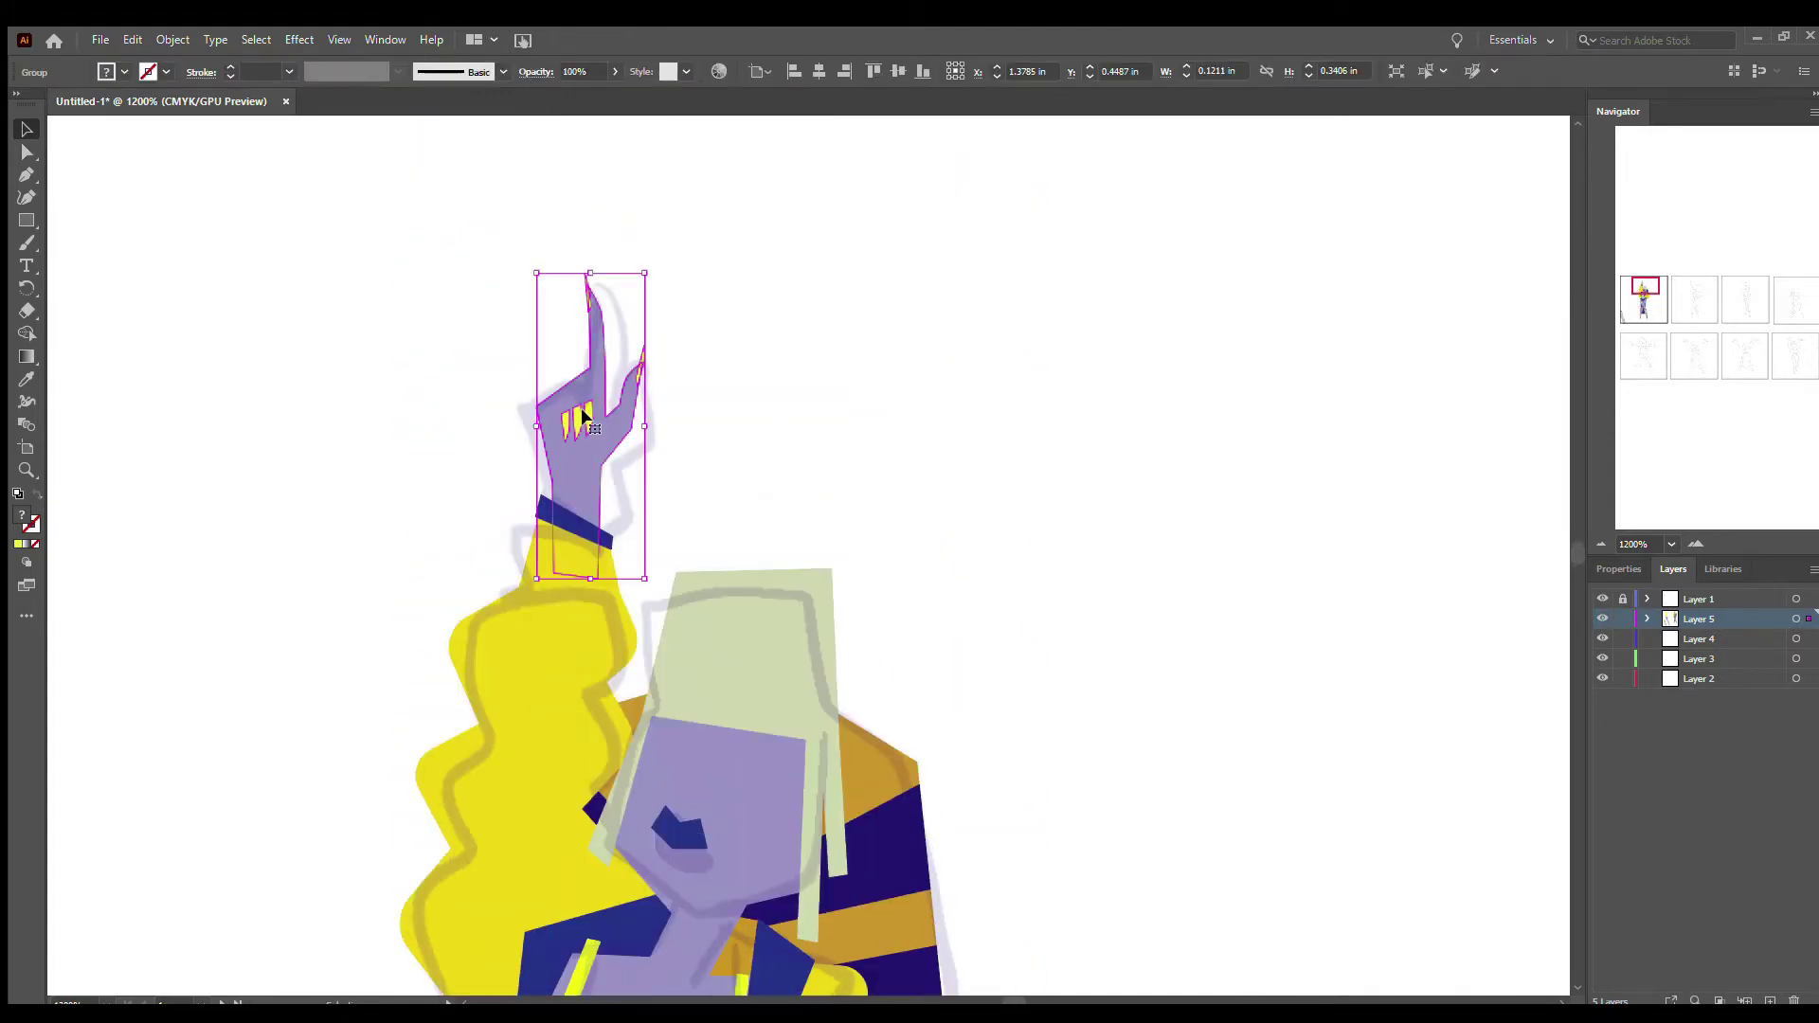
scroll(792, 499, down, 5)
click(810, 556)
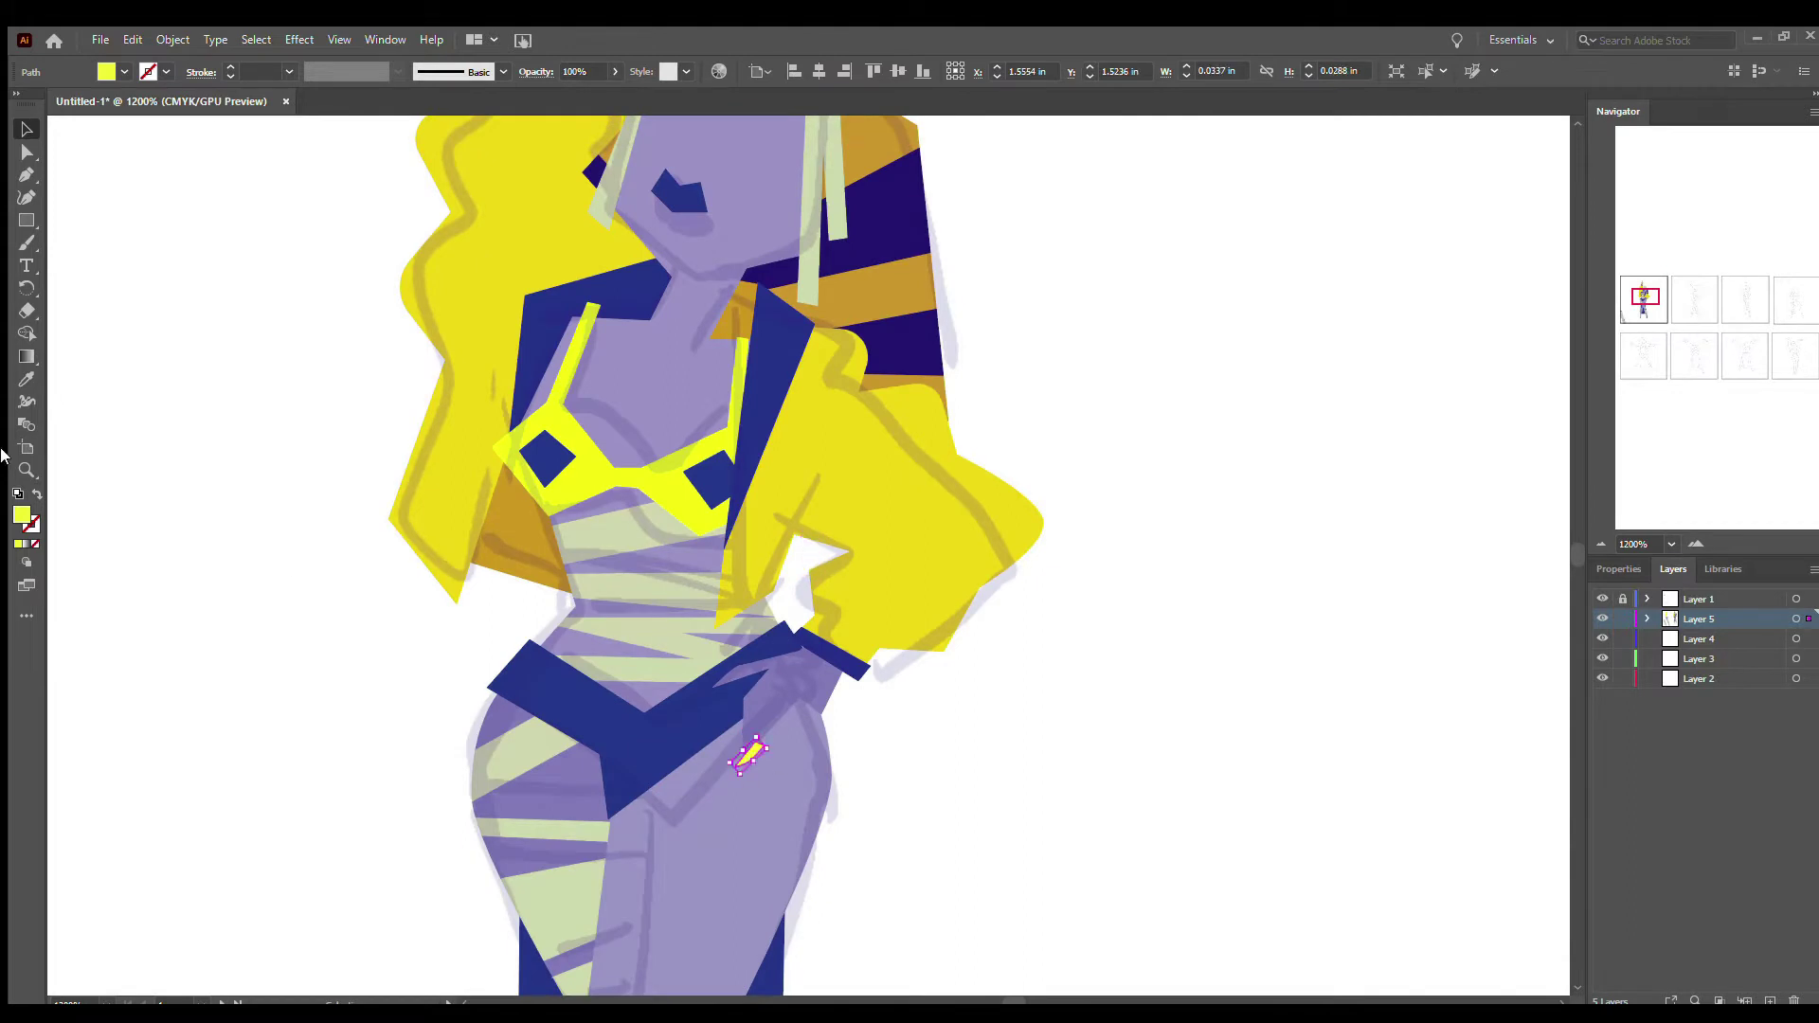
- Place yellow nail copies on the hip hand's thumb and three fingertips, and narrow the thumb's nail
key(ctrl+equal)
key(ctrl+equal)
key(ctrl+equal)
drag(701, 695, 765, 595)
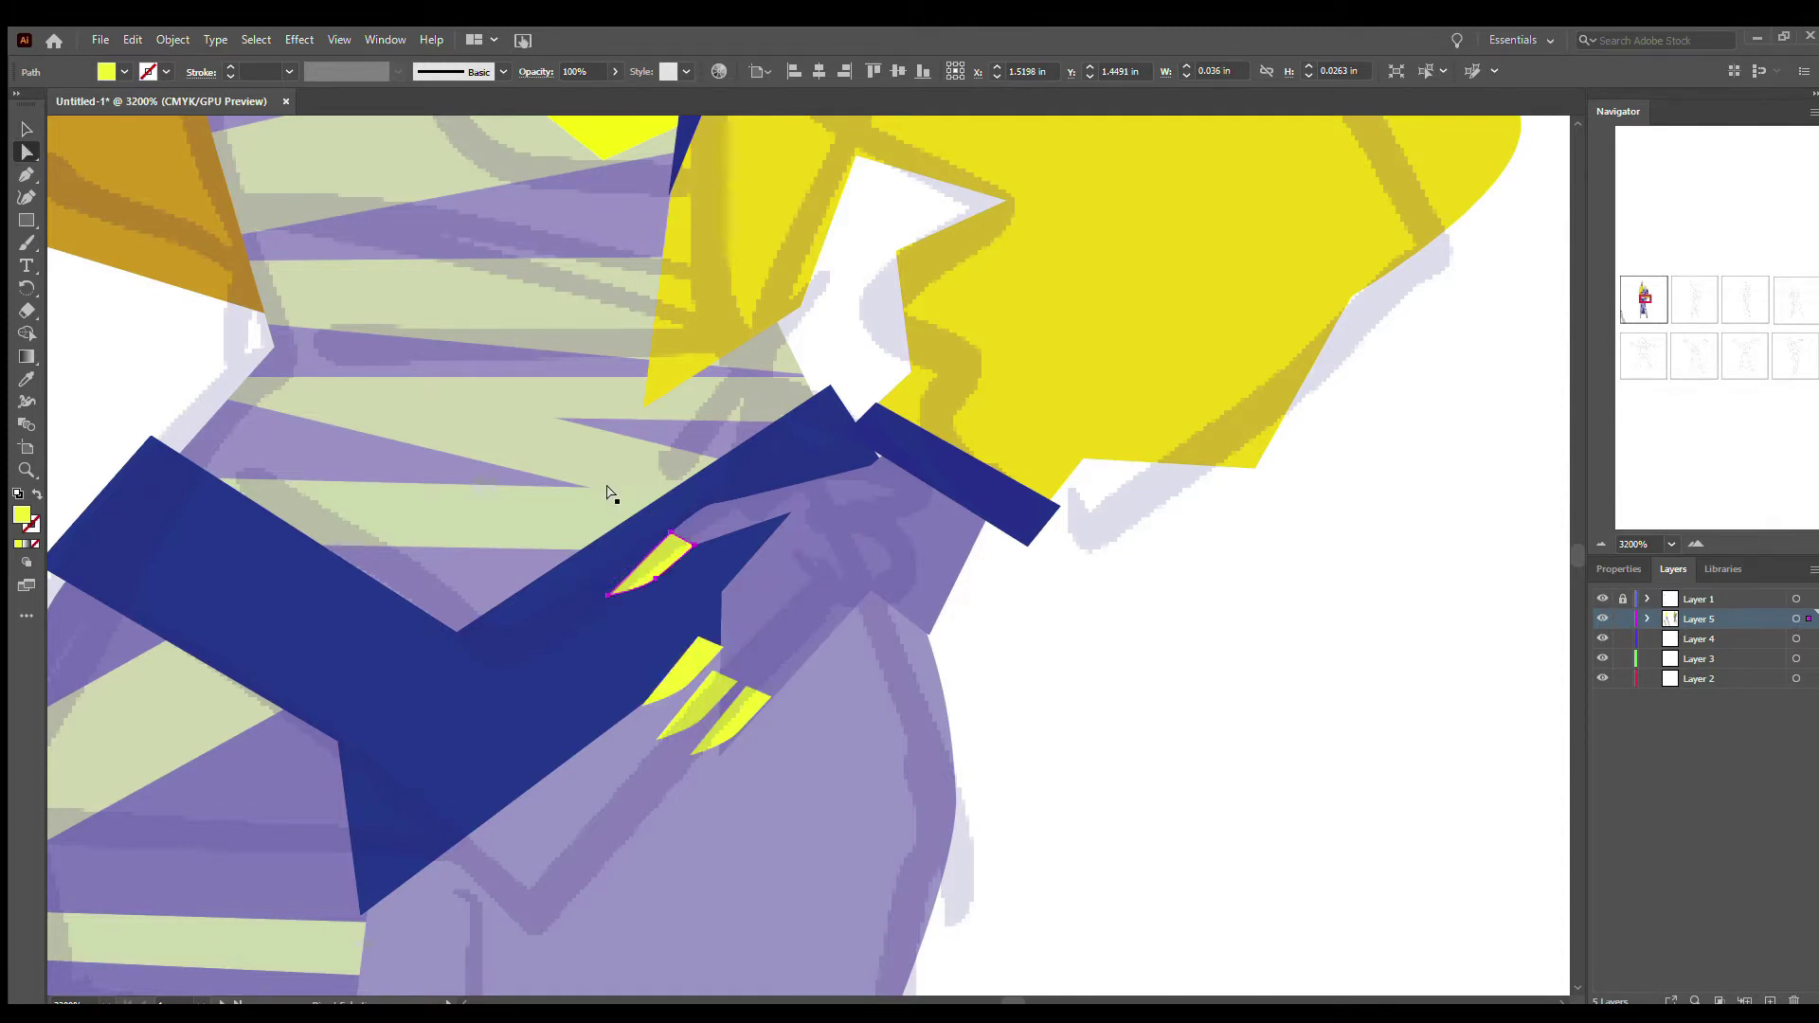
drag(691, 546, 673, 574)
scroll(975, 694, up, 2)
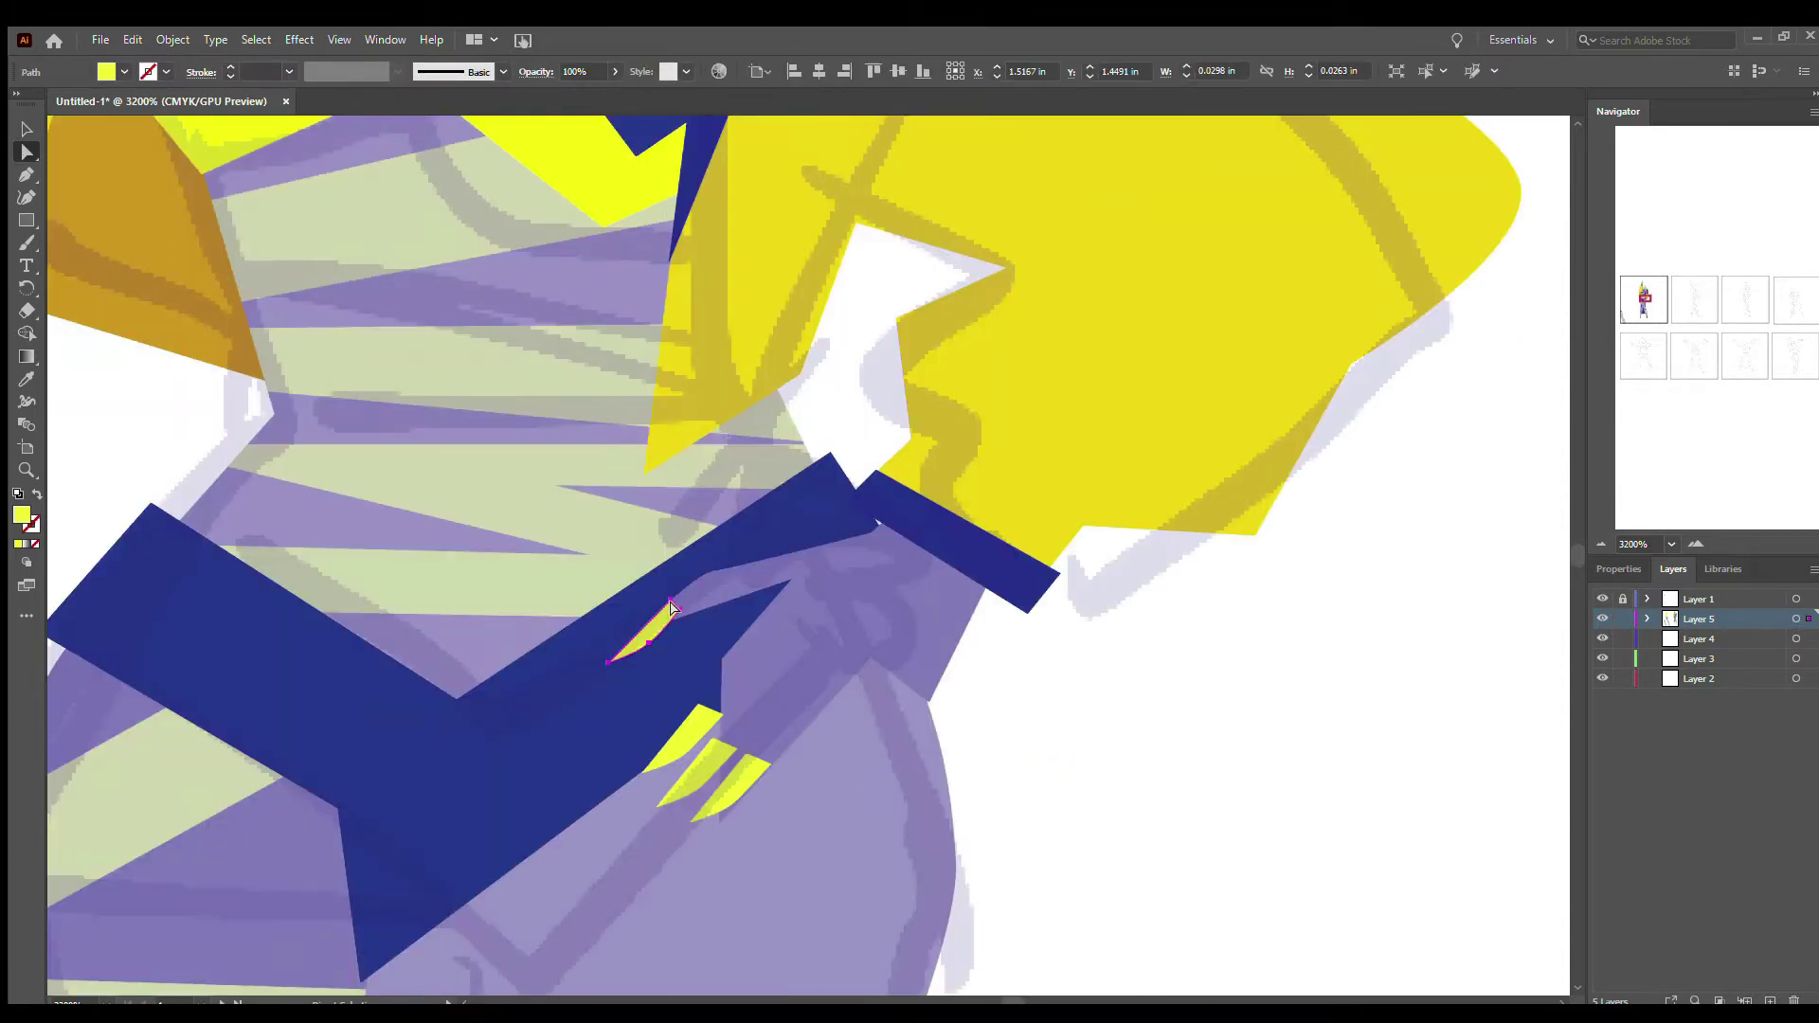
- Reshape the hip hand's thumb and finger outline to meet the yellow nails
click(26, 152)
drag(794, 590, 748, 589)
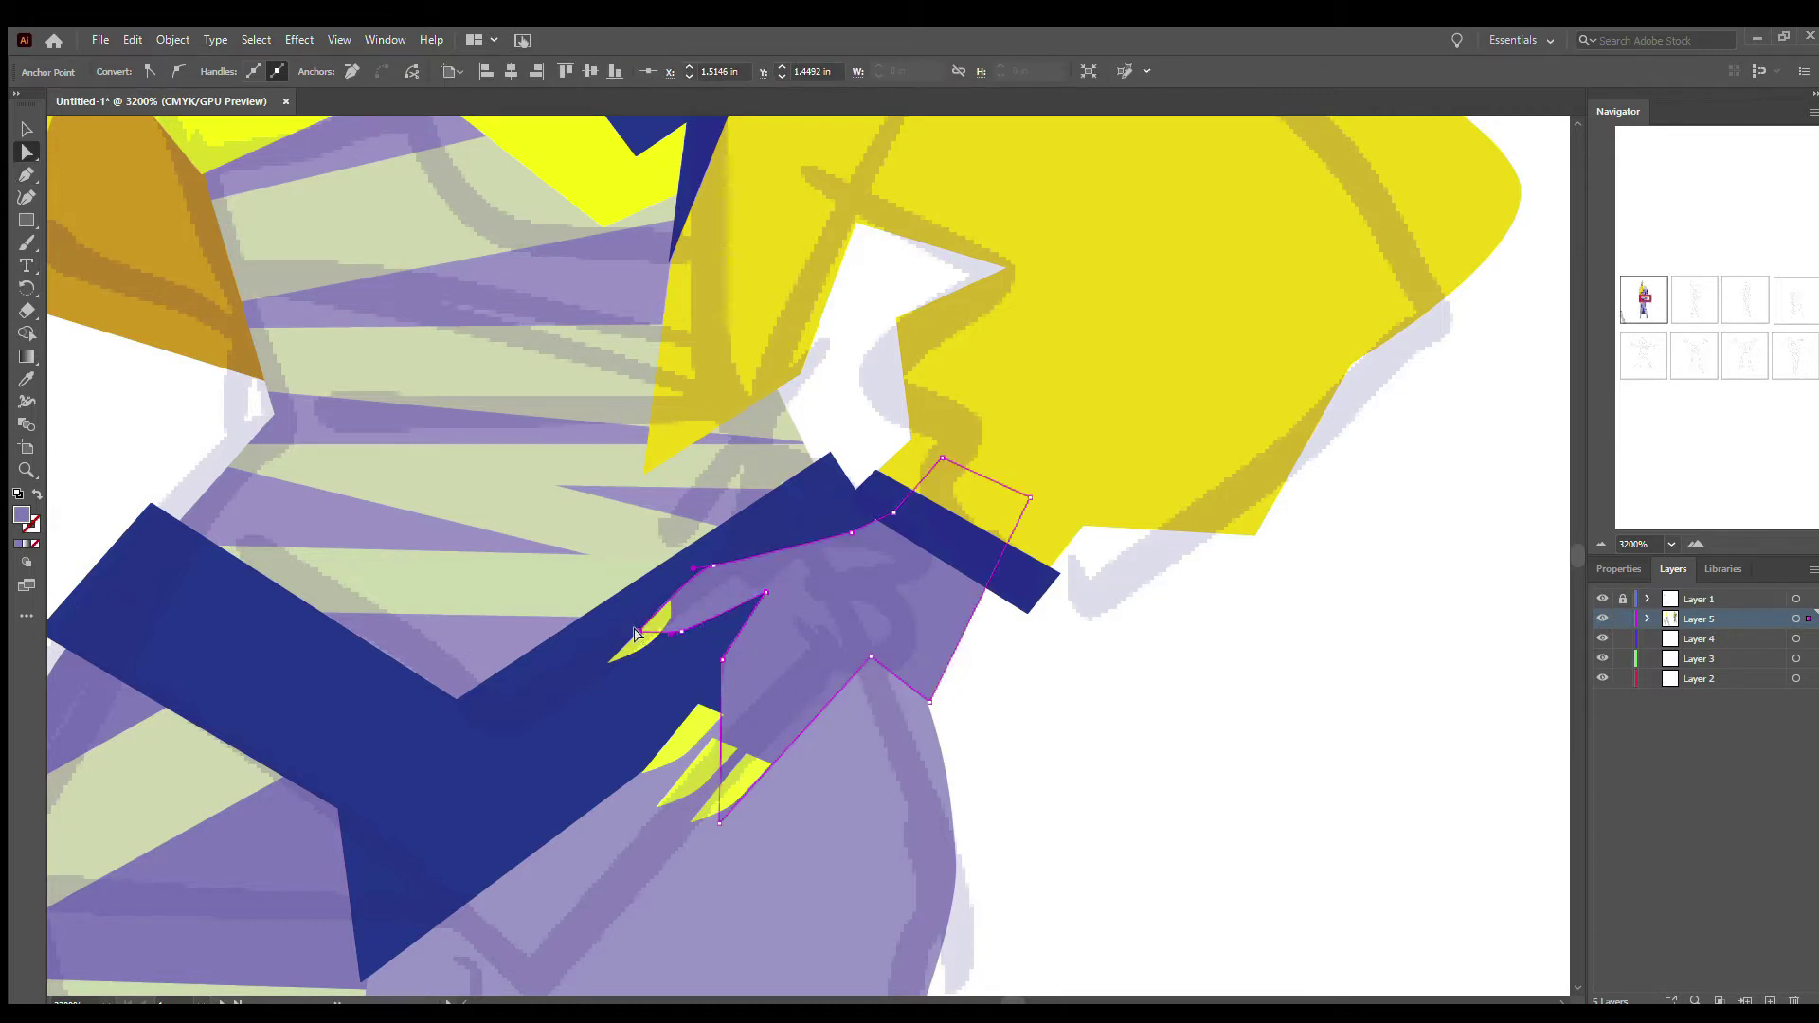
click(985, 705)
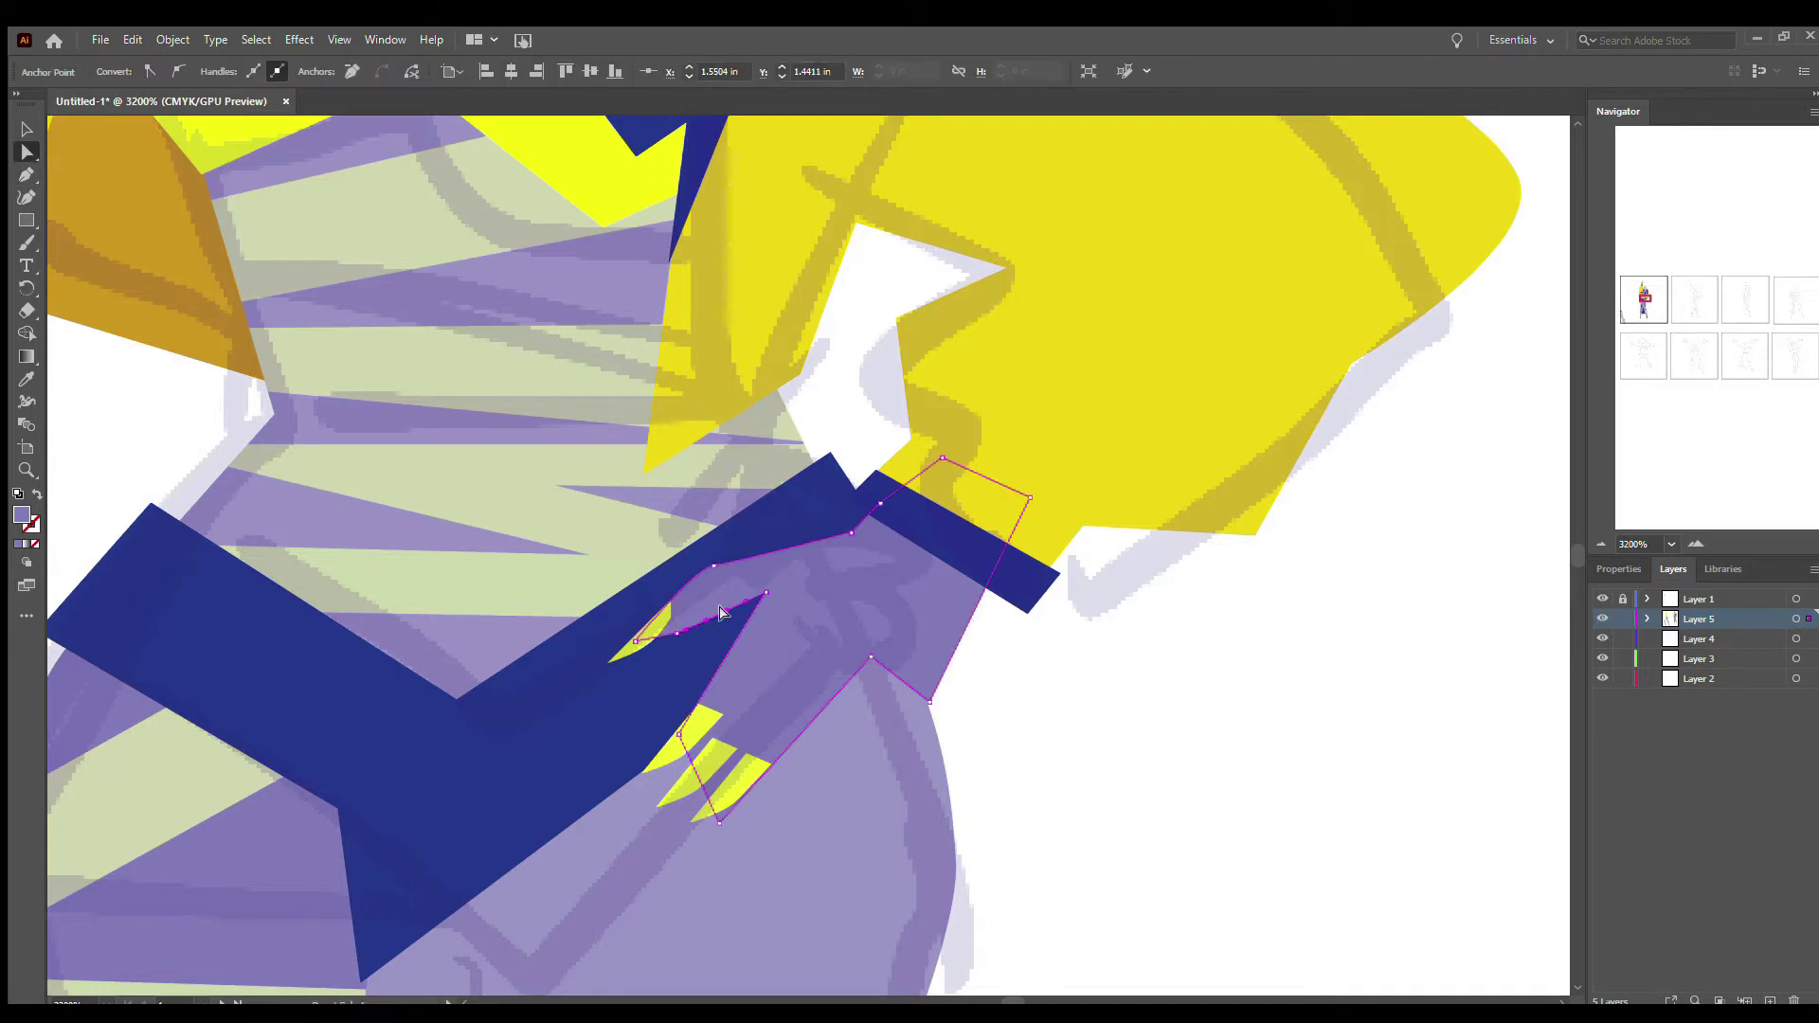
click(679, 738)
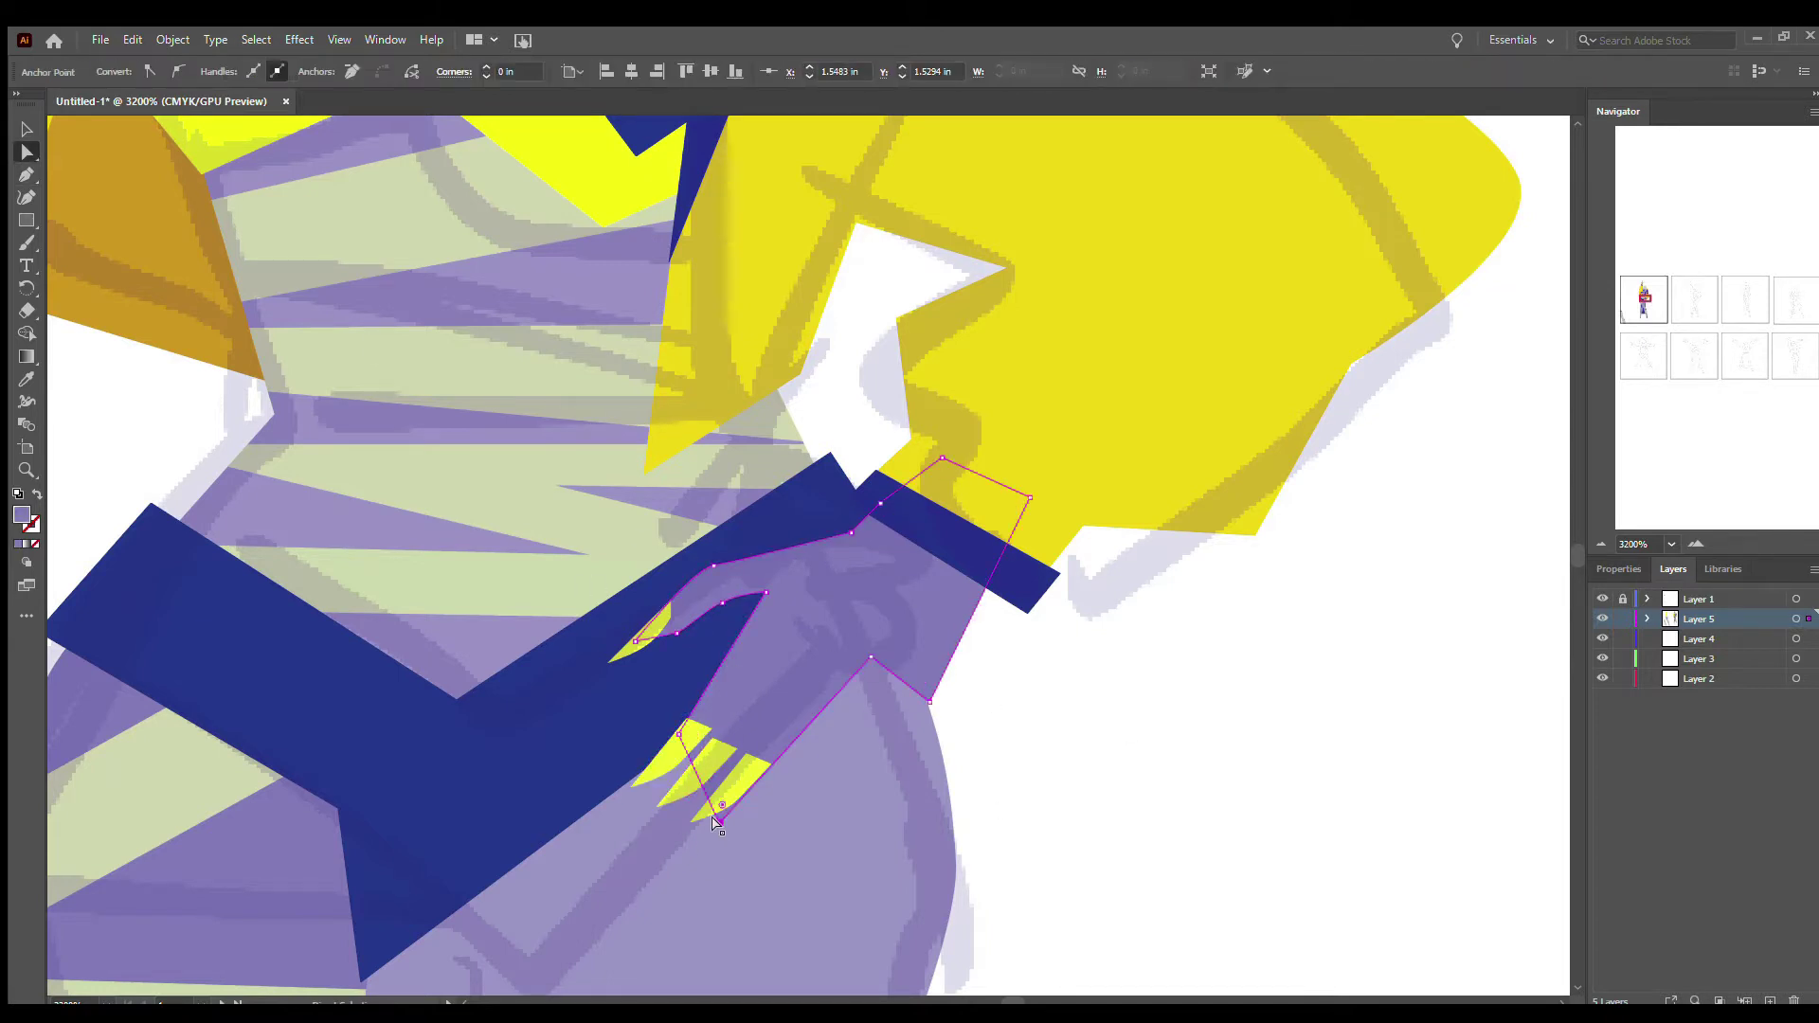
- Reposition the first fingernail of the hip hand and hide the sketch on Layer 1
click(25, 129)
drag(679, 720, 696, 758)
key(ctrl+shift+a)
scroll(974, 760, down, 8)
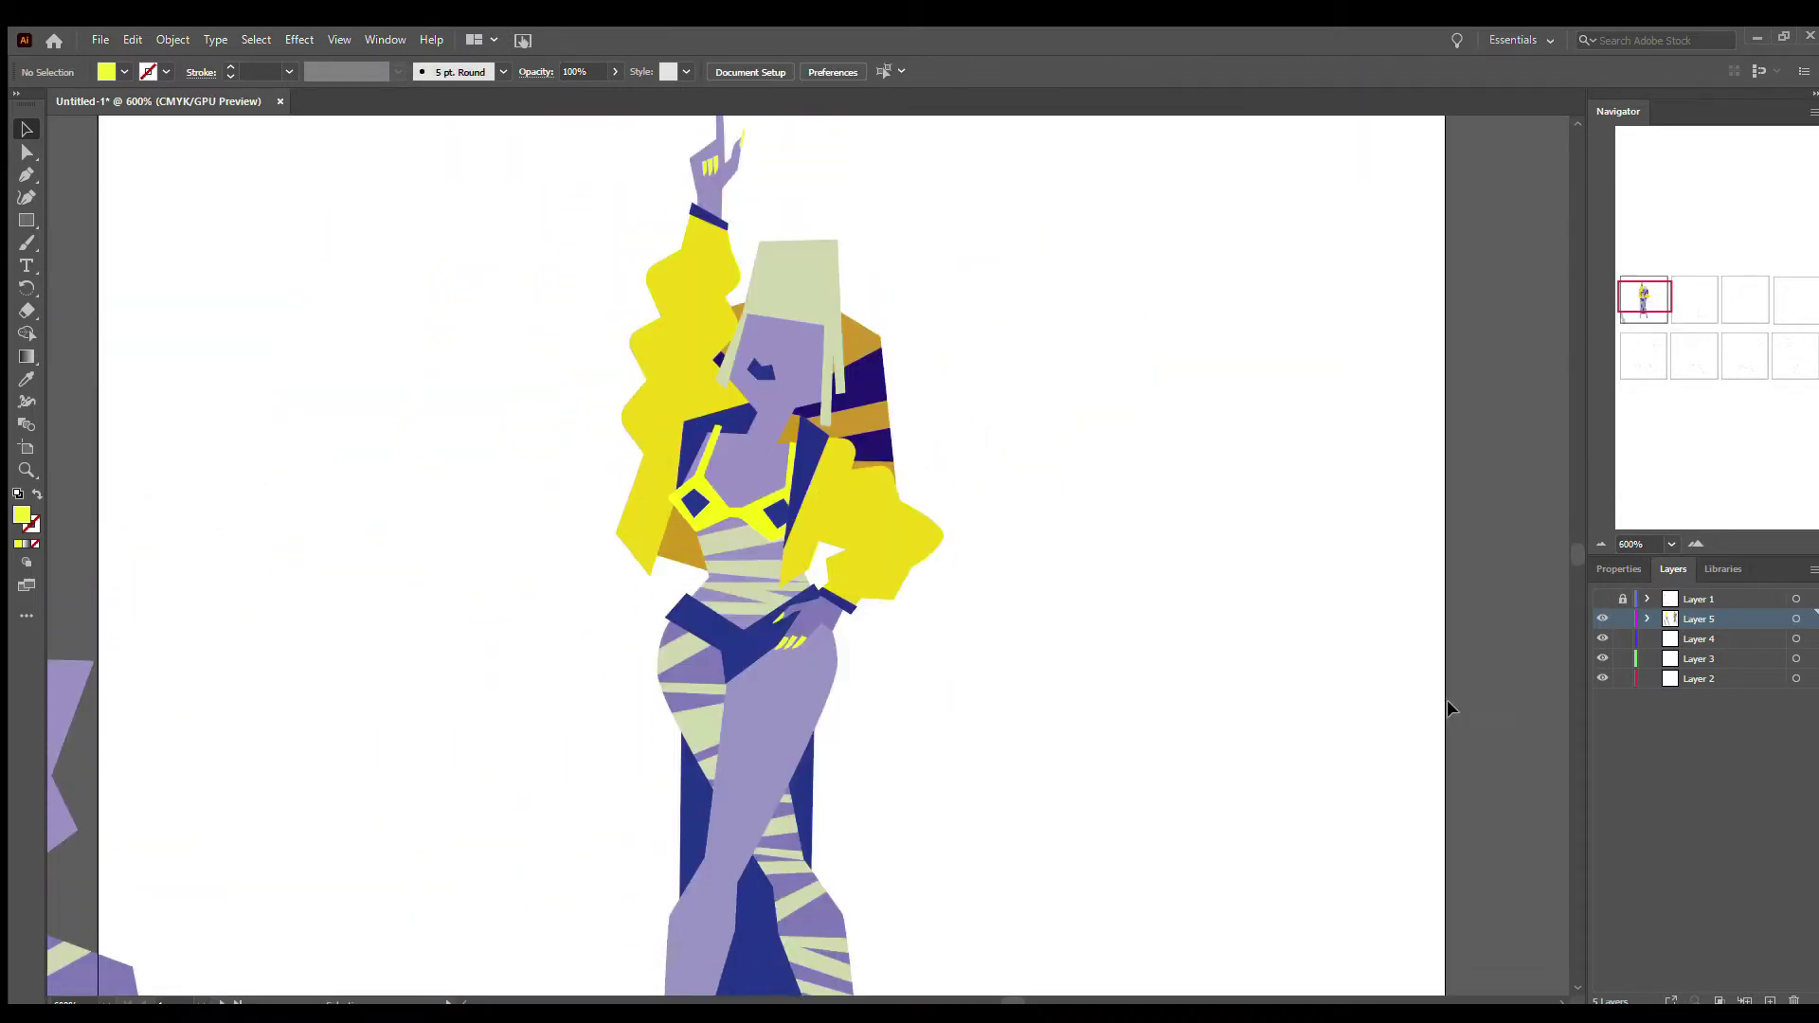
- Arrange the hip hand in front of the waistband, with the yellow sleeve and navy cuff layered over its wrist
click(718, 264)
click(791, 587)
key(z)
click(791, 587)
click(799, 569)
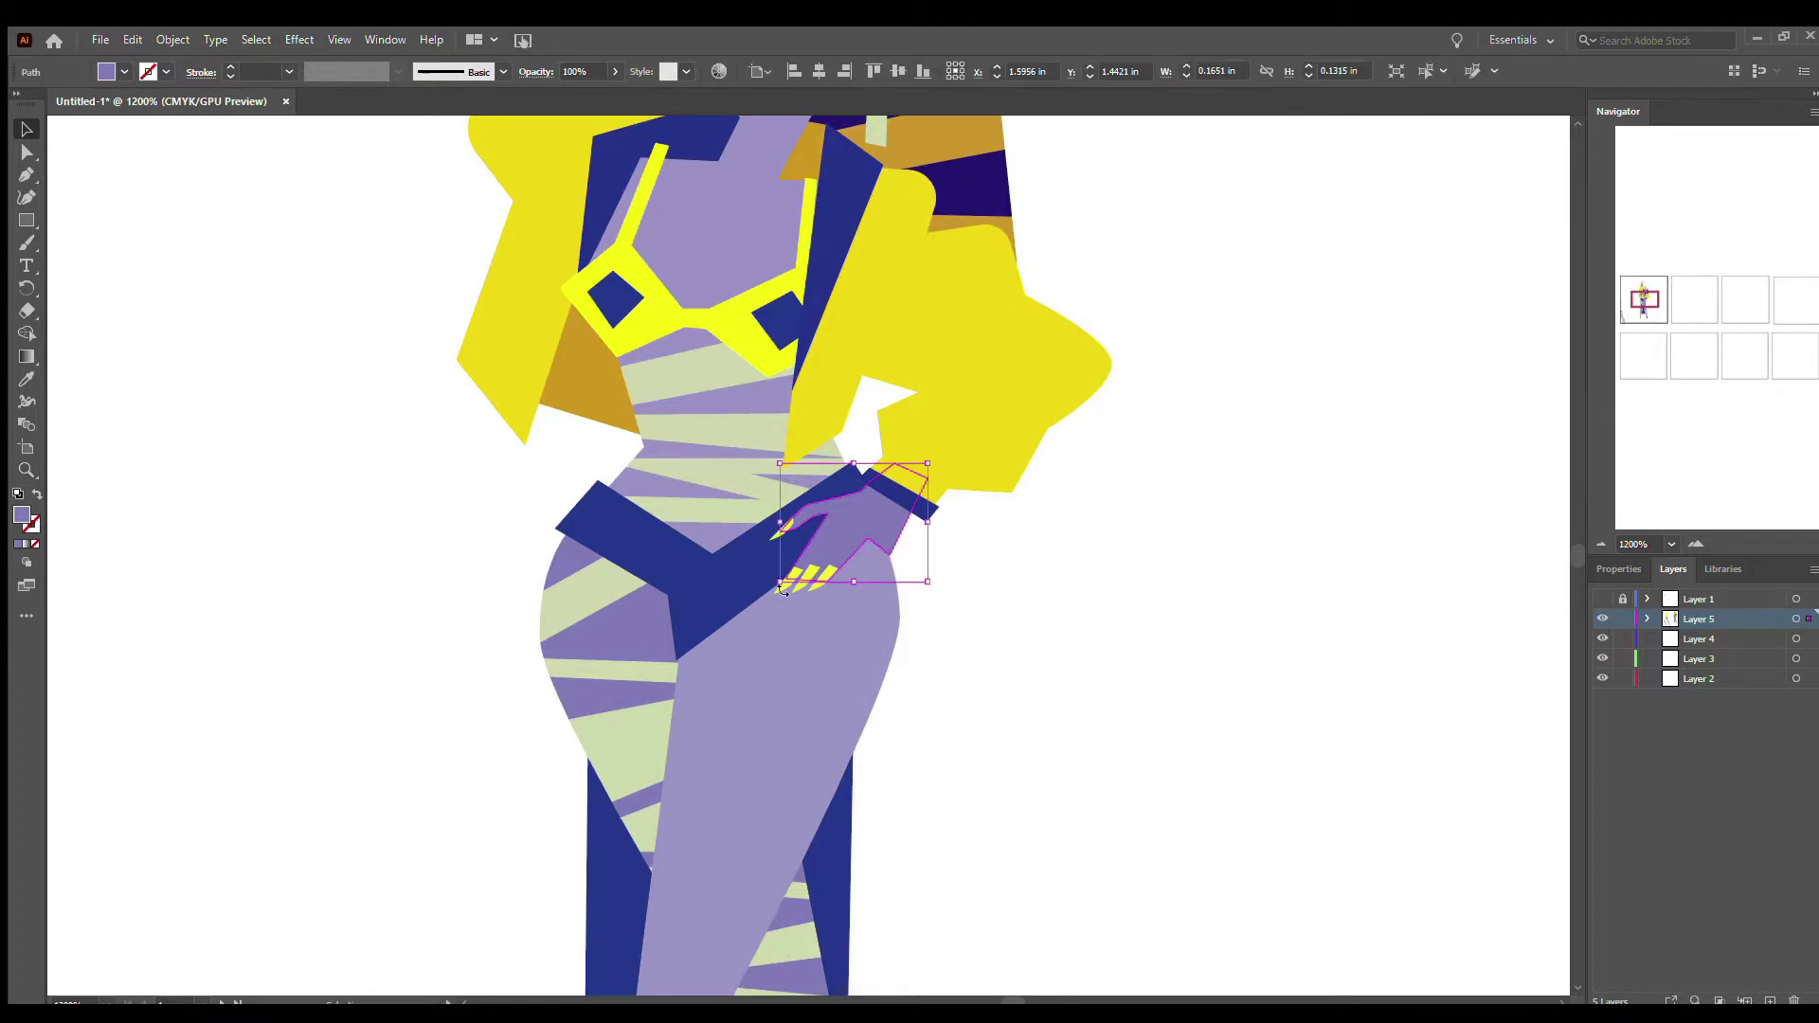
click(805, 568)
key(v)
click(786, 550)
click(924, 459)
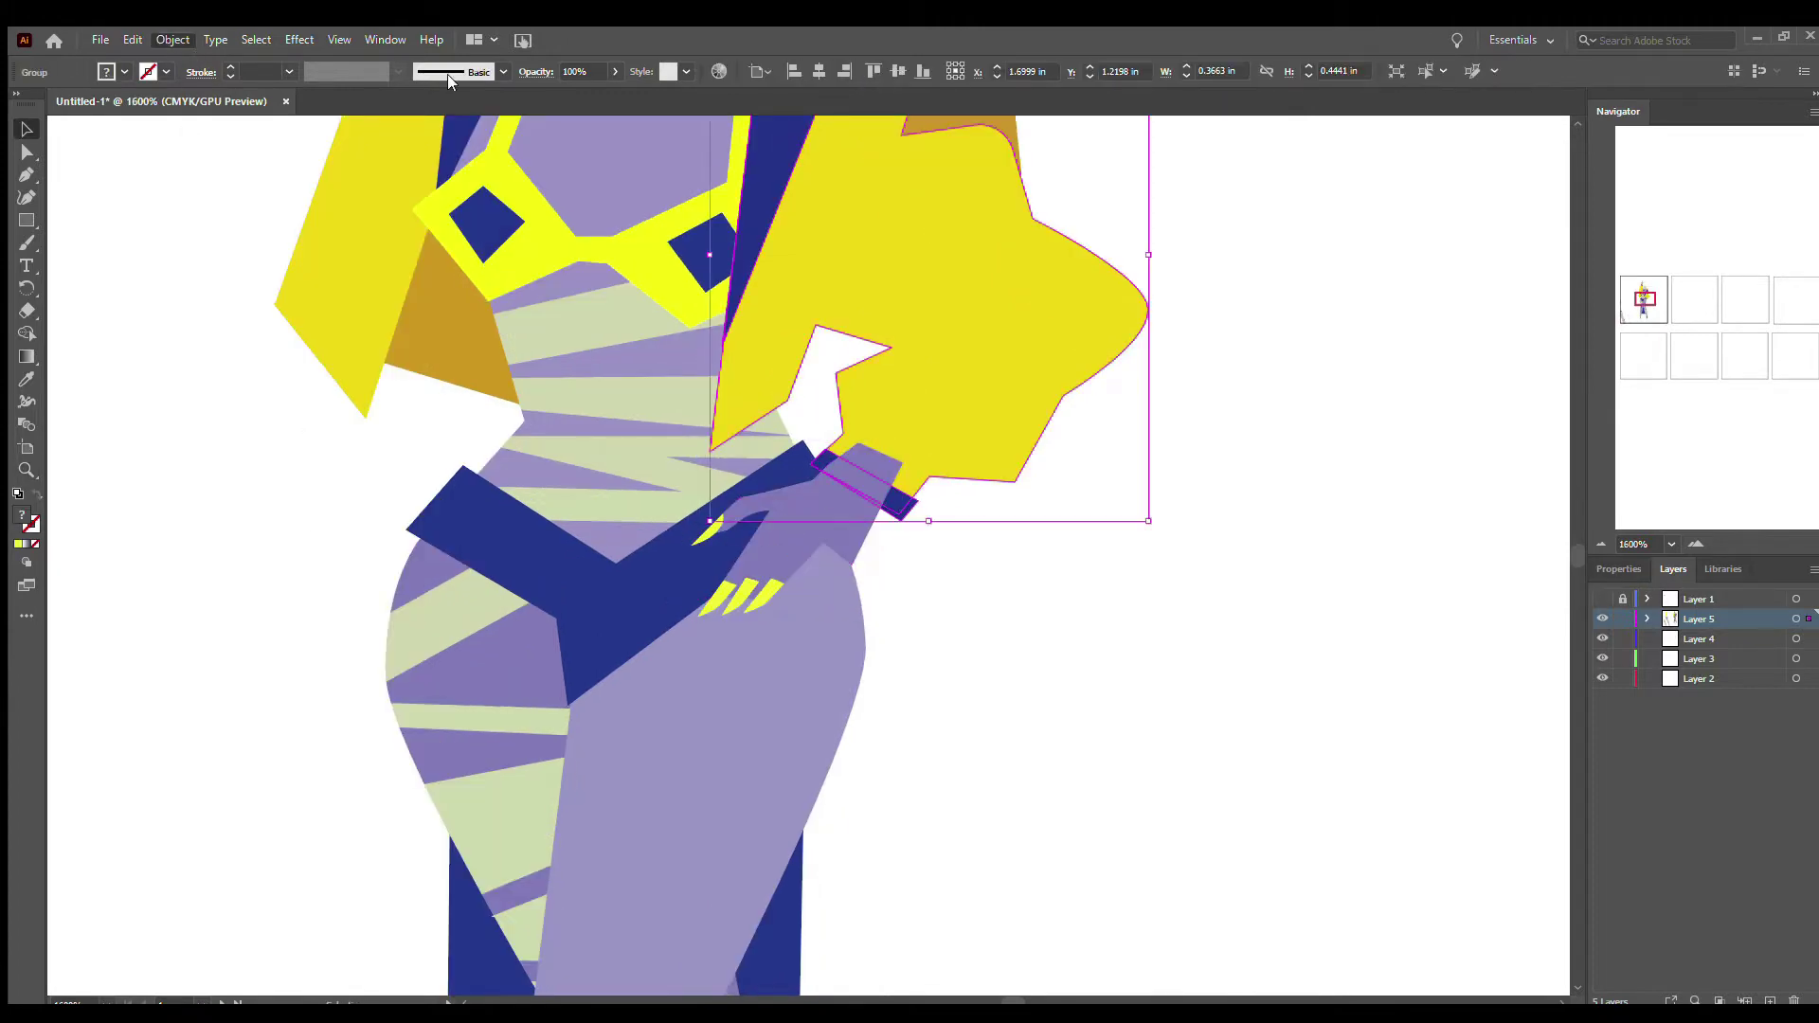
scroll(670, 503, up, 3)
scroll(670, 503, down, 15)
click(881, 535)
key(ctrl+shift+a)
scroll(85, 405, down, 8)
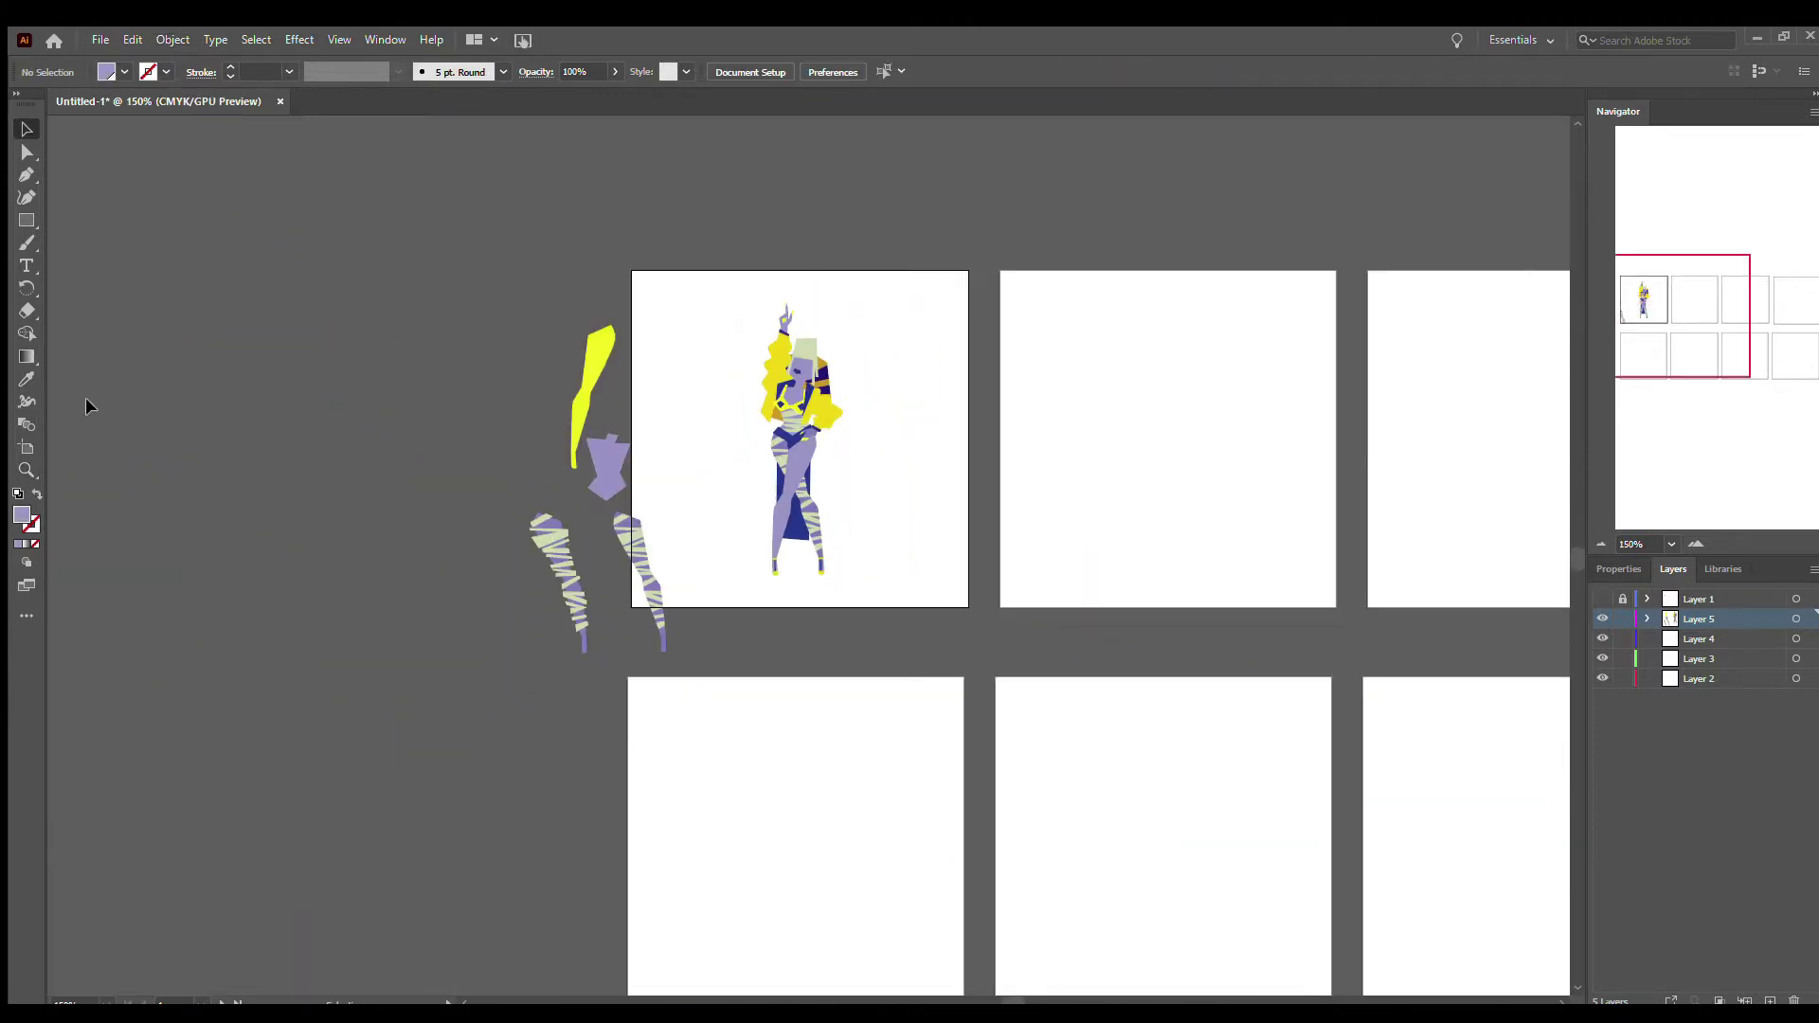
- Place copies of the raised-arm sleeve and the hip-arm sleeve on the pasteboard beside the first artboard
scroll(865, 269, up, 2)
click(777, 474)
click(844, 464)
click(716, 491)
drag(715, 490, 190, 512)
drag(787, 549, 251, 412)
click(1003, 759)
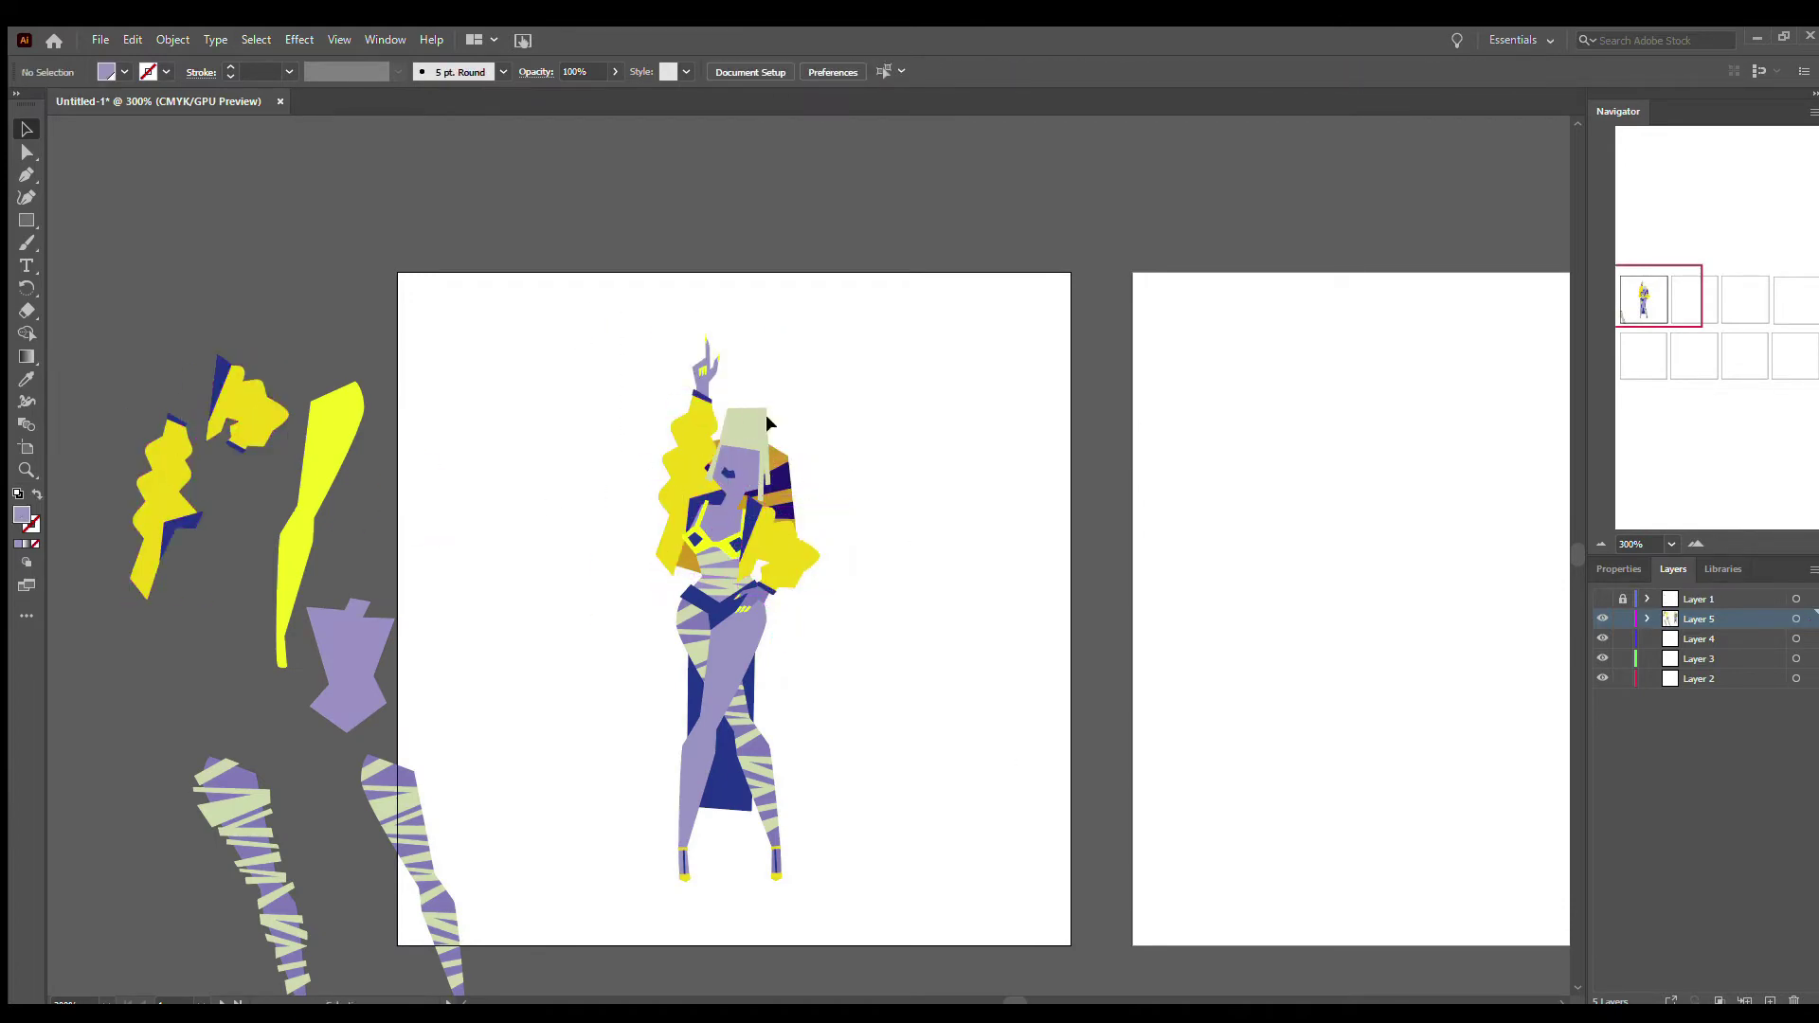
- Show the sketch on Layer 1 and copy the whole character onto the second artboard over its sketch
click(1602, 598)
click(720, 664)
drag(720, 663, 1462, 664)
scroll(852, 663, right, 10)
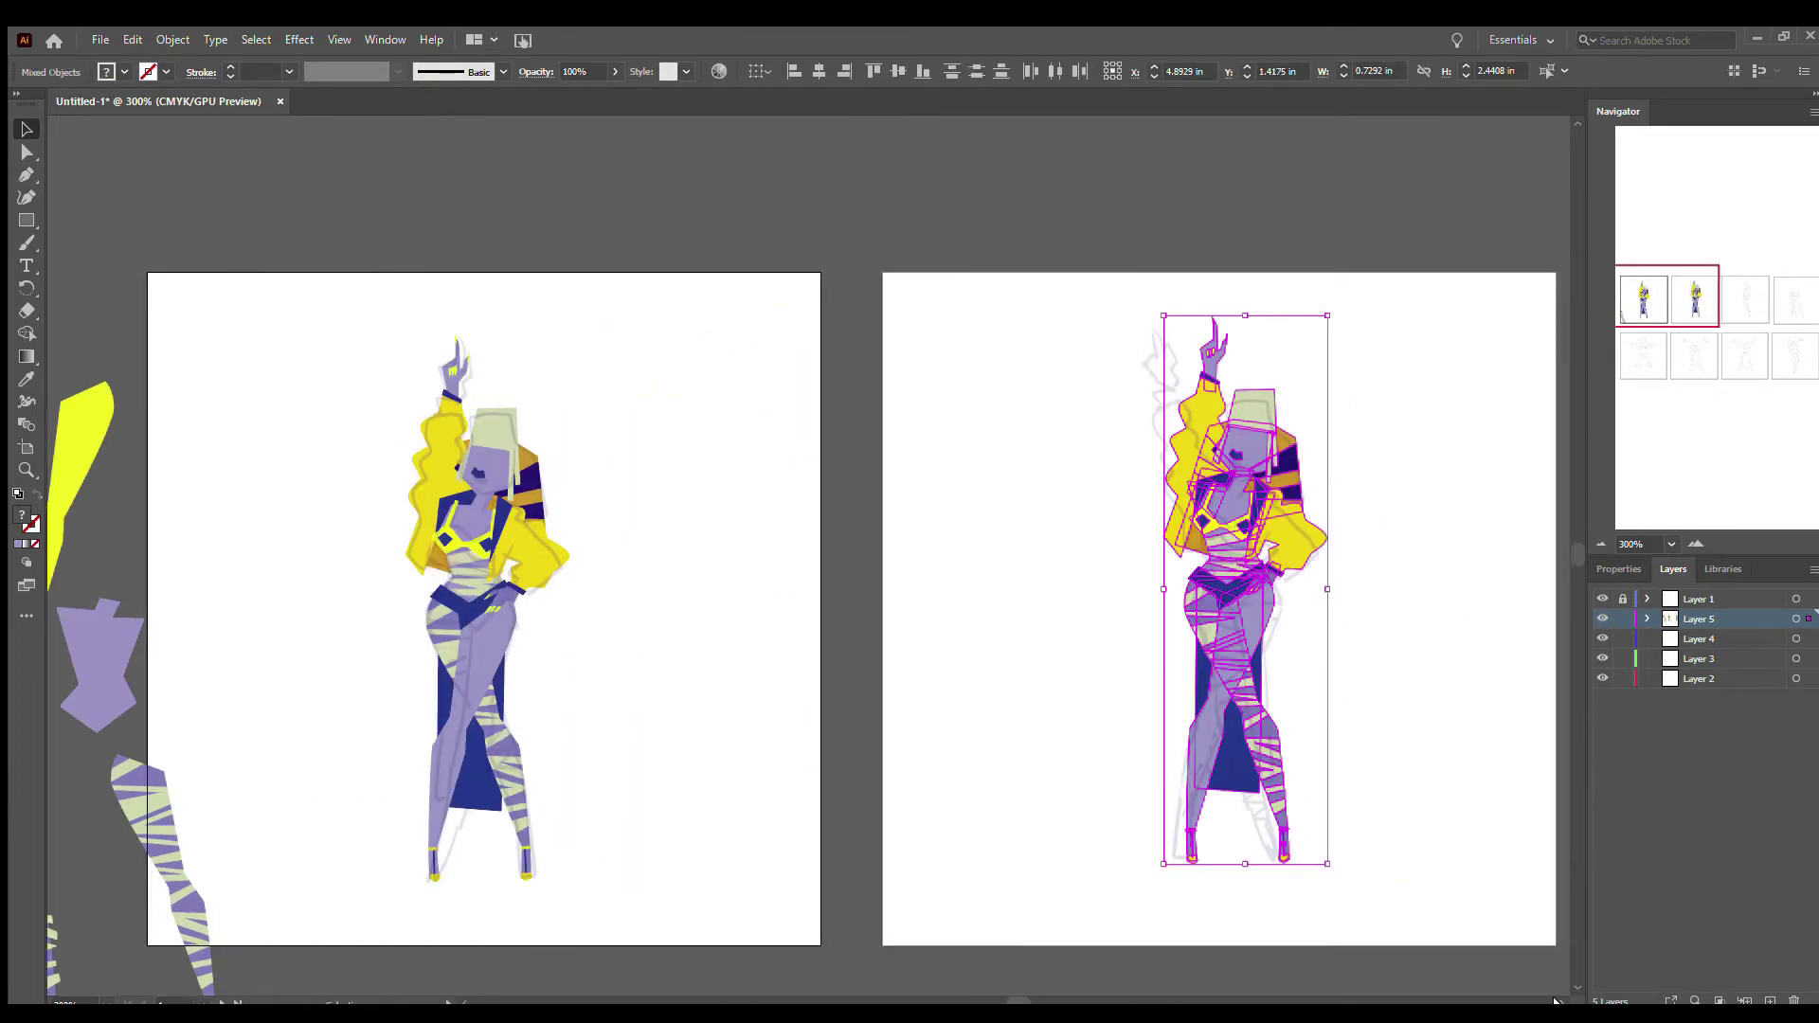
scroll(806, 616, left, 7)
scroll(805, 615, right, 9)
- Rotate the second character's raised arm, hand and sleeve outward to follow the sketch
click(417, 348)
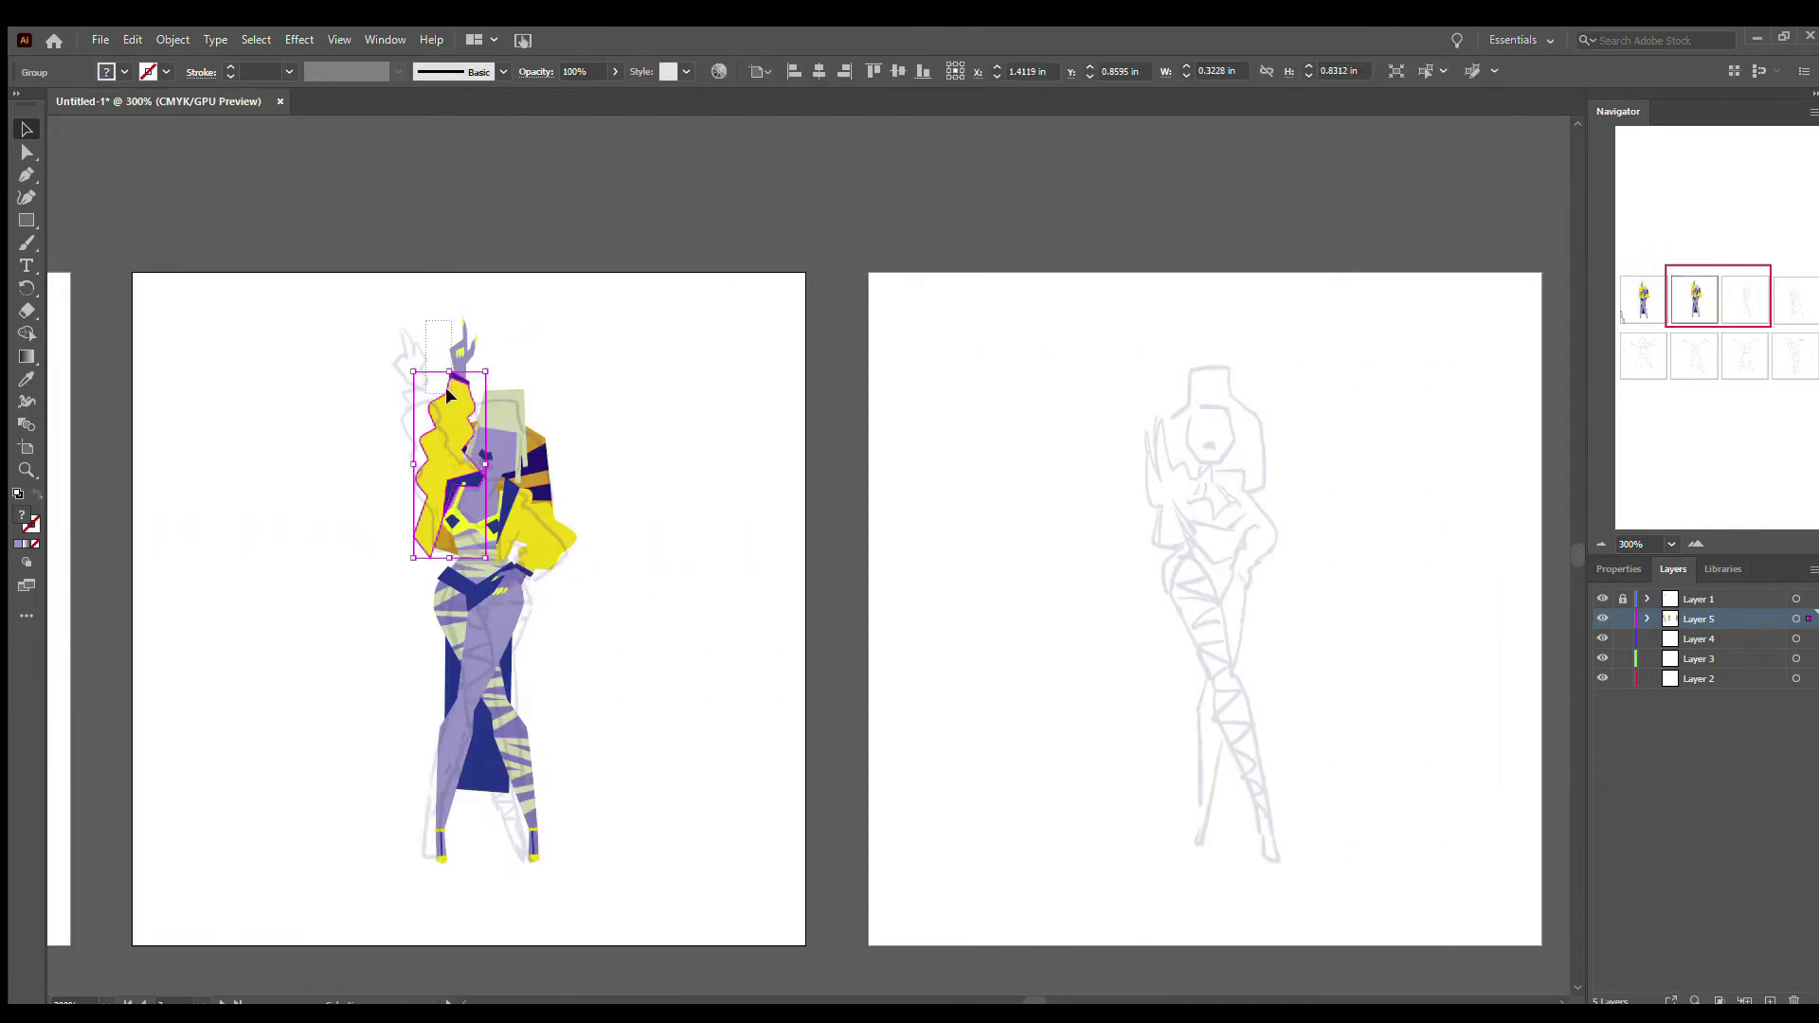
drag(364, 311, 427, 426)
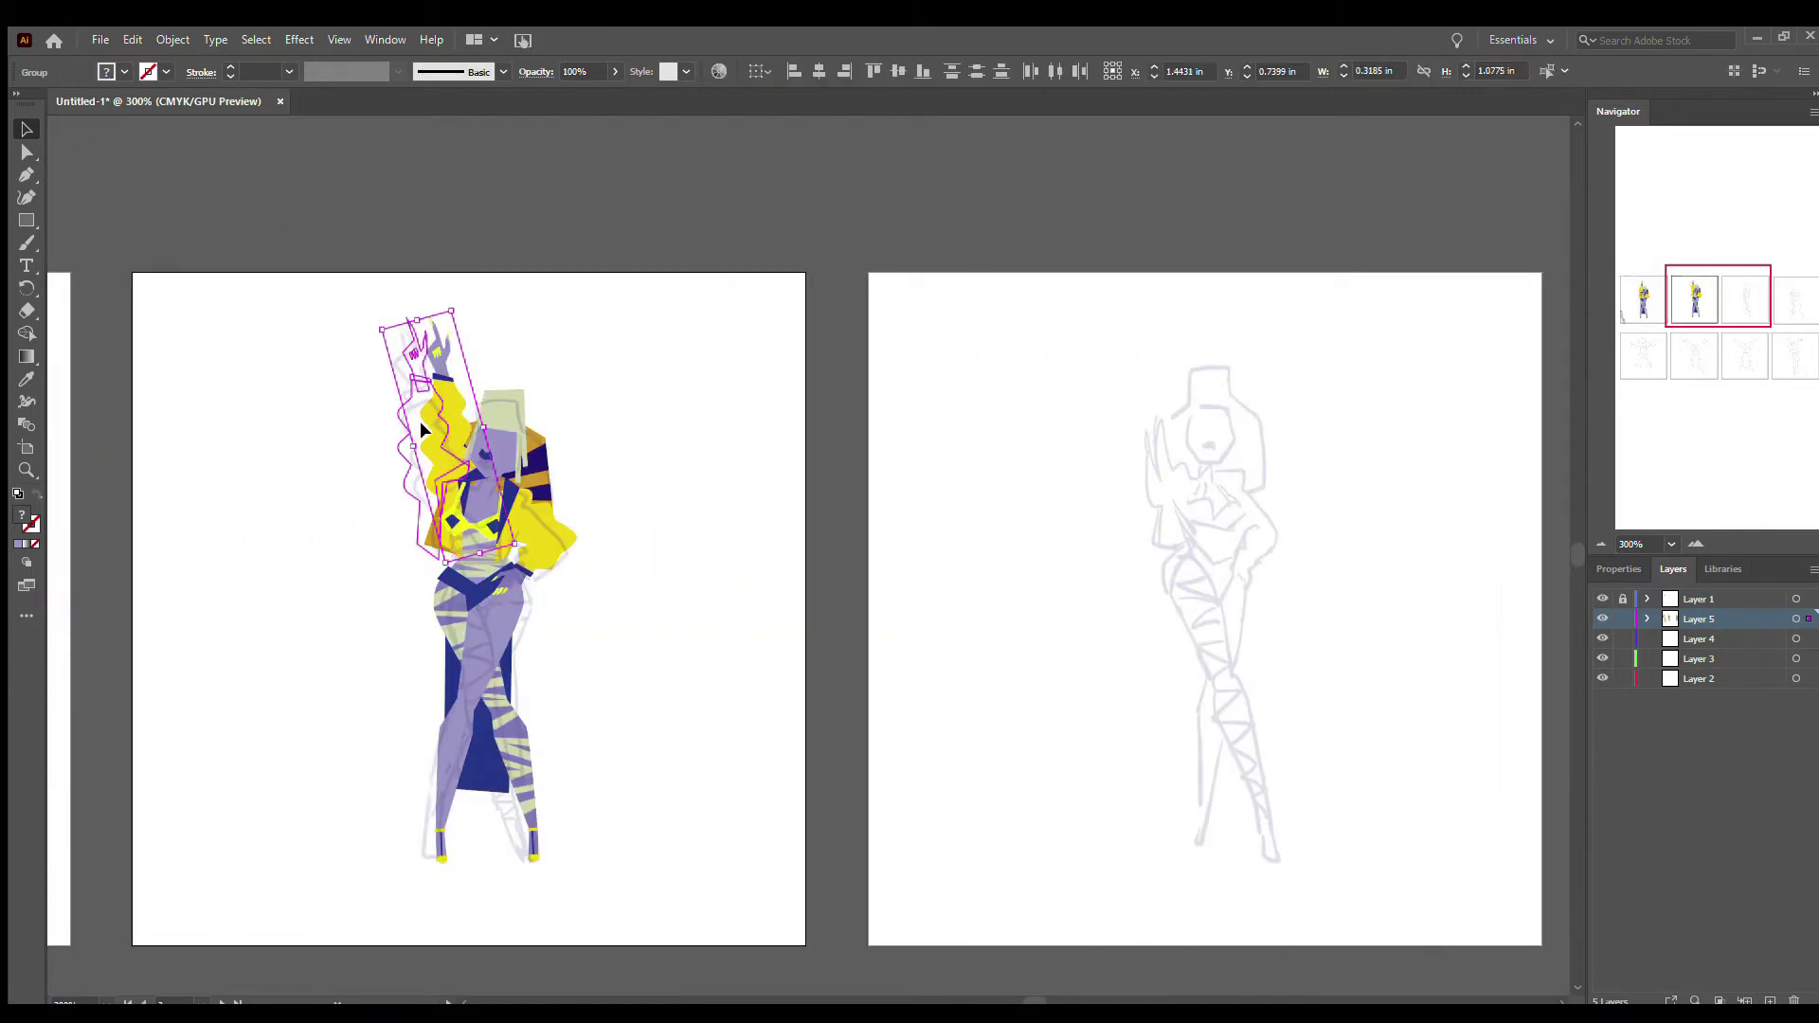
click(654, 431)
- Reshape the lower end of the bandage strand beside the second character's face on the raised-arm side
scroll(663, 473, left, 5)
click(898, 454)
scroll(900, 464, up, 3)
double_click(898, 455)
key(Escape)
scroll(647, 325, up, 5)
key(a)
click(654, 615)
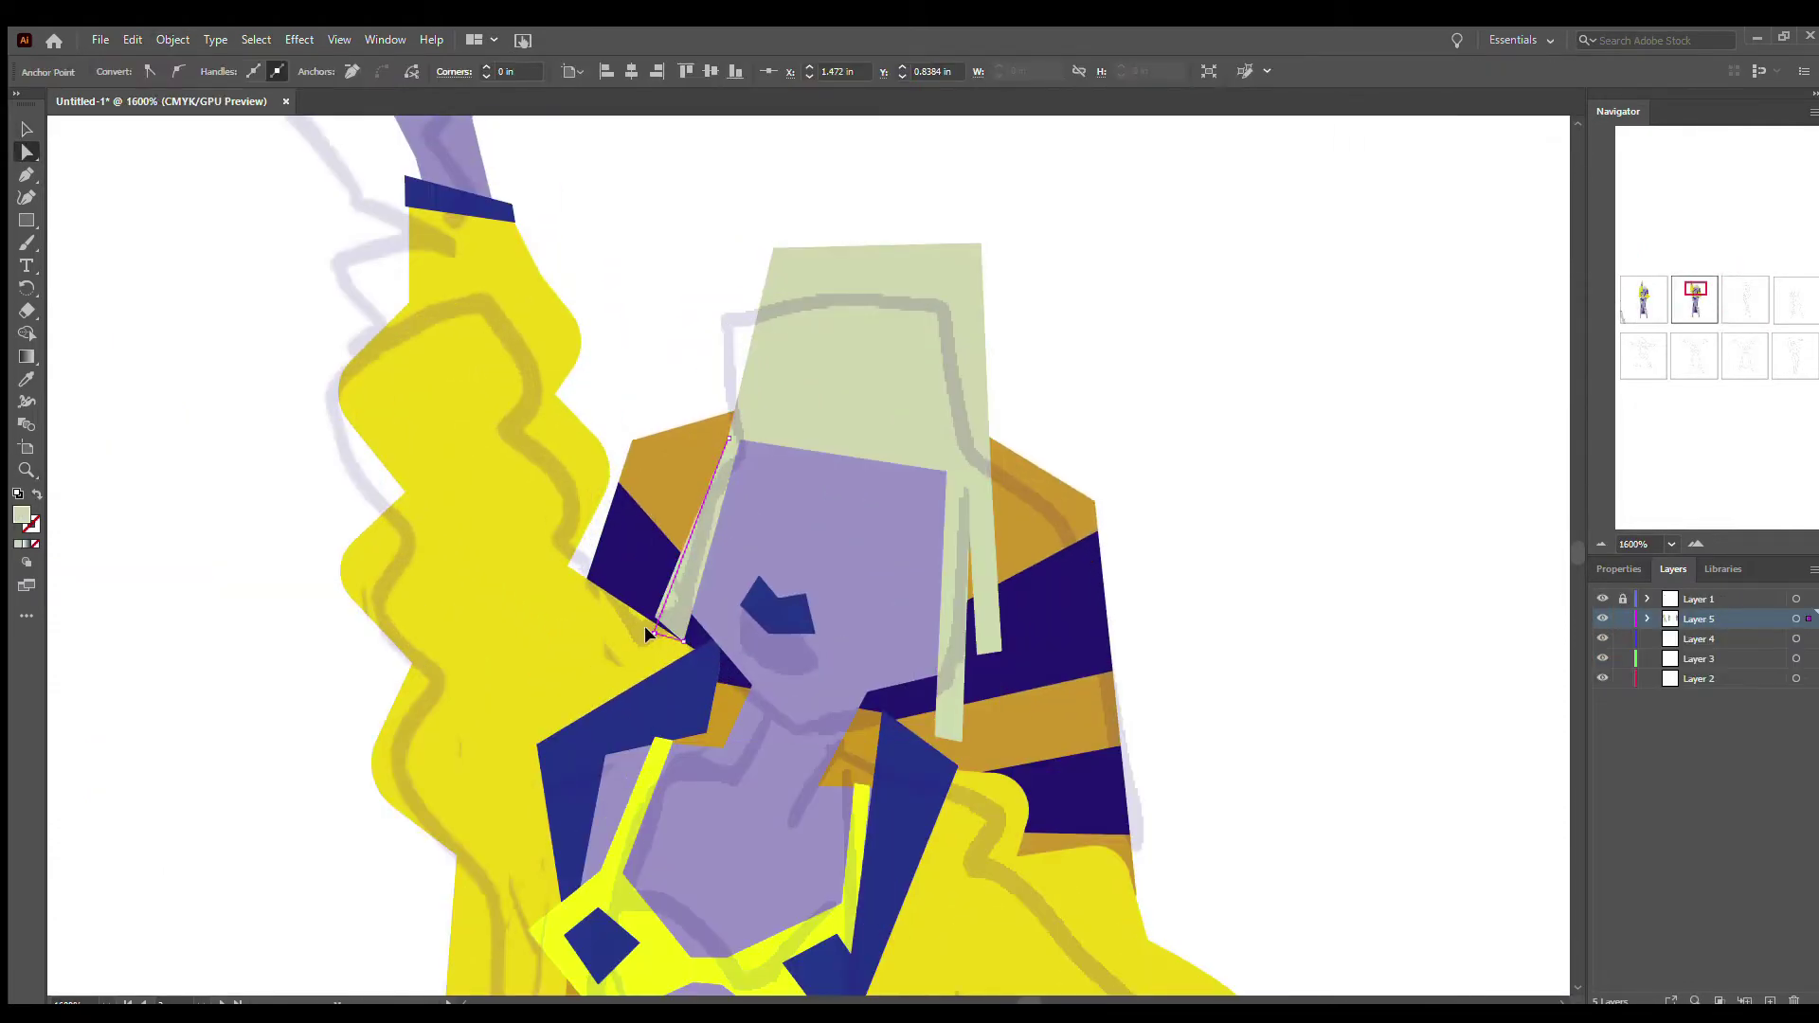
click(1104, 512)
scroll(1201, 540, down, 5)
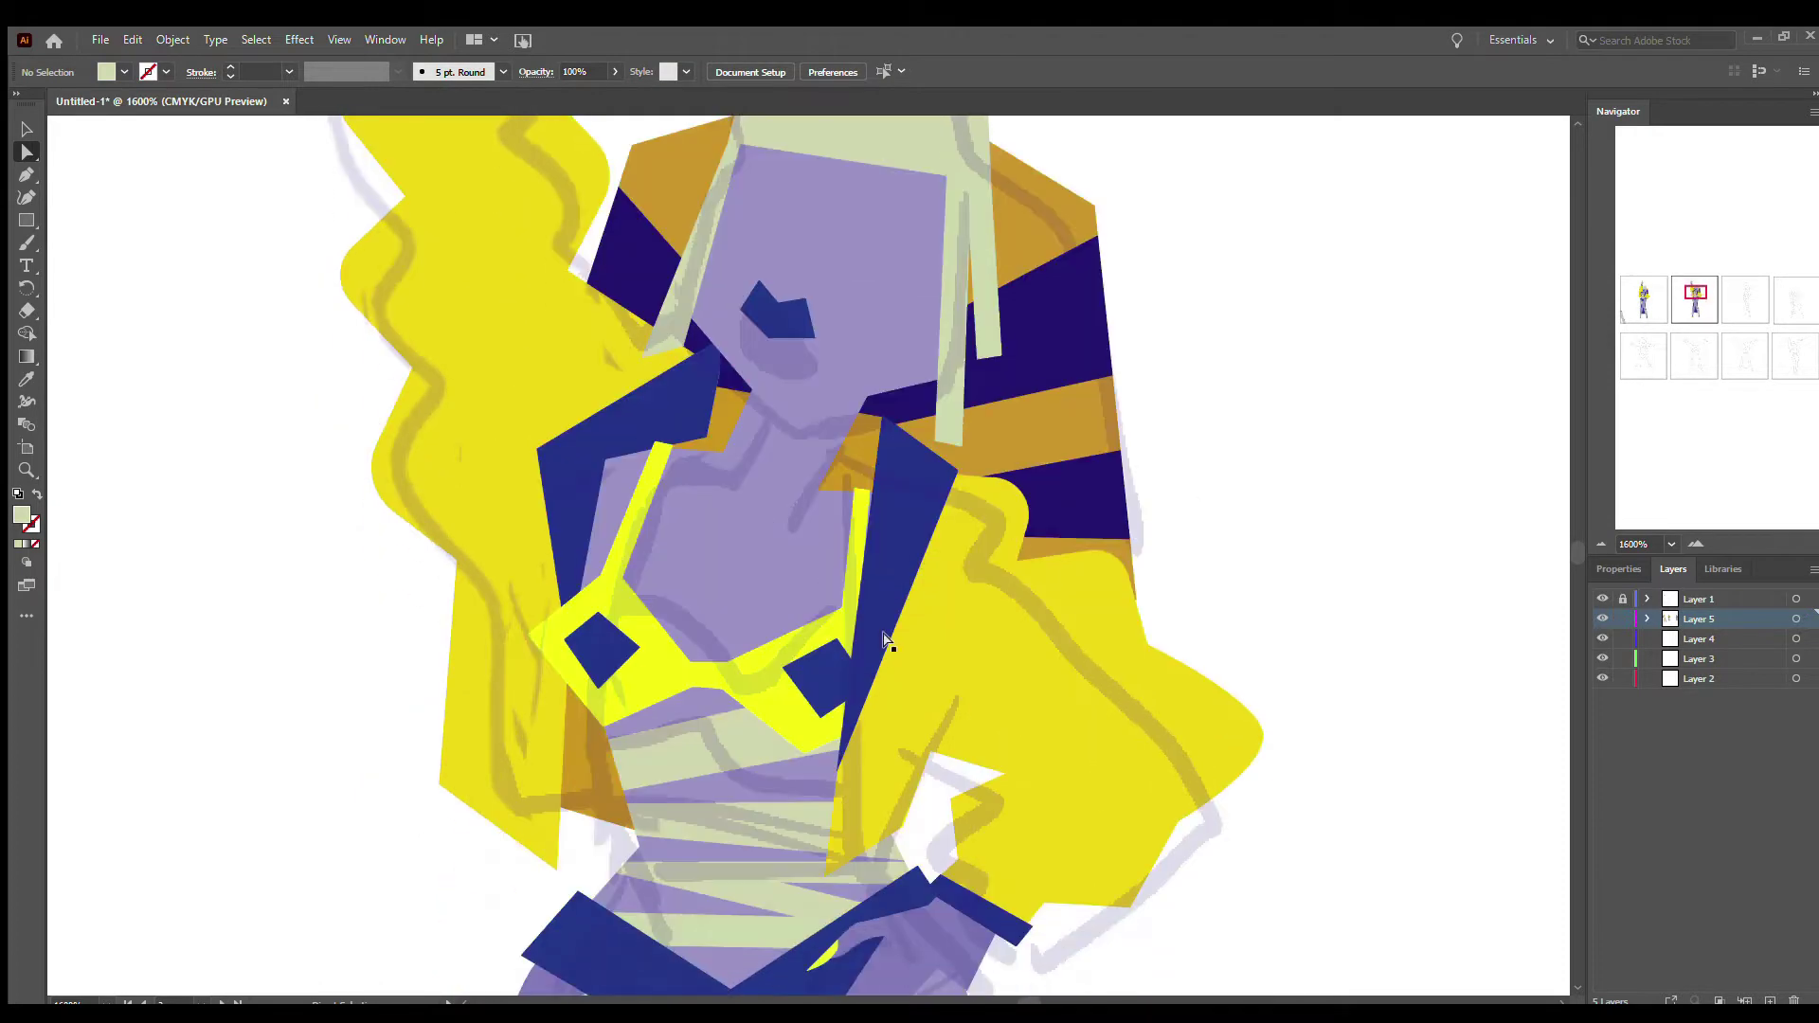
- Bring the second character's bandaged leg in front of the plain leg
scroll(884, 641, down, 4)
key(v)
click(797, 459)
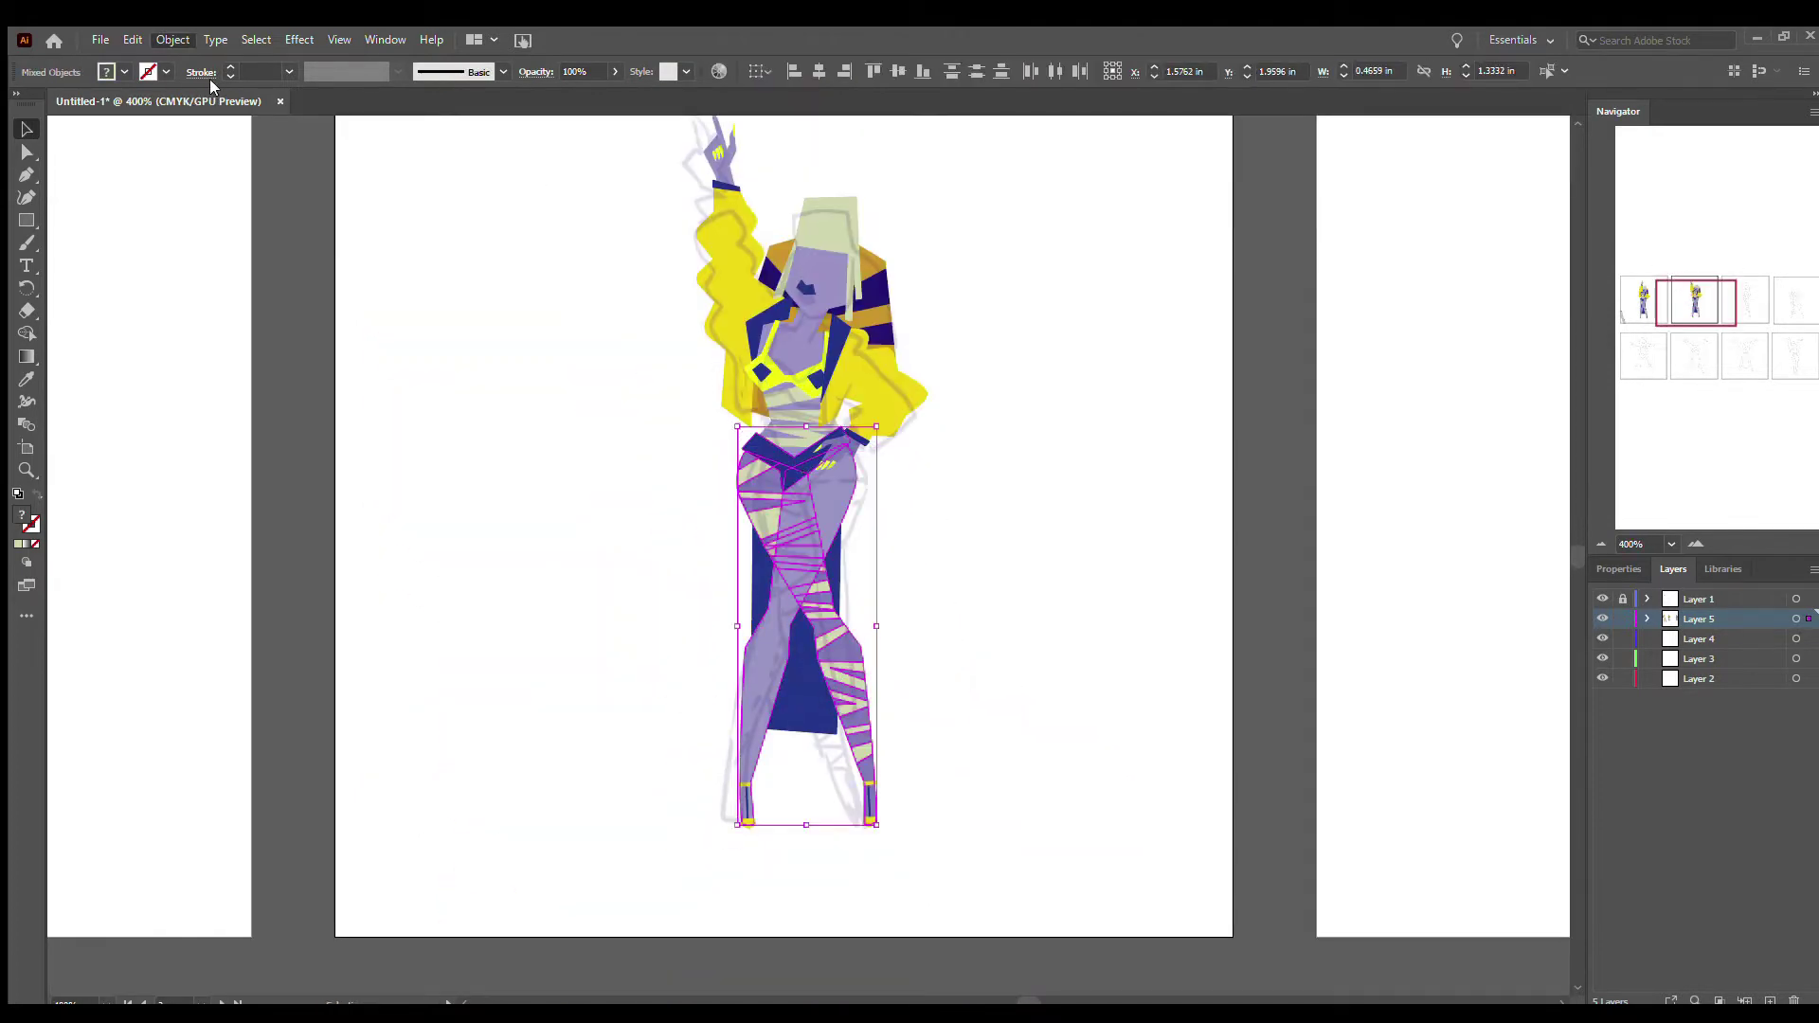
scroll(786, 568, right, 3)
key(ctrl+plus)
click(644, 531)
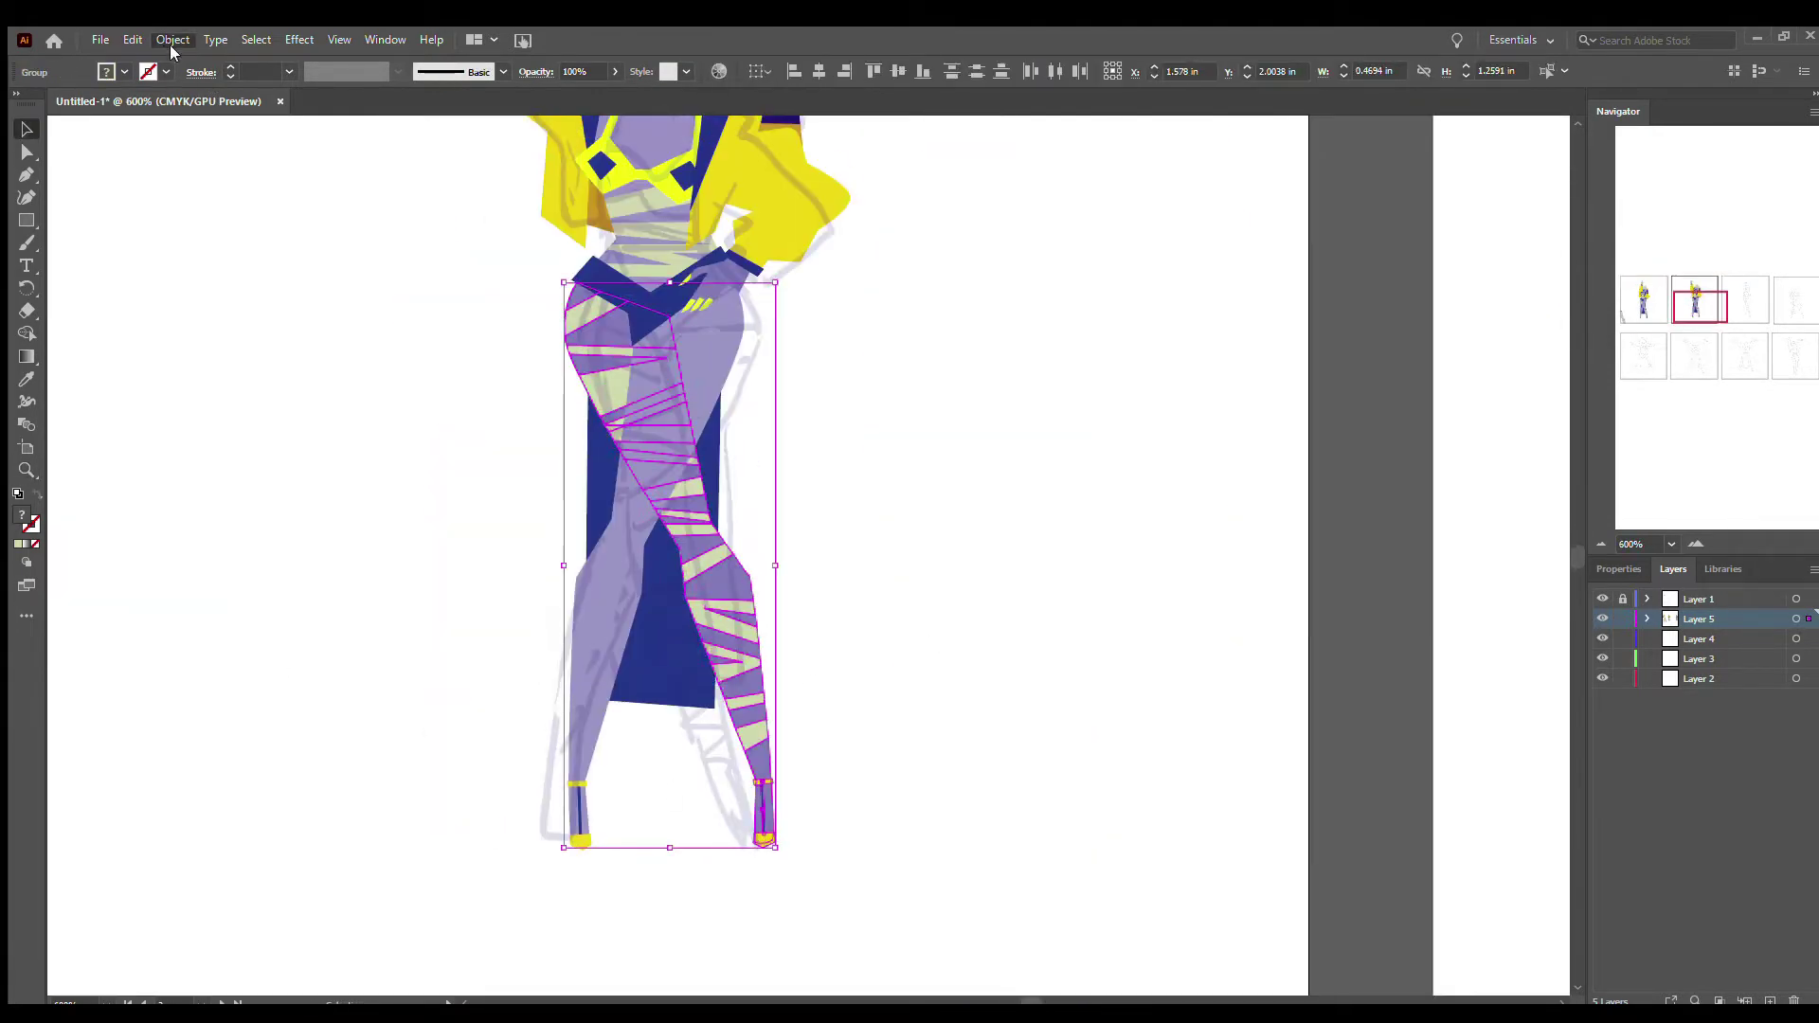
click(821, 475)
- Mirror the navy cloth panel behind the second character's legs so its hem slants the opposite way
scroll(820, 474, up, 2)
scroll(568, 473, right, 3)
click(332, 588)
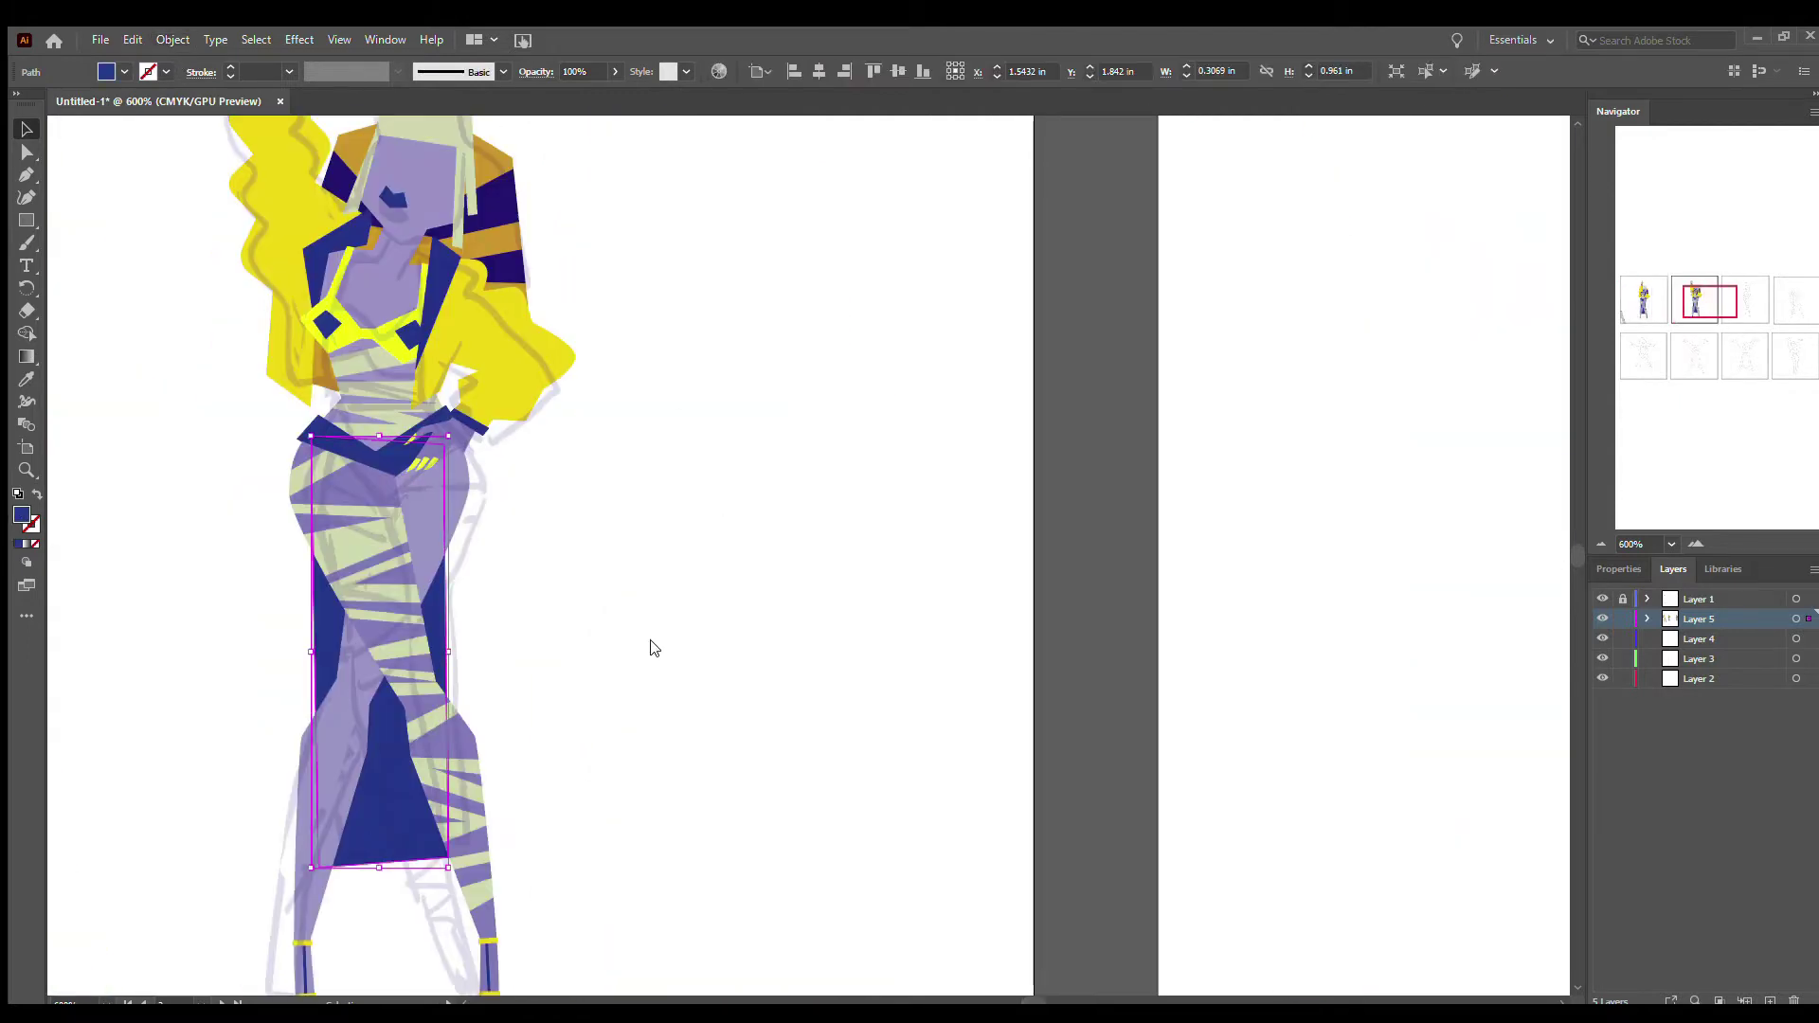
click(715, 504)
scroll(594, 519, up, 3)
scroll(594, 520, down, 2)
scroll(461, 1002, left, 5)
scroll(852, 758, right, 5)
scroll(1376, 879, left, 5)
scroll(1010, 676, down, 2)
scroll(585, 494, up, 6)
- Shift the raised arm group outward toward the sketch and pull the gold jacket lining's lower corner to match
click(585, 494)
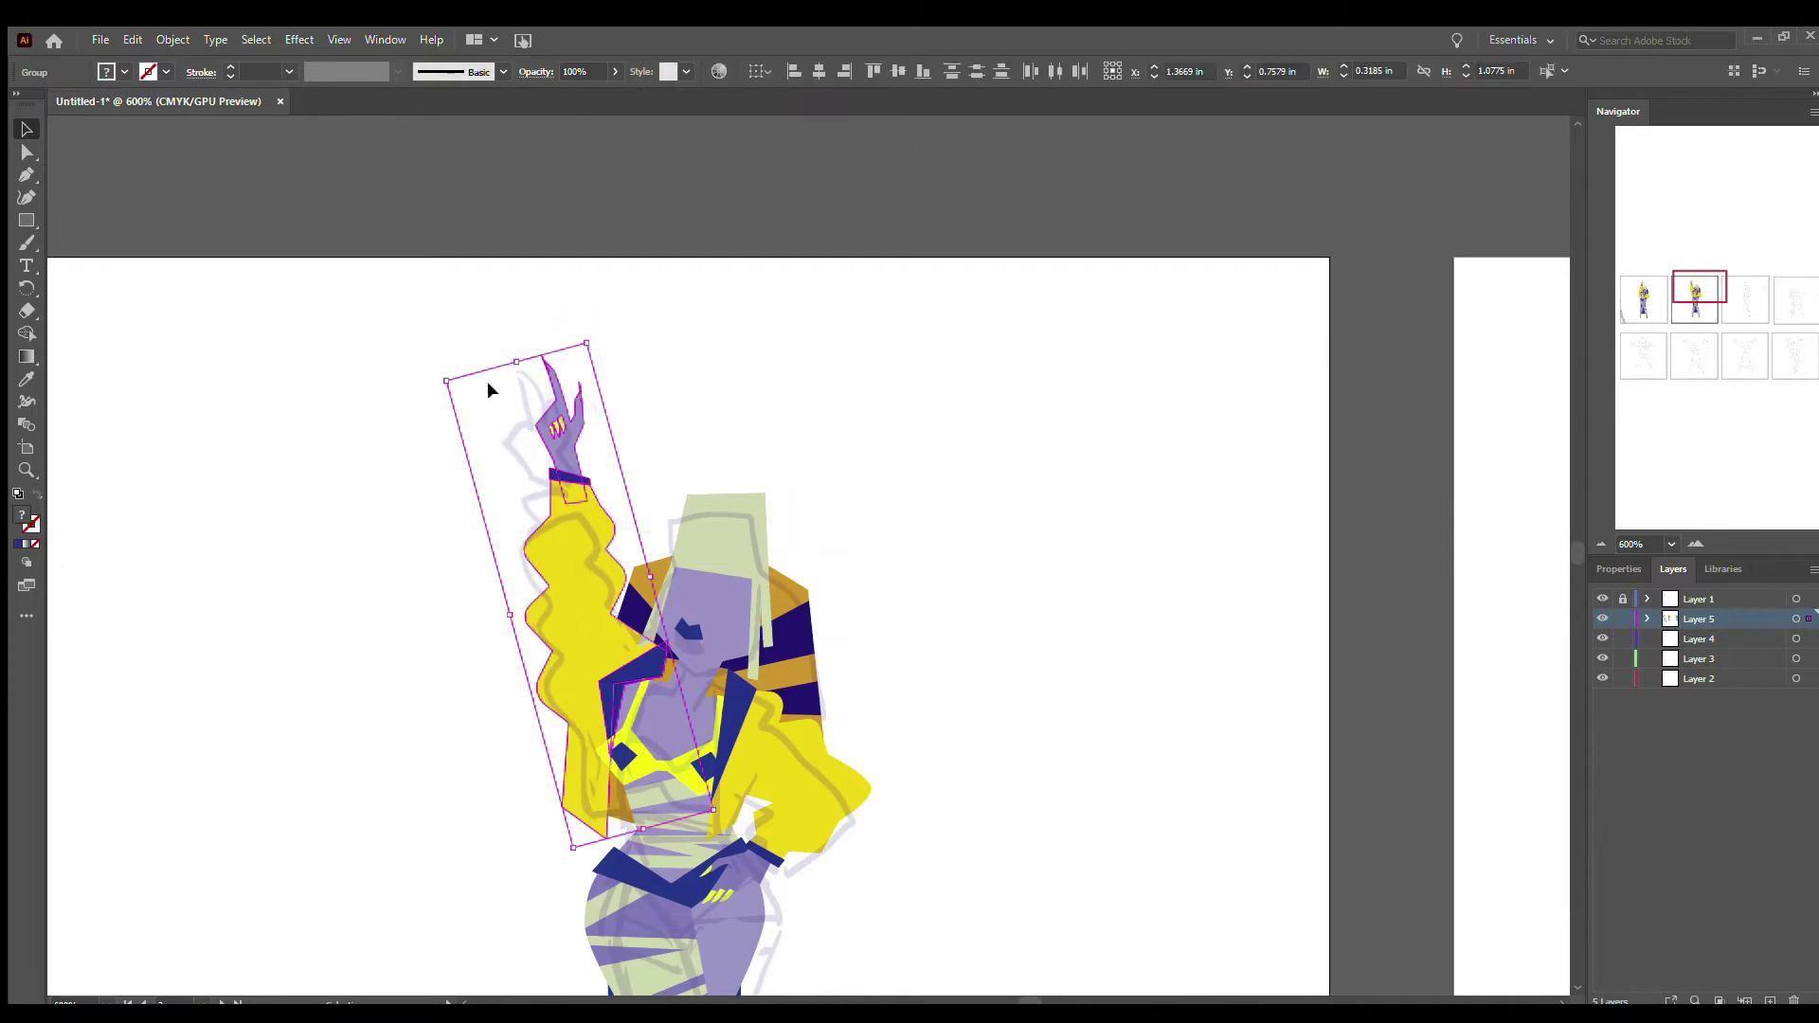
click(648, 658)
click(616, 803)
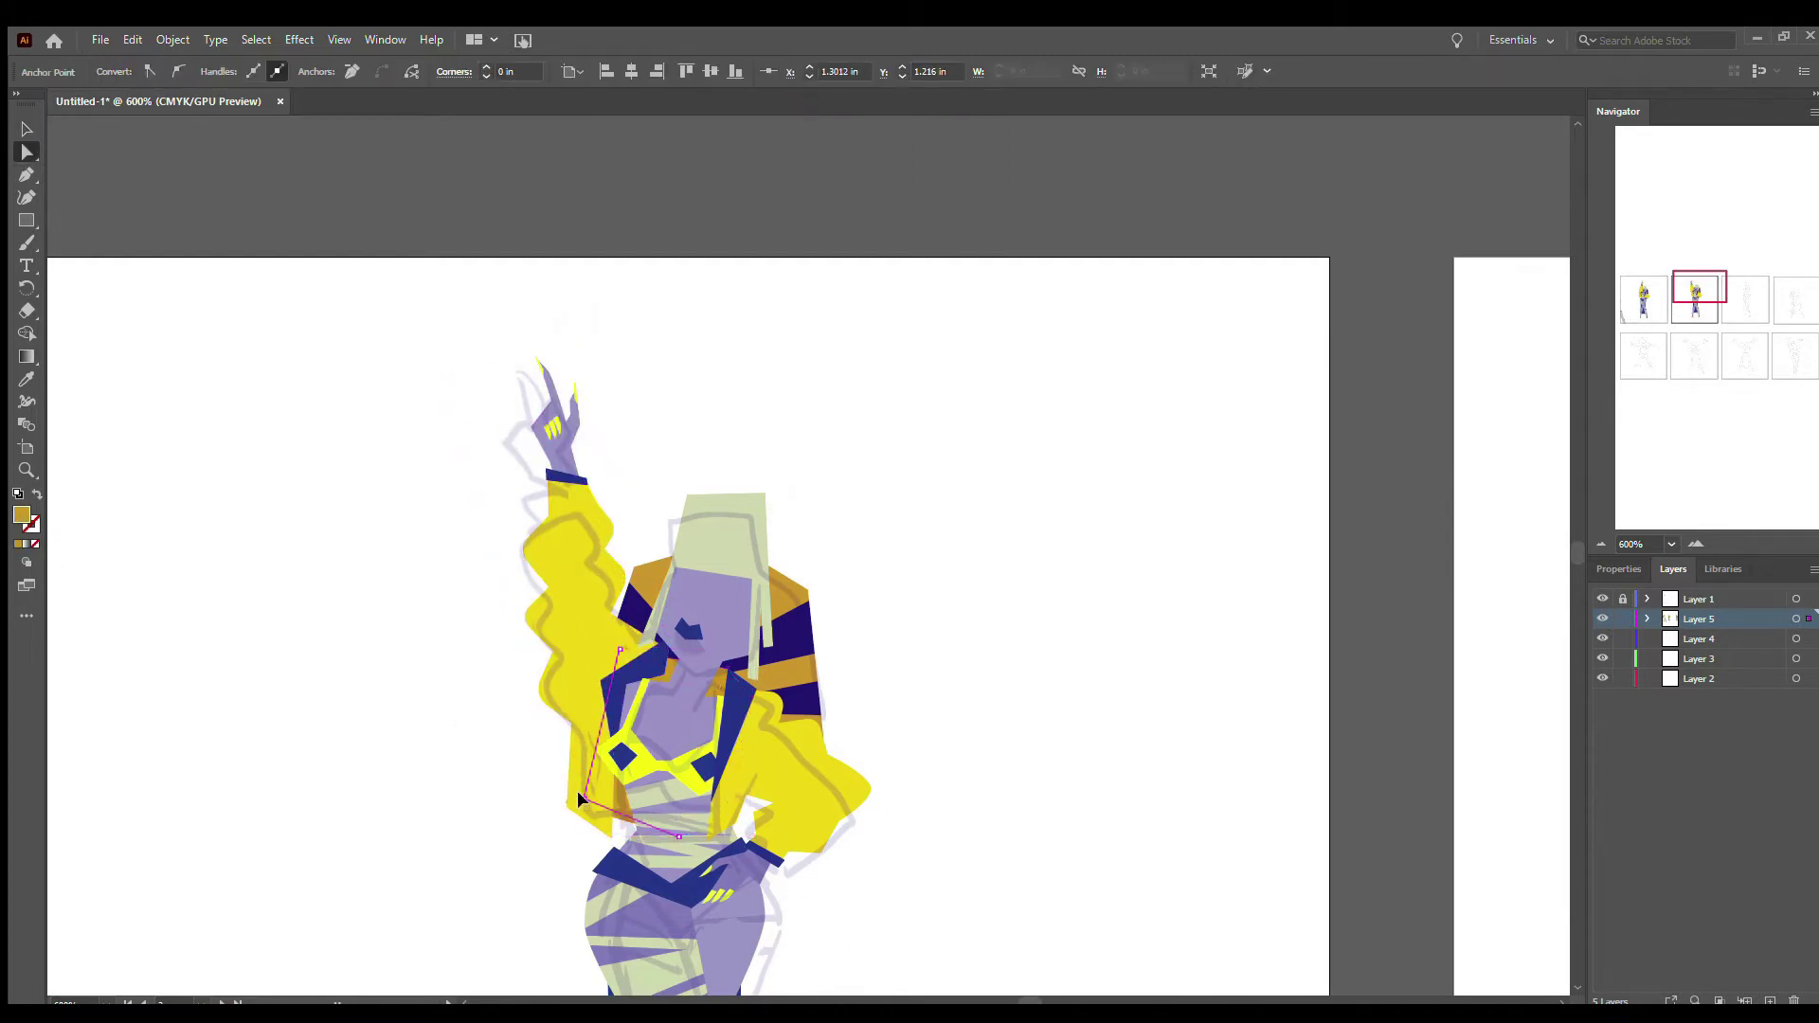
scroll(616, 804, down, 3)
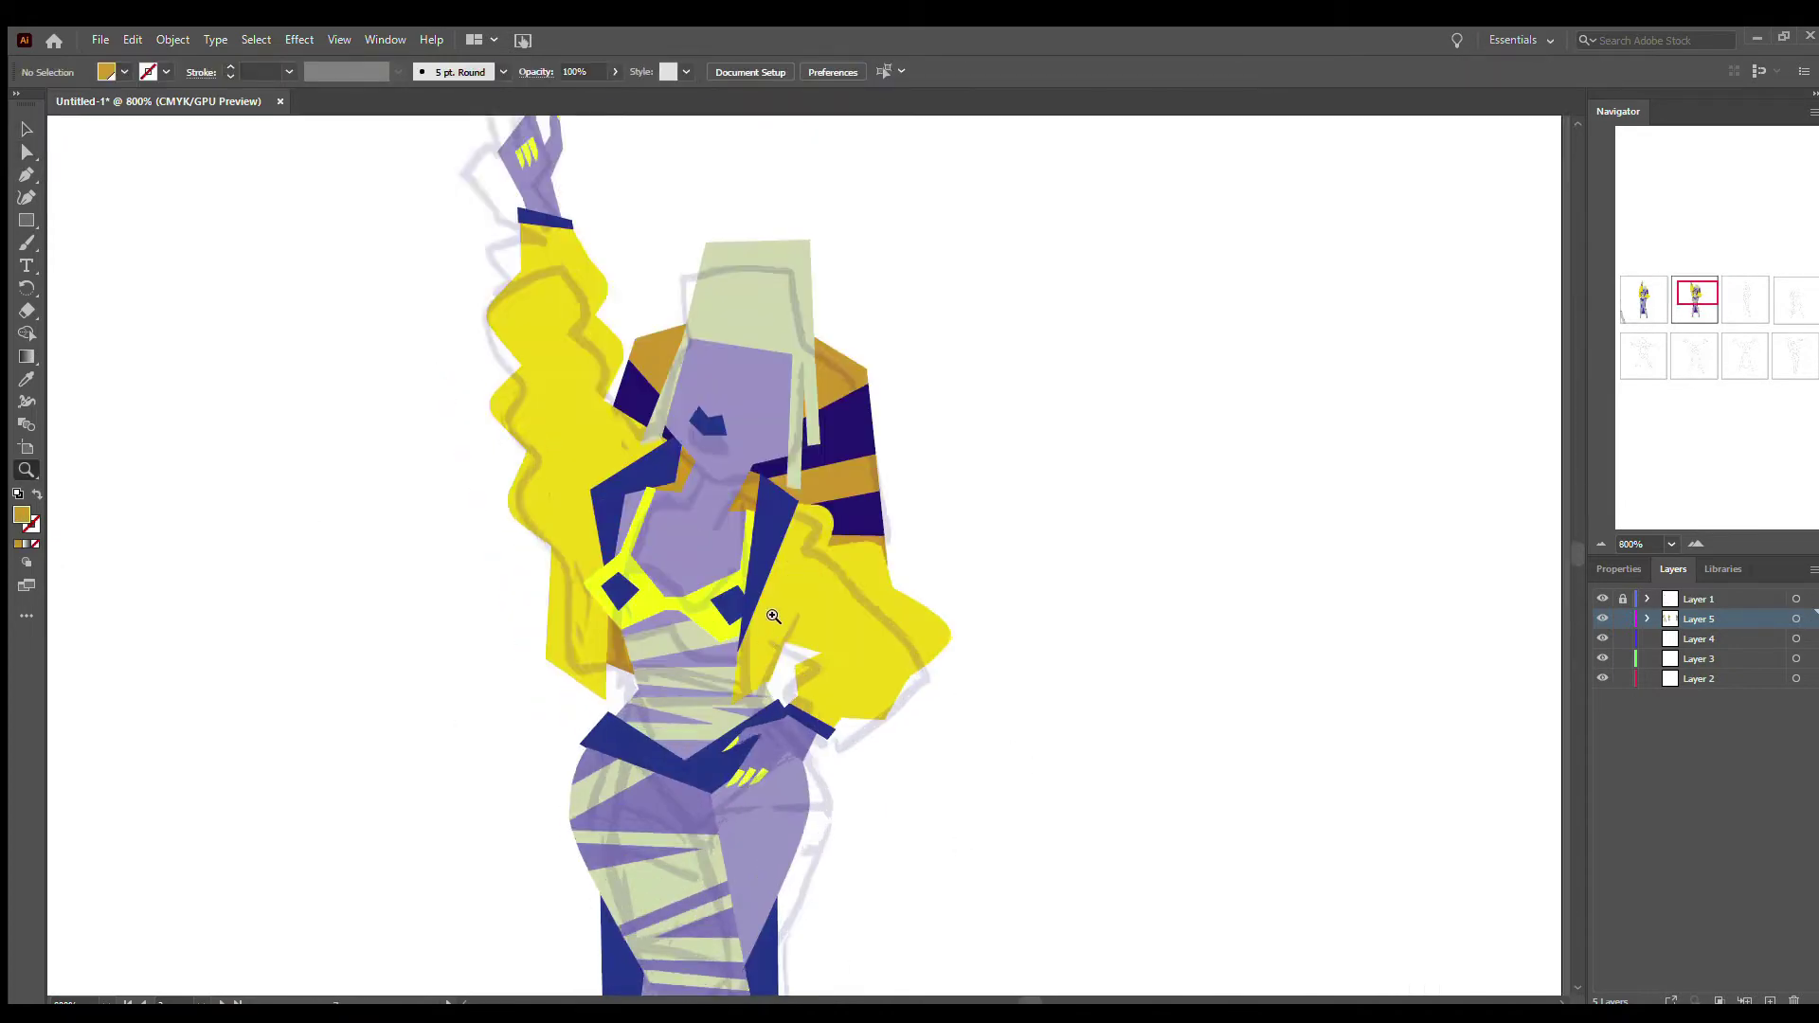
- Reshape the lower point of the navy lapel on the hip-arm side of the jacket
scroll(670, 411, up, 2)
click(750, 599)
key(v)
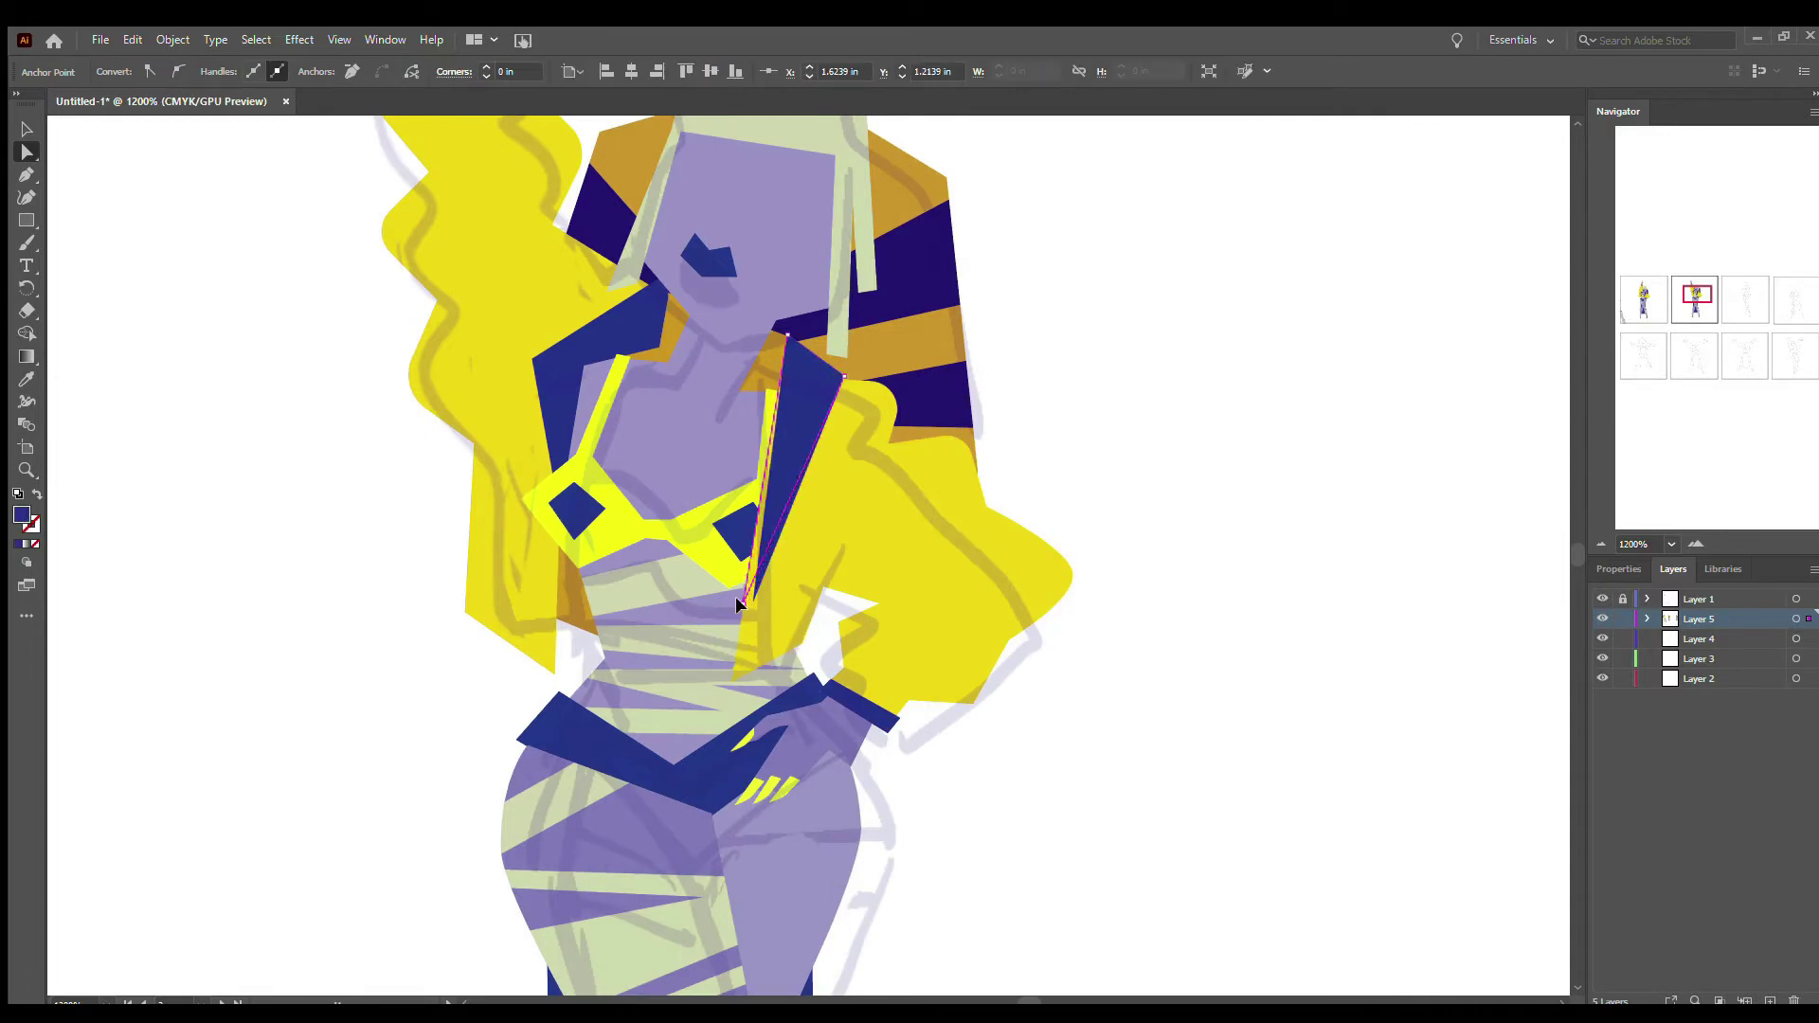
click(57, 455)
scroll(1165, 345, down, 4)
key(ctrl+minus)
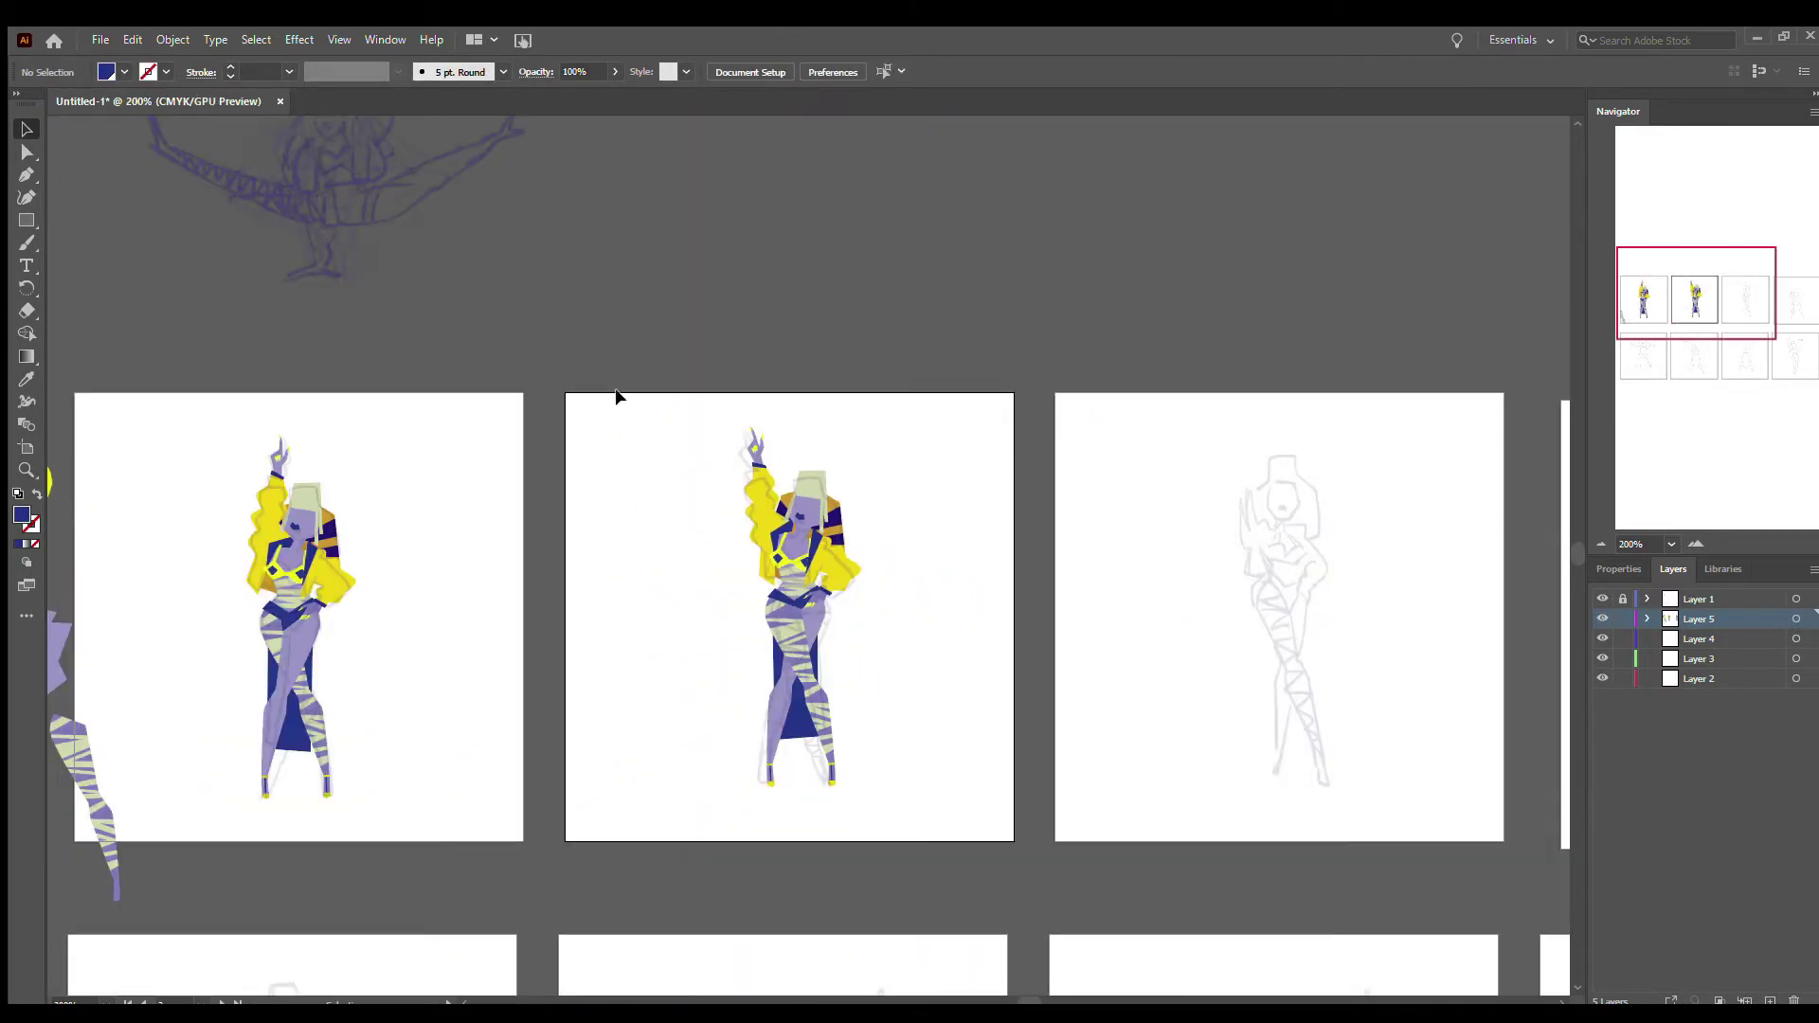
- Hide the sketch layer and bring the waistband, hip hand and hip-arm sleeve in front of the bandaged leg
click(1602, 599)
key(z)
click(484, 572)
mouse_move(1028, 1001)
mouse_down()
mouse_move(1047, 1002)
mouse_move(1024, 1002)
mouse_up()
key(z)
key(ctrl+plus)
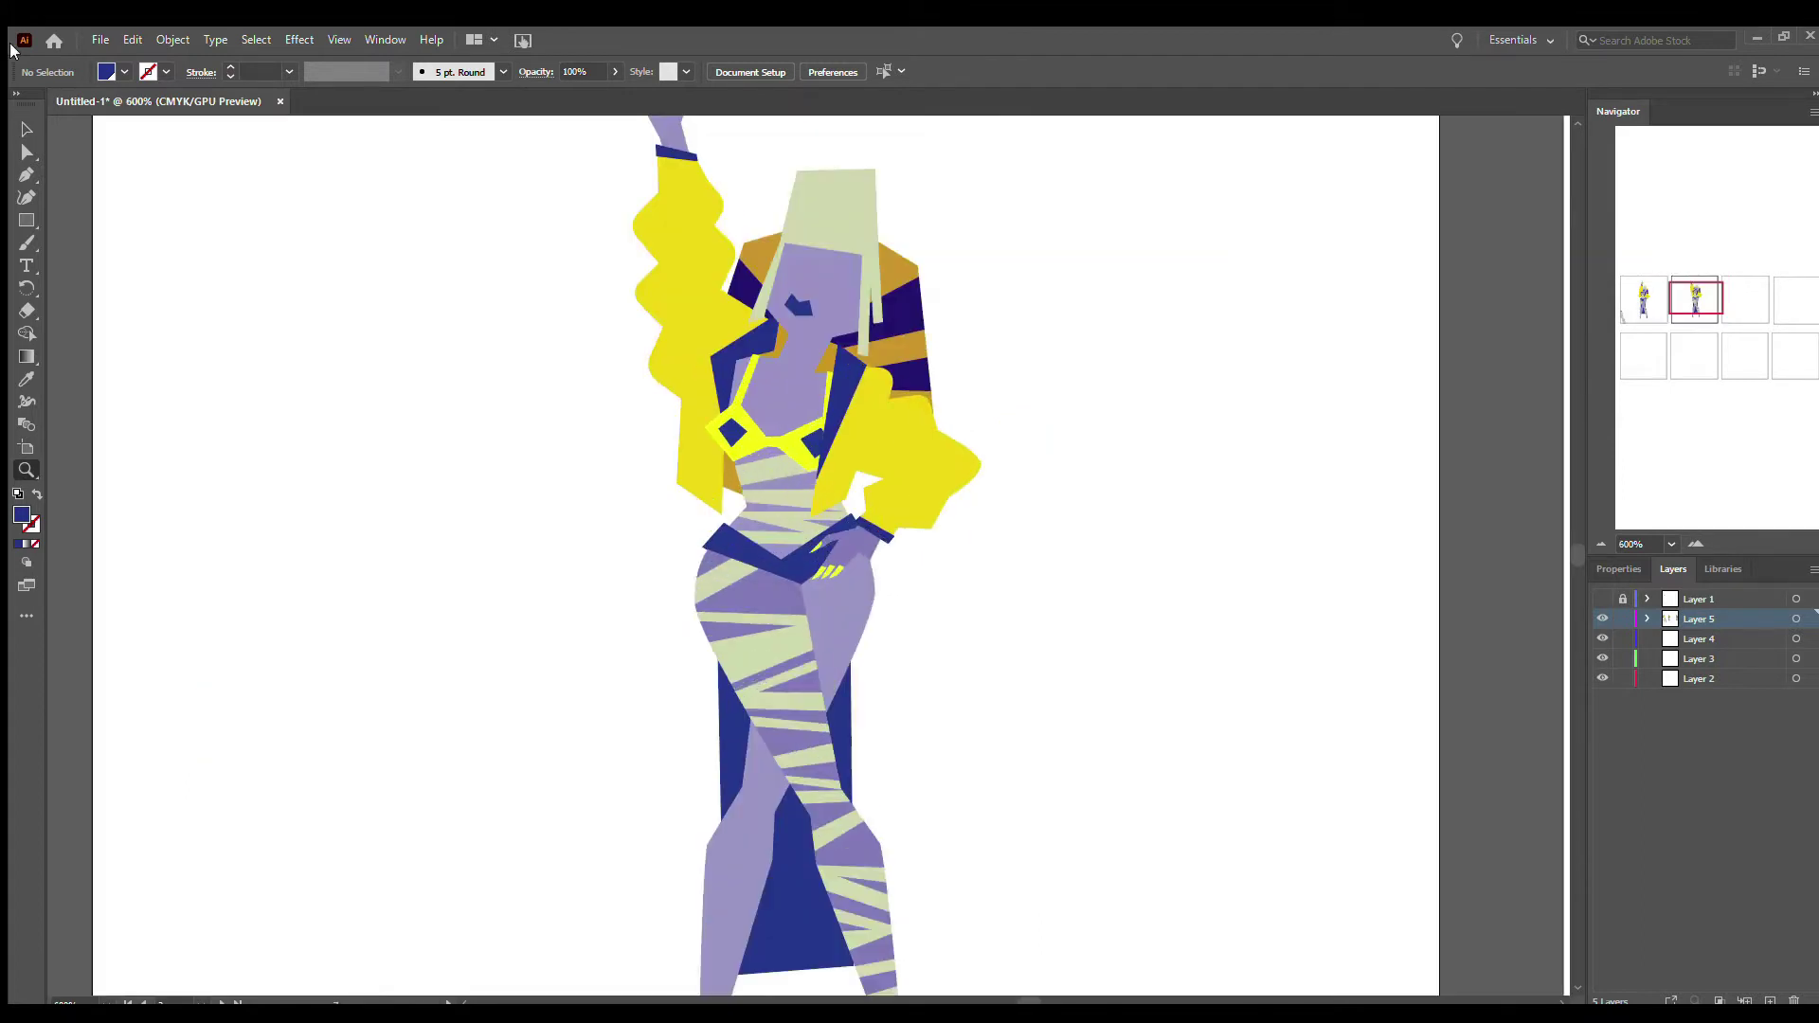
click(713, 545)
shift+click(870, 527)
shift+click(914, 446)
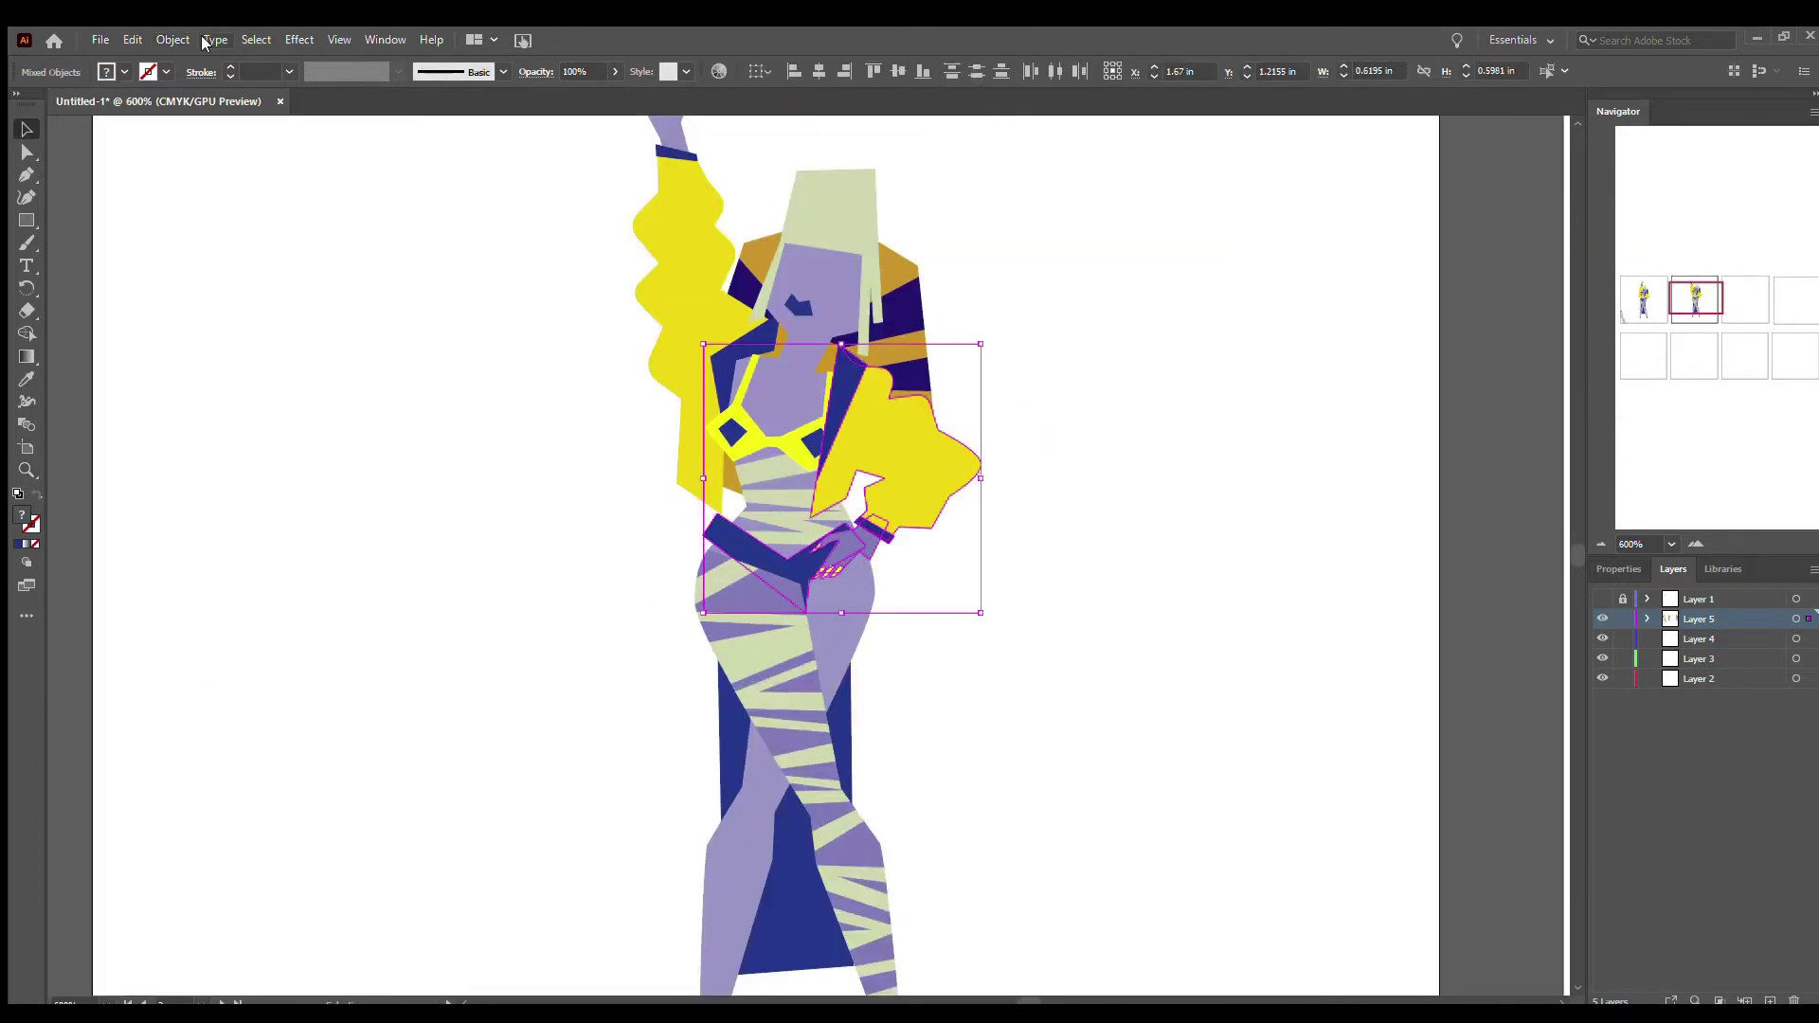
click(389, 423)
- Adjust the waistband's upper corner beside the hip hand on the second character
key(a)
click(844, 524)
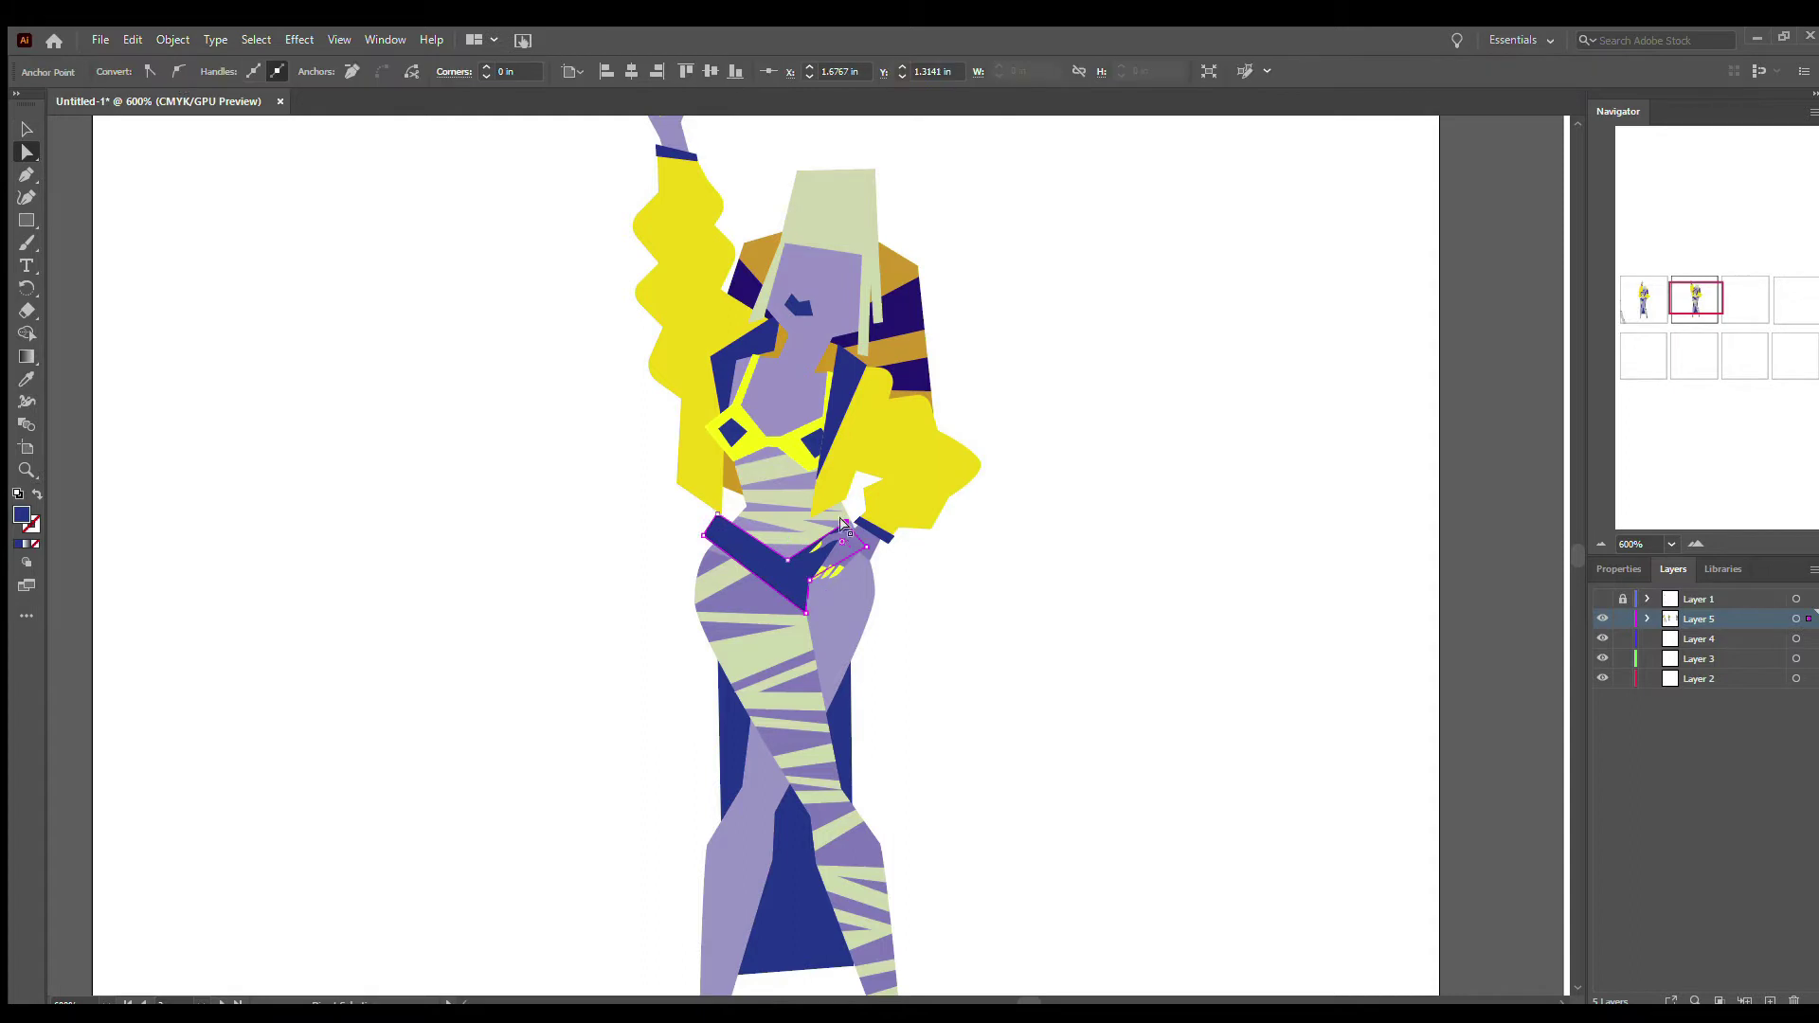
click(970, 592)
key(ctrl+minus)
key(ctrl+minus)
key(ctrl+minus)
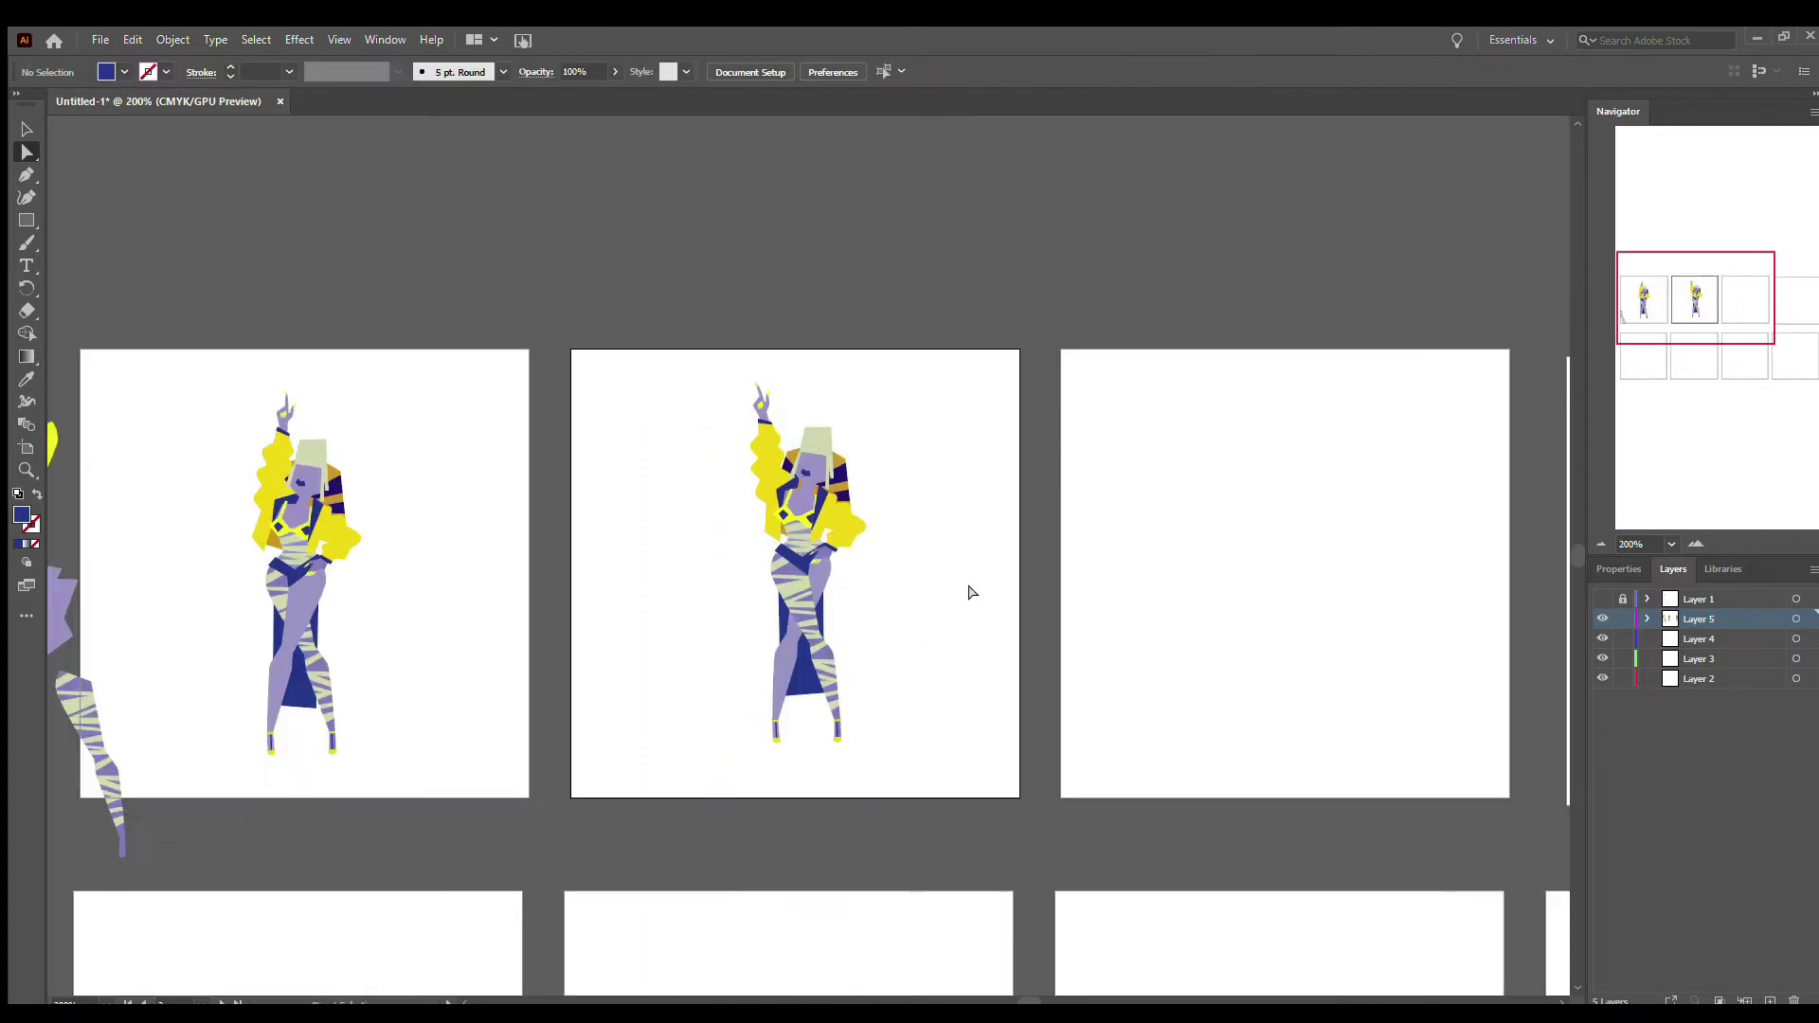
- Copy the character onto the third artboard and show the sketch on Layer 1 at 32% opacity
key(z)
click(856, 804)
click(724, 503)
click(1048, 317)
click(1624, 599)
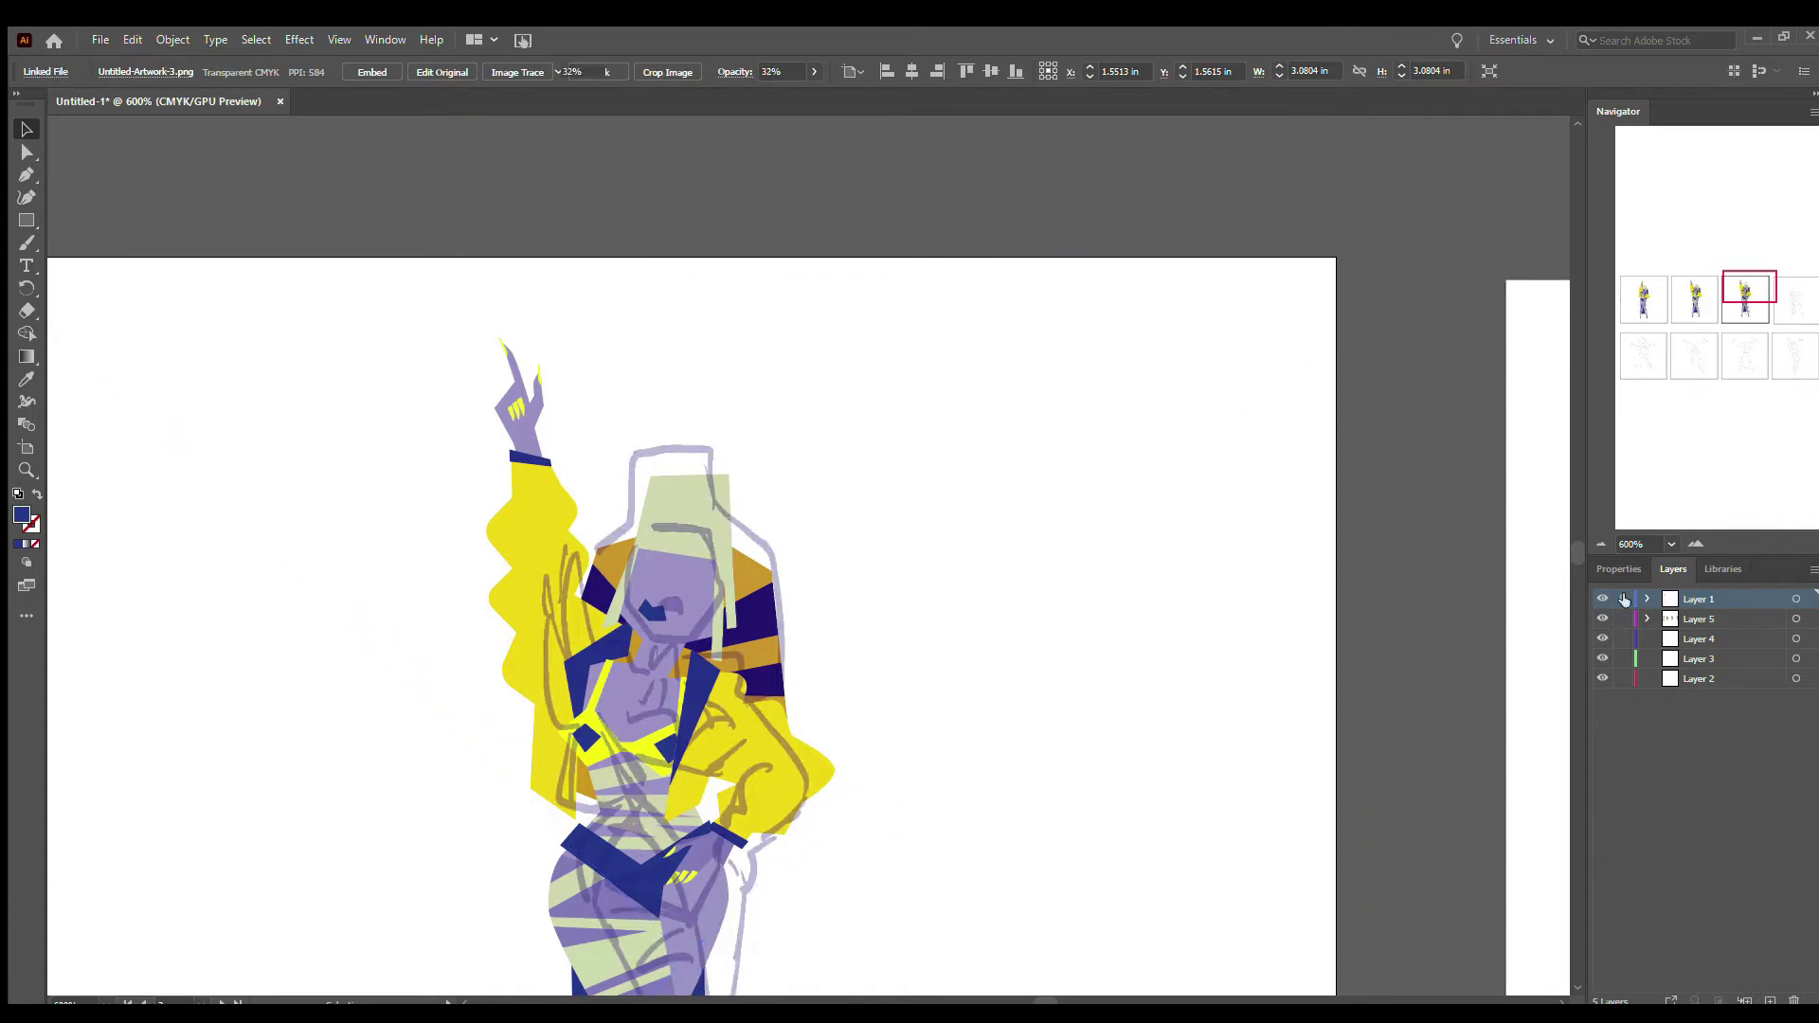
- Move the third character's raised hand clear of the figure and remove the navy cuff from its yellow sleeve
scroll(553, 302, down, 1)
drag(531, 304, 357, 161)
click(27, 153)
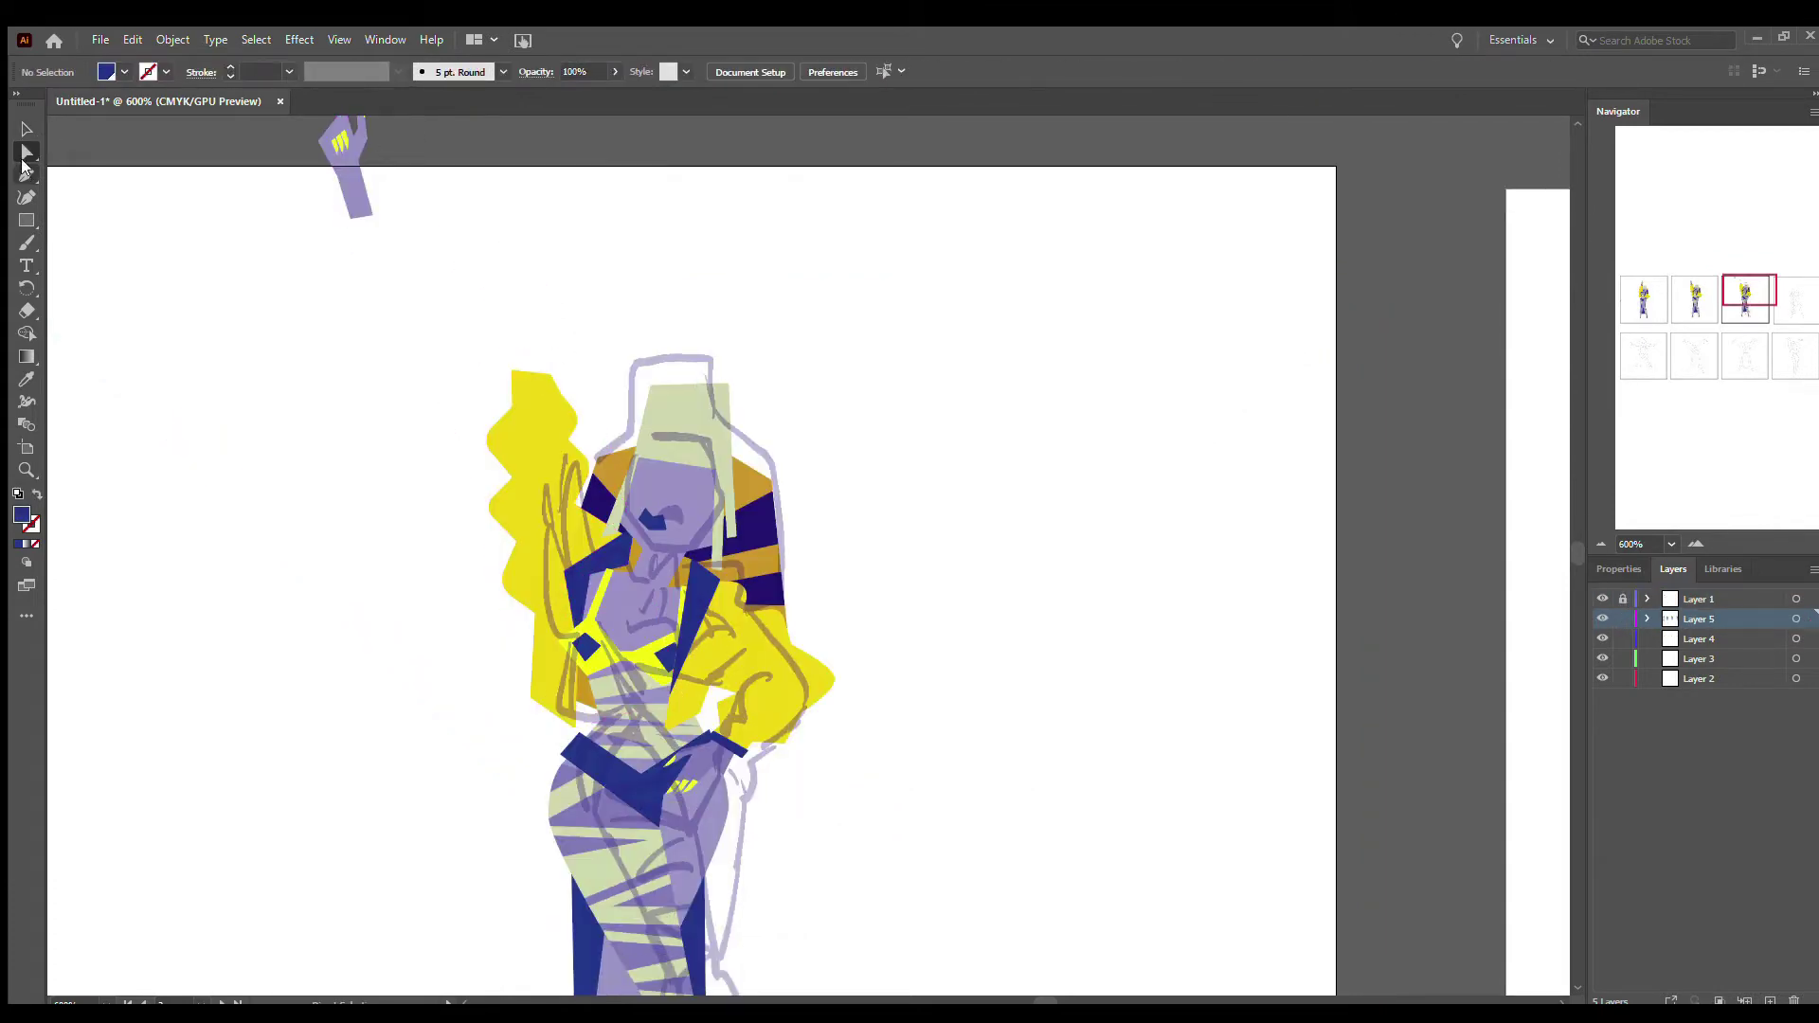
scroll(1578, 553, down, 3)
scroll(1582, 553, up, 1)
drag(386, 167, 810, 872)
click(810, 872)
key(ctrl+minus)
key(ctrl+minus)
- Set the third character's bandage cap aside above the figure and rotate the face upright to match the sketch
key(z)
click(860, 617)
click(860, 616)
key(v)
click(814, 369)
drag(837, 332, 789, 254)
click(745, 371)
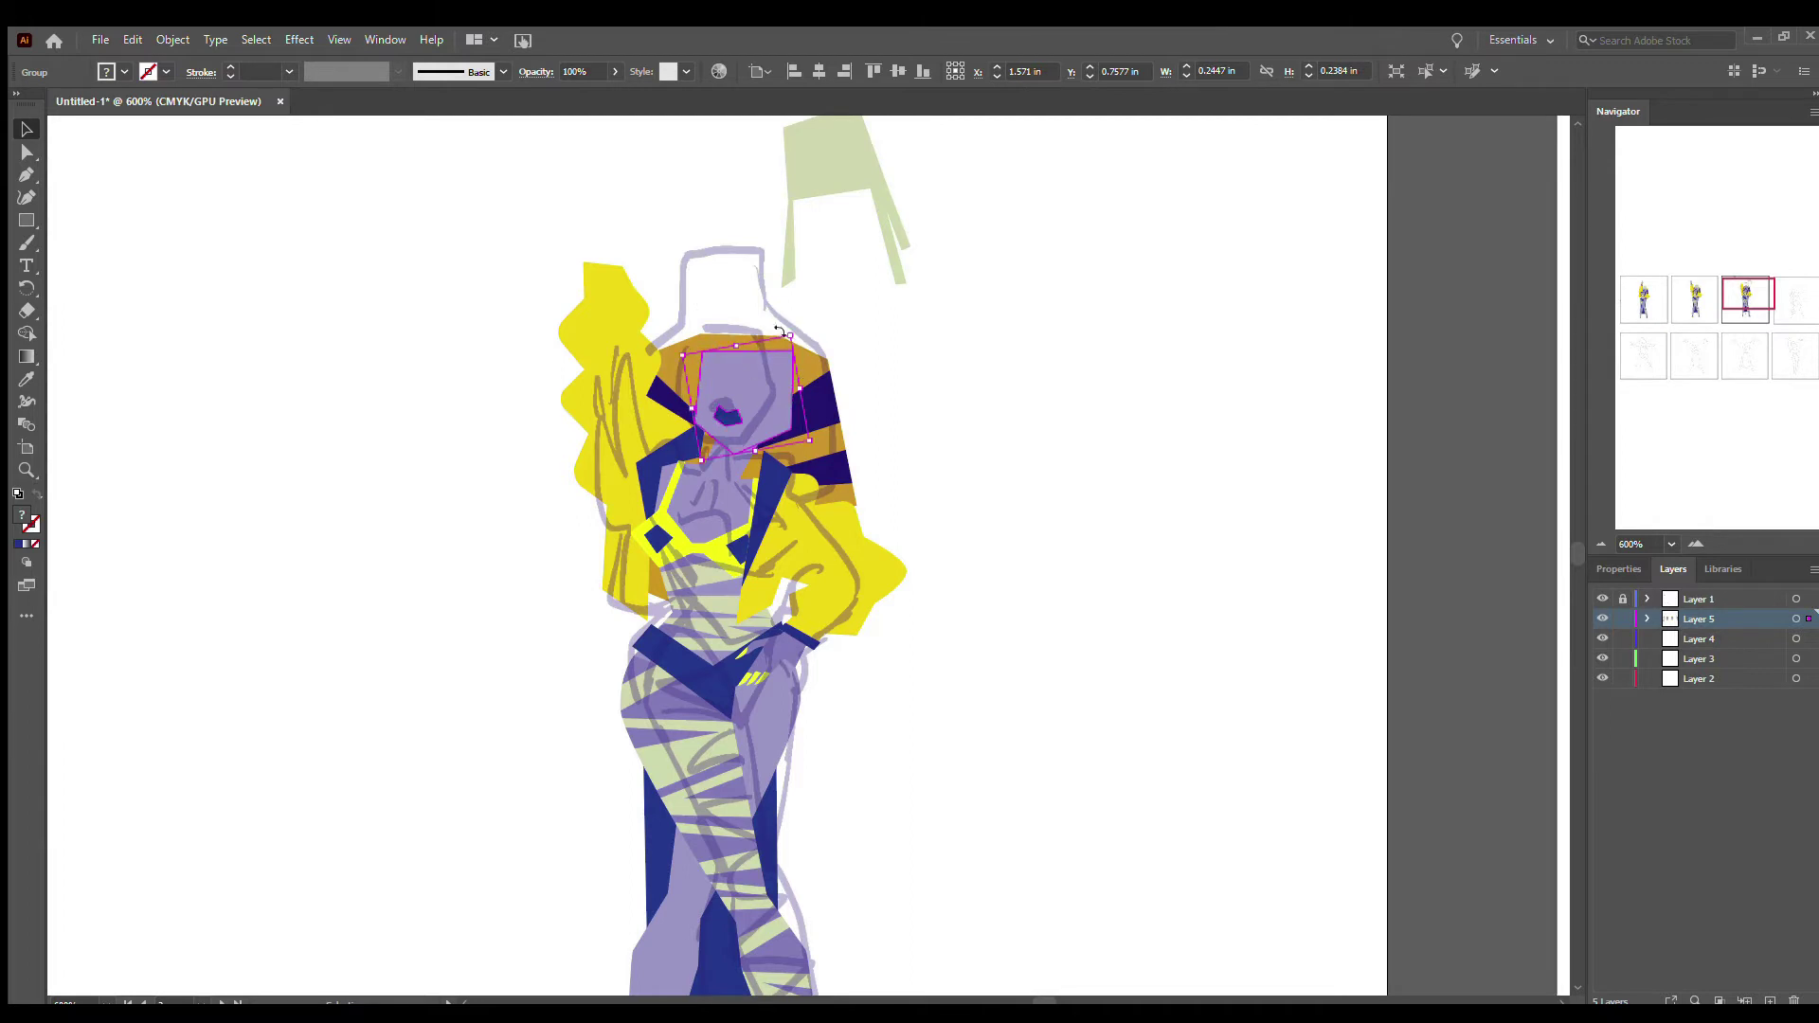
- Adjust the torso's neck points to meet the face and rotate the hip-arm sleeve with its cuff and lapel
click(27, 152)
click(712, 440)
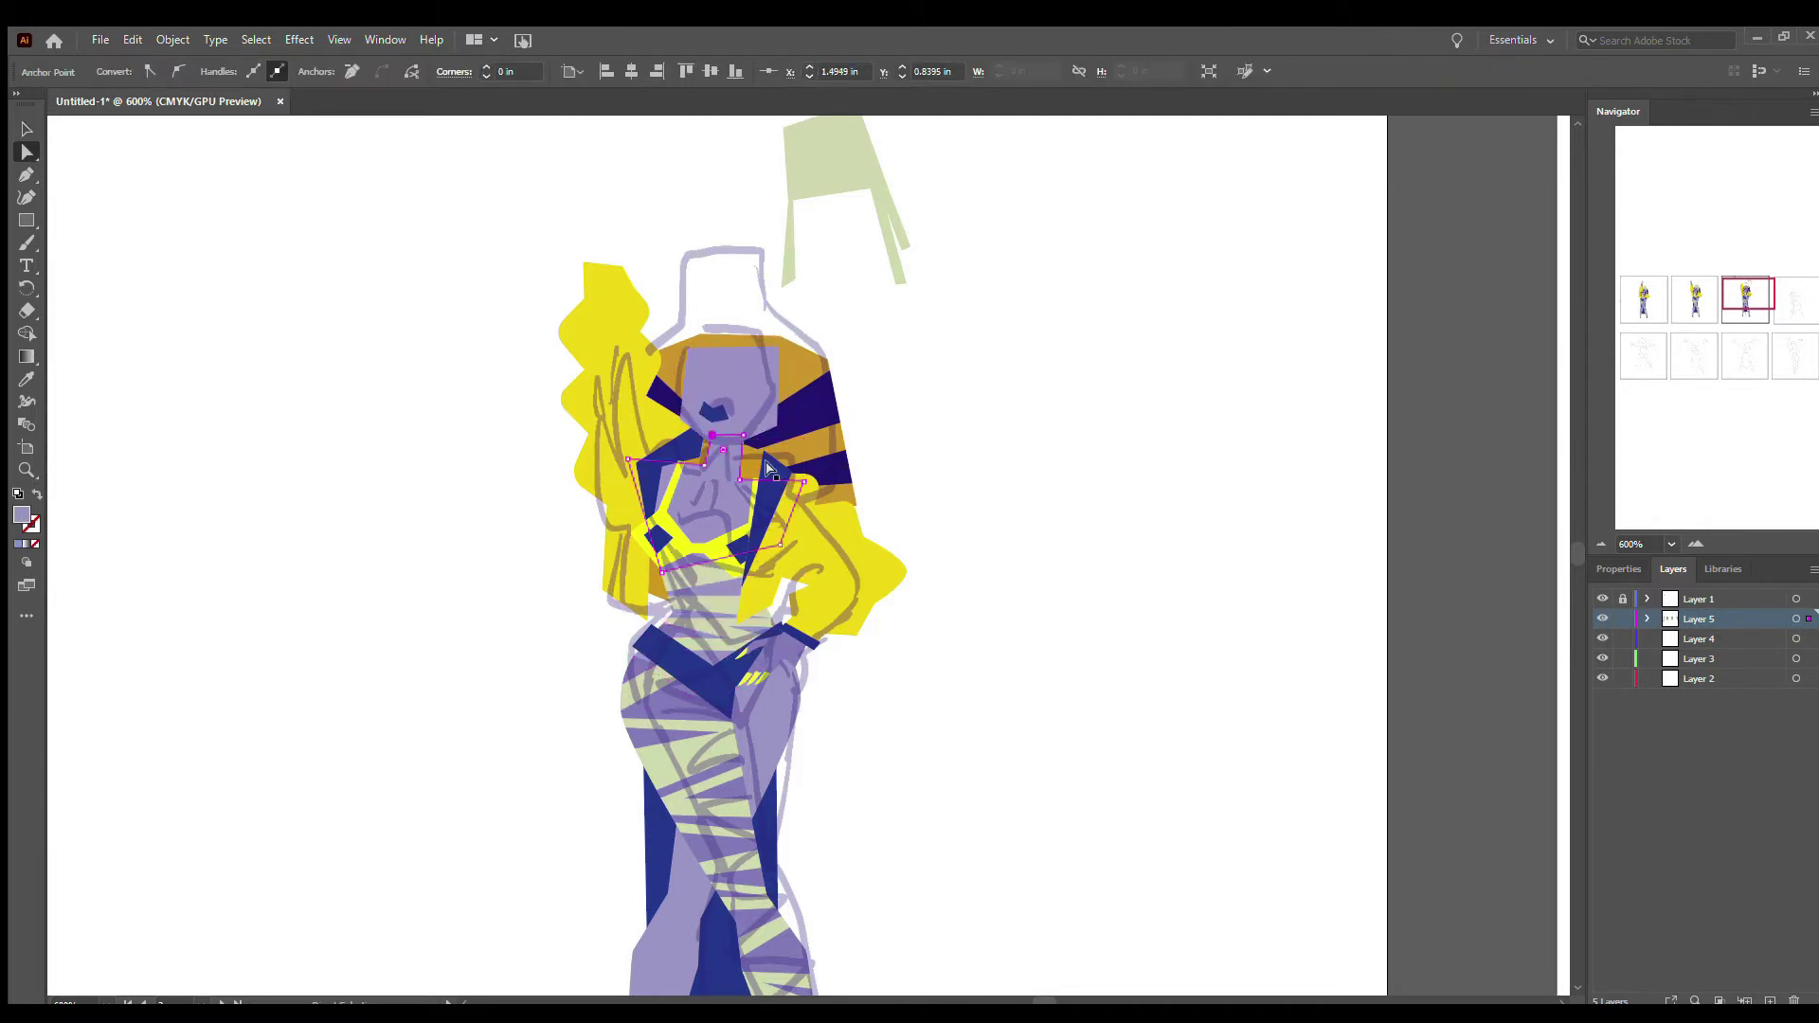
key(v)
click(832, 533)
drag(900, 453, 836, 509)
key(ctrl+shift+a)
click(815, 493)
click(946, 492)
- Reposition the navy mouth inside the face group and refit the bandage cap over the forehead
double_click(712, 412)
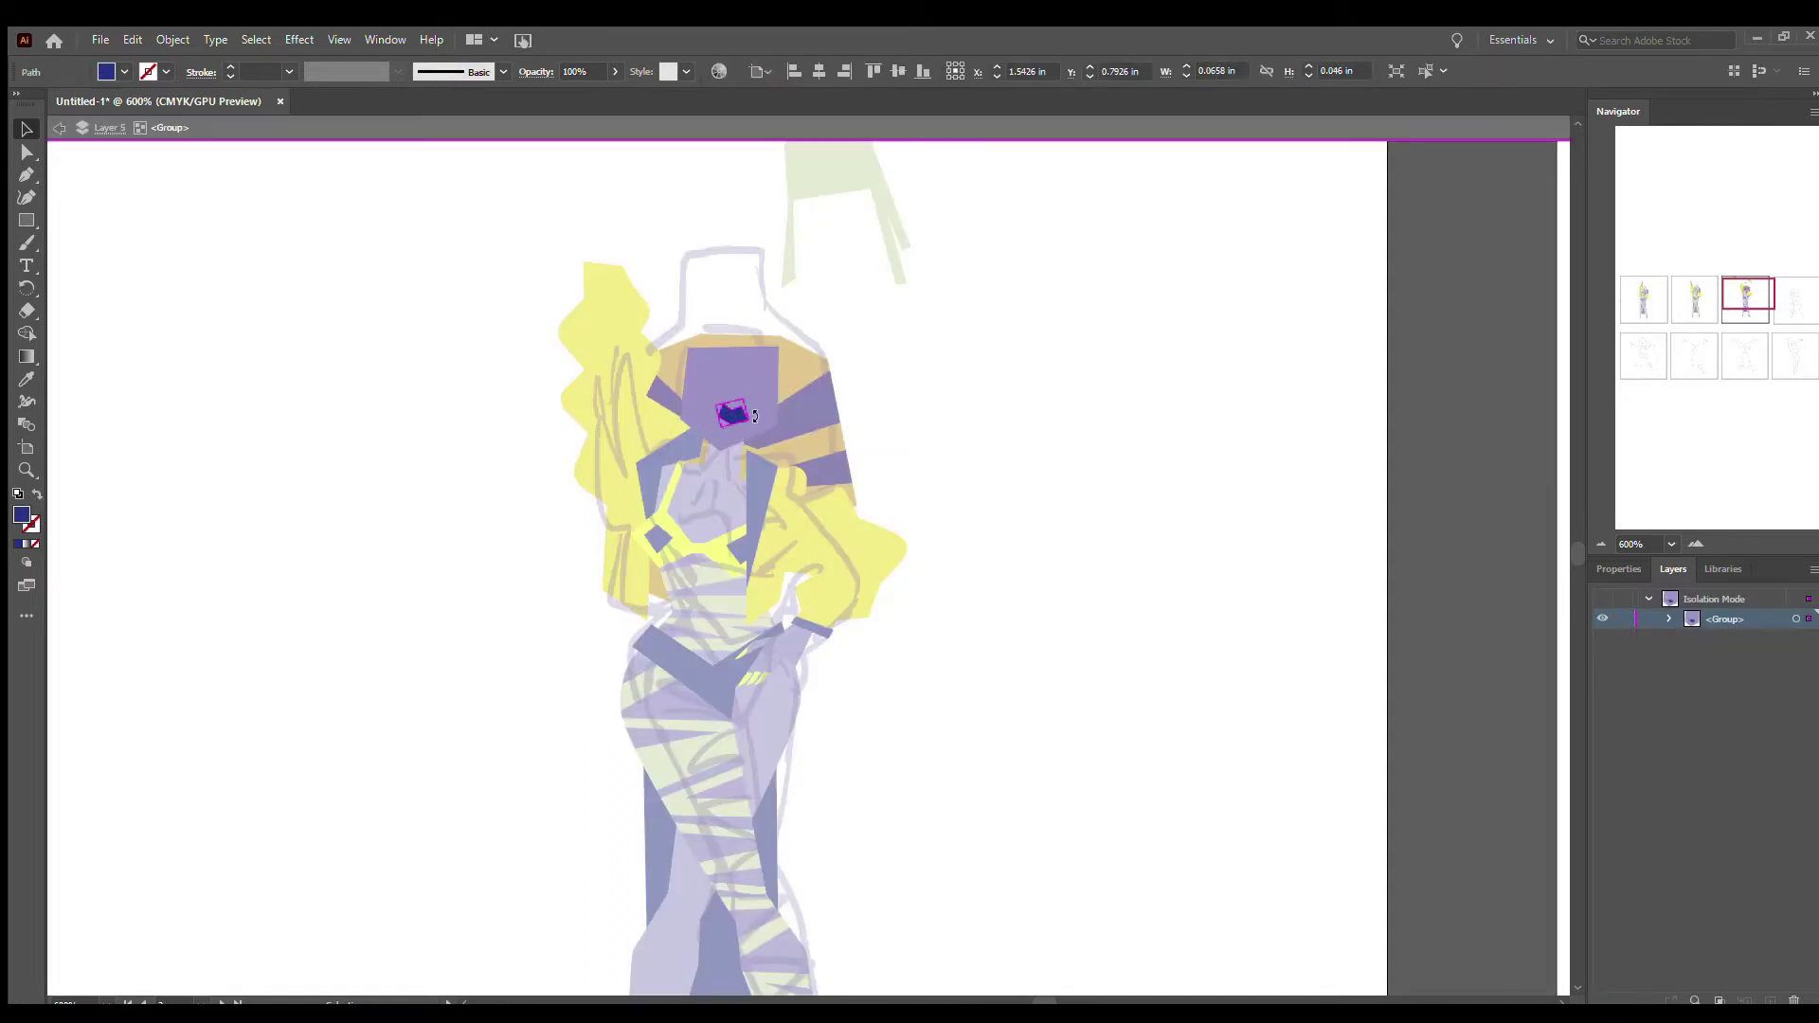
double_click(483, 268)
click(826, 189)
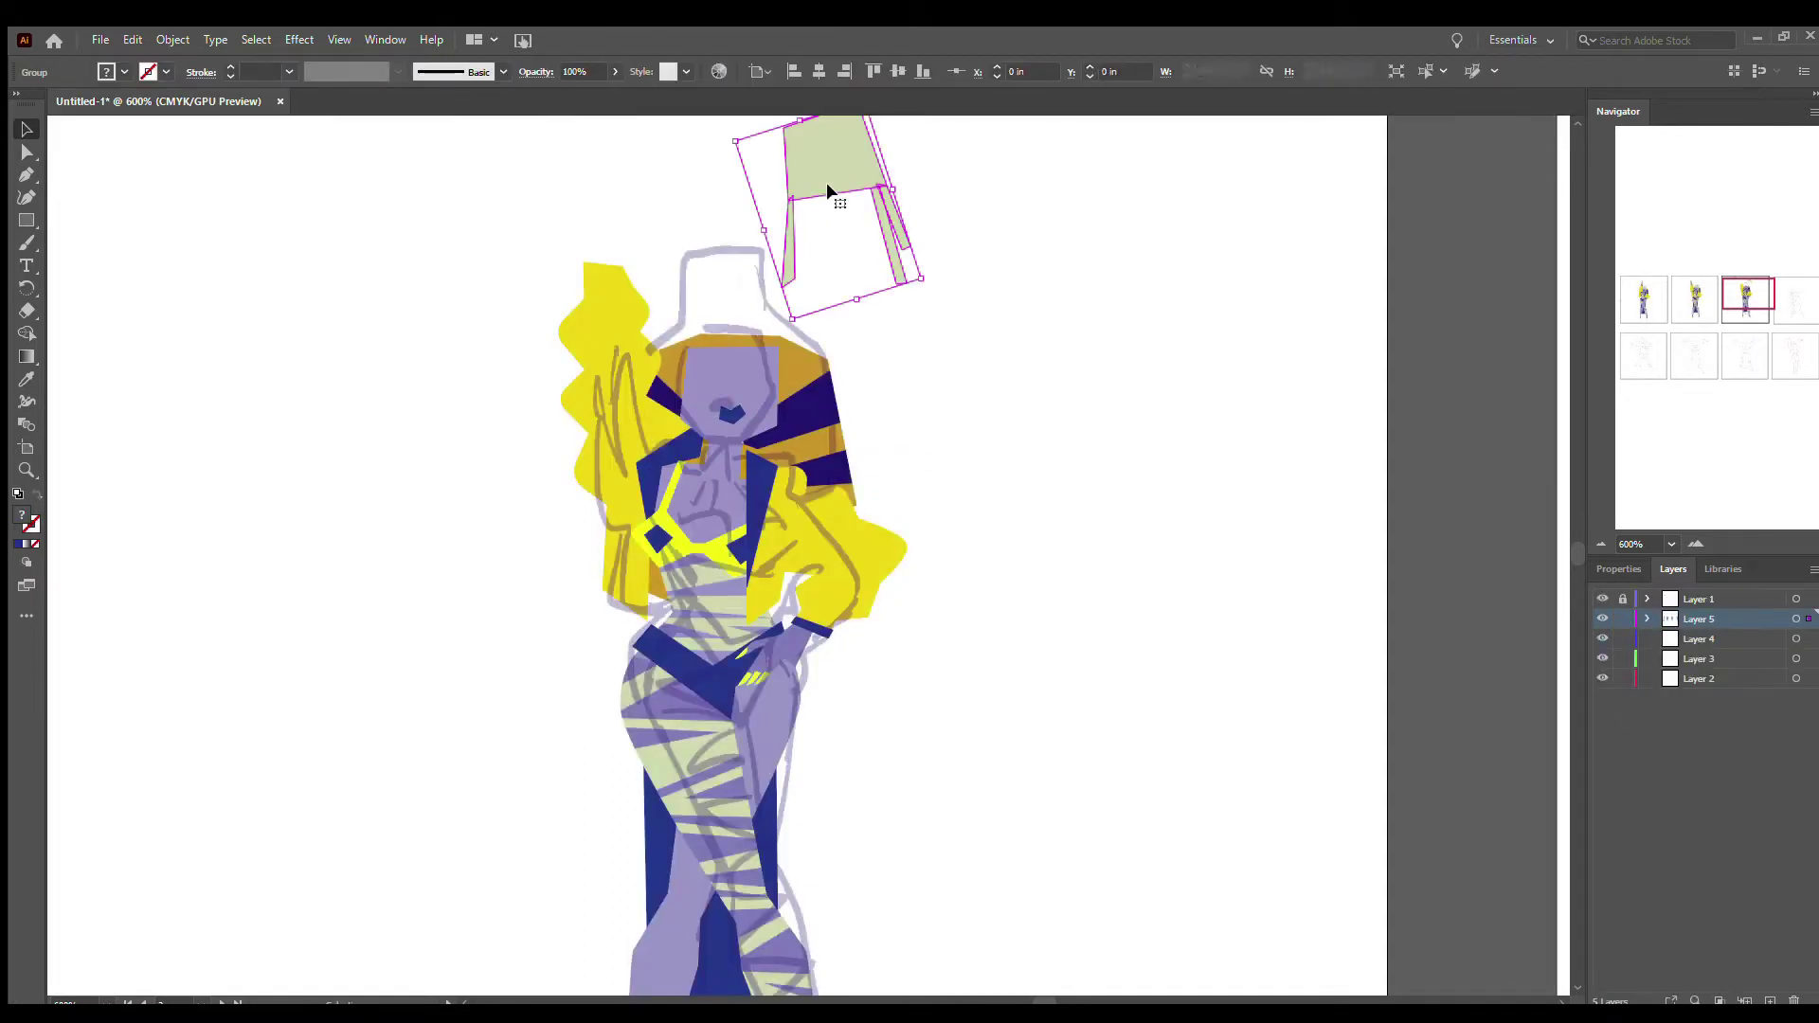
key(ctrl+z)
key(a)
click(744, 258)
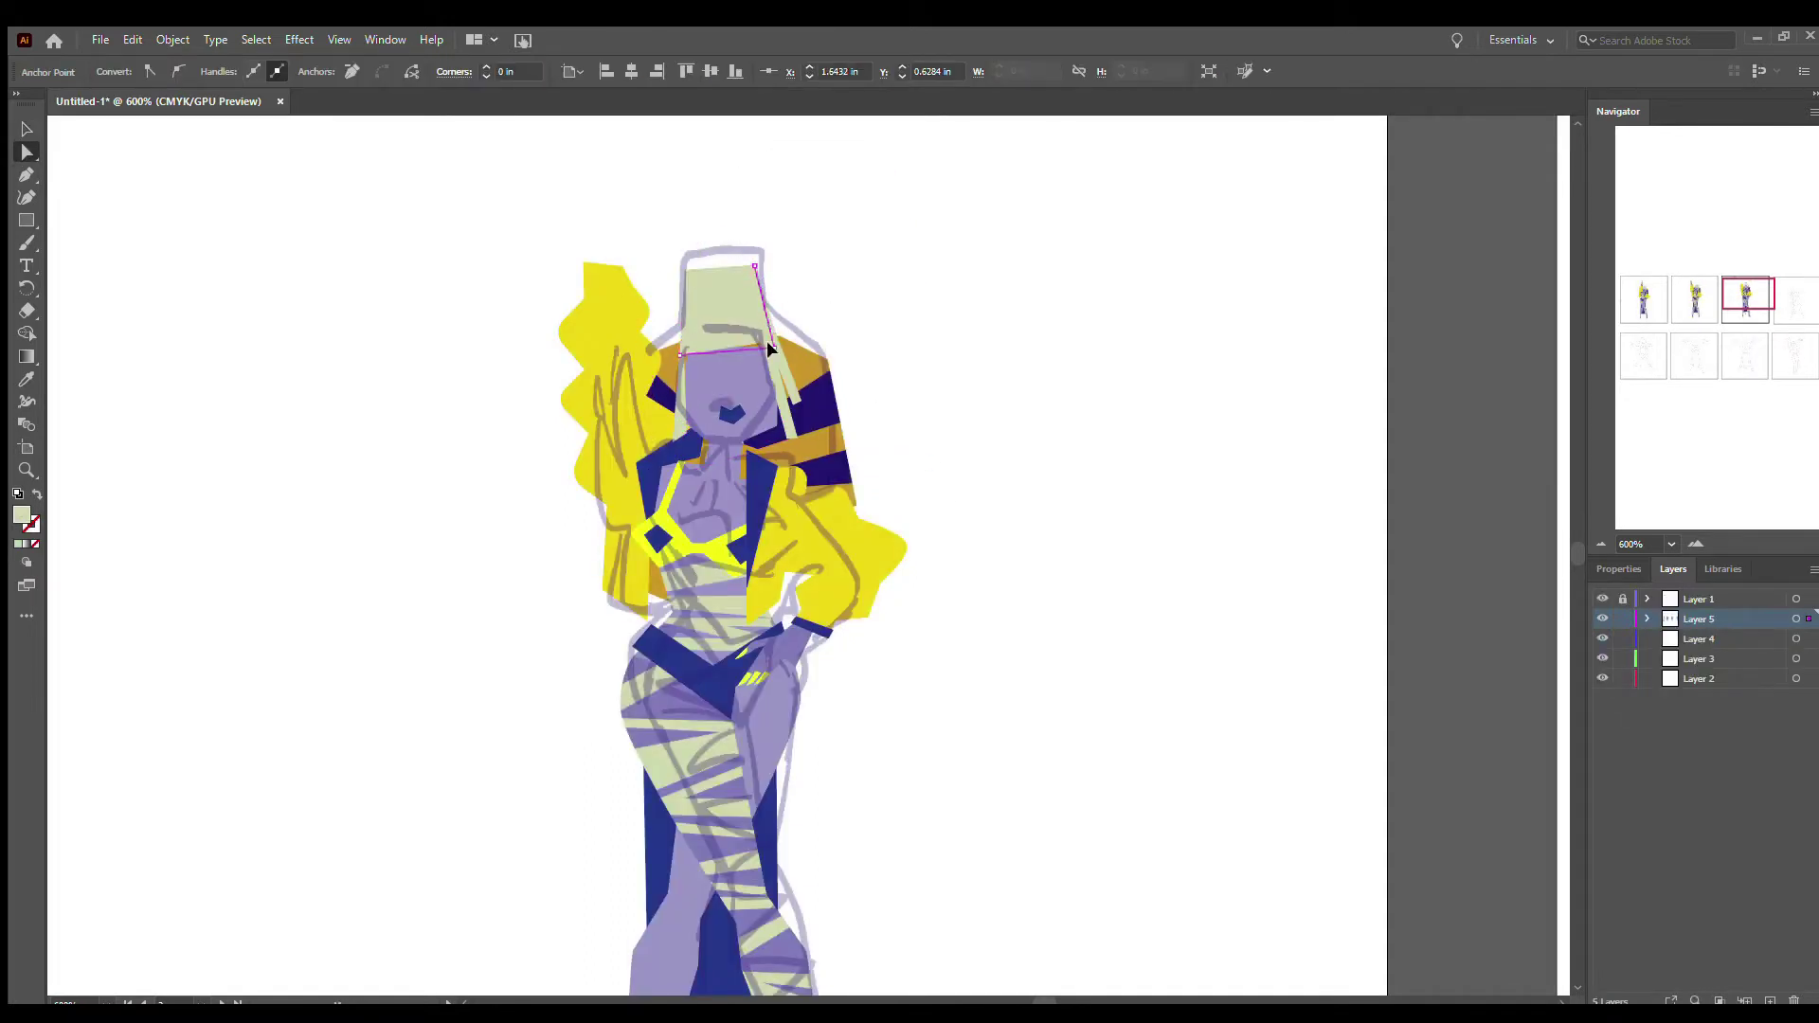
- Reshape the bandage strands on both sides of the third character's face to hang from the cap
key(v)
key(ctrl+equal)
click(610, 540)
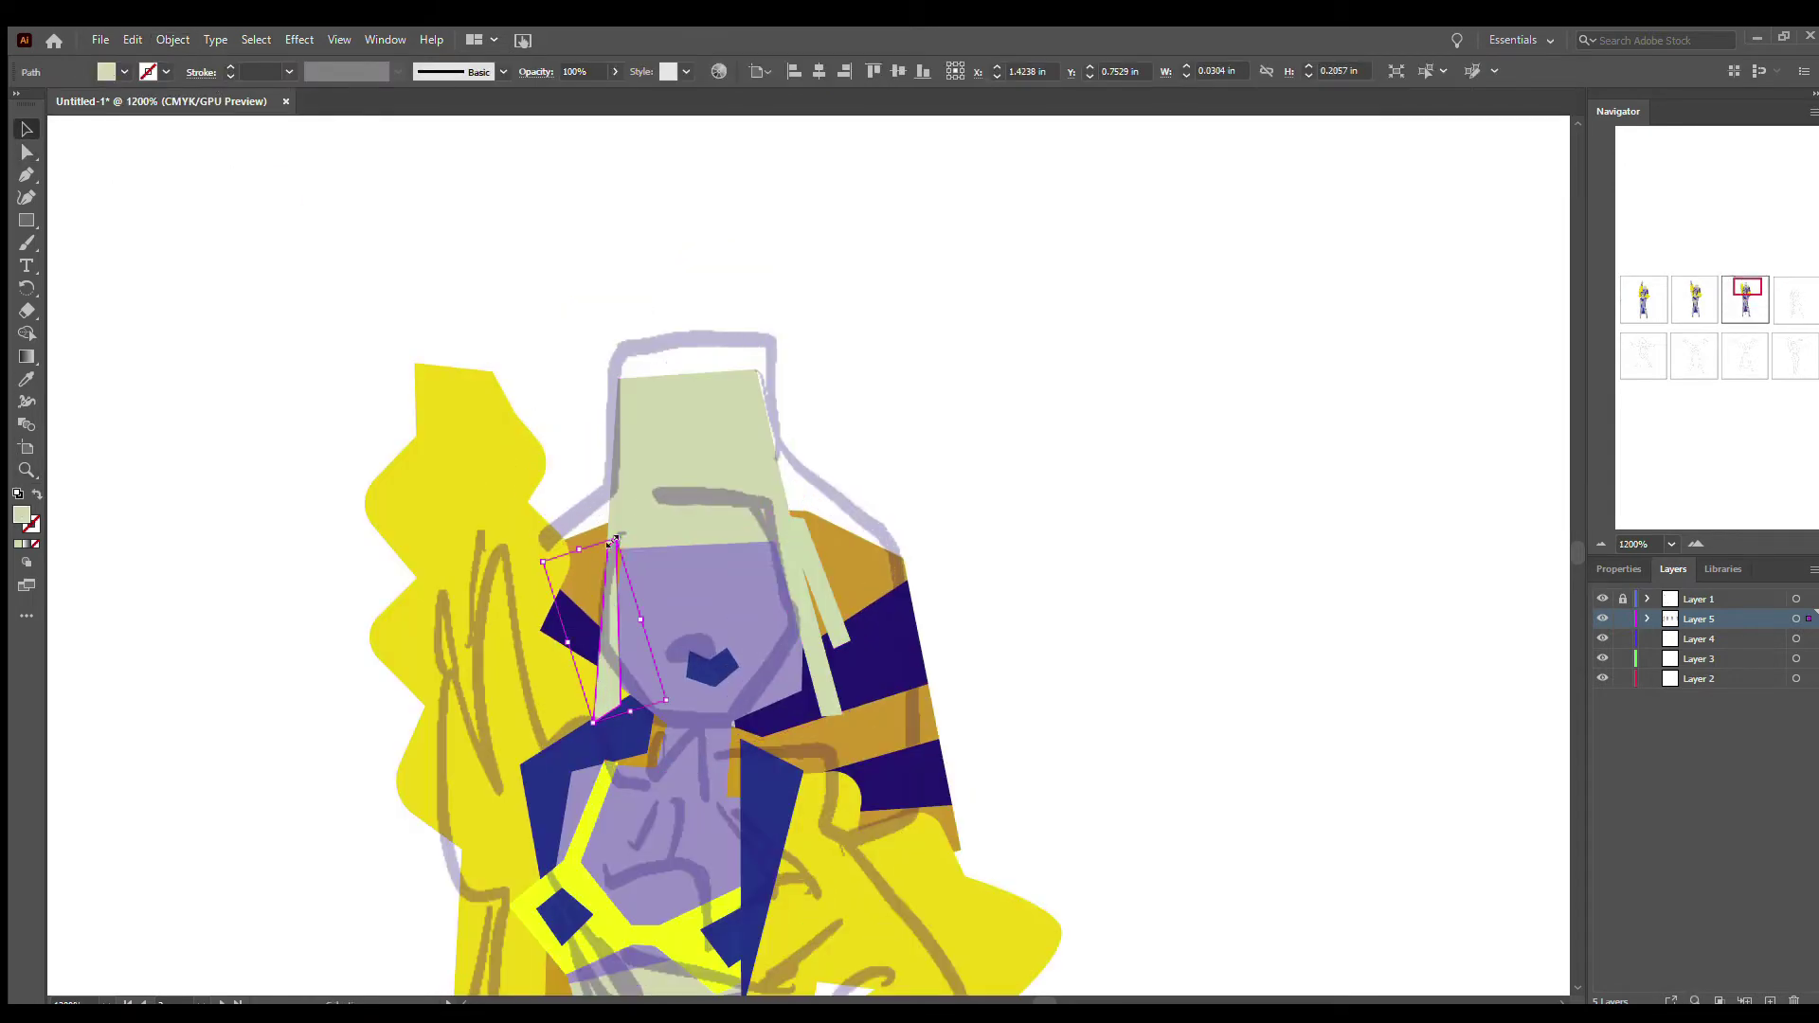
key(a)
drag(593, 722, 598, 748)
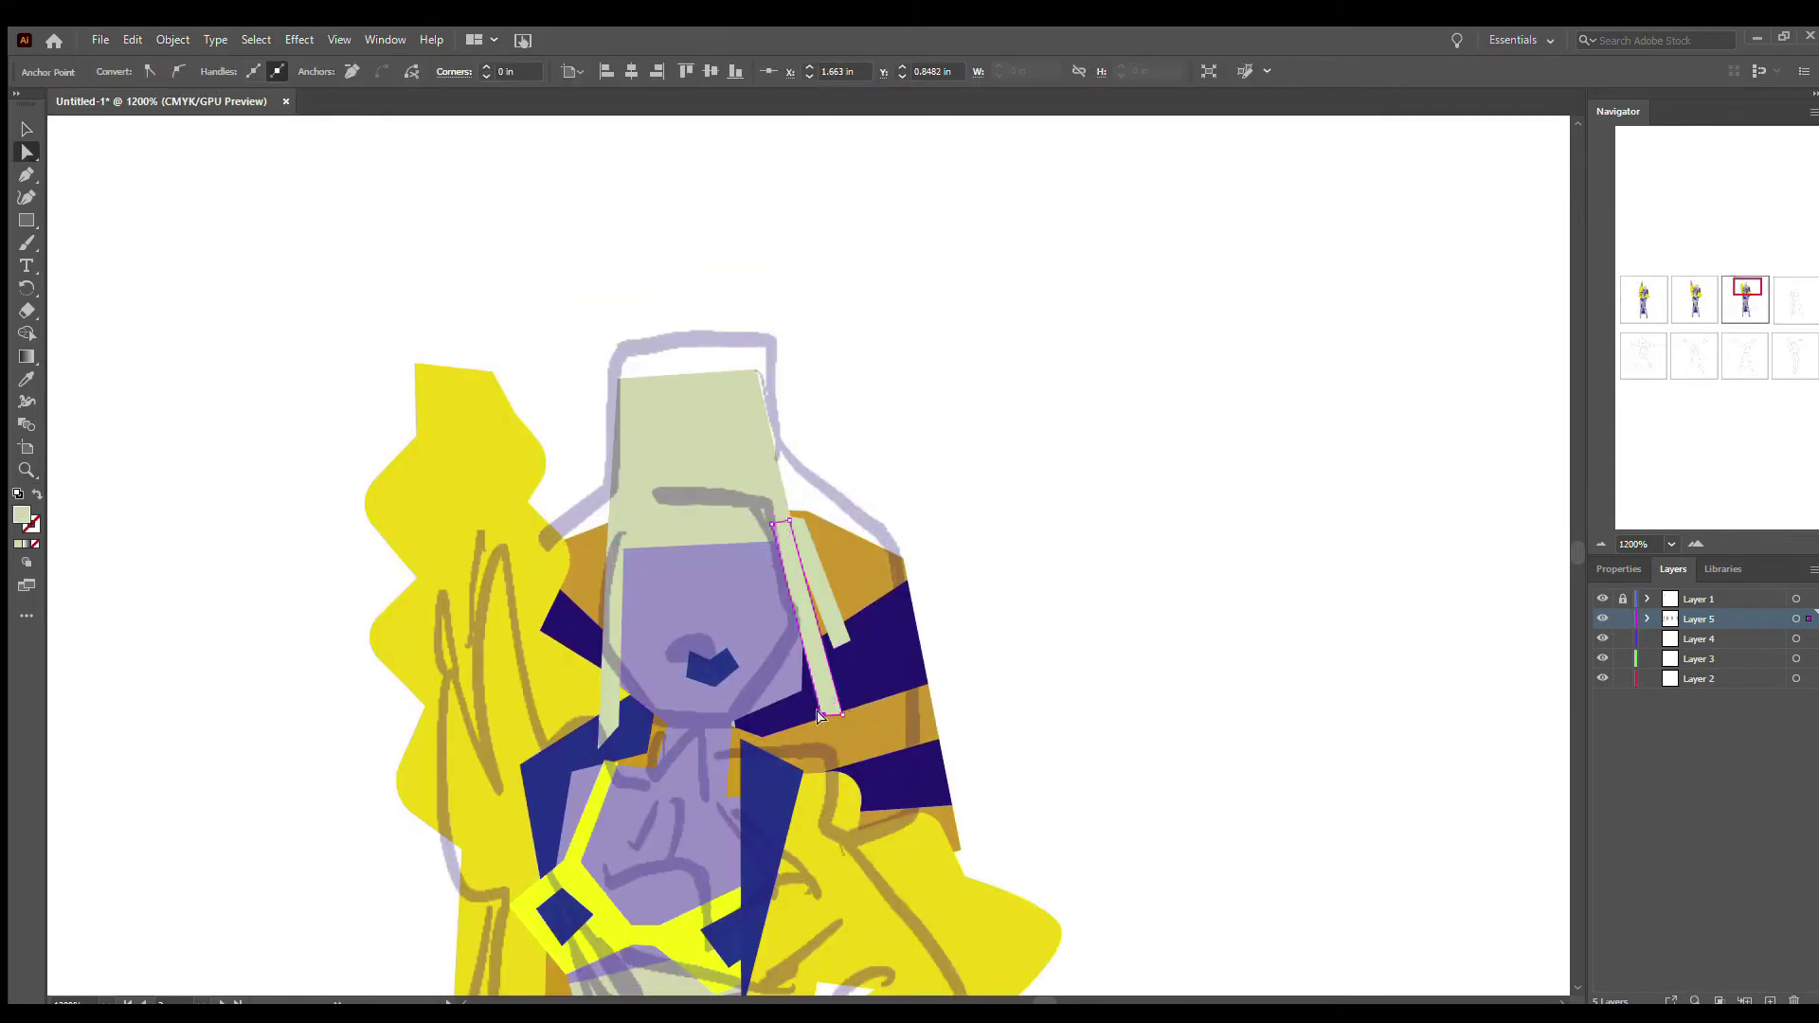
click(801, 581)
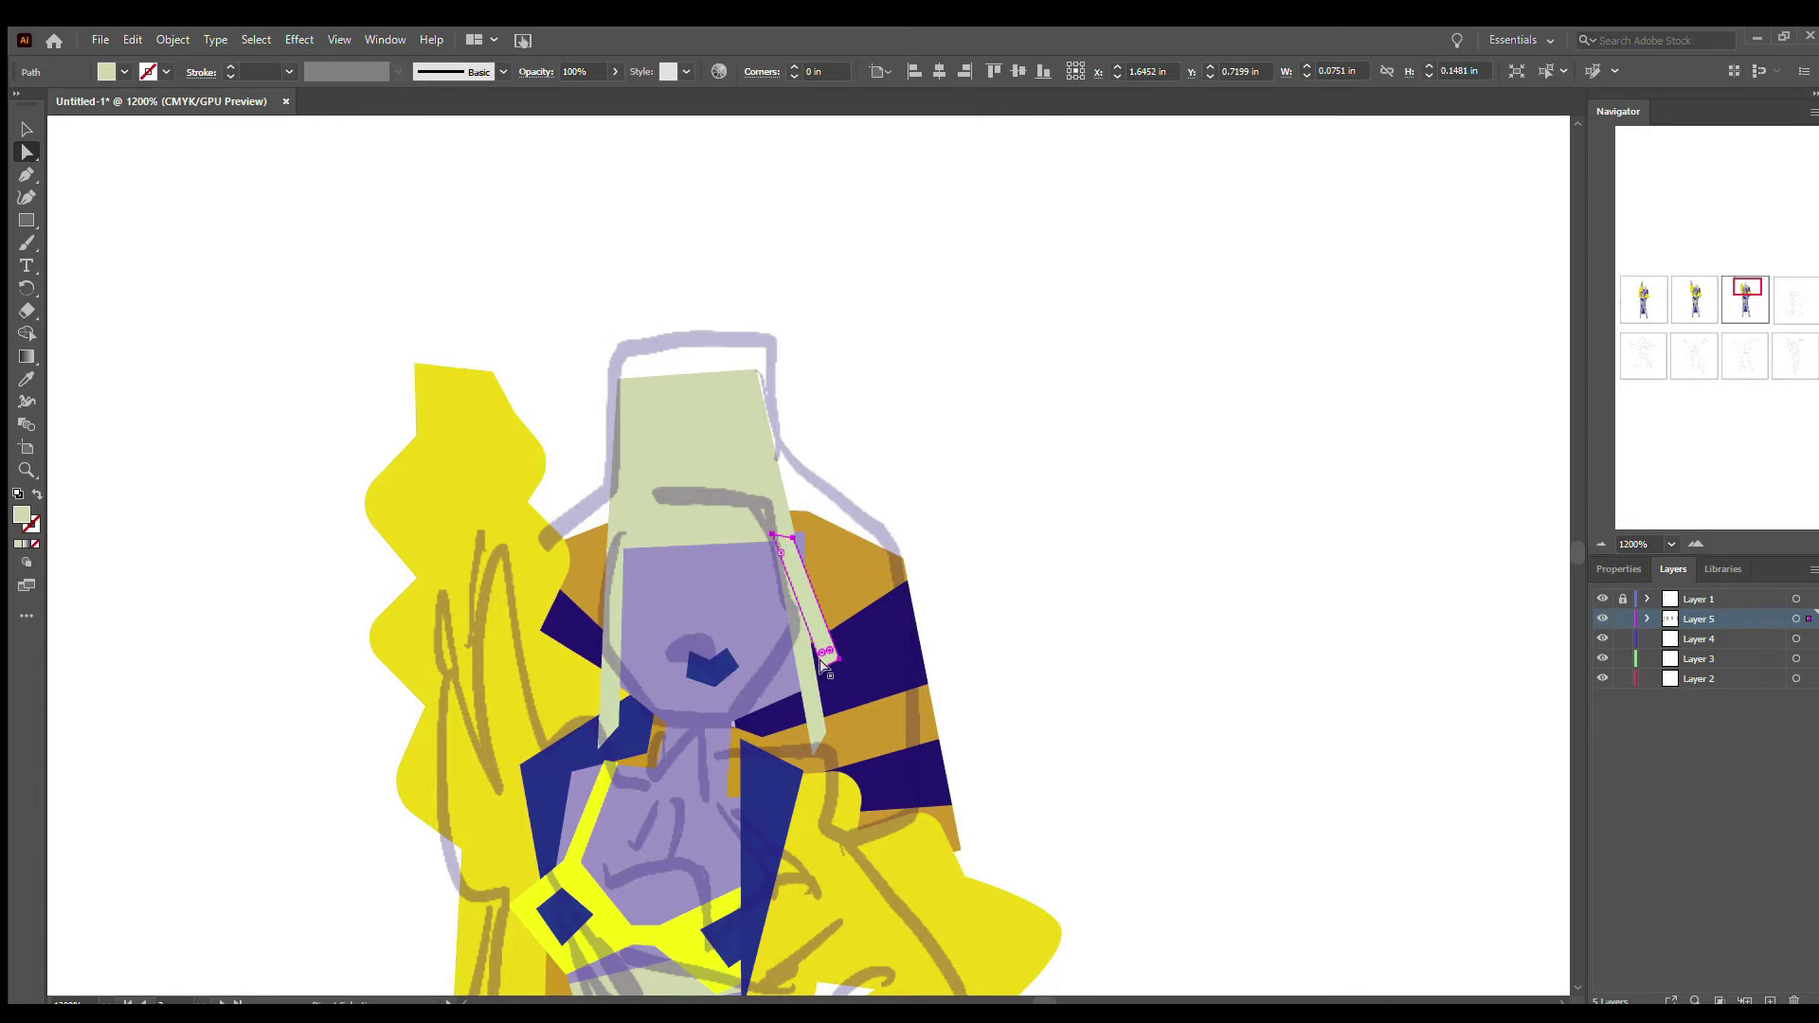
click(800, 535)
scroll(794, 692, up, 3)
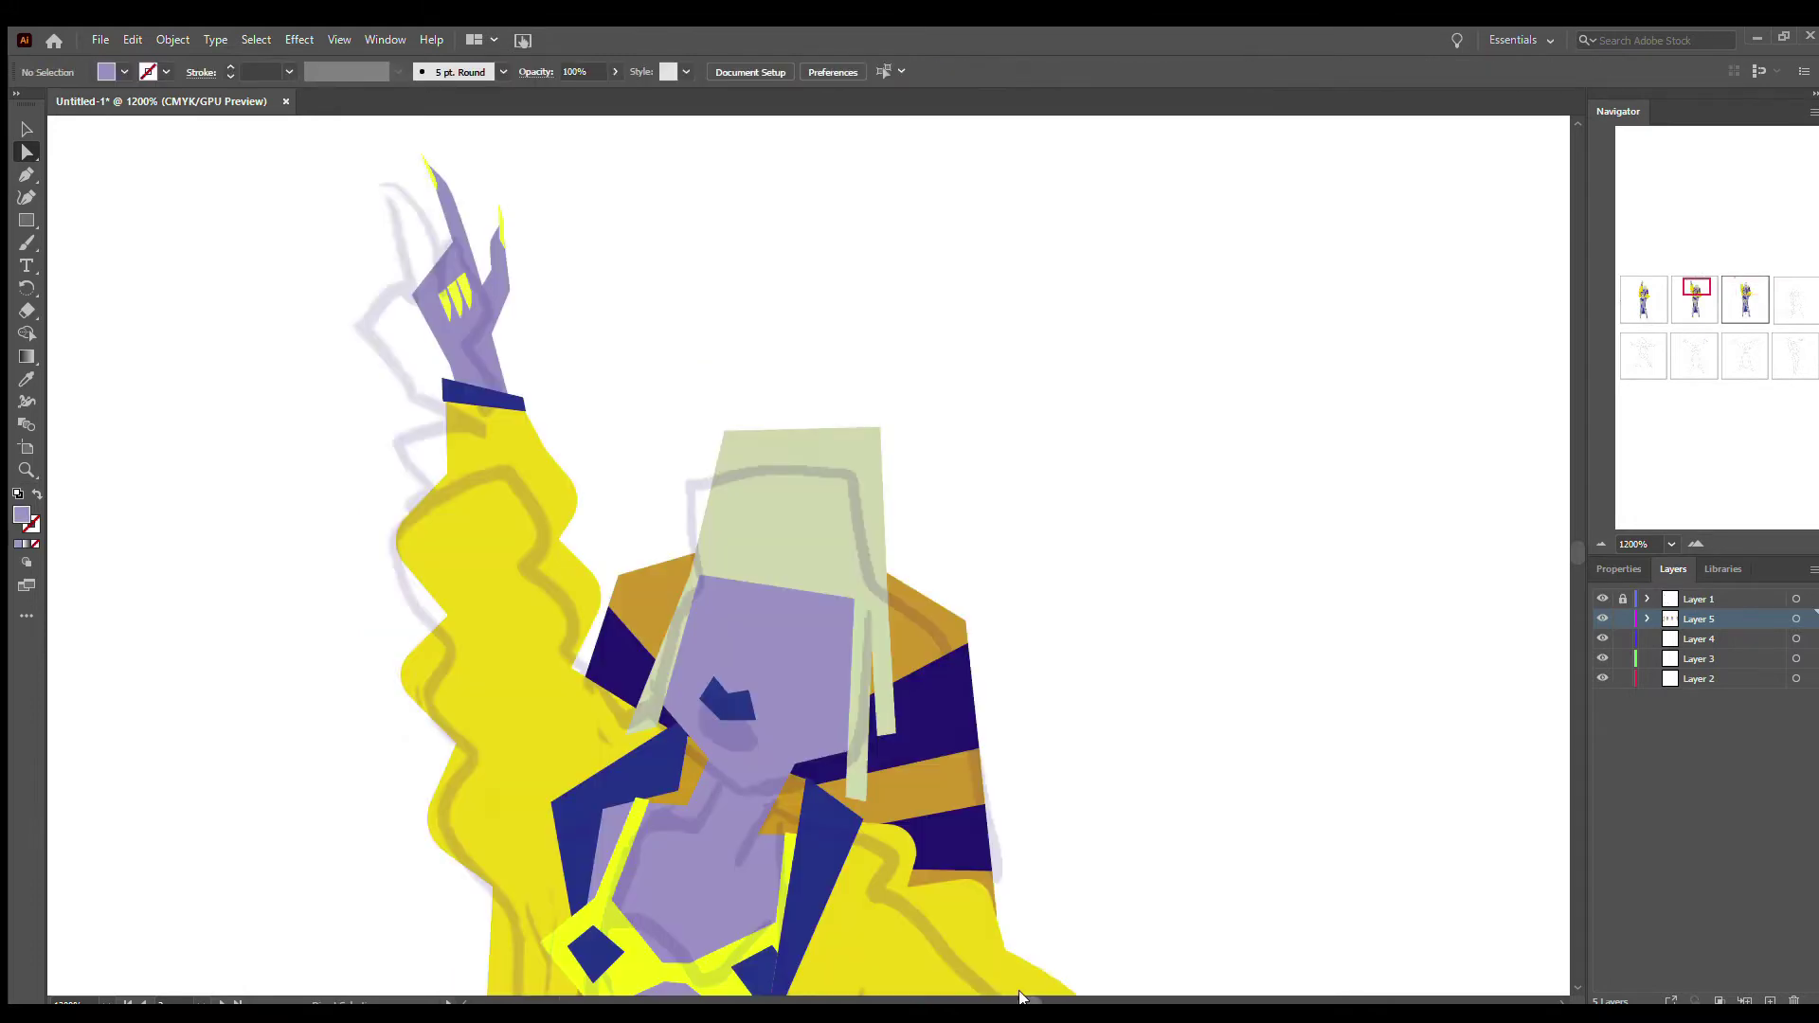
- Extend the wide navy headdress stripe behind the jaw, editing its inner end with an anchor point
scroll(794, 691, right, 10)
scroll(794, 691, left, 5)
click(954, 638)
click(580, 722)
click(26, 174)
ctrl+click(528, 710)
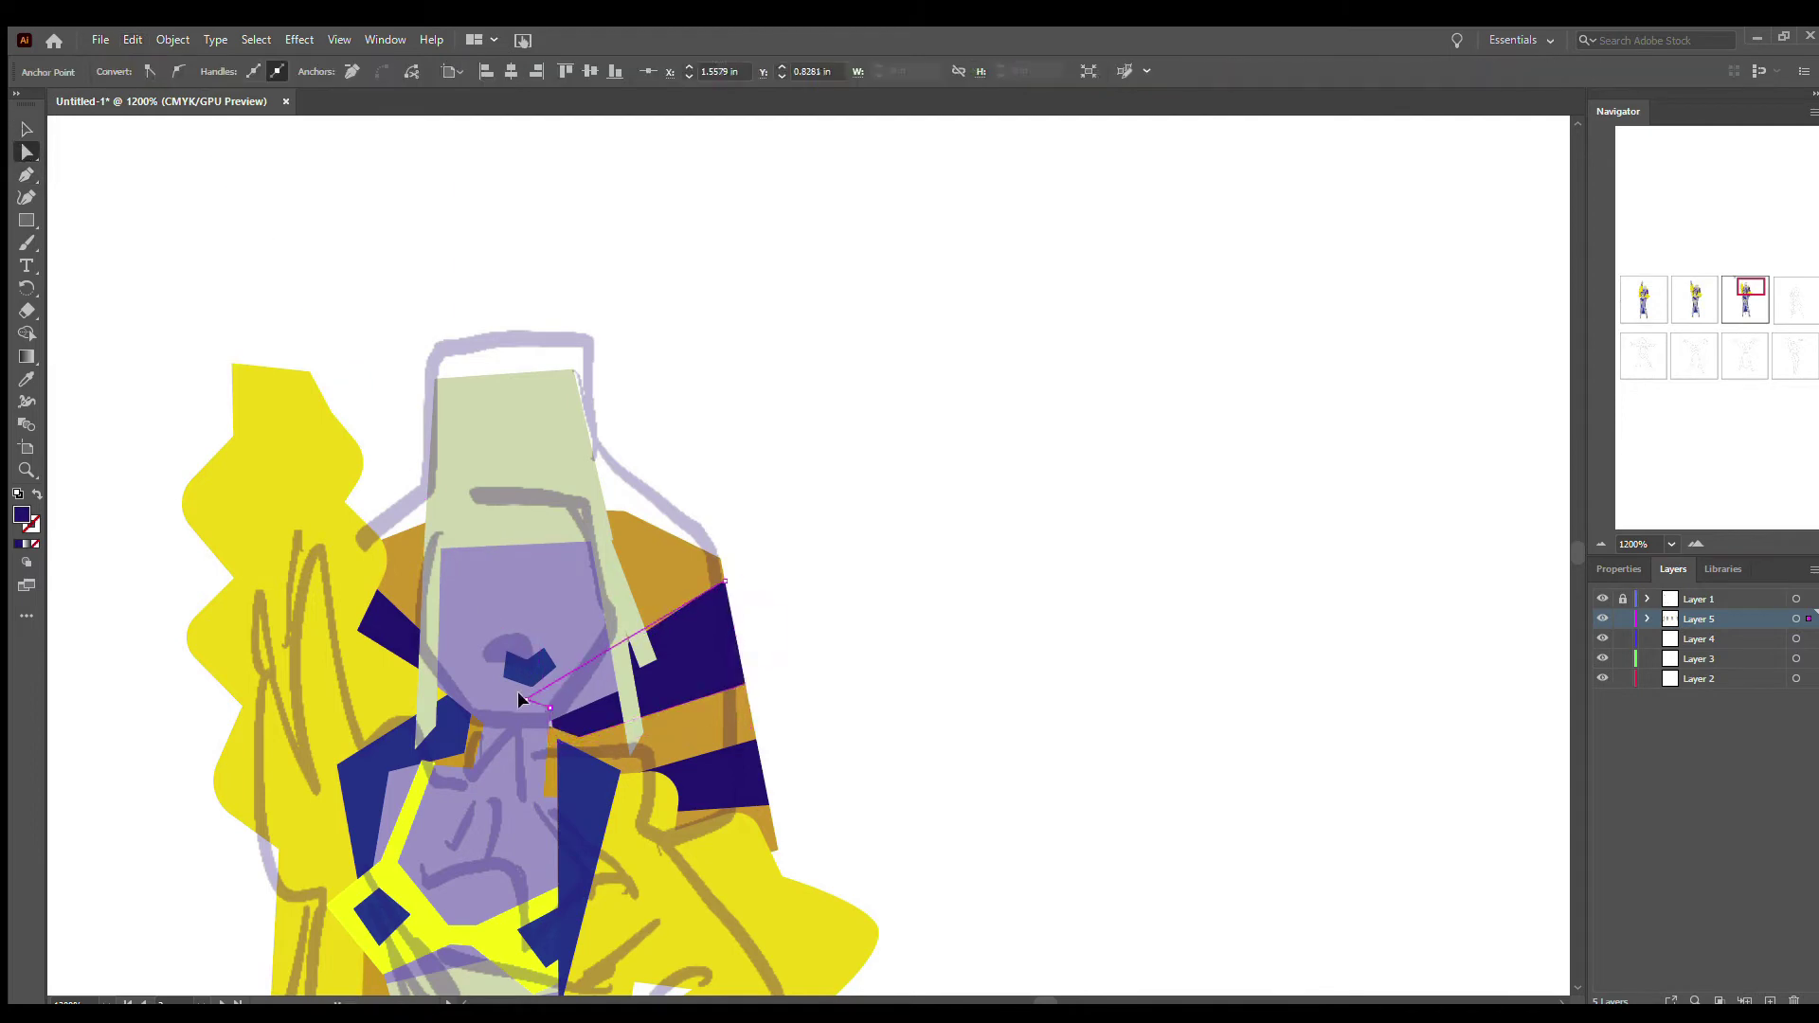
key(z)
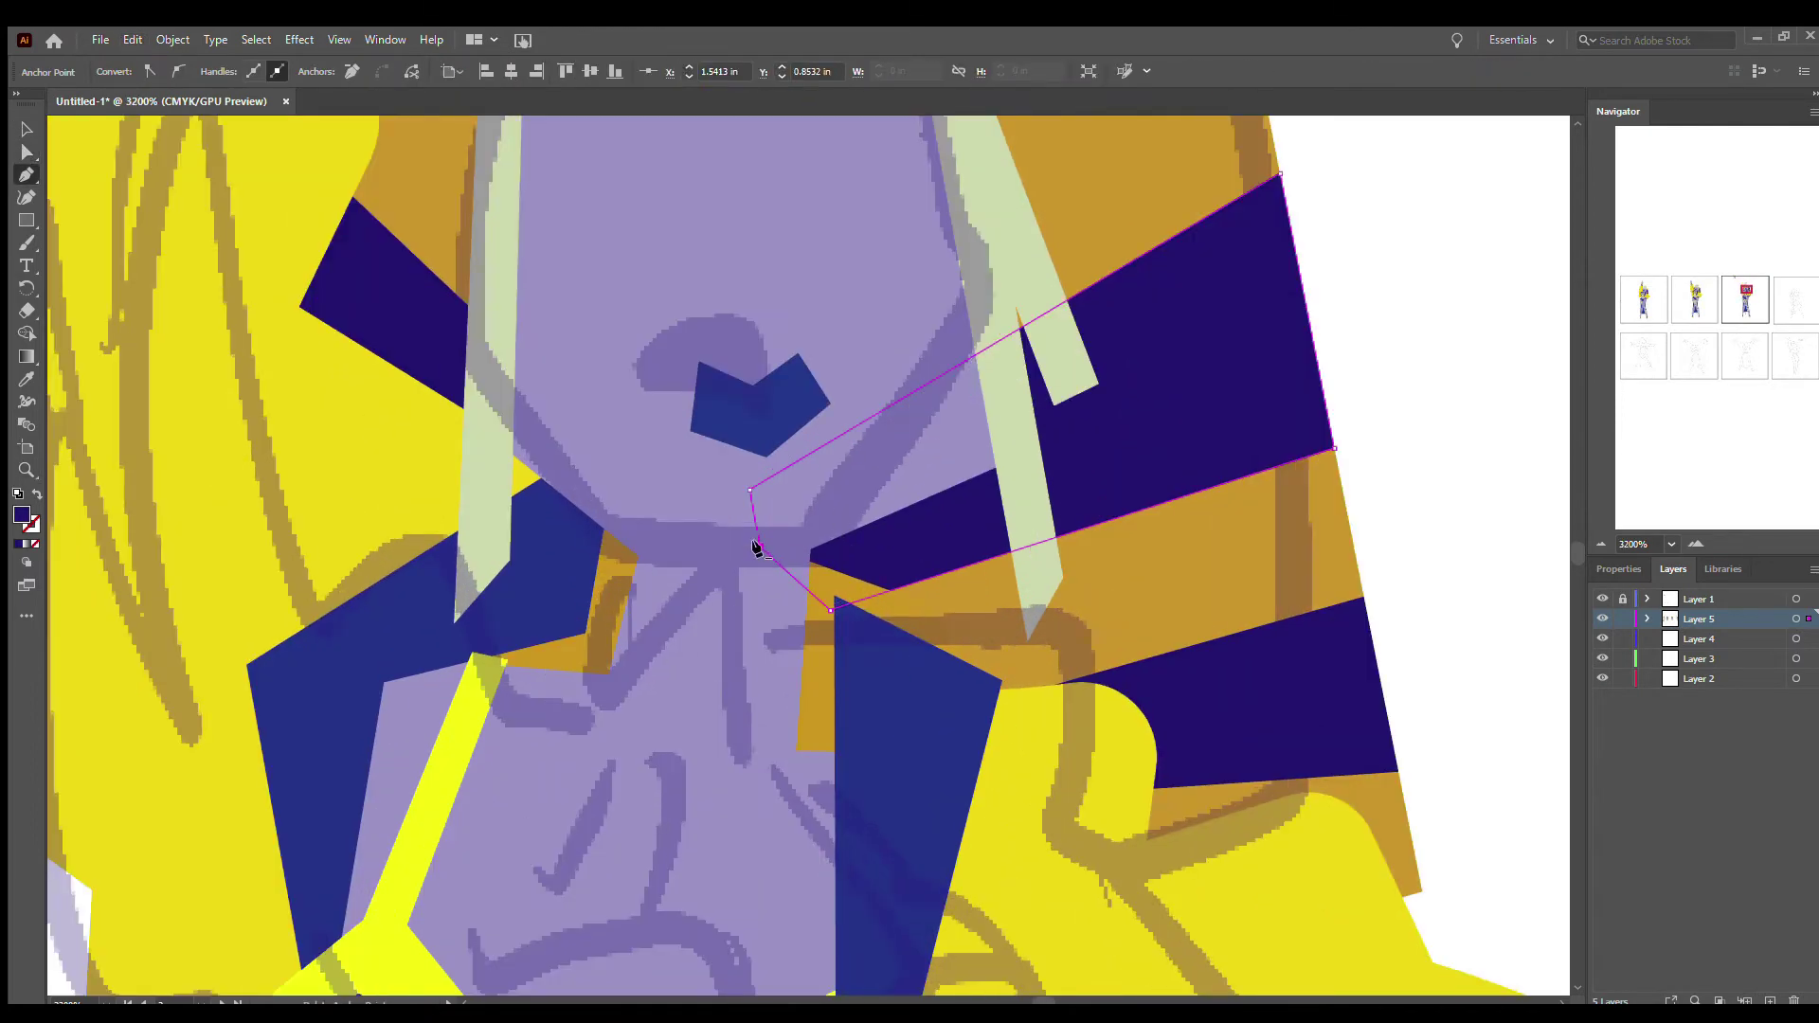
key(v)
click(1489, 497)
- Edit the upper-end anchor points of the third character's raised-arm sleeve with the Pen tool
key(ctrl+minus)
key(ctrl+minus)
key(ctrl+minus)
key(ctrl+minus)
click(772, 715)
click(615, 388)
key(p)
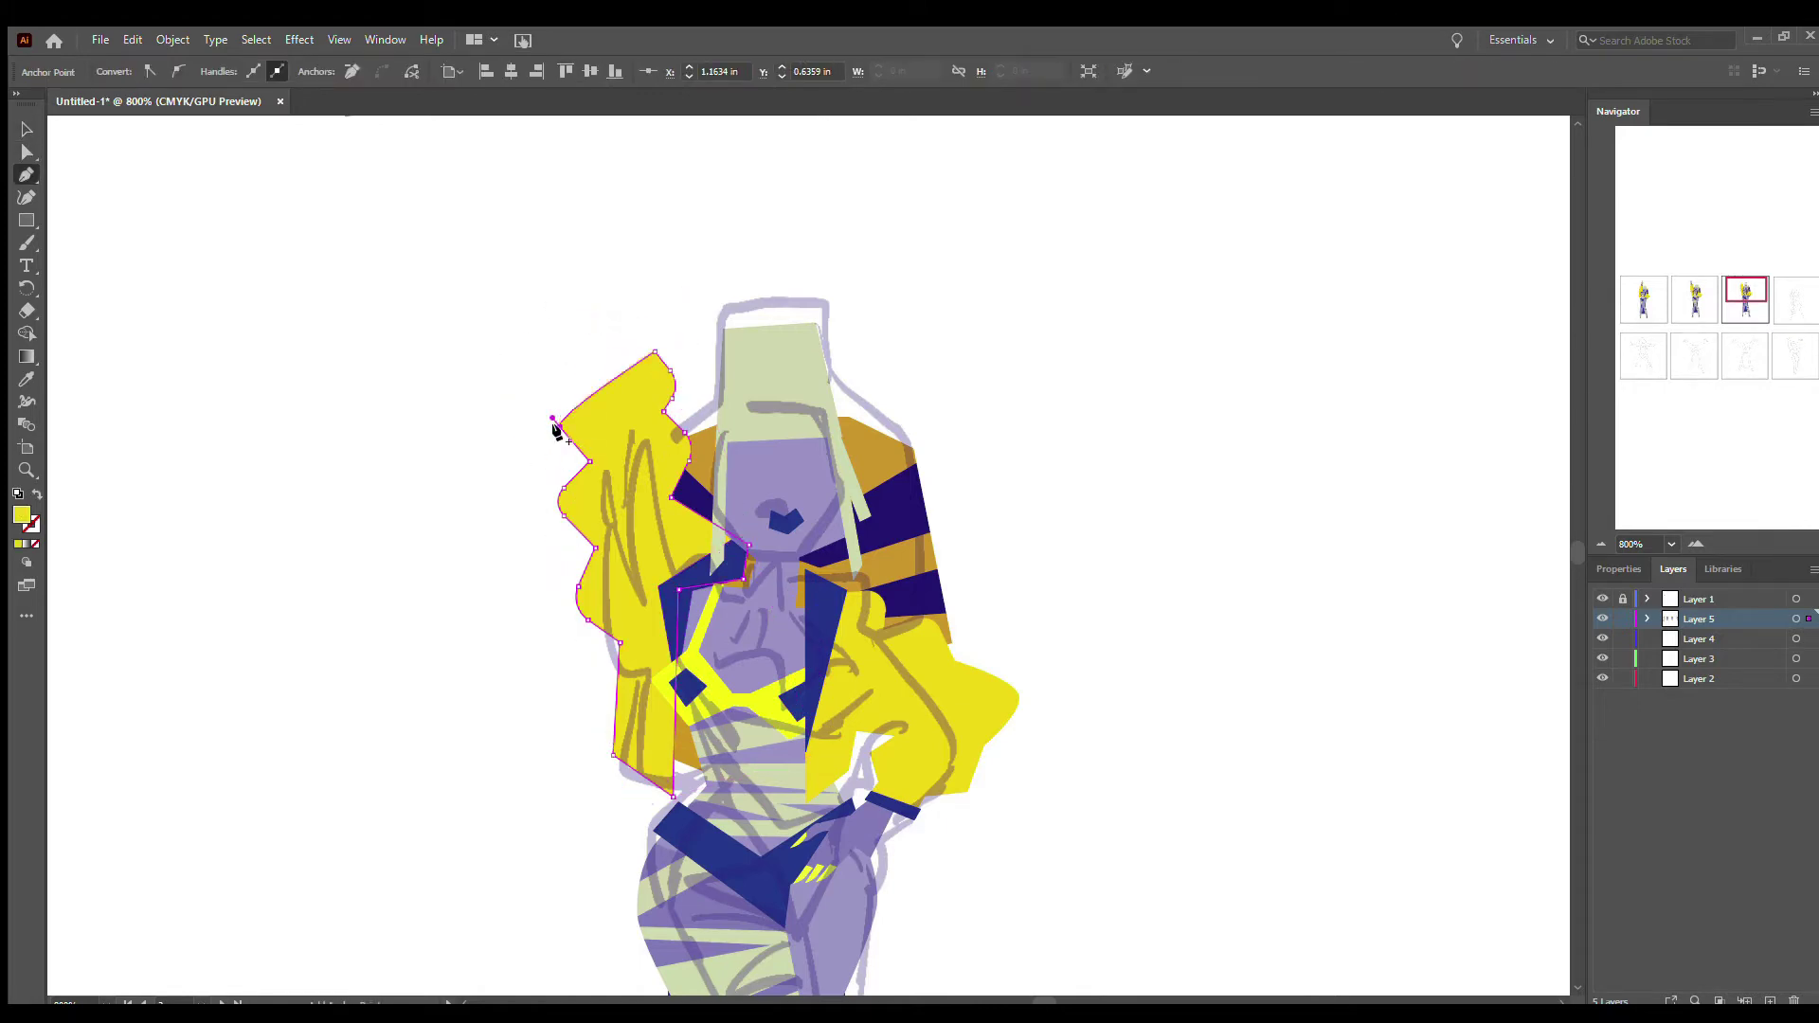
- Show the rulers and select the raised-arm sleeve group with its navy lapel
key(v)
click(597, 341)
key(ctrl+plus)
key(ctrl+r)
click(611, 617)
click(509, 548)
scroll(841, 585, left, 4)
scroll(841, 585, down, 1)
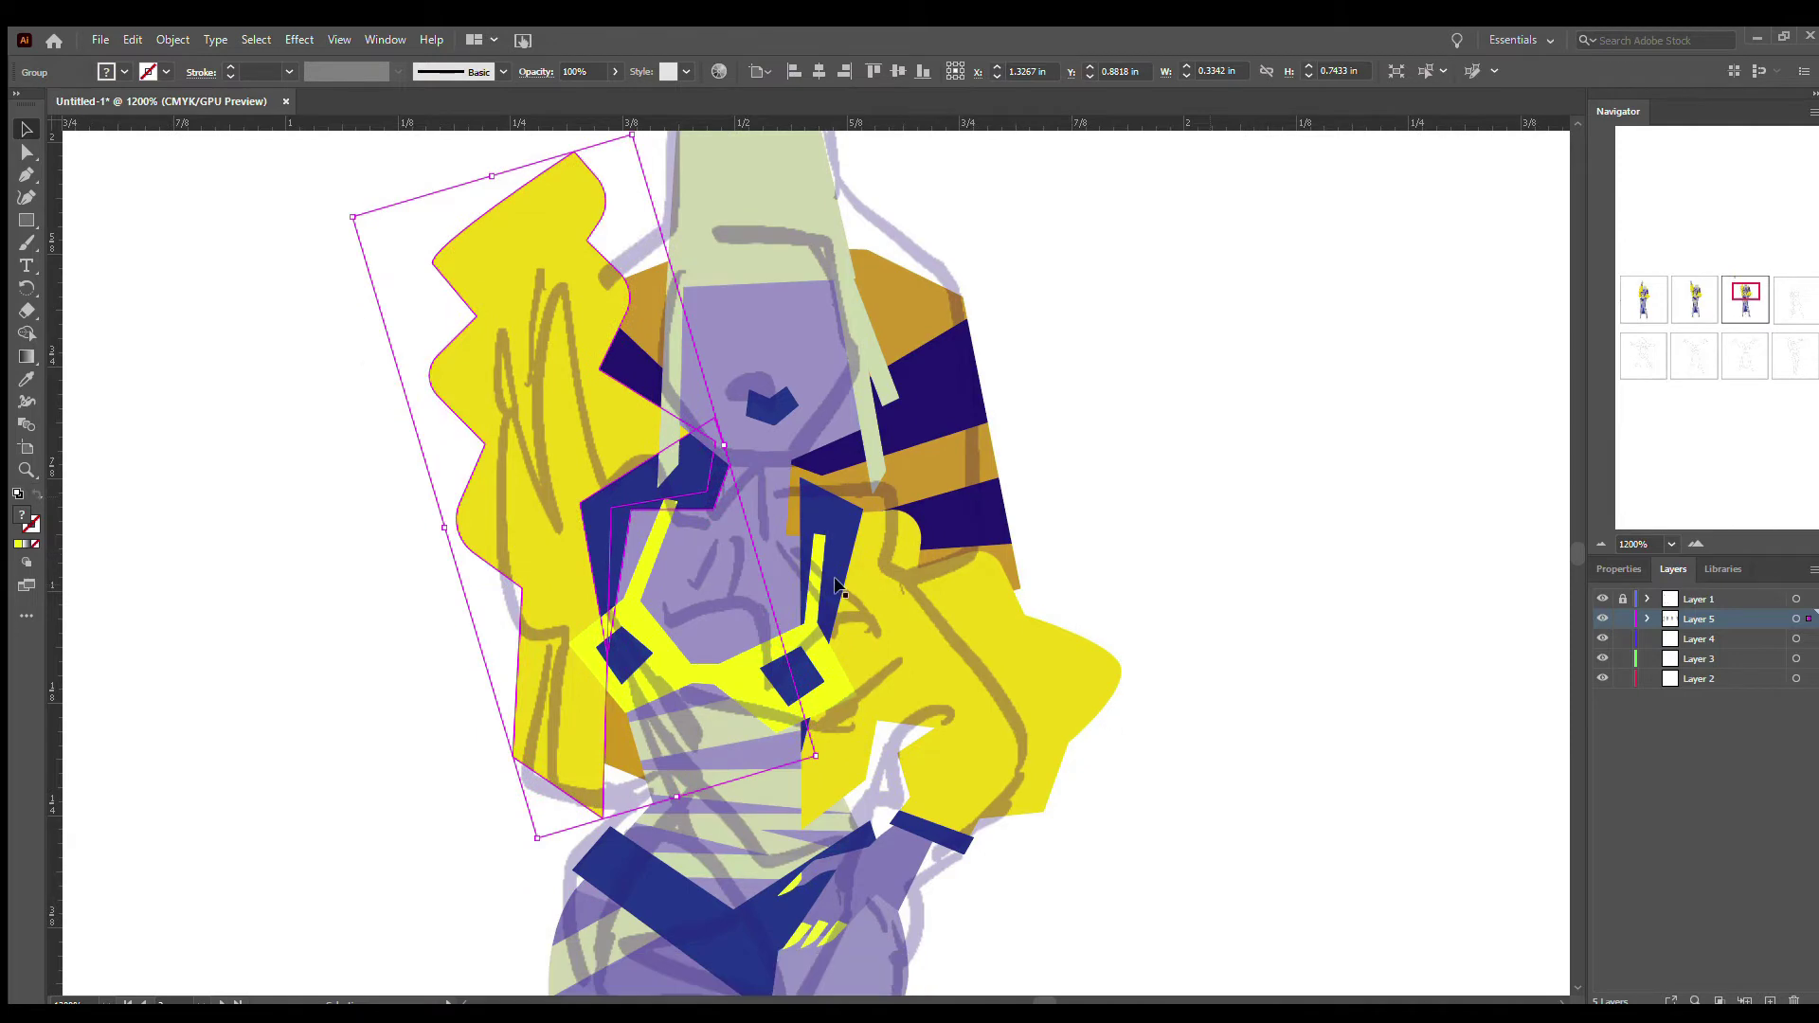
- Reshape the hip-arm side's navy lapel so its lower half bends outward around the chest
click(1092, 638)
click(1089, 668)
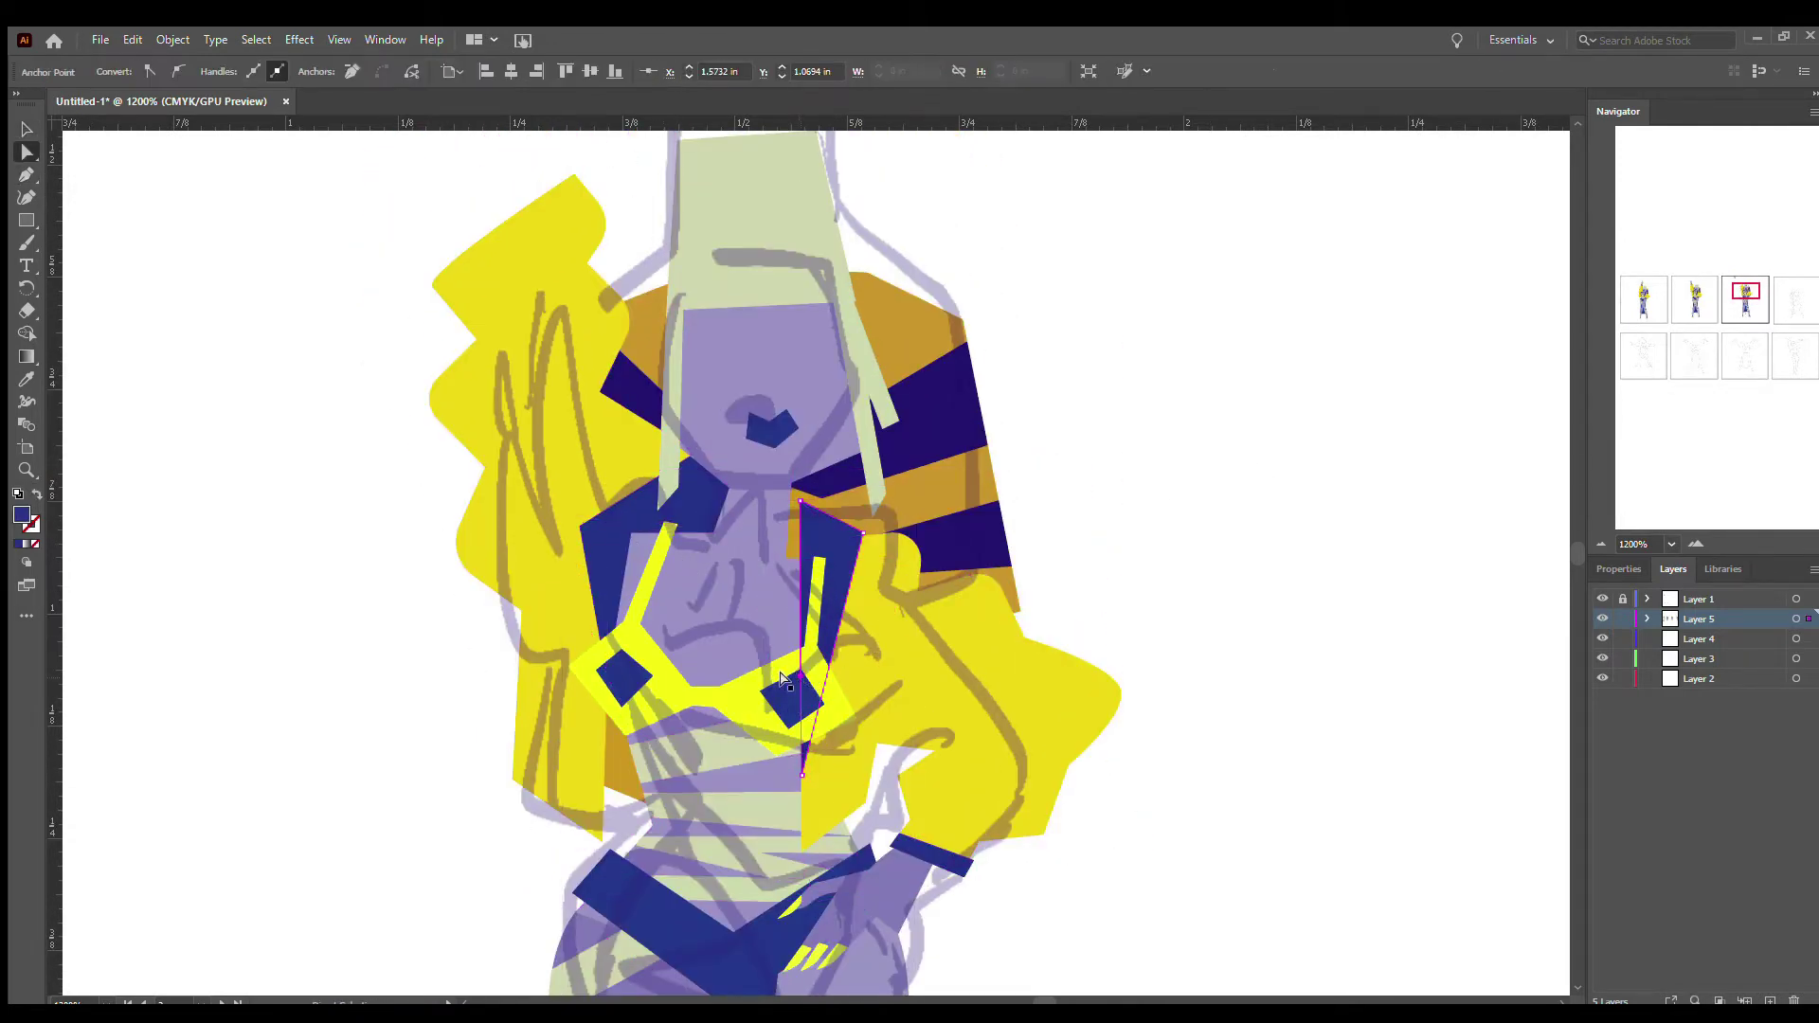
ctrl+click(834, 614)
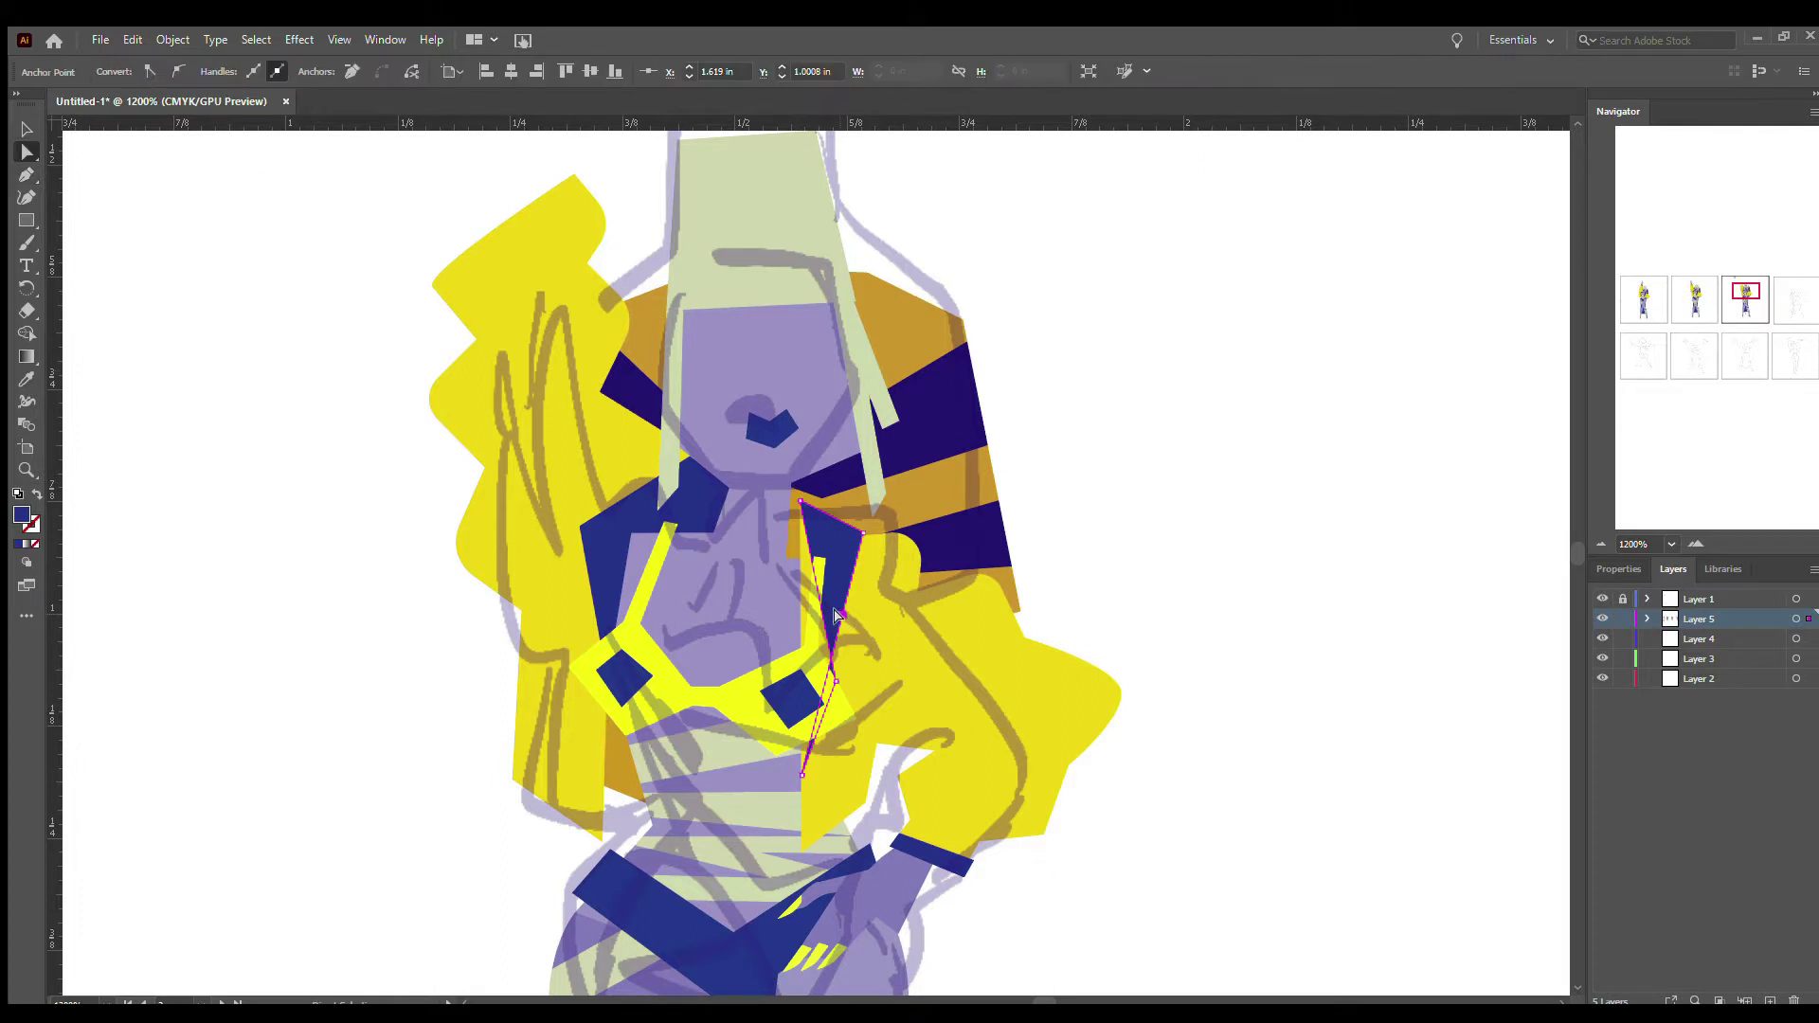
ctrl+click(800, 701)
click(840, 679)
- Rotate the yellow bikini top and shift it slightly to sit across the third character's chest
key(v)
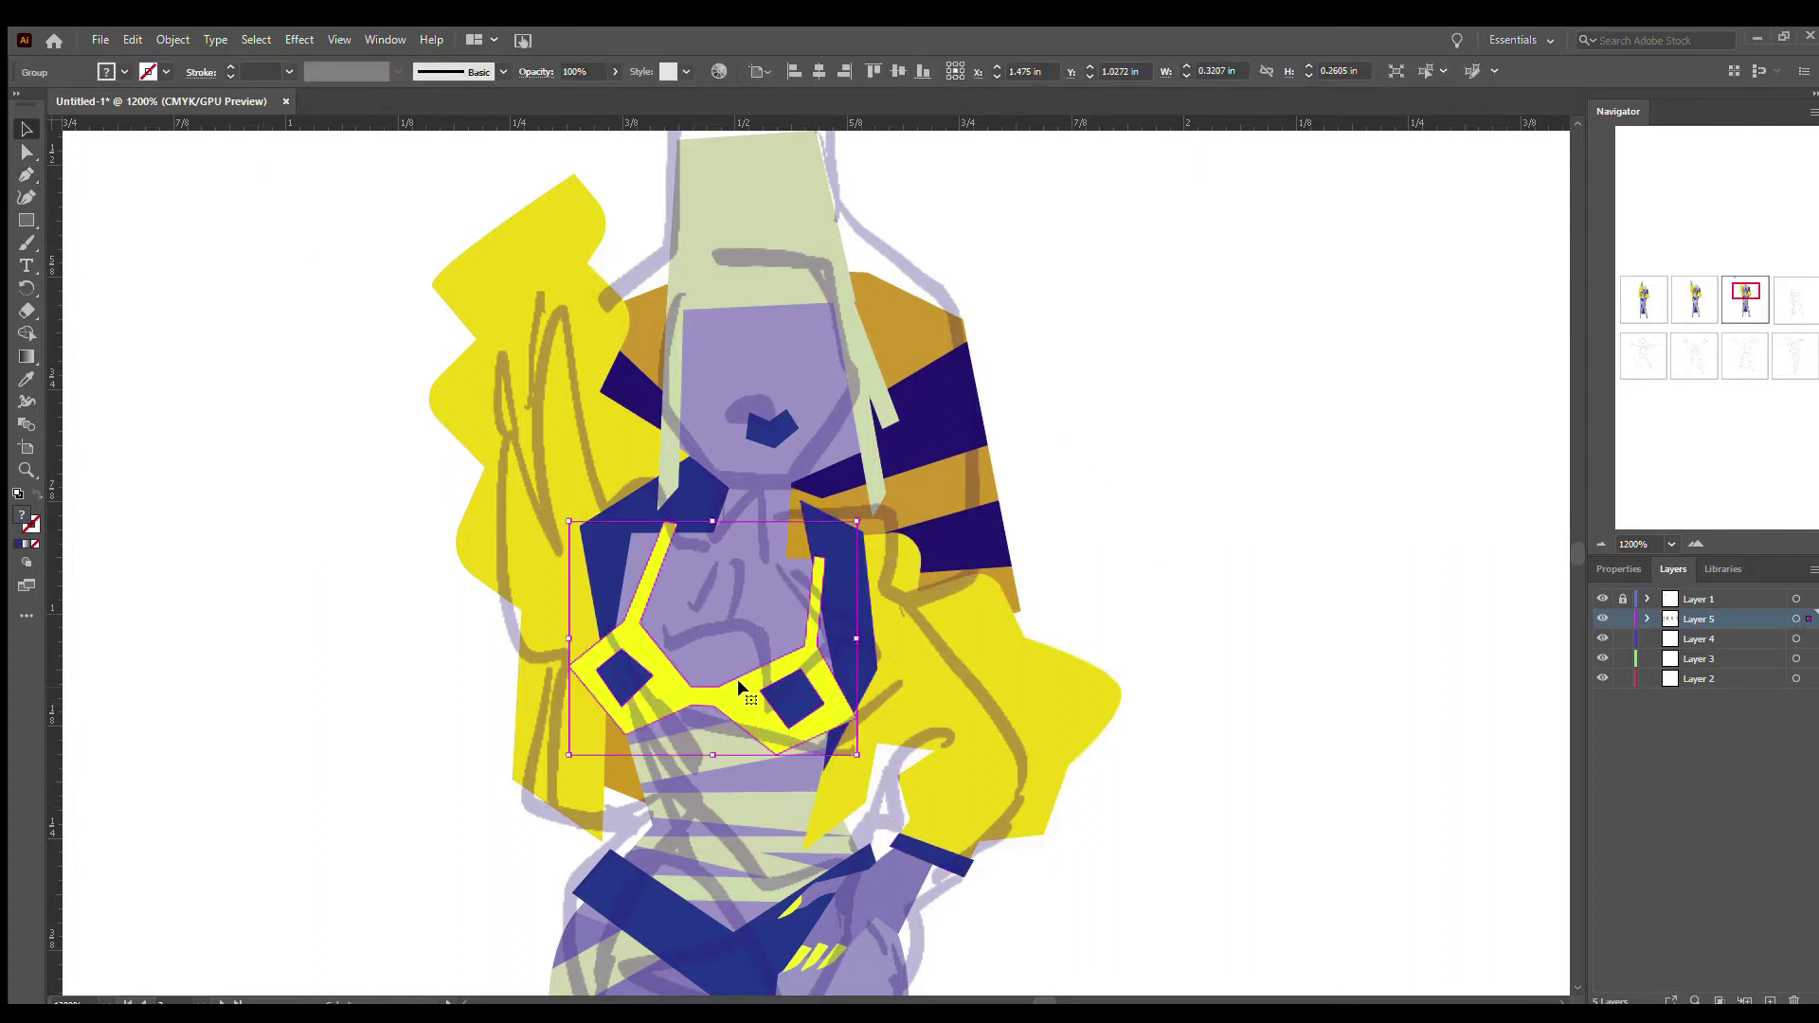
click(705, 694)
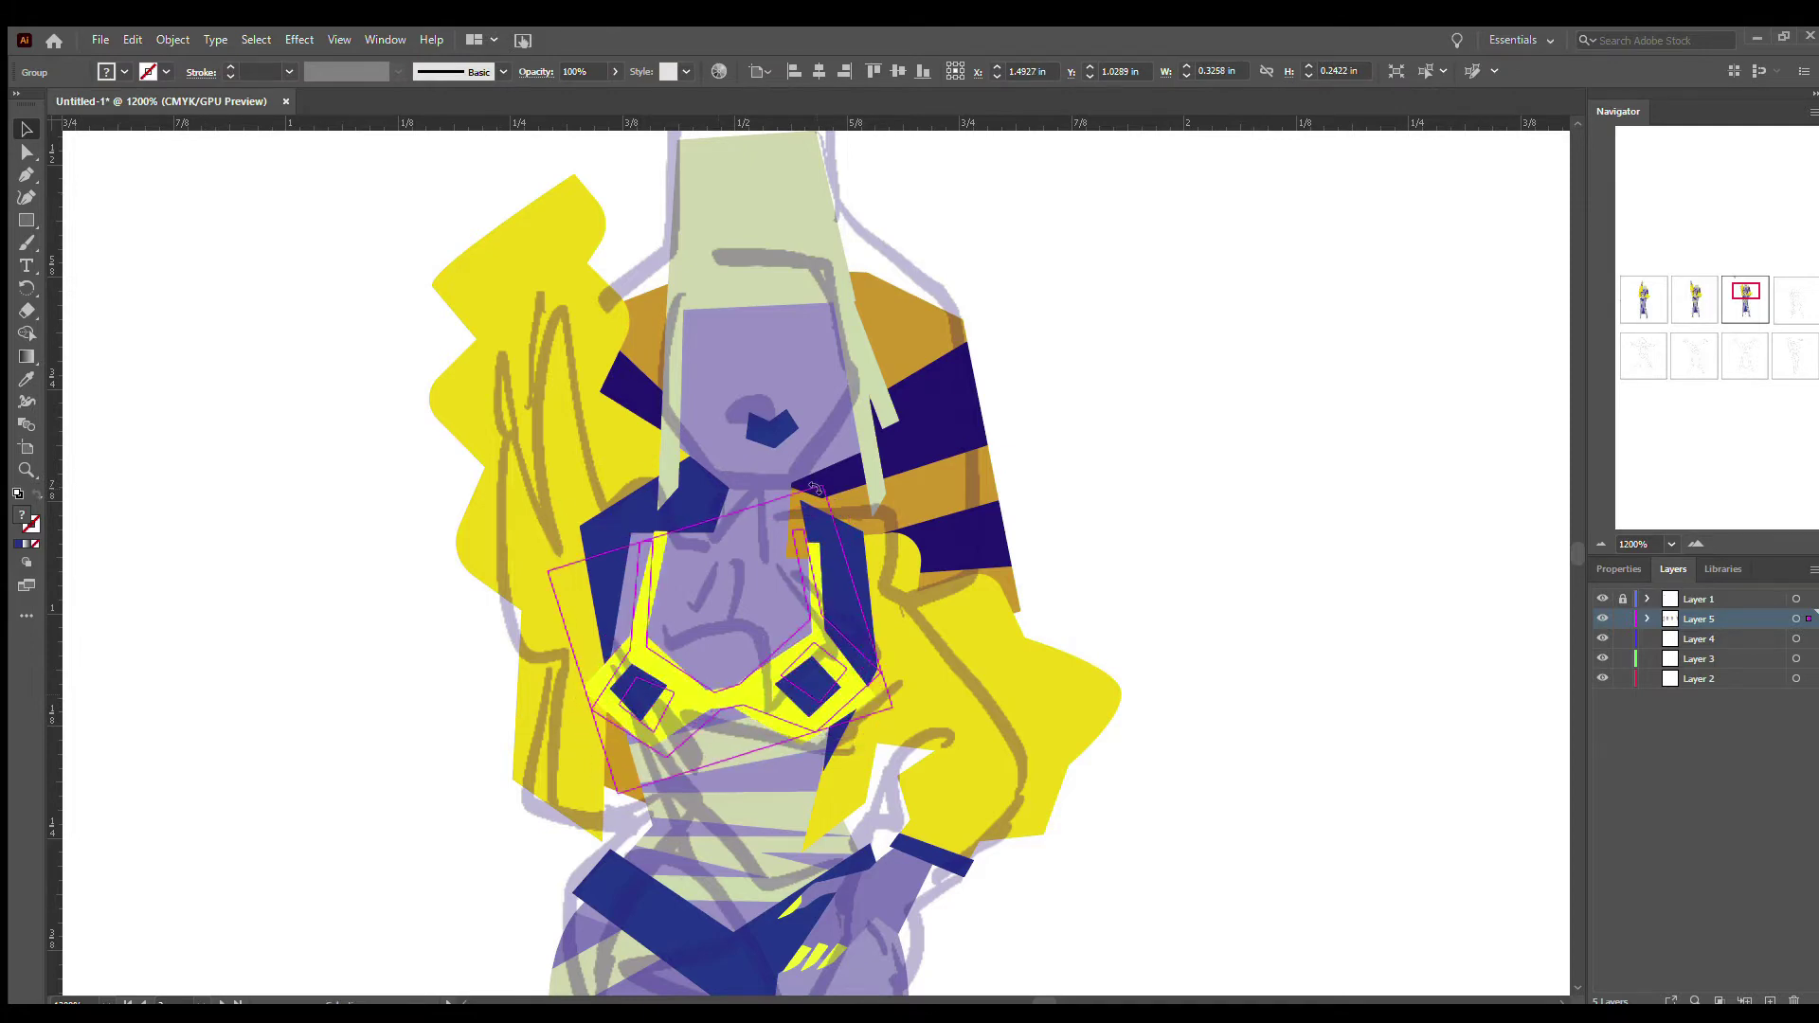
key(a)
click(1045, 533)
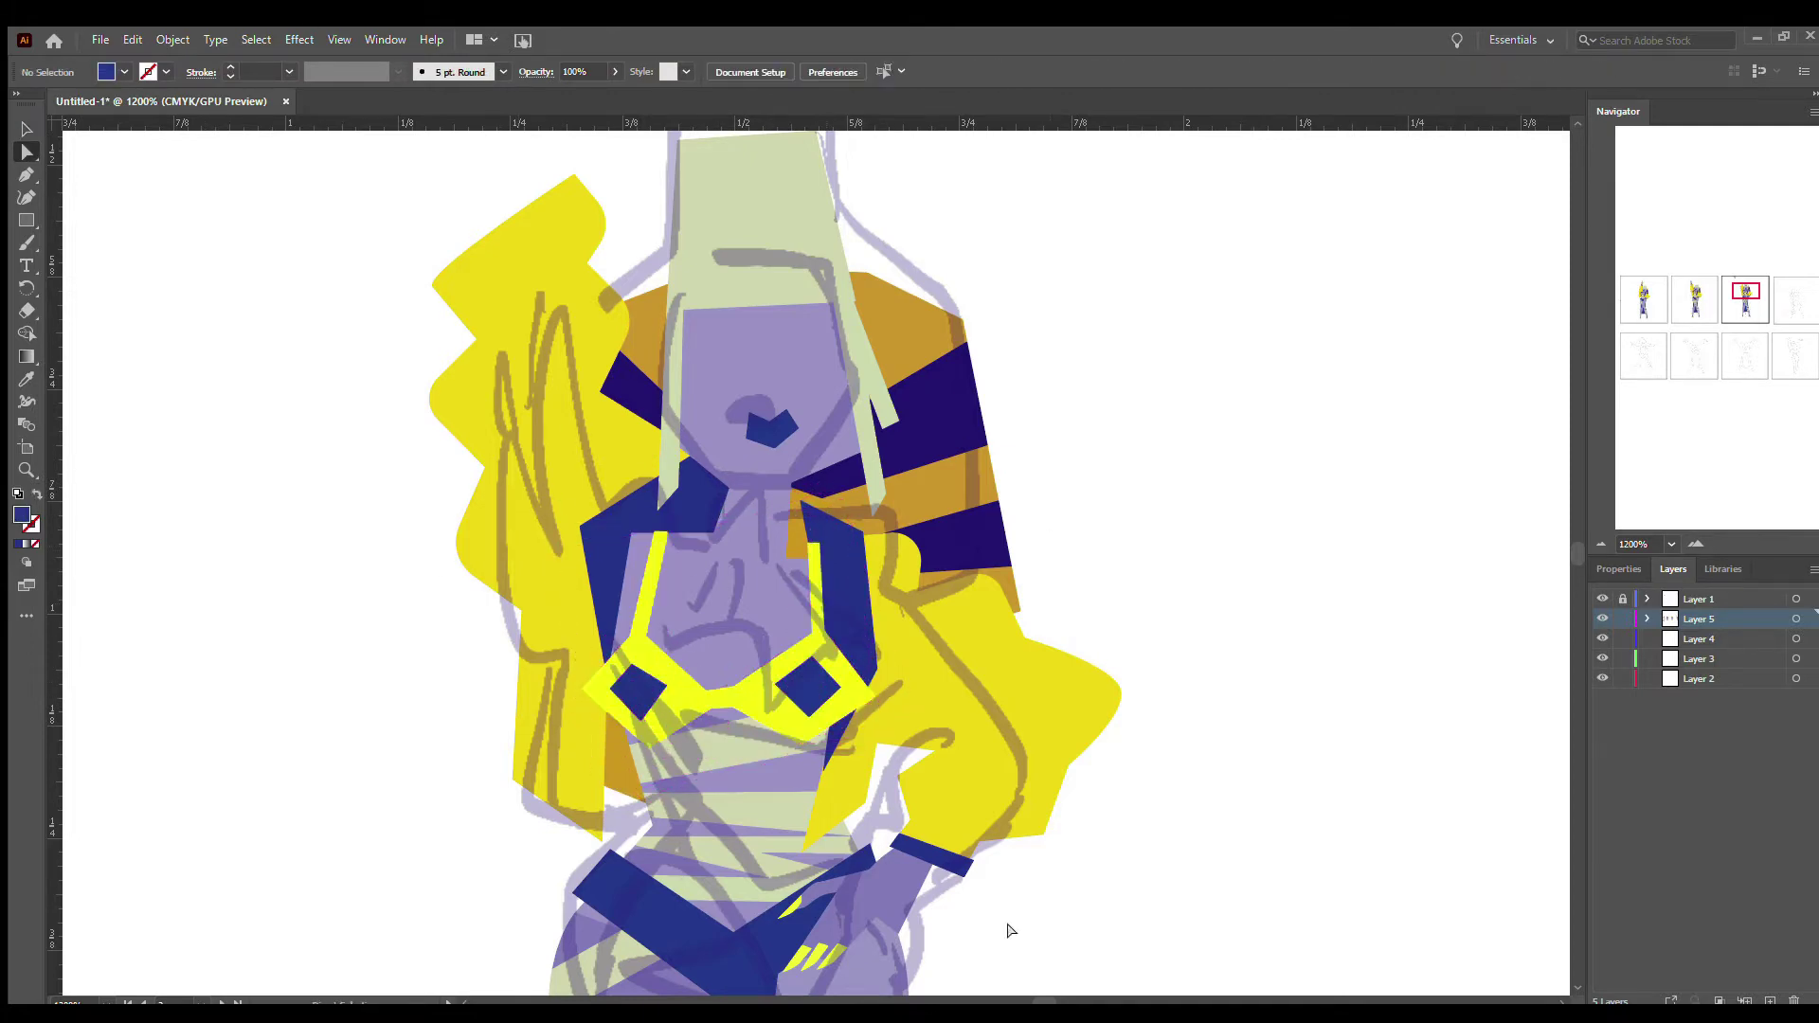
- Move the bikini top onto the blank area beside the third character and place a duplicate beneath it
scroll(1006, 925, left, 3)
scroll(1007, 926, right, 6)
click(582, 555)
scroll(834, 758, left, 4)
scroll(853, 777, right, 6)
scroll(881, 805, down, 3)
click(386, 590)
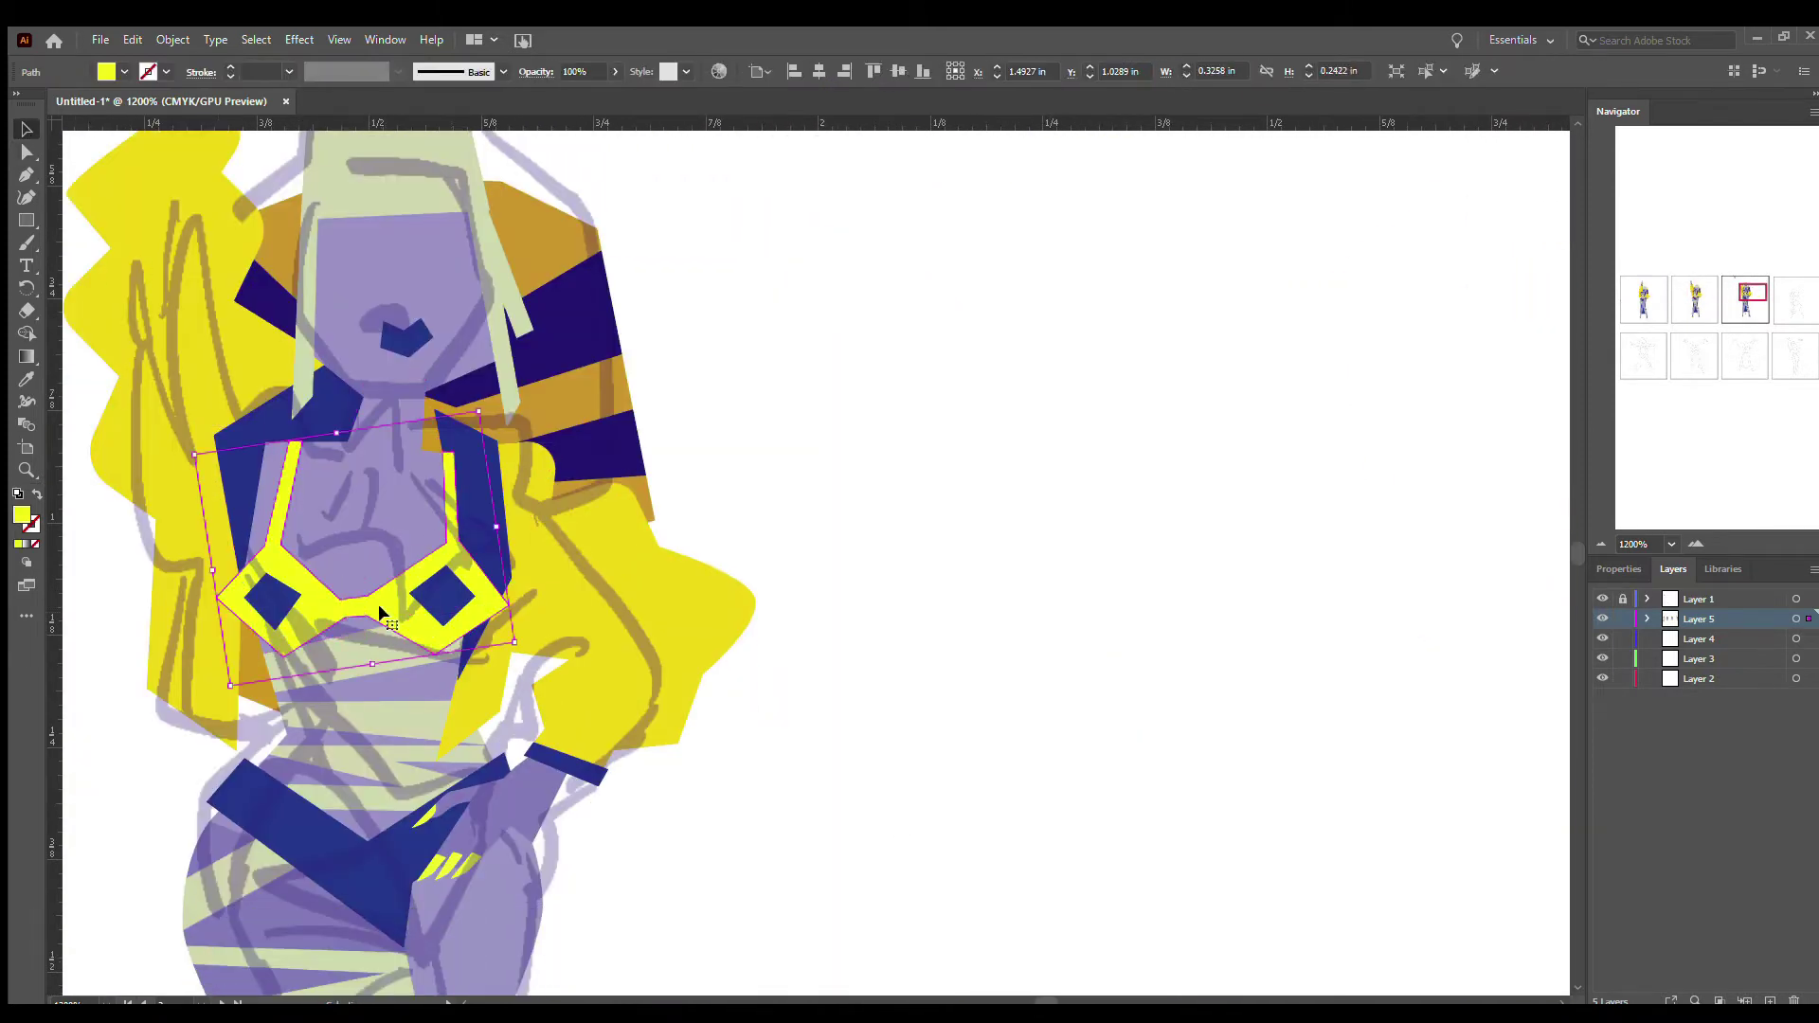
drag(386, 589, 921, 819)
click(23, 163)
click(858, 748)
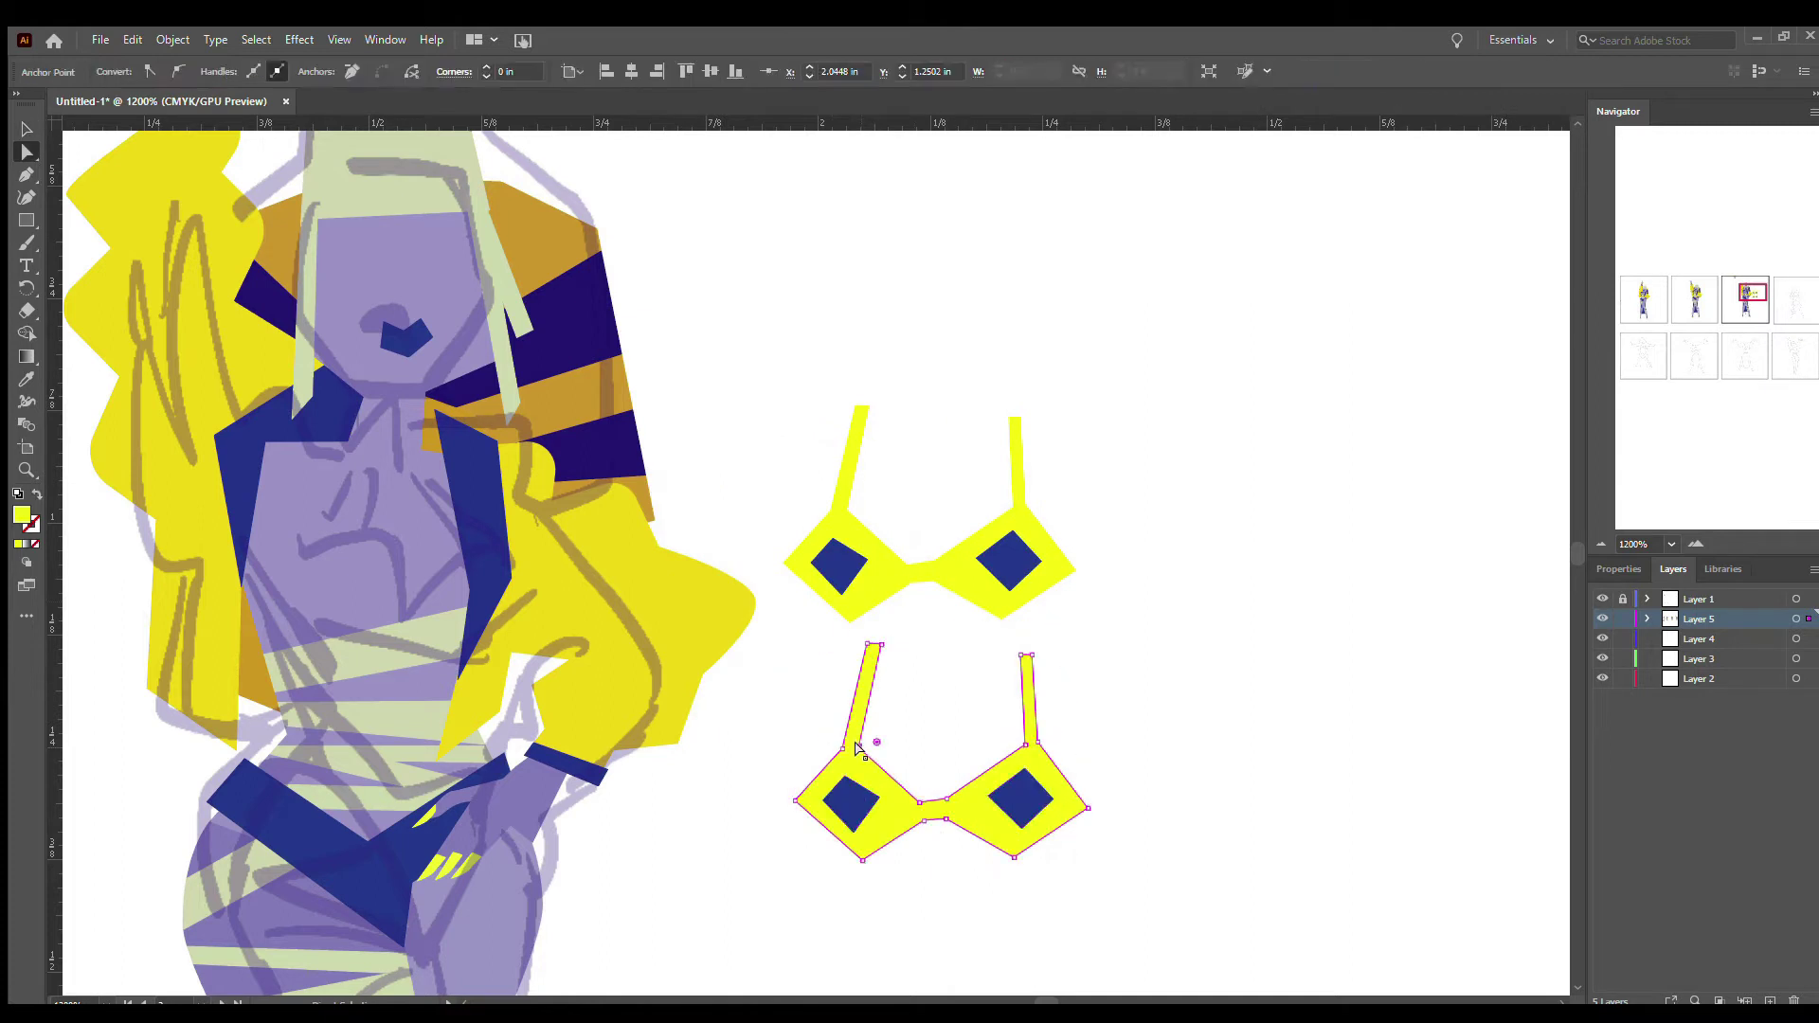
- Draw a yellow strapless top with a pointed neckline over the chest, following the sketch
scroll(857, 748, up, 1)
key(p)
click(461, 681)
click(308, 640)
click(259, 661)
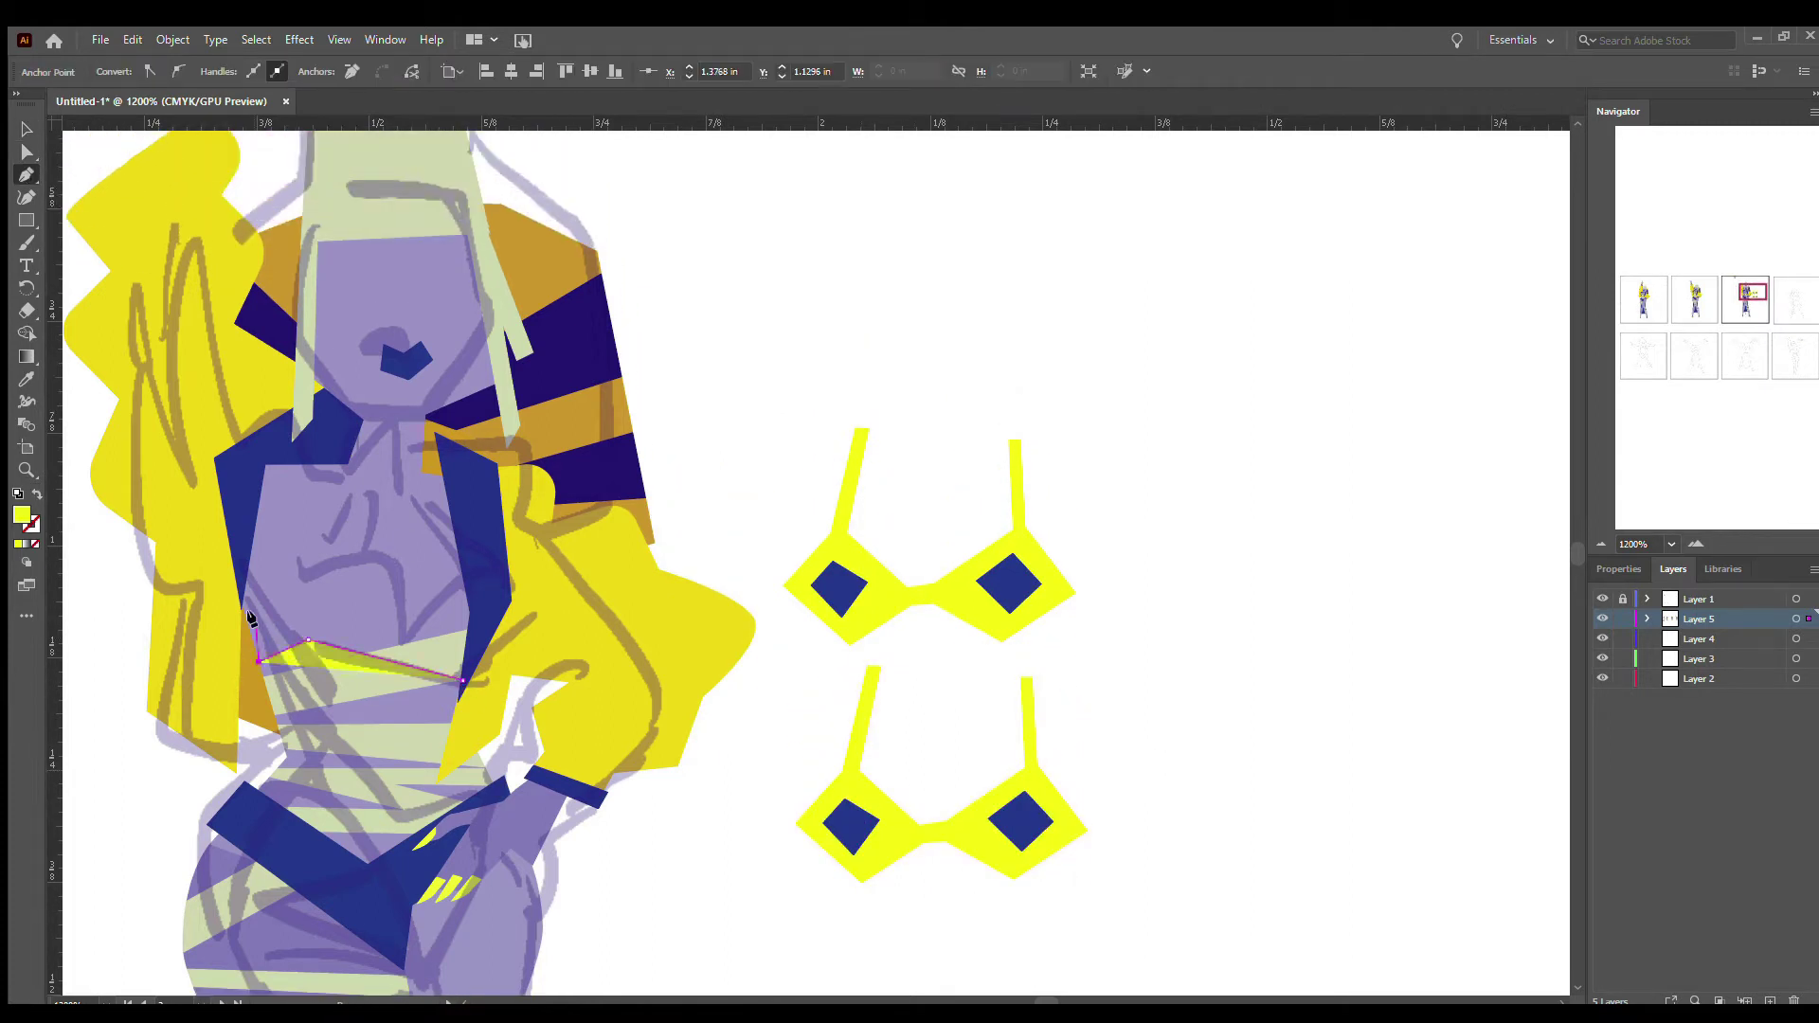
click(246, 617)
click(363, 537)
click(480, 614)
- Refit the hip-arm navy lapel and sleeve edge around the new top, and widen the lapel's neck end into a collar
click(480, 748)
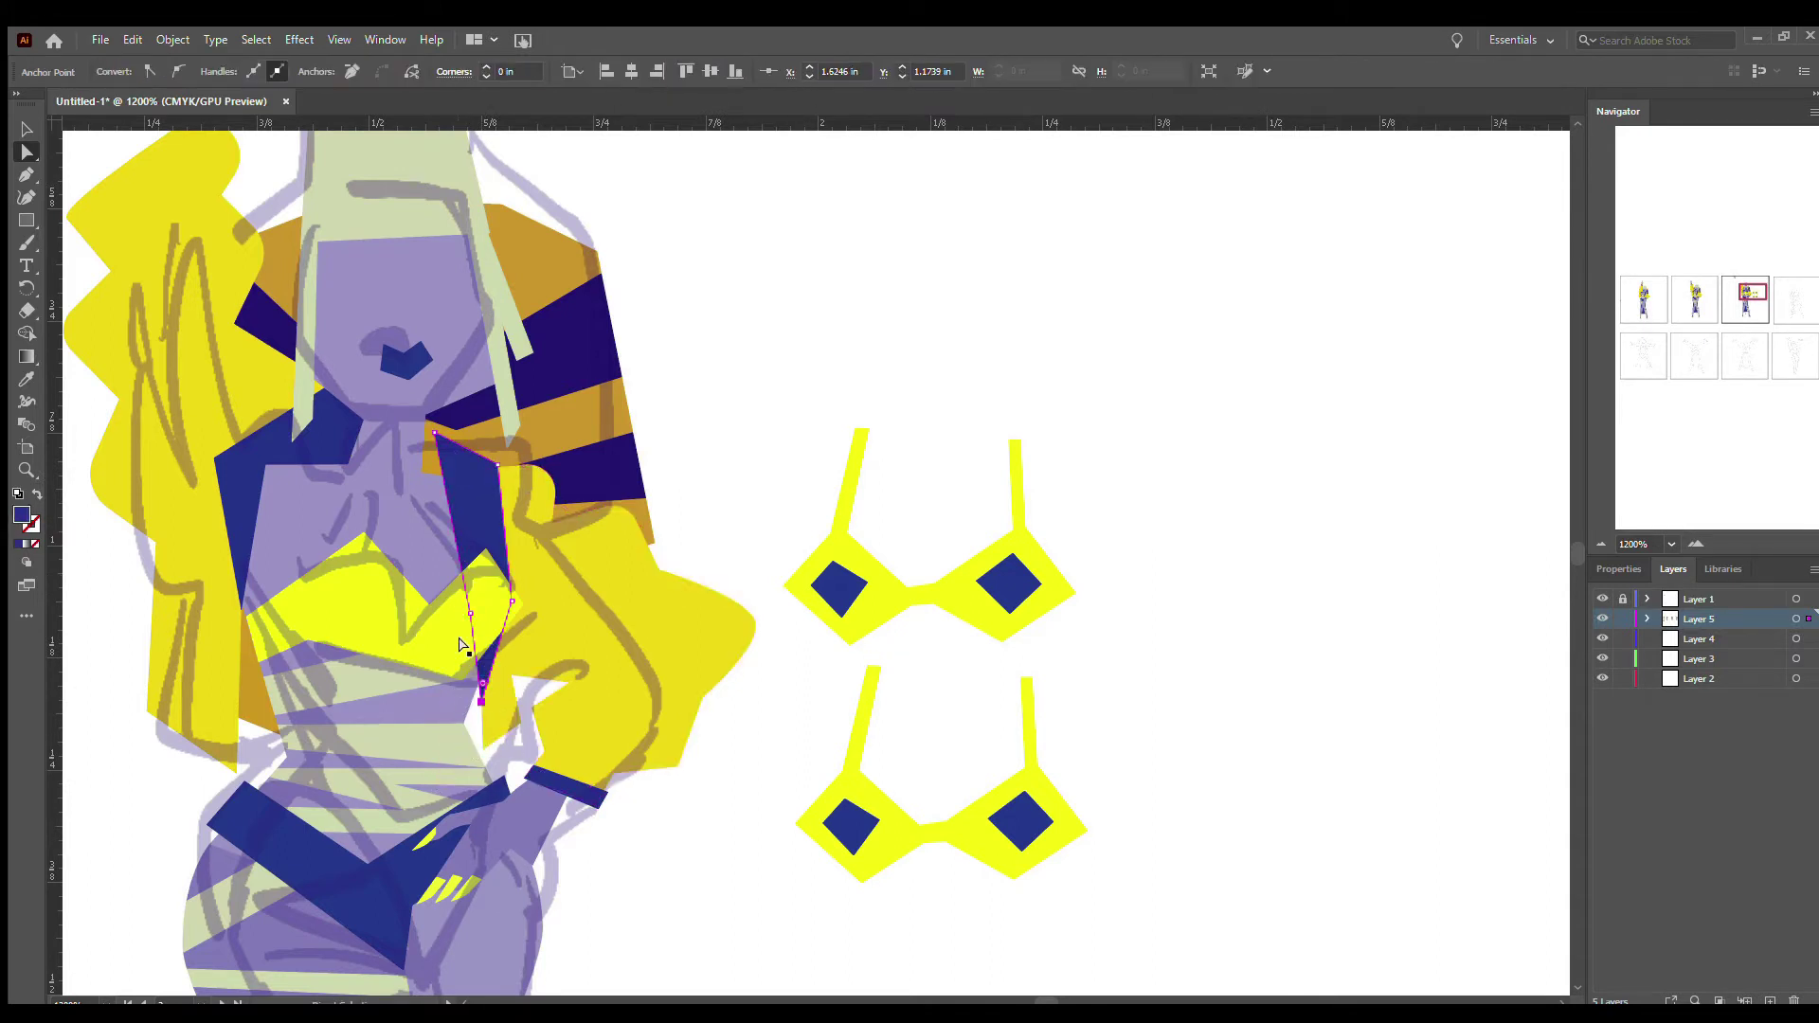
click(505, 587)
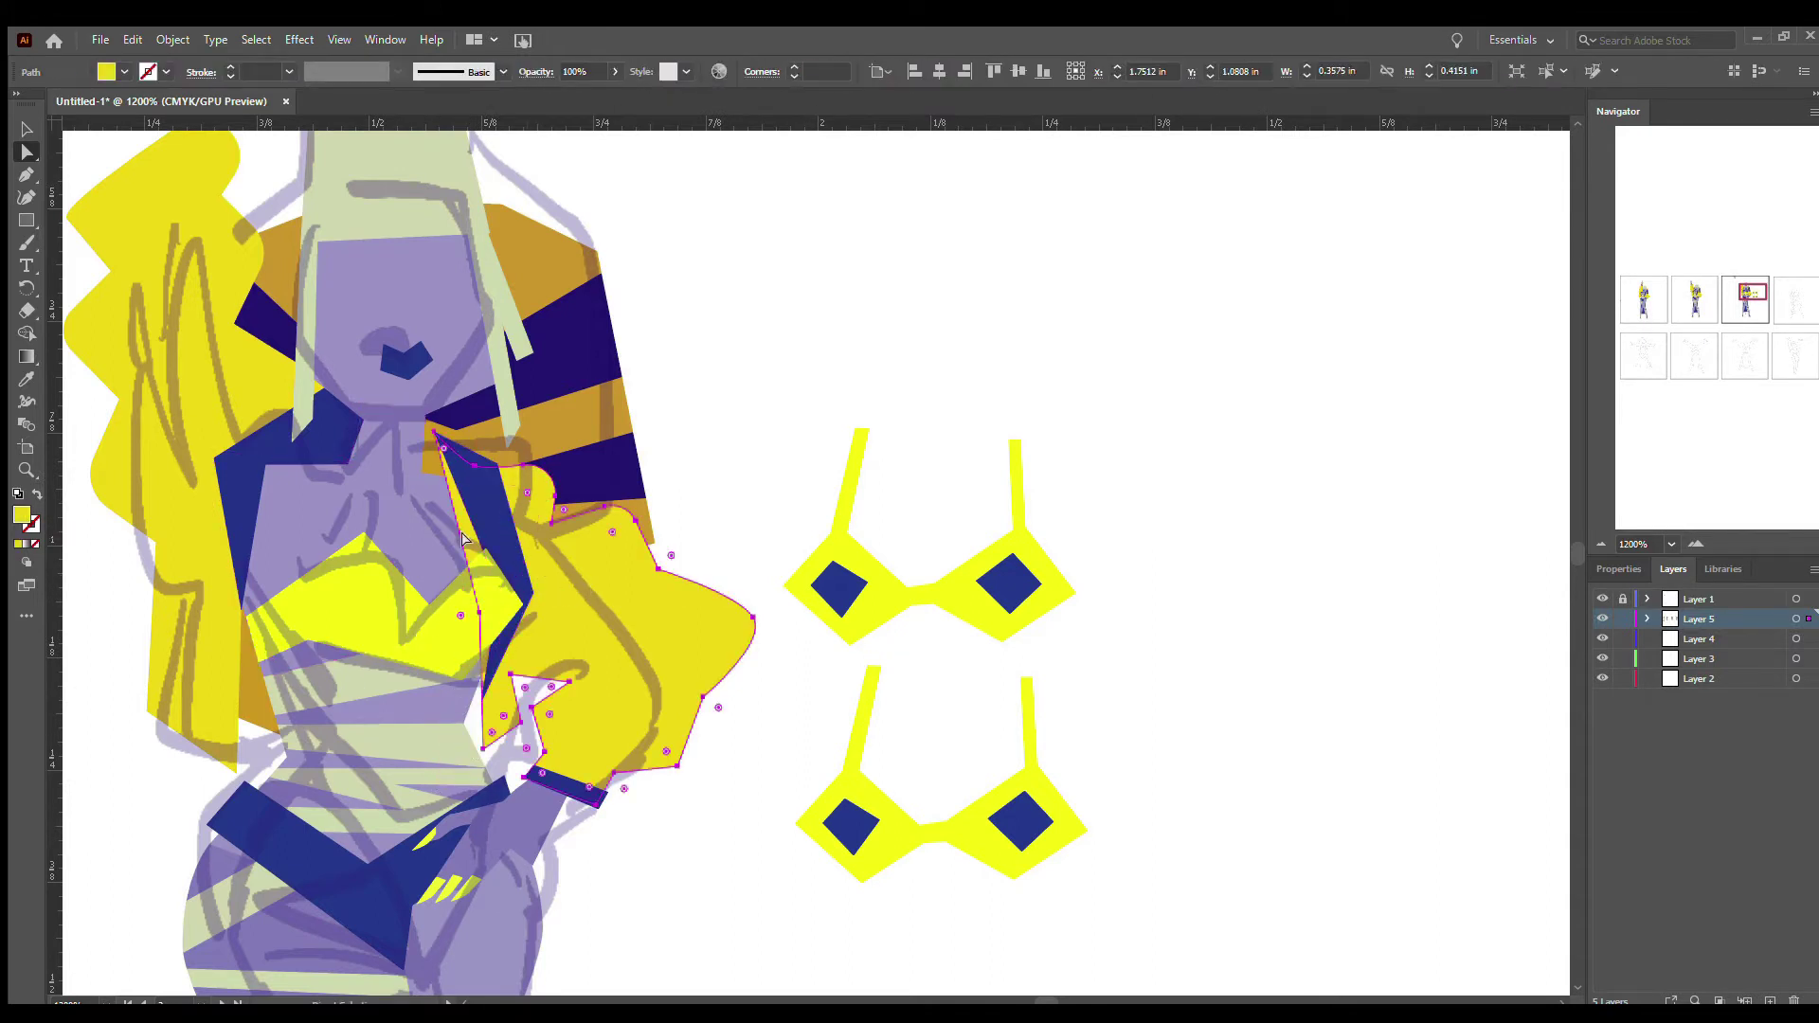
click(498, 587)
click(485, 706)
scroll(1049, 976, left, 3)
click(684, 569)
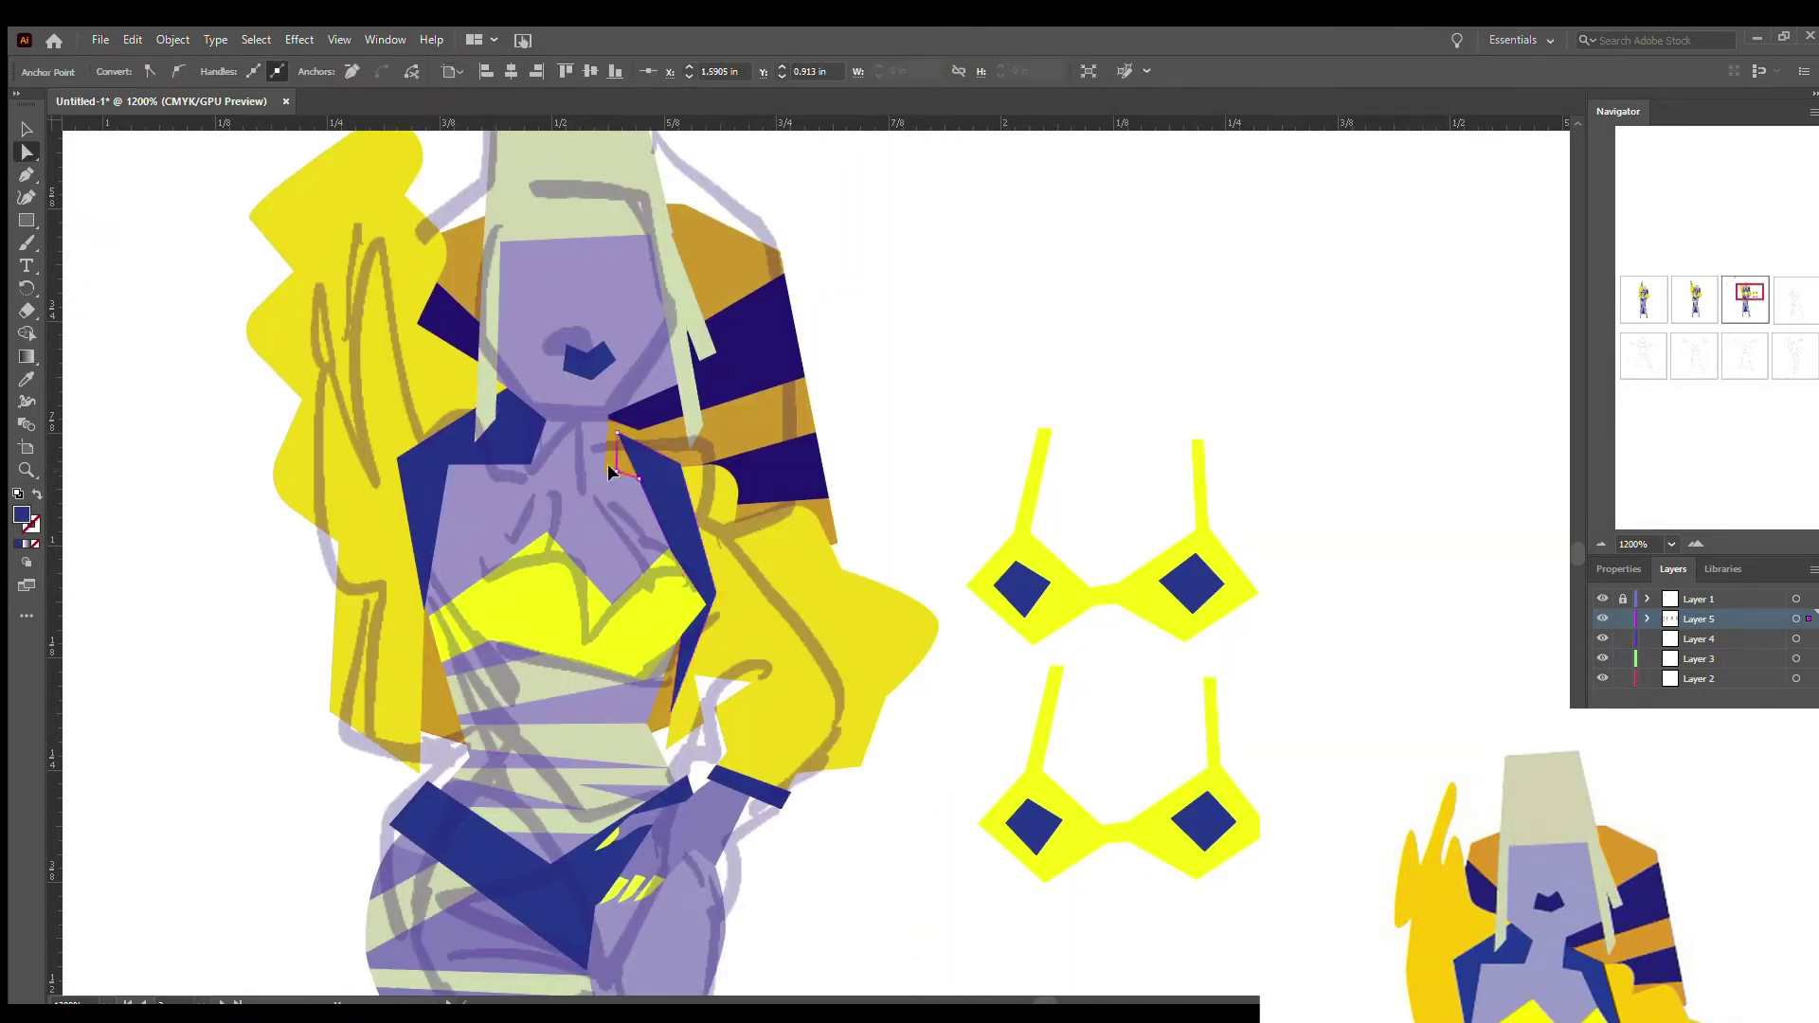
click(945, 508)
- Adjust the gold lining and yellow sleeve corner points to tuck them behind the hip-arm collar
click(611, 423)
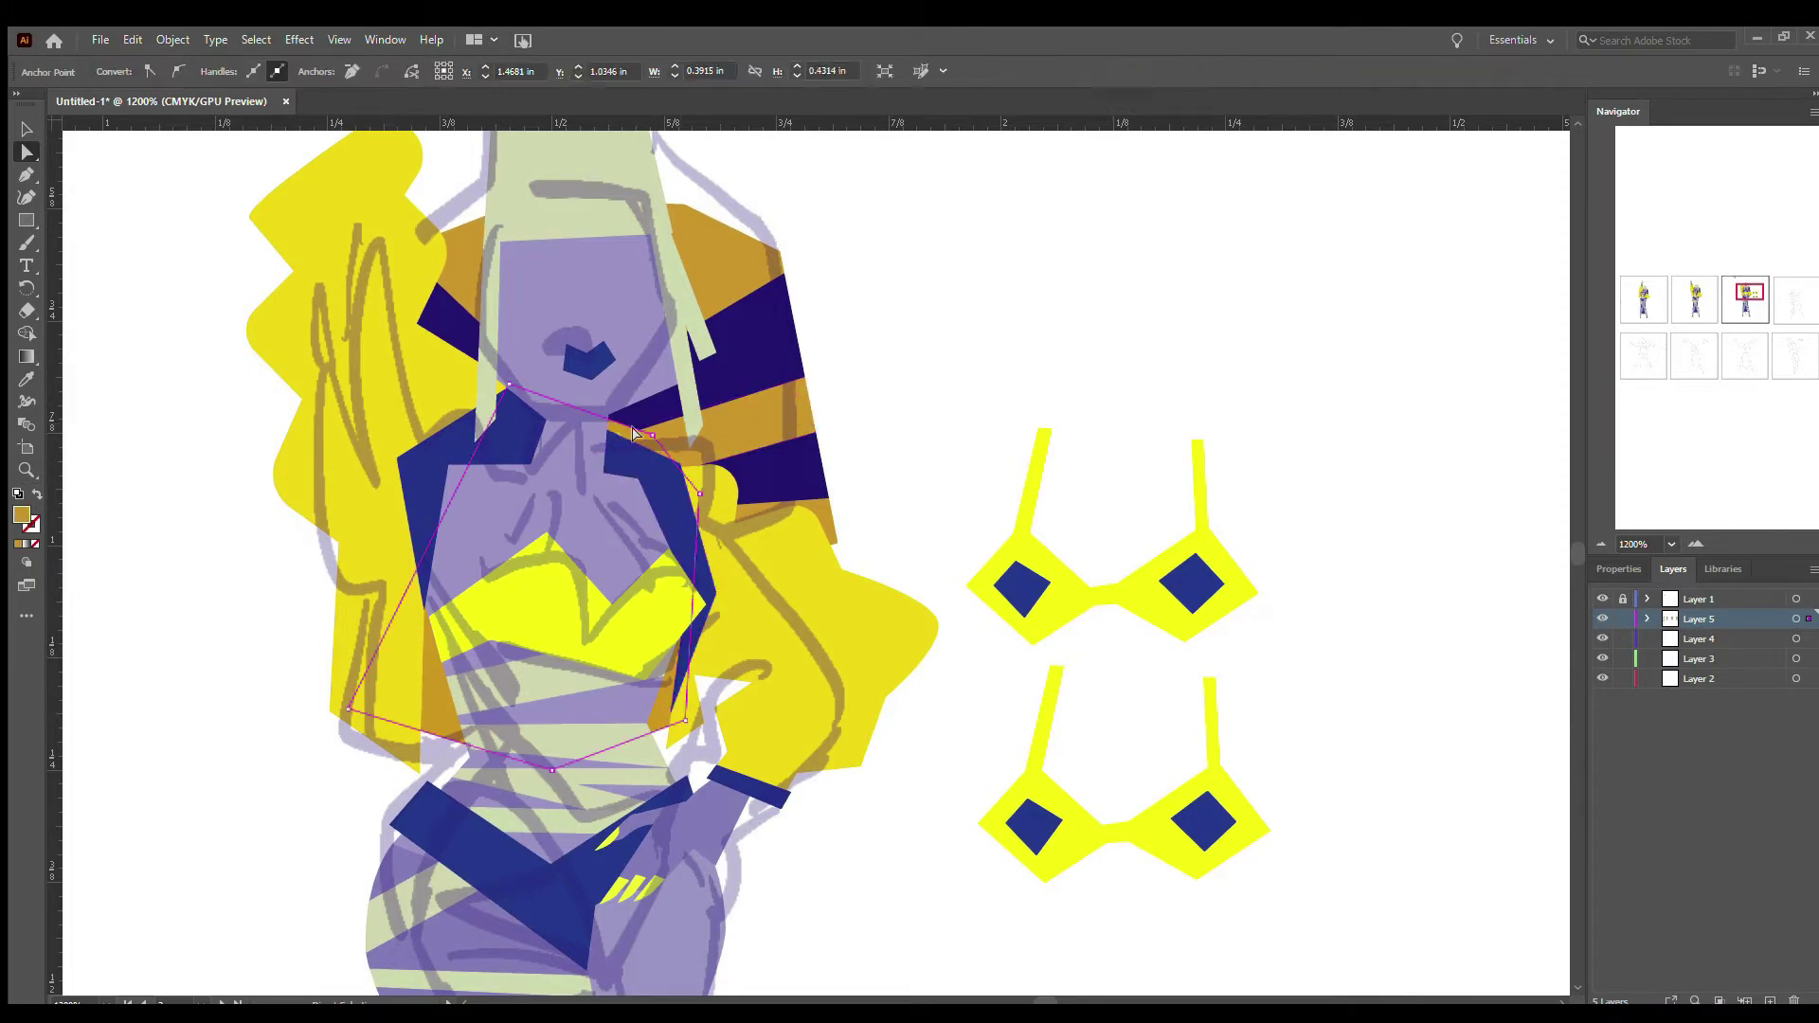
click(616, 445)
scroll(611, 450, up, 4)
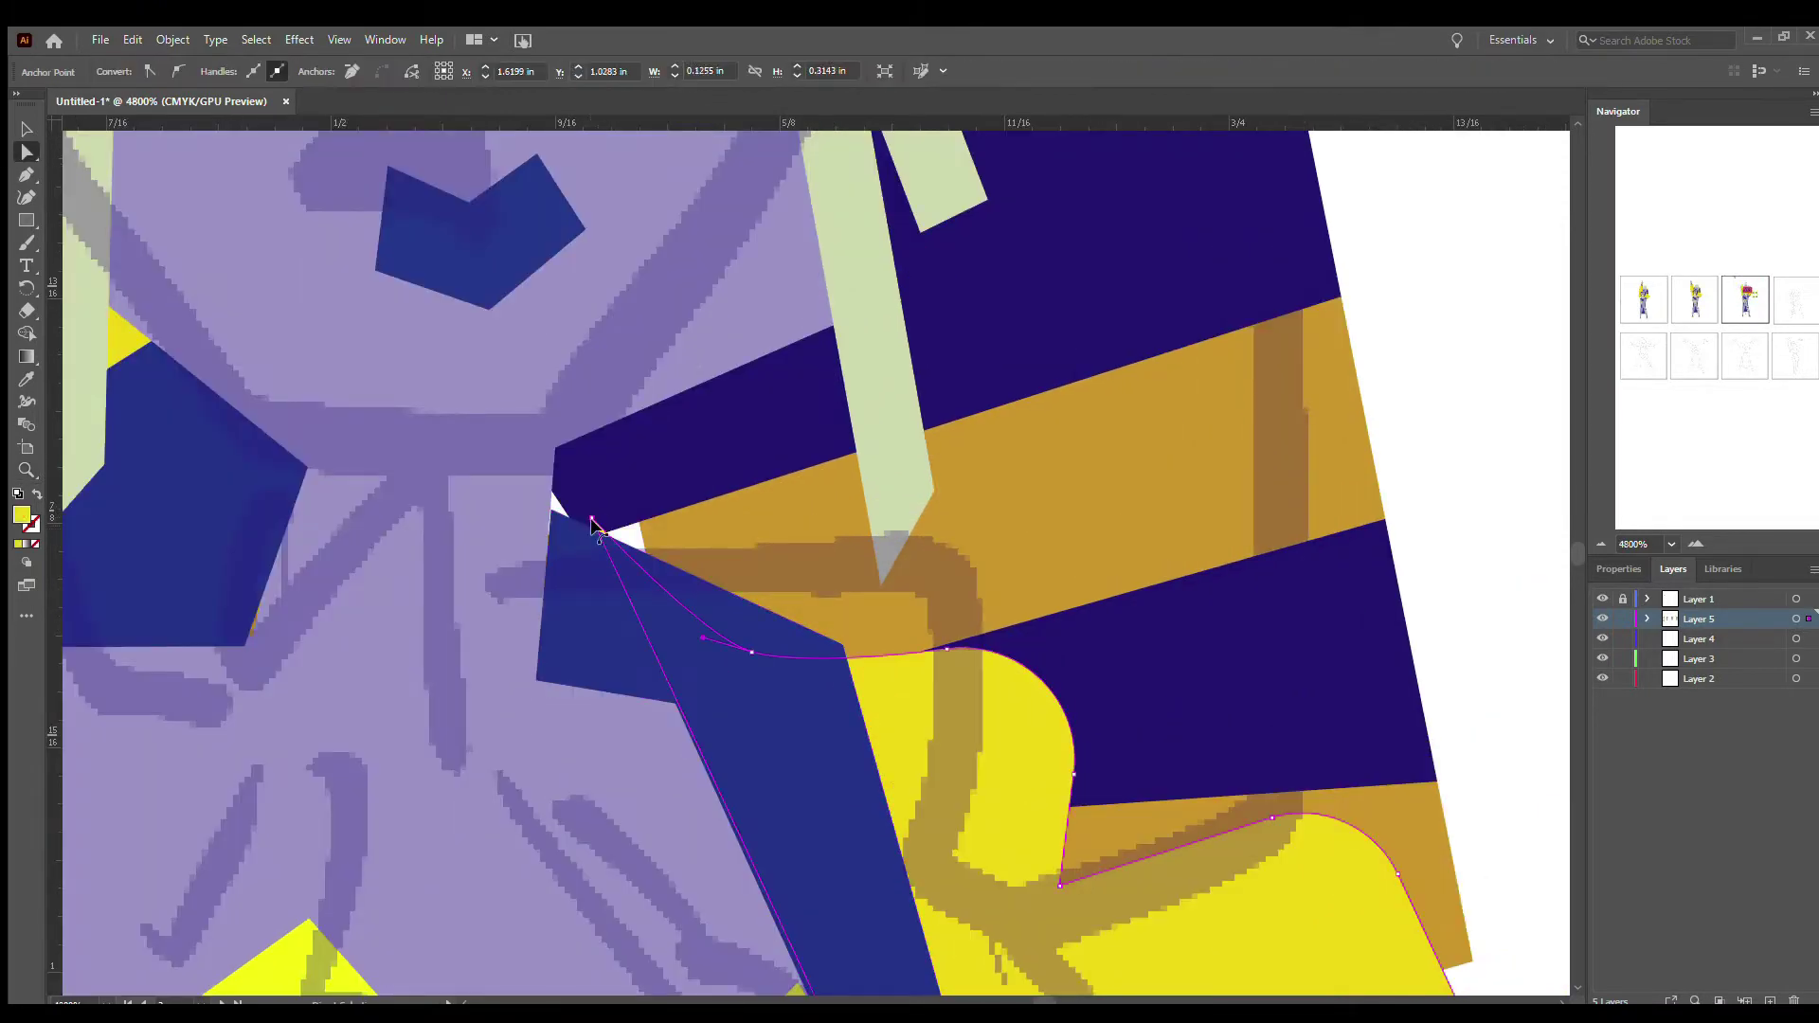
click(552, 500)
click(595, 538)
click(578, 538)
scroll(578, 540, down, 4)
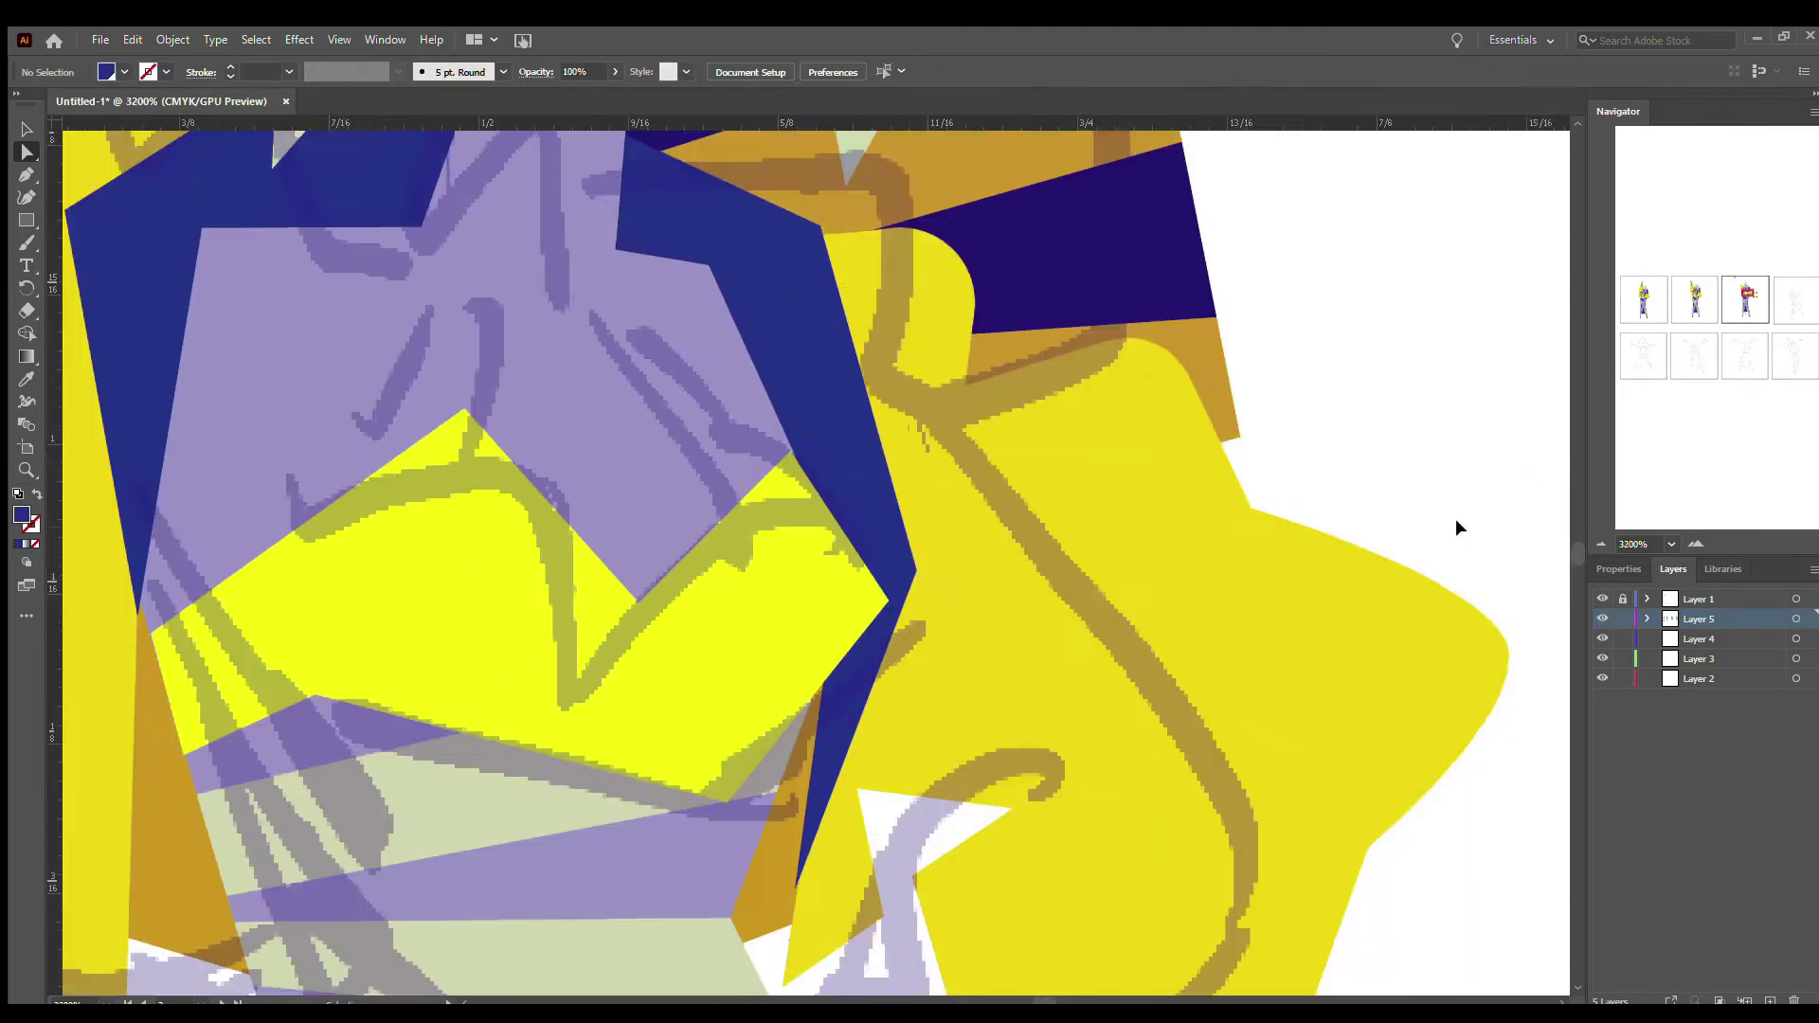
key(ctrl+shift+a)
- Reshape the raised sleeve's outer edge into a long smooth curve with a notch near the bottom, following the sketch
drag(1005, 999, 1032, 1000)
scroll(885, 738, down, 3)
scroll(871, 663, right, 5)
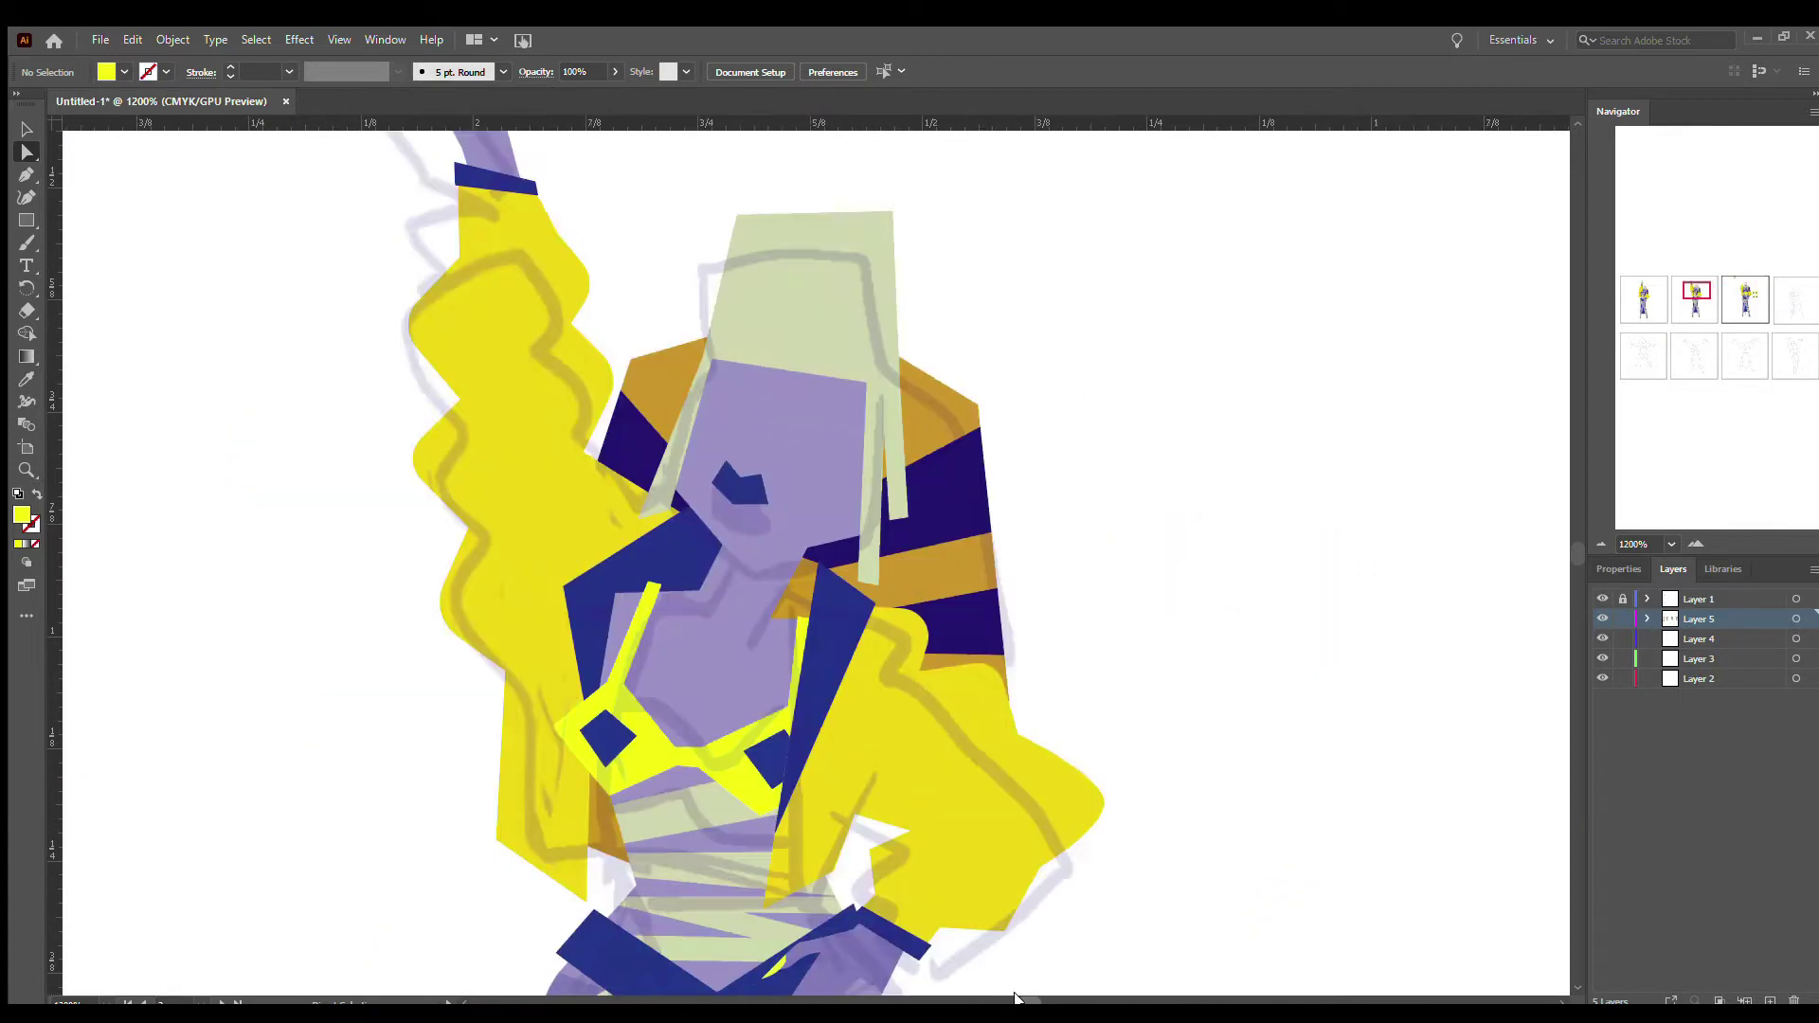
scroll(857, 597, up, 3)
scroll(474, 992, left, 5)
click(445, 530)
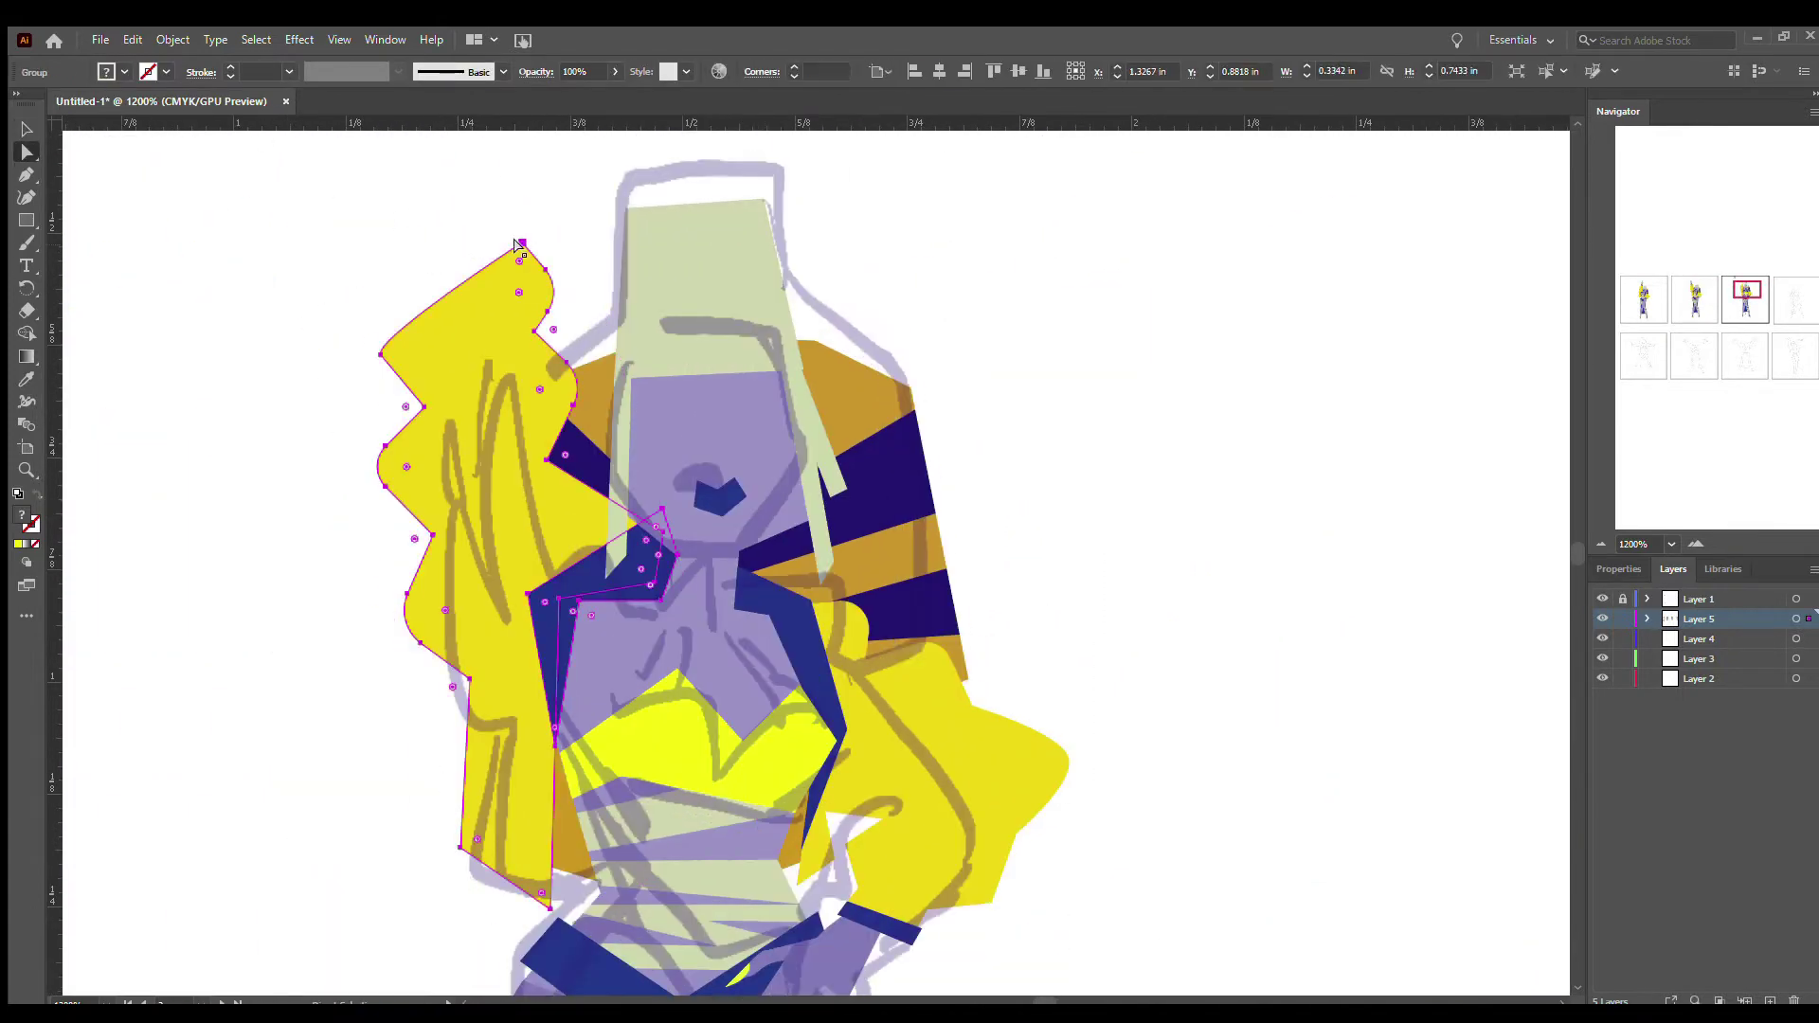
click(393, 395)
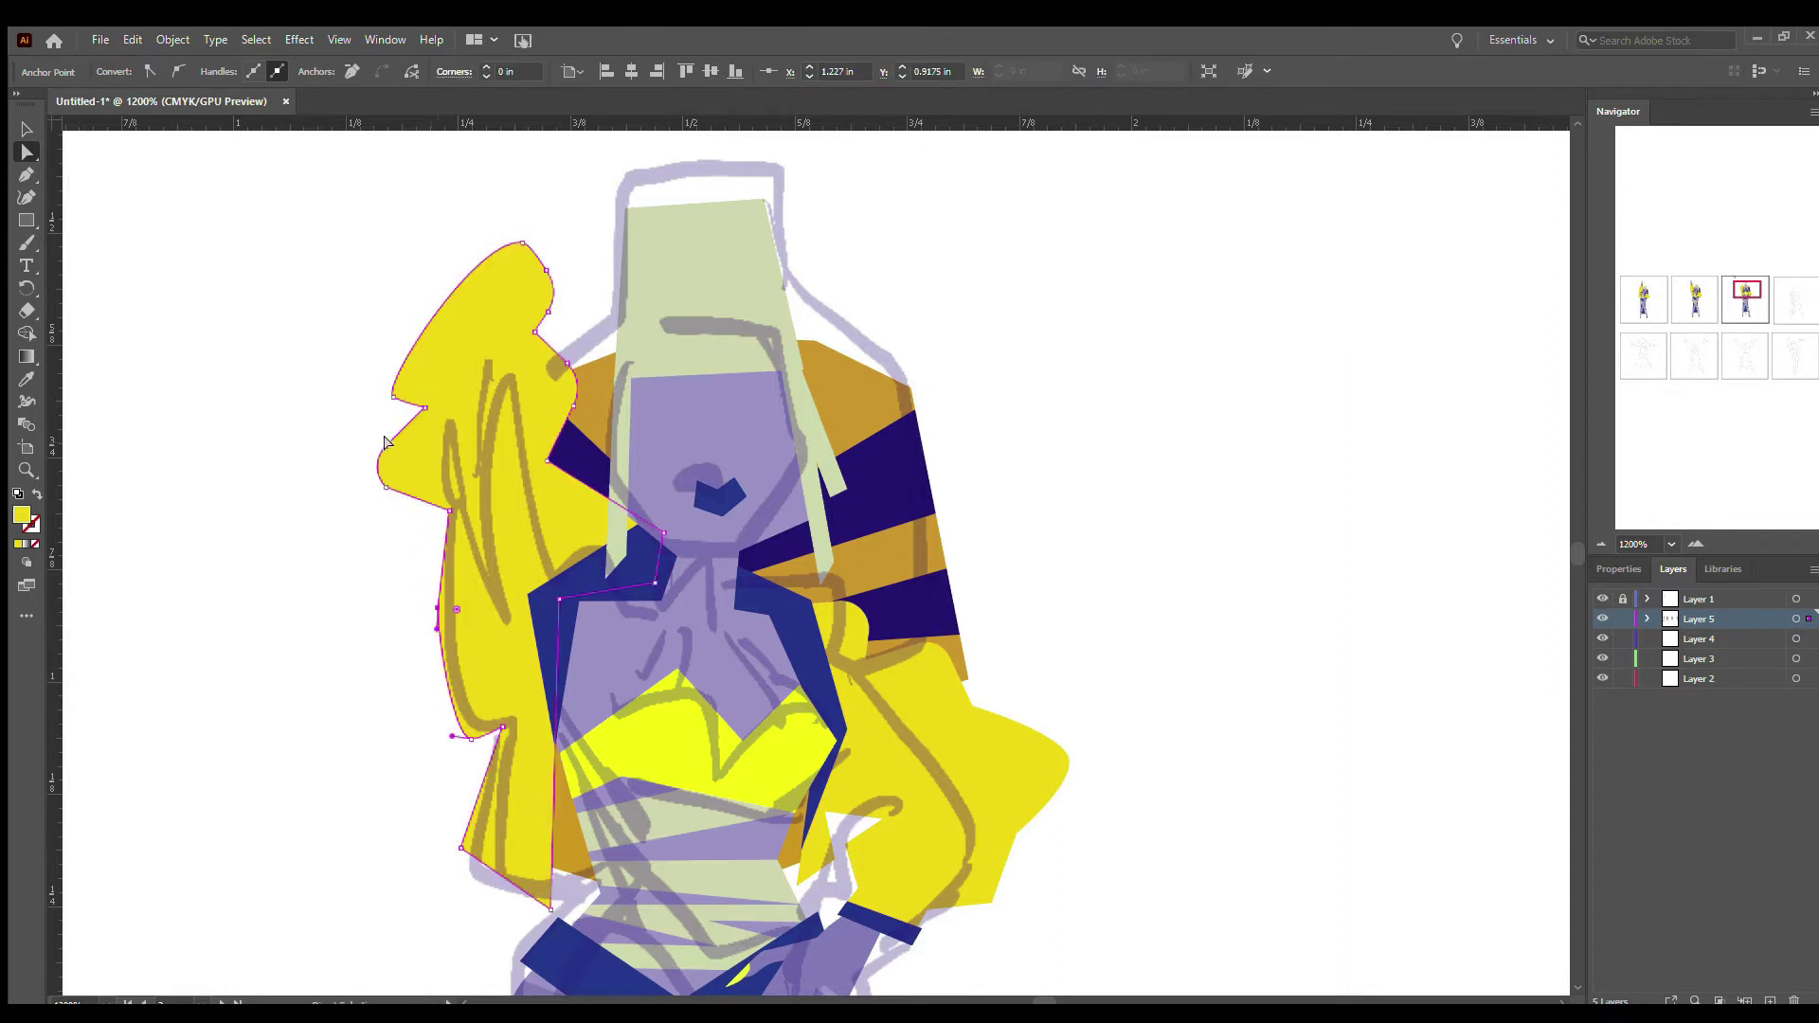
- Narrow the raised sleeve's rounded top and pull its outer bulge up into a second tip
drag(522, 244, 542, 270)
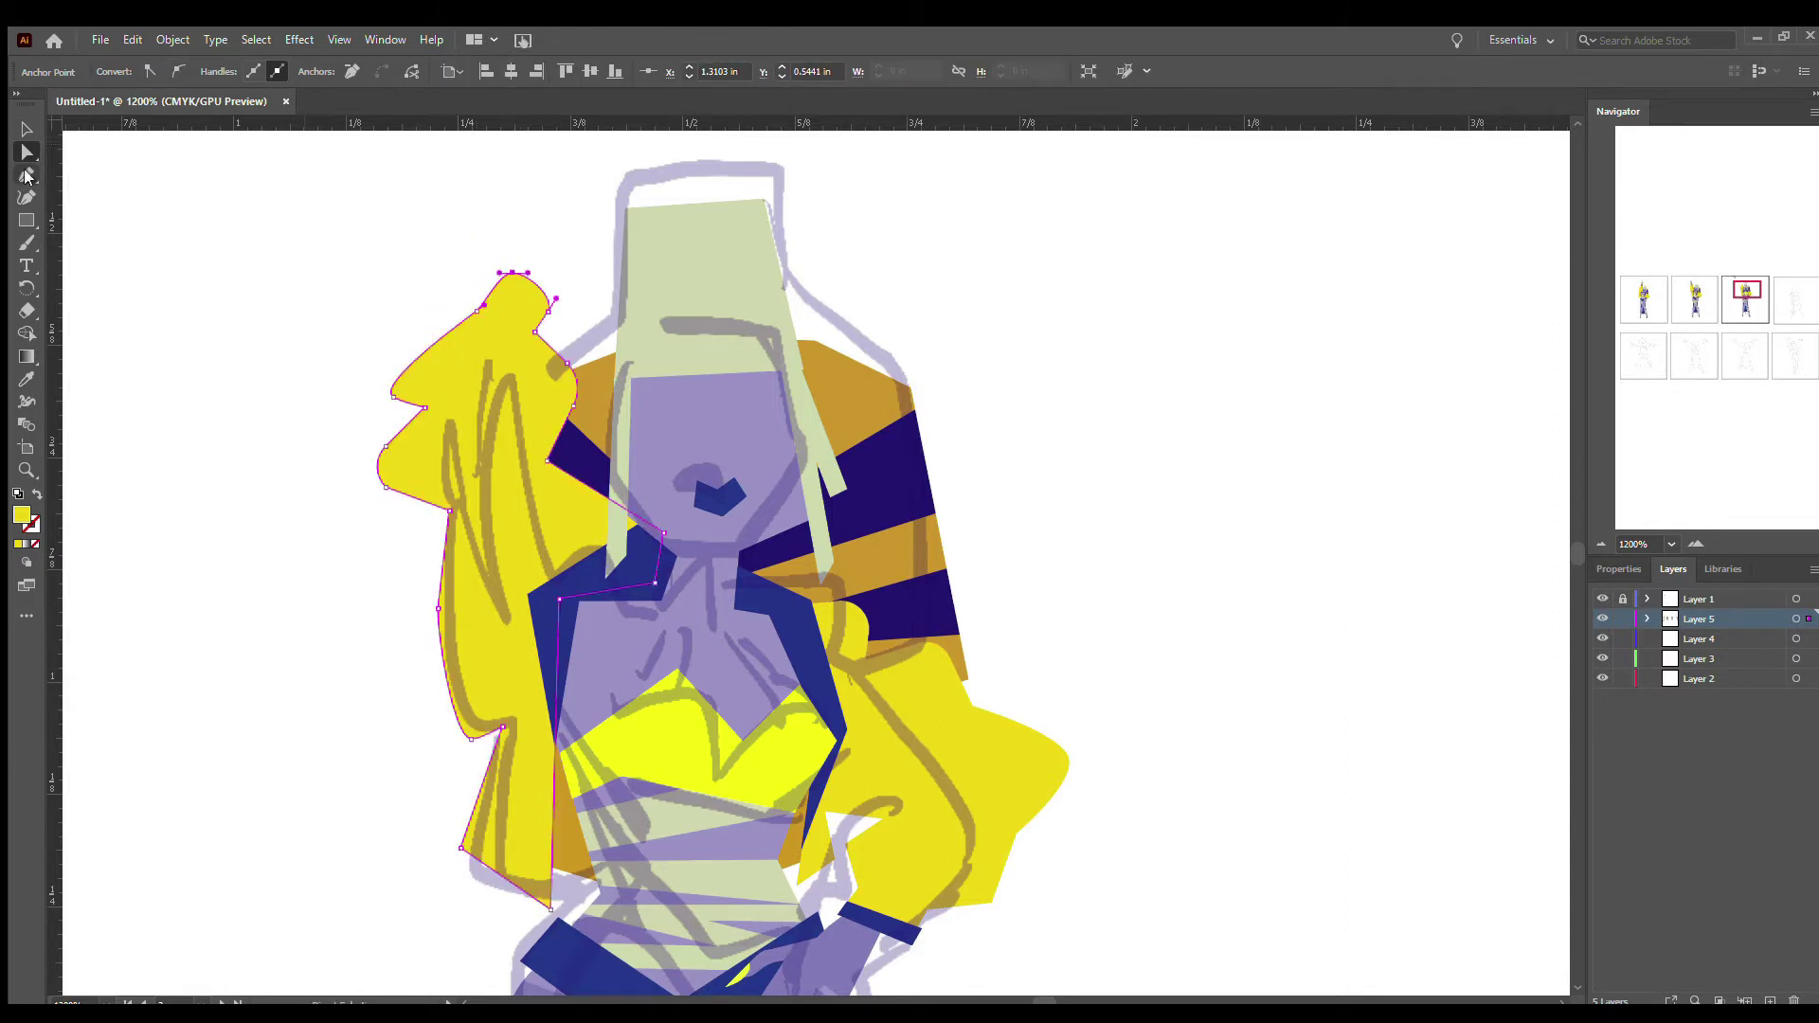
drag(393, 395, 431, 353)
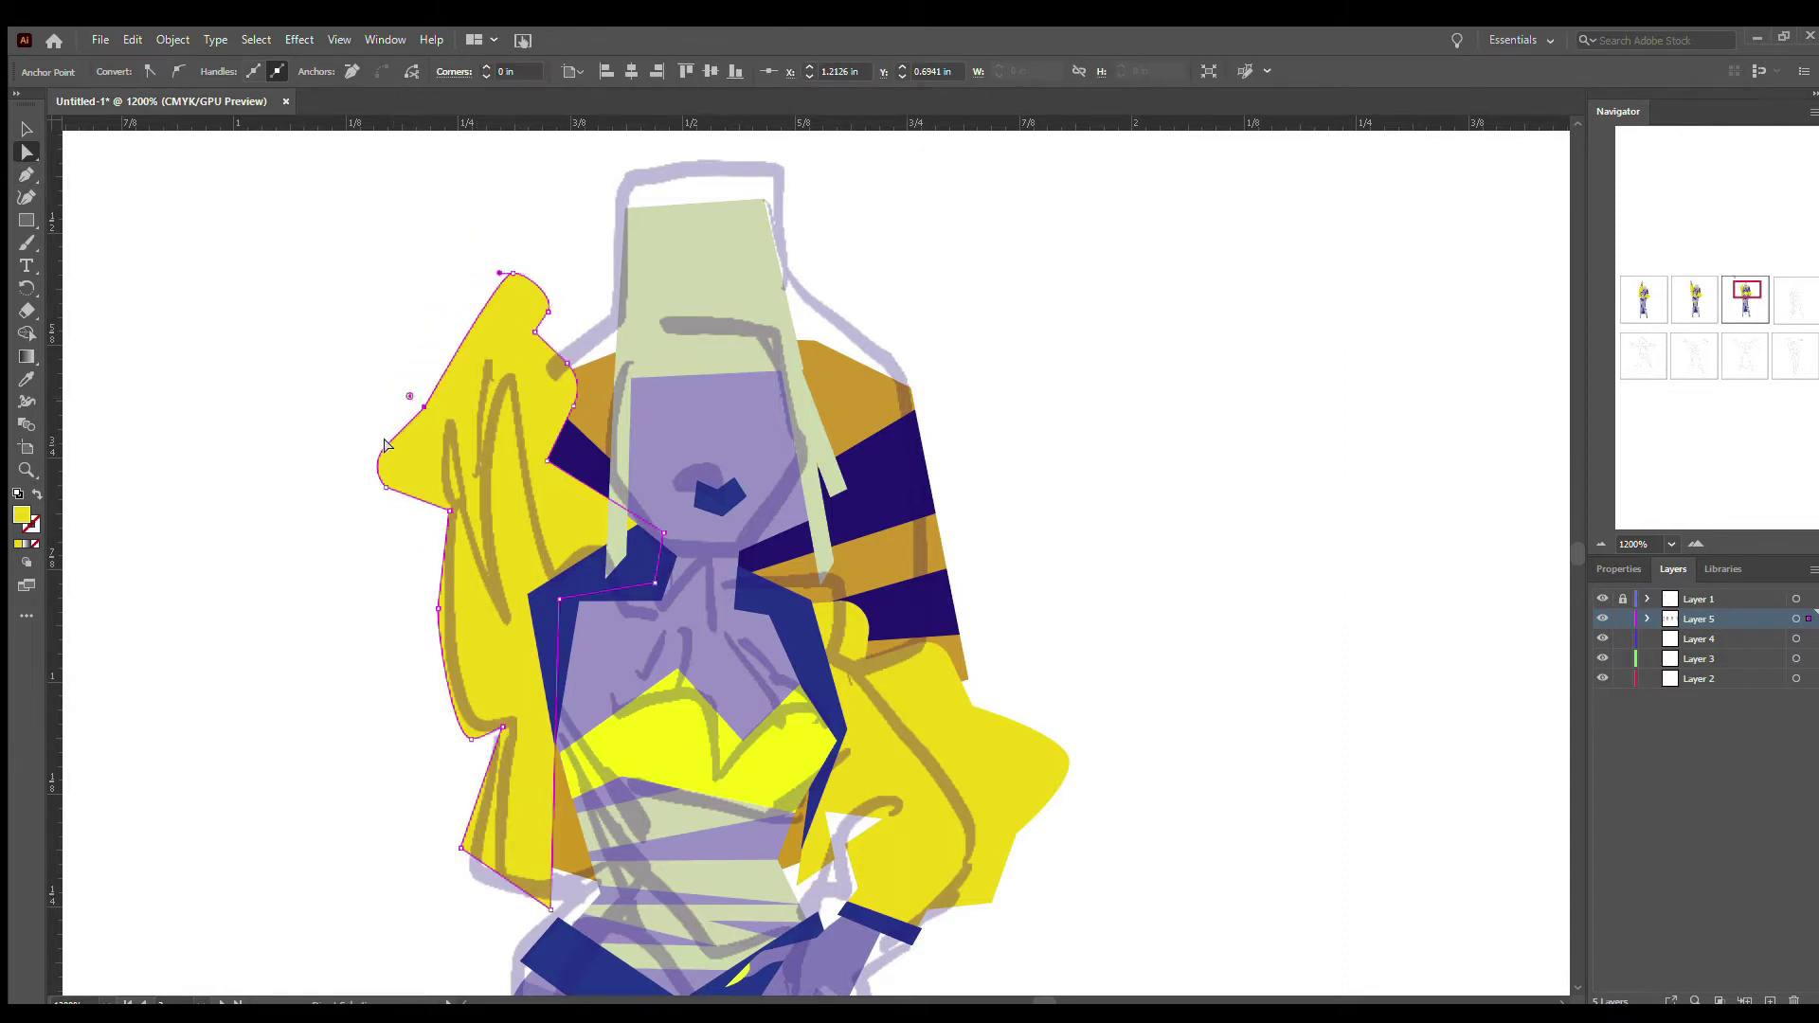
drag(385, 487, 396, 498)
click(415, 348)
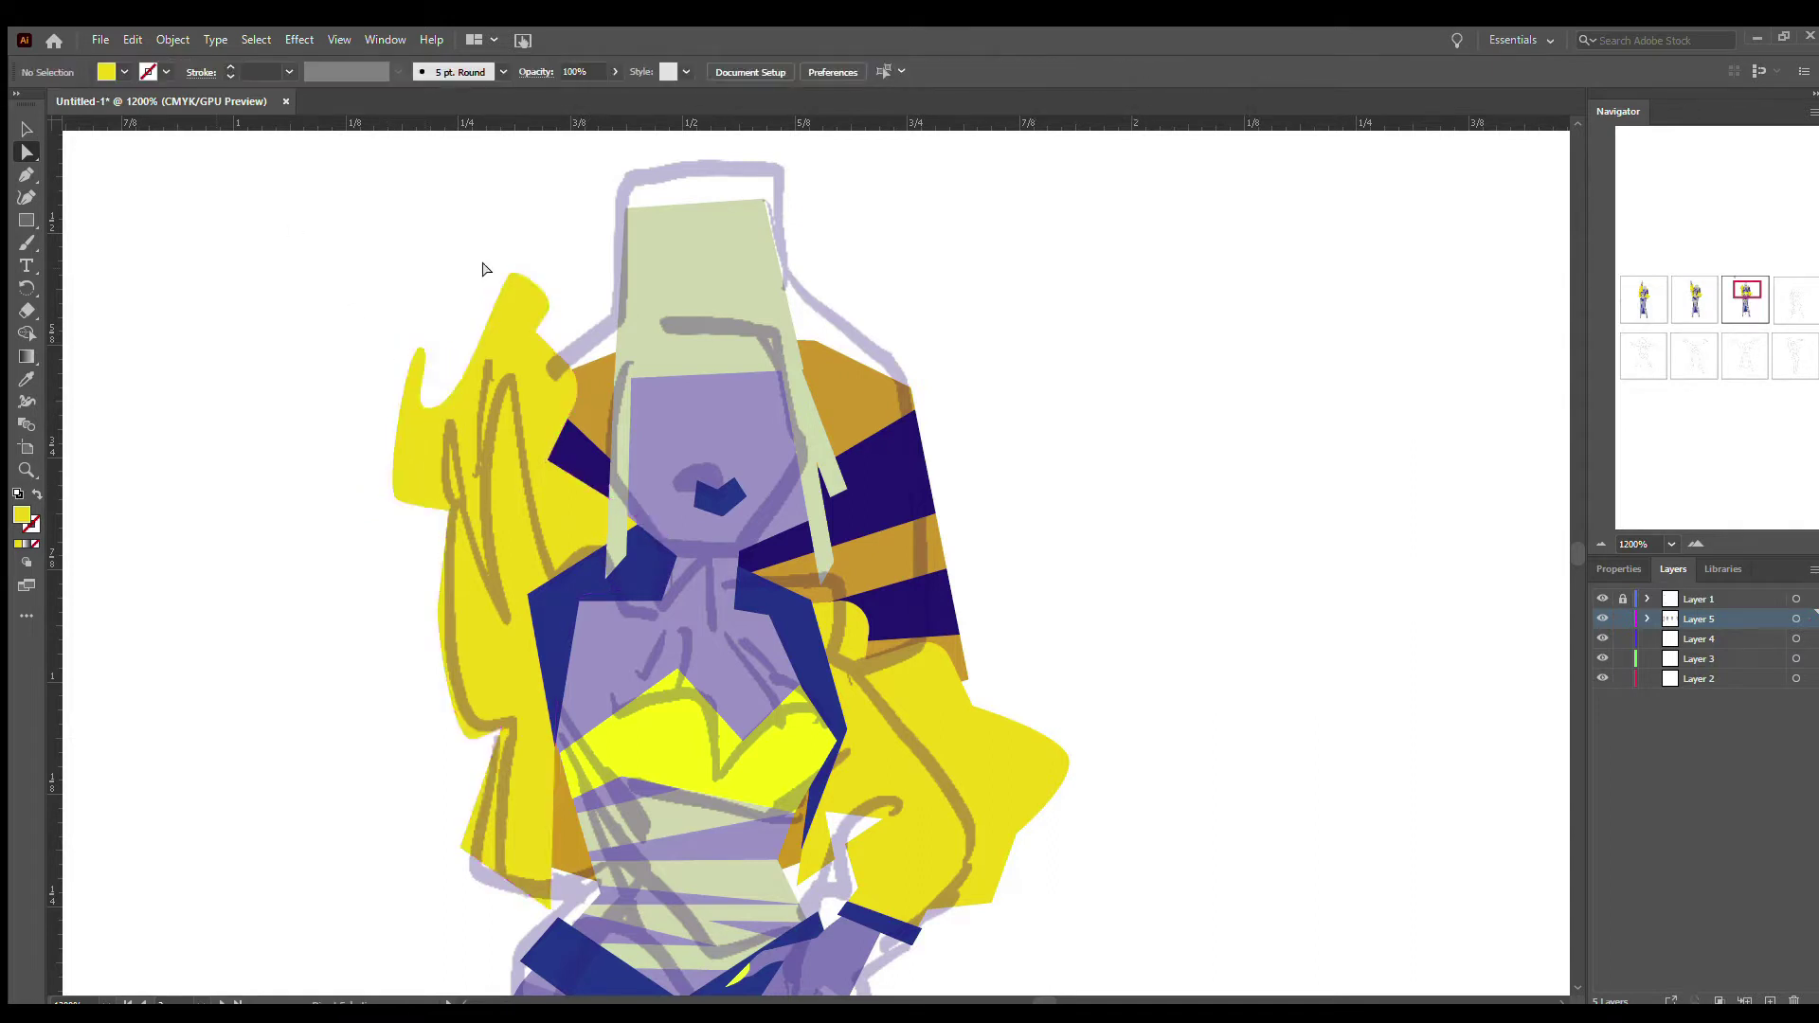
- Shape the raised sleeve's upper end into three tapered points and curve its inner edge in beside the headdress
drag(545, 305, 527, 275)
drag(399, 505, 420, 405)
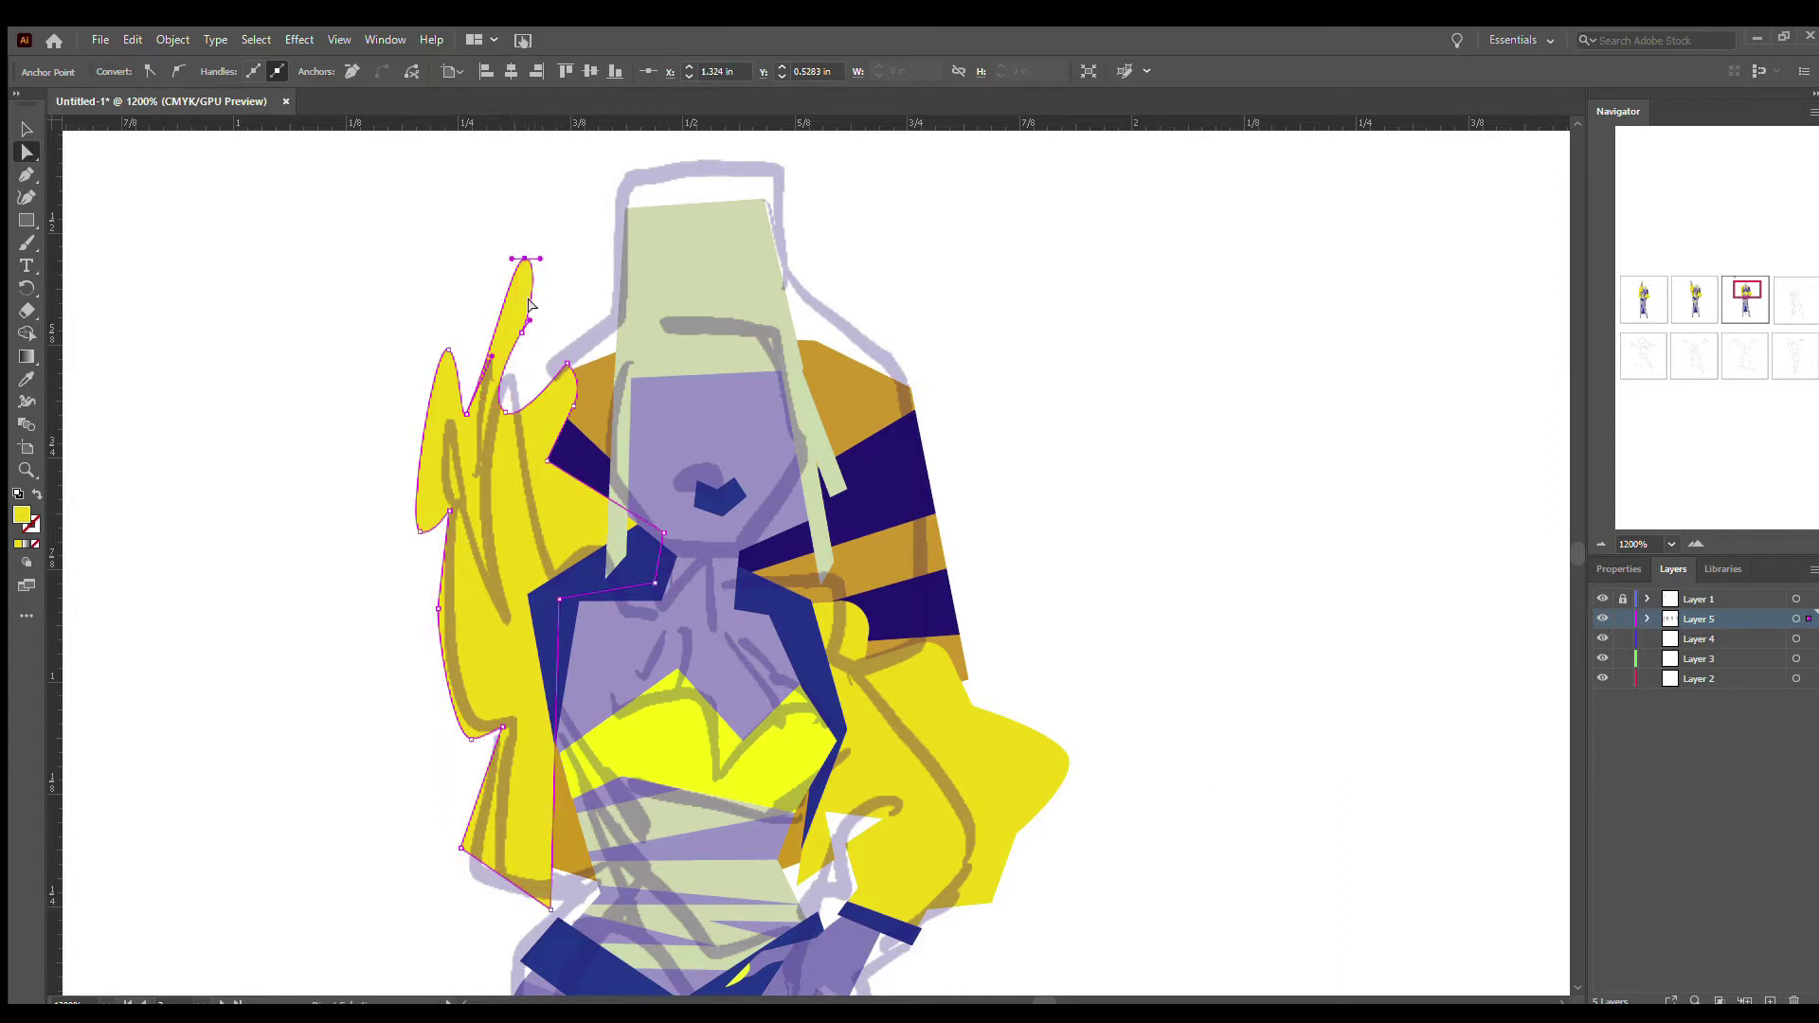
click(503, 387)
click(169, 70)
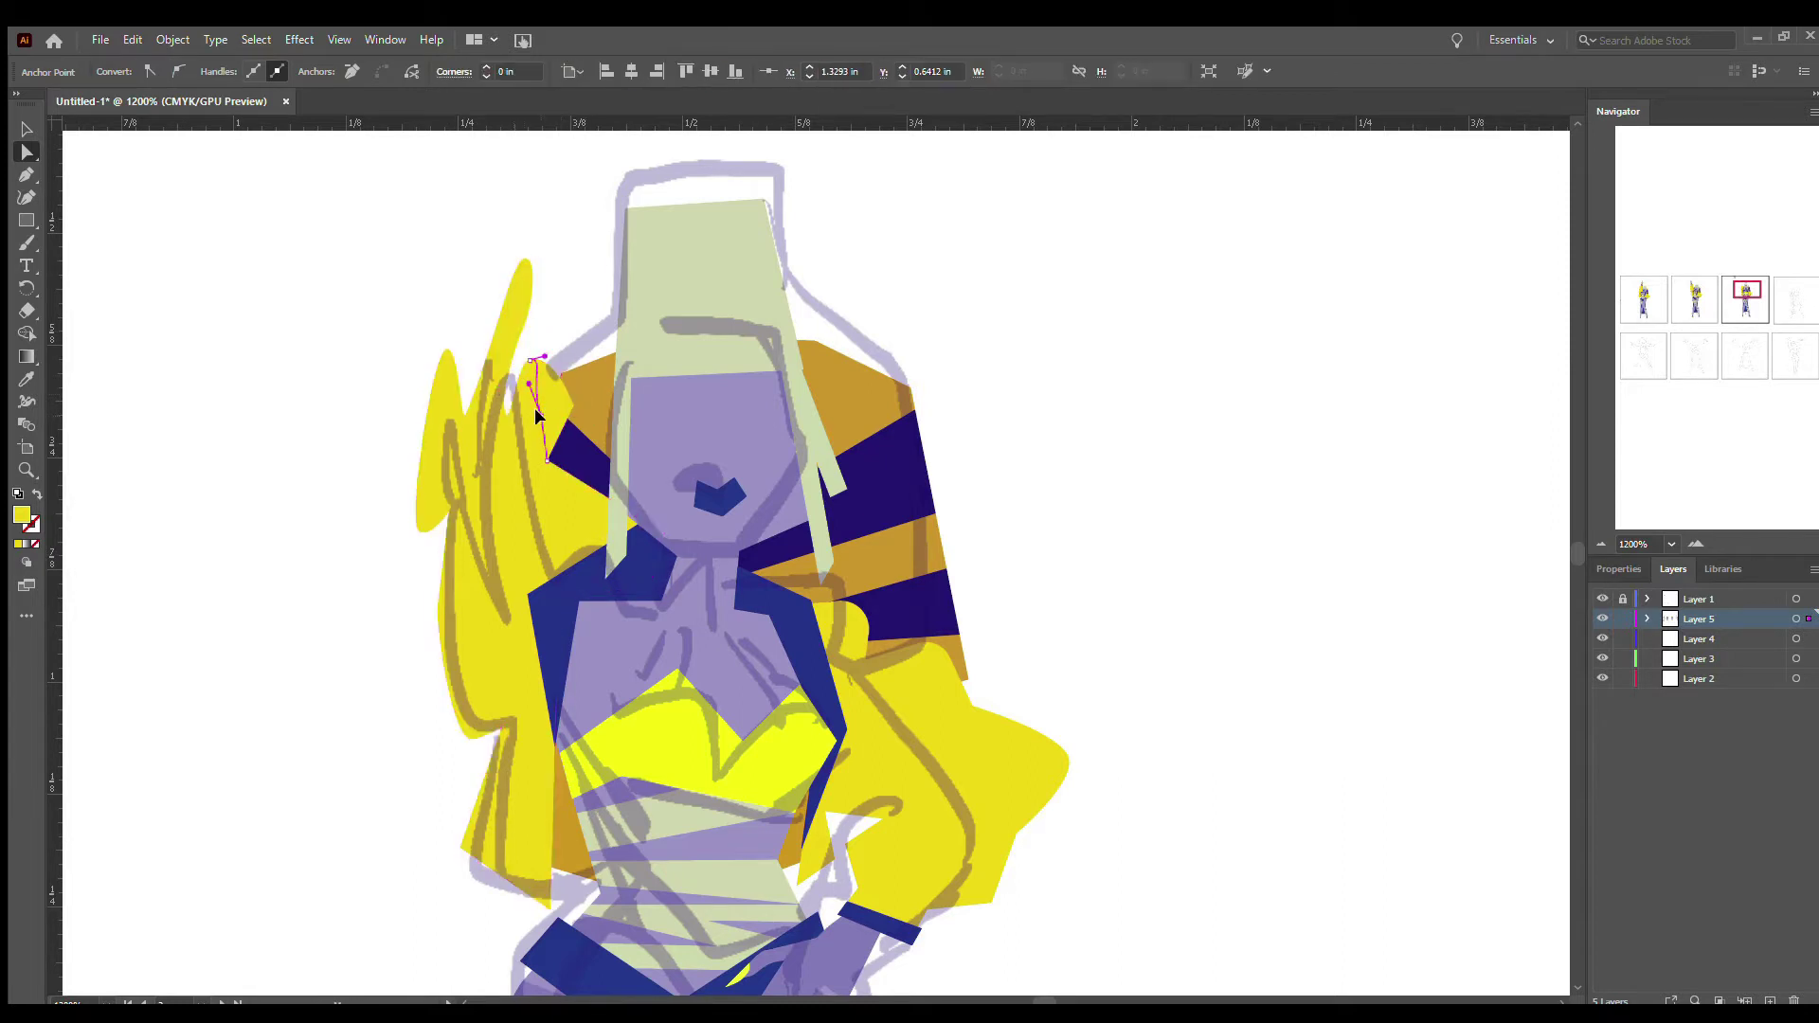
click(484, 433)
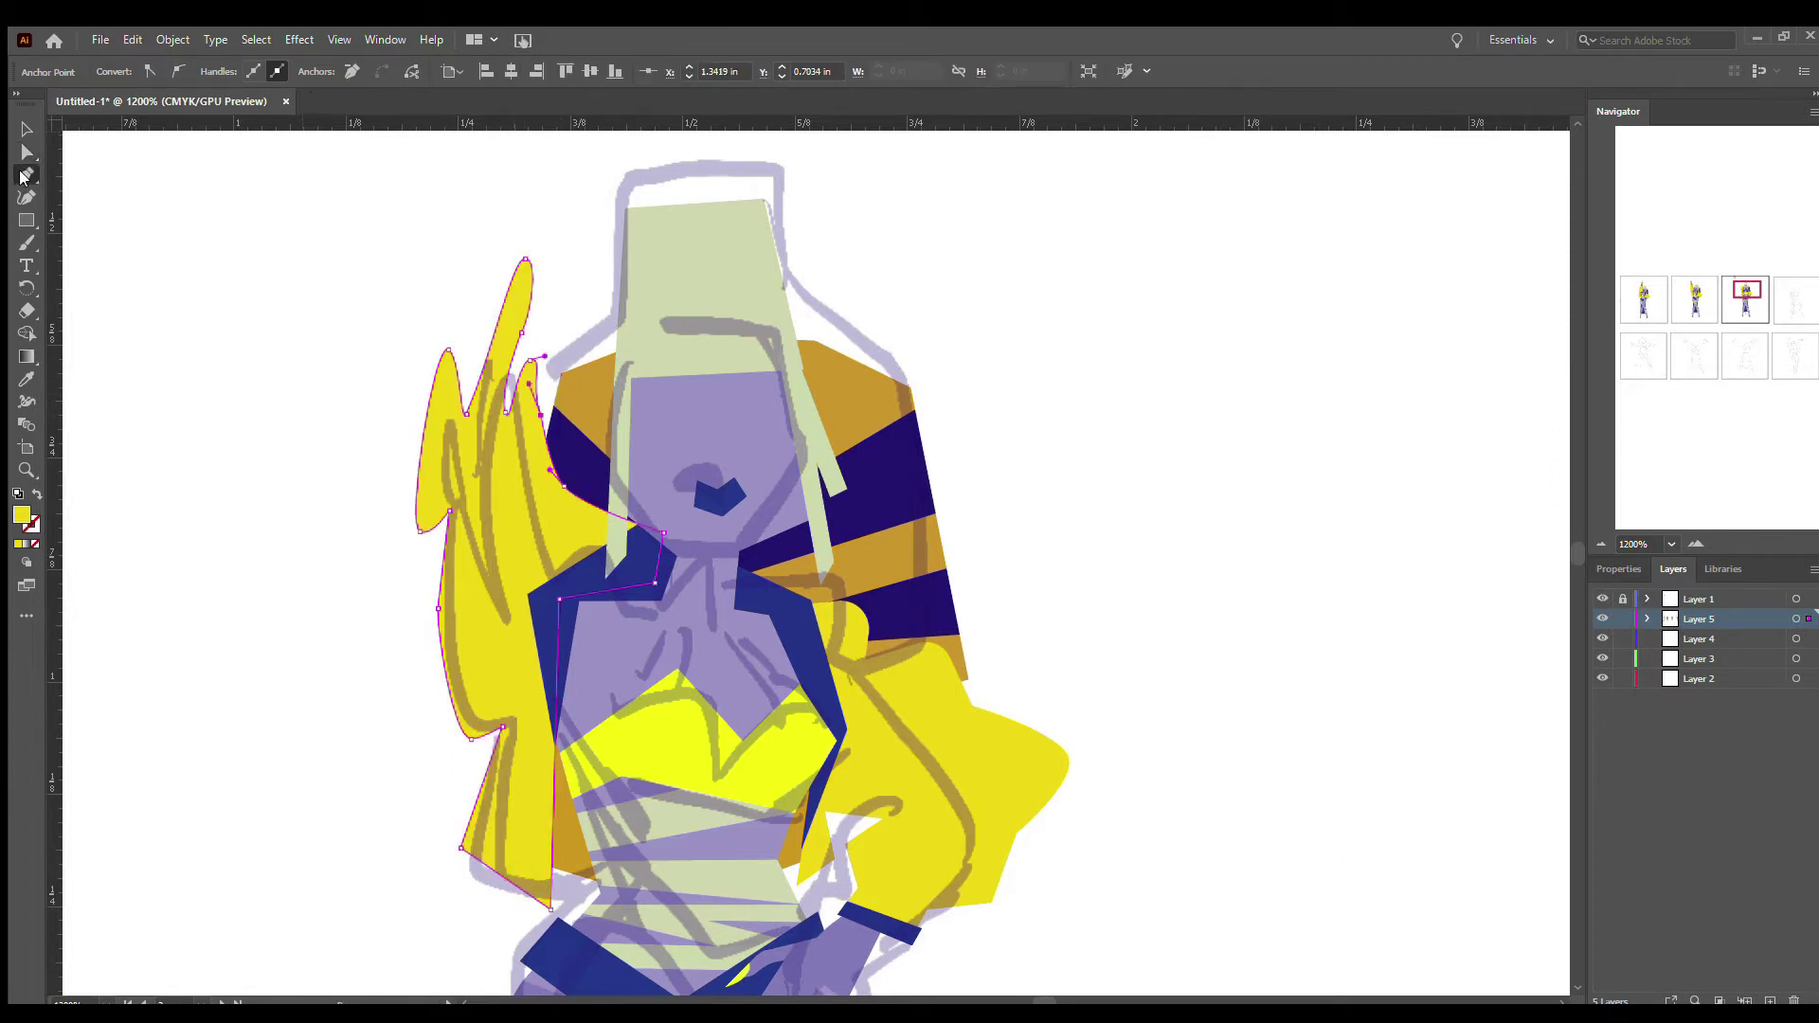
- Adjust the navy mouth's position inside the third character's face group and leave the group
key(v)
double_click(718, 493)
key(a)
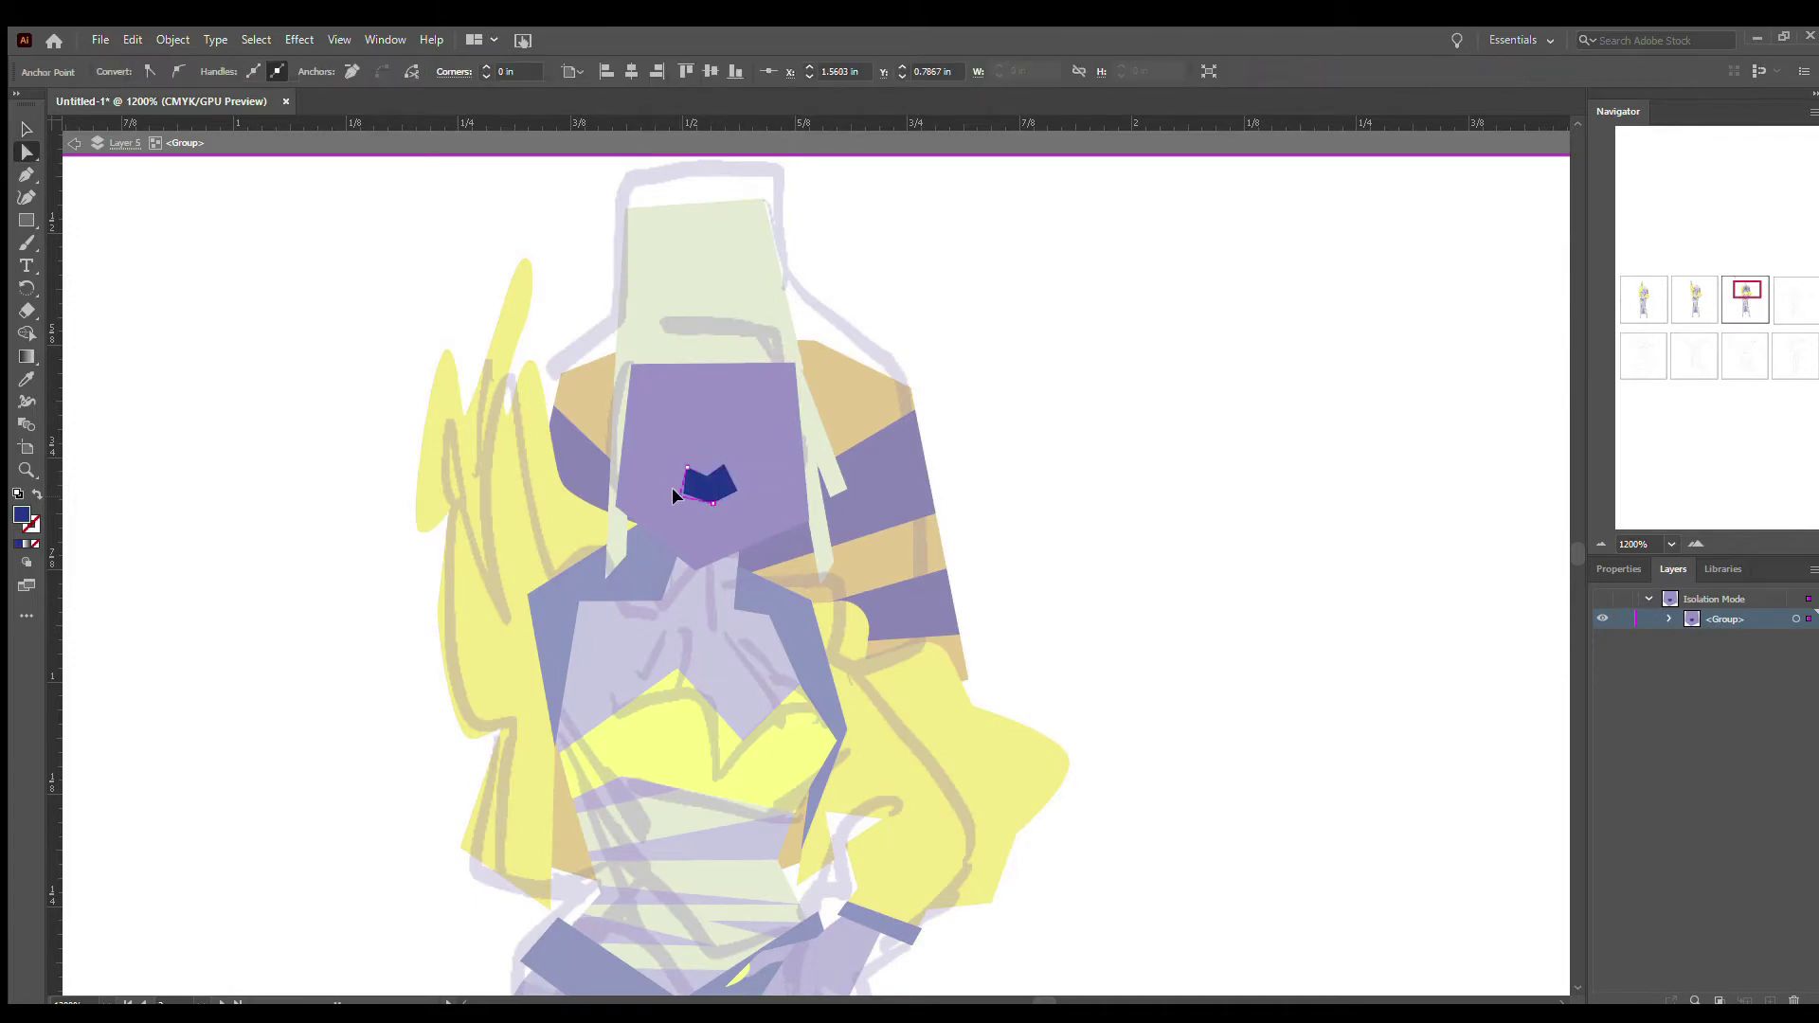
key(Escape)
scroll(990, 523, down, 5)
scroll(990, 522, down, 4)
scroll(1010, 984, right, 3)
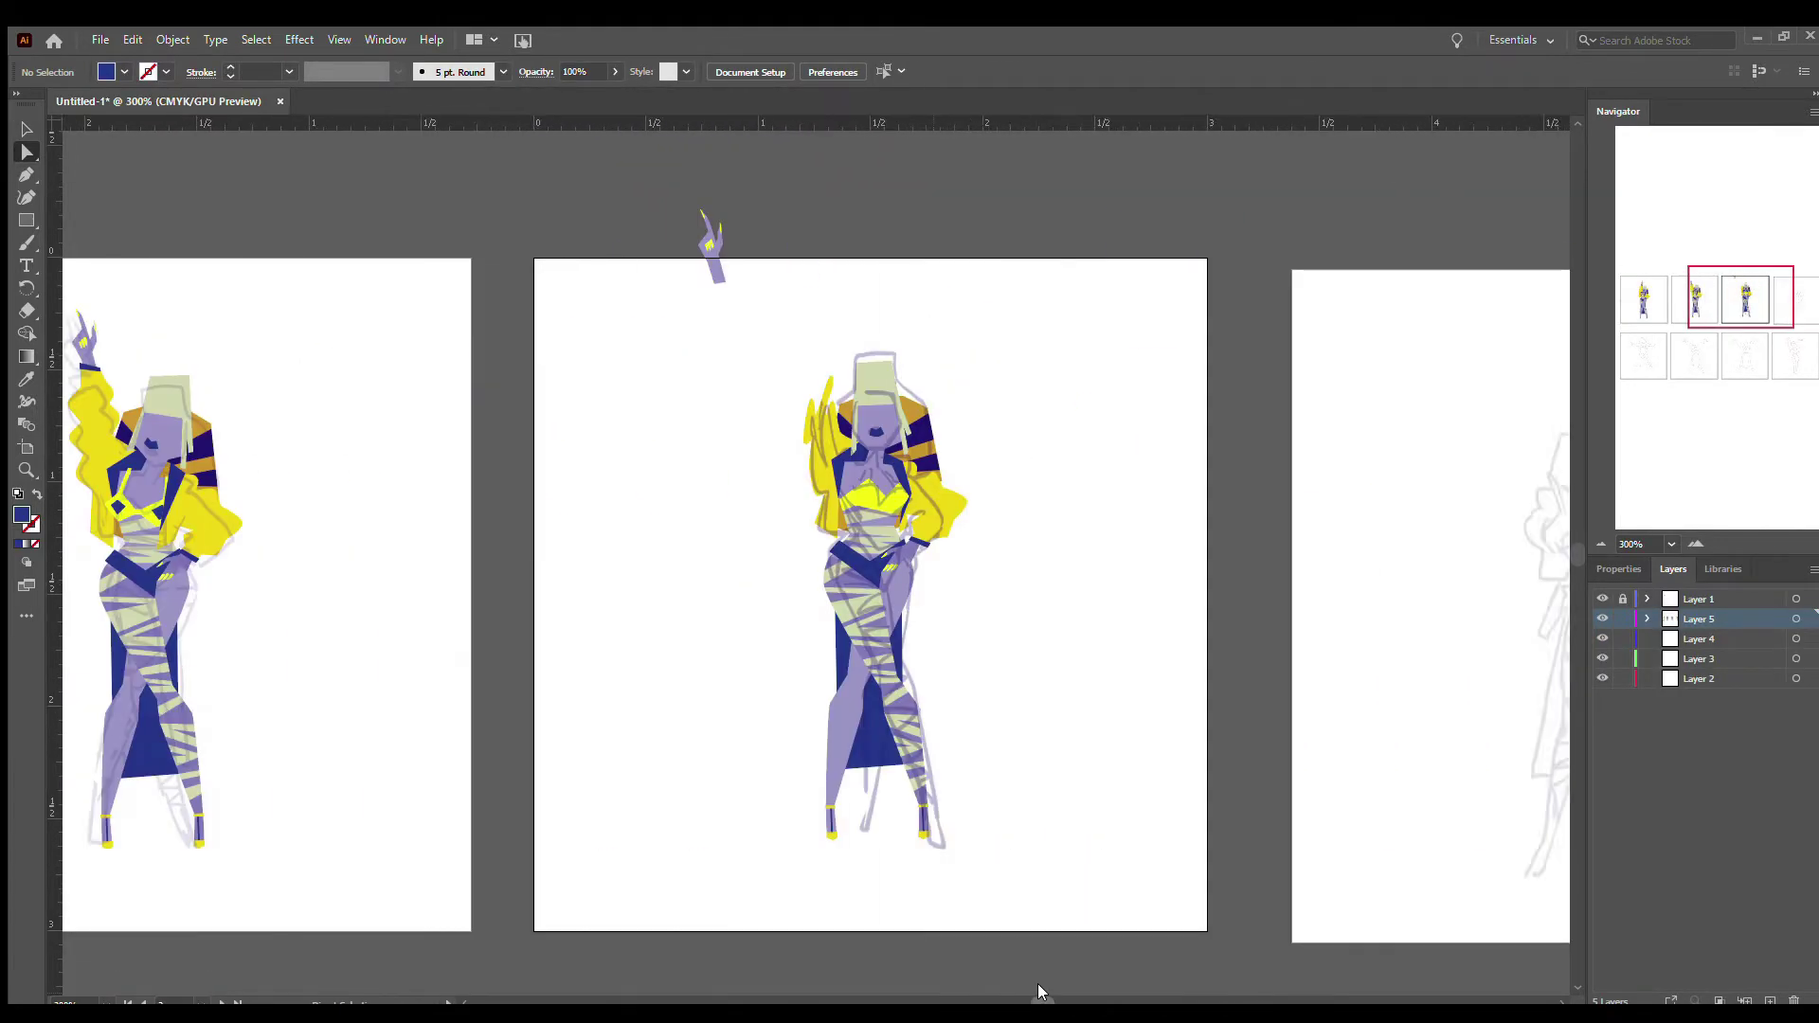
- Hide the sketch layer and select the tiny stray gold path beside the third character
scroll(1019, 988, left, 3)
key(v)
click(159, 329)
key(v)
drag(724, 424, 574, 371)
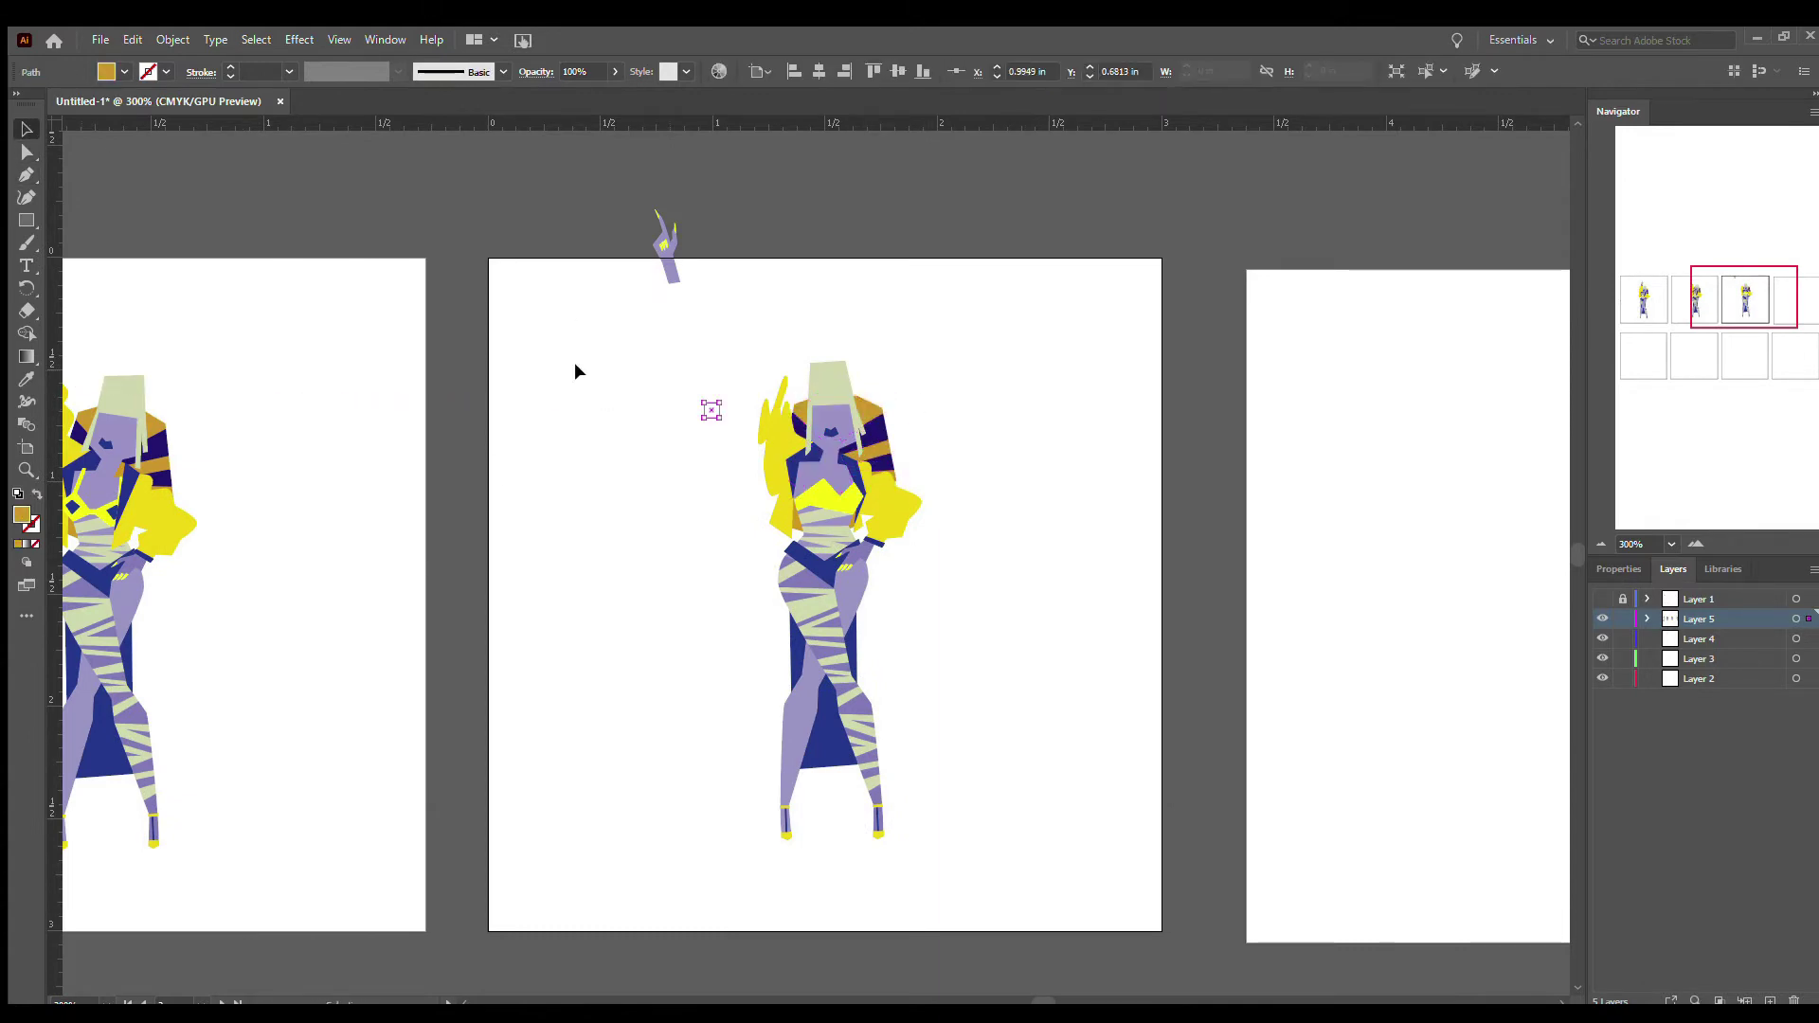
- Show the sketches again and paste a copy of the third character onto the fourth artboard over its pose sketch
key(z)
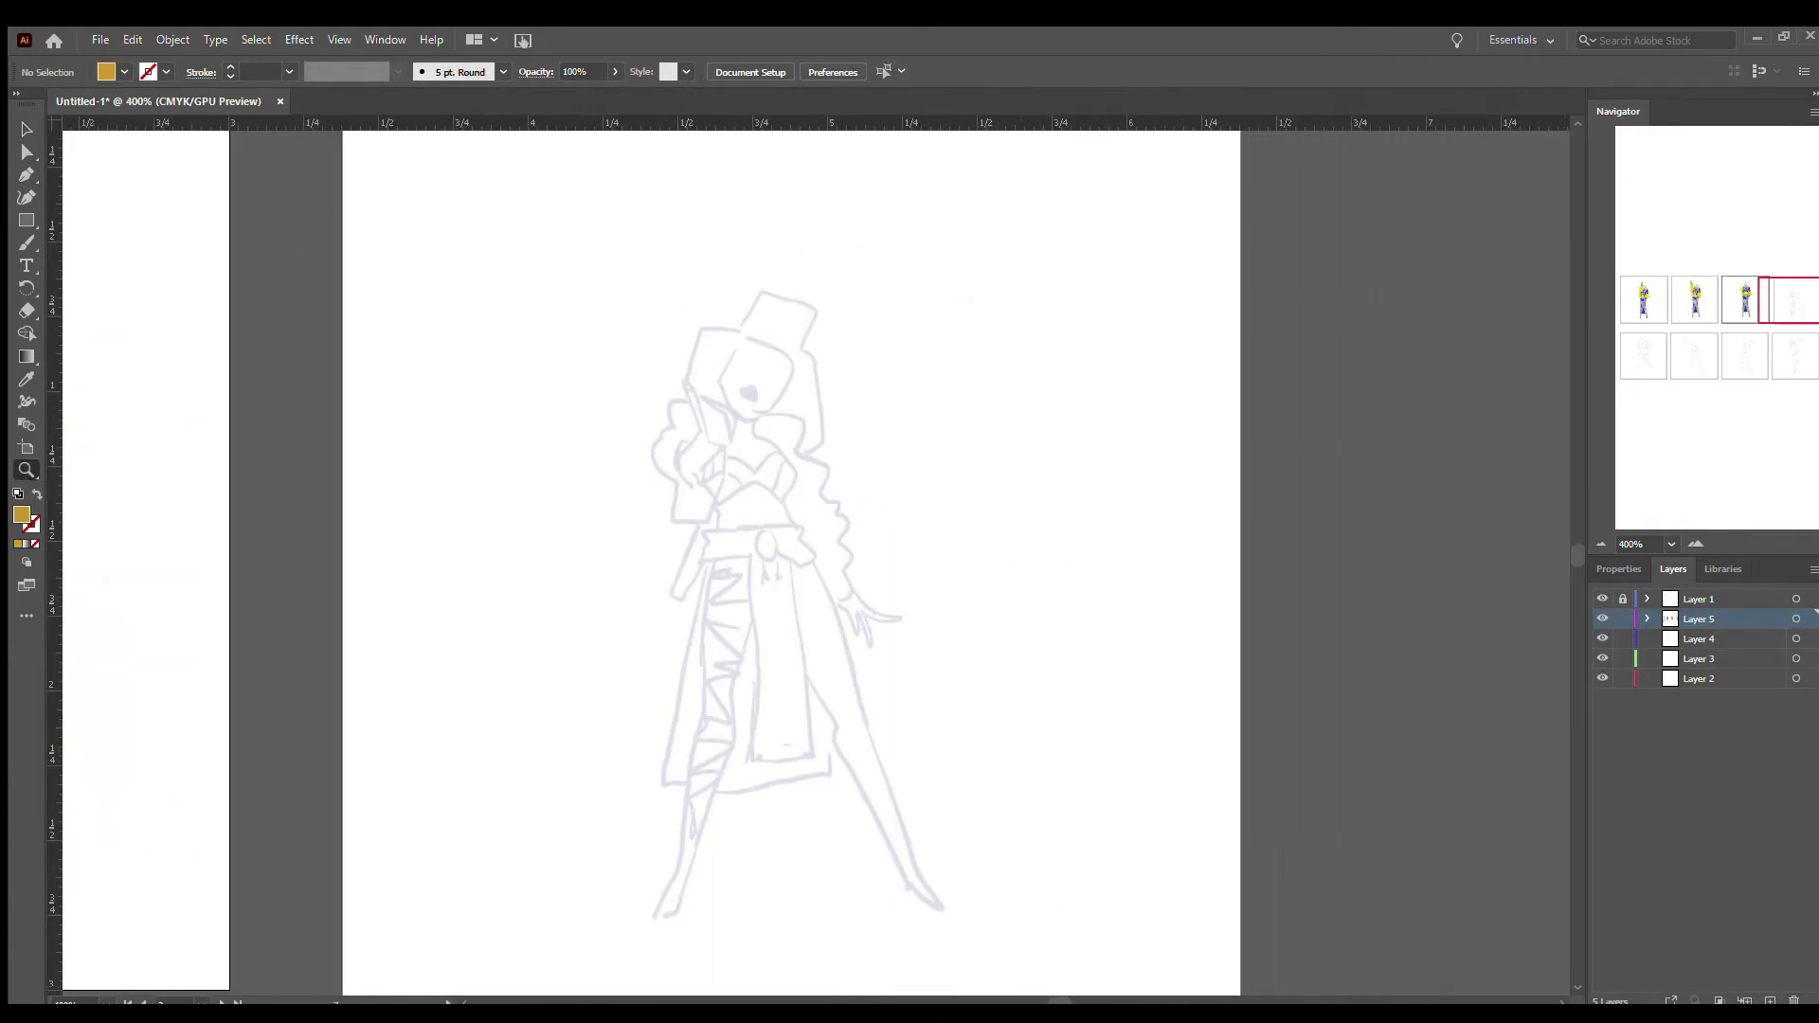
key(ctrl+minus)
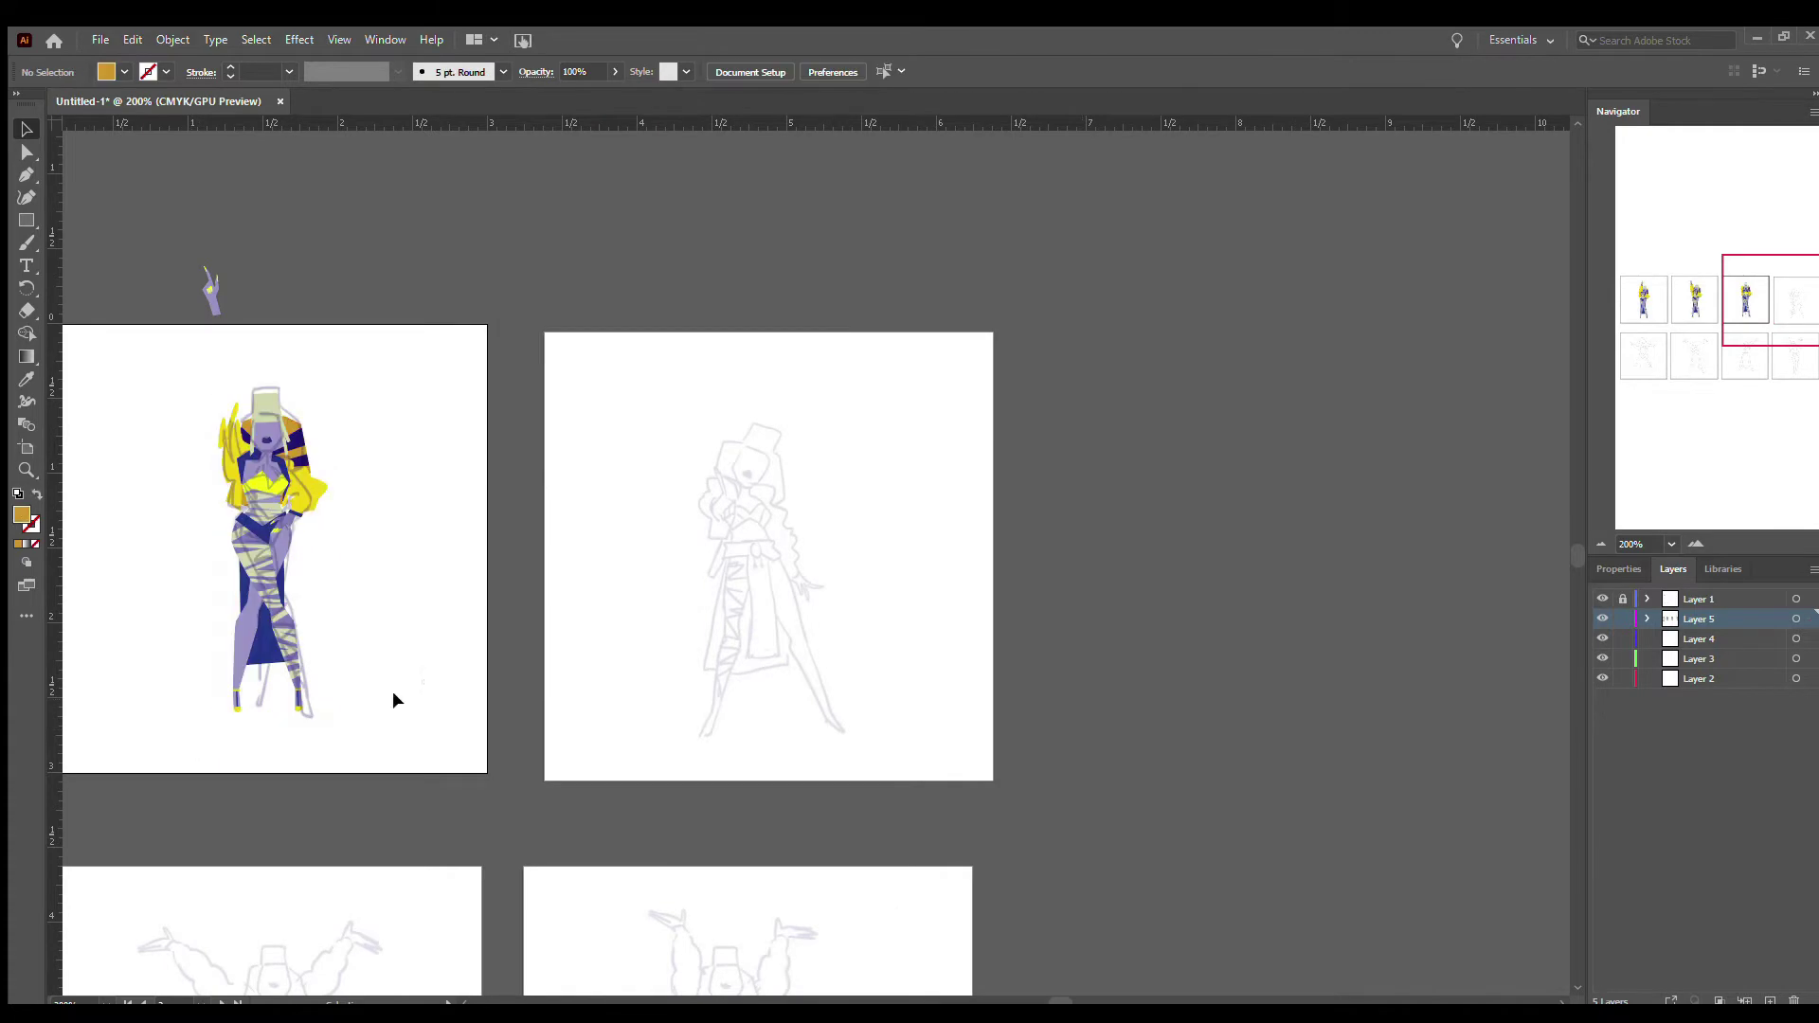
key(ctrl+v)
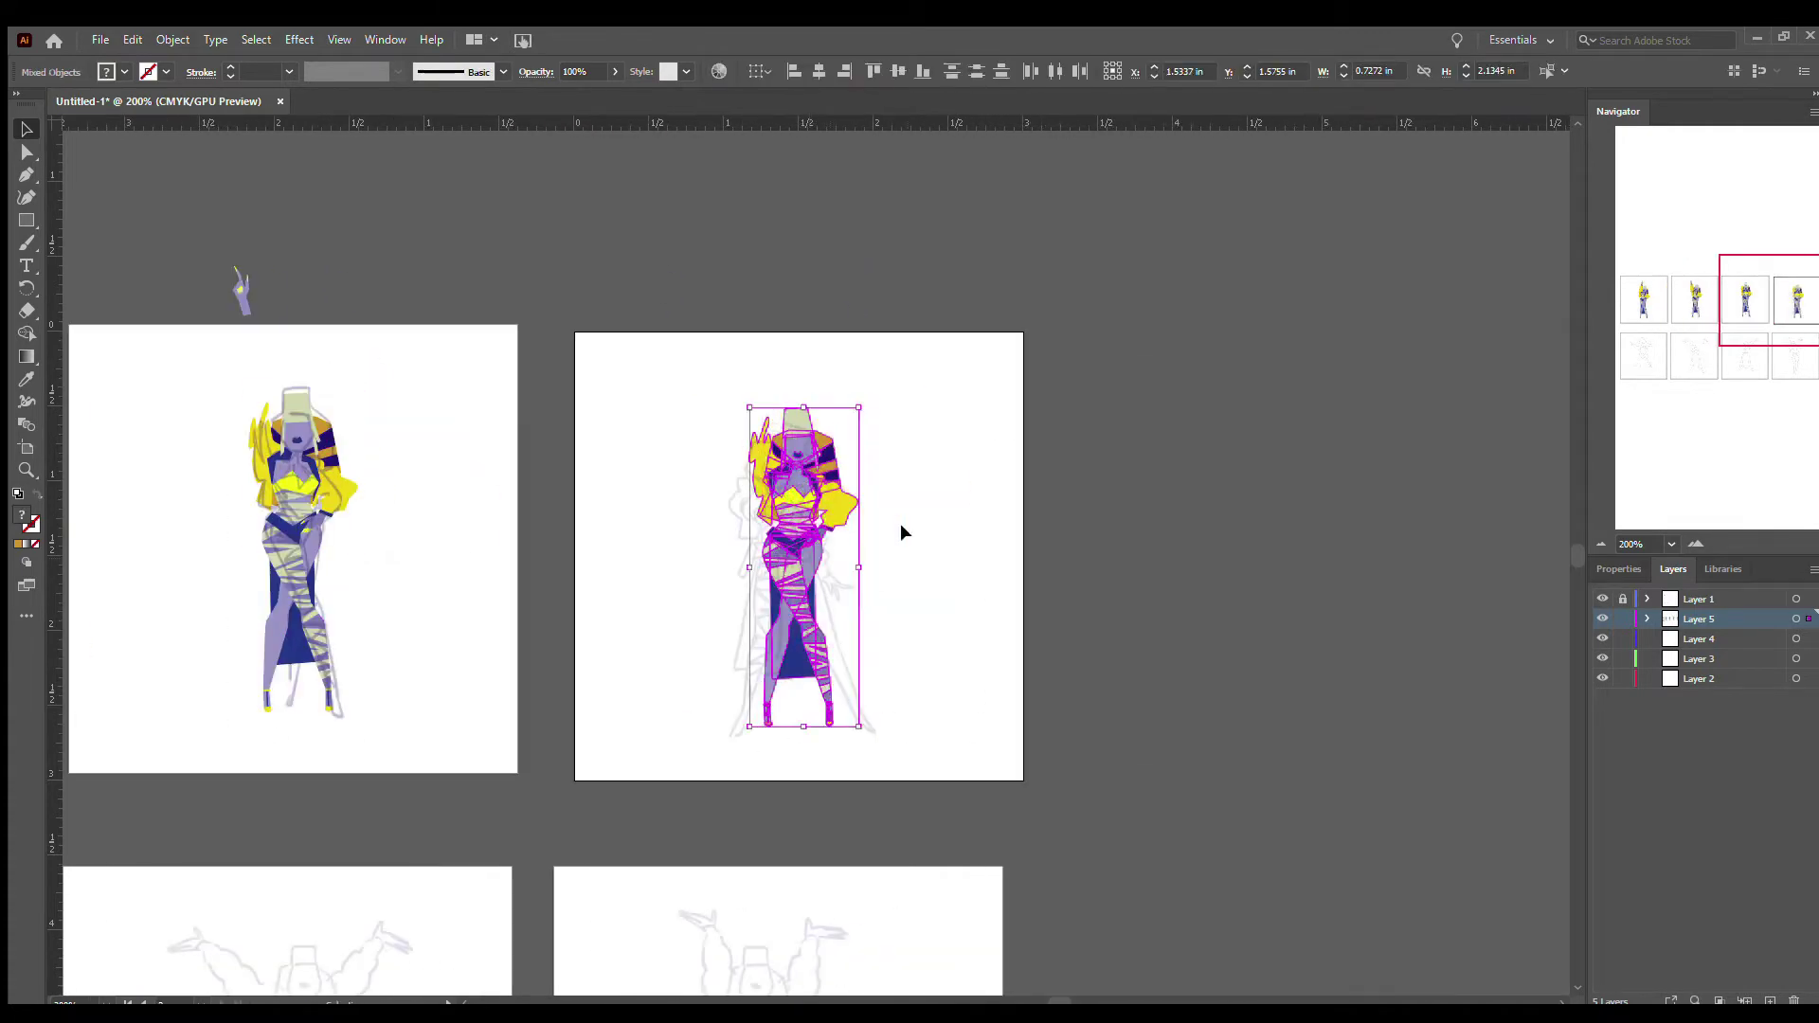
key(ctrl+shift+a)
click(837, 598)
scroll(957, 669, down, 3)
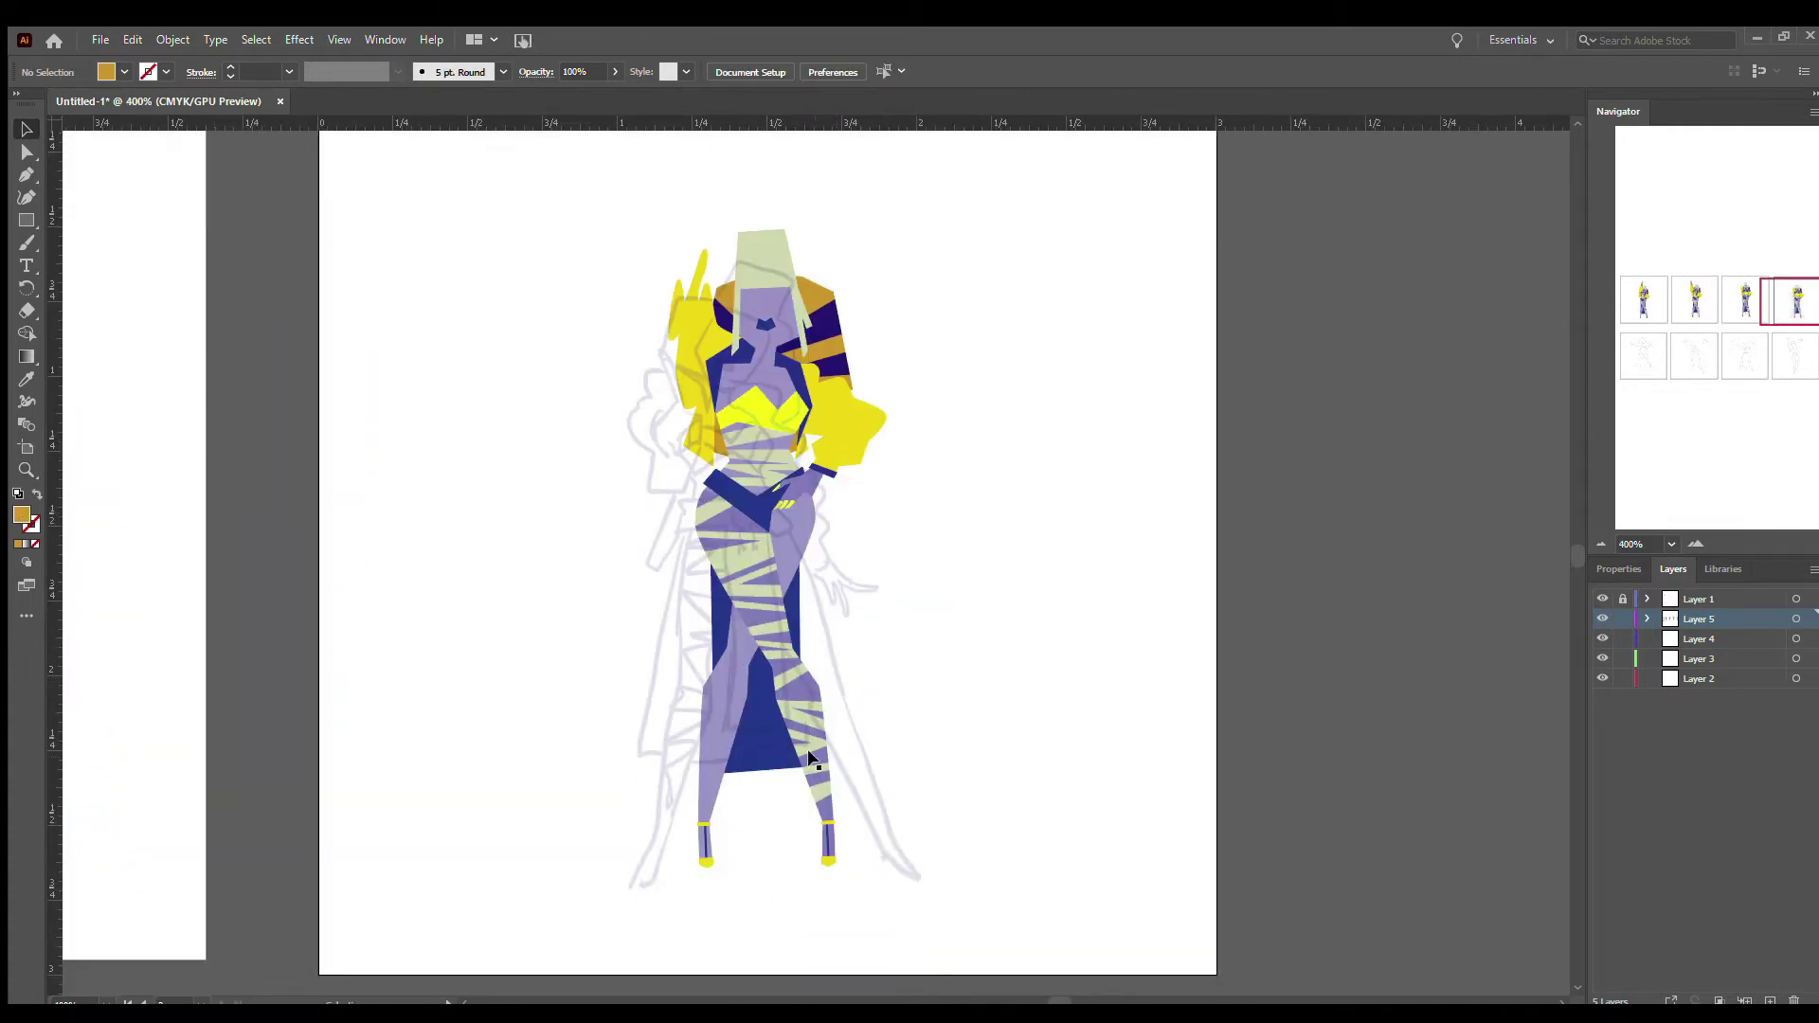
- Try mirroring the fourth character's two legs horizontally
key(ctrl+1)
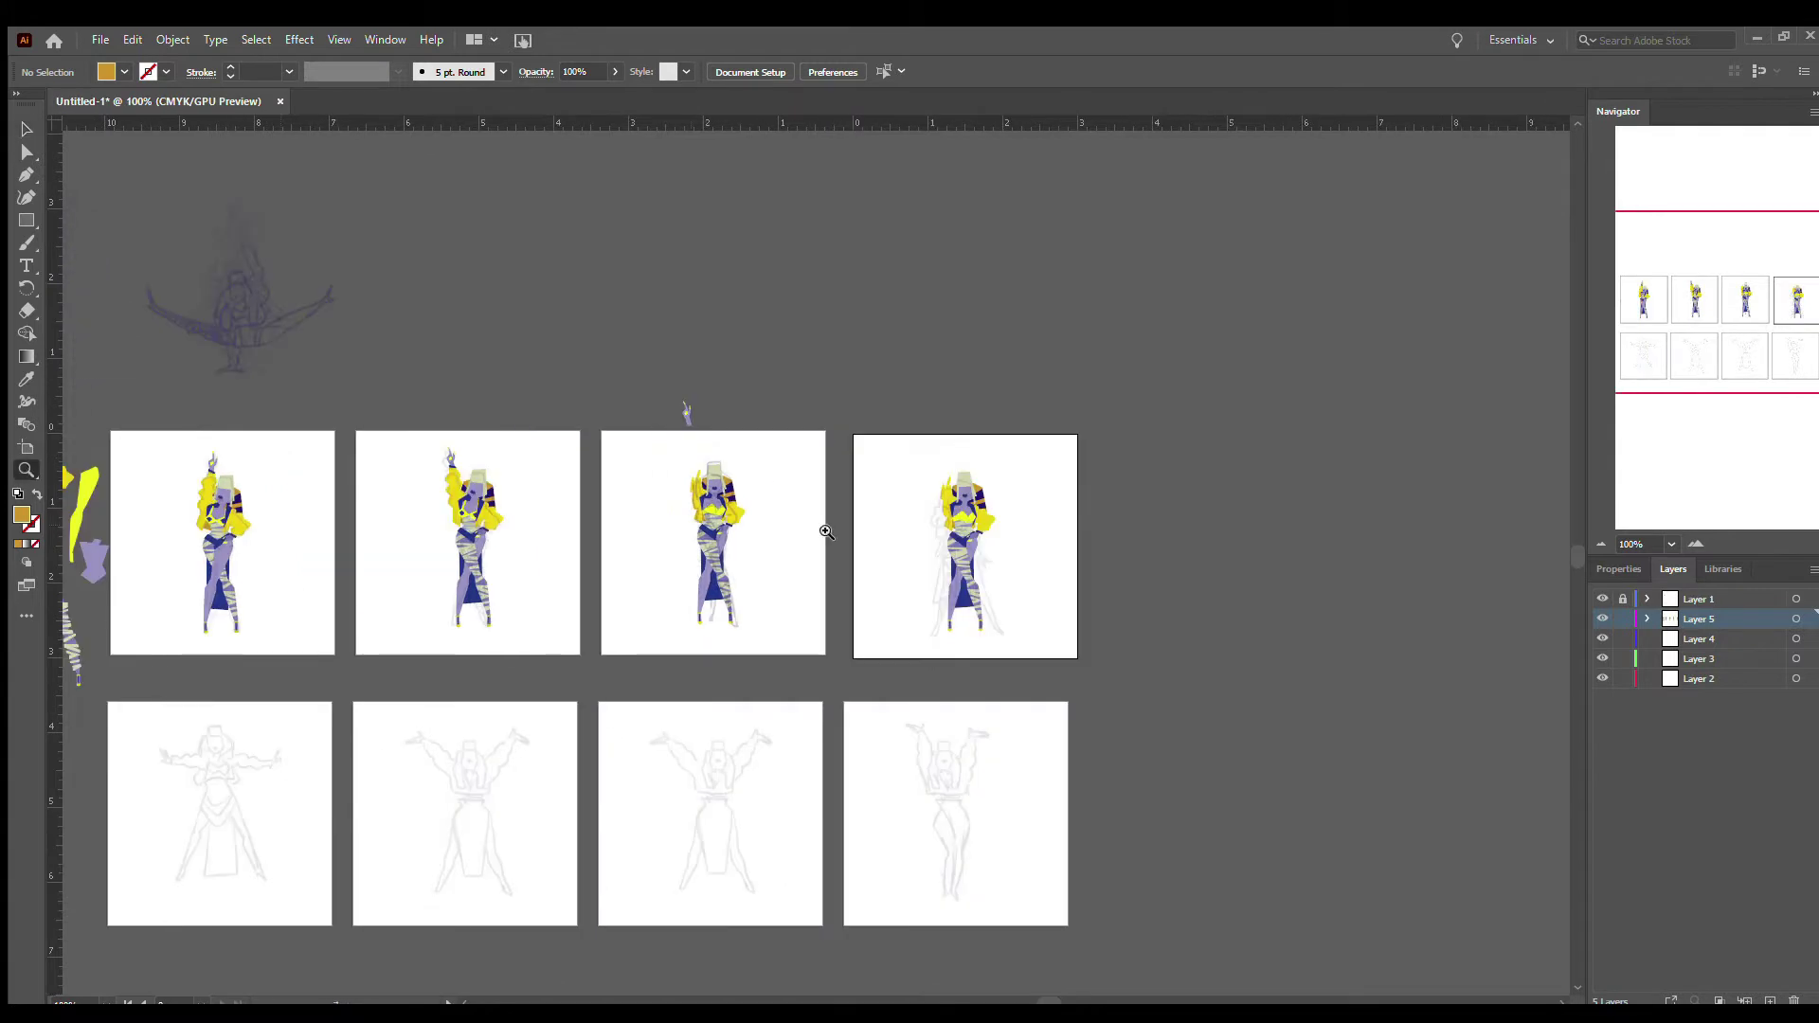
click(826, 533)
key(v)
click(849, 786)
key(ctrl+z)
key(ctrl+z)
key(ctrl+z)
key(ctrl+z)
key(ctrl+z)
key(ctrl+z)
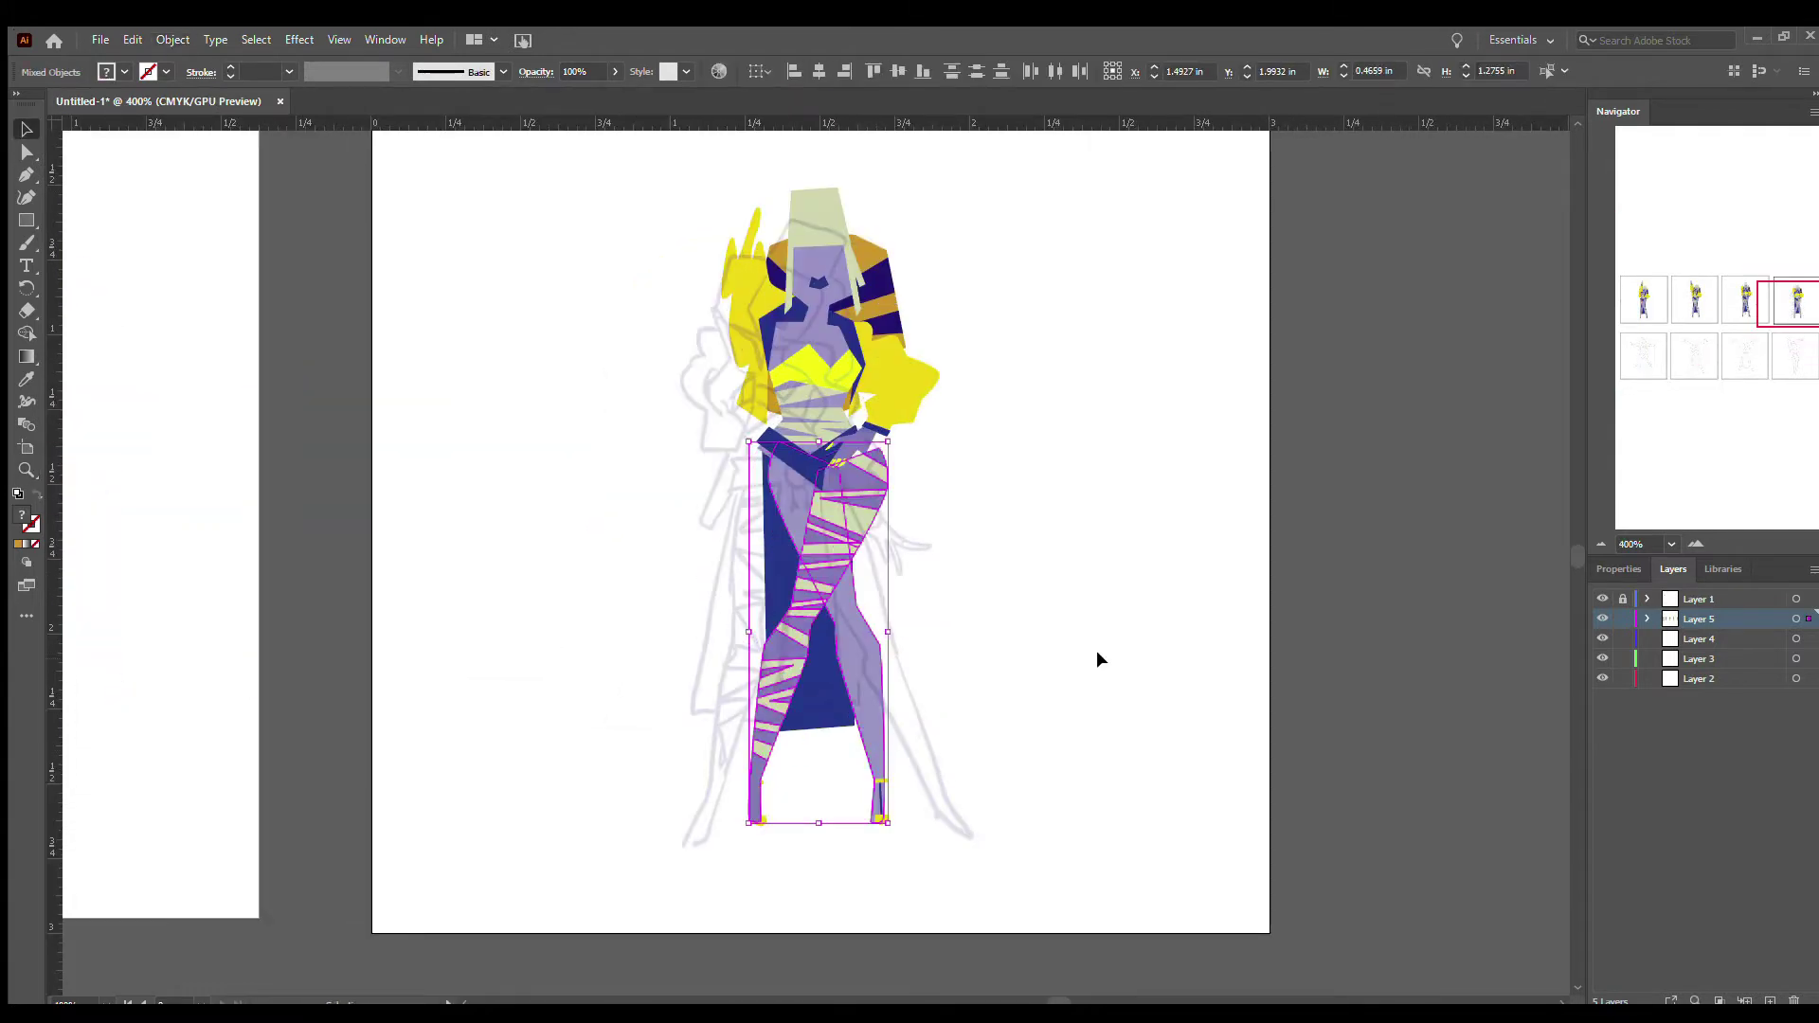
- Undo the mirroring of the fourth character's legs
key(ctrl+z)
key(ctrl+z)
key(ctrl+z)
key(ctrl+z)
key(ctrl+z)
key(ctrl+z)
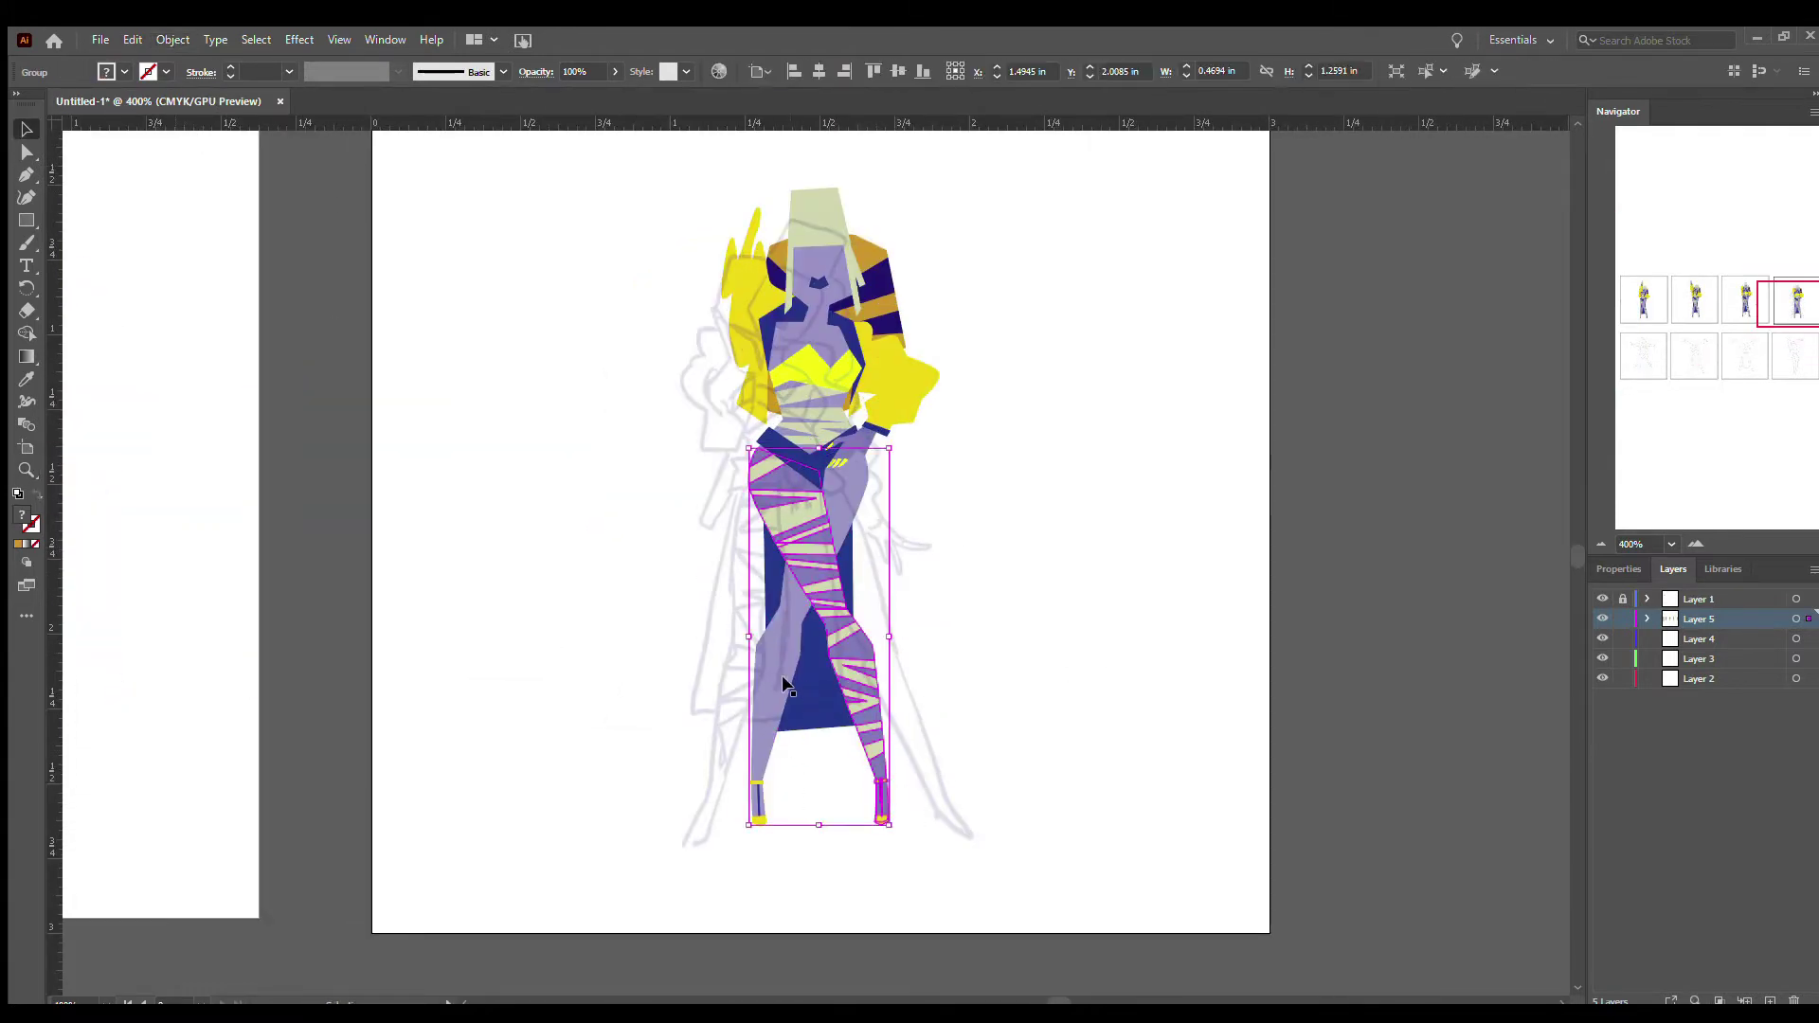
- Re-pose the fourth character's legs into a wide stance over the pose sketch, with the bandaged leg and plain leg spread apart
key(ctrl+z)
key(ctrl+z)
key(ctrl+z)
key(ctrl+z)
key(ctrl+z)
key(ctrl+z)
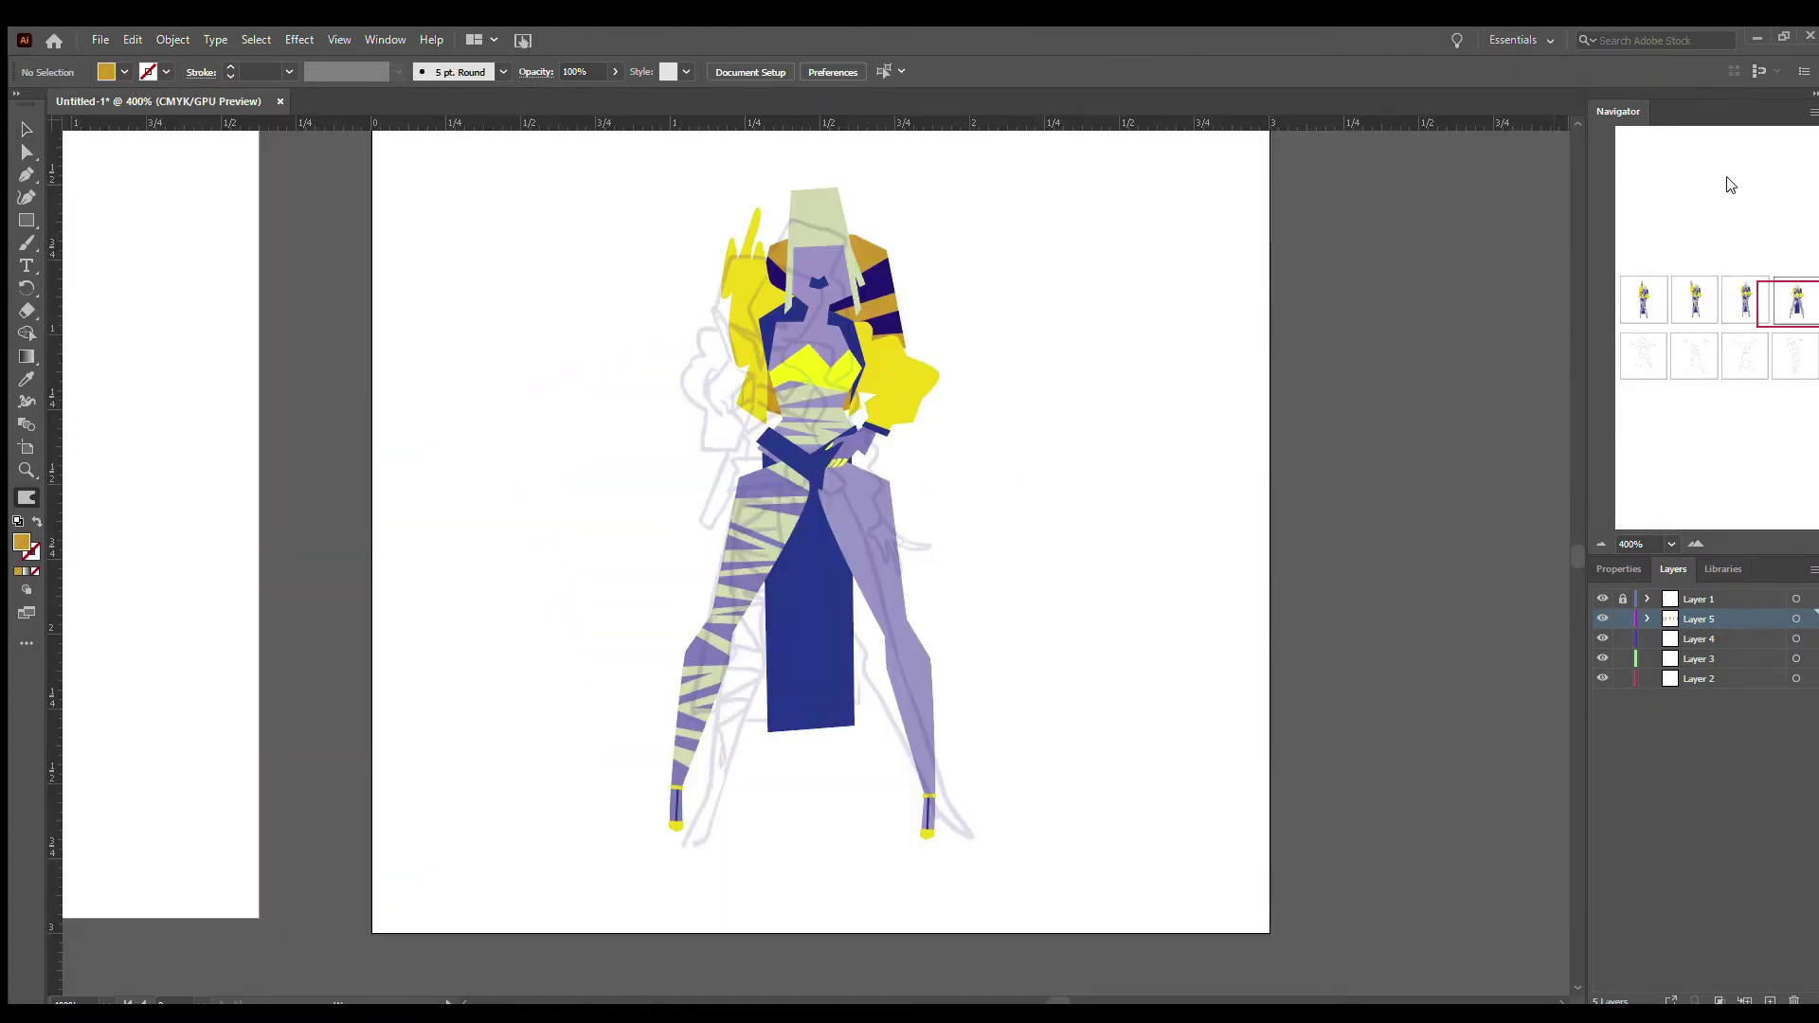
key(ctrl+z)
key(ctrl+z)
key(ctrl+z)
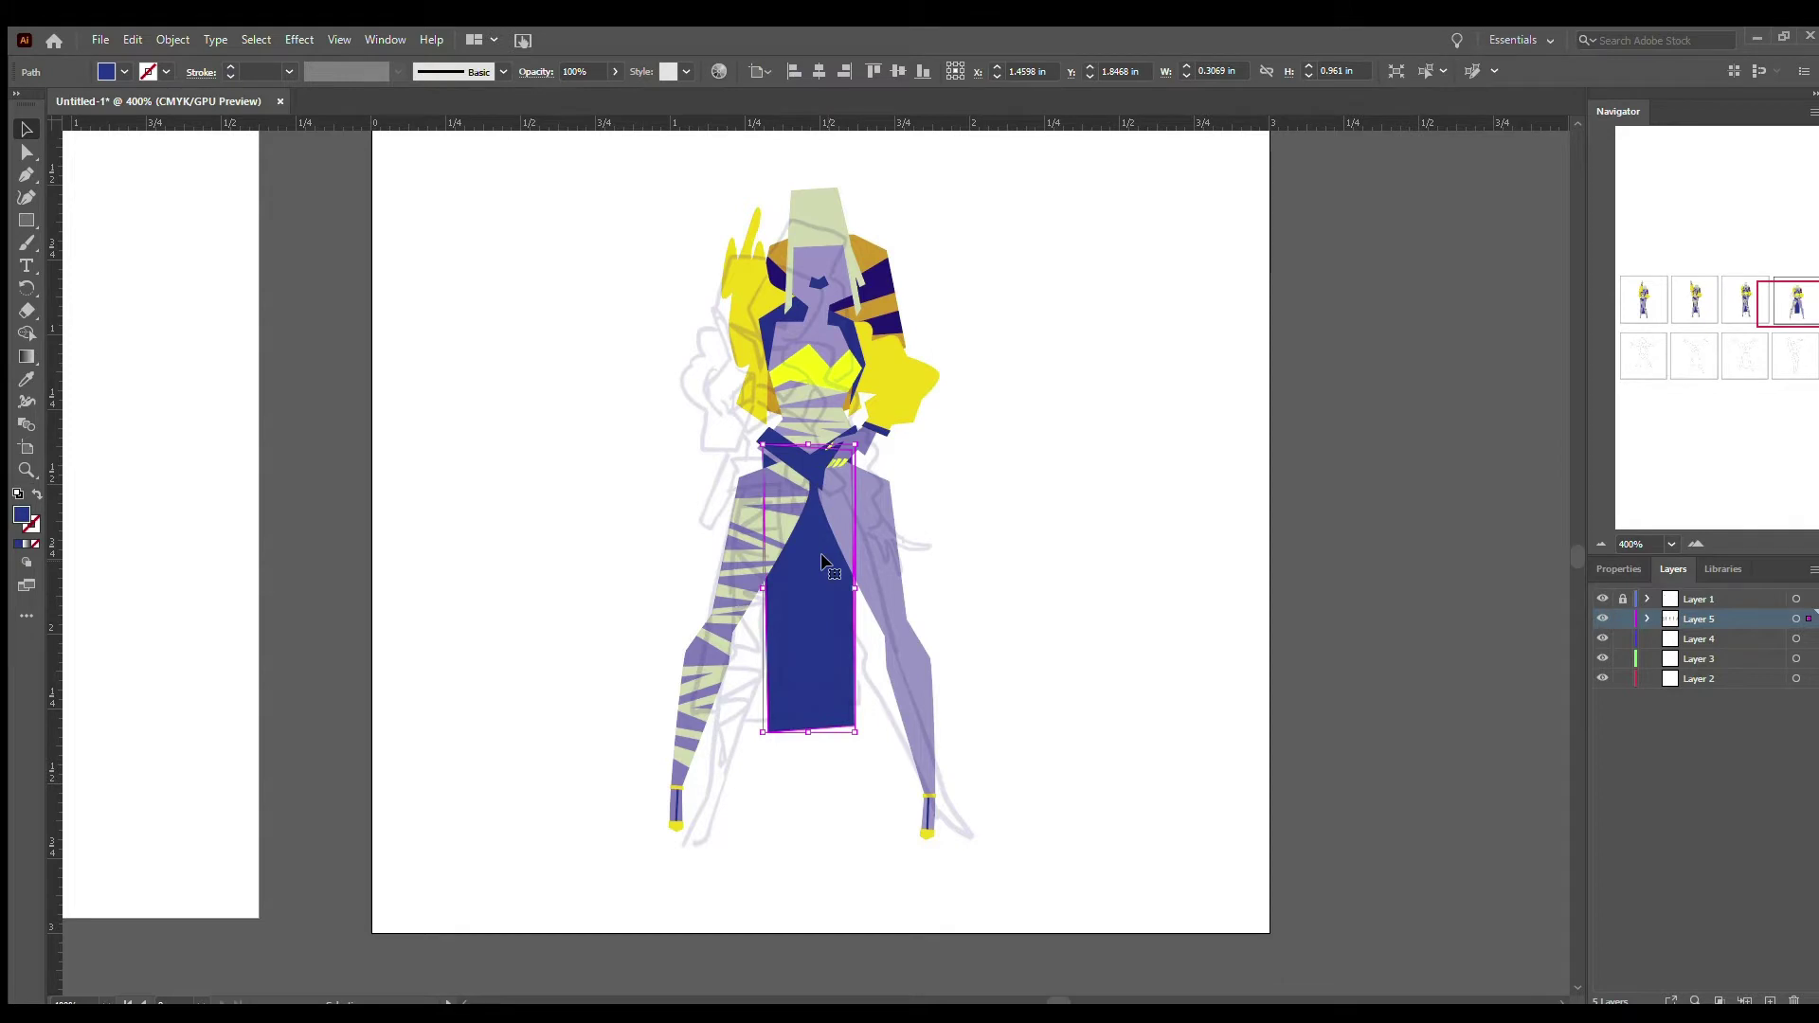
- Reshape the fourth character's blue skirt panel by widening its hem and outer edge to fill the space between the legs
click(1603, 618)
click(1604, 618)
key(ctrl+z)
key(ctrl+z)
key(ctrl+z)
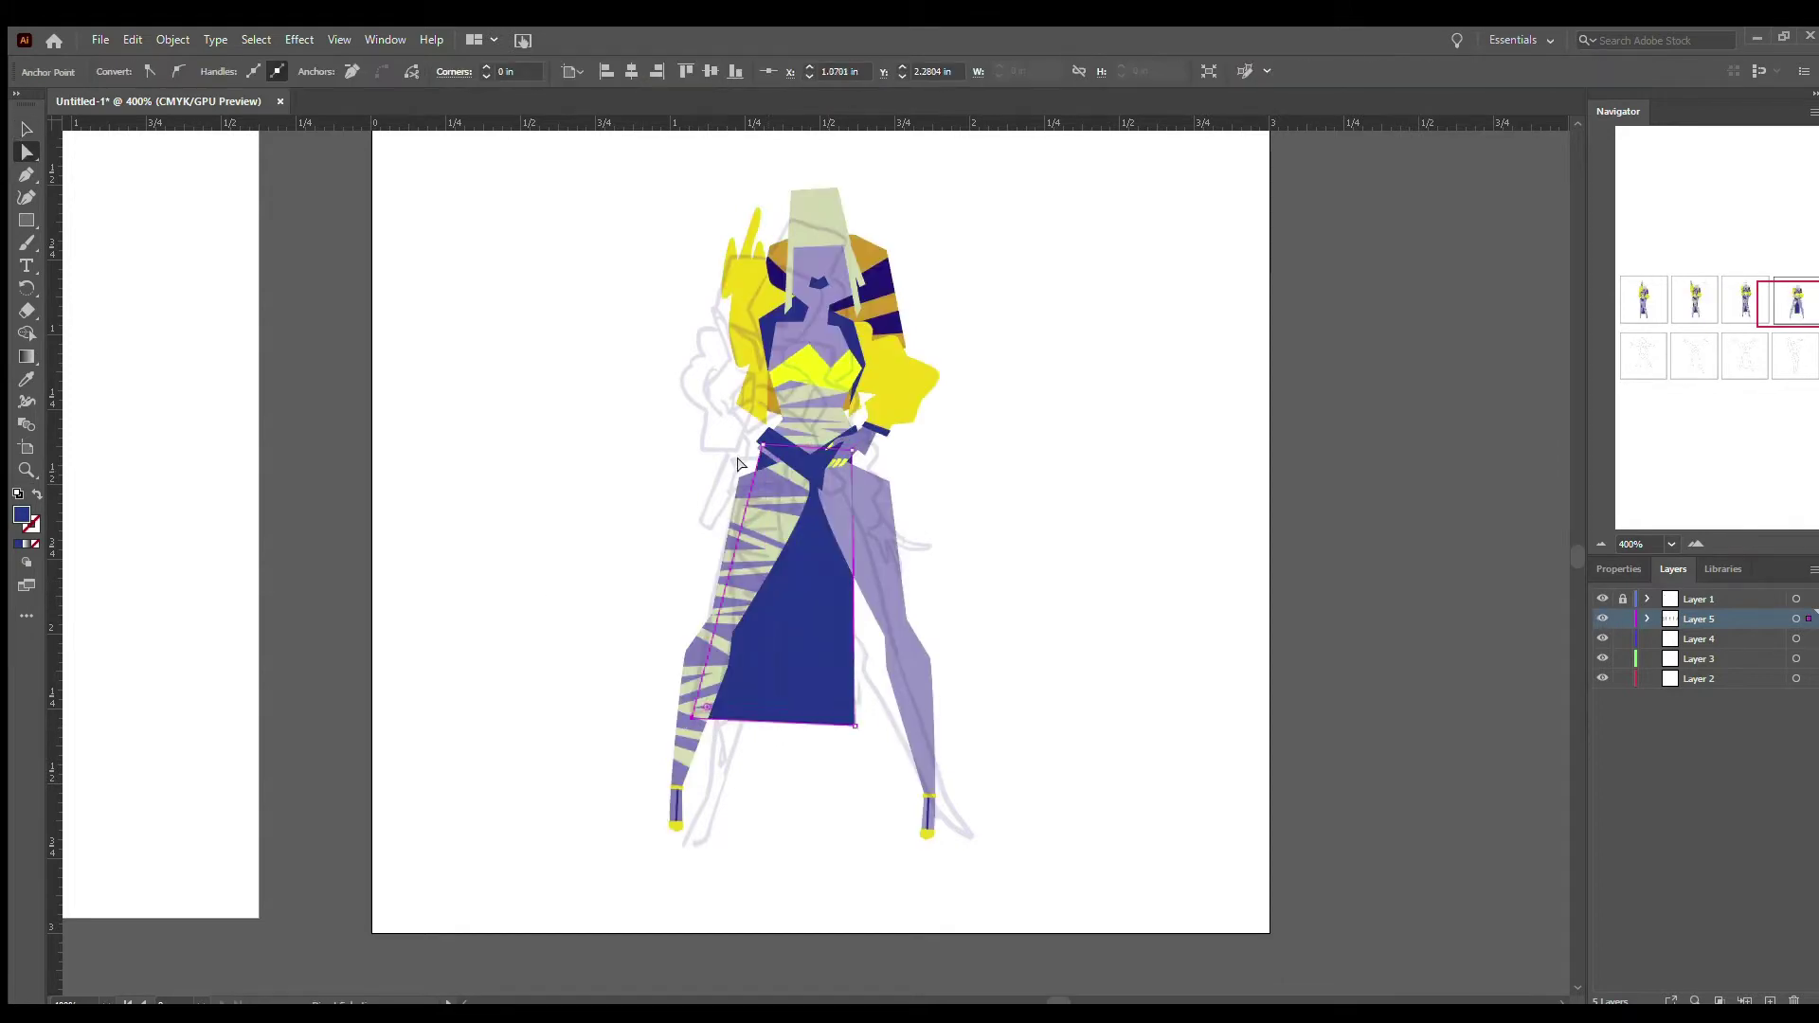
click(950, 478)
key(z)
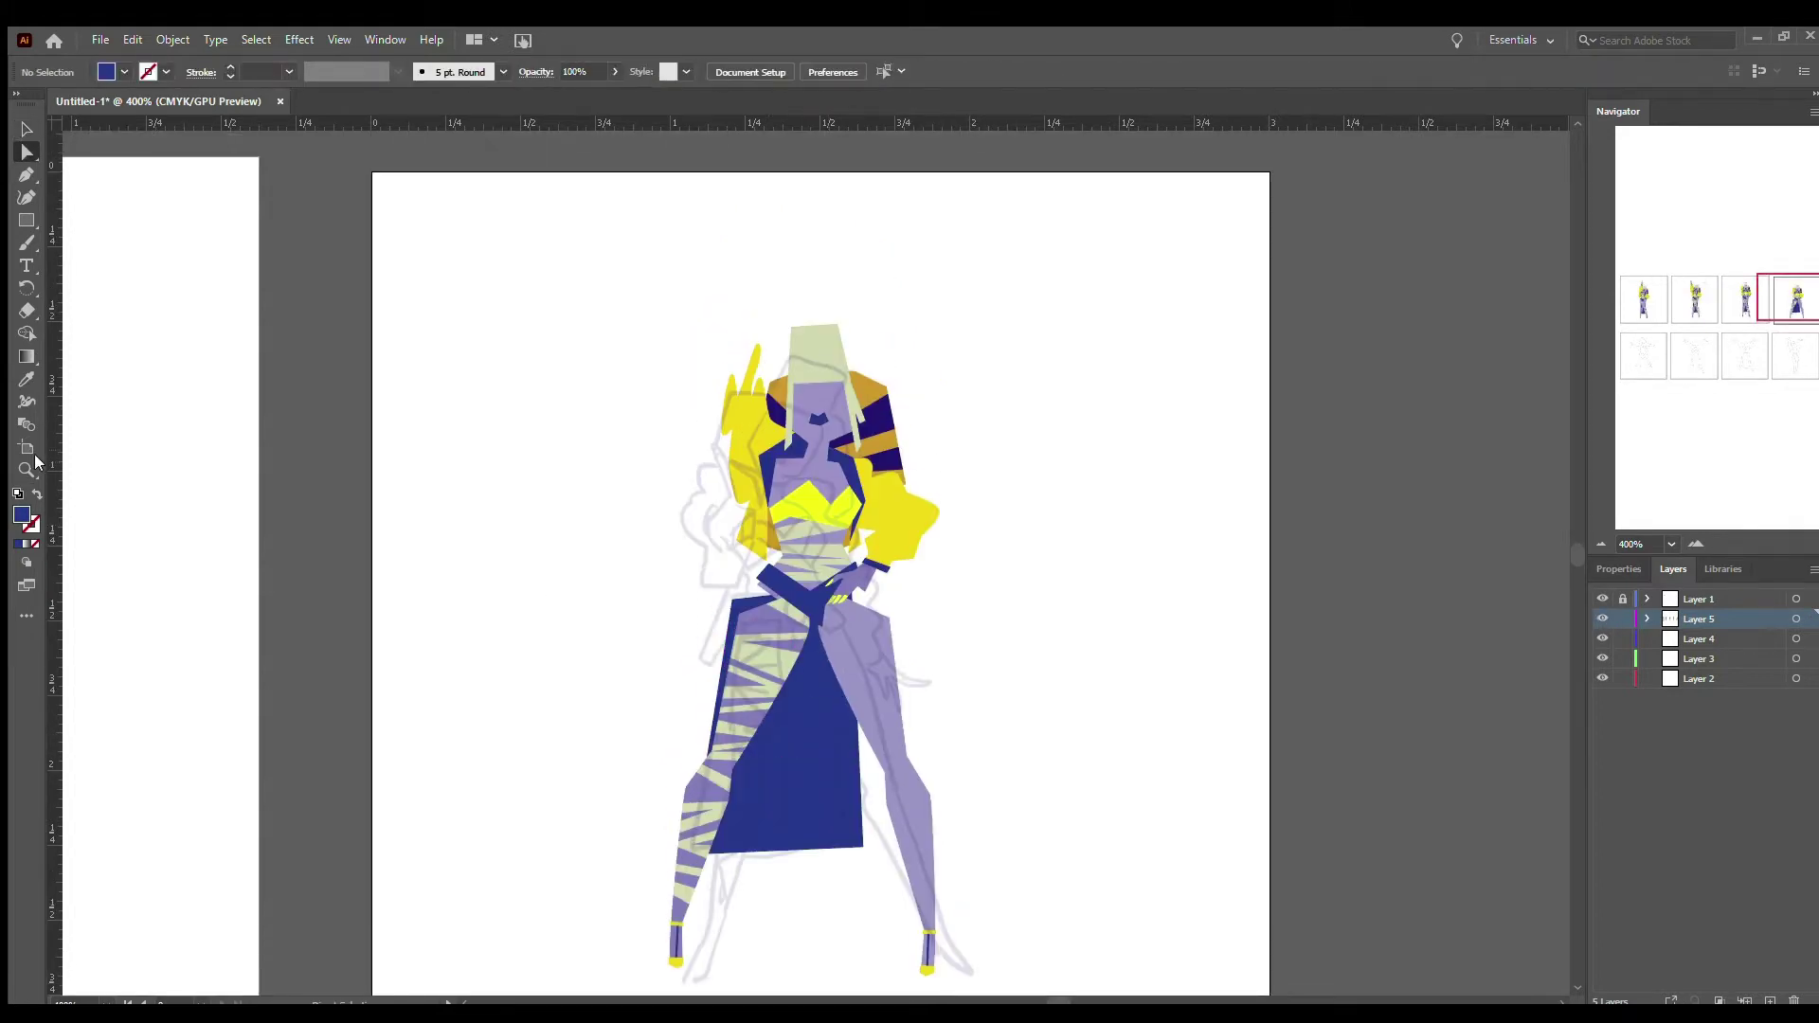
click(950, 515)
- Move the fourth character's hand and bent sleeve away from the body and place a copy of the long scalloped sleeve beside it
key(v)
click(825, 701)
drag(824, 701, 1071, 582)
scroll(1071, 582, down, 1)
drag(964, 476, 1485, 504)
key(ctrl+minus)
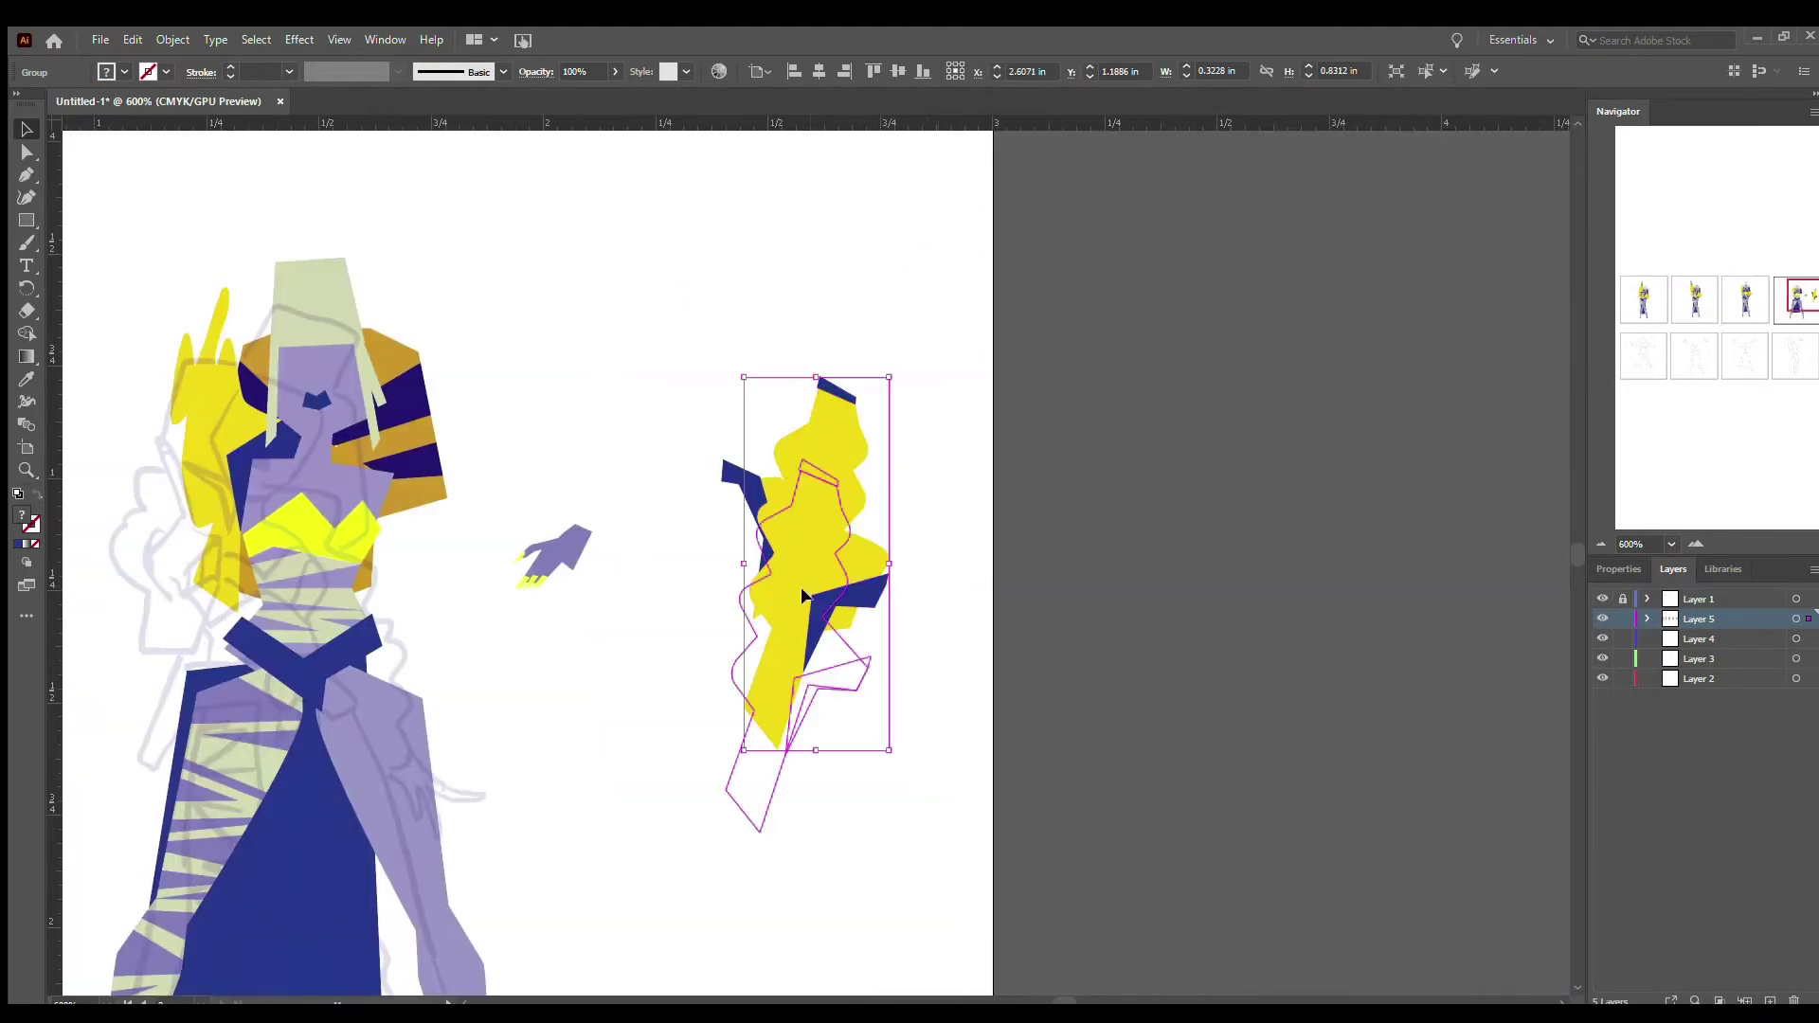
drag(801, 595, 659, 660)
drag(798, 560, 907, 435)
click(653, 682)
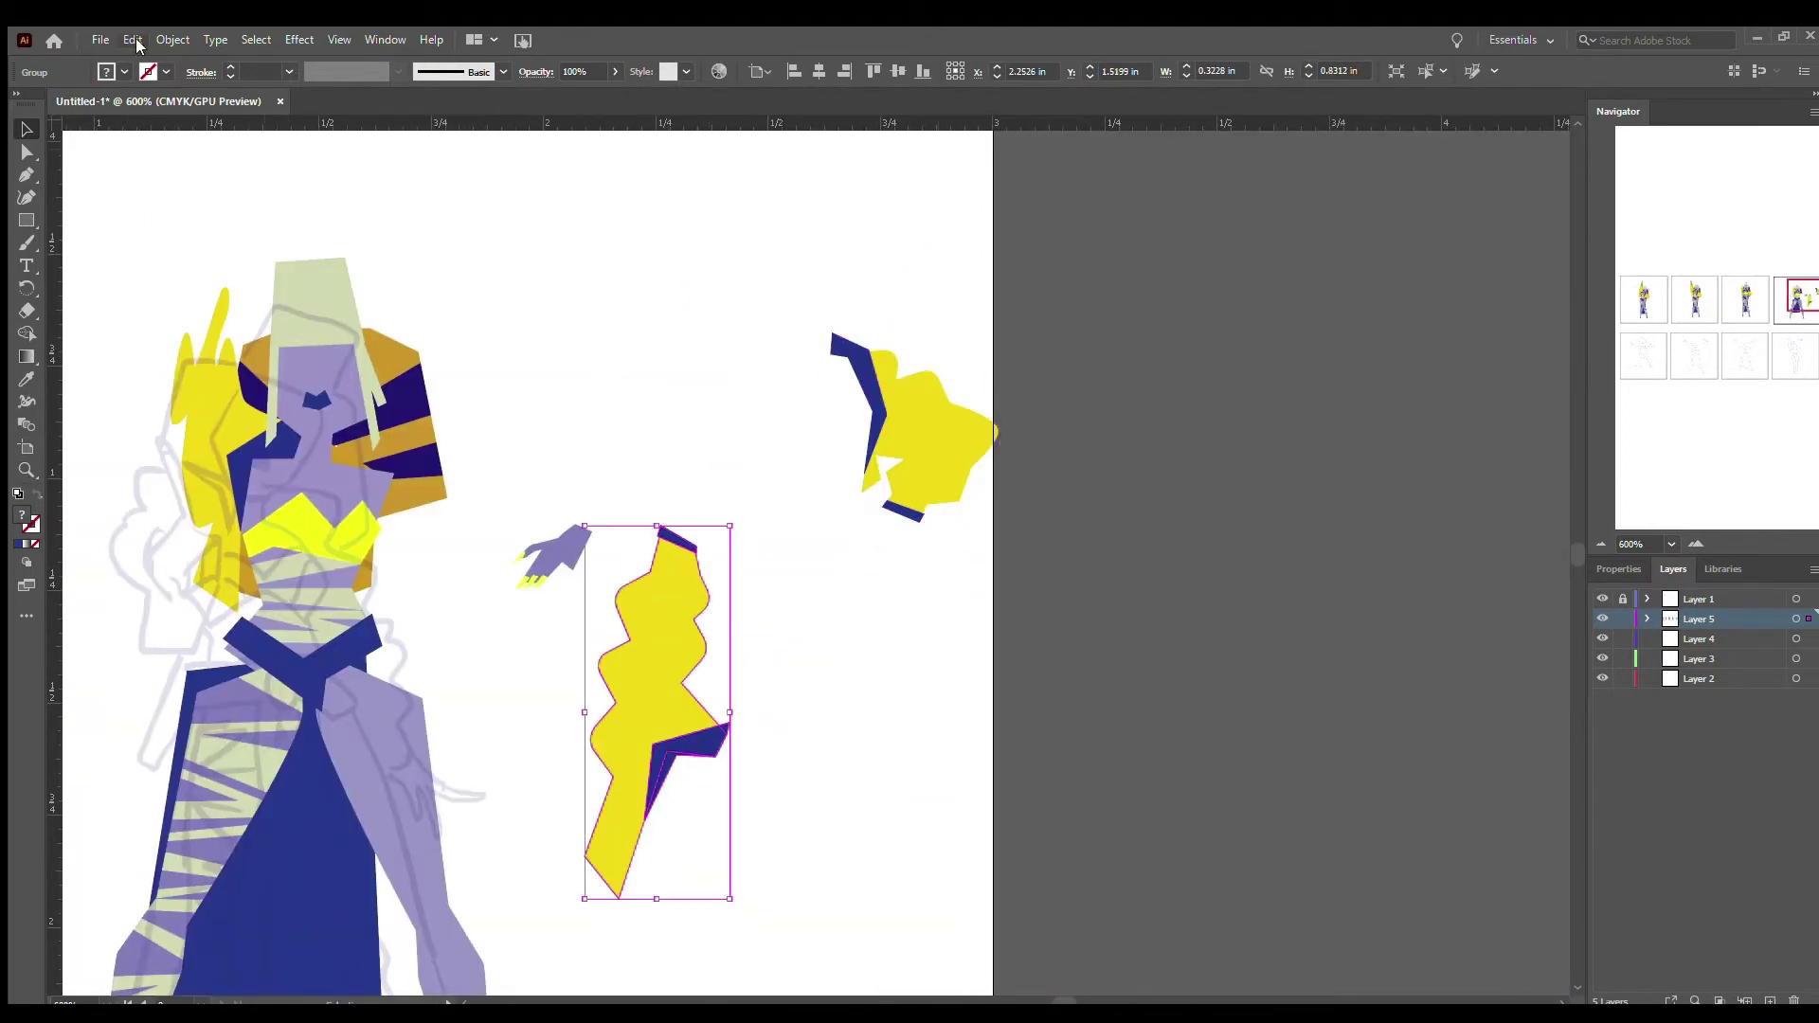
- Mirror the long scalloped sleeve horizontally and delete its navy collar piece
key(a)
key(o)
key(Return)
key(Return)
key(a)
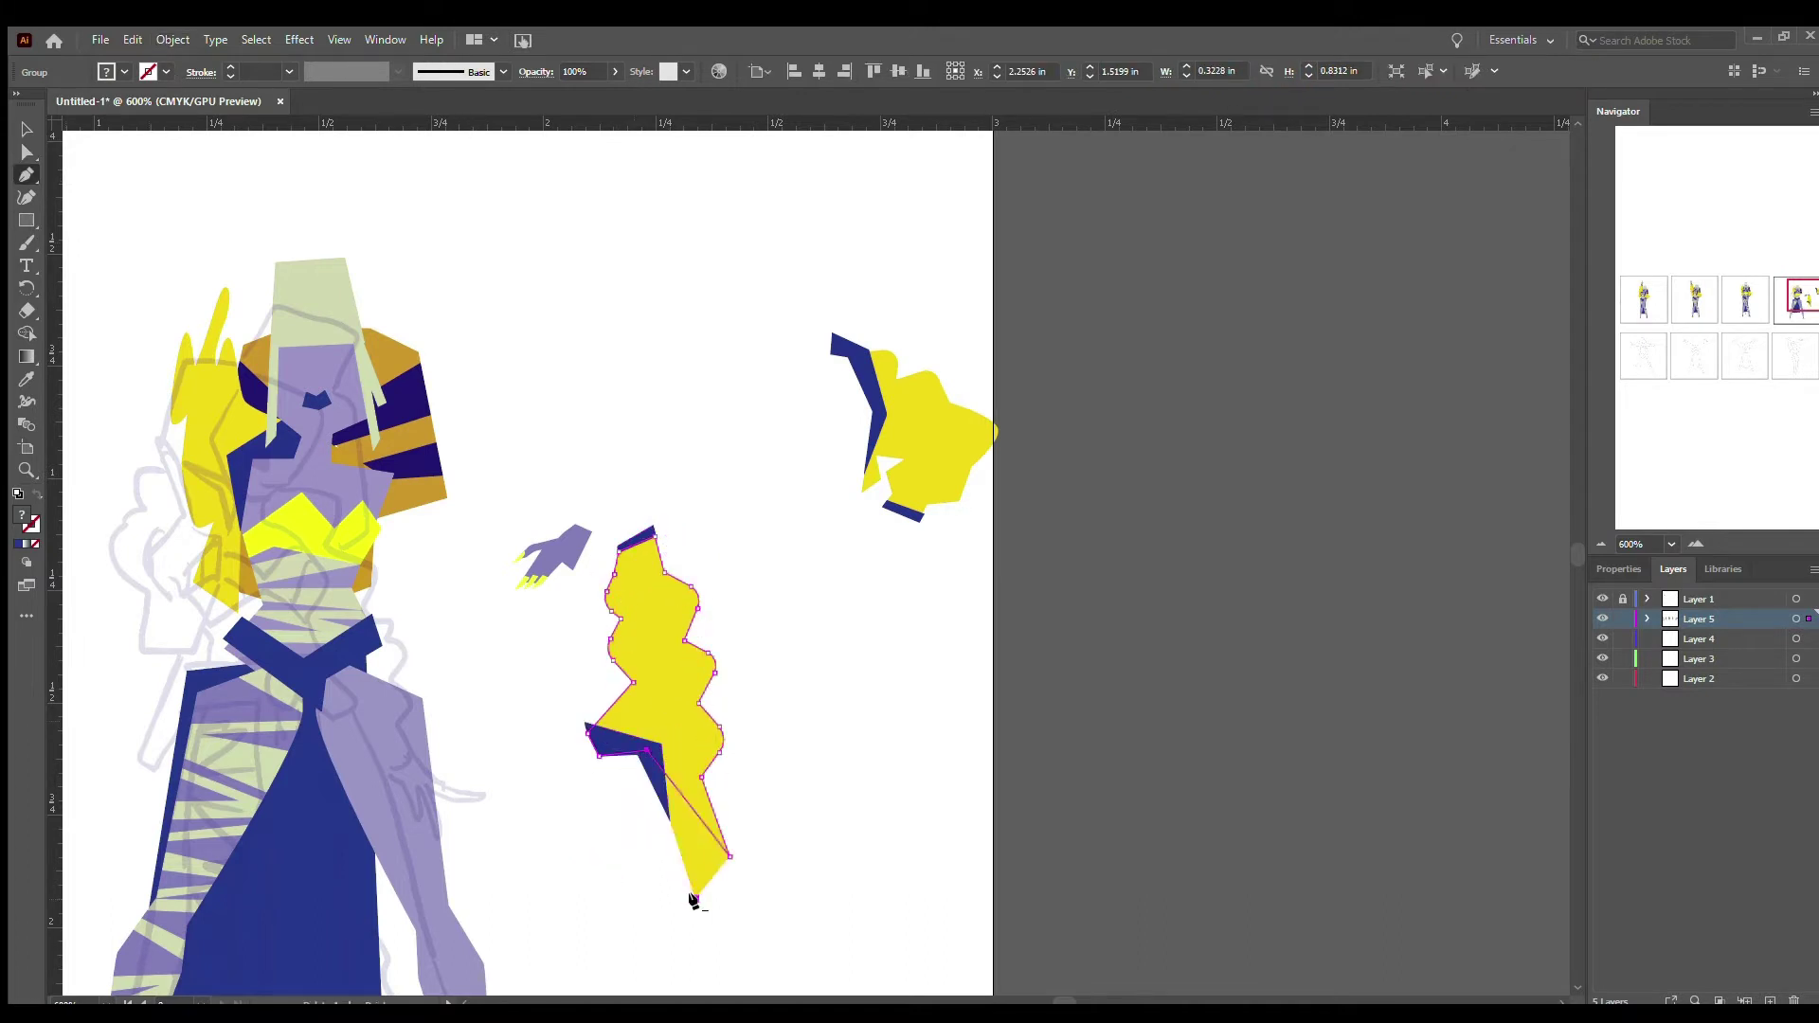
click(586, 724)
key(p)
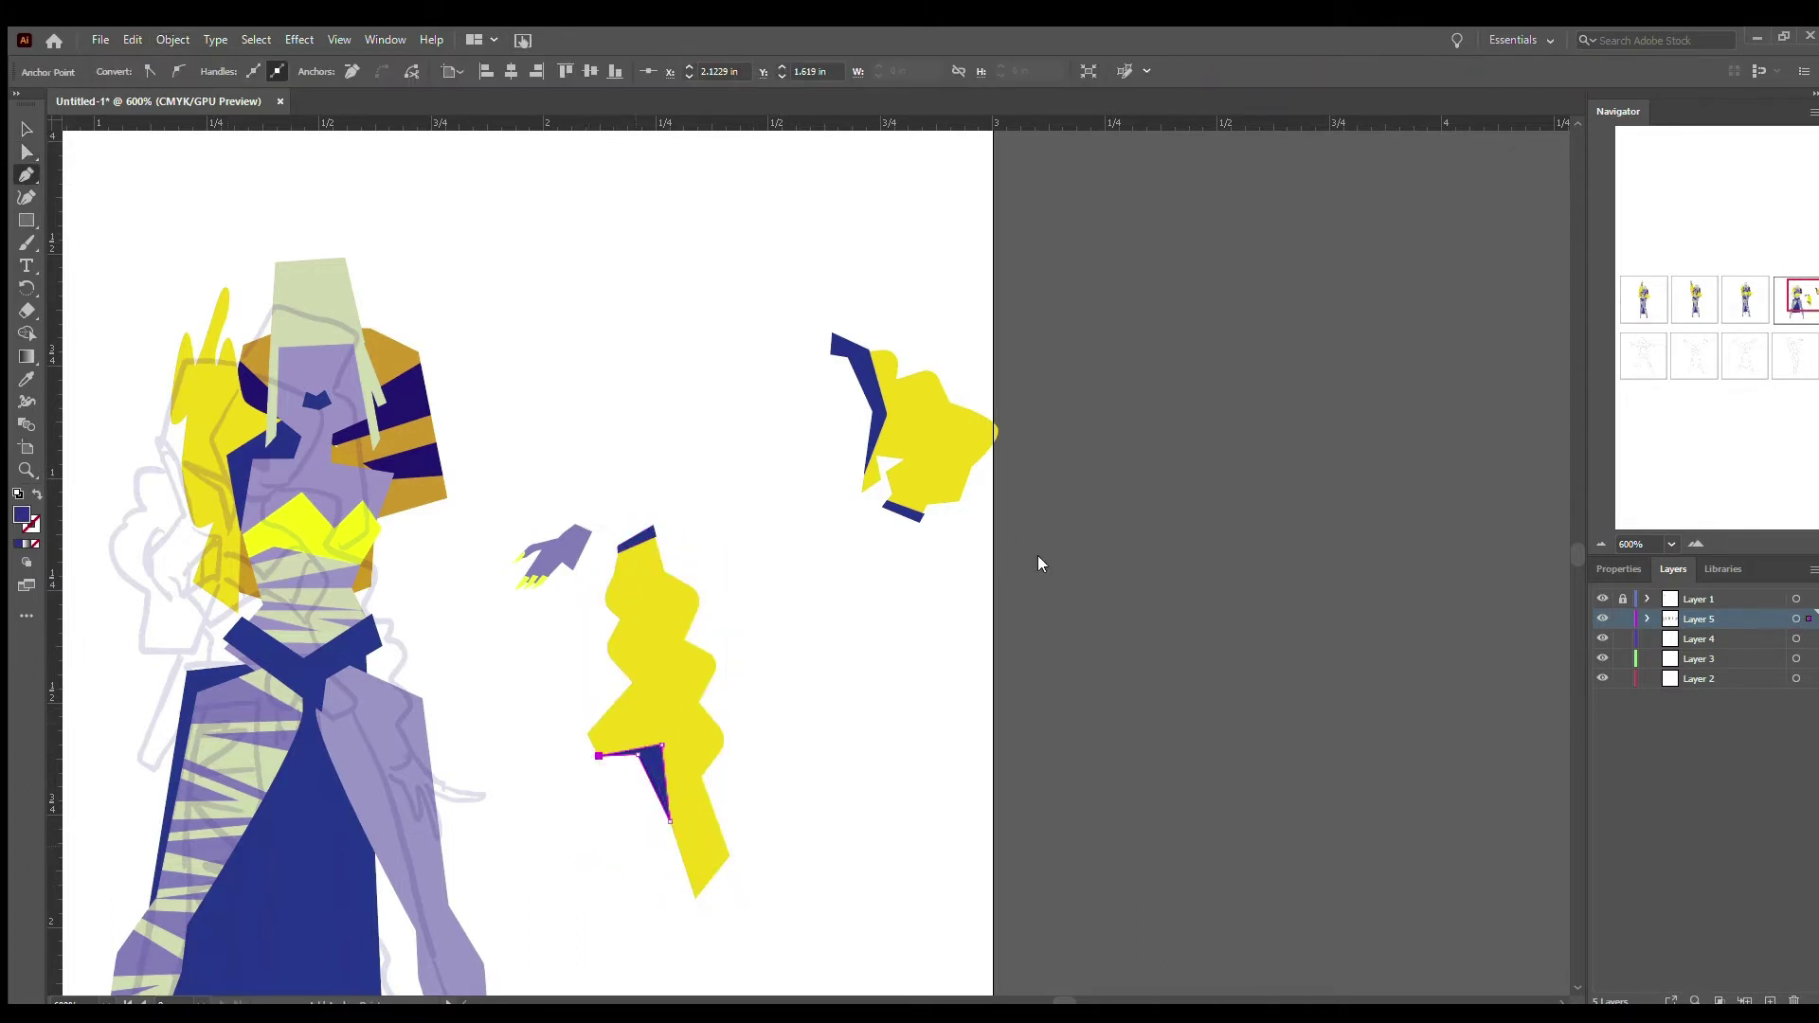
click(26, 131)
key(Delete)
- Rotate the long sleeve to hang downward and attach it at the fourth character's shoulder beside the plain leg
click(663, 663)
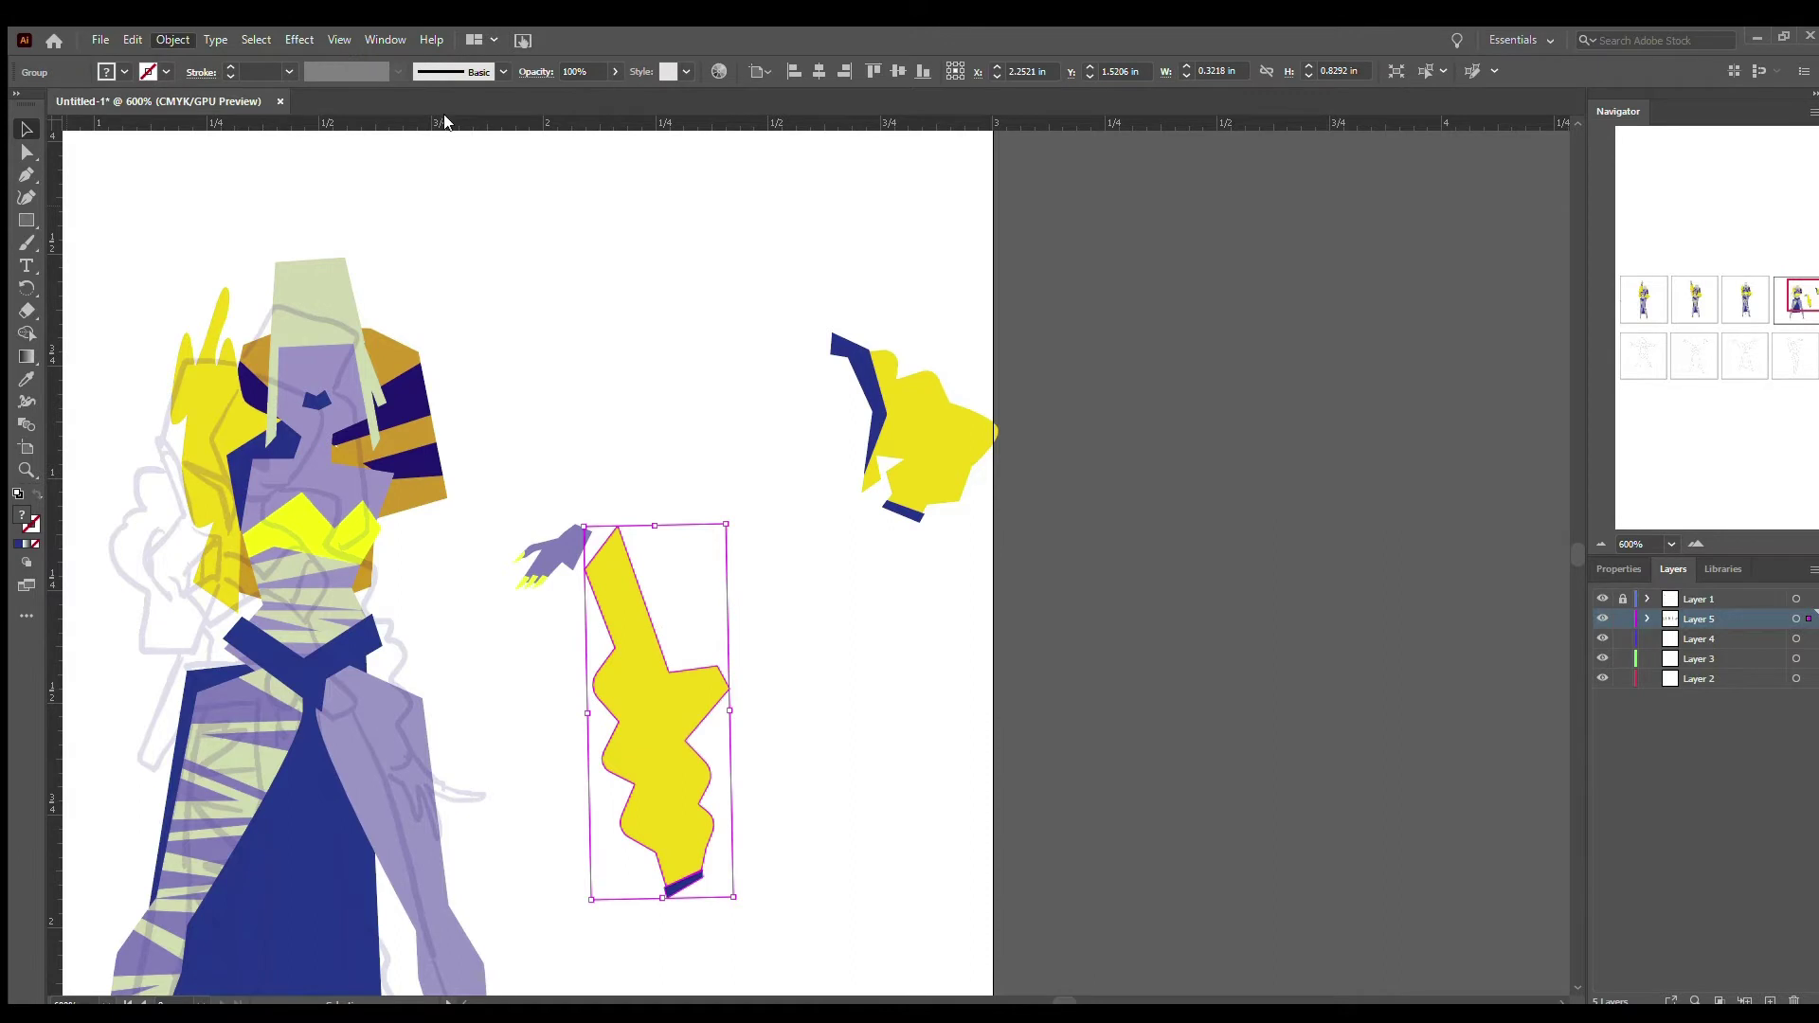
drag(580, 516, 655, 500)
drag(389, 594, 425, 526)
key(ctrl+shift+a)
scroll(767, 737, left, 5)
scroll(767, 737, down, 3)
scroll(767, 737, up, 3)
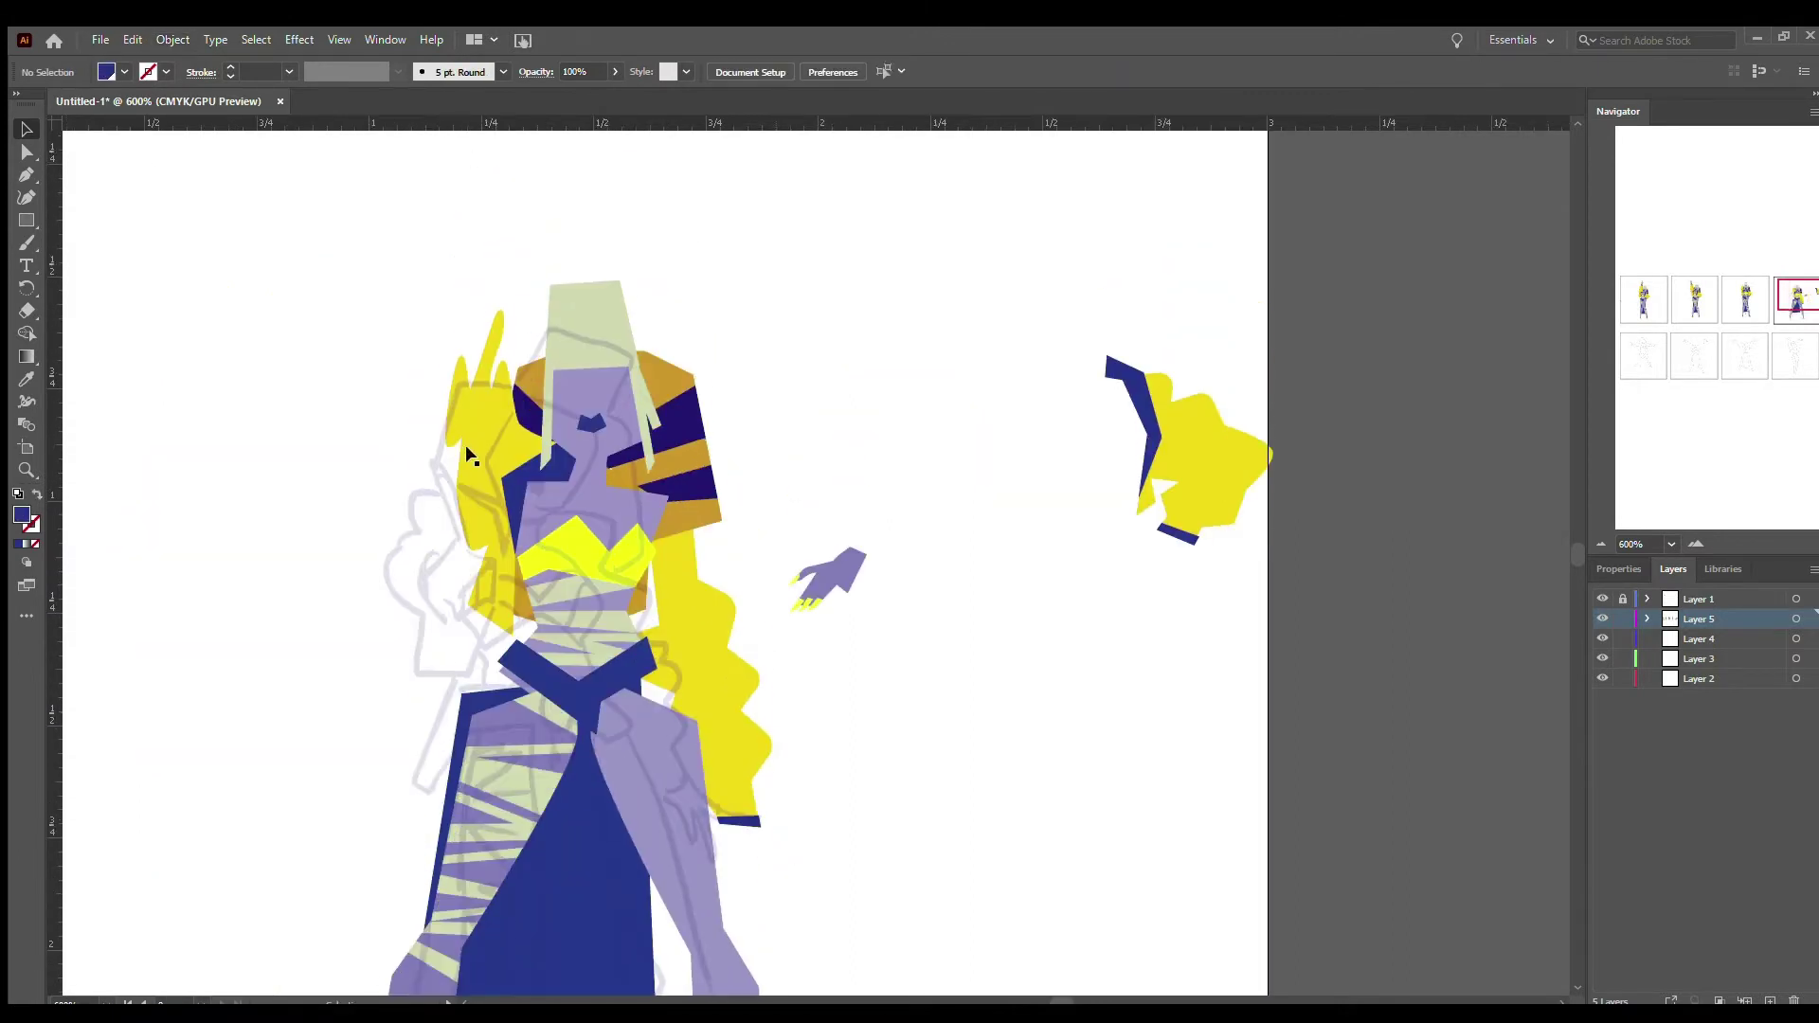
- Move the raised yellow sleeve with its navy collar piece off the fourth character into the empty area beside it
click(468, 452)
key(ctrl+z)
key(ctrl+z)
key(ctrl+z)
key(ctrl+z)
scroll(929, 759, down, 2)
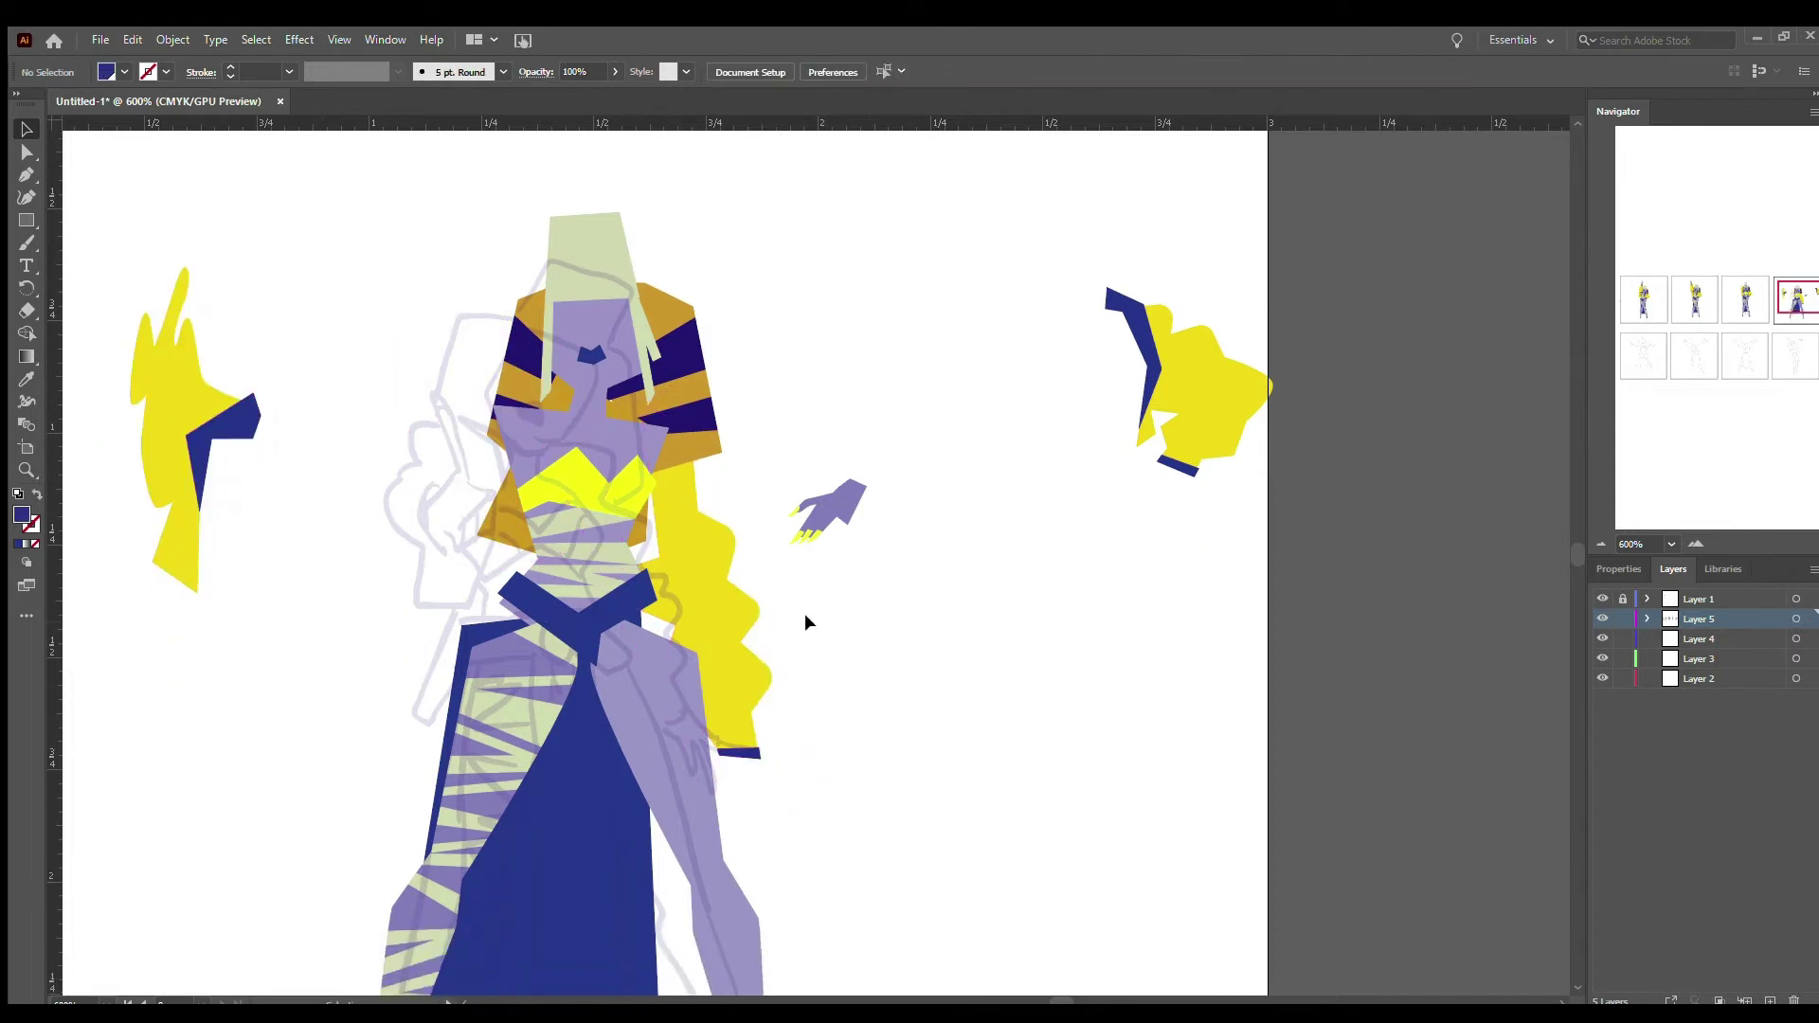
- Tilt the fourth character's head and headdress to match the sketch and reposition the navy mouth on the face
click(639, 337)
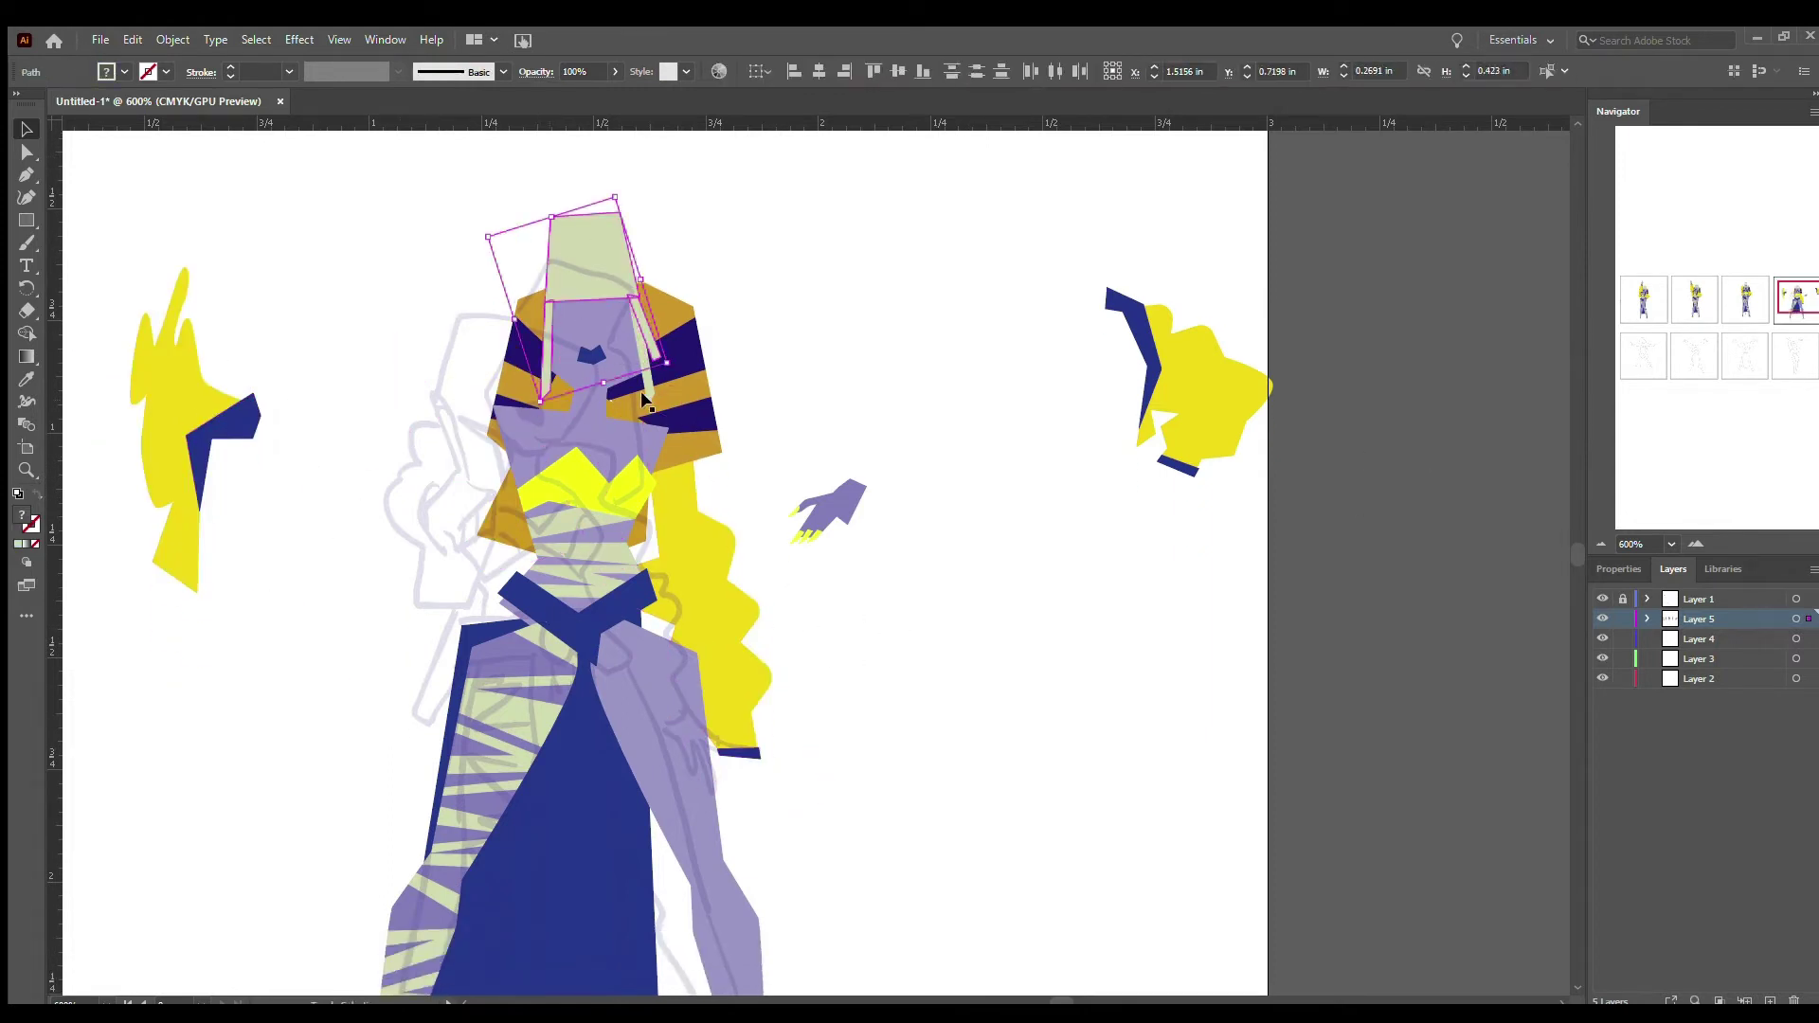
click(606, 263)
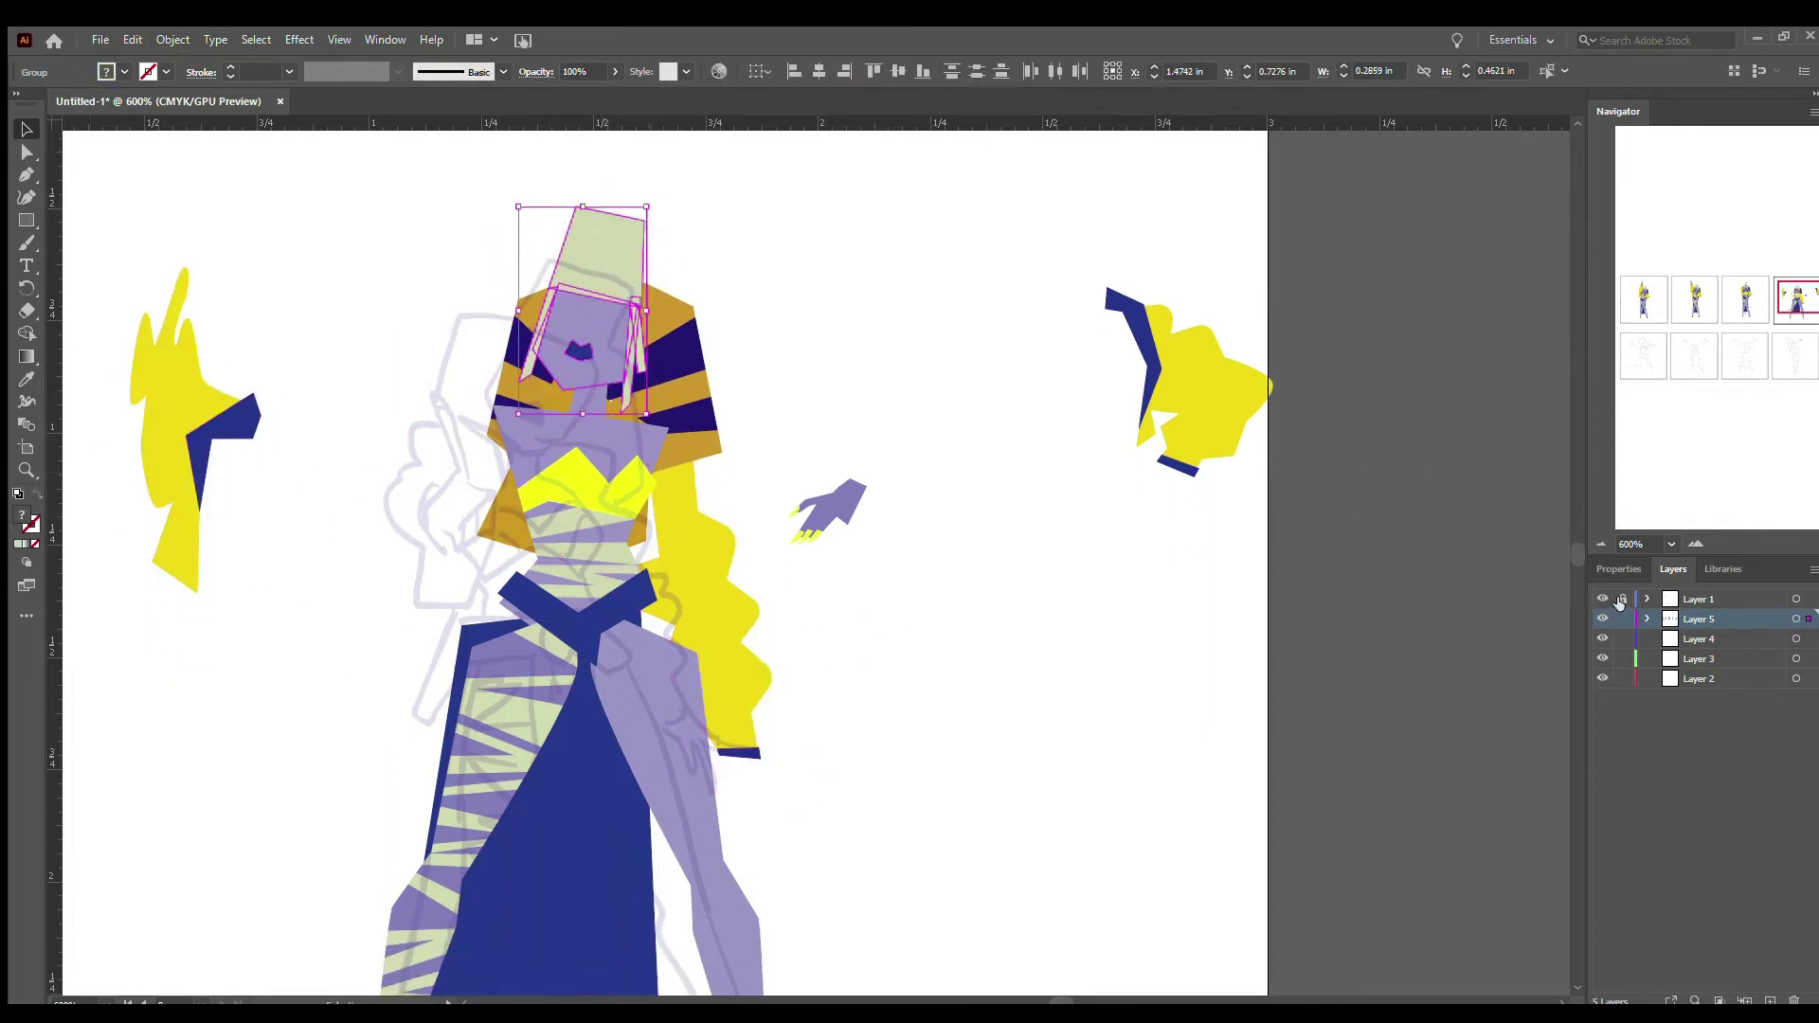
key(ctrl+shift+bracketright)
click(642, 426)
double_click(643, 426)
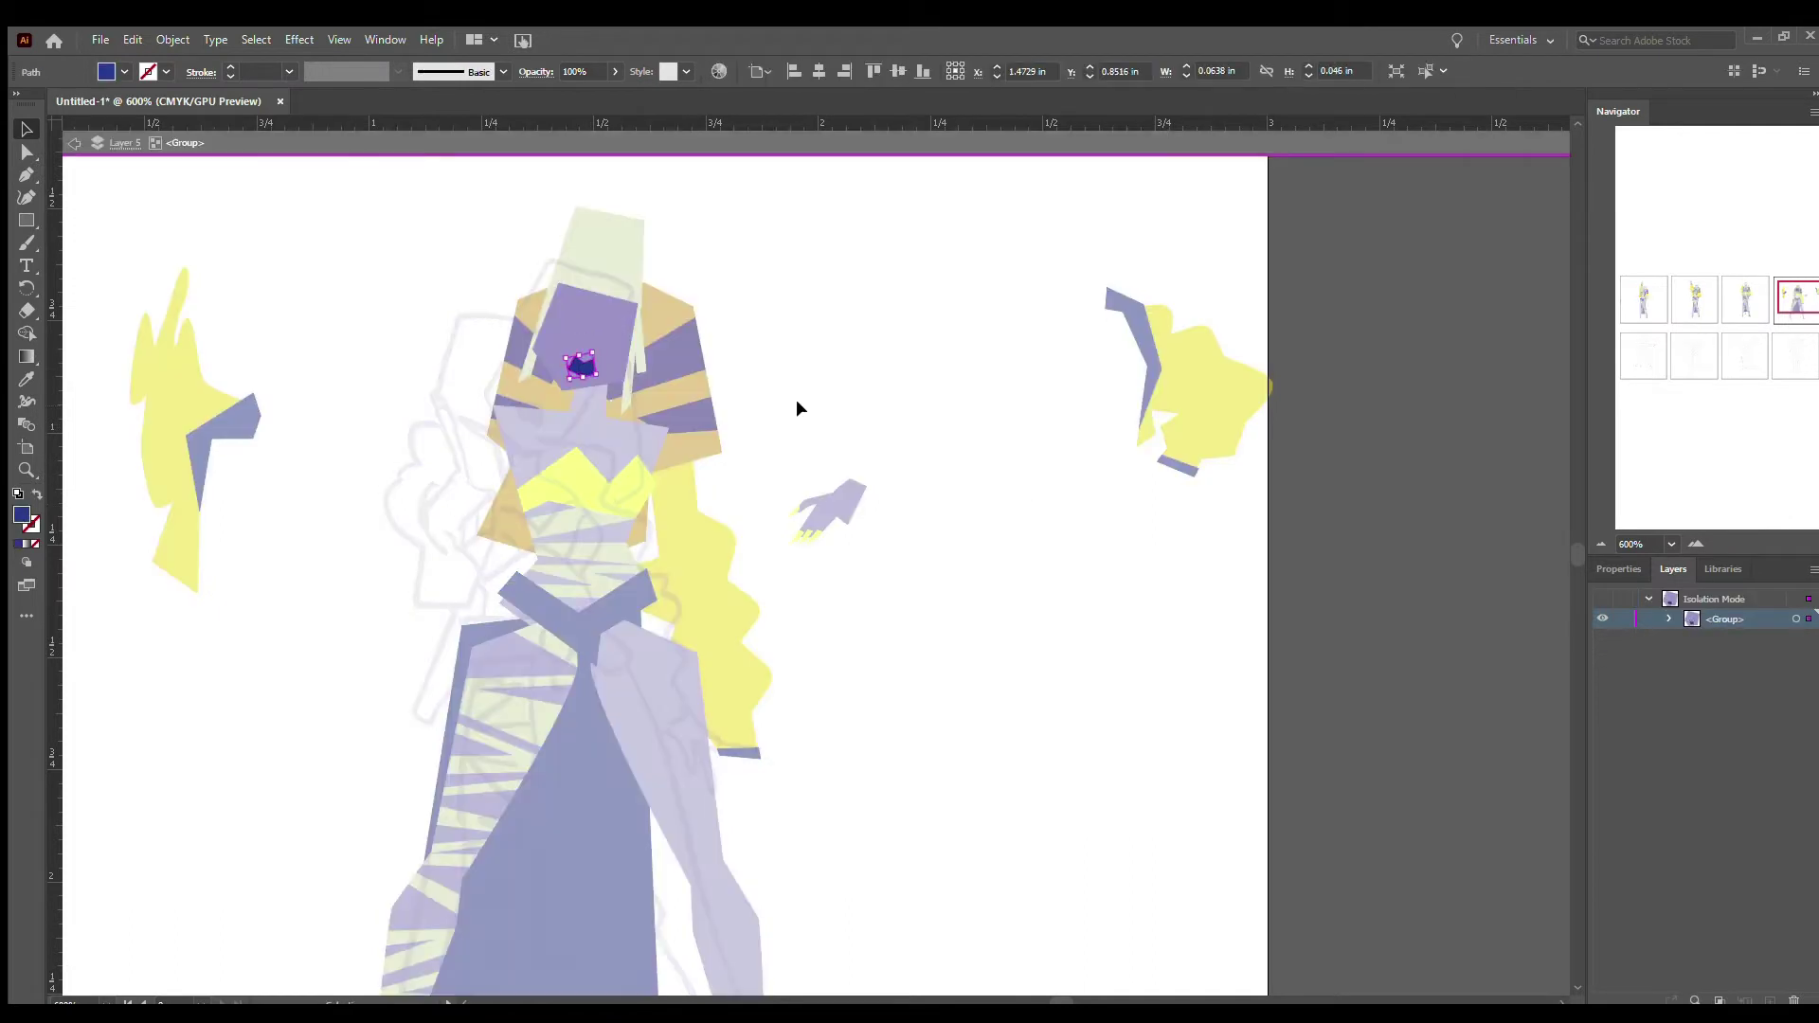
double_click(894, 430)
- Move the gold-and-navy striped headcloth beside the fourth character and widen the ends of the blue waist sash
drag(499, 412, 712, 355)
click(564, 409)
key(a)
click(502, 578)
key(v)
click(650, 601)
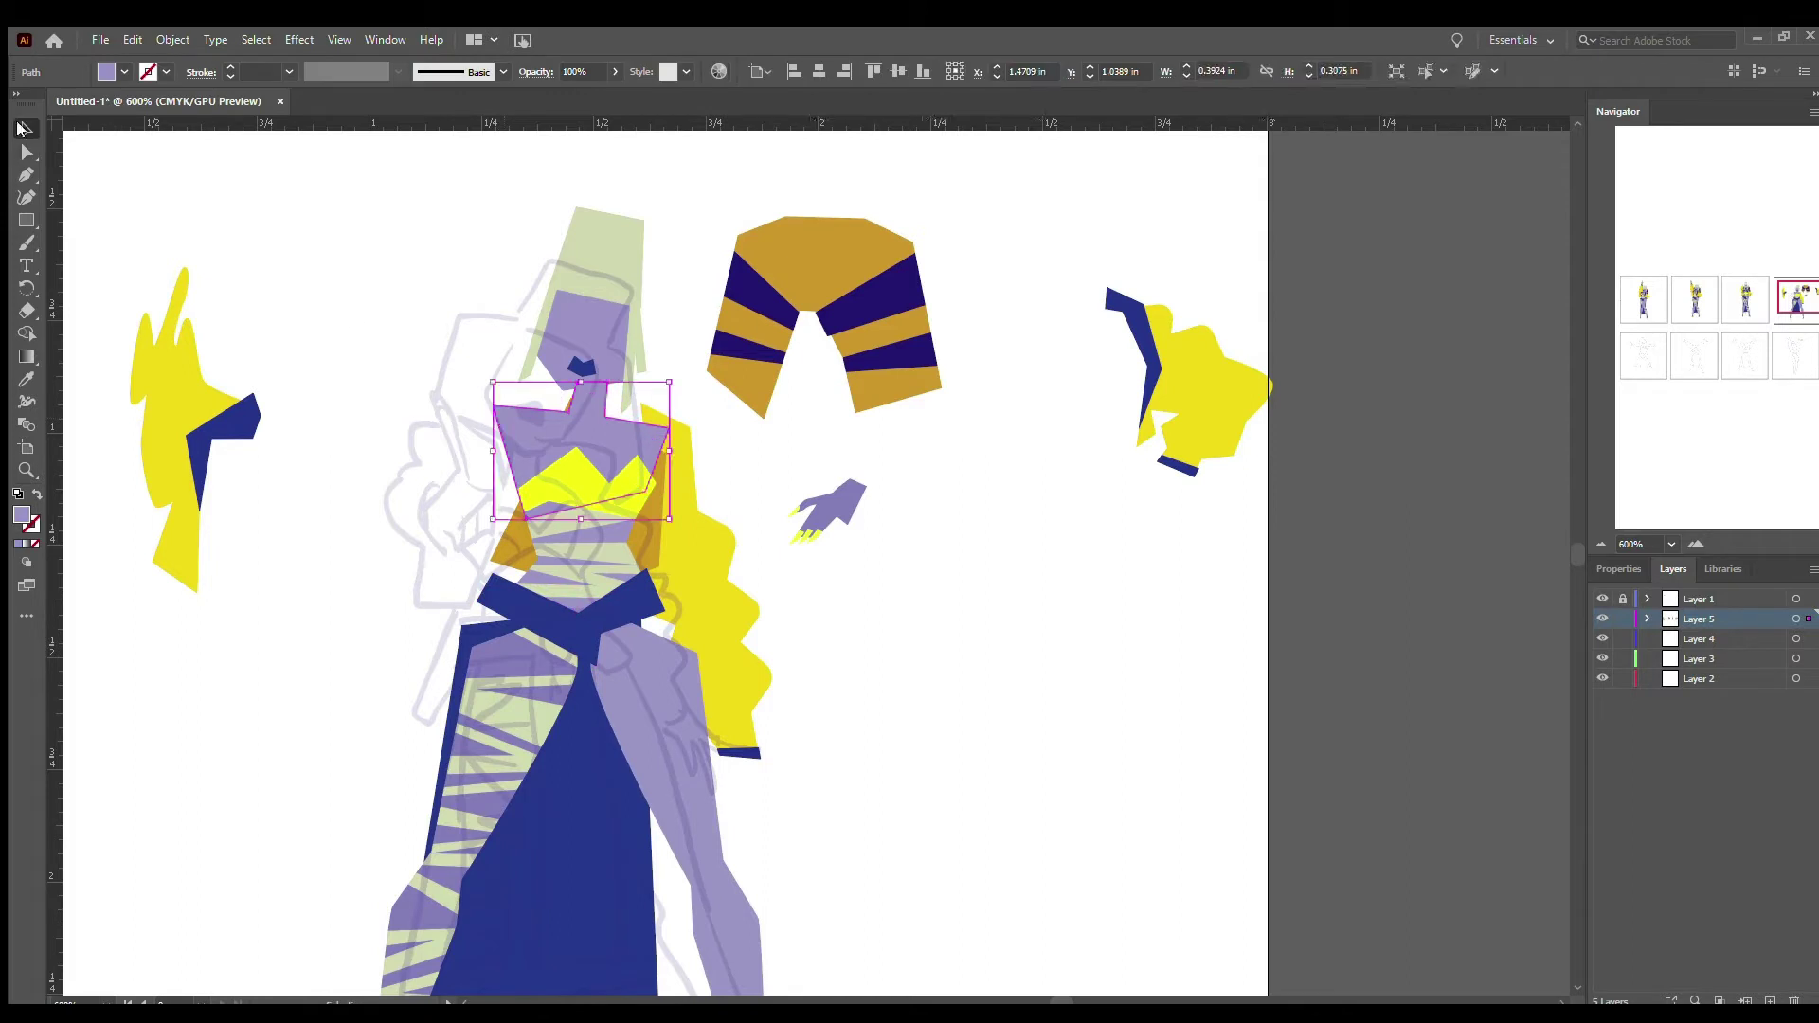
- Ungroup the fourth character's torso and select one of its waist bandage stripes
click(879, 578)
click(506, 413)
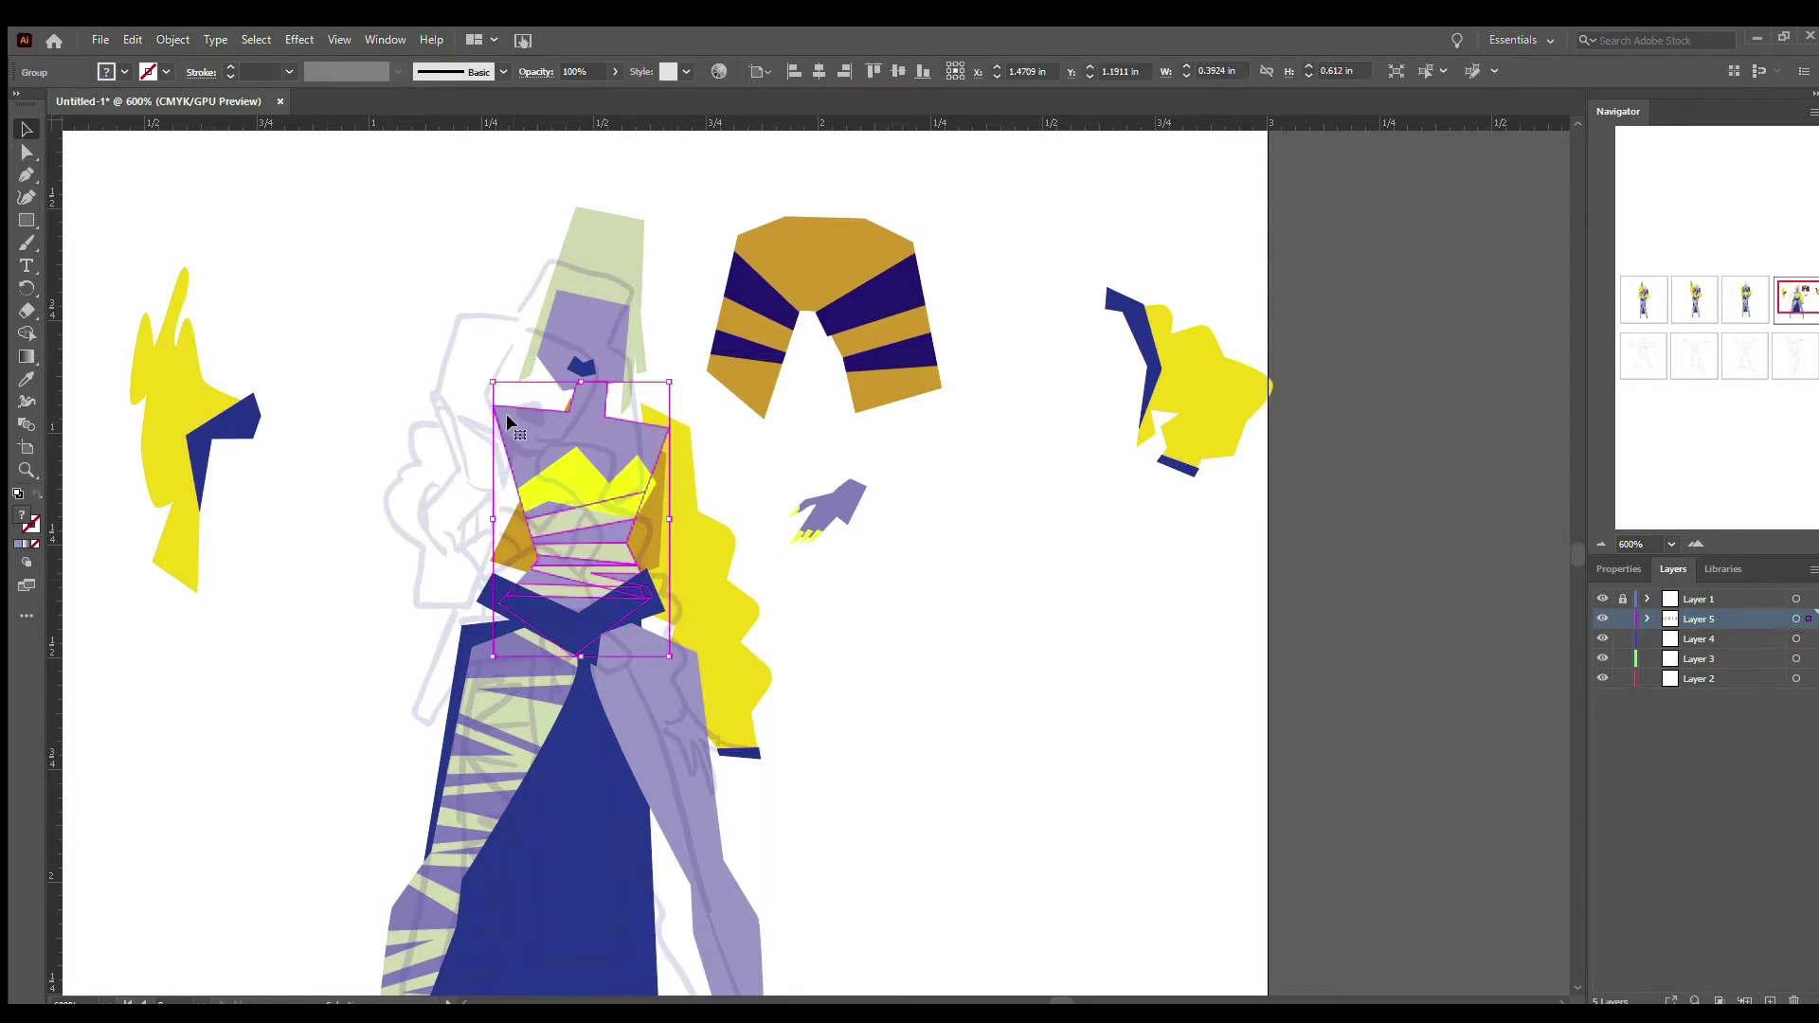
key(ctrl+shift+g)
click(895, 589)
key(a)
click(620, 537)
- Place a spare copy of the bandaged torso in the empty area beside the fourth character
key(ctrl+minus)
key(ctrl+minus)
key(ctrl+minus)
key(ctrl+minus)
key(ctrl+minus)
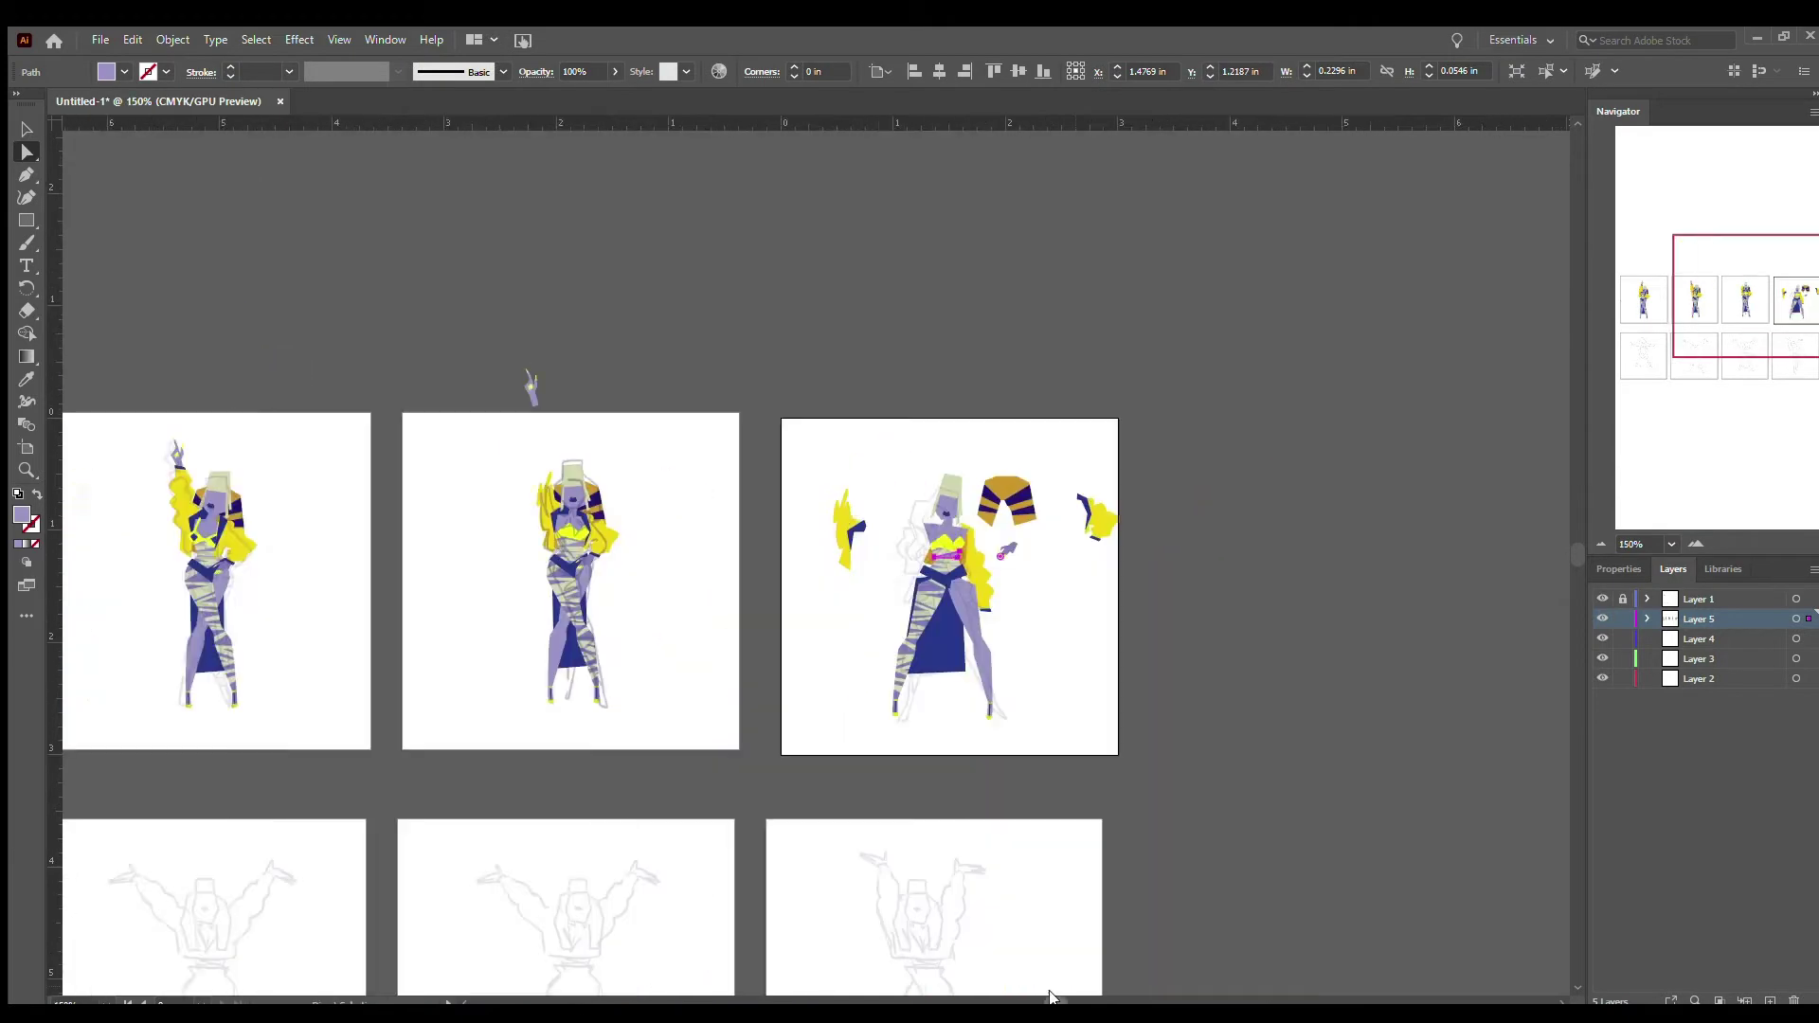
drag(390, 385, 275, 385)
key(ctrl+plus)
key(ctrl+plus)
key(ctrl+plus)
key(ctrl+plus)
drag(661, 350, 888, 515)
key(ctrl+z)
key(ctrl+plus)
key(ctrl+plus)
key(ctrl+plus)
key(ctrl+minus)
drag(762, 467, 292, 698)
- Extend the top of the hanging yellow sleeve inward toward the base of the neck
click(657, 423)
scroll(915, 511, up, 2)
scroll(915, 511, left, 10)
scroll(1073, 934, right, 12)
click(1073, 536)
scroll(682, 726, down, 5)
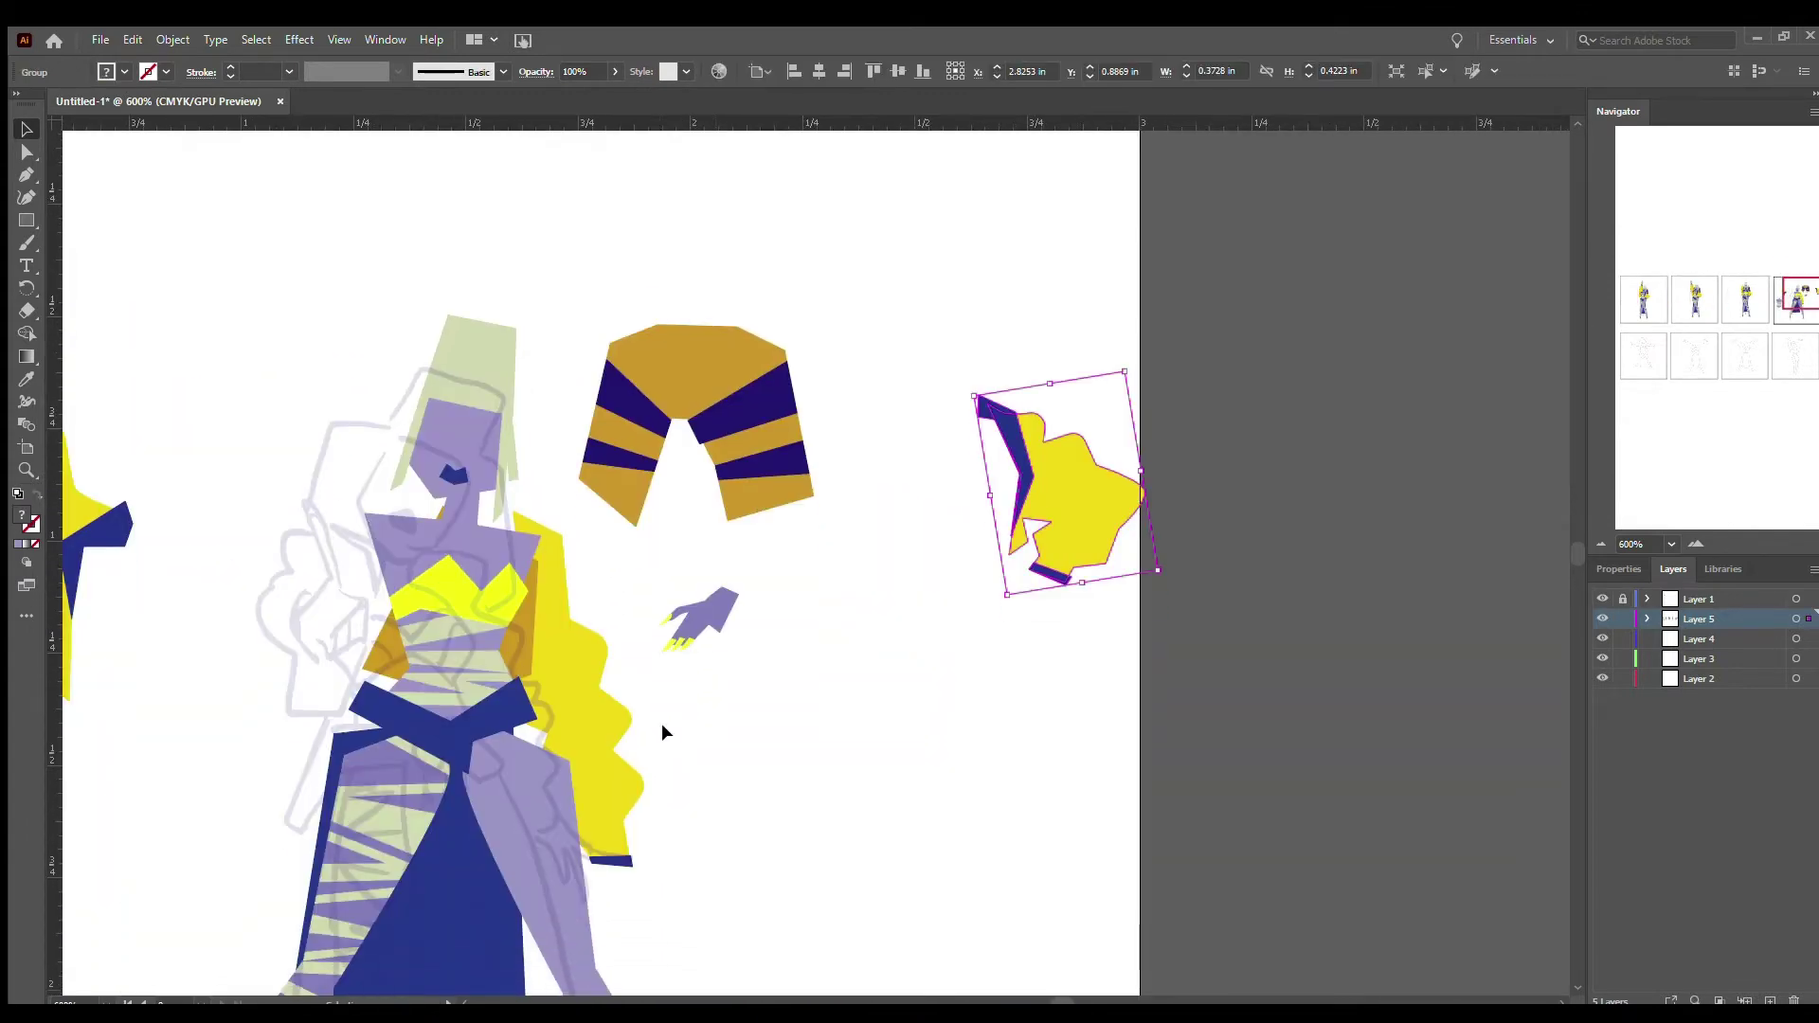
scroll(653, 763, up, 2)
key(a)
click(535, 514)
click(663, 530)
click(587, 568)
click(465, 477)
click(540, 675)
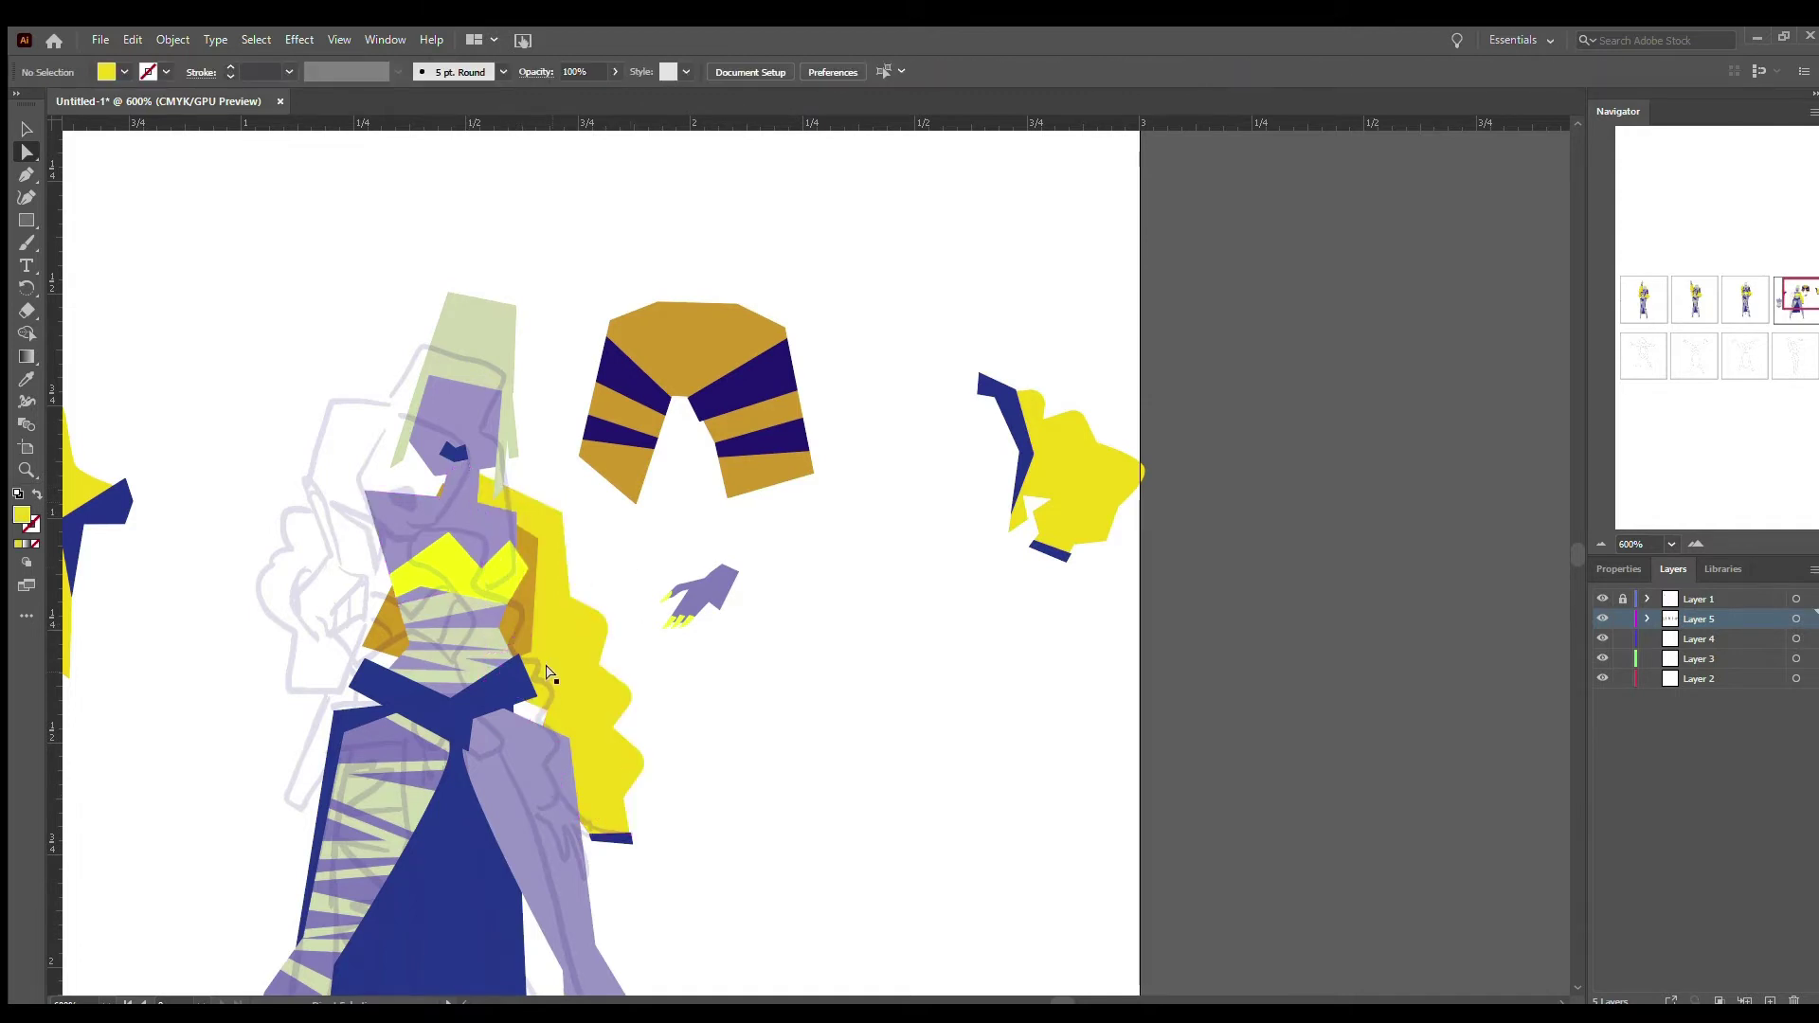
- Reshape the upper corner points of the gold panel behind the torso to follow the shoulder
click(528, 545)
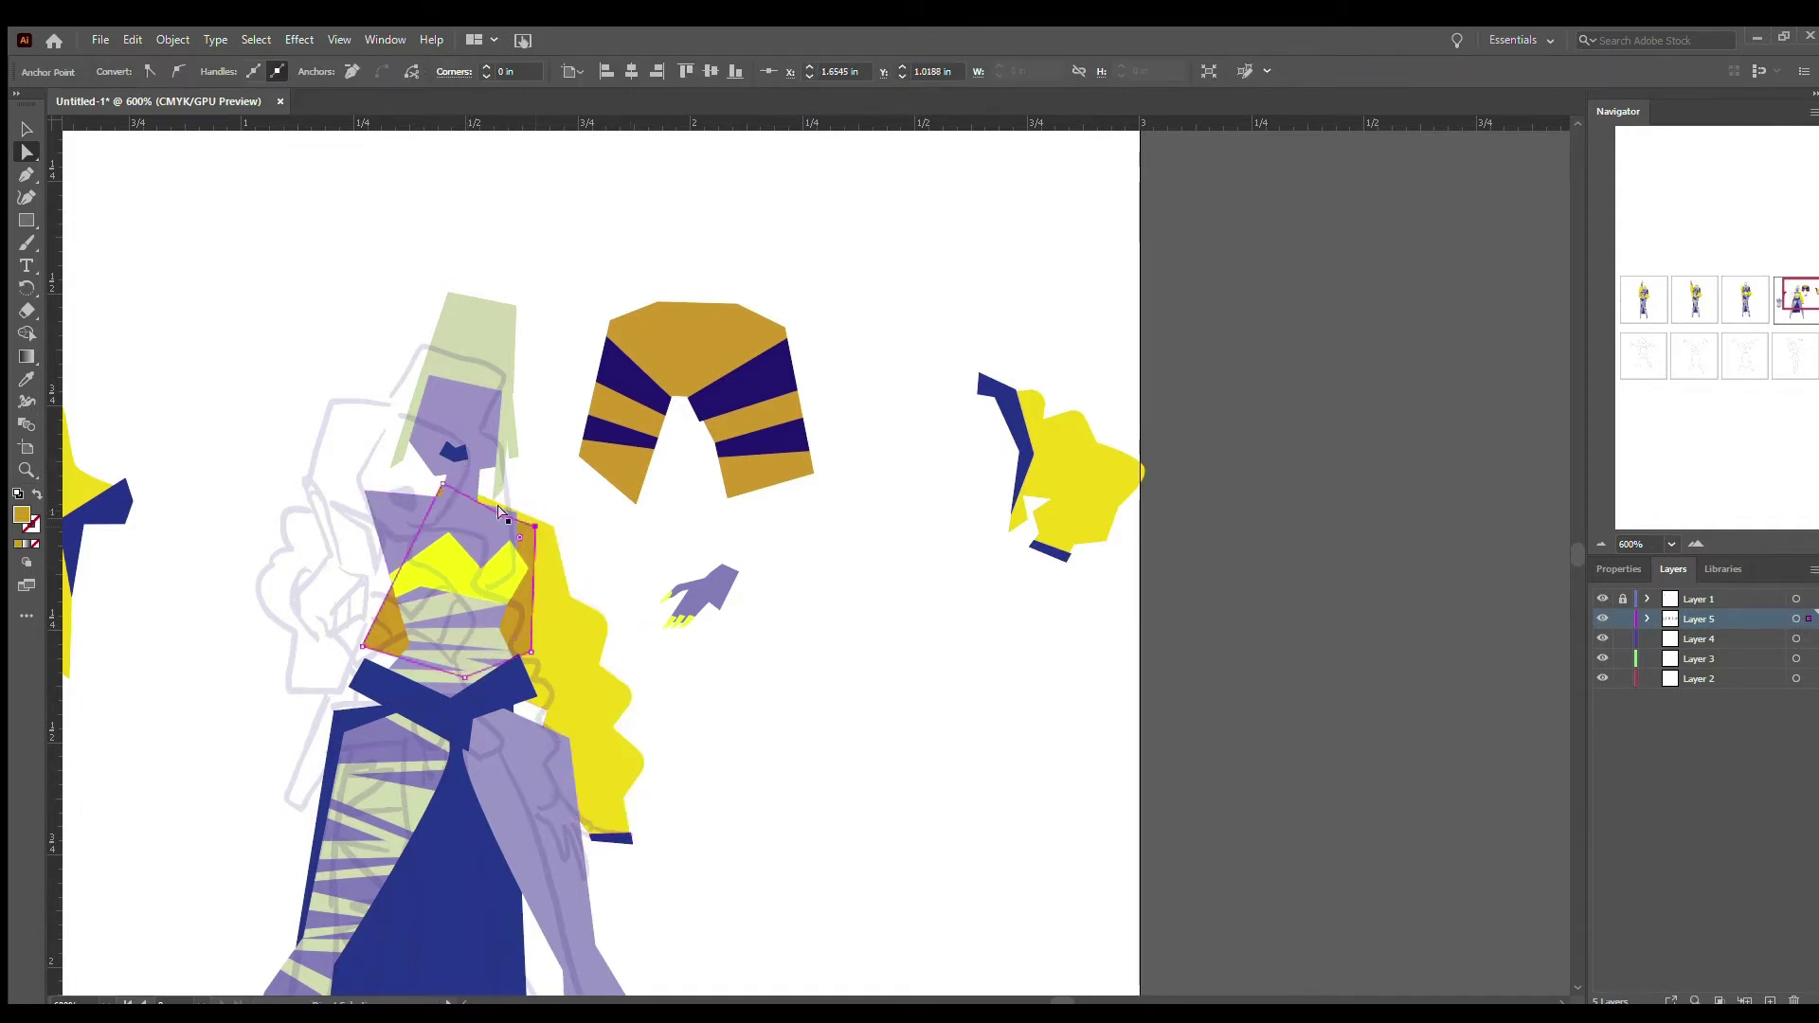
click(663, 531)
click(592, 616)
click(758, 664)
- Adjust the anchor points along the hanging sleeve's scalloped outer edge to smooth its upper arm and bulges
scroll(609, 729, left, 6)
scroll(609, 729, right, 6)
click(611, 729)
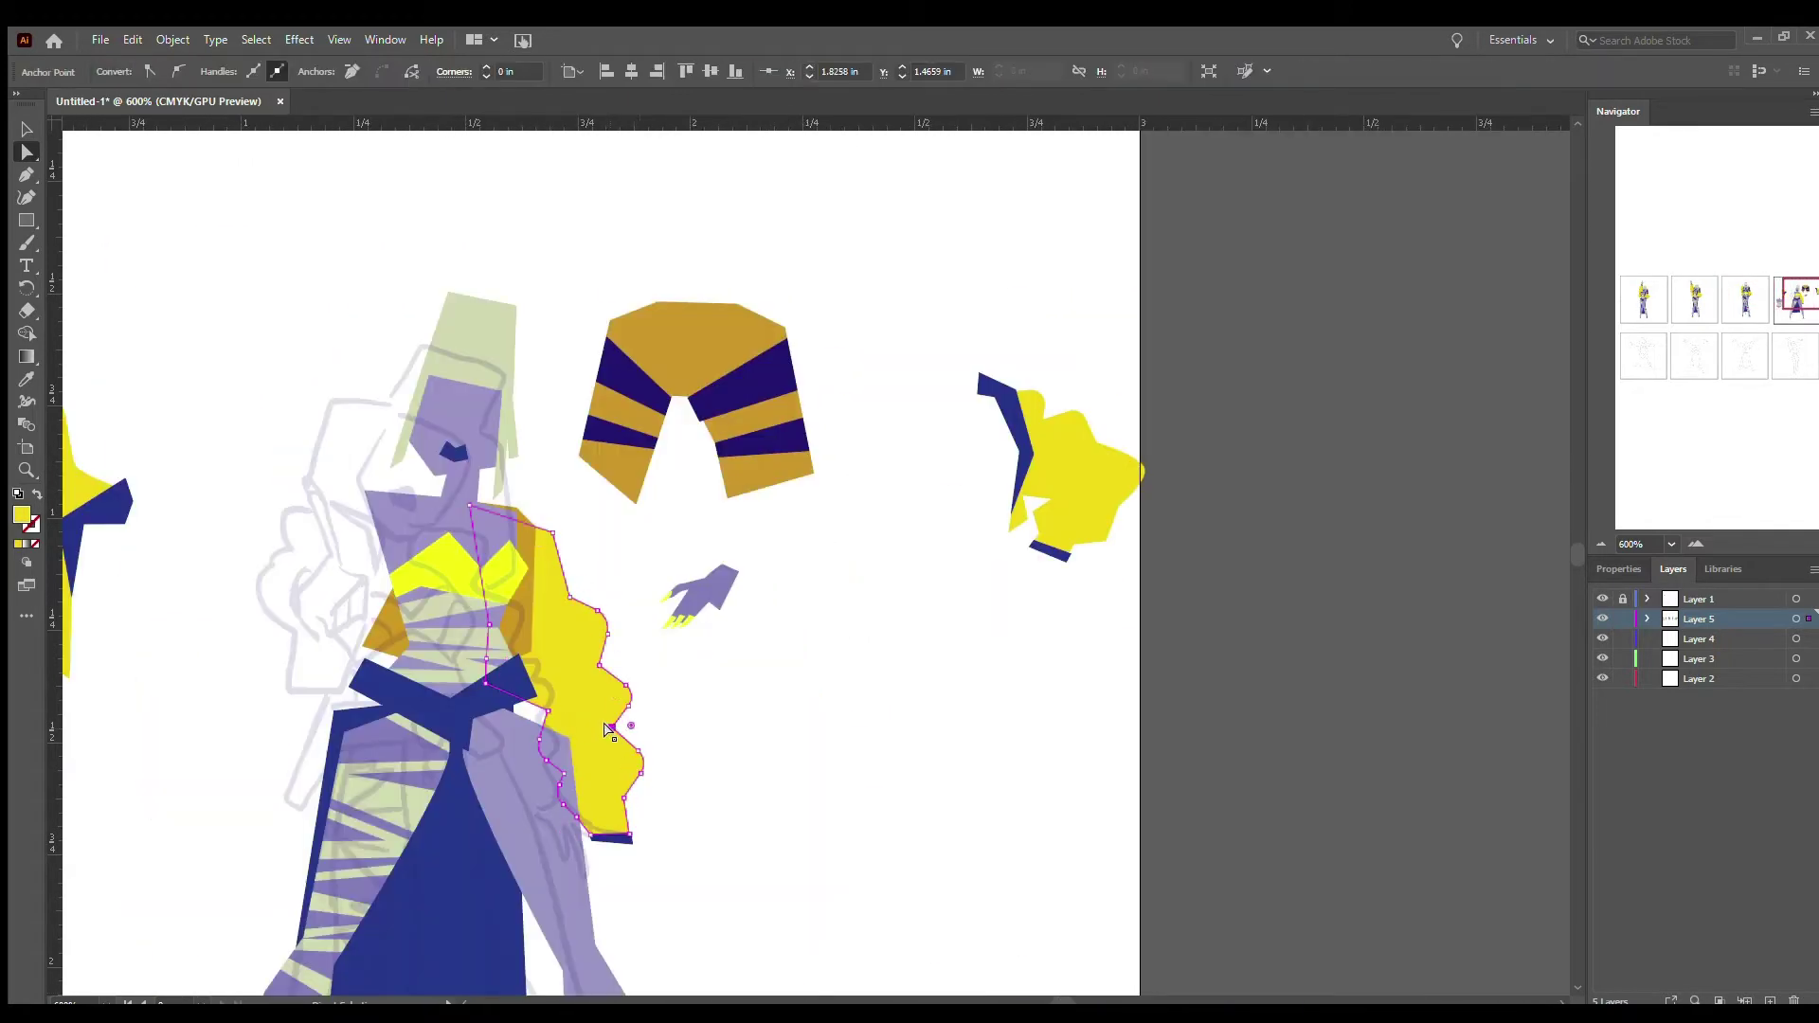
shift+click(646, 756)
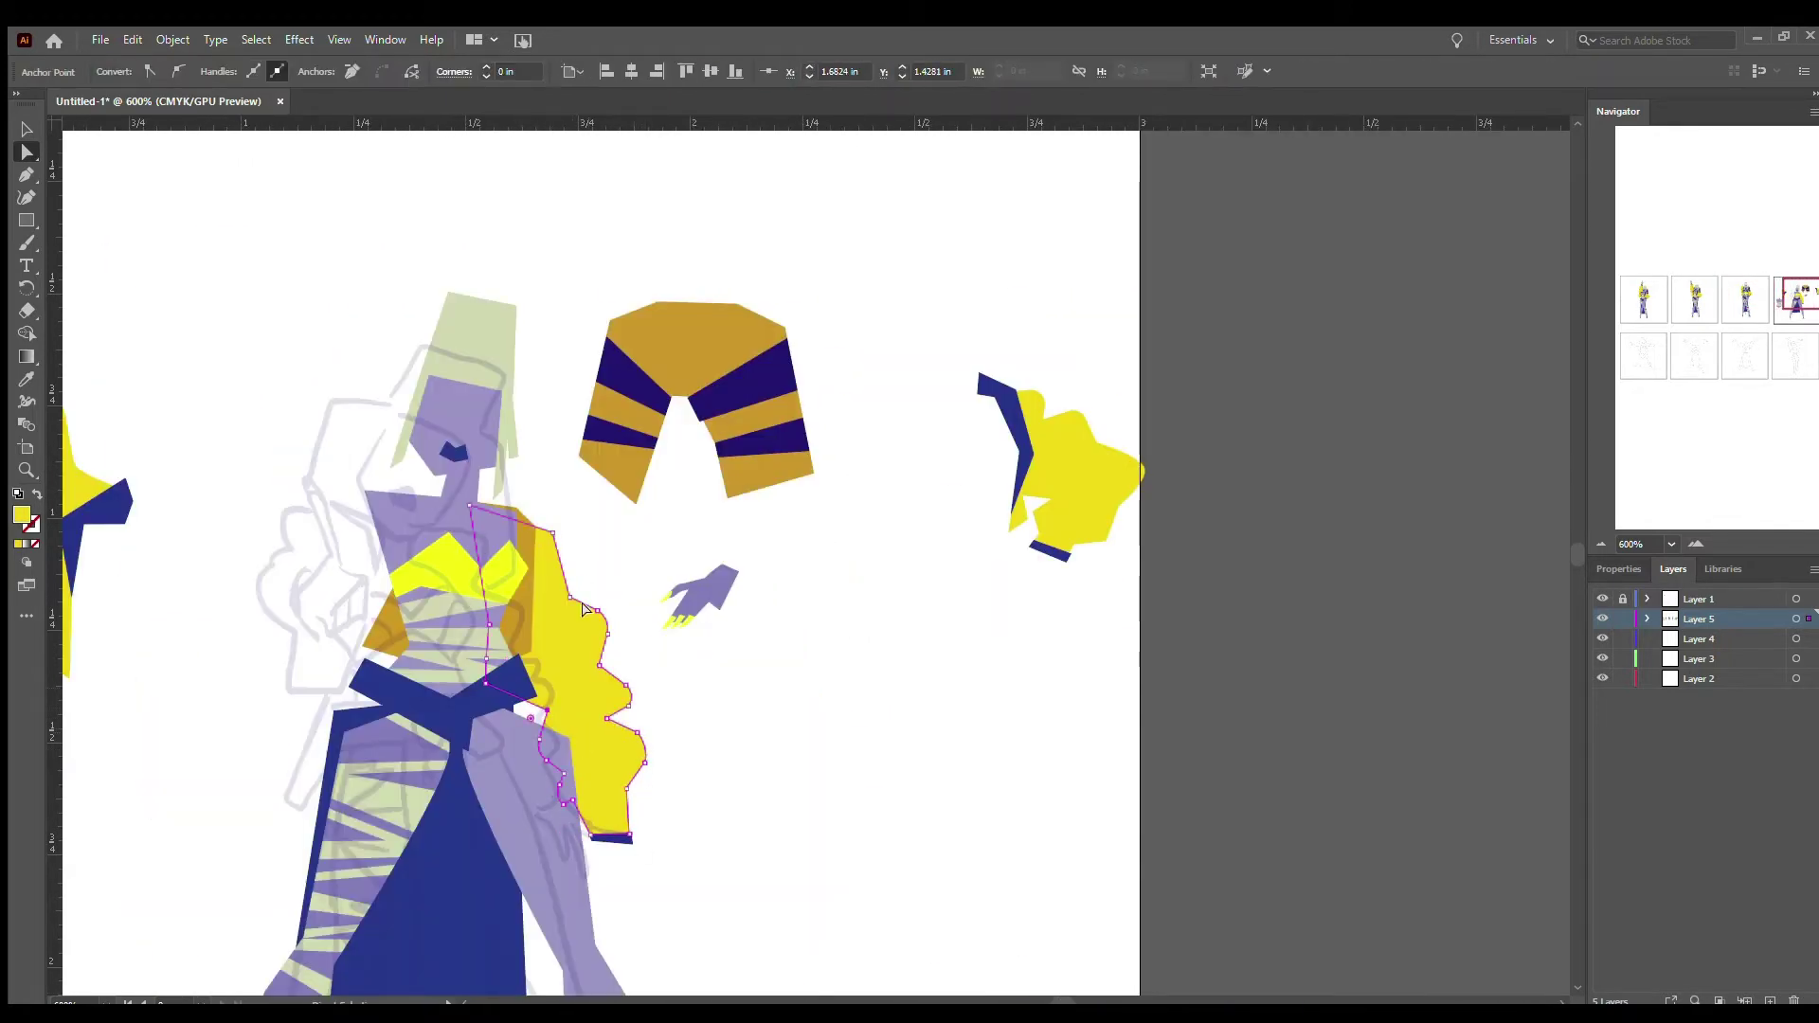
click(587, 835)
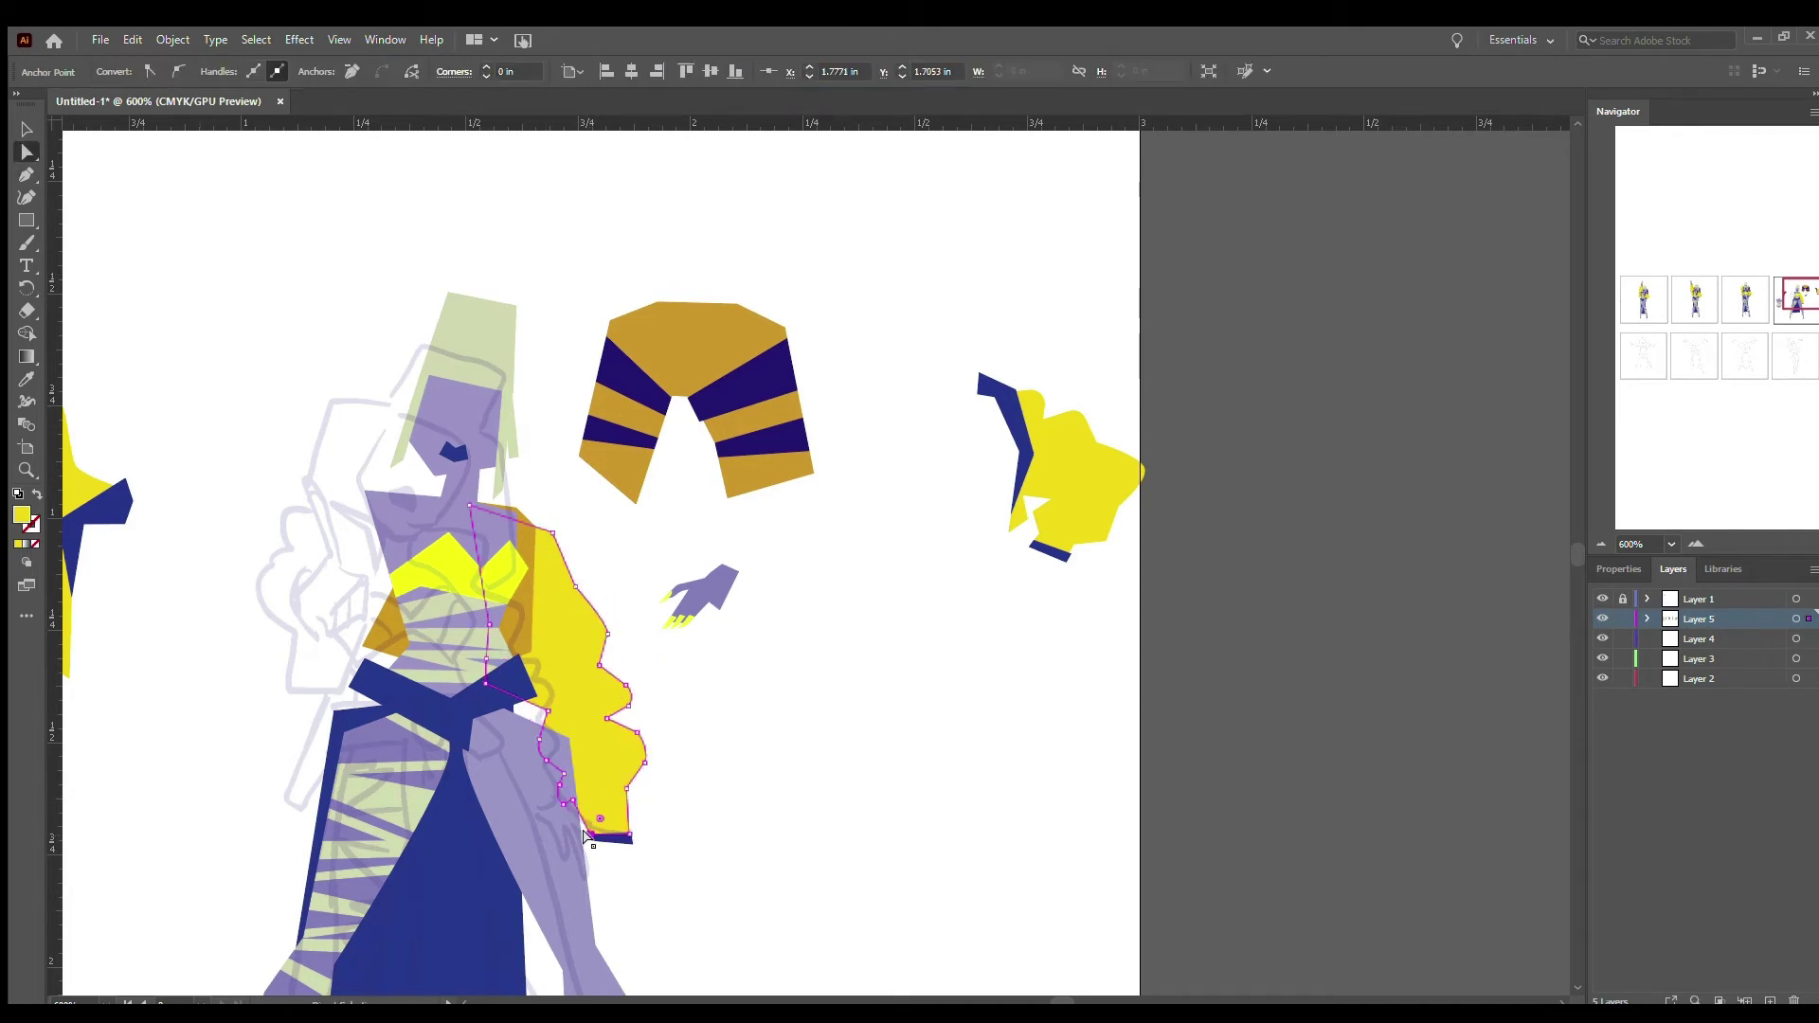
- Rotate the navy cuff of the hanging sleeve and refine the sleeve's wrist and scalloped edge to meet it
click(17, 128)
double_click(599, 840)
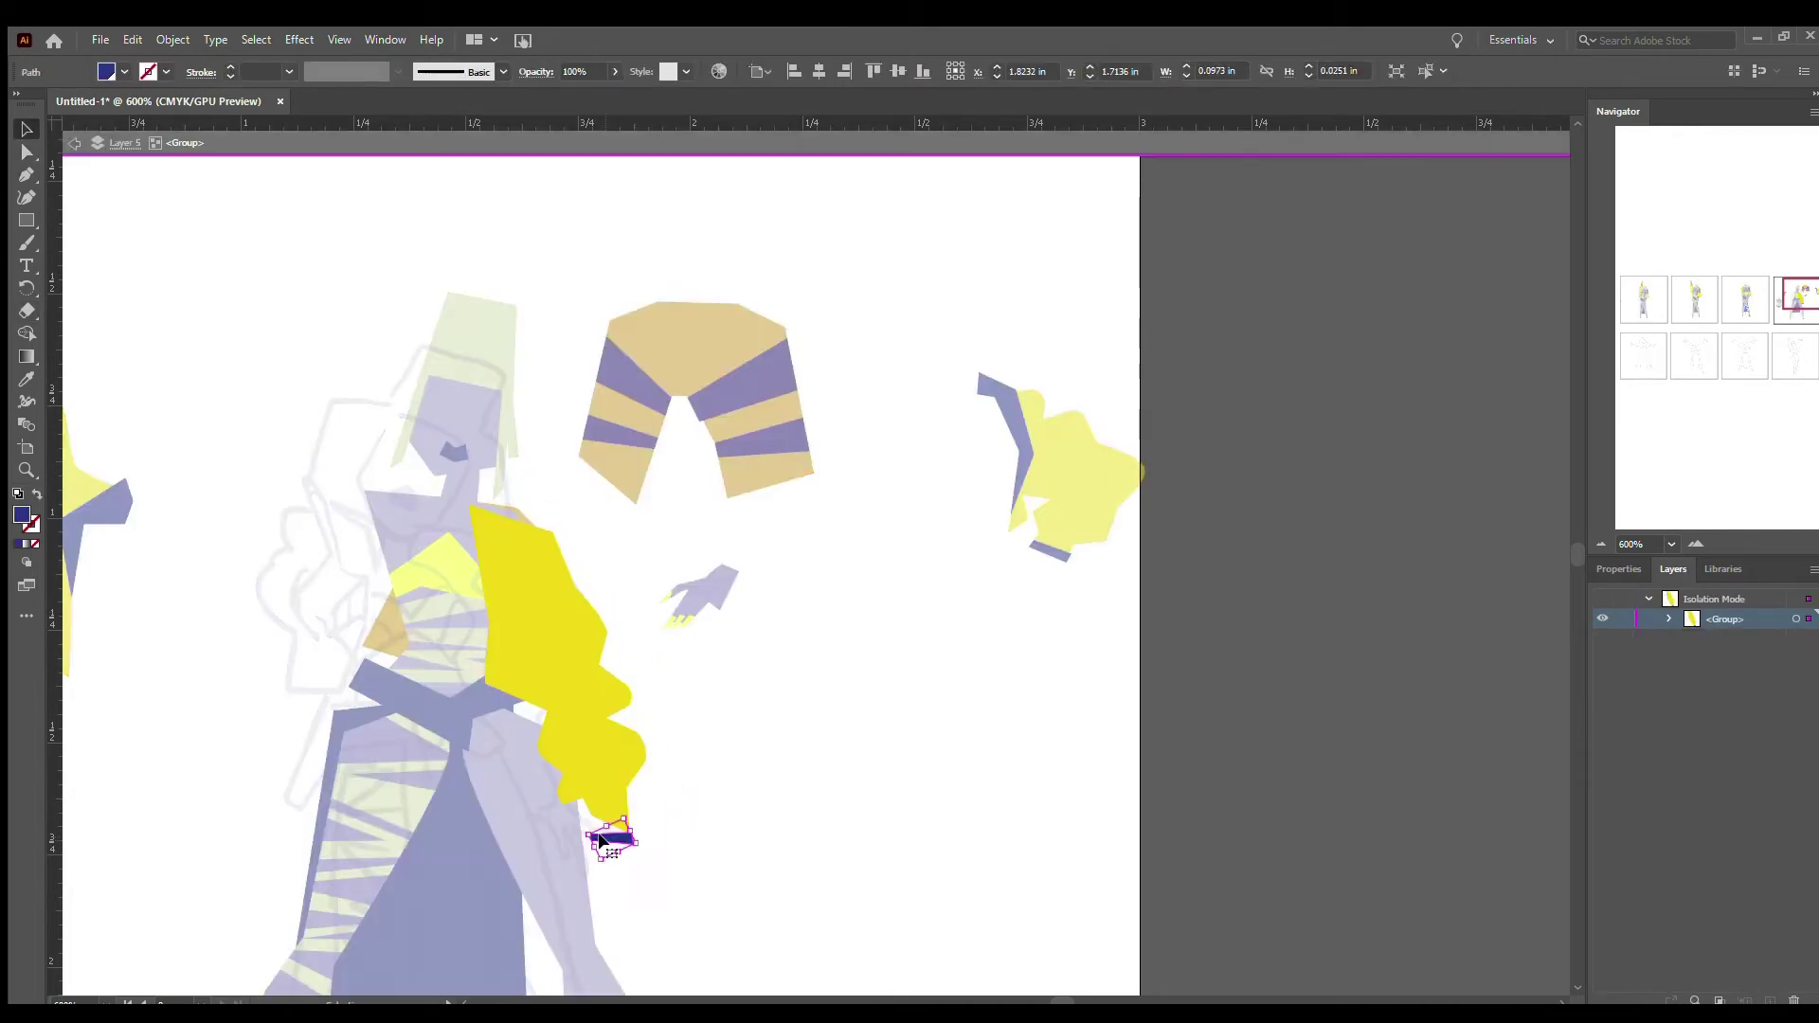
key(Escape)
scroll(645, 837, up, 2)
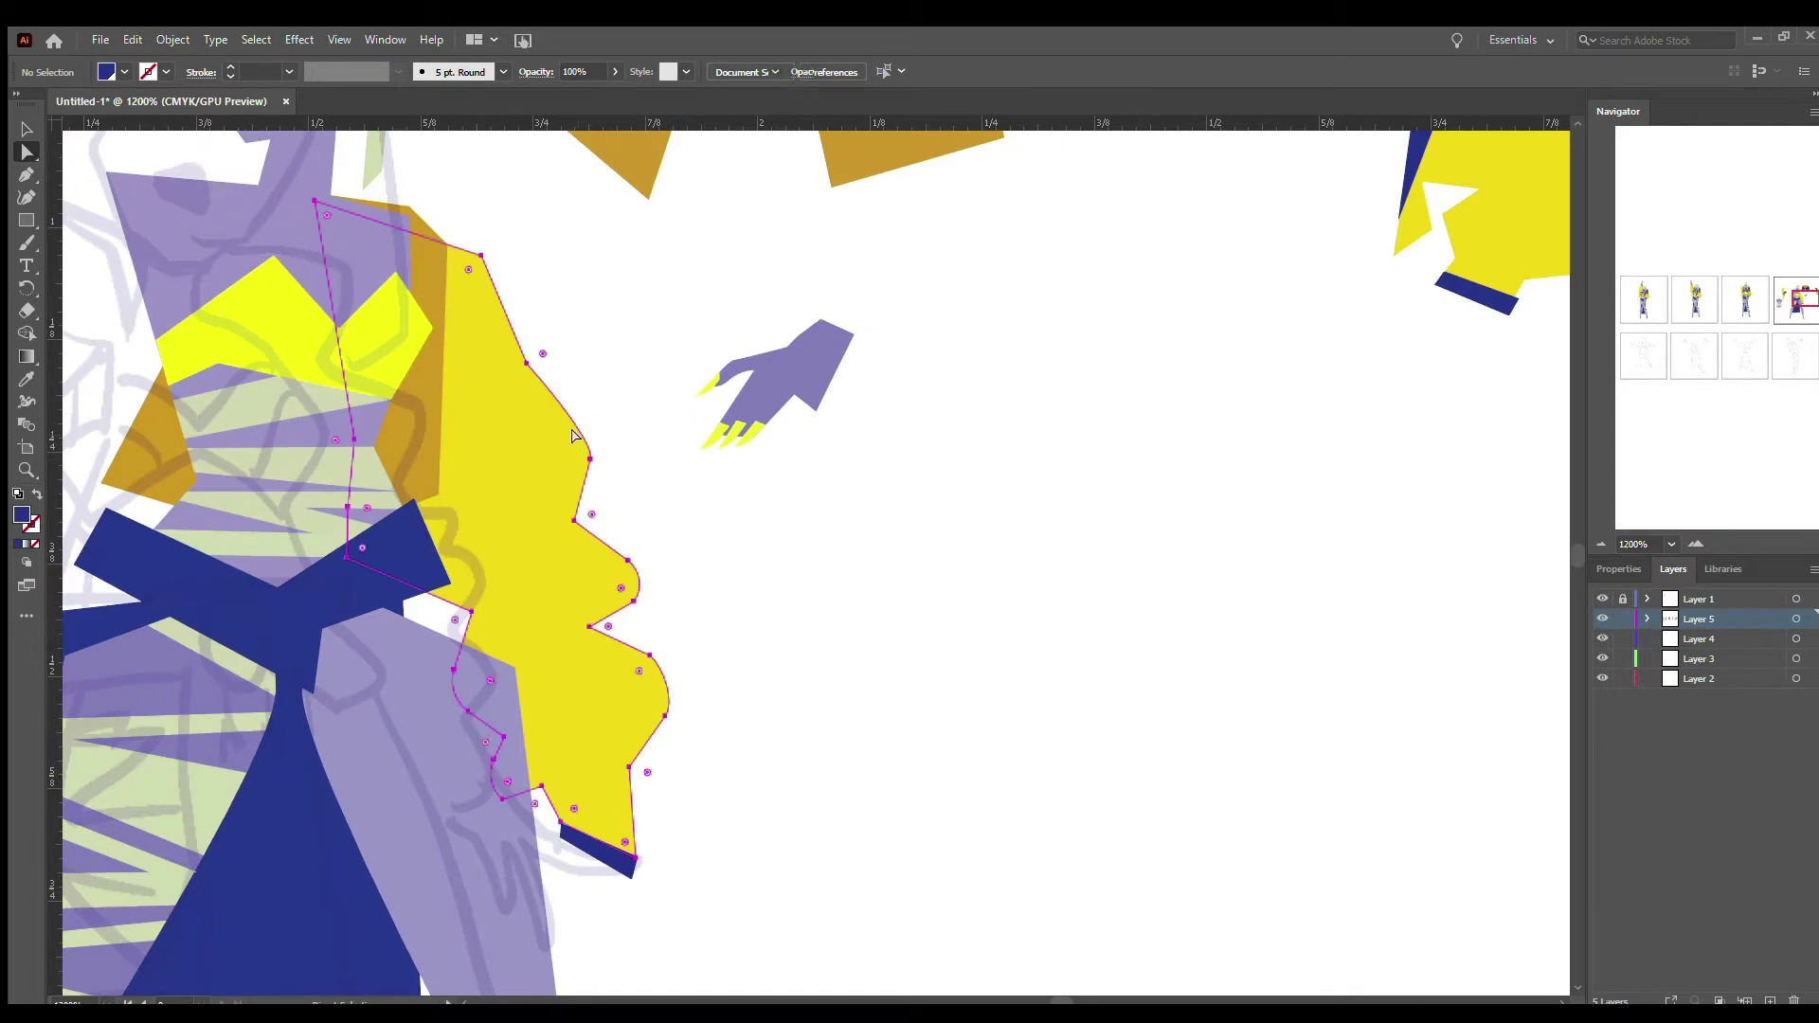
key(a)
click(633, 531)
click(881, 840)
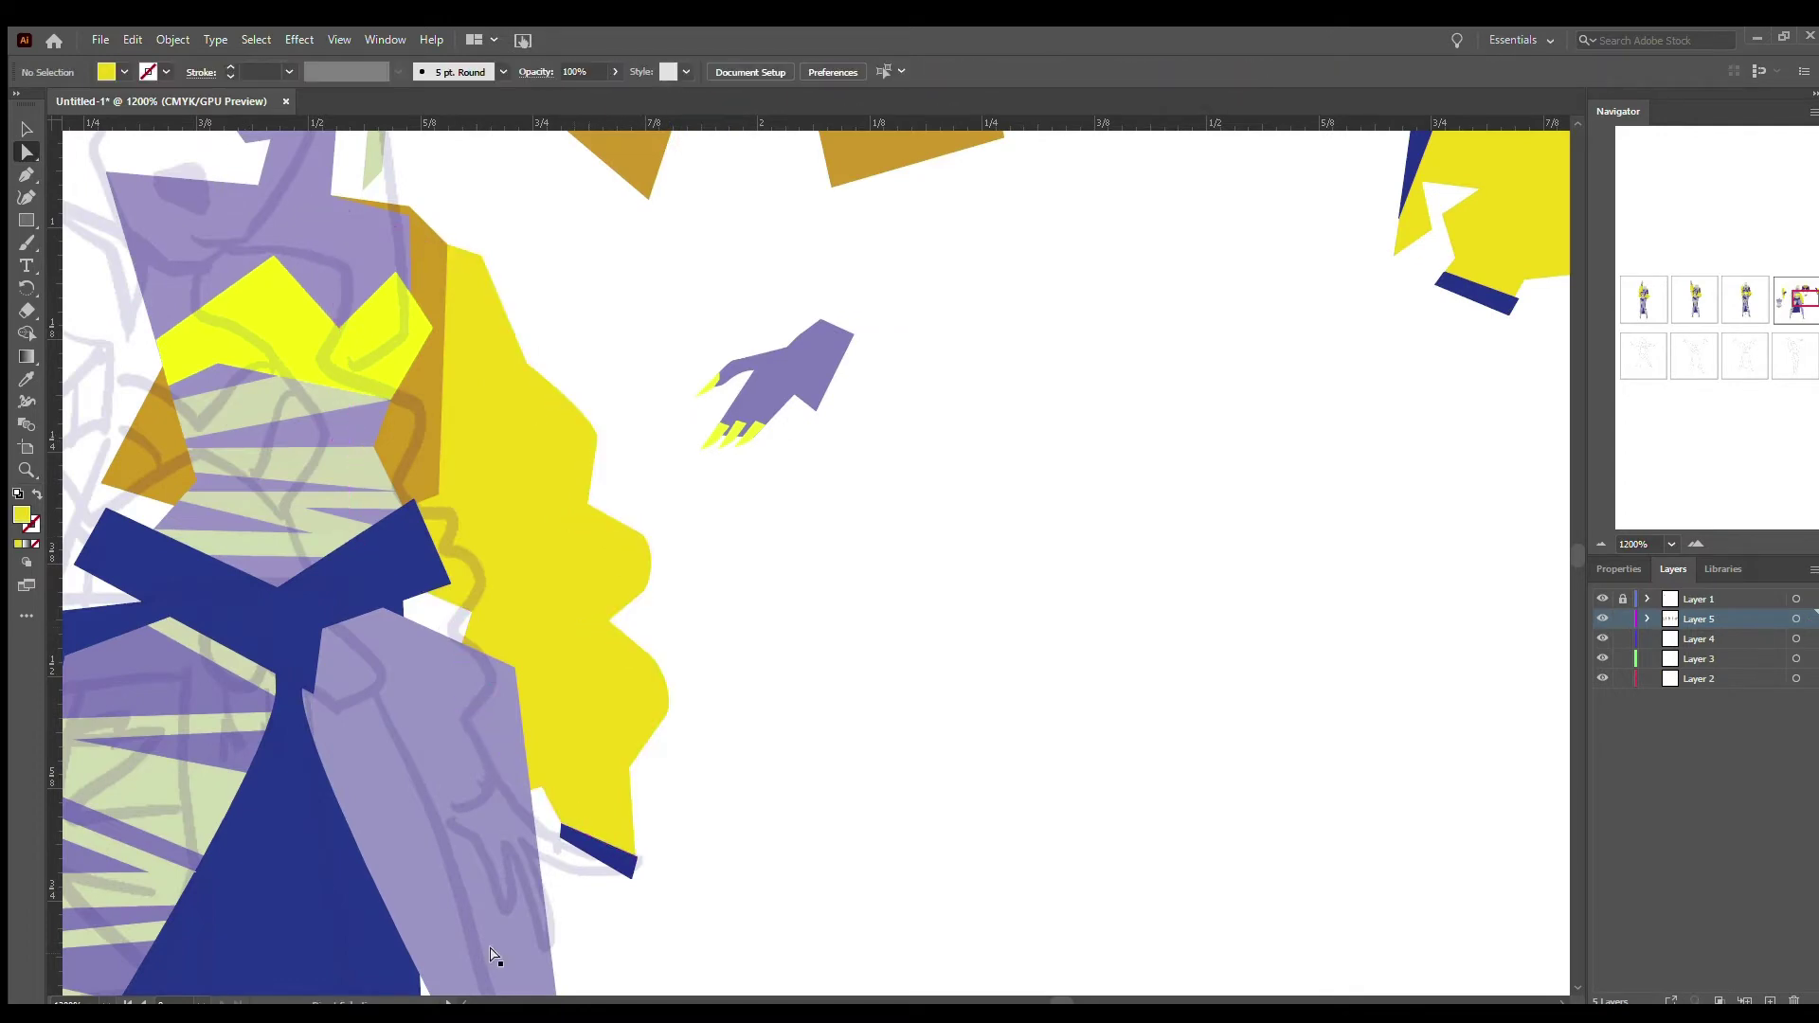
- Reshape the purple and green bandage stripes beneath the yellow chest wrap to fit the fourth character's narrowed waist
scroll(814, 559, right, 3)
scroll(814, 559, left, 8)
scroll(815, 559, up, 4)
scroll(758, 568, left, 6)
scroll(758, 569, right, 8)
scroll(758, 568, left, 2)
click(692, 574)
click(735, 713)
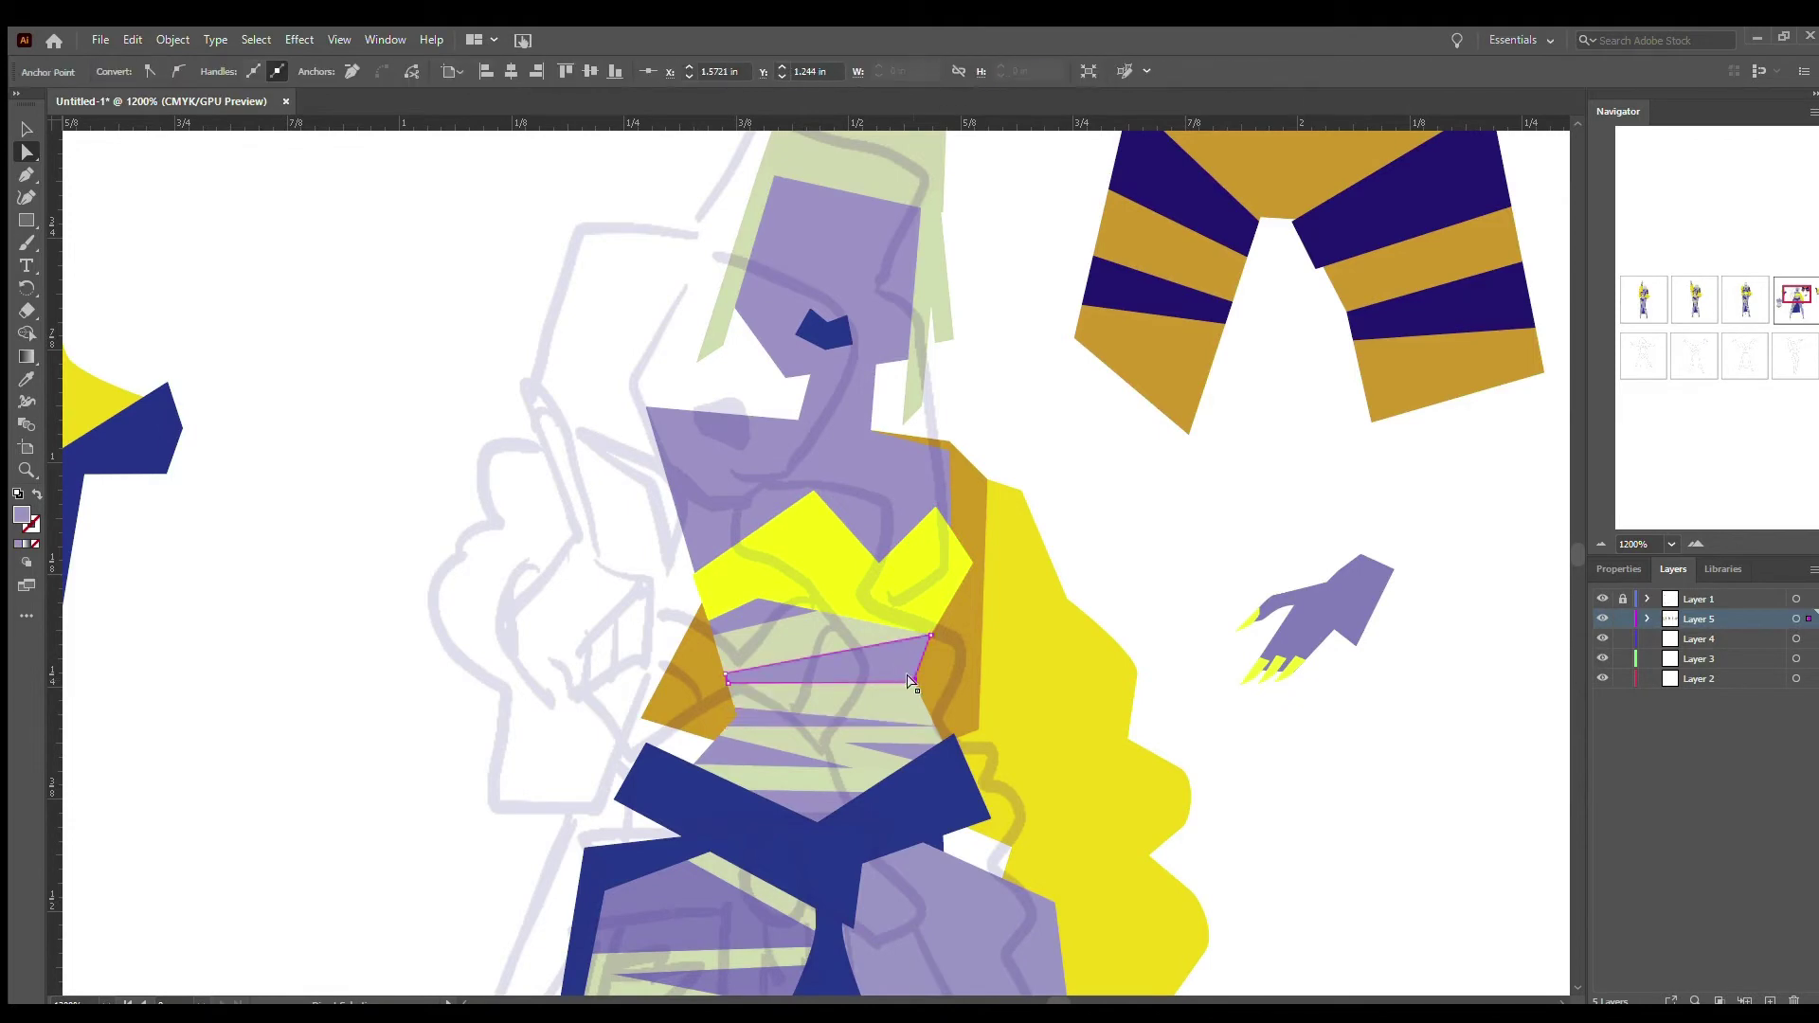
click(731, 666)
- Select and remove the spare torso copy beside the fourth character
key(ctrl+minus)
key(ctrl+minus)
key(ctrl+minus)
key(ctrl+minus)
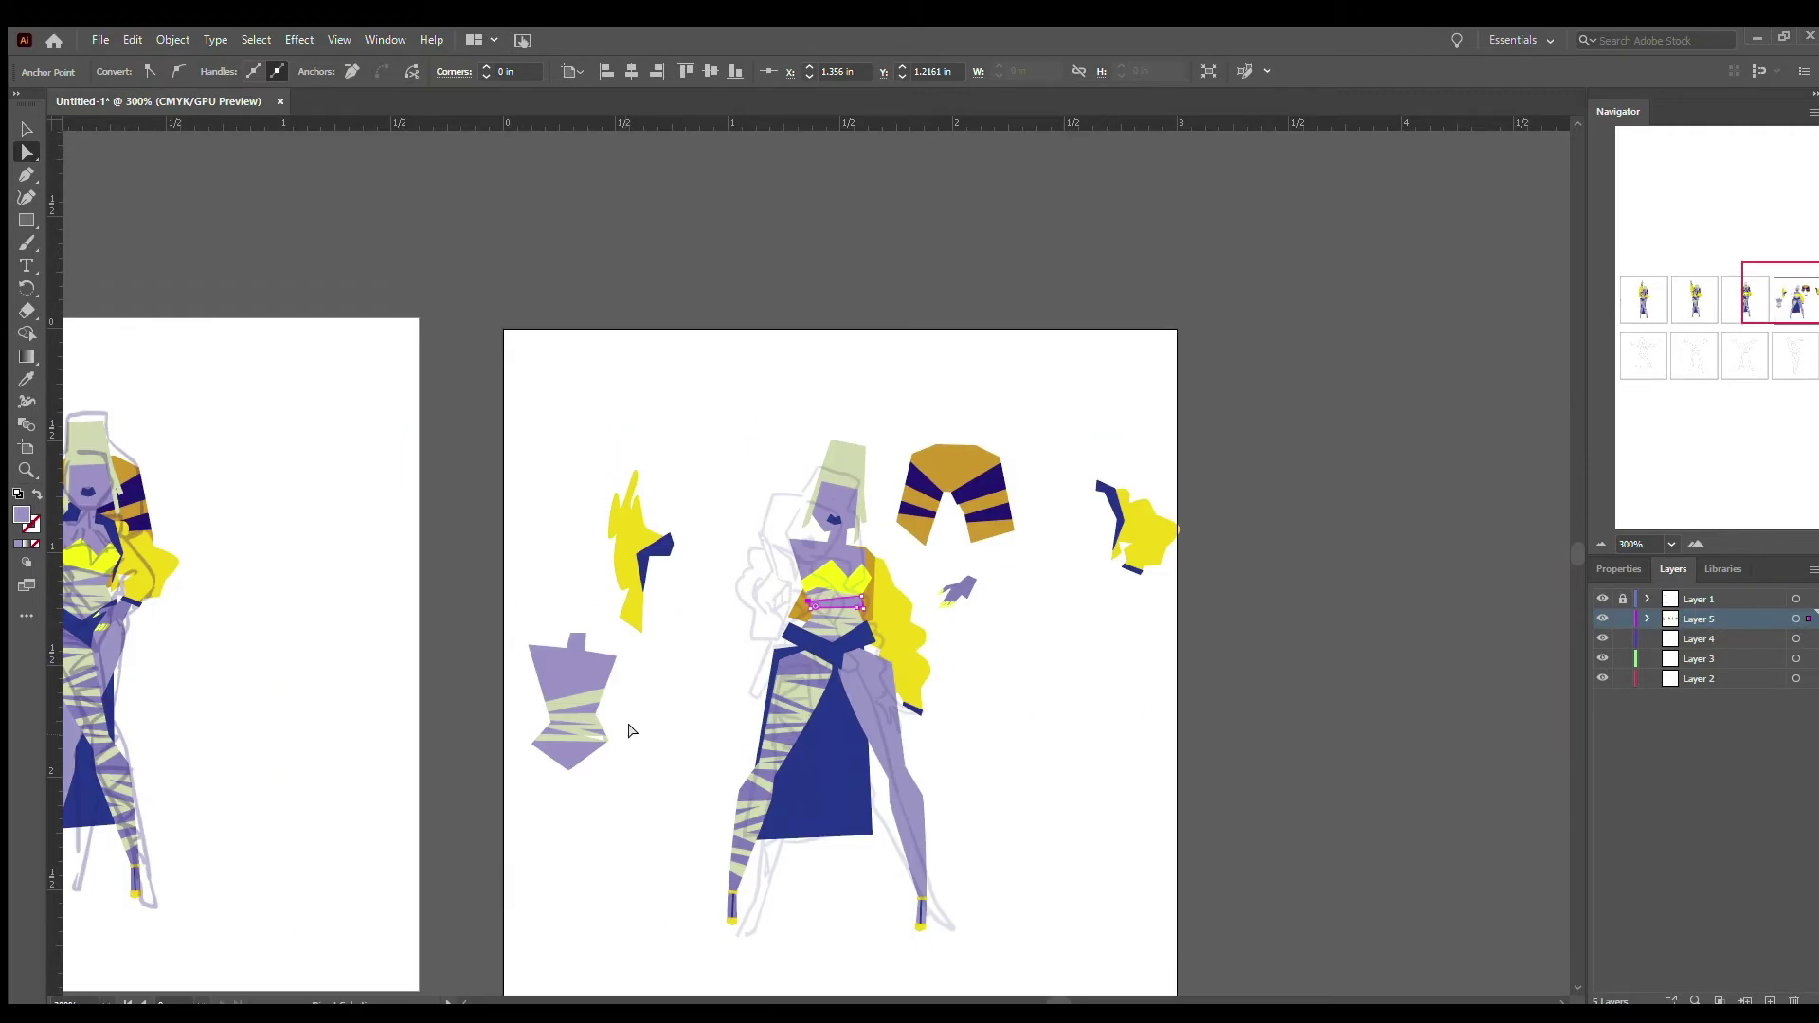
click(632, 731)
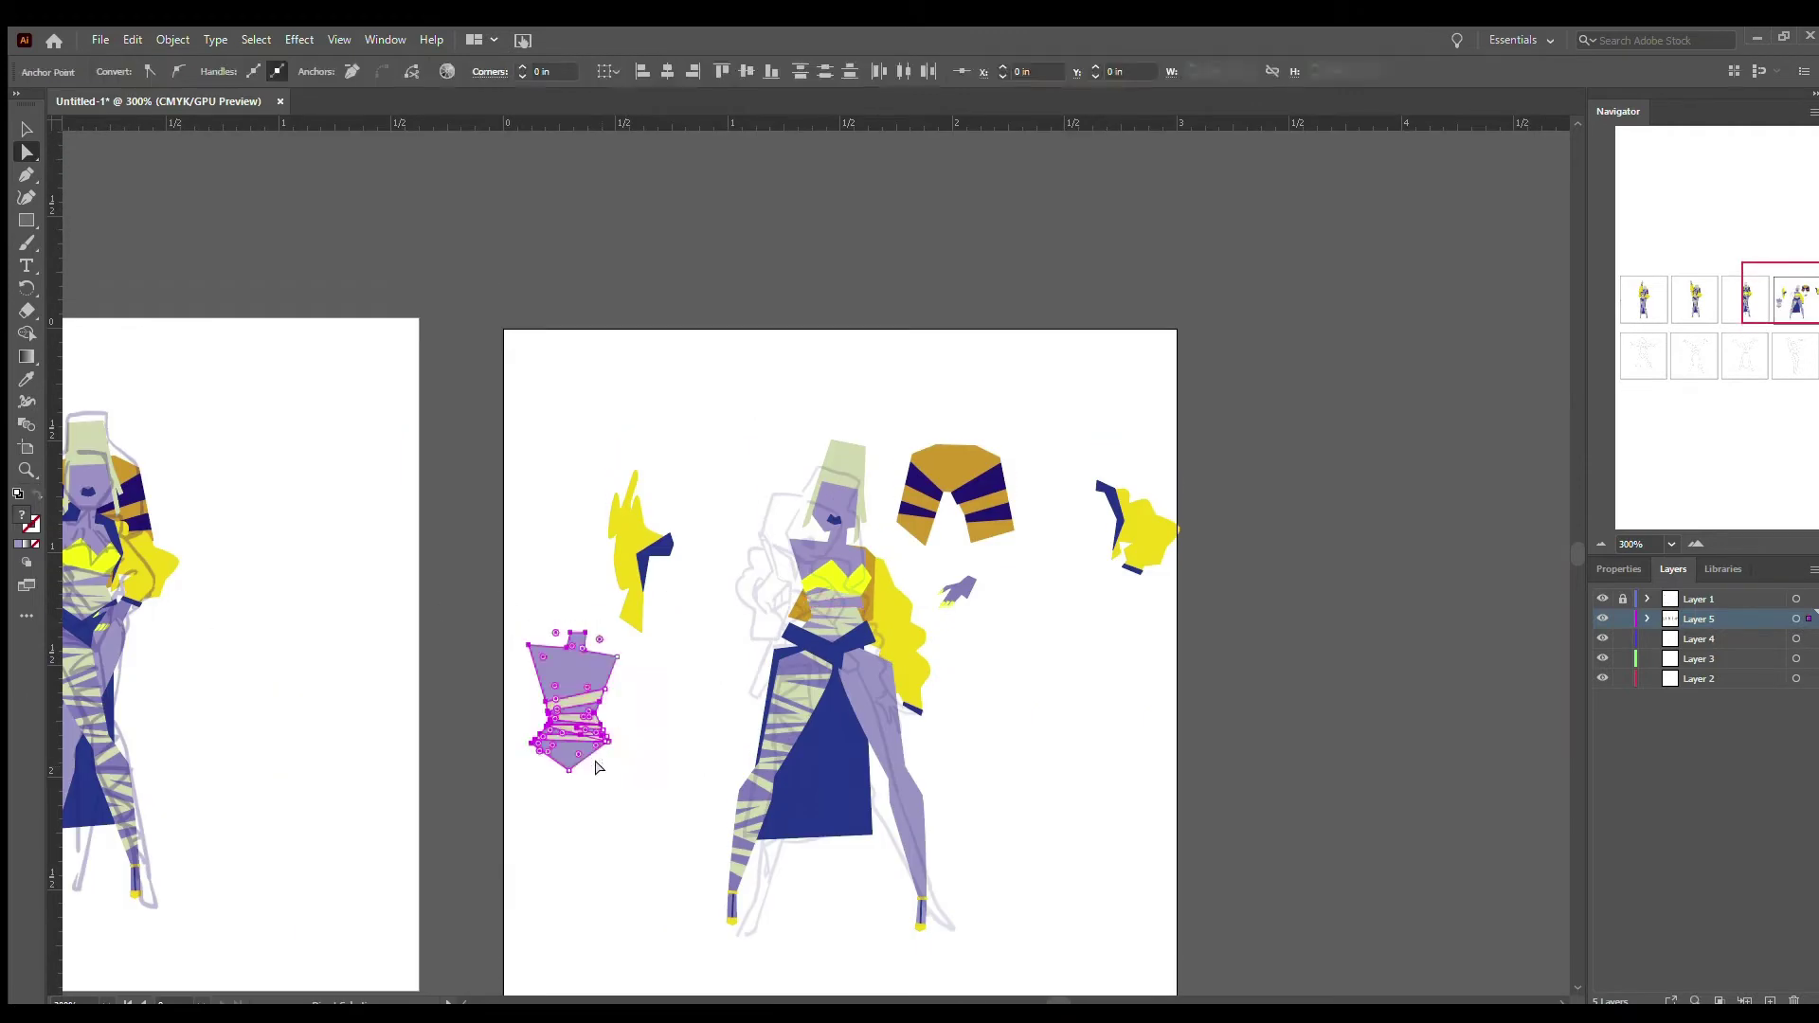
key(ctrl+plus)
key(ctrl+plus)
key(ctrl+plus)
key(ctrl+plus)
- Move the end points of the middle green bandage stripe to line up with the waist's outline
ctrl+click(716, 646)
click(715, 643)
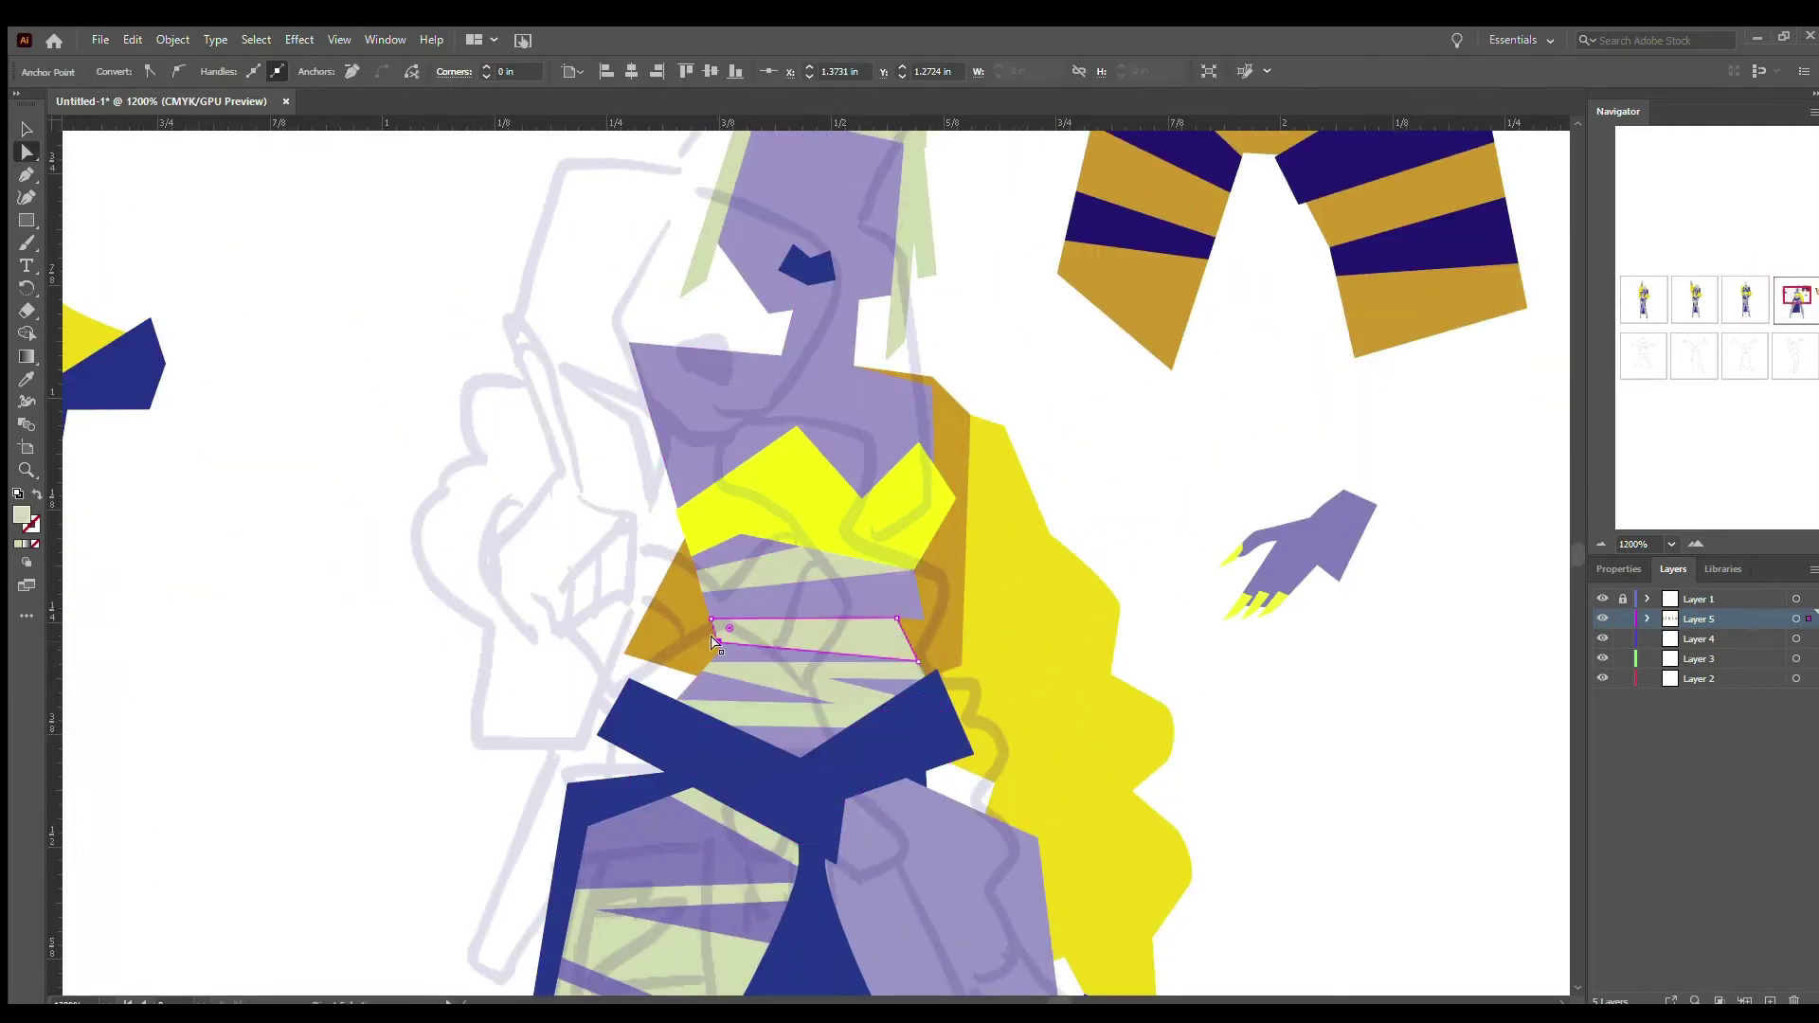
scroll(918, 650, up, 2)
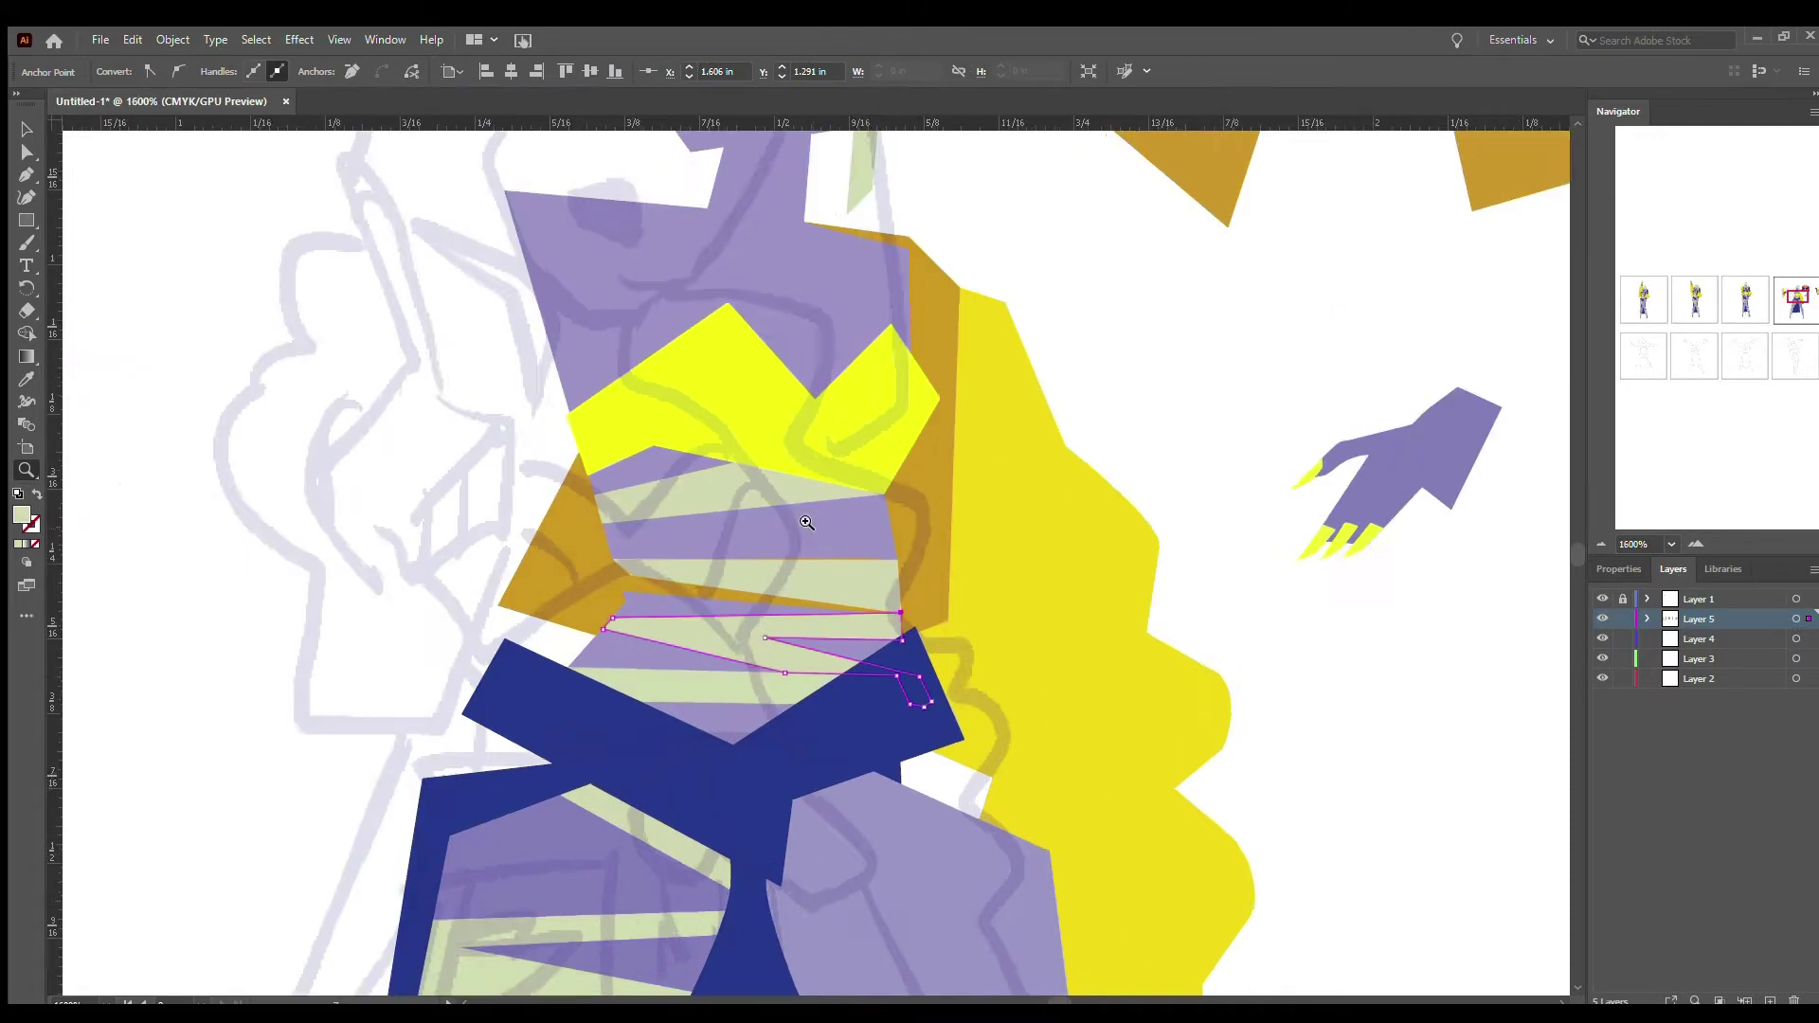
drag(953, 605, 947, 708)
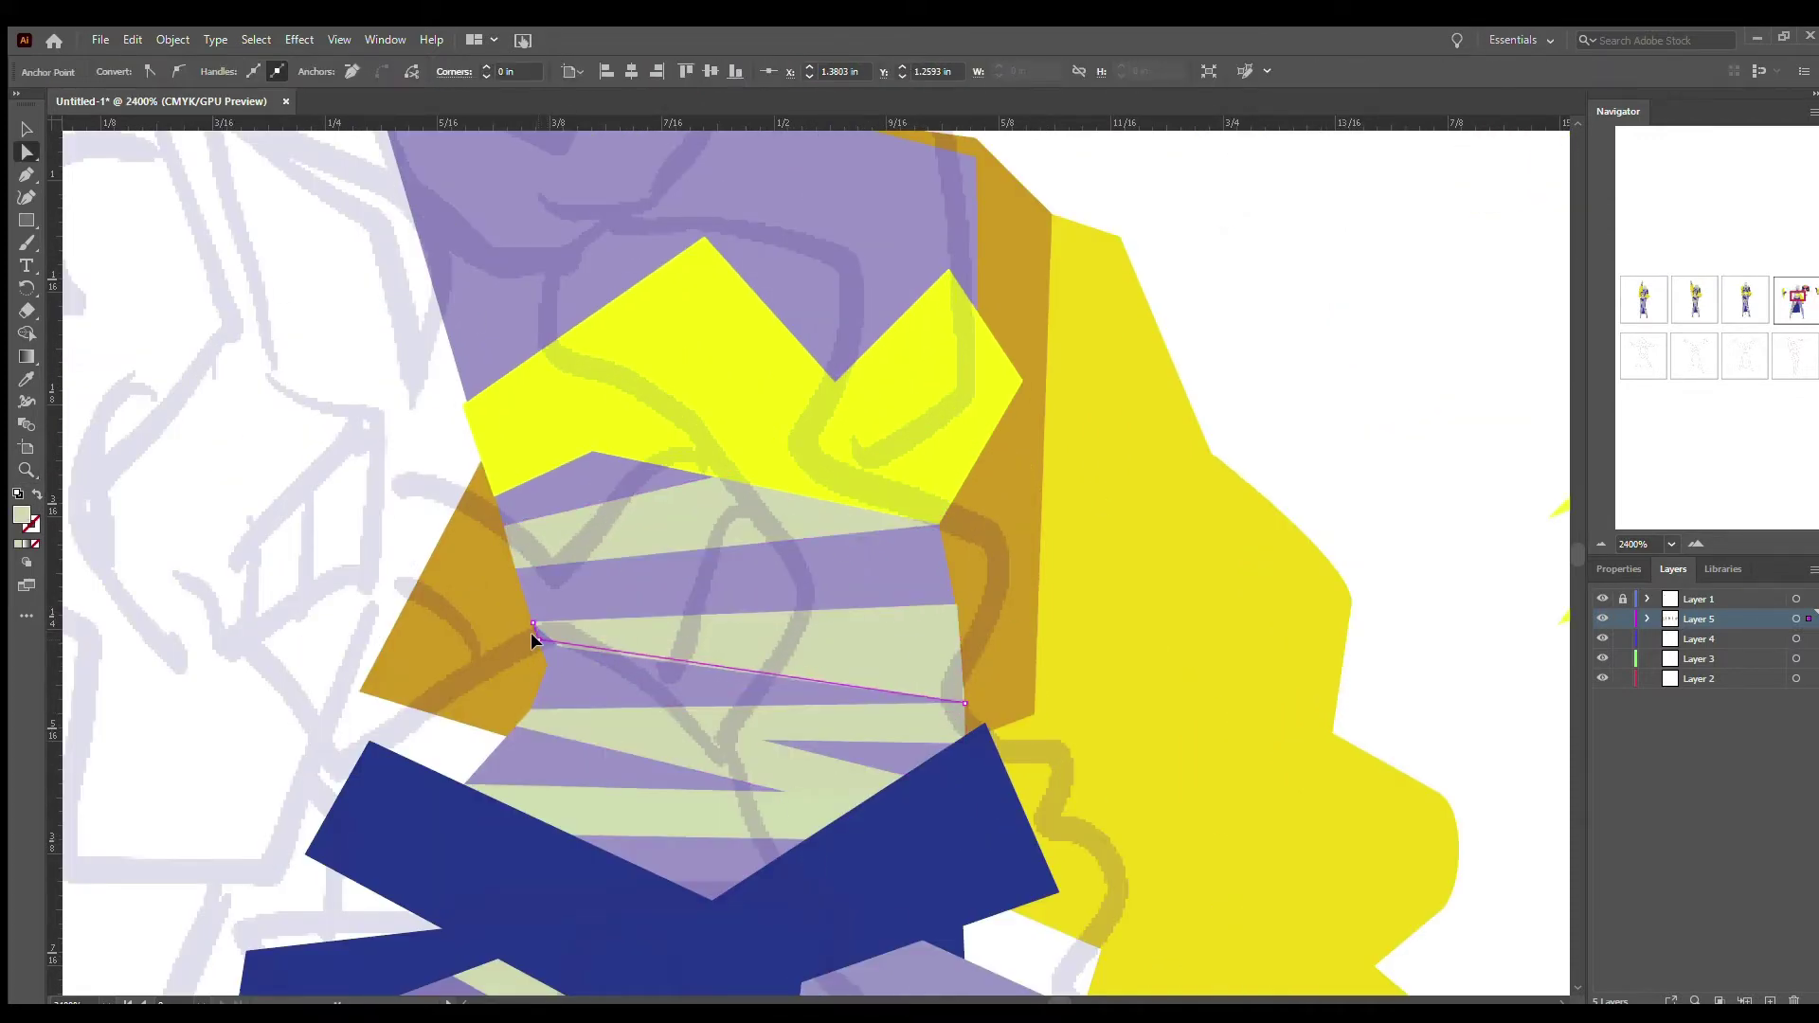
click(517, 587)
- Hide the sketch layer to compare the third and fourth characters, and show the sketches again
scroll(988, 594, down, 1)
scroll(988, 594, down, 5)
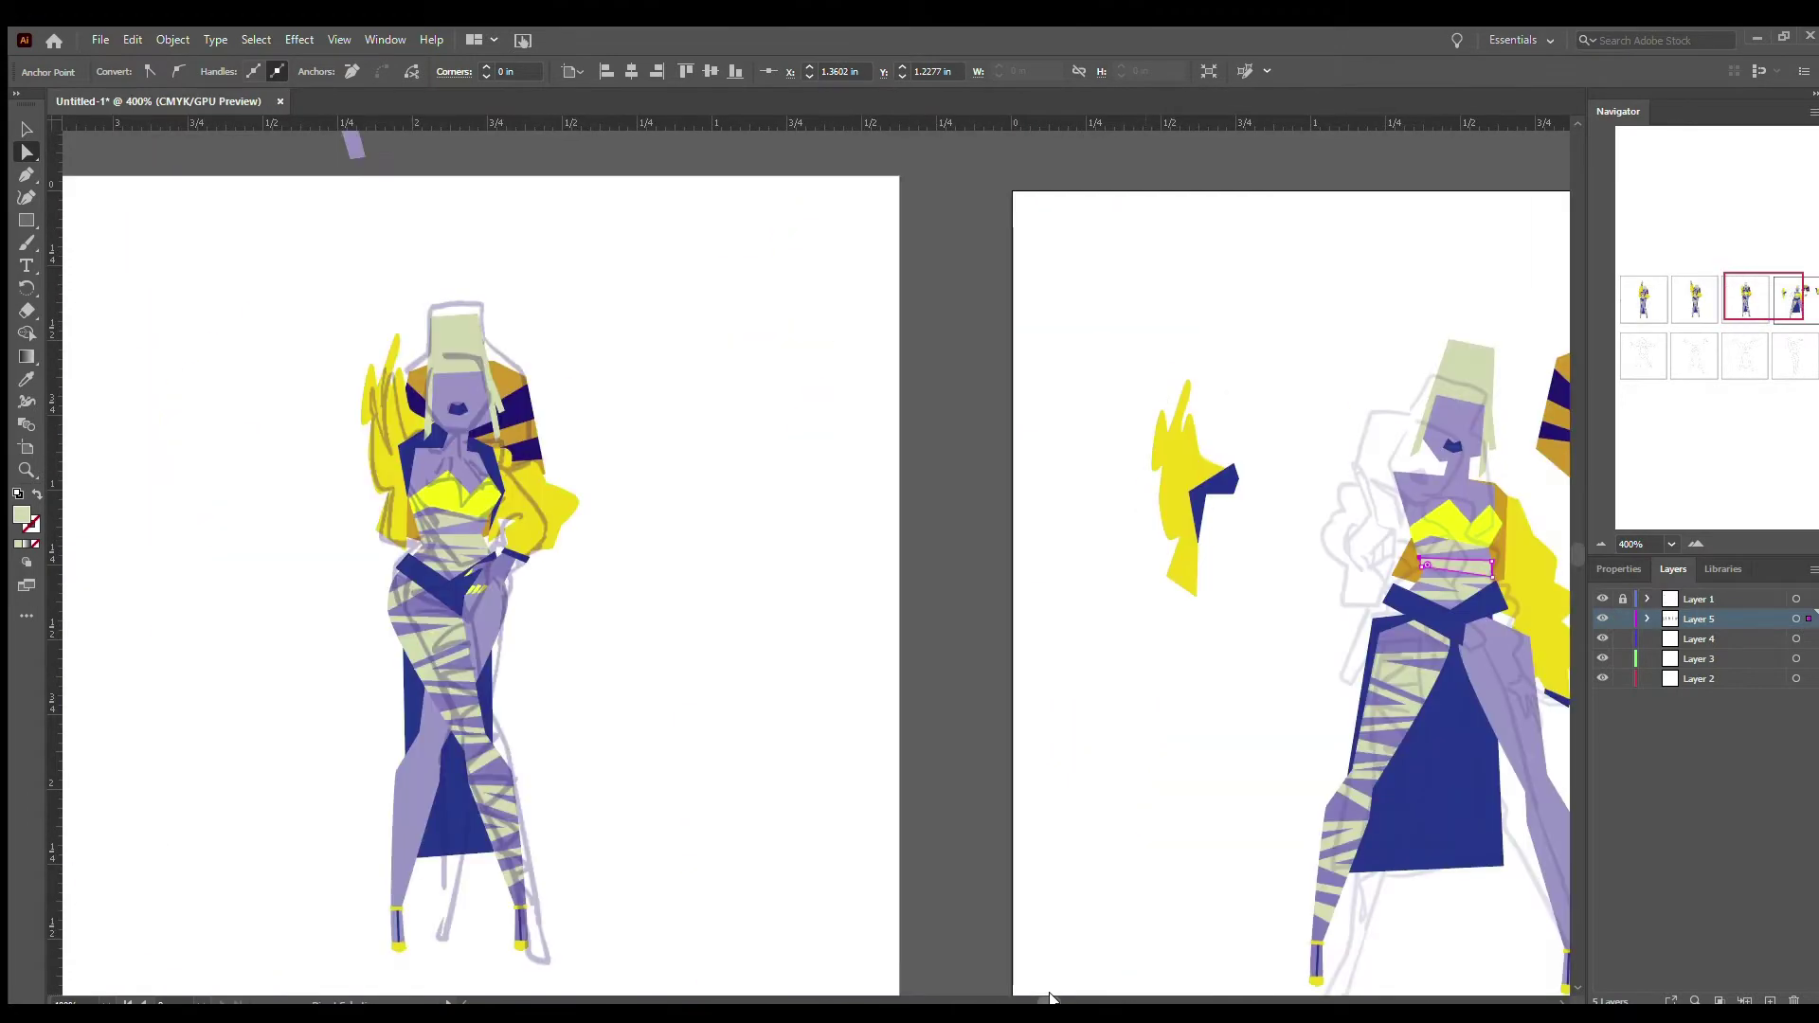
click(1602, 598)
scroll(1049, 663, right, 5)
scroll(331, 538, left, 4)
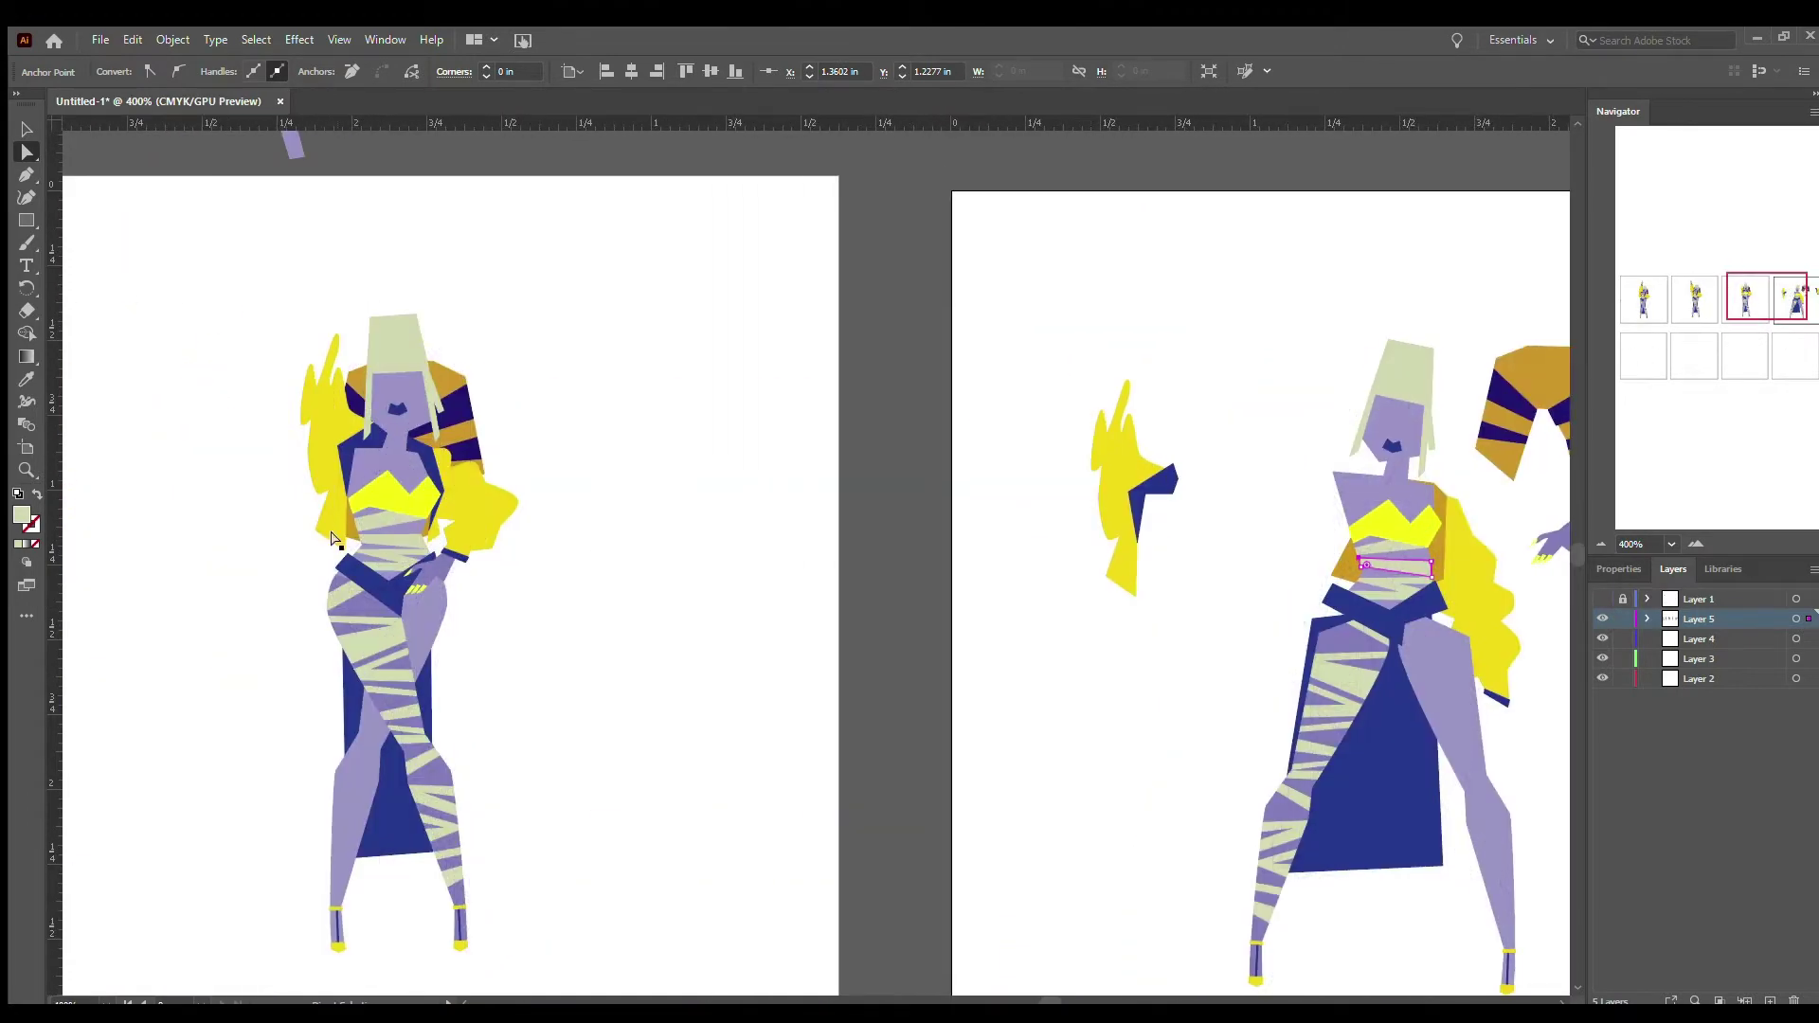
scroll(1040, 1002, right, 5)
scroll(1042, 568, up, 3)
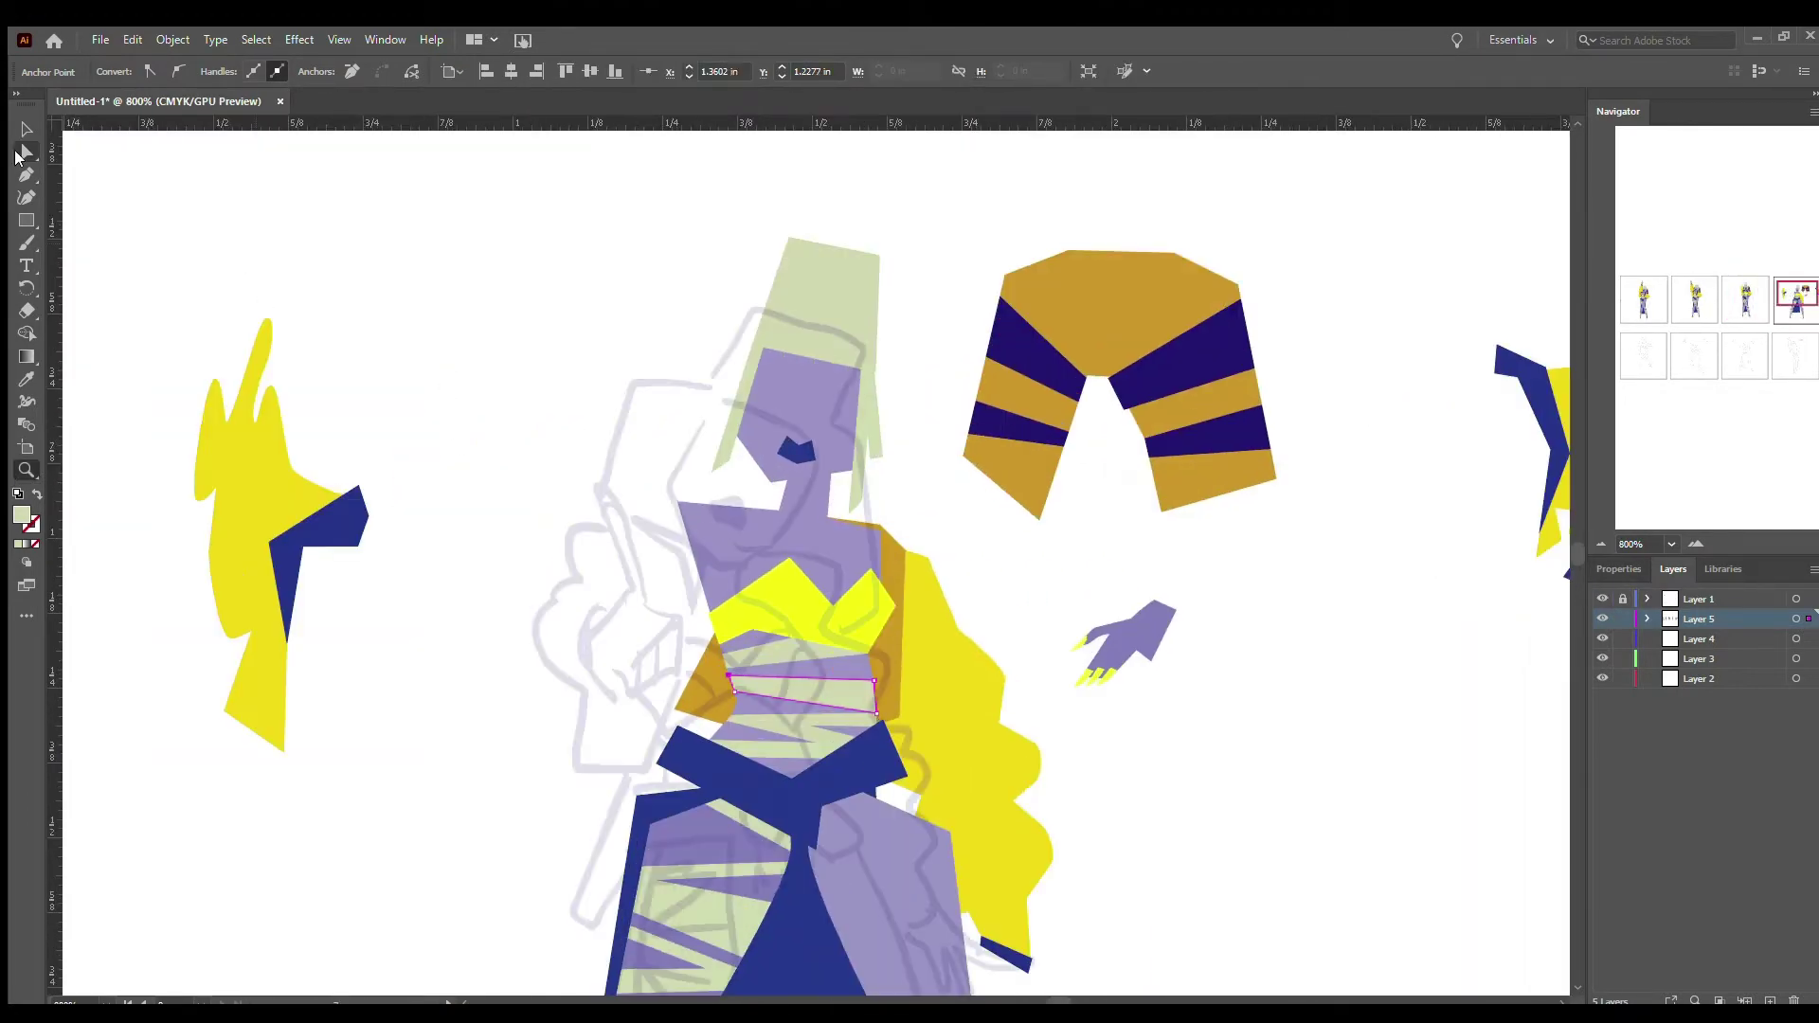
- Try to realign the middle green and purple bandage stripes with the fourth character's waist outline
click(26, 152)
click(1020, 599)
click(712, 718)
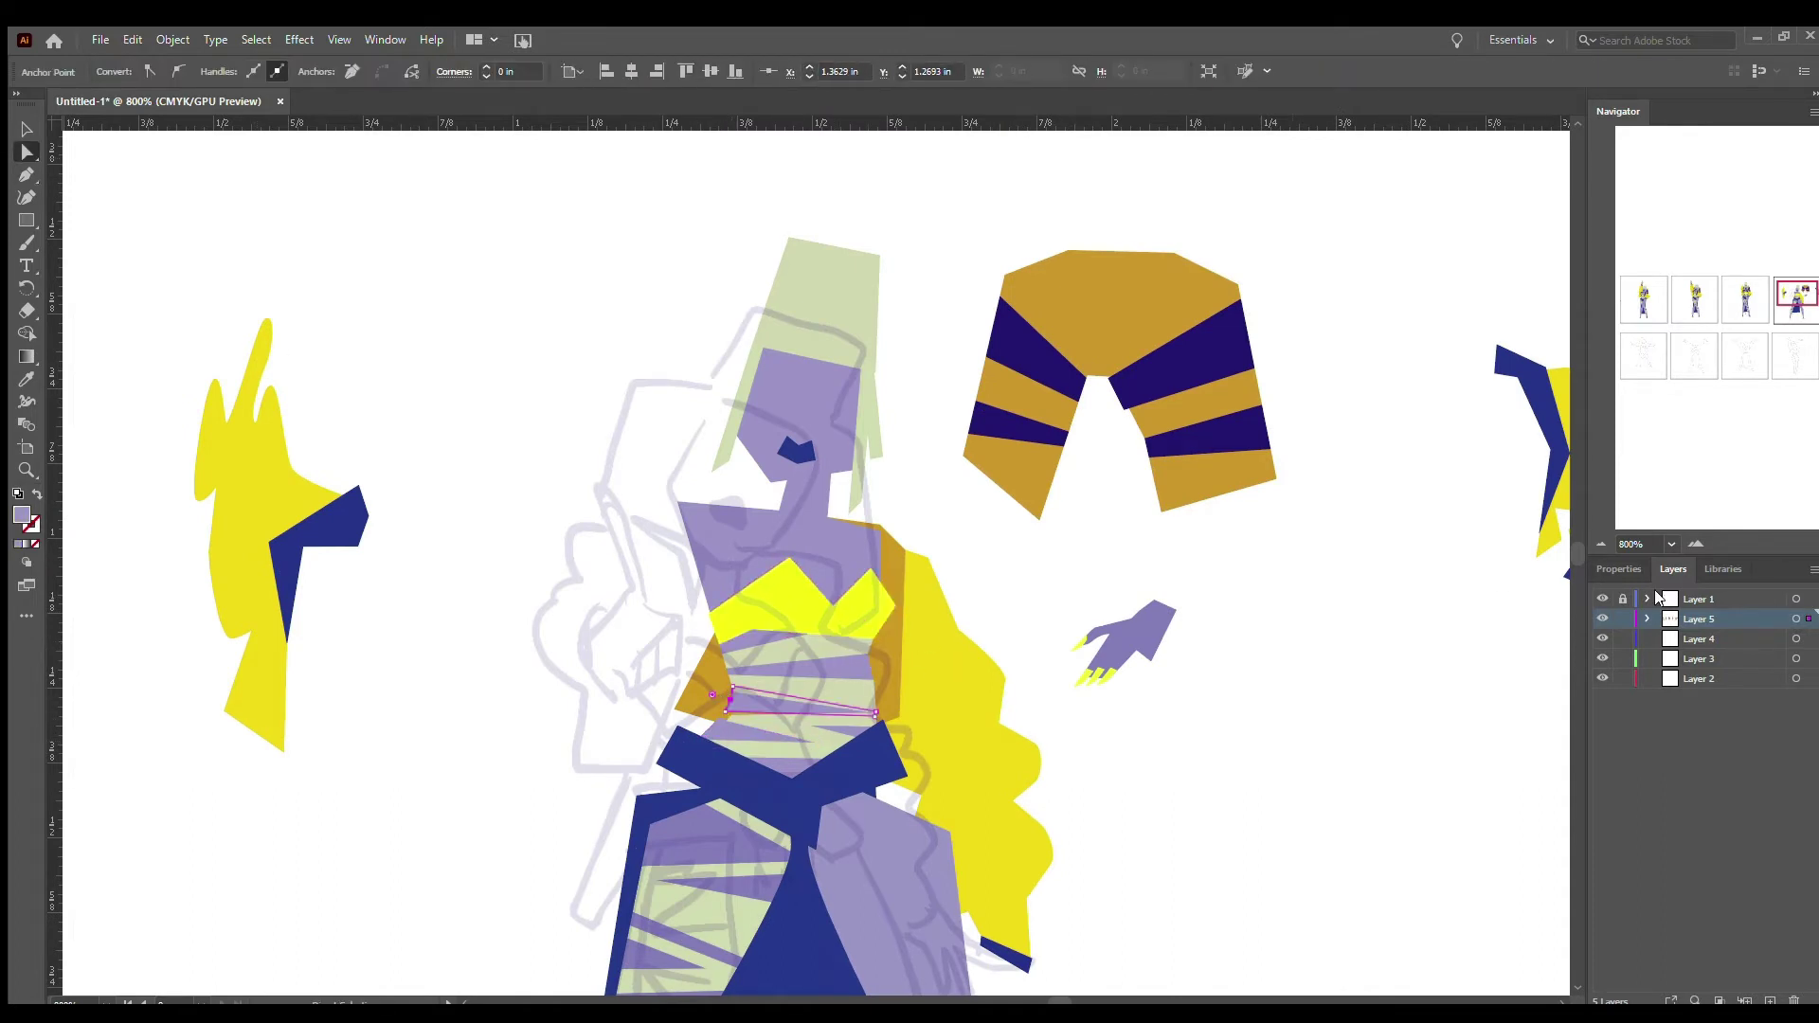
click(517, 584)
key(ctrl+z)
key(ctrl+z)
key(ctrl+z)
key(ctrl+z)
key(ctrl+z)
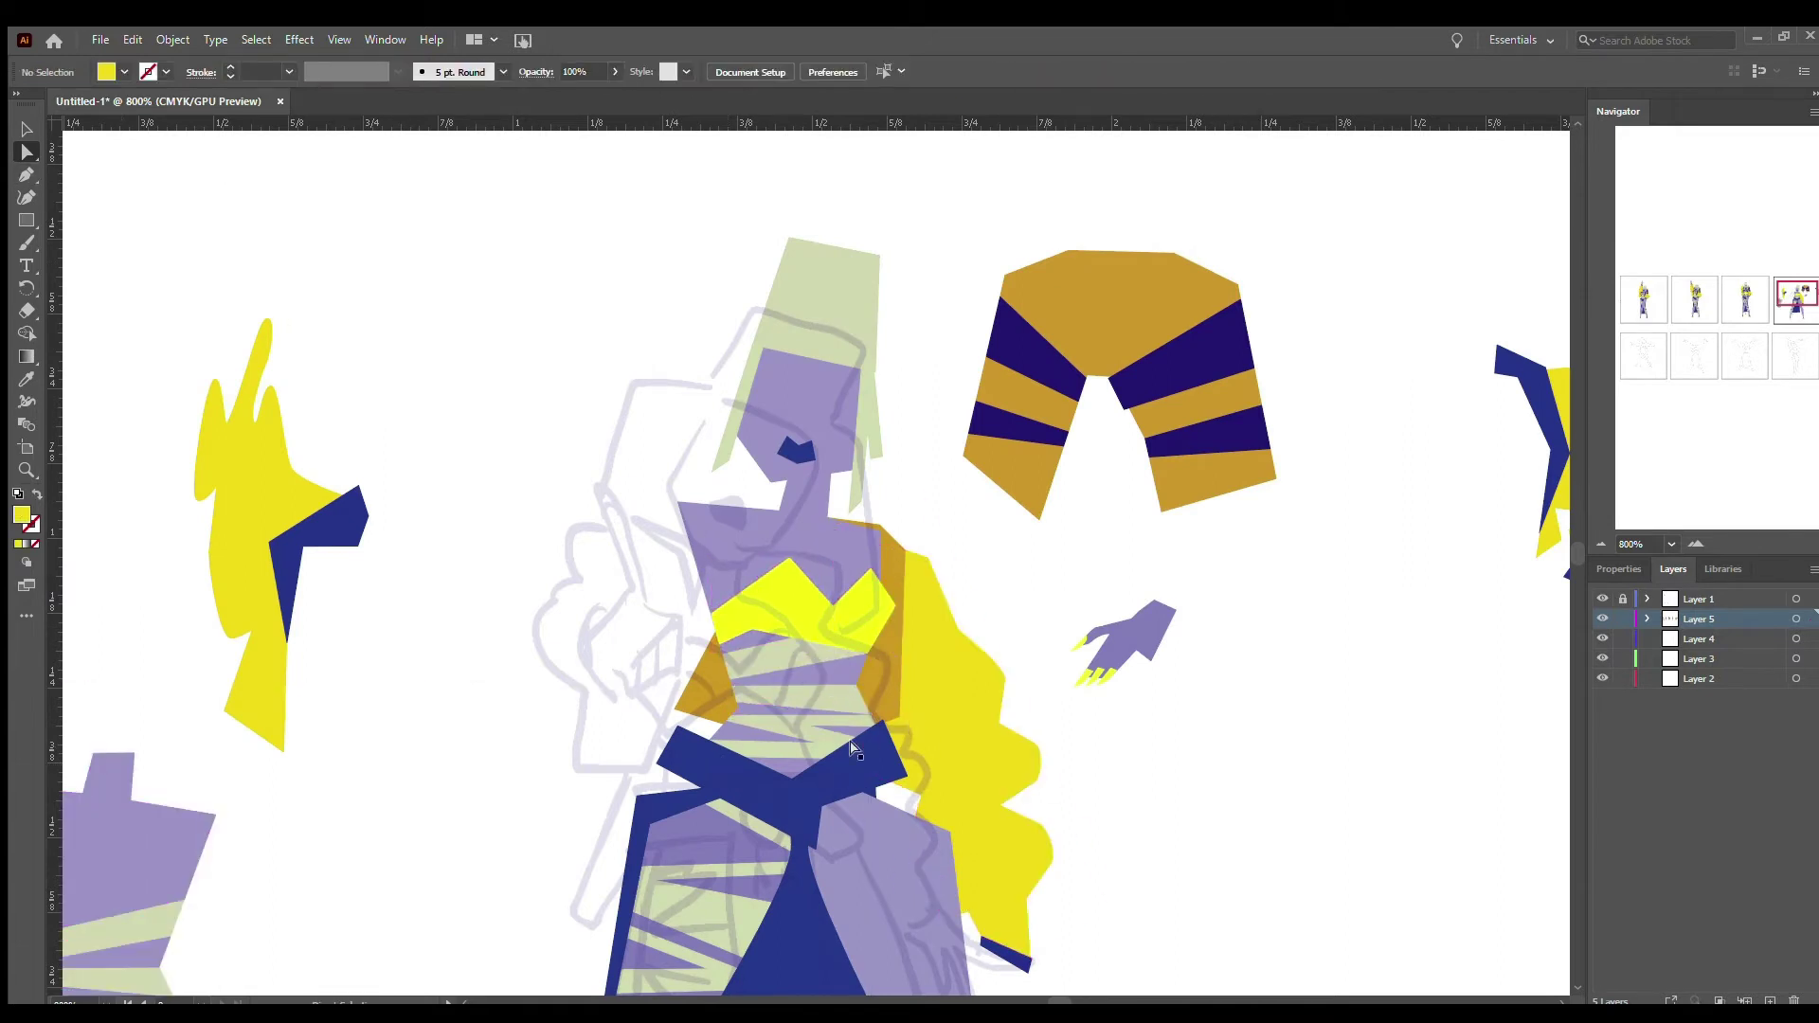
key(a)
click(854, 684)
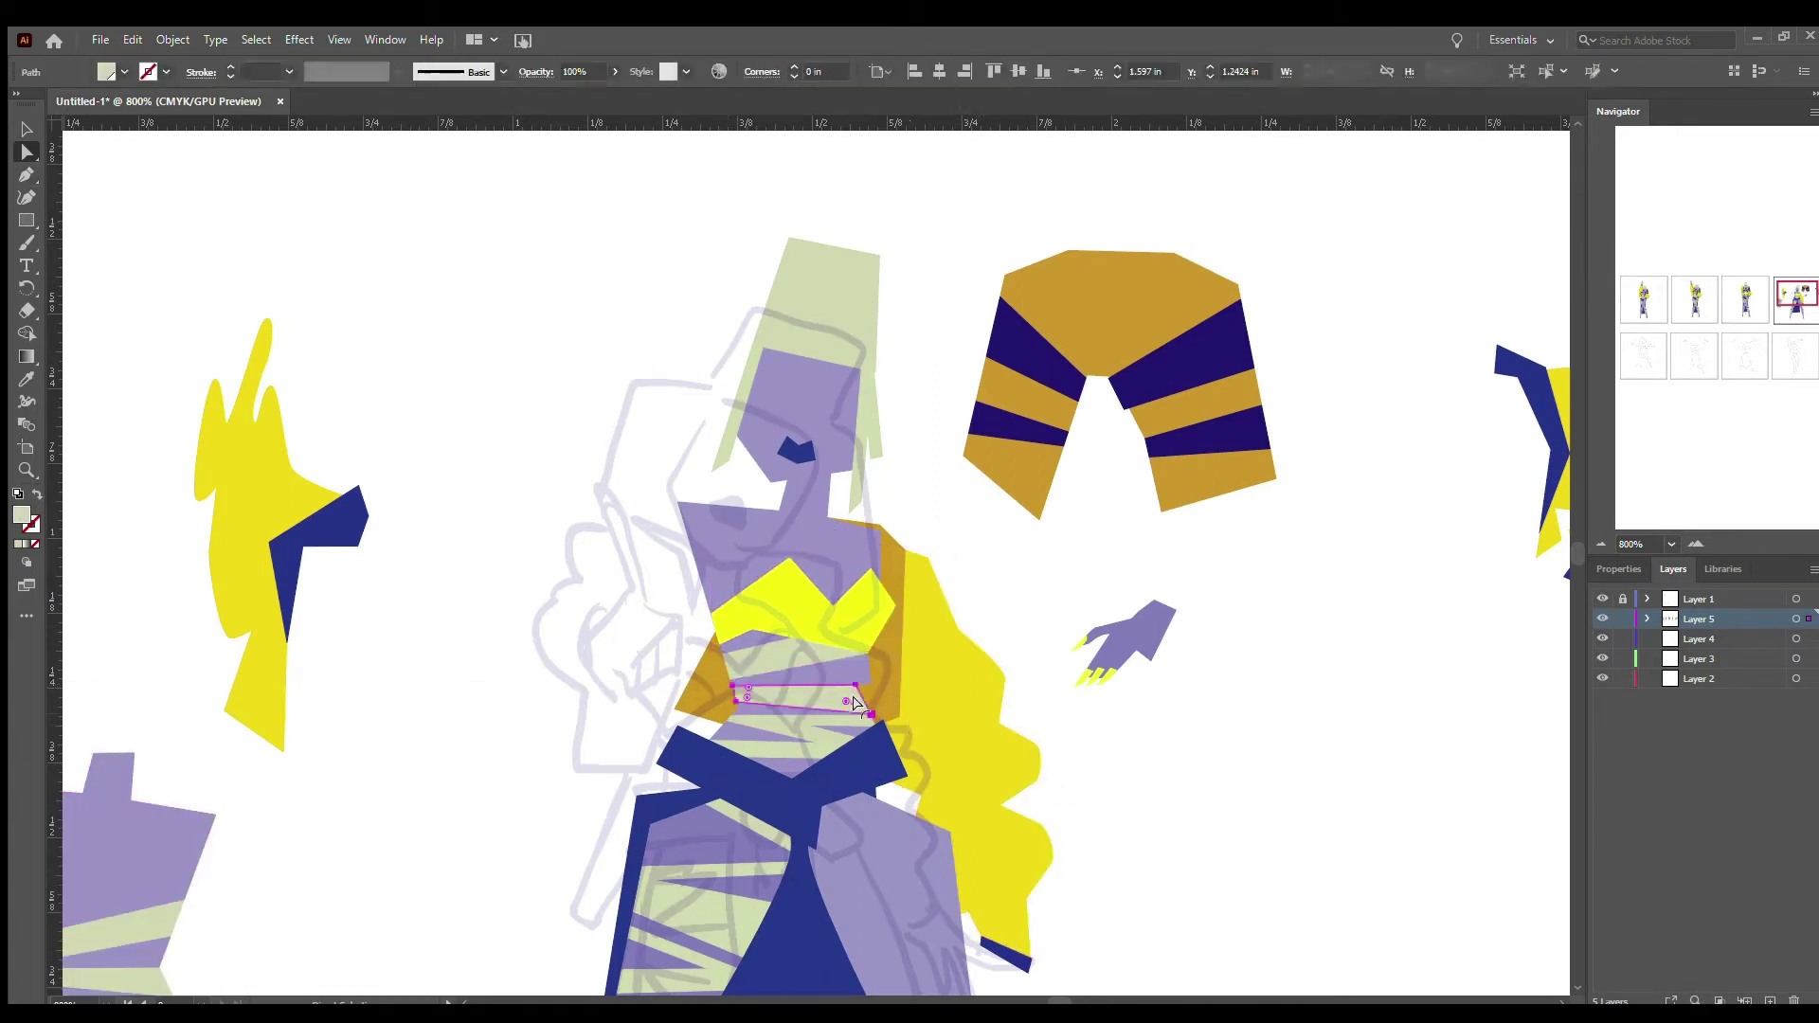
click(1083, 713)
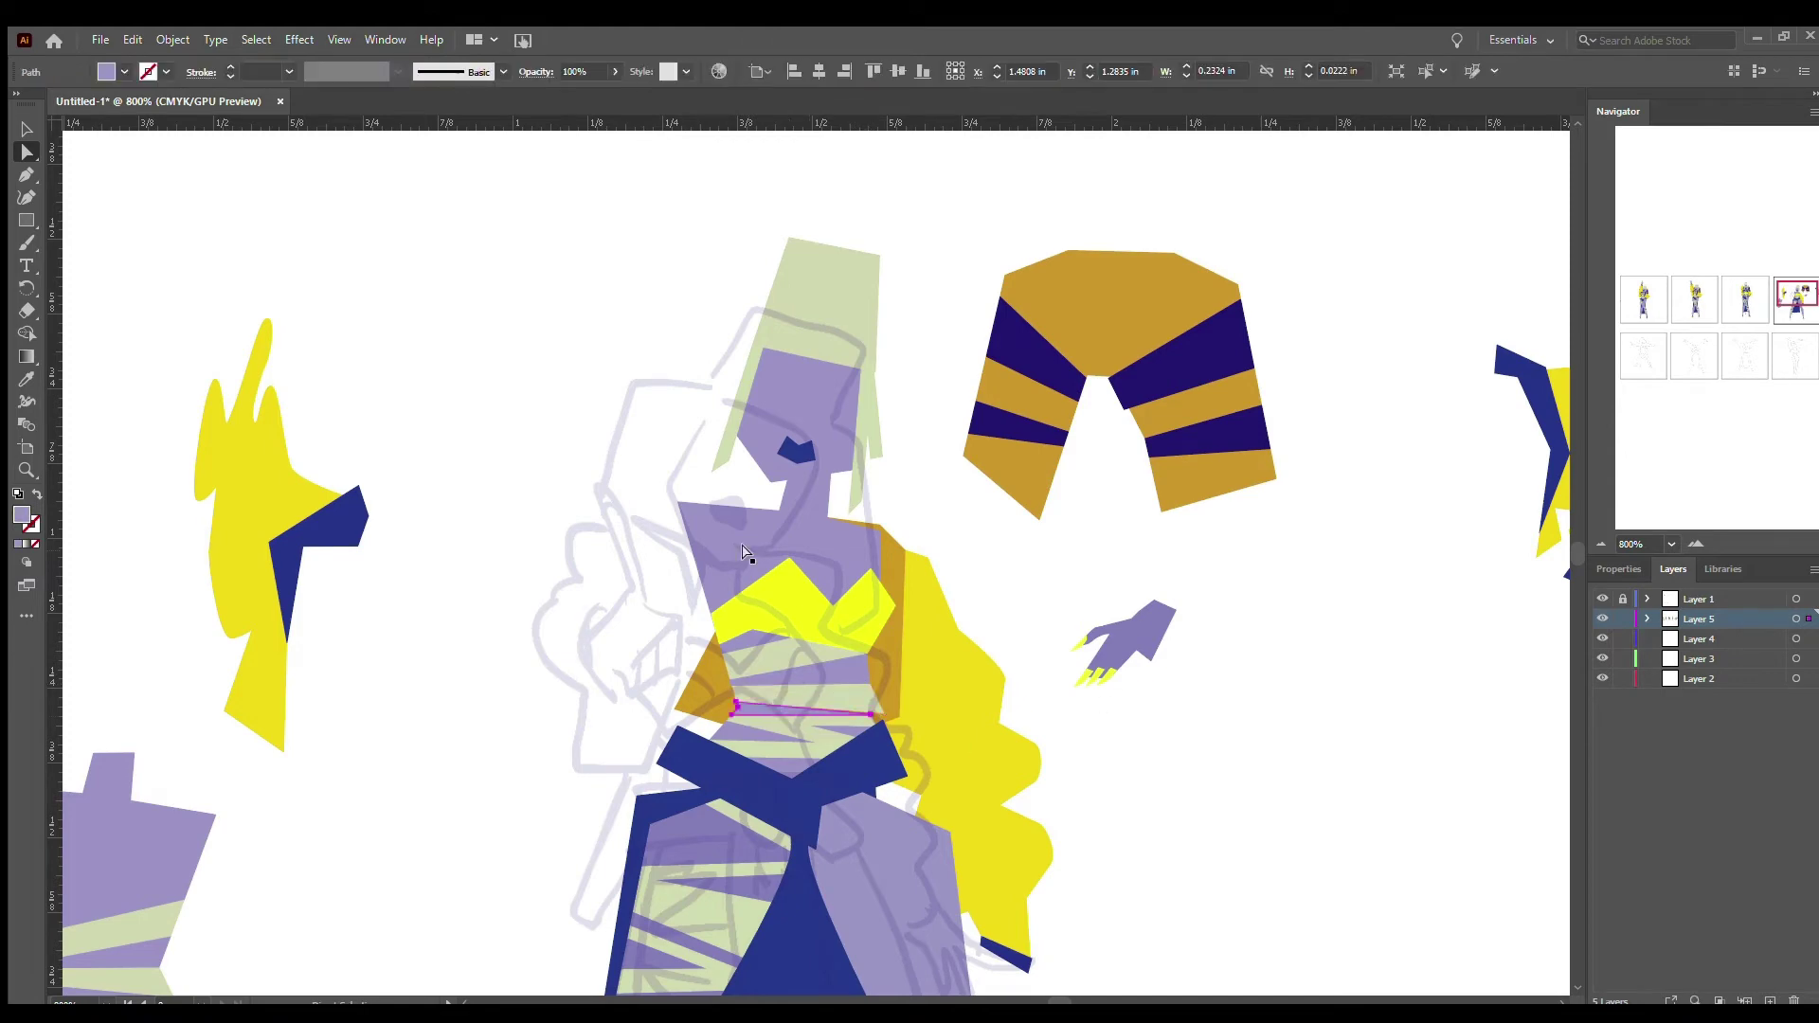
- Undo the bandage stripe edits and torso placement back to where the separate torso copies stand beside the fourth character
key(ctrl+minus)
key(ctrl+minus)
key(ctrl+minus)
key(v)
key(ctrl+z)
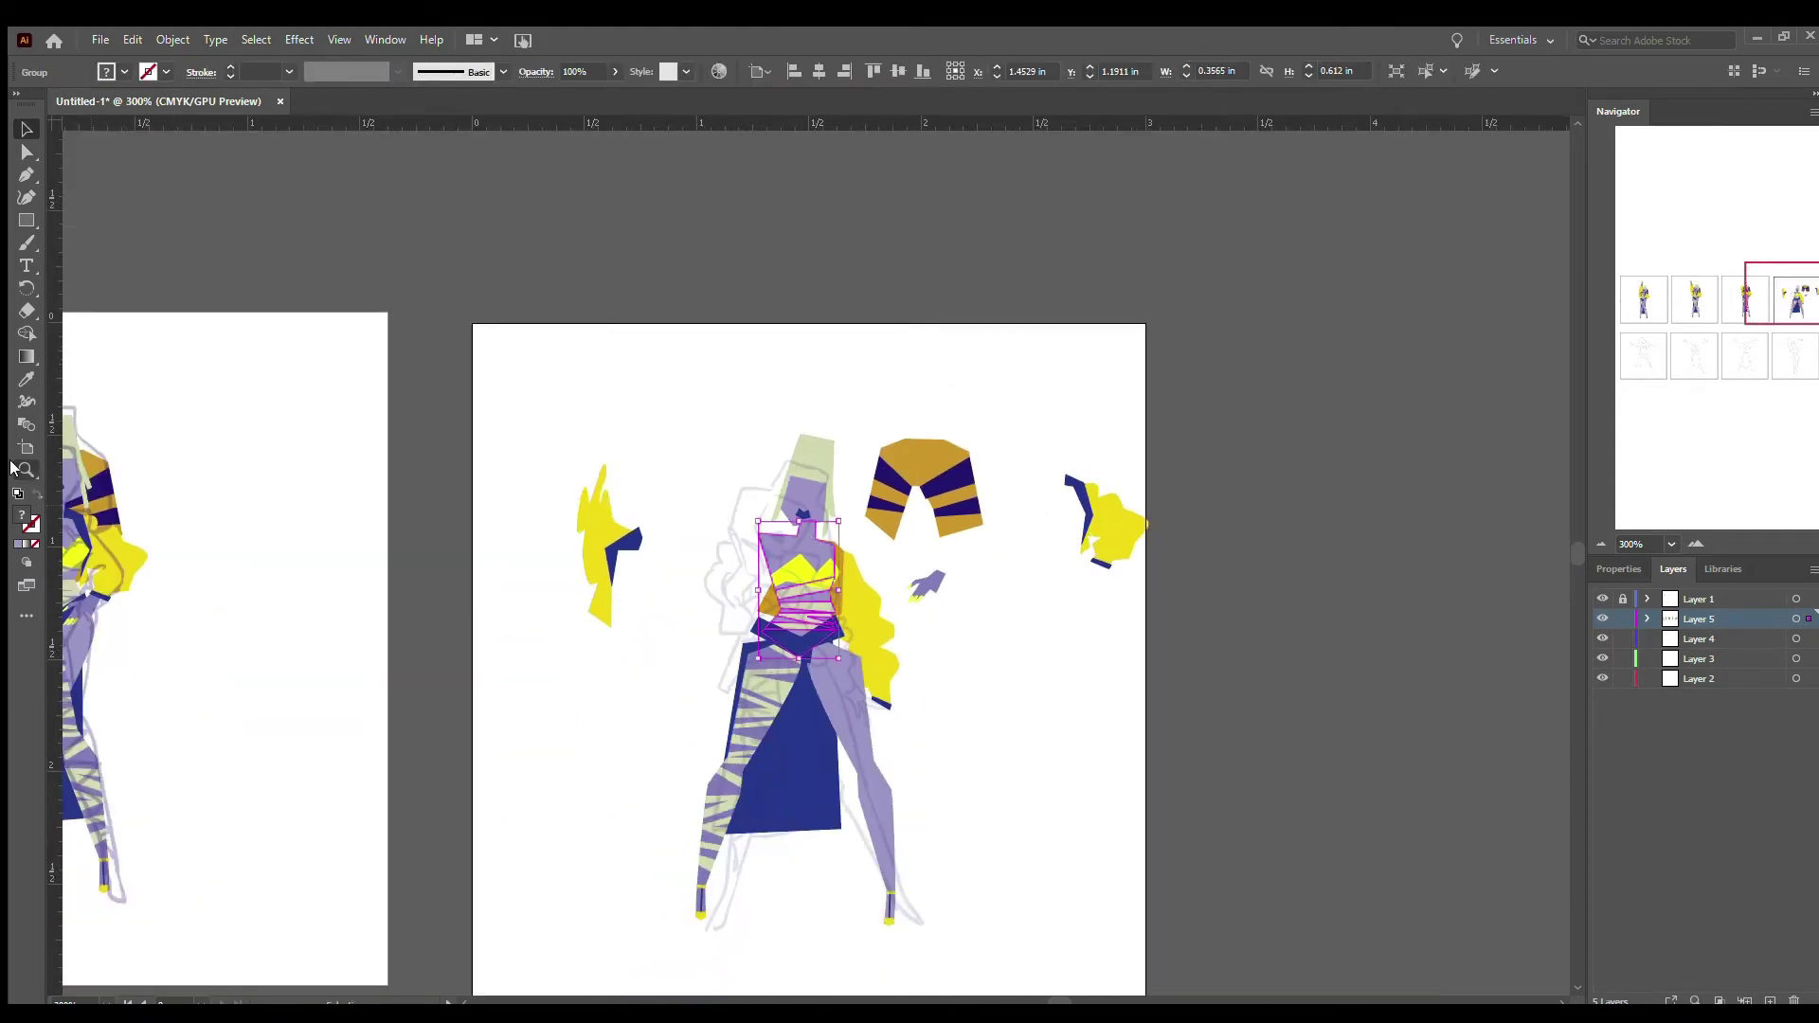
key(ctrl+plus)
key(ctrl+plus)
key(ctrl+plus)
key(ctrl+plus)
key(ctrl+z)
key(ctrl+z)
key(ctrl+z)
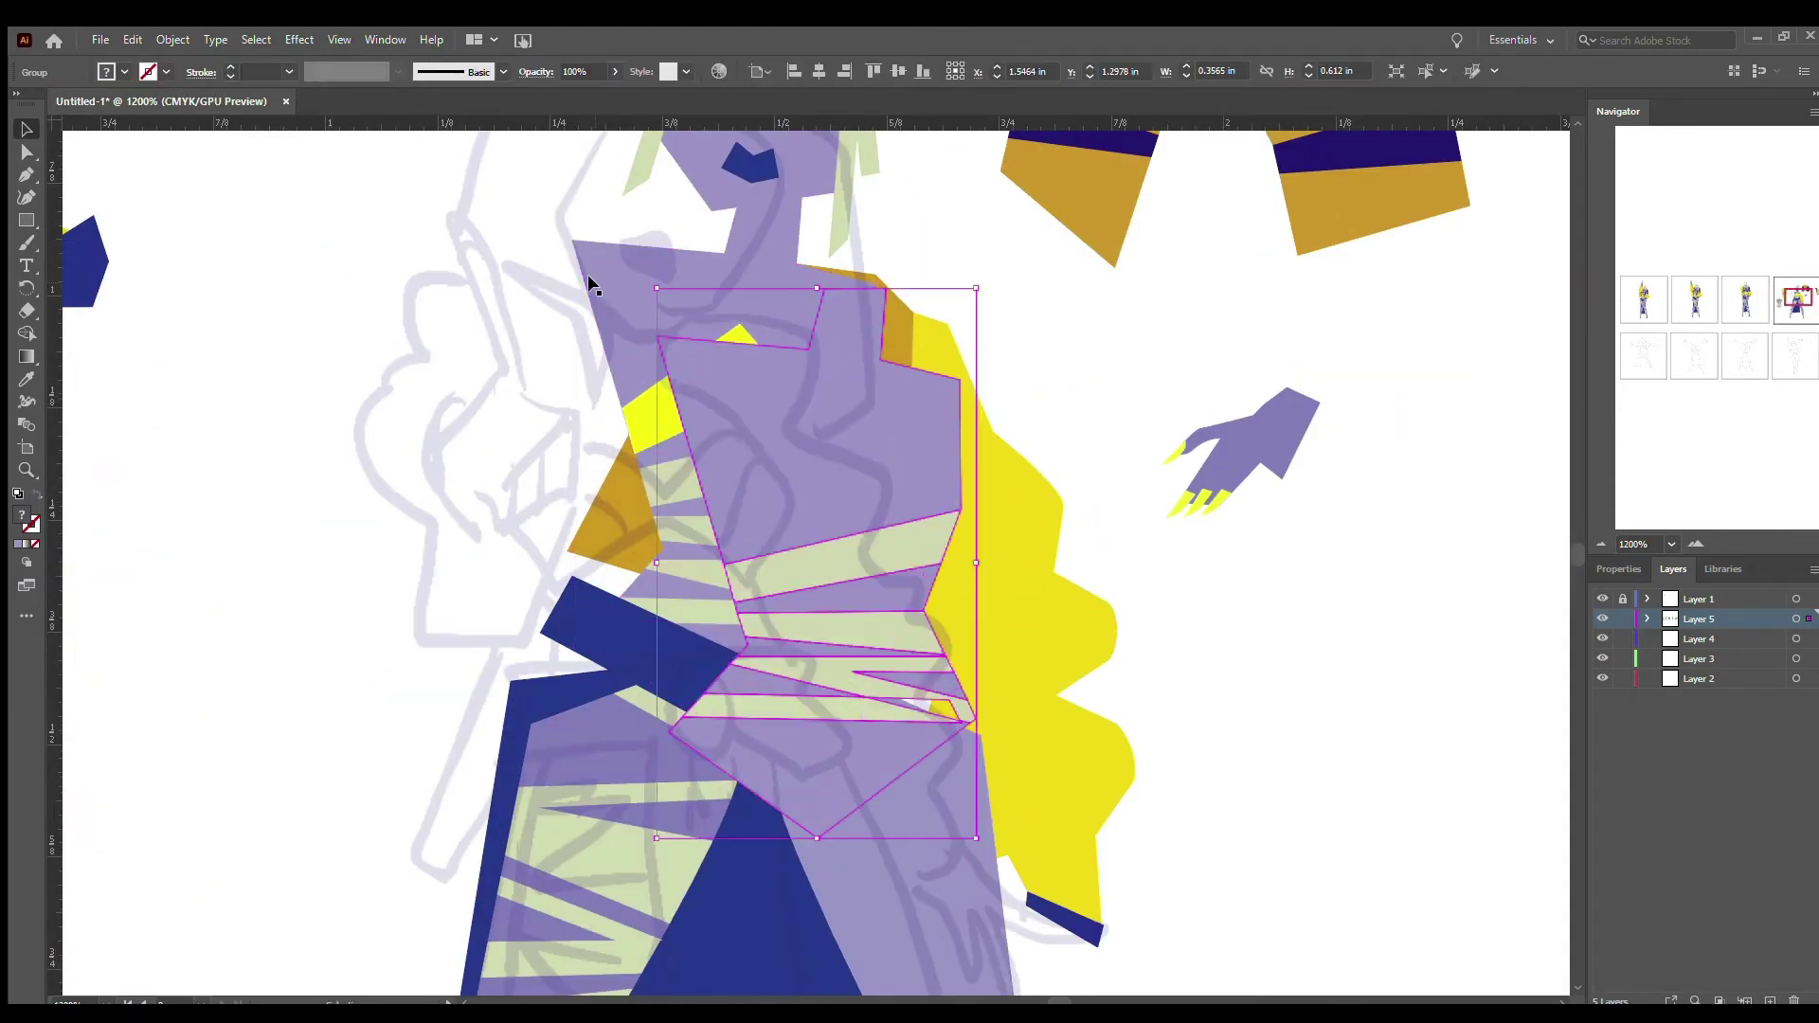
key(ctrl+minus)
key(ctrl+minus)
key(ctrl+minus)
key(ctrl+minus)
key(ctrl+minus)
key(ctrl+z)
key(ctrl+z)
key(ctrl+shift+z)
key(ctrl+shift+z)
key(ctrl+shift+z)
key(z)
click(825, 569)
click(825, 569)
key(ctrl+shift+z)
key(ctrl+shift+z)
key(ctrl+shift+z)
key(ctrl+shift+z)
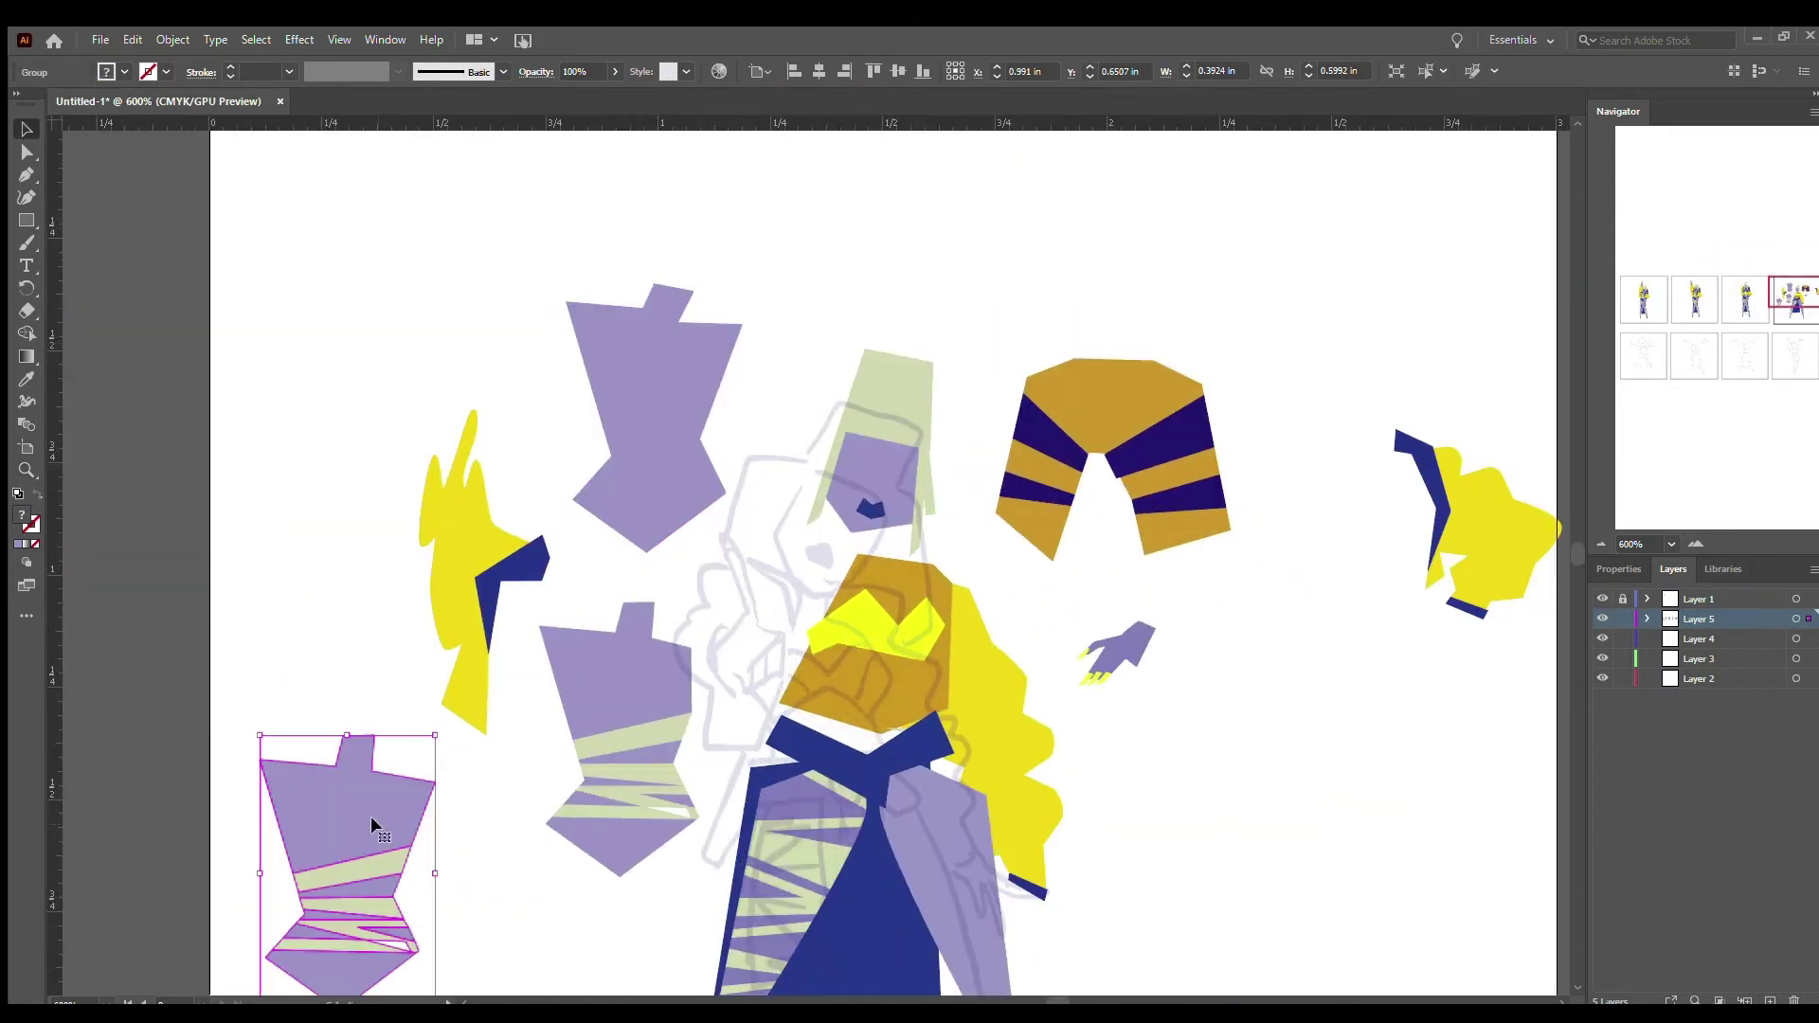
- Place the torso without bandages on the fourth character, behind the yellow chest wrap and blue belt
key(m)
key(v)
click(585, 678)
drag(584, 679, 781, 610)
key(ctrl+shift+z)
key(ctrl+shift+z)
key(ctrl+shift+z)
key(ctrl+shift+z)
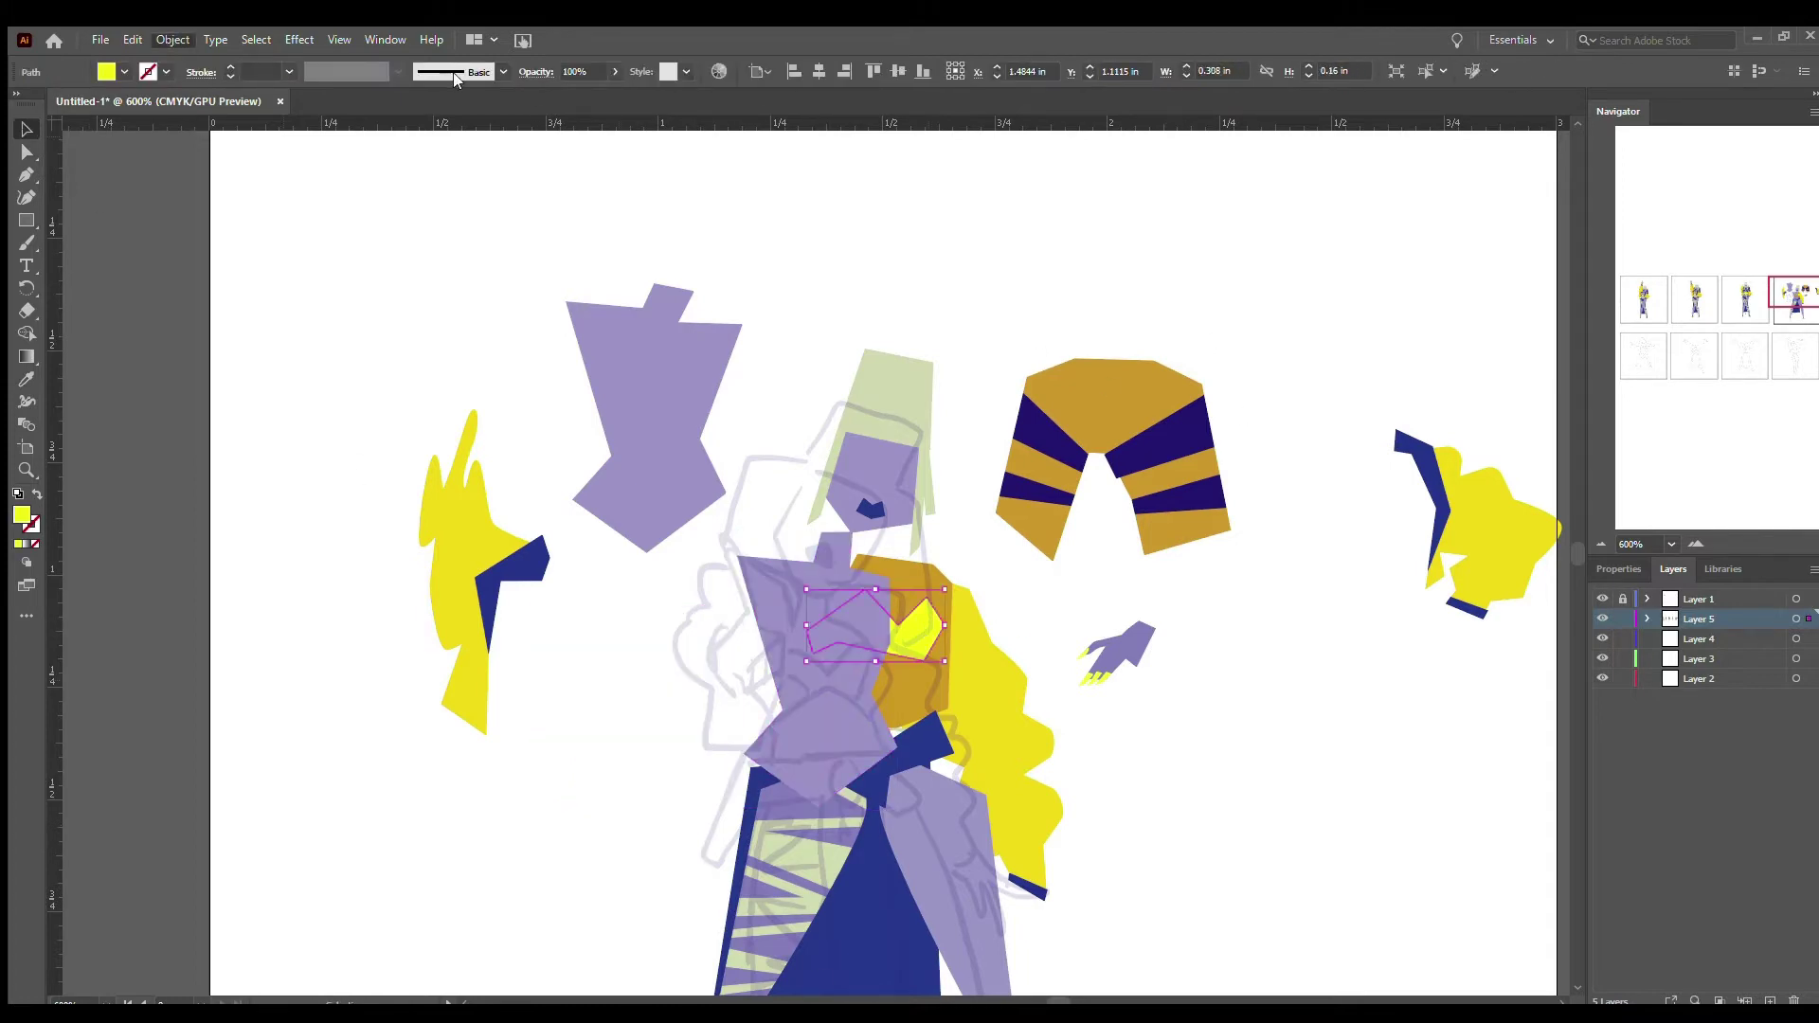
click(1124, 879)
drag(814, 689, 854, 680)
click(717, 523)
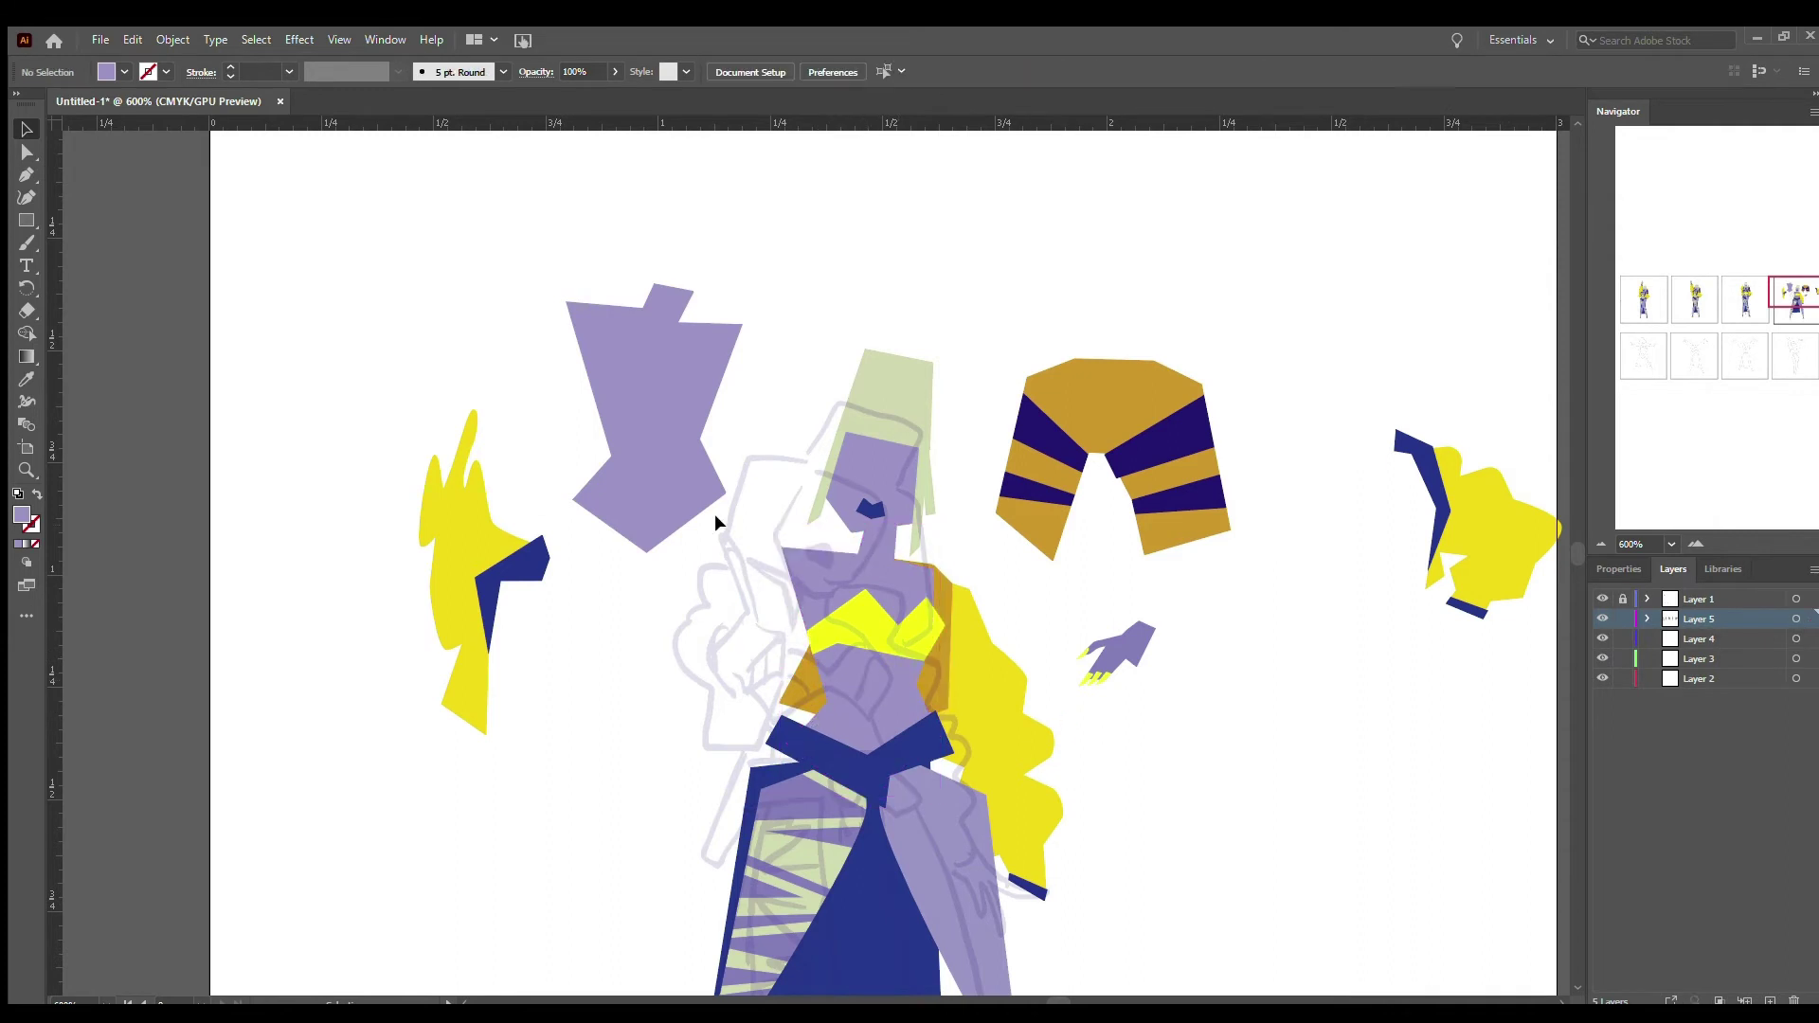
- Adjust the anchor points on the torso's belt-side waist edge beside the hanging sleeve and the yellow wrap's lower corner there
key(p)
click(917, 684)
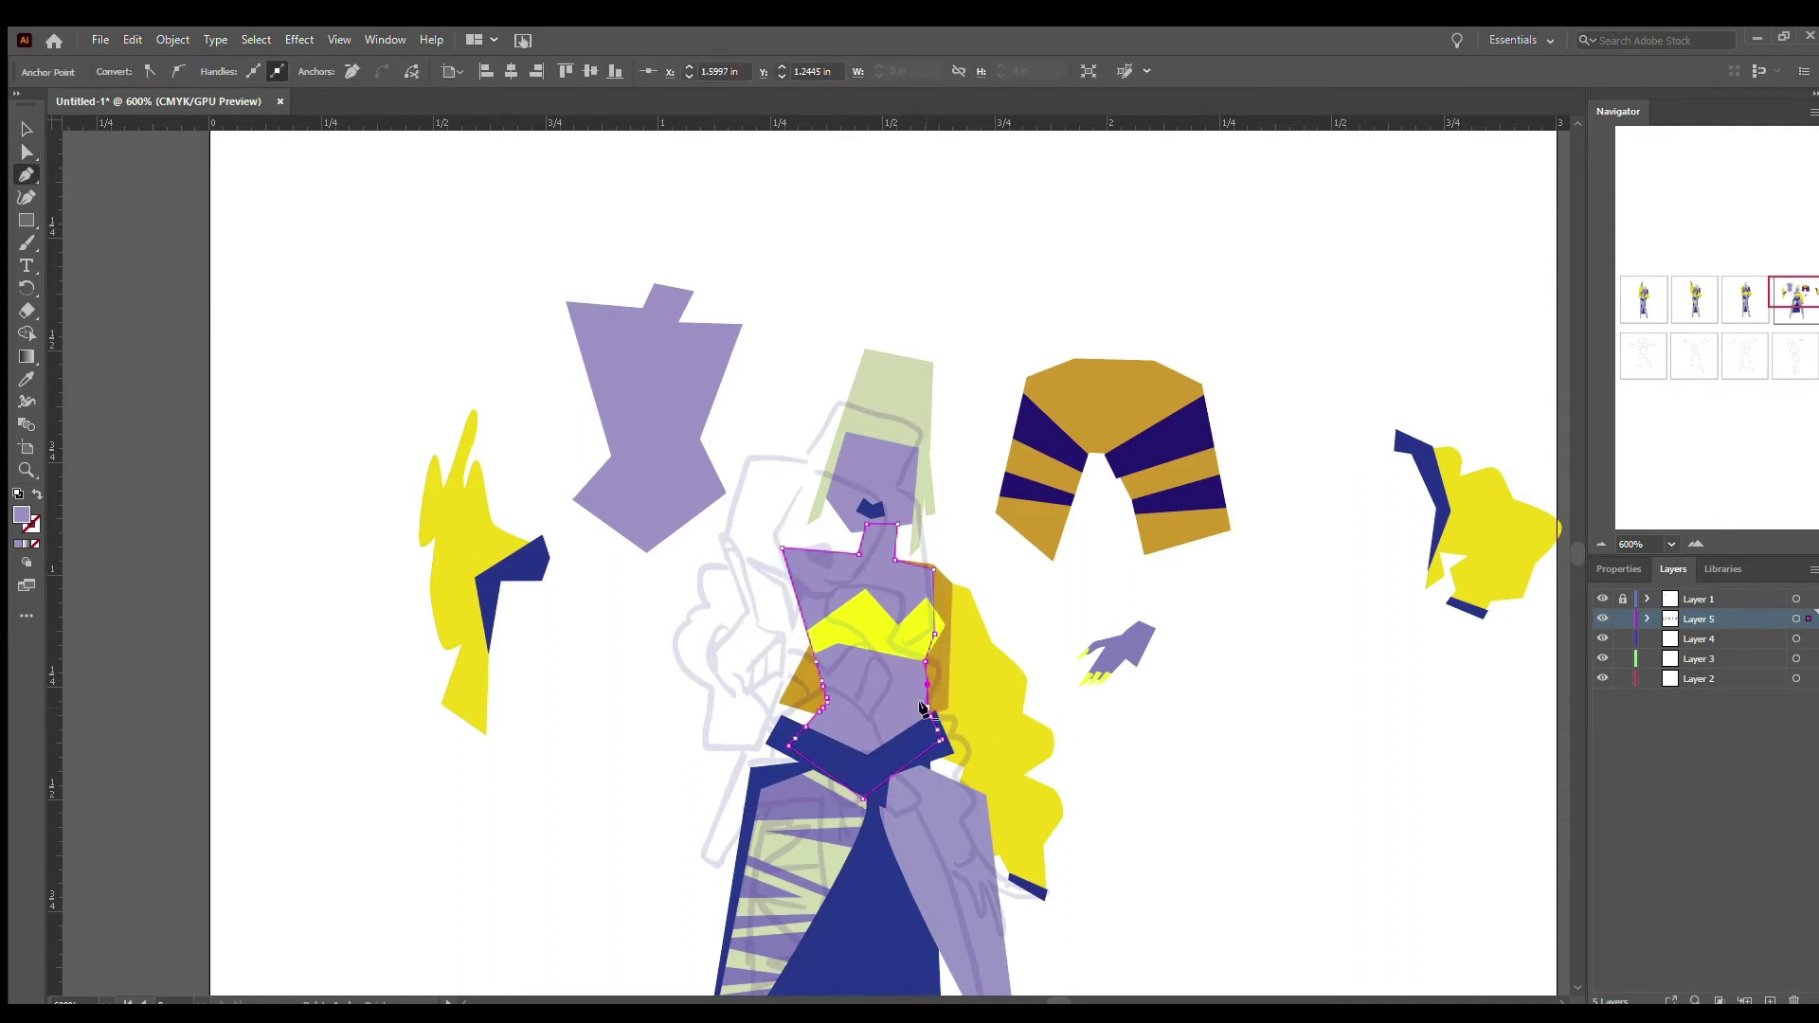
key(ctrl+=)
key(ctrl+=)
key(a)
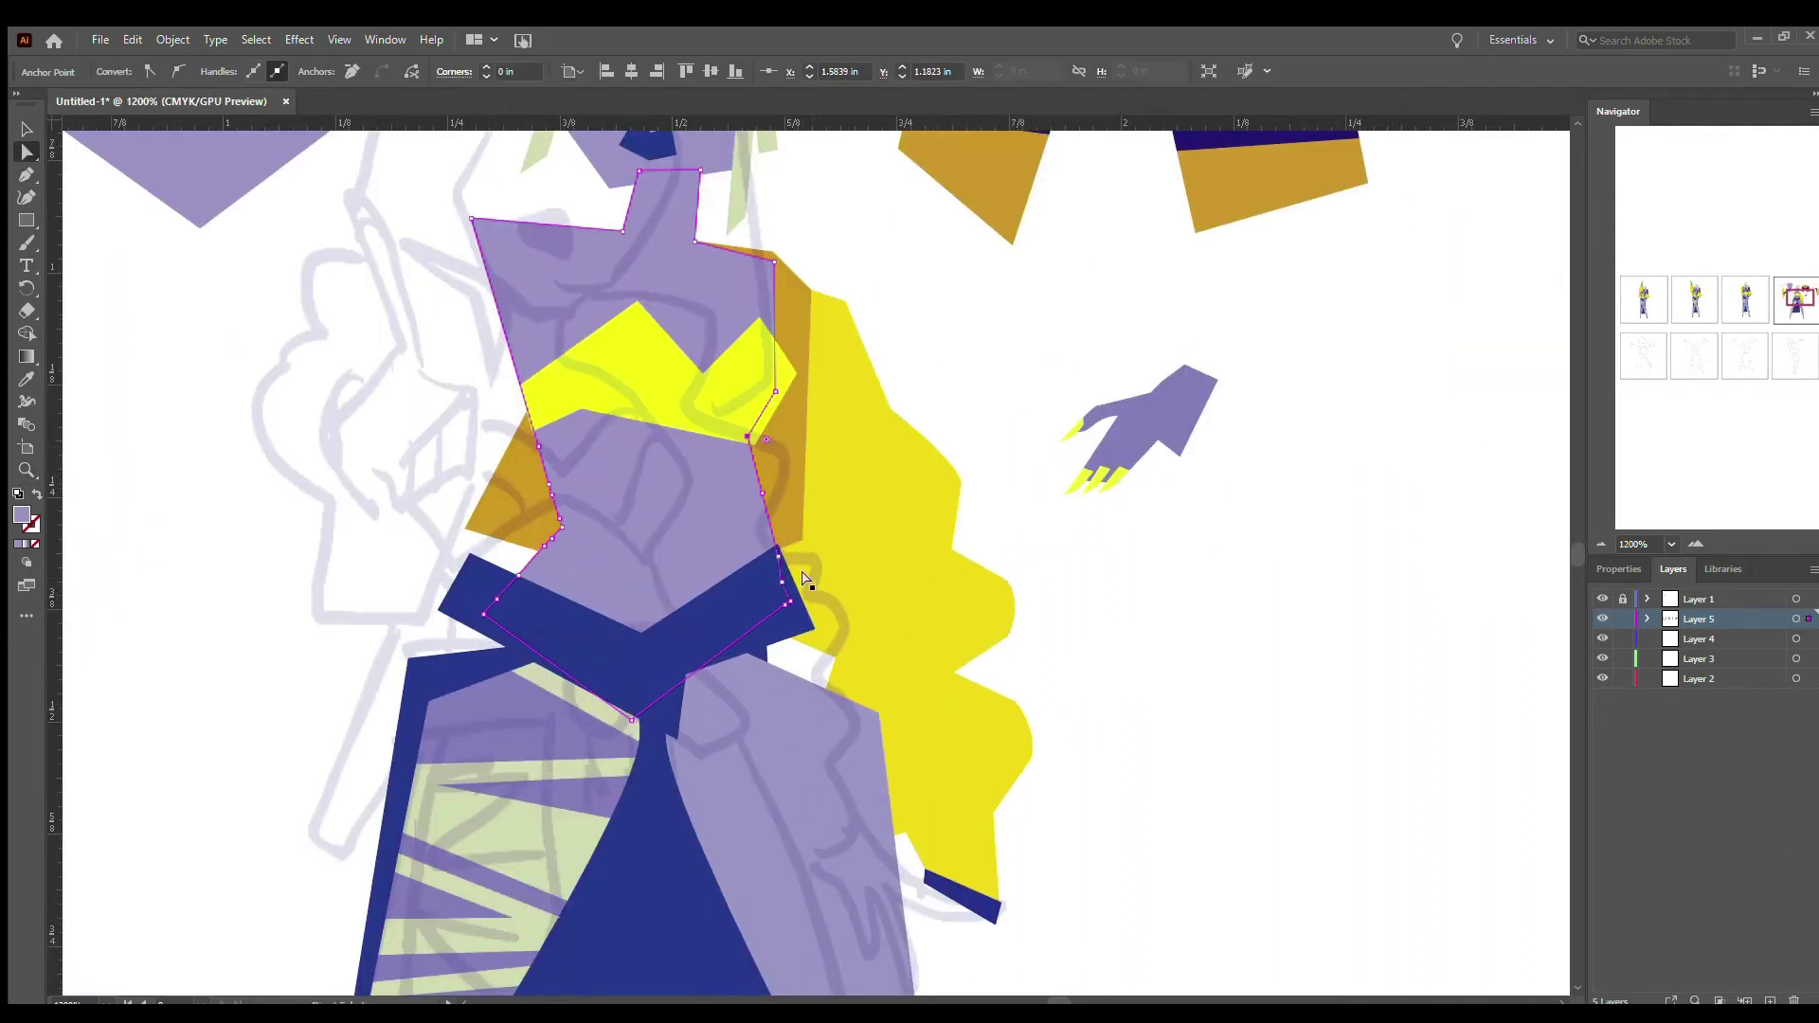
click(748, 439)
click(753, 426)
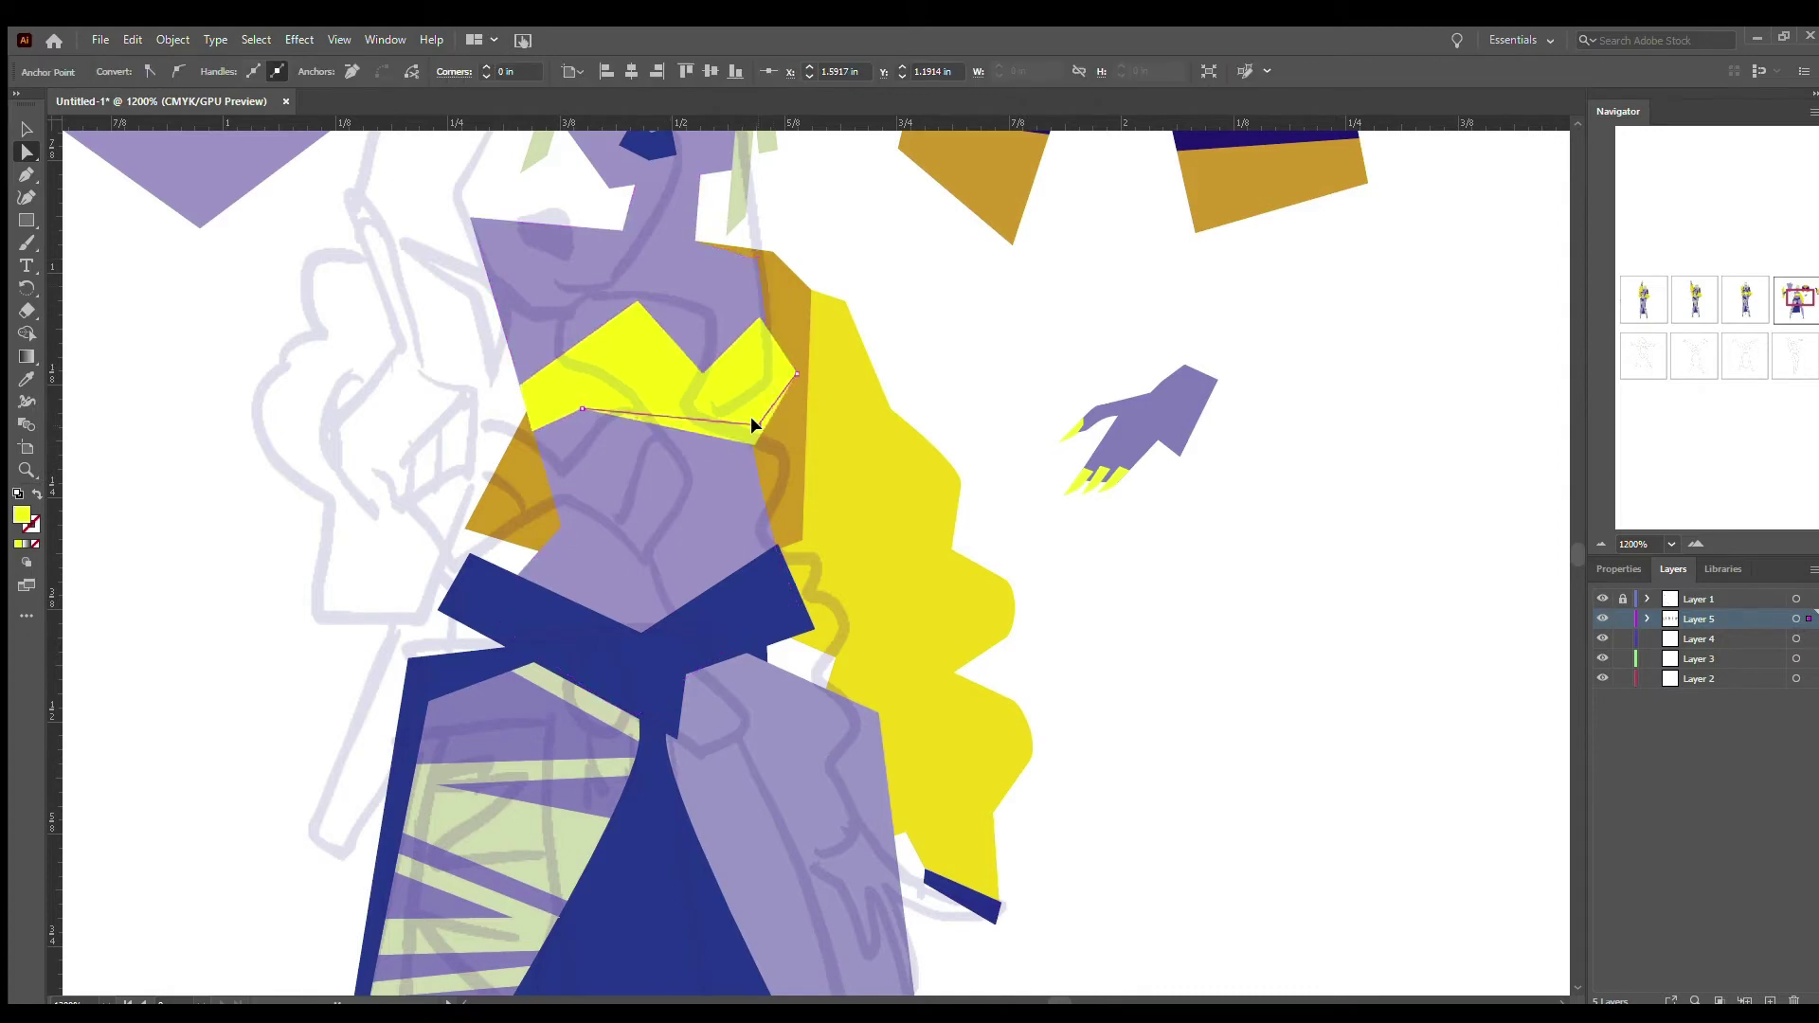
click(974, 385)
scroll(974, 385, left, 5)
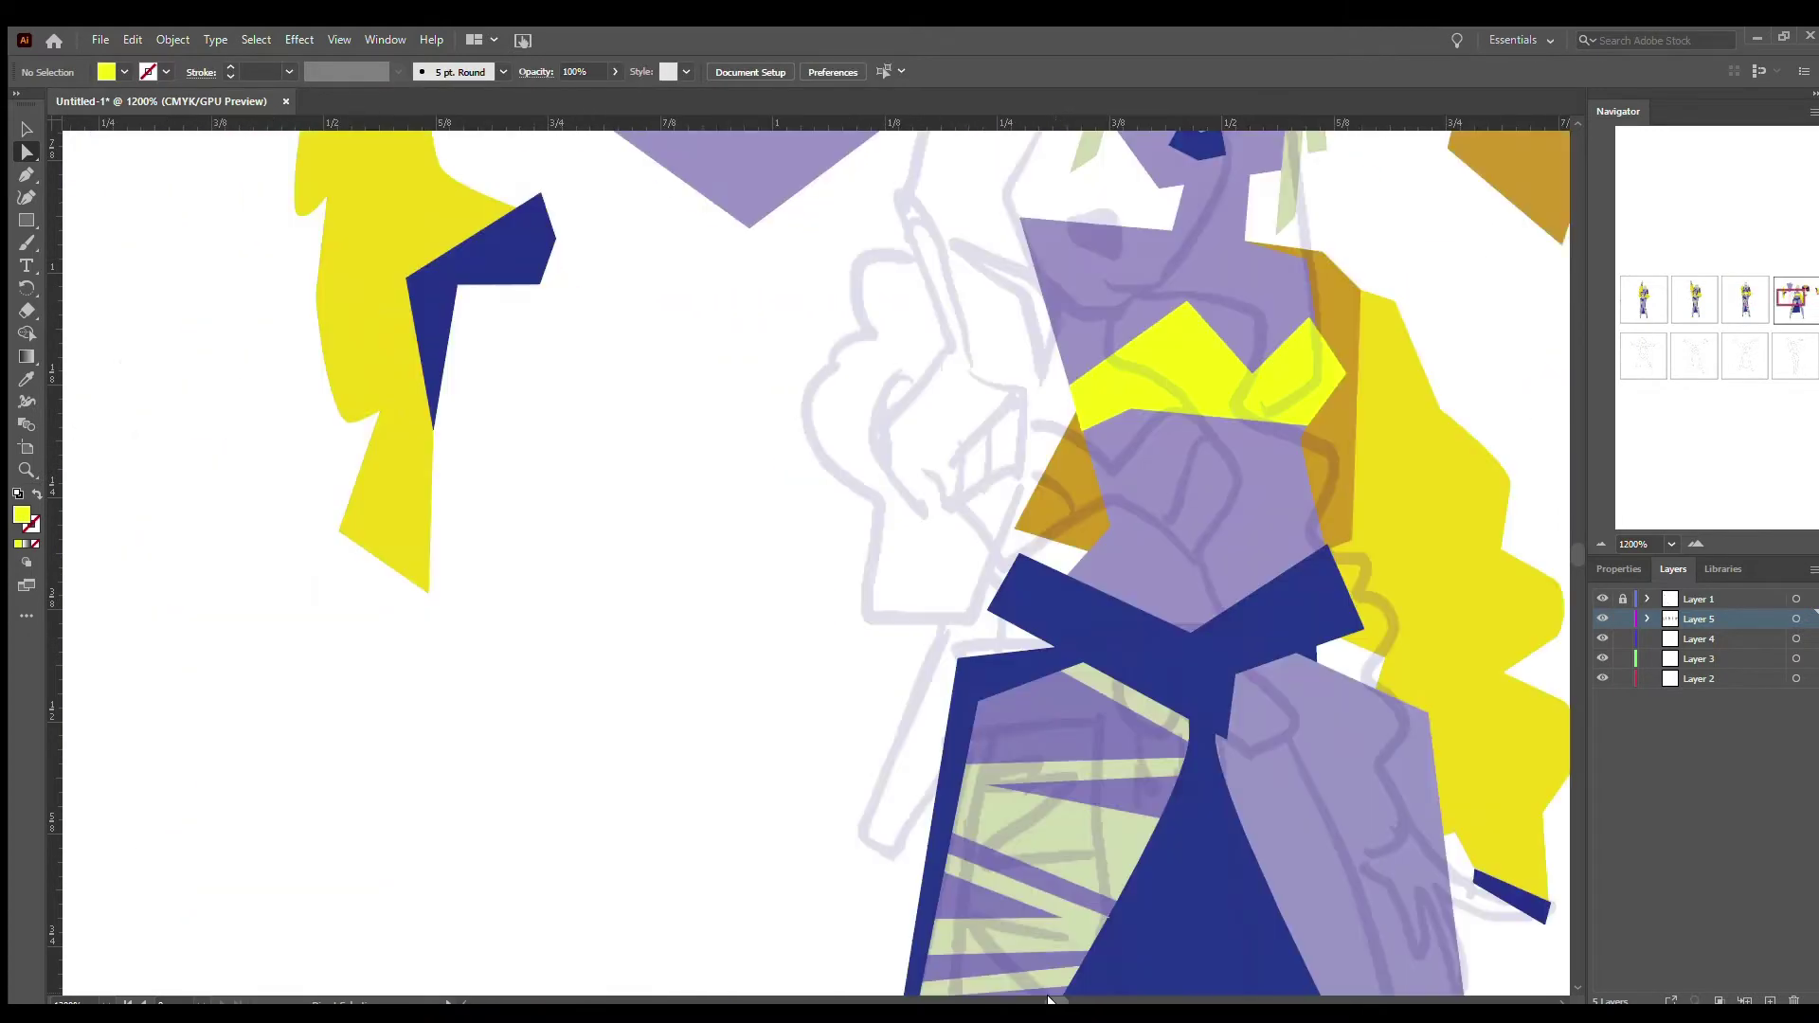
- Reshape the torso's opposite waist edge to follow the sketch, checking it with the artwork layer temporarily hidden
scroll(566, 433, right, 7)
click(565, 434)
click(375, 526)
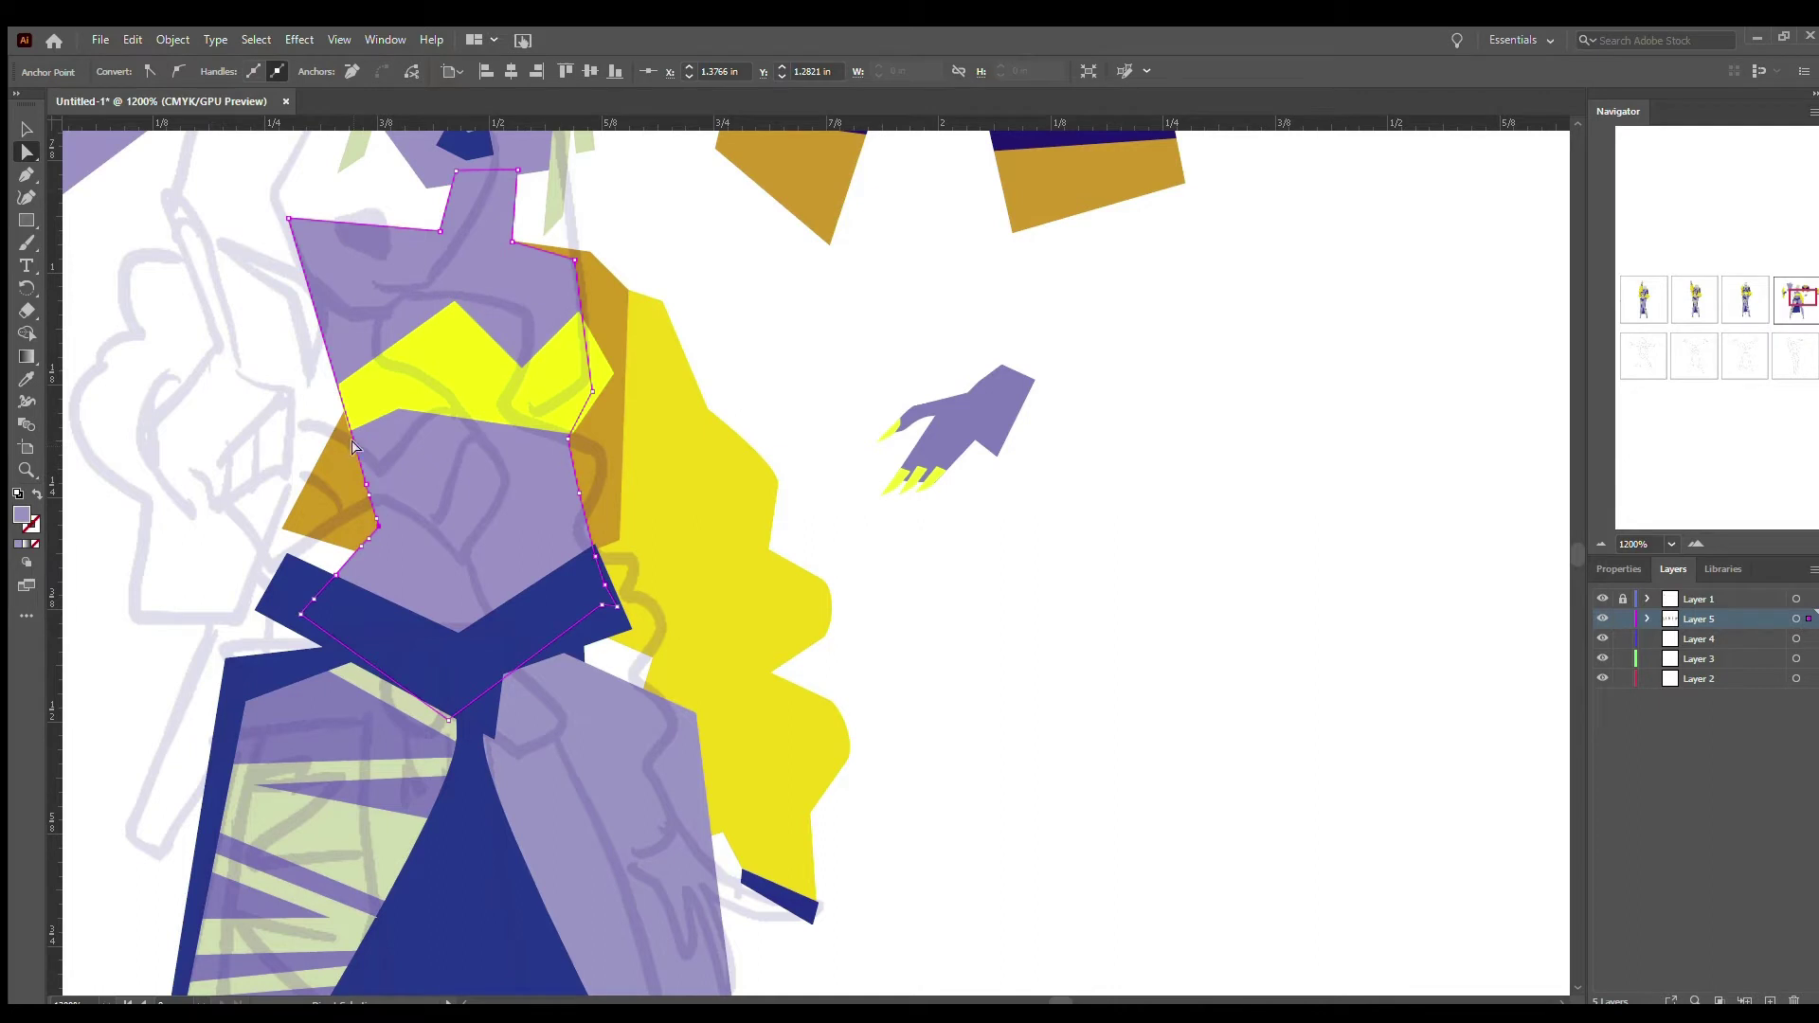
drag(352, 445, 360, 488)
key(p)
click(26, 151)
click(356, 489)
click(357, 489)
click(1602, 618)
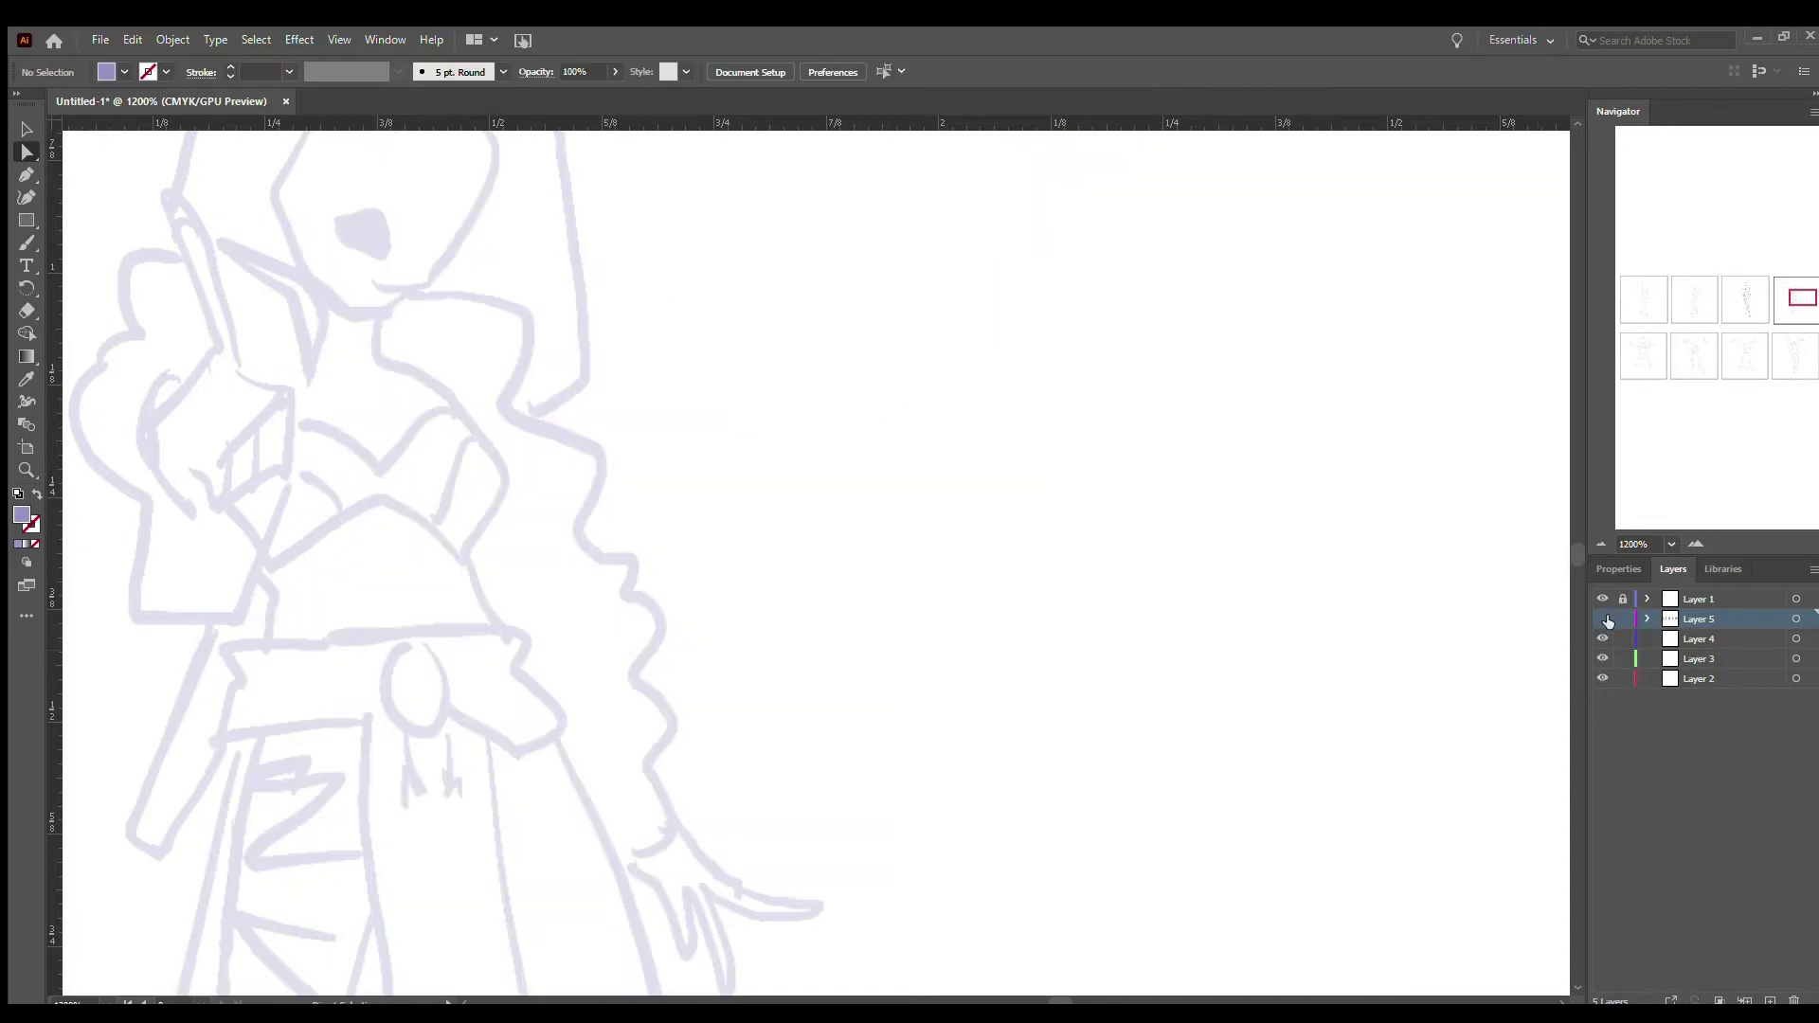
click(1602, 618)
click(371, 523)
key(p)
click(27, 151)
click(345, 547)
- Move the peaks of the yellow chest wrap and refine the torso's shoulder and side points to match the sketch
click(416, 325)
scroll(417, 325, up, 1)
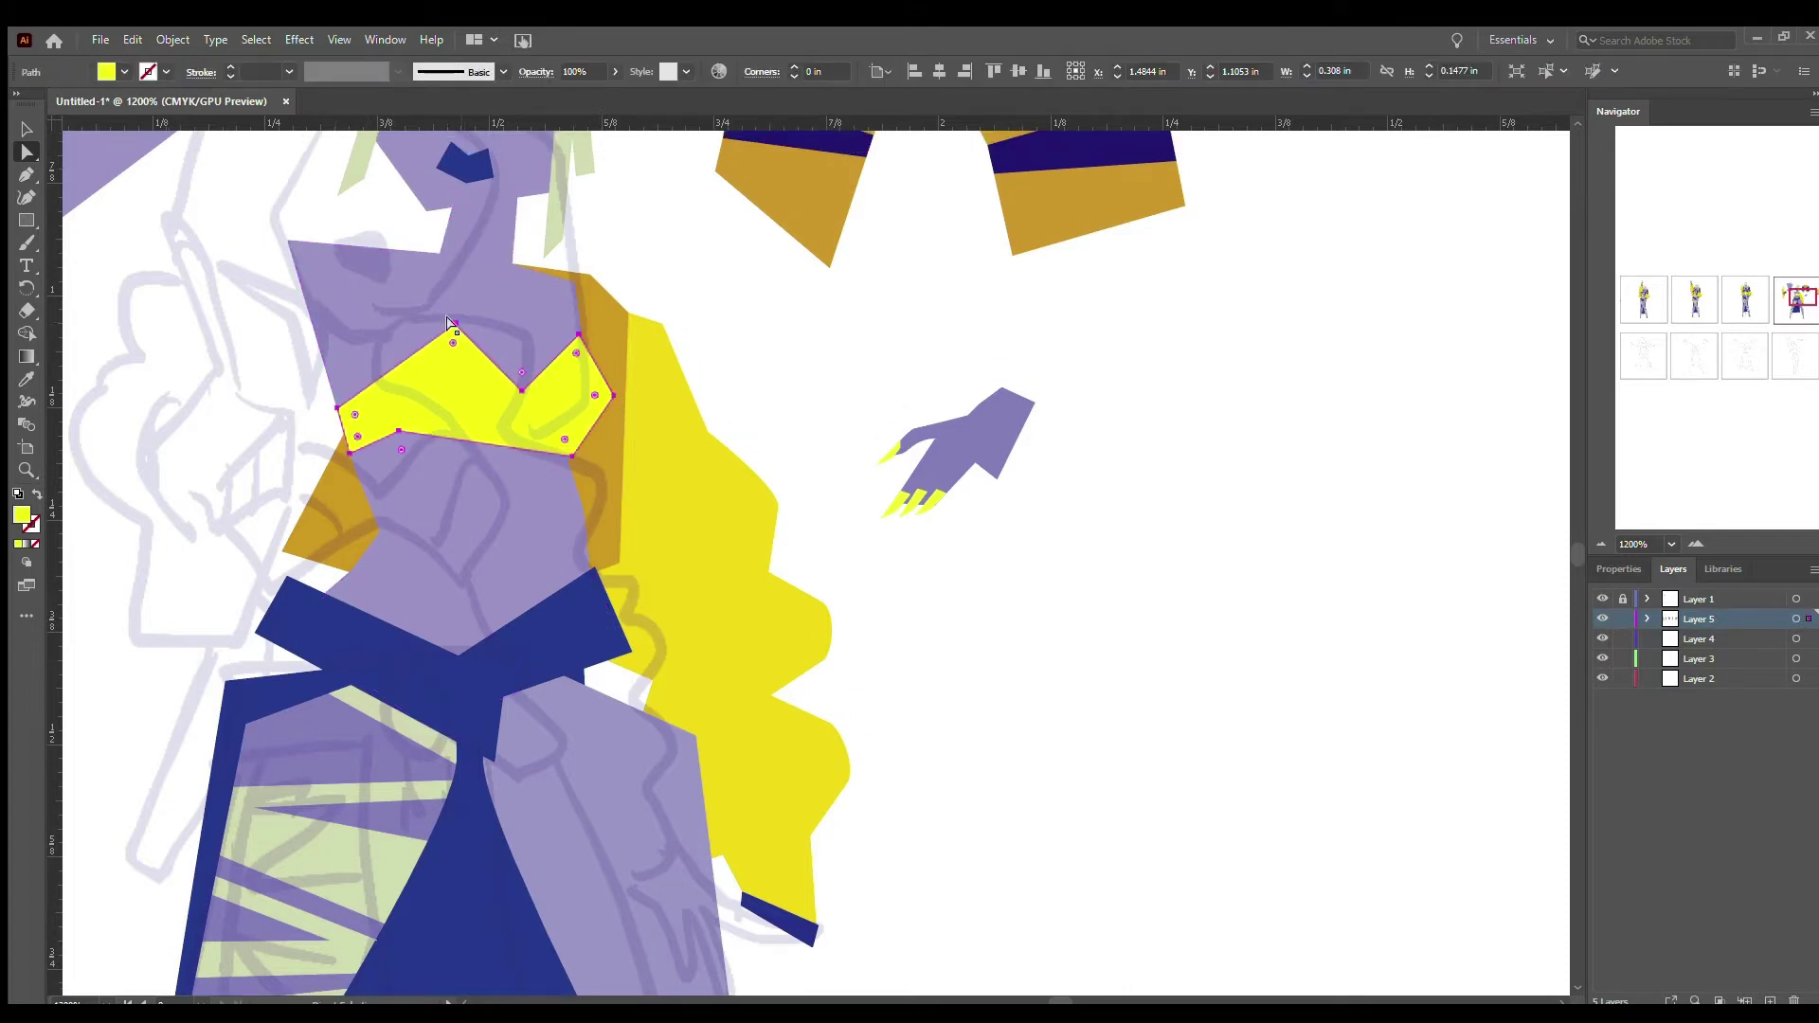
scroll(572, 437, left, 3)
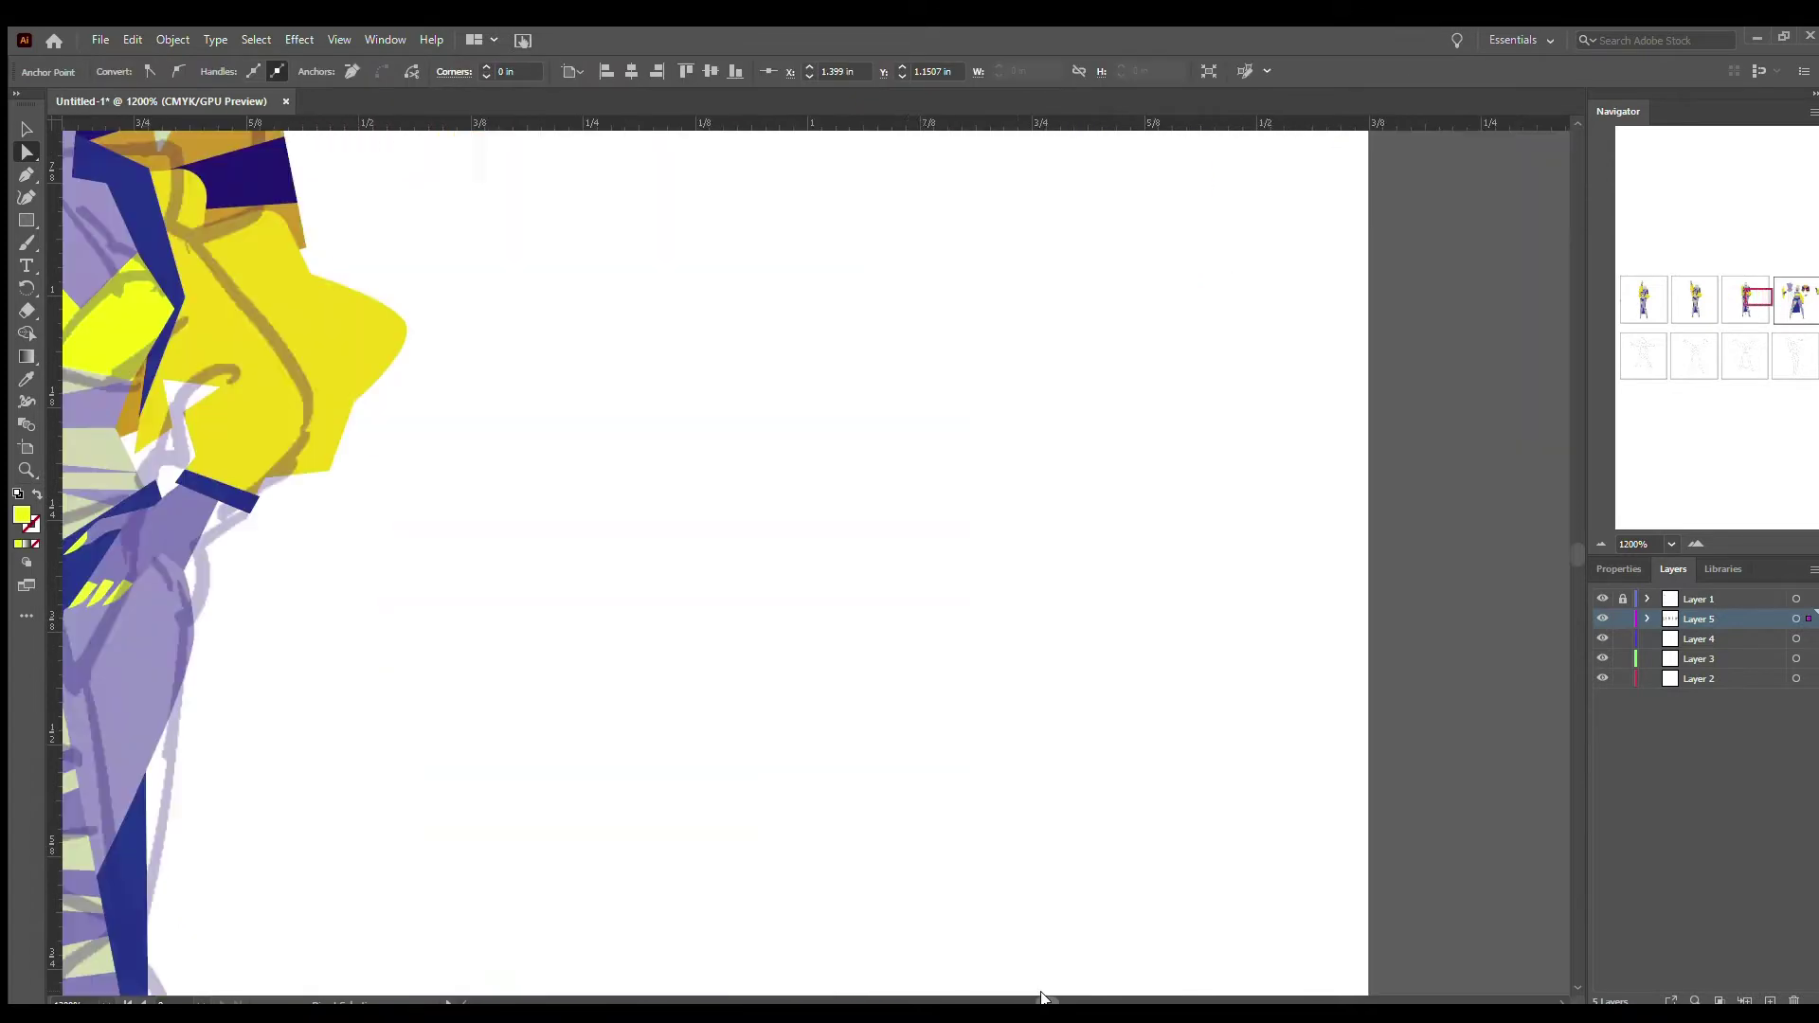
click(572, 437)
click(753, 457)
click(639, 316)
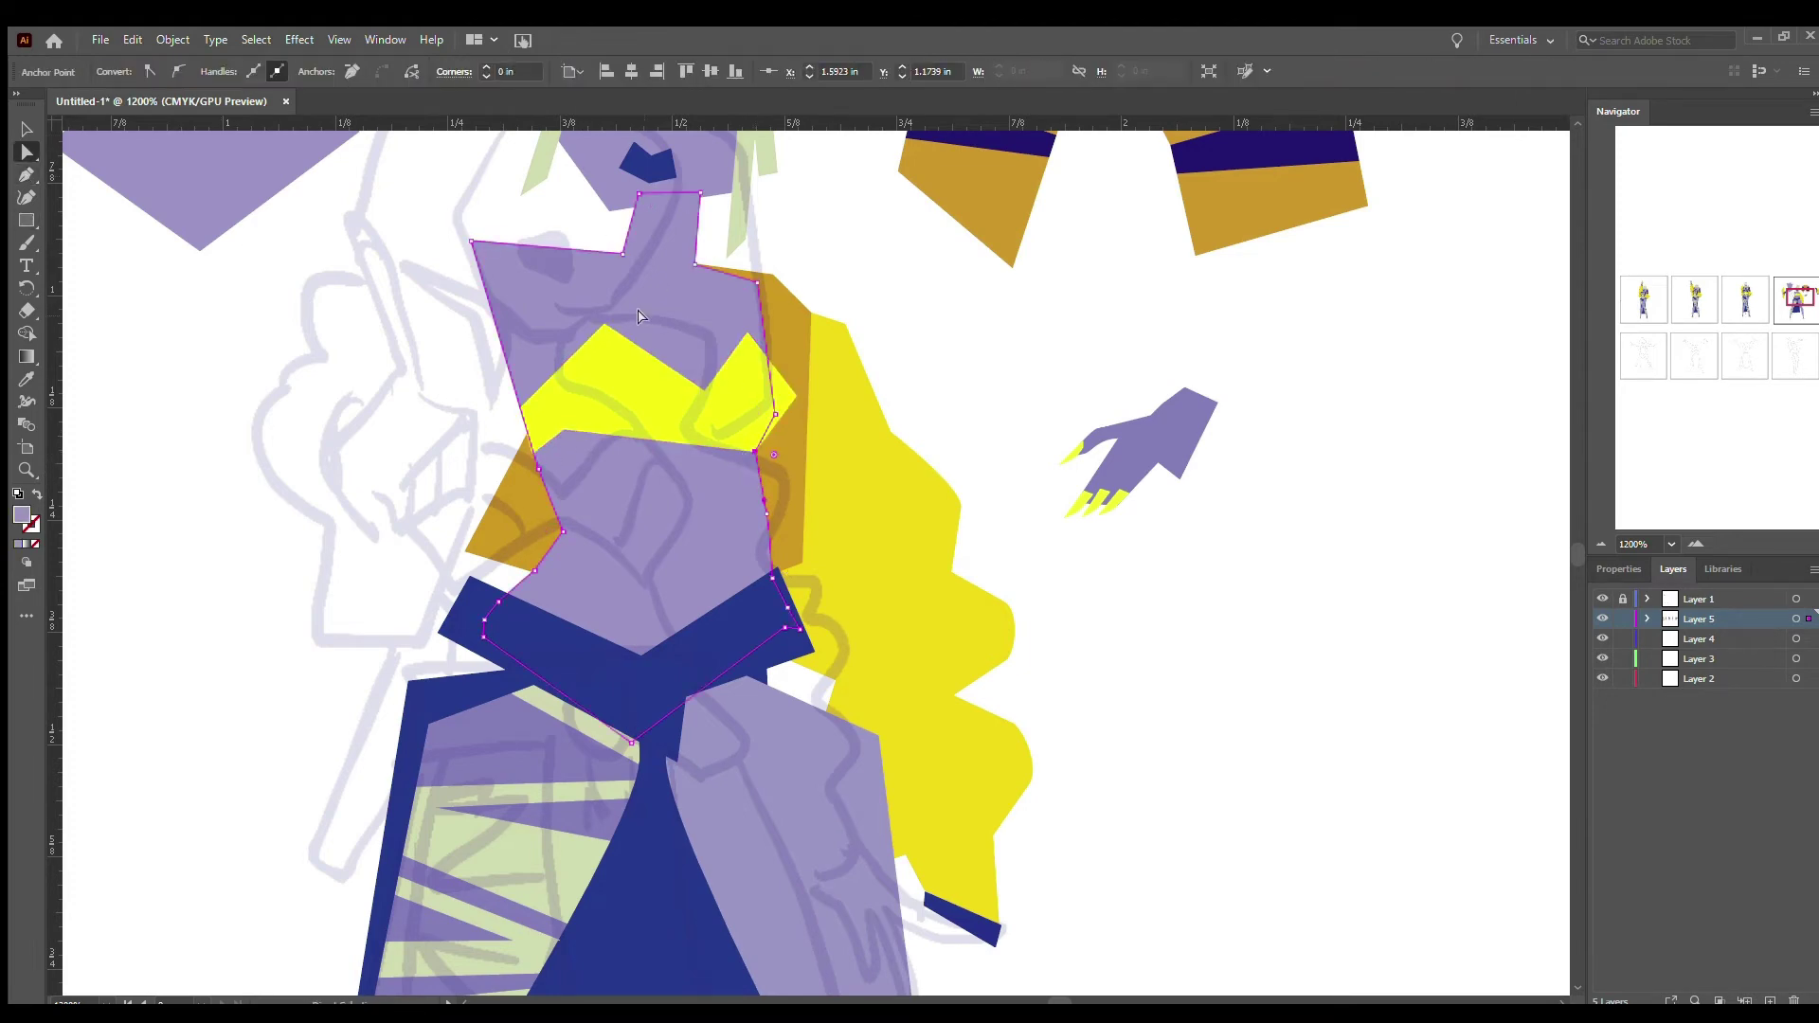
- Hide the sketch layer and remove the bandage stripes from the second character's waist
click(26, 133)
click(720, 615)
click(865, 405)
key(ctrl+minus)
key(ctrl+minus)
key(ctrl+minus)
click(1602, 600)
scroll(1072, 618, left, 15)
click(682, 757)
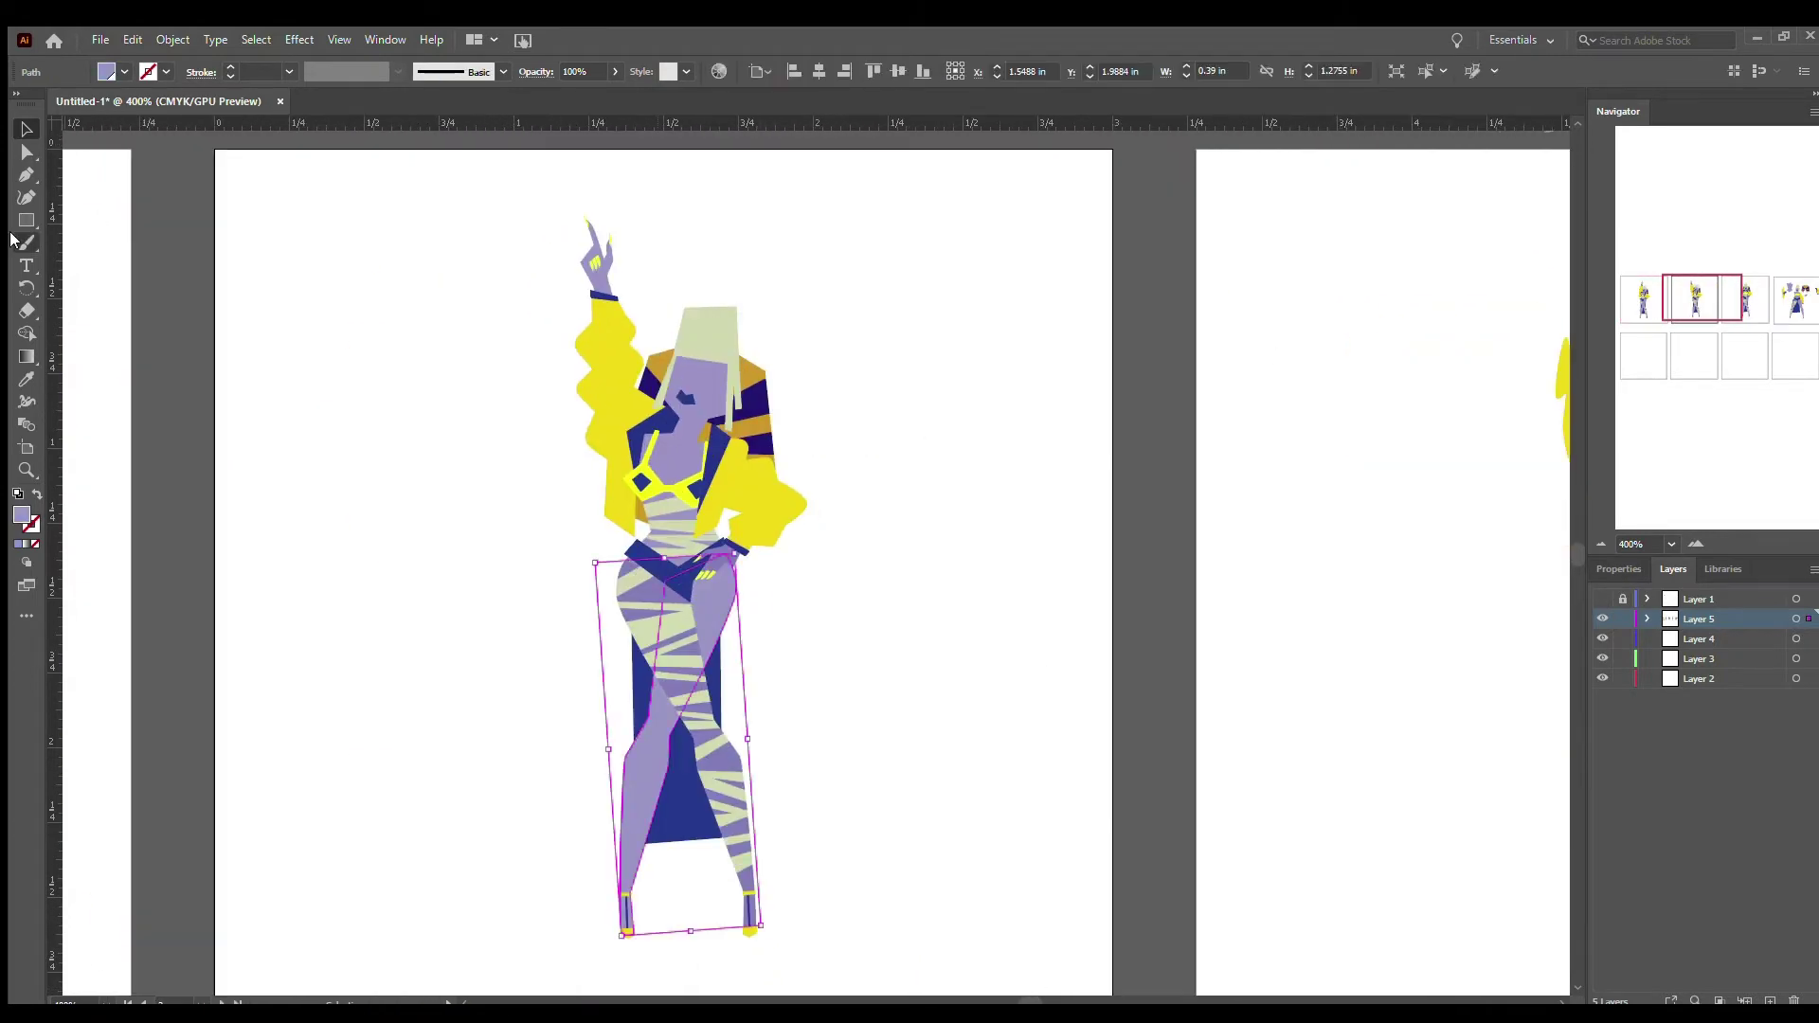
double_click(609, 641)
double_click(1043, 191)
click(691, 474)
- Recolor the purple pieces of the second character's bandaged leg lighter purple and the plain leg darker purple
key(i)
key(v)
click(654, 589)
double_click(654, 590)
shift+click(682, 647)
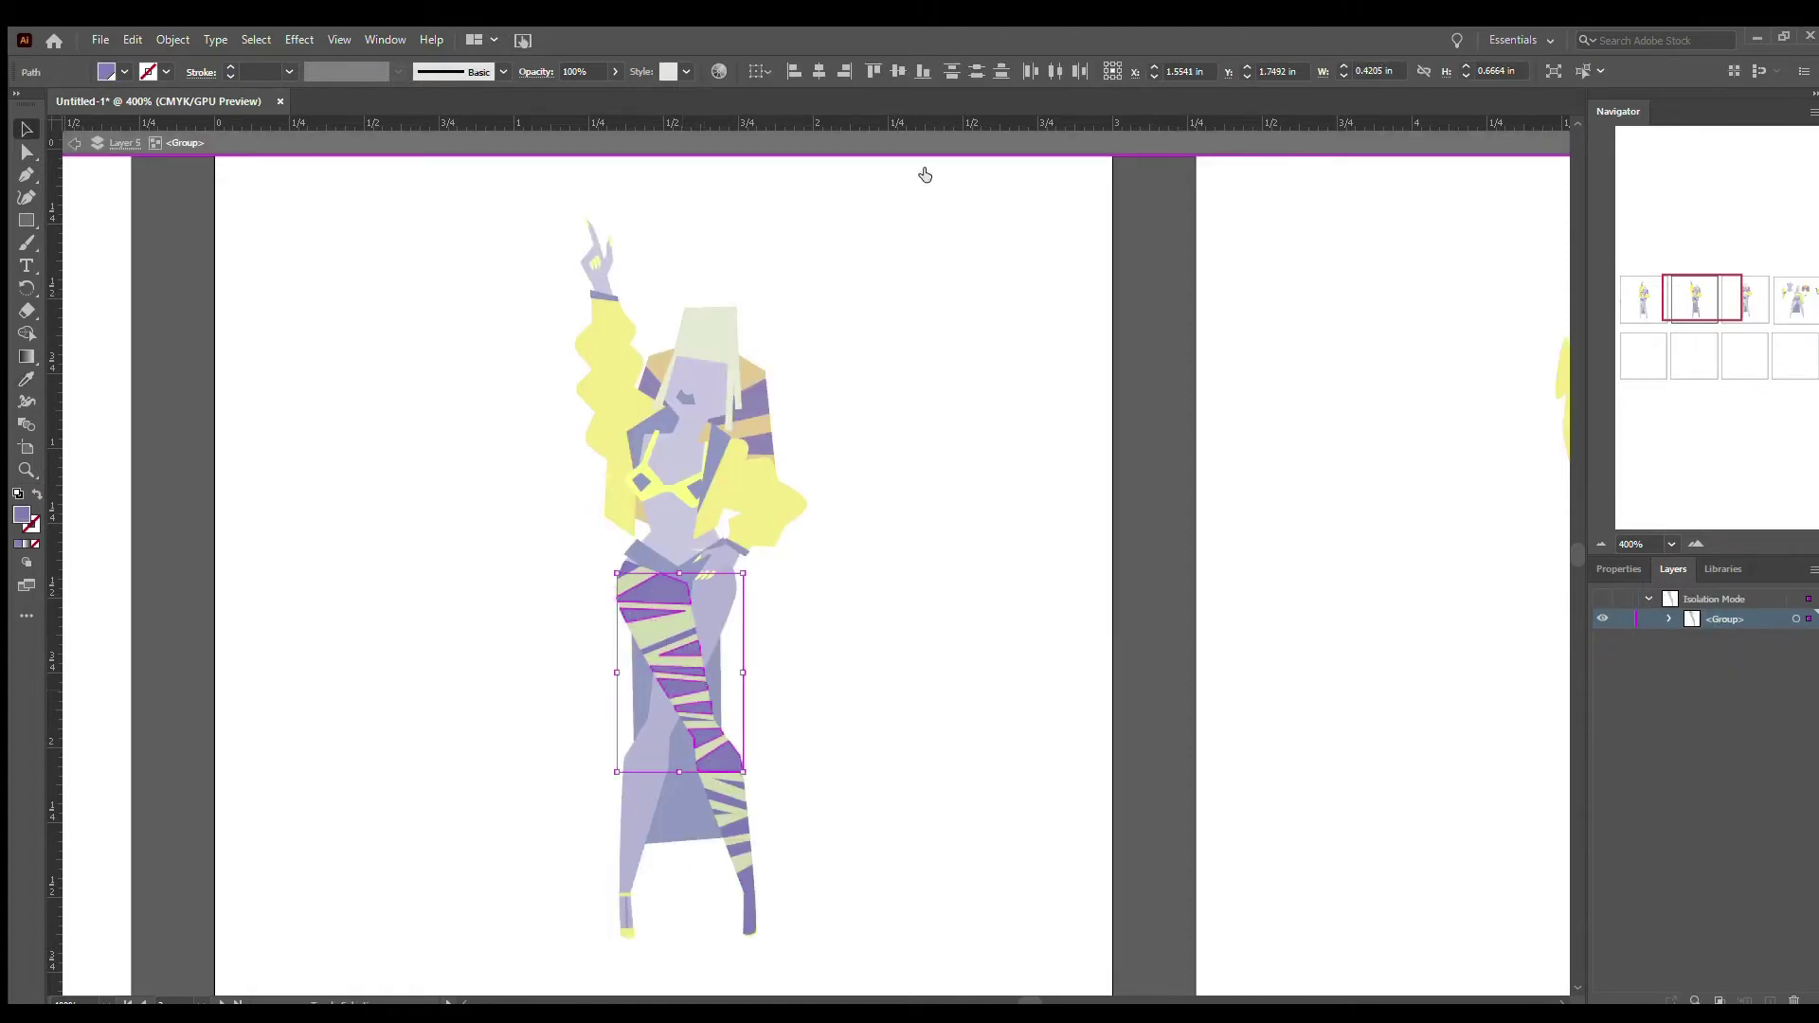
key(ctrl+=)
key(ctrl+=)
click(583, 241)
shift+click(764, 712)
shift+click(825, 853)
shift+click(833, 957)
double_click(418, 247)
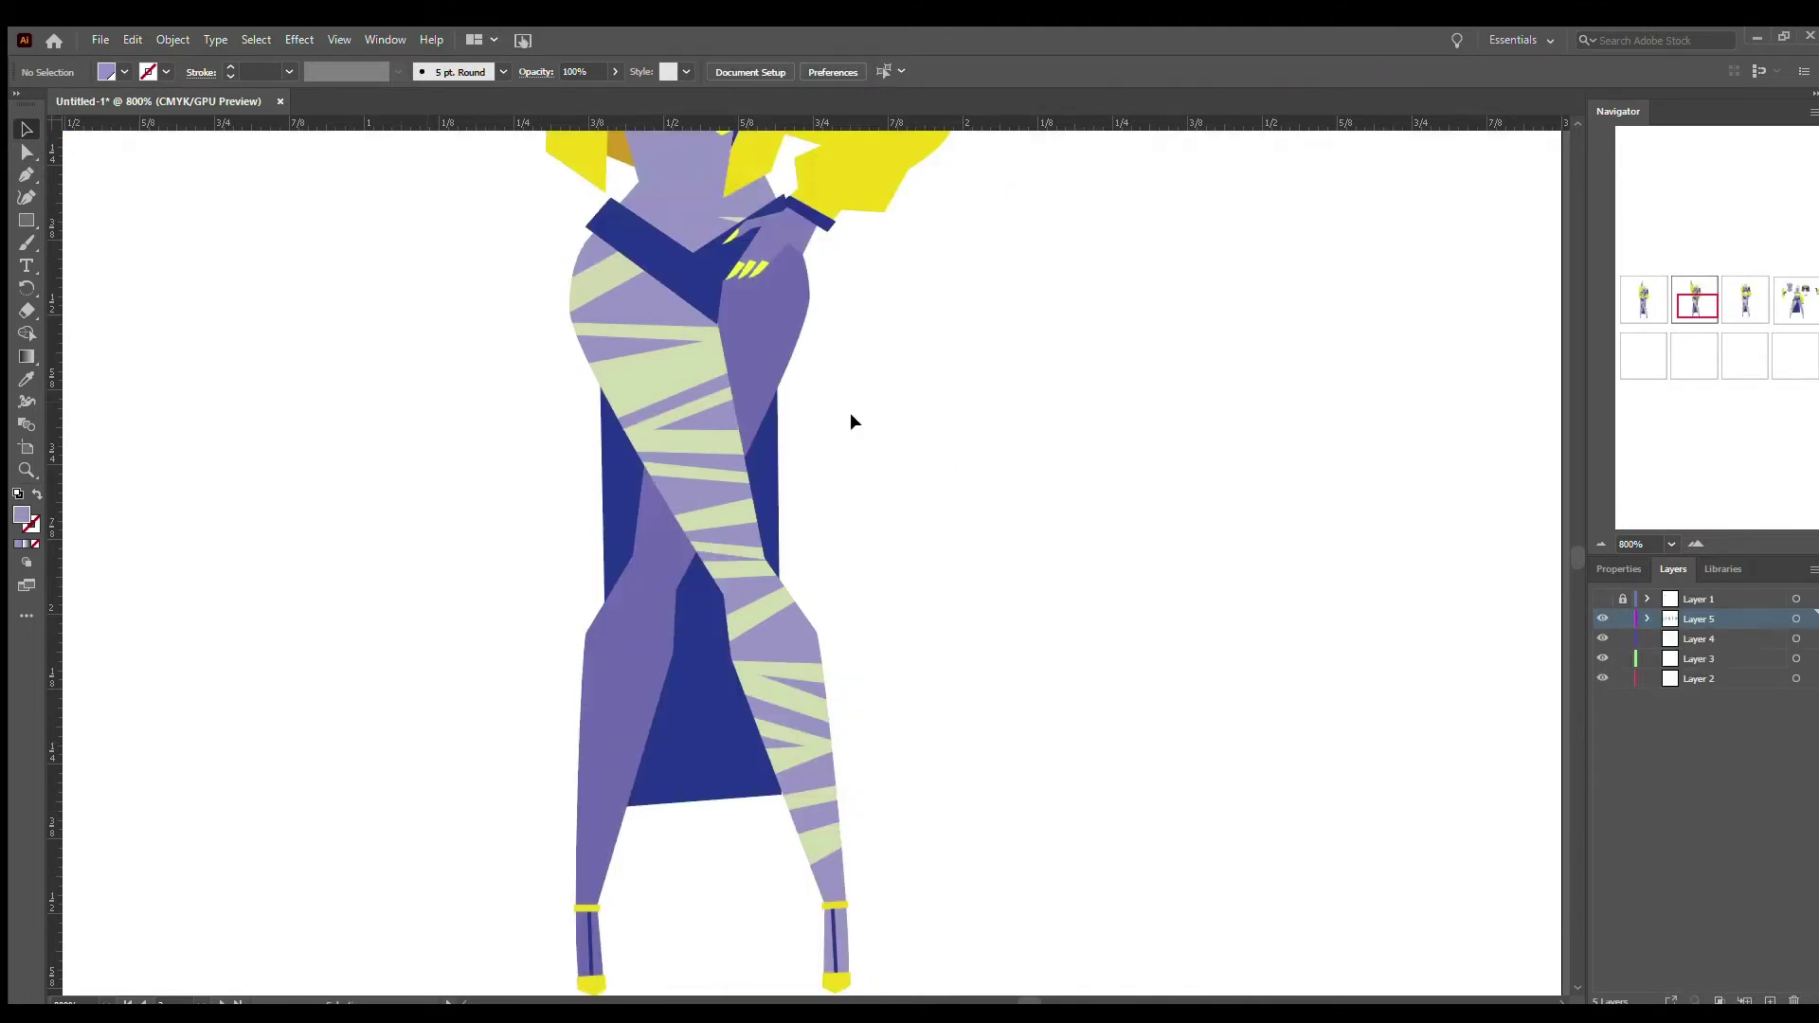
- Recolor the purple pieces of the fourth character's bandaged leg with the lighter skin purple
key(ctrl+minus)
key(ctrl+minus)
key(ctrl+minus)
drag(768, 263, 0, 264)
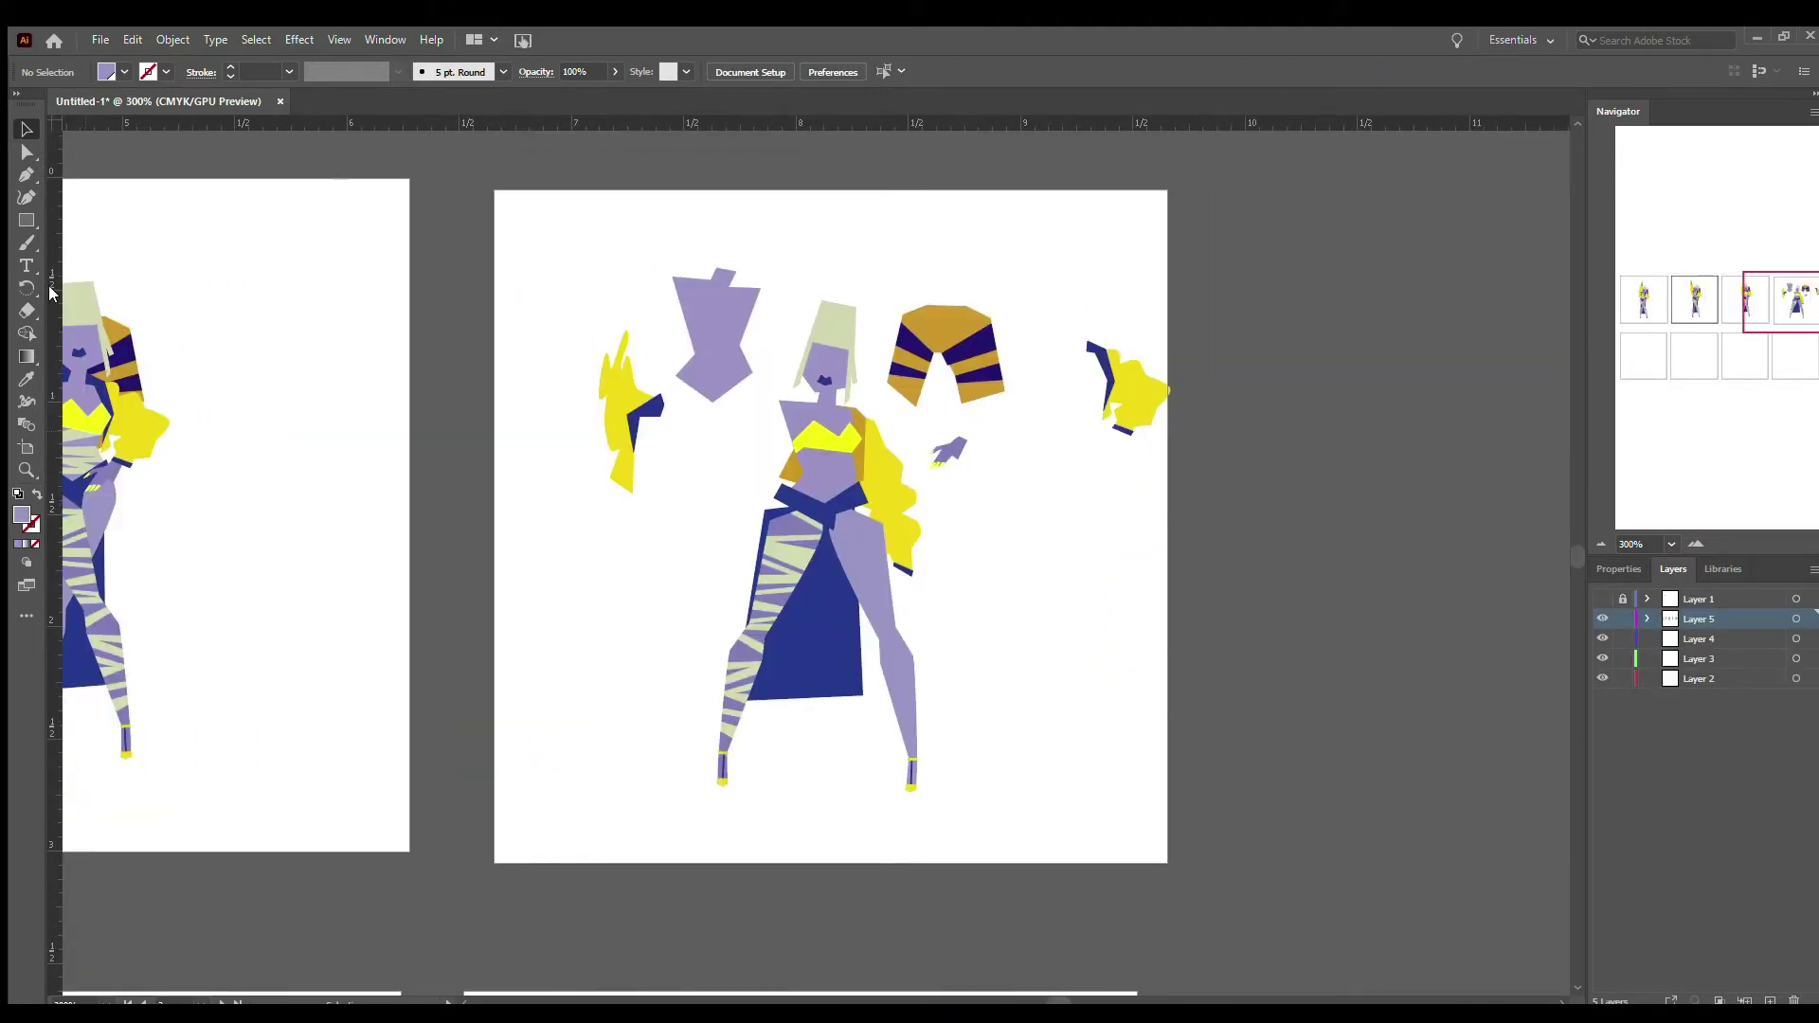
key(ctrl+=)
key(ctrl+=)
key(ctrl+=)
double_click(817, 288)
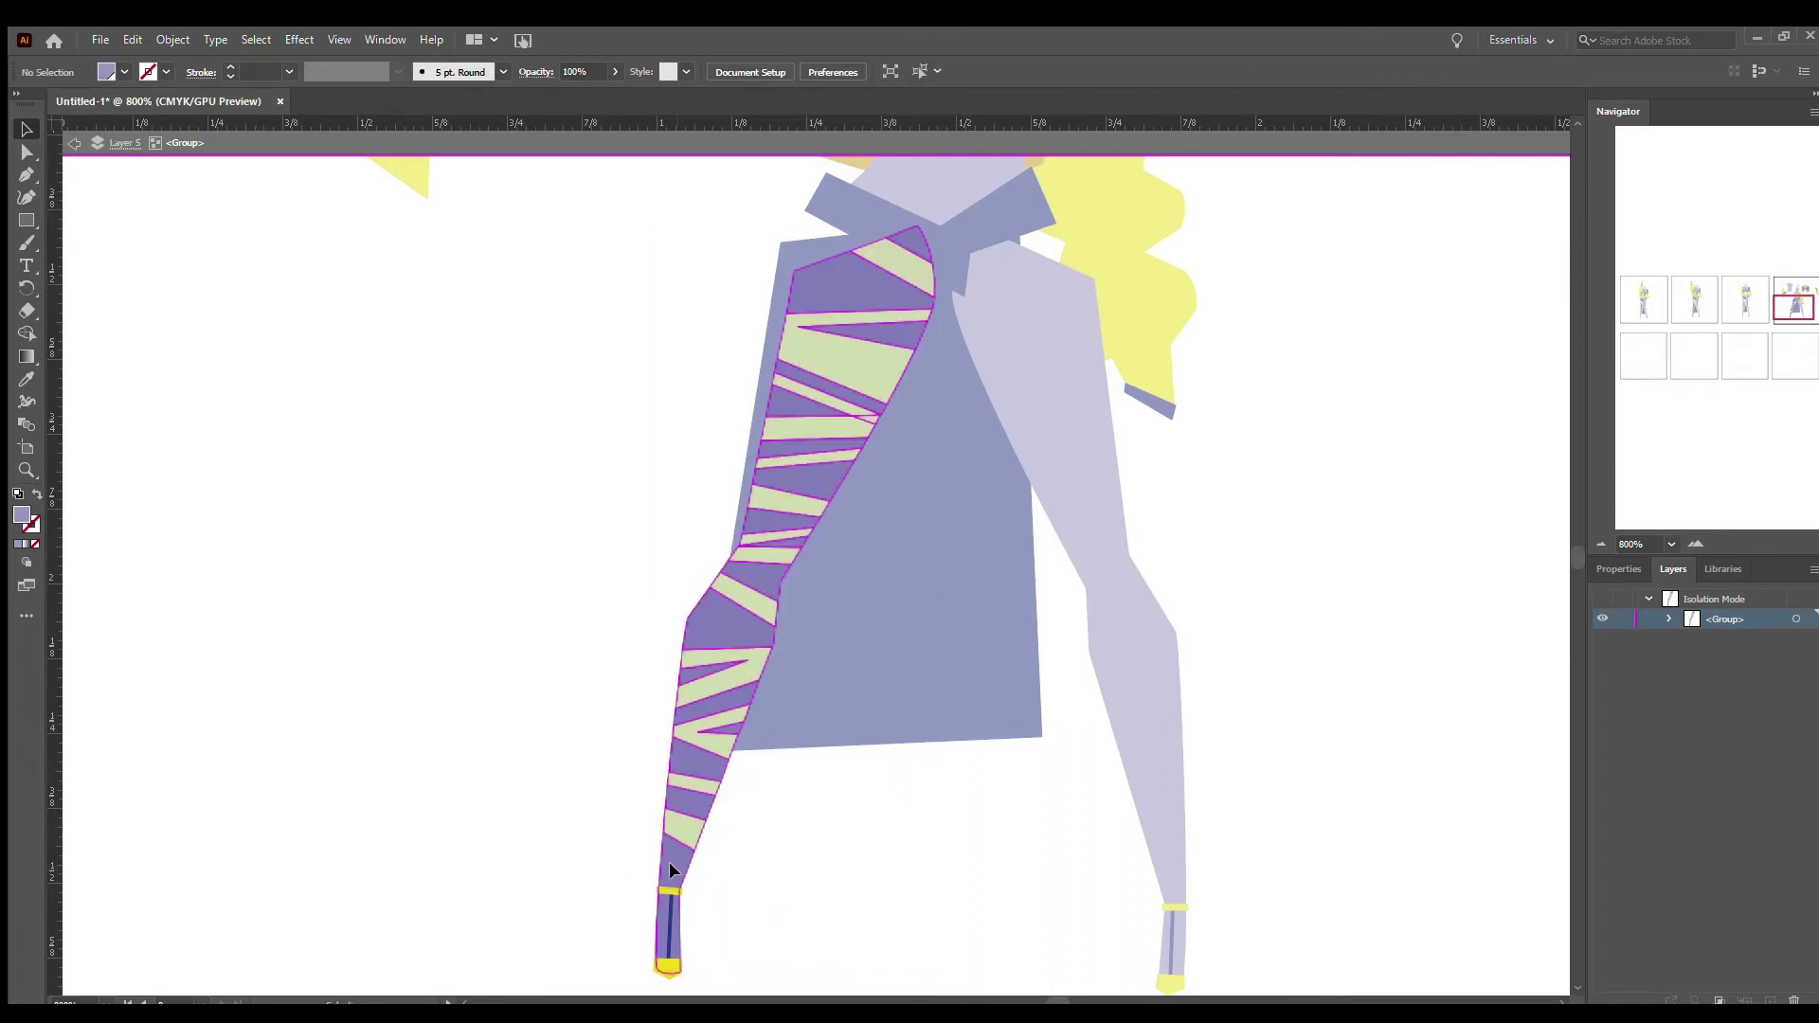
click(676, 873)
shift+click(777, 426)
shift+click(833, 285)
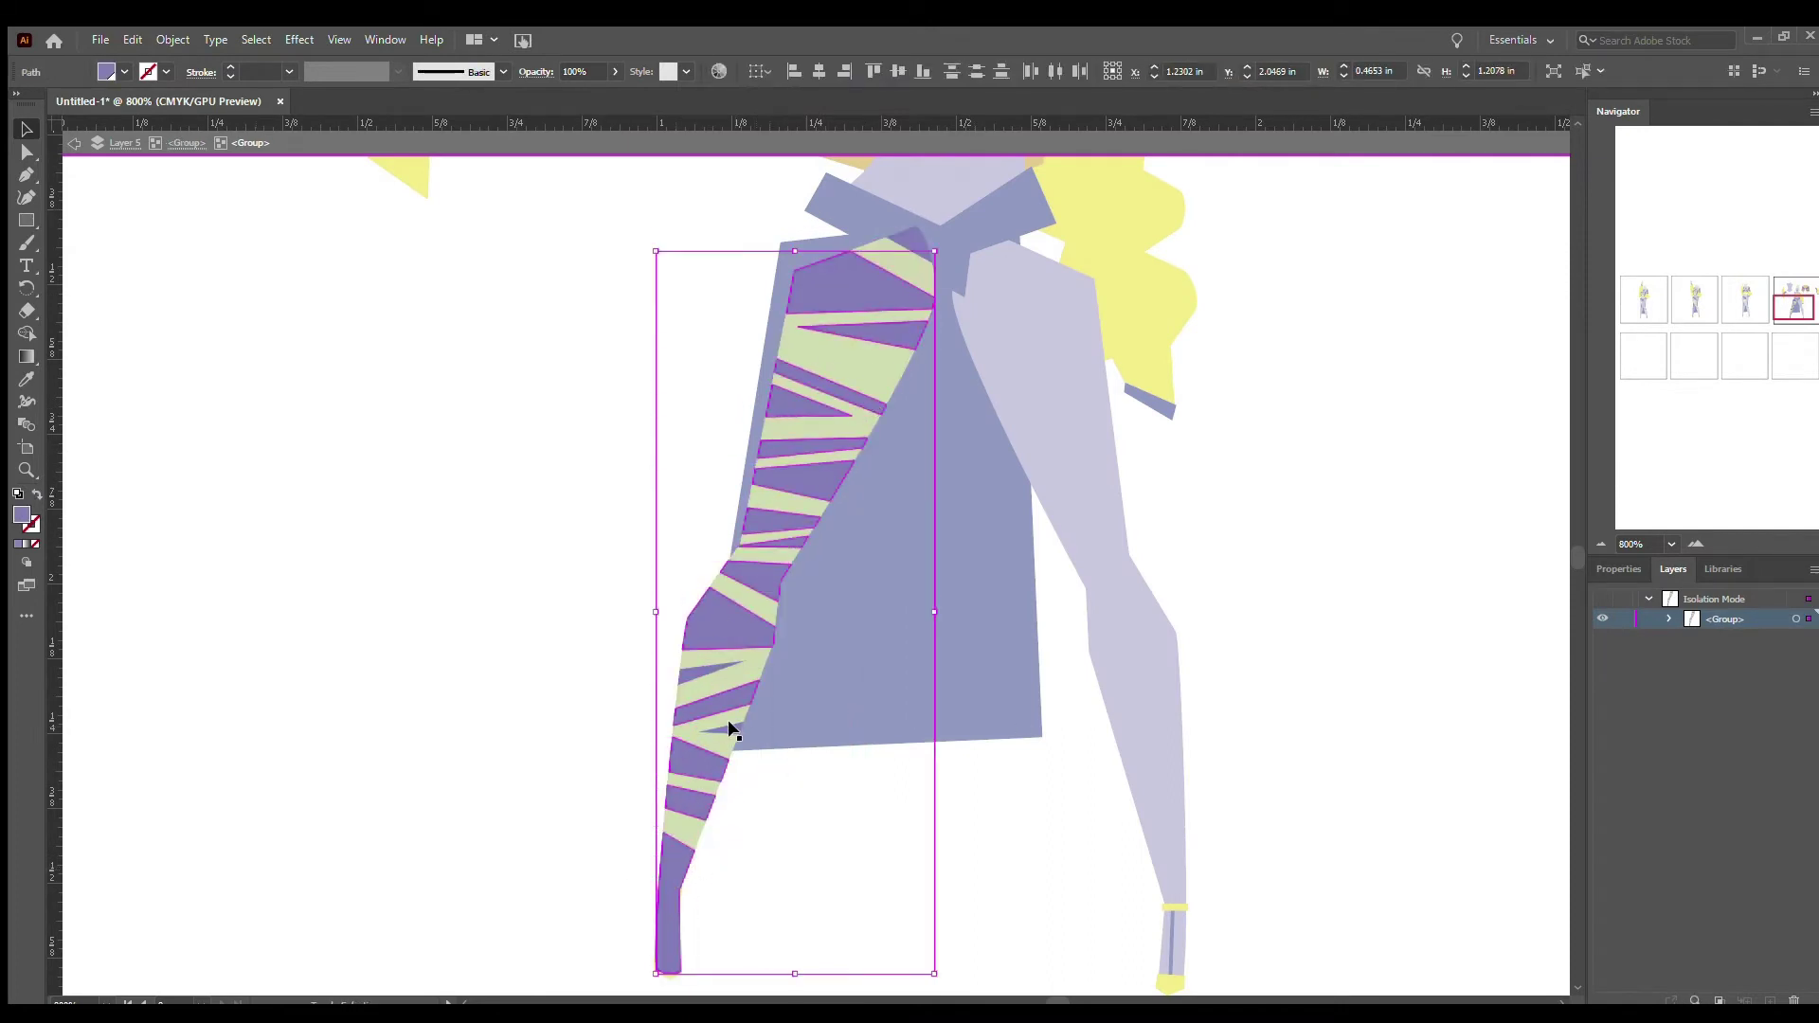
key(Escape)
- Recolor the fourth character's plain leg darker purple and compare it with the second and third characters
click(1106, 496)
key(ctrl+minus)
key(ctrl+minus)
key(ctrl+minus)
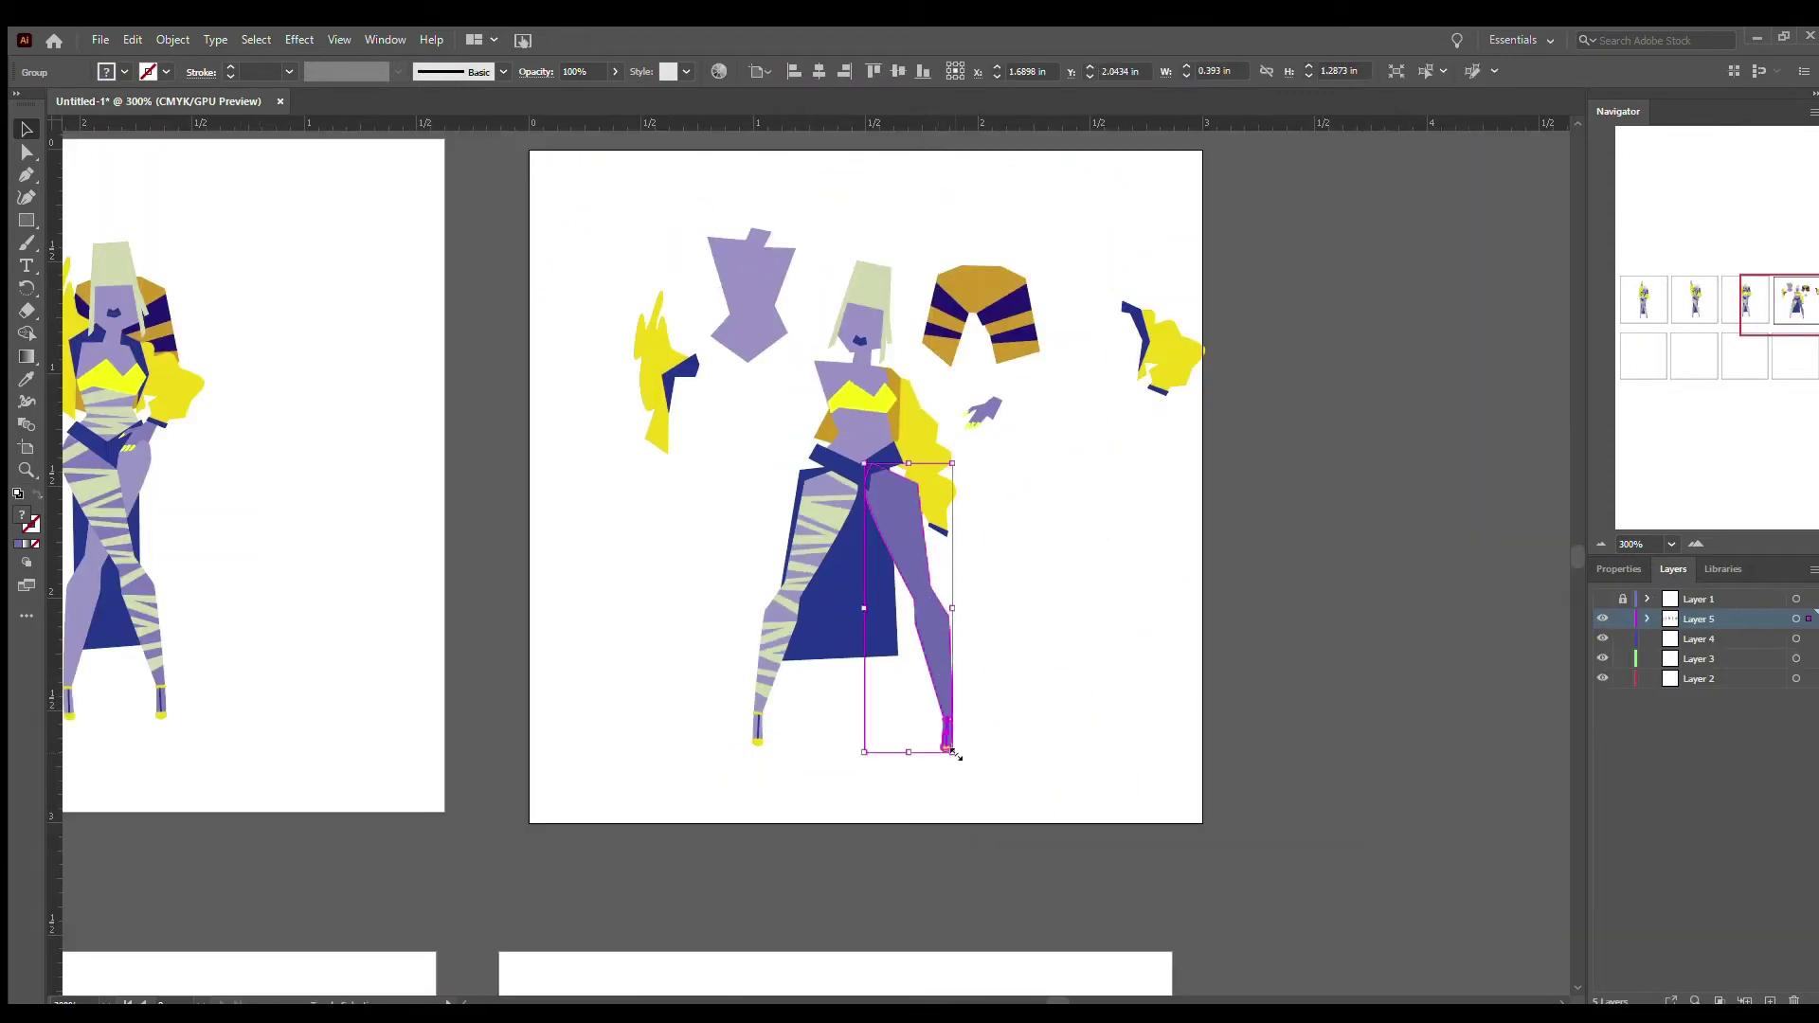
click(957, 756)
scroll(1558, 999, left, 10)
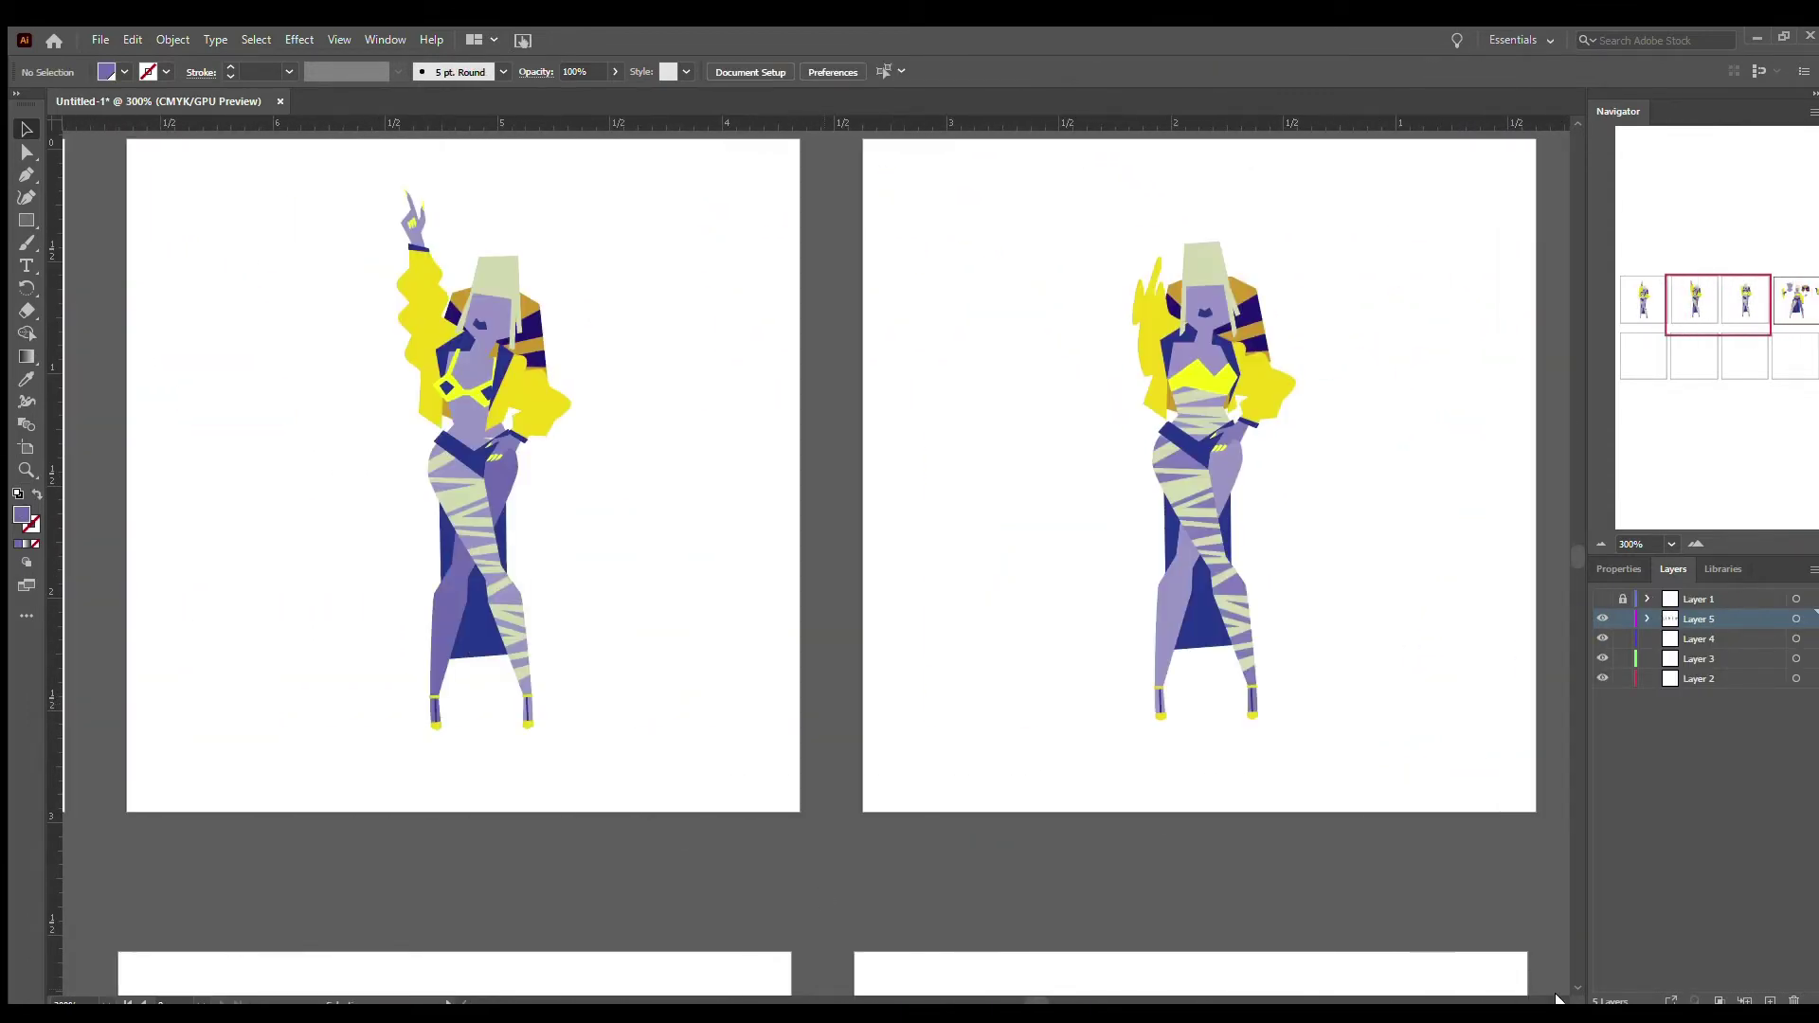
scroll(1558, 999, right, 10)
scroll(981, 706, up, 2)
- Show the sketch layer and shift the fourth character's head slightly down and toward the raised-hand side of the sketch
click(748, 547)
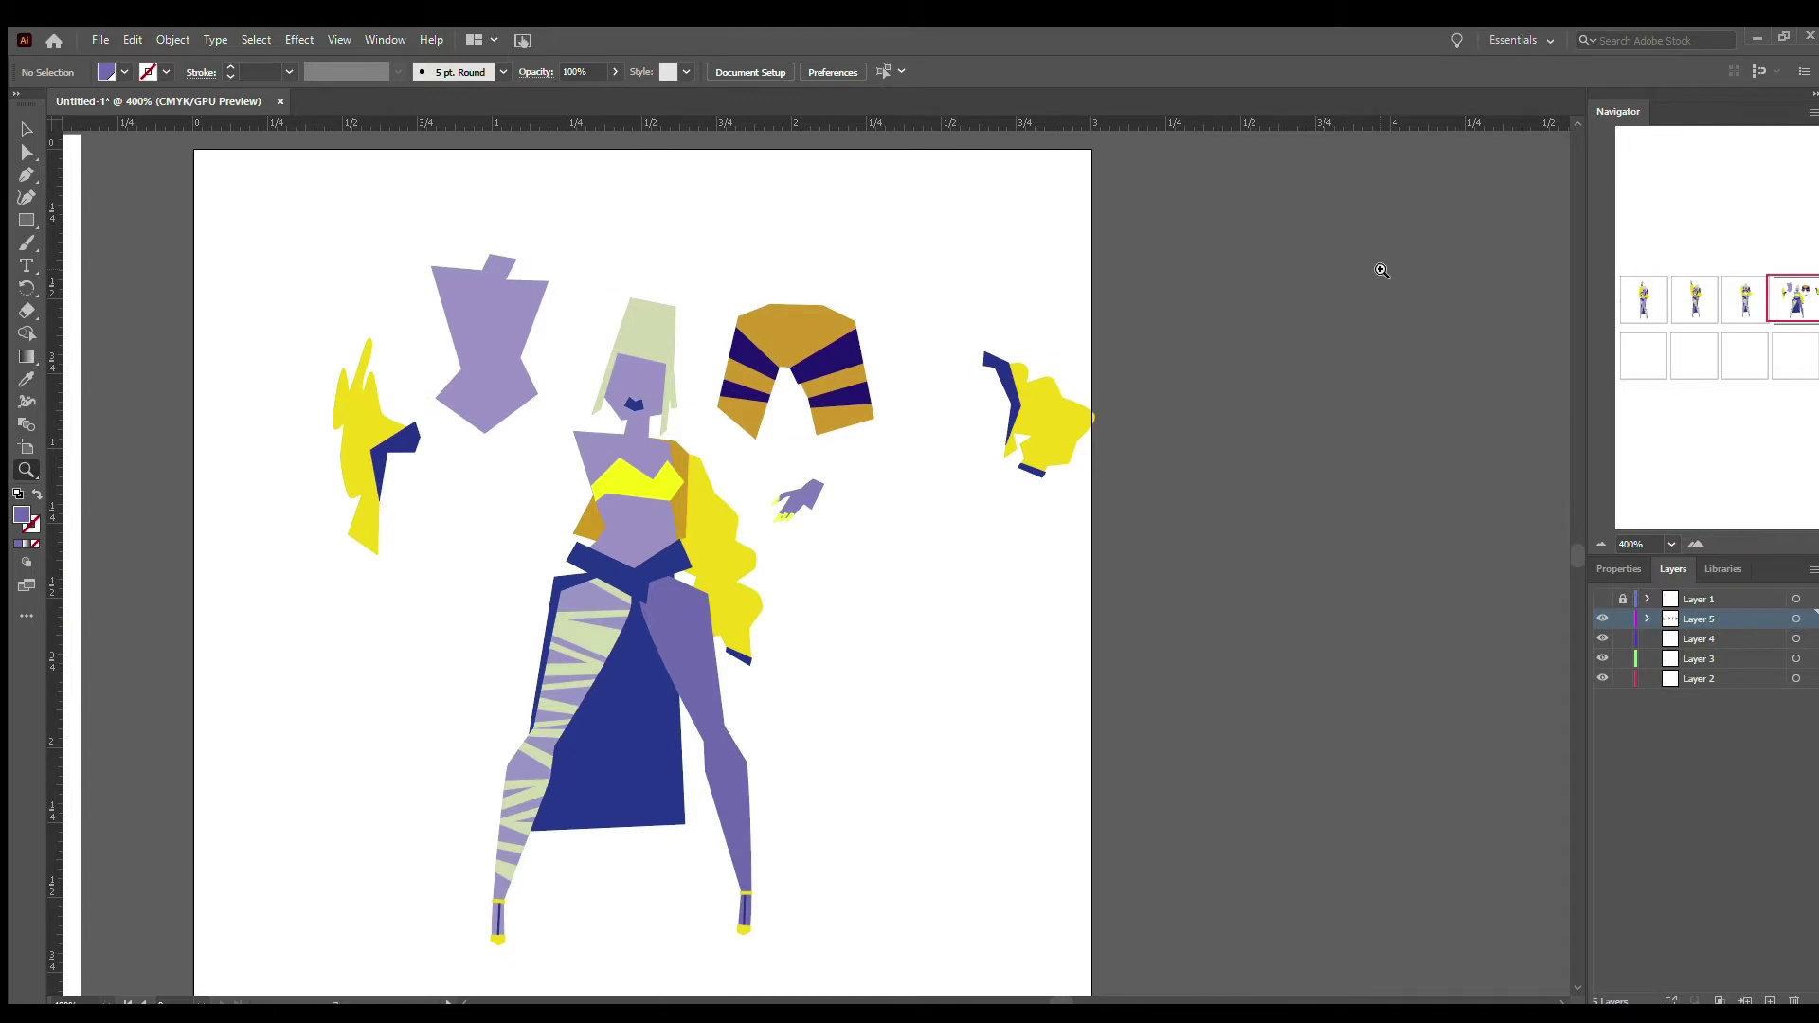
click(1601, 599)
click(645, 512)
key(a)
click(846, 415)
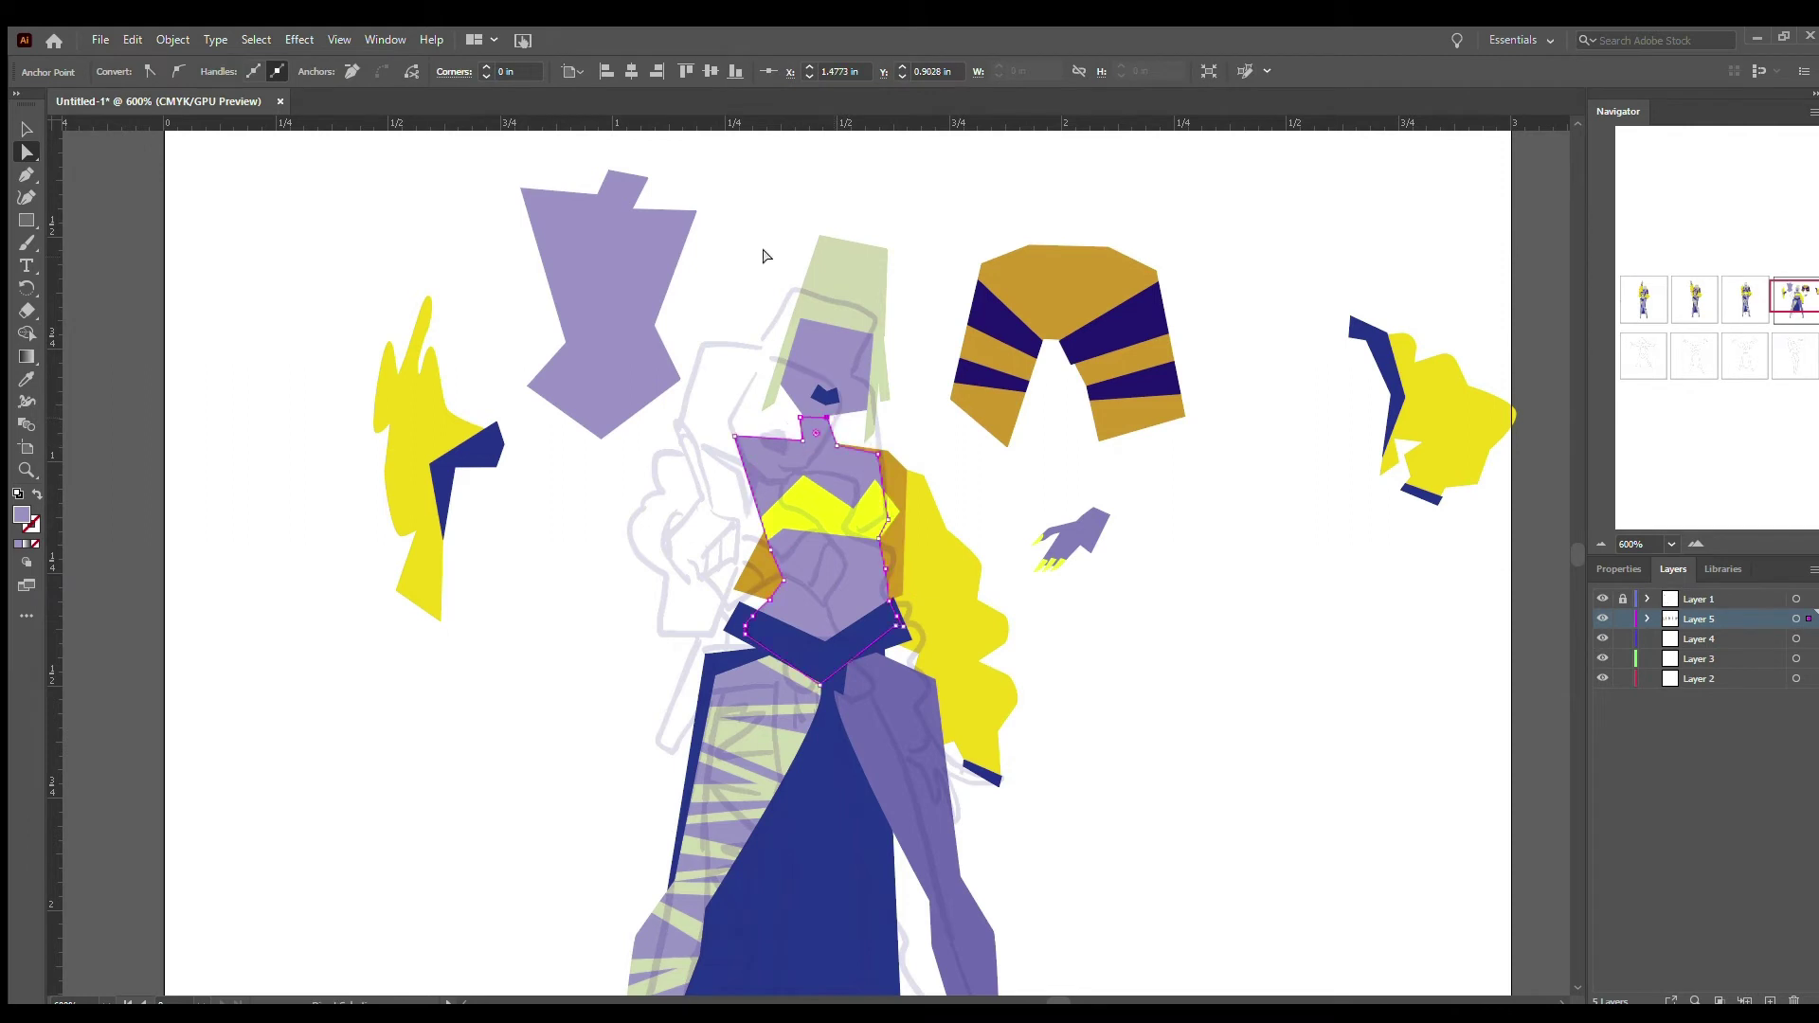
key(v)
drag(840, 299, 825, 312)
click(947, 413)
click(804, 428)
- Adjust the torso's neck, shoulder and waist points and the yellow wrap's smaller peak to fit the moved head
key(a)
click(808, 434)
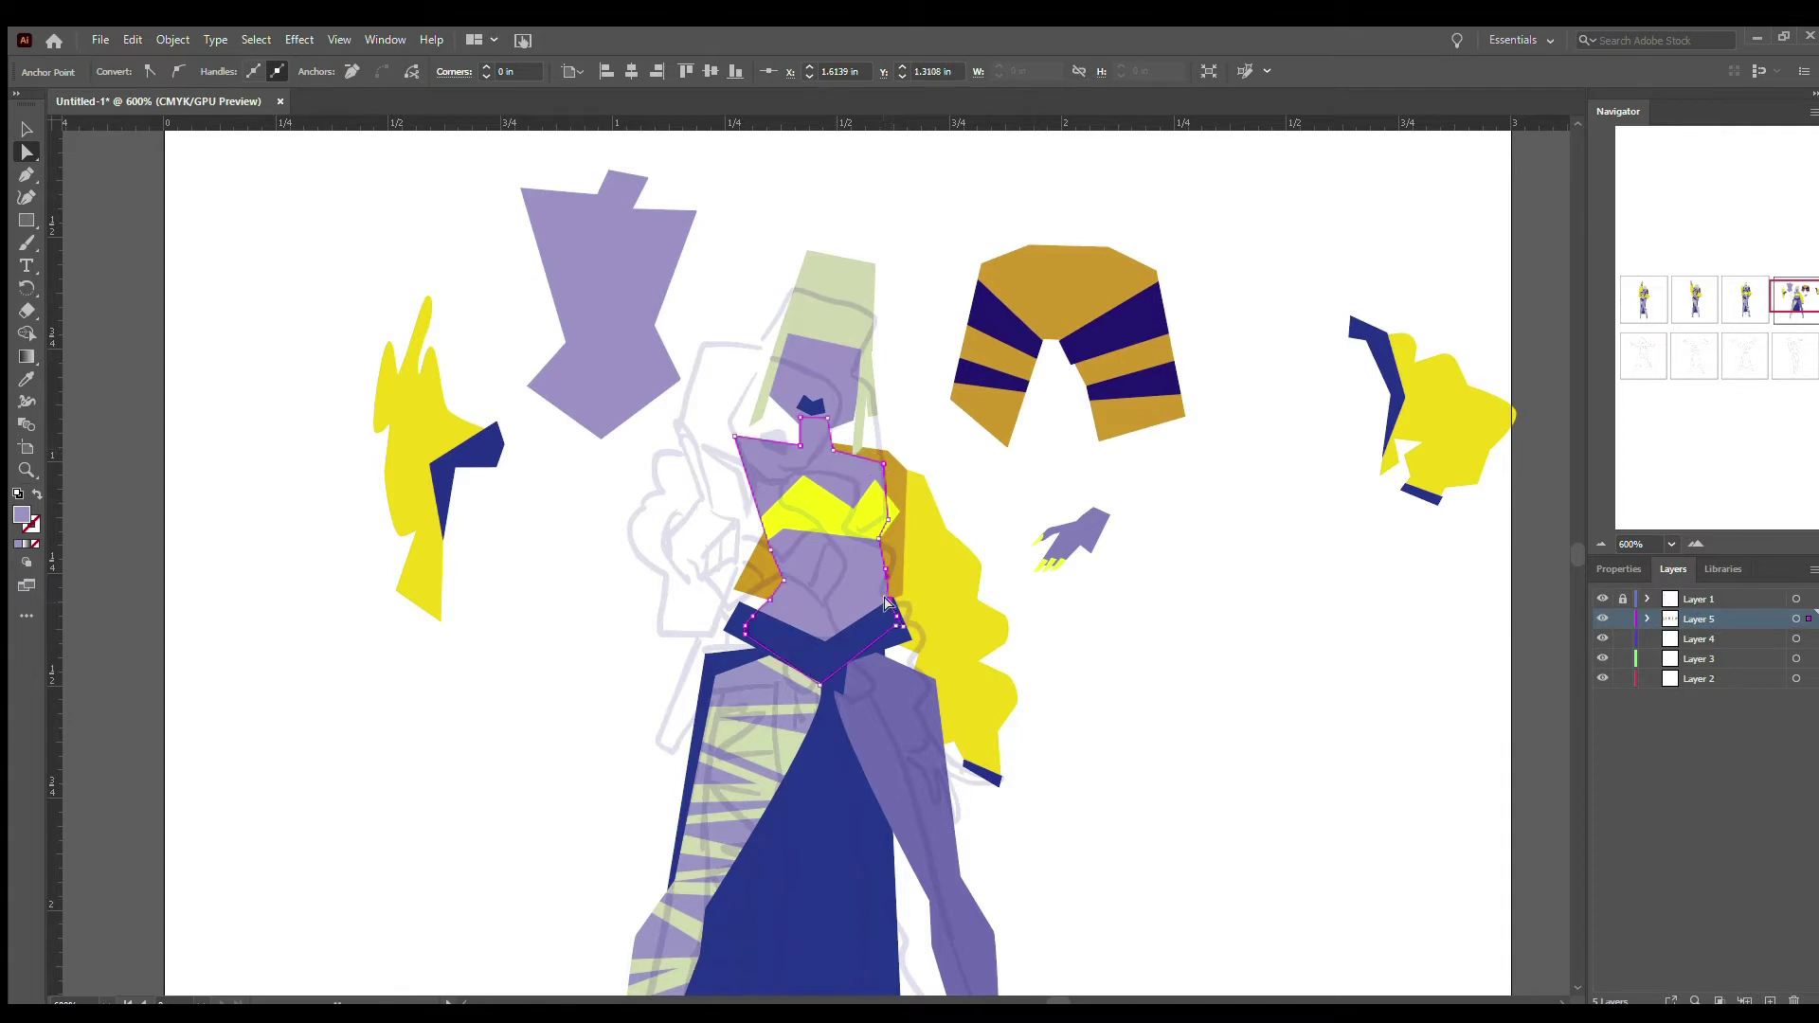
click(864, 481)
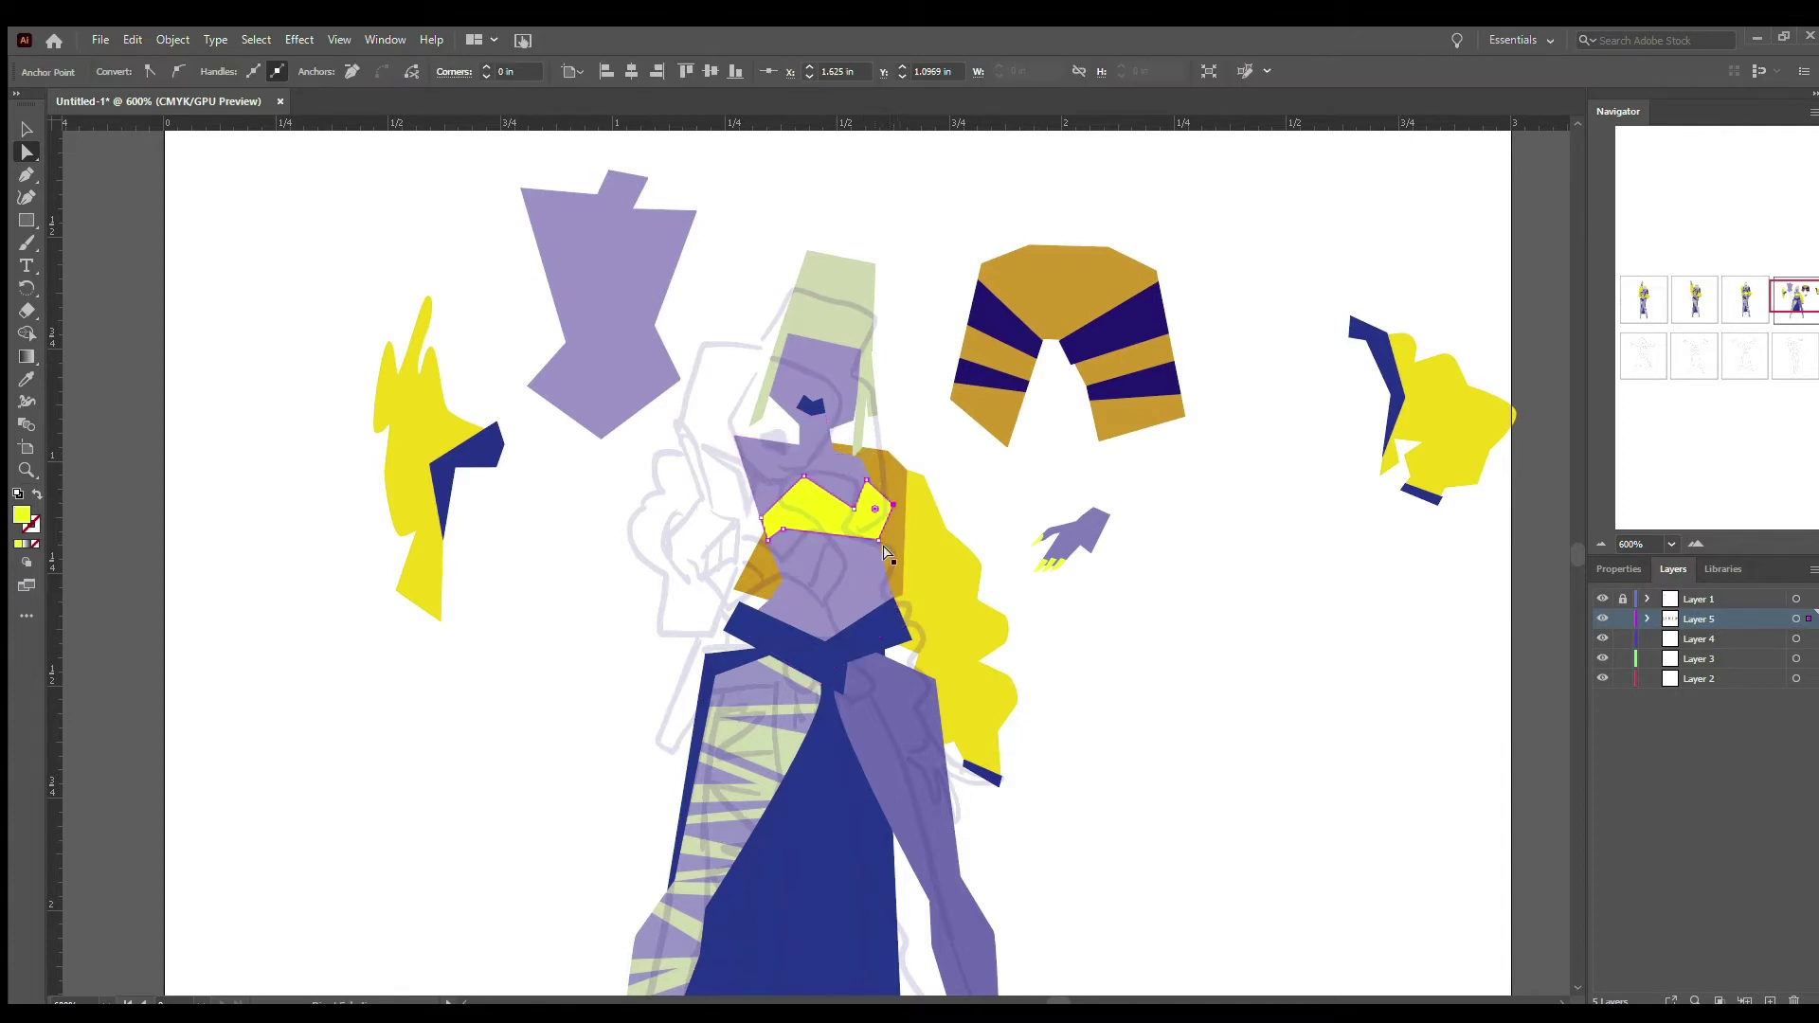
click(769, 577)
- Draw the closed outline of the fourth character's bent, puffy sleeve over the sketched raised arm with the Pen tool
key(z)
click(861, 475)
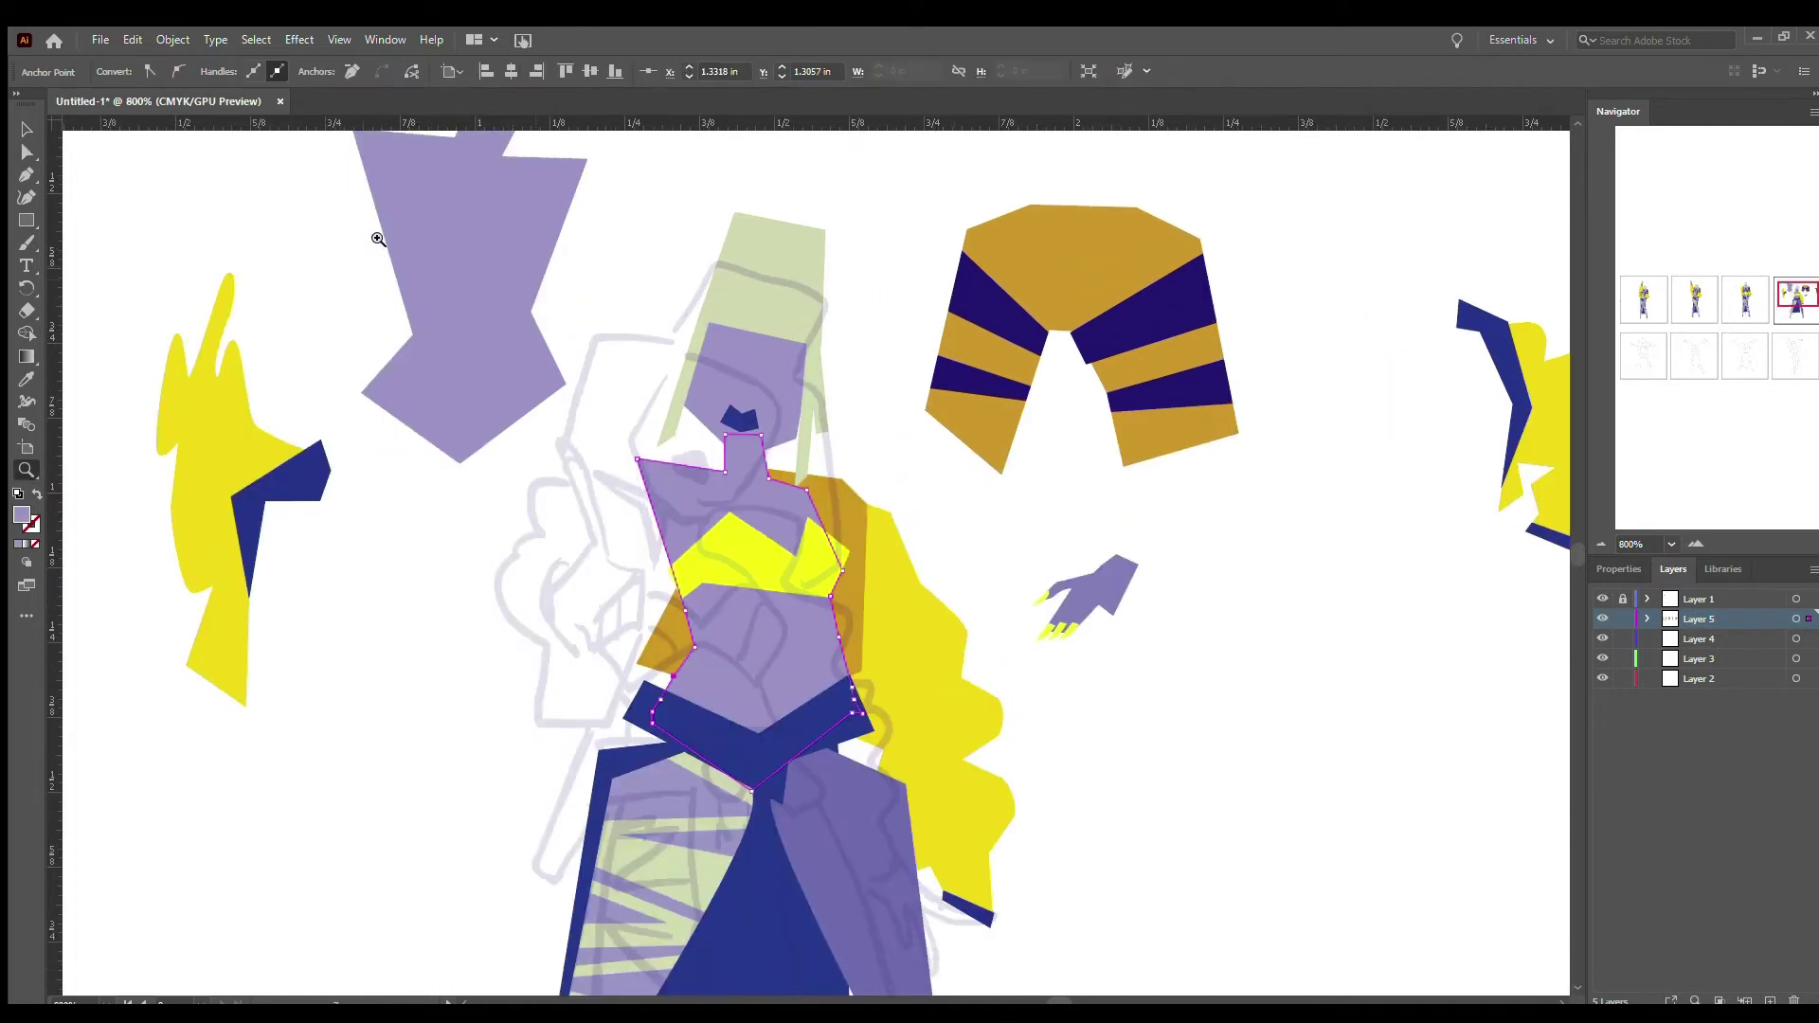
click(665, 454)
click(565, 437)
click(564, 477)
drag(481, 606, 489, 583)
click(543, 652)
click(529, 722)
click(603, 728)
click(697, 560)
click(665, 453)
click(480, 582)
click(561, 438)
- Fill the new sleeve with the yellow of the existing sleeves and select it for further work
key(i)
key(ctrl+minus)
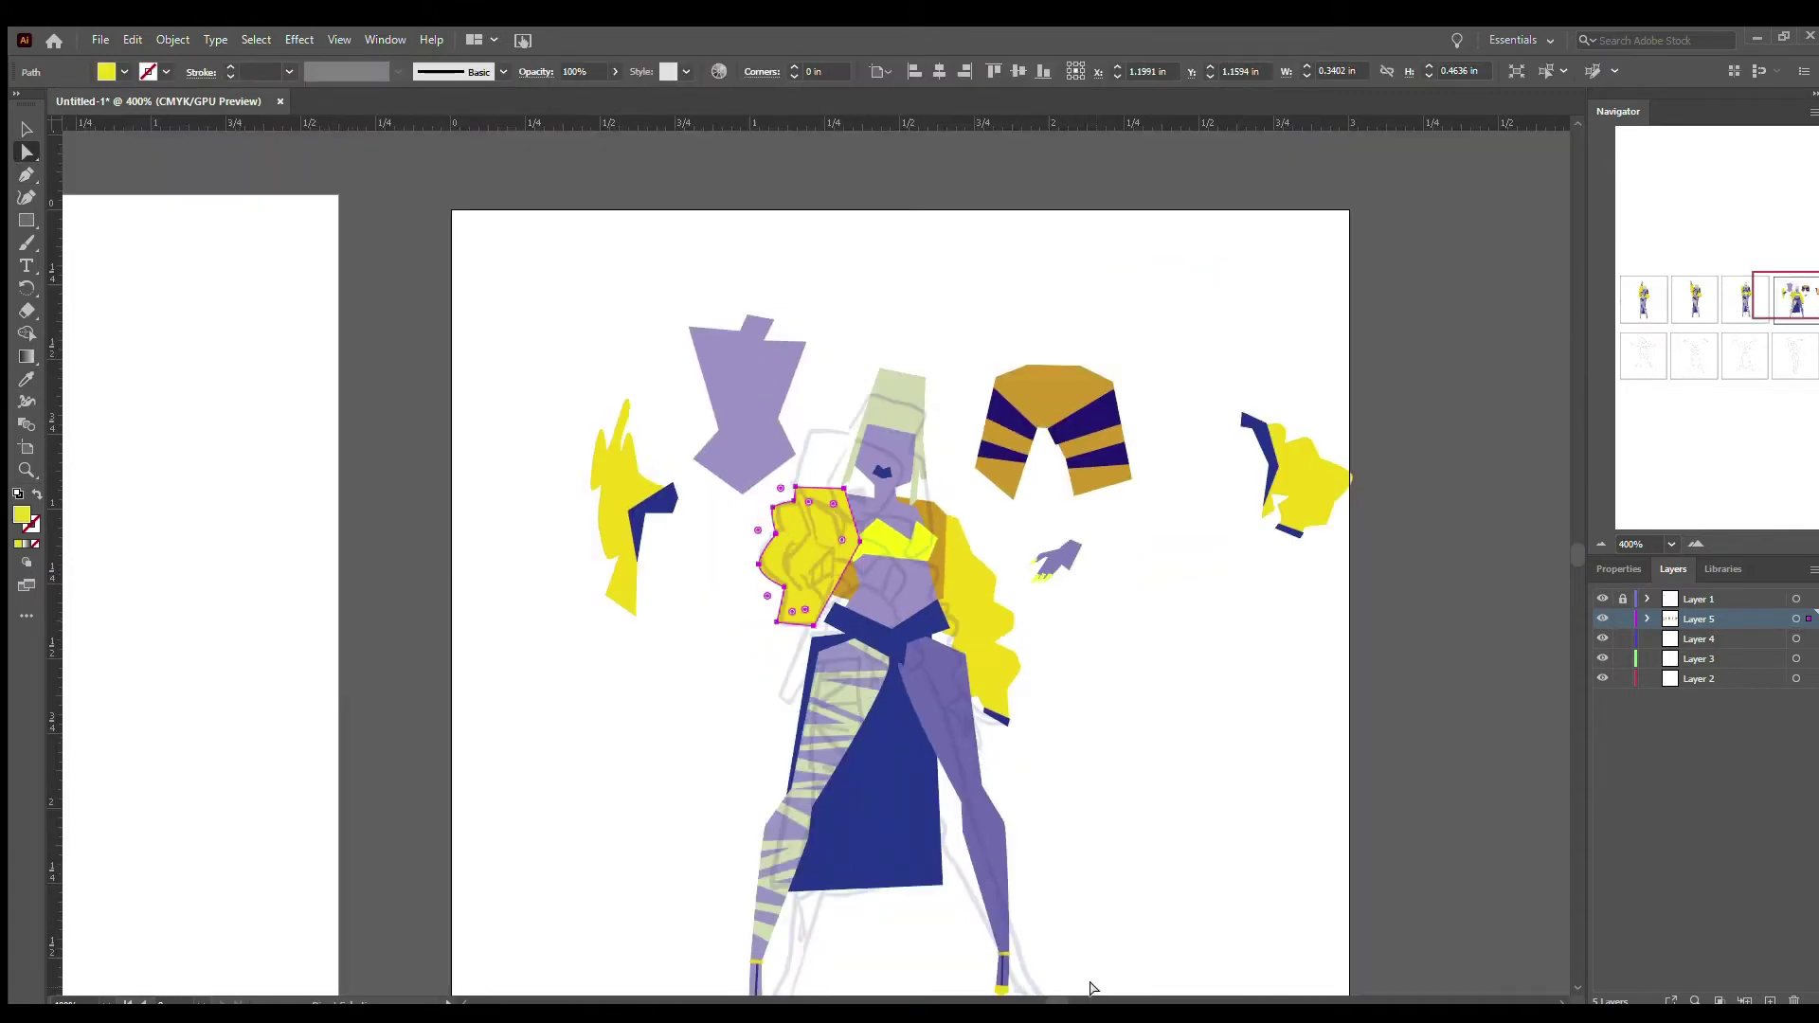
scroll(735, 600, left, 5)
scroll(735, 600, right, 5)
click(735, 600)
key(v)
key(ctrl+plus)
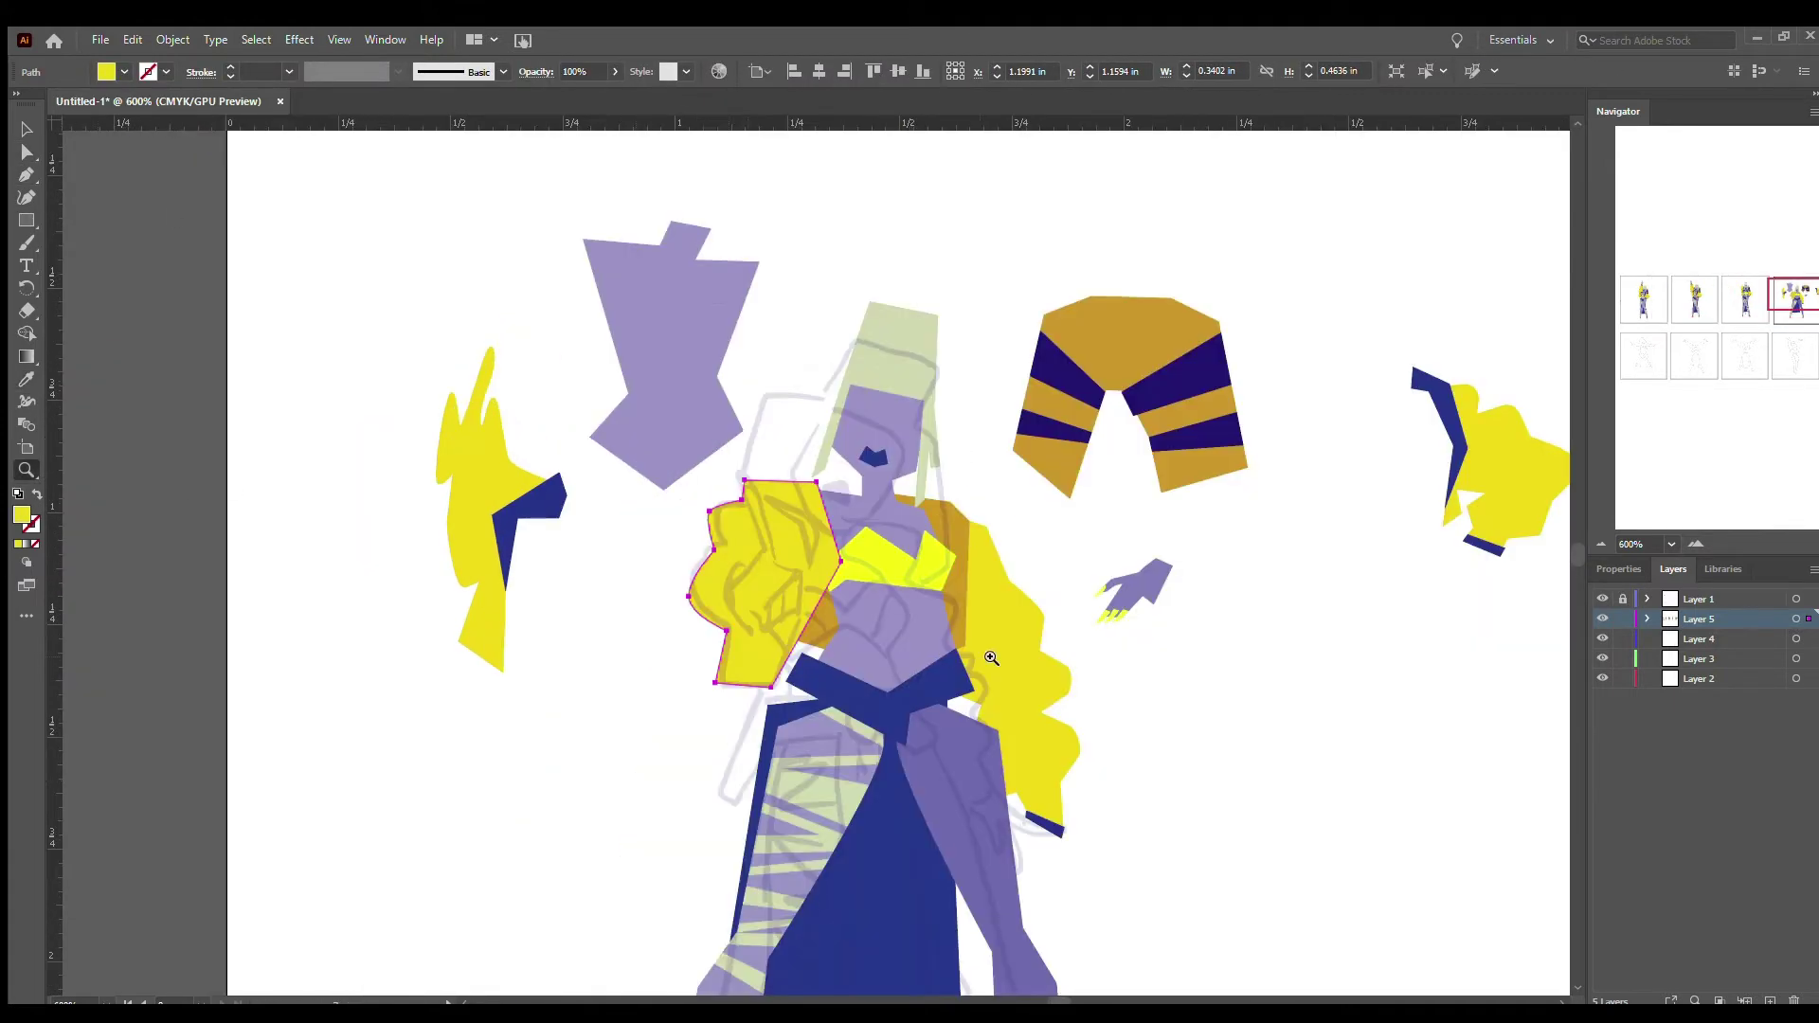
- Reshape the bent sleeve's bottom tip, inner edge and outer puff by moving their anchor points to follow the sketch
scroll(379, 569, left, 5)
scroll(379, 568, right, 5)
key(a)
click(431, 645)
click(395, 661)
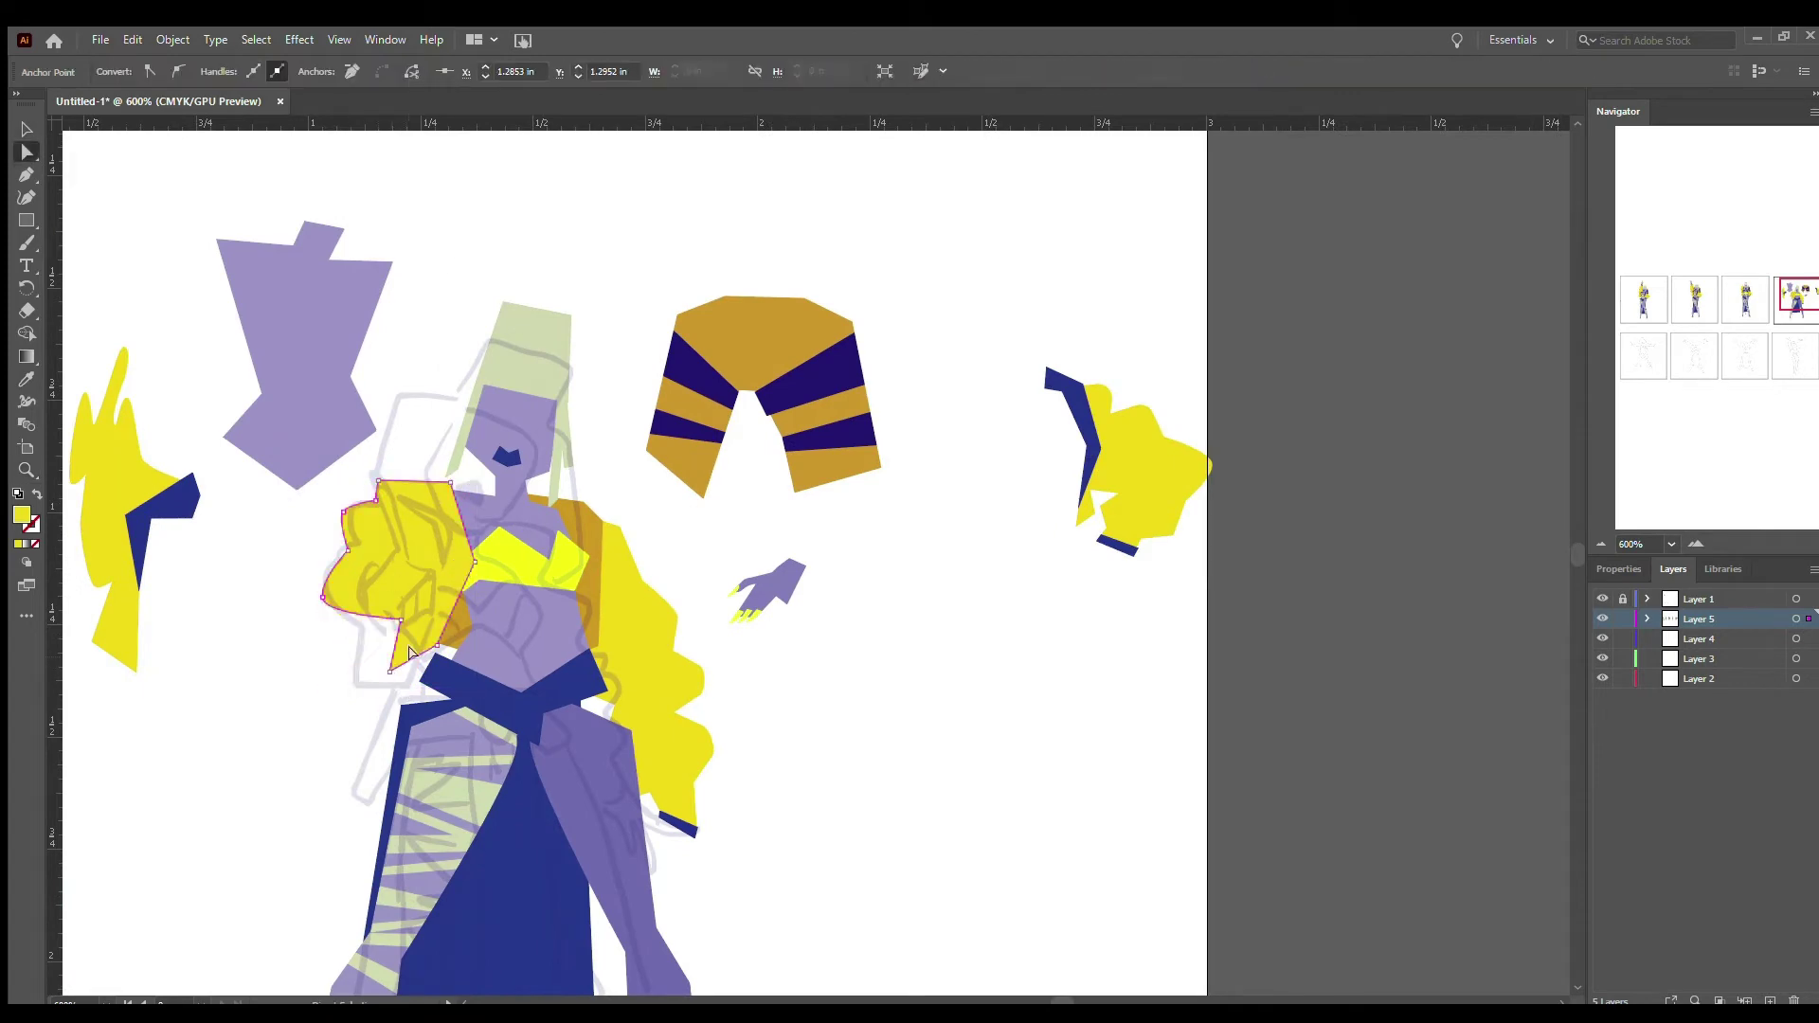
click(450, 486)
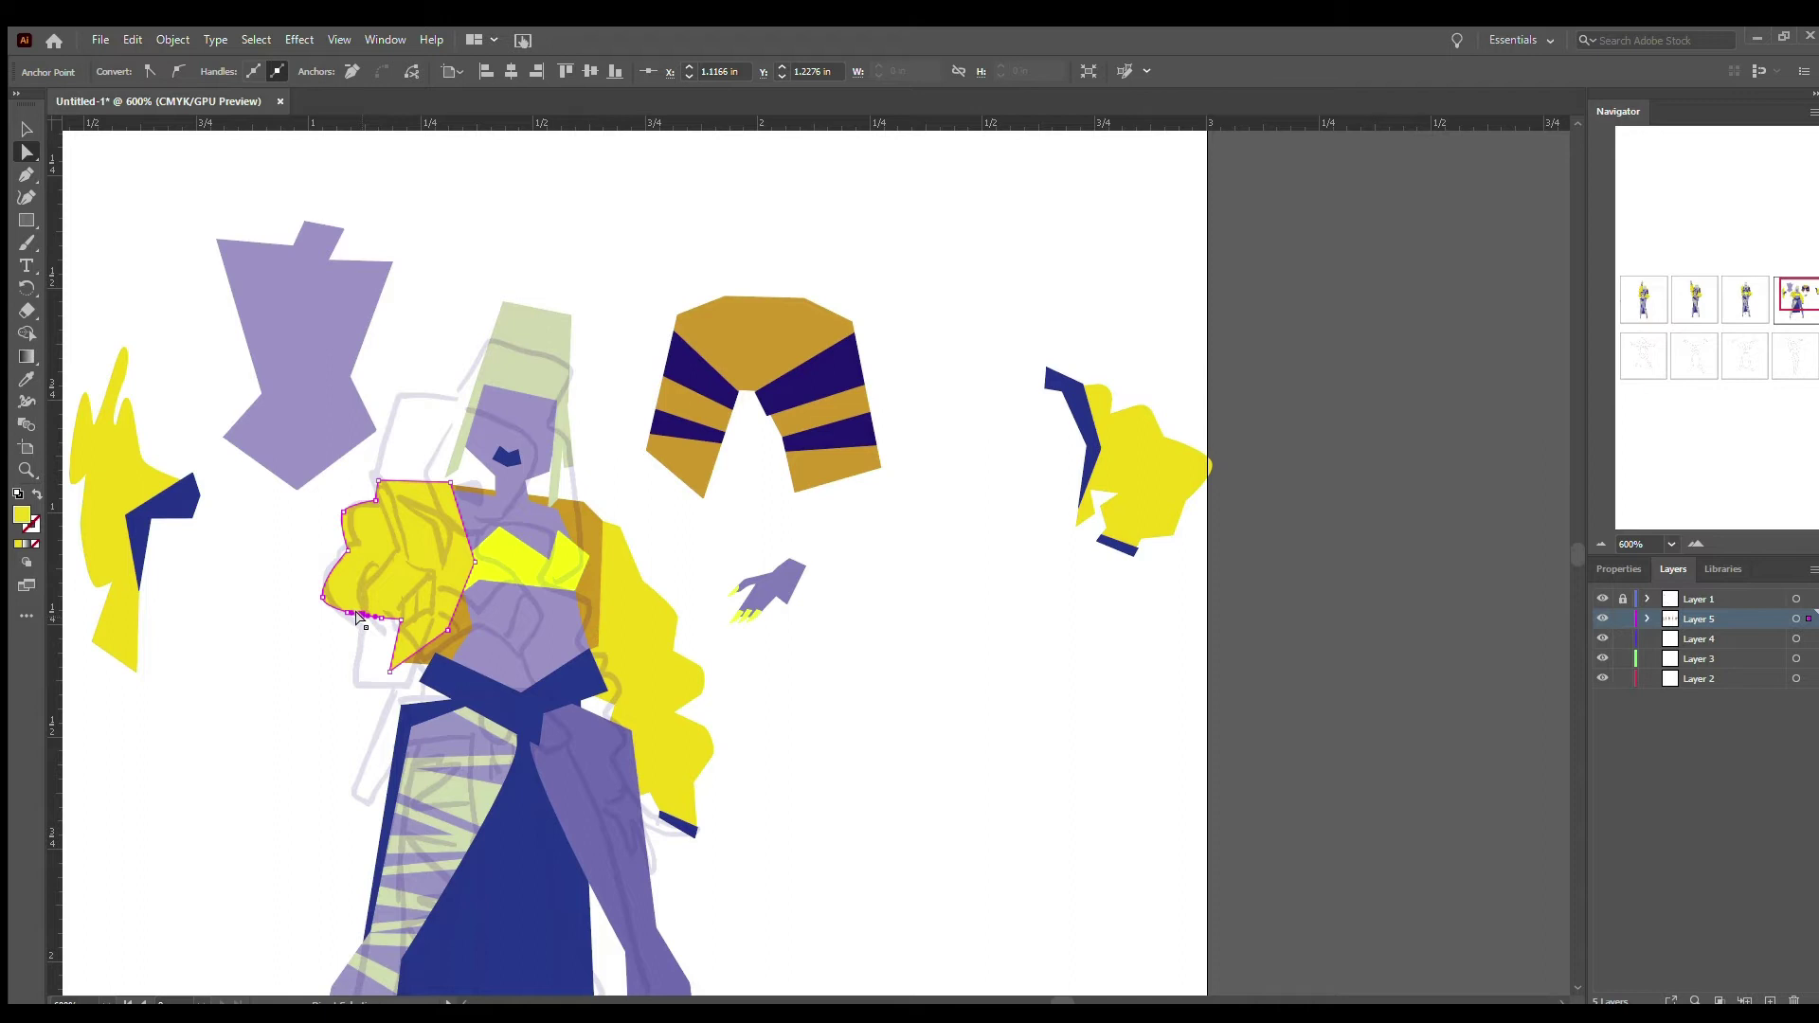
click(325, 578)
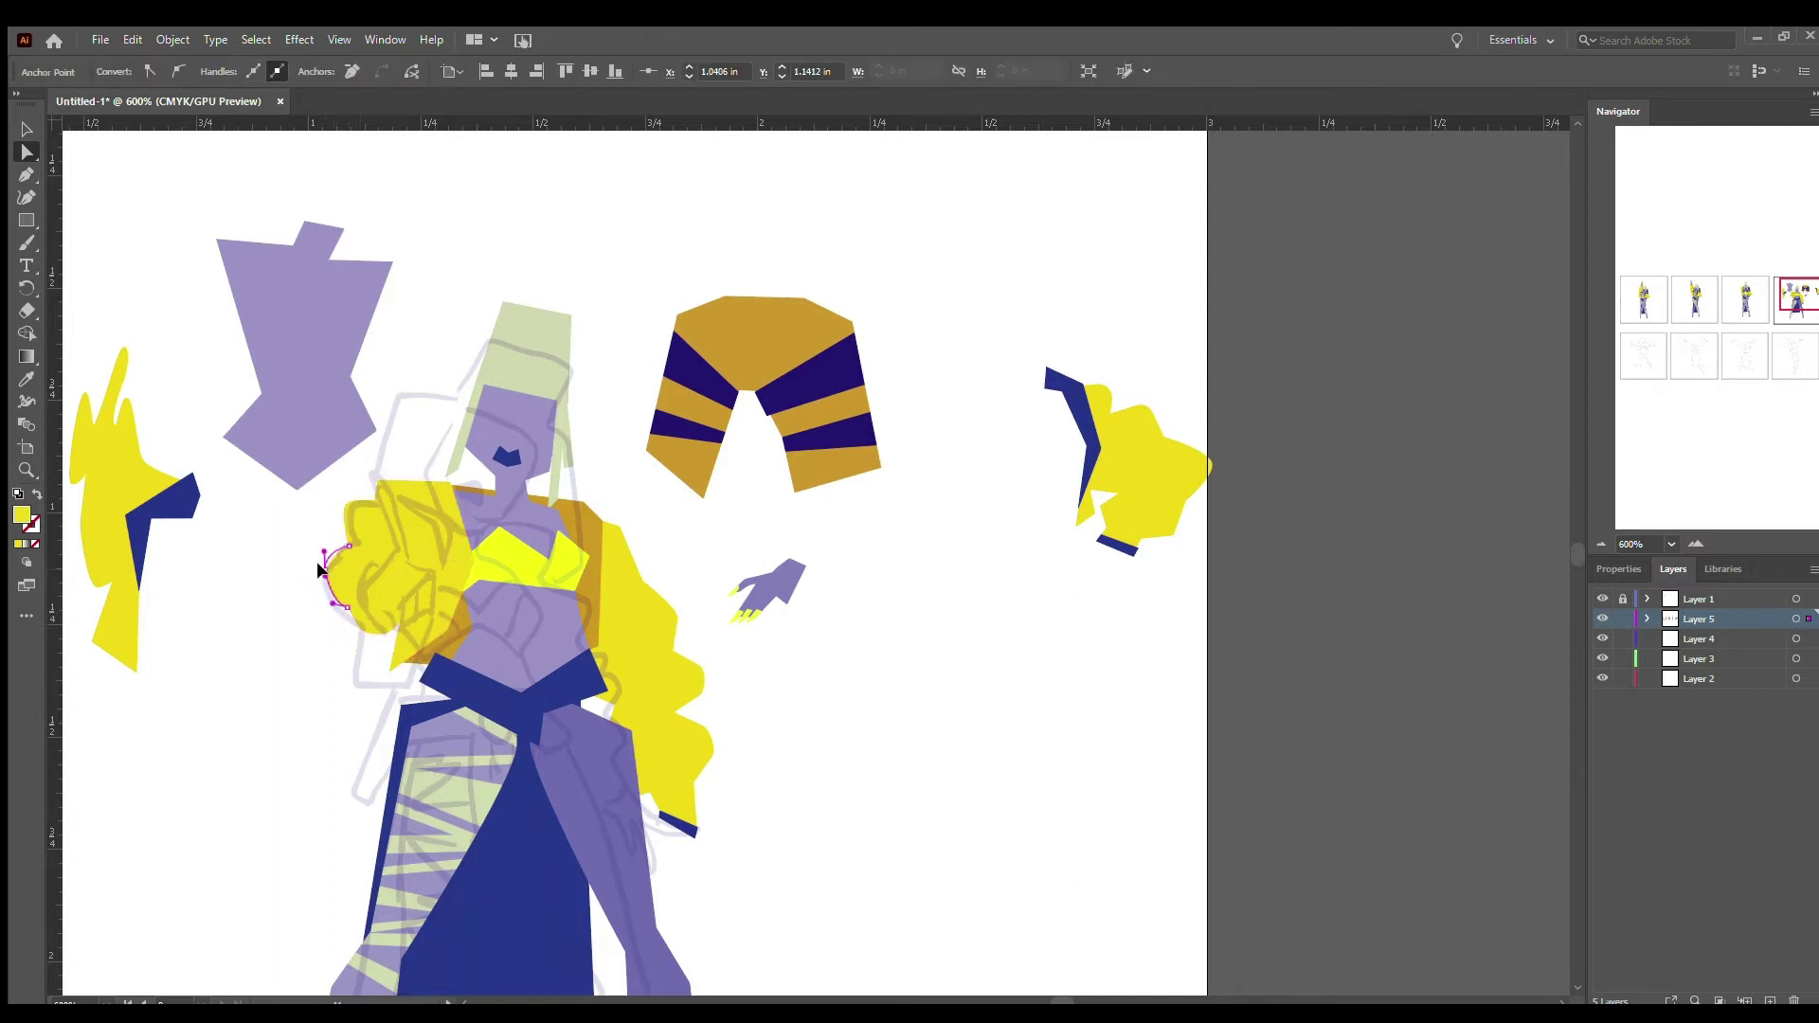
- Raise and round the bent sleeve's shoulder edge and fit its upper and outer puffs to the sketched outline
scroll(349, 637, up, 1)
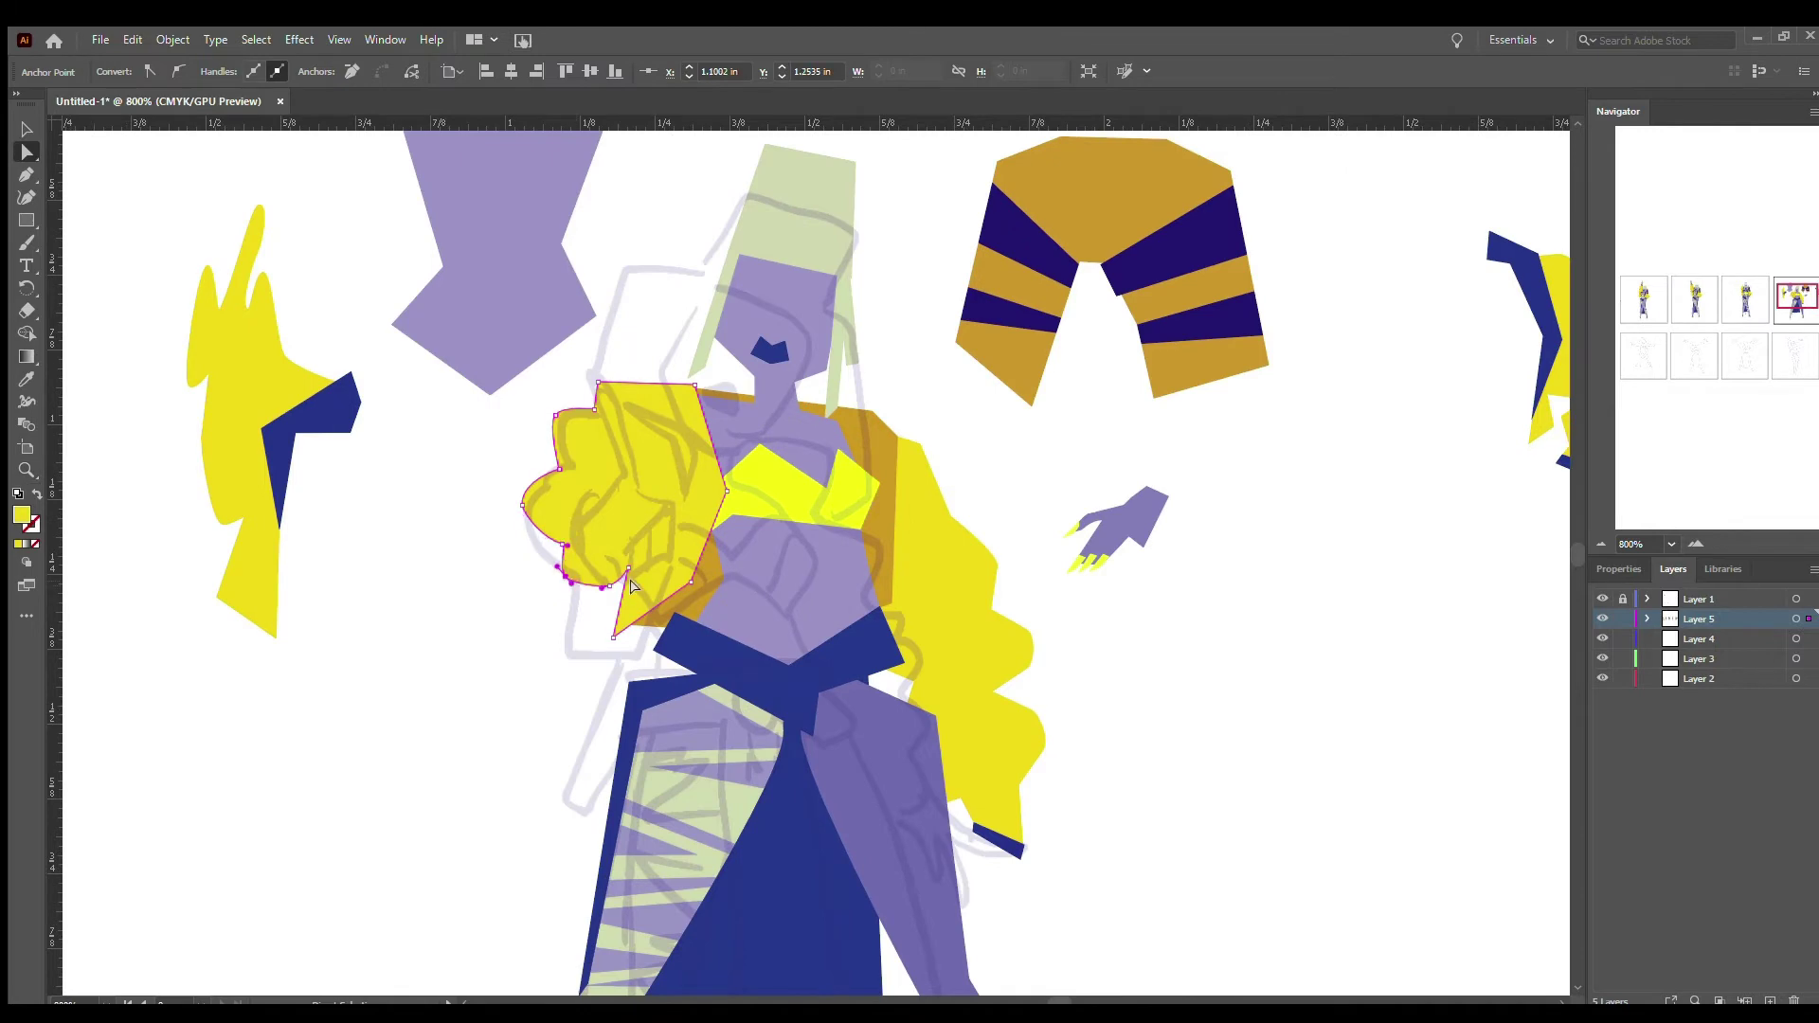
click(518, 526)
click(609, 383)
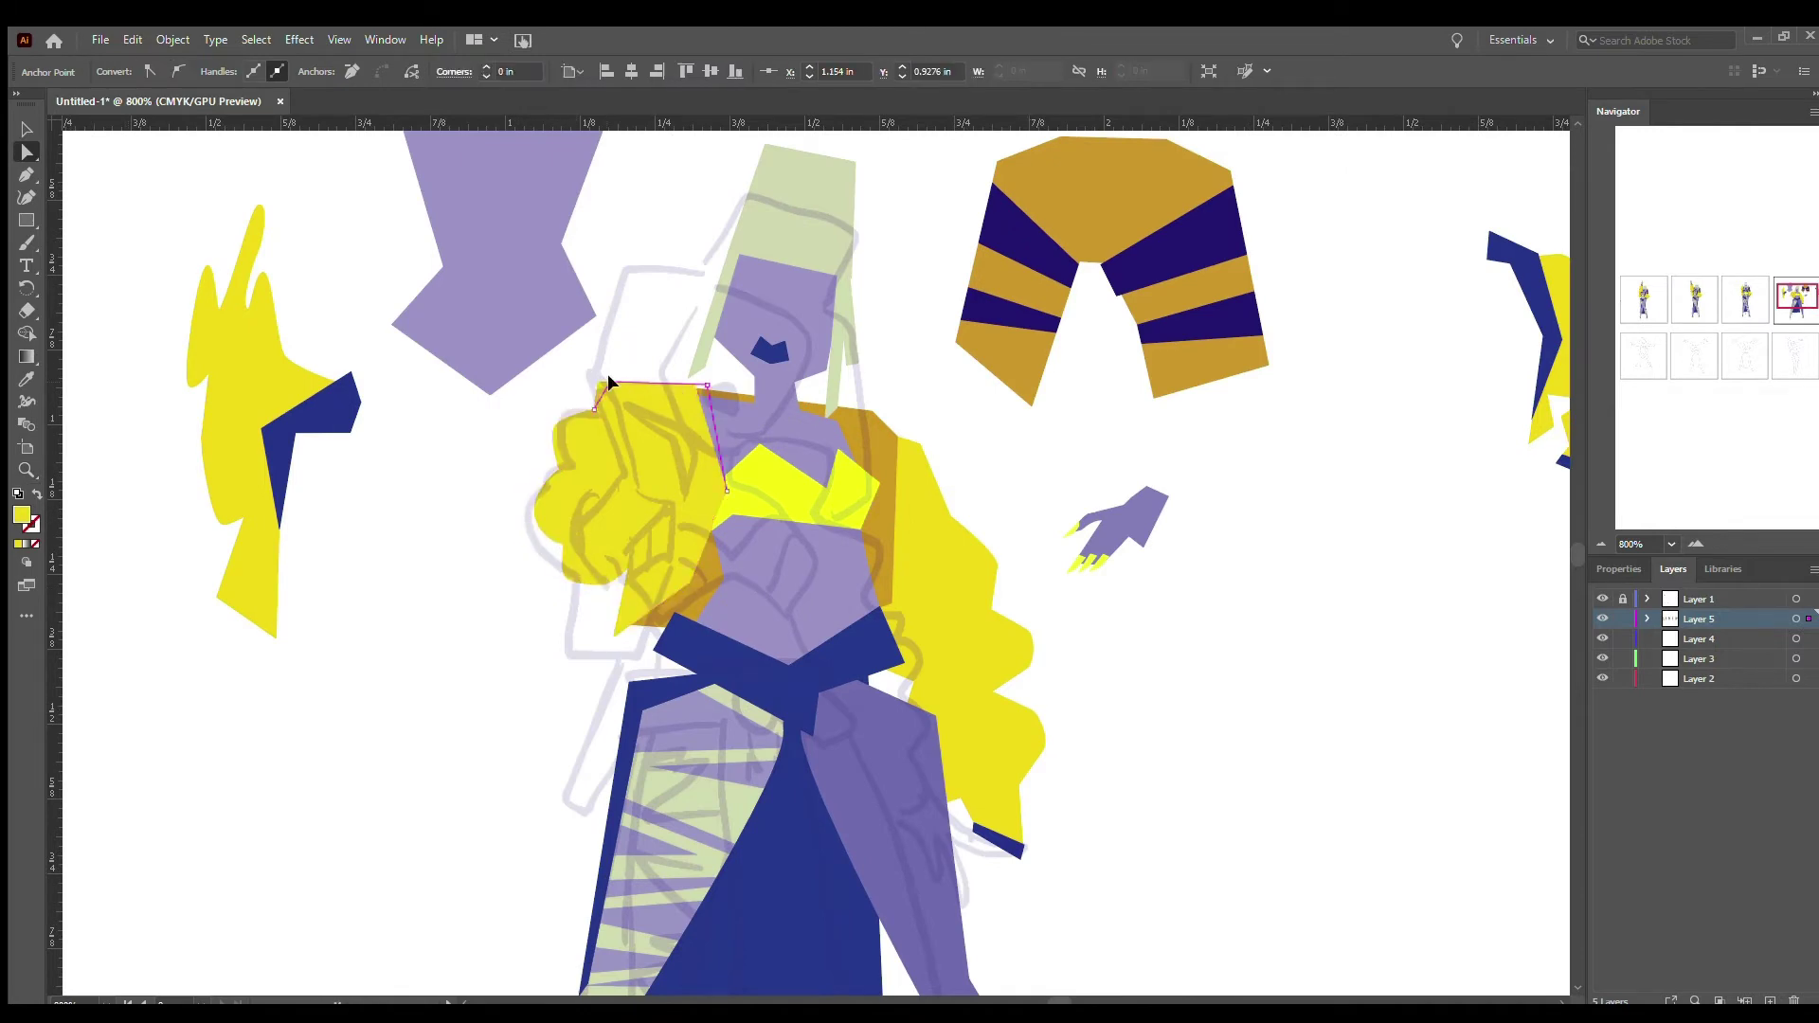
scroll(617, 374, down, 5)
scroll(281, 300, up, 3)
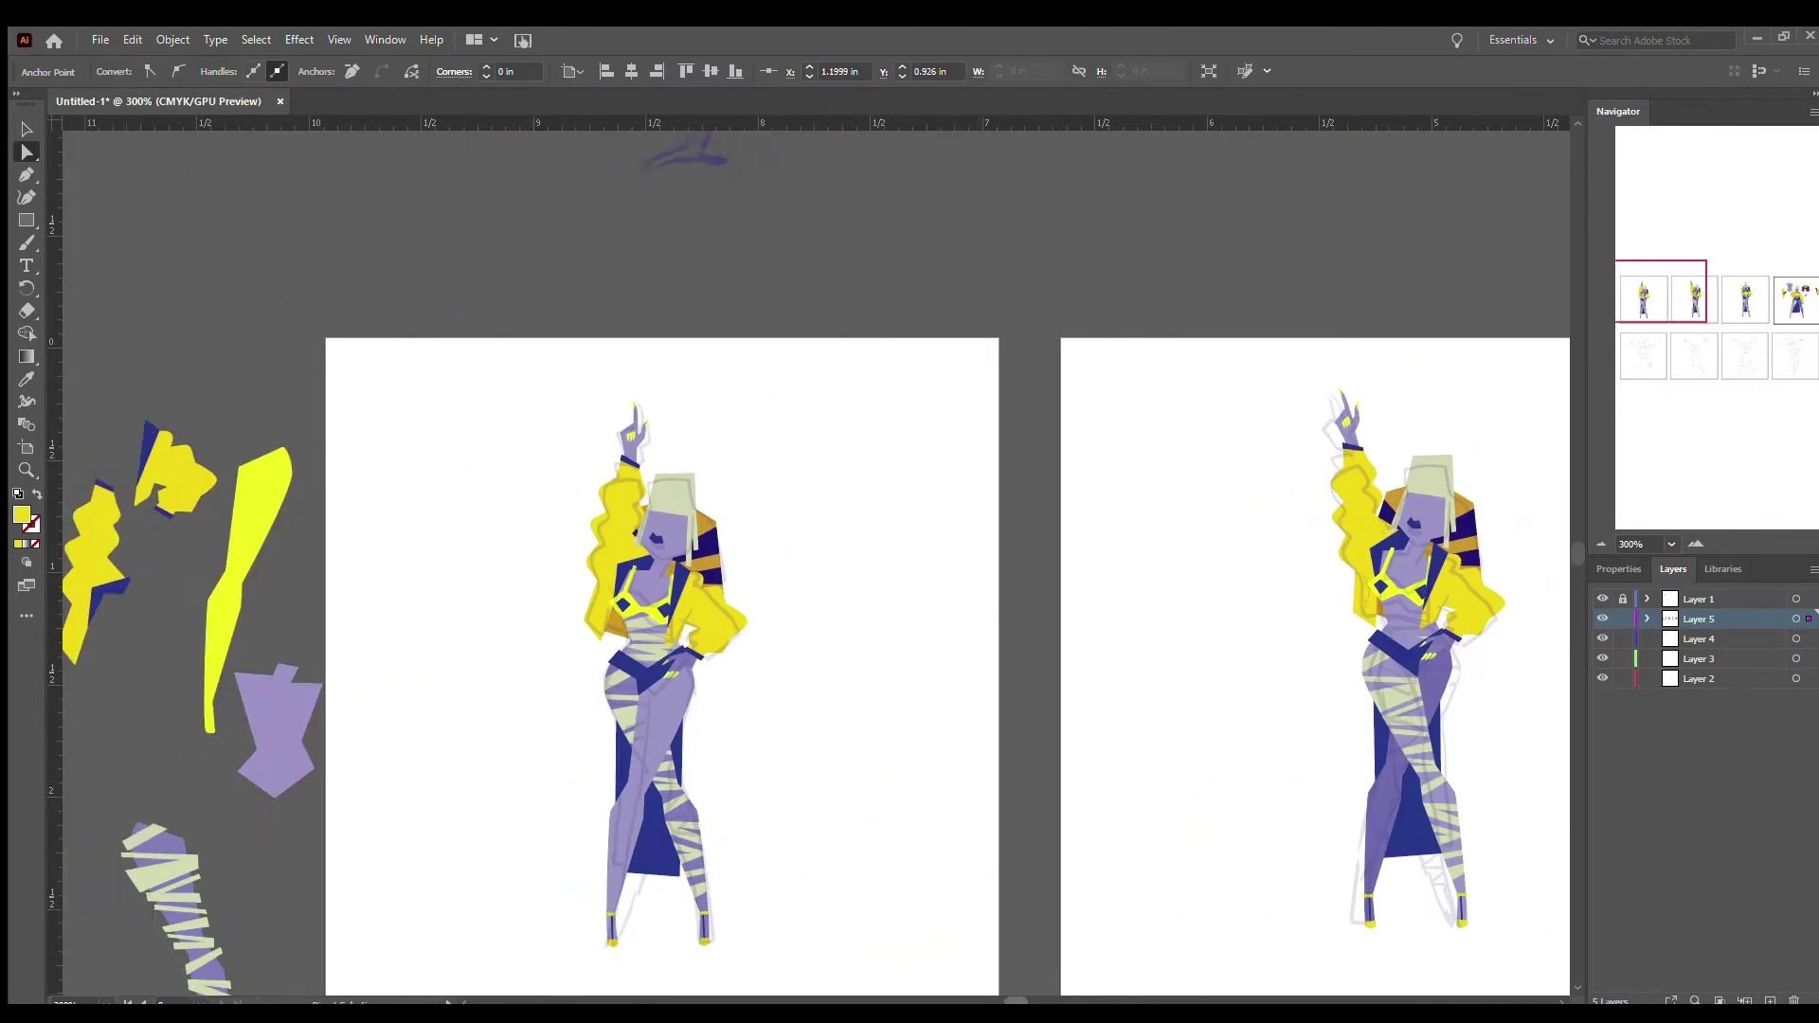
key(a)
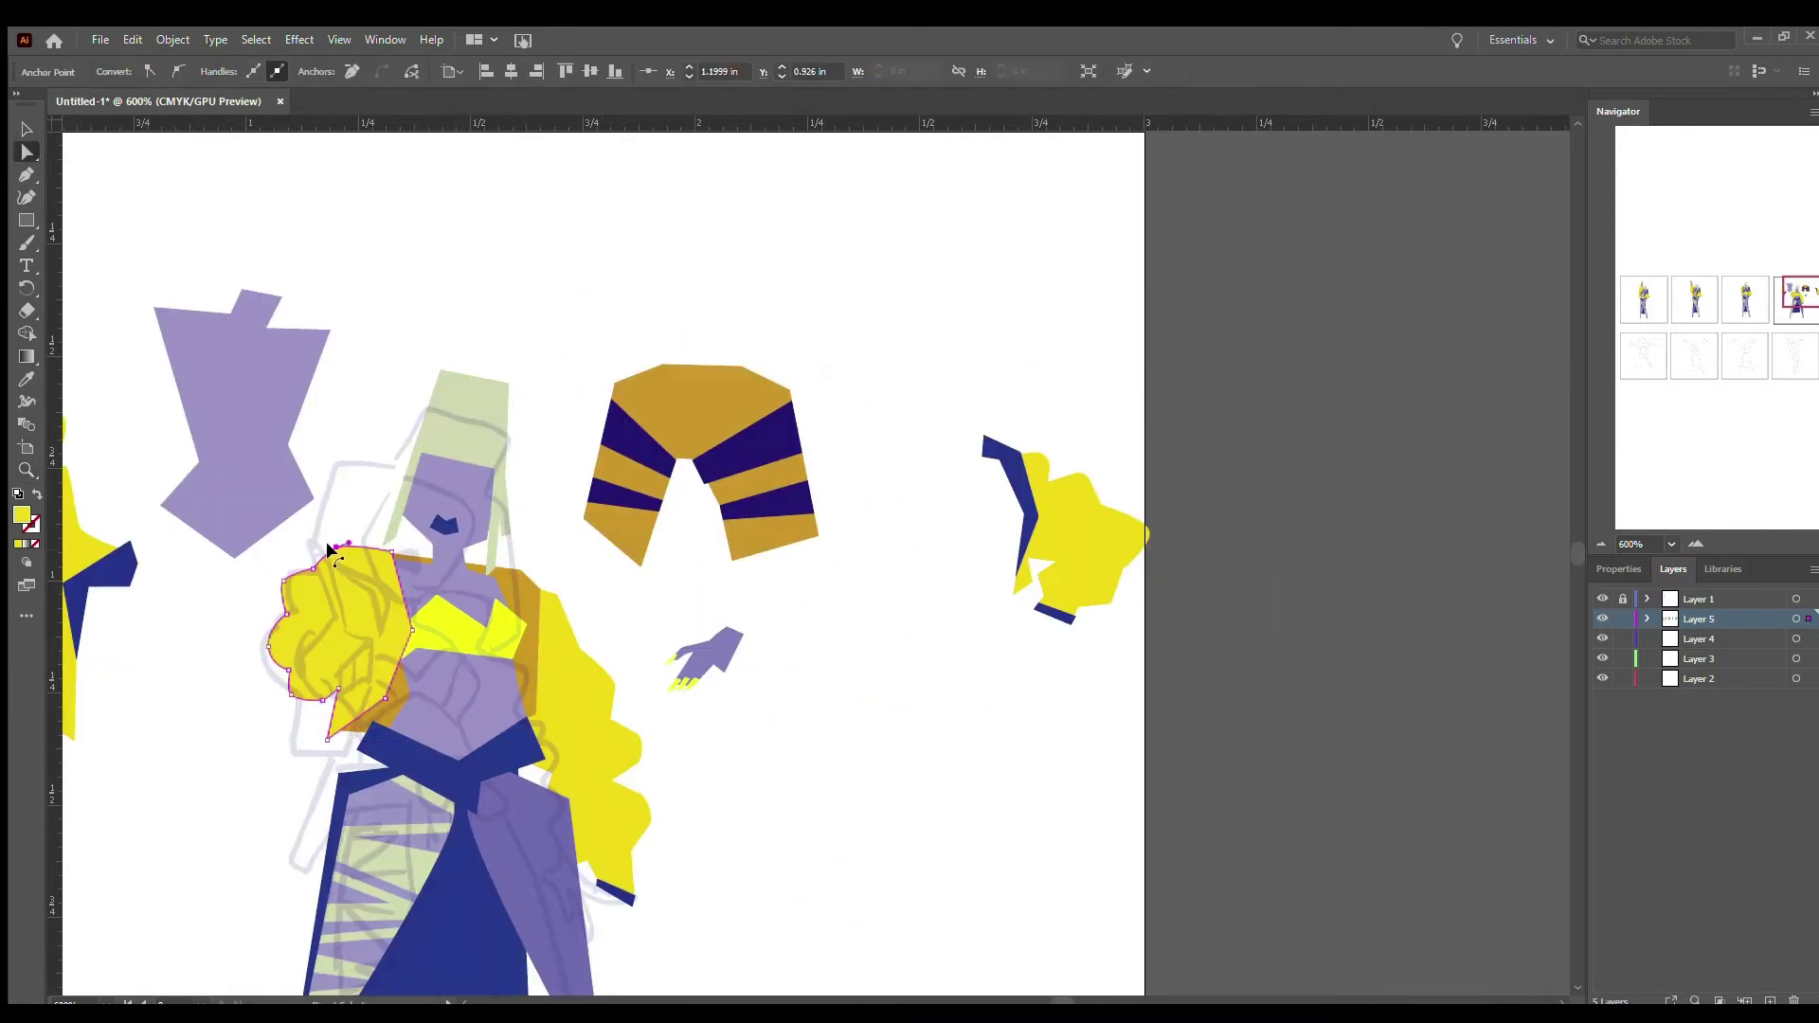
click(286, 571)
click(285, 668)
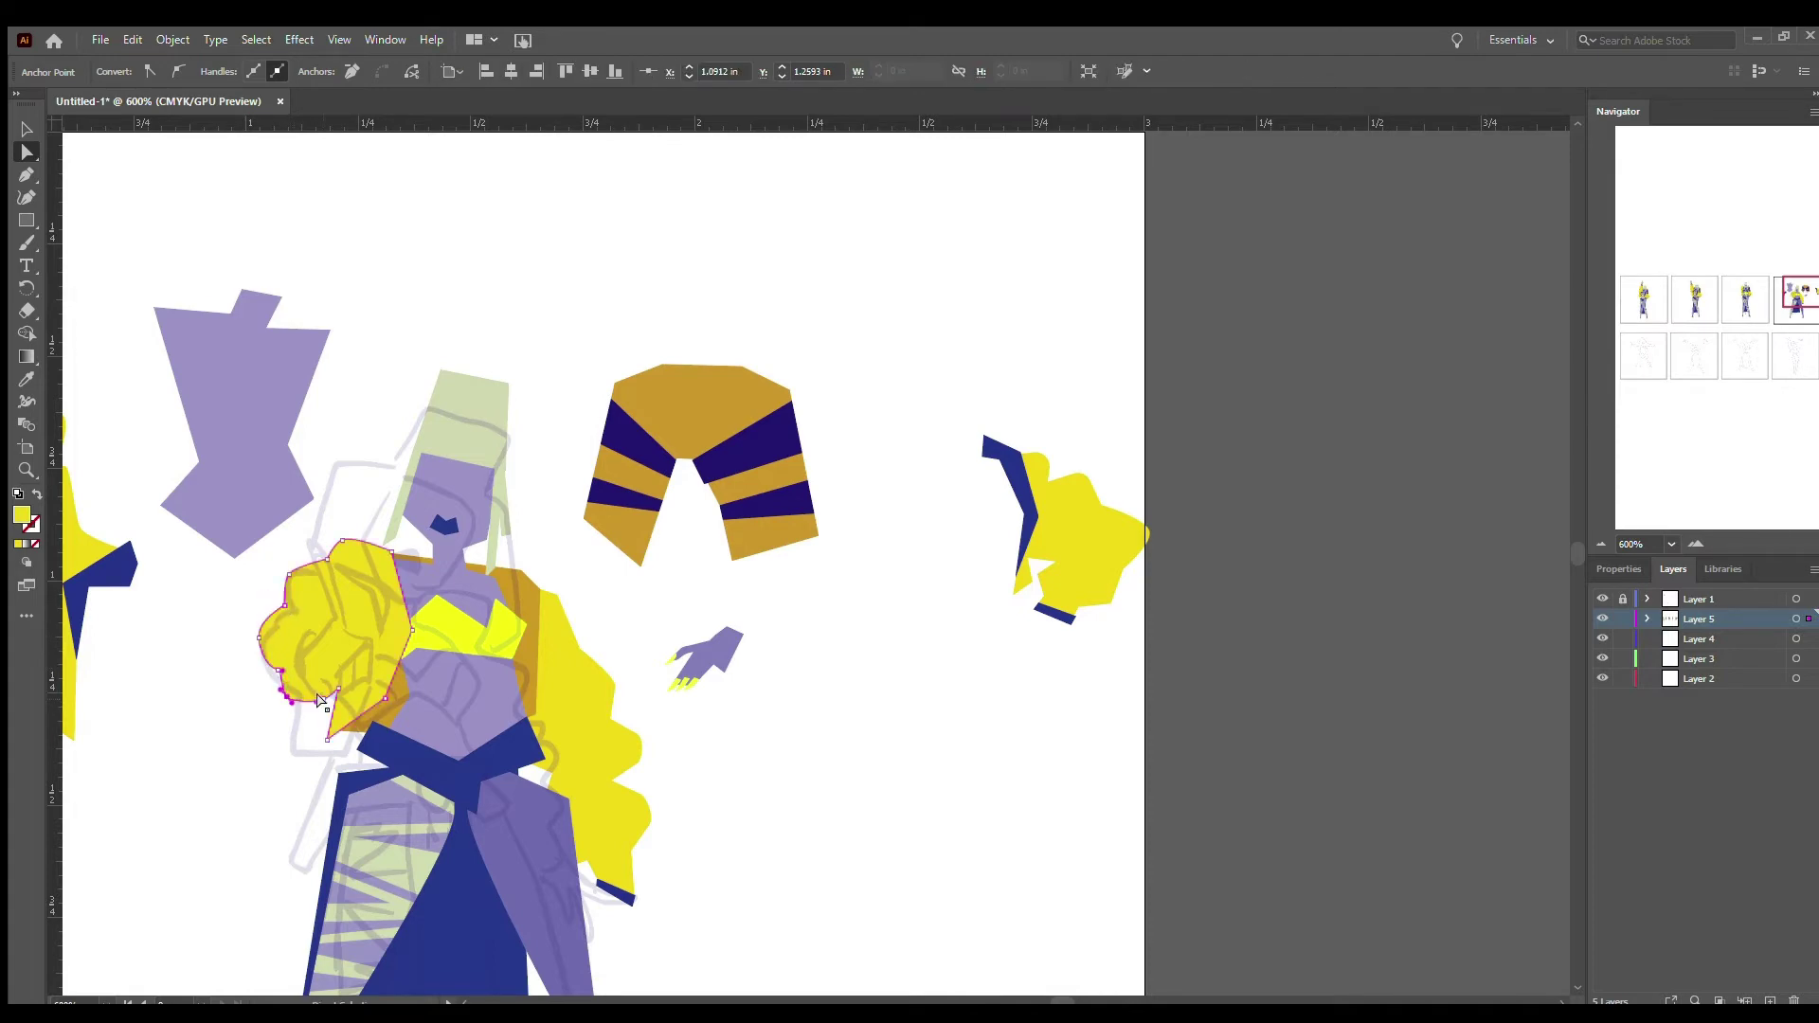
- Bring the spare pointing hand over from beside the third artboard and fit it onto the fourth character's bent sleeve
scroll(254, 638, up, 2)
scroll(501, 204, left, 15)
key(v)
click(535, 284)
drag(535, 285, 1197, 730)
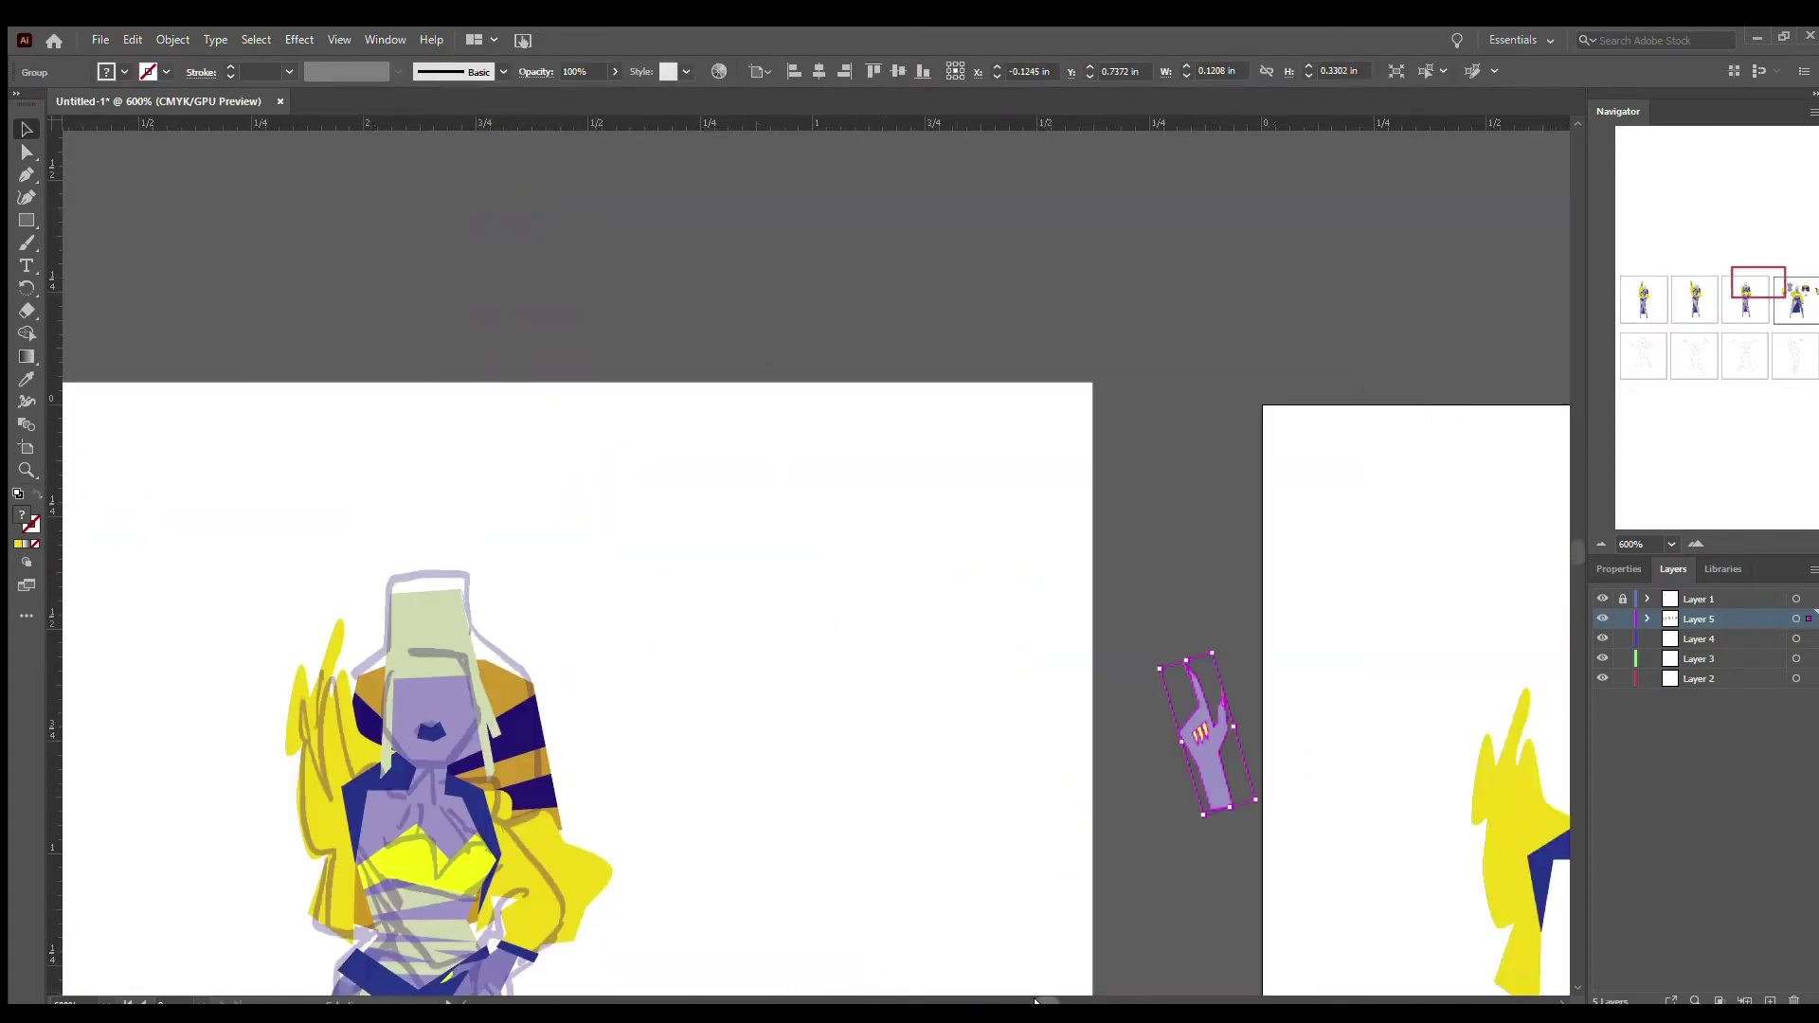
scroll(1047, 1002, right, 10)
drag(968, 746, 970, 747)
drag(977, 641, 973, 616)
scroll(1184, 909, up, 2)
scroll(814, 568, right, 4)
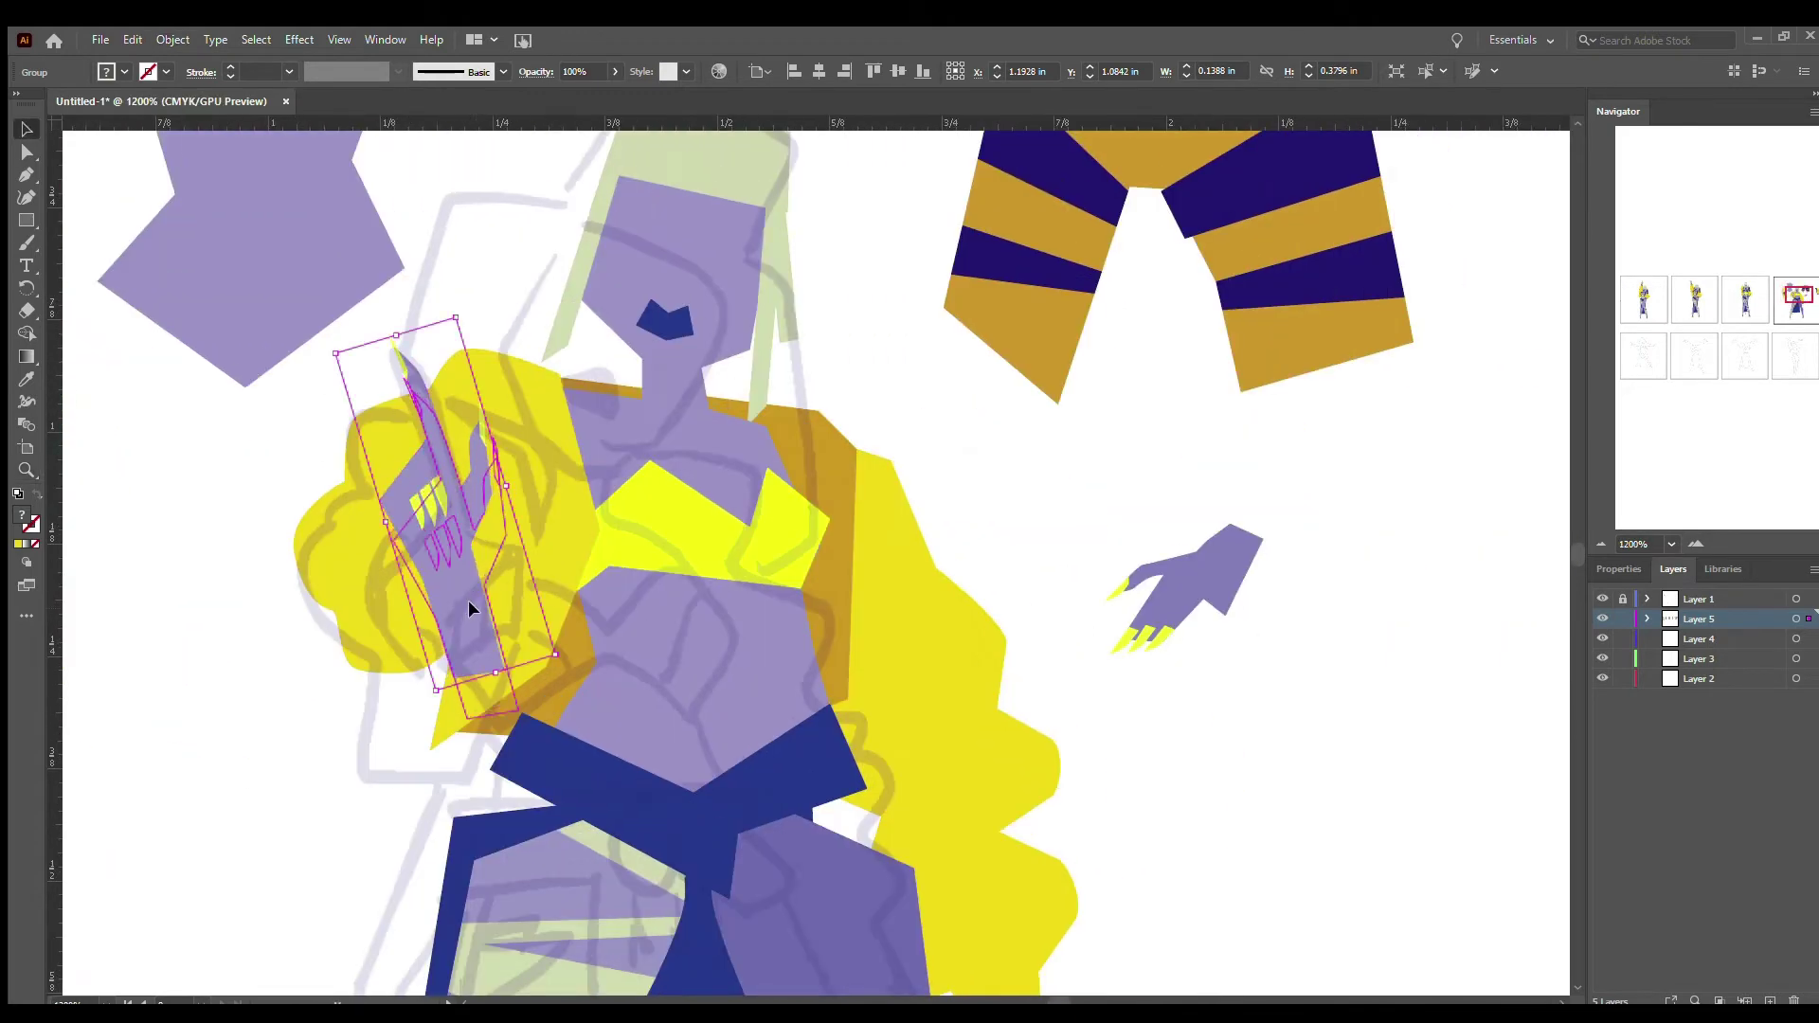
drag(468, 600, 468, 597)
- Remove the index finger's nail inside the pointing hand's group and reshape the fingertip into a point
double_click(407, 390)
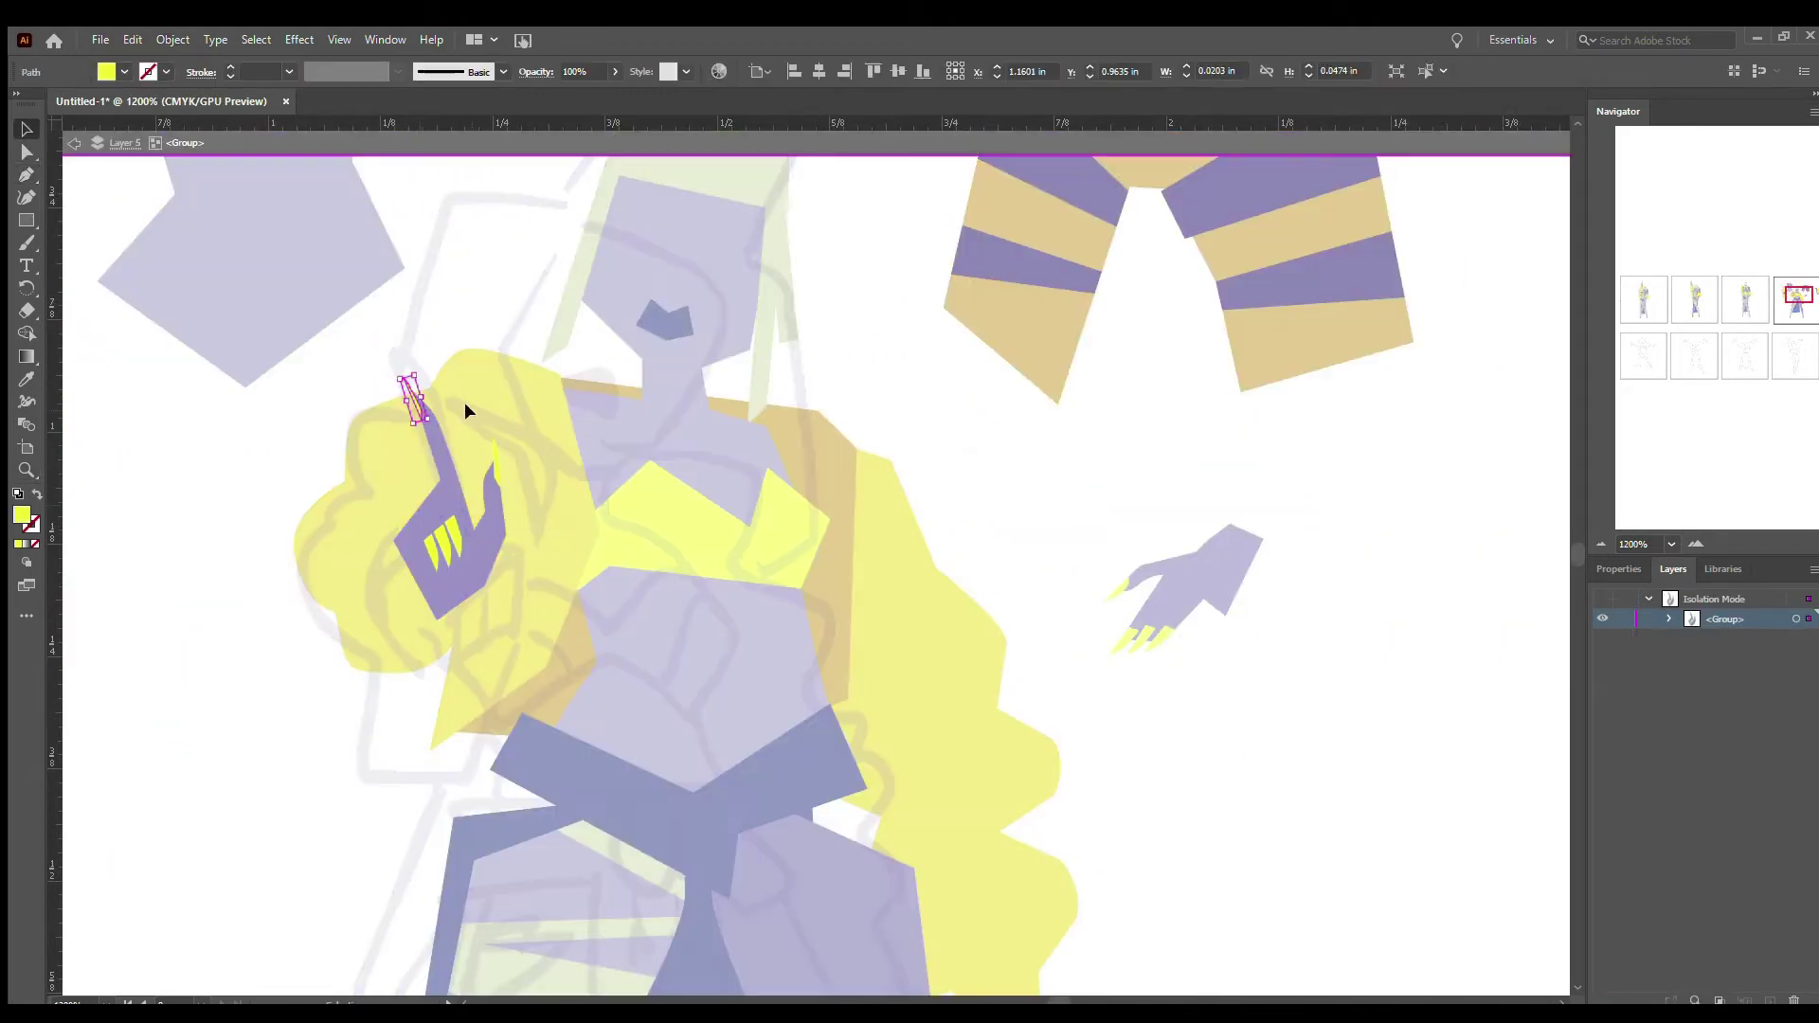
click(438, 543)
key(a)
click(410, 391)
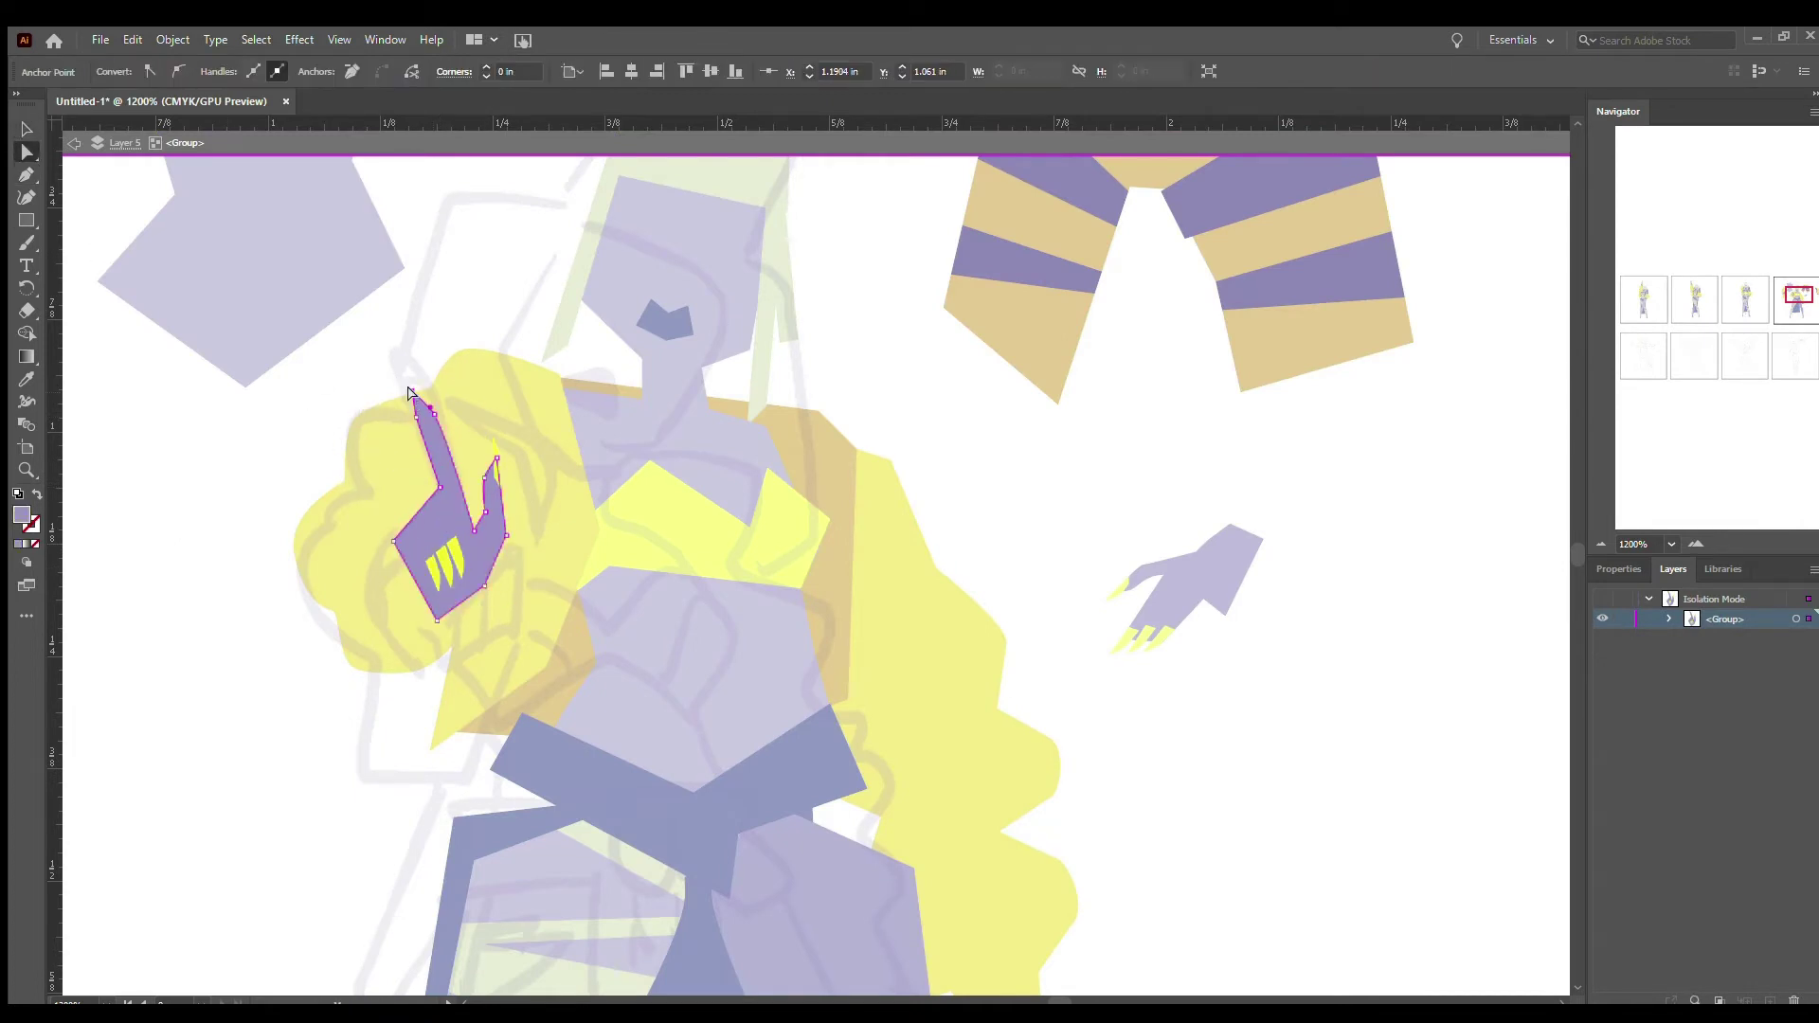
click(494, 313)
double_click(494, 312)
- Draw a cuff behind the pointing hand's wrist with the Pen tool and fill it with the outfit's dark blue
click(405, 568)
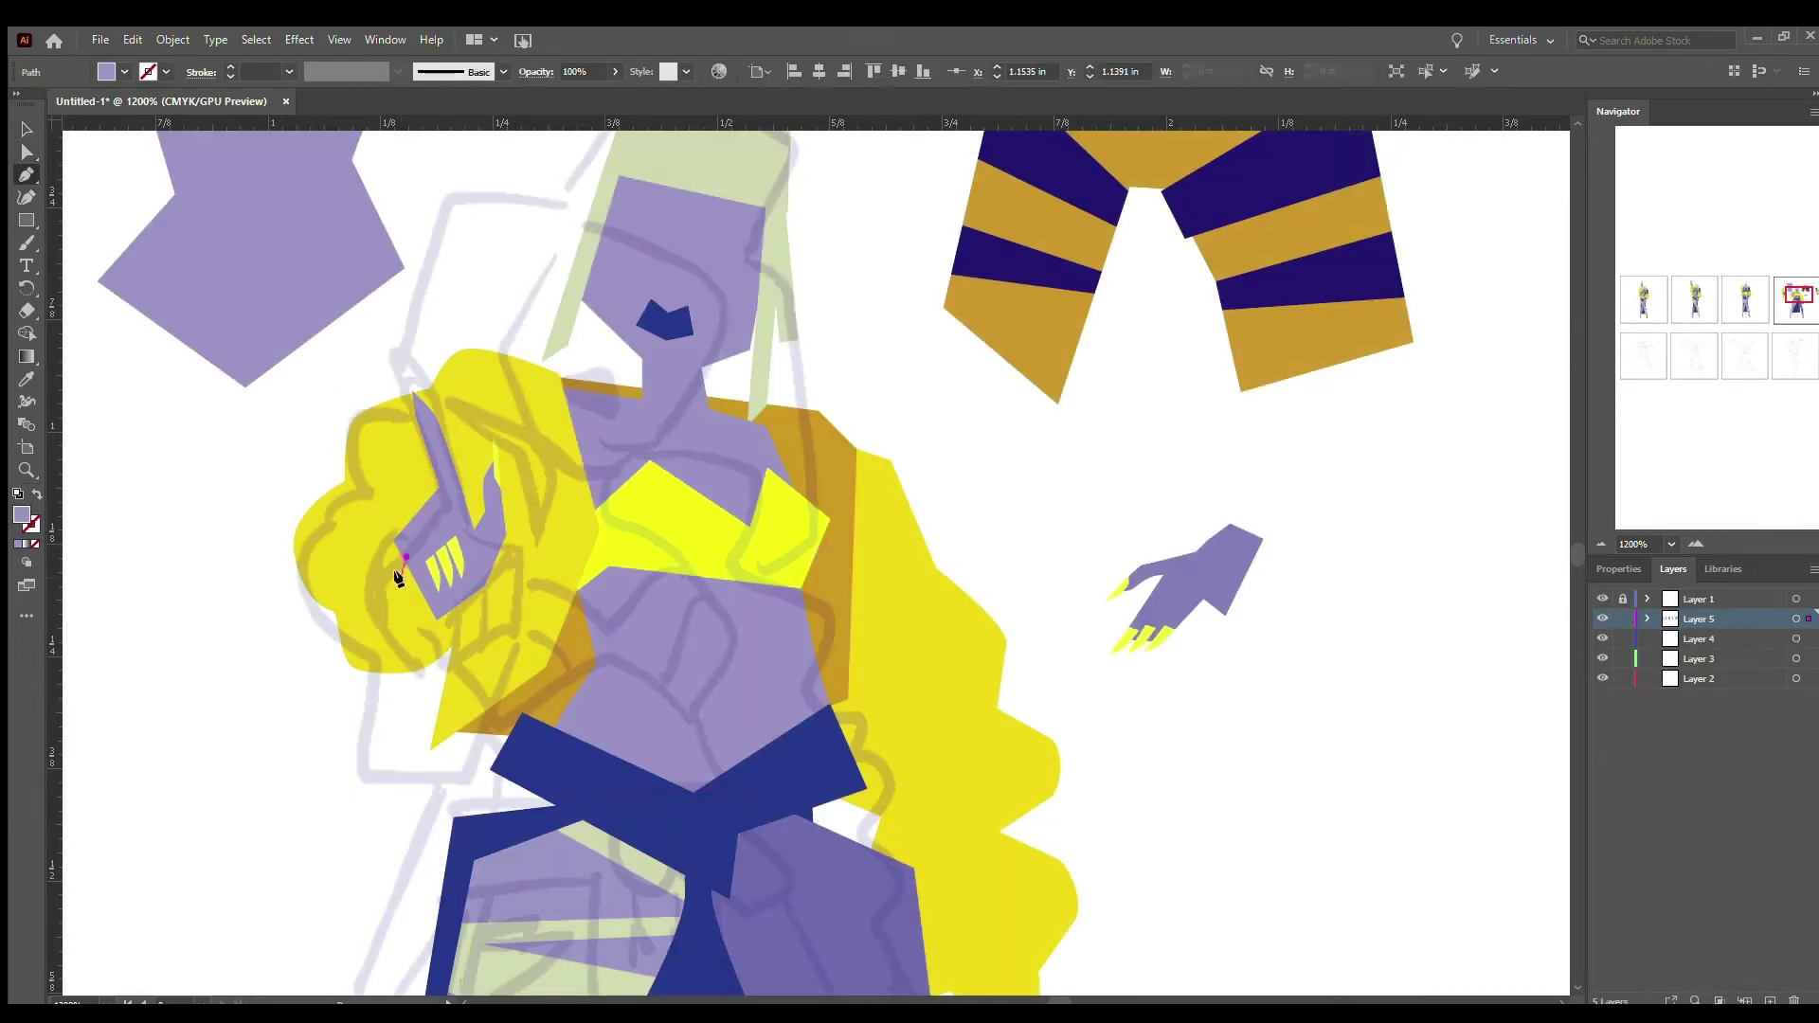
key(i)
scroll(922, 789, down, 2)
click(922, 789)
scroll(922, 789, up, 2)
key(v)
click(447, 481)
- Adjust the bent sleeve's lower tip and outer puff and the jacket's opposite shoulder points to match the sketch
key(a)
click(441, 712)
click(502, 677)
click(852, 428)
click(870, 494)
scroll(786, 530, down, 2)
scroll(787, 531, up, 2)
scroll(787, 530, down, 2)
click(839, 466)
scroll(568, 530, up, 2)
click(331, 656)
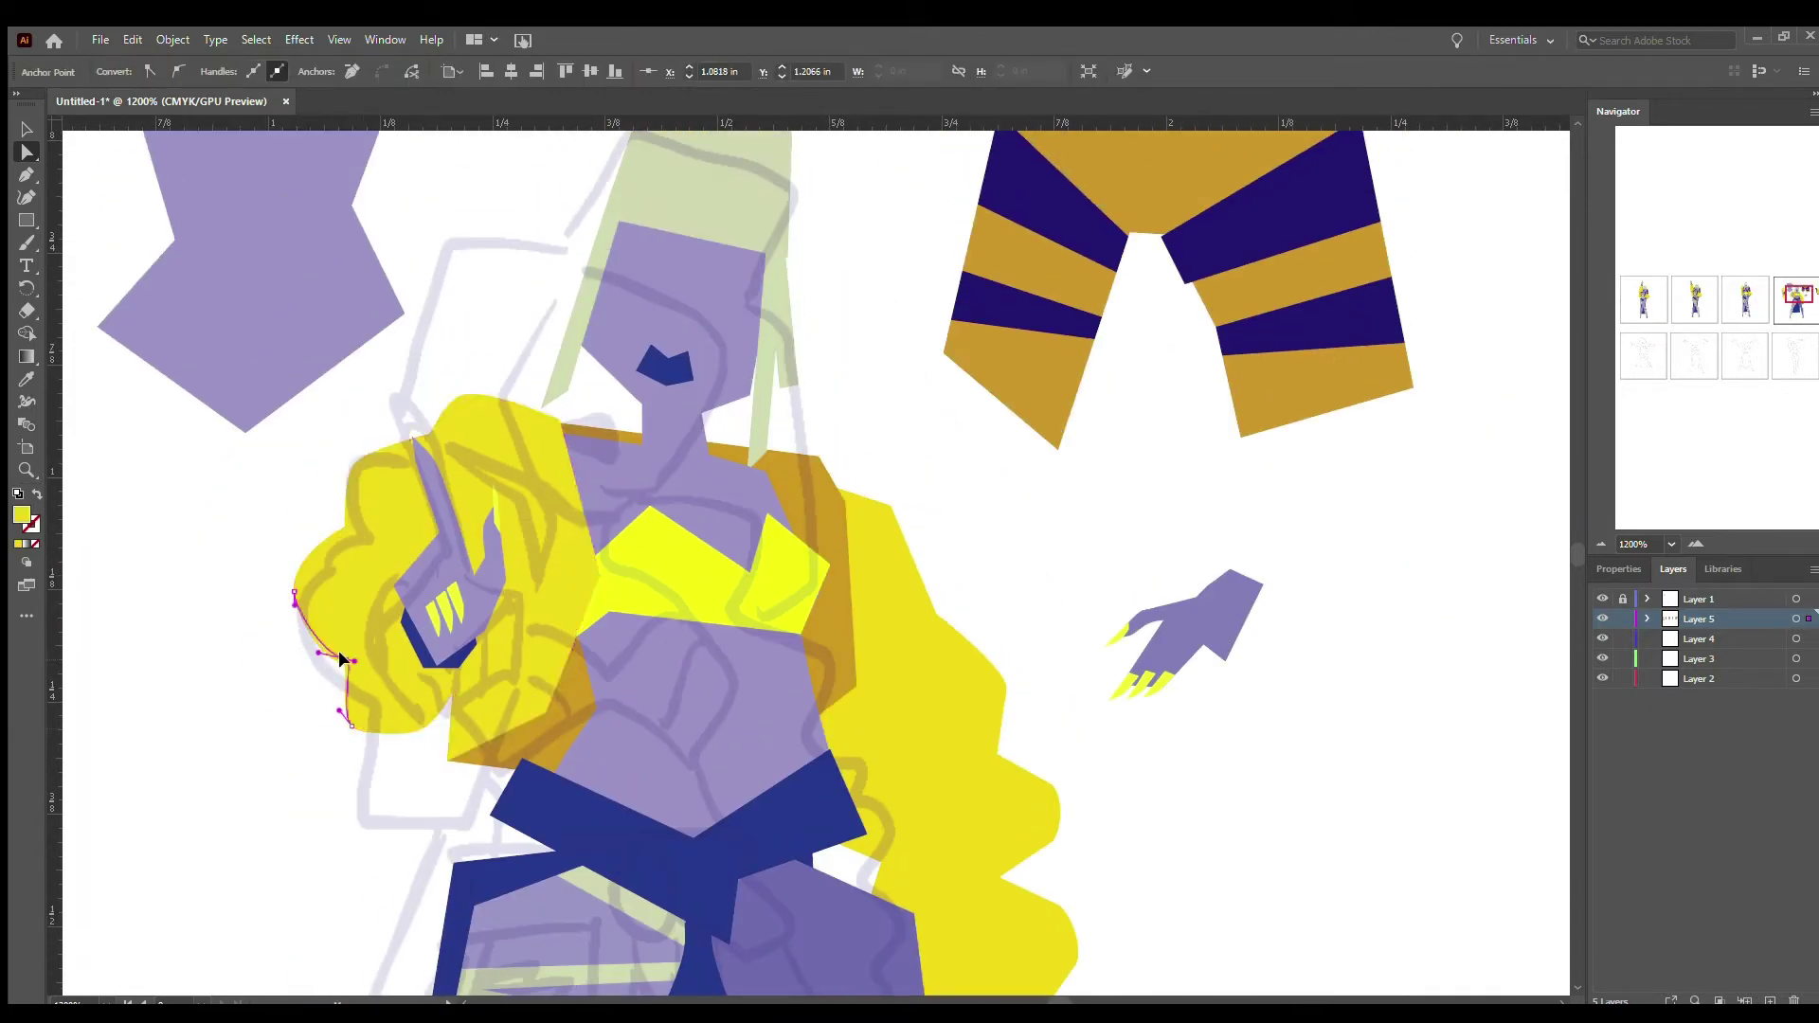
- Tilt the mouth inside the head group and reshape the face by moving its jaw points
scroll(569, 568, up, 2)
key(v)
click(690, 420)
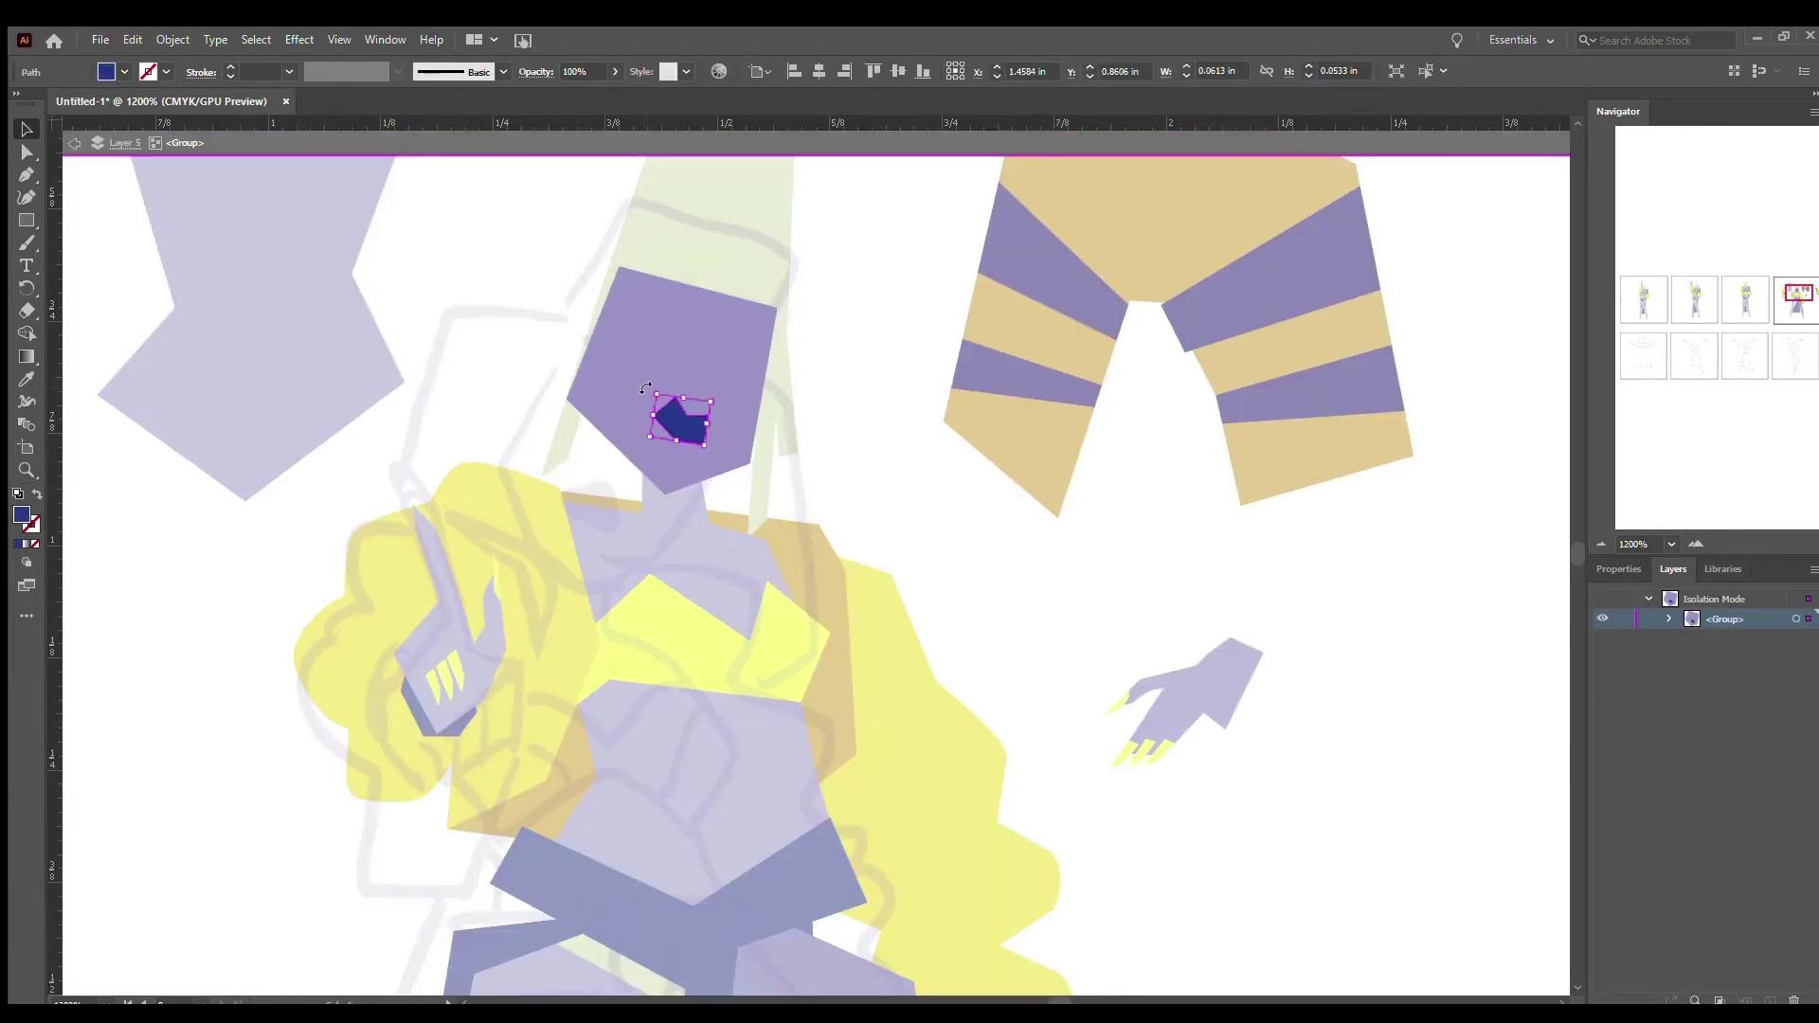
click(896, 474)
key(a)
click(755, 458)
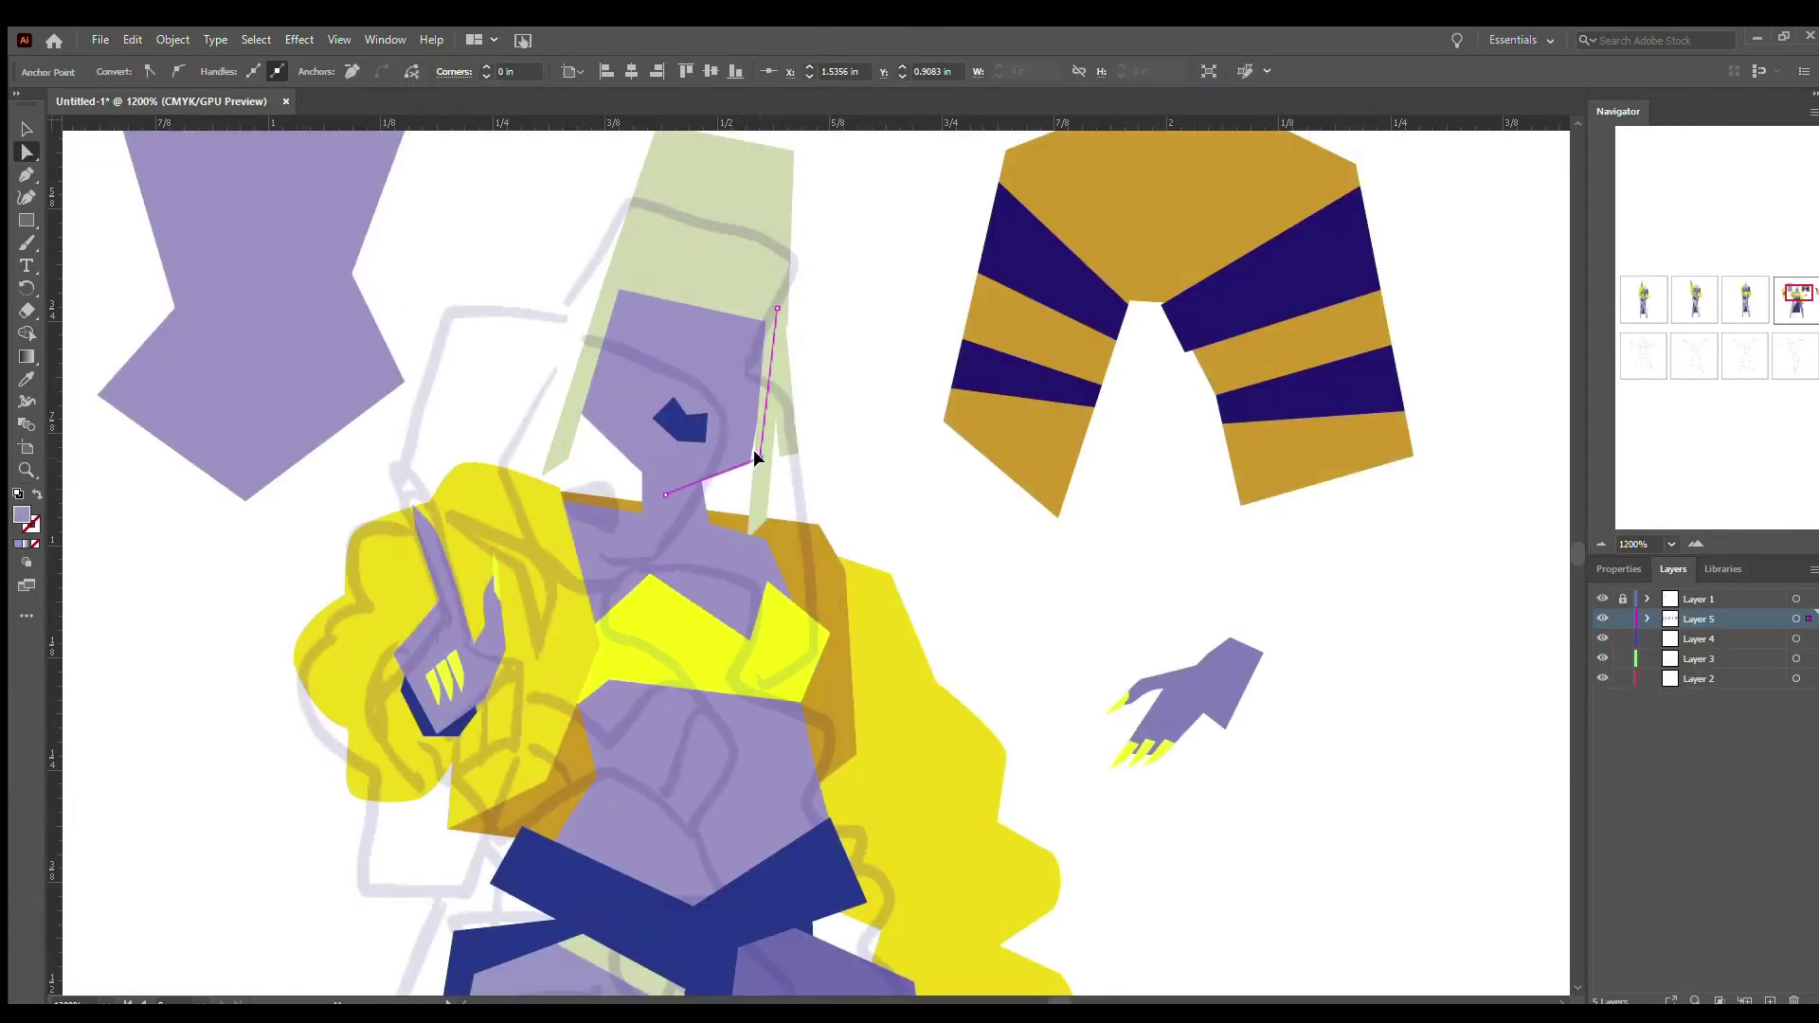
scroll(853, 568, right, 3)
click(520, 431)
click(783, 582)
- Reshape the blue waistband by moving its center notch and outer corner points beyond the hips
scroll(791, 511, down, 3)
key(ctrl+minus)
key(ctrl+minus)
key(ctrl+minus)
click(628, 630)
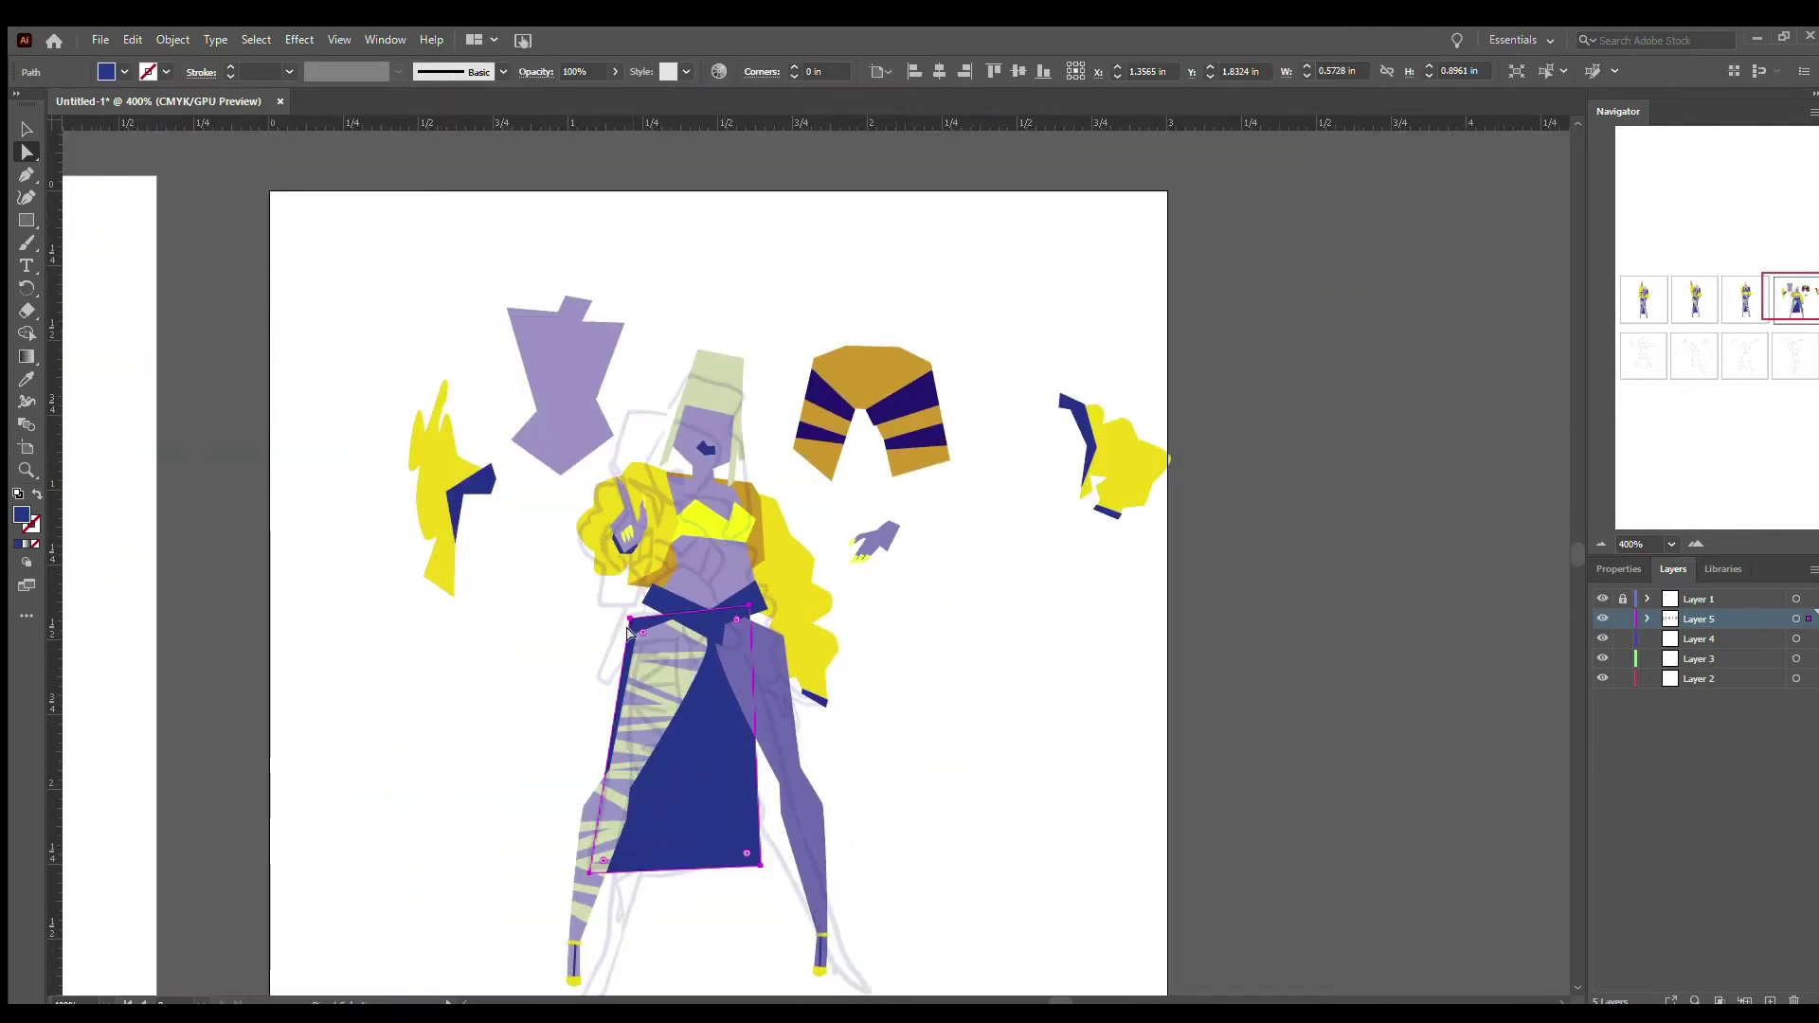
key(ctrl+y)
key(ctrl+y)
click(723, 627)
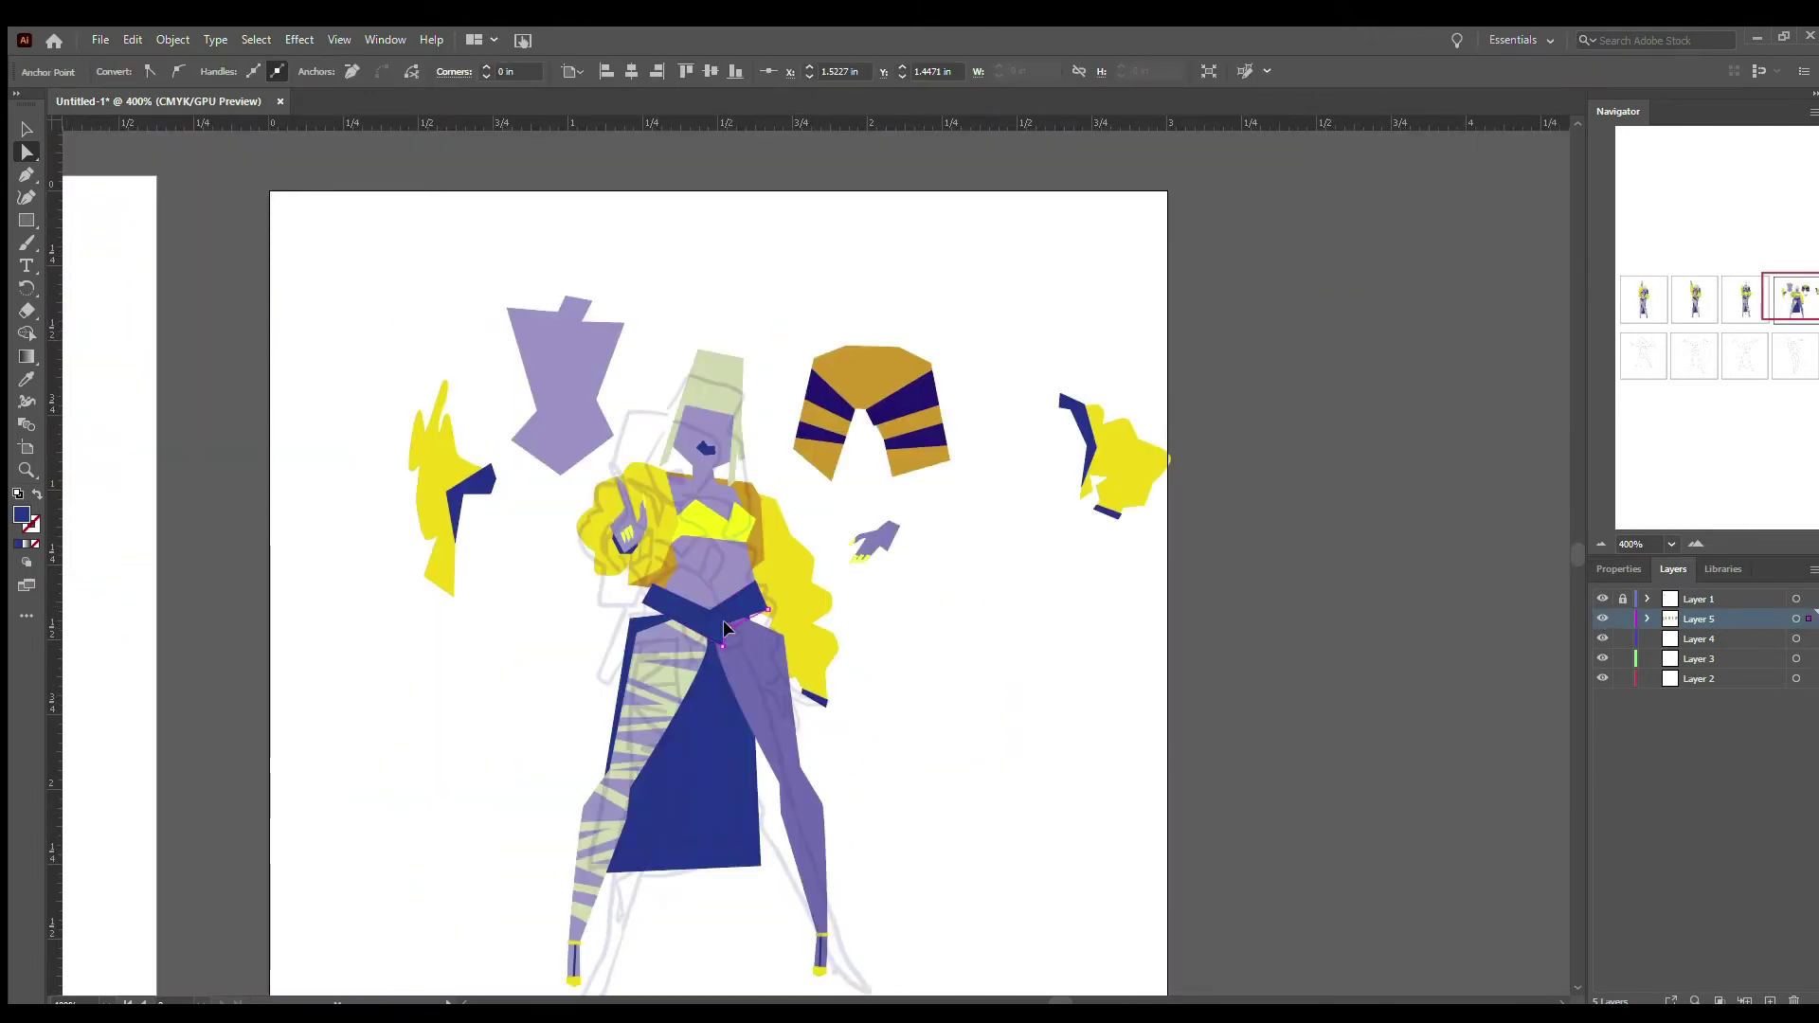
click(774, 615)
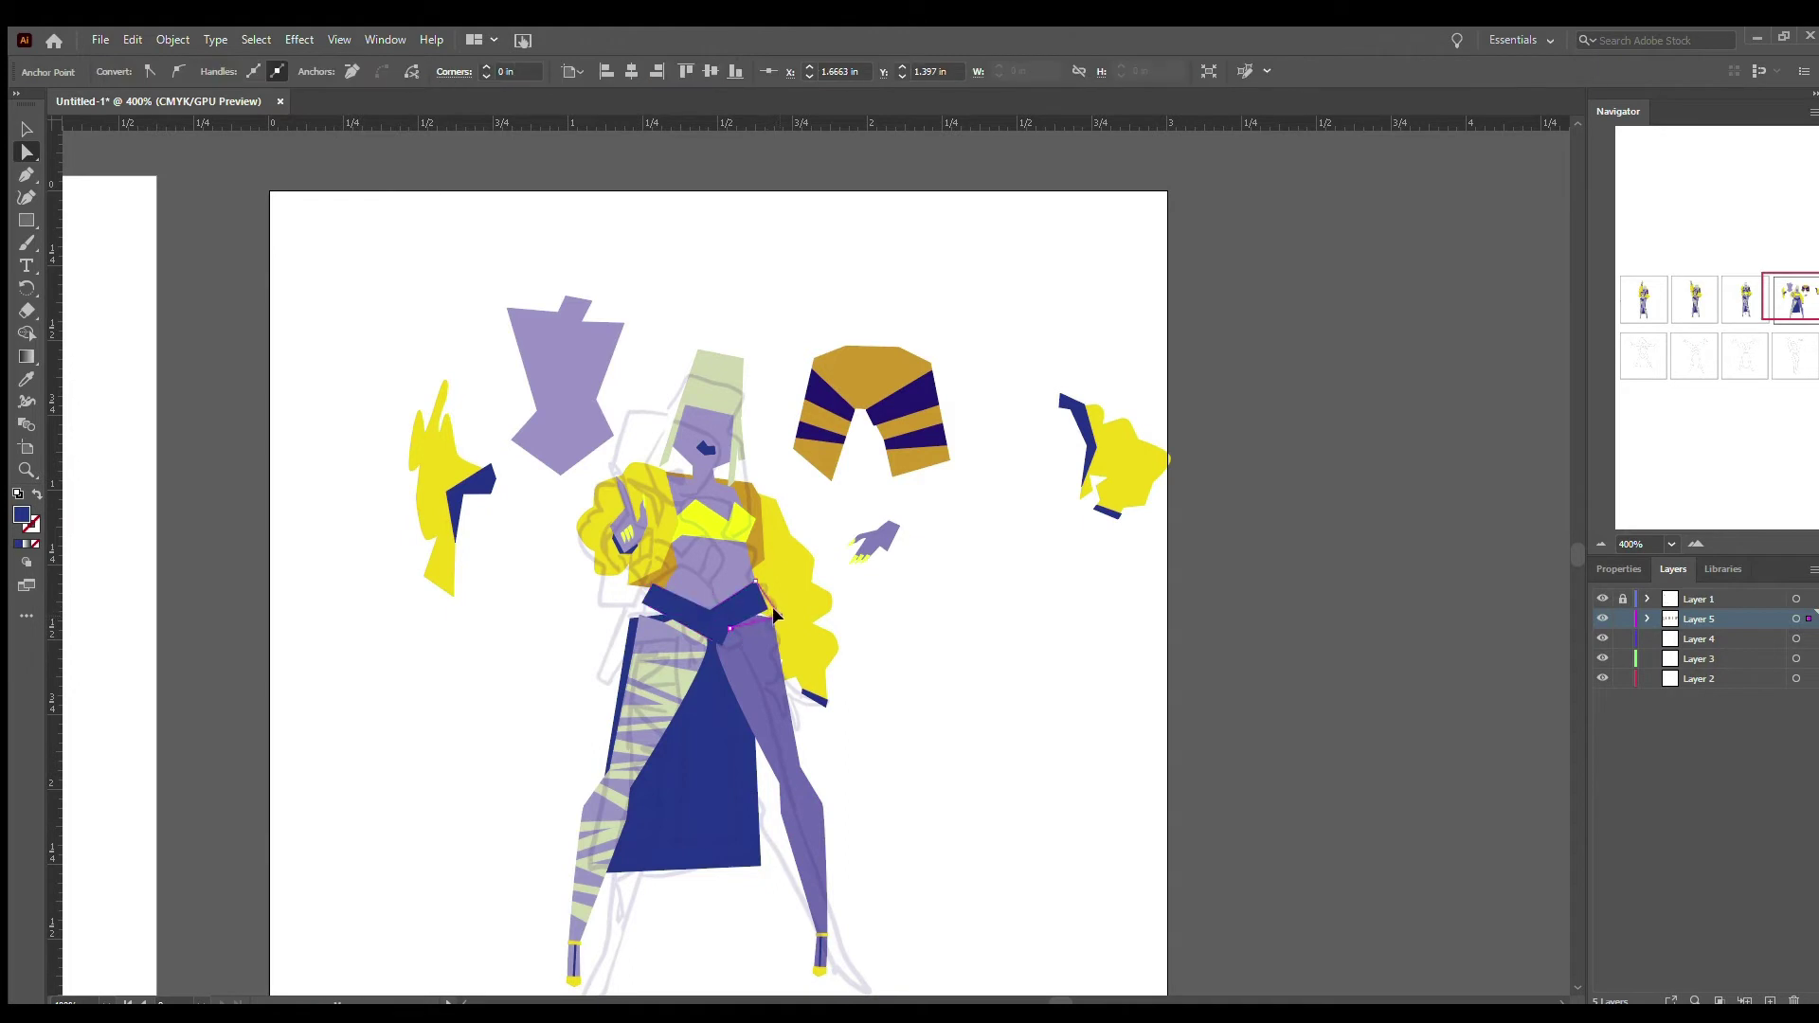
drag(751, 580, 760, 577)
key(p)
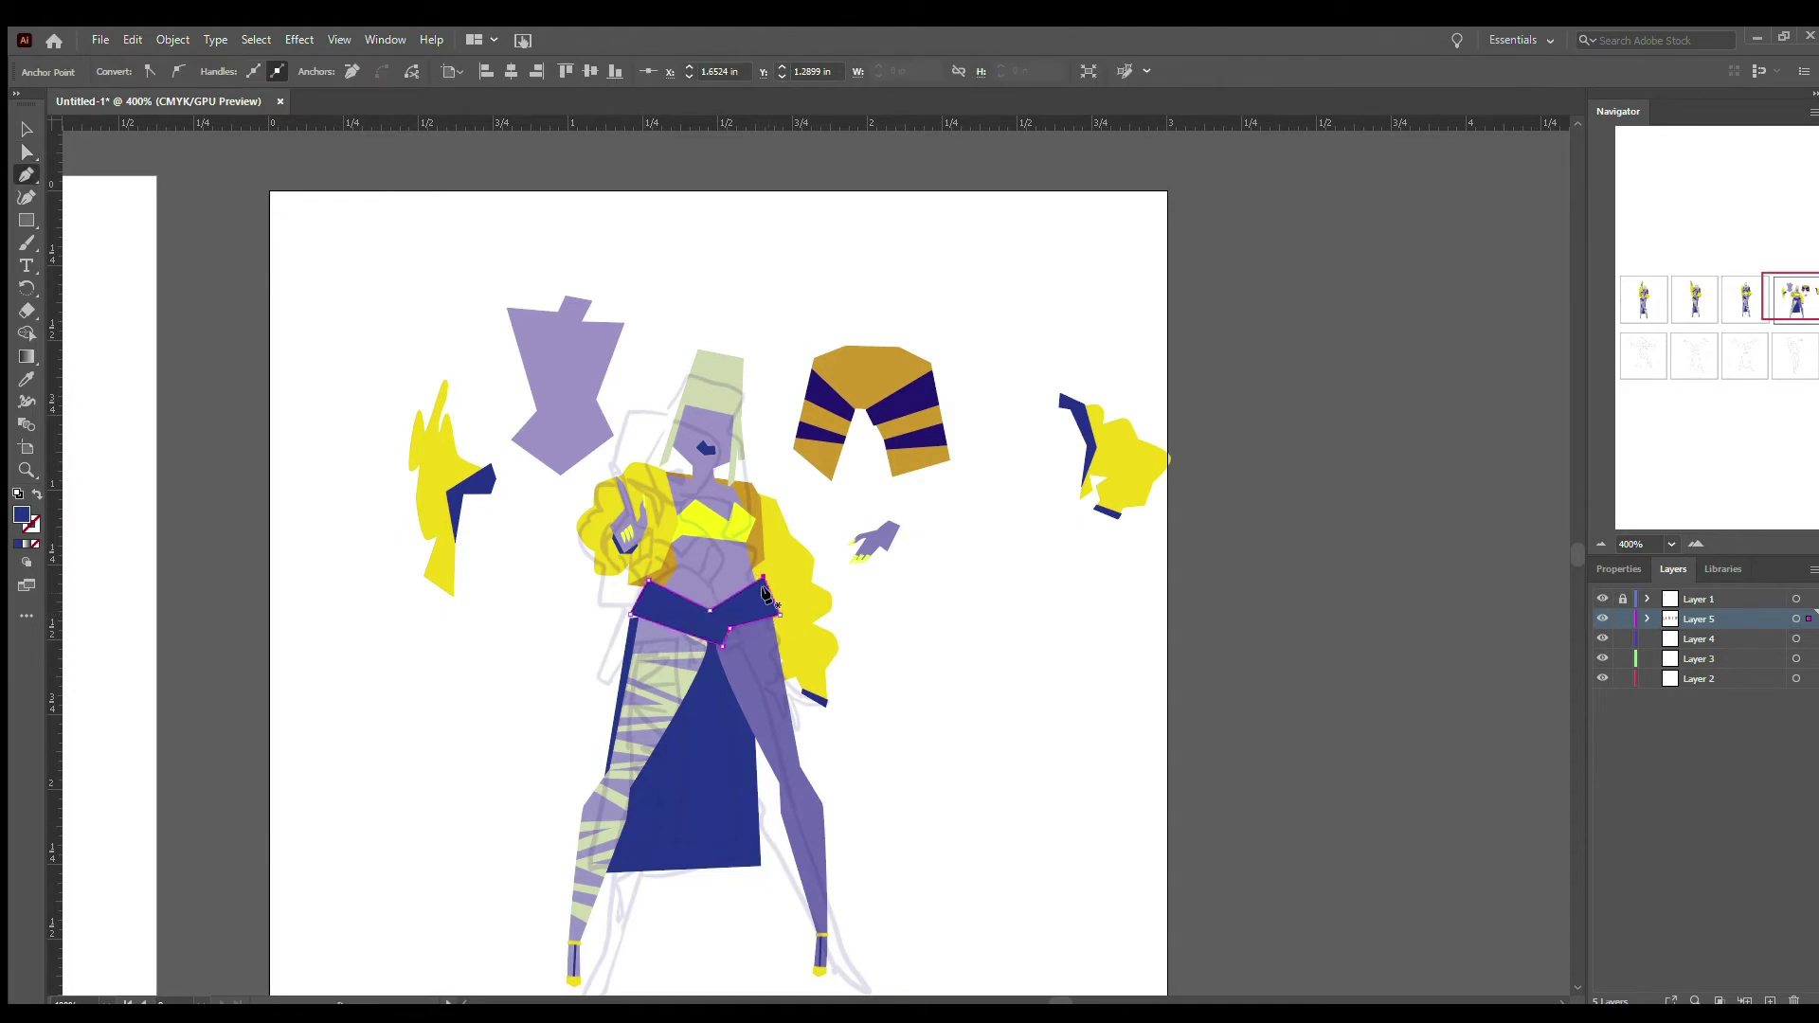
key(ctrl+shift+a)
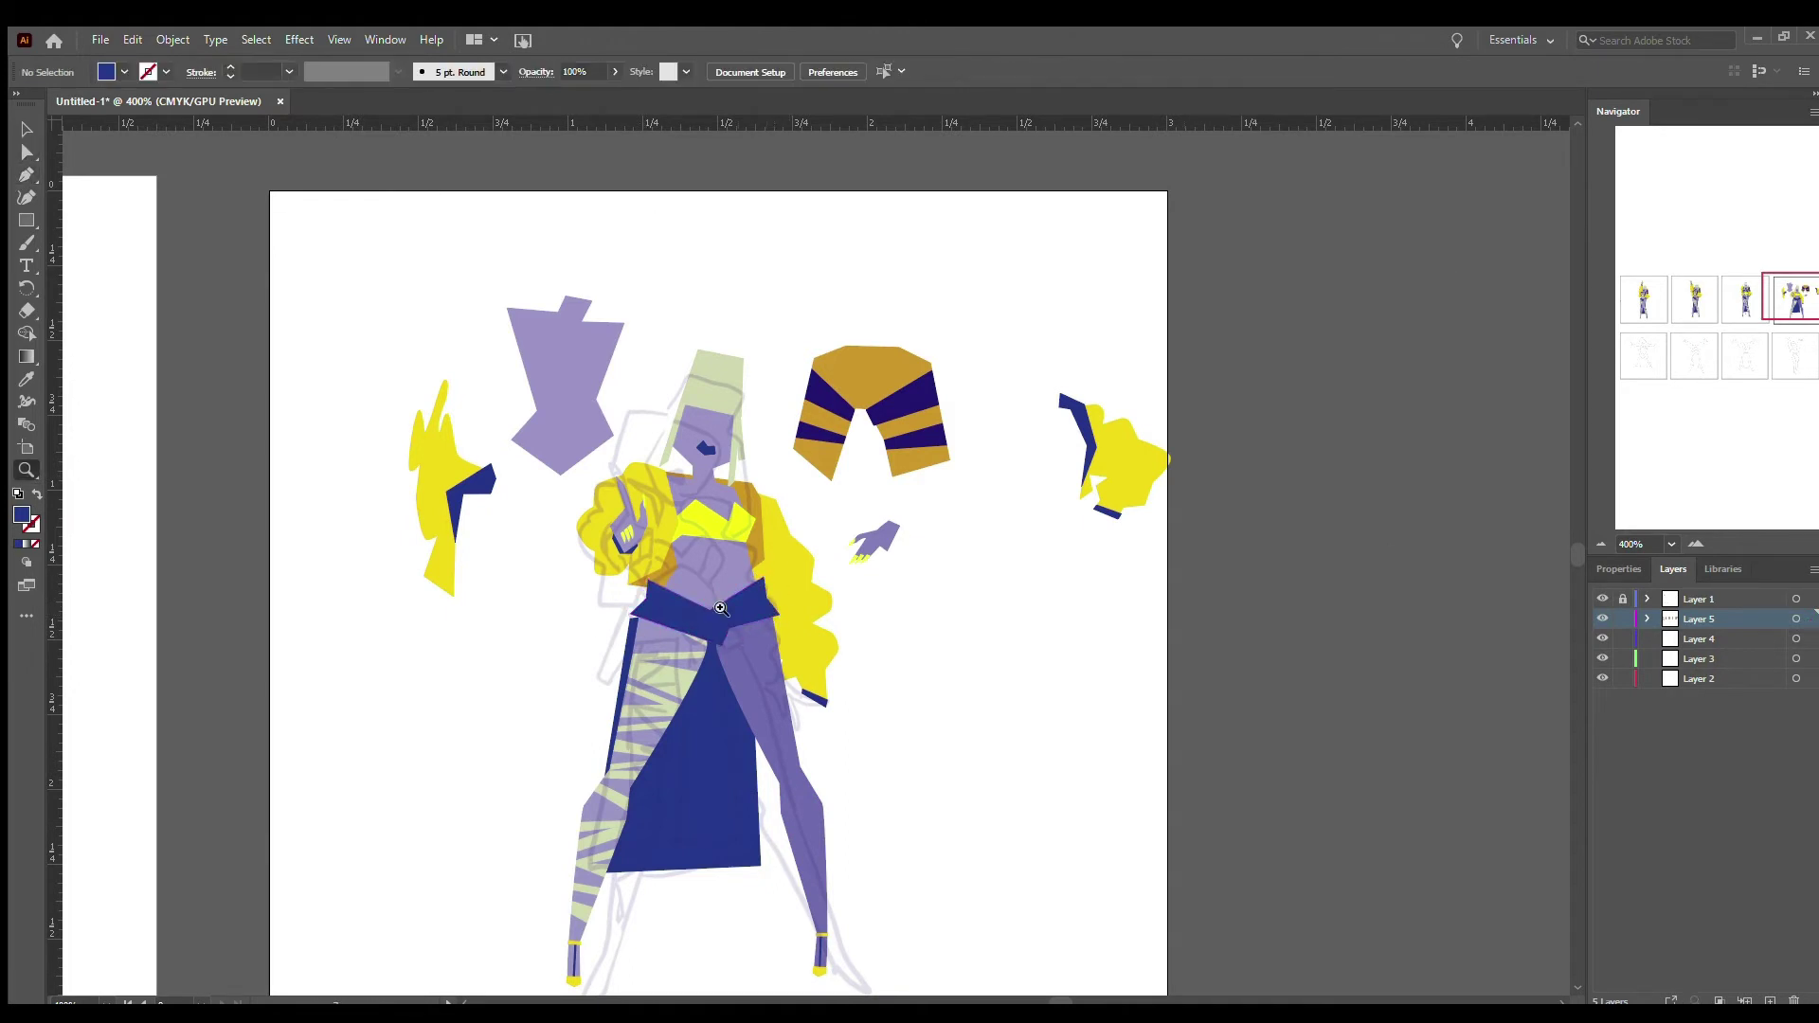
- Change the skirt's fill to a muted pale green, keeping it behind the legs and waistband
key(z)
drag(500, 704, 1468, 712)
key(v)
key(alt+ctrl+[)
key(ctrl+shift+])
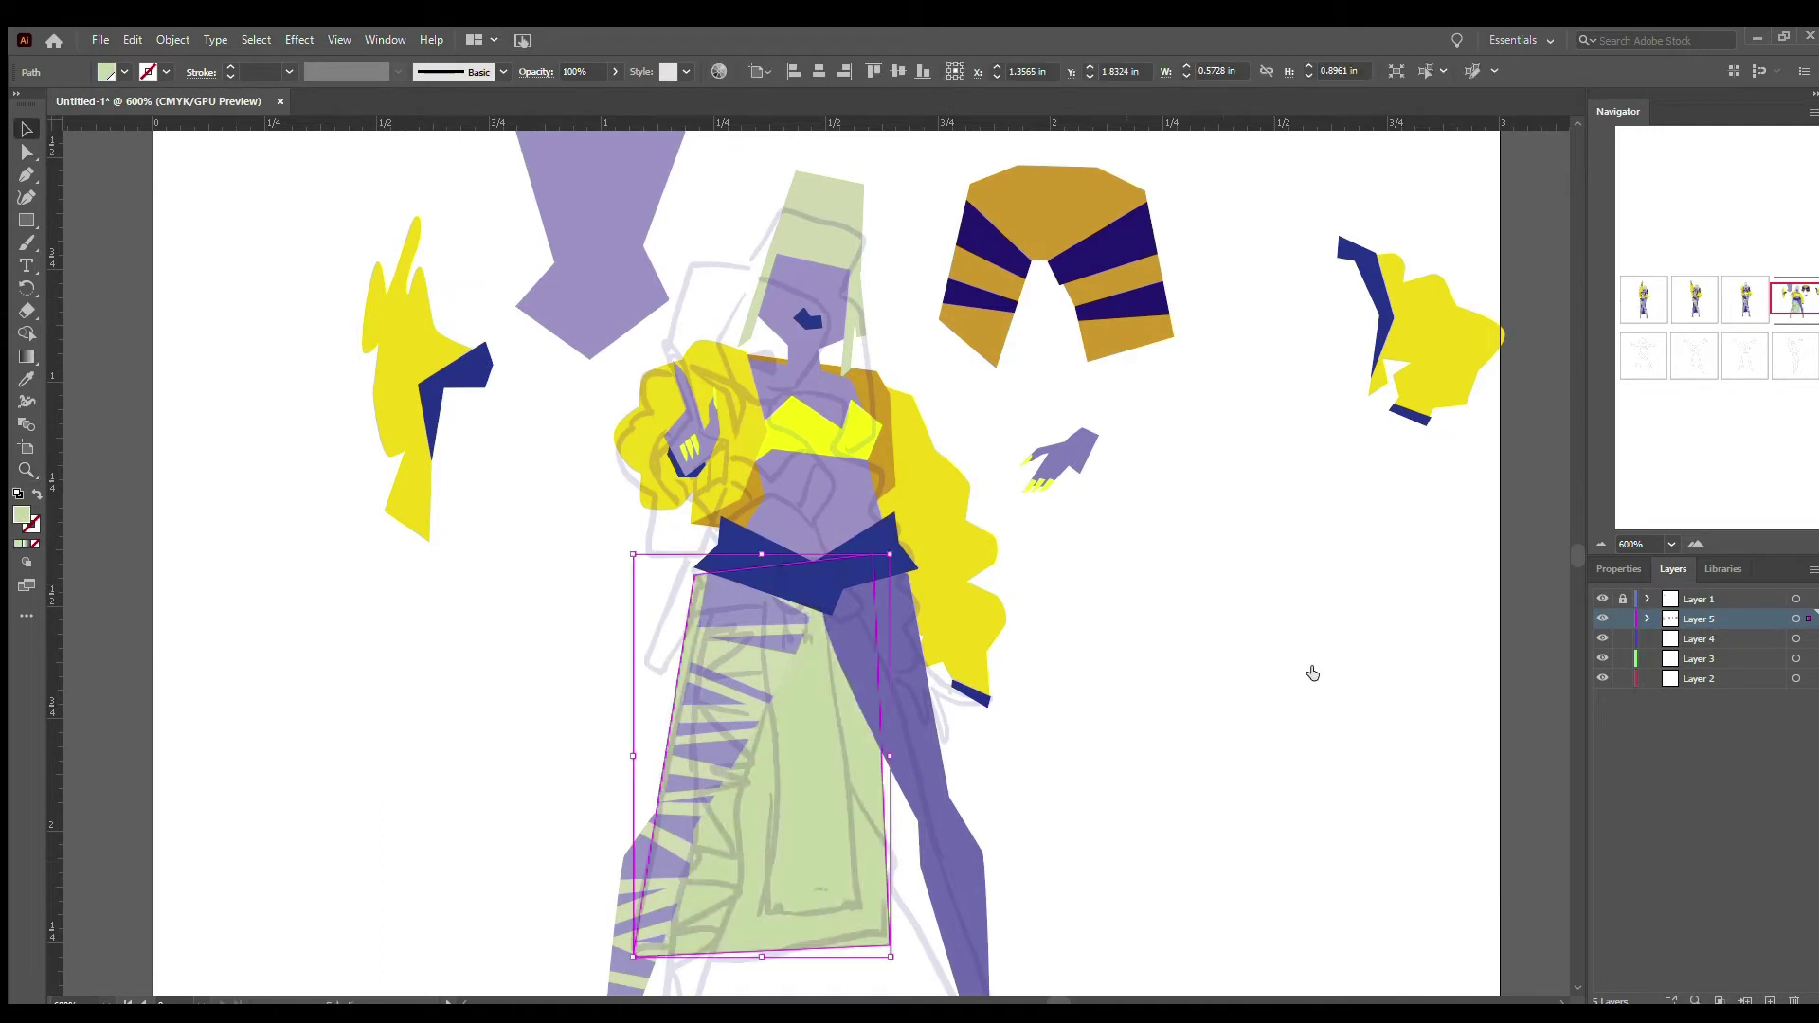
key(ctrl+[)
- Fill the waistband with a very pale green, lighter than the skirt
key(a)
click(705, 568)
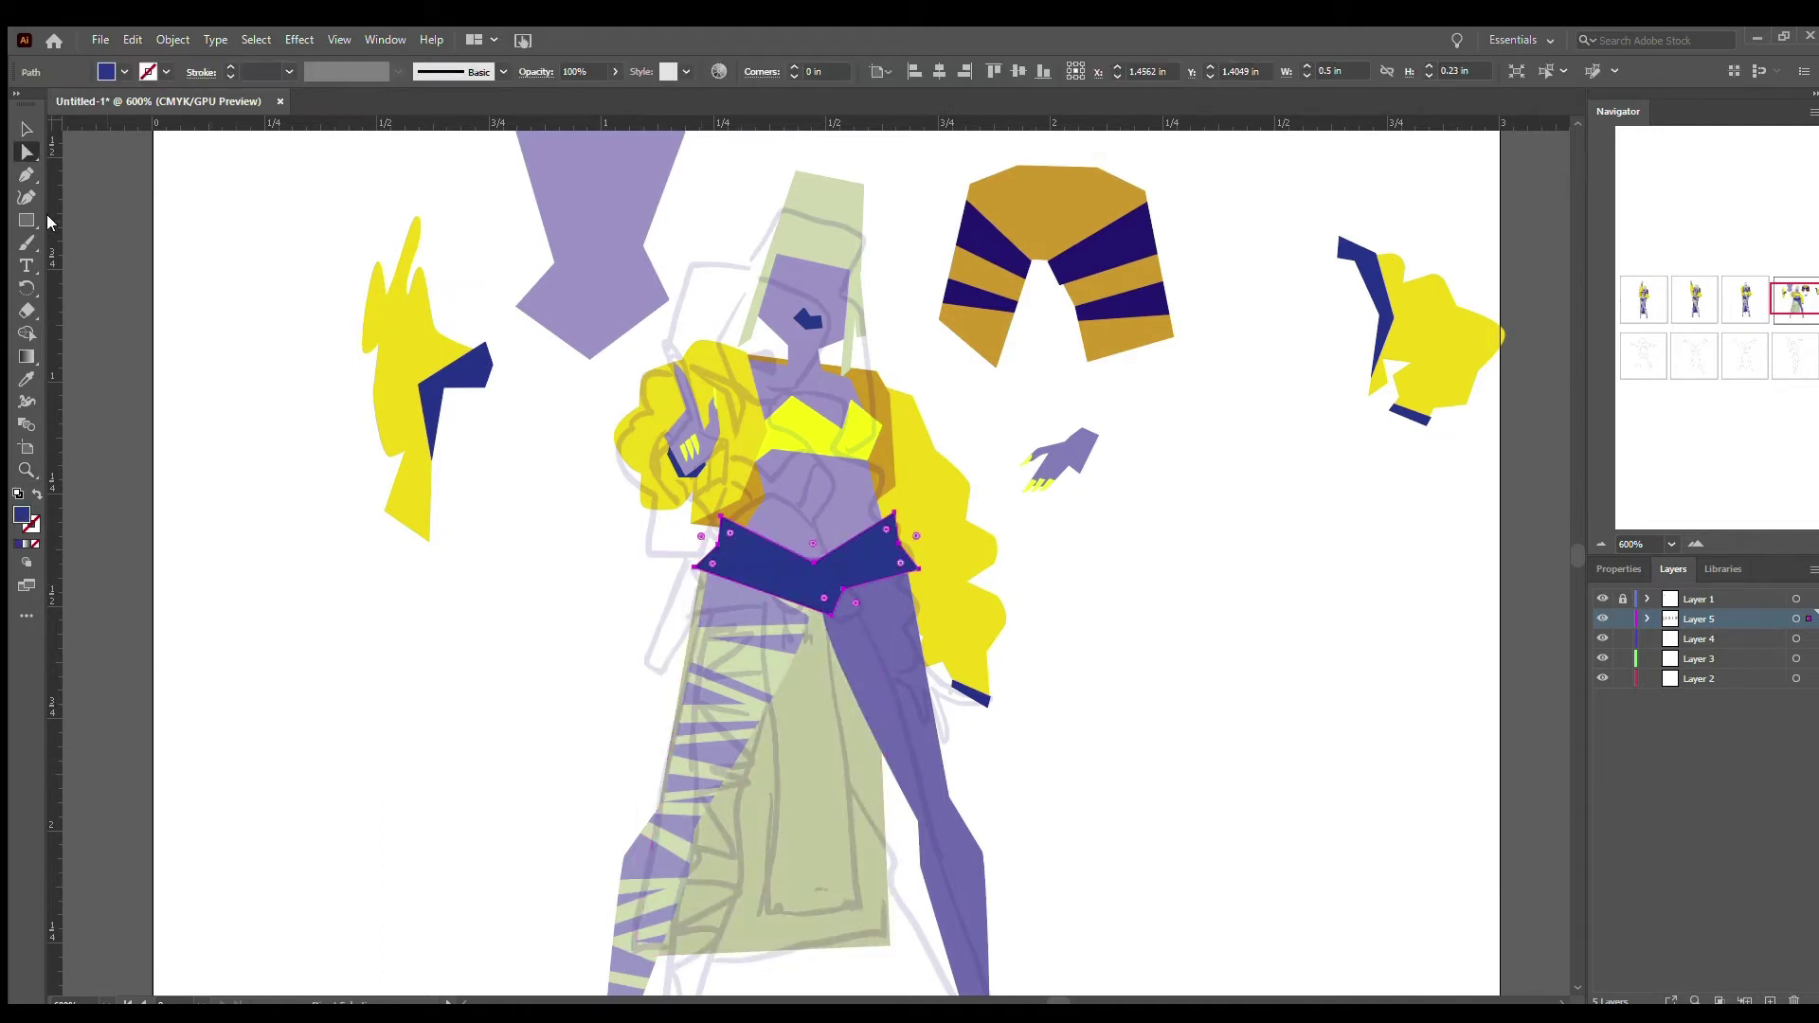
key(i)
click(691, 588)
key(ctrl+shift+a)
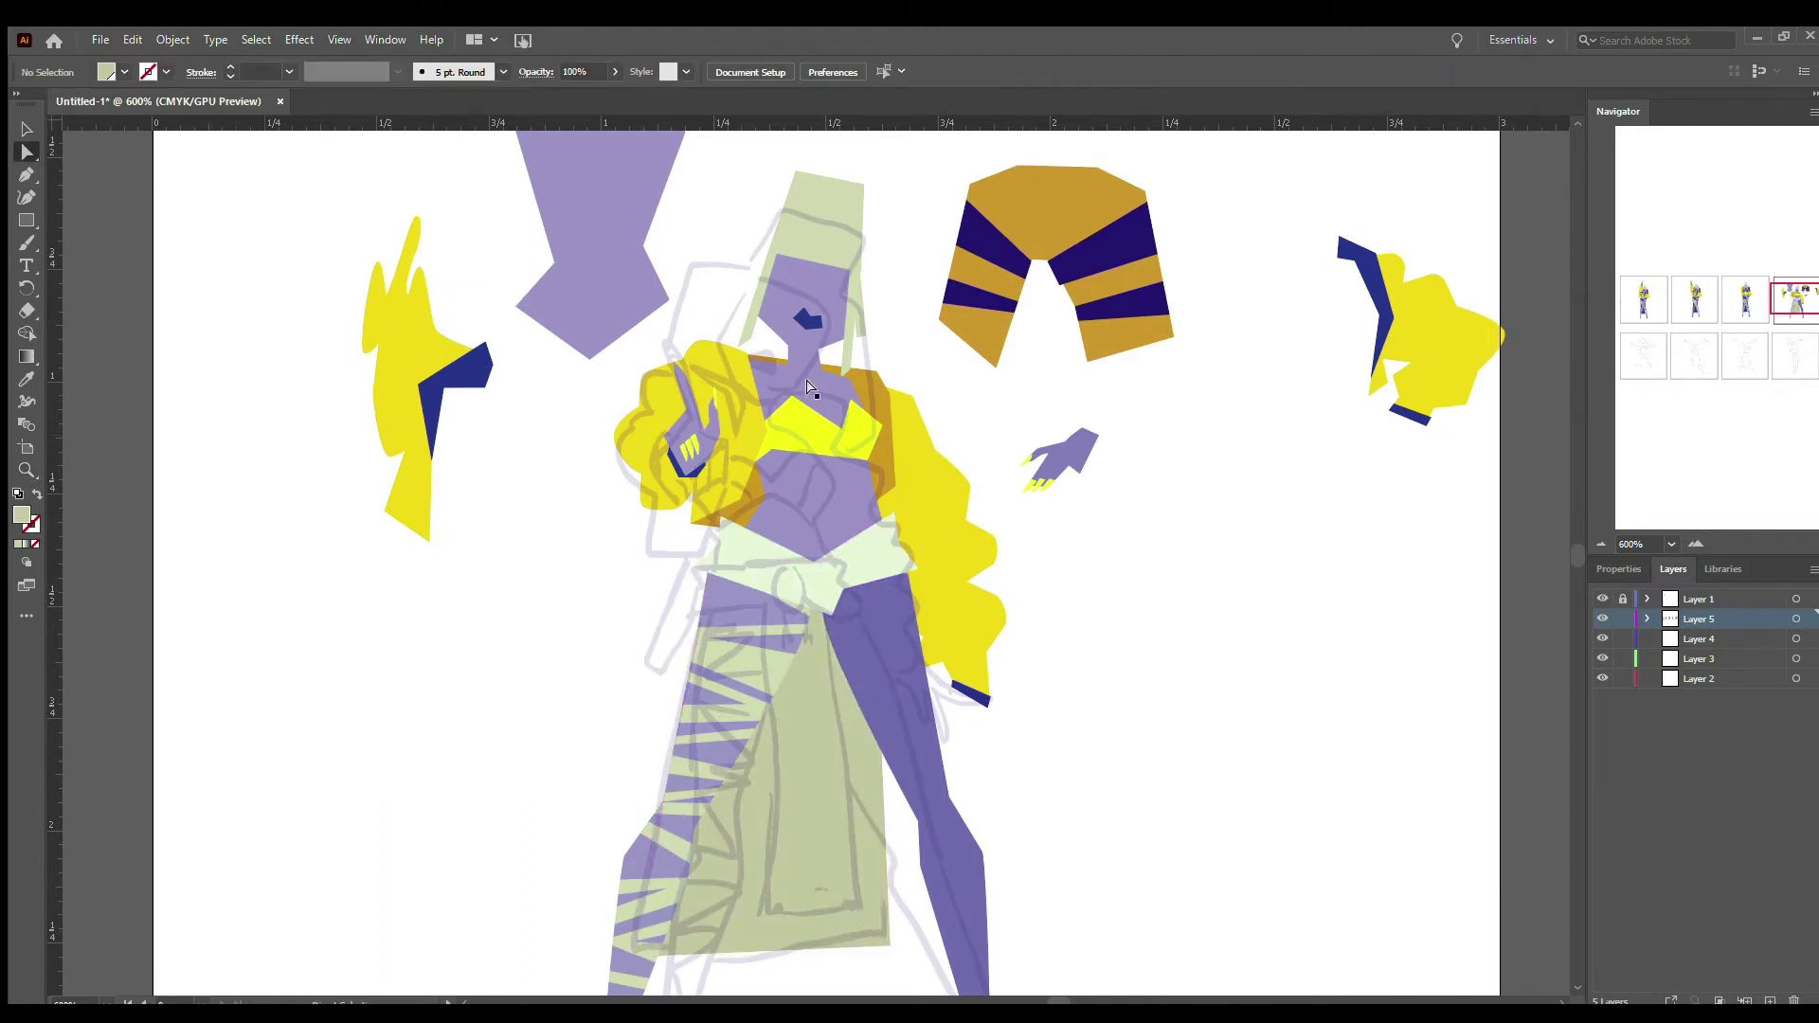
- Draw a long four-sided pale green panel hanging from the waistband's center over the skirt
click(812, 594)
click(772, 898)
click(807, 595)
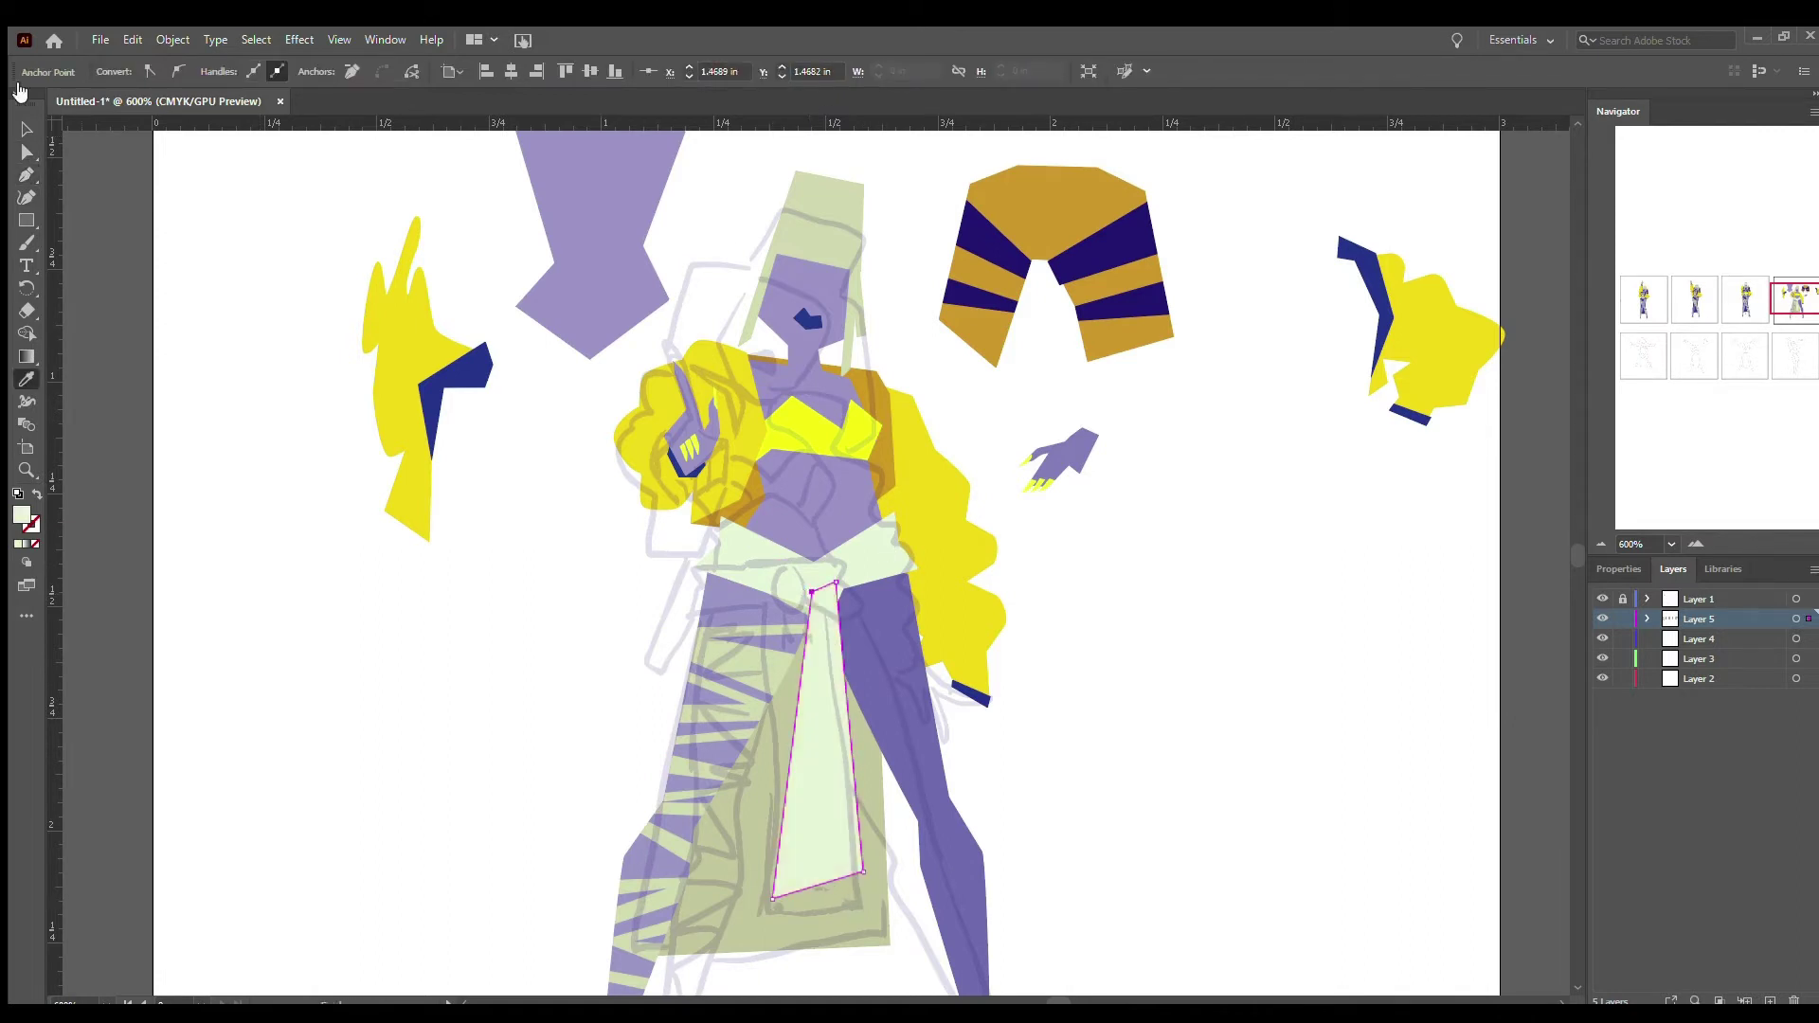
- Draw a green ellipse about 0.06 by 0.08 in on the waistband's center and adjust the band's outer corner
key(l)
mouse_move(602, 563)
mouse_down()
mouse_move(642, 607)
mouse_move(838, 606)
mouse_up()
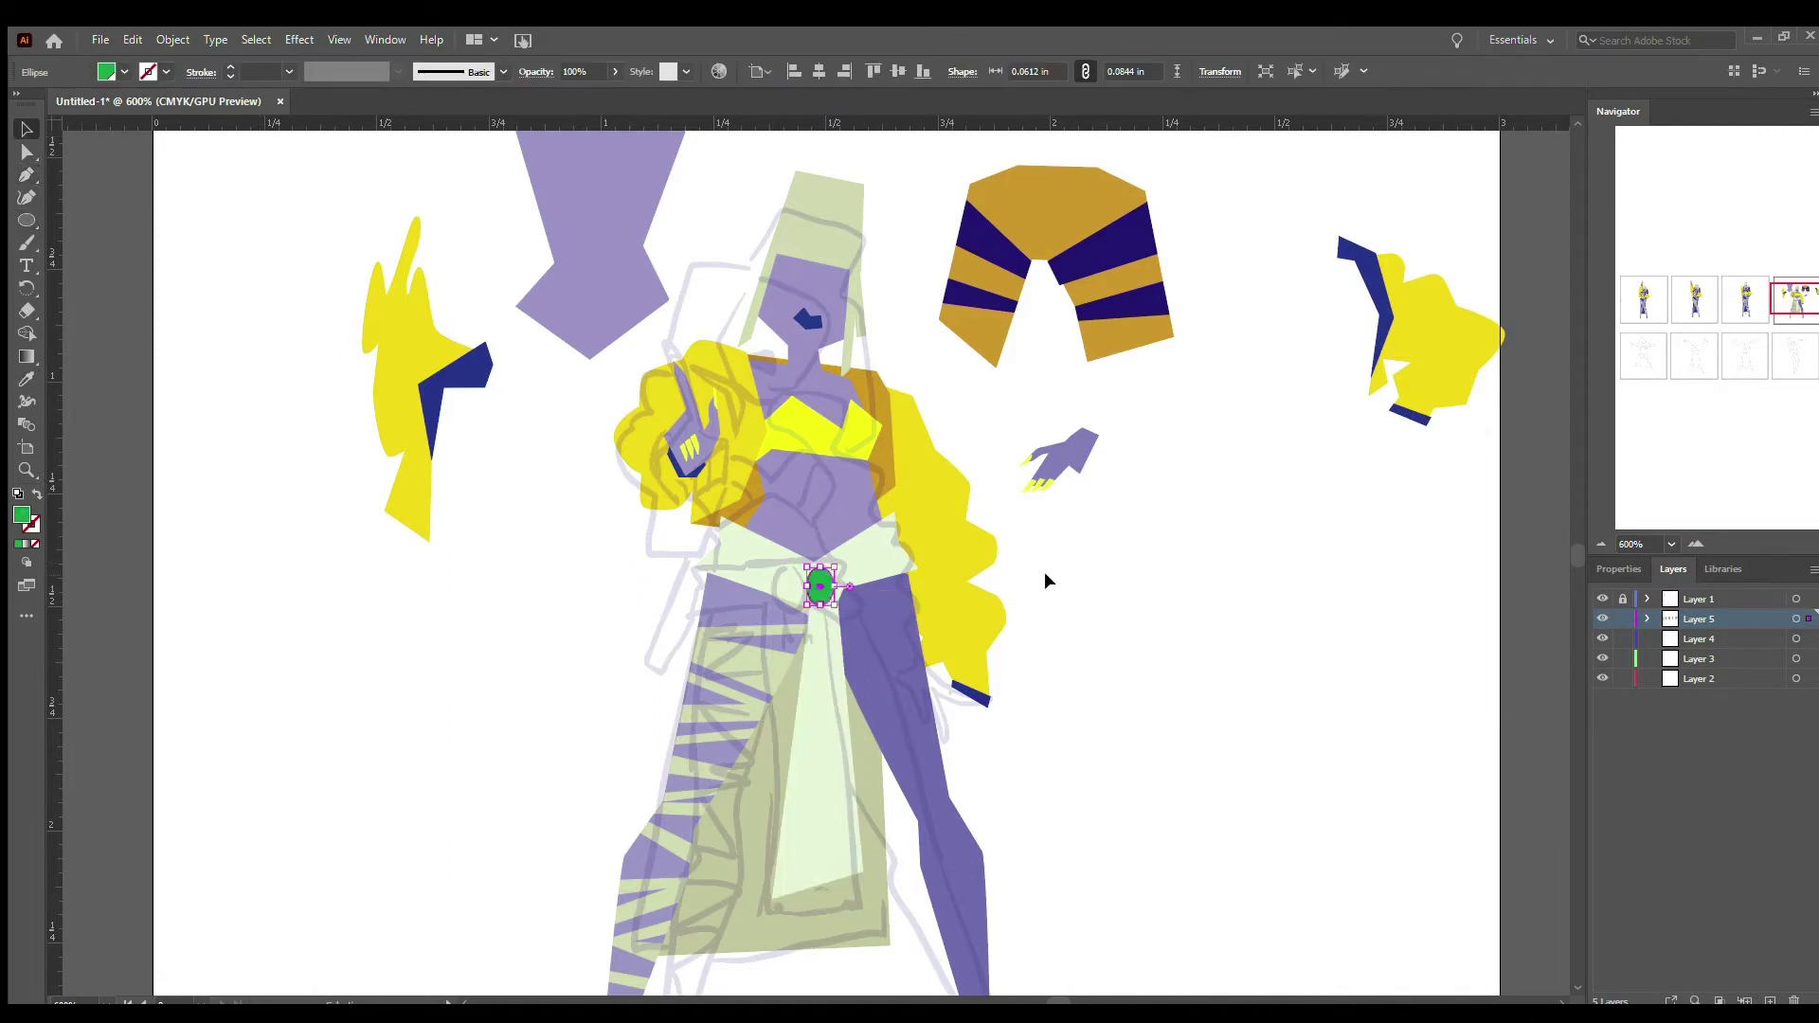
key(ctrl+shift+a)
key(a)
click(903, 575)
key(ctrl+shift+a)
key(v)
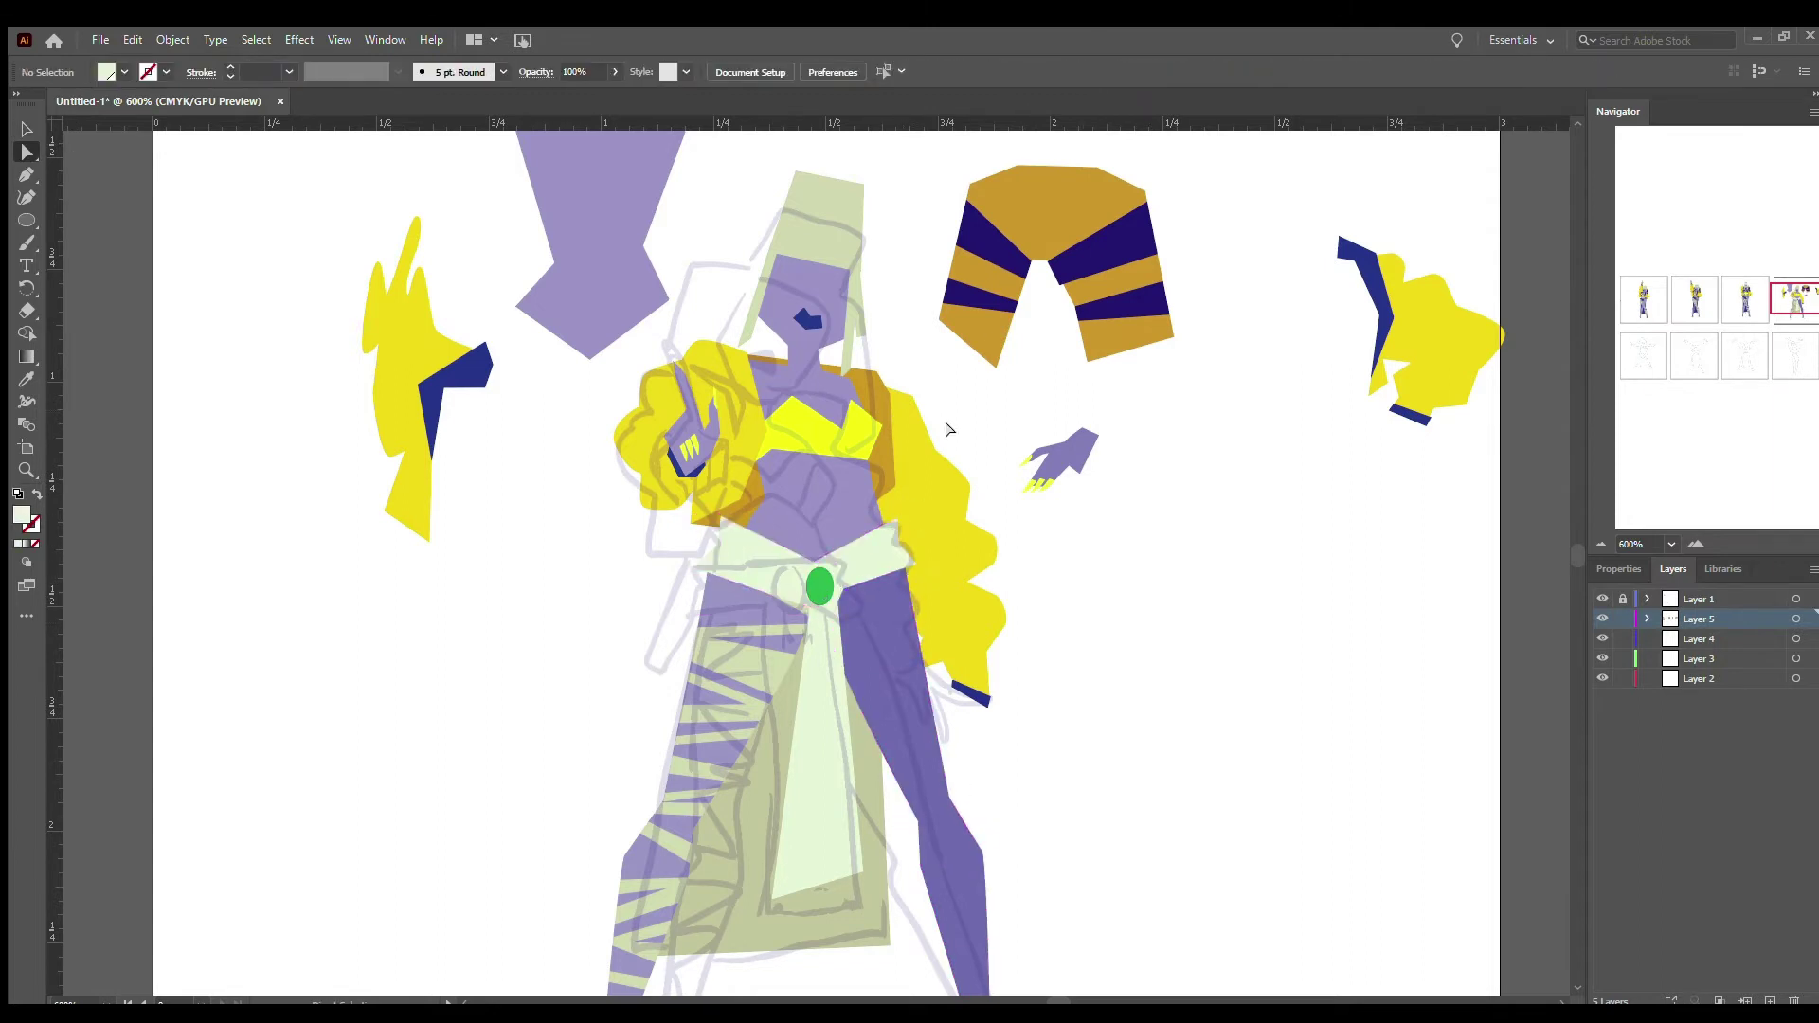
- Move the loose clawed hand to the lowered sleeve's blue cuff
scroll(946, 422, up, 2)
drag(1058, 528, 974, 781)
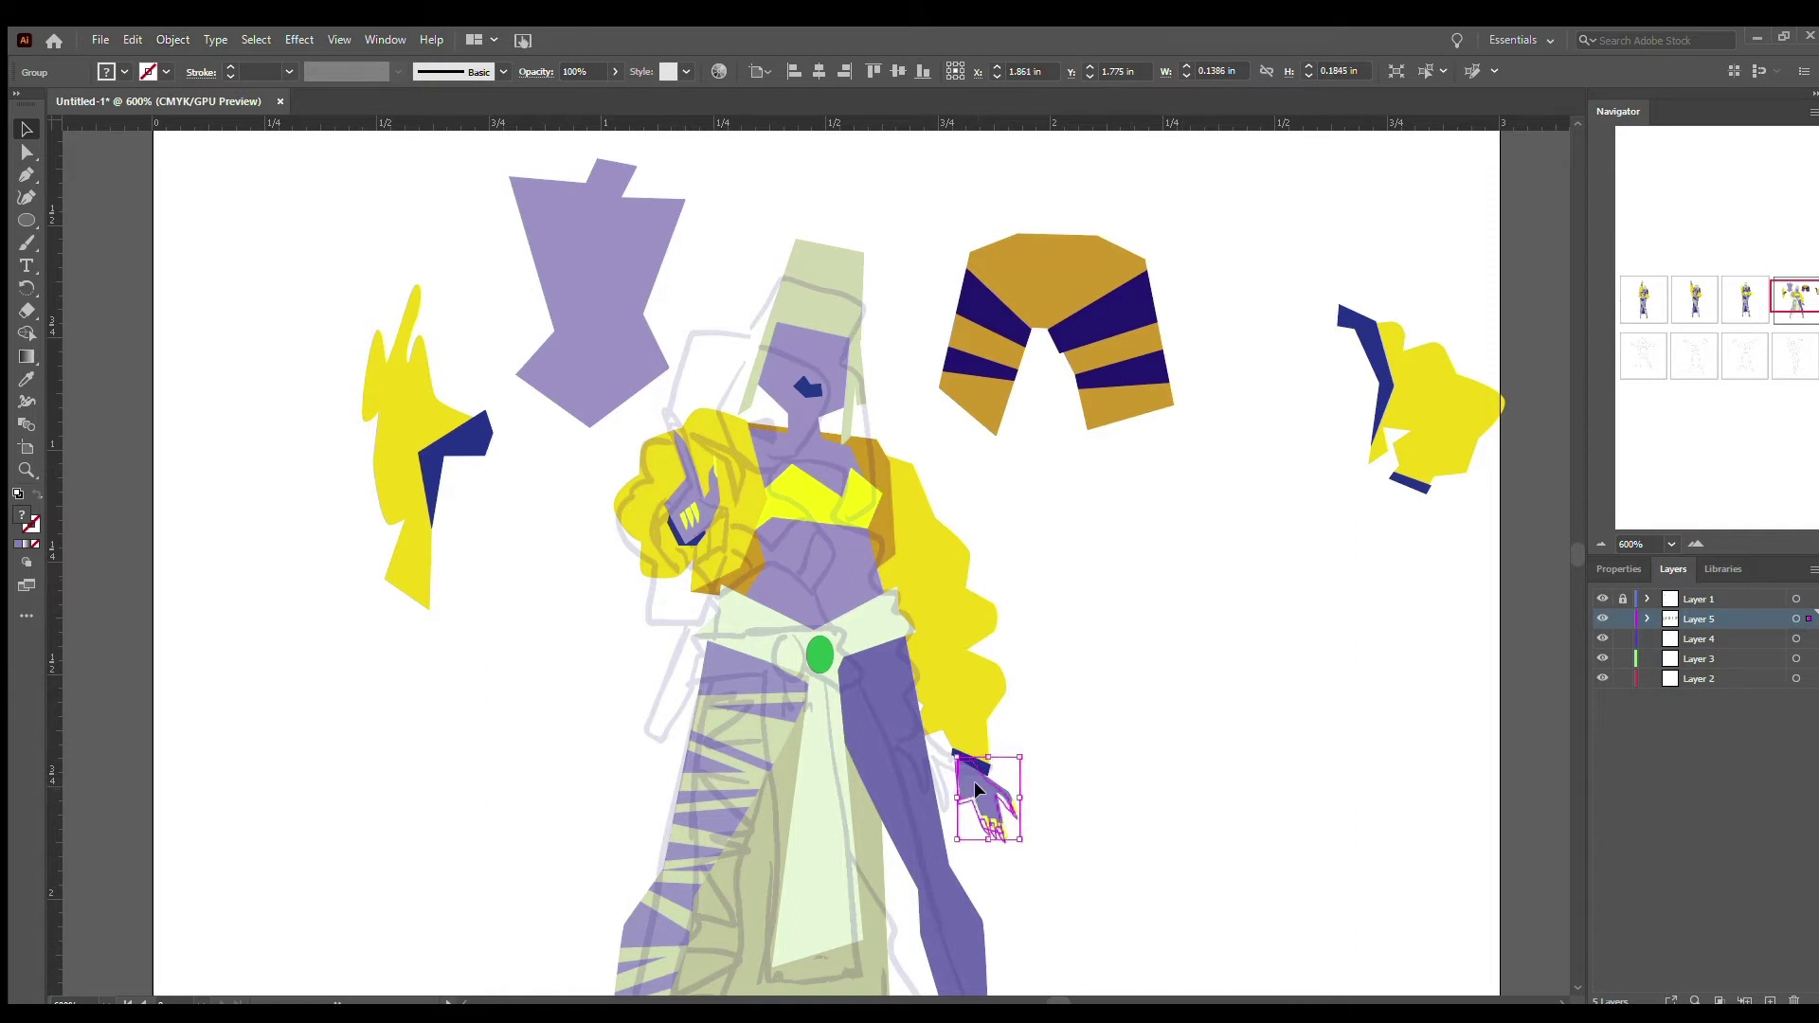
key(ctrl+shift+a)
key(z)
click(981, 786)
click(782, 577)
- Angle the clawed hand's fingers outward and reshape its wrist points to fit beneath the blue cuff
key(a)
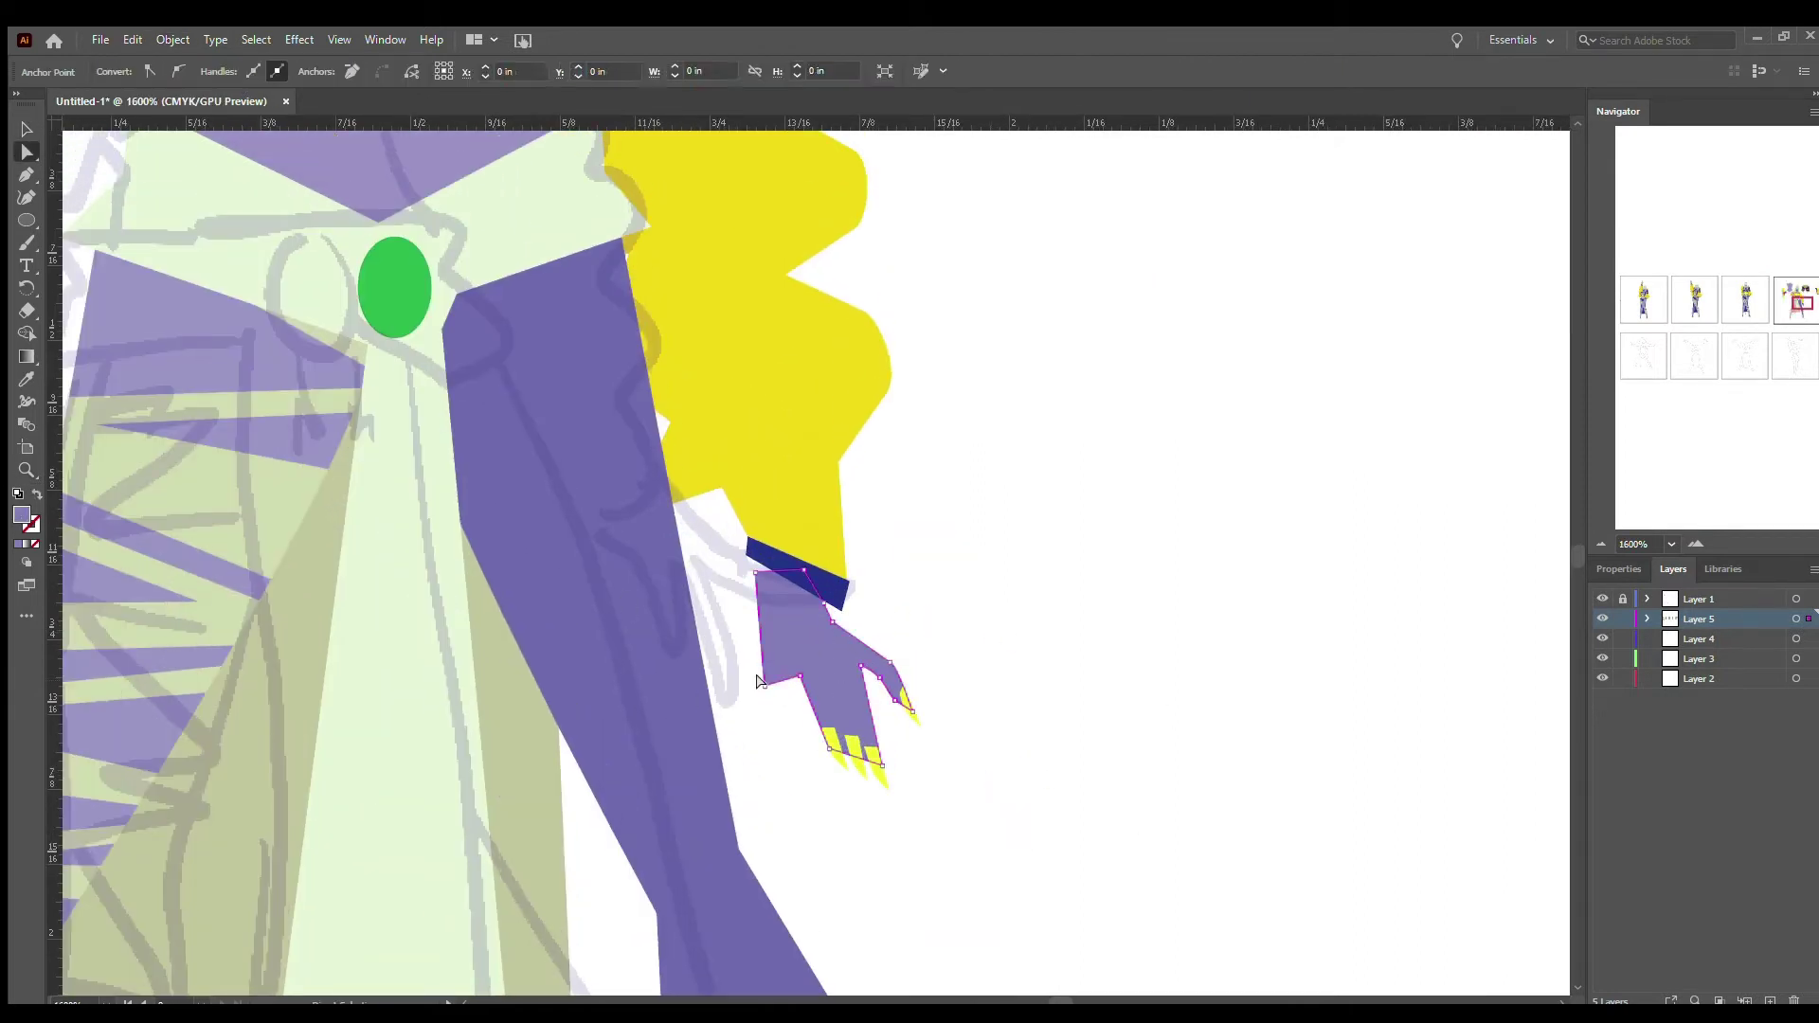
click(750, 575)
key(v)
drag(912, 650, 931, 651)
key(ctrl+shift+a)
key(v)
click(757, 597)
key(ctrl+shift+a)
key(a)
click(748, 592)
key(ctrl+shift+a)
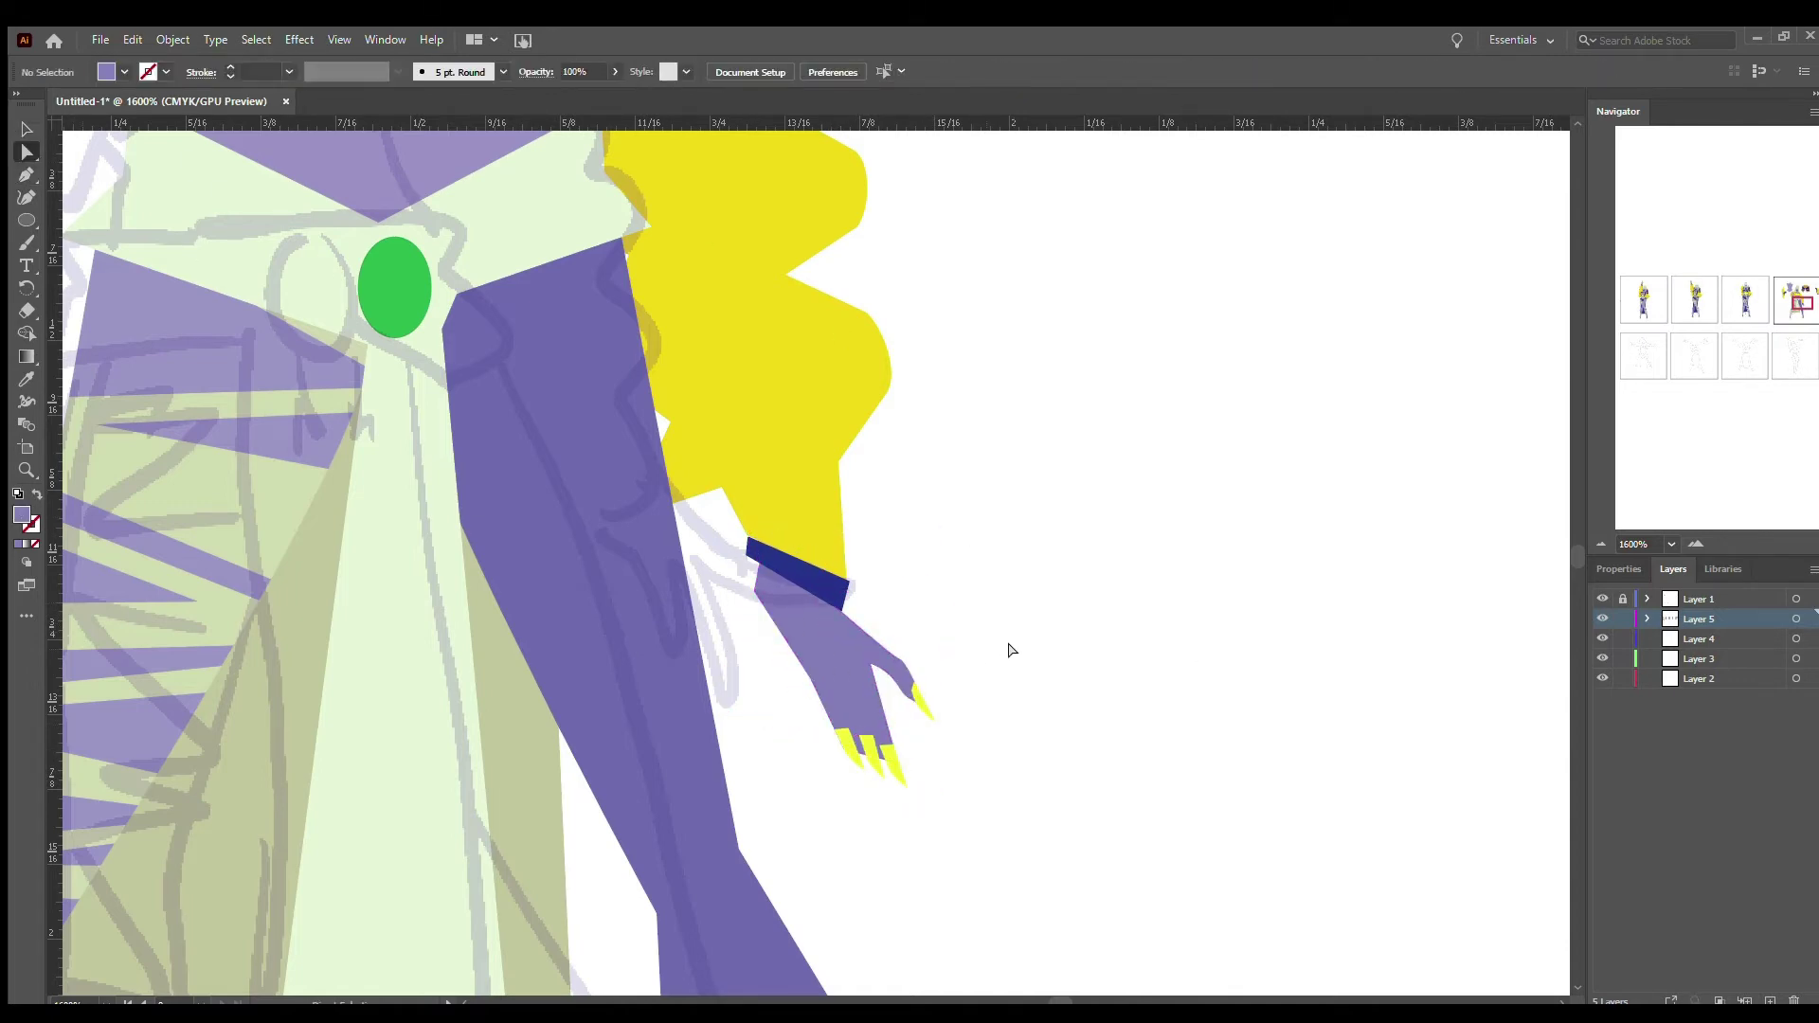
- Delete the three grouped fingernails from the lowered hand and simplify the finger ends
scroll(947, 650, down, 2)
click(844, 650)
key(Delete)
scroll(853, 691, up, 3)
drag(821, 709, 813, 722)
key(ctrl+shift+a)
key(v)
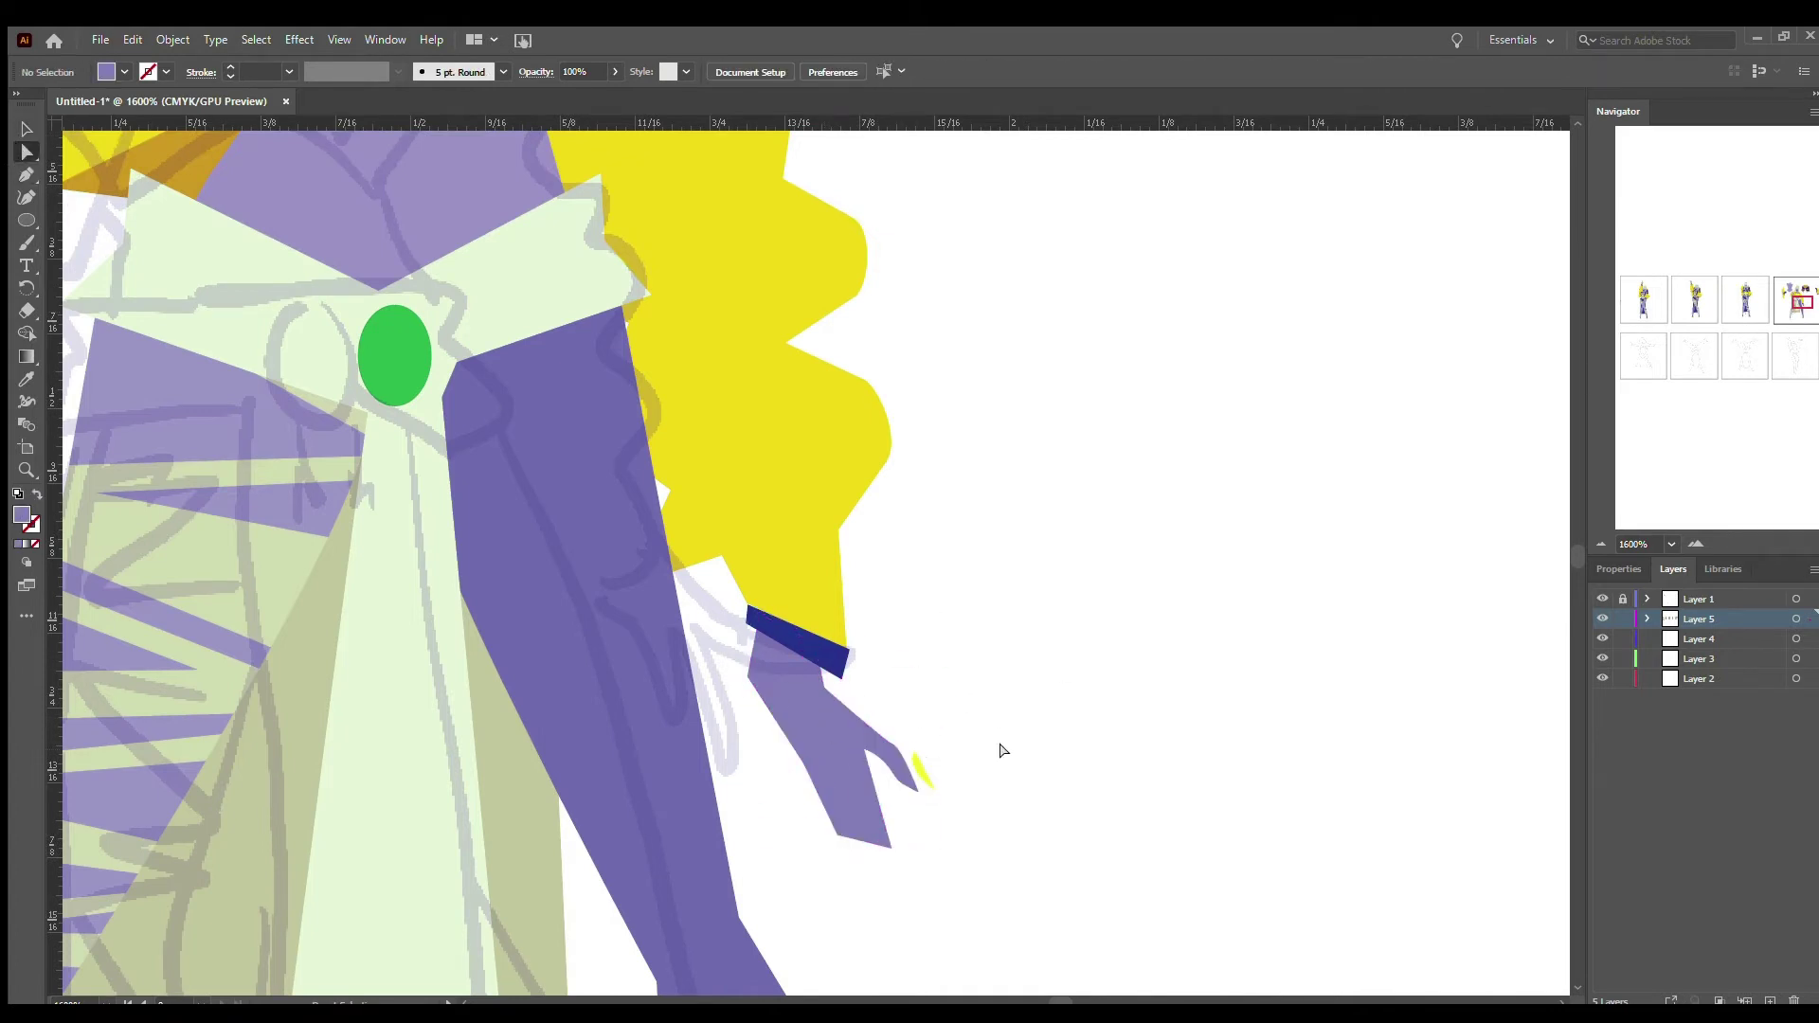
- Try a bent-wrist pose for the lowered hand by swinging its fingers outward and repositioning the thumb and its nail
double_click(911, 766)
drag(838, 834, 955, 720)
key(p)
key(Escape)
key(a)
click(745, 681)
click(873, 722)
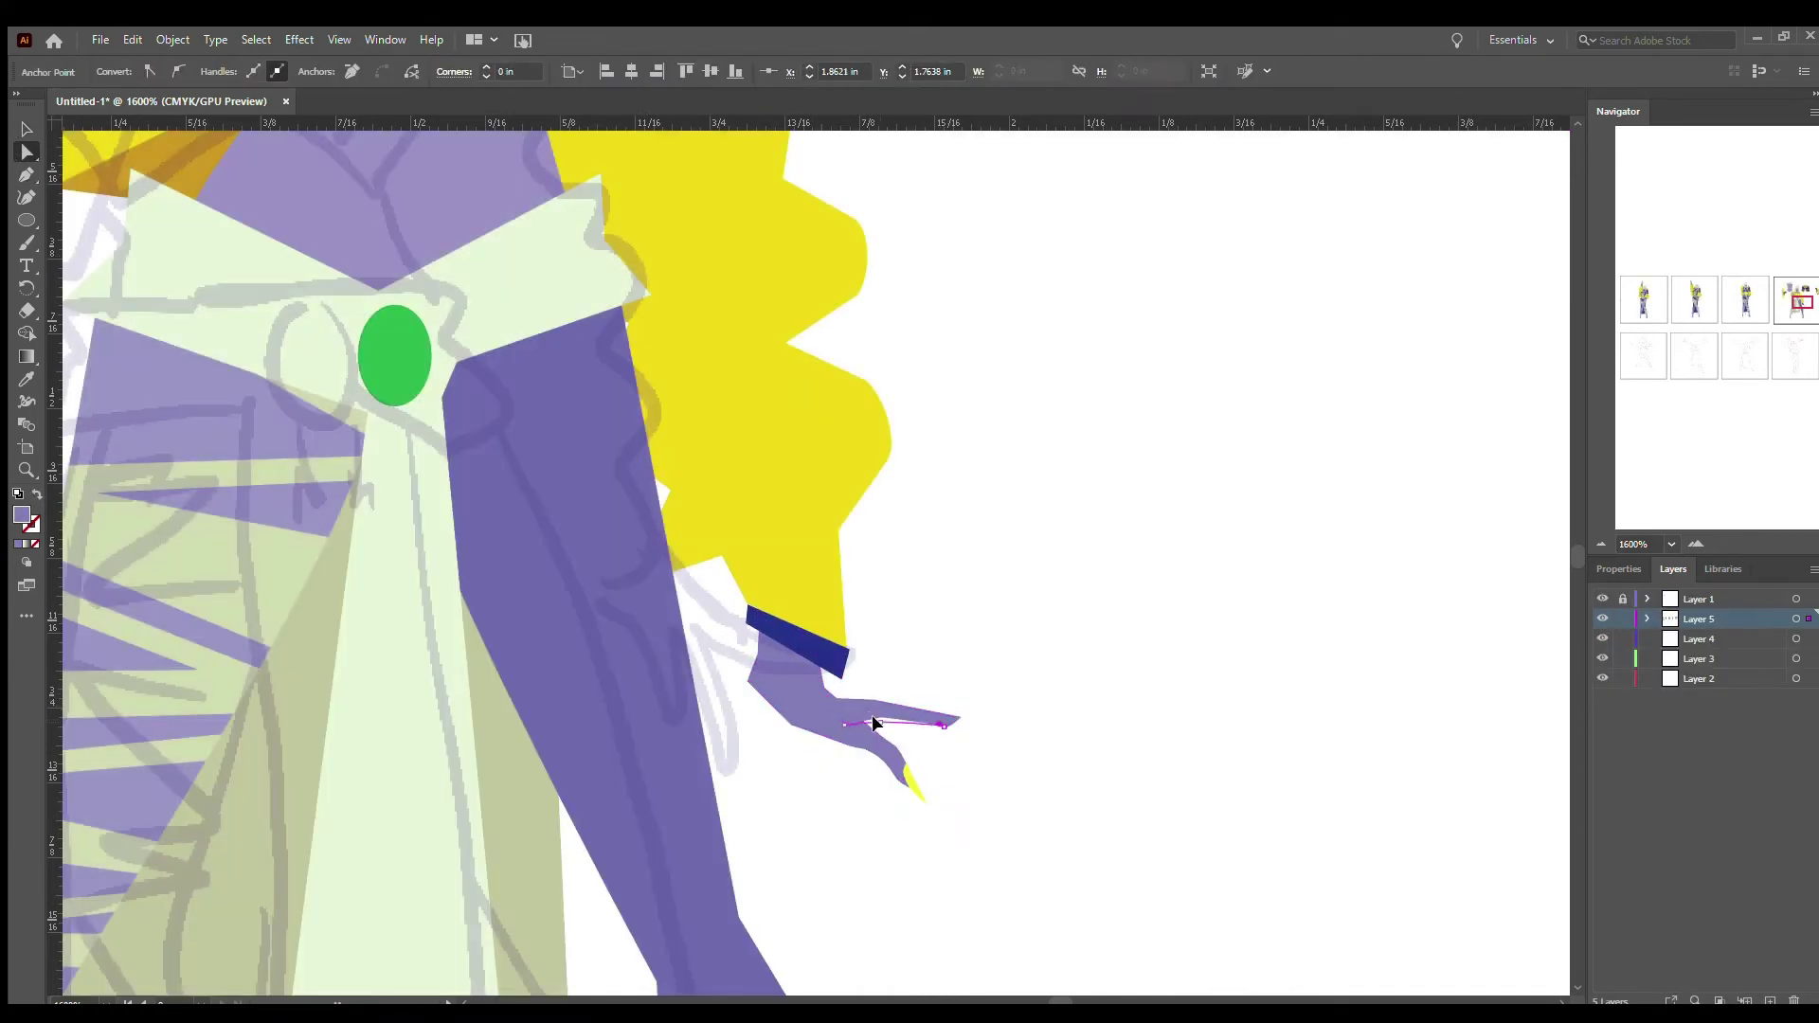
drag(930, 729, 876, 725)
key(ctrl+shift+a)
- Rework the lowered hand's wrist, palm and finger outline with the Pen tool
key(p)
click(765, 627)
click(766, 680)
click(826, 727)
click(891, 759)
click(854, 714)
click(895, 714)
click(984, 731)
- Delete the reworked hand below the lowered sleeve's cuff
key(ctrl+minus)
key(ctrl+minus)
key(ctrl+minus)
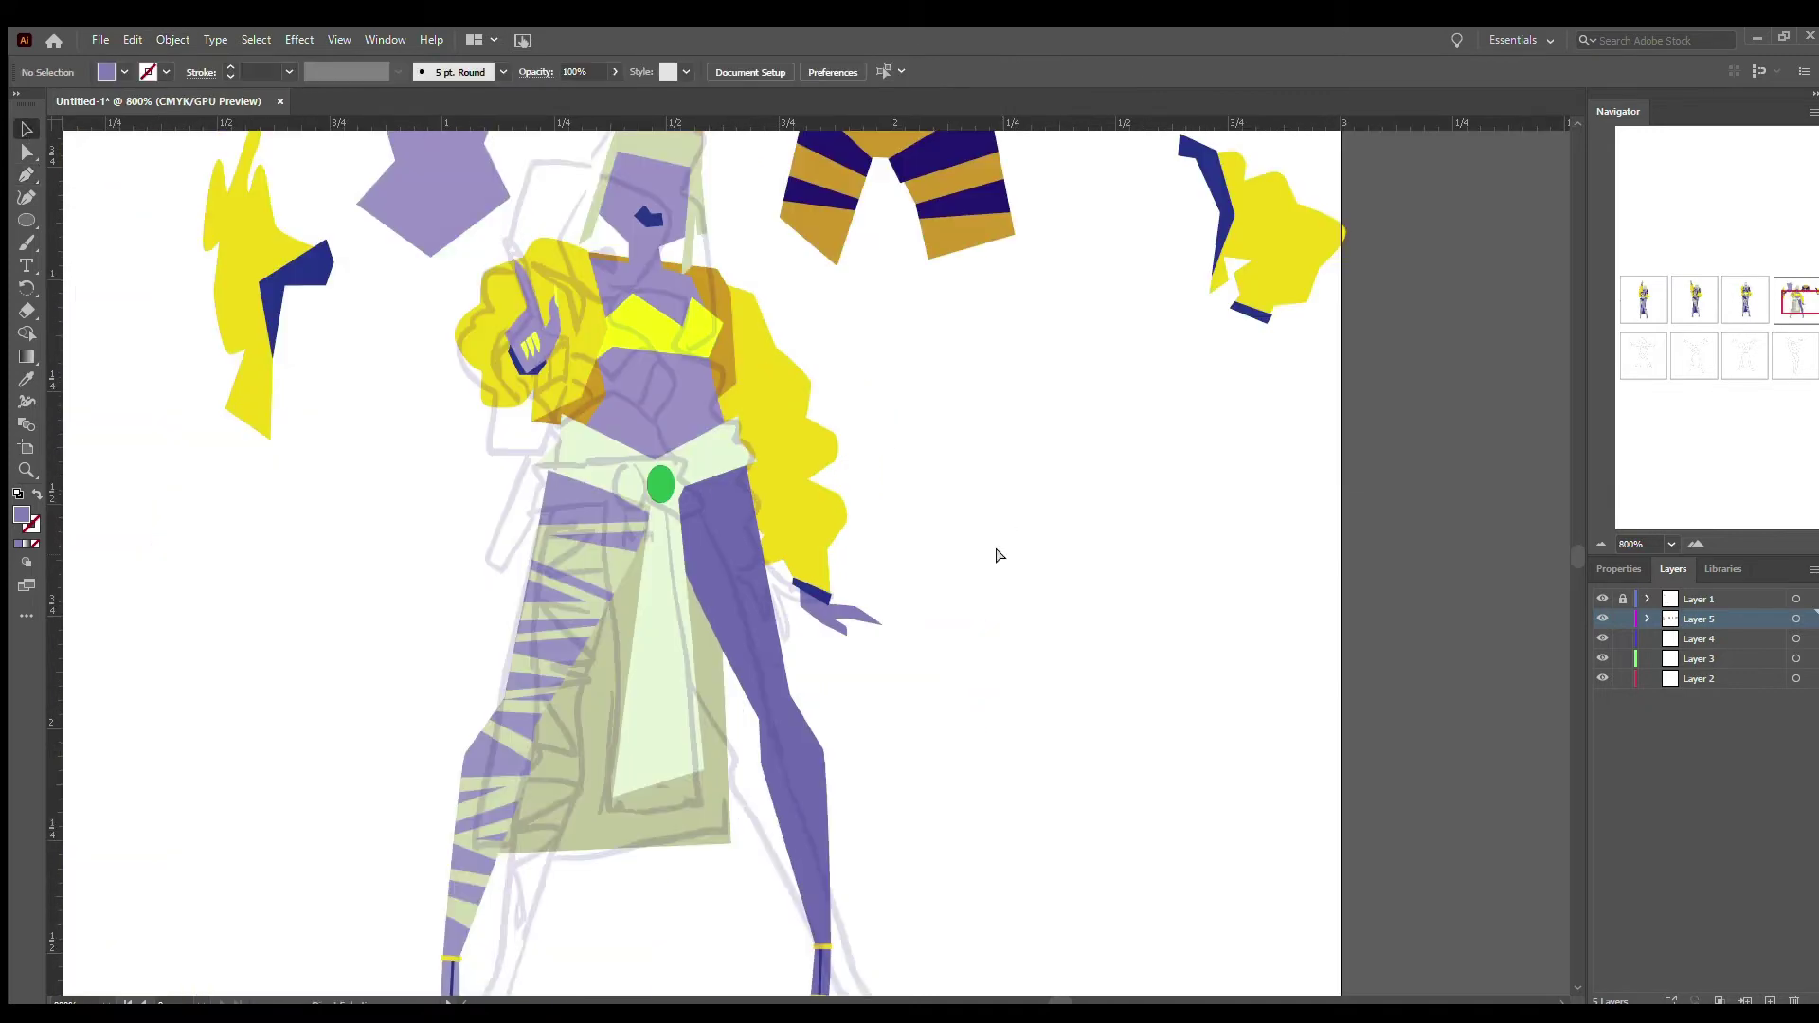
scroll(995, 546, down, 4)
key(v)
key(Delete)
- Shift the lowered sleeve and its blue cuff slightly toward the body
click(837, 559)
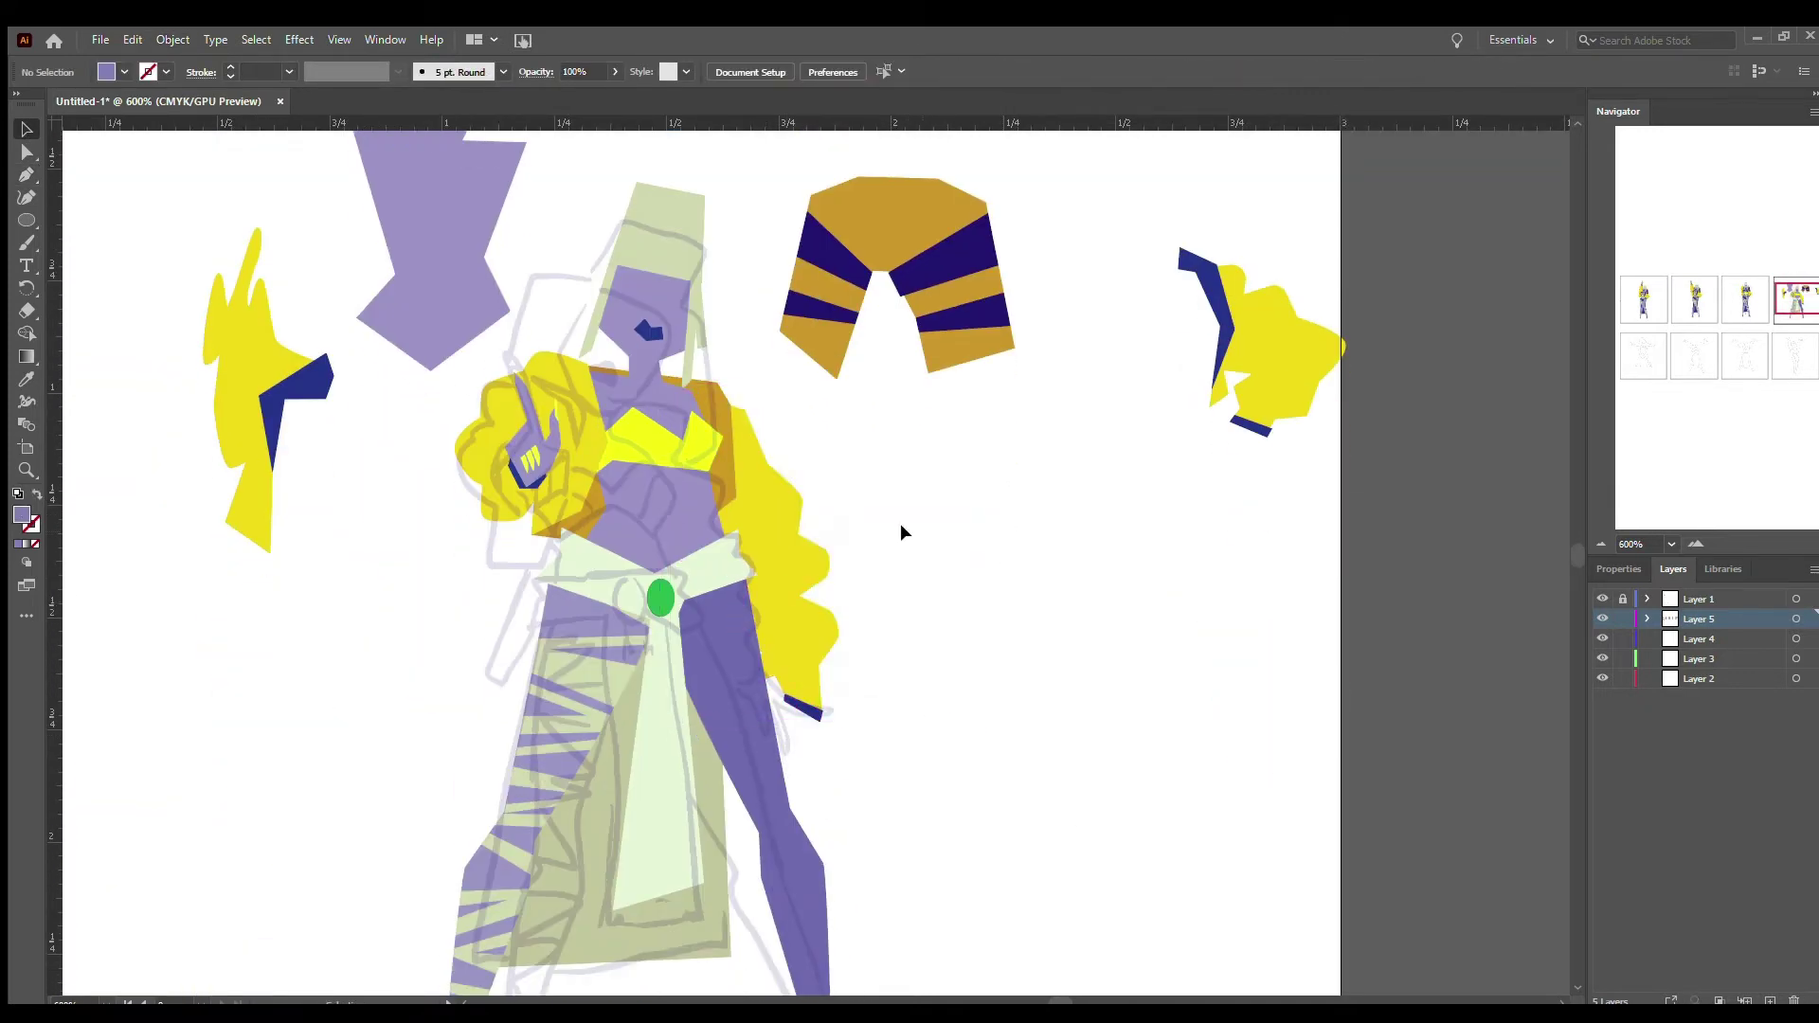
click(900, 523)
scroll(1059, 992, right, 2)
key(ctrl+plus)
key(ctrl+plus)
key(ctrl+plus)
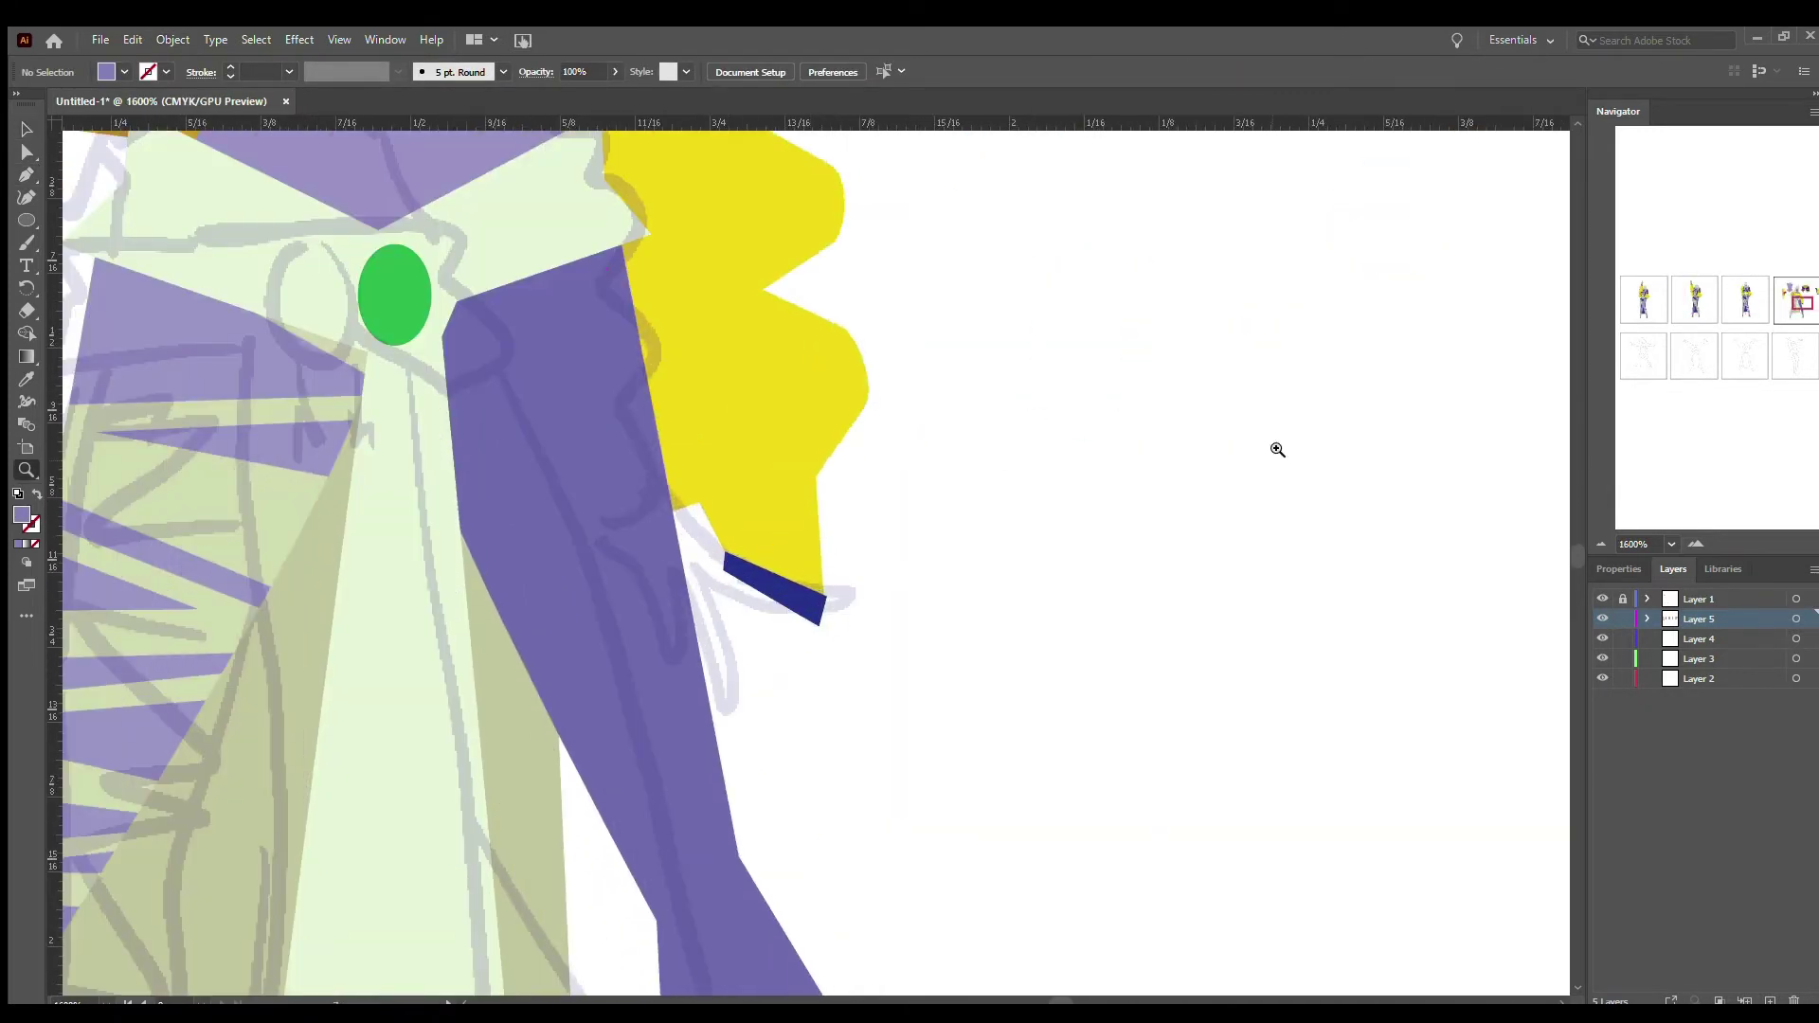
- Move the lowered sleeve's blue cuff inward and upward, and pull the sleeve's end corner in to meet it
key(a)
click(720, 549)
drag(812, 571, 791, 535)
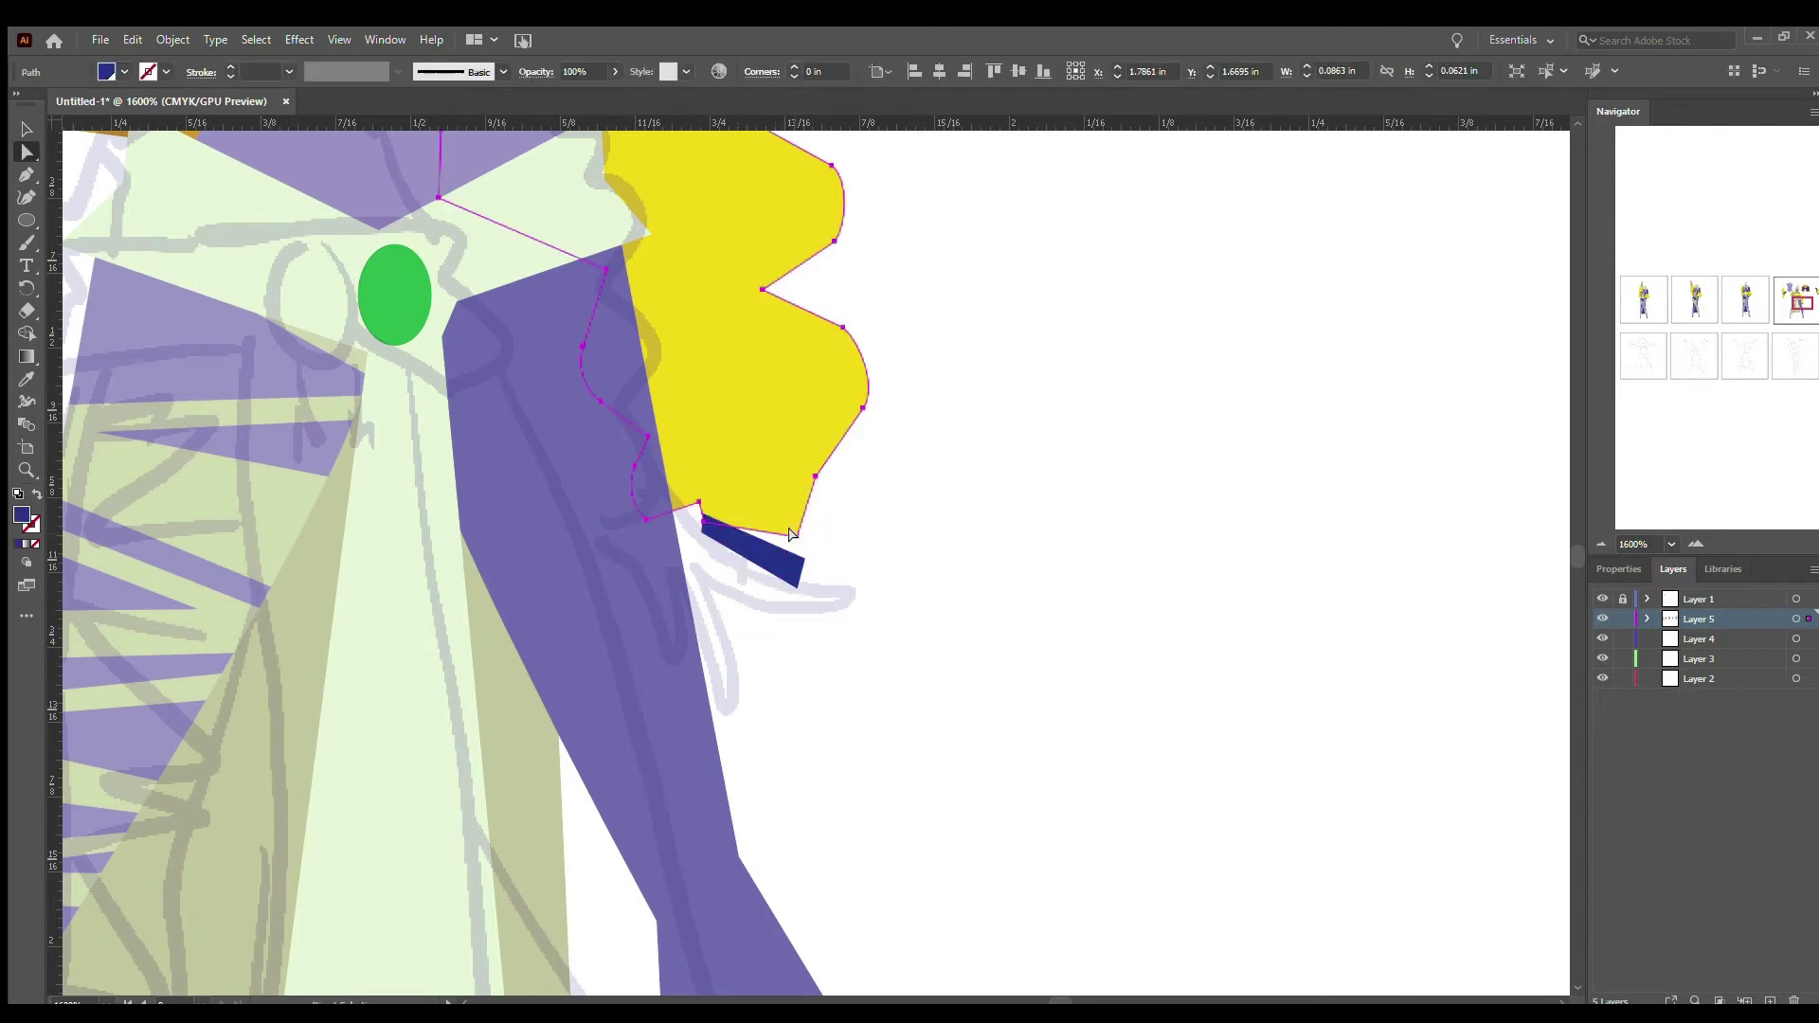
click(874, 519)
- Move the gold-and-navy striped headcloth group into the empty space beside the figure, clear of the head
key(ctrl+minus)
key(ctrl+minus)
key(ctrl+minus)
key(ctrl+minus)
click(863, 236)
key(v)
click(862, 237)
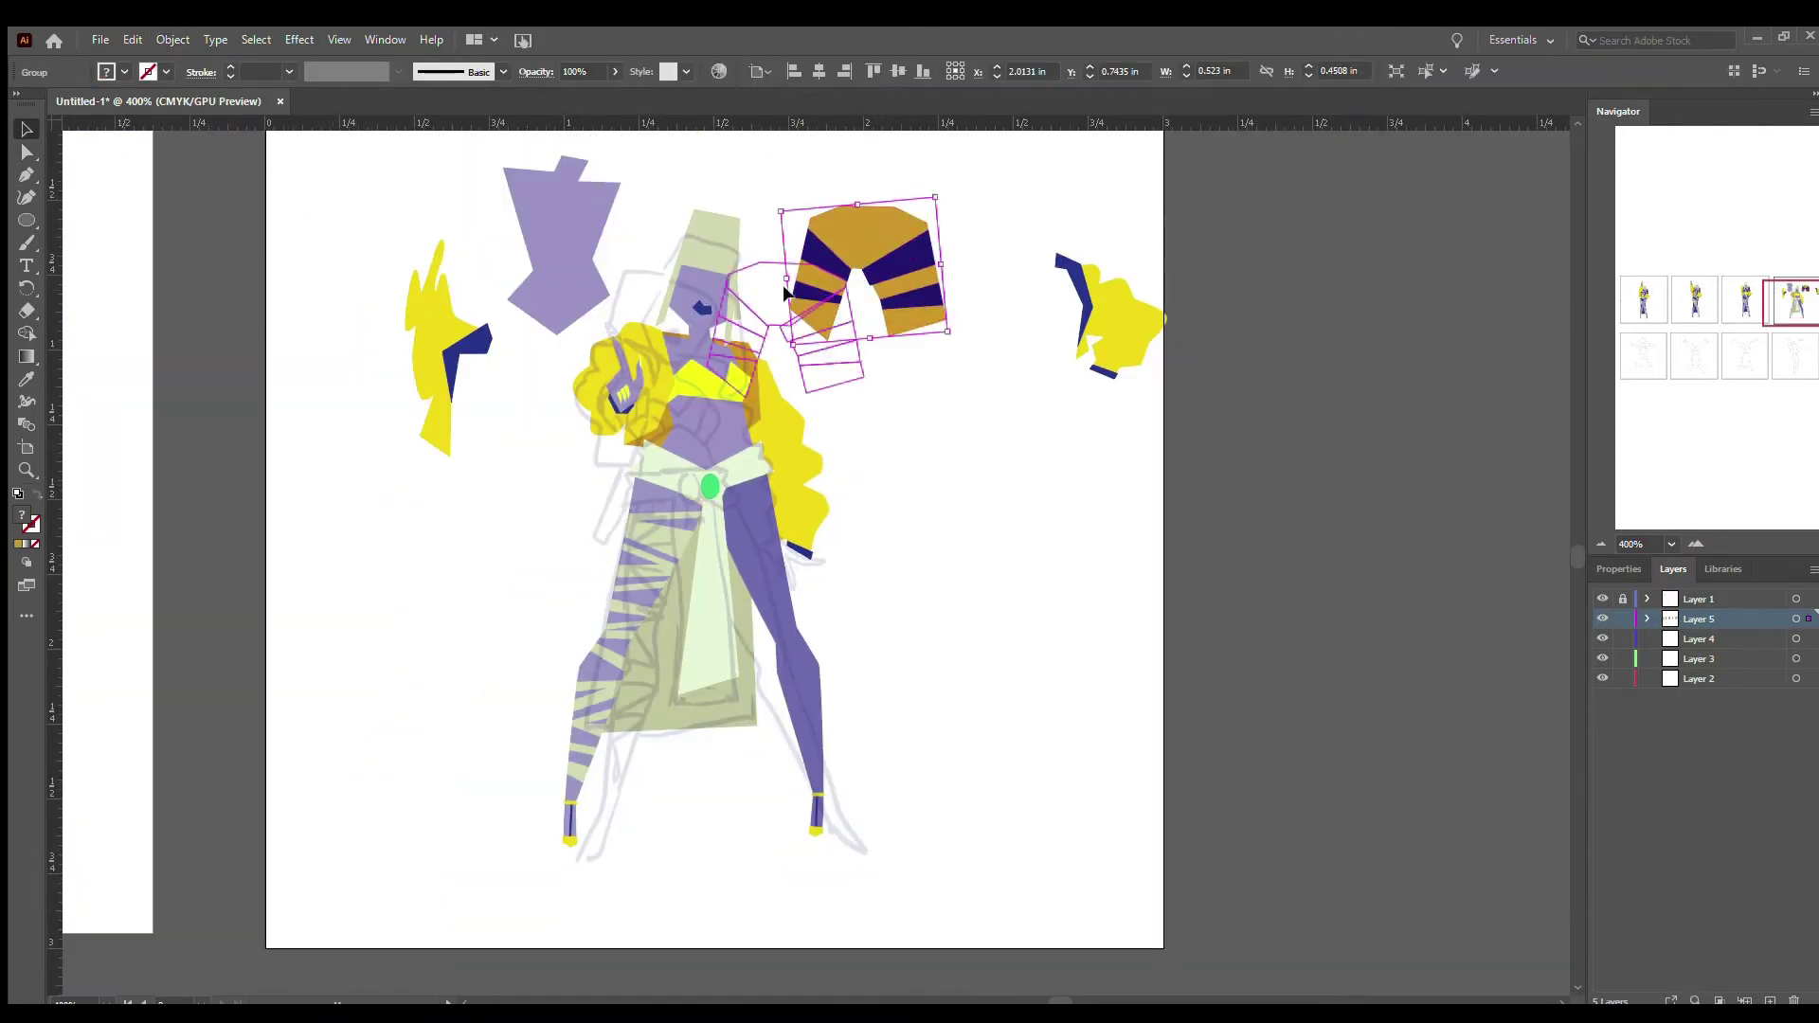
drag(711, 288, 990, 301)
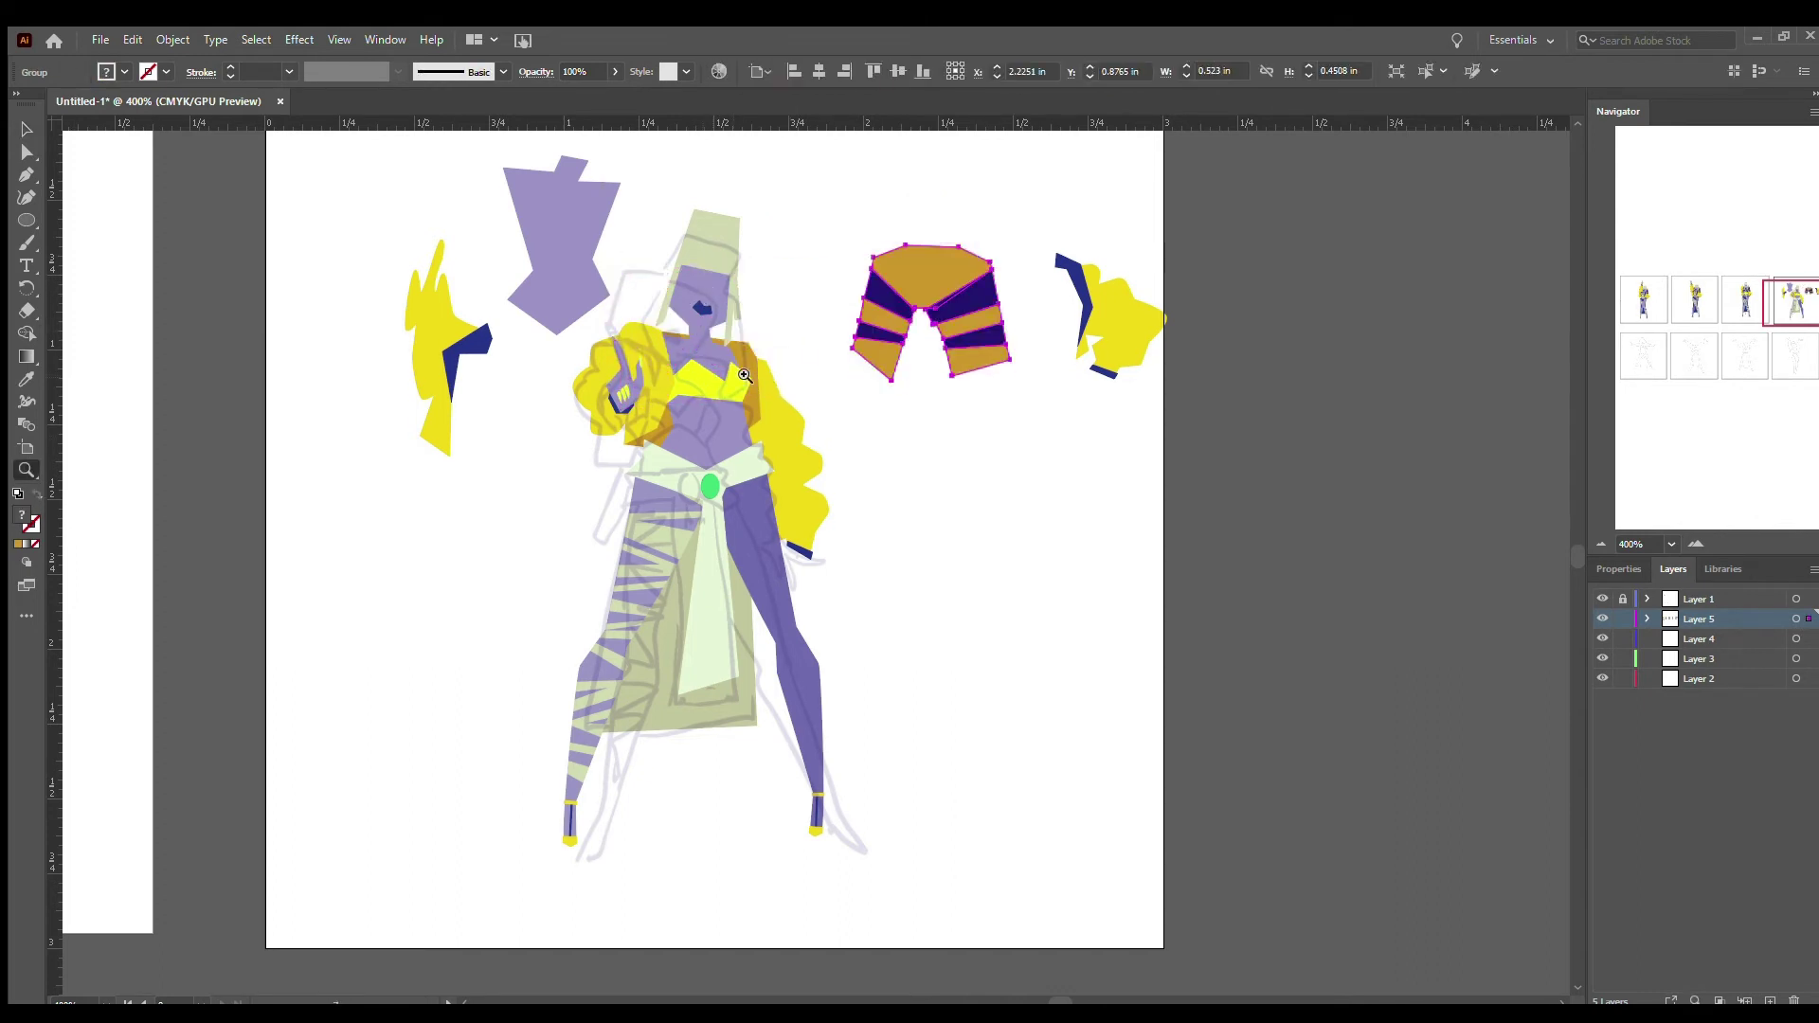
- Draw a navy collar lapel along the jacket edge beside the raised arm with the Pen tool
key(z)
click(798, 379)
key(p)
click(631, 577)
click(579, 486)
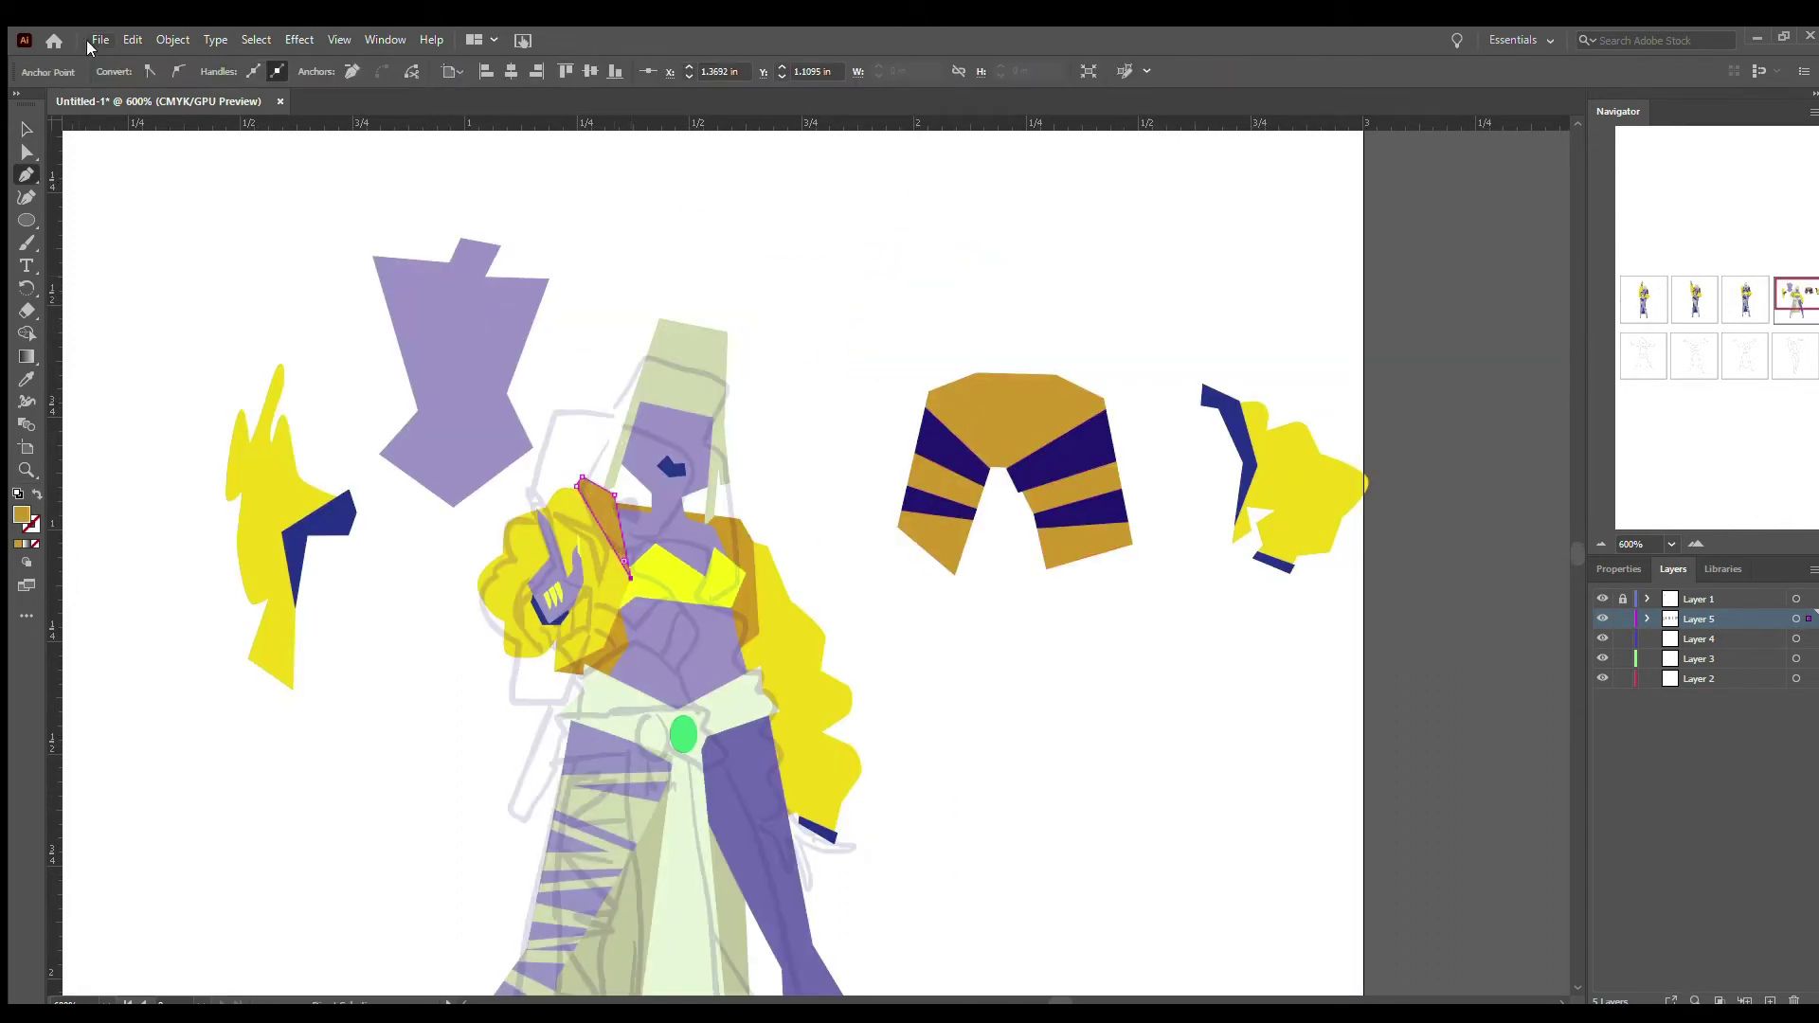
key(ctrl+z)
key(v)
key(ctrl+shift+a)
- Draw the navy collar across the shoulders and down the jacket edge on the lowered arm's side
click(756, 595)
click(762, 521)
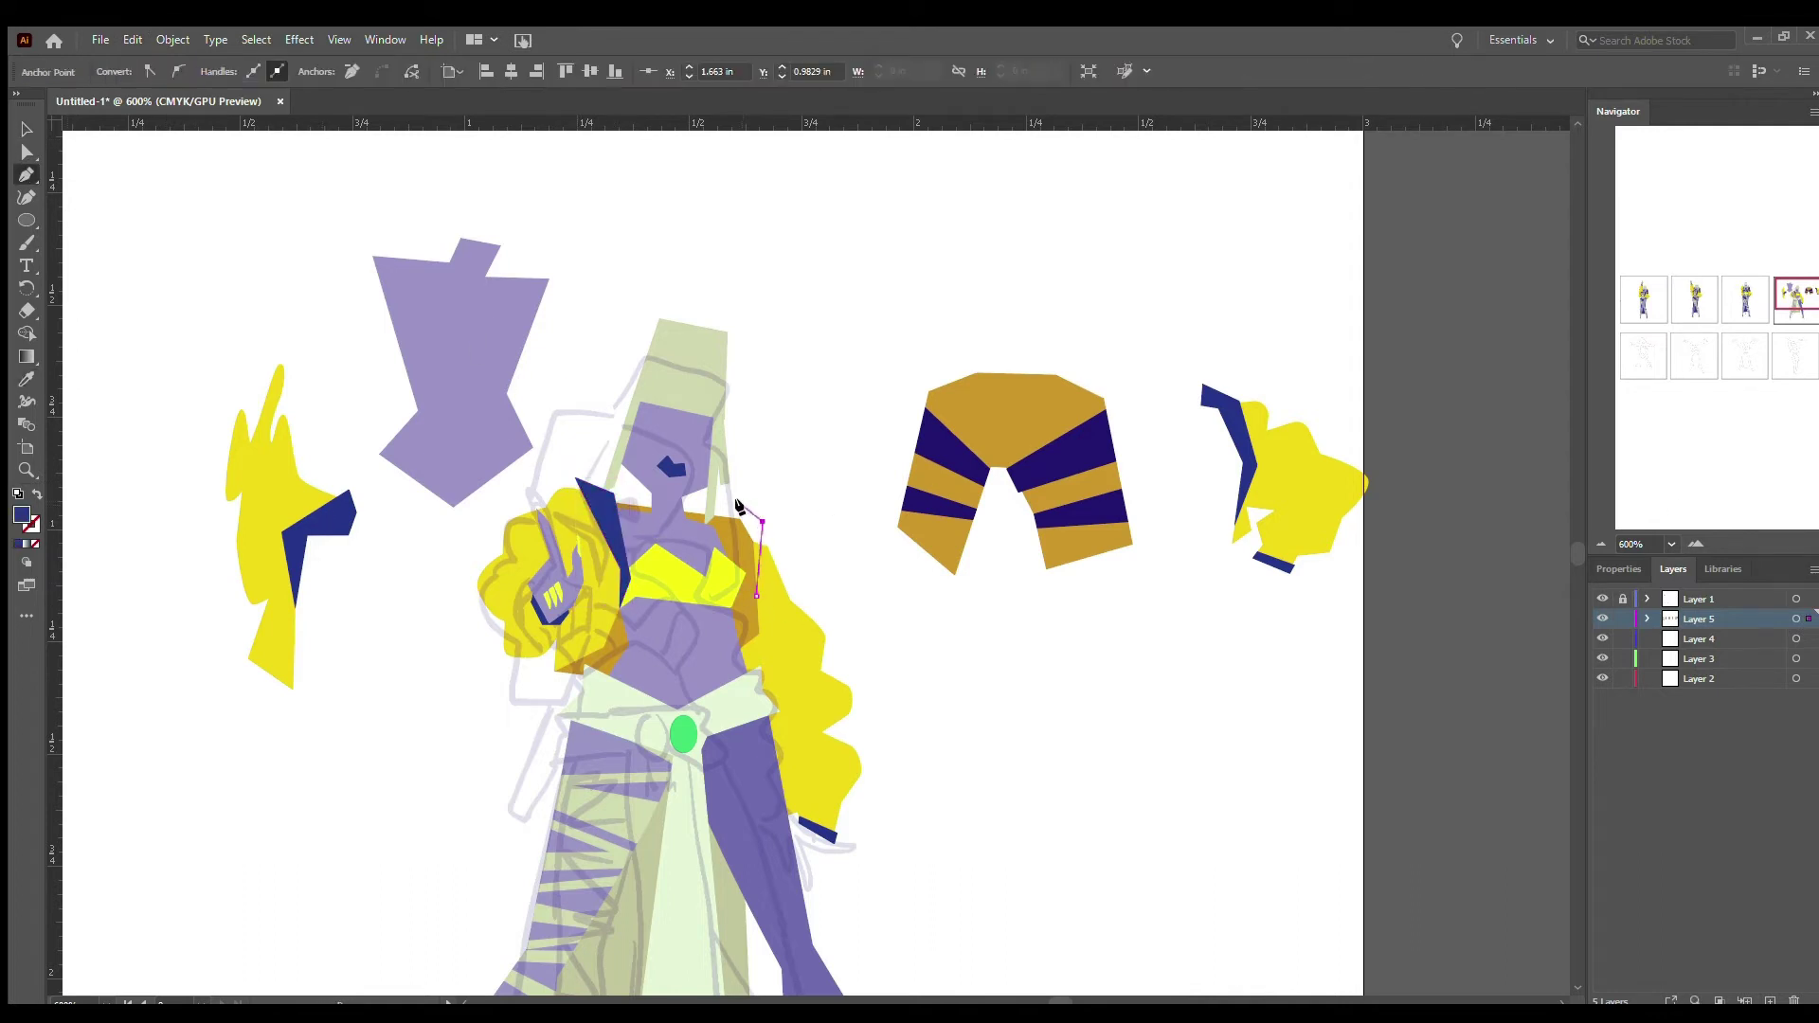
click(608, 495)
key(a)
key(ctrl+shift+a)
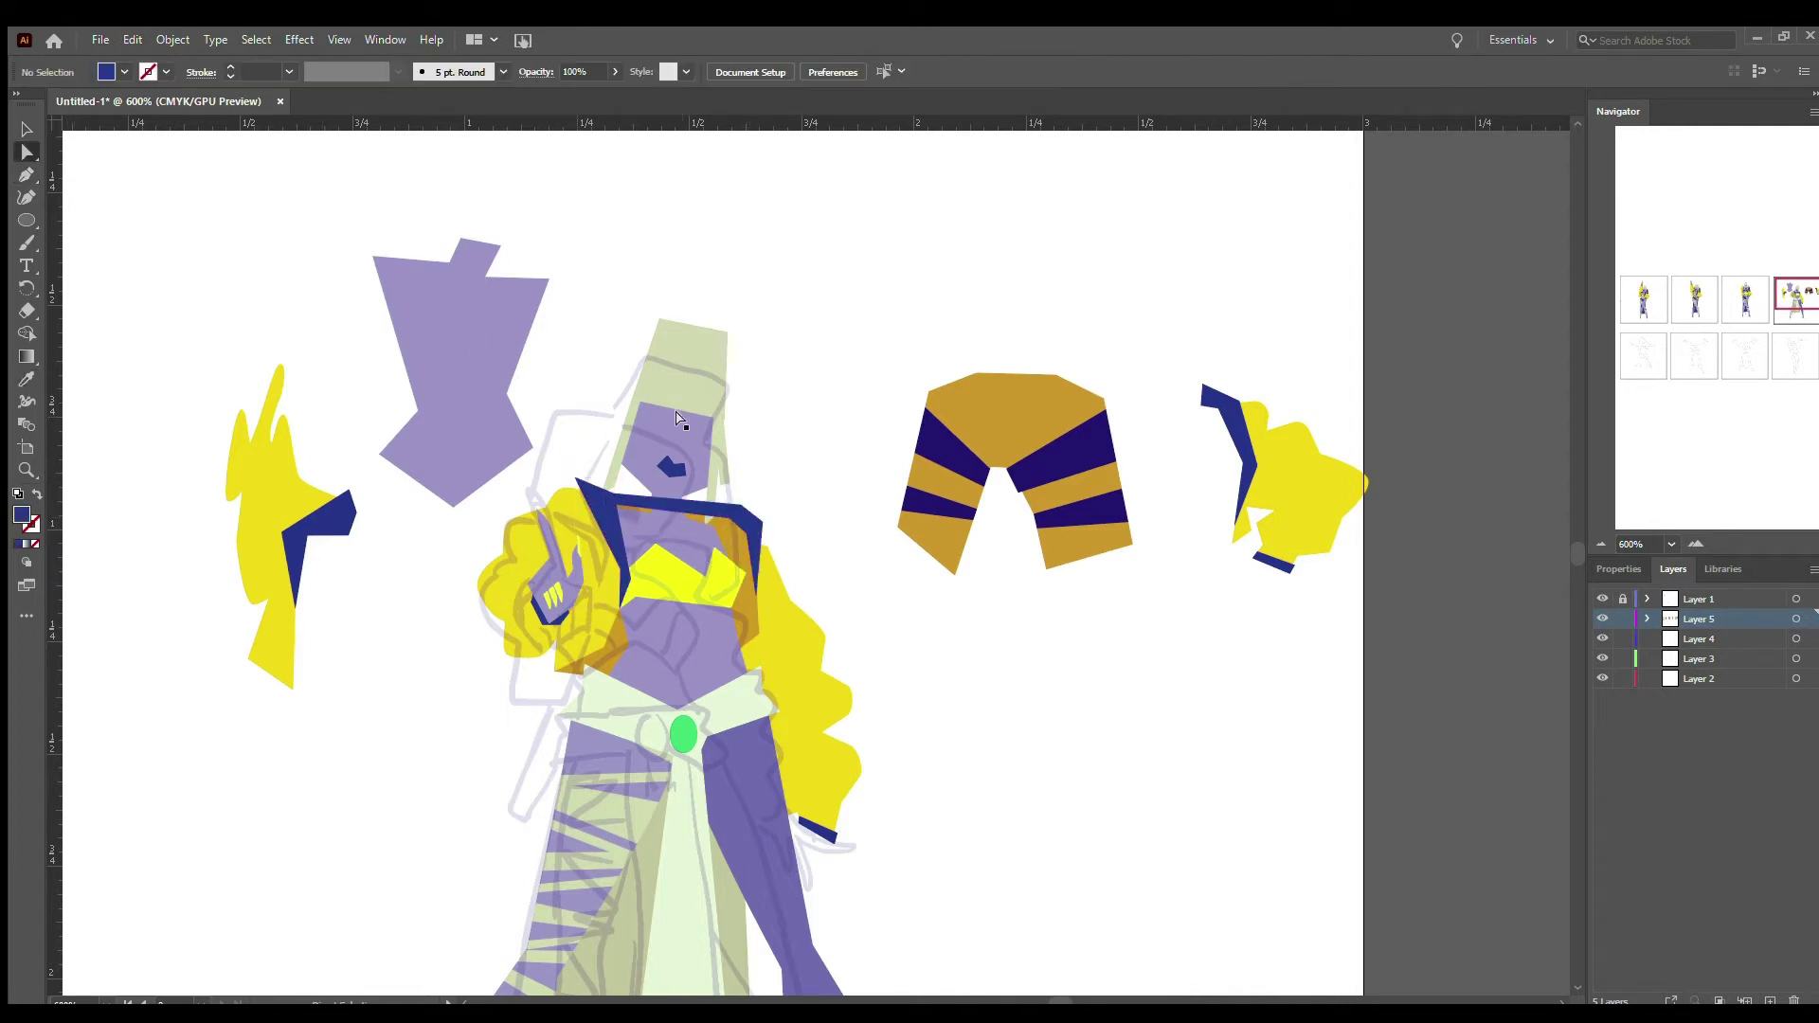
click(748, 536)
key(ctrl+shift+a)
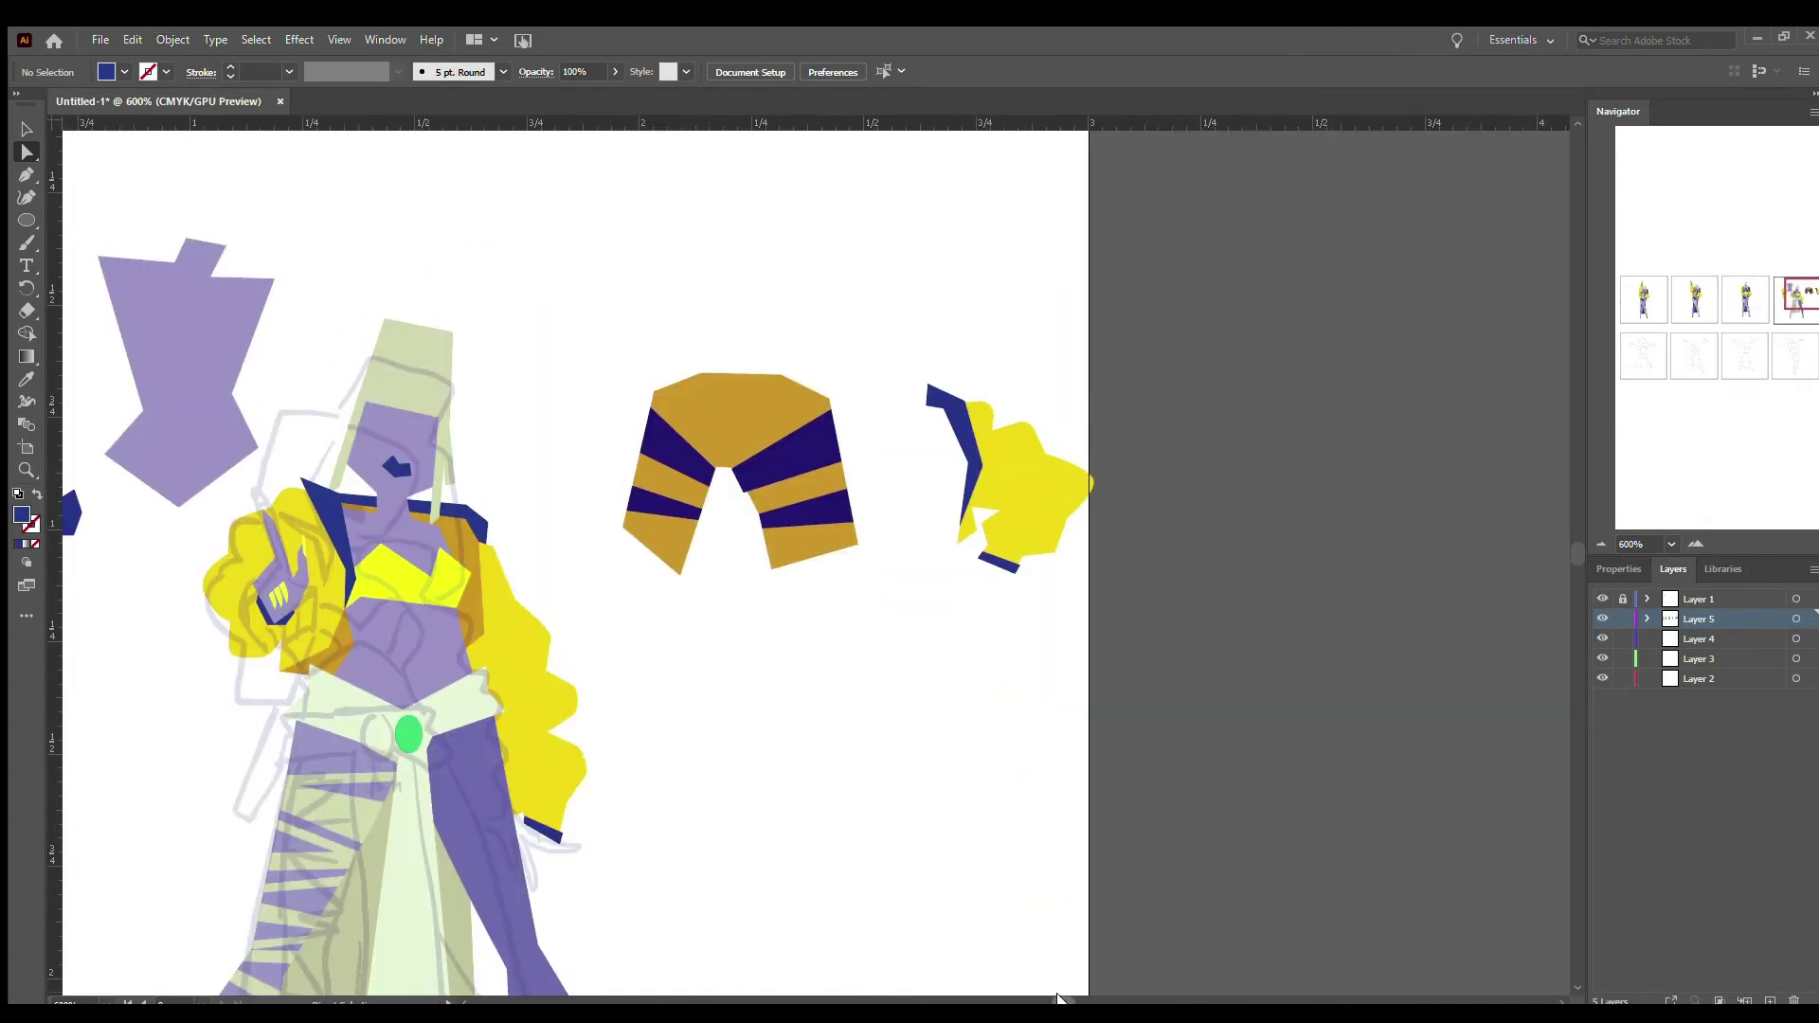
- Place the striped headcloth behind the face and hair, resting on the shoulders
key(v)
click(909, 691)
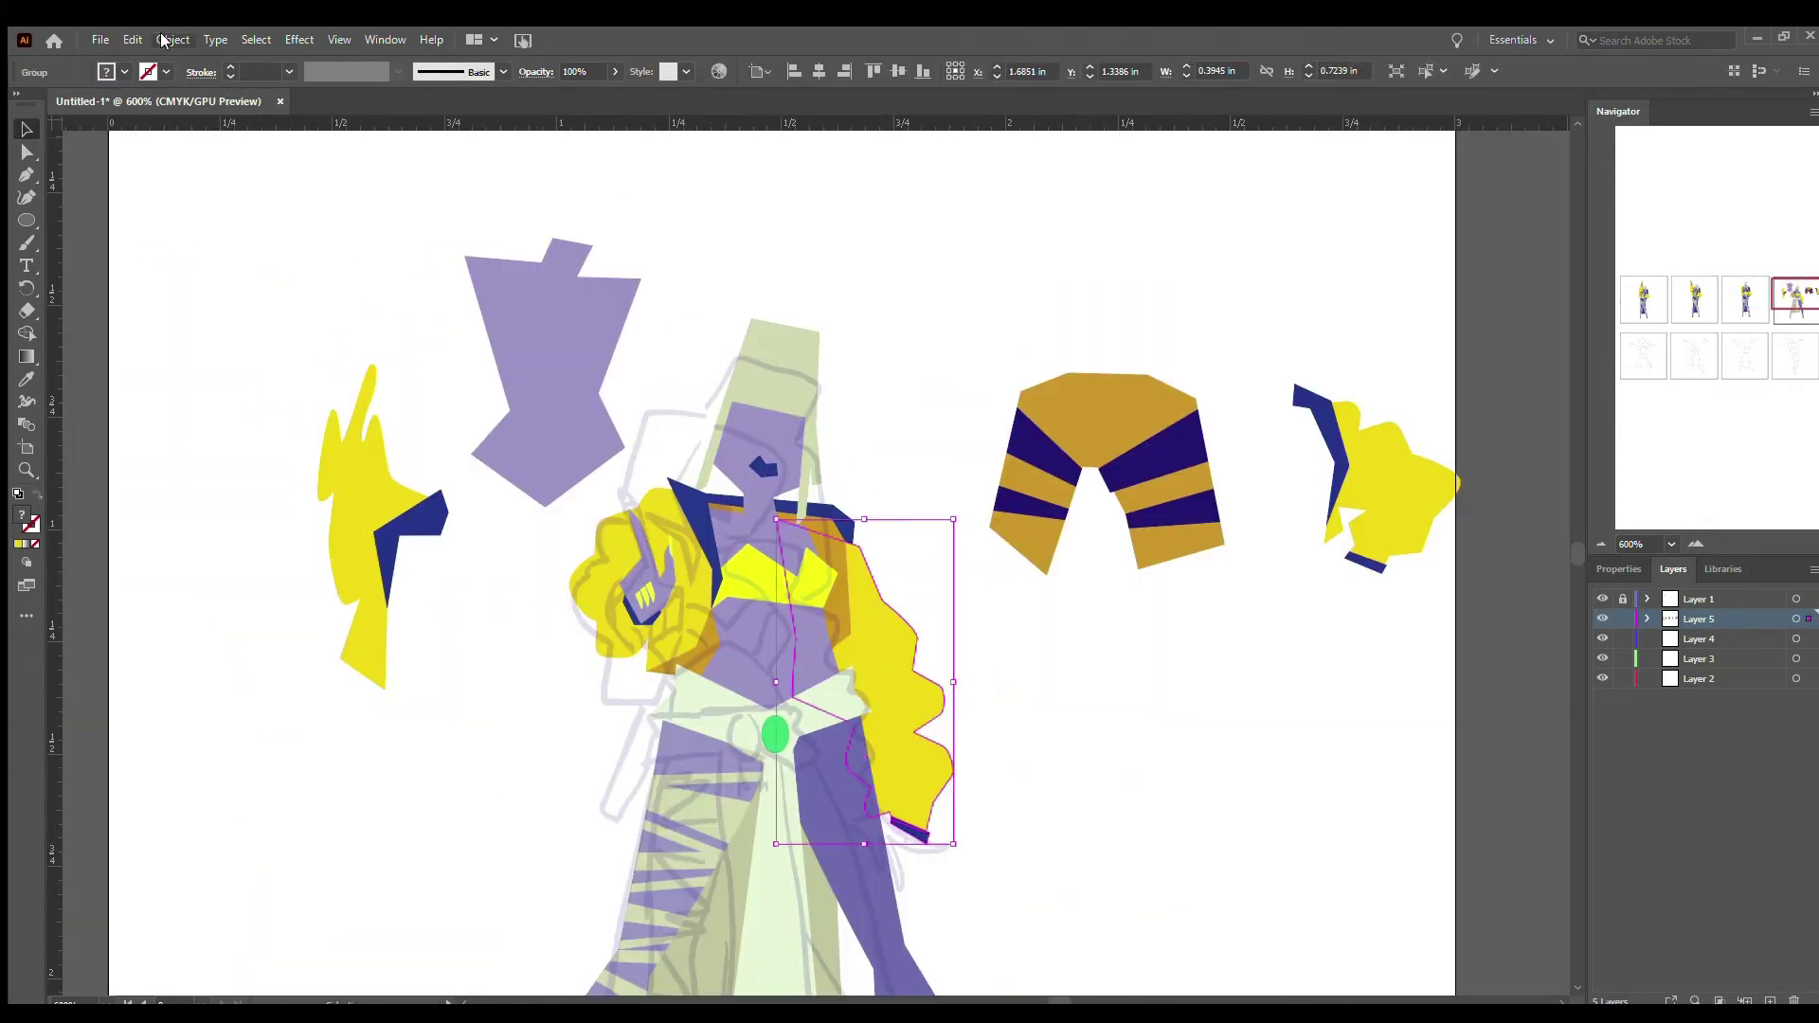
drag(1048, 421, 689, 430)
key(a)
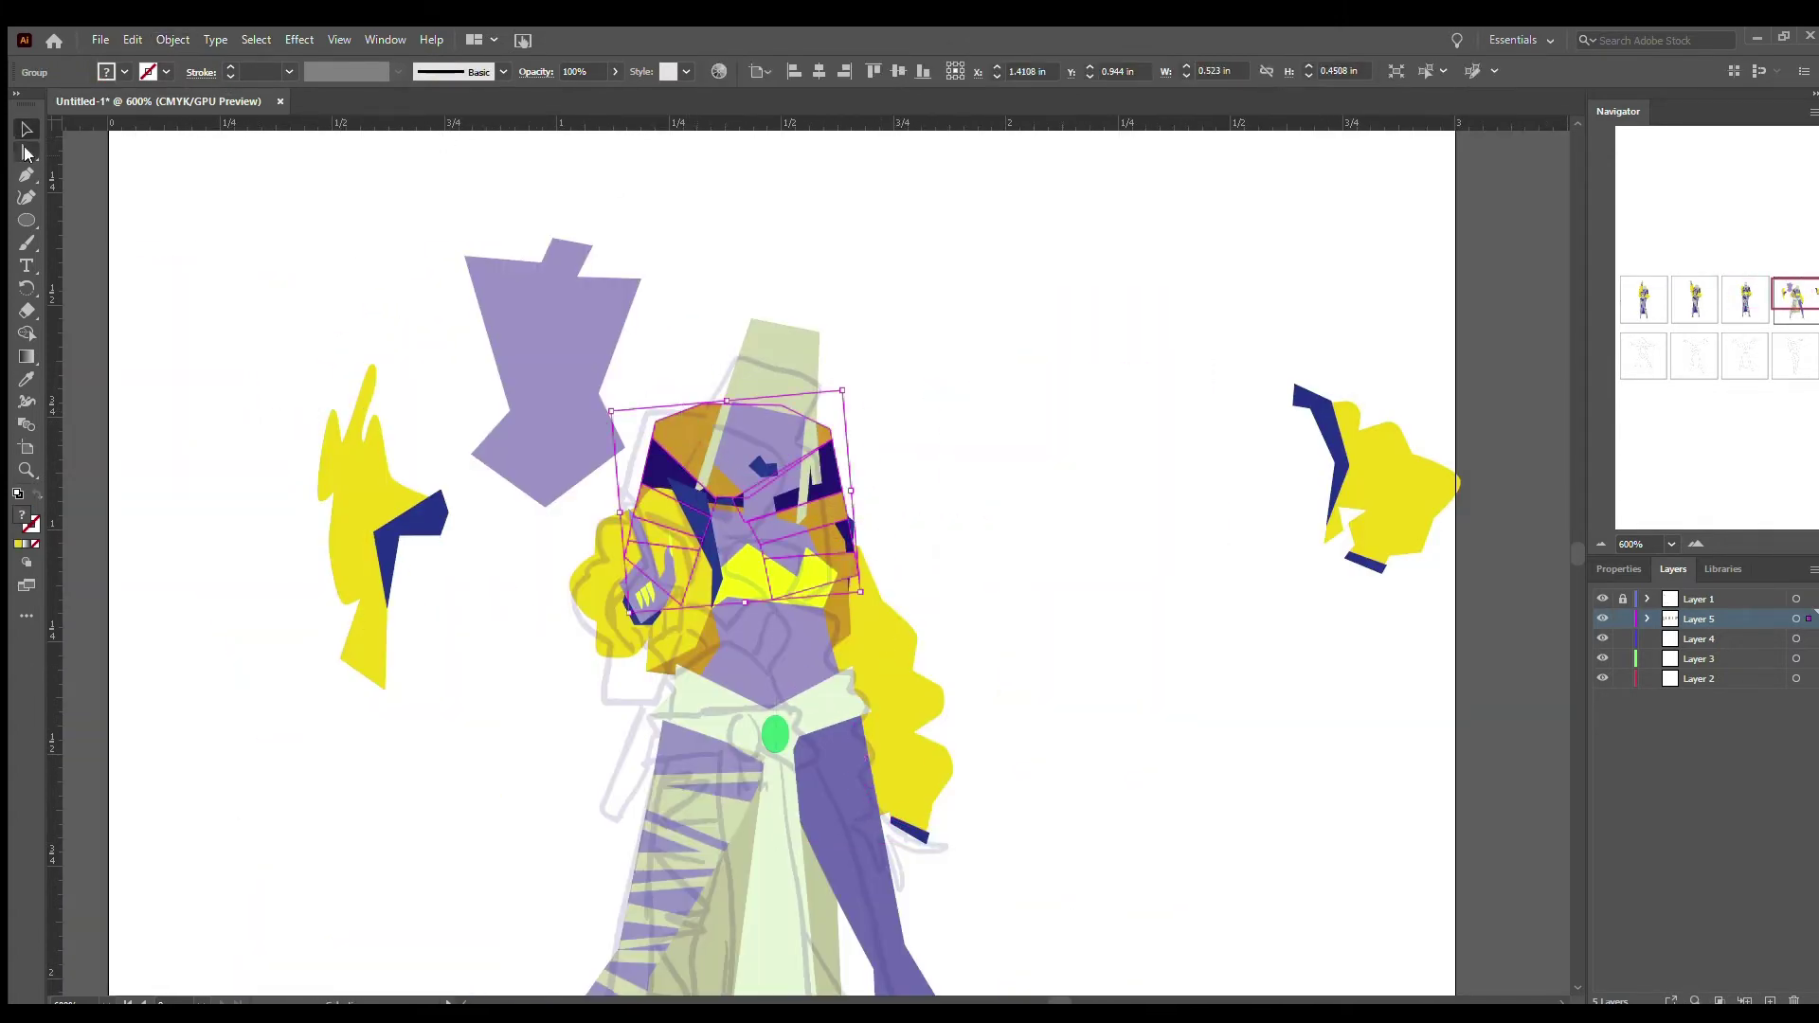
click(712, 399)
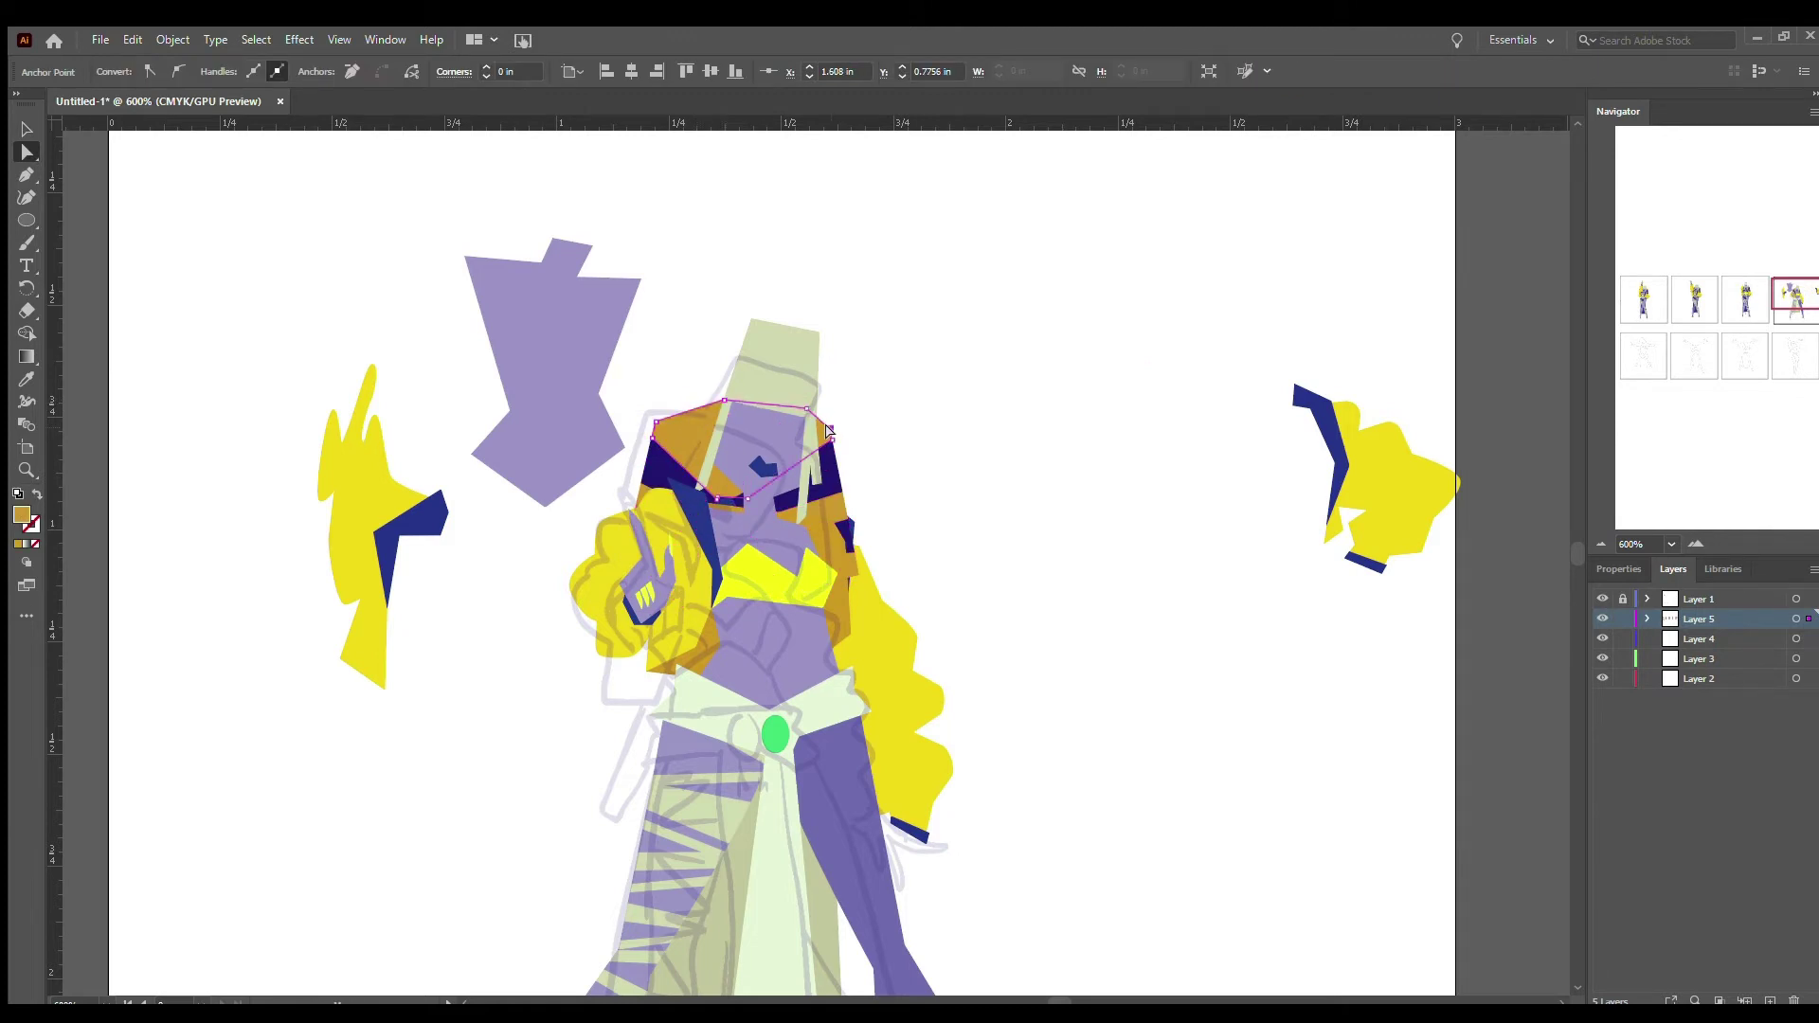
click(857, 428)
key(v)
click(707, 483)
key(ctrl+shift+a)
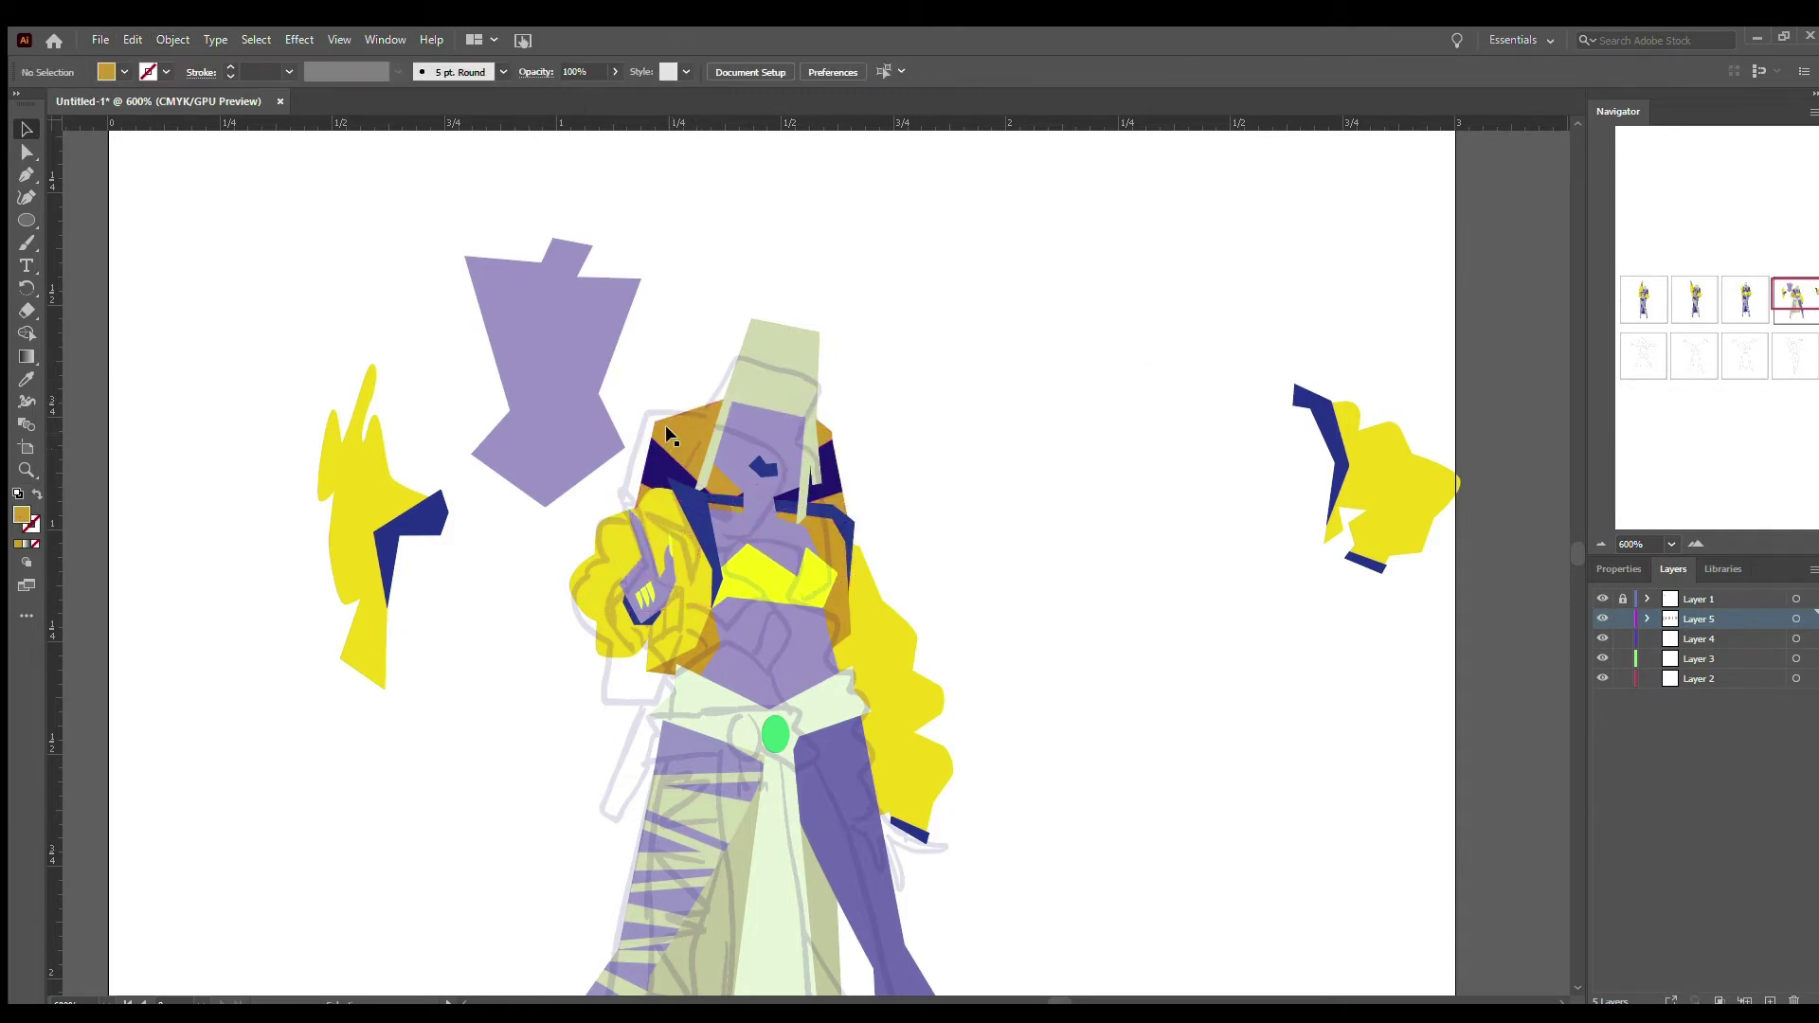
- Reshape the corners of the headcloth's gold crown around the head
key(z)
click(831, 451)
scroll(831, 452, down, 3)
key(a)
click(535, 400)
drag(535, 400, 543, 369)
click(862, 358)
click(657, 417)
click(26, 129)
- Hide Layer 1 with the pose sketches
click(883, 223)
key(ctrl+minus)
key(ctrl+minus)
key(ctrl+minus)
key(ctrl+minus)
scroll(669, 385, down, 3)
click(1602, 599)
scroll(1057, 1001, left, 1)
scroll(1056, 1001, right, 1)
- Shift the green belt gem toward the bare leg and reshape the hanging sash and belt around it
click(763, 572)
key(ctrl+plus)
key(ctrl+plus)
key(ctrl+plus)
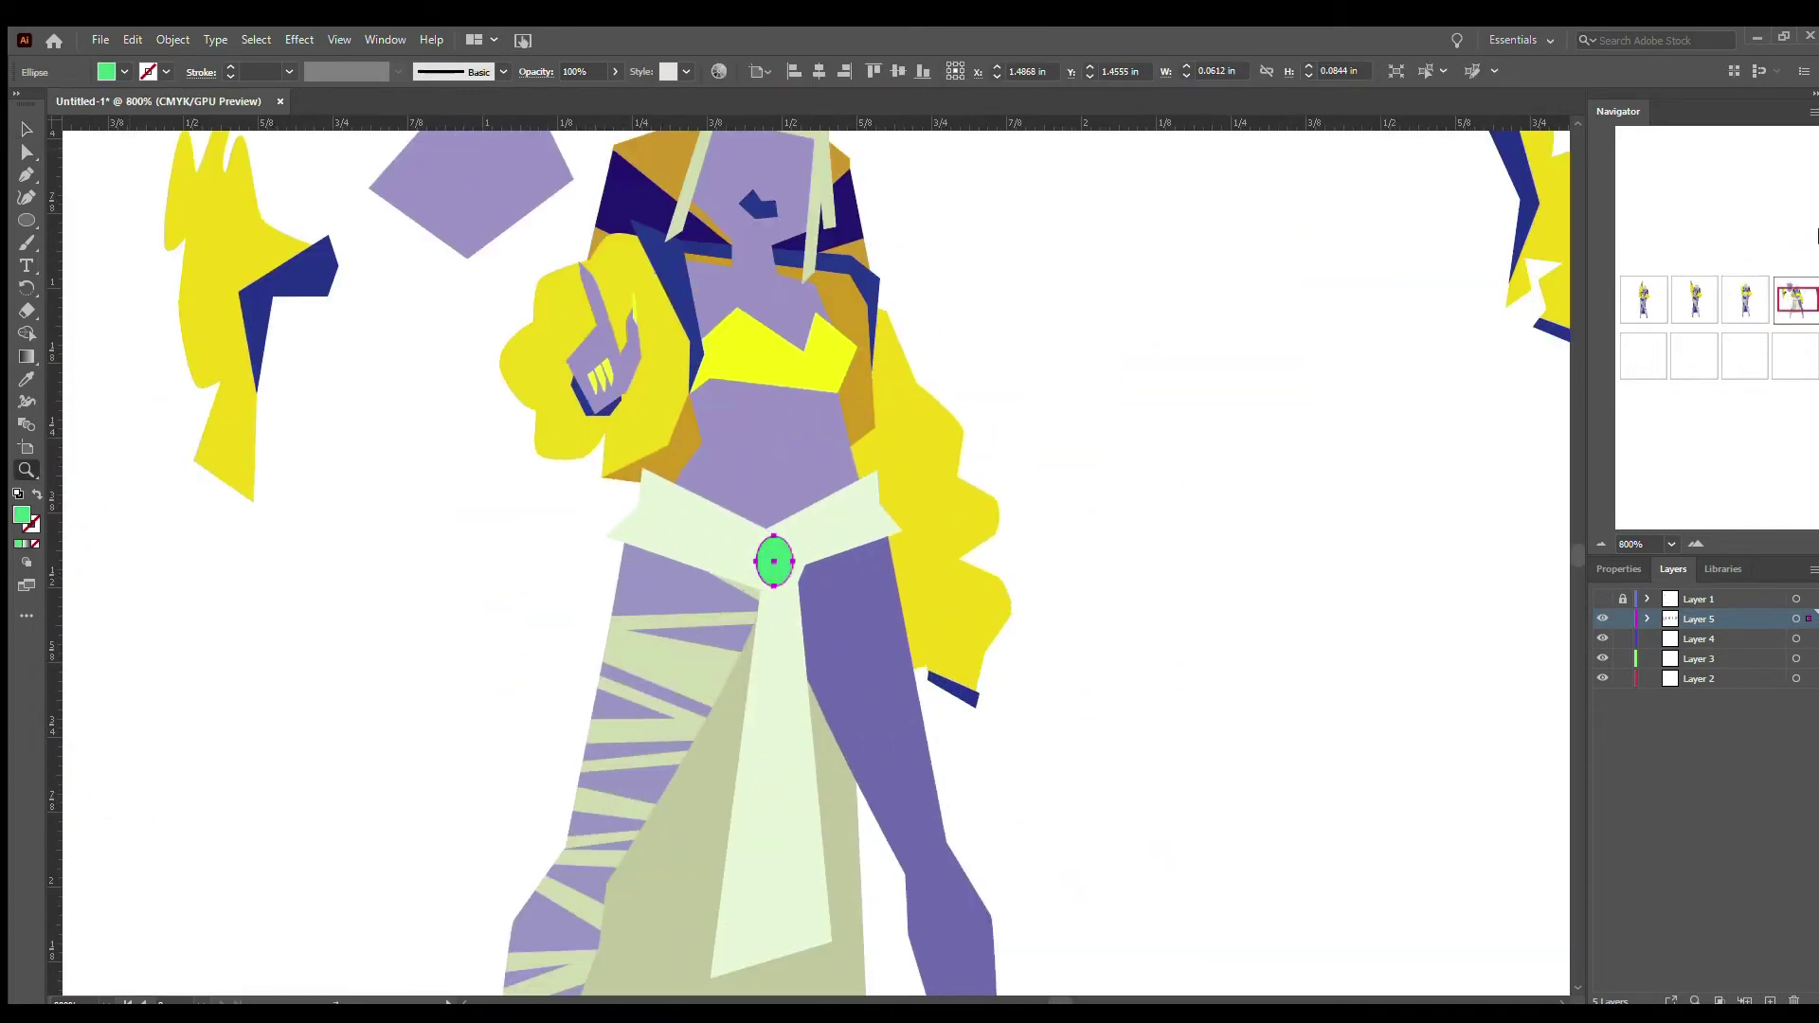
click(804, 568)
key(a)
drag(798, 558, 825, 546)
click(761, 569)
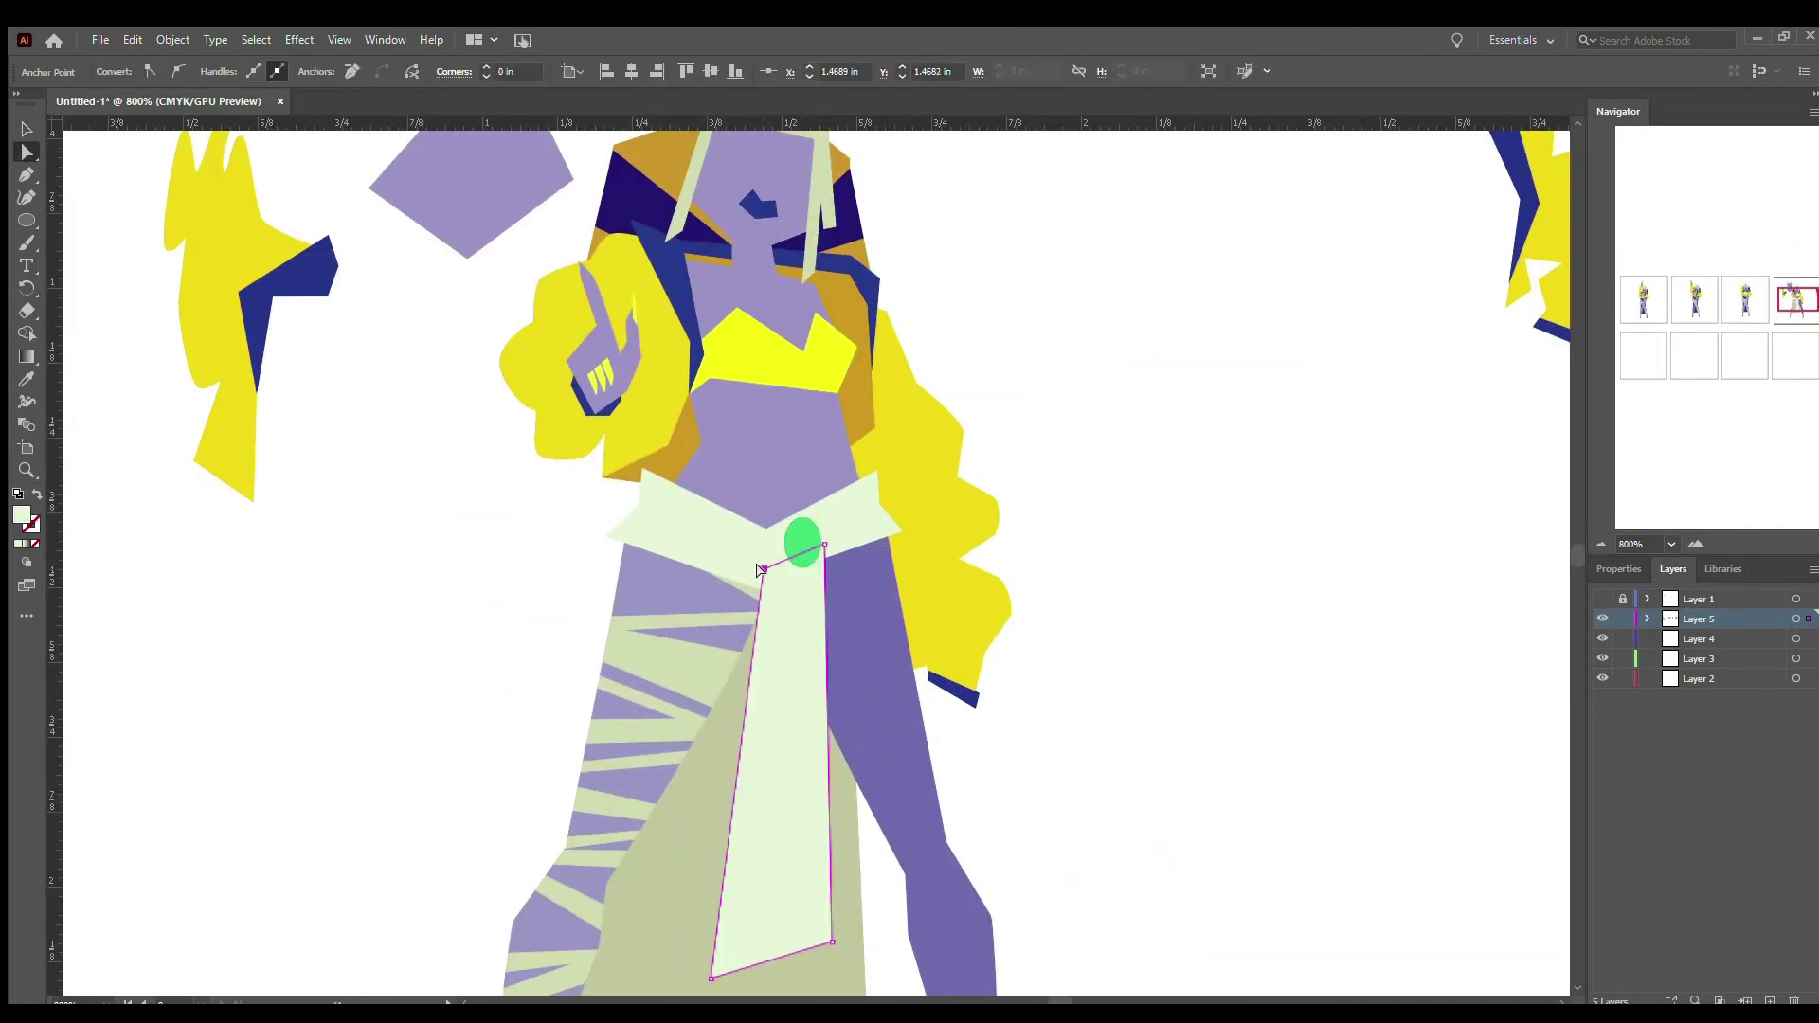
click(663, 505)
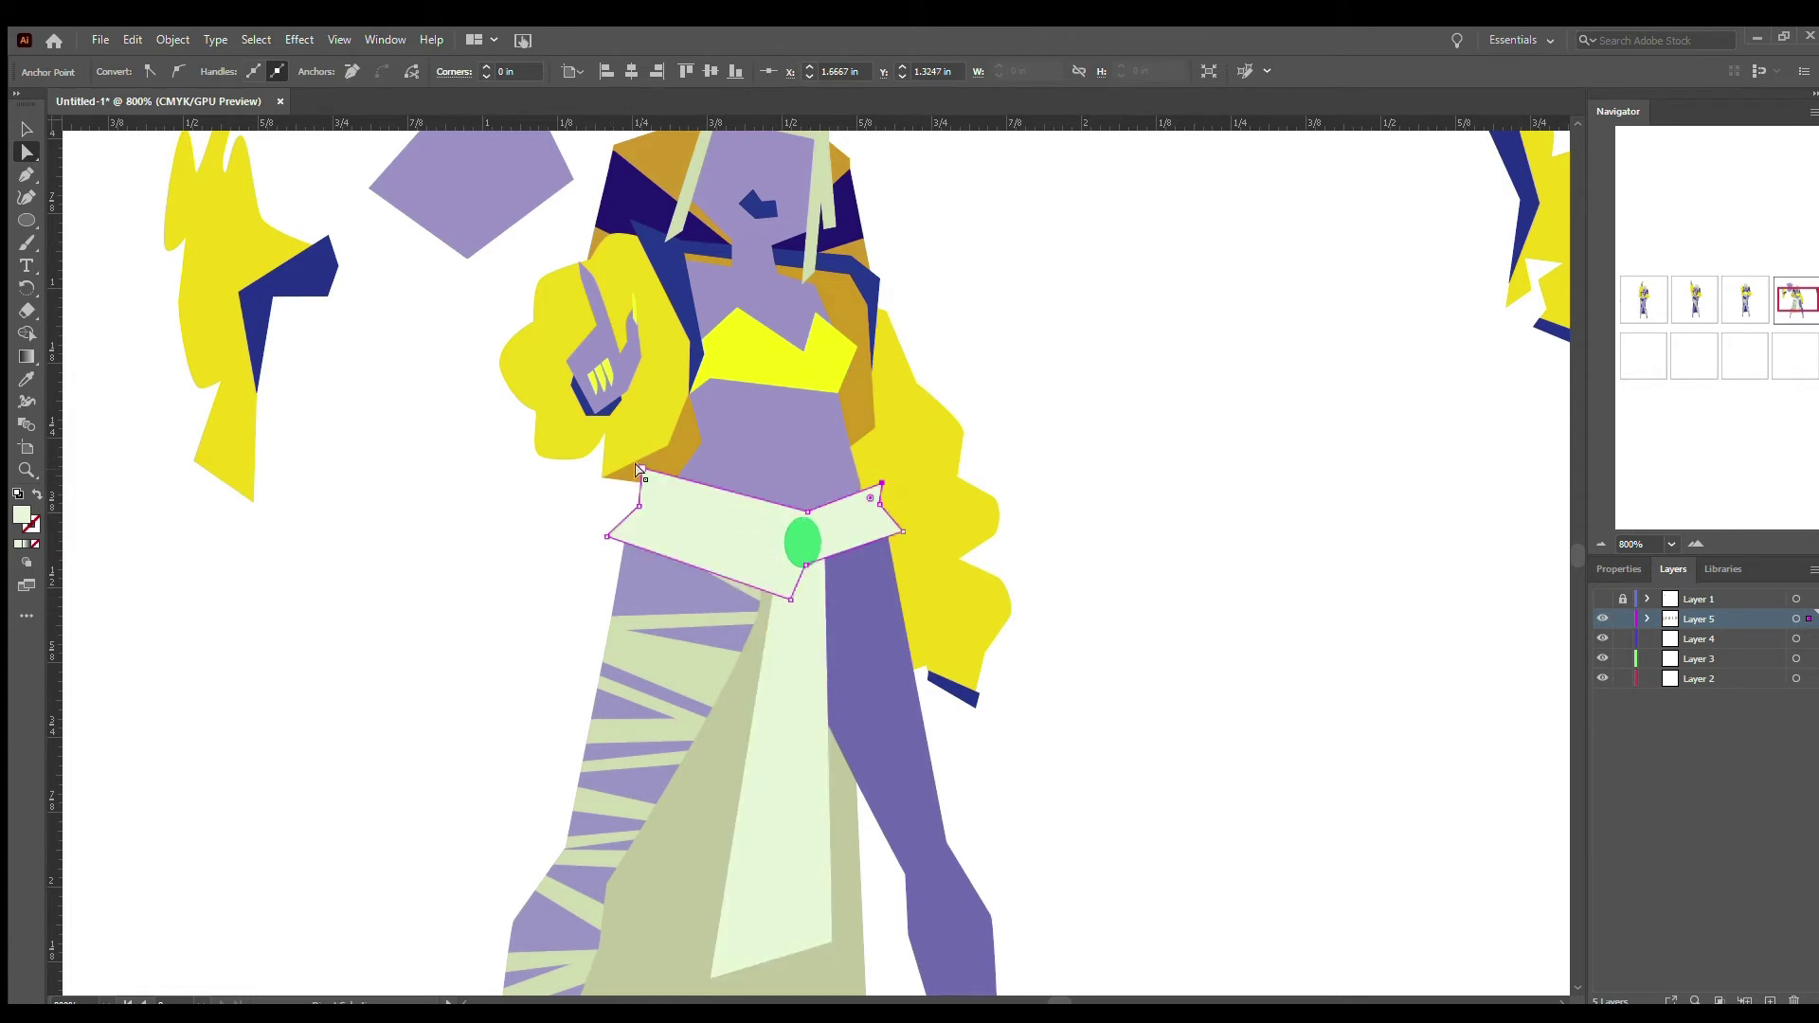
- Reshape the wrapped thigh and its upper bandage to meet the belt, giving the outer hip a curved edge
click(625, 548)
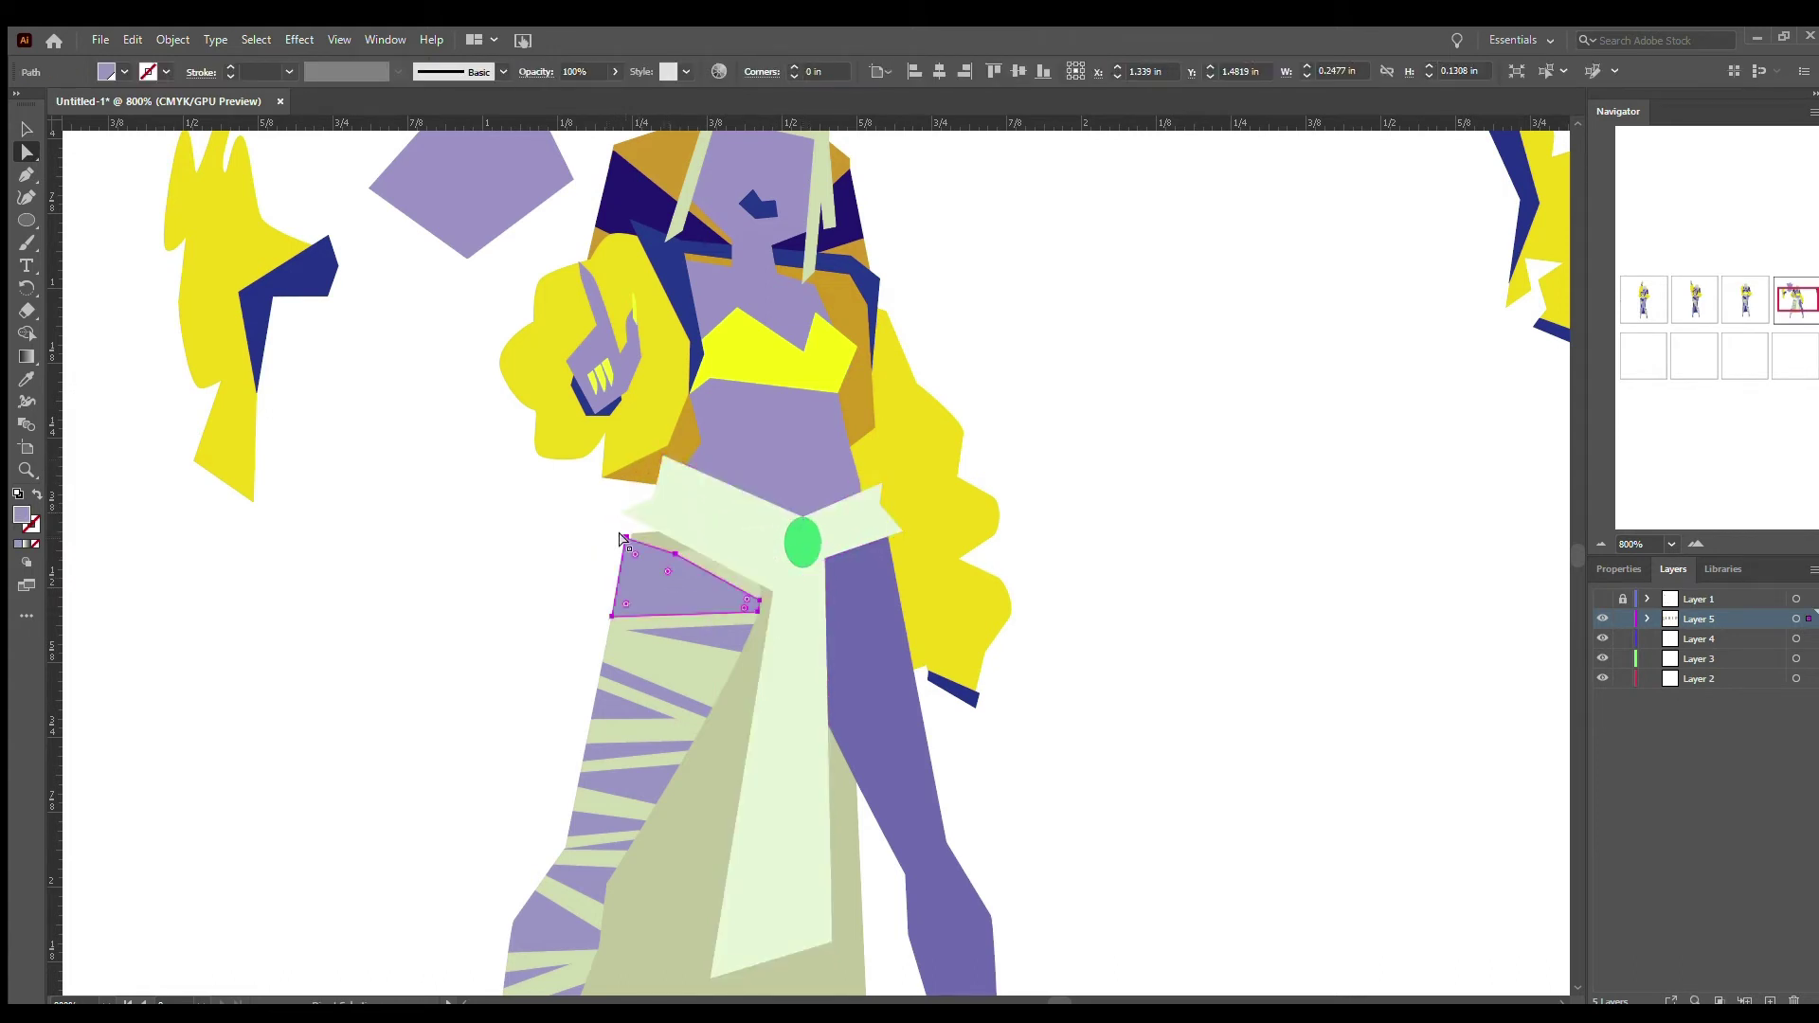
click(623, 550)
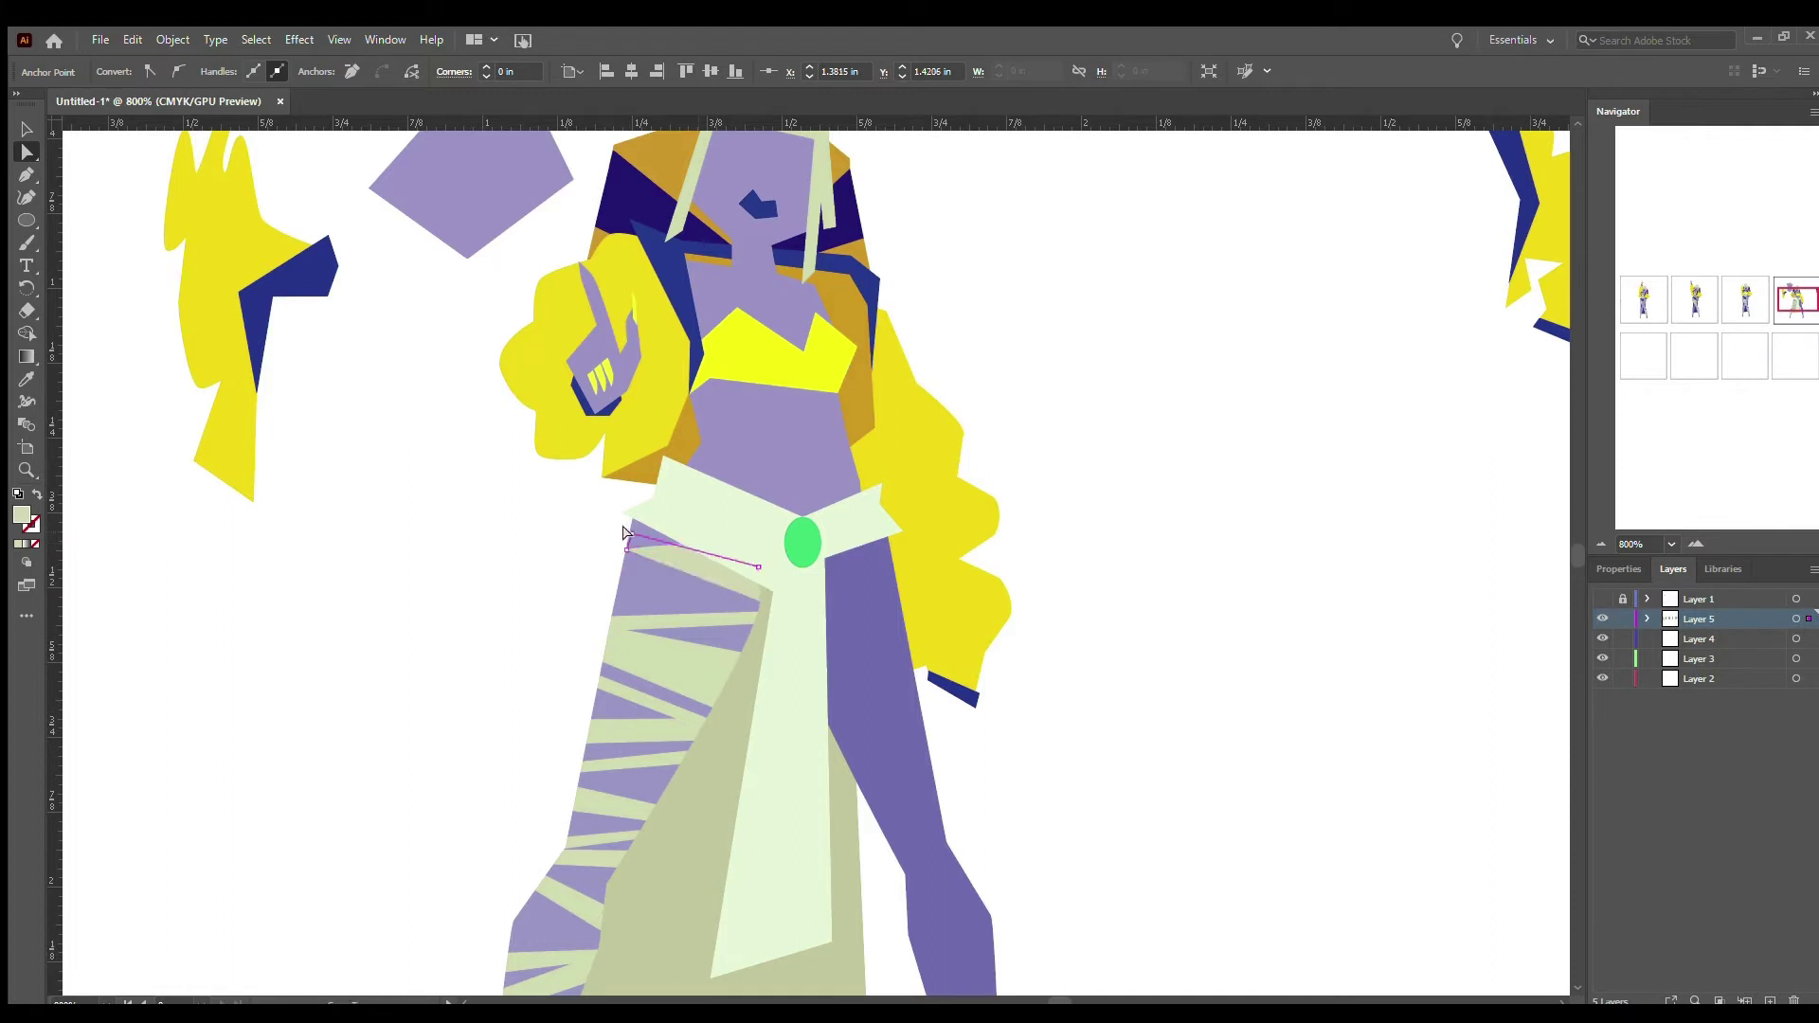
click(631, 541)
click(628, 535)
click(626, 502)
drag(637, 502, 641, 497)
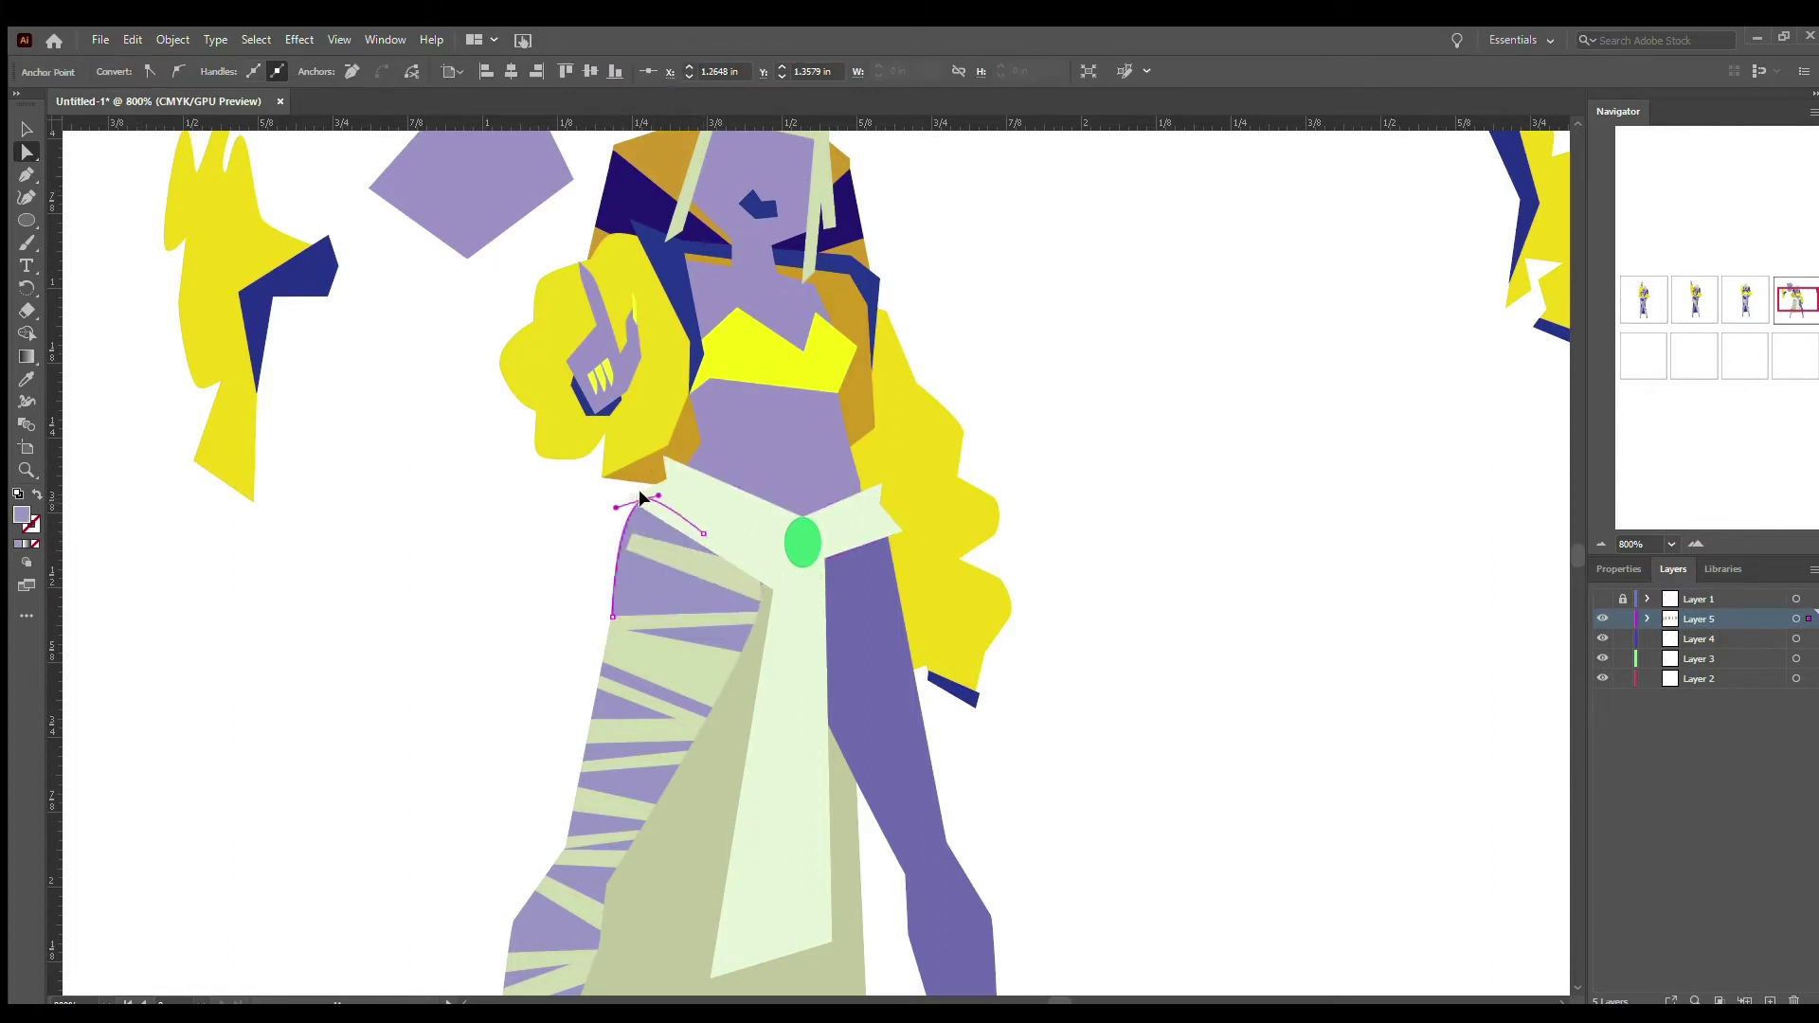
click(624, 534)
- Adjust the inner corner of the wrapped thigh's top bandage where it meets the belt and skirt
drag(761, 600, 764, 586)
key(ctrl+shift+a)
scroll(673, 559, up, 3)
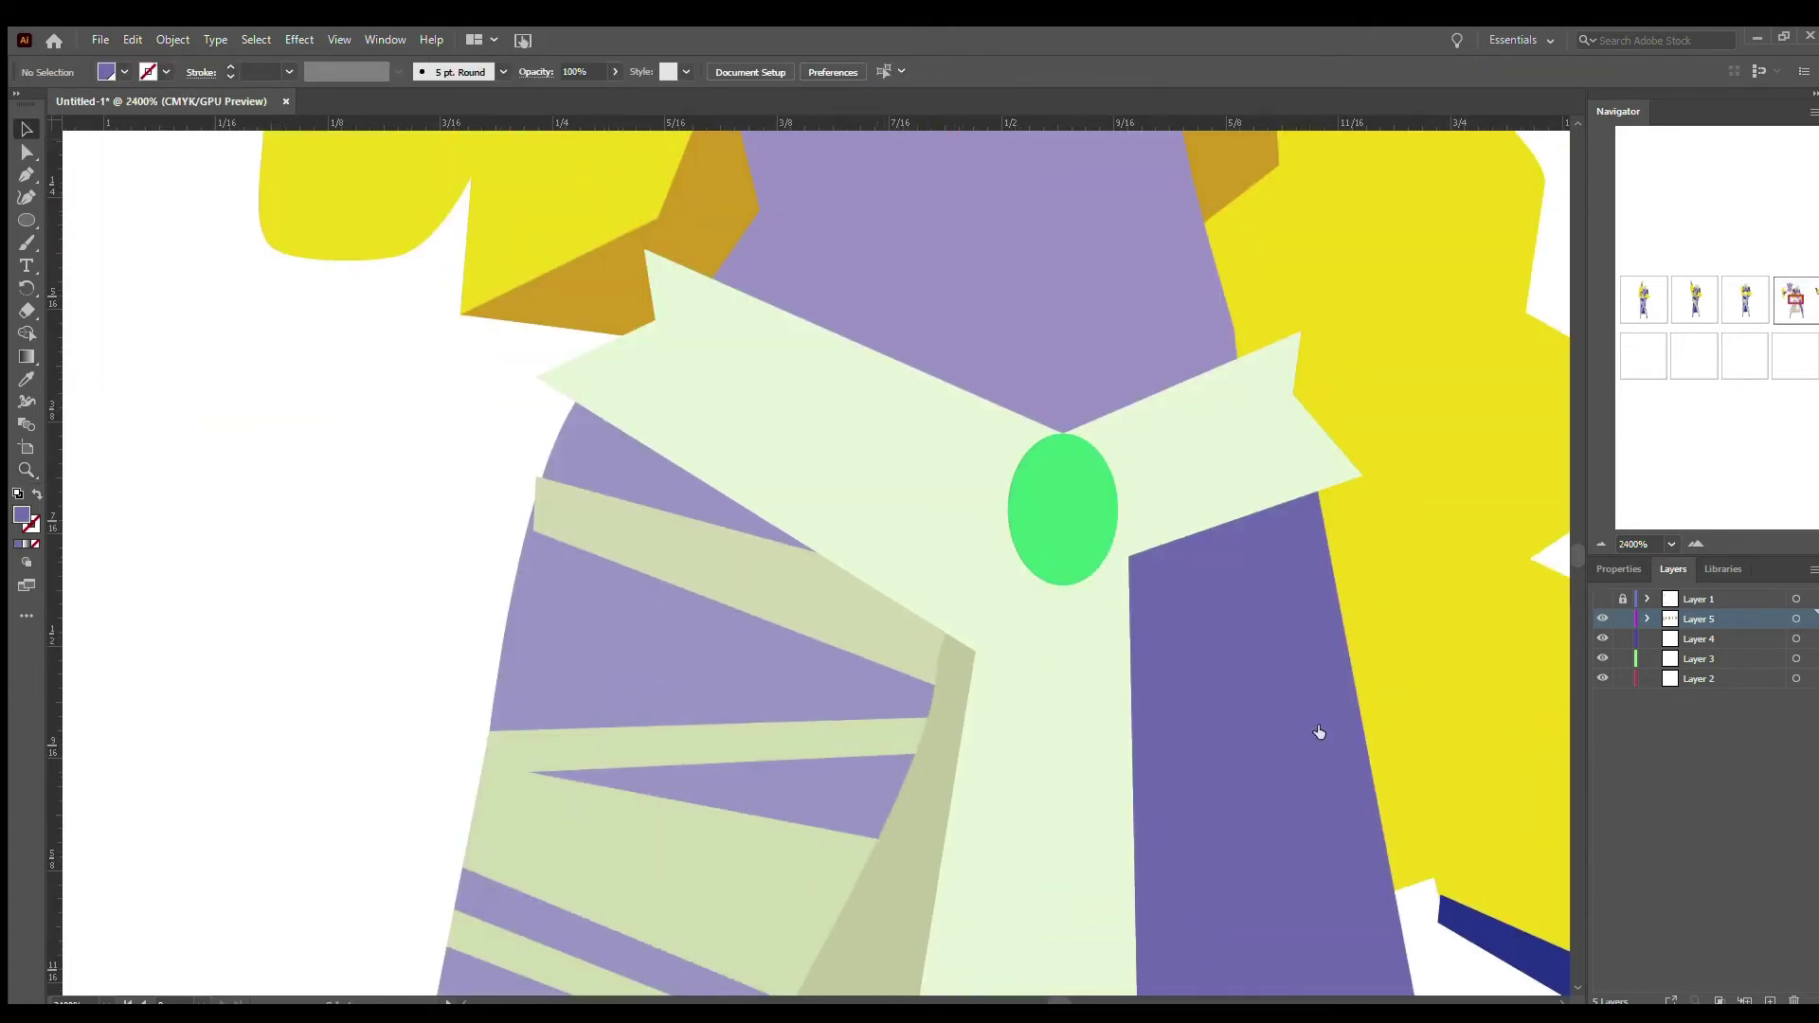
click(935, 680)
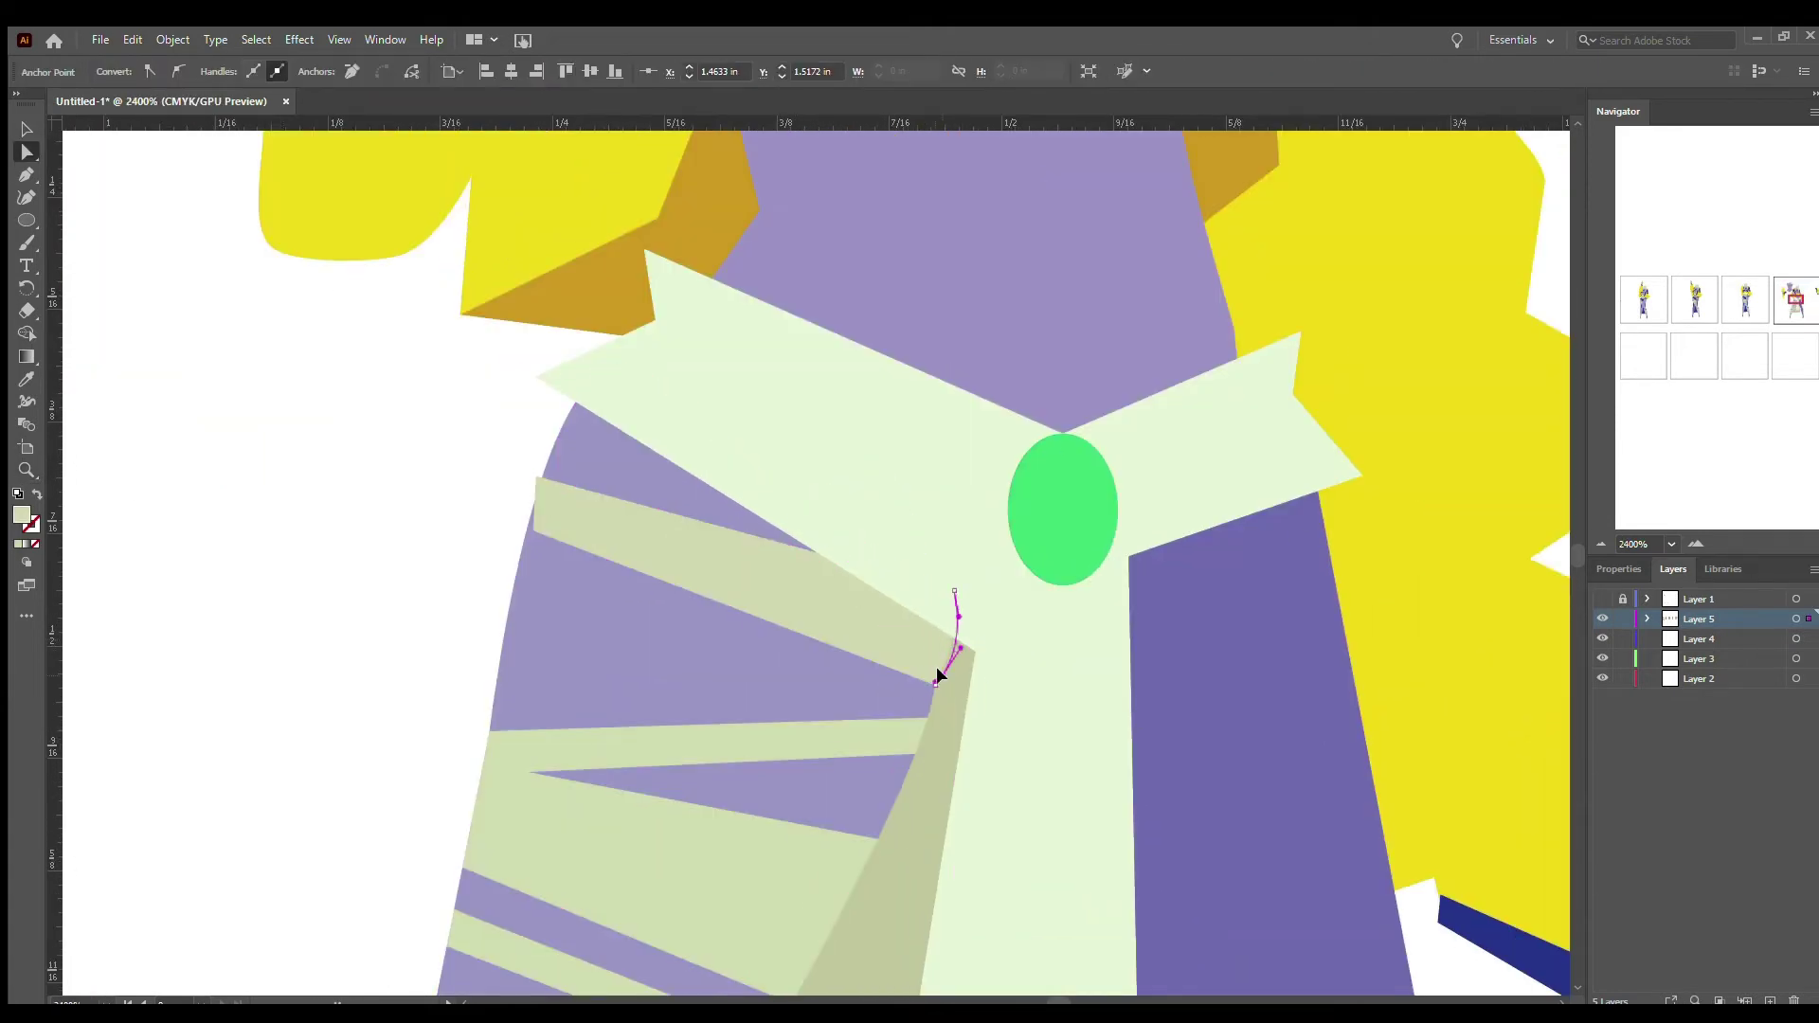
key(ctrl+shift+a)
- Recolor the bare leg with a lighter purple fill
scroll(1076, 622, down, 5)
click(871, 643)
click(723, 597)
click(827, 561)
click(807, 175)
click(784, 520)
click(895, 544)
key(i)
scroll(1108, 650, left, 3)
key(v)
click(1020, 978)
scroll(1033, 990, left, 3)
scroll(1044, 997, right, 5)
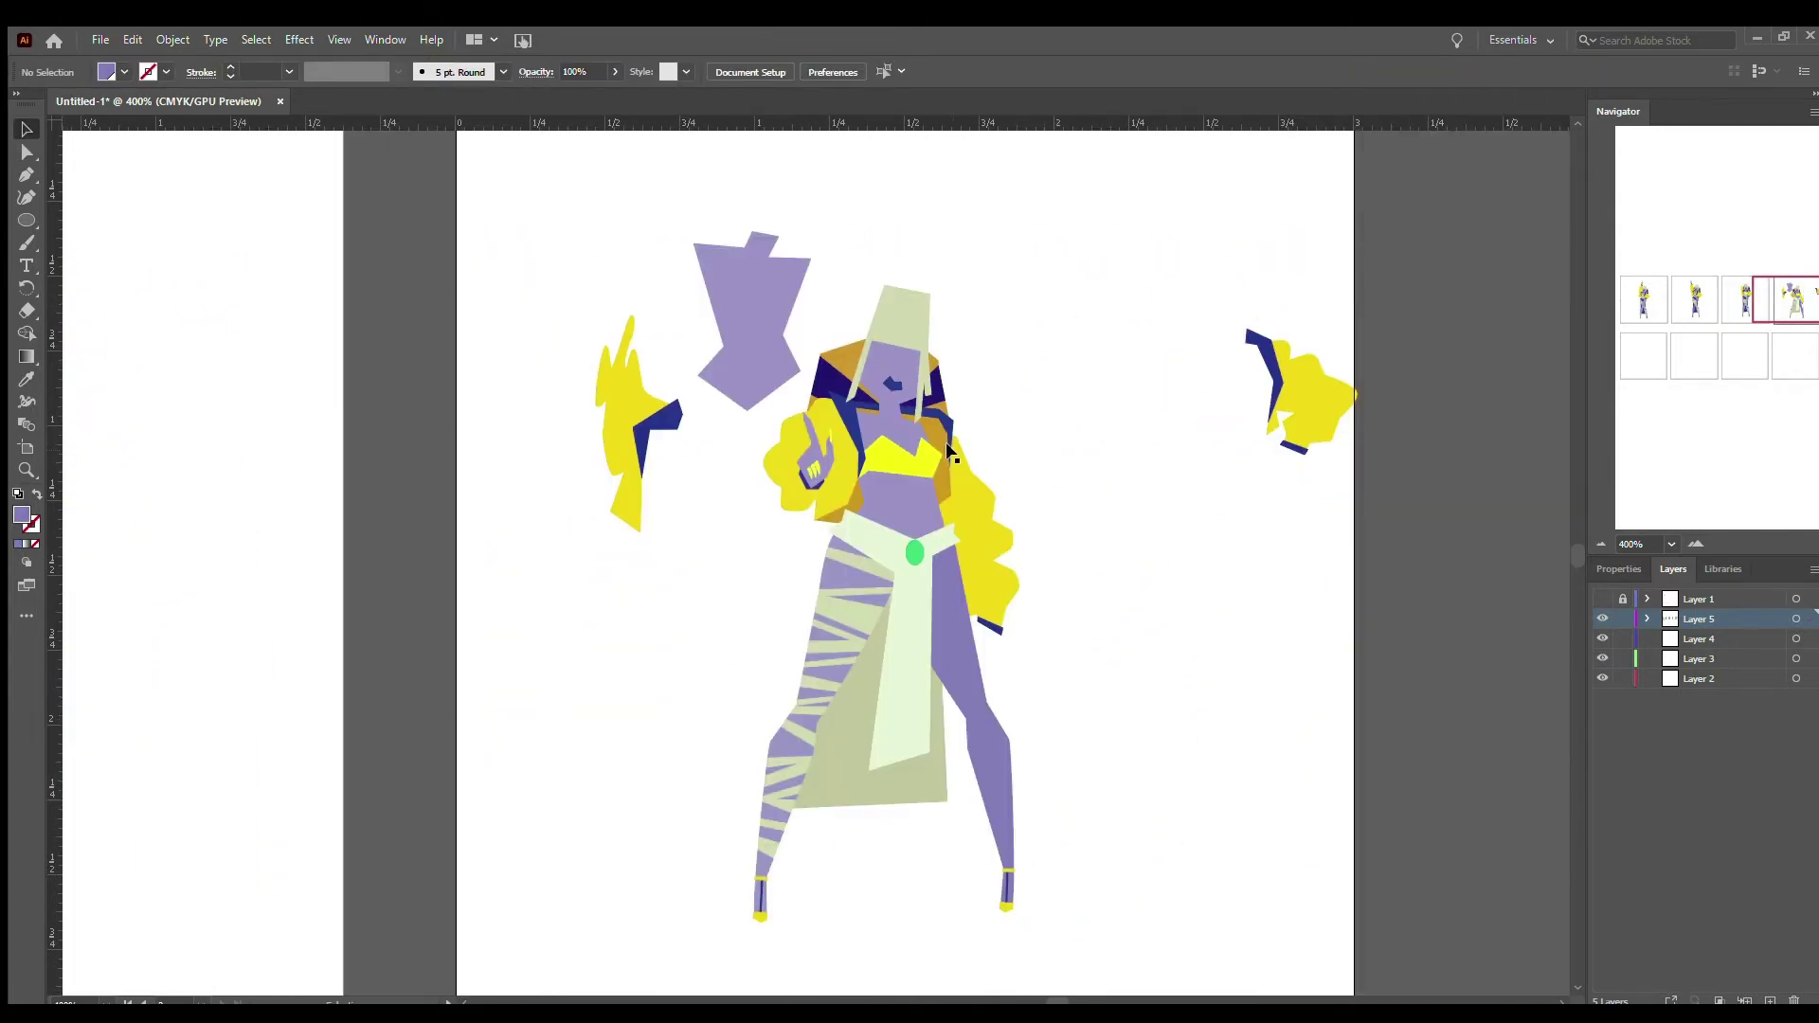
- Move the spare sleeve, torso and arm pieces off the artboard, above its upper edge
key(ctrl+minus)
click(722, 469)
drag(722, 469, 813, 284)
drag(765, 408, 936, 284)
drag(1053, 469, 1023, 274)
- Reshape the headcloth's navy stripe beside the face by adjusting its anchor points near the neck
key(z)
click(862, 461)
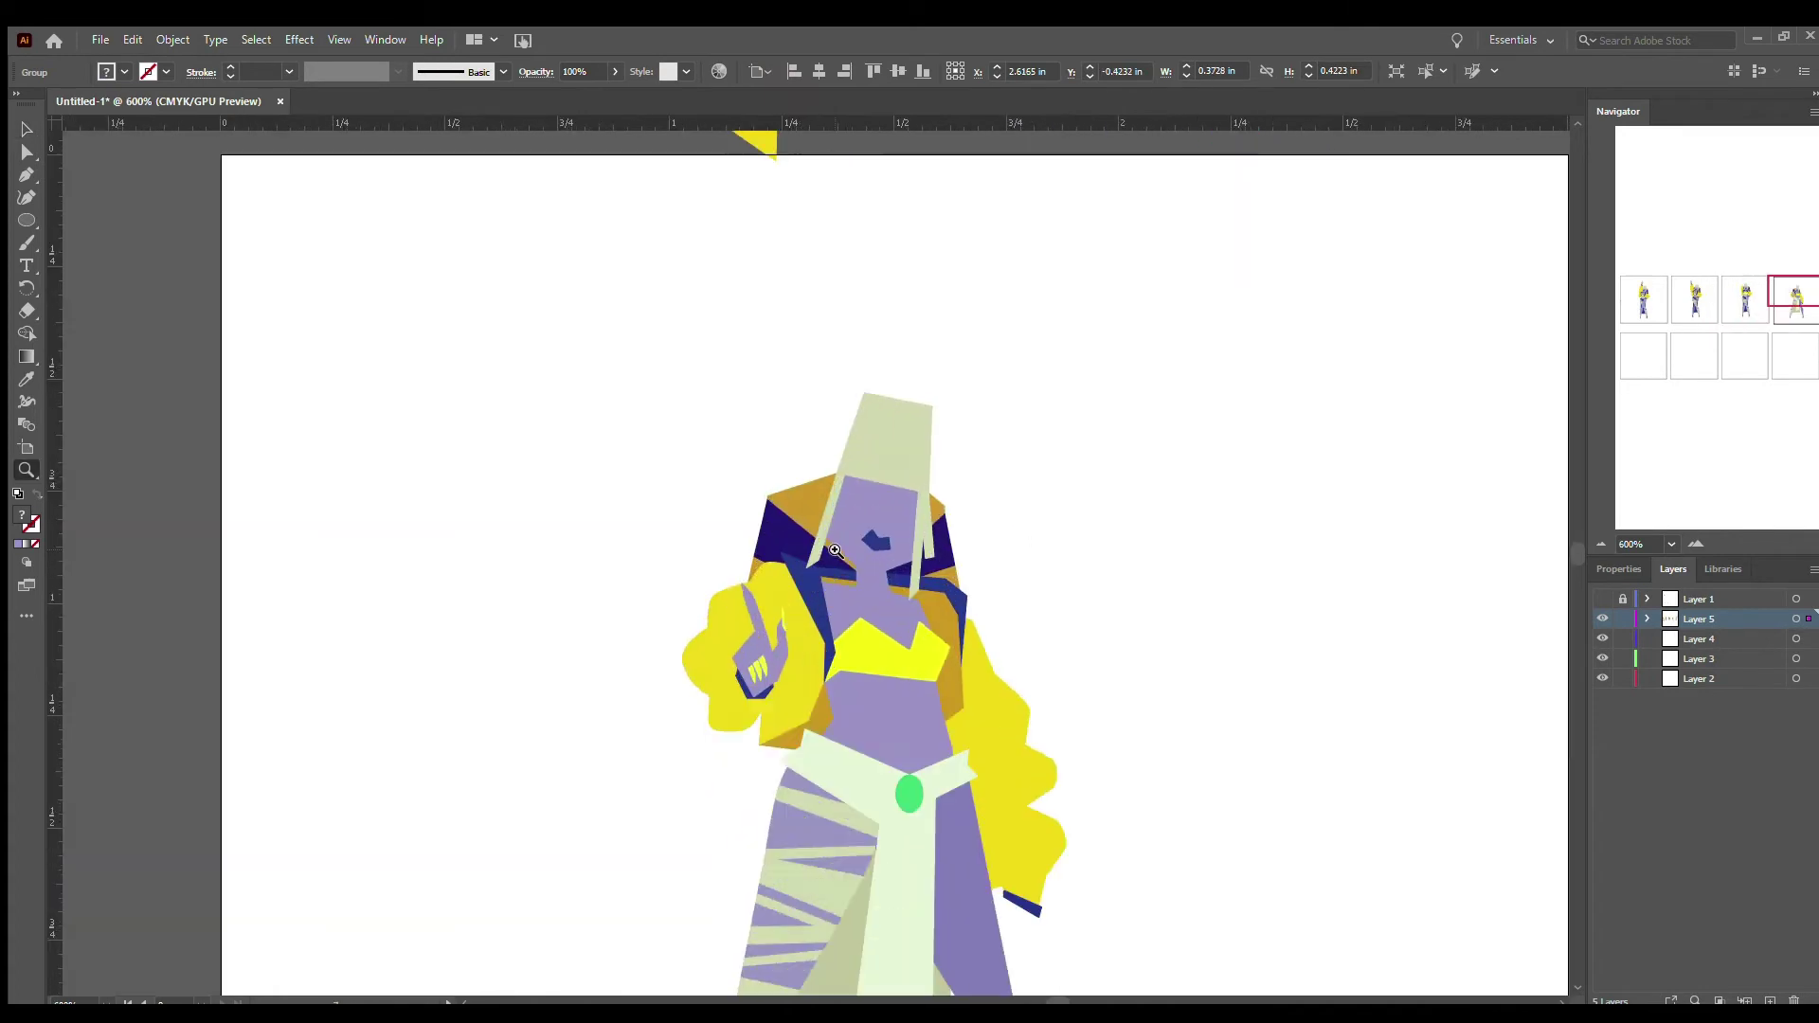
click(862, 461)
key(a)
click(846, 580)
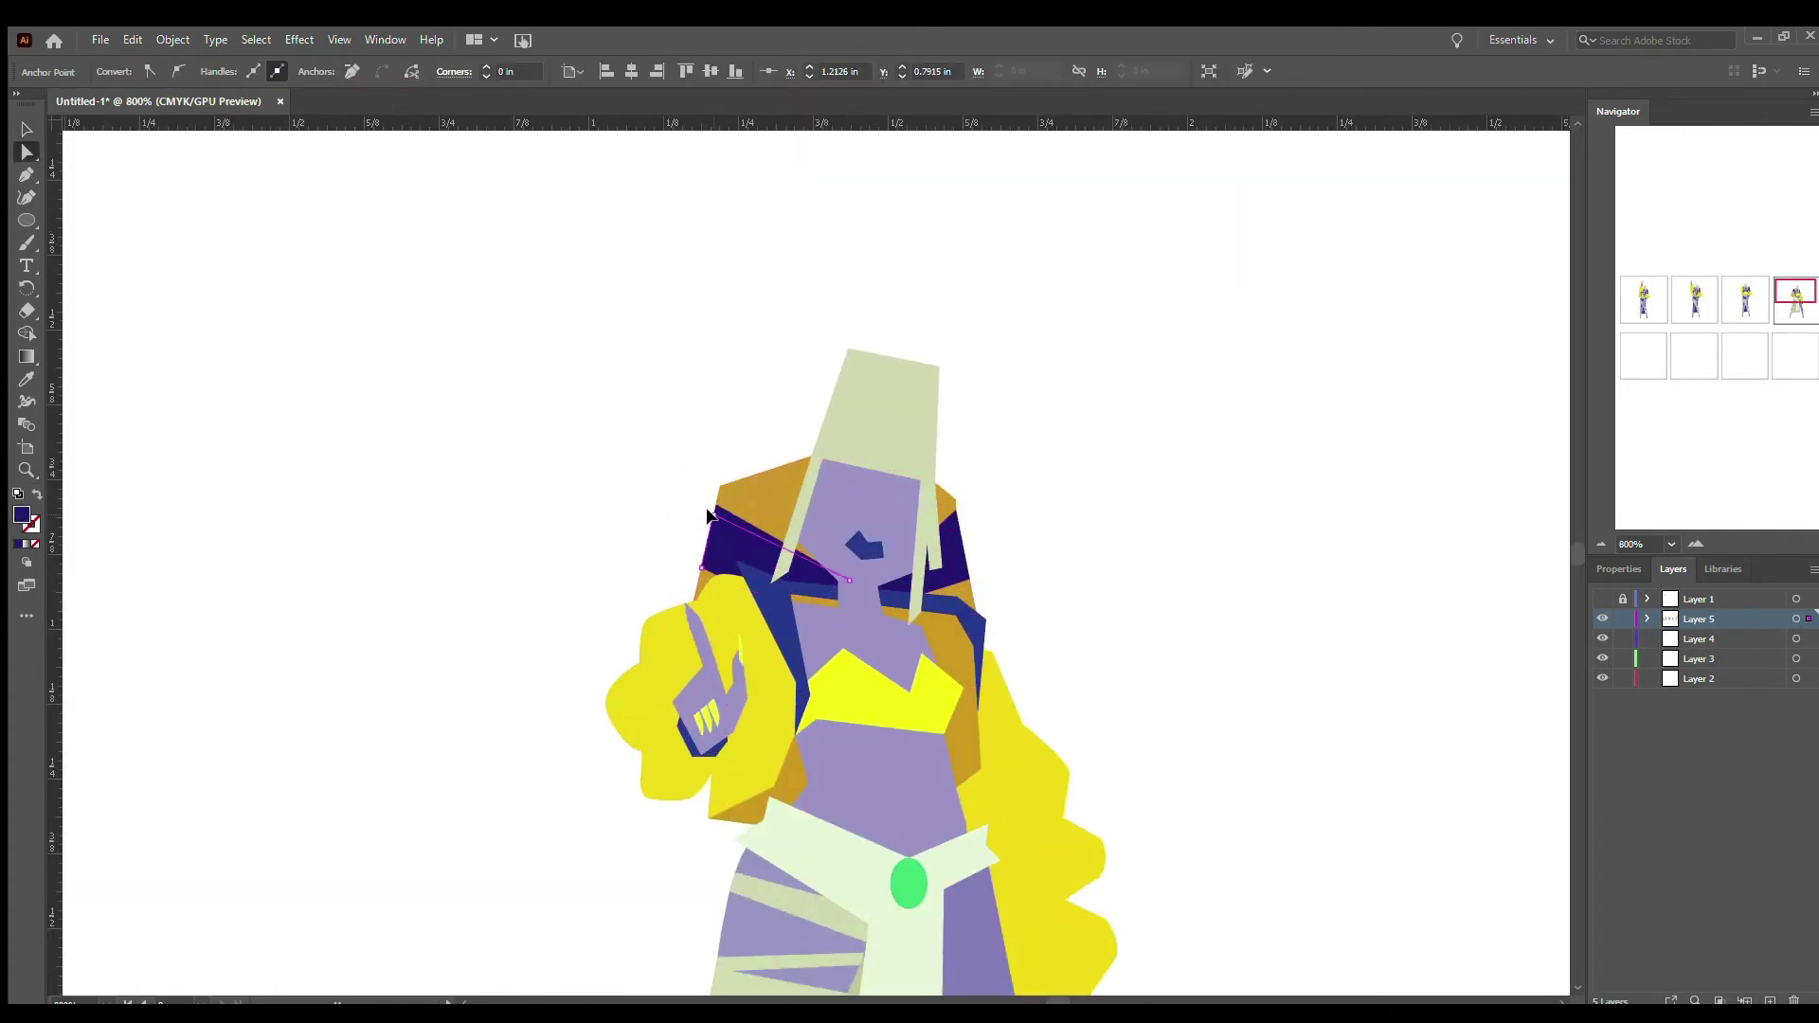
click(1037, 516)
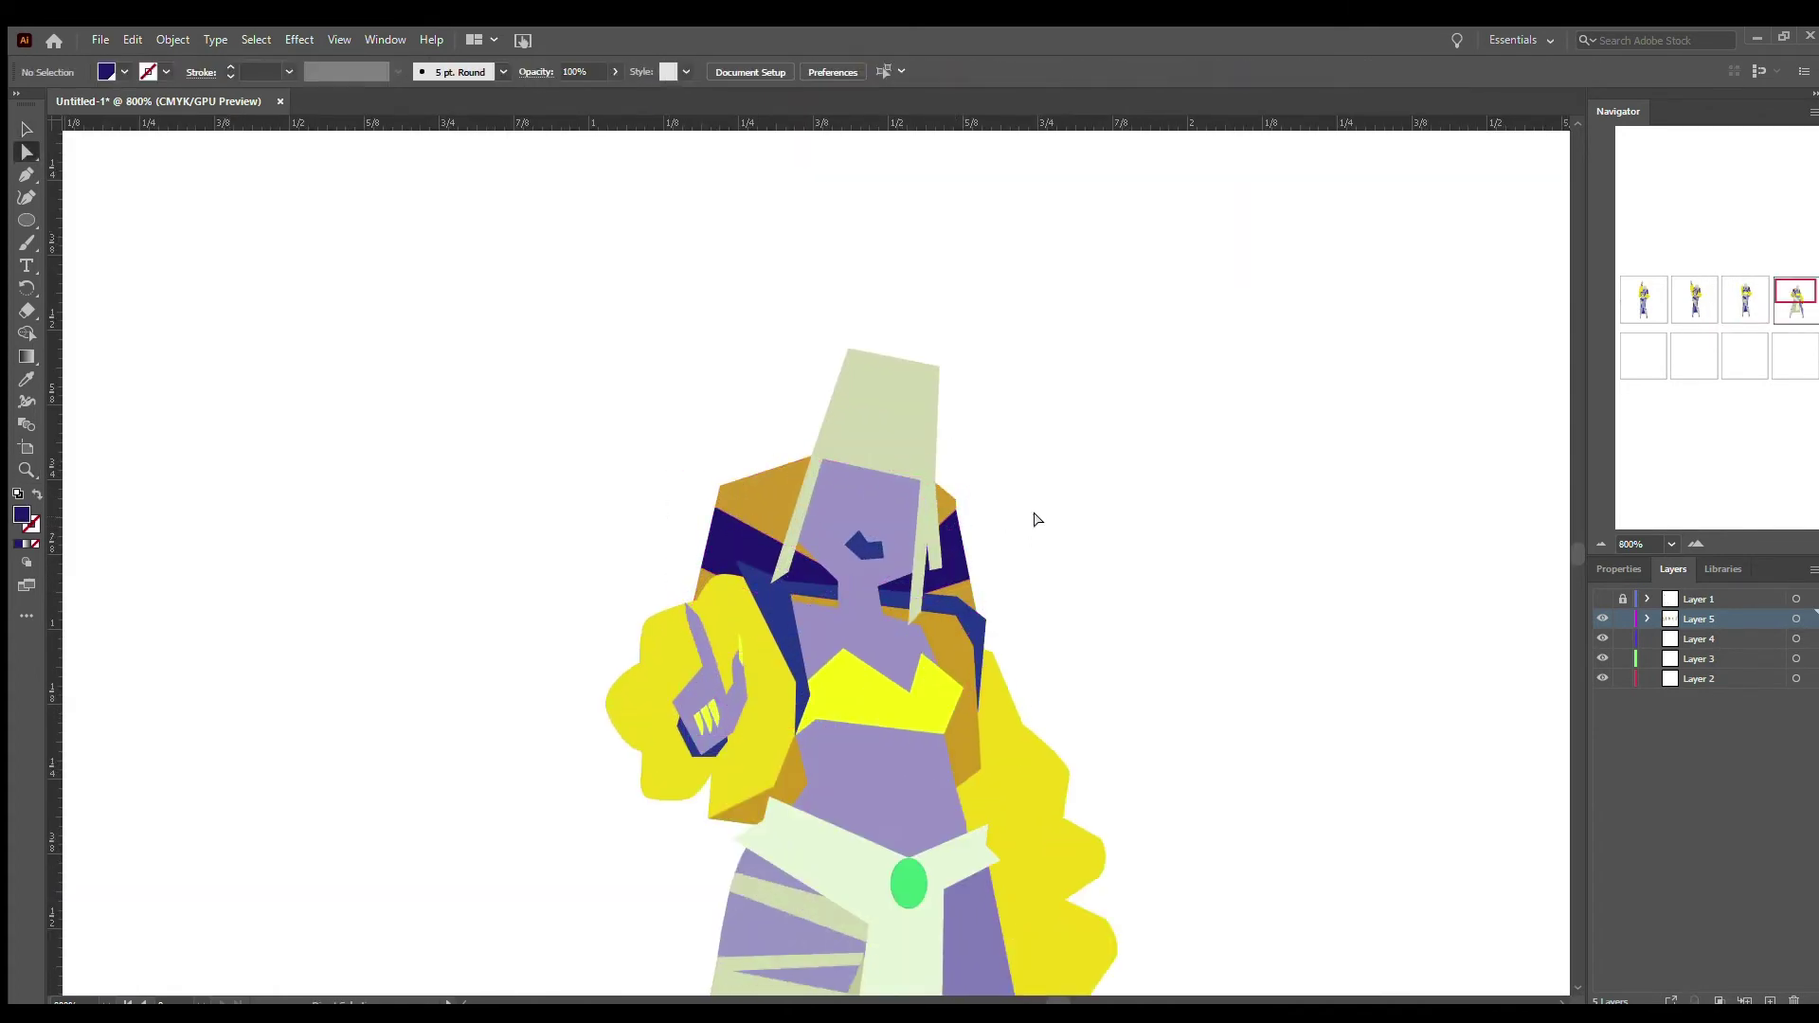
- Raise the green belt gem slightly and give it a brighter green fill
scroll(1118, 508, down, 5)
scroll(1132, 525, down, 7)
scroll(1150, 548, up, 9)
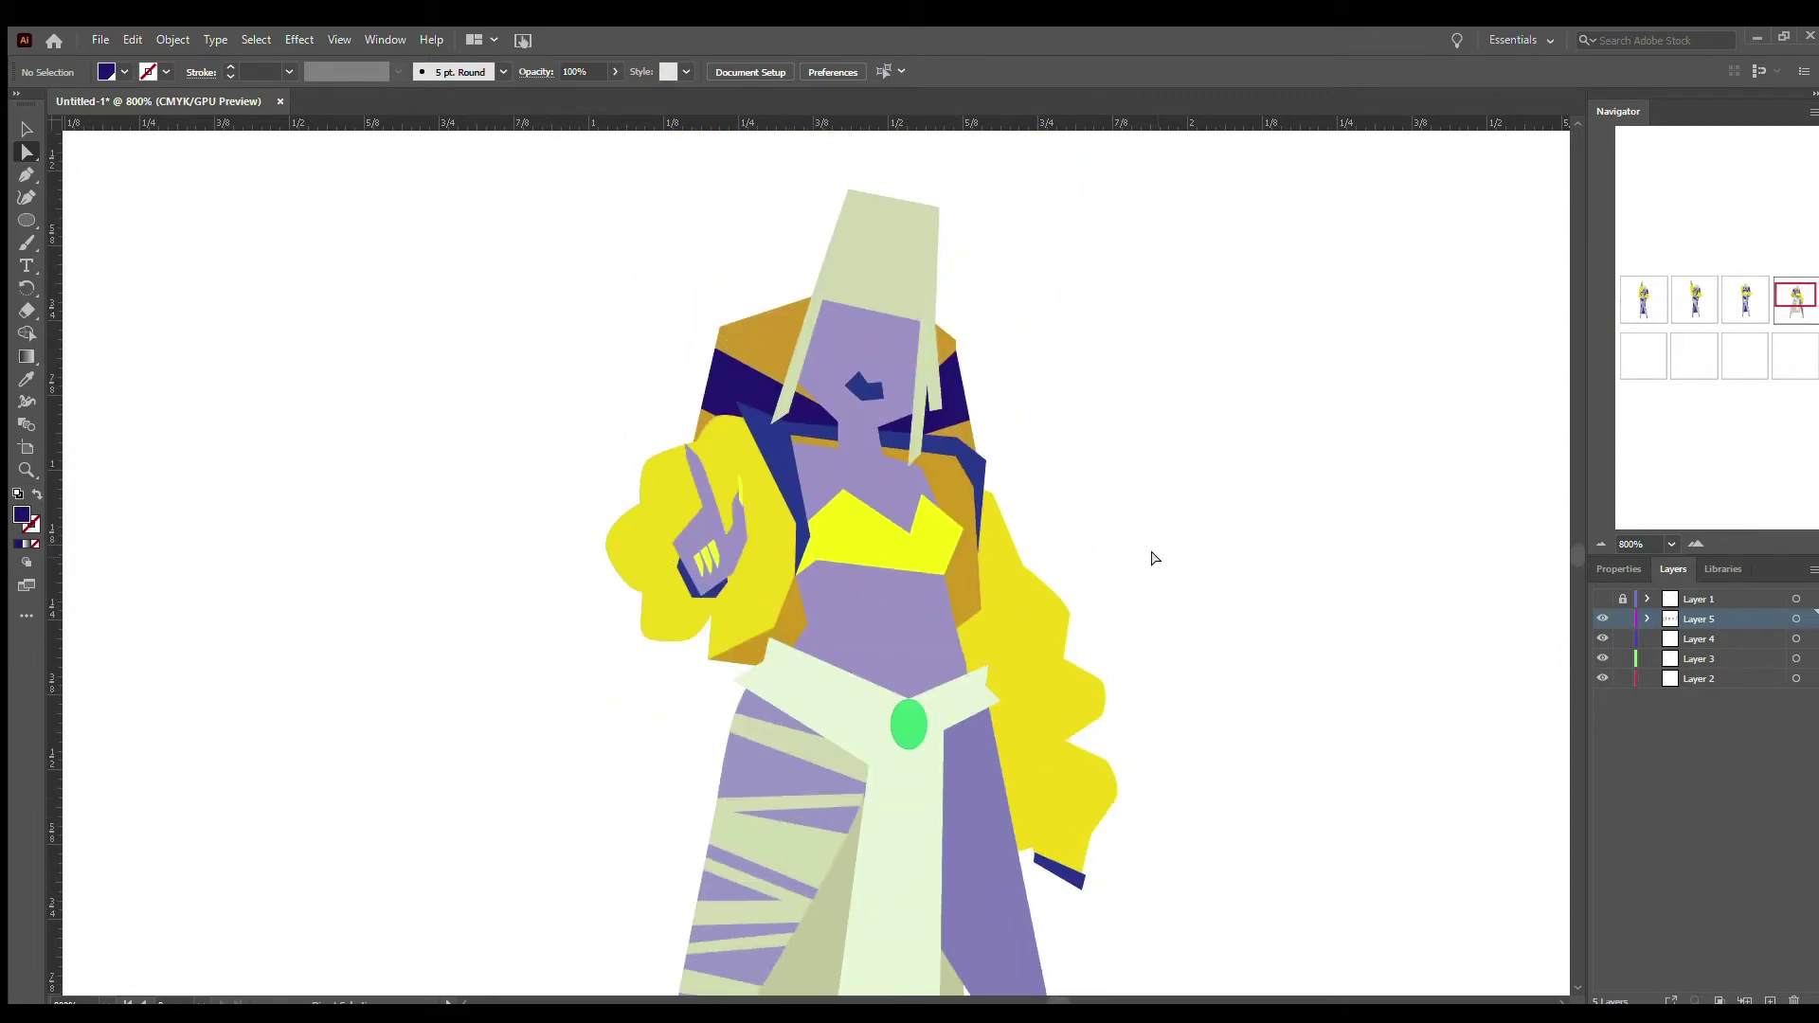
click(908, 722)
key(v)
click(1430, 190)
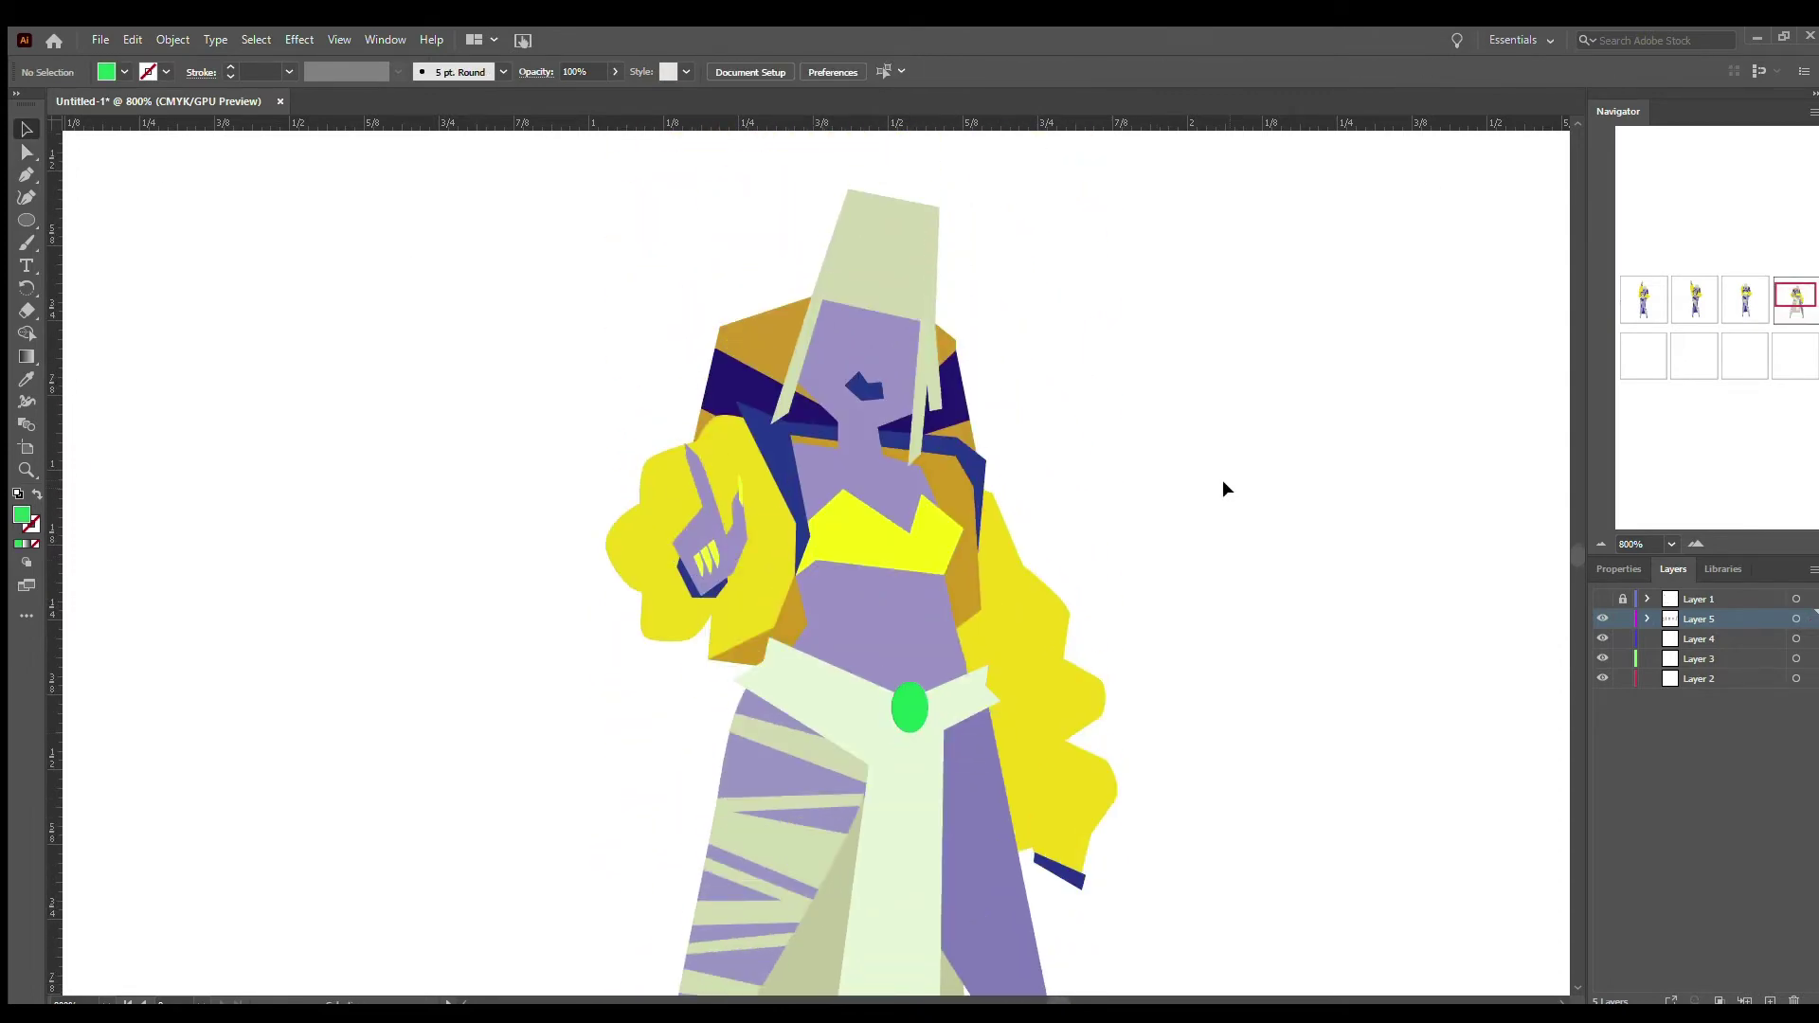
- Select the raised arm's sleeve, hand and lapel and rearrange them relative to the head pieces
key(ctrl+minus)
click(775, 527)
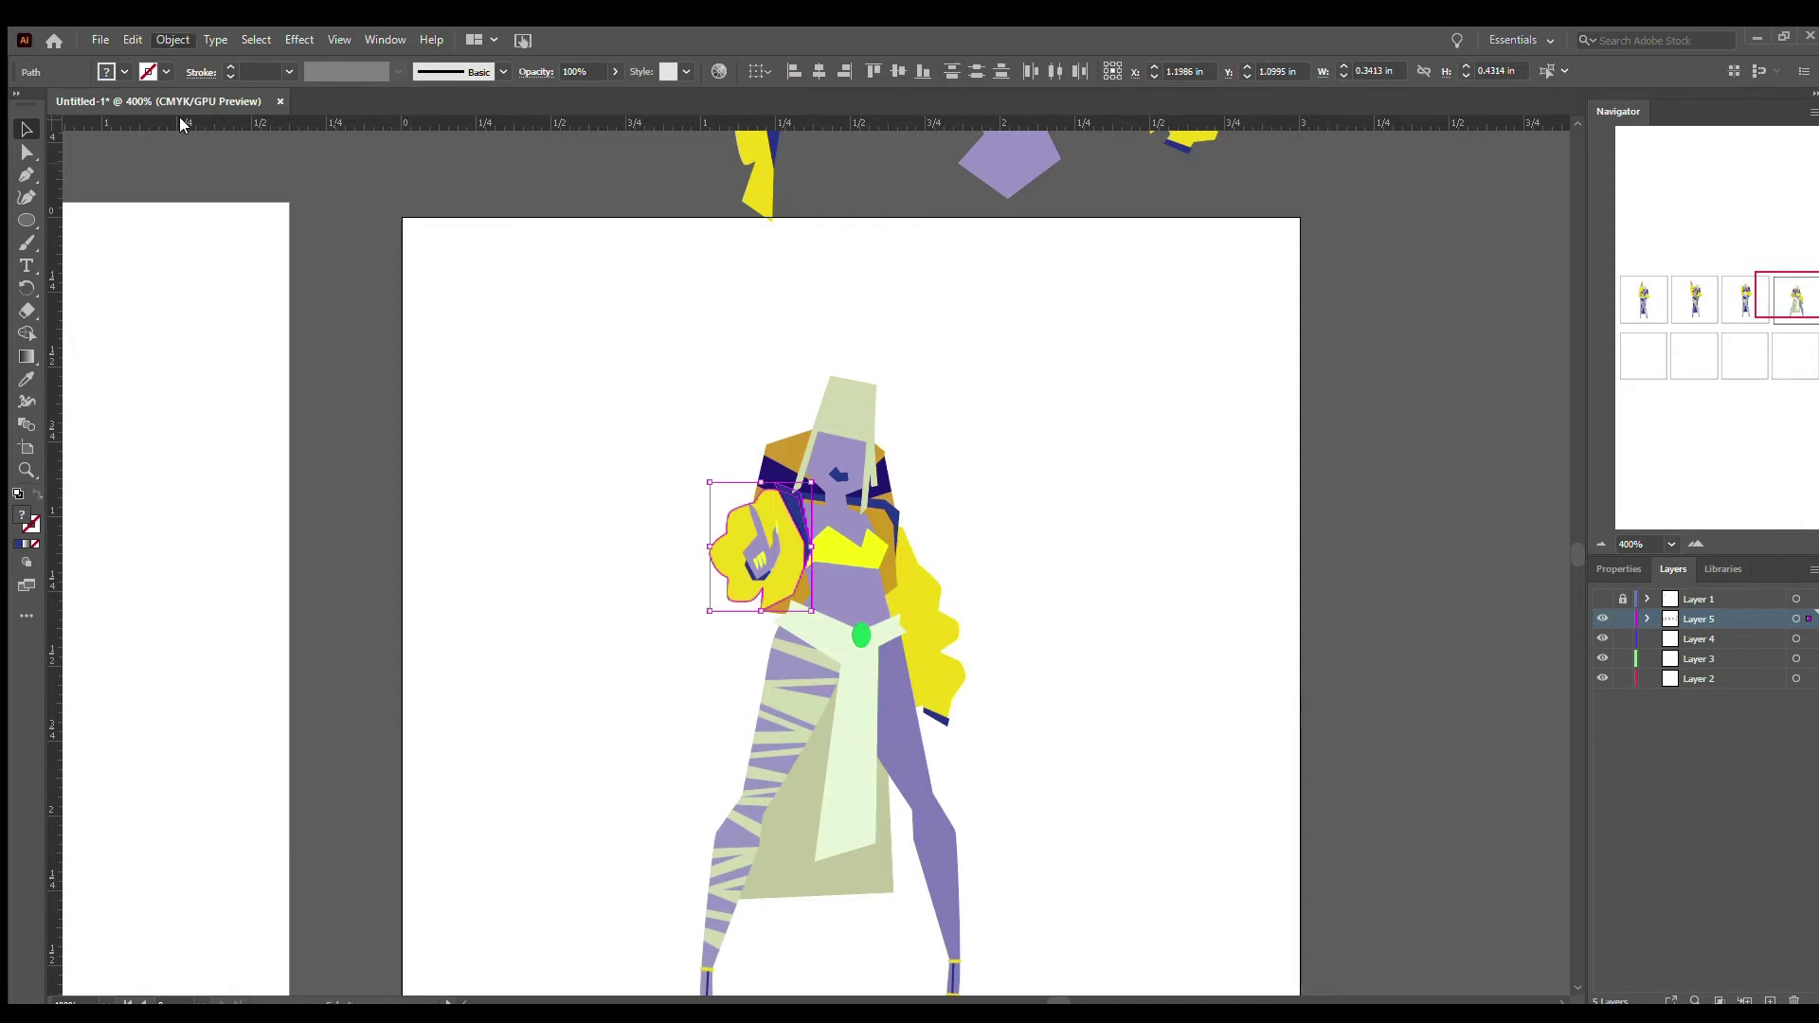
key(Delete)
click(915, 589)
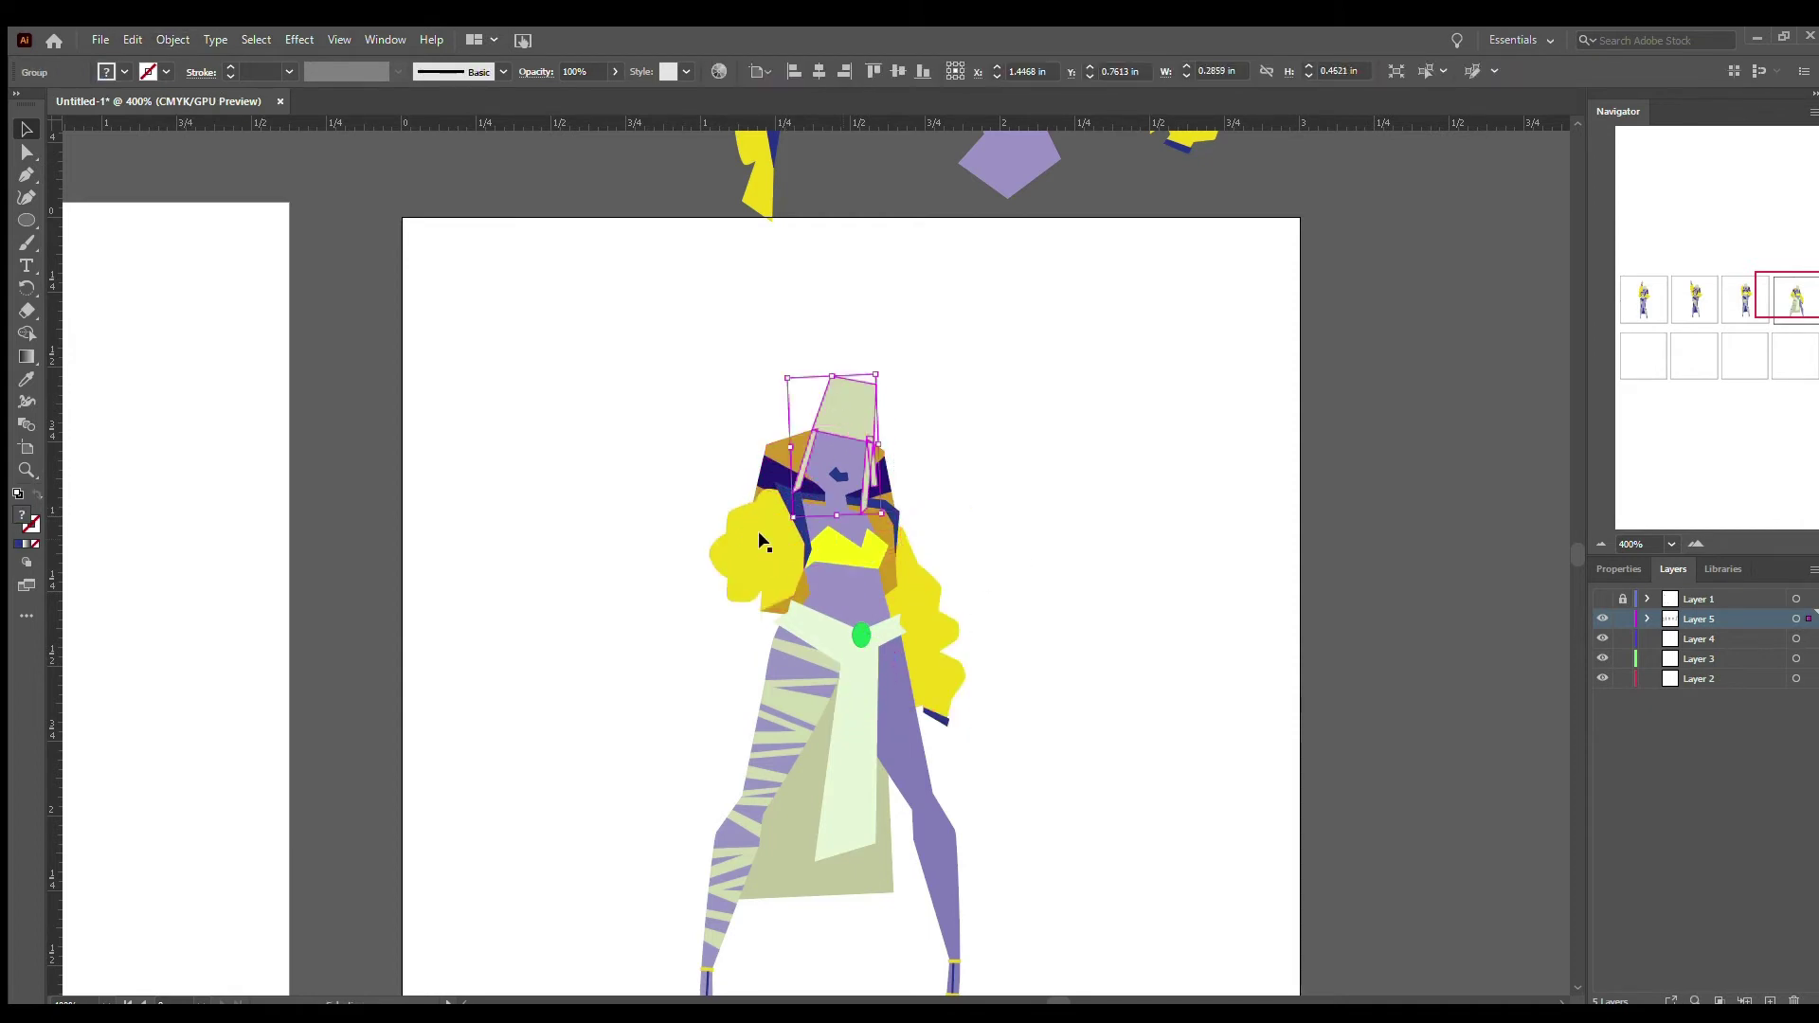
- Place the raised hand over the yellow sleeve of the fourth pose and group the figure's parts
drag(743, 538, 766, 474)
key(ctrl+g)
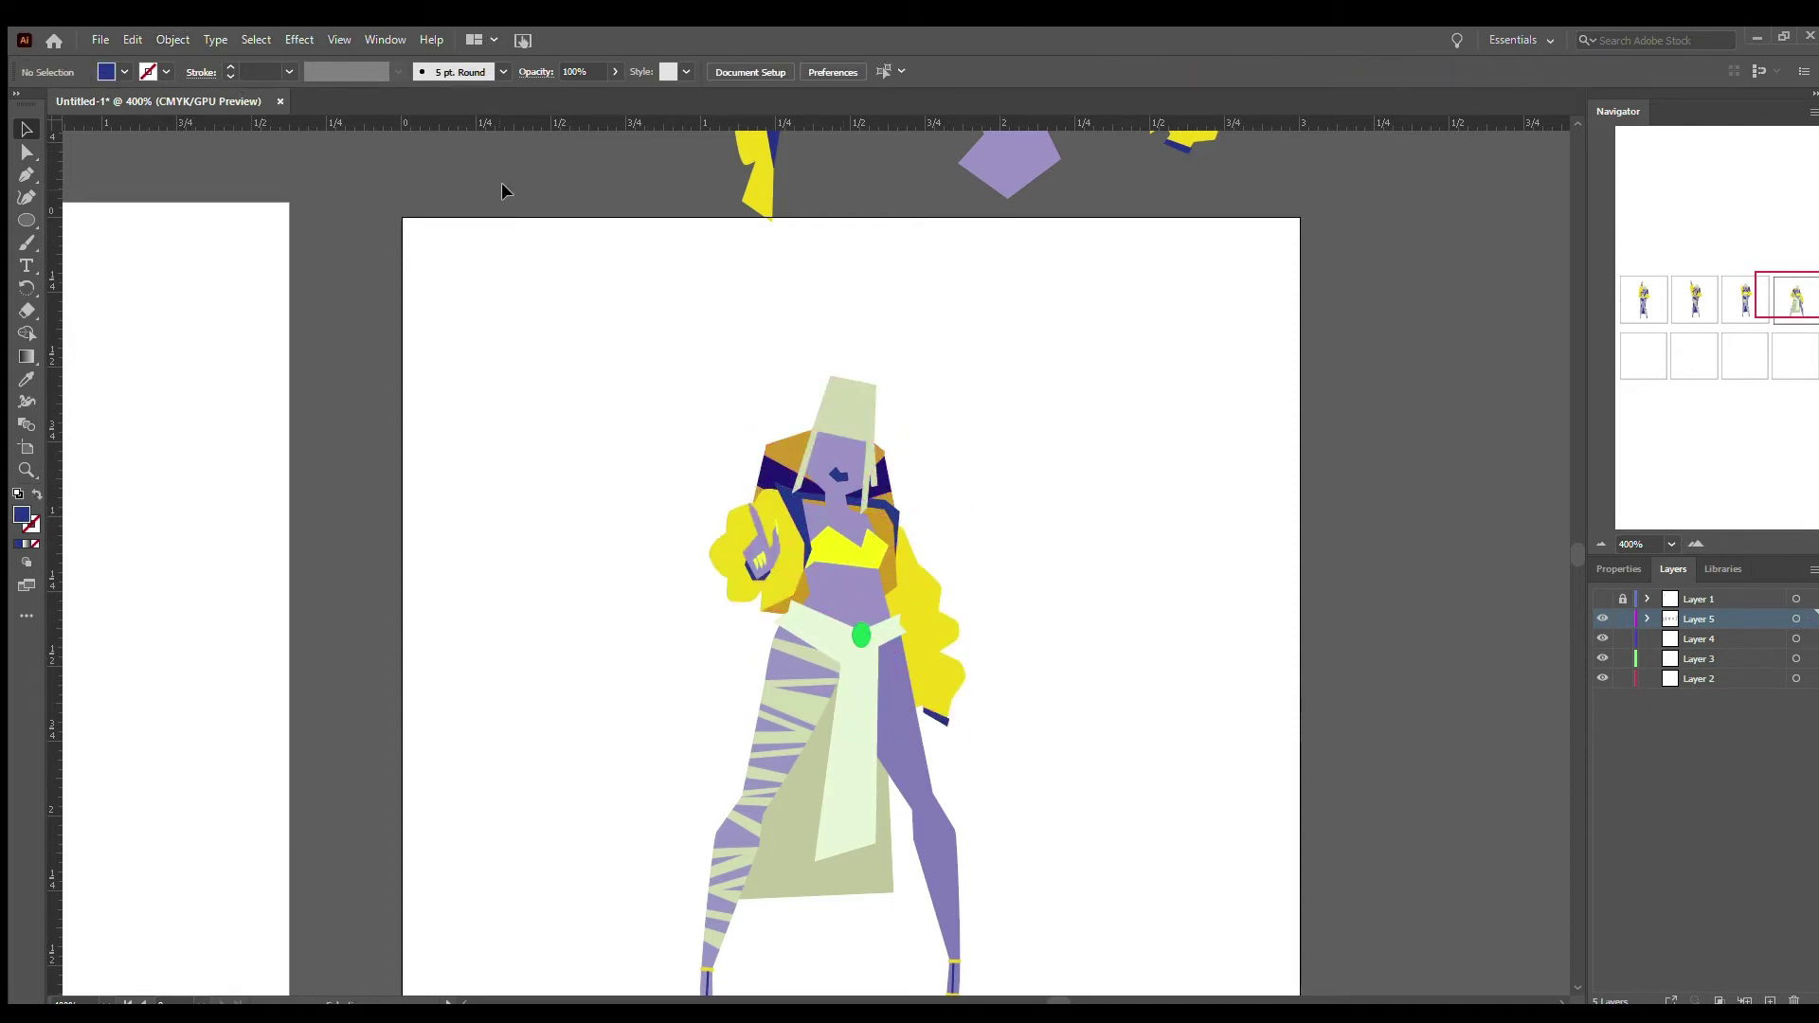
scroll(760, 420, down, 2)
scroll(786, 521, left, 10)
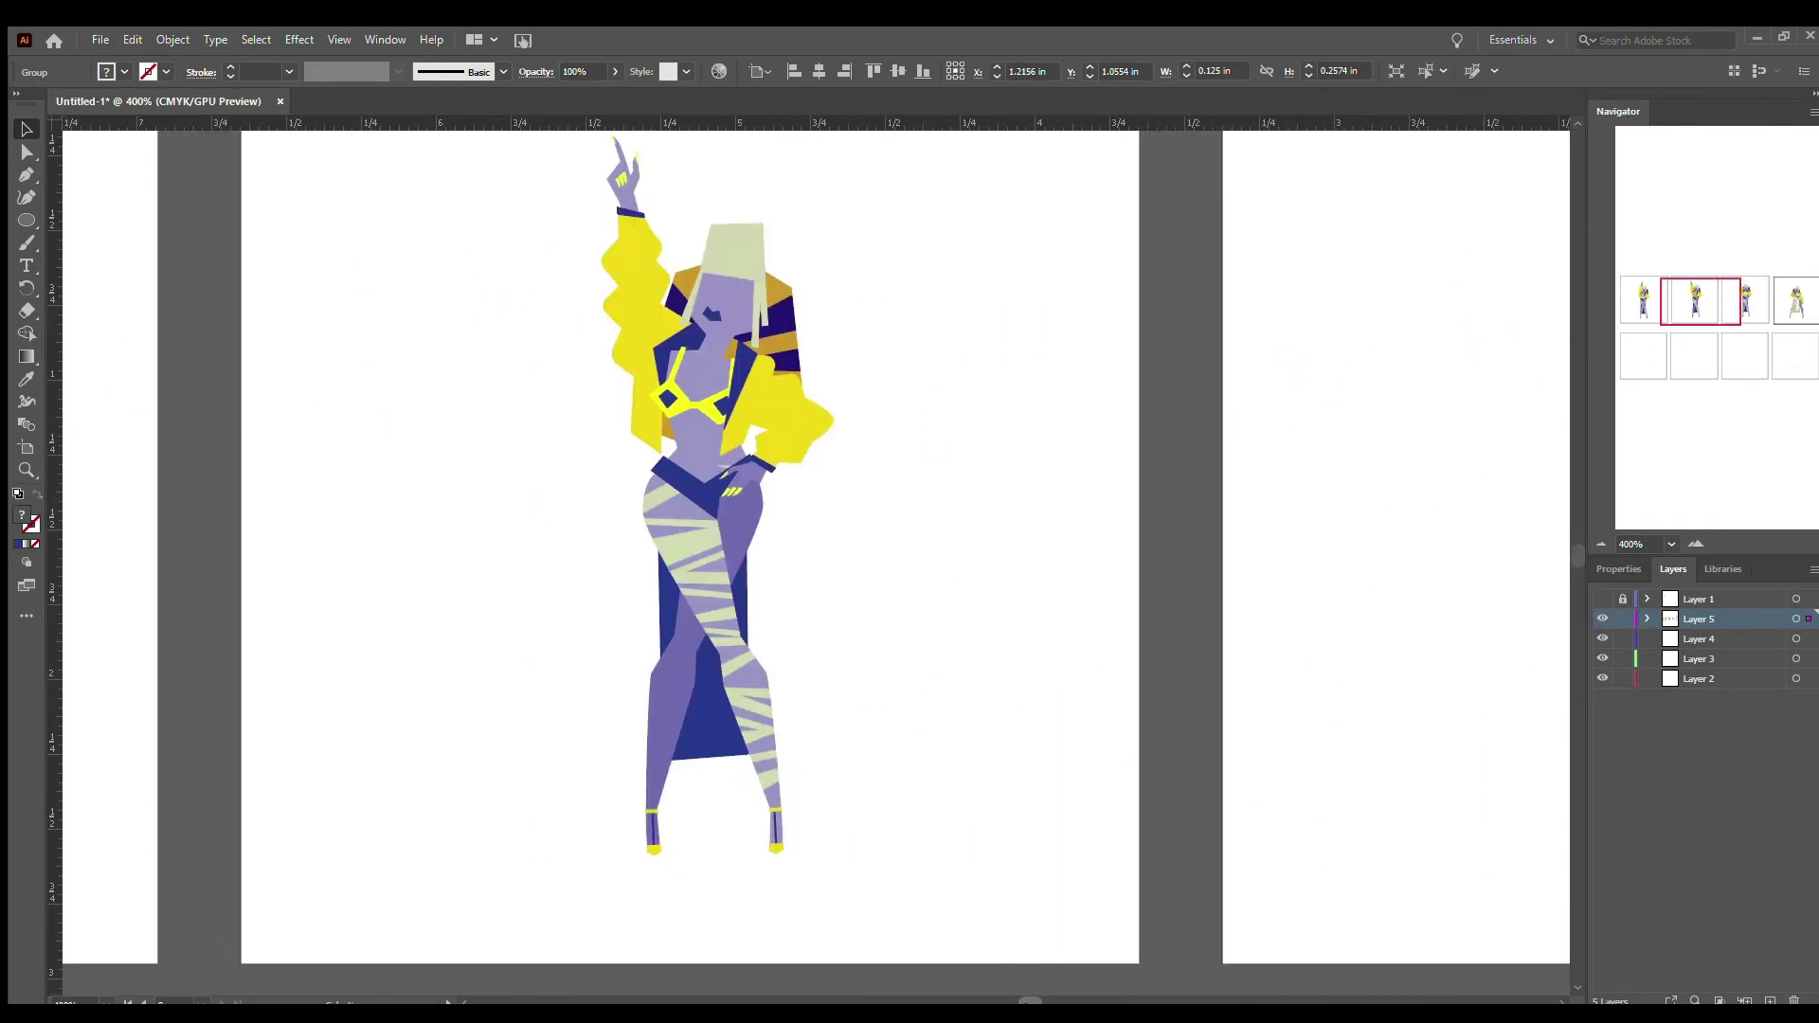
- Isolate the fourth figure's group and recolour its belt and front cloth light grey
scroll(786, 521, right, 15)
scroll(786, 521, left, 3)
double_click(777, 521)
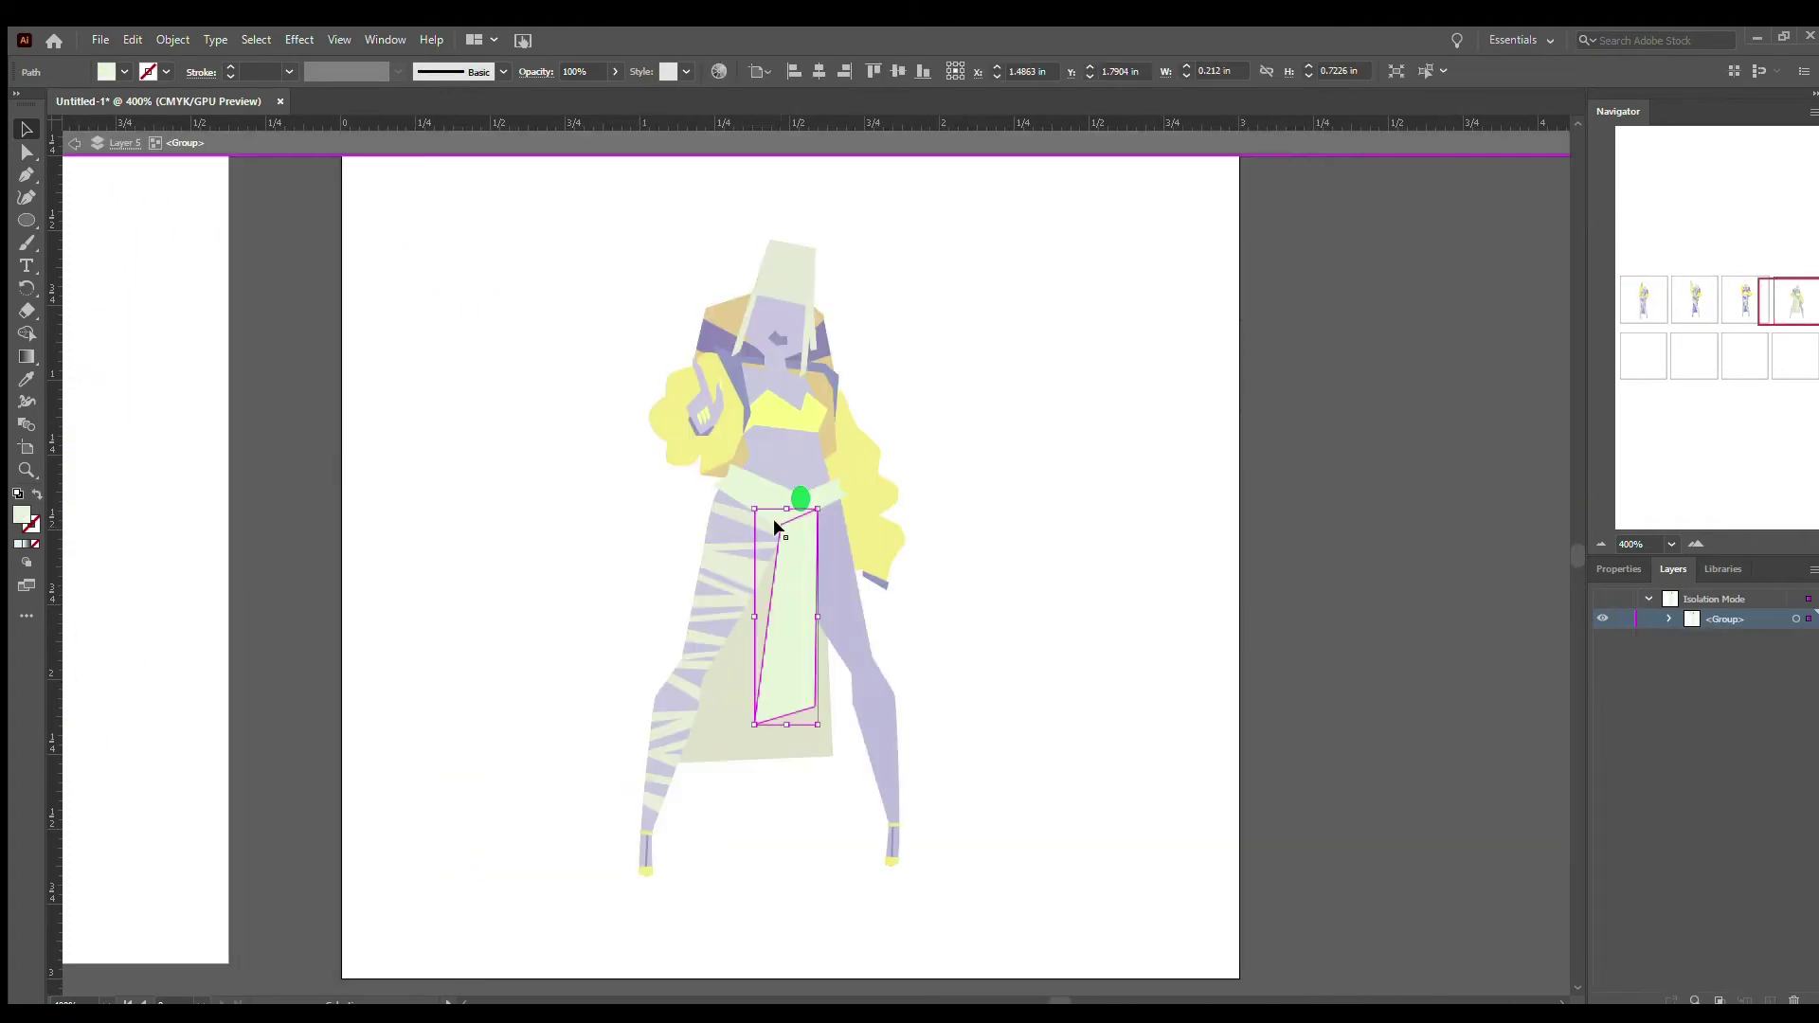
double_click(1481, 256)
double_click(788, 564)
double_click(1048, 509)
- Reshape the scalloped outline of the yellow sleeve around the raised hand by adjusting its anchor points
scroll(1055, 531, down, 3)
scroll(1059, 985, right, 1)
scroll(1059, 976, up, 2)
key(z)
click(679, 373)
key(a)
click(663, 443)
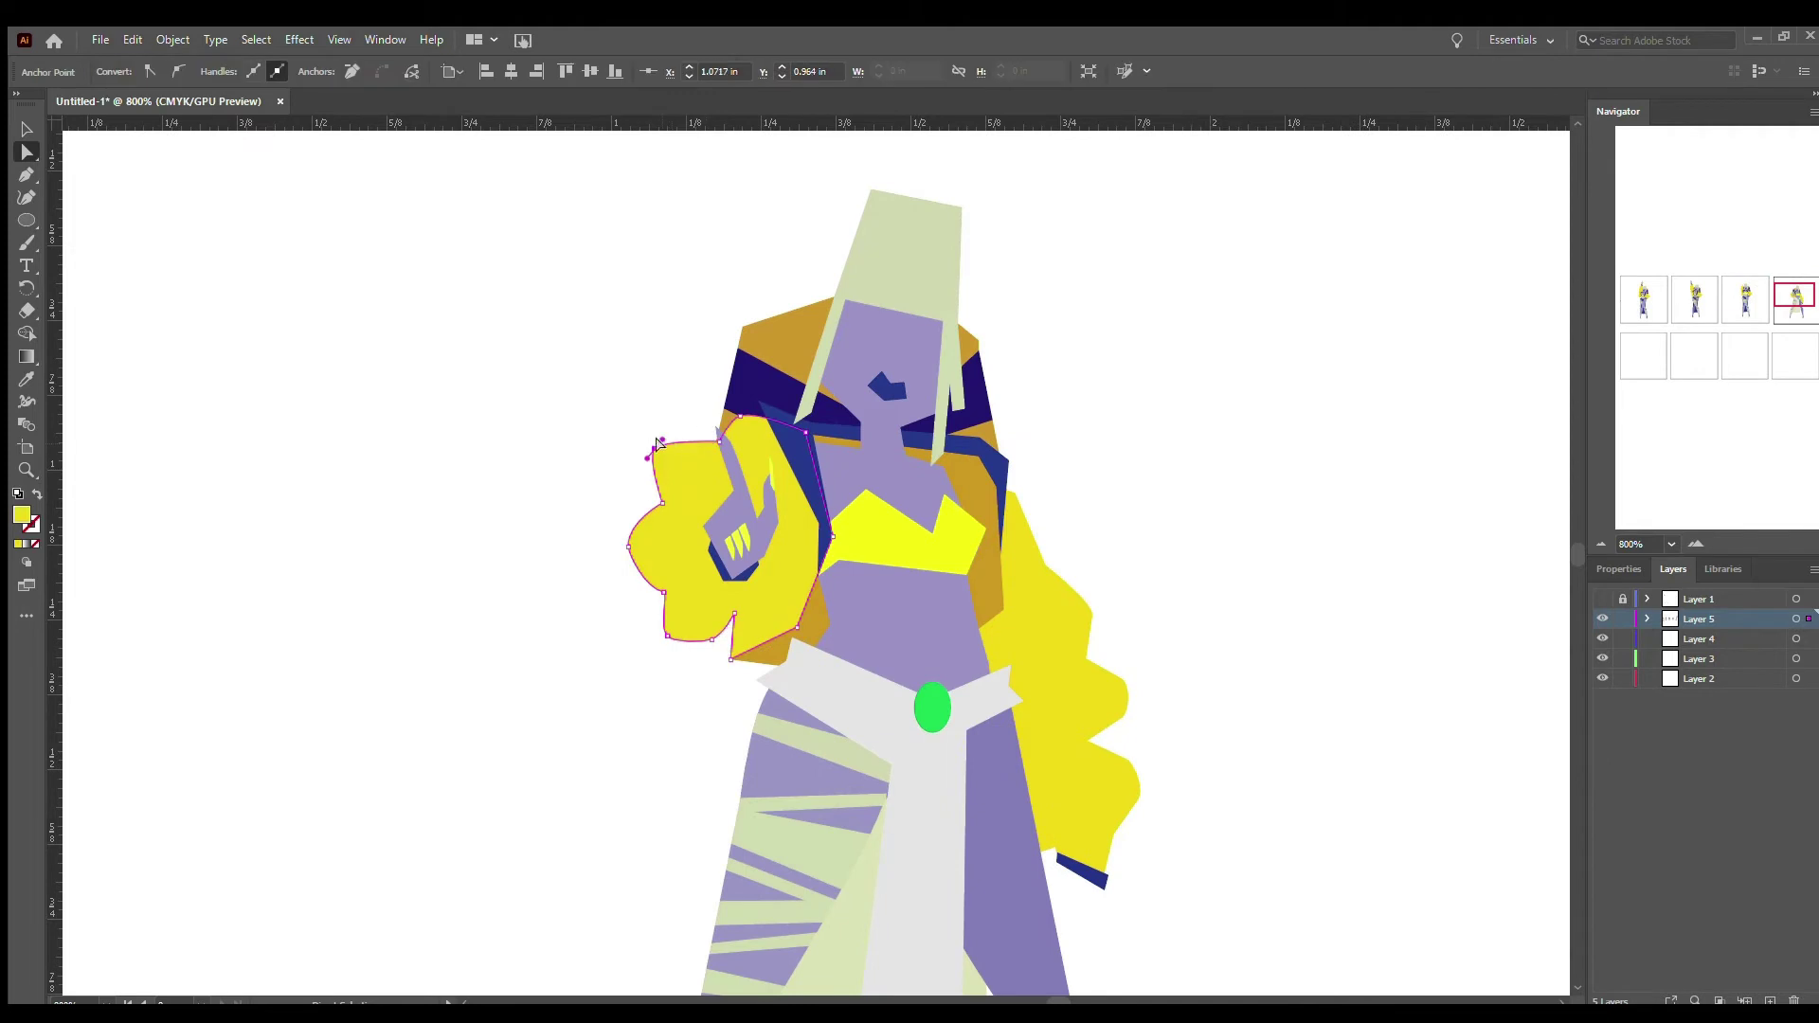
click(623, 564)
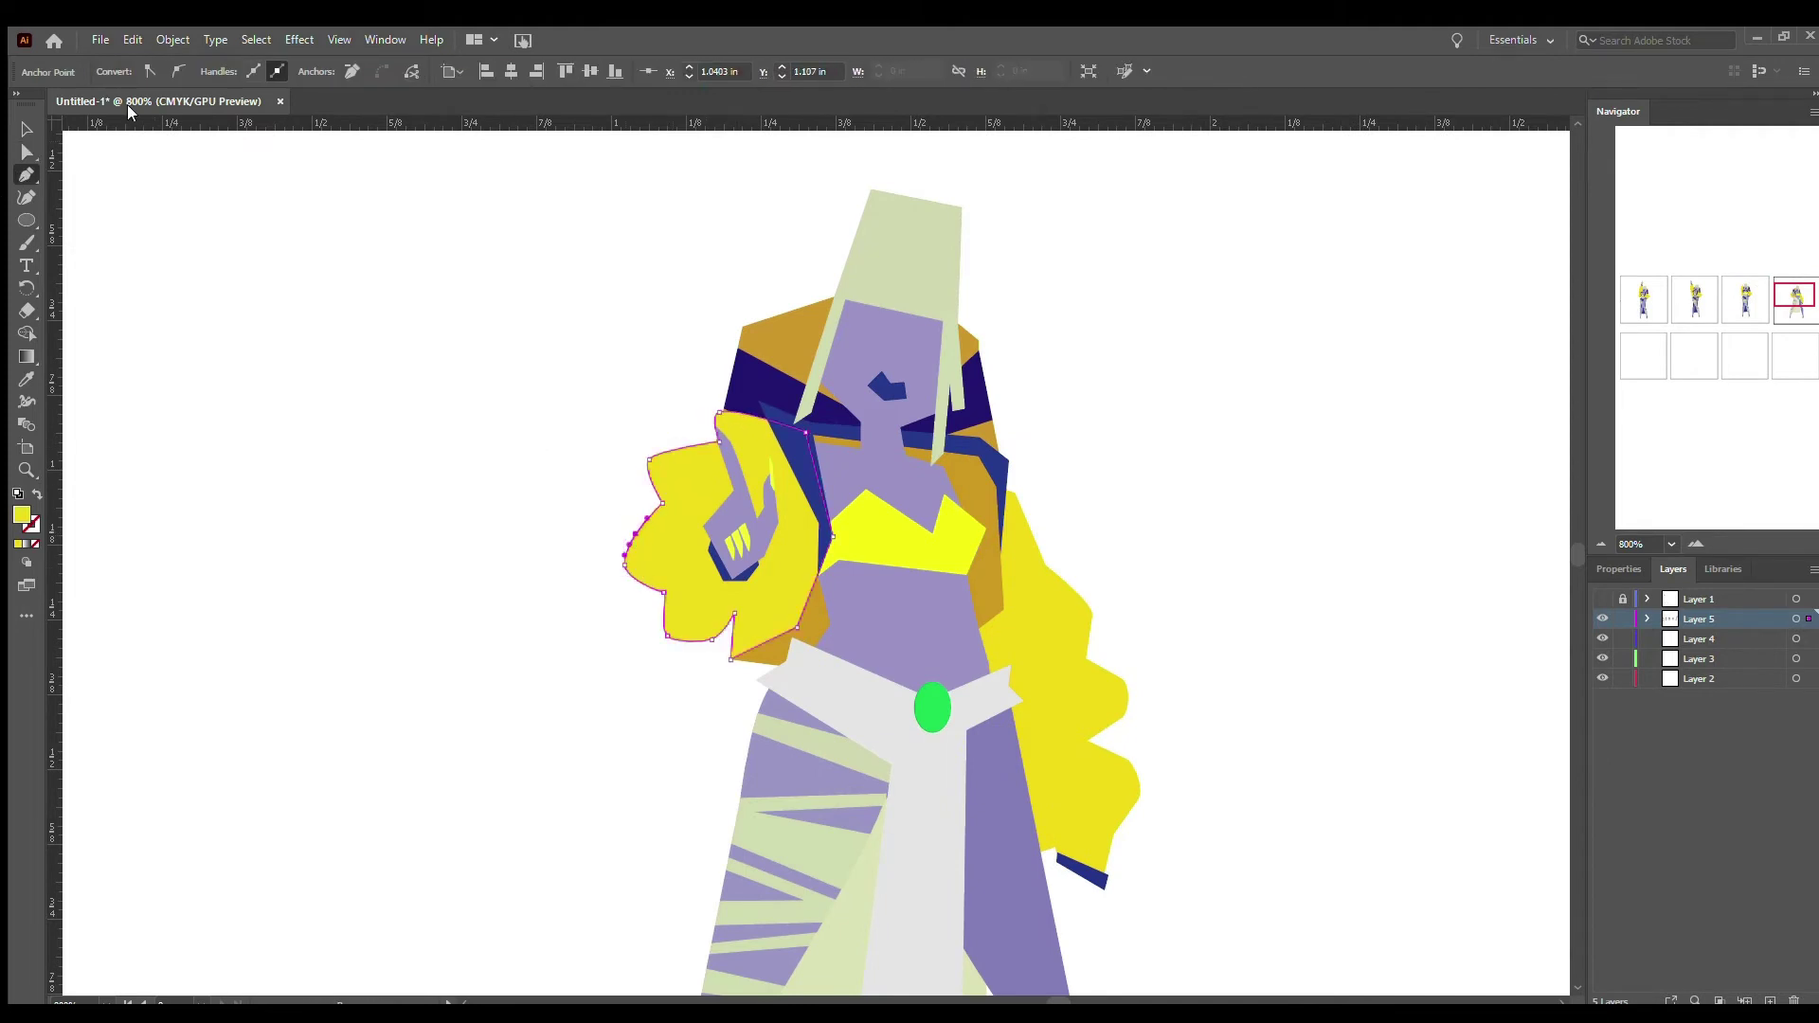
key(a)
click(710, 637)
click(1040, 504)
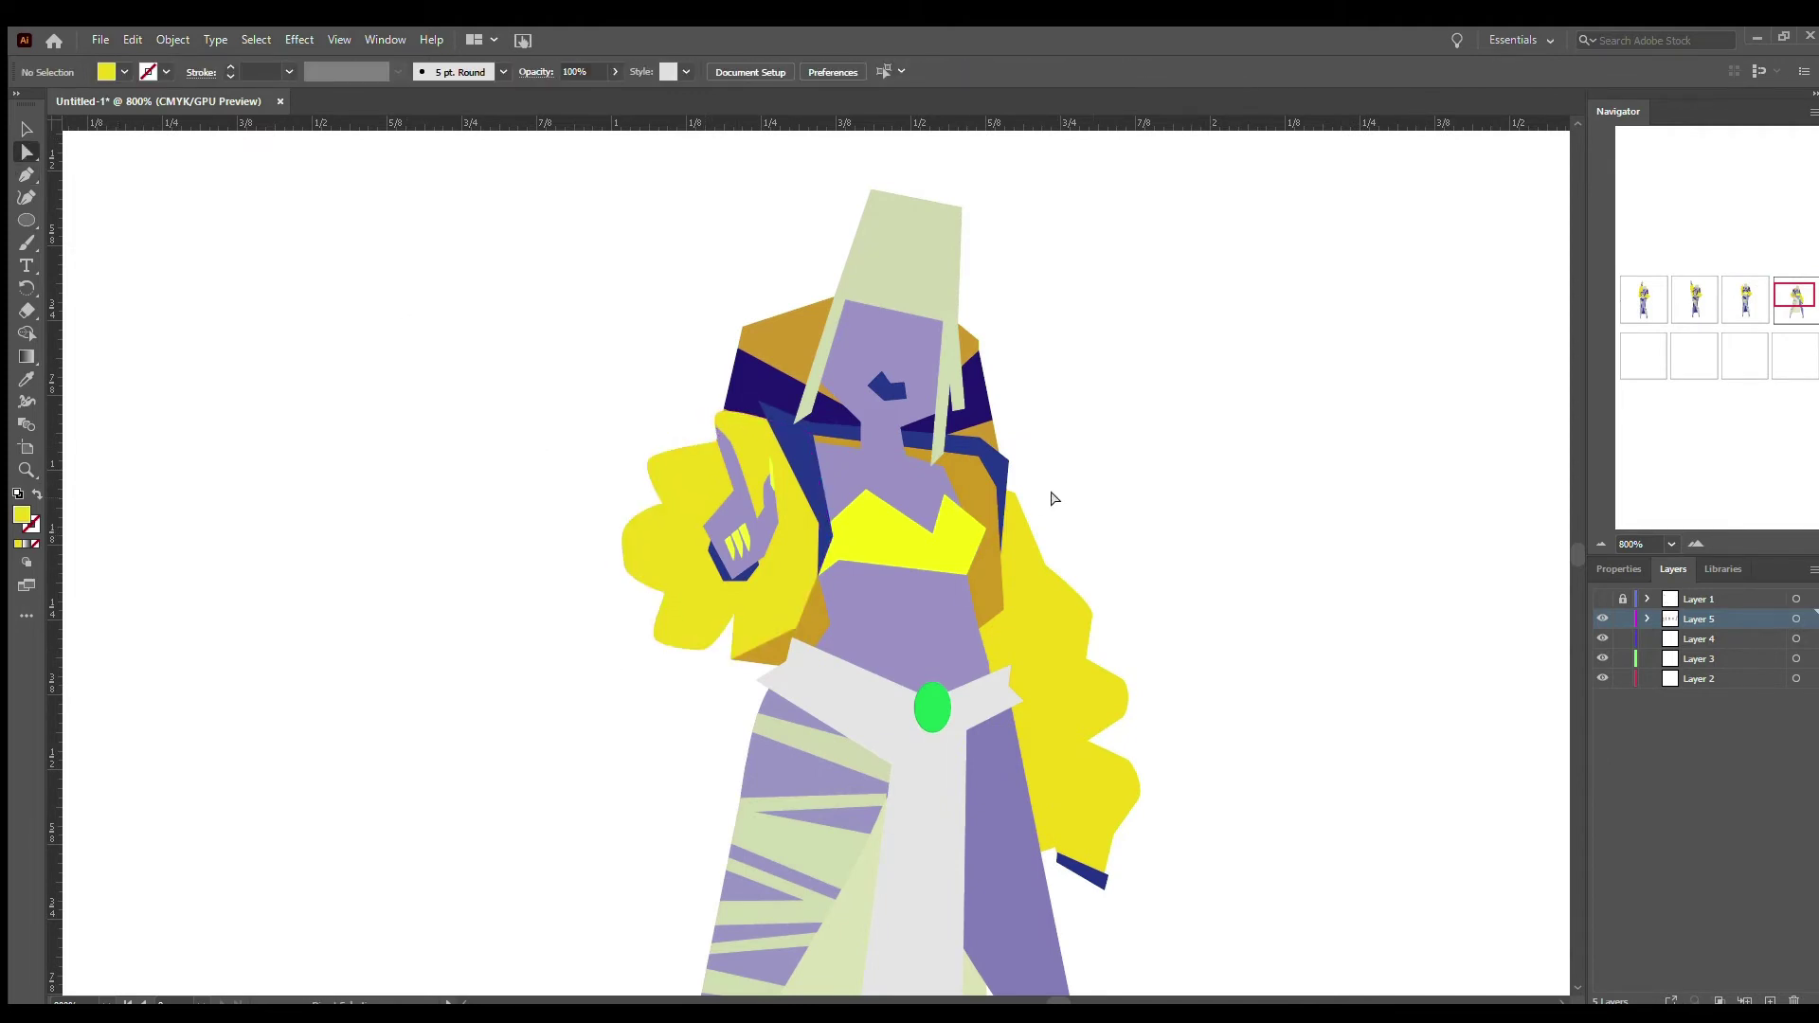
- Show the sketch on Layer 1 and draw a purple hand with the Pen tool below the lowered sleeve's navy cuff
scroll(1039, 504, down, 5)
key(ctrl+minus)
click(1602, 598)
click(928, 541)
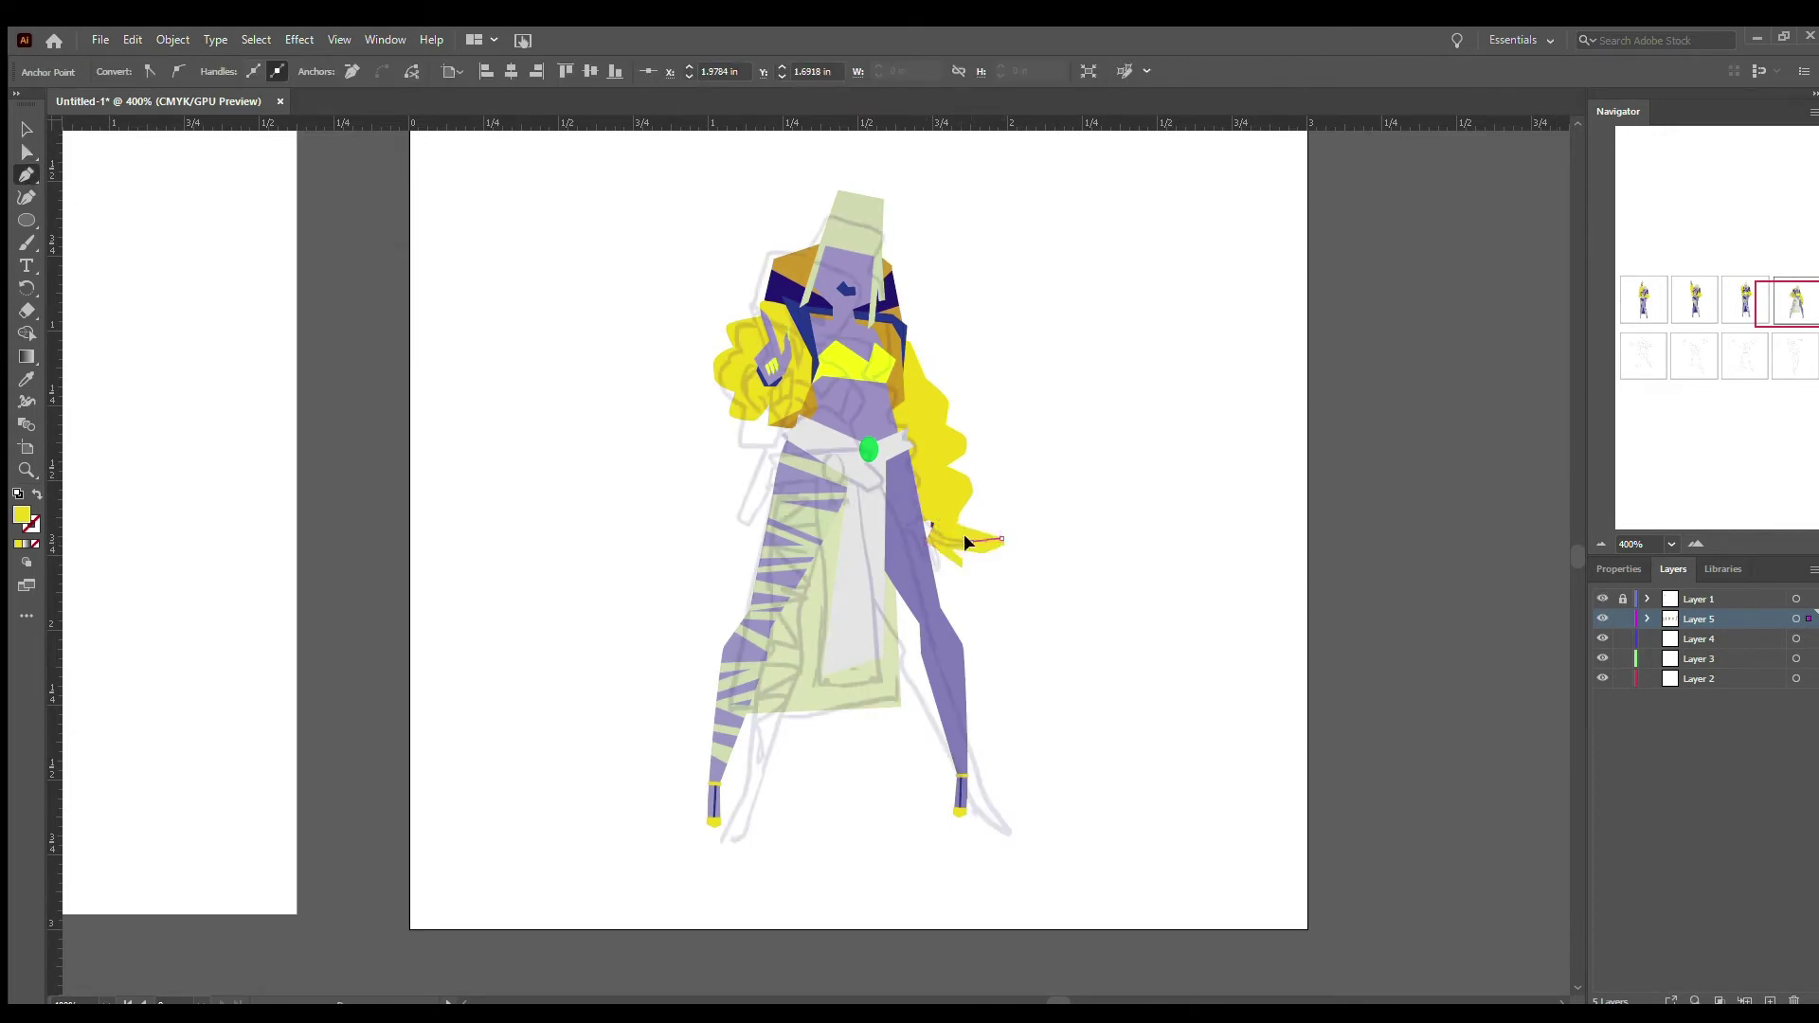
key(v)
click(985, 533)
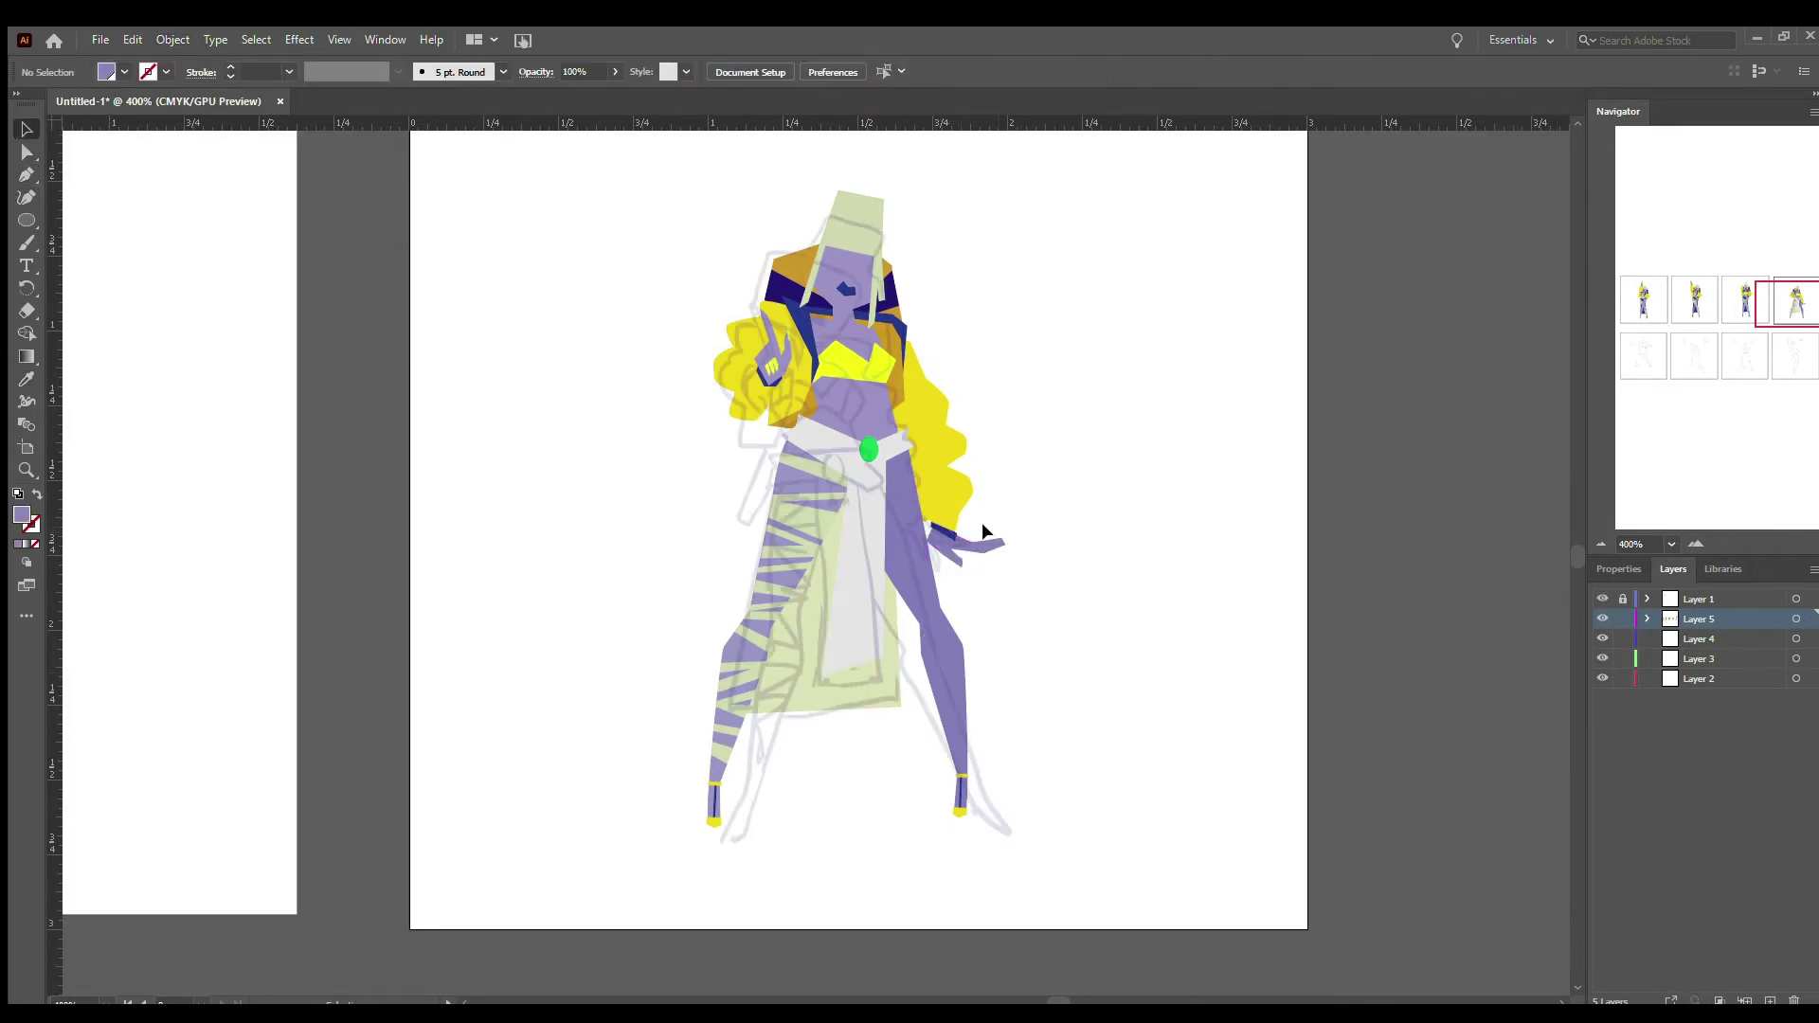
- Refine the lowered hand's finger and wrist anchor points to shape the thumb, fingers and palm
click(952, 554)
key(z)
click(945, 550)
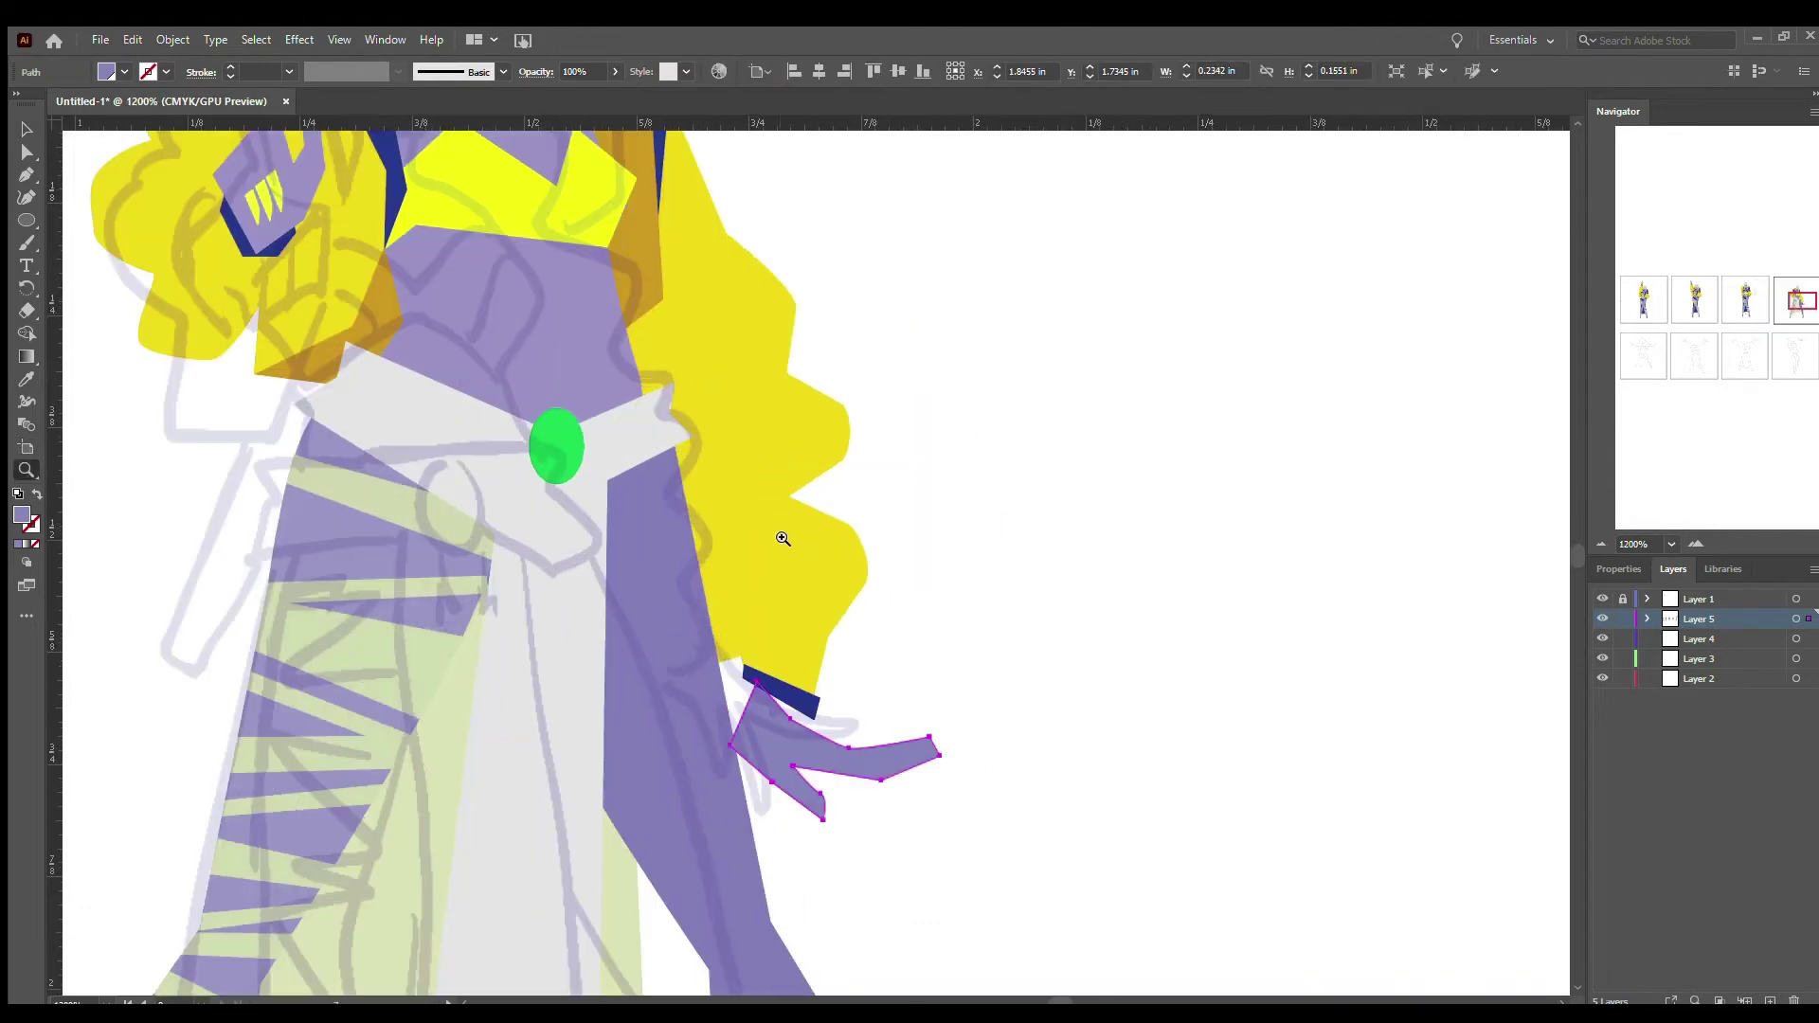
key(a)
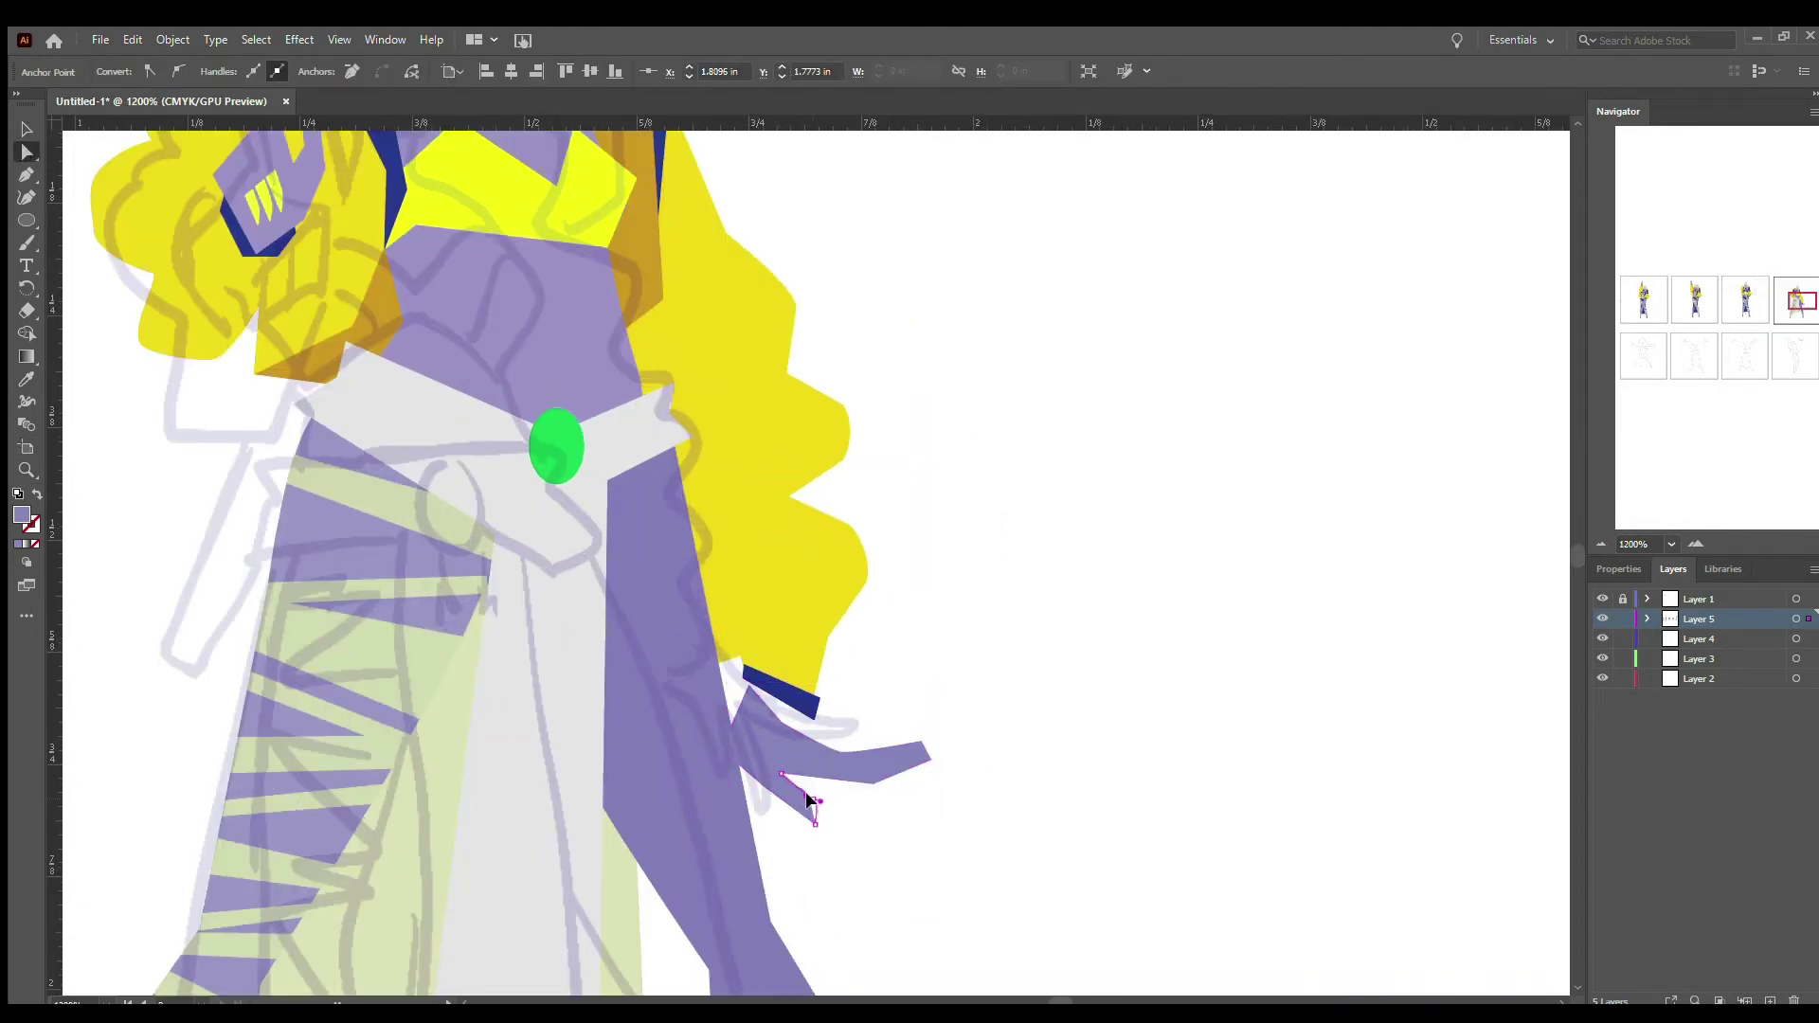
click(794, 769)
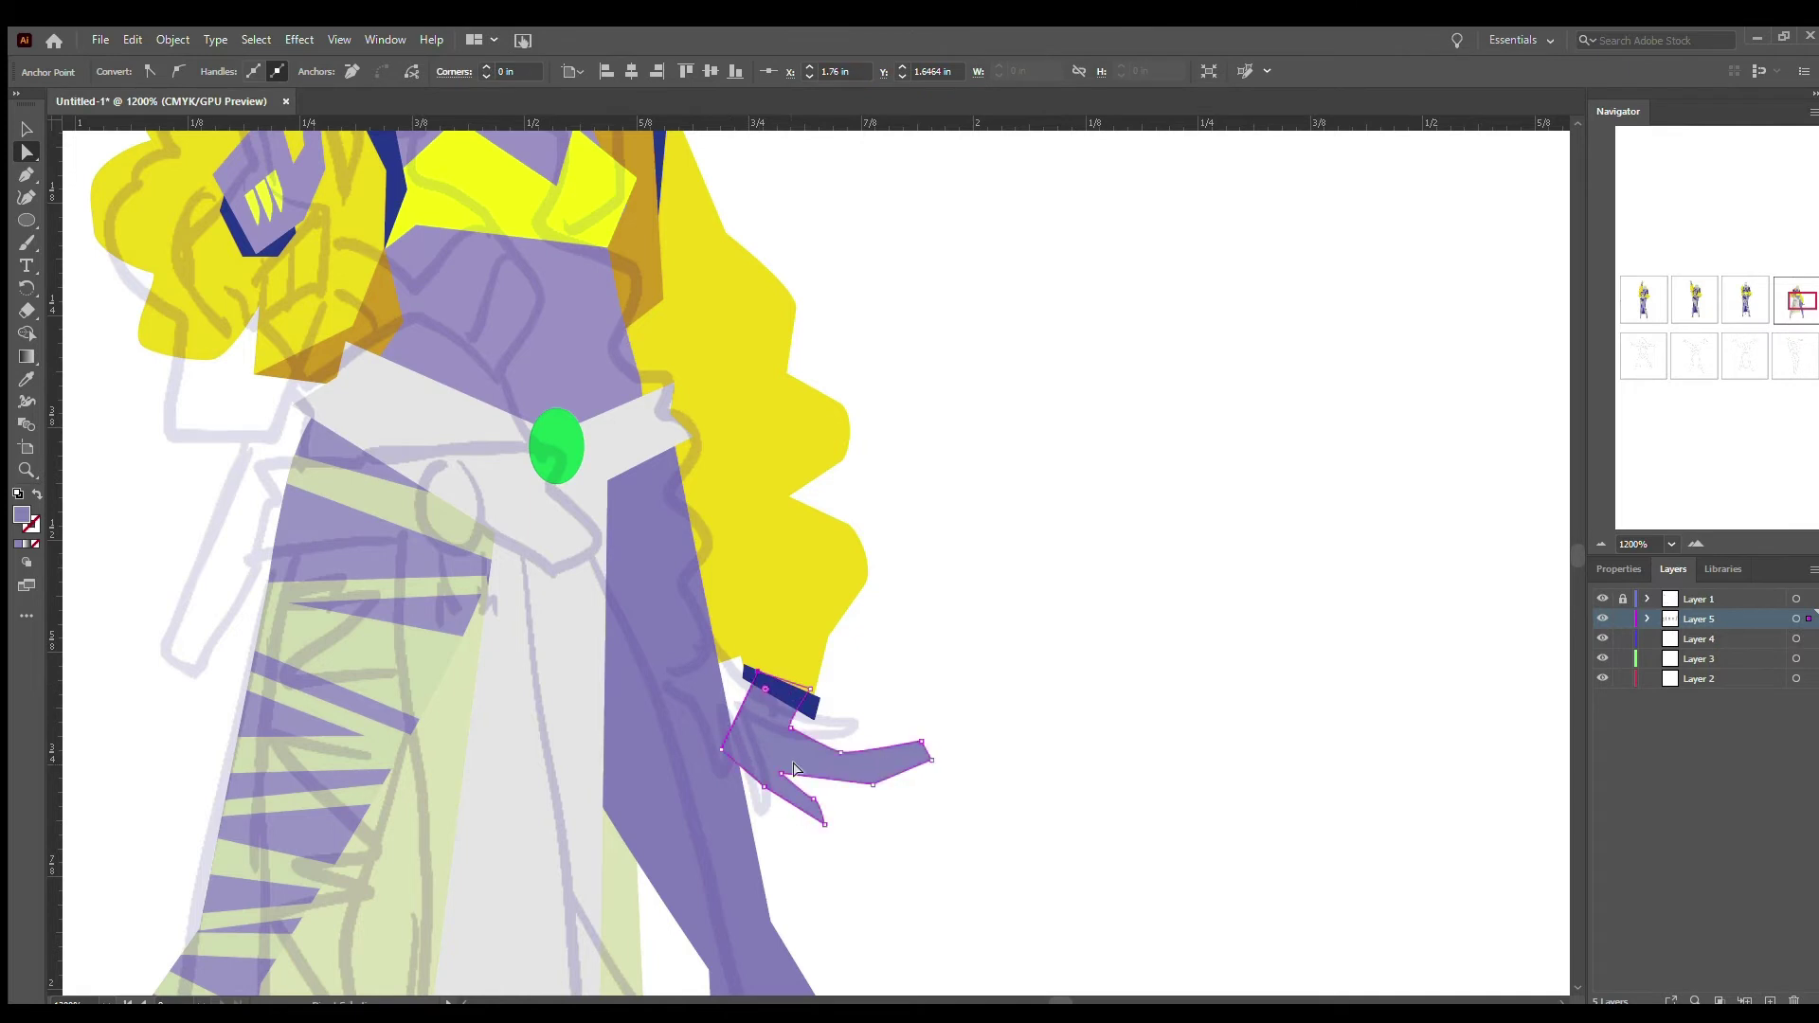
click(1474, 227)
- Rotate the lowered hand slightly upward, fill it with the darker purple and adjust its wrist edge
key(v)
click(843, 765)
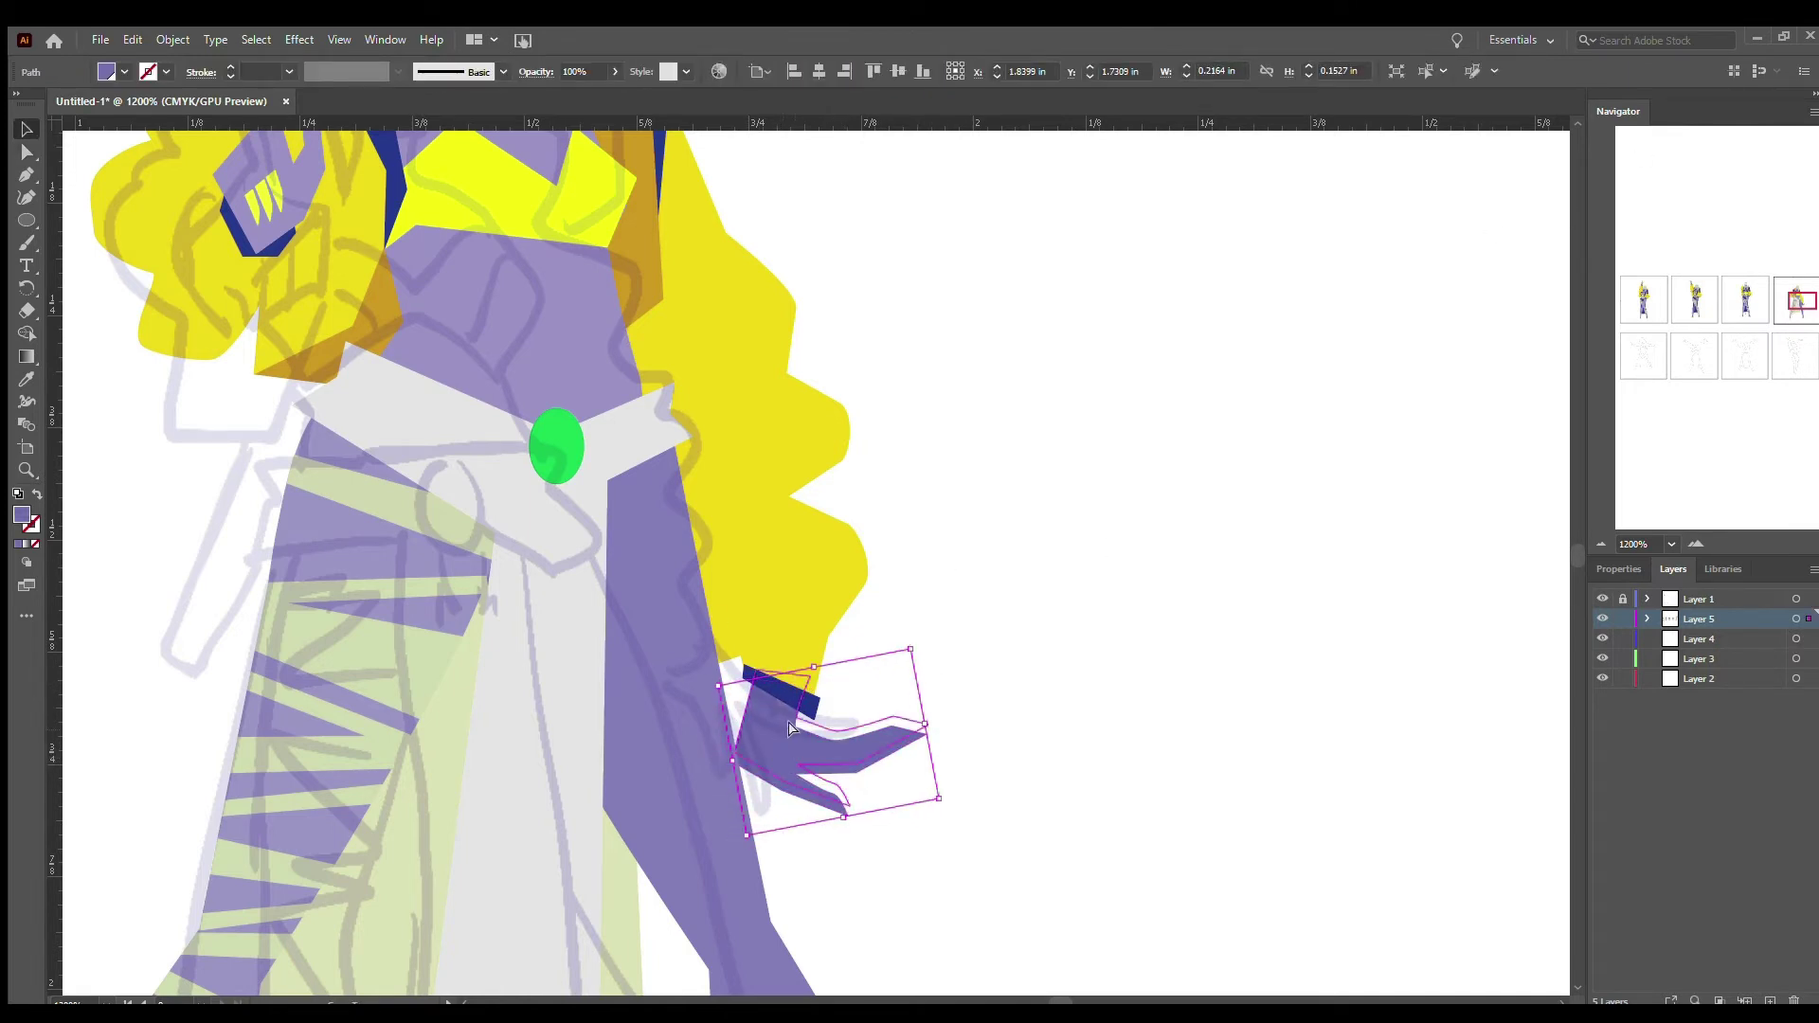
key(a)
click(950, 698)
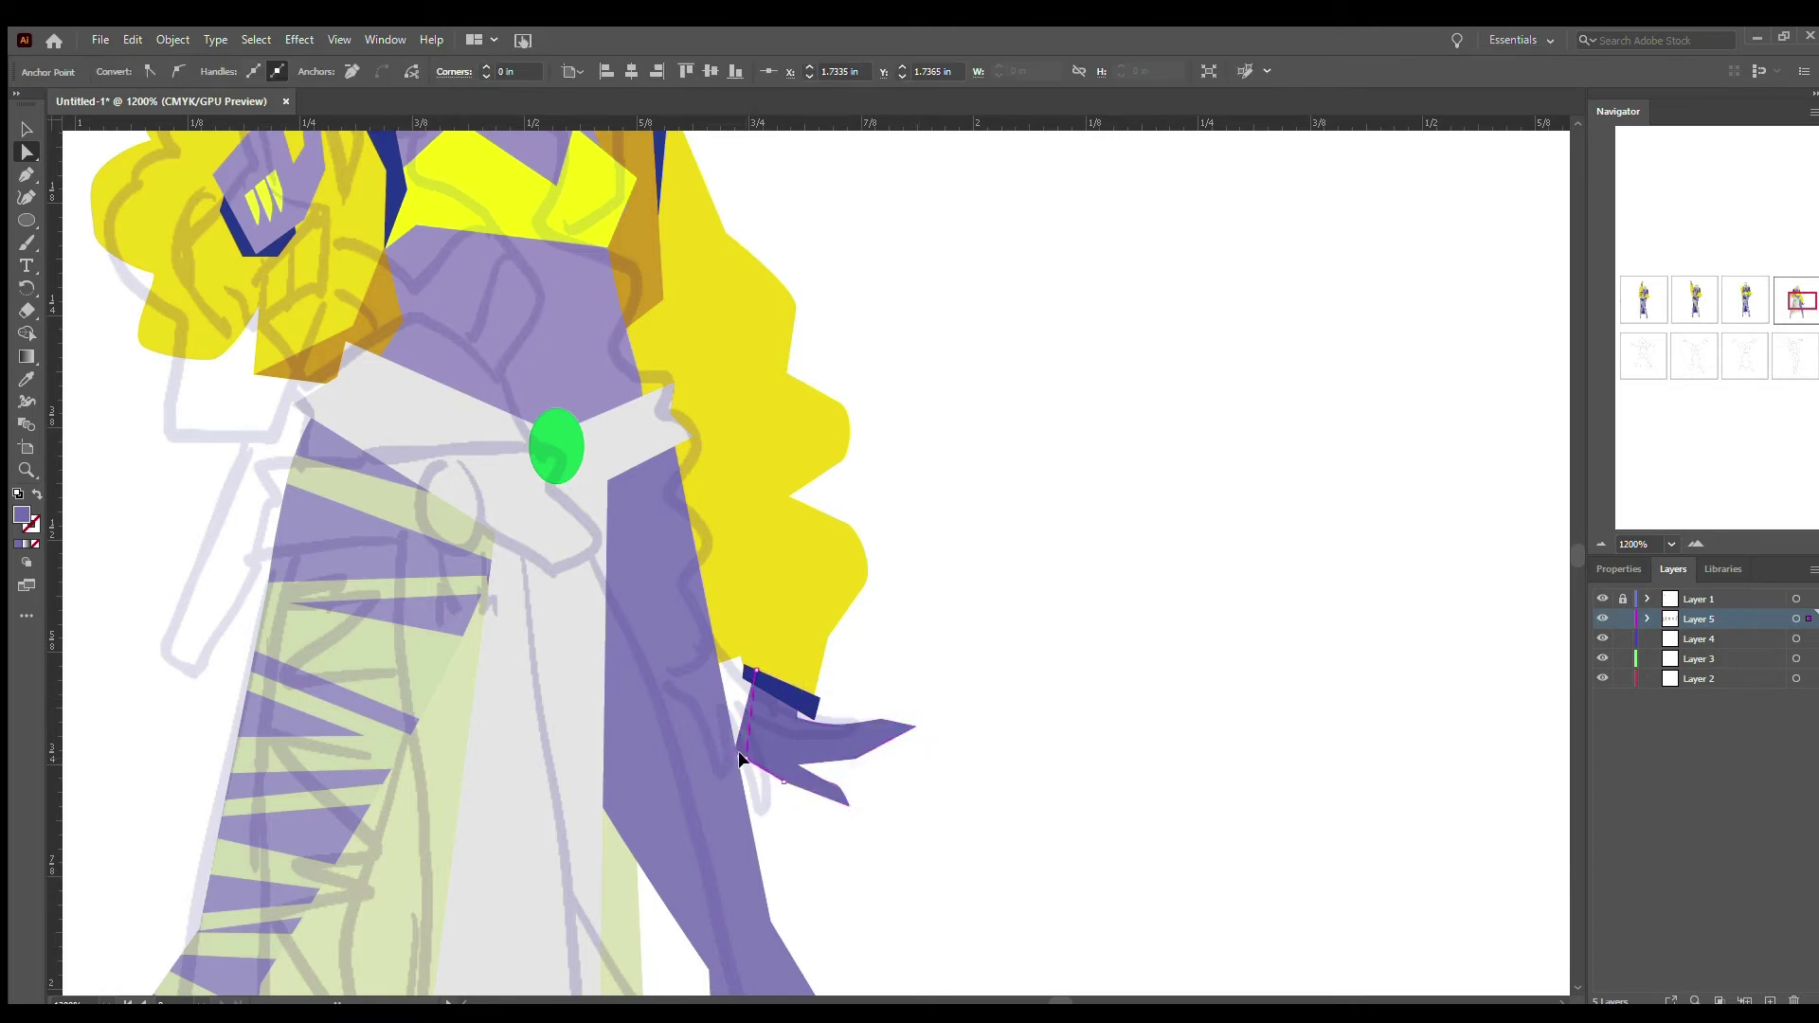
- Undo the blue fill on the front-facing base figure's hip panel in mummygirl.ai
key(ctrl+minus)
key(ctrl+minus)
key(ctrl+minus)
key(ctrl+minus)
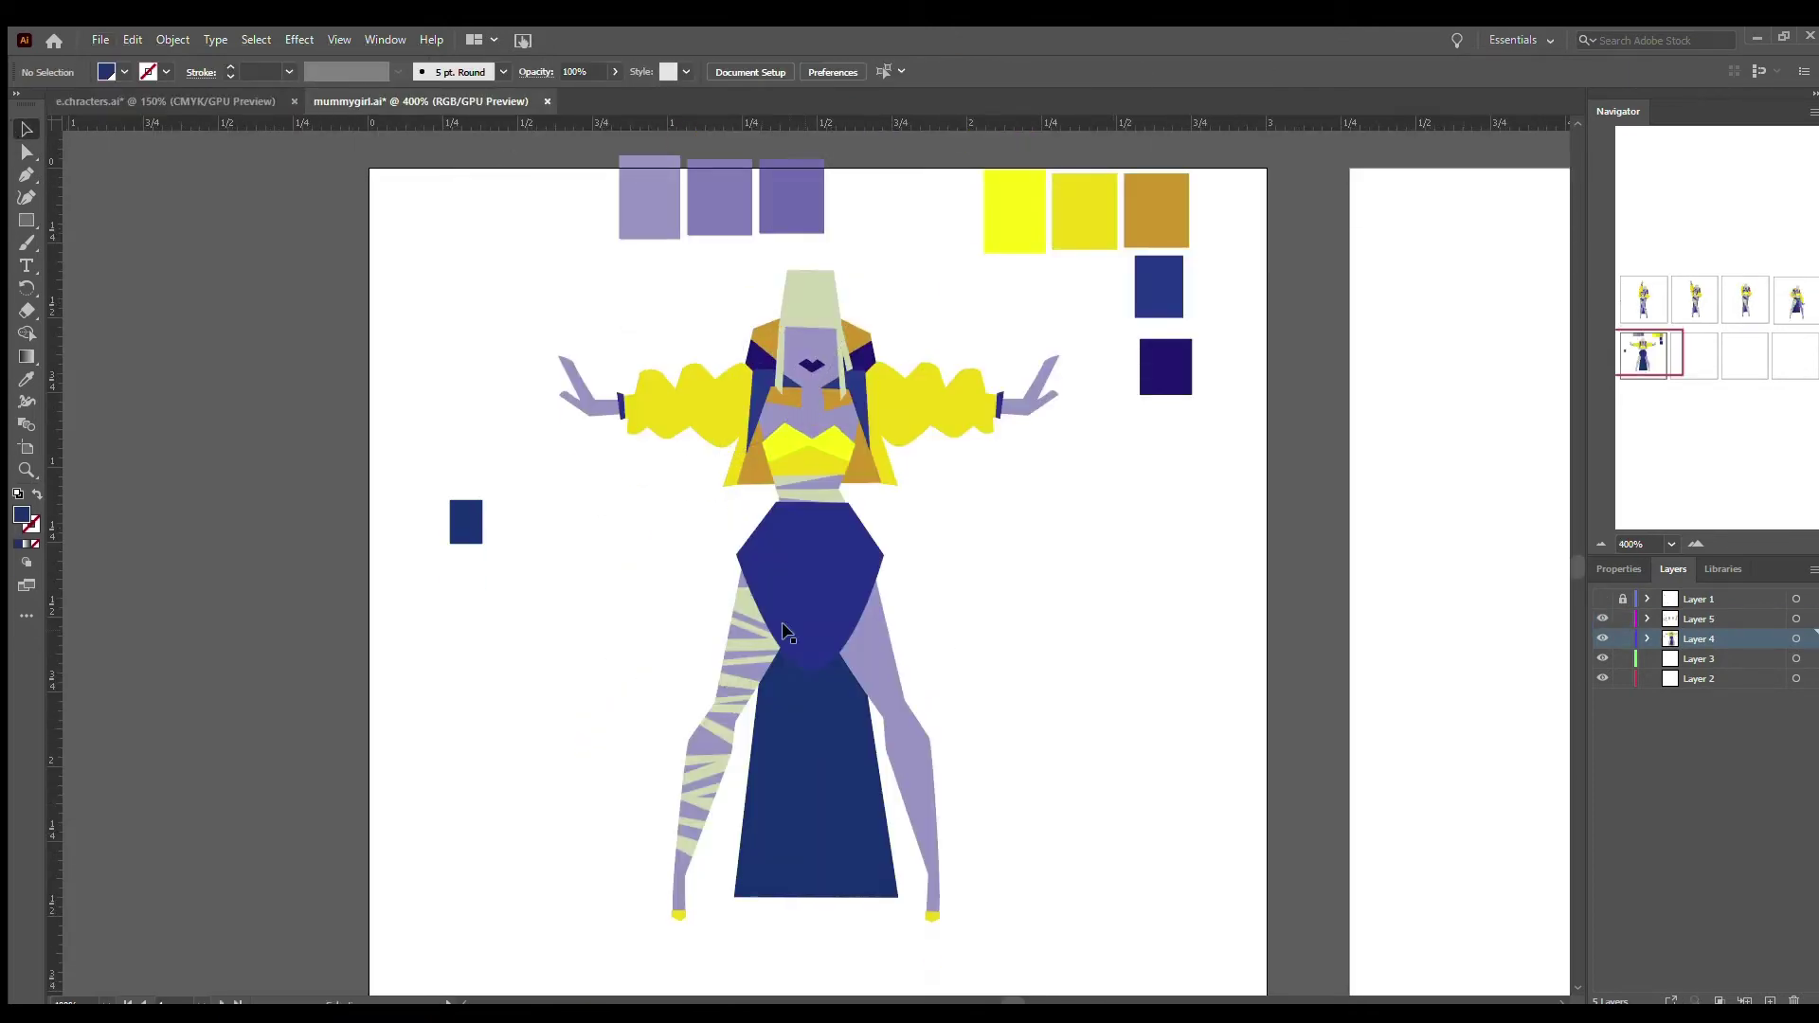
click(796, 606)
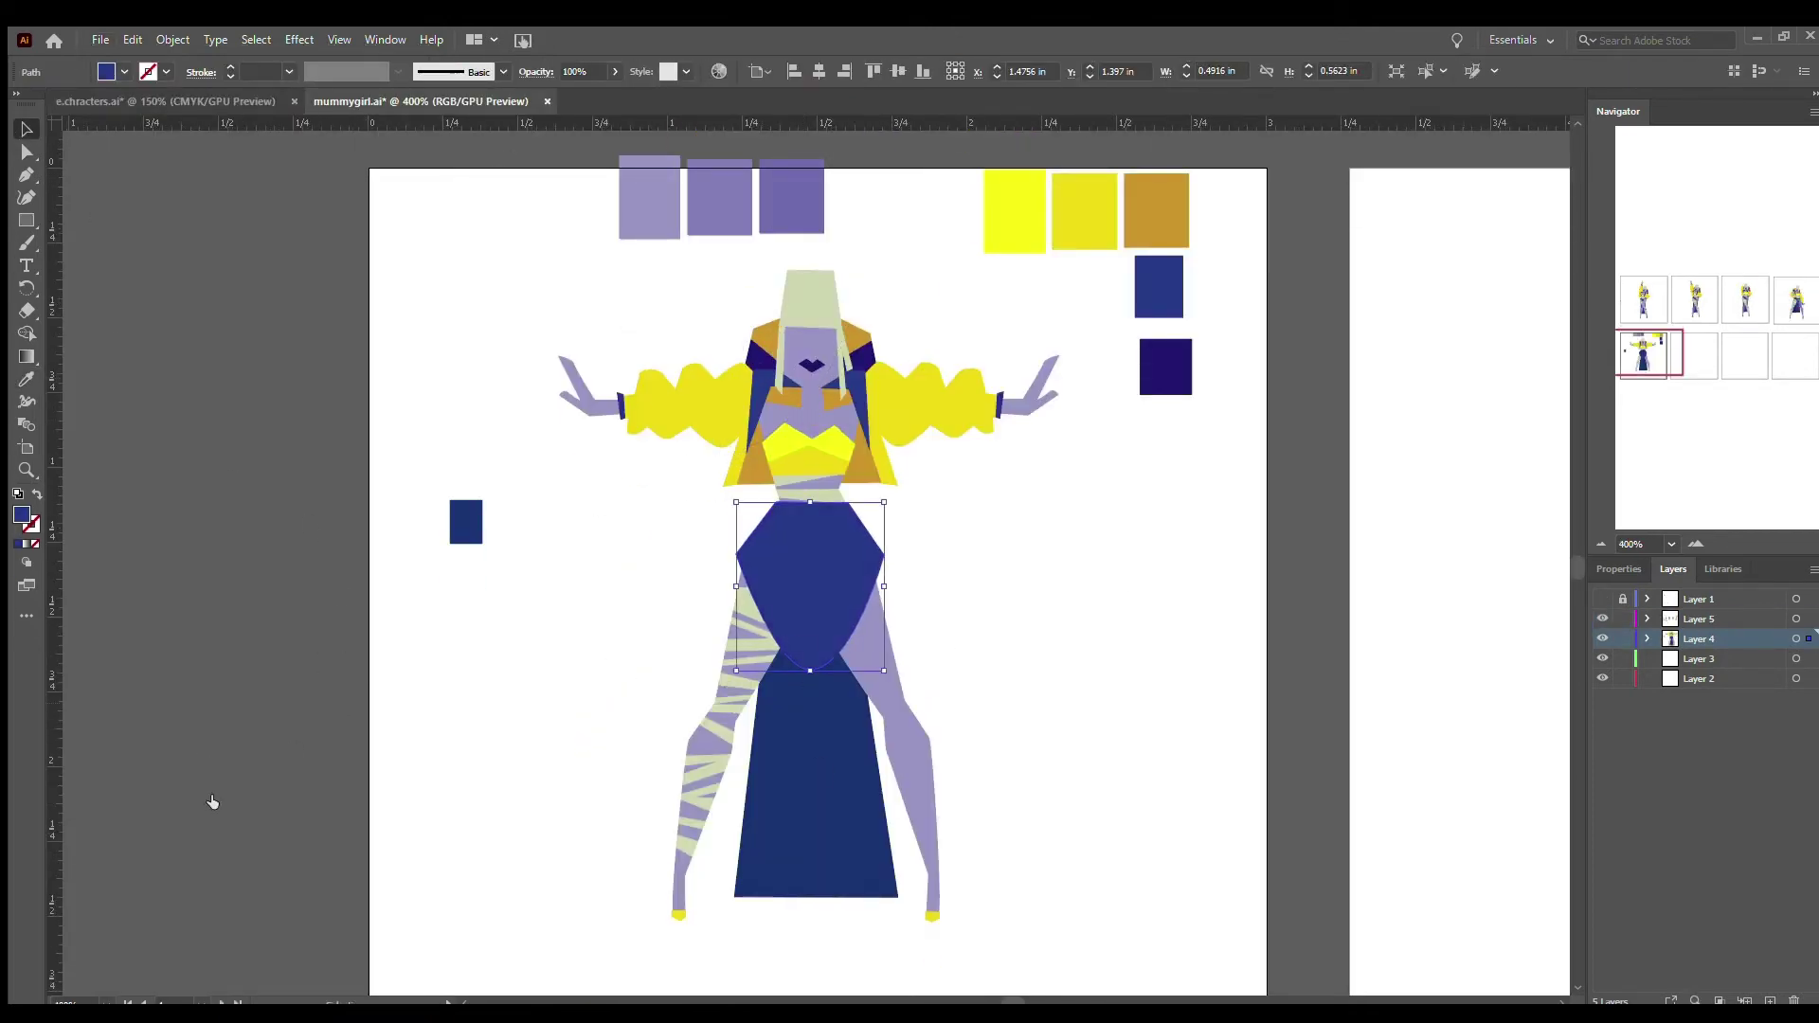
key(ctrl+z)
click(559, 775)
key(ctrl+z)
key(ctrl+z)
key(ctrl+z)
key(ctrl+z)
key(ctrl+z)
key(ctrl+z)
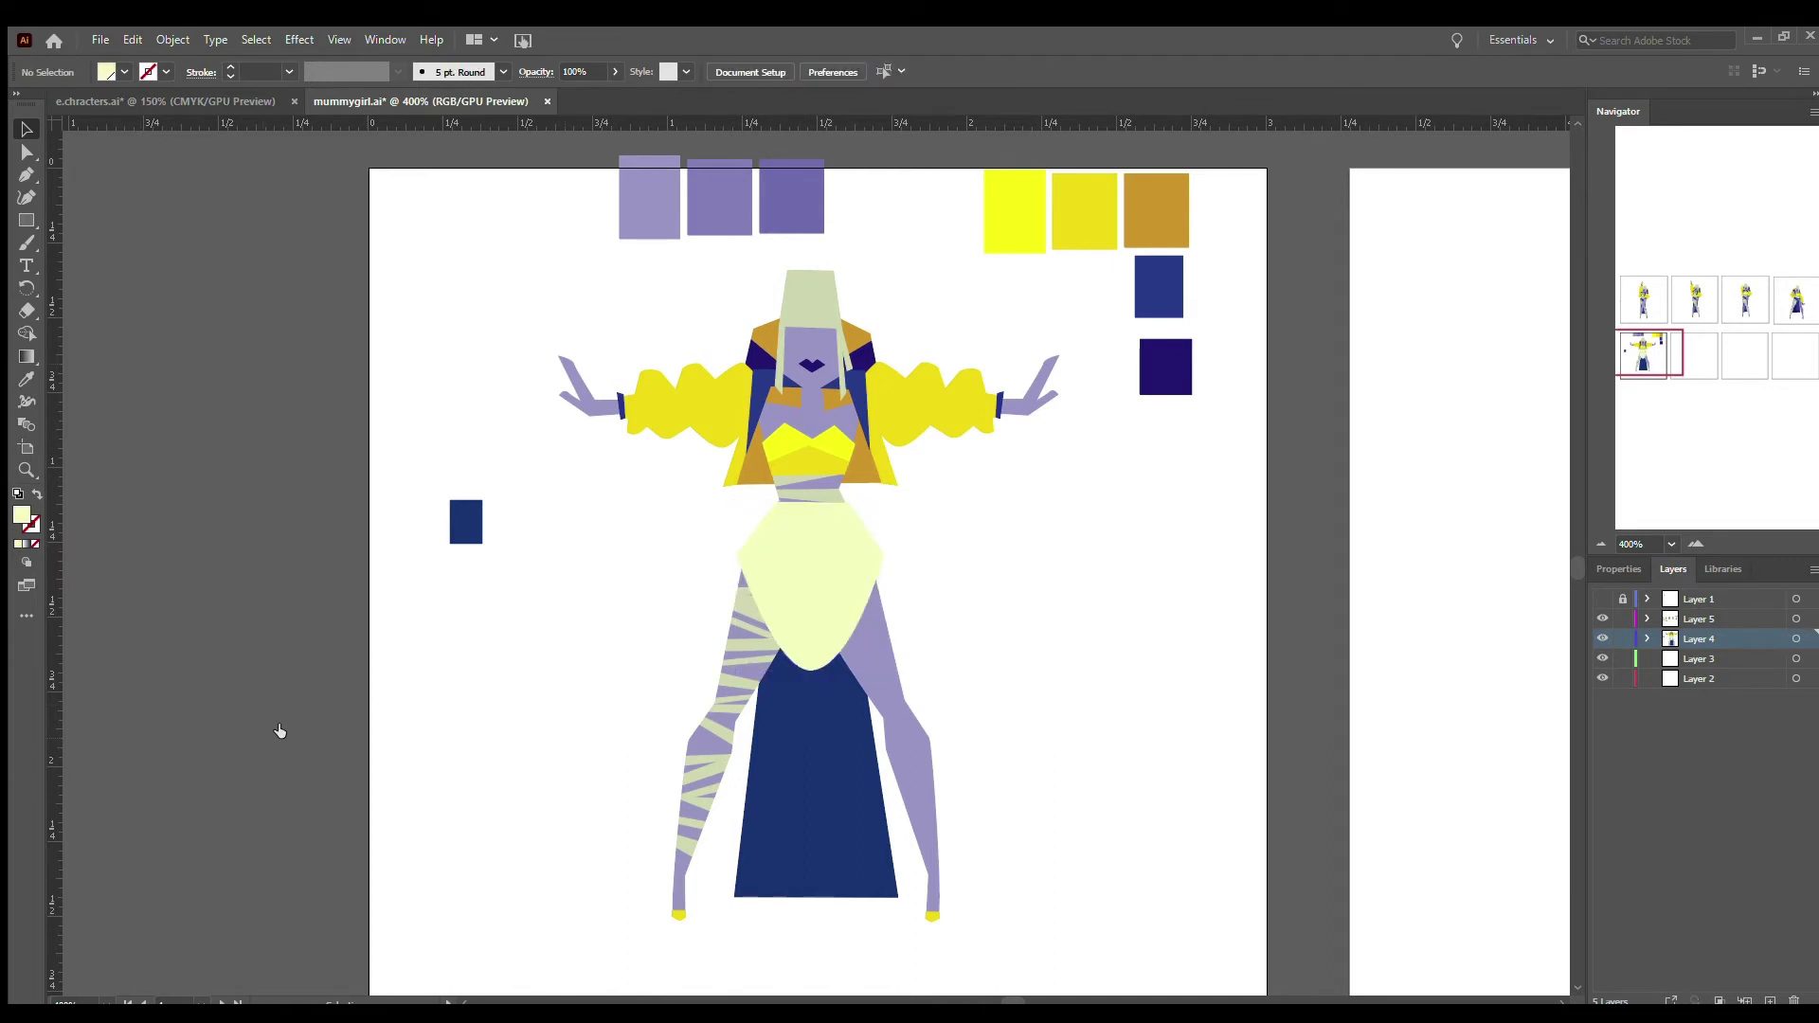
key(ctrl+z)
key(ctrl+shift+z)
- Recolour the base figure's long navy skirt with the pale green sampled from the leg bandages
click(820, 736)
key(i)
click(732, 611)
scroll(1068, 593, up, 2)
scroll(1067, 593, down, 1)
- Move the navy colour swatch off the artboard beside the base figure
key(v)
drag(466, 568, 276, 327)
drag(856, 559, 857, 559)
key(ctrl+z)
key(v)
click(162, 219)
scroll(1109, 716, down, 2)
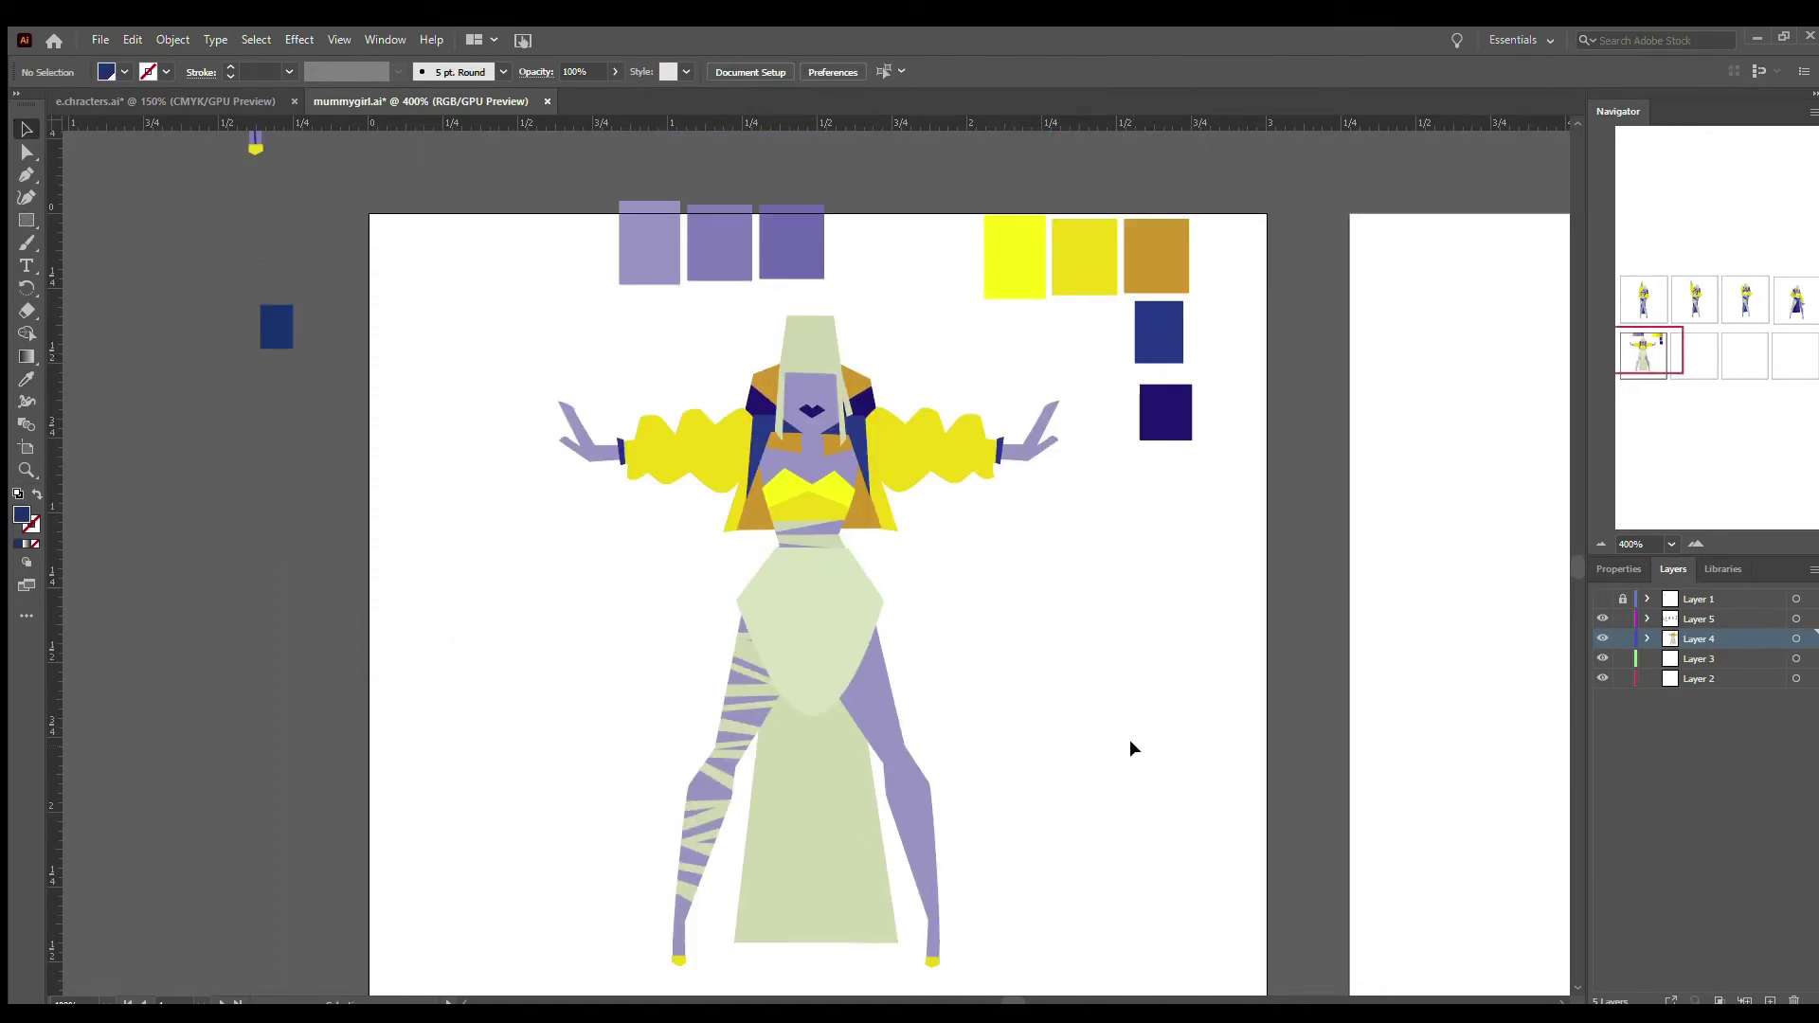
- Draw a pointed navy nail with the Pen tool on the base figure's lower finger and adjust its anchor points
key(ctrl+equal)
key(ctrl+equal)
click(25, 172)
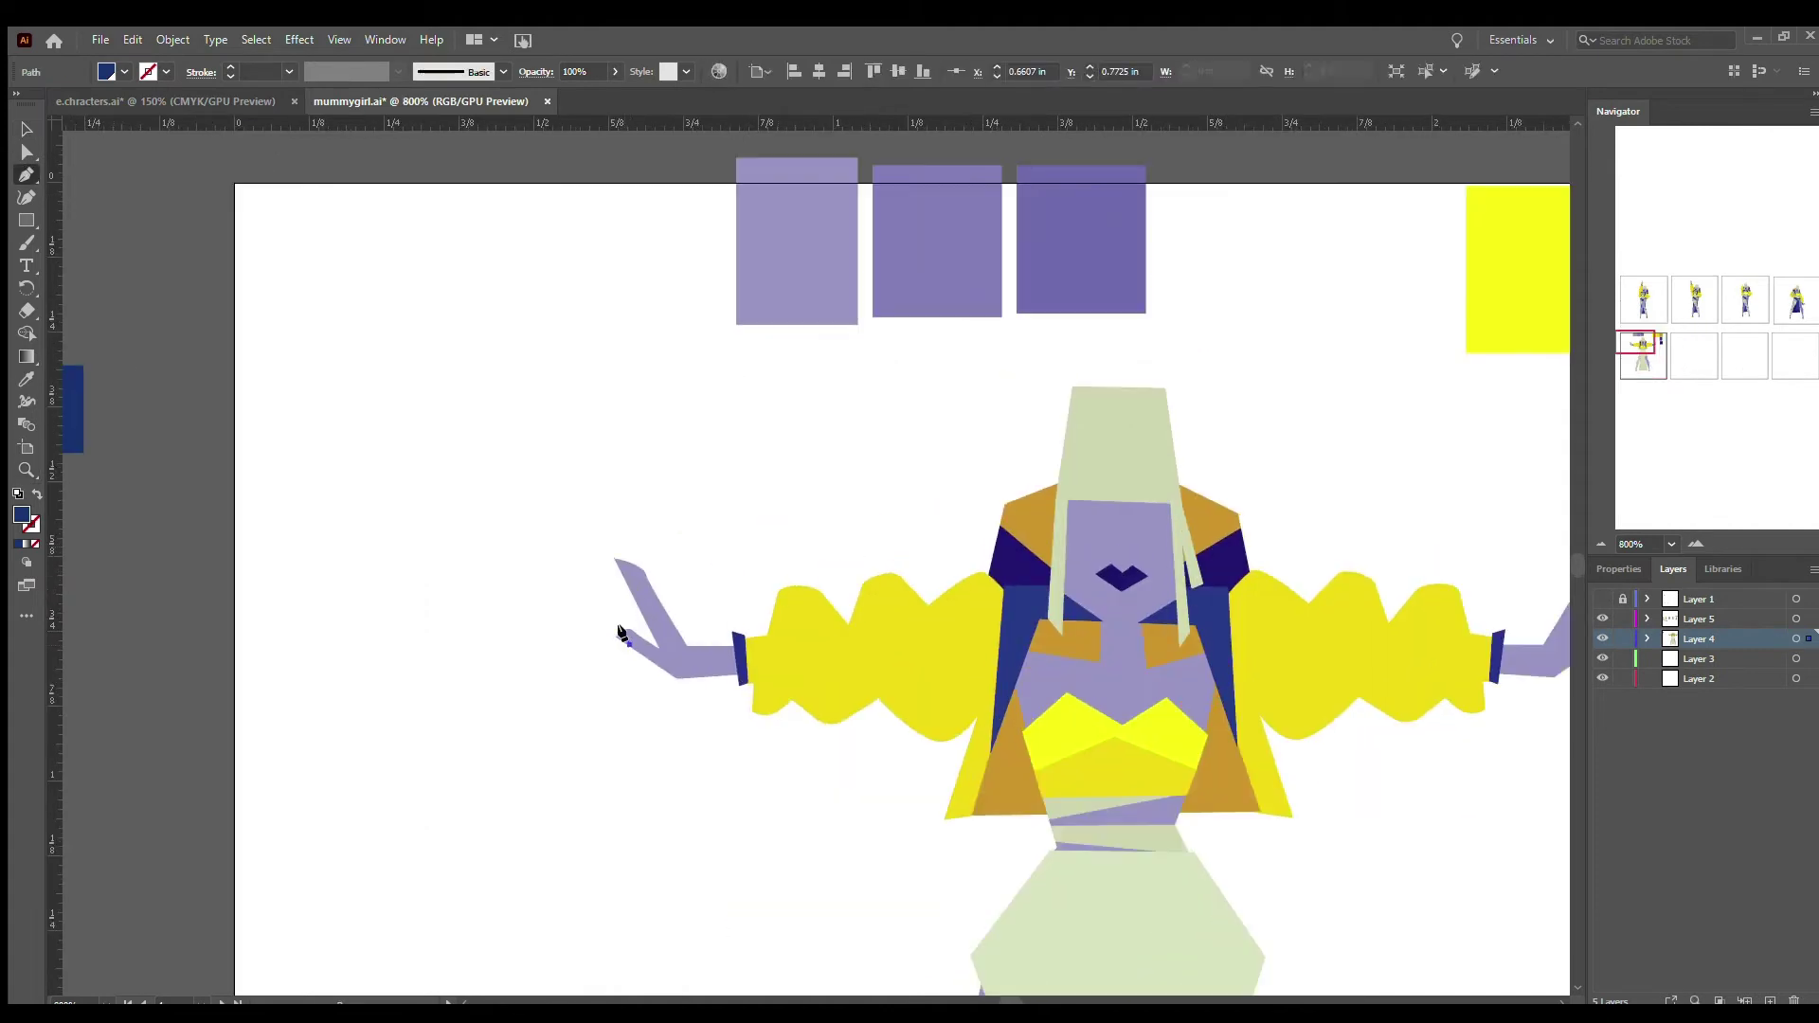
click(606, 620)
key(a)
key(ctrl+equal)
key(ctrl+equal)
key(ctrl+equal)
key(ctrl+equal)
click(650, 469)
drag(649, 469, 657, 451)
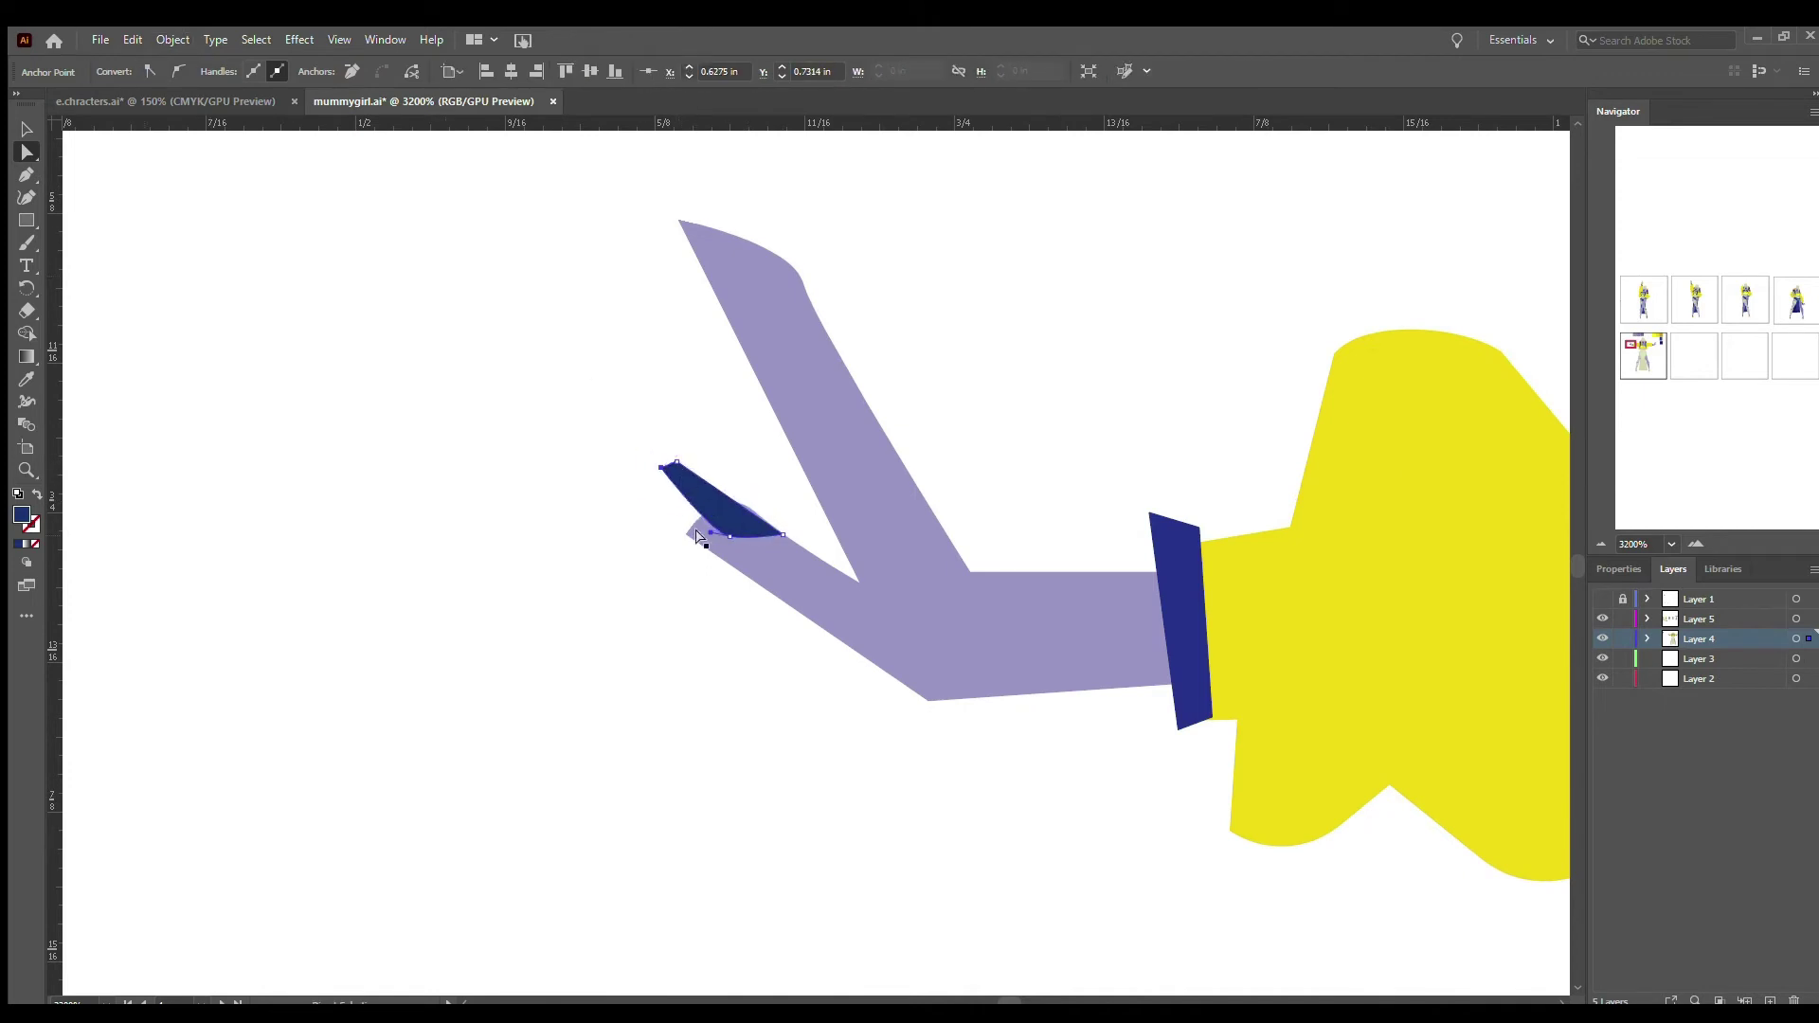
click(737, 534)
drag(742, 513, 696, 528)
- Try to reshape the old hand's two fingers by adding anchor points and bending them at the joints
key(p)
click(775, 604)
key(a)
drag(772, 611, 807, 642)
click(734, 512)
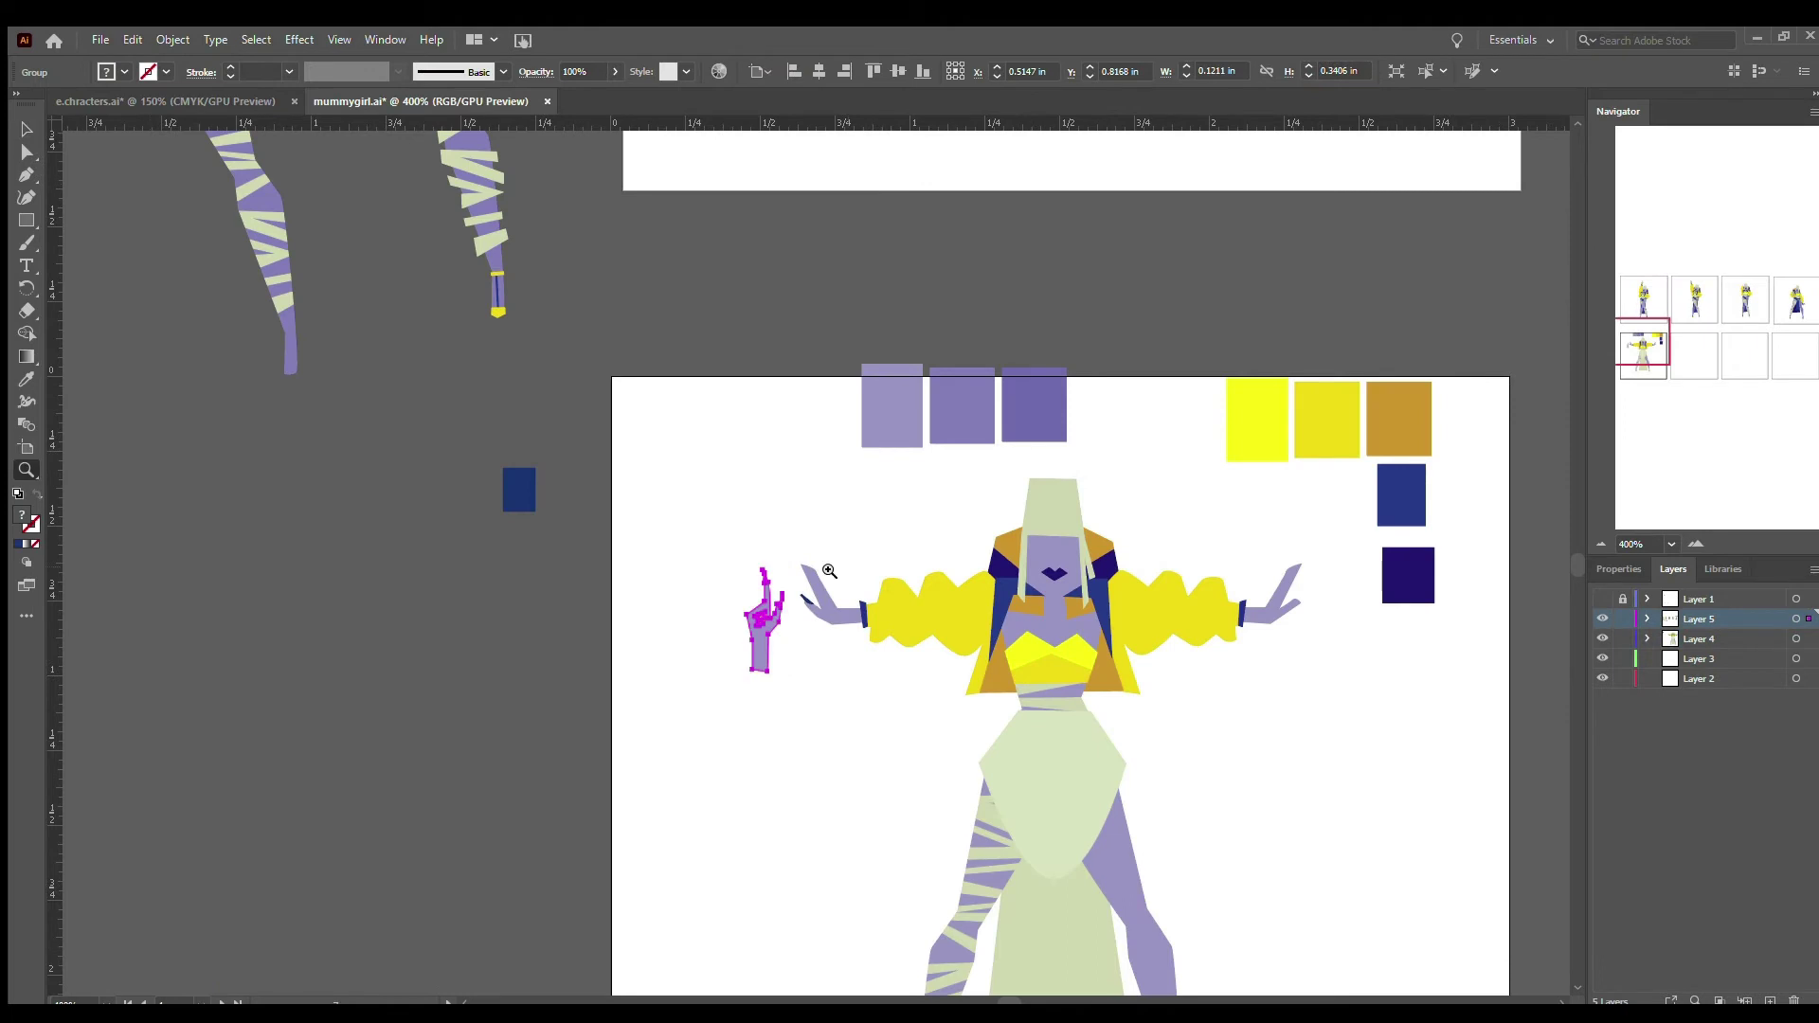
drag(829, 572, 911, 735)
key(a)
click(739, 597)
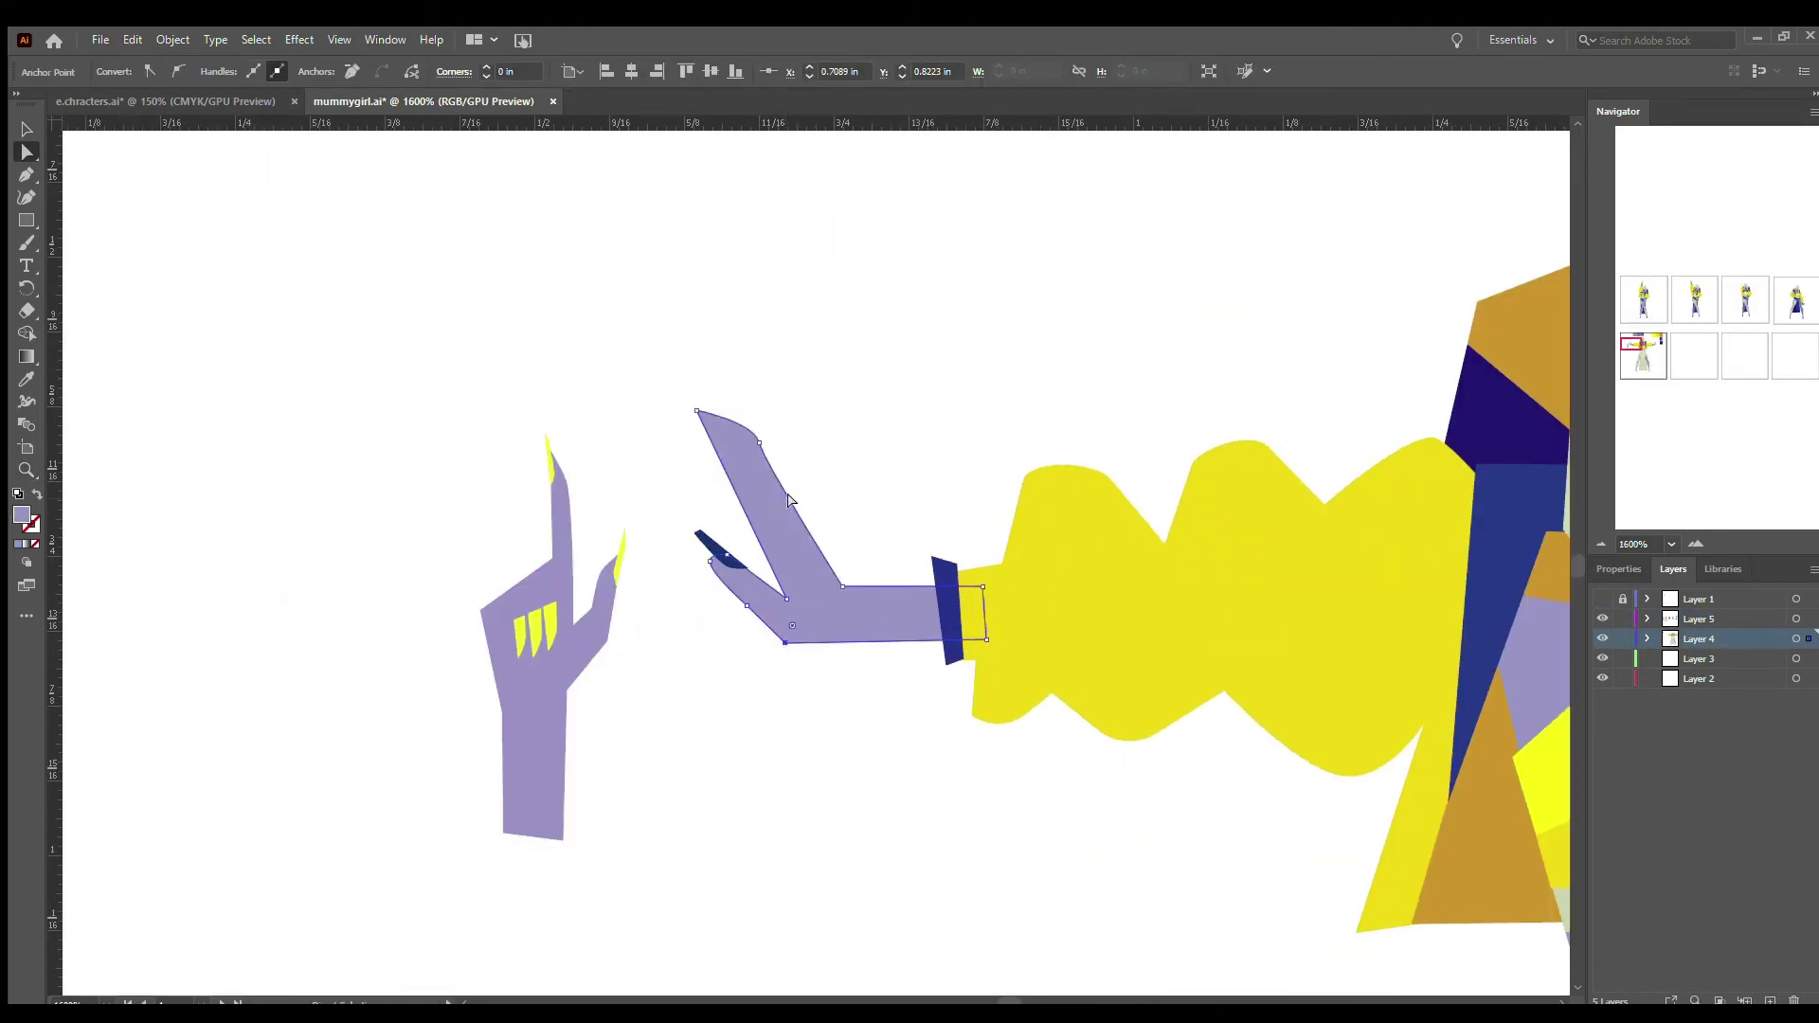
key(p)
drag(796, 515, 807, 489)
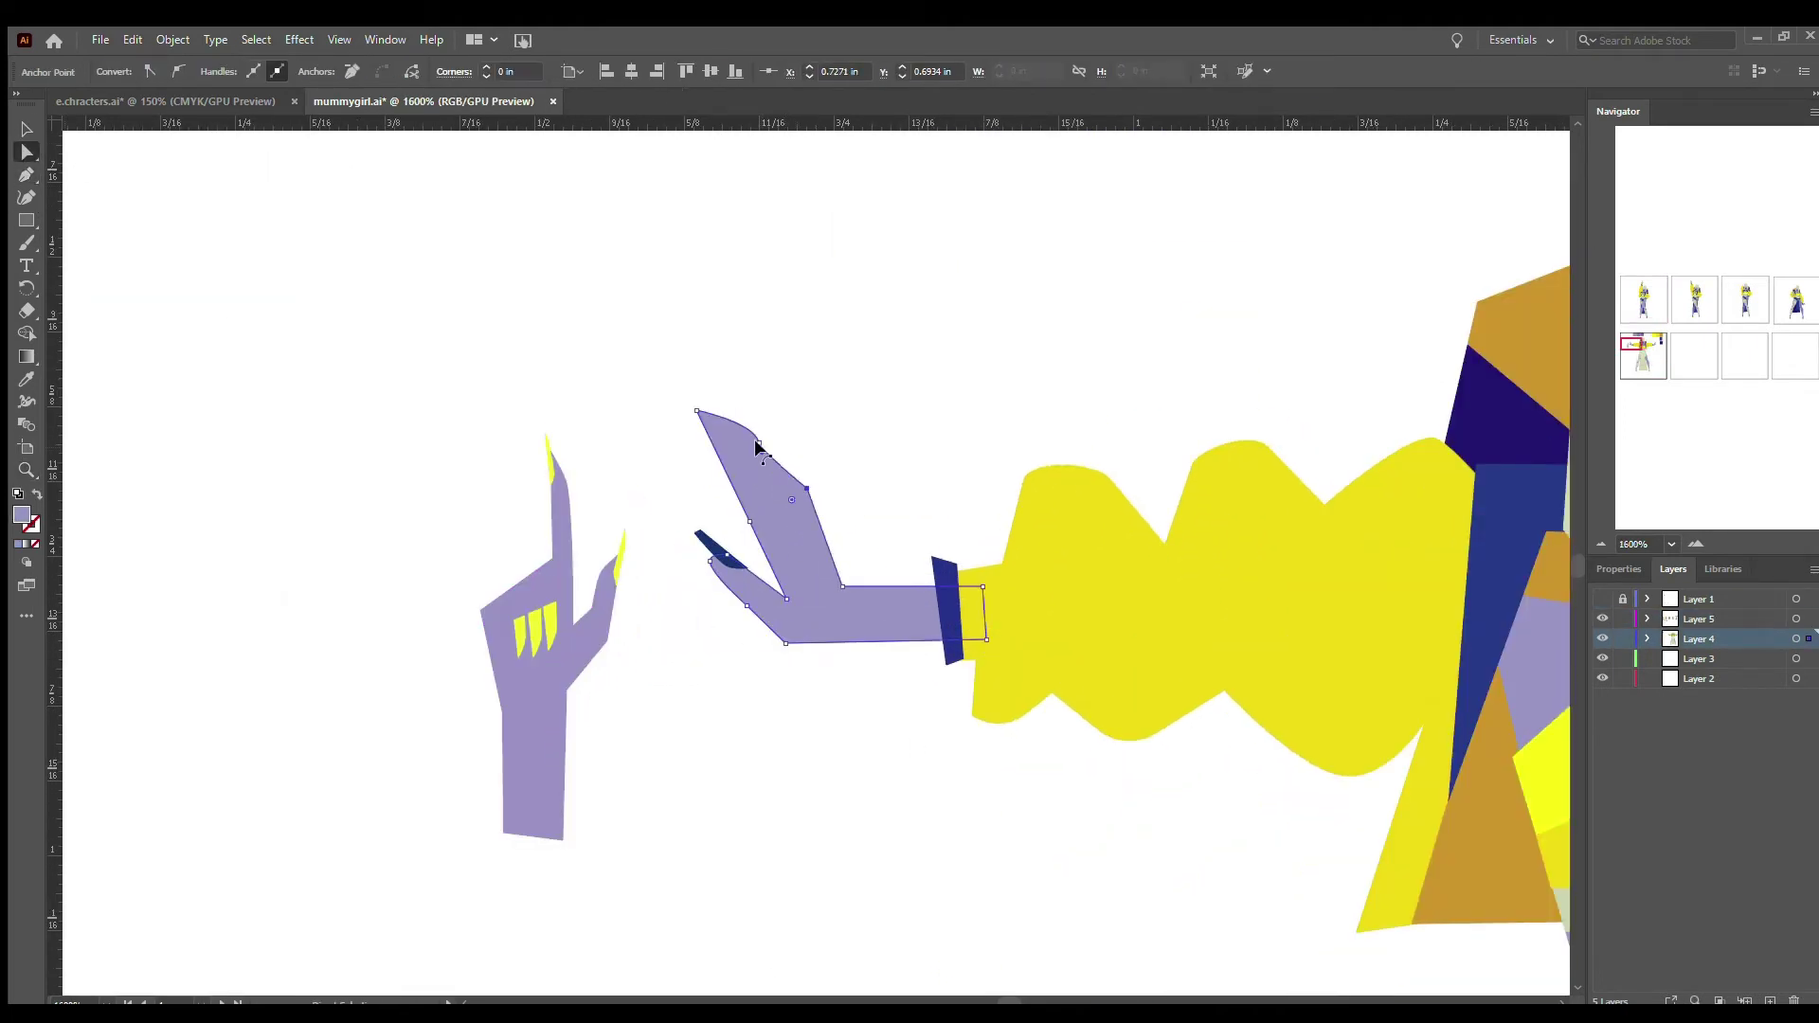
- Move the navy nail aside and delete the base figure's old hand shape
key(v)
click(810, 443)
scroll(810, 443, right, 10)
scroll(1069, 591, left, 10)
click(1069, 591)
key(Delete)
- Draw a new hand and wrist with two bent fingers using the Pen tool, extending from the navy cuff
key(p)
click(1229, 596)
click(1228, 630)
click(1072, 632)
click(1009, 573)
click(976, 540)
click(1043, 576)
click(1019, 523)
click(941, 463)
click(988, 465)
click(1056, 496)
click(1099, 567)
click(1229, 597)
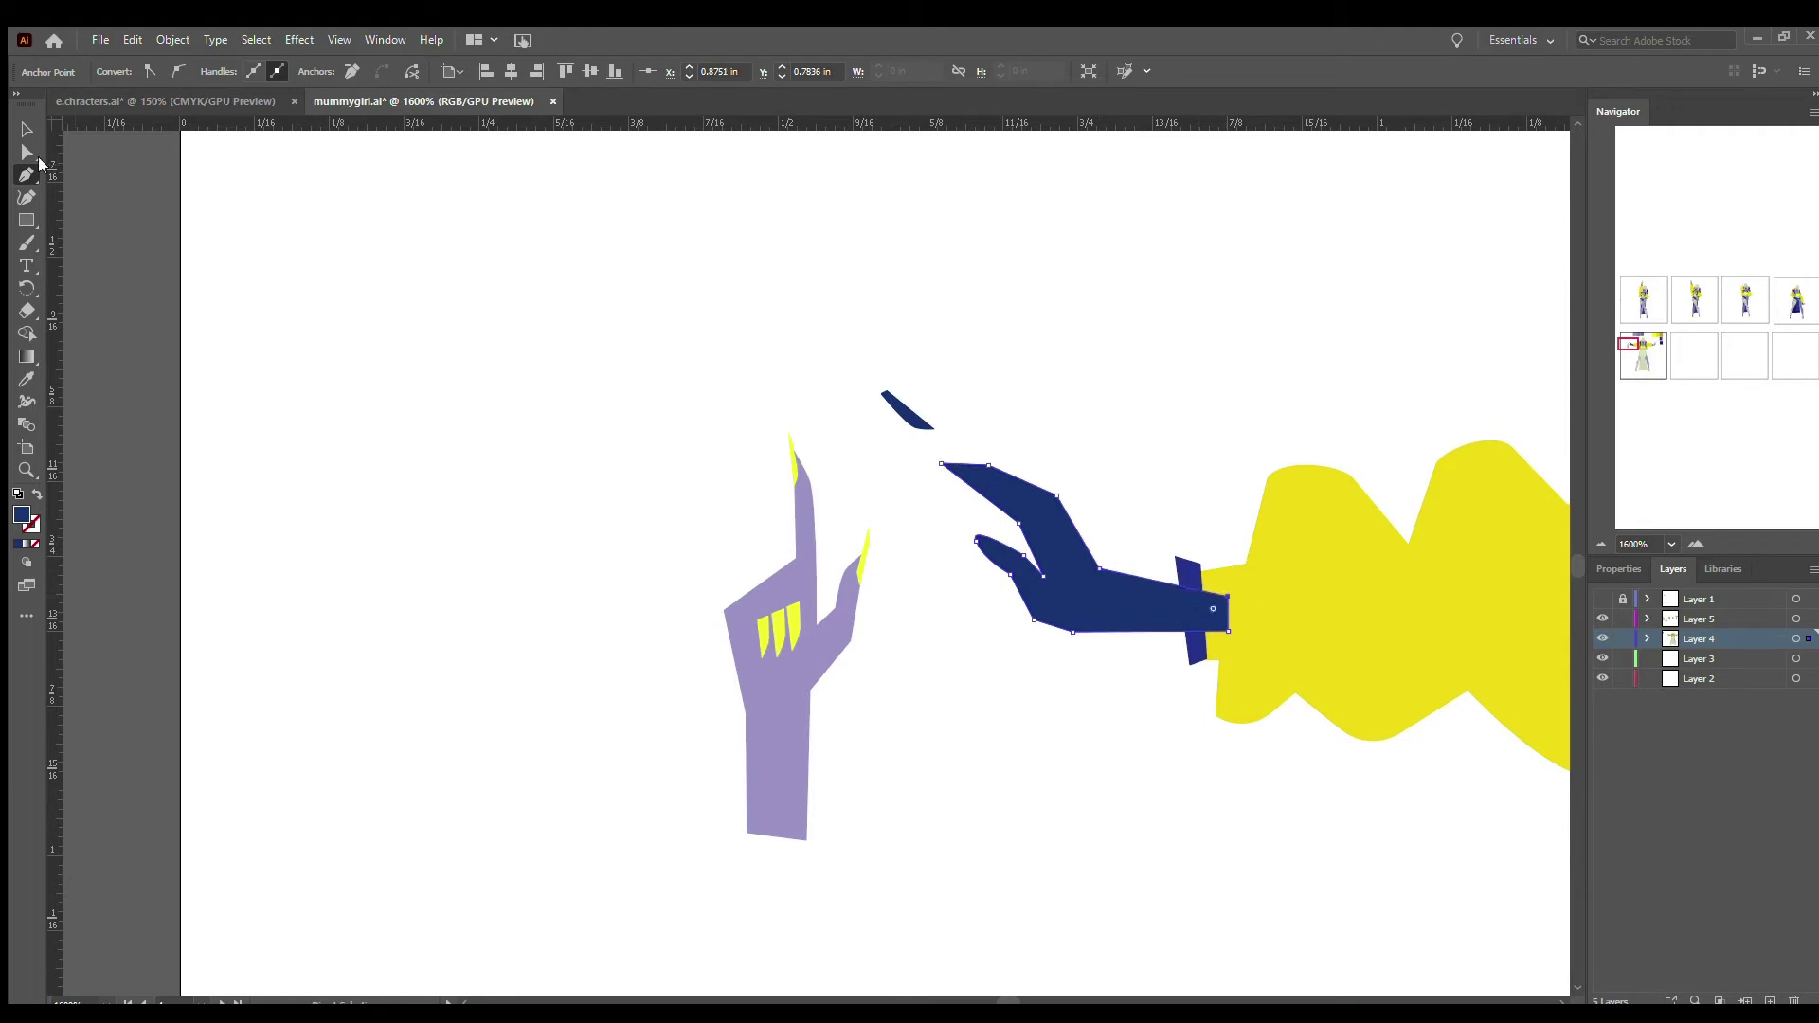
- Adjust the new hand's wrist and finger anchor points and fill it with the reference hand's light purple
click(26, 152)
click(1083, 582)
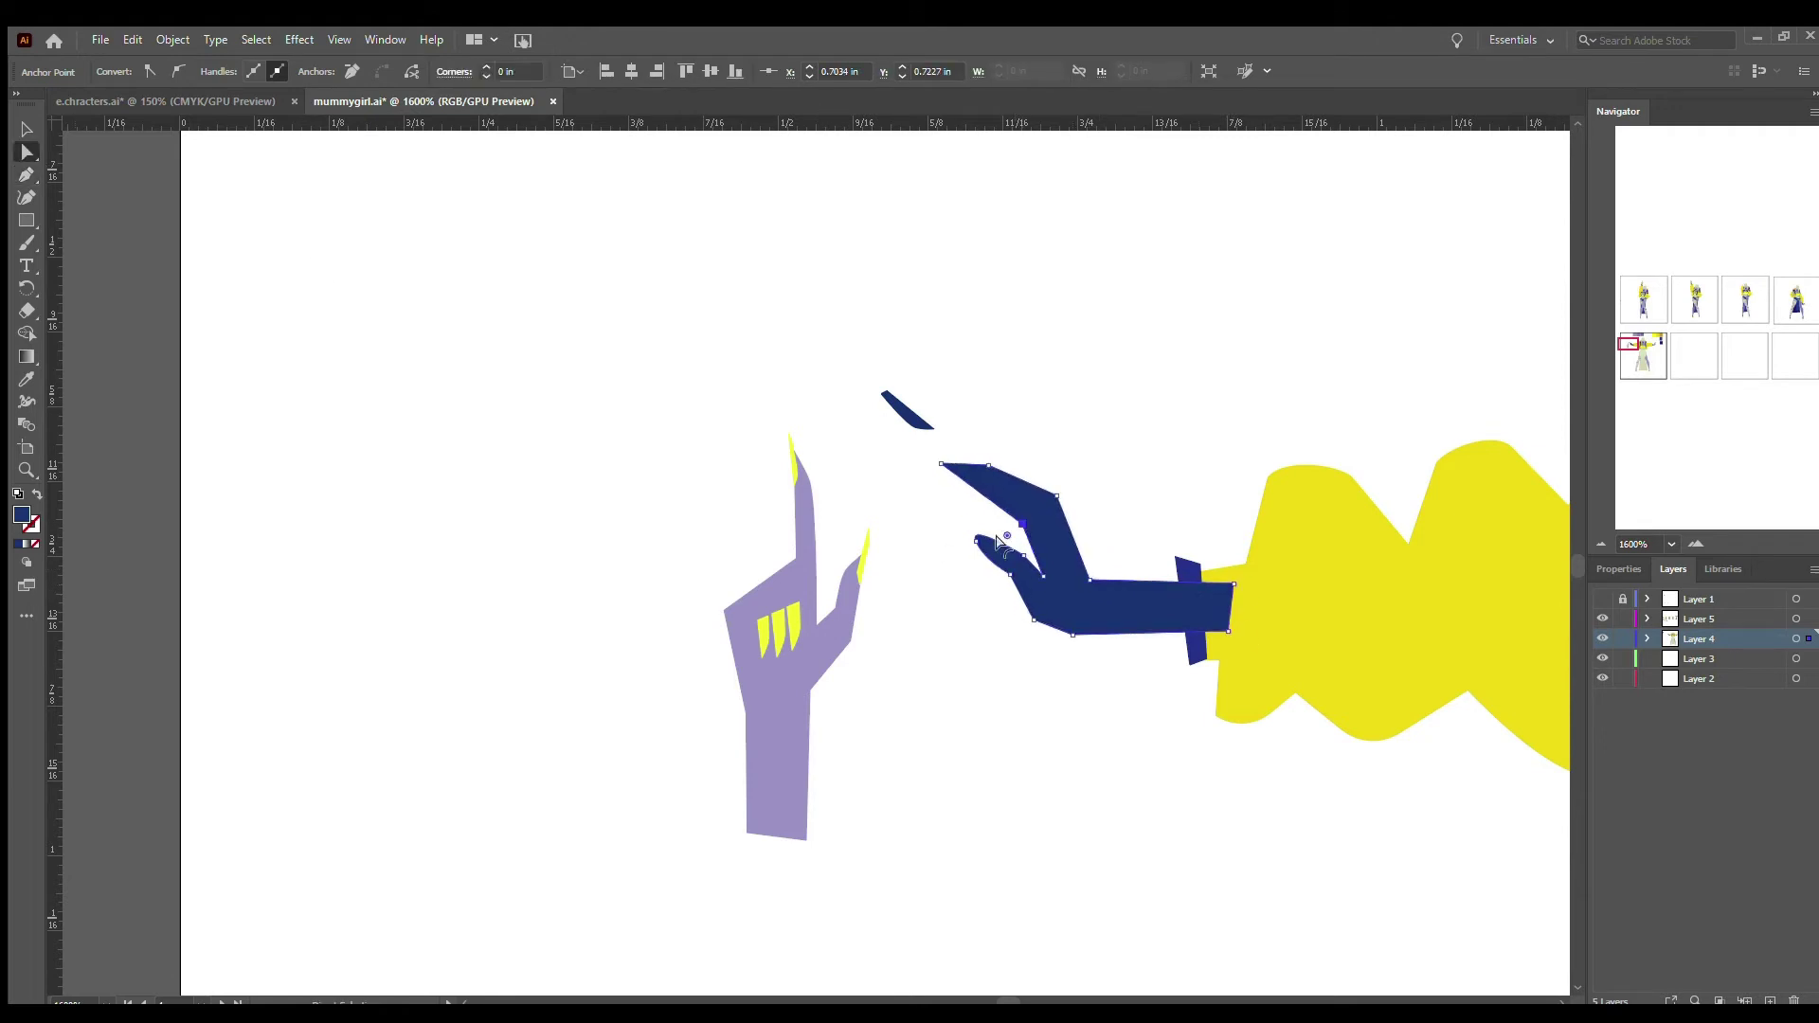
click(1018, 523)
key(i)
click(771, 613)
- Attach the navy nail to the new hand's lower finger and add a matching nail to the upper fingertip
key(v)
drag(927, 419, 995, 540)
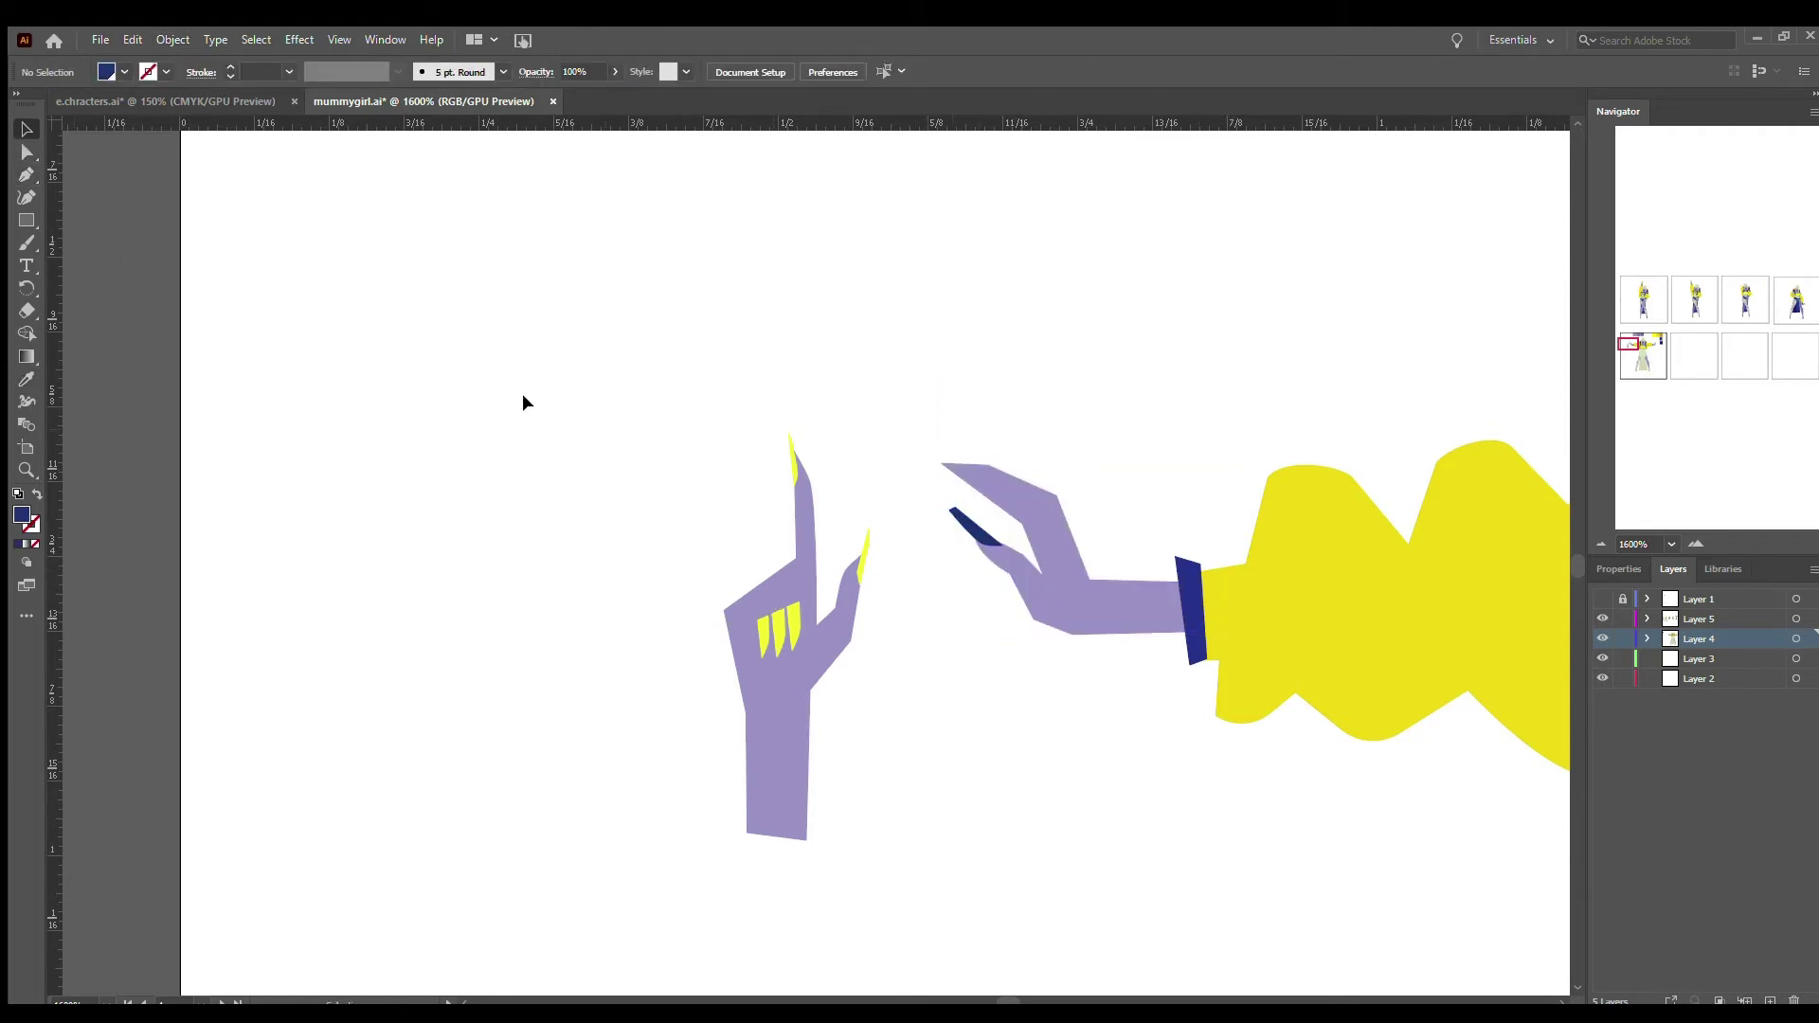
click(997, 471)
click(959, 474)
click(27, 151)
drag(998, 470, 1010, 471)
- Delete the reference hand beside the base figure's new hand
click(748, 616)
key(Delete)
click(994, 581)
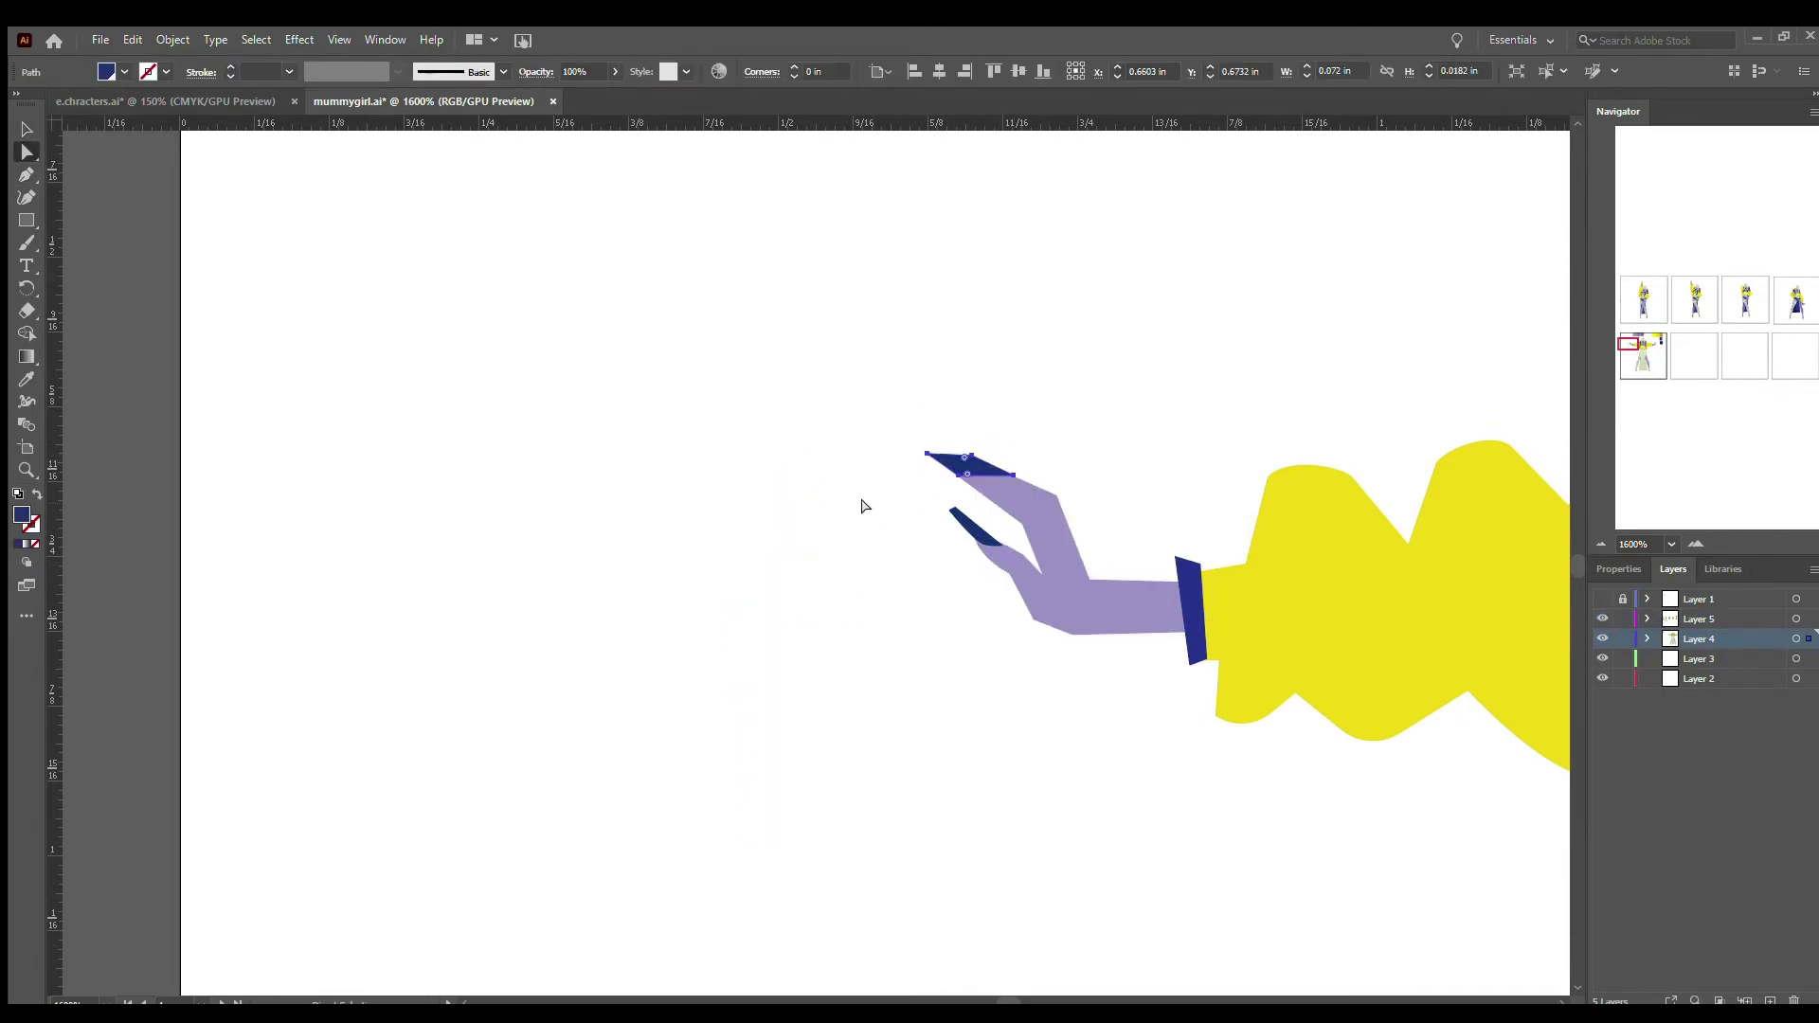
- Replace the base figure's opposite hand with a mirrored copy of the new hand and its nails
scroll(817, 594, right, 10)
click(816, 594)
key(ctrl+v)
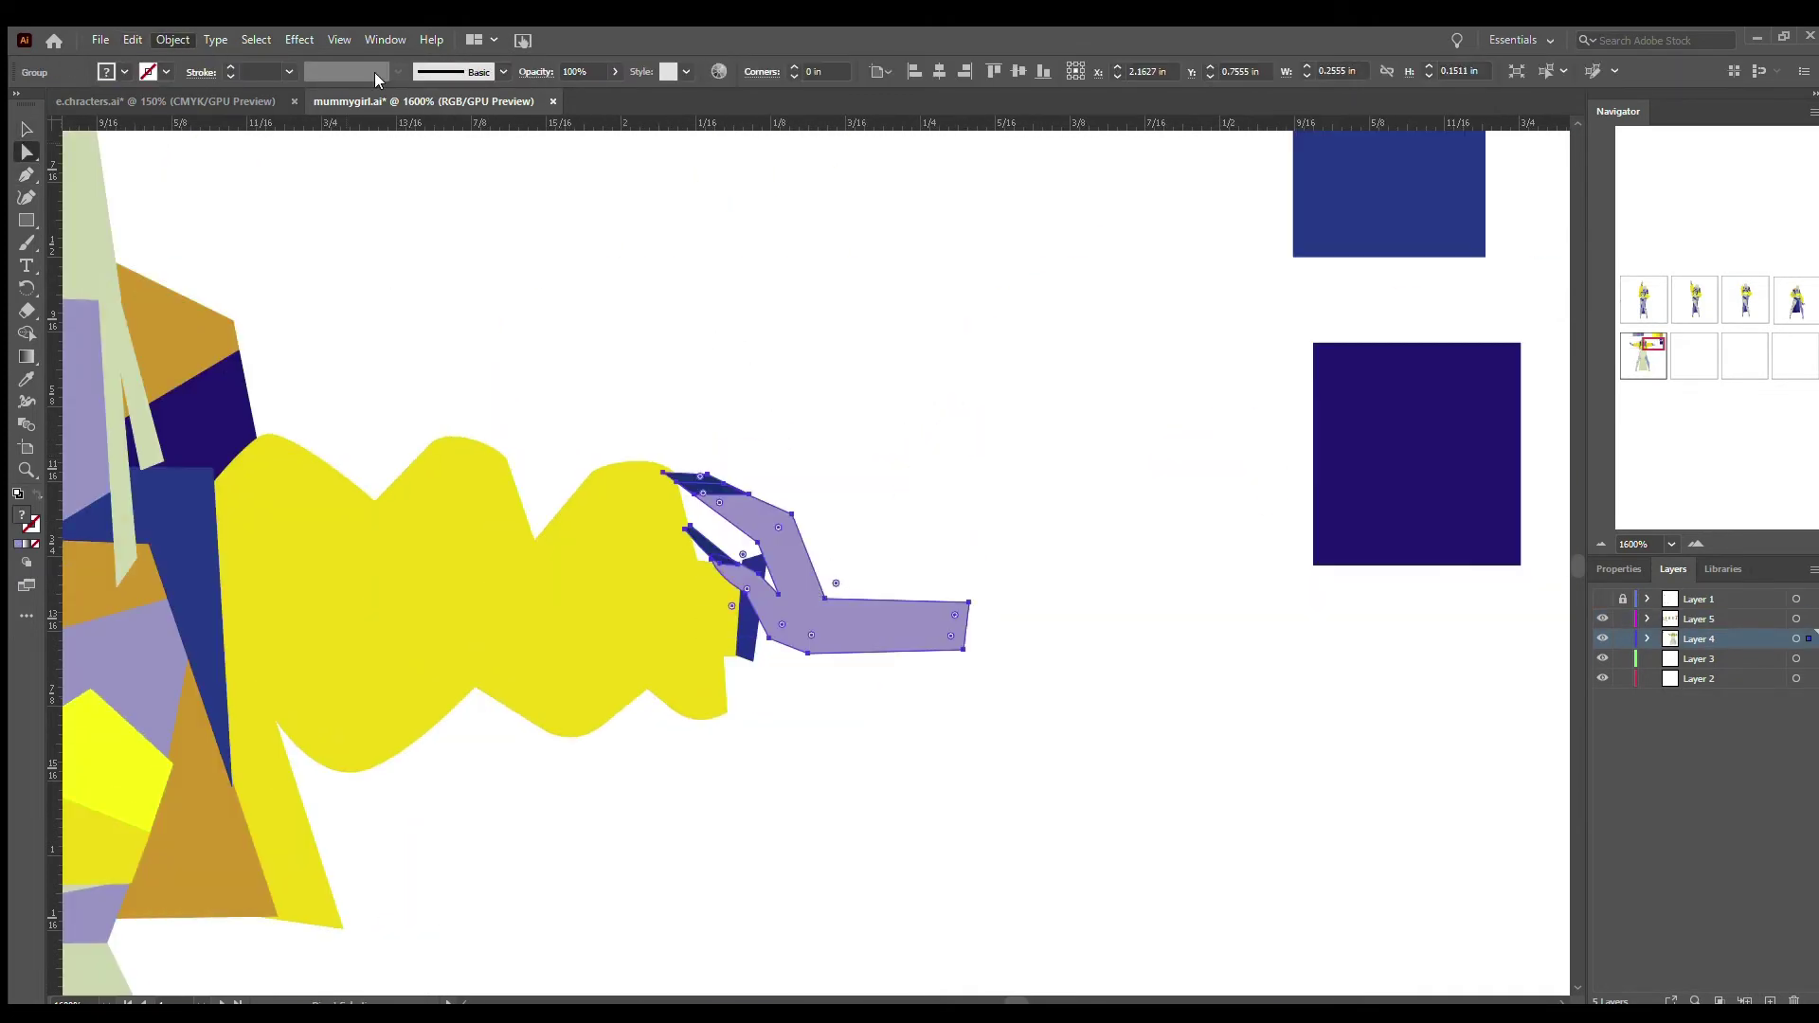
key(ctrl+shift+a)
key(ctrl+minus)
key(ctrl+minus)
key(ctrl+minus)
key(ctrl+minus)
scroll(561, 578, left, 4)
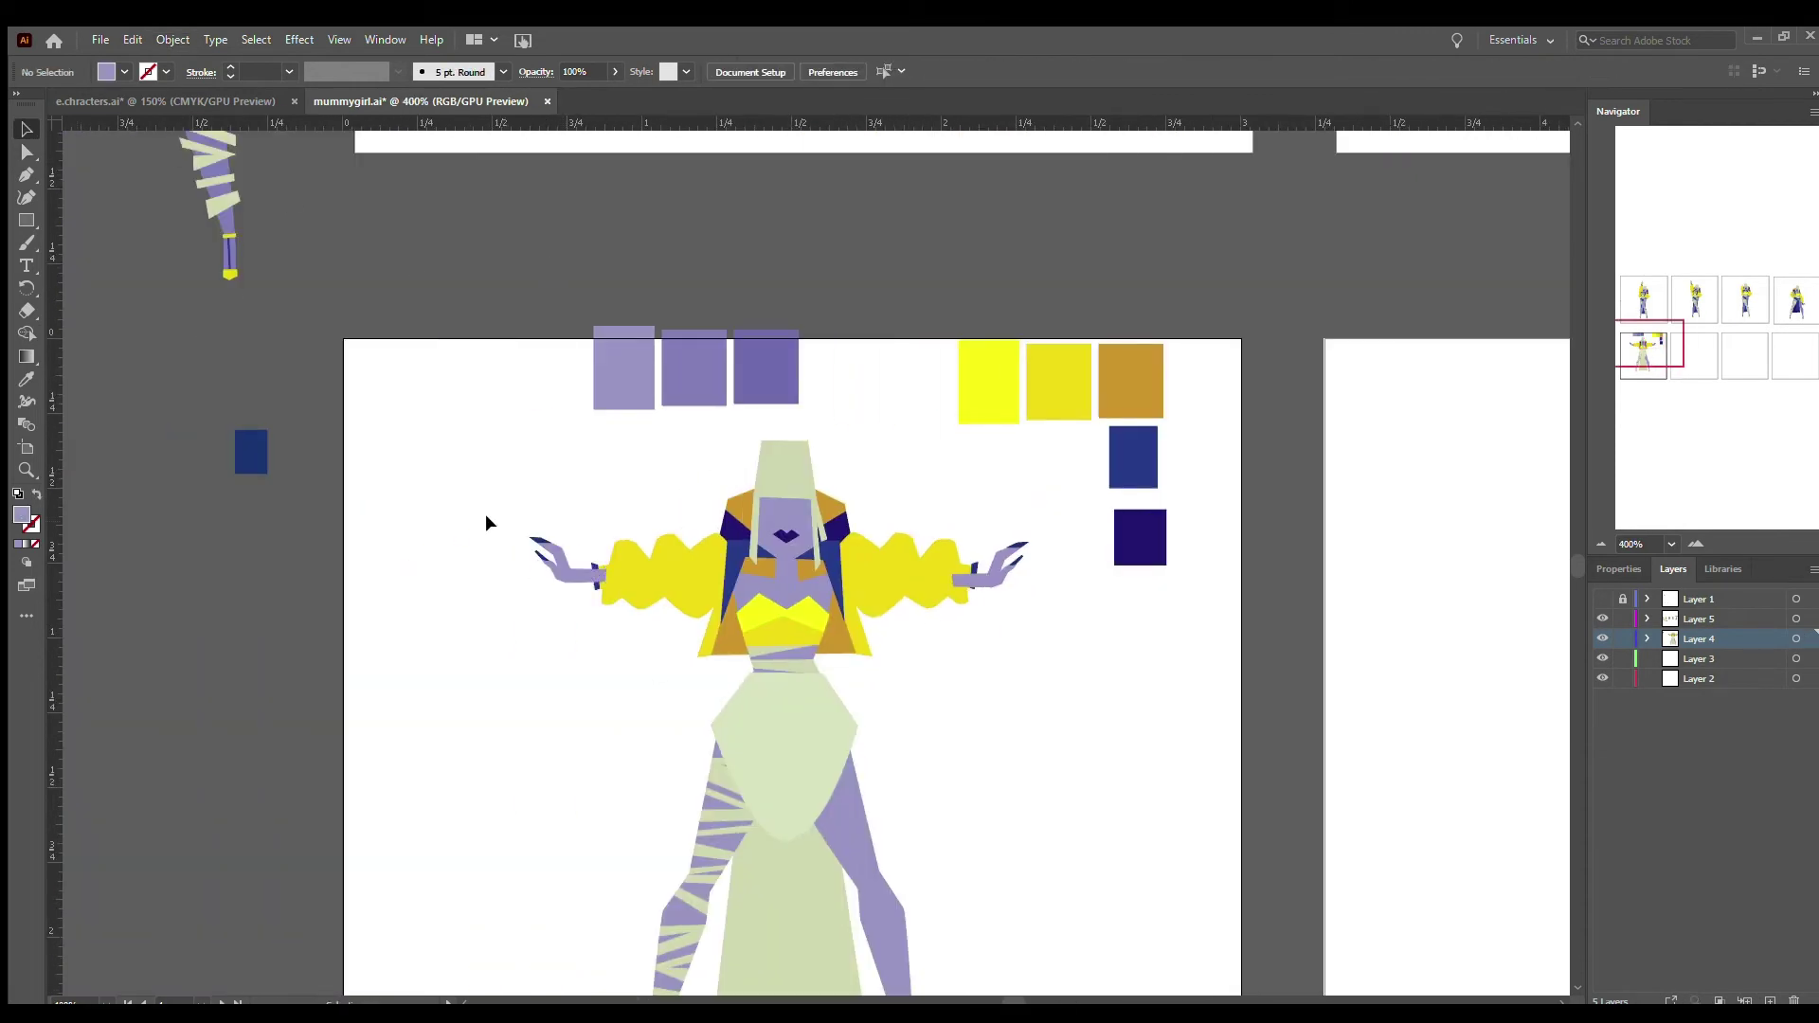
- Arrange both new hands behind the navy cuffs and yellow sleeves
key(v)
click(555, 569)
click(987, 718)
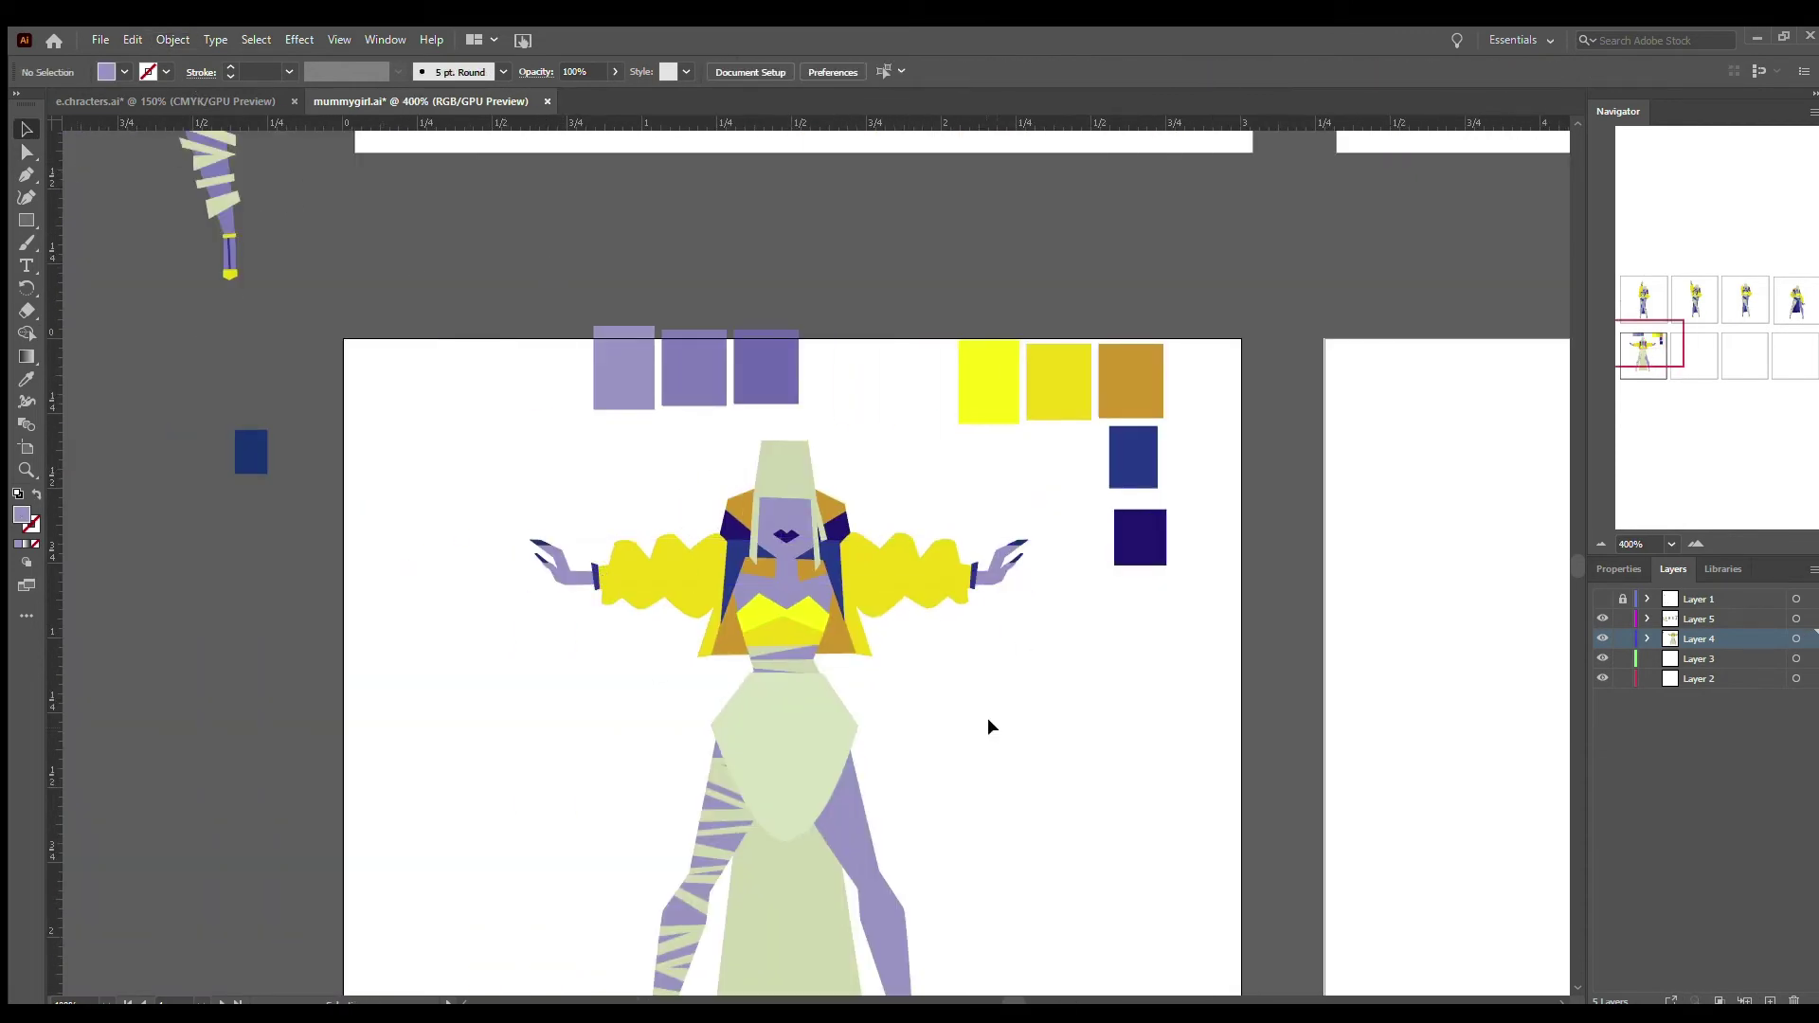
- Draw a sash with two long hanging strips down the front of the skirt with the Pen tool
scroll(987, 718, down, 3)
scroll(1072, 584, up, 5)
scroll(1072, 584, down, 5)
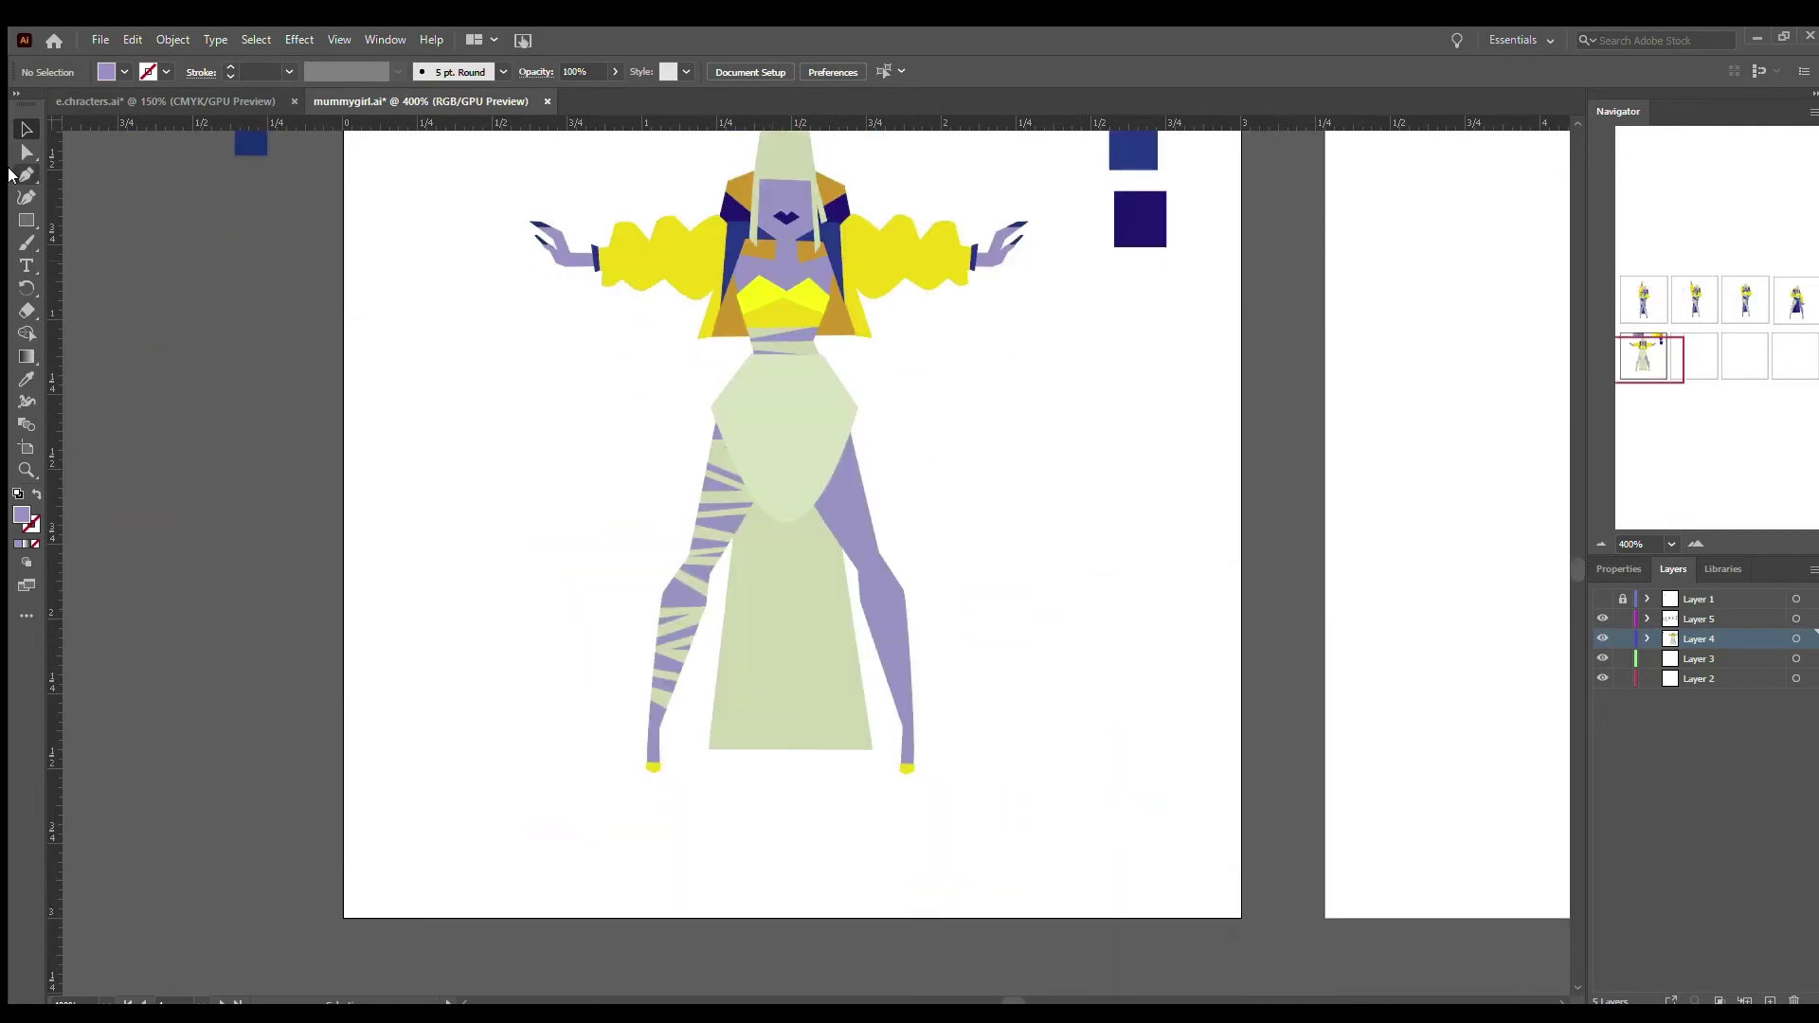
key(p)
click(776, 411)
click(791, 674)
click(811, 677)
click(755, 678)
click(787, 424)
- Fill the hanging sash with the lightest green and move it up to the side of the waist
key(v)
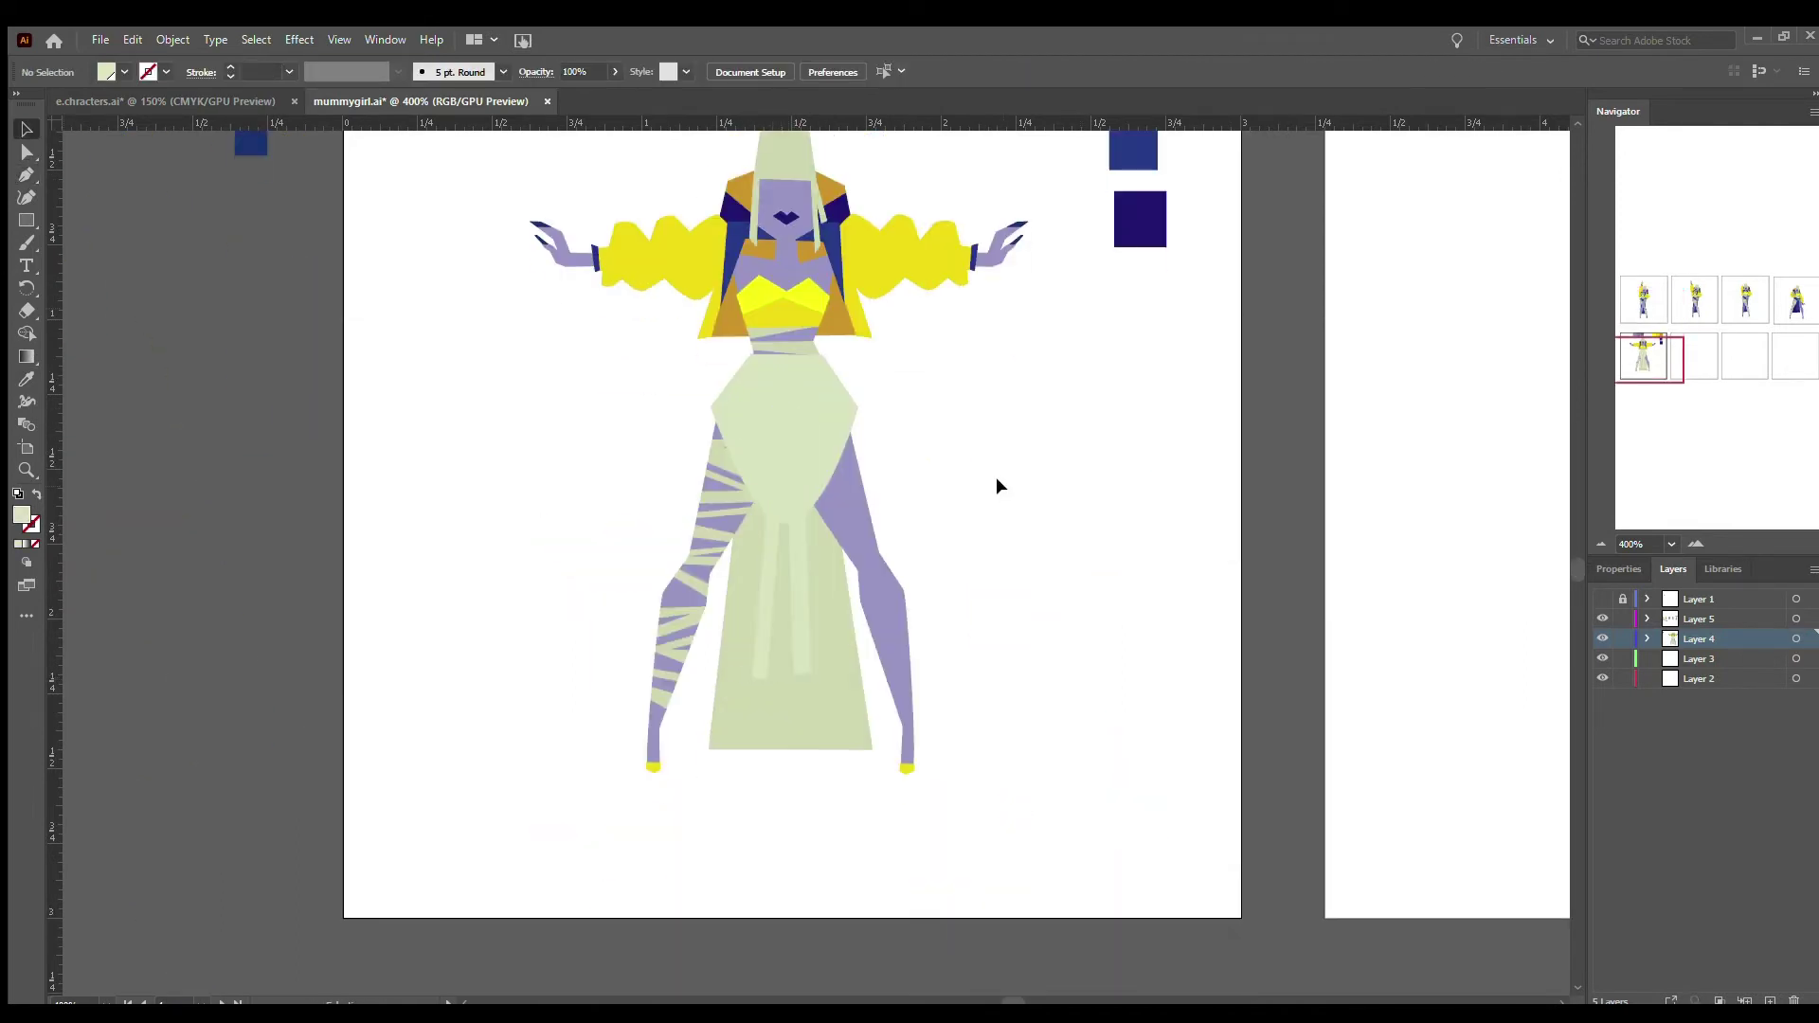
drag(800, 431, 822, 373)
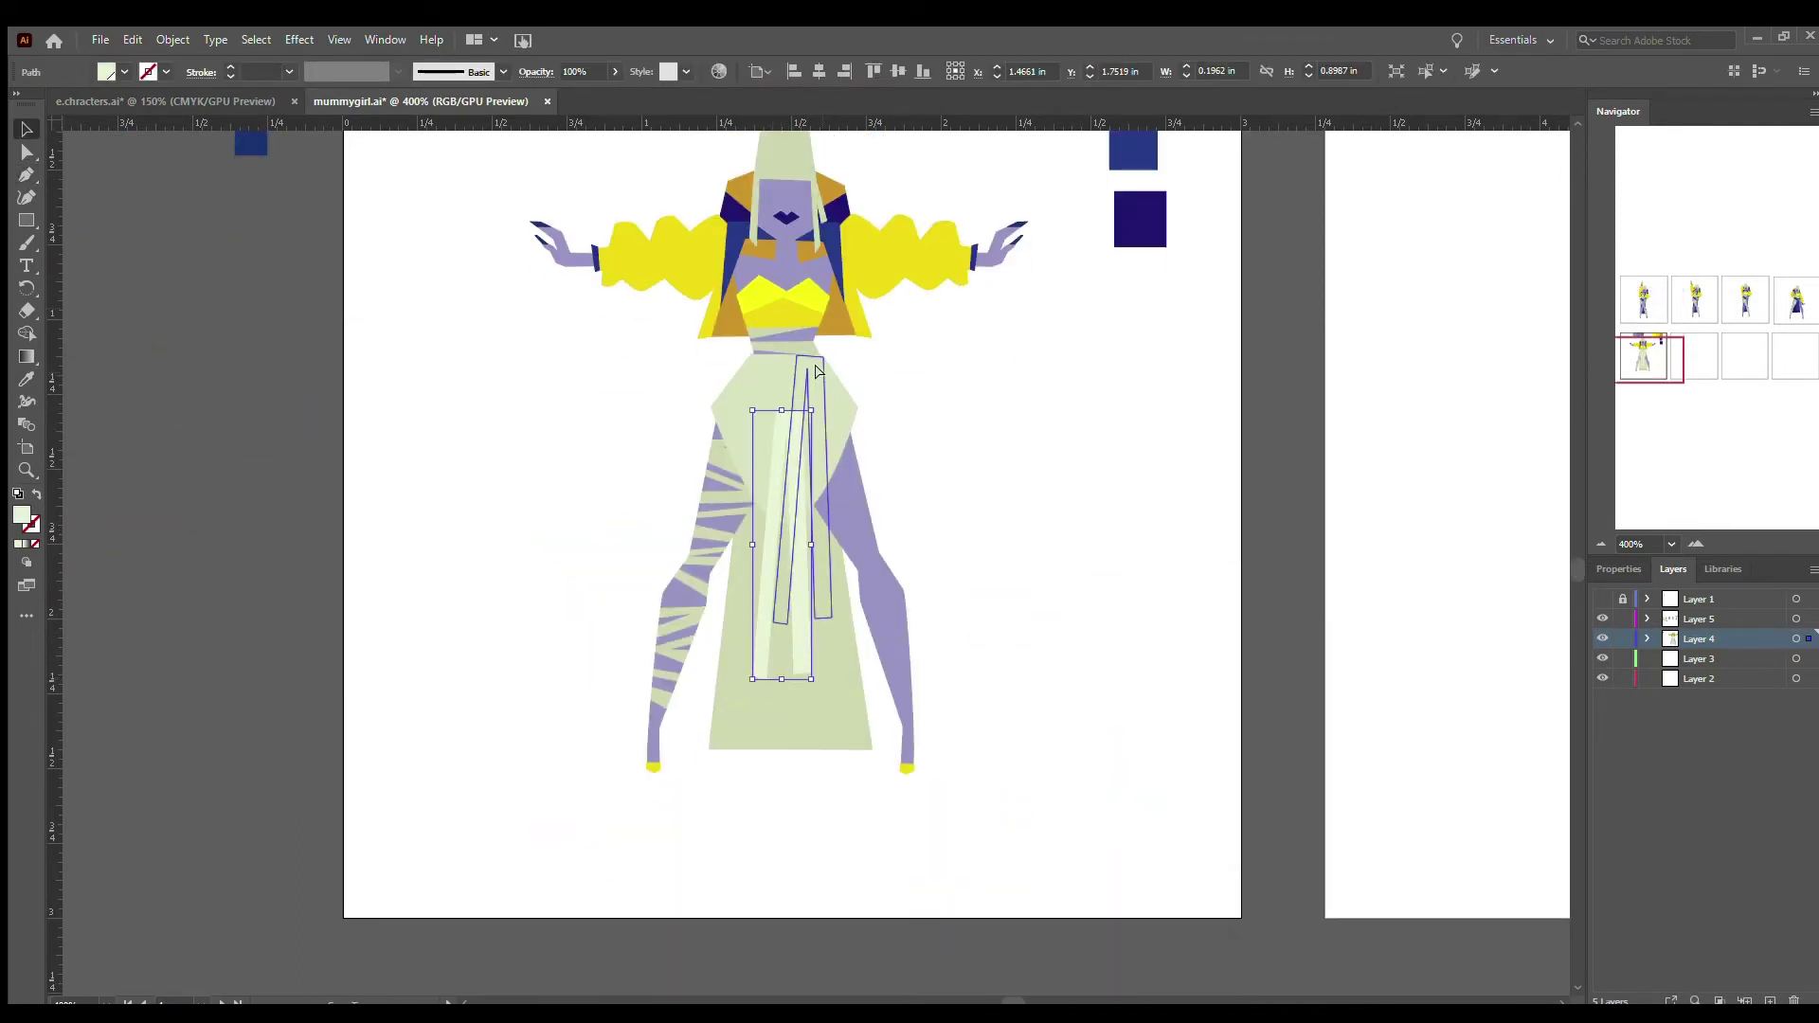
click(951, 411)
- Draw rectangular swatches of the outfit's pale greens beside the base figure
scroll(950, 410, up, 2)
key(m)
mouse_move(445, 508)
mouse_down()
mouse_move(487, 443)
mouse_move(528, 447)
mouse_up()
mouse_move(534, 512)
mouse_down()
mouse_move(563, 449)
mouse_move(459, 312)
mouse_move(557, 235)
mouse_up()
- Arrange the purple, green, yellow and dark blue swatches into compact groups at the artboard's upper left corner
key(v)
drag(583, 156, 752, 190)
drag(798, 250, 731, 258)
drag(1136, 220, 573, 328)
drag(501, 321, 407, 233)
drag(607, 232, 589, 236)
drag(1122, 302, 375, 311)
drag(1140, 378, 442, 303)
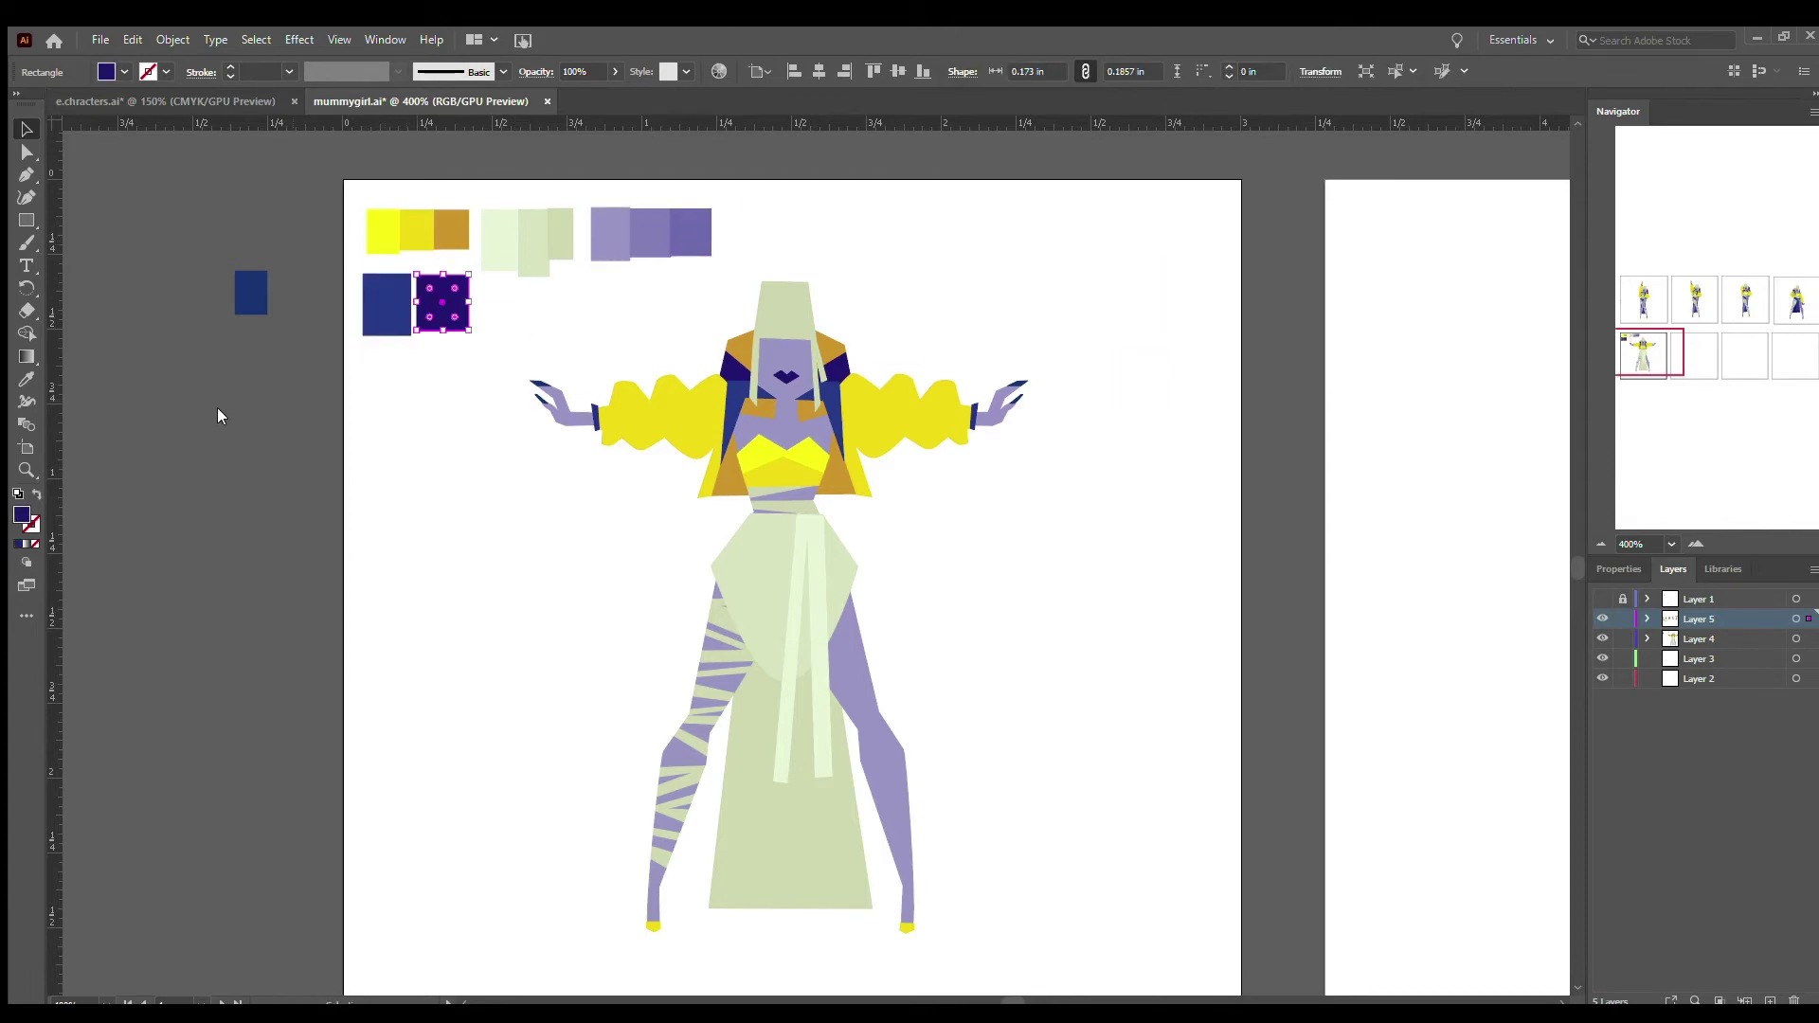
- Fill the hip overlay with the lightest green and the hanging sash with the middle green, bringing the sash to the front
scroll(987, 576, up, 1)
click(748, 521)
click(951, 639)
click(812, 587)
key(ctrl+shift+bracketright)
key(ctrl+shift+a)
- Draw a small yellow triangle at the top of the hanging sash with the Pen tool
click(26, 470)
click(830, 674)
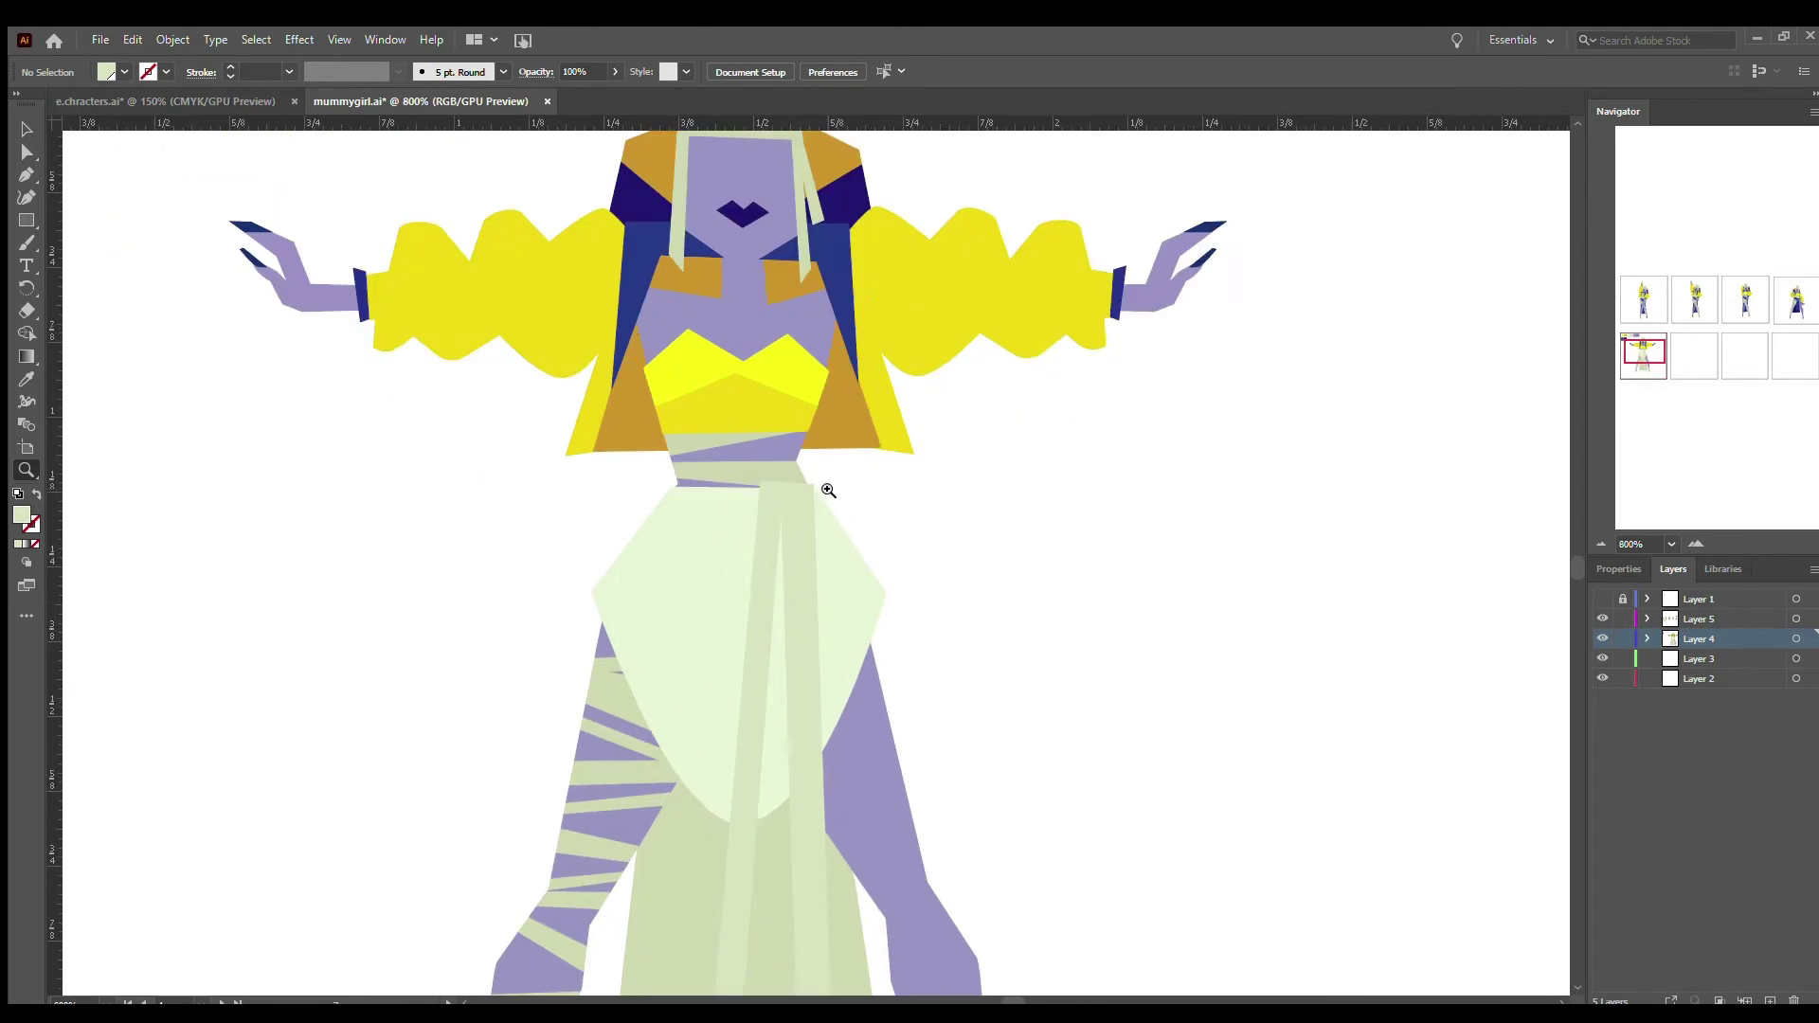
click(26, 176)
click(807, 529)
click(792, 492)
click(765, 530)
key(v)
click(946, 508)
- Place a spare copy of the hip overlay on the empty canvas beside the base figure's artboard
key(ctrl+minus)
key(ctrl+minus)
key(ctrl+minus)
click(837, 561)
drag(838, 561, 439, 490)
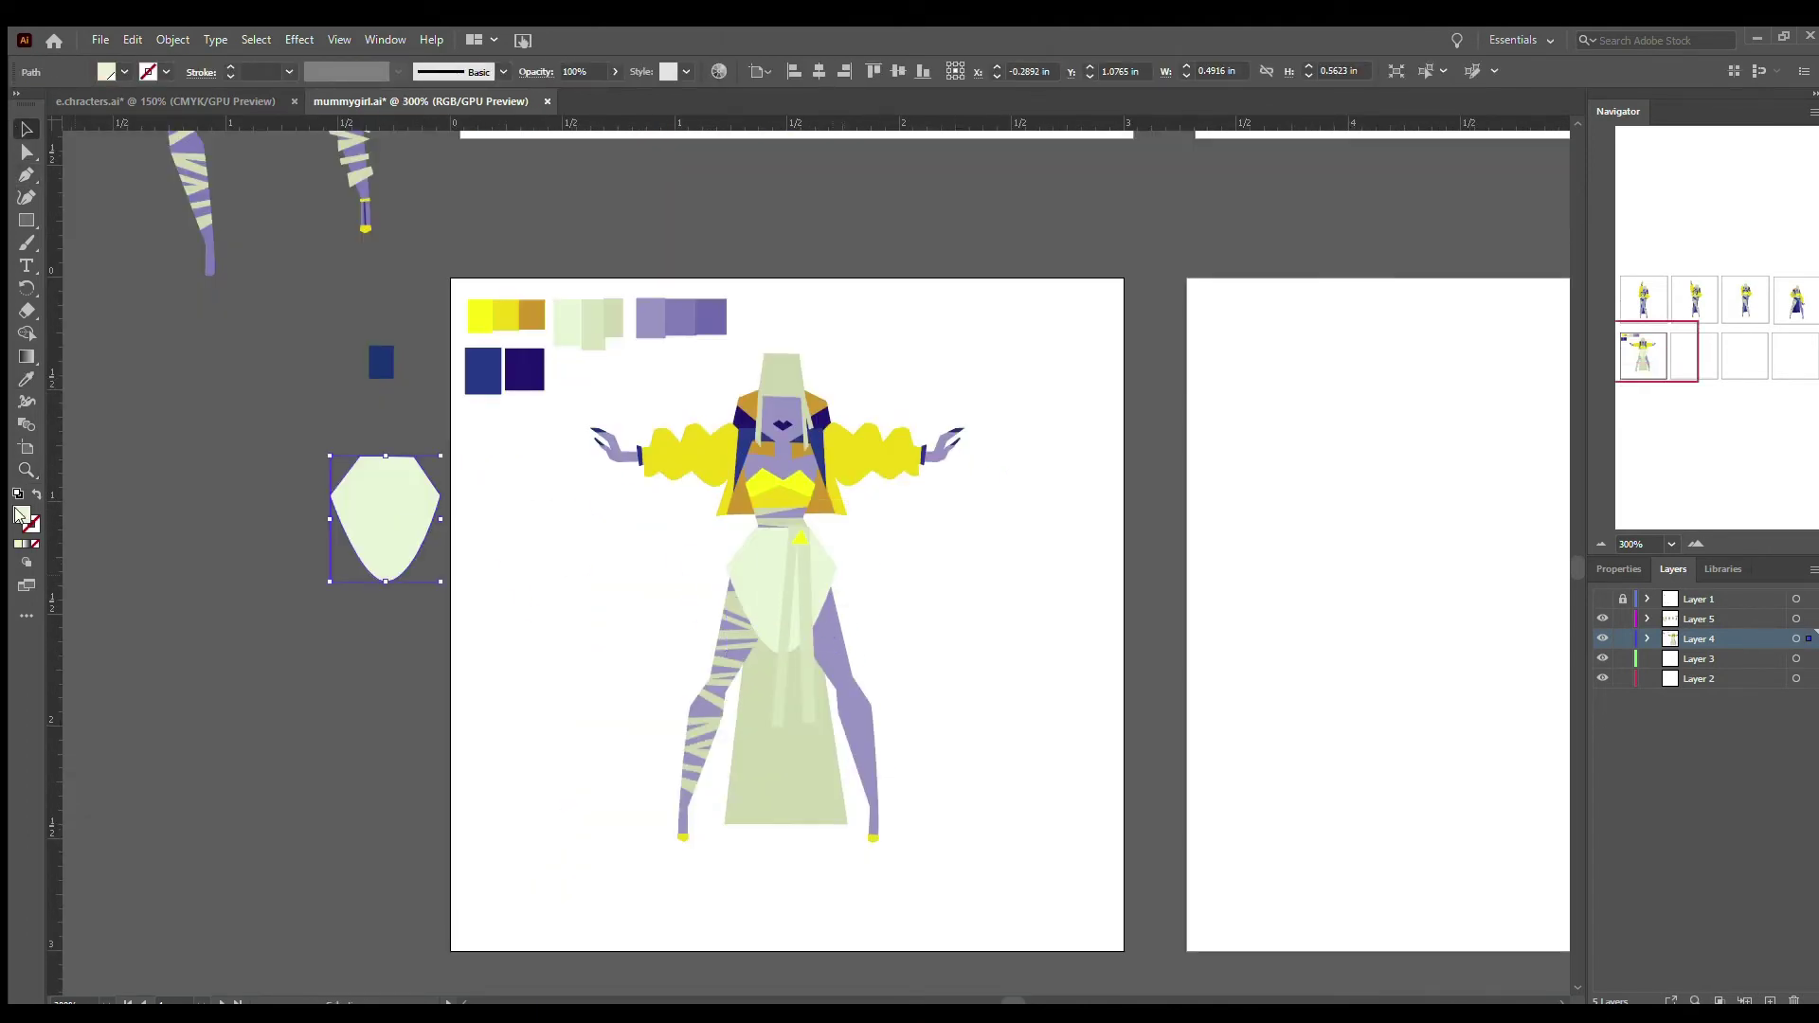
- Try to reshape the figure's hip overlay into a short, wide apron ending at the upper thighs
key(ctrl+plus)
key(ctrl+plus)
key(a)
click(610, 489)
drag(727, 654, 712, 527)
key(p)
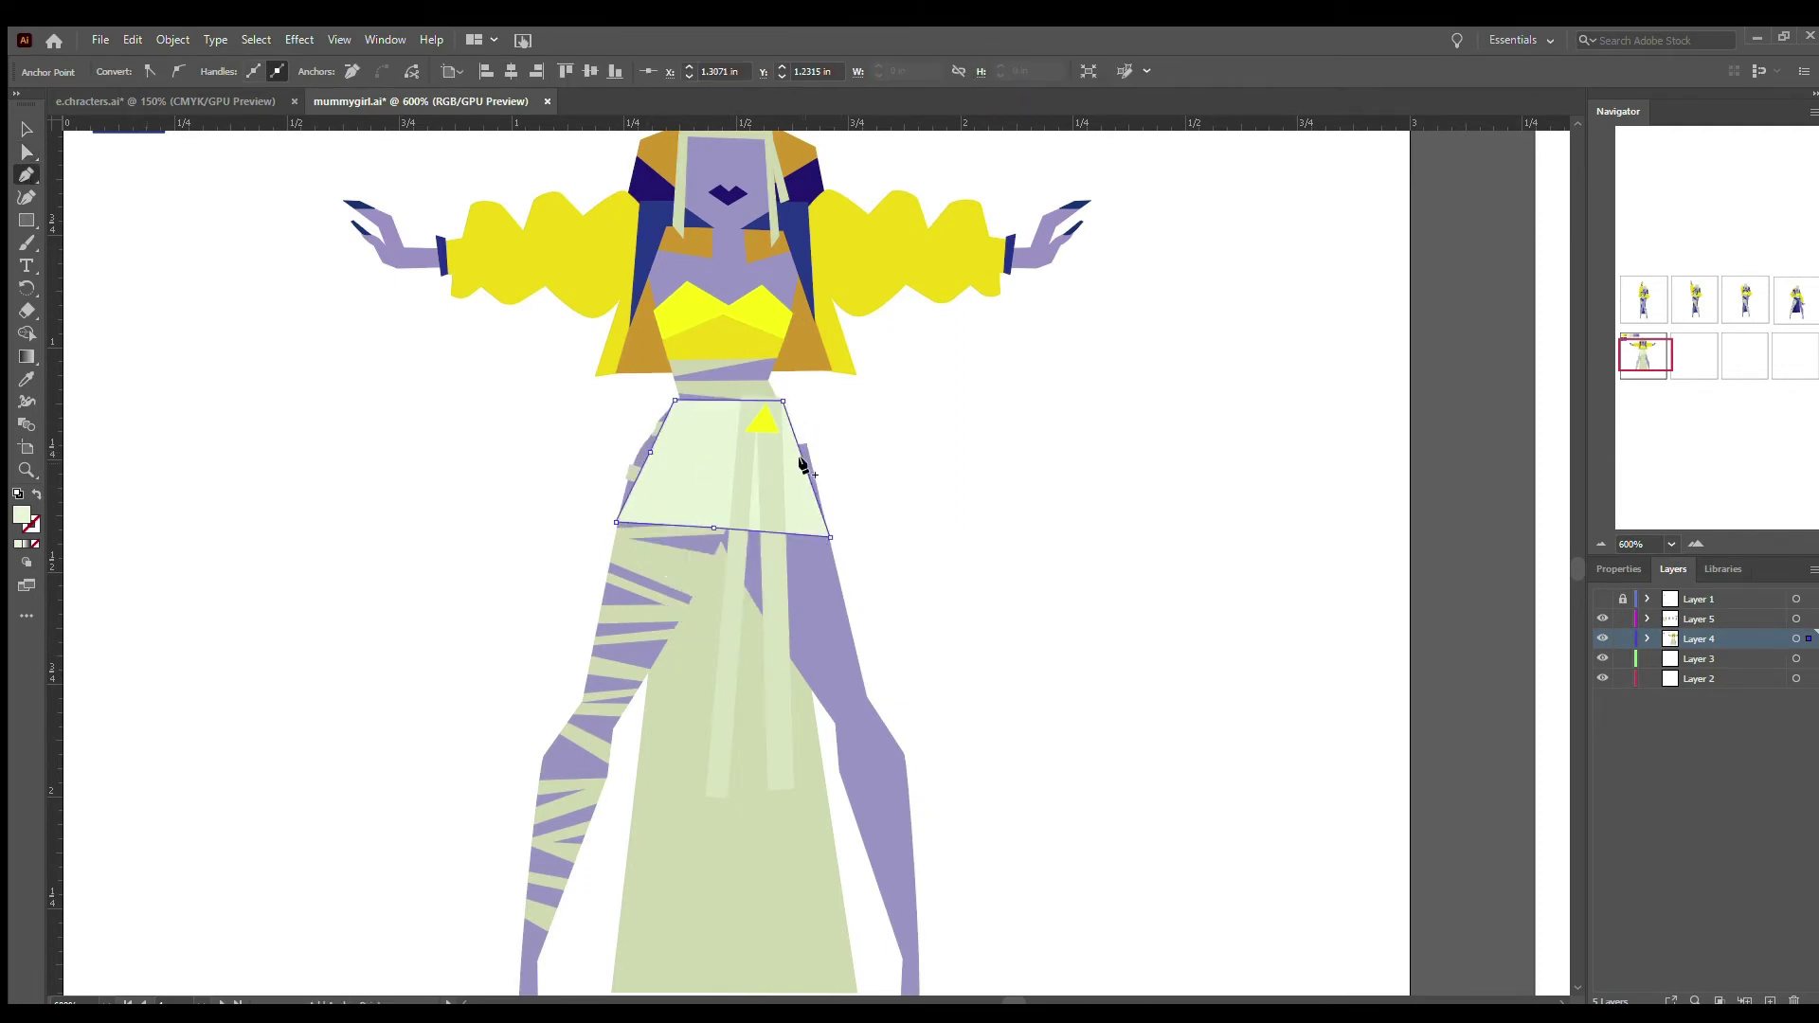
key(ctrl+z)
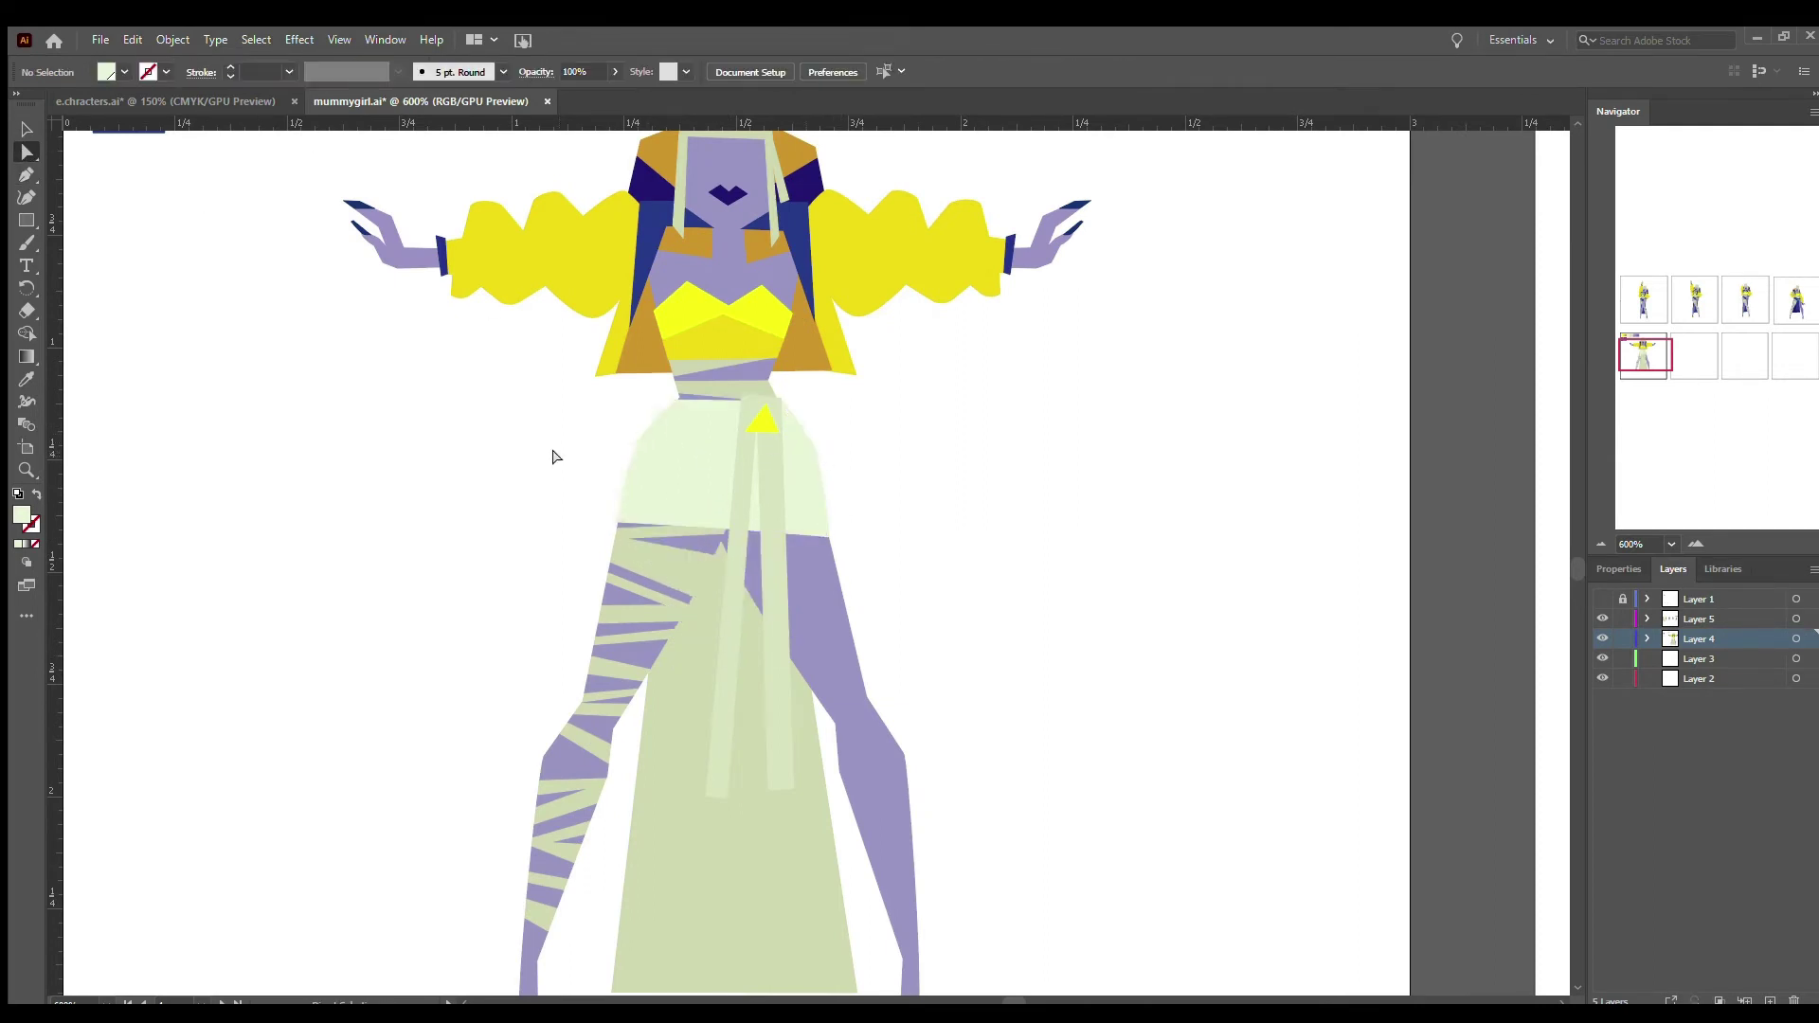
key(ctrl+minus)
key(ctrl+minus)
key(i)
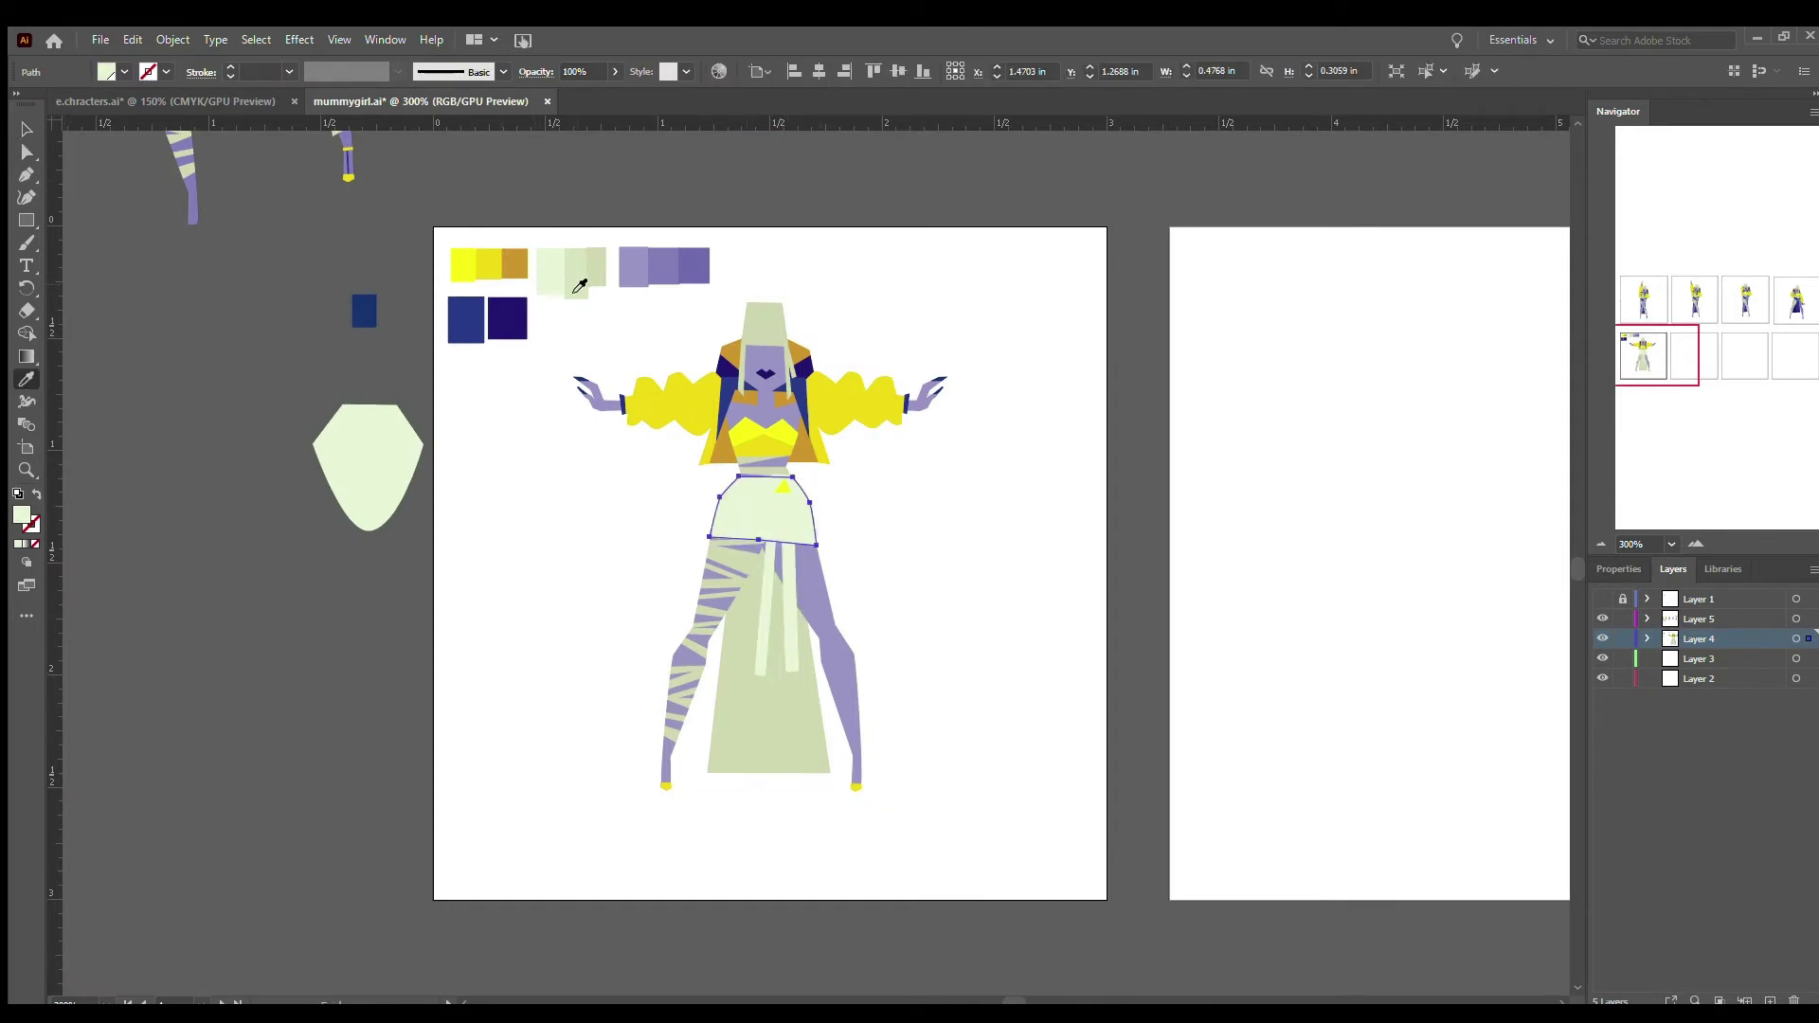
- Restore the full hip overlay over a middle-green skirt panel and move the sash with its yellow triangle off the artboard
key(v)
drag(368, 411, 766, 483)
key(ctrl+shift+a)
key(ctrl+z)
key(ctrl+z)
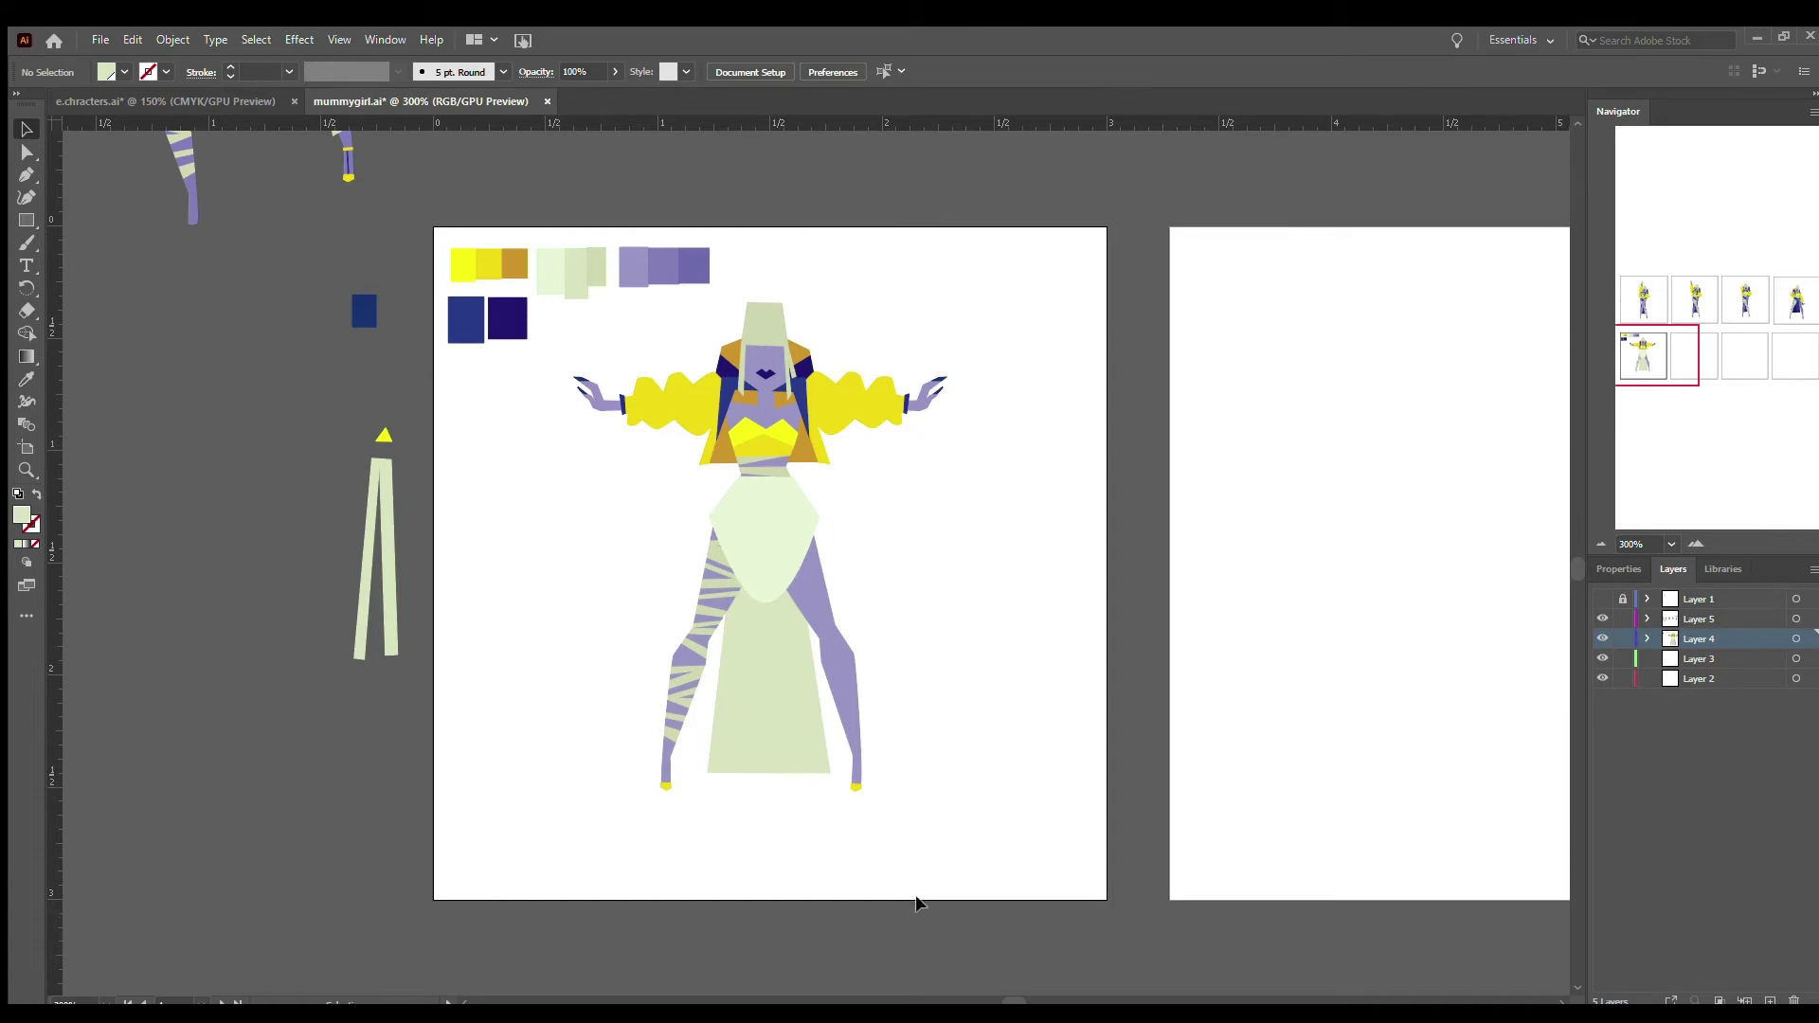
- Draw a thin horizontal rectangle in the lightest green across the skirt panel just above its hem
scroll(1011, 999, left, 3)
scroll(1011, 999, right, 4)
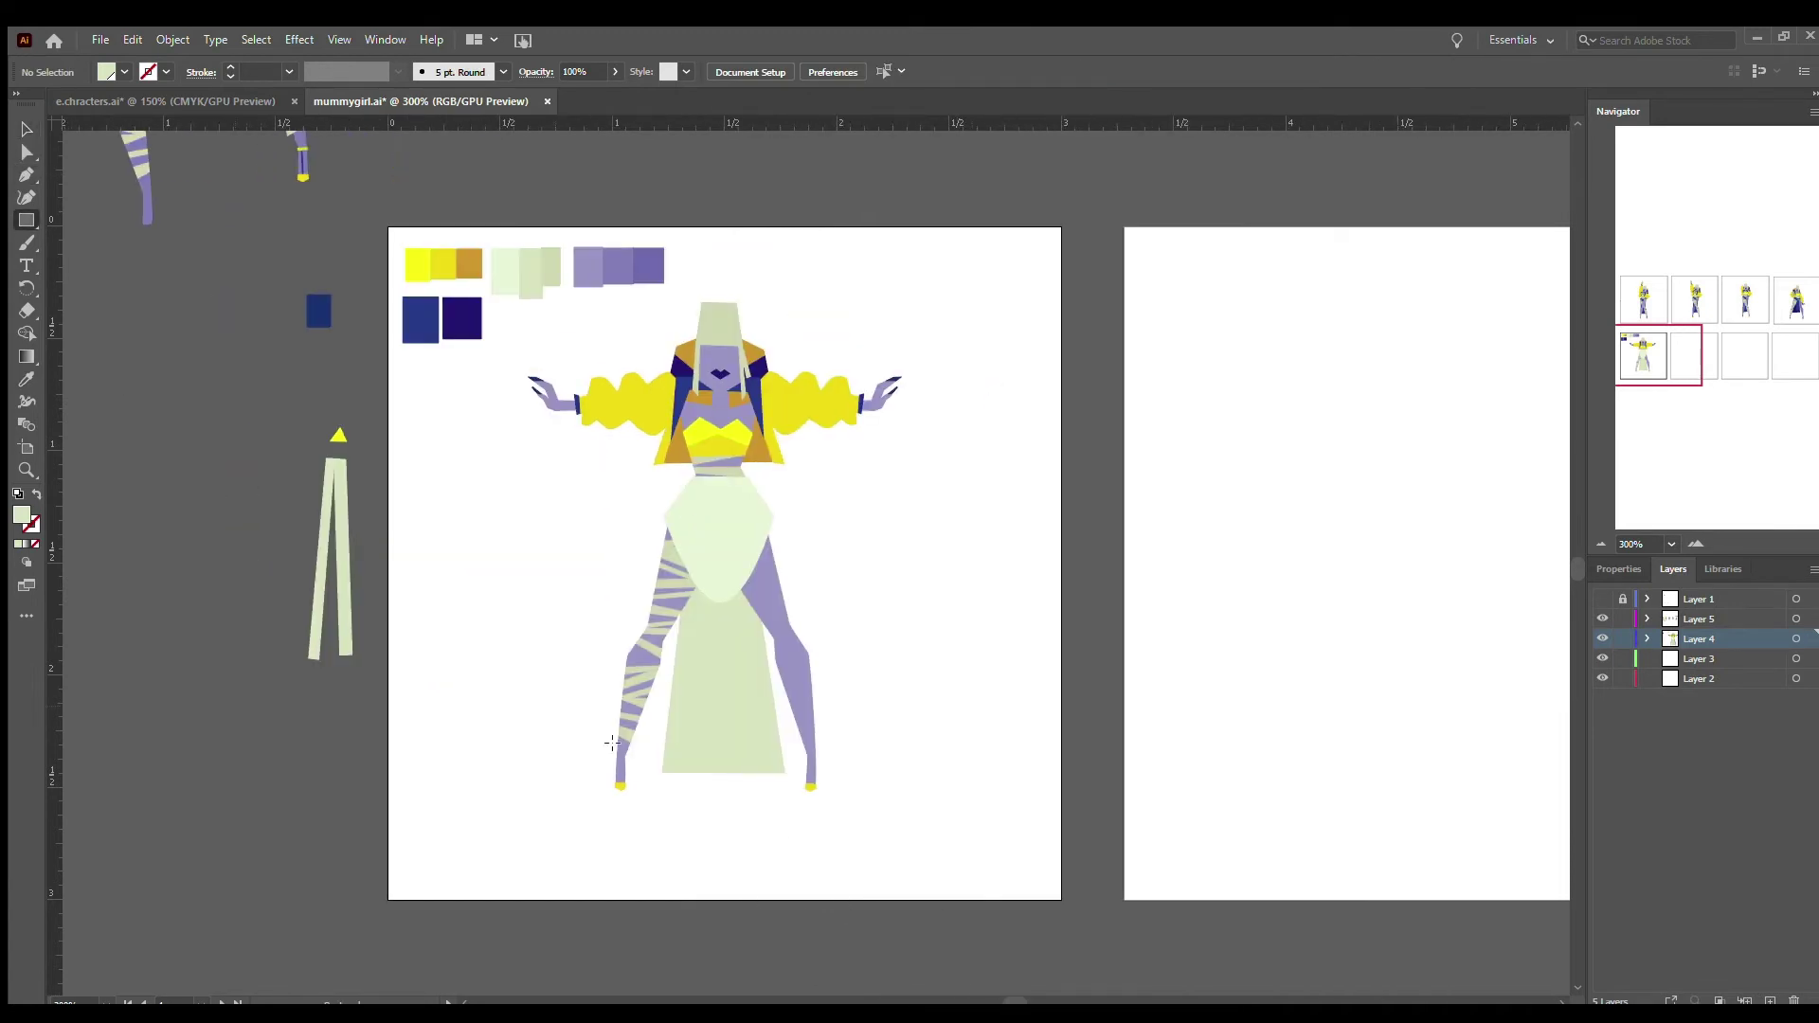
drag(655, 738, 788, 746)
key(v)
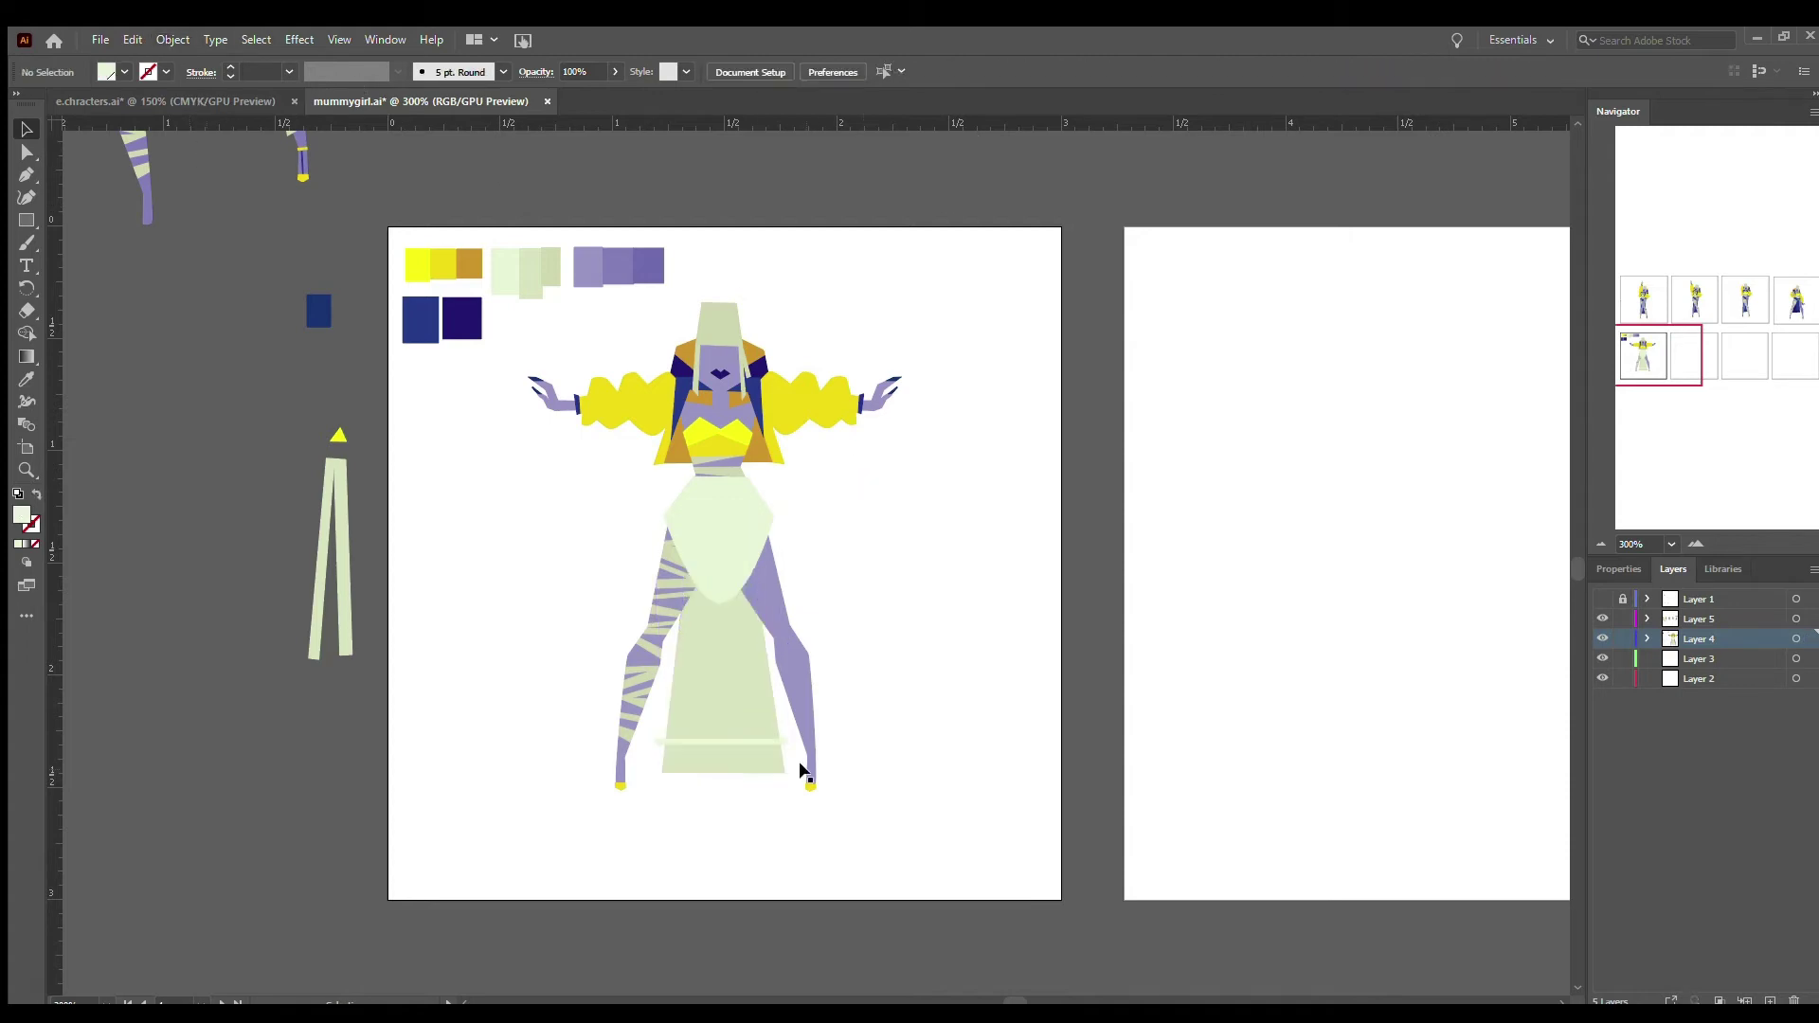
click(941, 754)
- Show the pose sketches on Layer 1, and hide and lock Layer 5
scroll(1006, 600, up, 6)
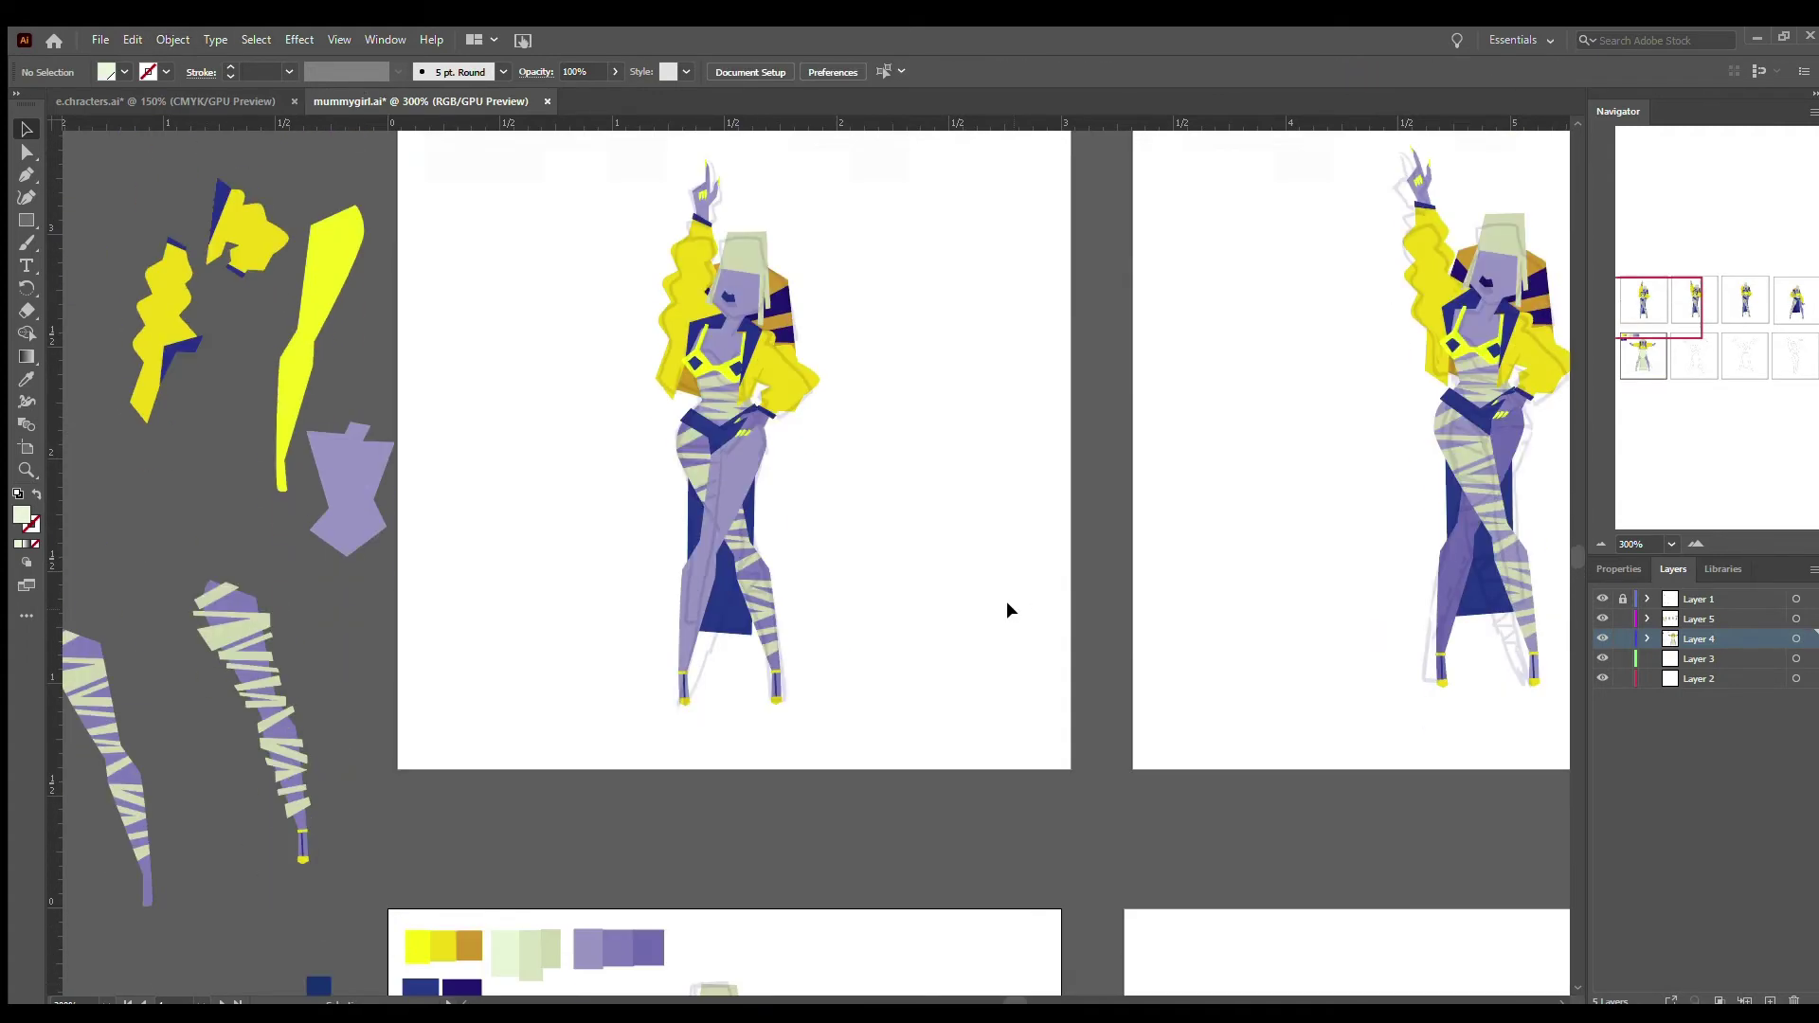
scroll(1006, 601, right, 4)
scroll(1023, 999, down, 8)
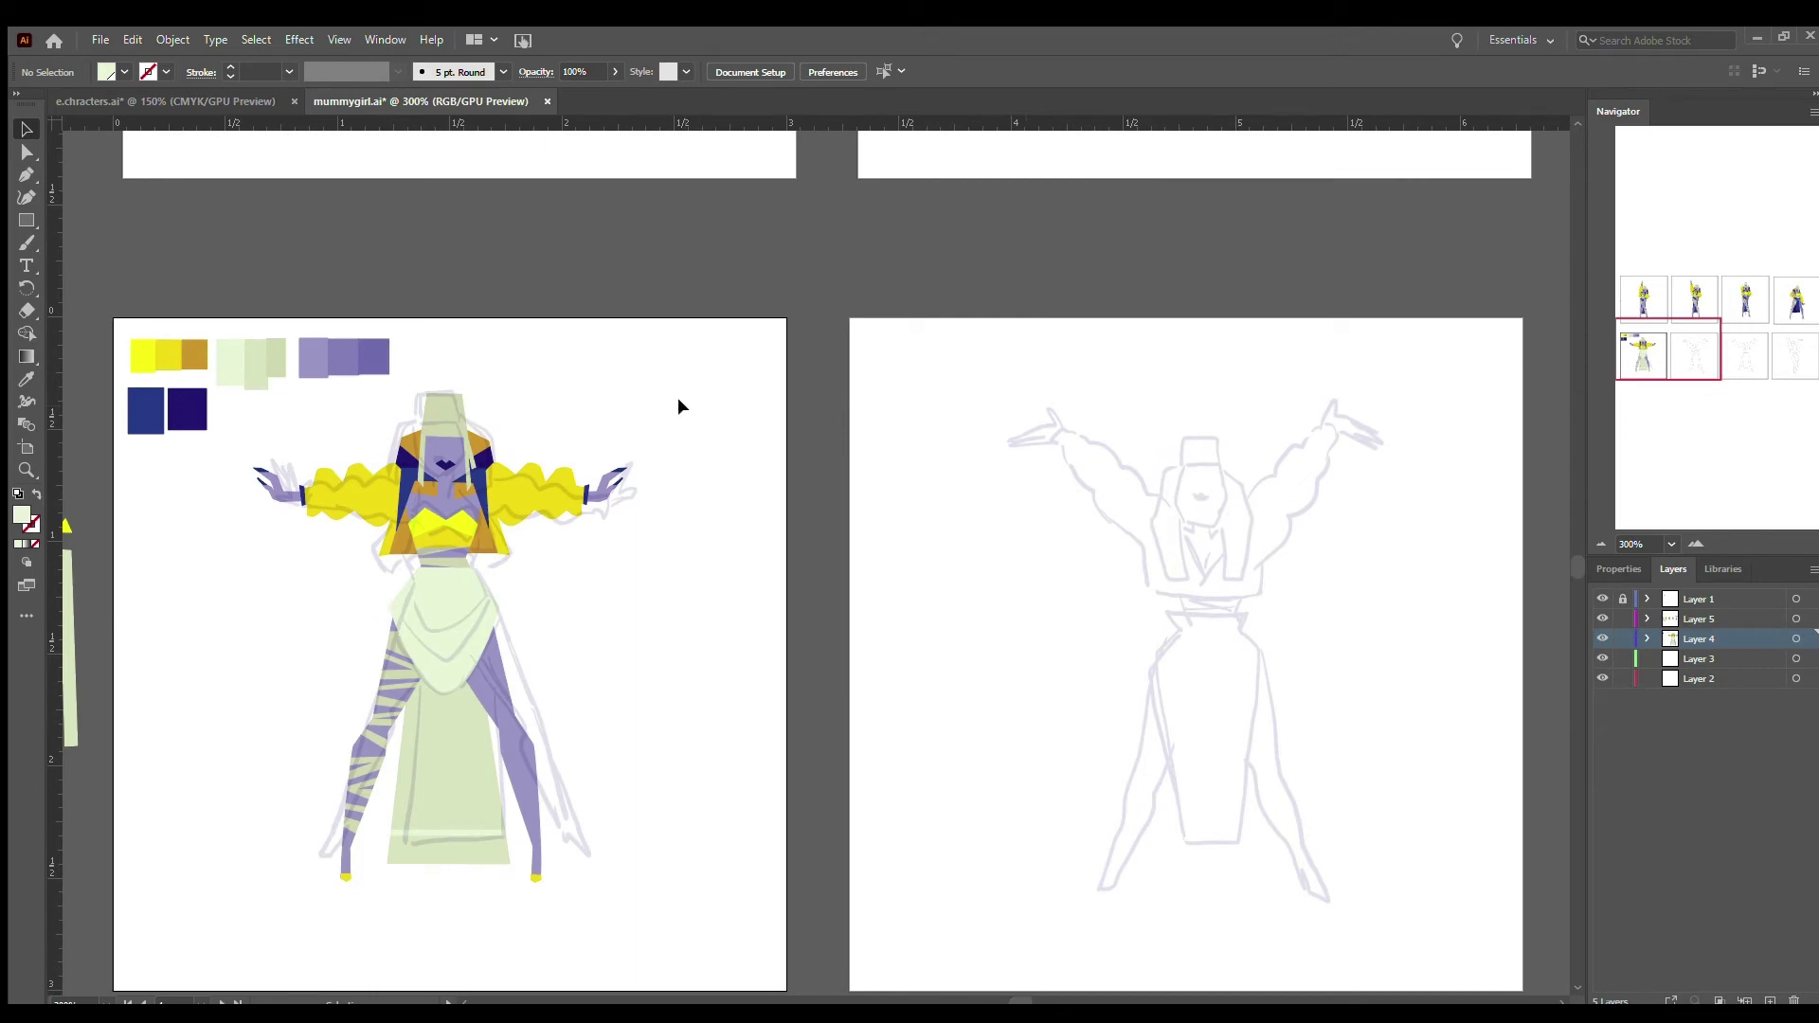
click(1602, 618)
click(1622, 618)
- Copy the whole base figure onto the next artboard and nudge it down over the raised-arms sketch
scroll(853, 616, left, 5)
mouse_move(488, 364)
mouse_down()
mouse_move(500, 282)
mouse_move(900, 924)
mouse_up()
key(ctrl+c)
scroll(901, 924, right, 5)
key(ctrl+v)
key(Down)
key(Down)
key(Down)
key(Down)
key(Down)
key(Down)
scroll(1049, 999, right, 5)
scroll(1050, 1000, left, 5)
- Rotate both puffed yellow sleeves of the copied figure upward towards the raised arms of the sketch
click(815, 535)
click(592, 536)
click(731, 571)
drag(593, 504, 831, 490)
click(729, 519)
click(766, 508)
drag(564, 467, 561, 474)
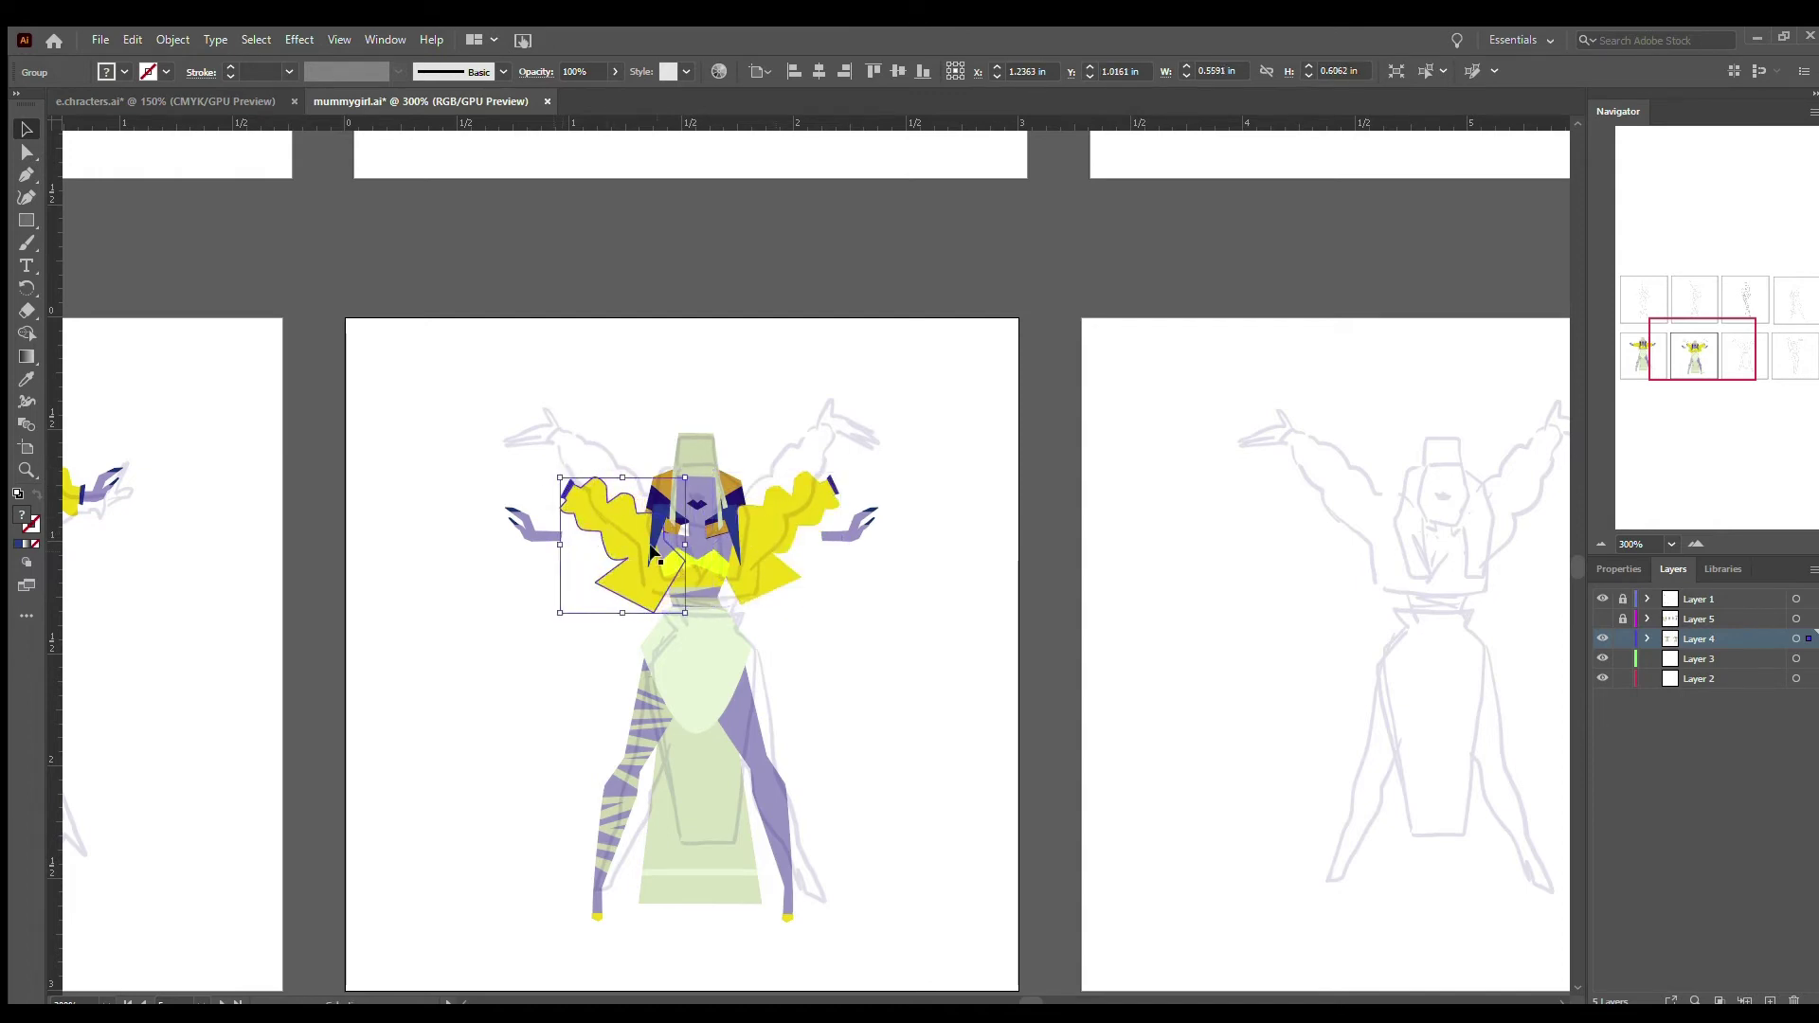
click(618, 566)
click(251, 220)
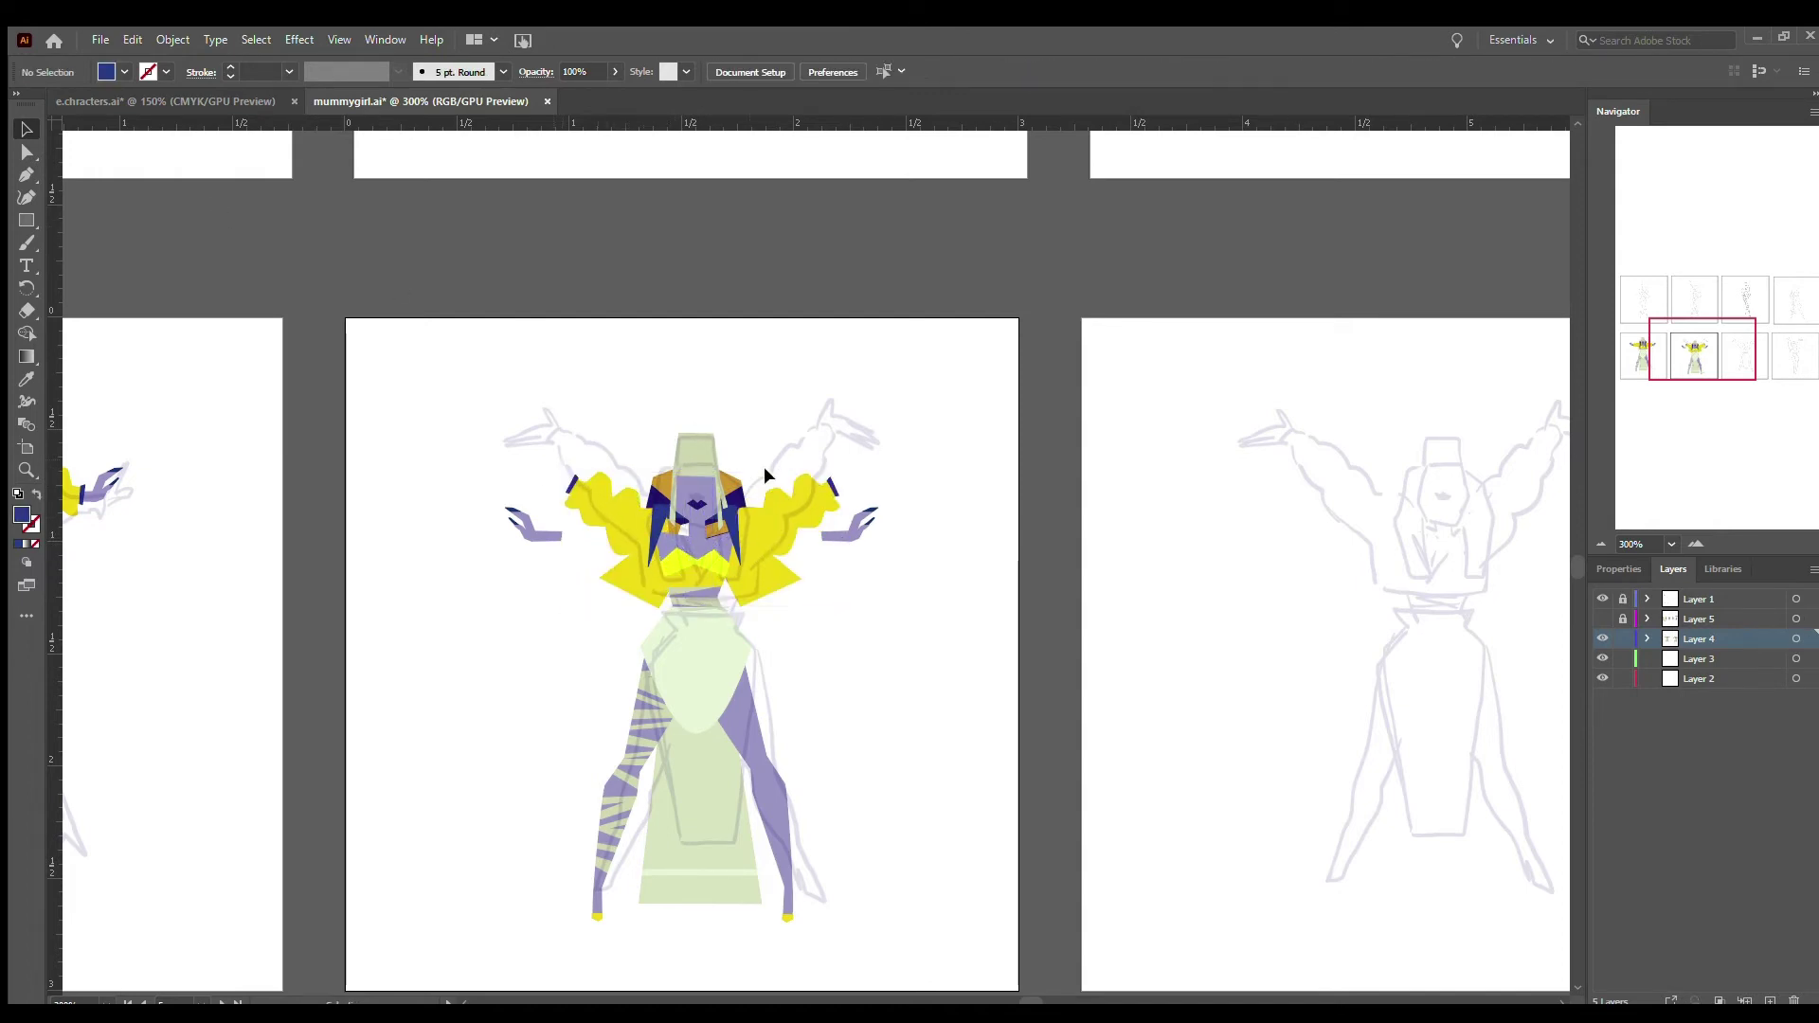
- Select both raised sleeve groups together and nudge them slightly upward
drag(1027, 996, 1021, 997)
scroll(947, 568, up, 4)
scroll(947, 568, down, 4)
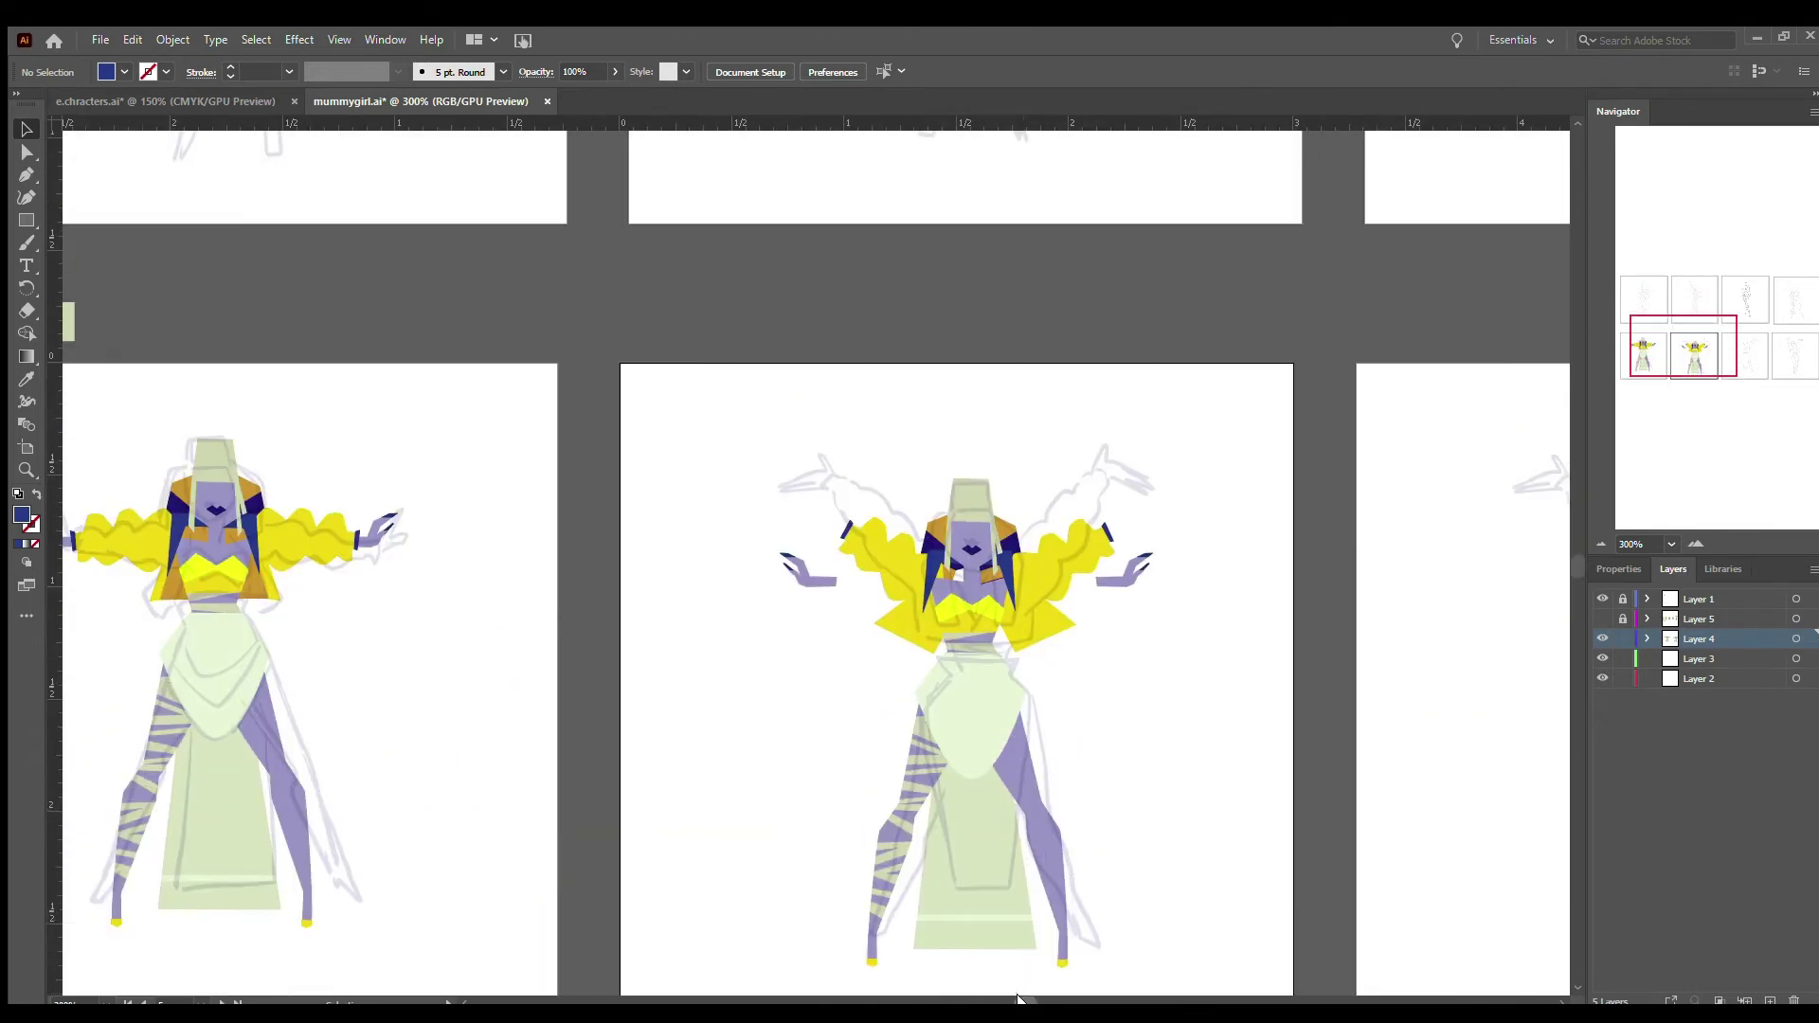
scroll(948, 569, right, 2)
double_click(831, 541)
key(z)
click(764, 522)
key(v)
key(Escape)
click(667, 628)
click(595, 623)
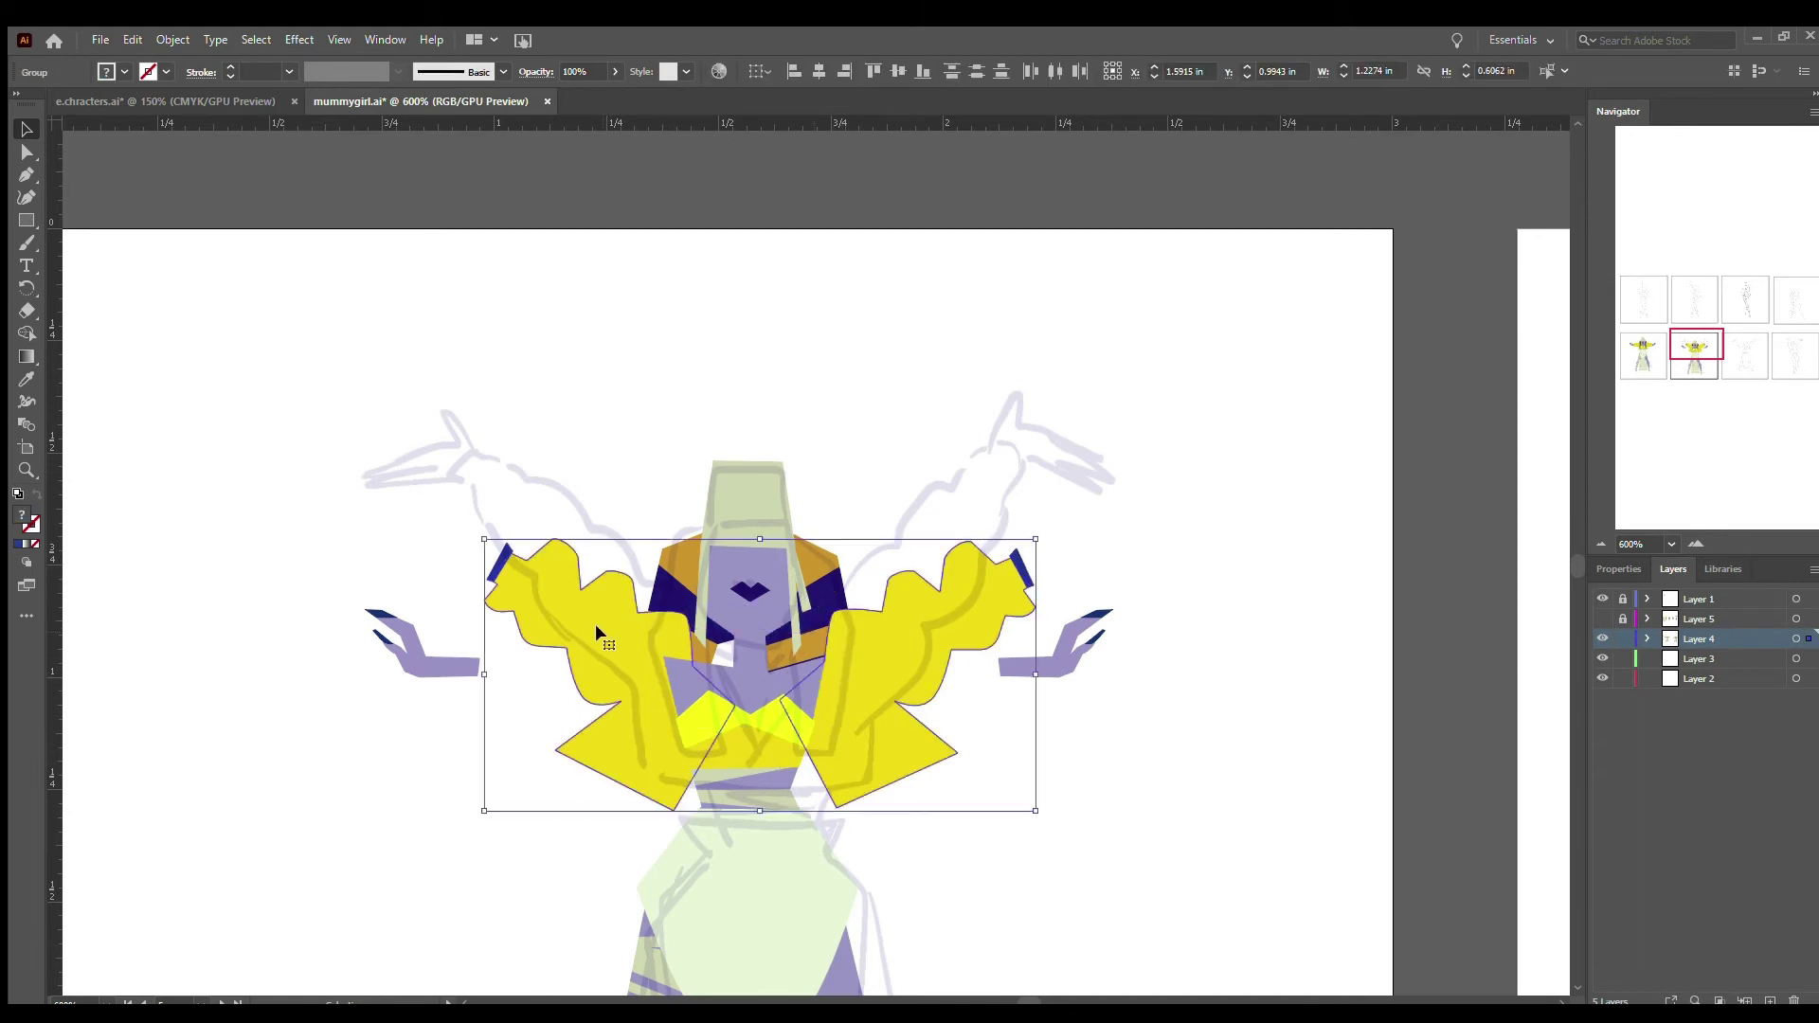
shift+click(821, 652)
shift+click(820, 652)
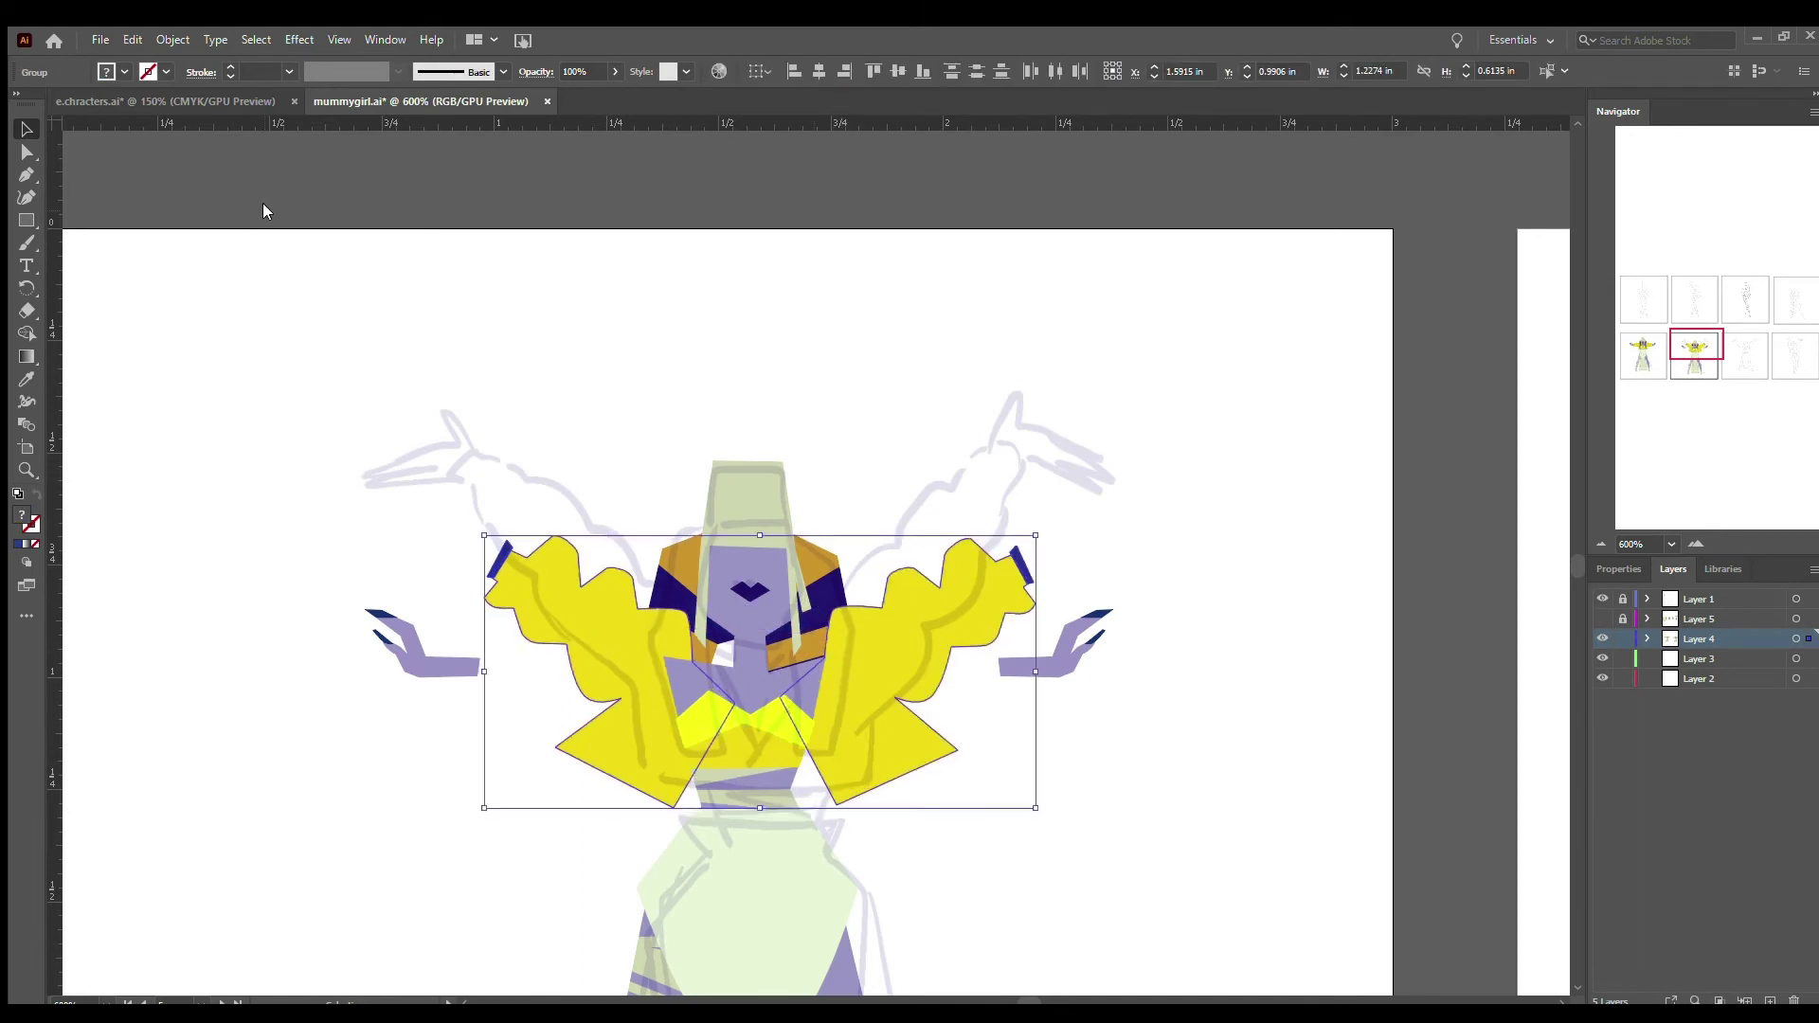
- Send both raised sleeves behind the torso and the striped headdress
click(1131, 529)
drag(1129, 531, 994, 606)
shift+click(595, 644)
key(ctrl+shift+bracketleft)
key(ctrl+alt+bracketright)
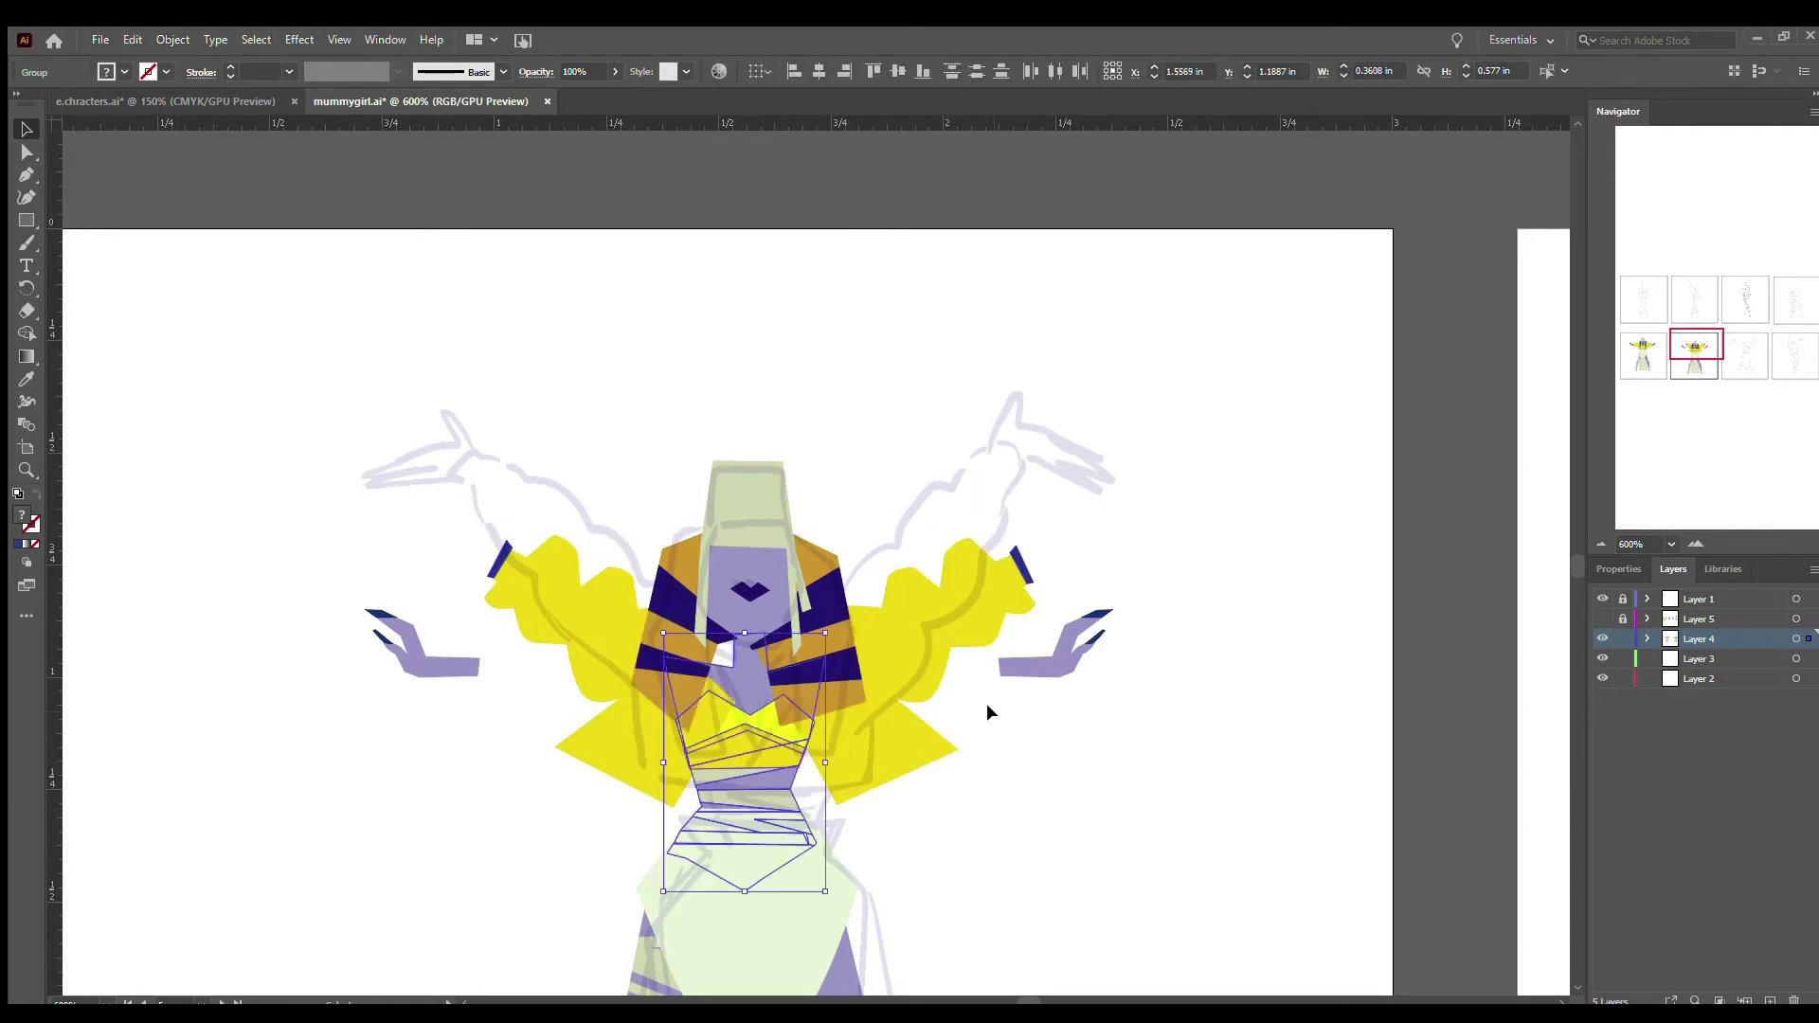
- Restack the torso and the yellow bust top so they sit in front of the sleeves but behind the striped headdress
click(595, 642)
click(792, 398)
key(a)
click(810, 721)
key(ctrl+alt+bracketleft)
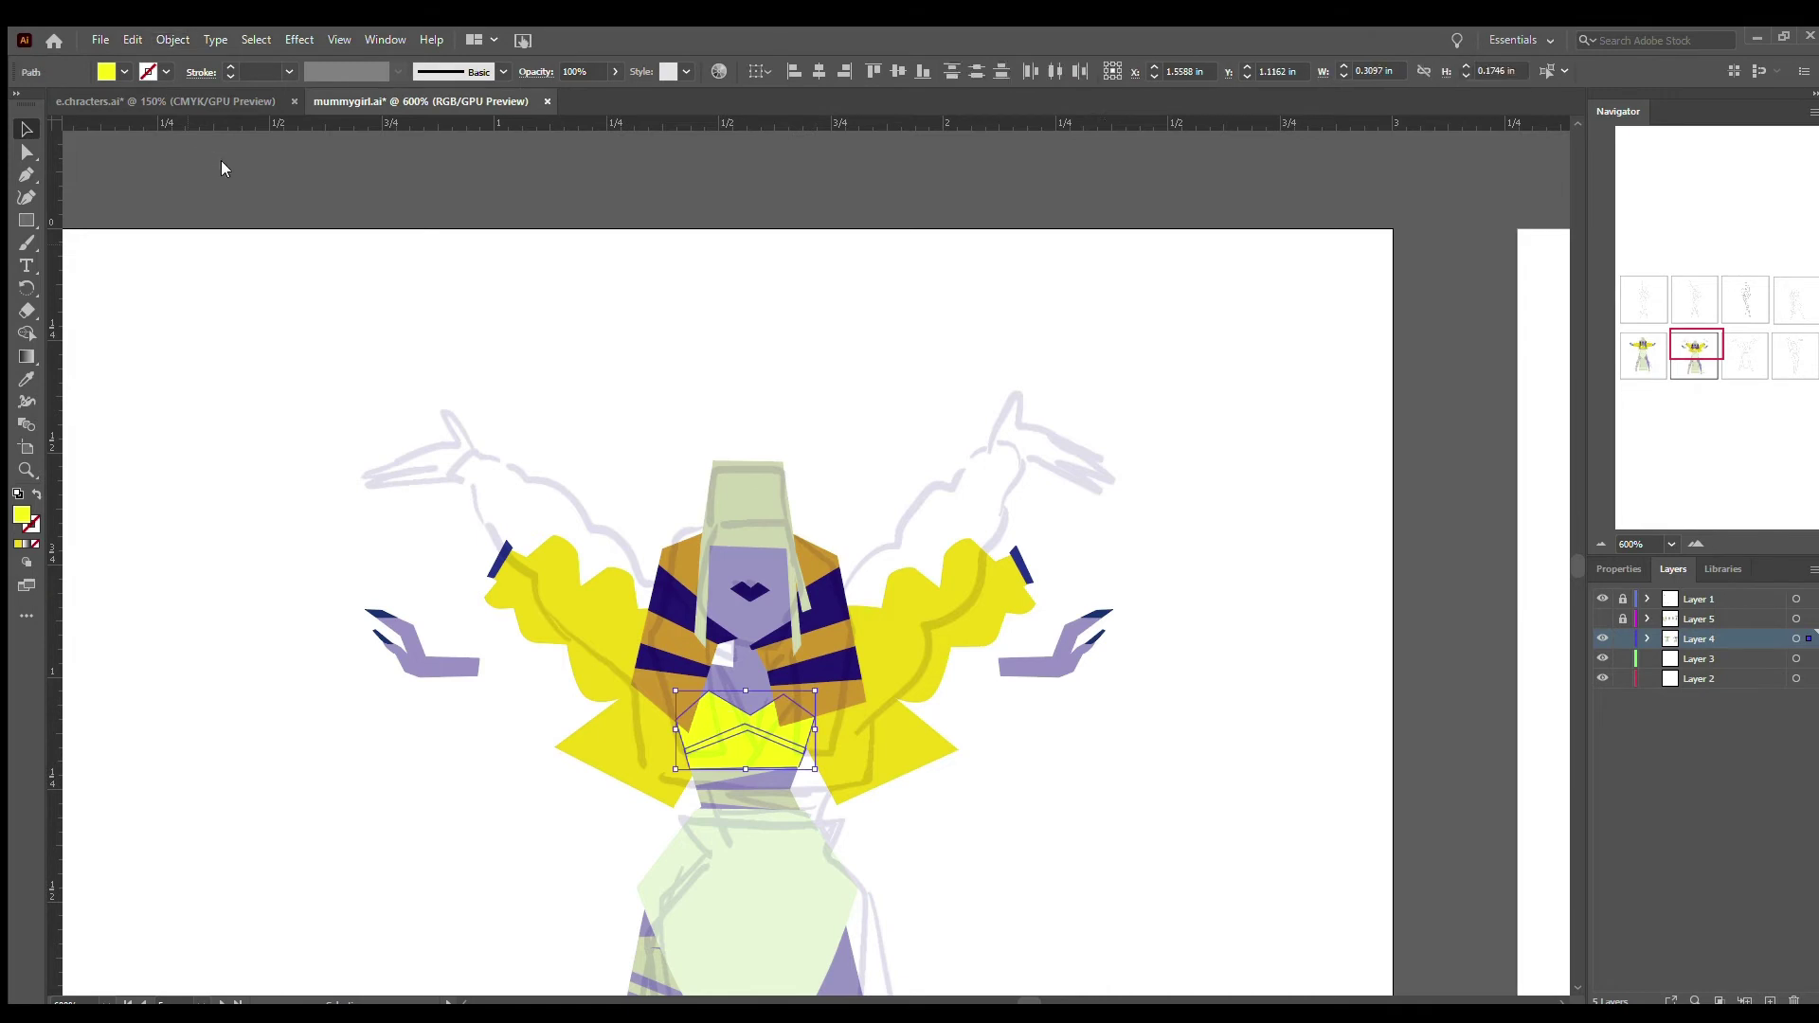
key(ctrl+alt+bracketright)
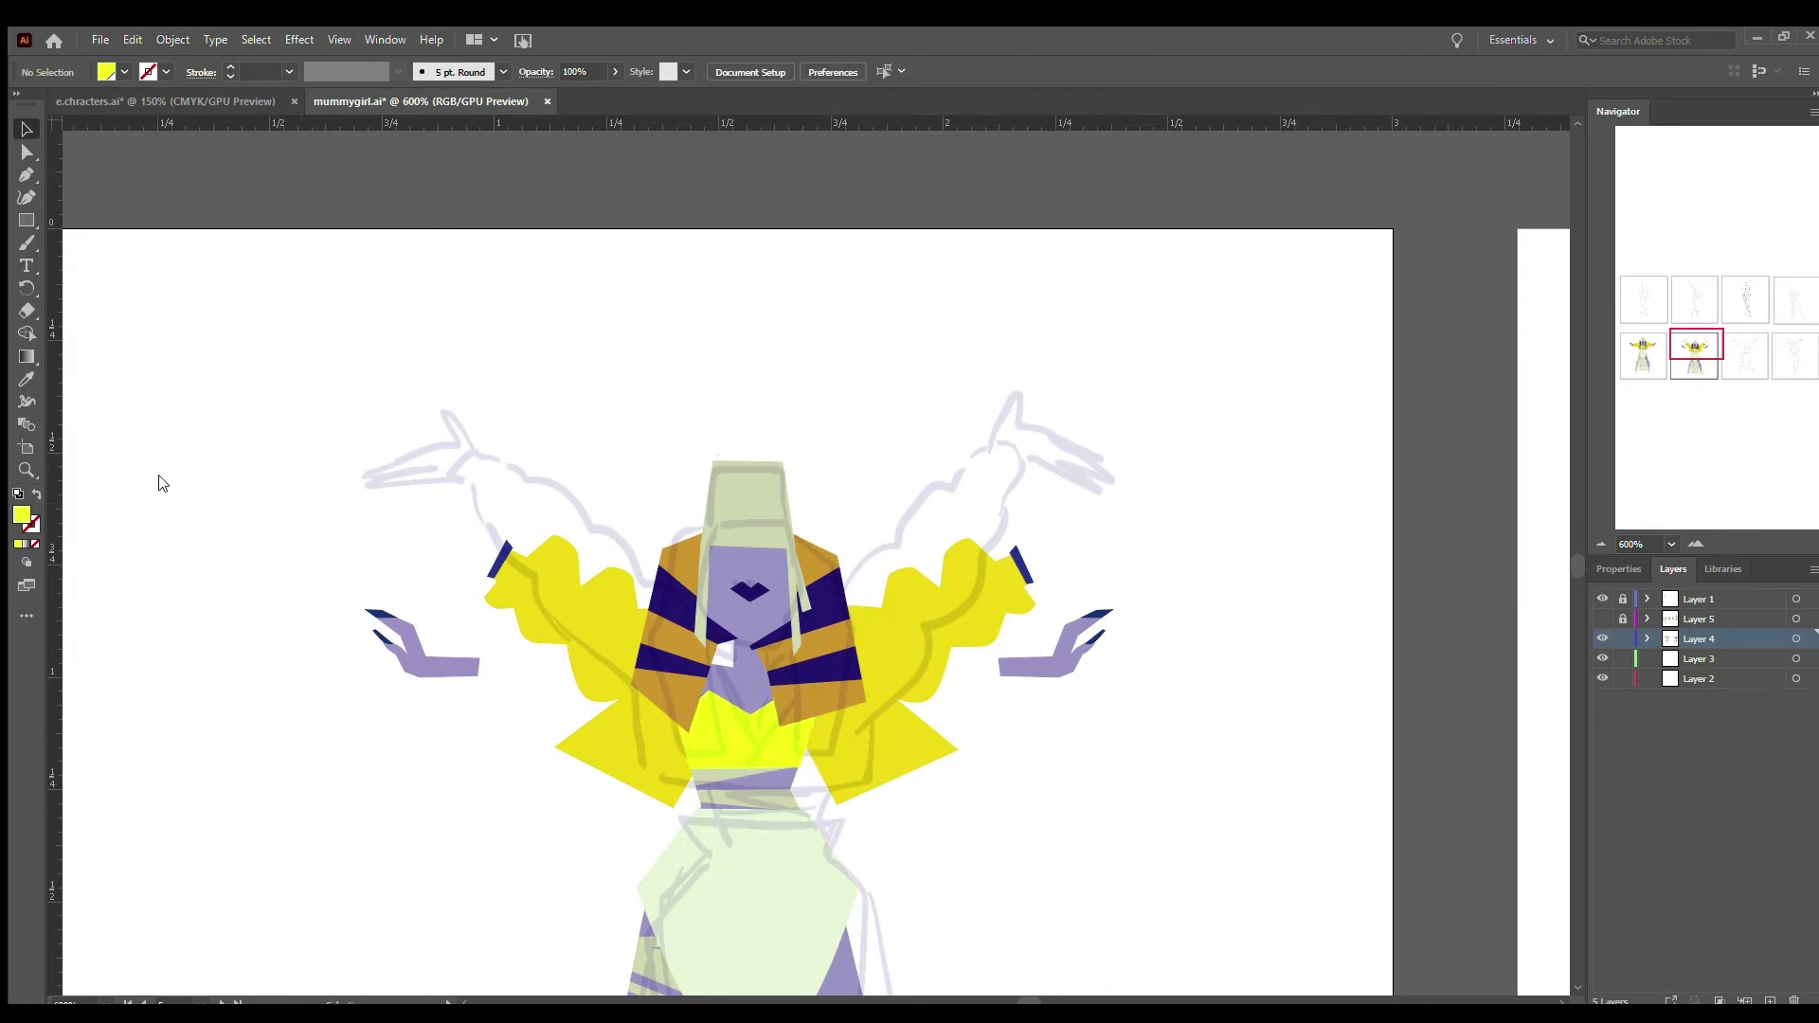
key(ctrl+equal)
key(ctrl+alt+bracketright)
- Reshape the lowest gold headdress stripe on one side by pulling its bottom corners down and inward over the bust top
click(871, 268)
key(a)
click(507, 664)
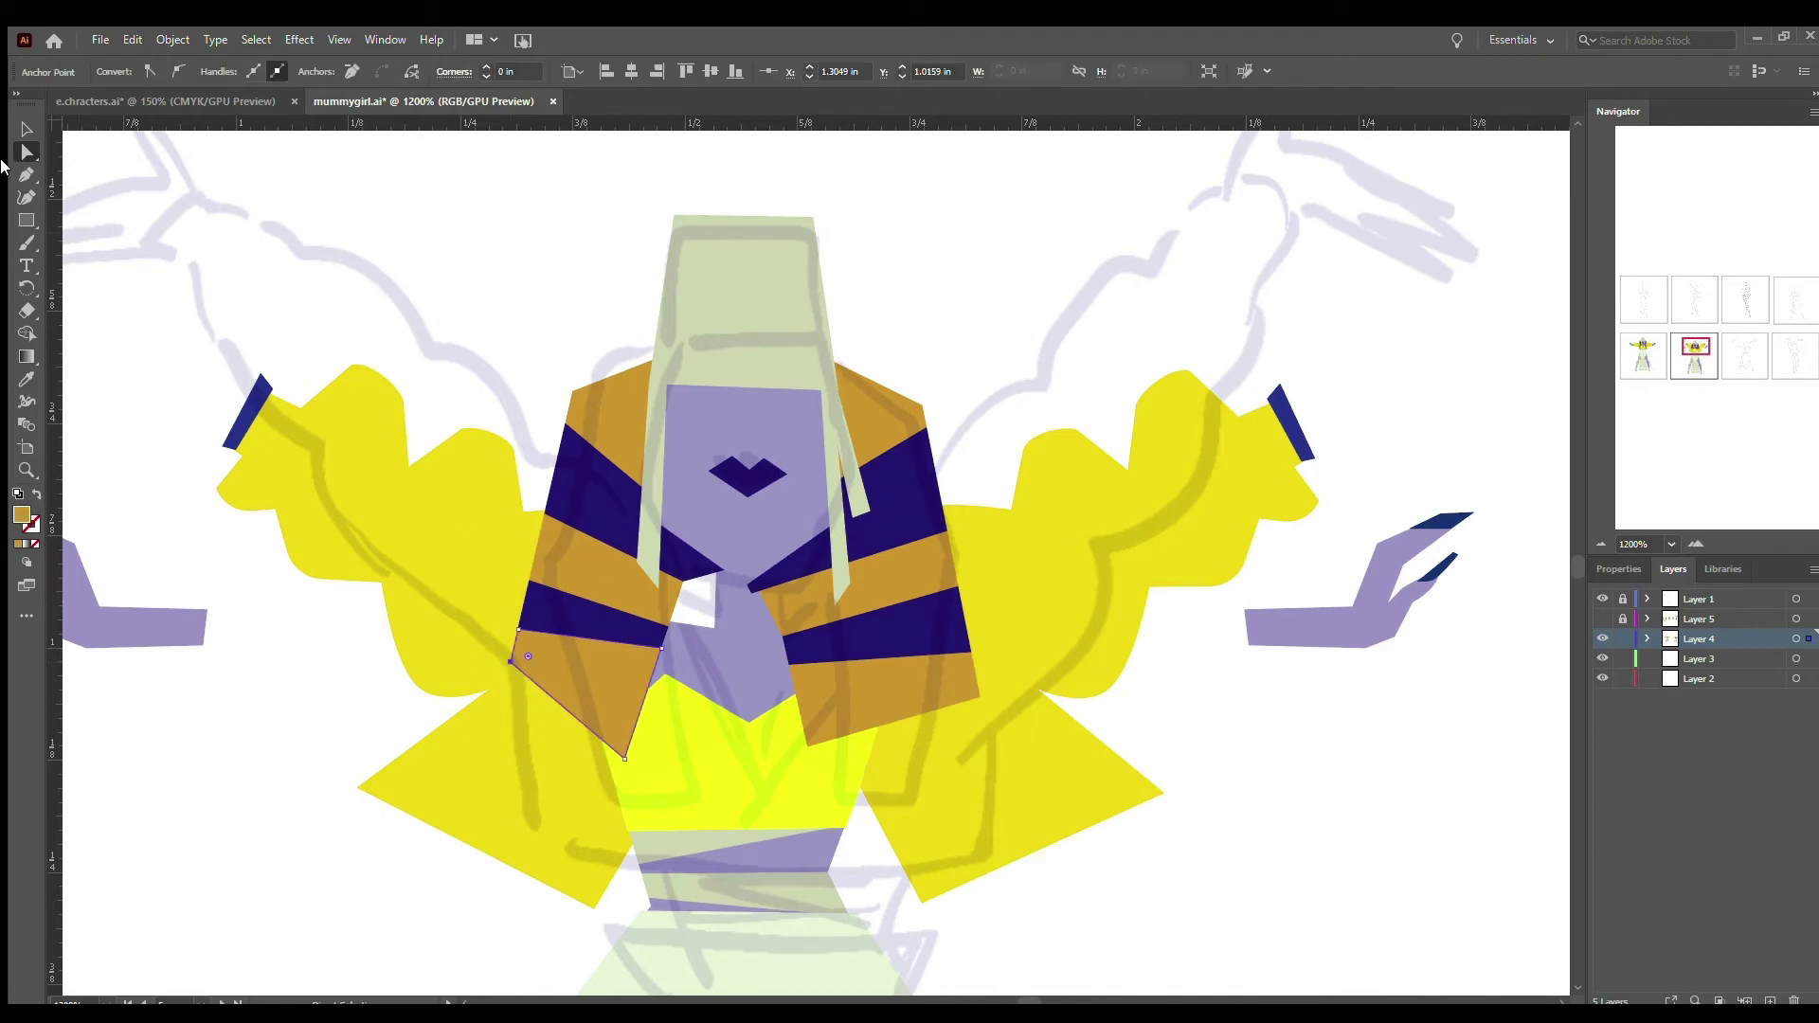
drag(617, 755, 689, 788)
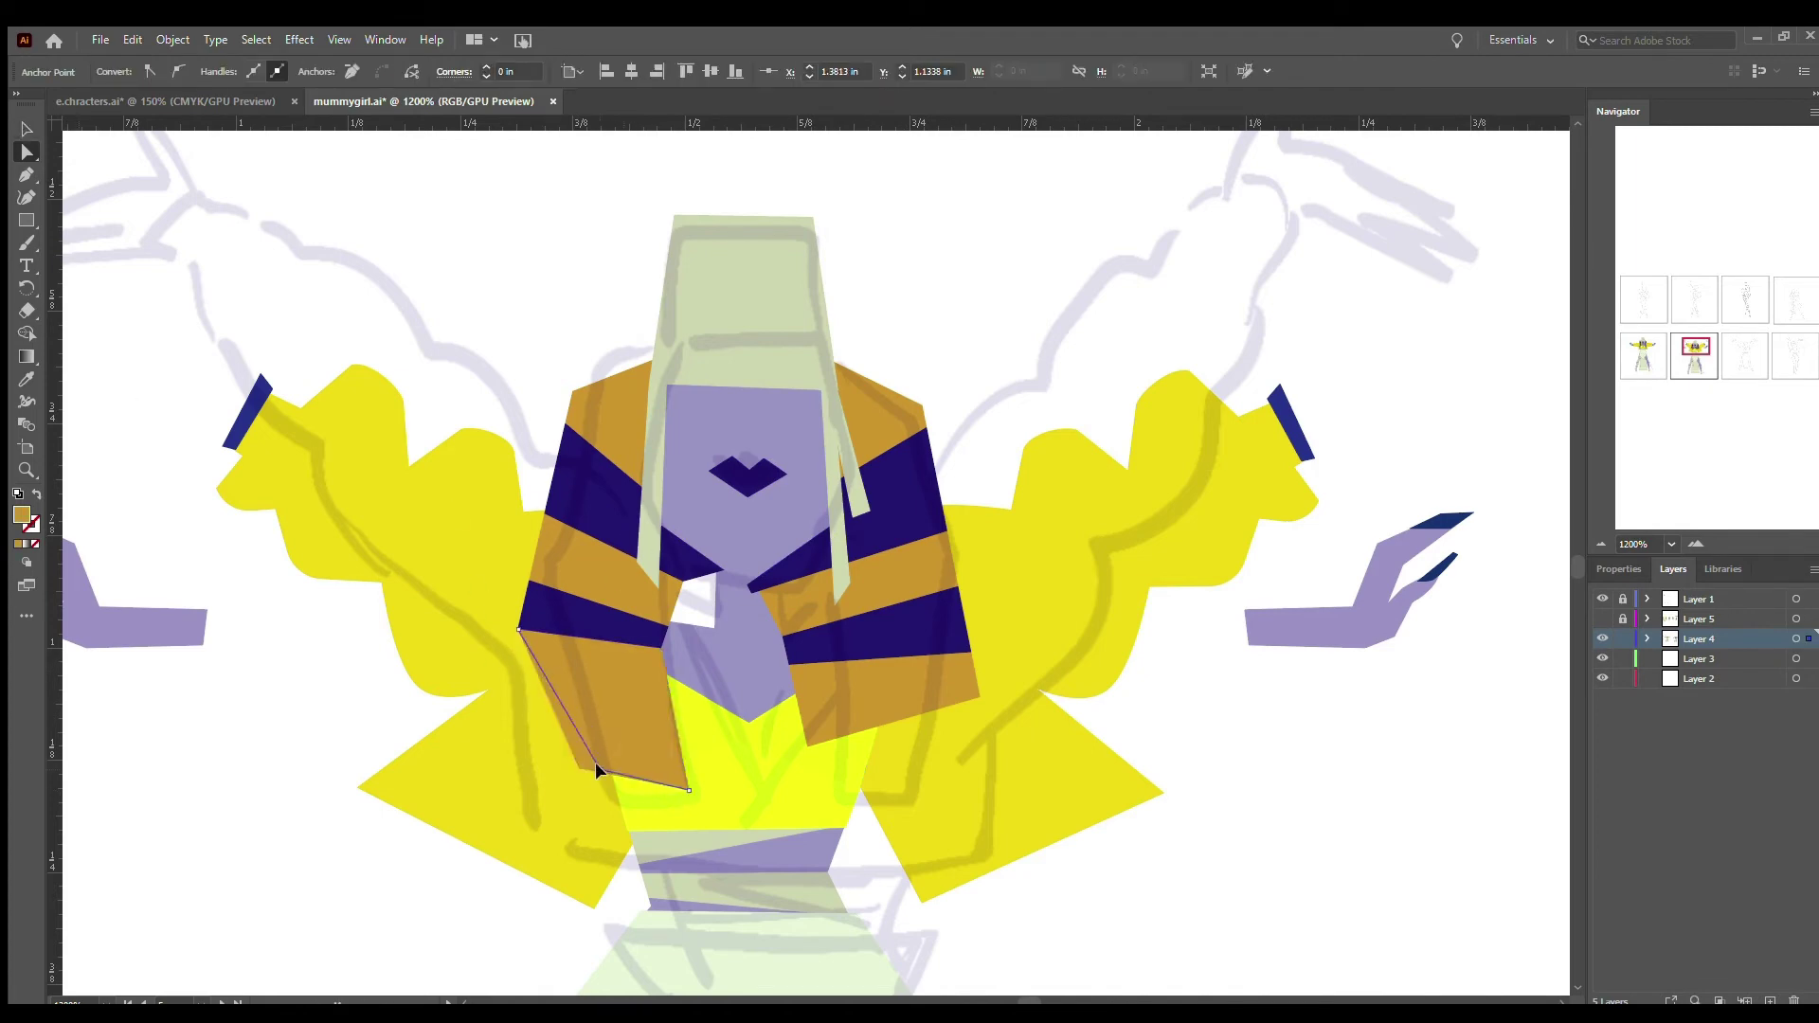
click(663, 623)
- Replace the opposite lower headdress stripes with mirrored copies of the reshaped side and arrange them behind the face bandages
key(ctrl+c)
key(ctrl+v)
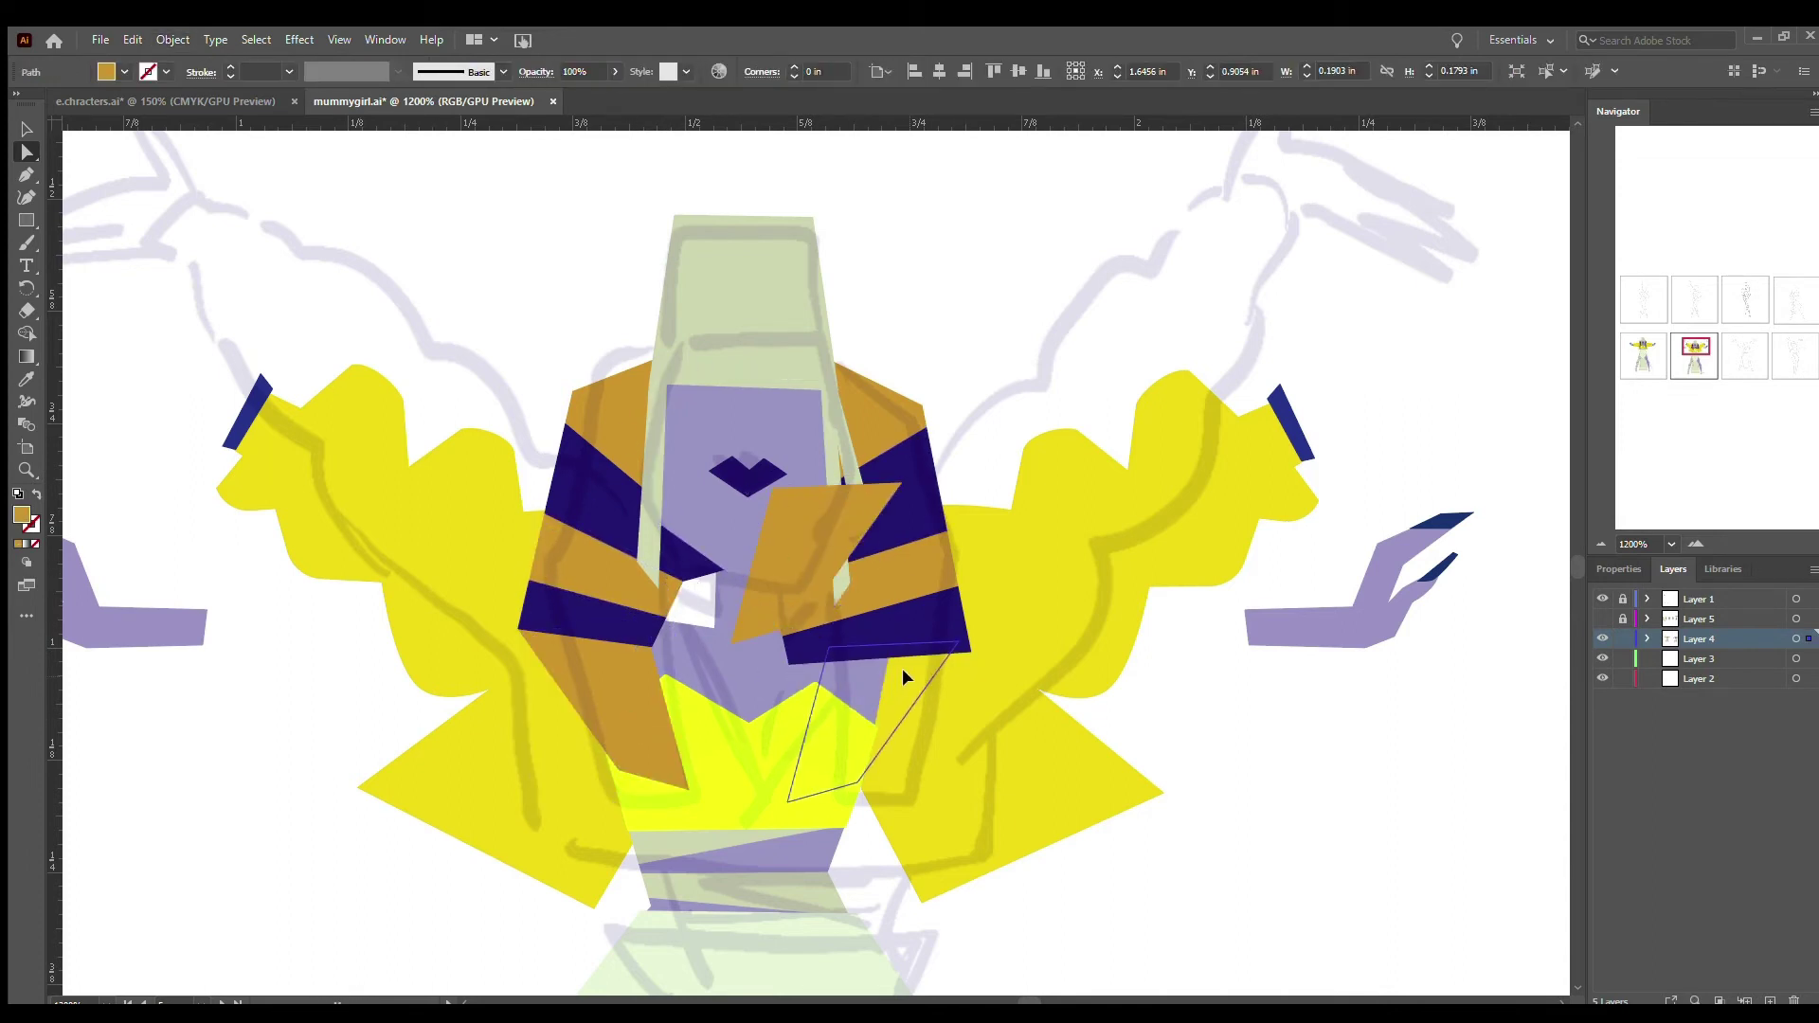
key(ctrl+z)
key(ctrl+v)
drag(805, 512, 872, 629)
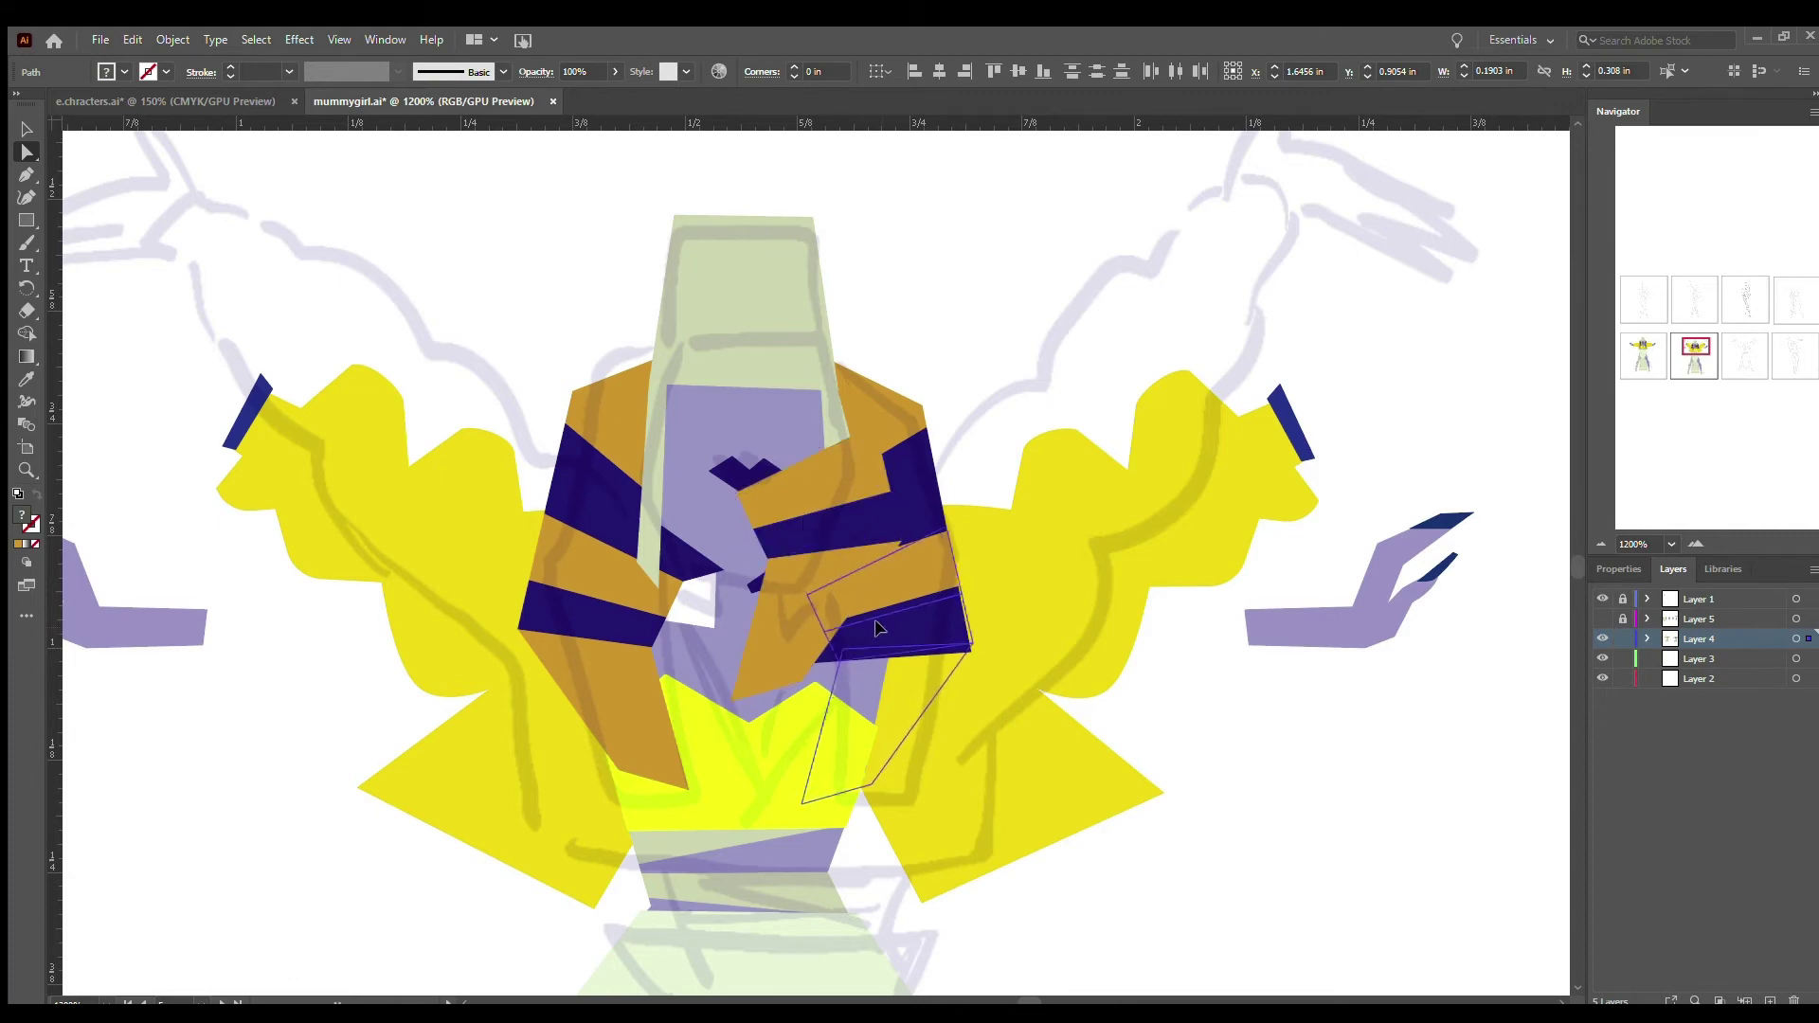
click(950, 567)
key(ctrl+[)
key(ctrl+[)
key(v)
click(876, 649)
click(900, 561)
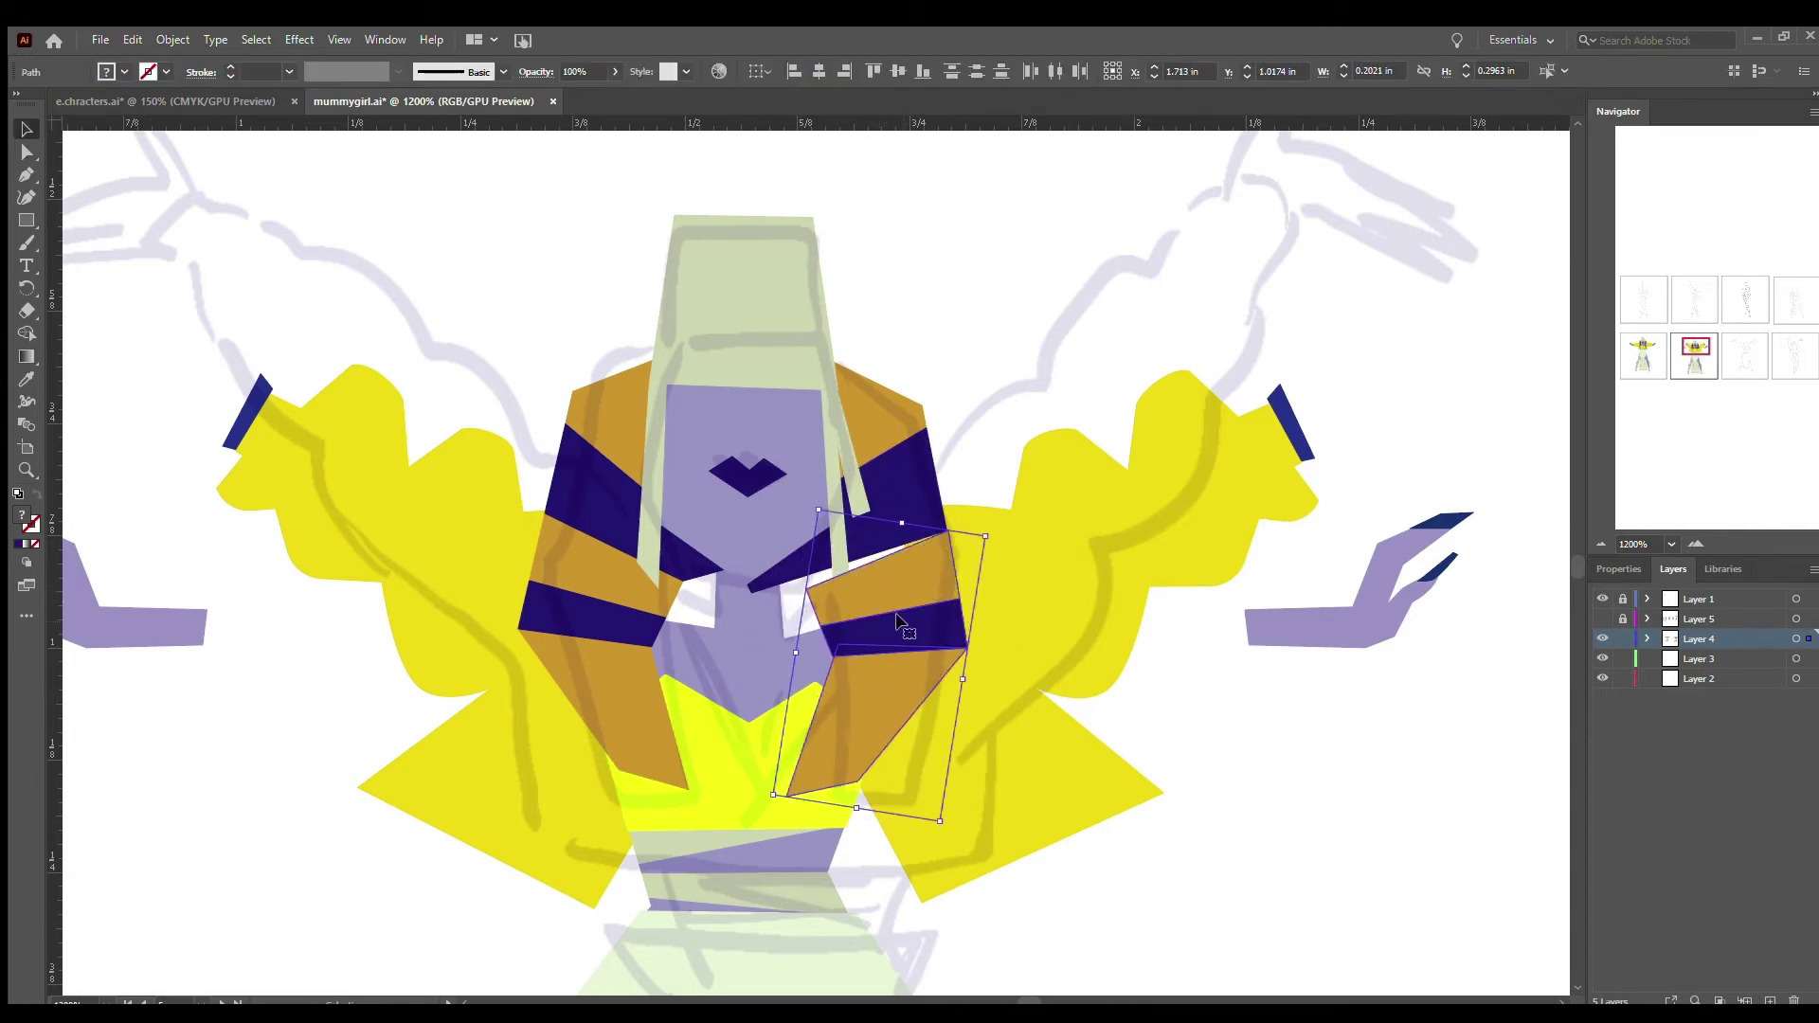
- Adjust the anchor points of the upper dark blue headdress stripe and of the bust top around the mirrored stripes
click(1151, 668)
key(a)
click(748, 591)
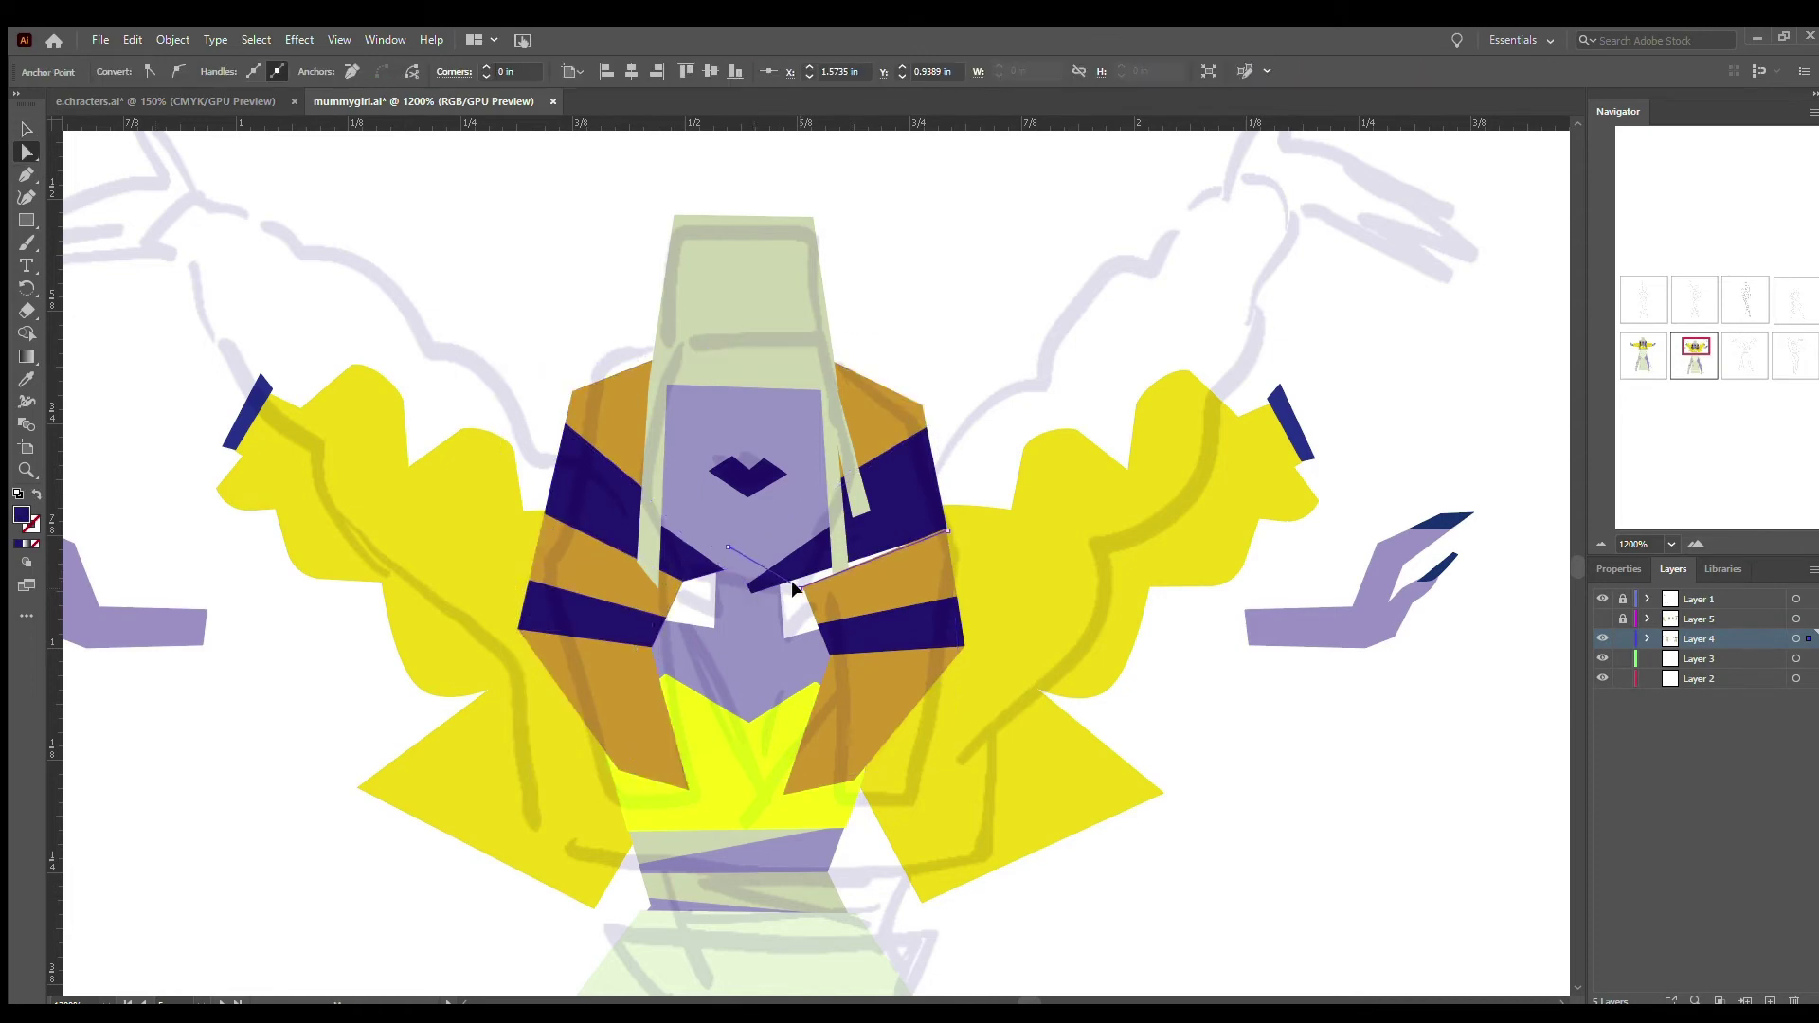
drag(614, 834, 855, 766)
scroll(855, 766, up, 3)
click(786, 748)
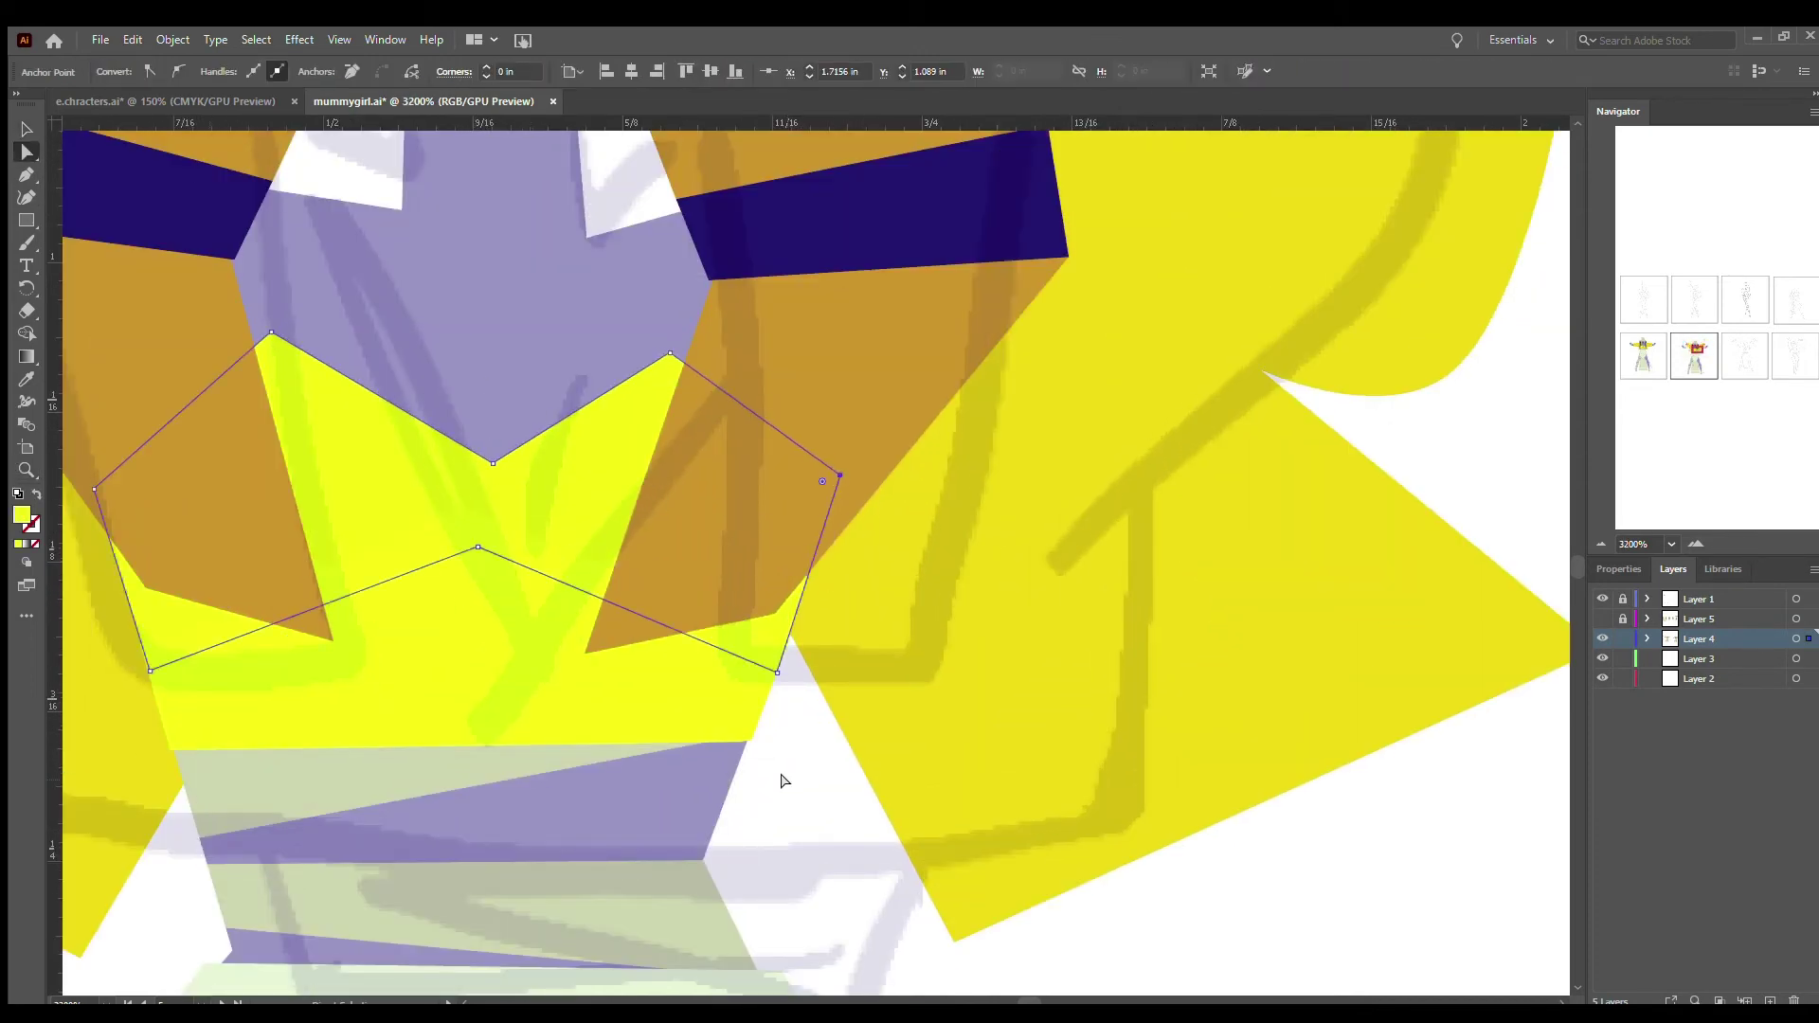
click(785, 771)
- Show Layer 5 again and reshape the raised-arms figure's hip overlay so it ends in a long downward point
scroll(792, 765, down, 3)
scroll(792, 766, down, 5)
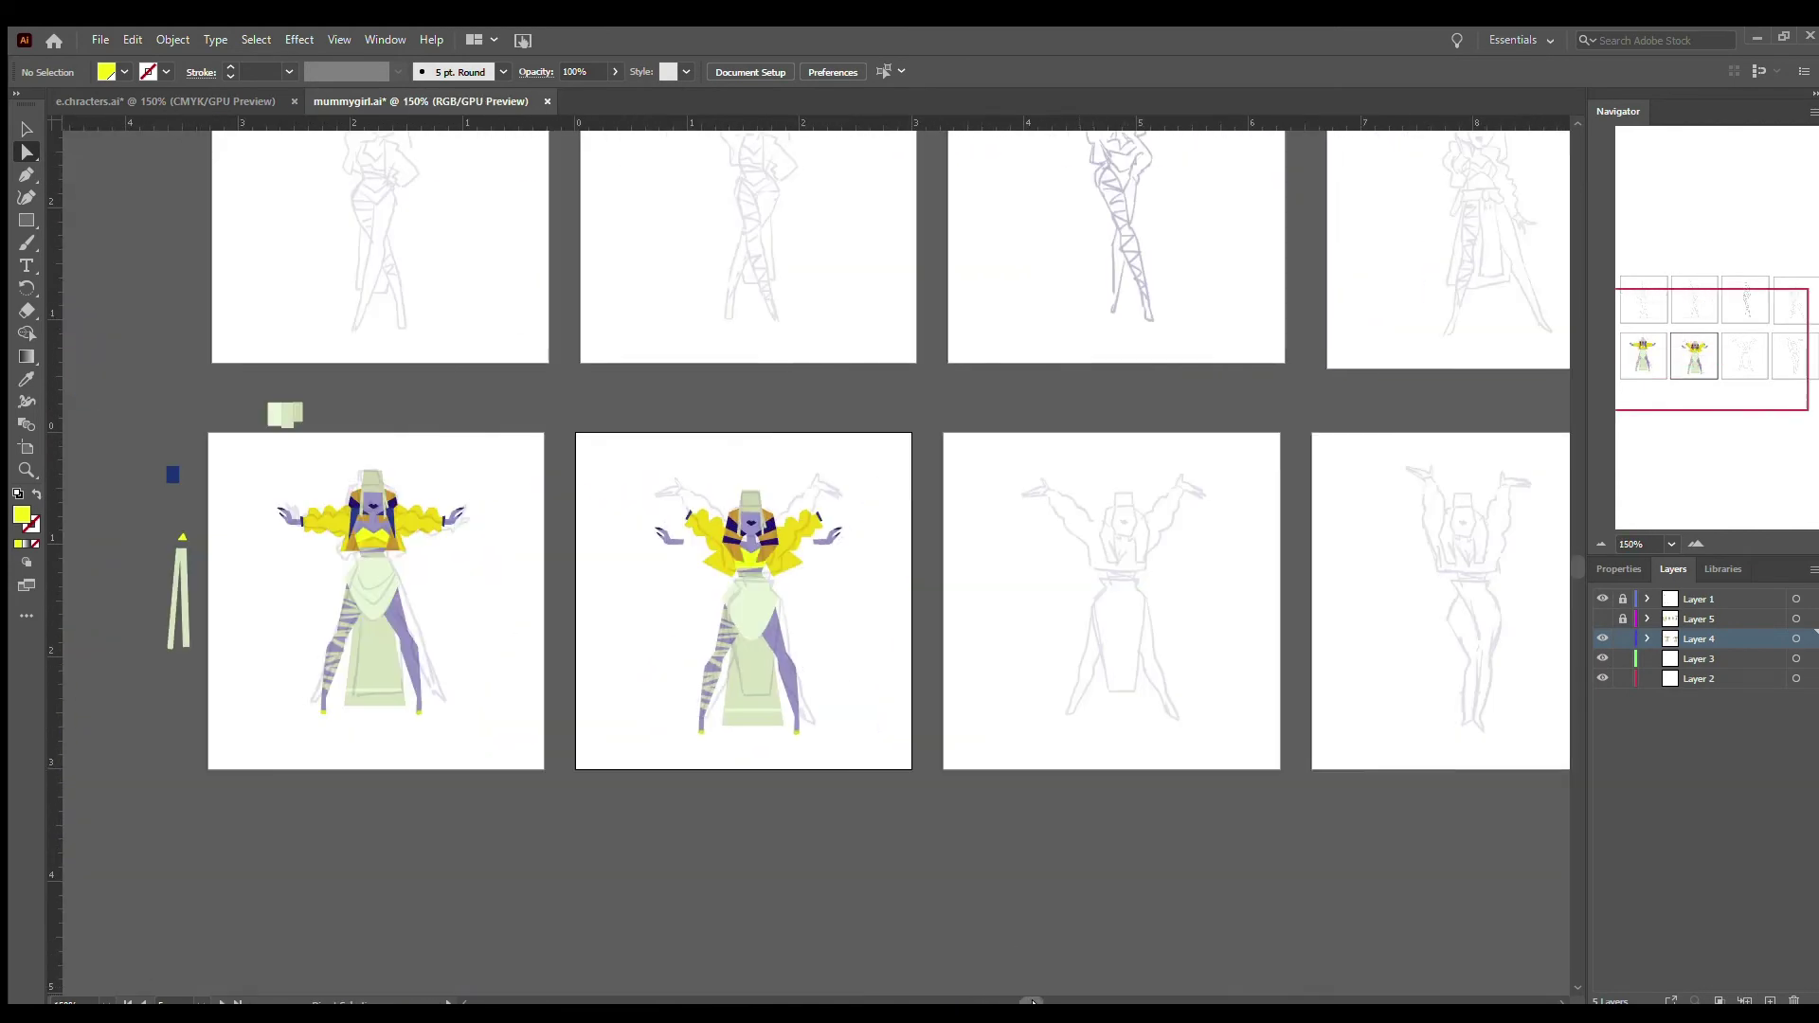
scroll(1109, 331, up, 3)
scroll(369, 734, down, 1)
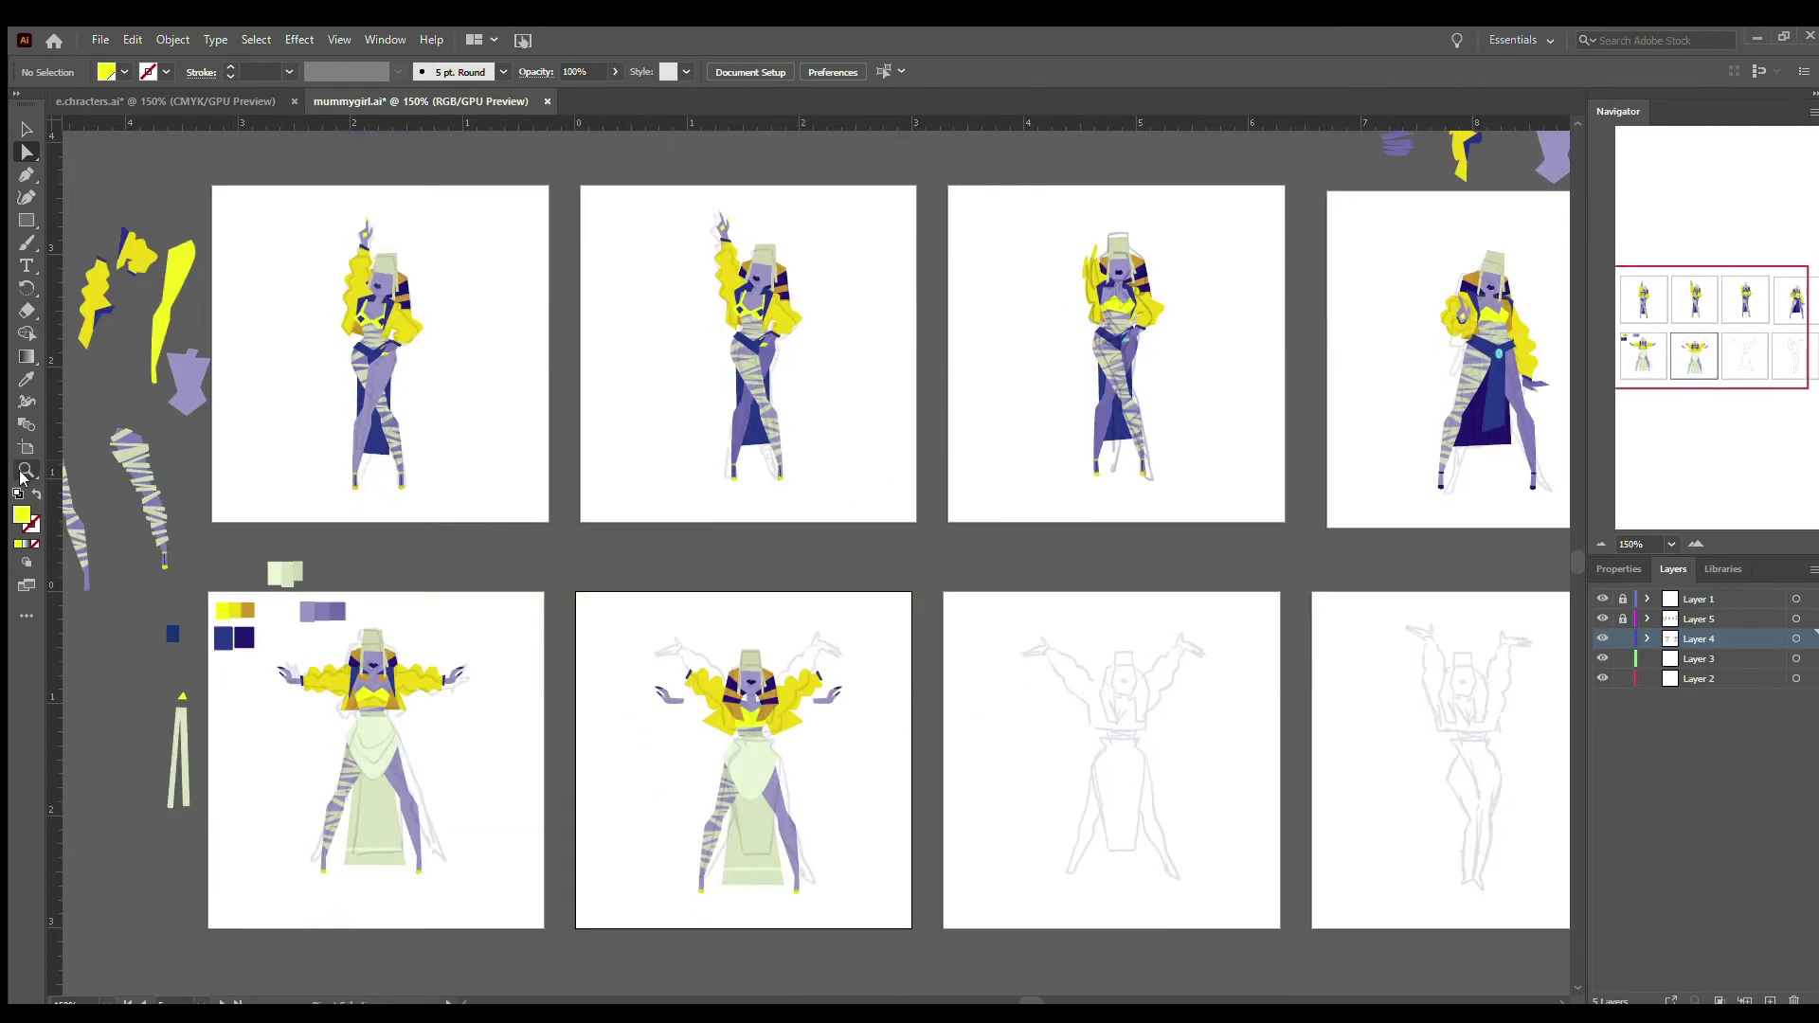
click(753, 857)
scroll(777, 530, up, 1)
ctrl+click(777, 473)
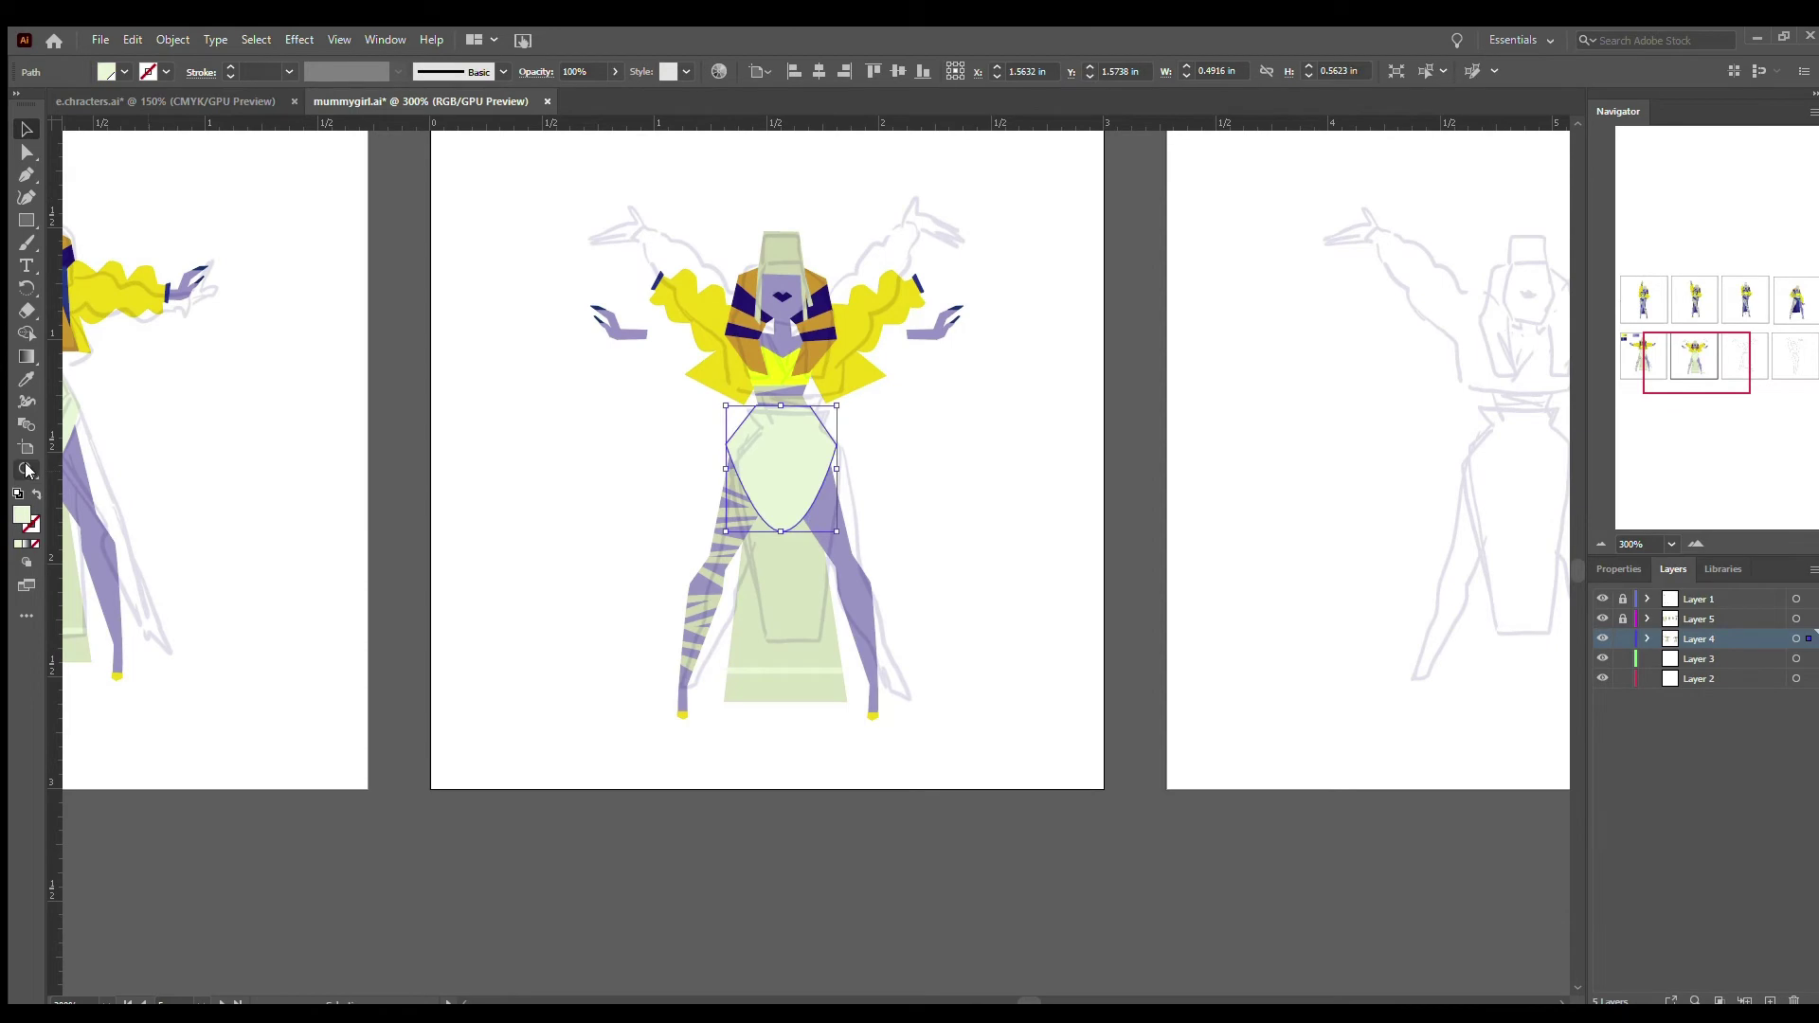
key(ctrl+equal)
key(ctrl+equal)
key(ctrl+equal)
click(774, 812)
click(991, 805)
key(ctrl+minus)
key(ctrl+minus)
key(ctrl+minus)
key(ctrl+minus)
drag(1023, 1001, 1014, 1002)
- Give the base figure the same long pointed hip overlay as the raised-arms figure
click(405, 581)
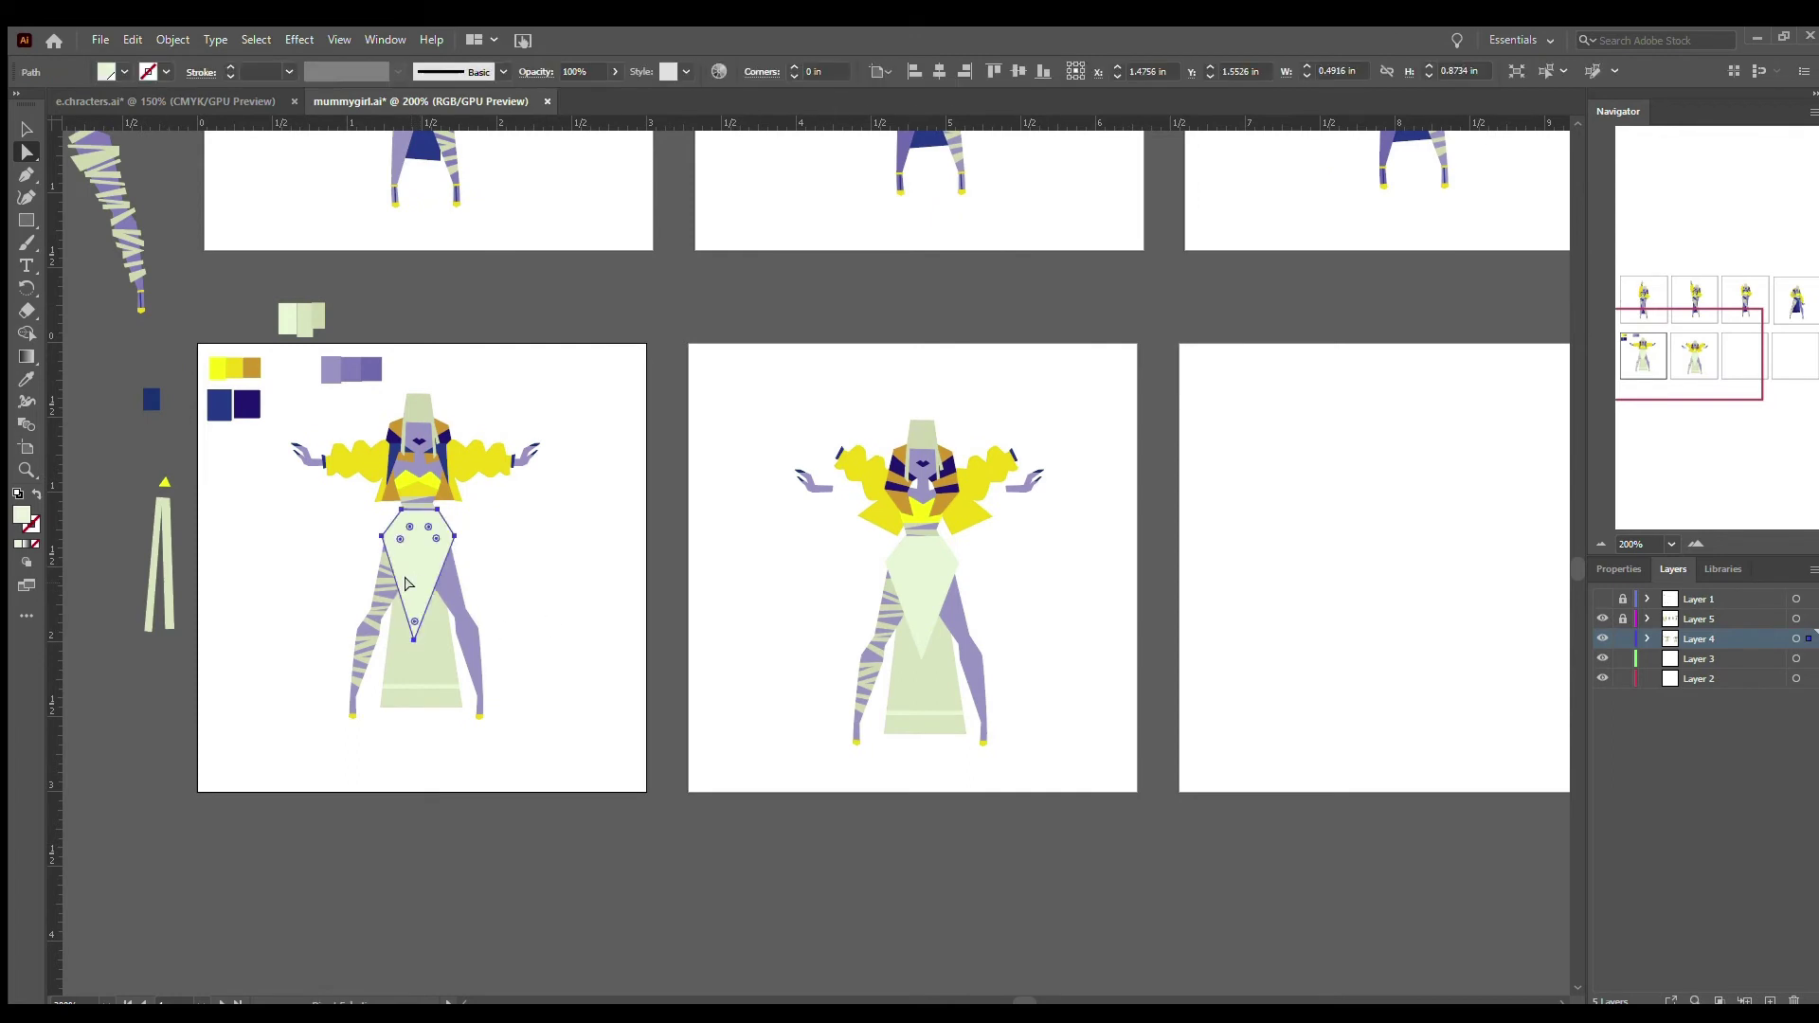
drag(405, 582, 769, 564)
key(ctrl+z)
key(v)
key(ctrl+equal)
key(ctrl+equal)
shift+click(739, 616)
click(640, 615)
scroll(641, 615, left, 10)
click(707, 536)
click(997, 764)
drag(1014, 1001, 1014, 1000)
- Draw a thin rectangular waistband in the lightest green along the top of the base figure's hip overlay
key(m)
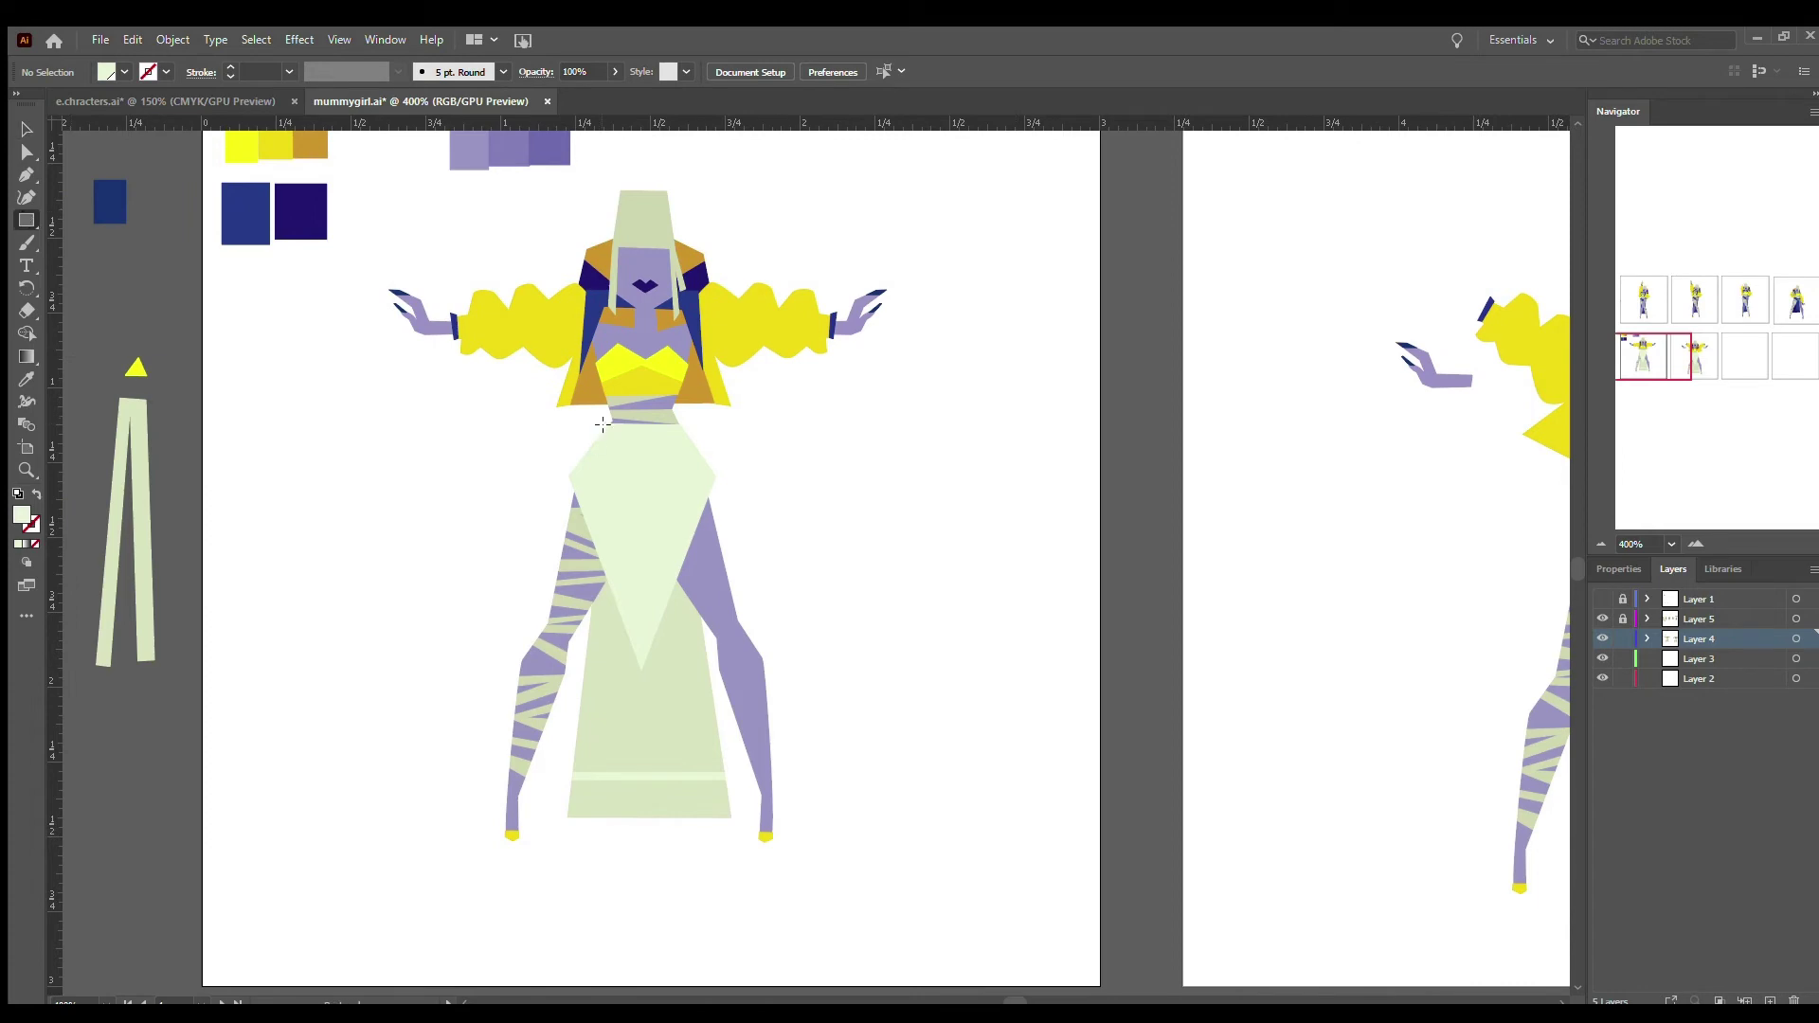
drag(686, 429, 687, 430)
key(v)
key(ctrl+shift+a)
- Show the sketch layer and draw a closed five-point shape across the raised-arms figure's chest and waist with the Pen tool
drag(1014, 1001, 1031, 1001)
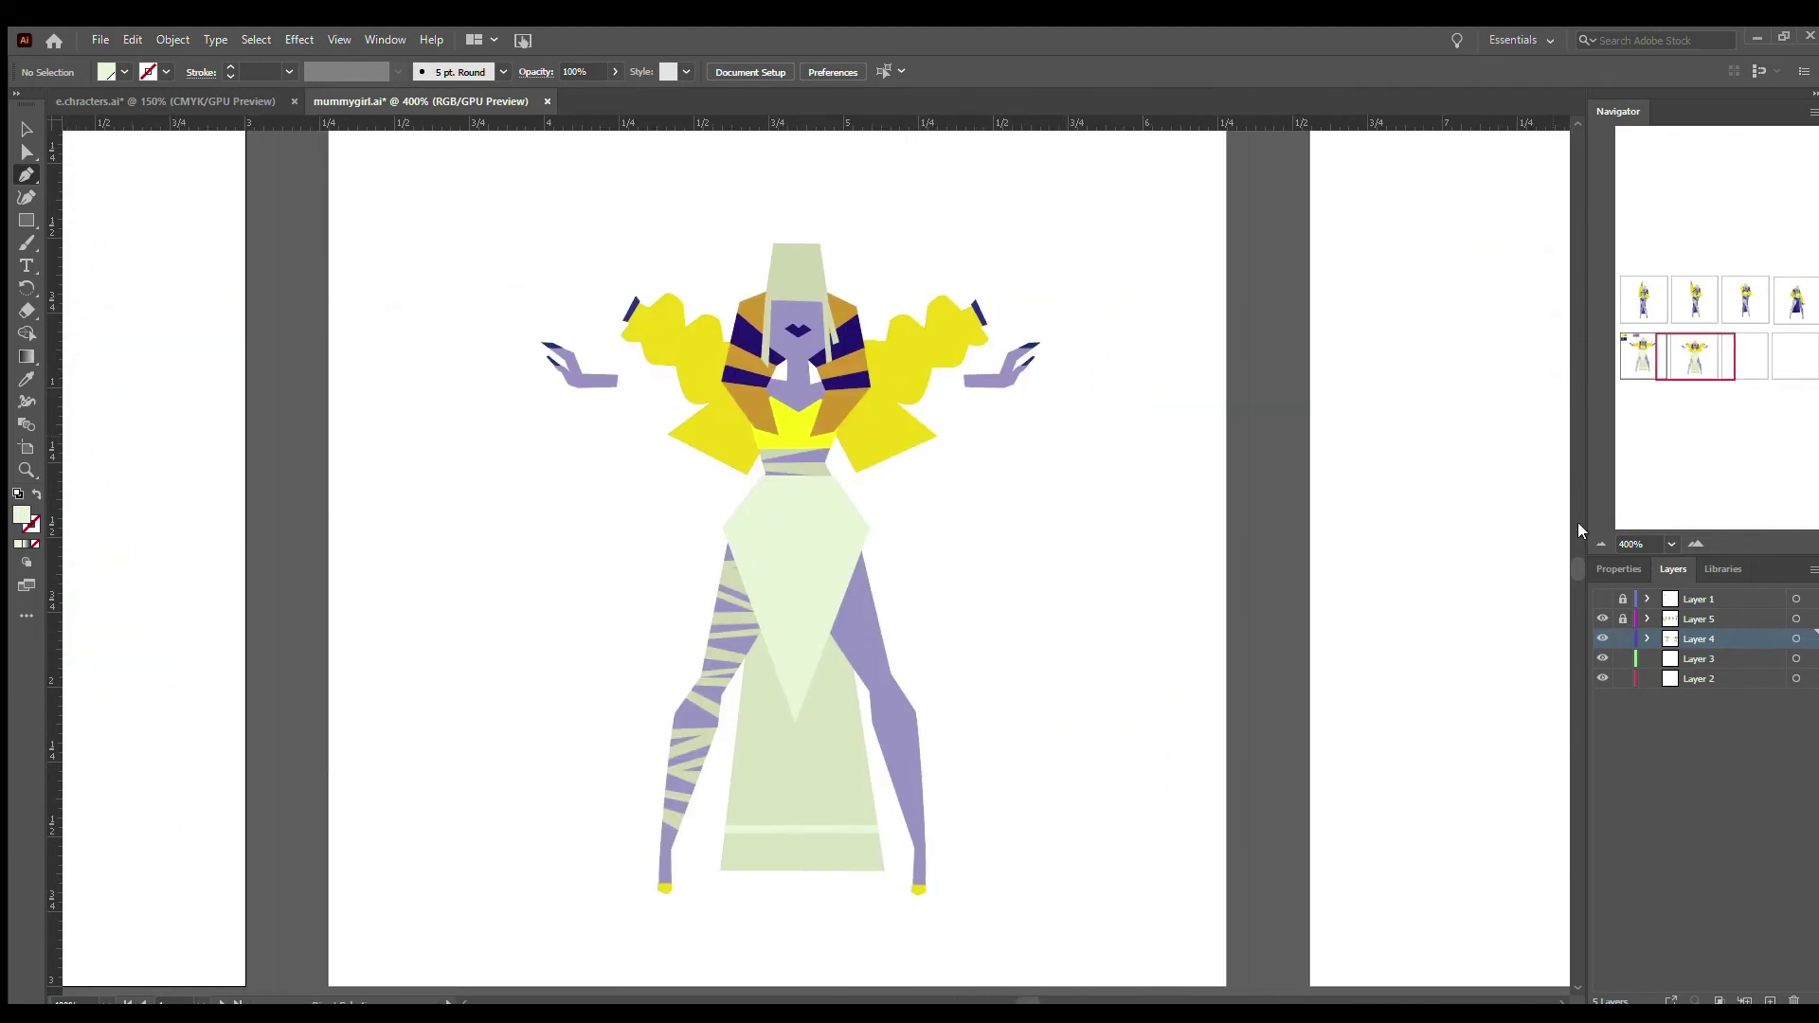
click(1602, 599)
click(842, 367)
click(896, 456)
click(822, 483)
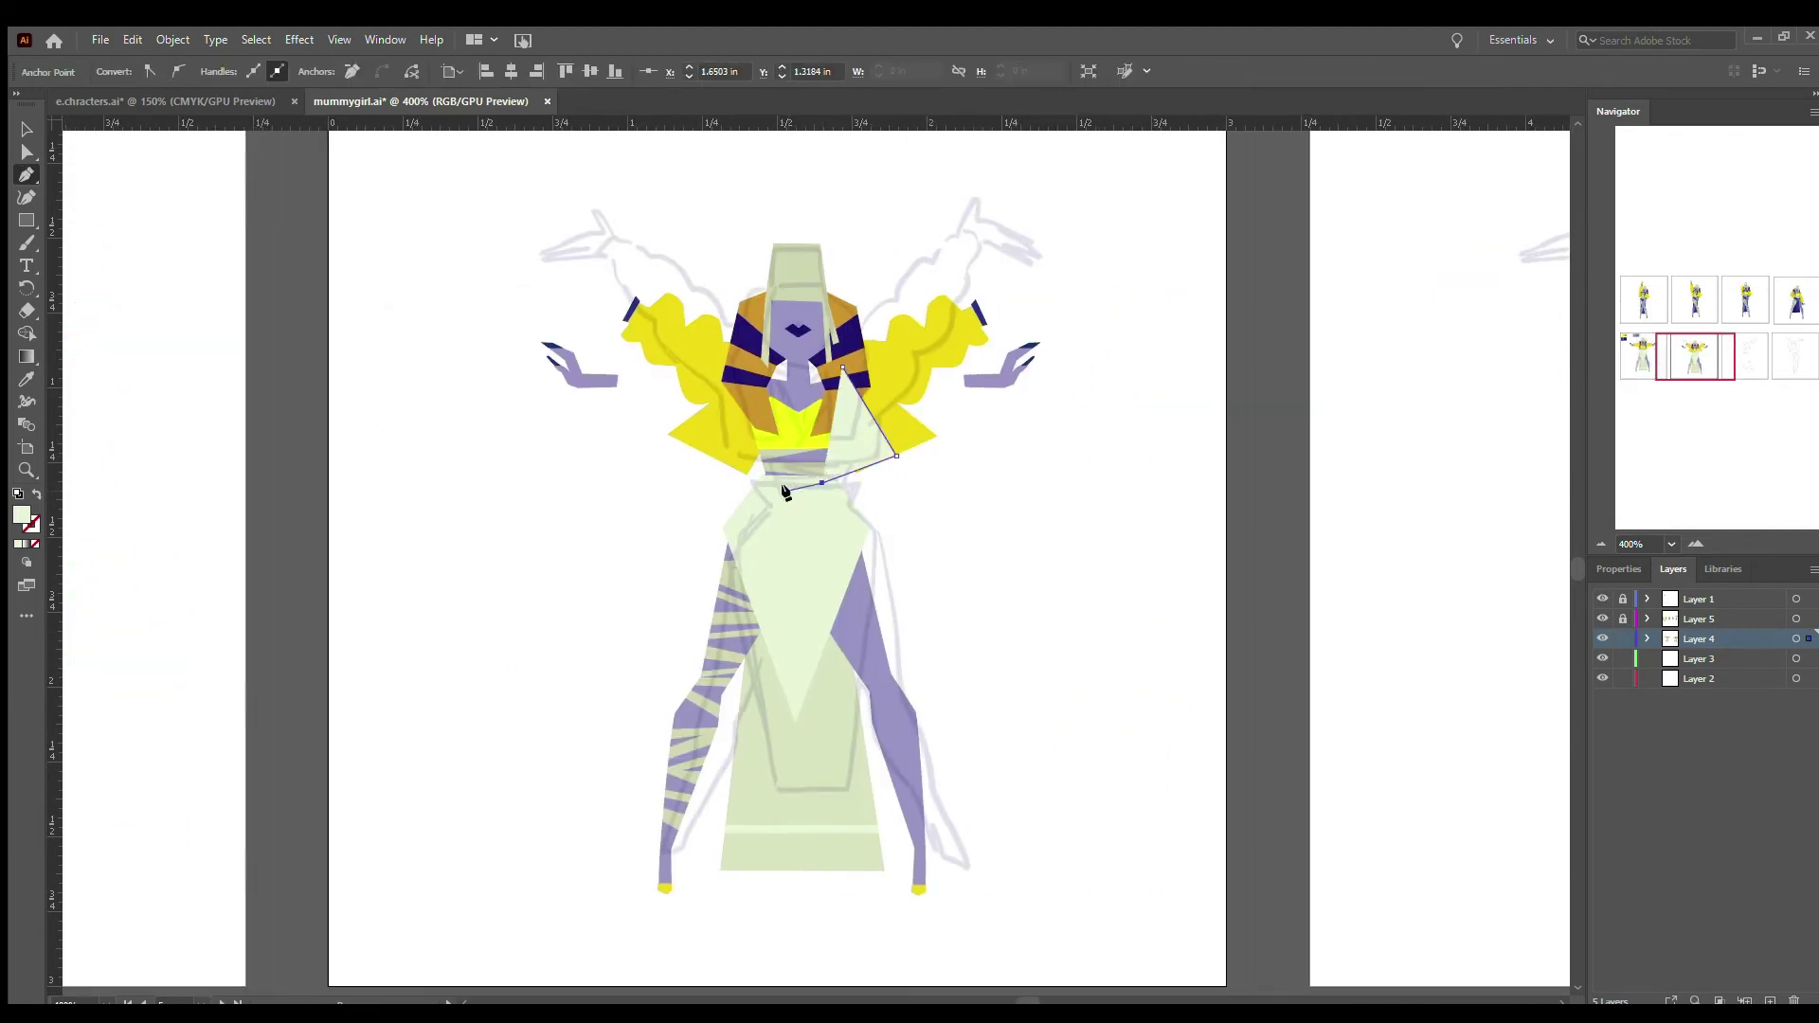
click(707, 442)
click(755, 346)
click(842, 367)
- Fill the new chest shape with the outfit's dark blue and place it behind the torso and sleeves as jacket lining
click(27, 379)
click(743, 332)
click(680, 445)
key(v)
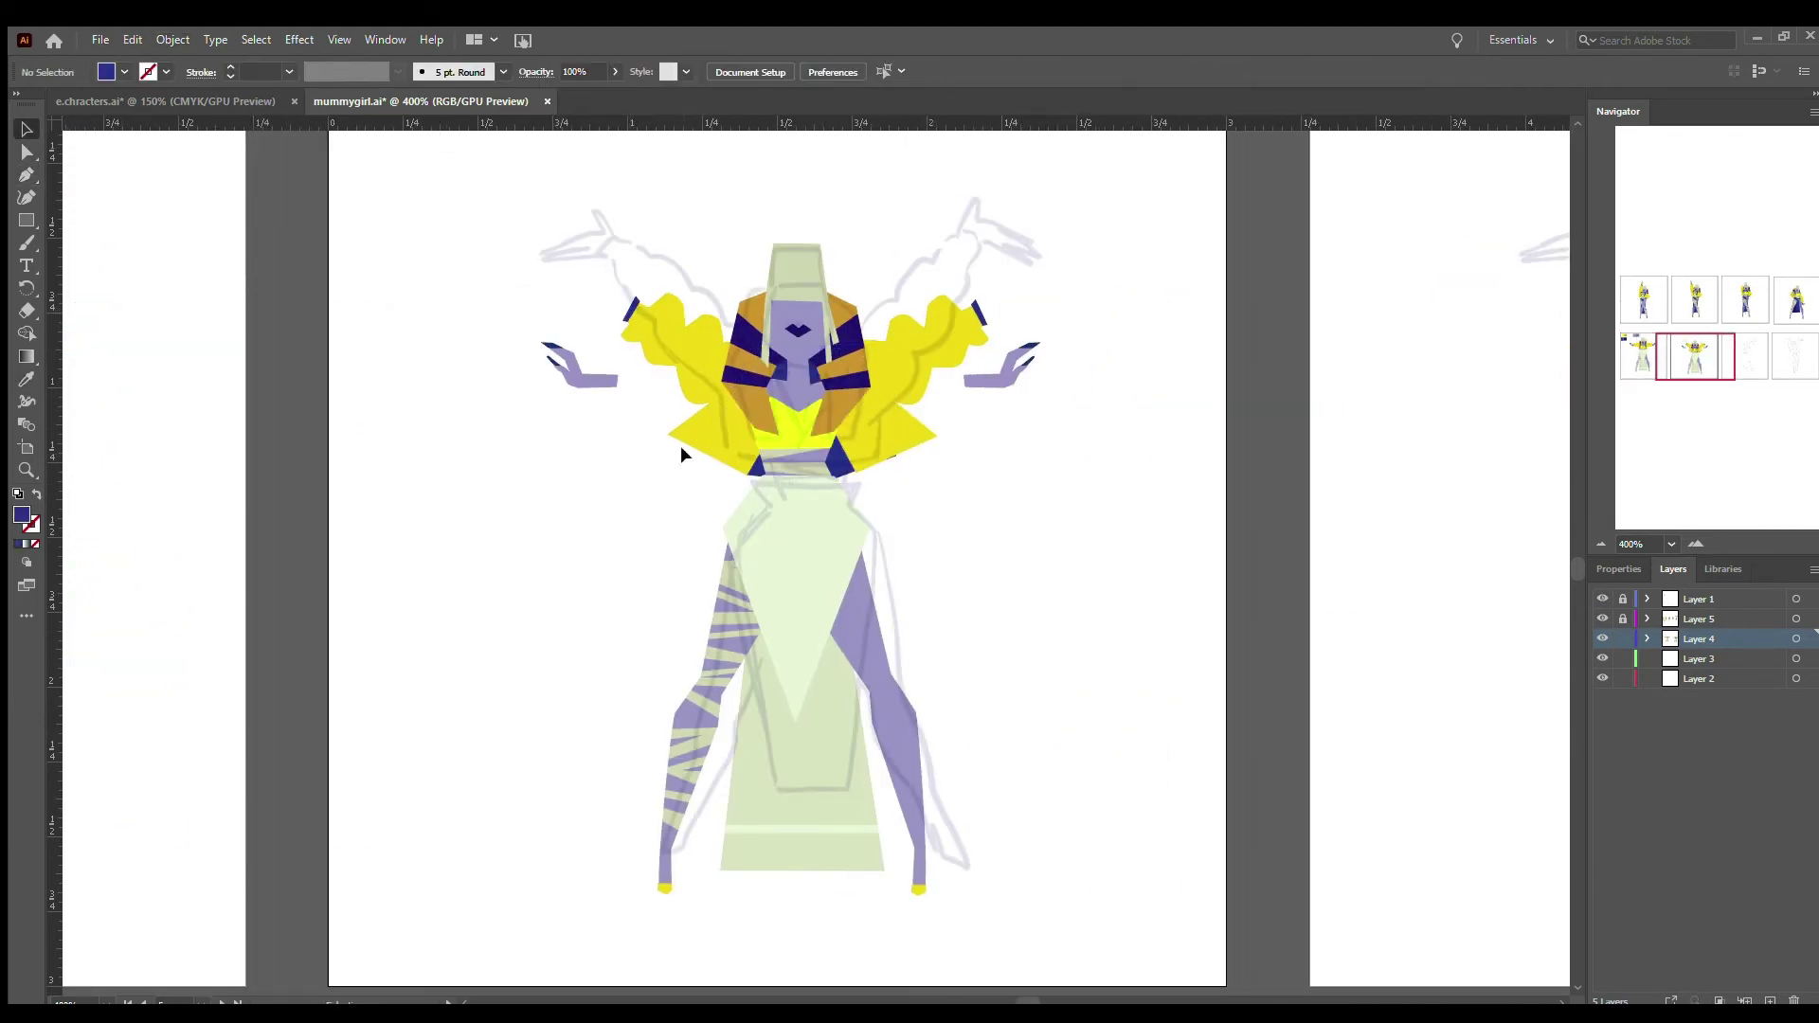
- Reshape the dark blue jacket lining on the raised-arms figure by moving its right-hand corner points along the jacket's edge
click(681, 446)
scroll(857, 394, up, 3)
key(a)
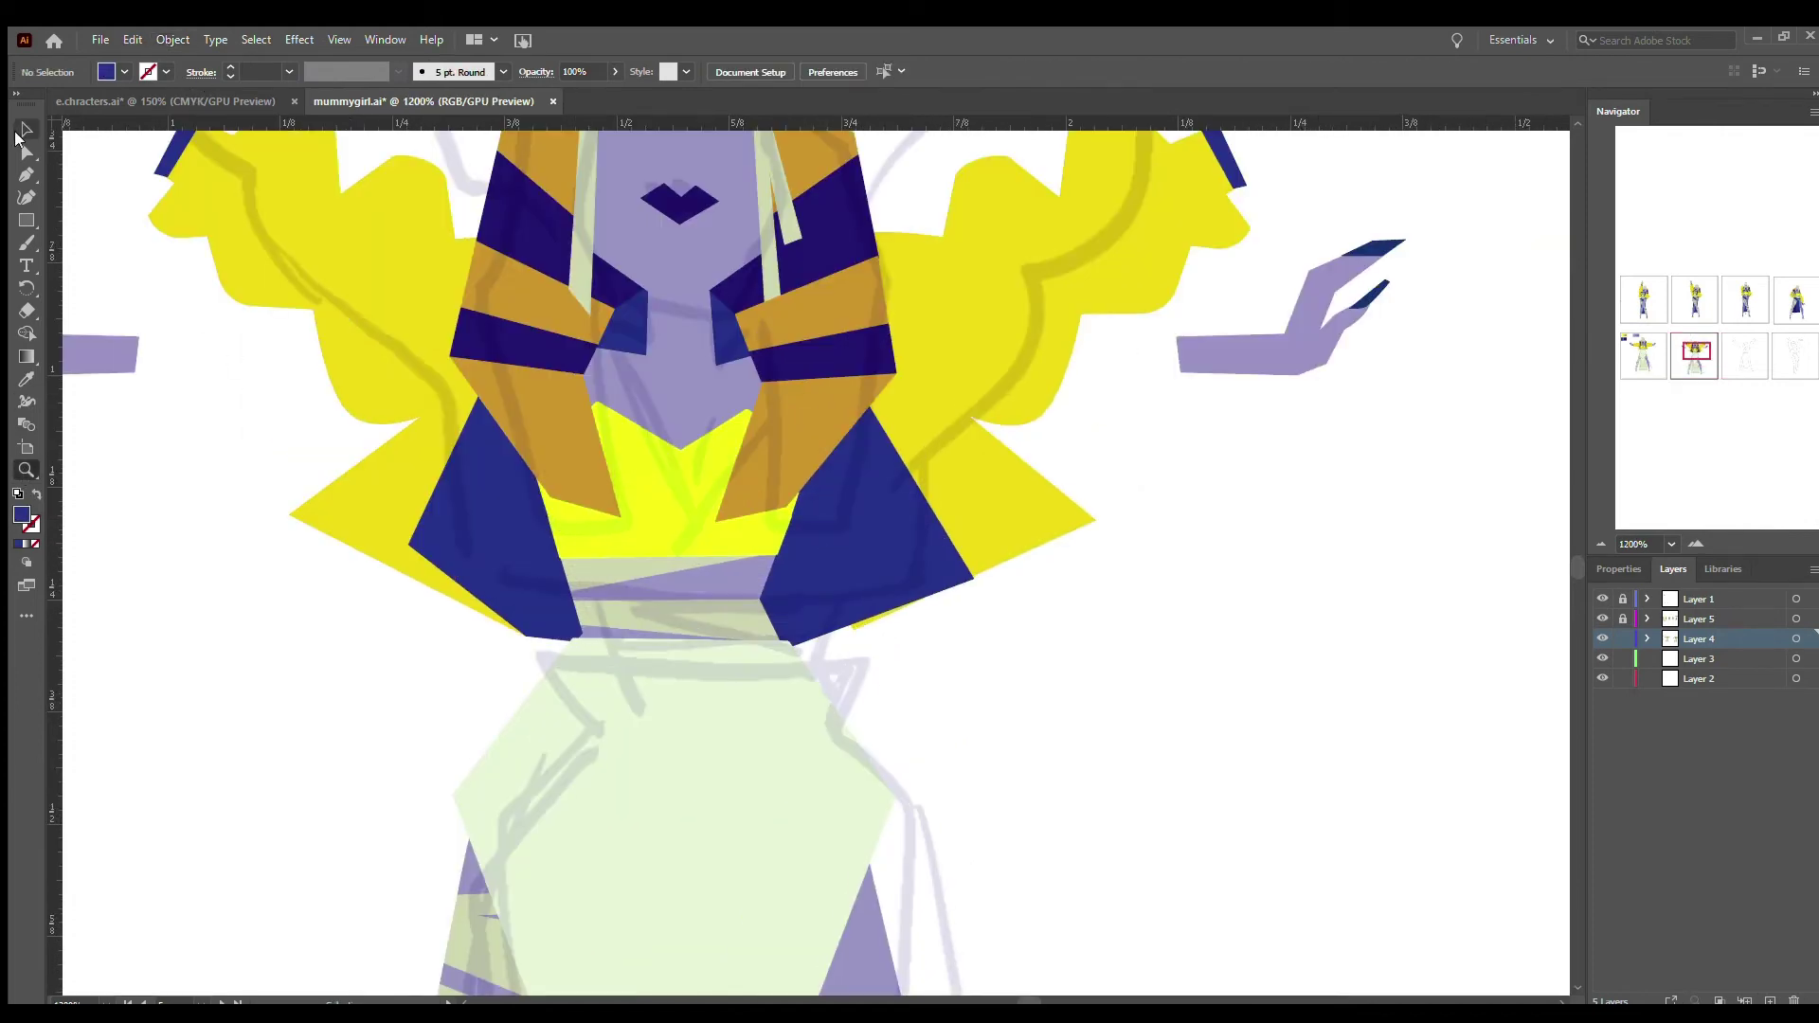
click(826, 637)
key(v)
- Isolate the raised-arms figure's jacket group and shift the right sleeve with its cuff slightly inward toward the torso
click(911, 321)
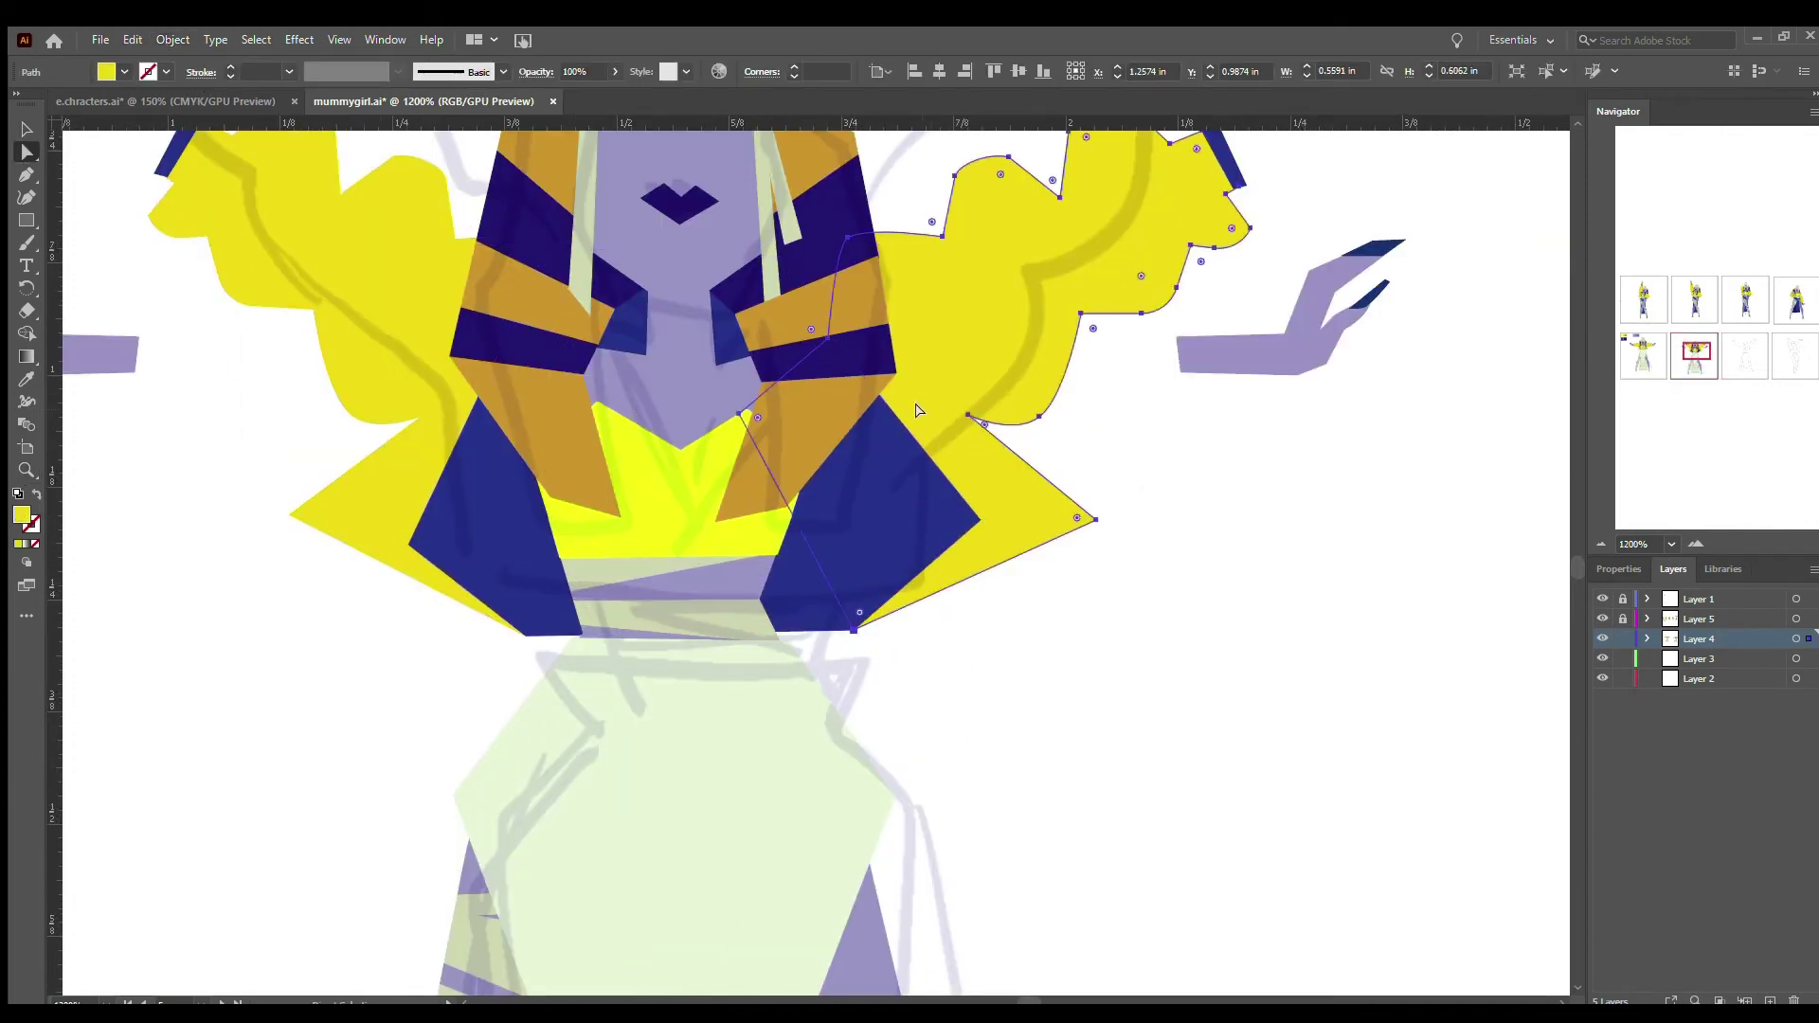
click(615, 355)
scroll(663, 344, up, 3)
double_click(1031, 390)
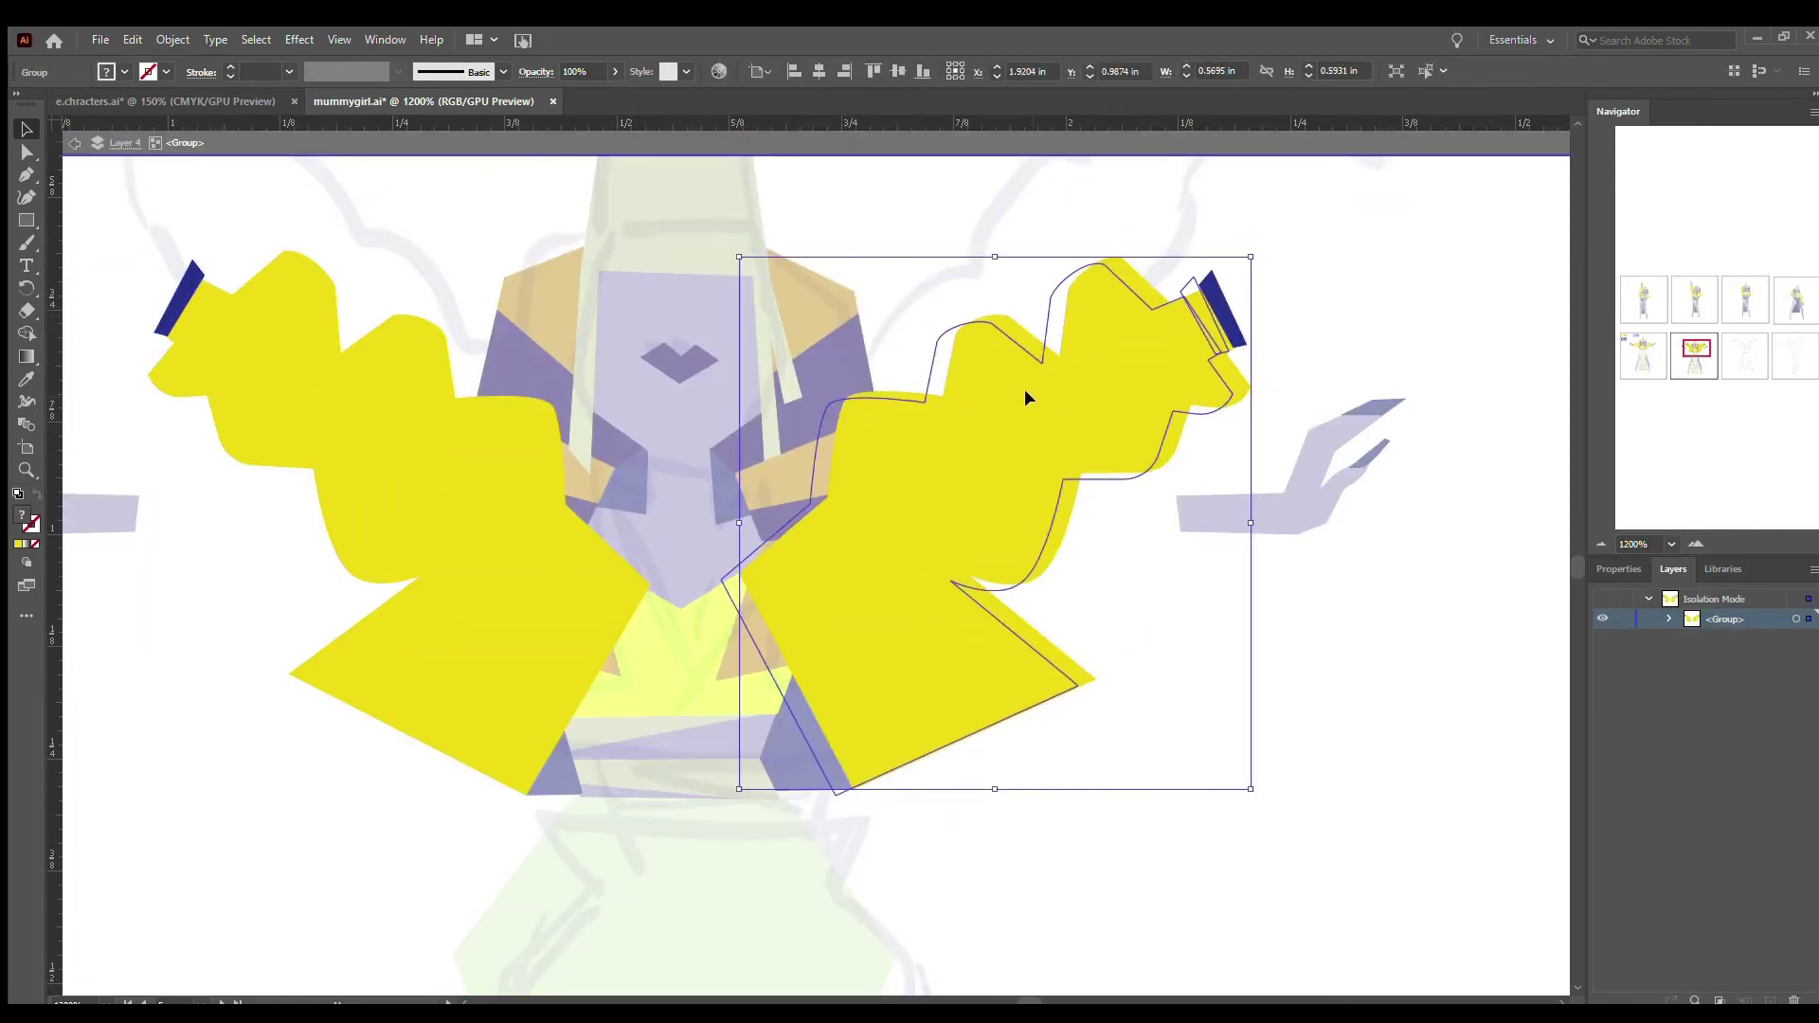
click(1100, 576)
key(Escape)
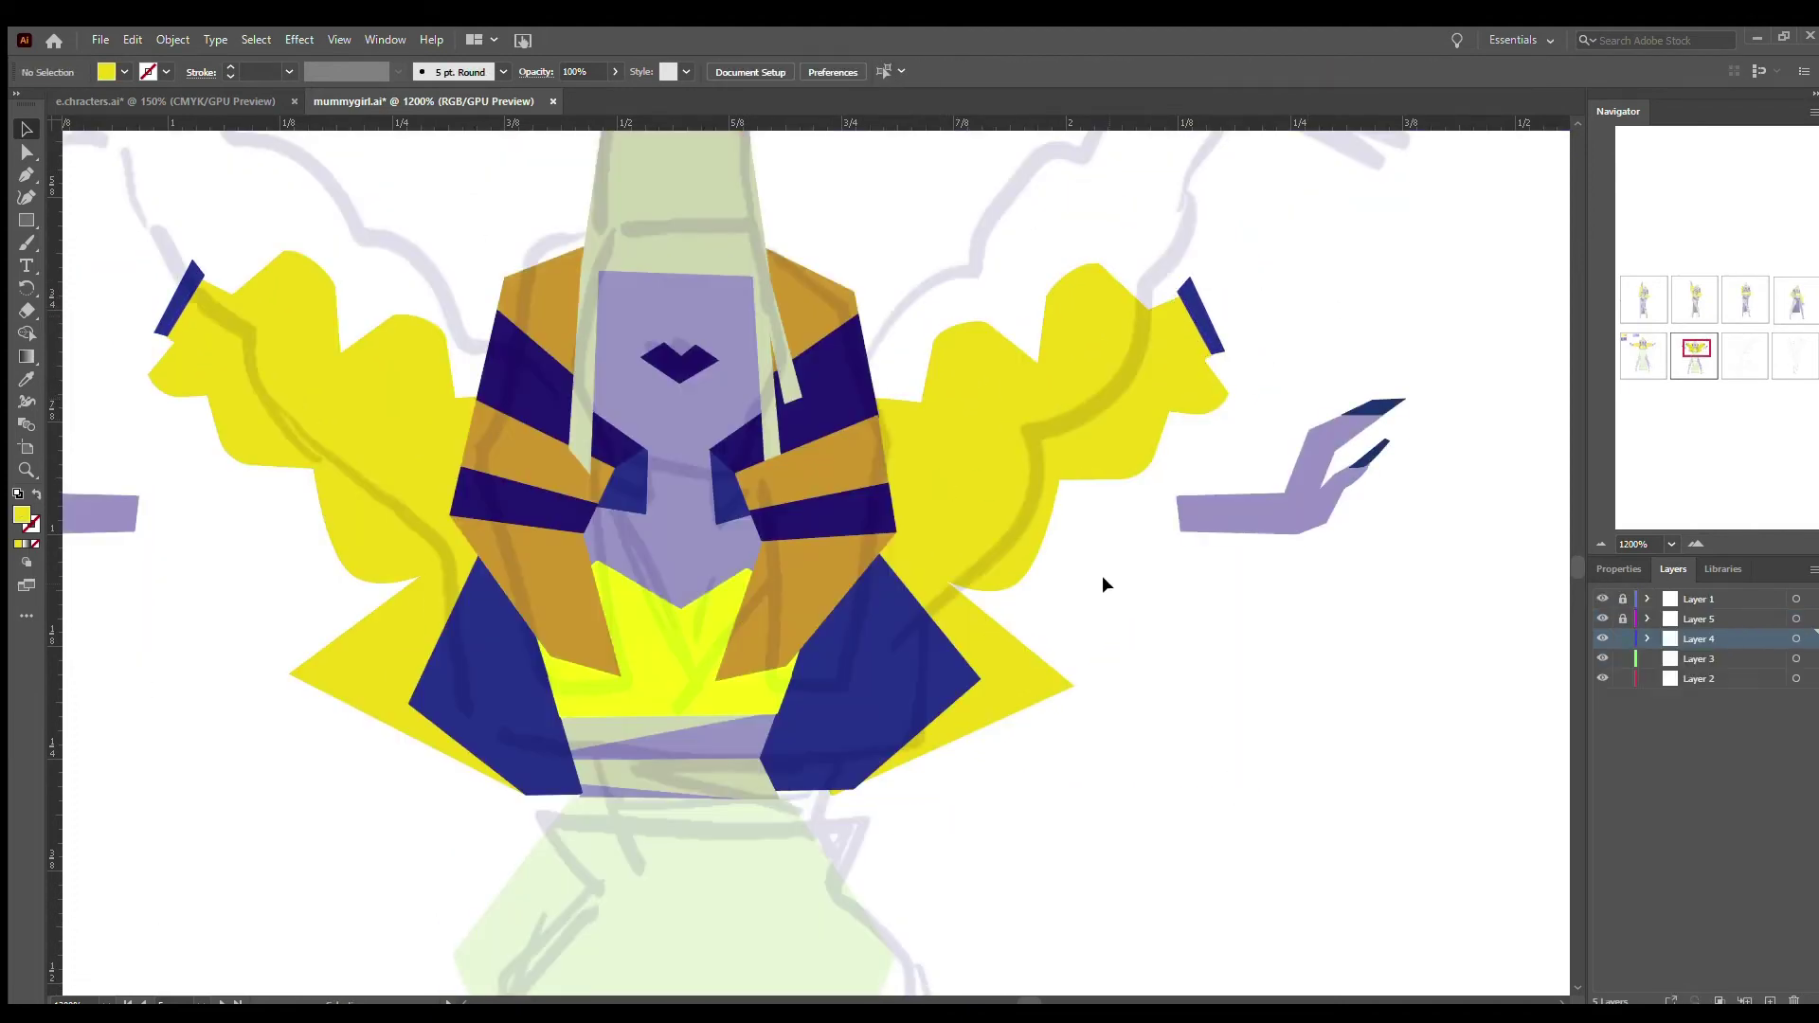
- Pull the right anchor points of the dark blue lining inward to match the repositioned sleeve
key(a)
click(834, 796)
drag(981, 680, 412, 701)
drag(862, 669, 409, 703)
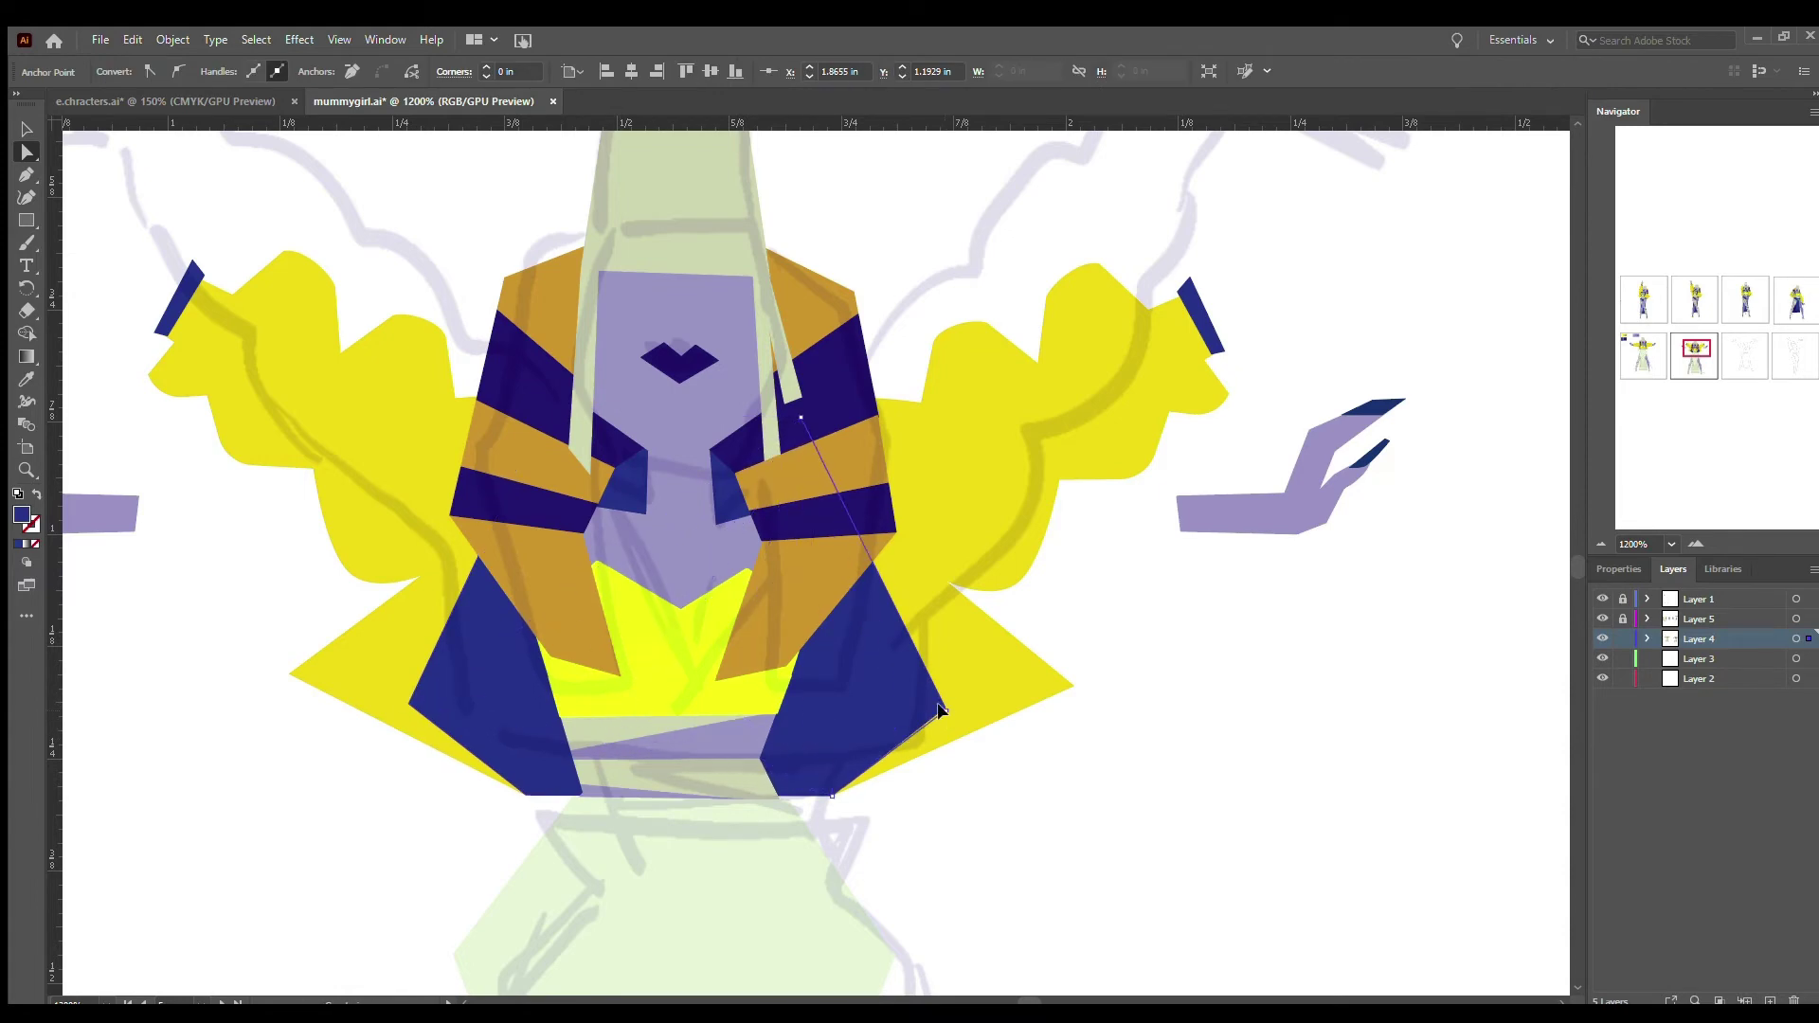
click(1060, 771)
- Draw a small closed dark blue band across the upper edge of the jacket's left flare with the Pen tool
key(ctrl+minus)
key(ctrl+minus)
key(ctrl+minus)
key(ctrl+plus)
key(ctrl+plus)
key(ctrl+plus)
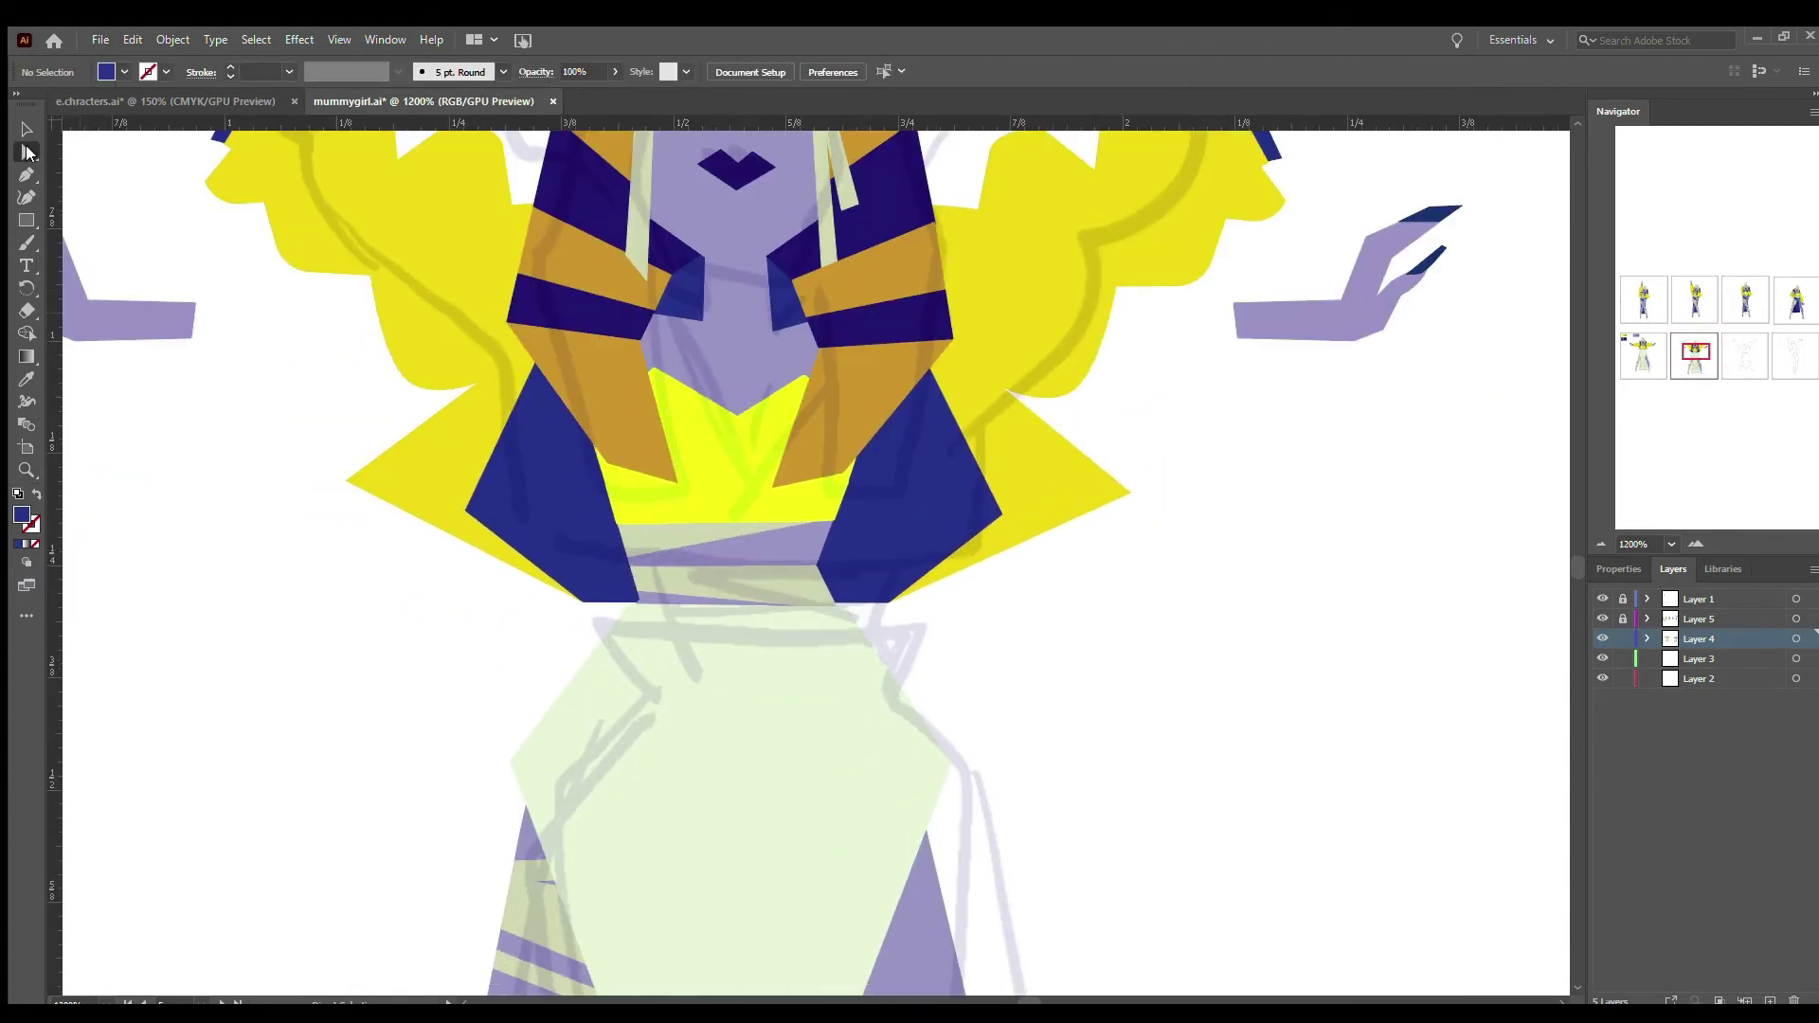
click(479, 511)
key(p)
click(380, 443)
click(402, 431)
click(442, 424)
click(435, 438)
click(381, 443)
- Draw a matching small dark blue band across the upper edge of the jacket's right flare
click(1027, 432)
click(1075, 442)
click(1097, 459)
click(1045, 451)
click(1026, 432)
key(a)
key(v)
- Add a longer slanted dark blue band across each pointed outer corner of the raised-arms figure's jacket
key(ctrl+minus)
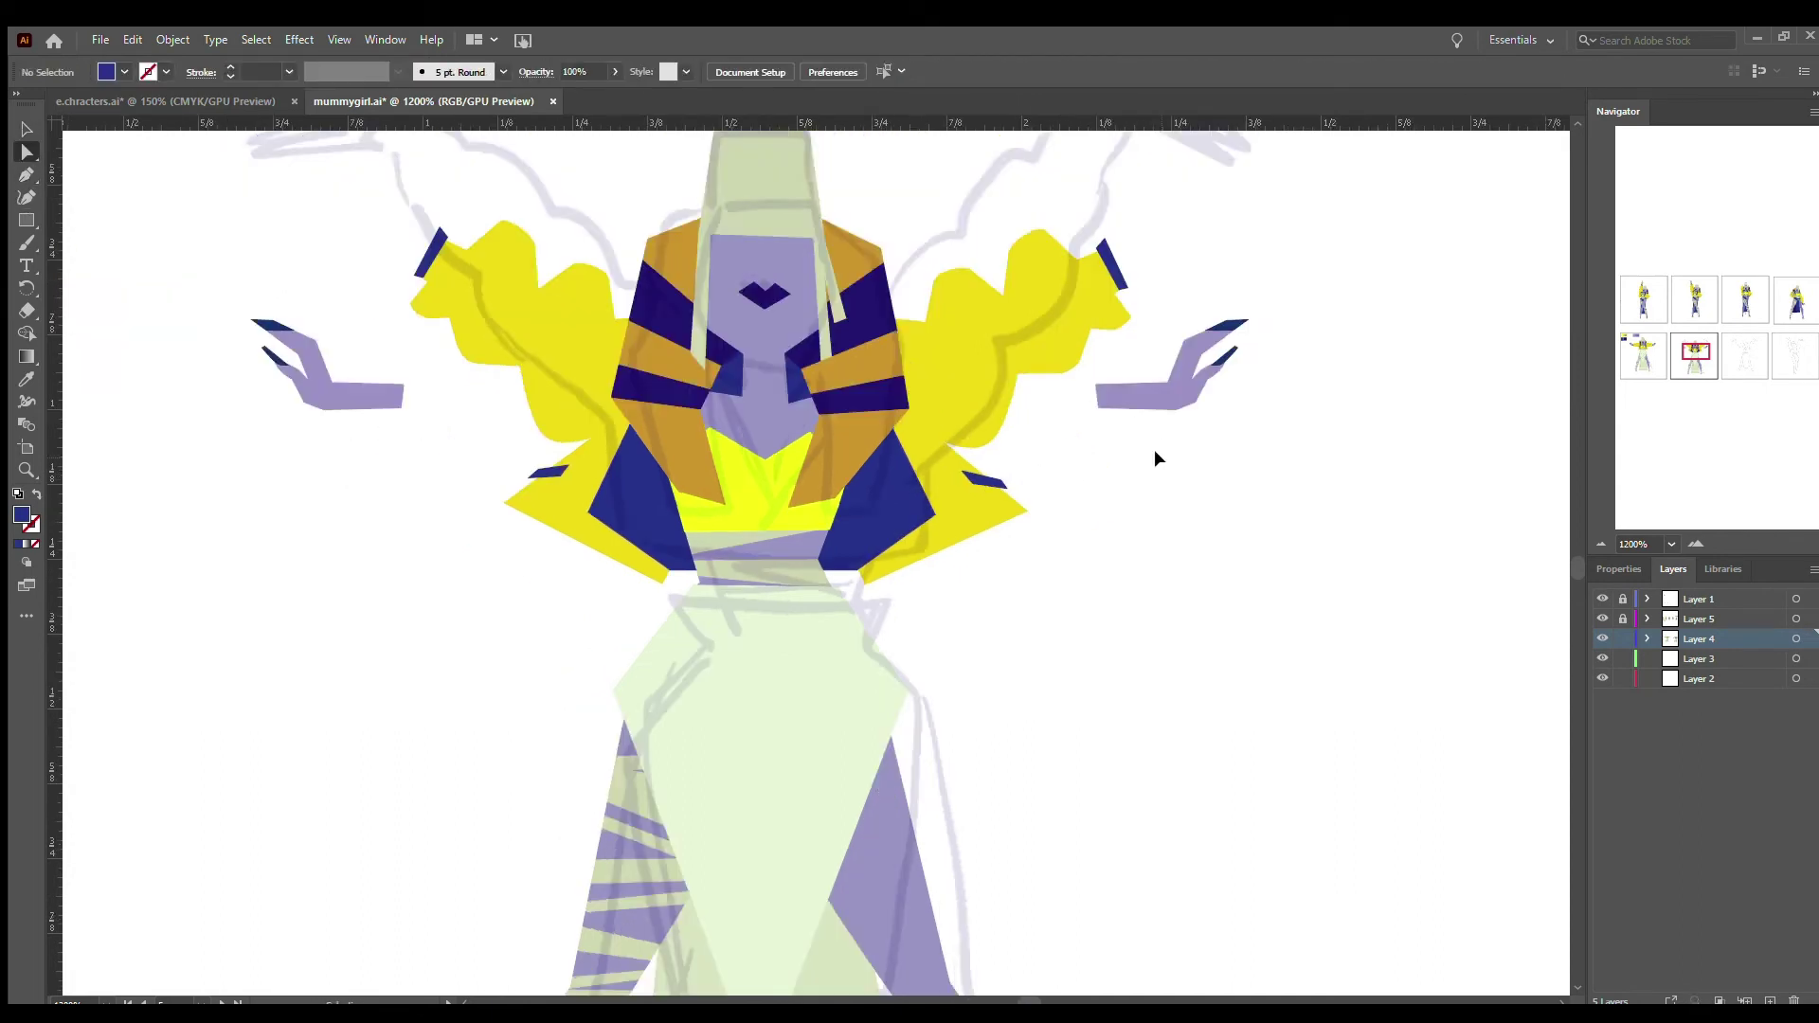
key(ctrl+minus)
click(520, 326)
click(566, 516)
click(573, 556)
click(586, 565)
click(619, 522)
click(936, 522)
key(v)
click(1051, 673)
scroll(1051, 673, down, 1)
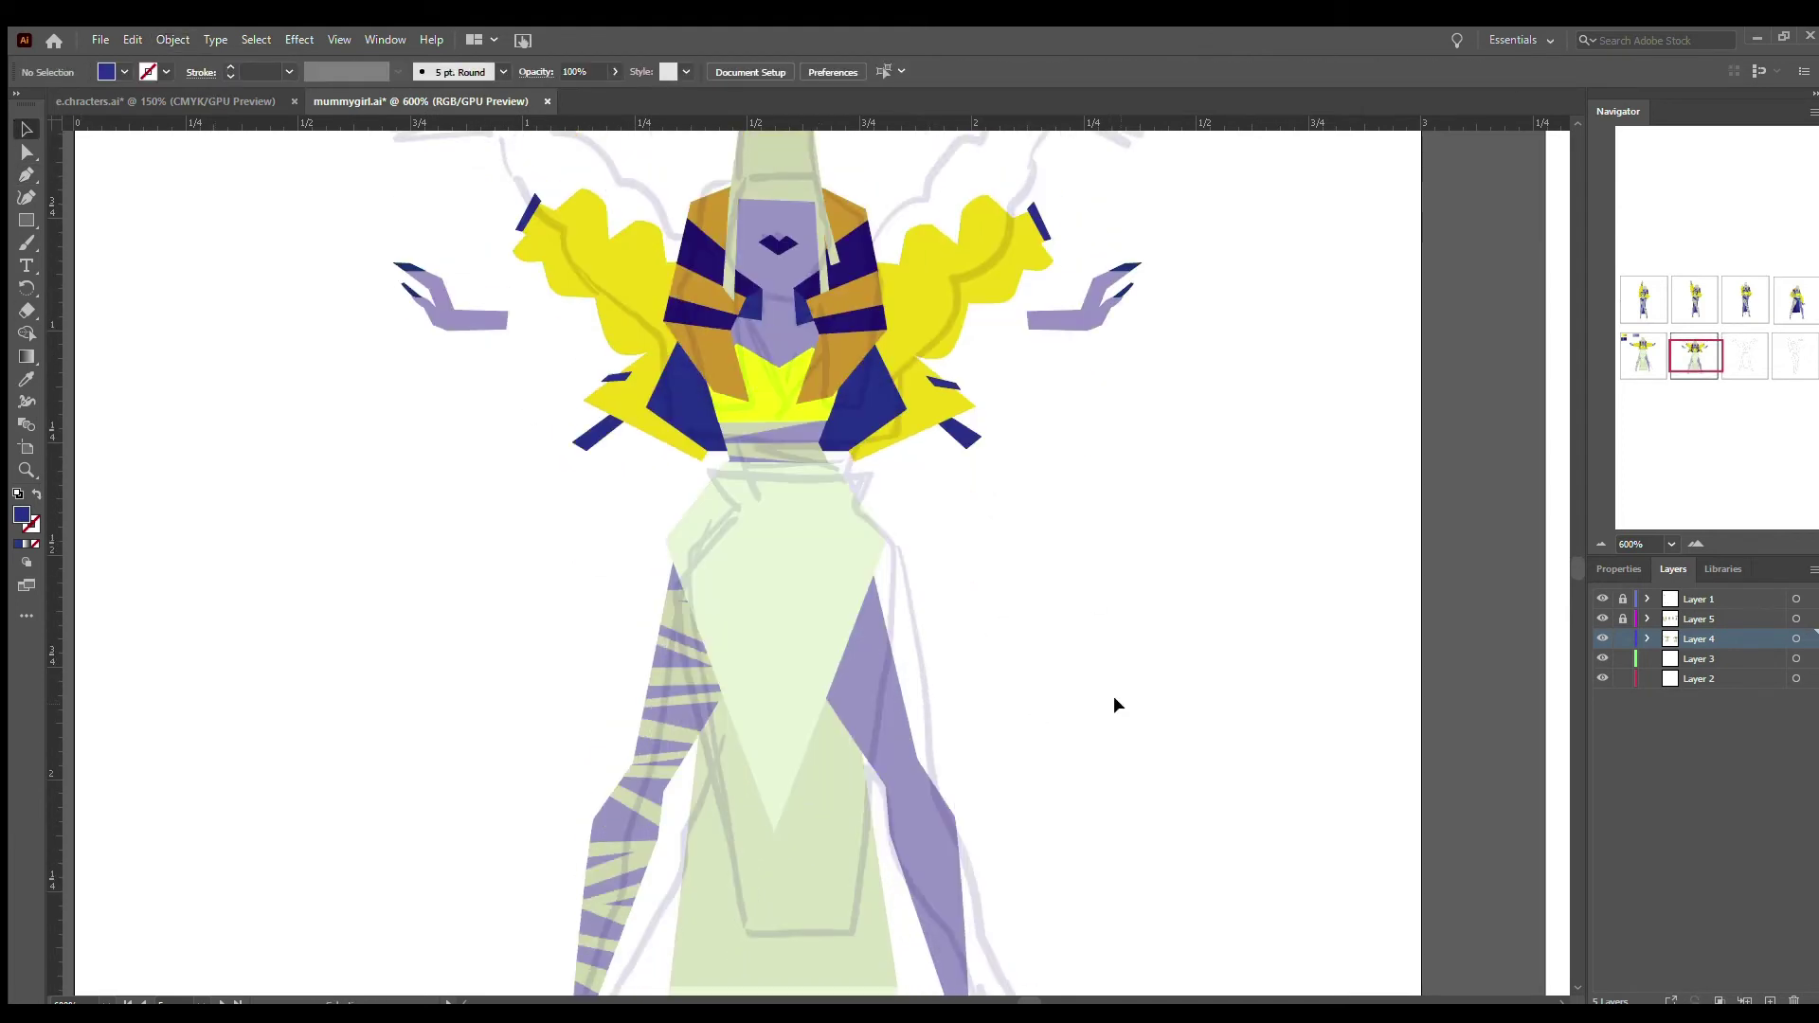
- Split the raised-arms figure's pair of hands and move each one to its sleeve cuff
key(ctrl+minus)
key(ctrl+minus)
key(ctrl+minus)
scroll(926, 812, up, 2)
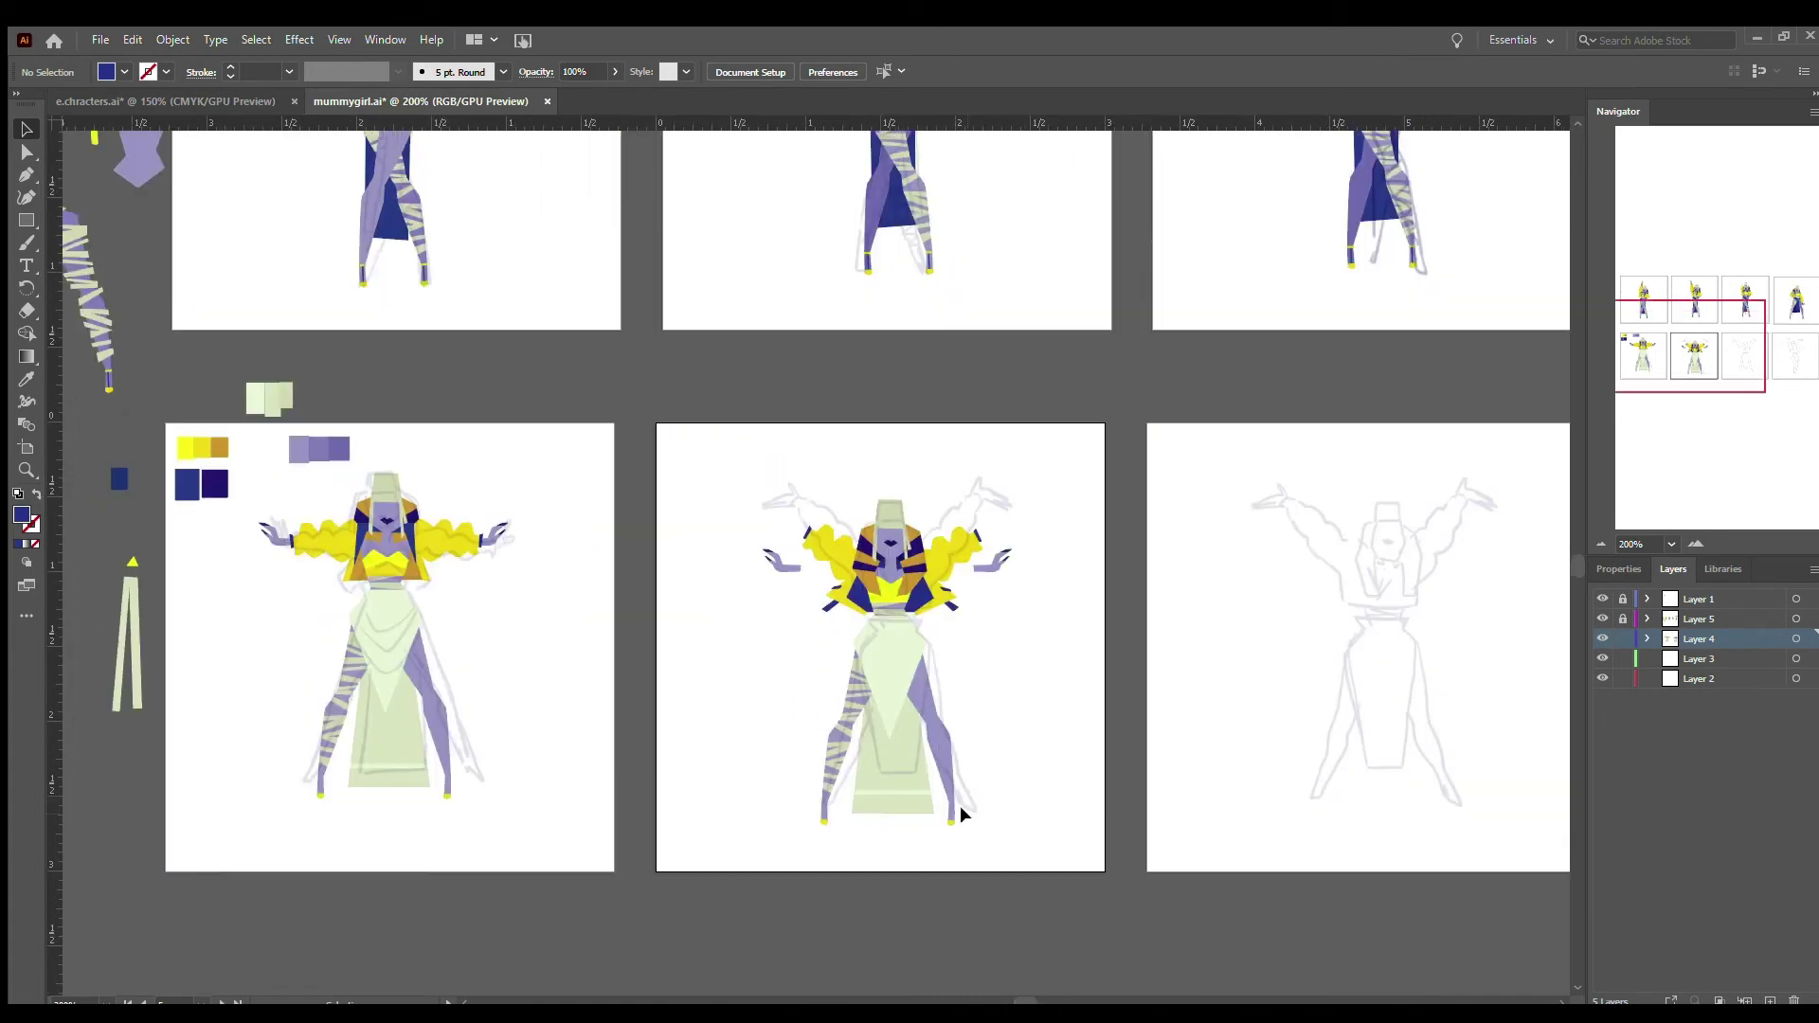
click(776, 561)
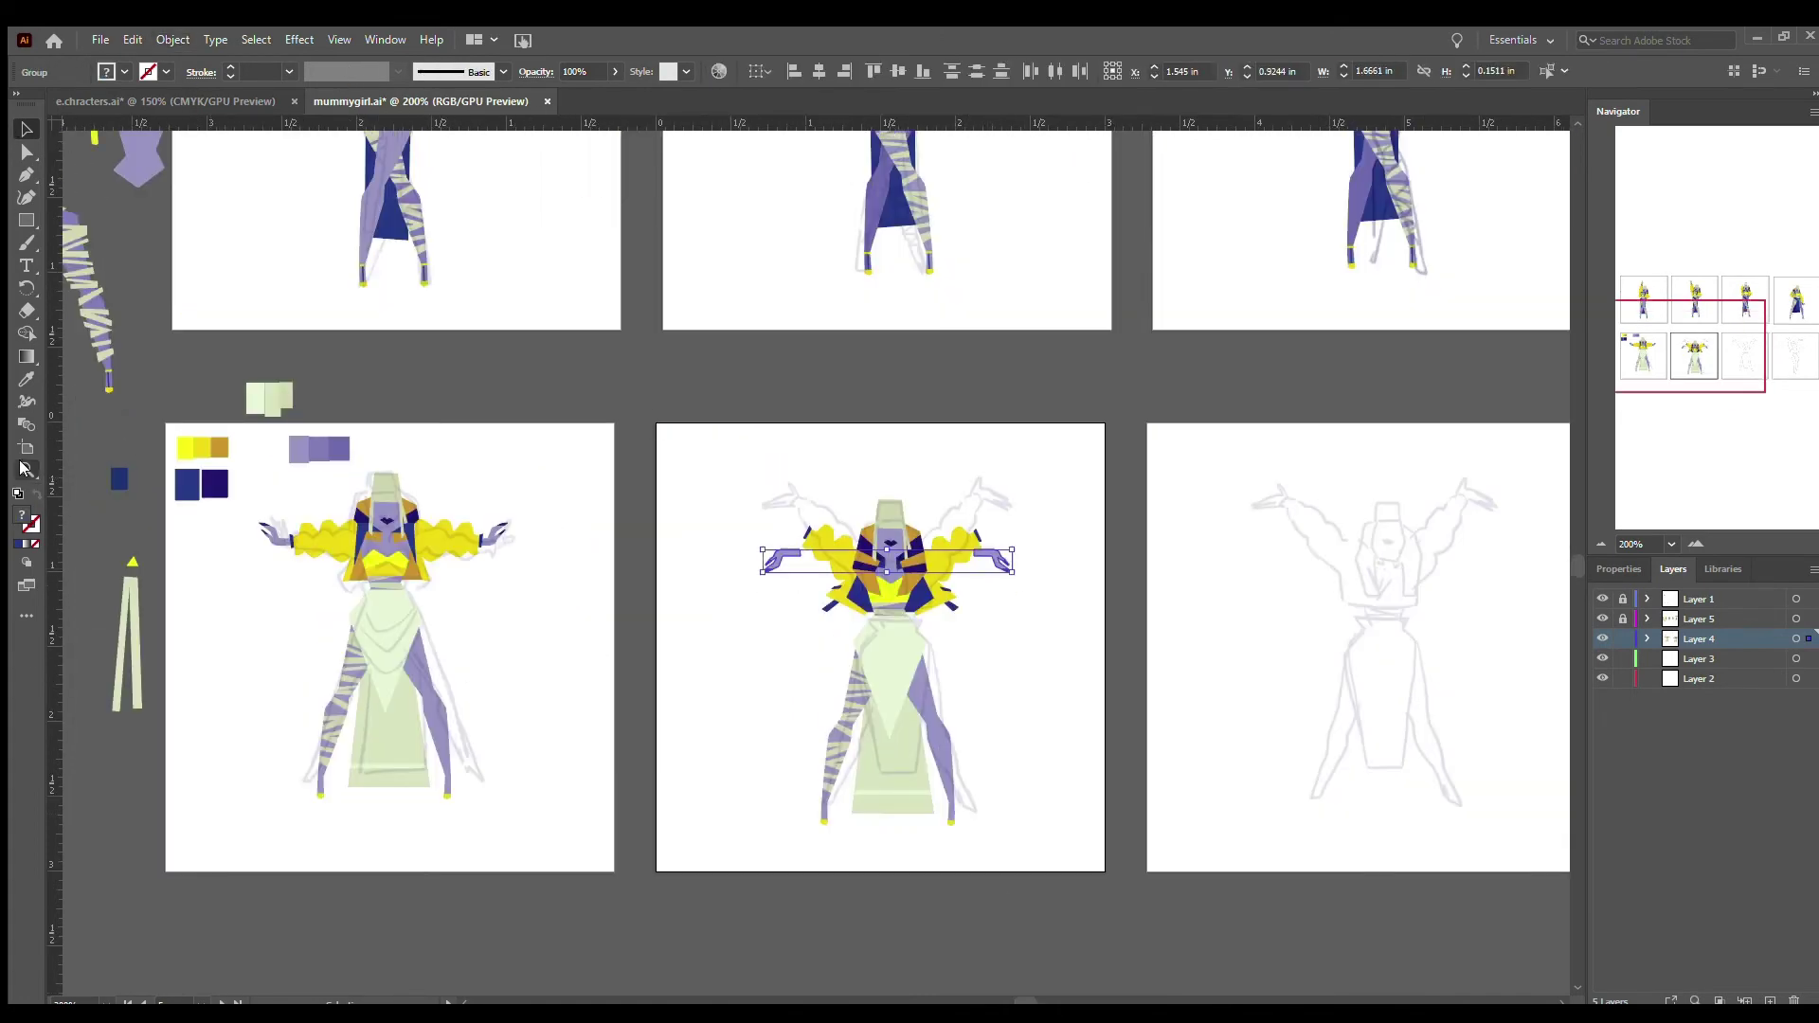
key(ctrl+plus)
key(ctrl+plus)
key(ctrl+plus)
key(ctrl+z)
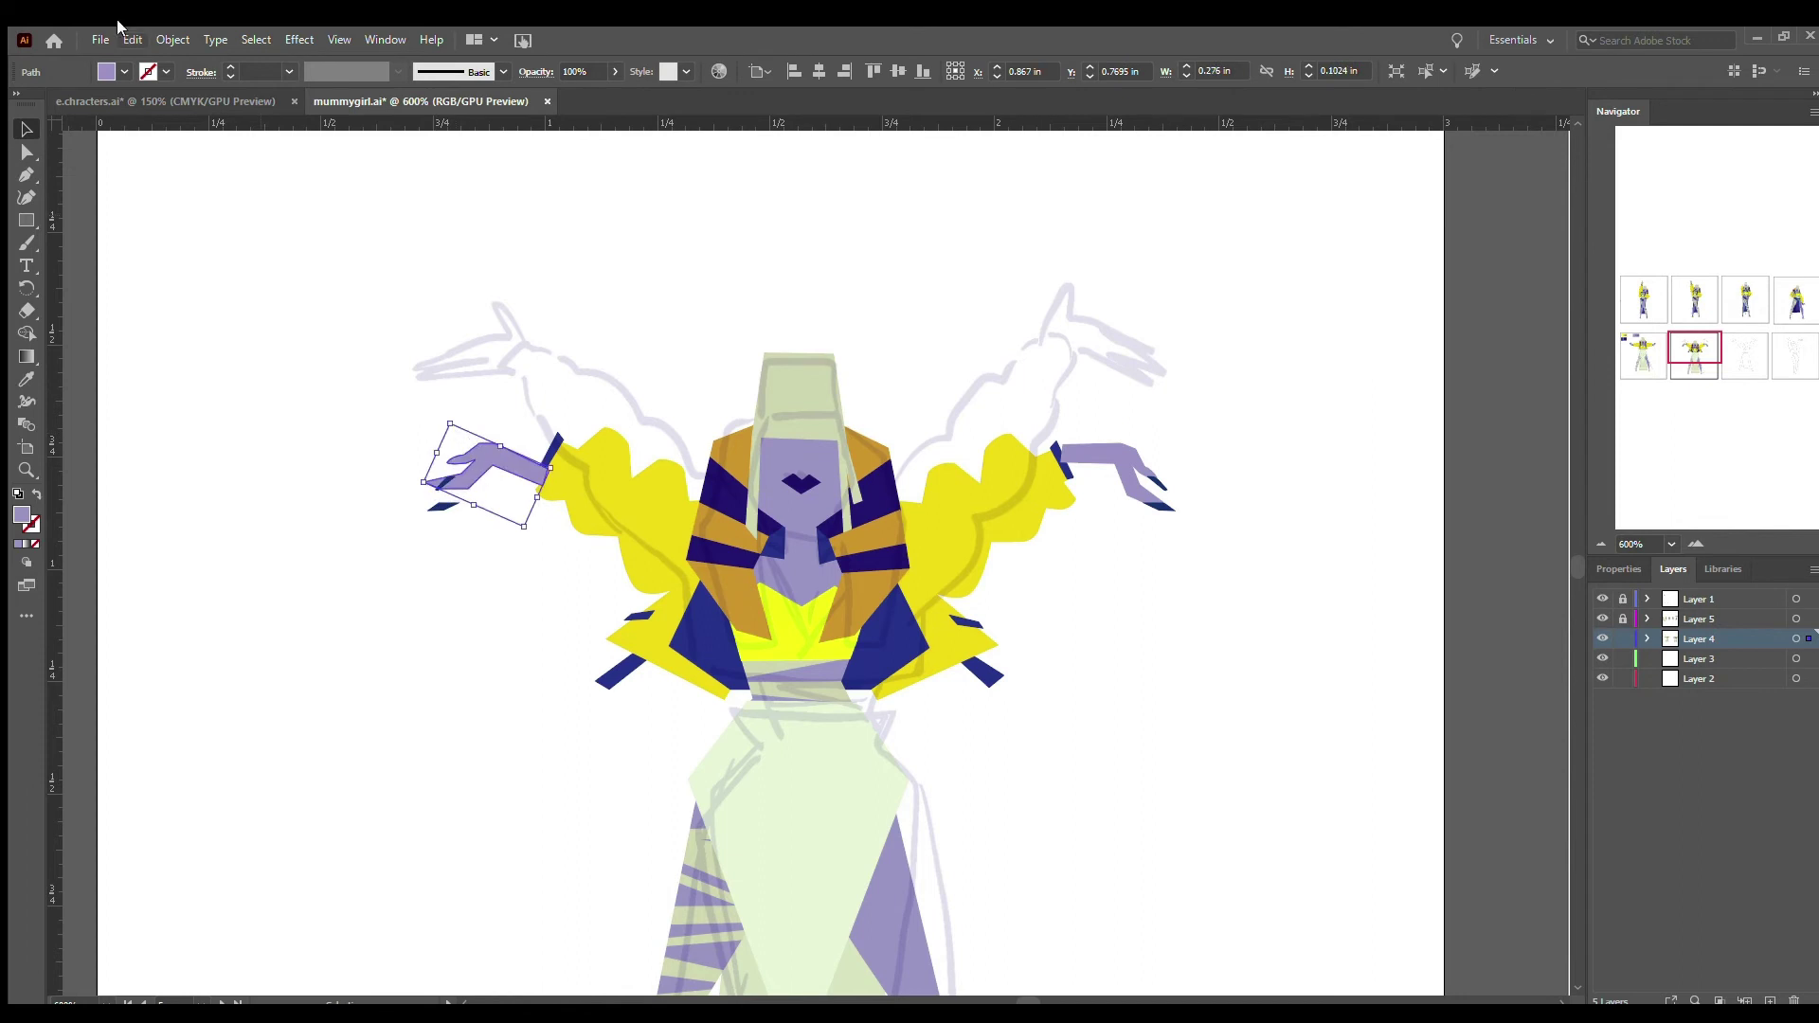
- Rotate each hand together with its nails so the wrist meets the cuff and the fingers point outward
key(ctrl+shift+z)
key(ctrl+shift+z)
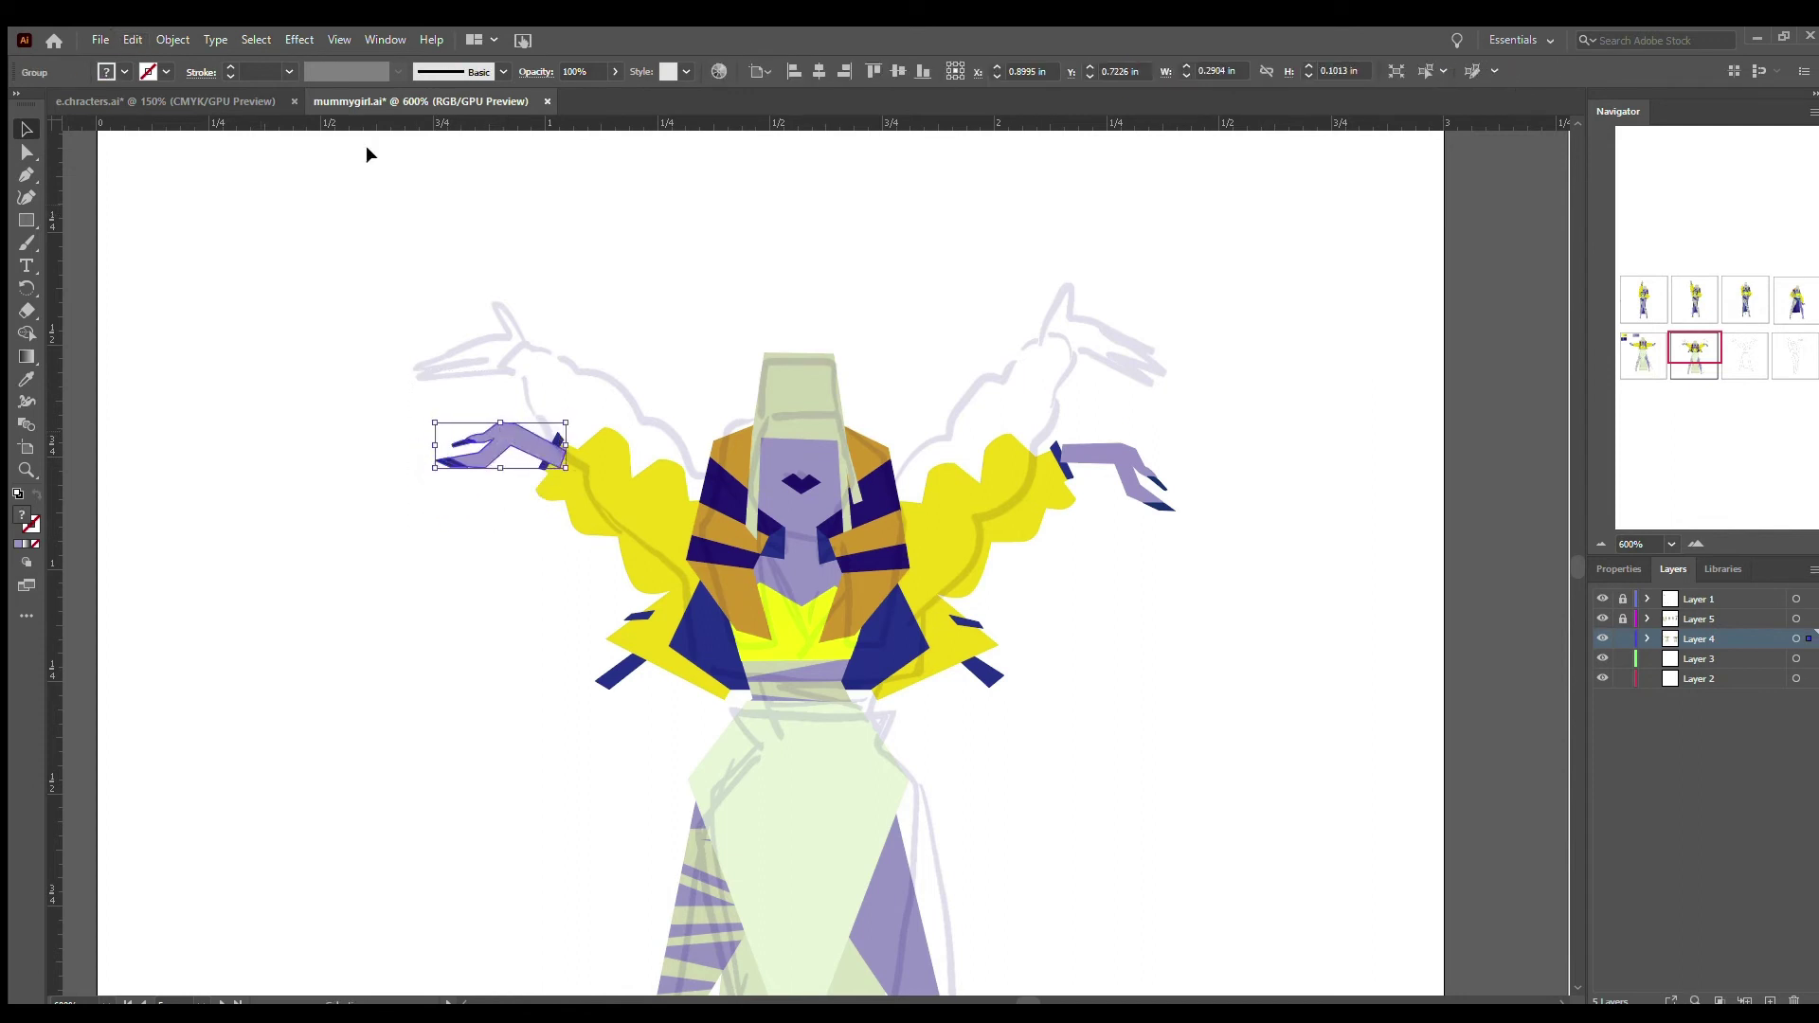
key(ctrl+z)
key(ctrl+shift+z)
key(ctrl+shift+z)
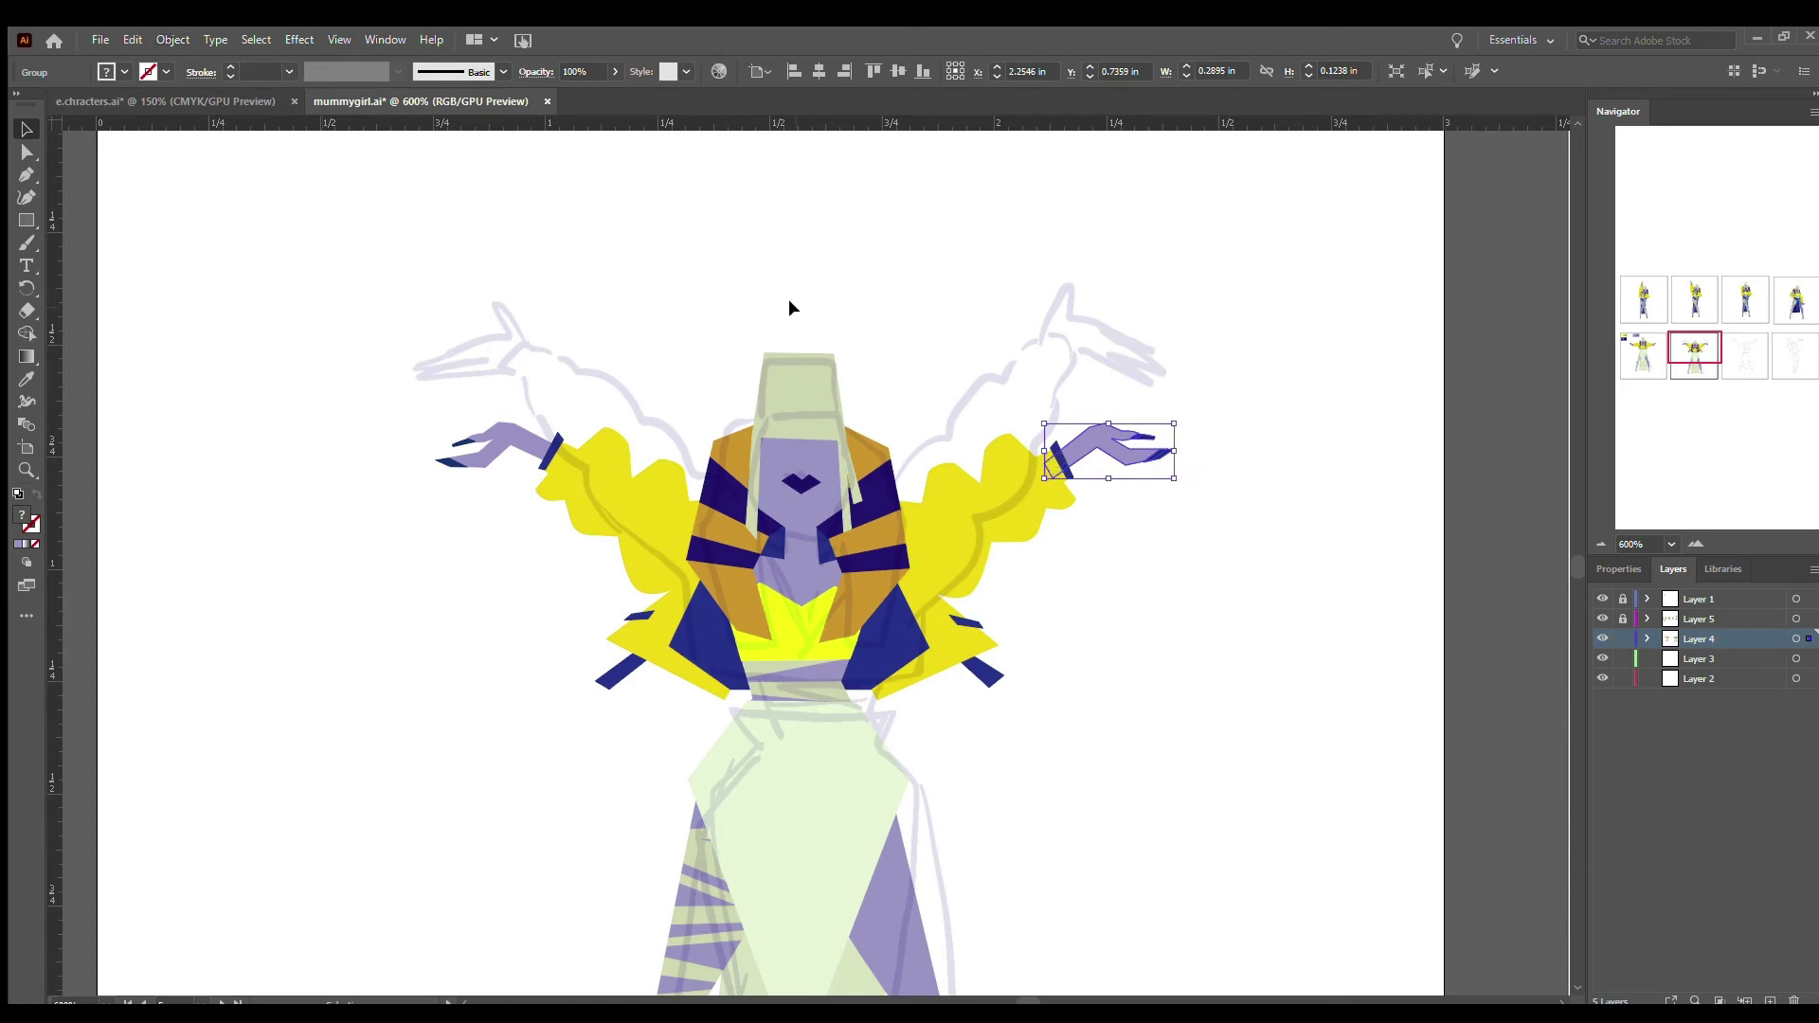
click(542, 362)
- Compare the raised-arms figure with the base figure and the neighbouring pose sketches
key(ctrl+minus)
key(ctrl+minus)
key(ctrl+minus)
scroll(1016, 999, right, 4)
scroll(1016, 1000, left, 5)
scroll(1016, 999, right, 2)
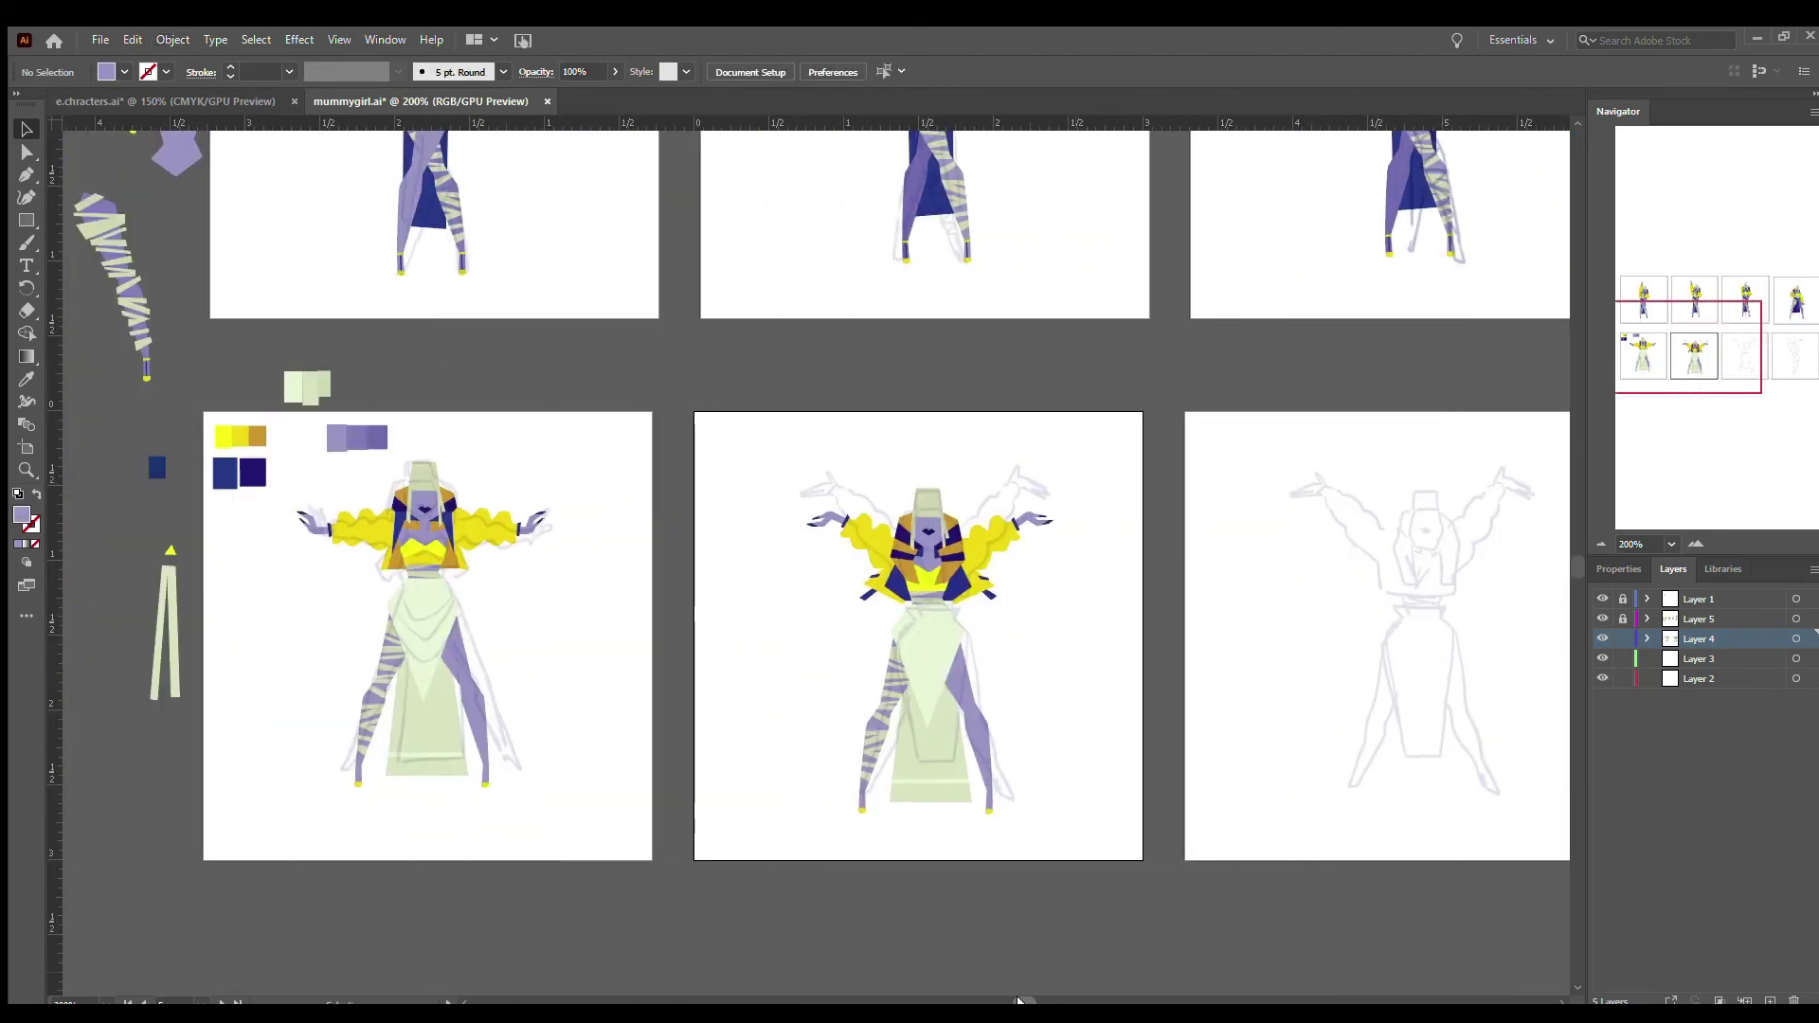
scroll(1051, 824, up, 4)
scroll(1051, 824, down, 2)
key(ctrl+plus)
key(ctrl+plus)
click(924, 872)
key(ctrl+shift+a)
click(896, 754)
click(940, 745)
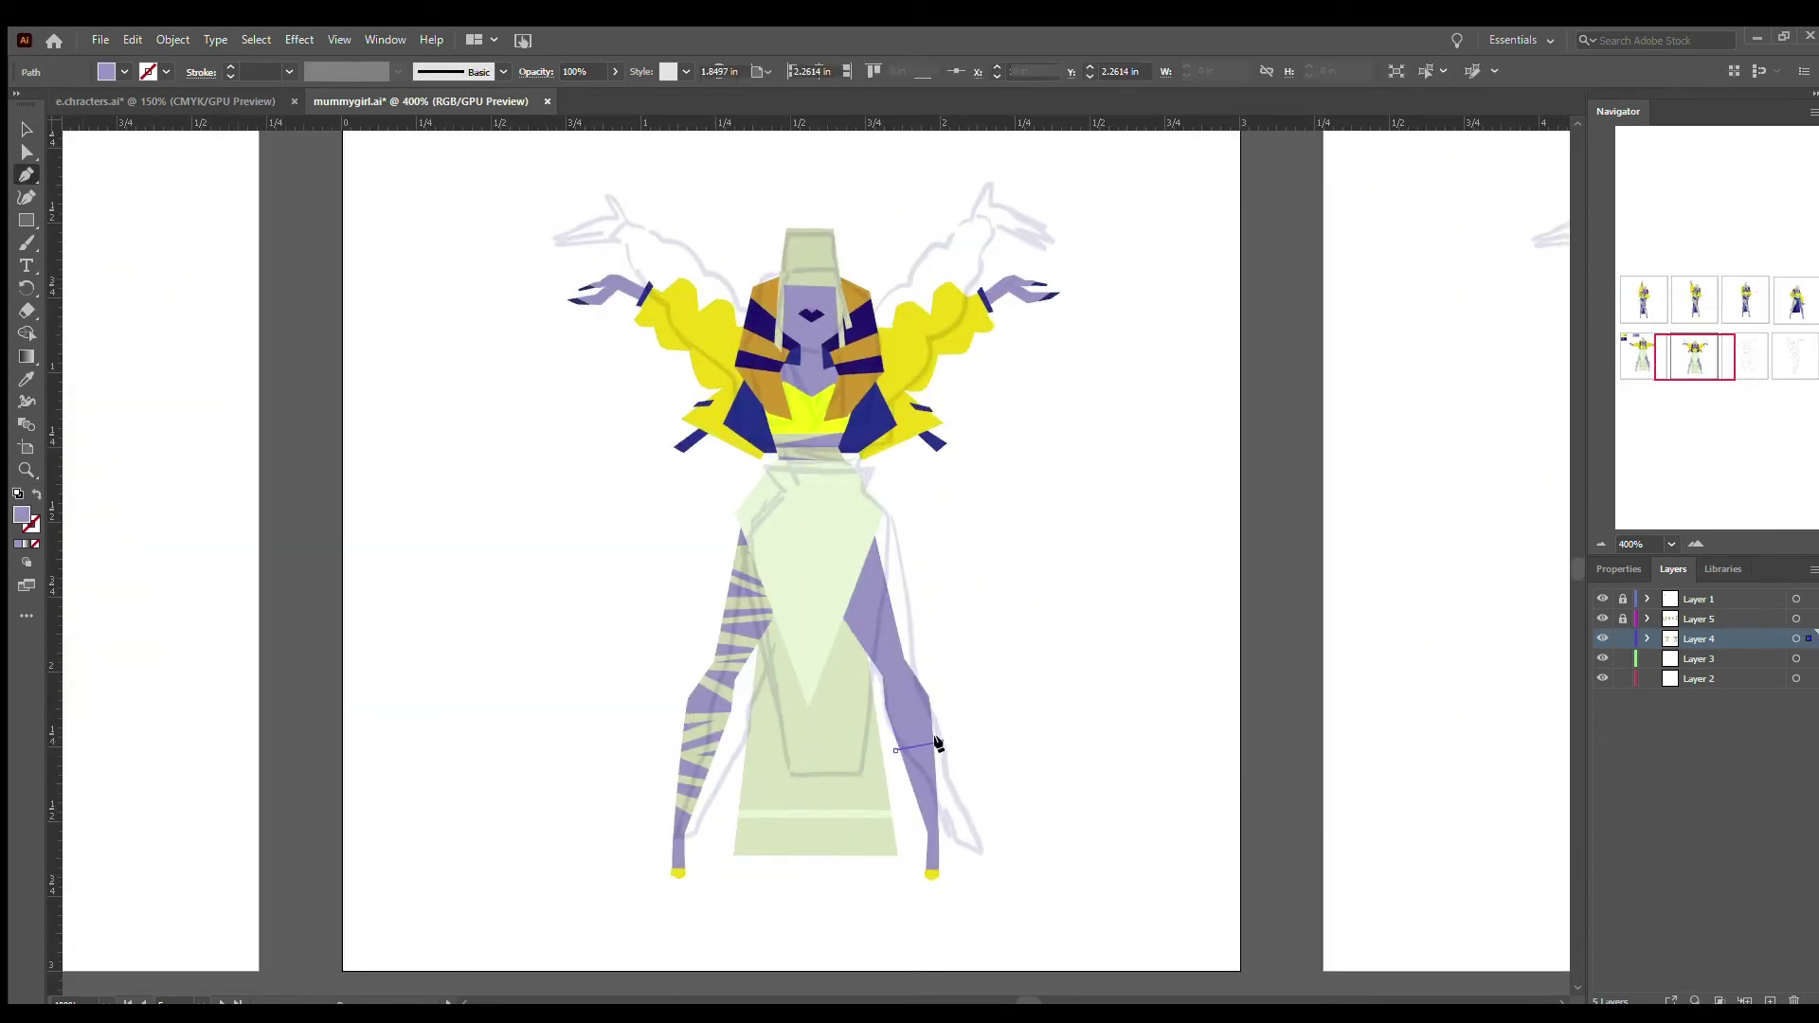
click(895, 755)
key(ctrl+shift+a)
- Draw a closed shape around the raised-arms figure's right shin, from mid-calf to the foot tip
key(ctrl+plus)
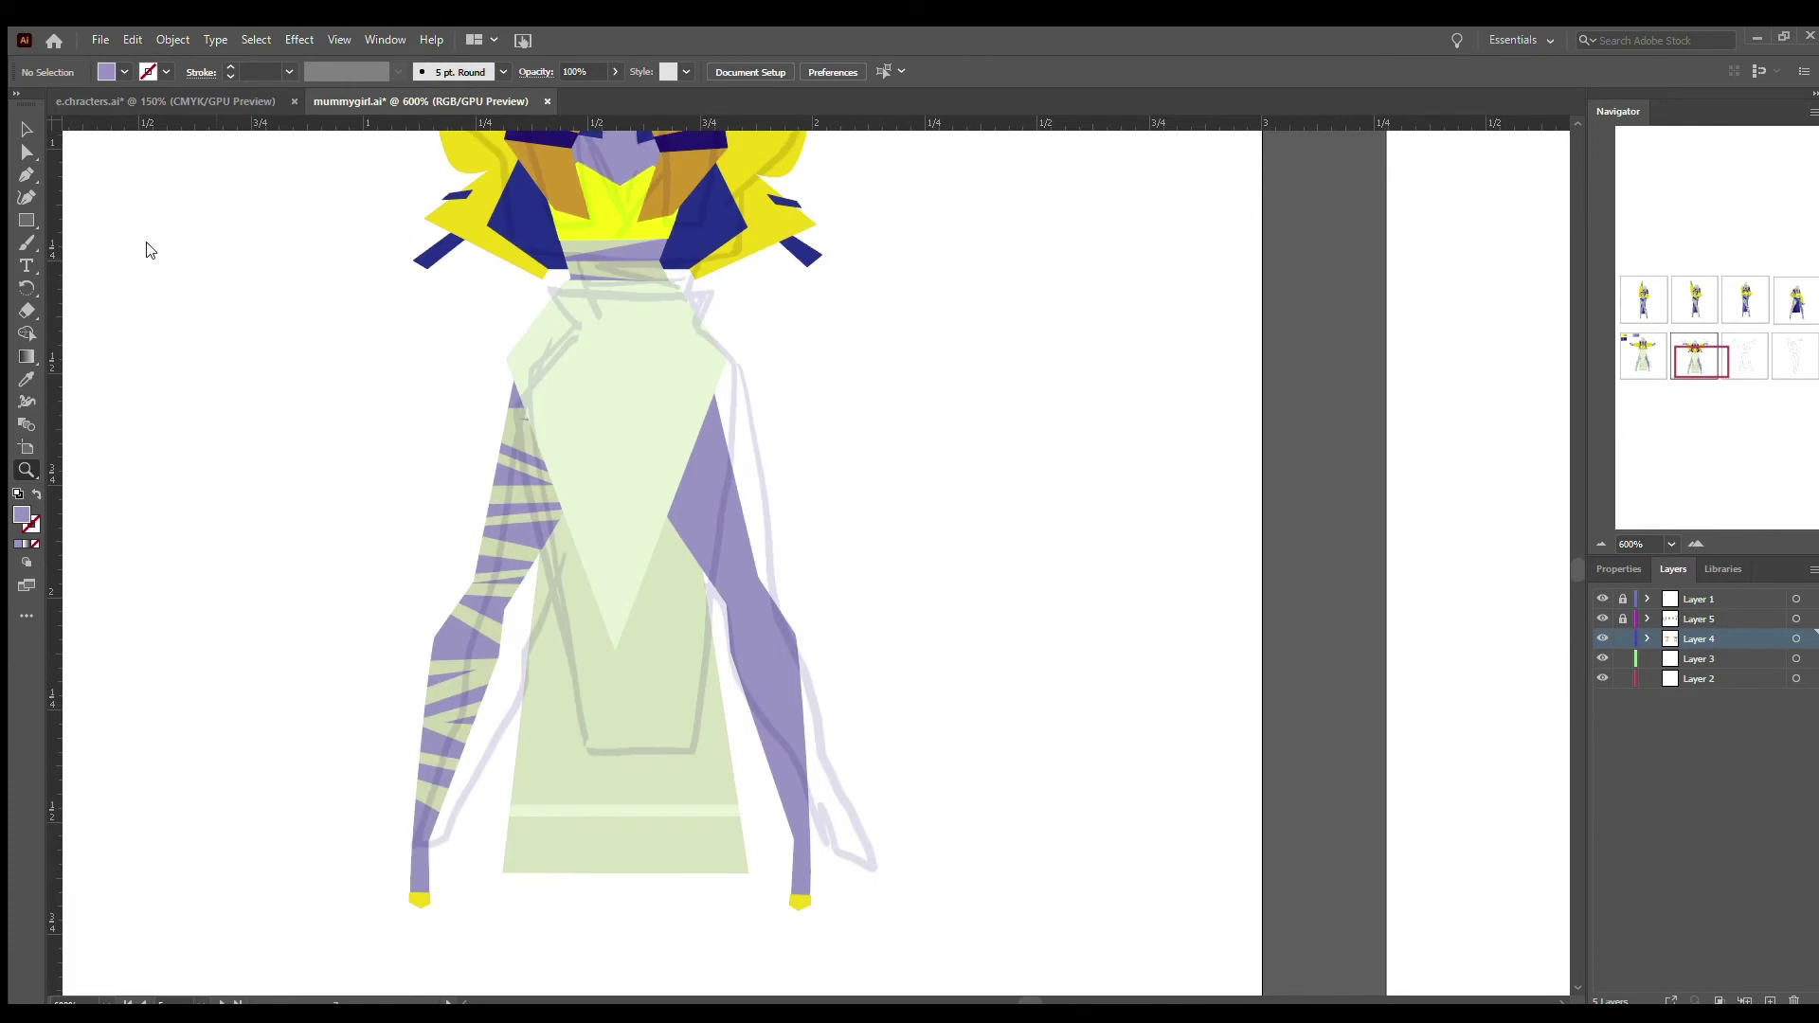
click(764, 751)
click(811, 736)
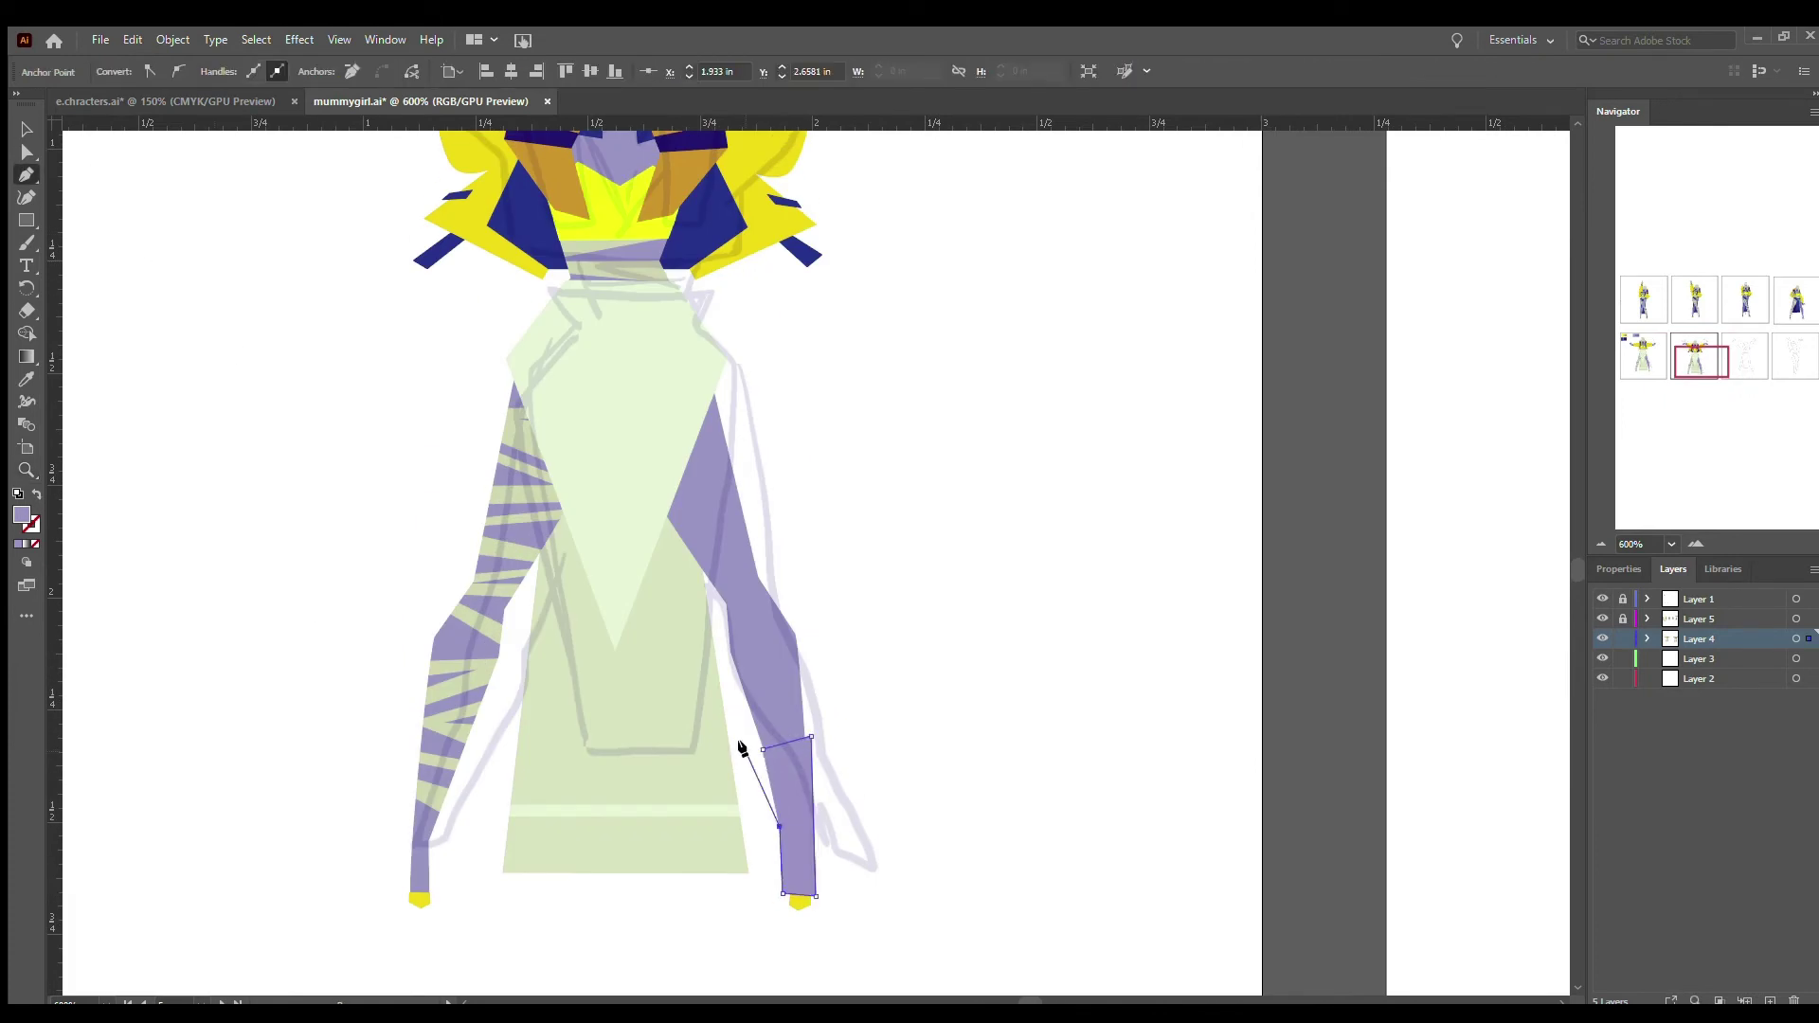
- Duplicate the shin shape, mirror the copy and position it over the bandaged left shin
key(v)
drag(783, 783, 810, 531)
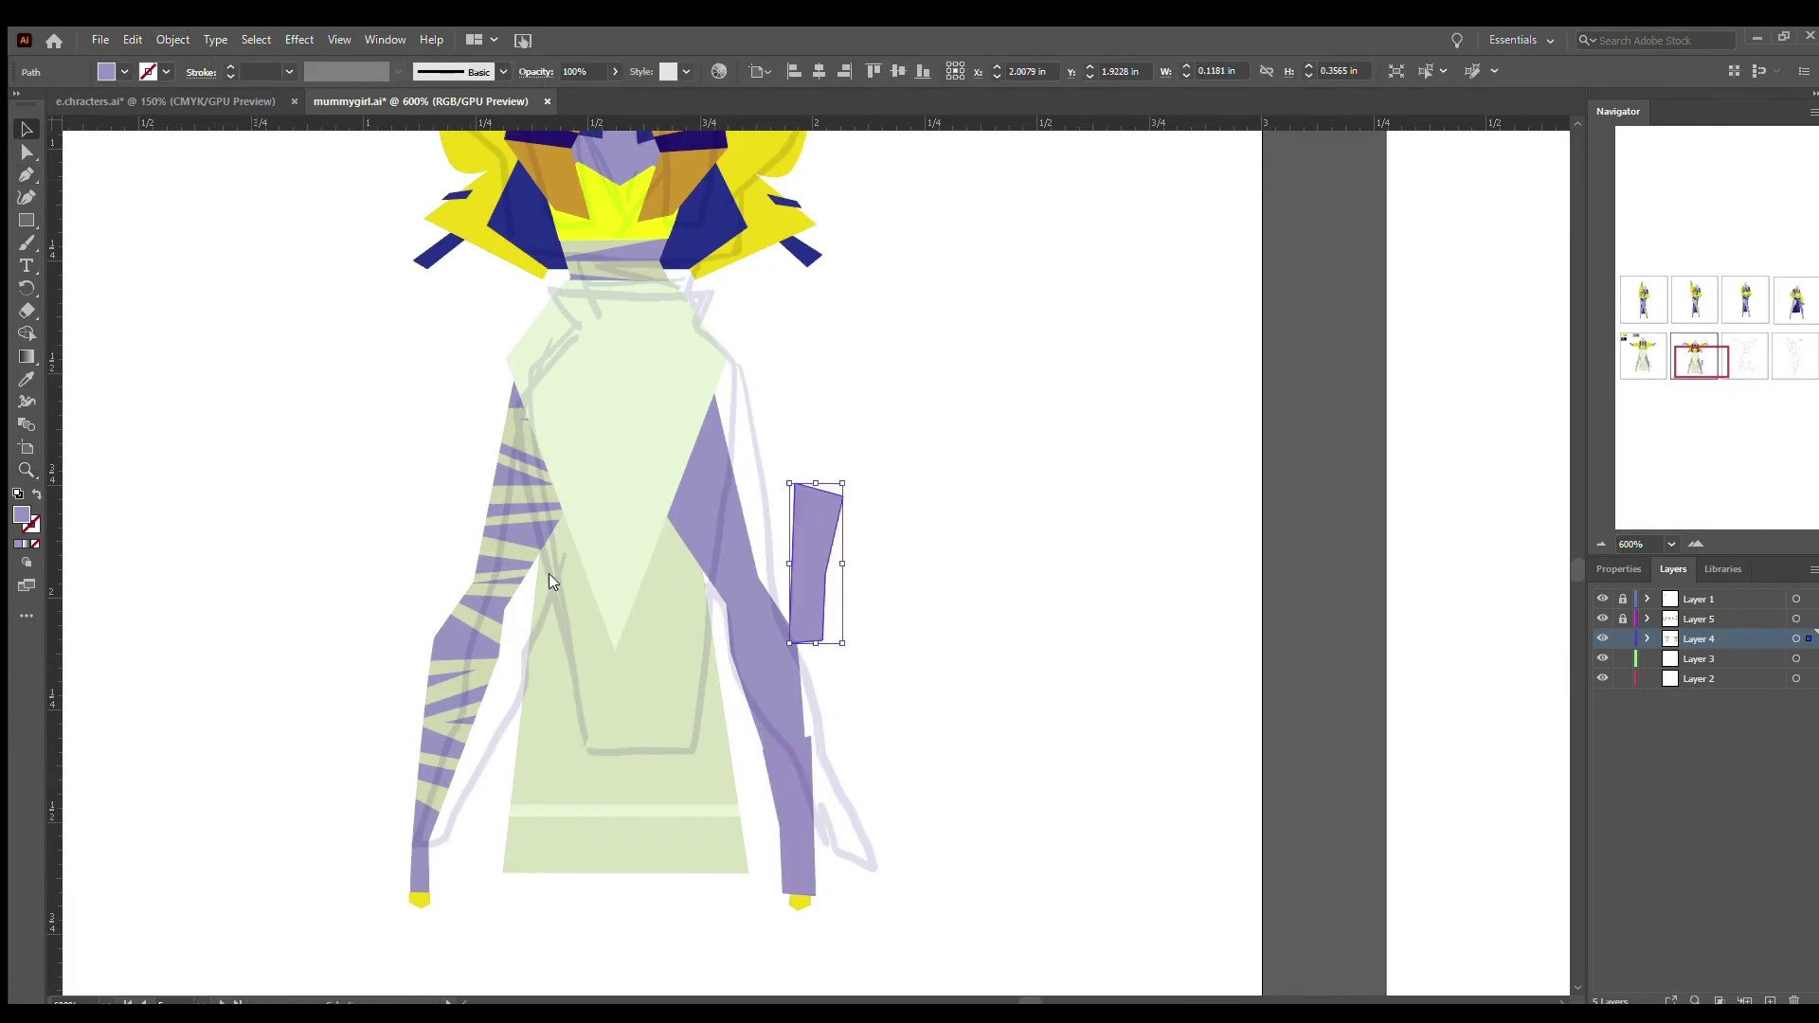
drag(422, 832, 422, 832)
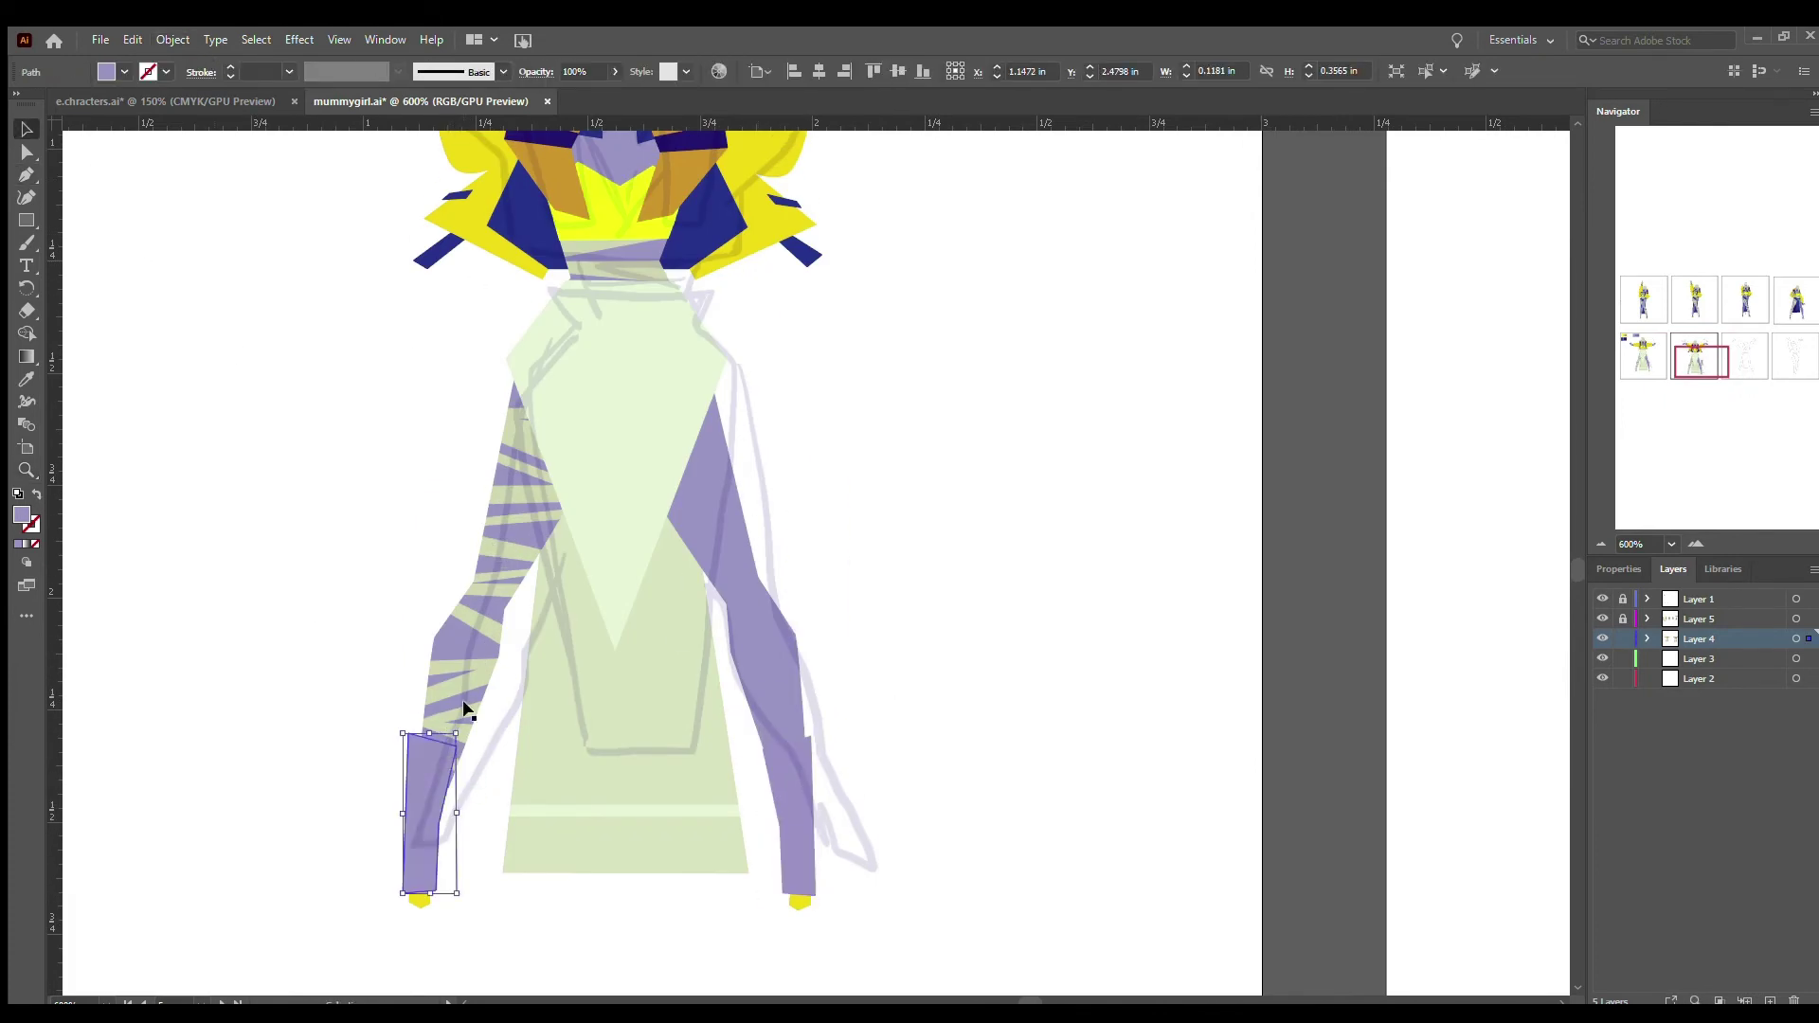
key(Right)
key(Right)
- Move the left shin shape's lower outer corner outward so the shape fully covers the lower leg
key(z)
click(445, 758)
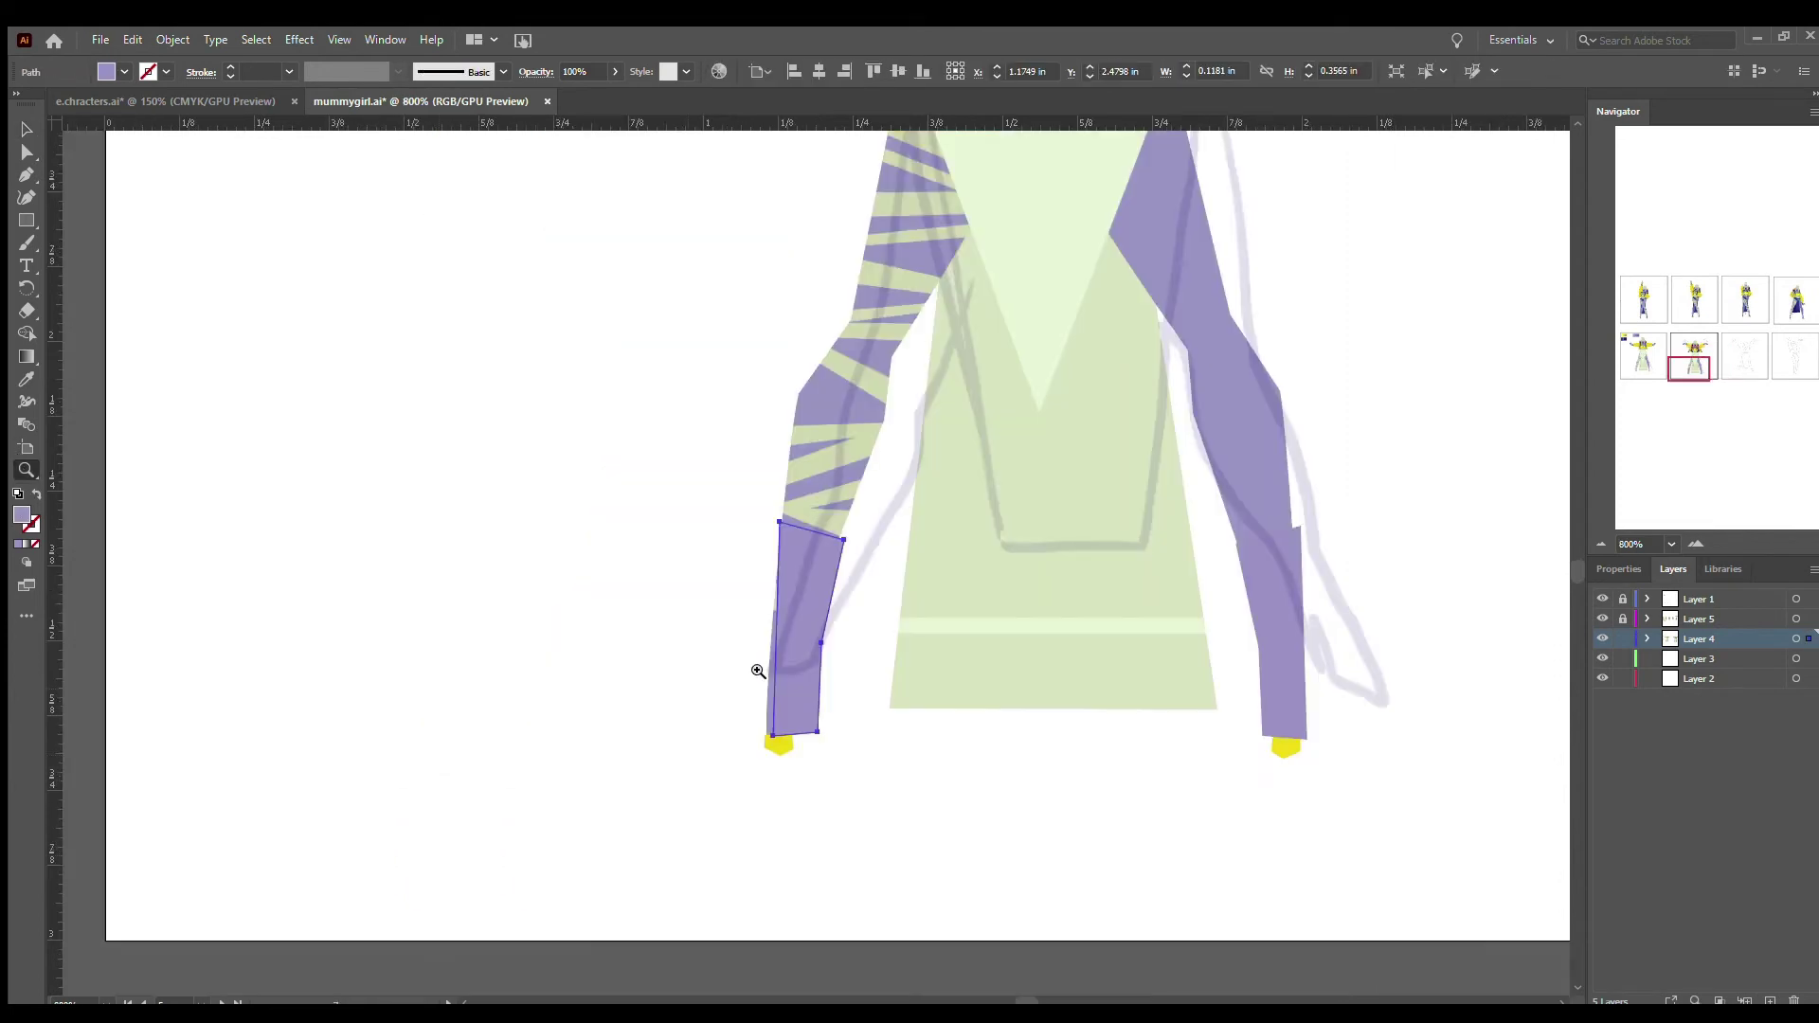
click(758, 670)
key(a)
click(565, 560)
key(v)
- Ungroup both legs of the raised-arms figure and trim the shin shapes to the leg outlines
click(708, 663)
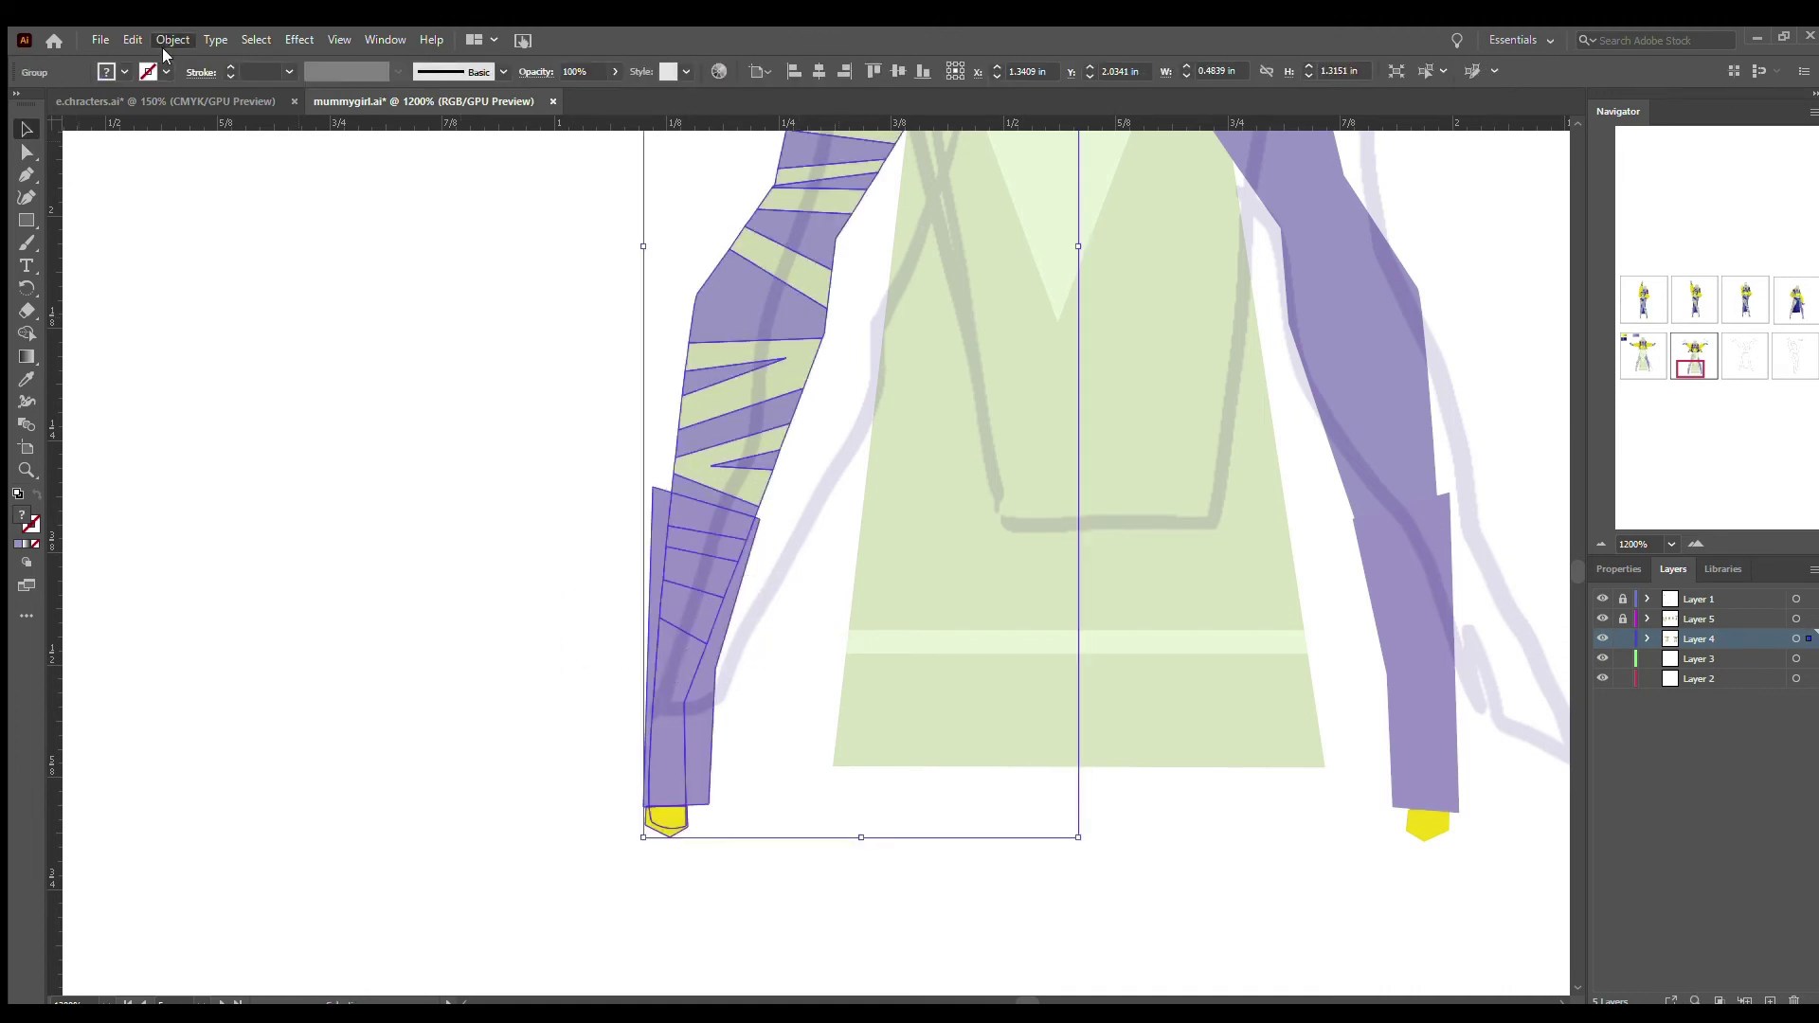
click(698, 772)
shift+click(650, 813)
scroll(445, 121, right, 10)
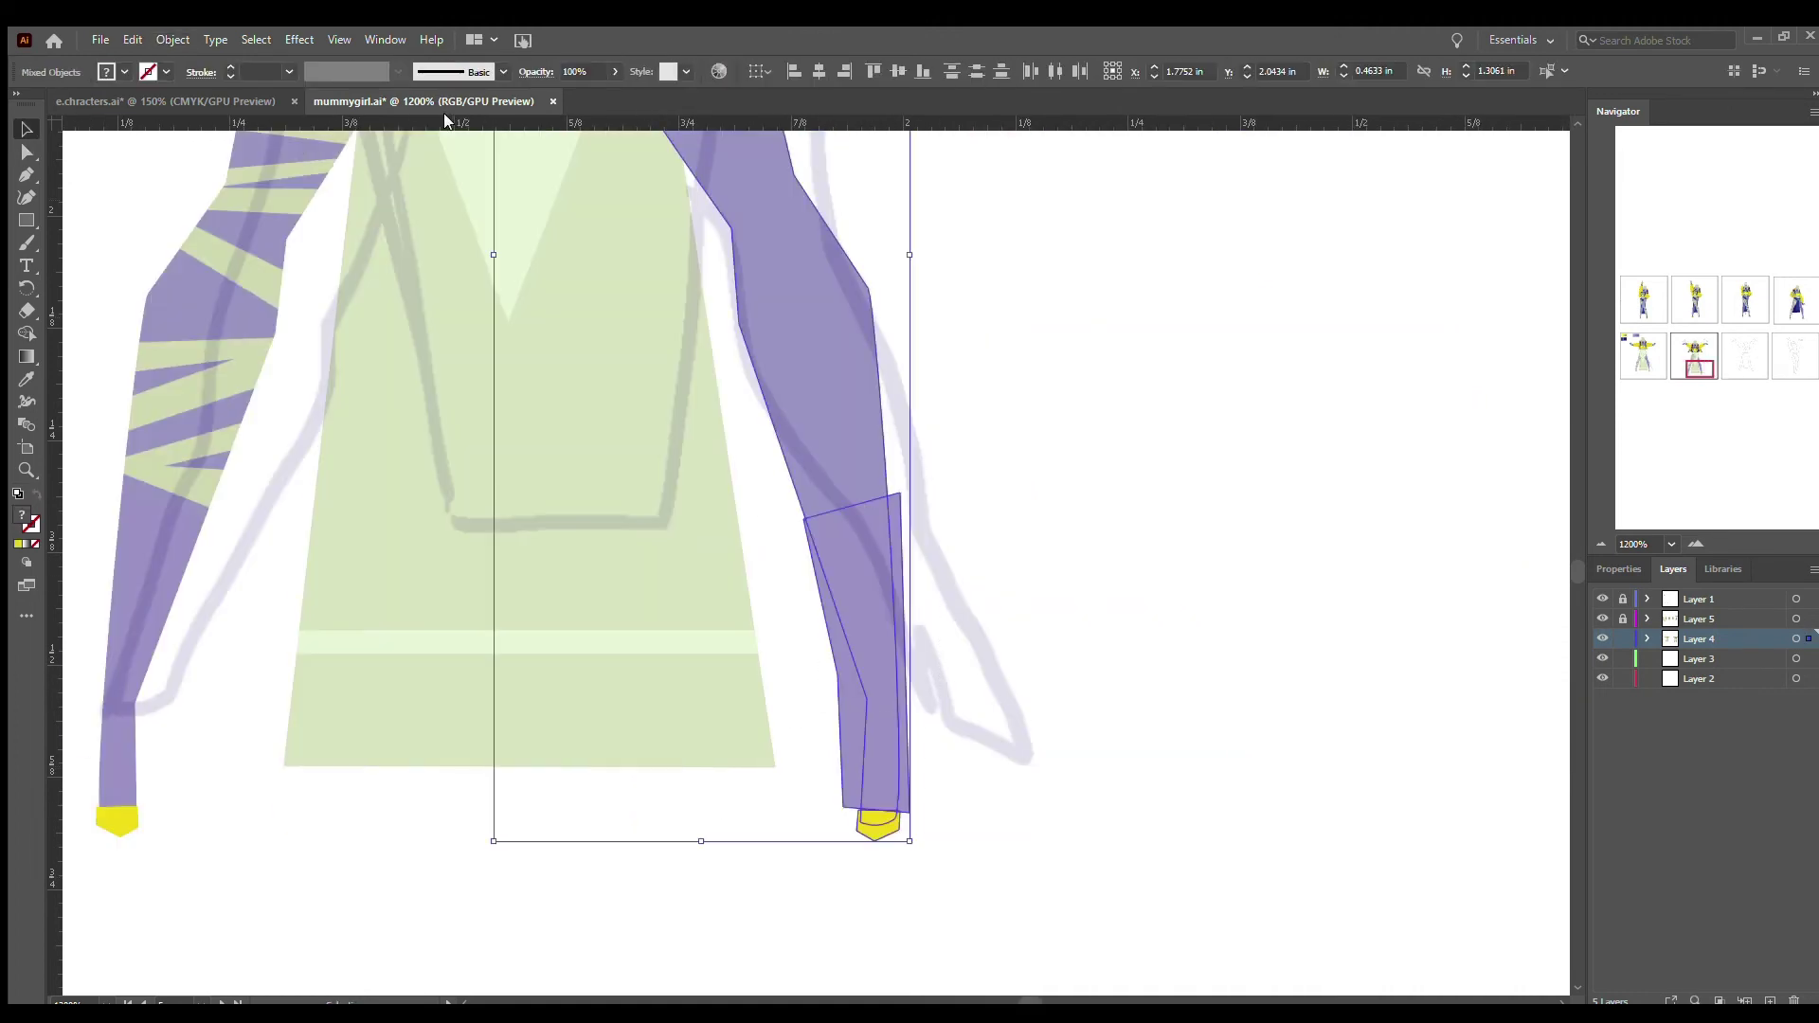
click(840, 711)
click(901, 816)
- Fill both shins with the headdress's darkest blue and bring the pale green hip overlay back in front of the legs
key(ctrl+minus)
key(ctrl+minus)
key(ctrl+minus)
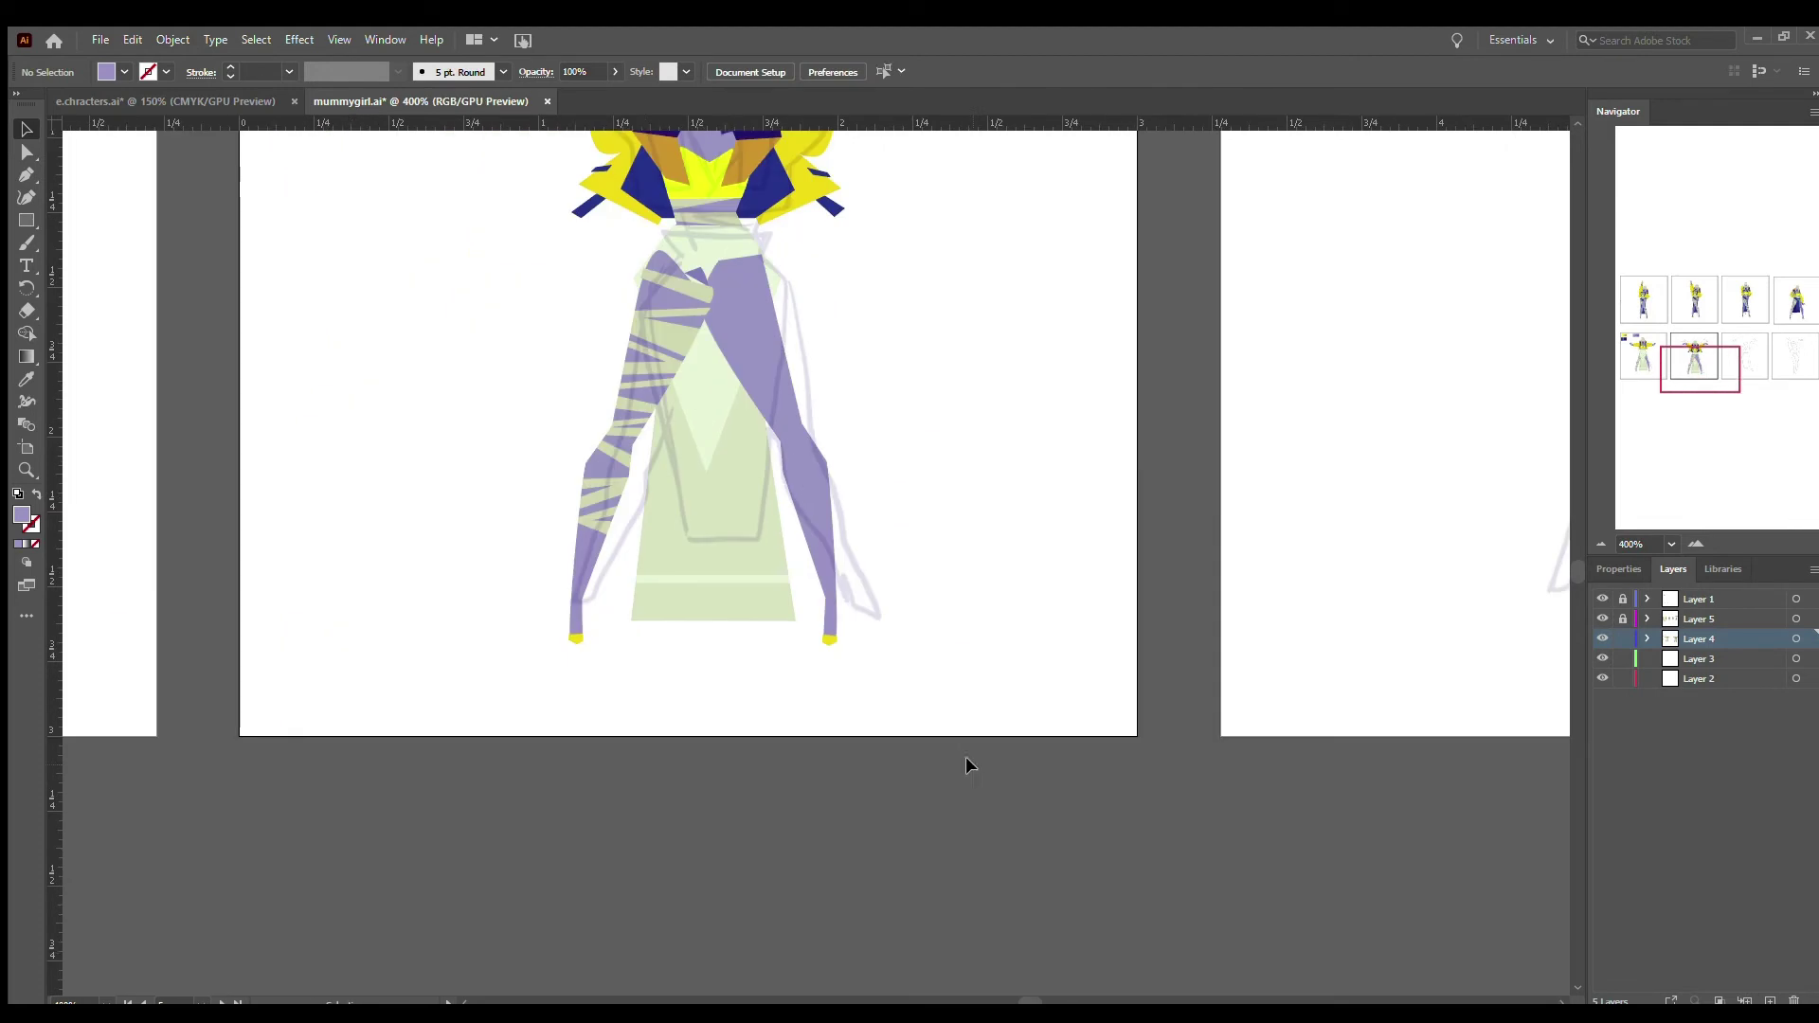
scroll(966, 758, up, 2)
click(821, 664)
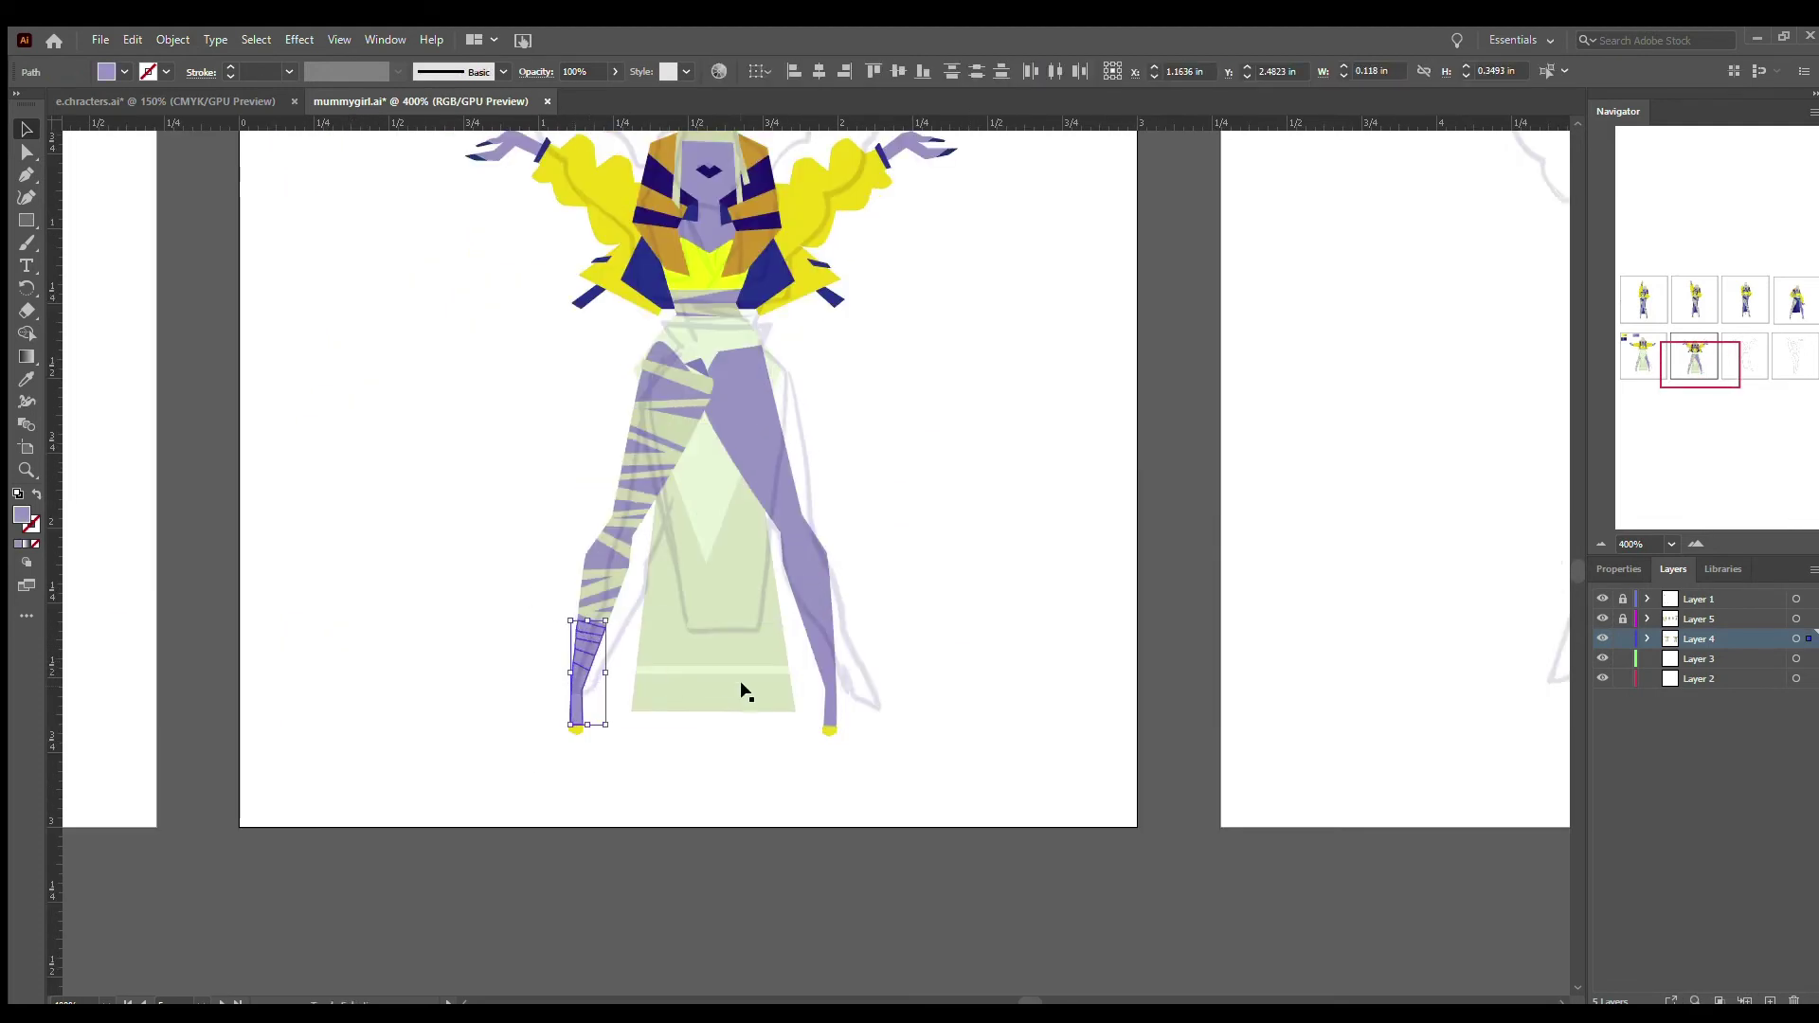
click(661, 185)
scroll(411, 337, up, 2)
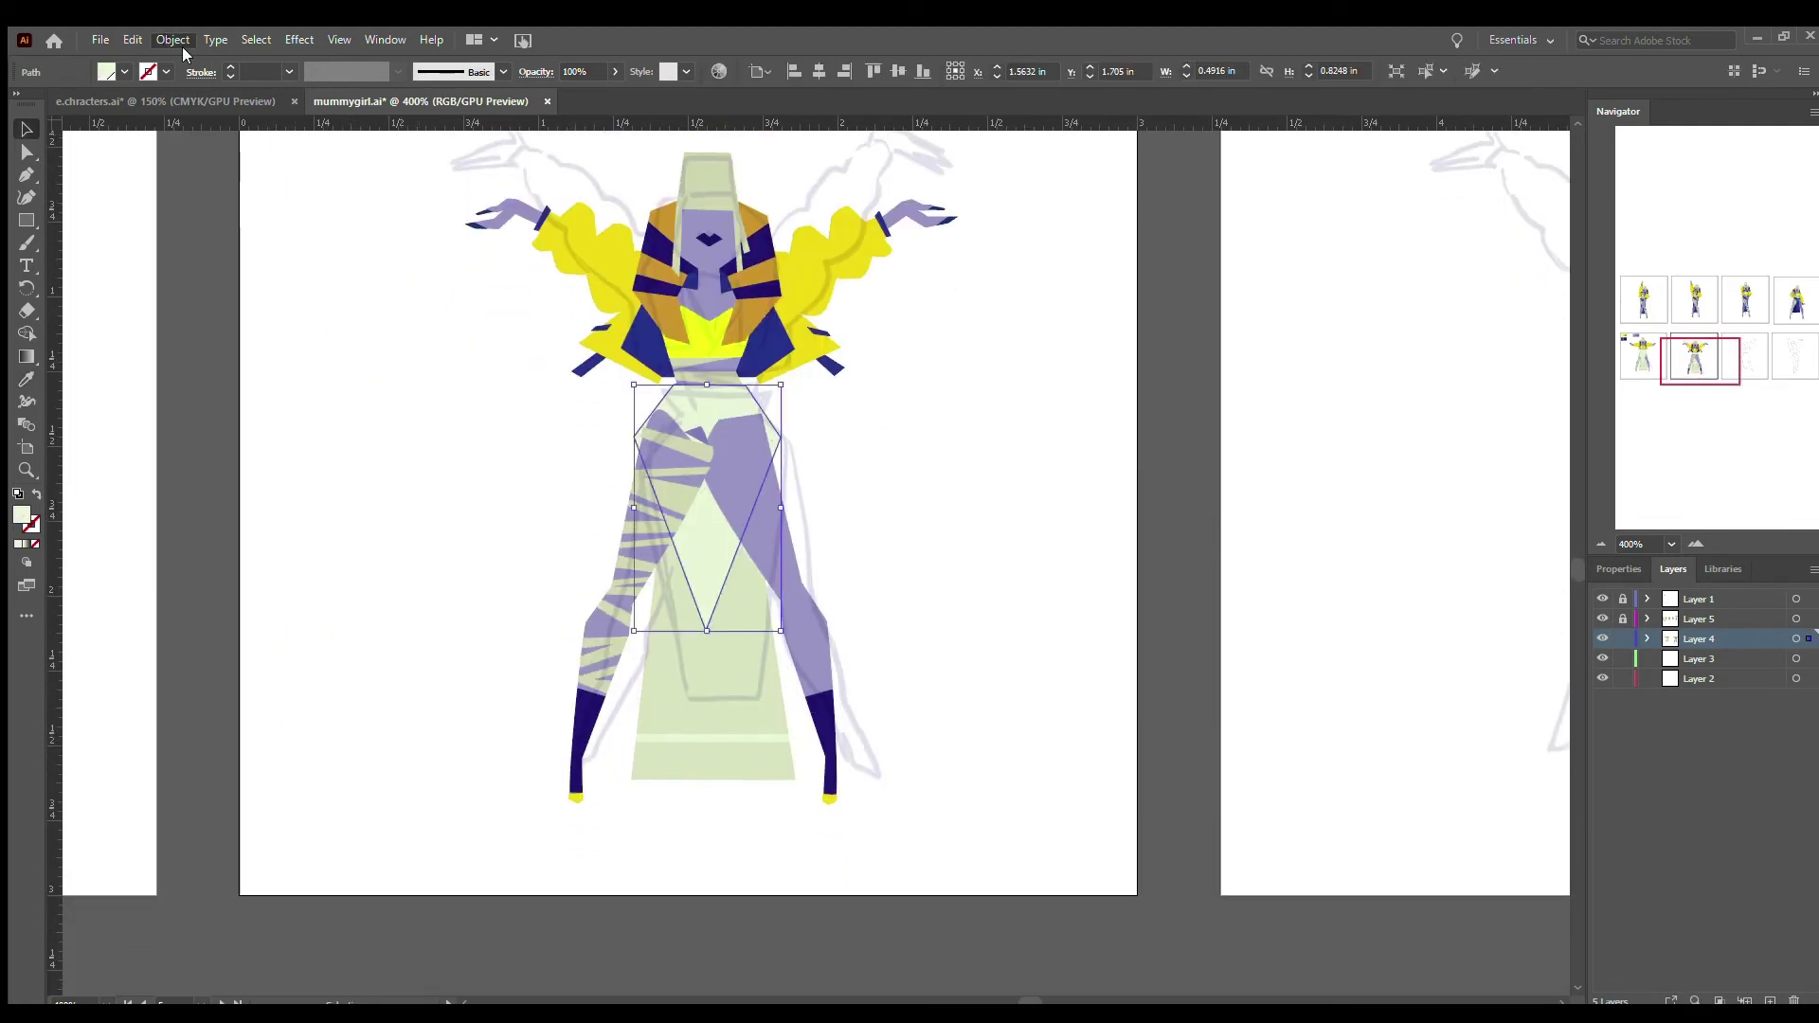
- Fill both foot tips of the raised-arms figure with the jacket lining's dark blue
click(831, 803)
key(ctrl+plus)
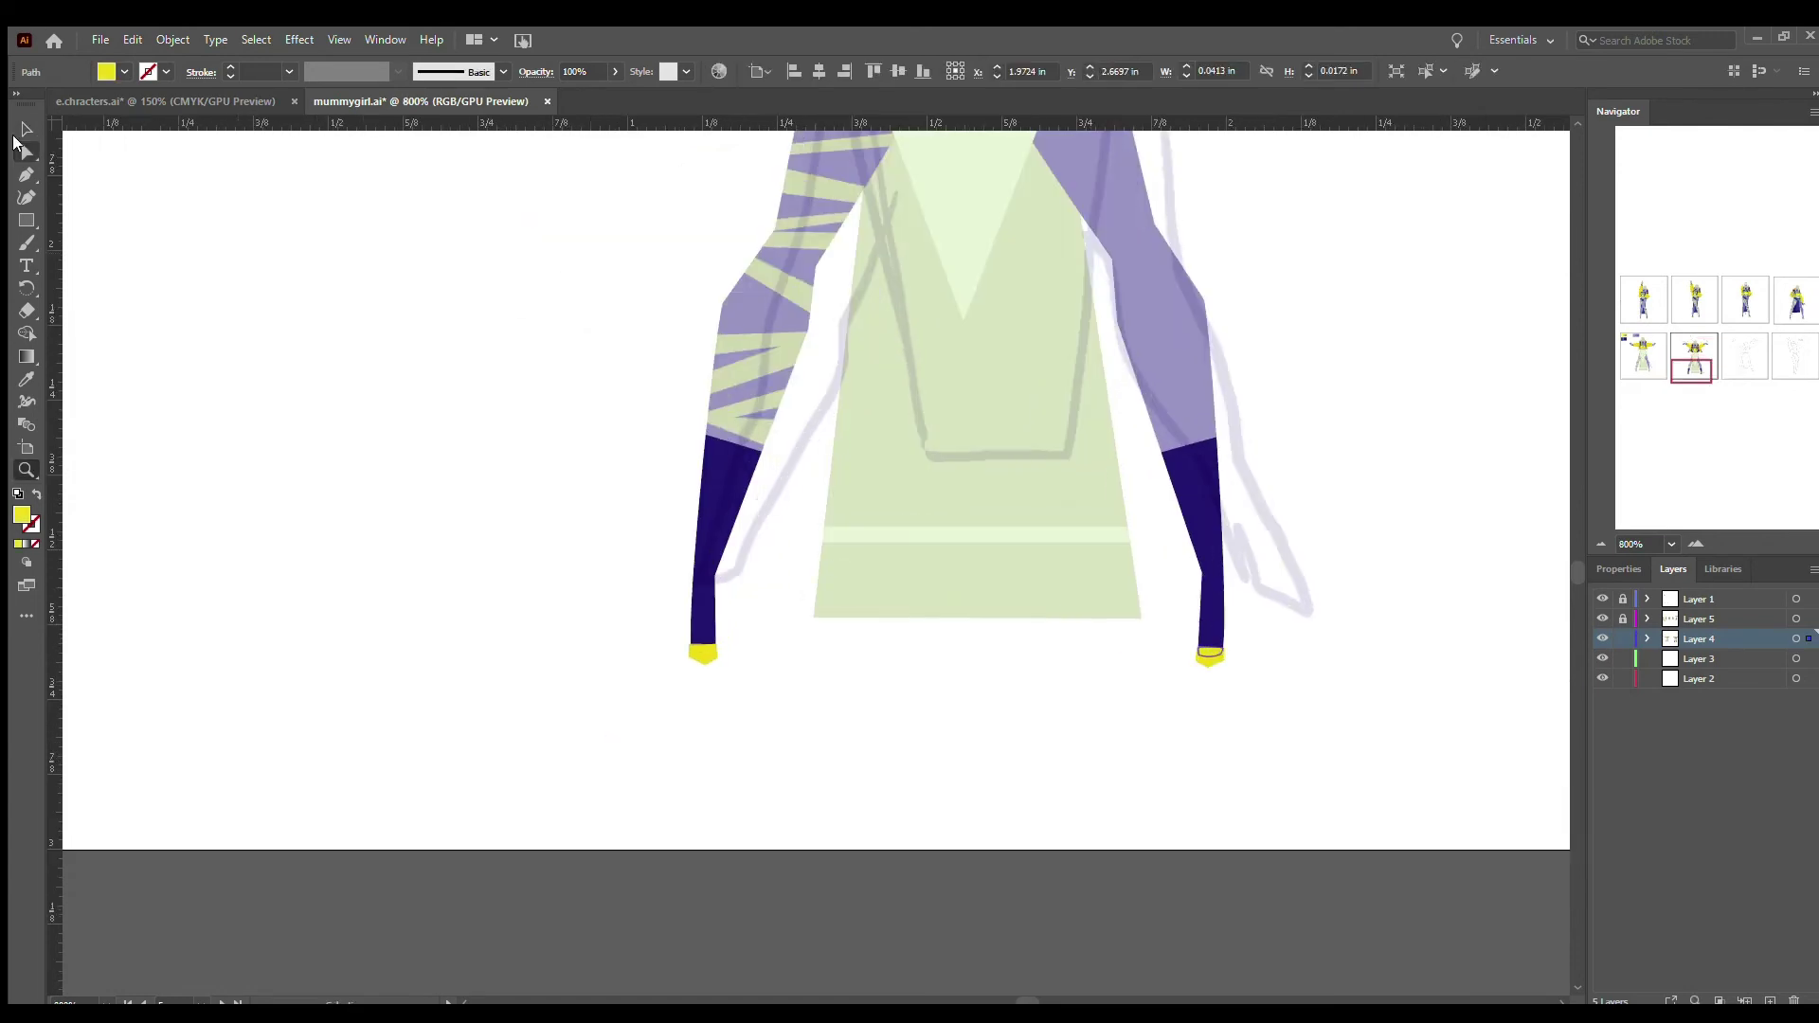
click(682, 650)
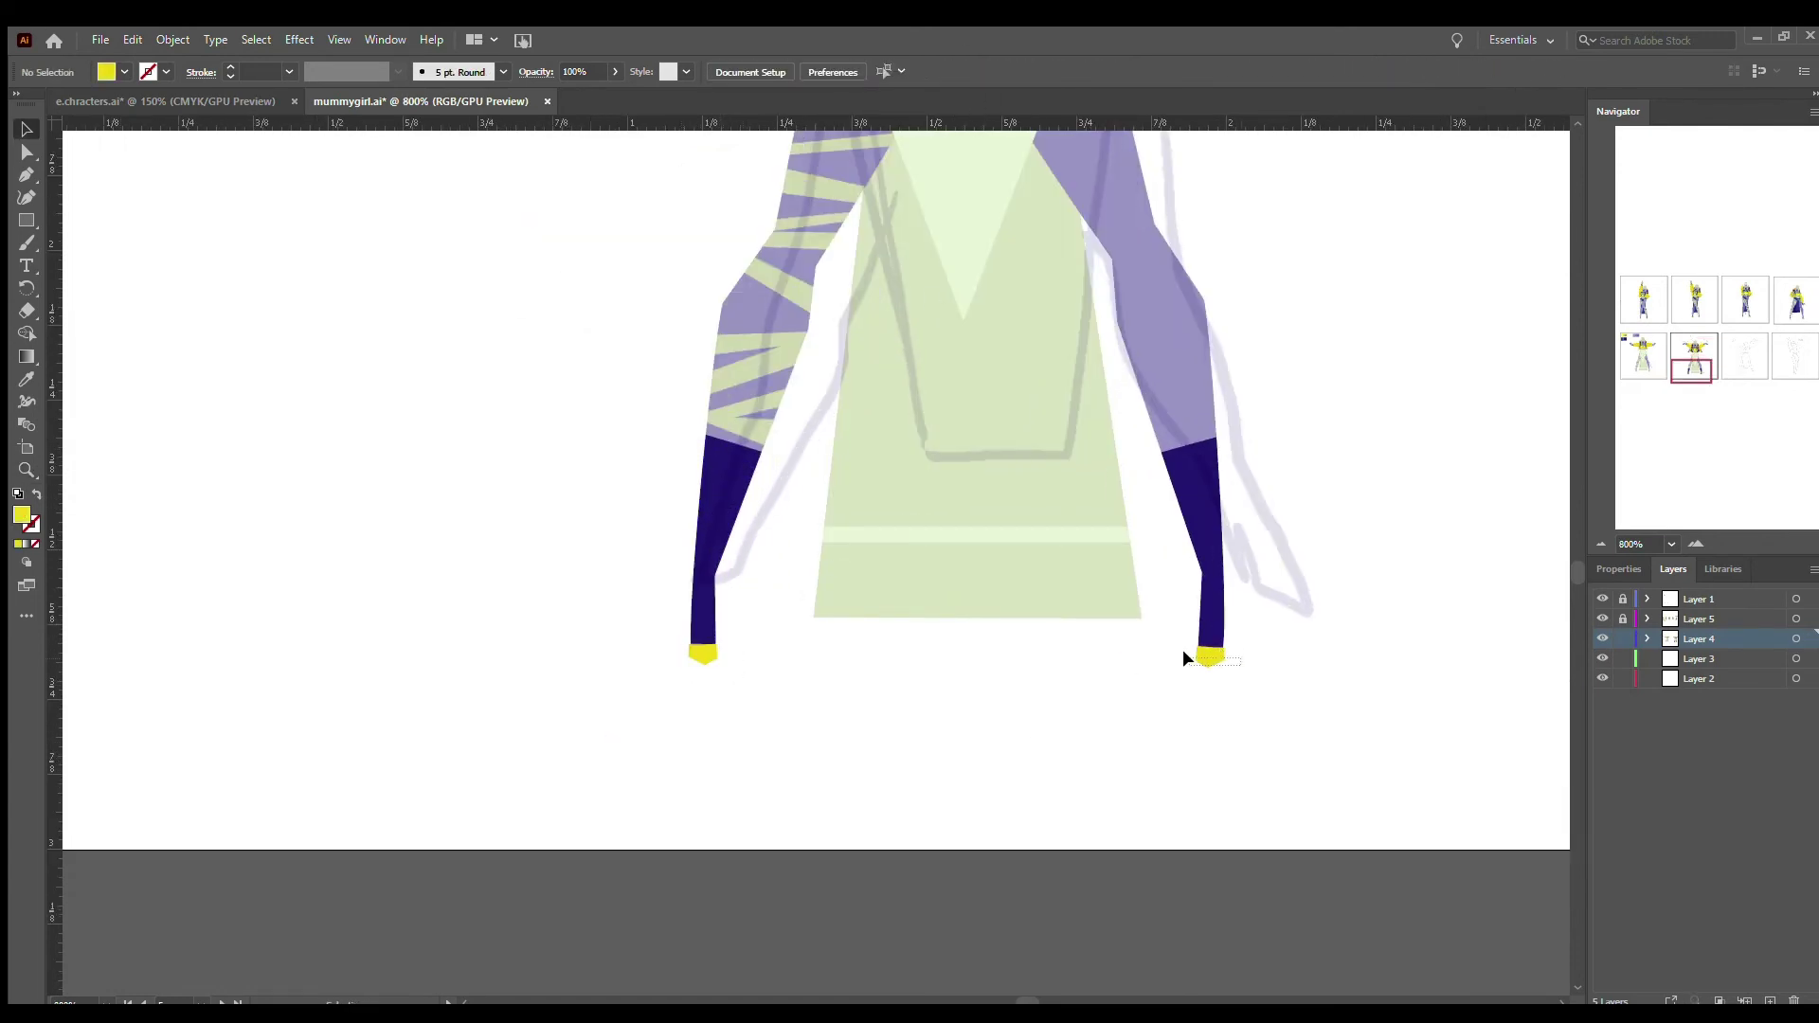
key(ctrl+minus)
key(ctrl+minus)
key(ctrl+minus)
key(ctrl+minus)
scroll(975, 784, up, 3)
click(722, 808)
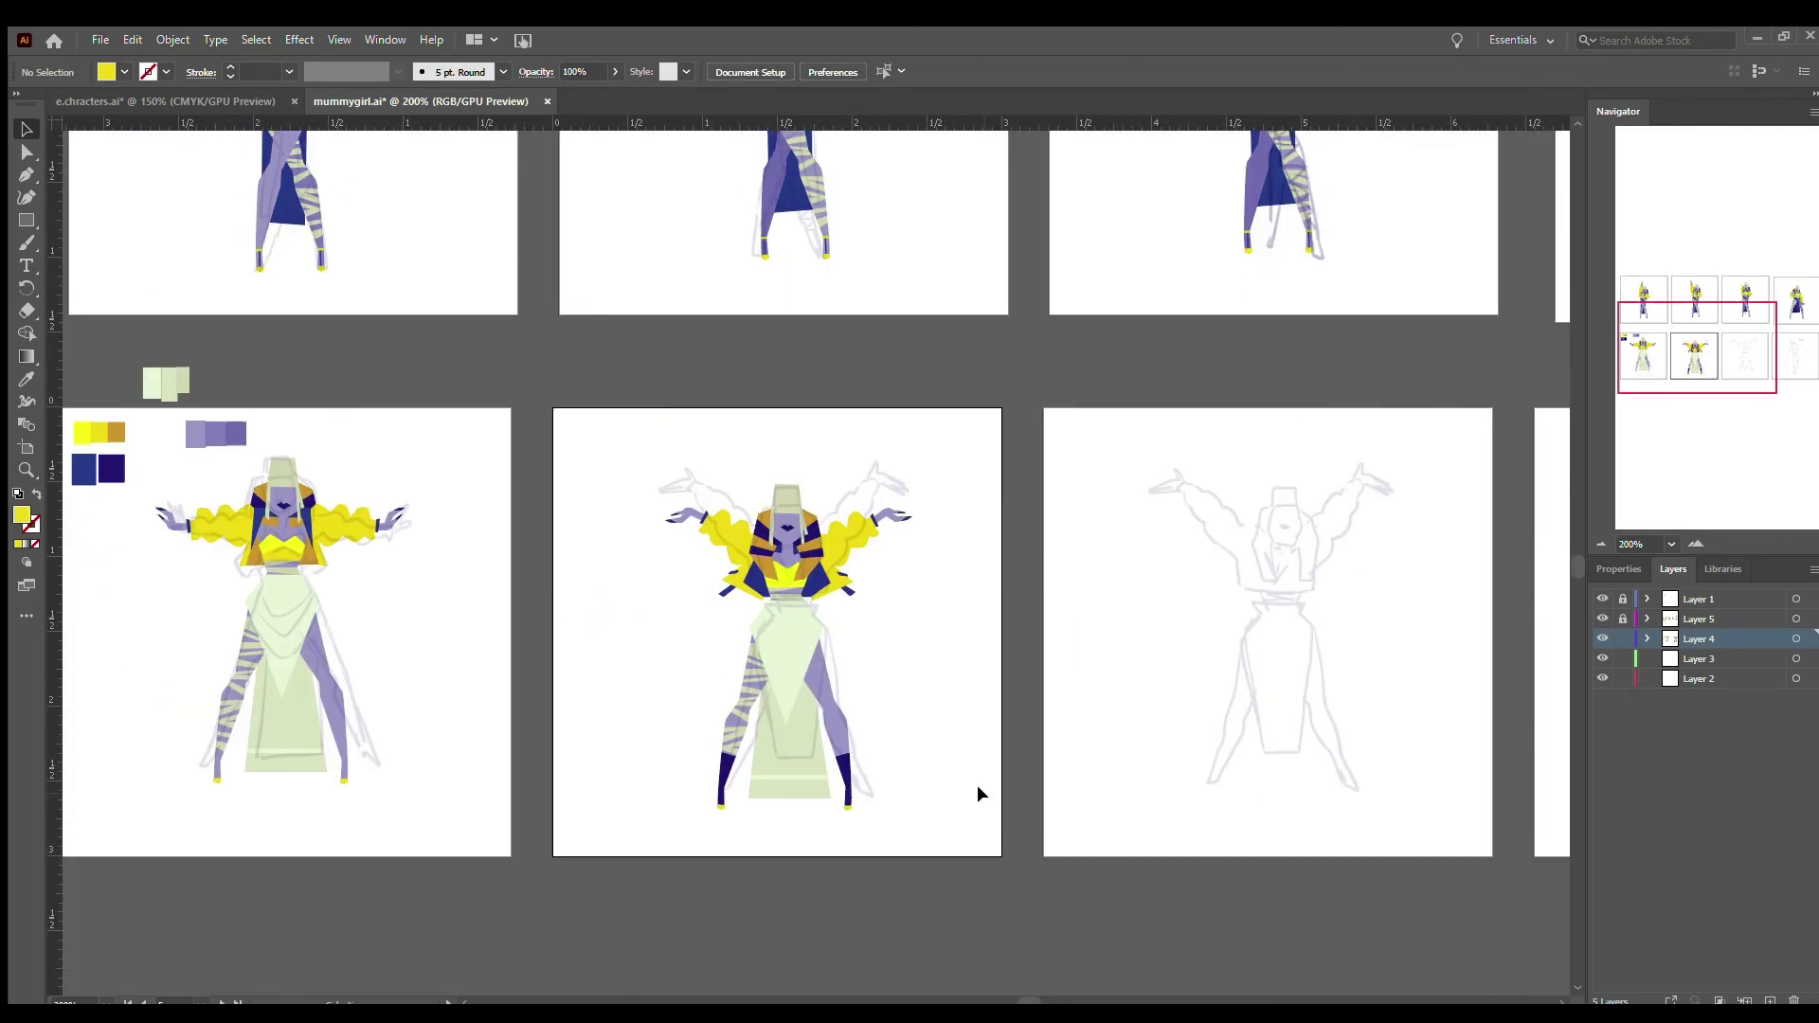
click(1222, 702)
- Fill the thin leftover sliver above the left foot tip with the shin's darkest blue
key(ctrl+plus)
key(ctrl+plus)
key(ctrl+plus)
key(ctrl+plus)
key(ctrl+plus)
key(ctrl+plus)
key(ctrl+plus)
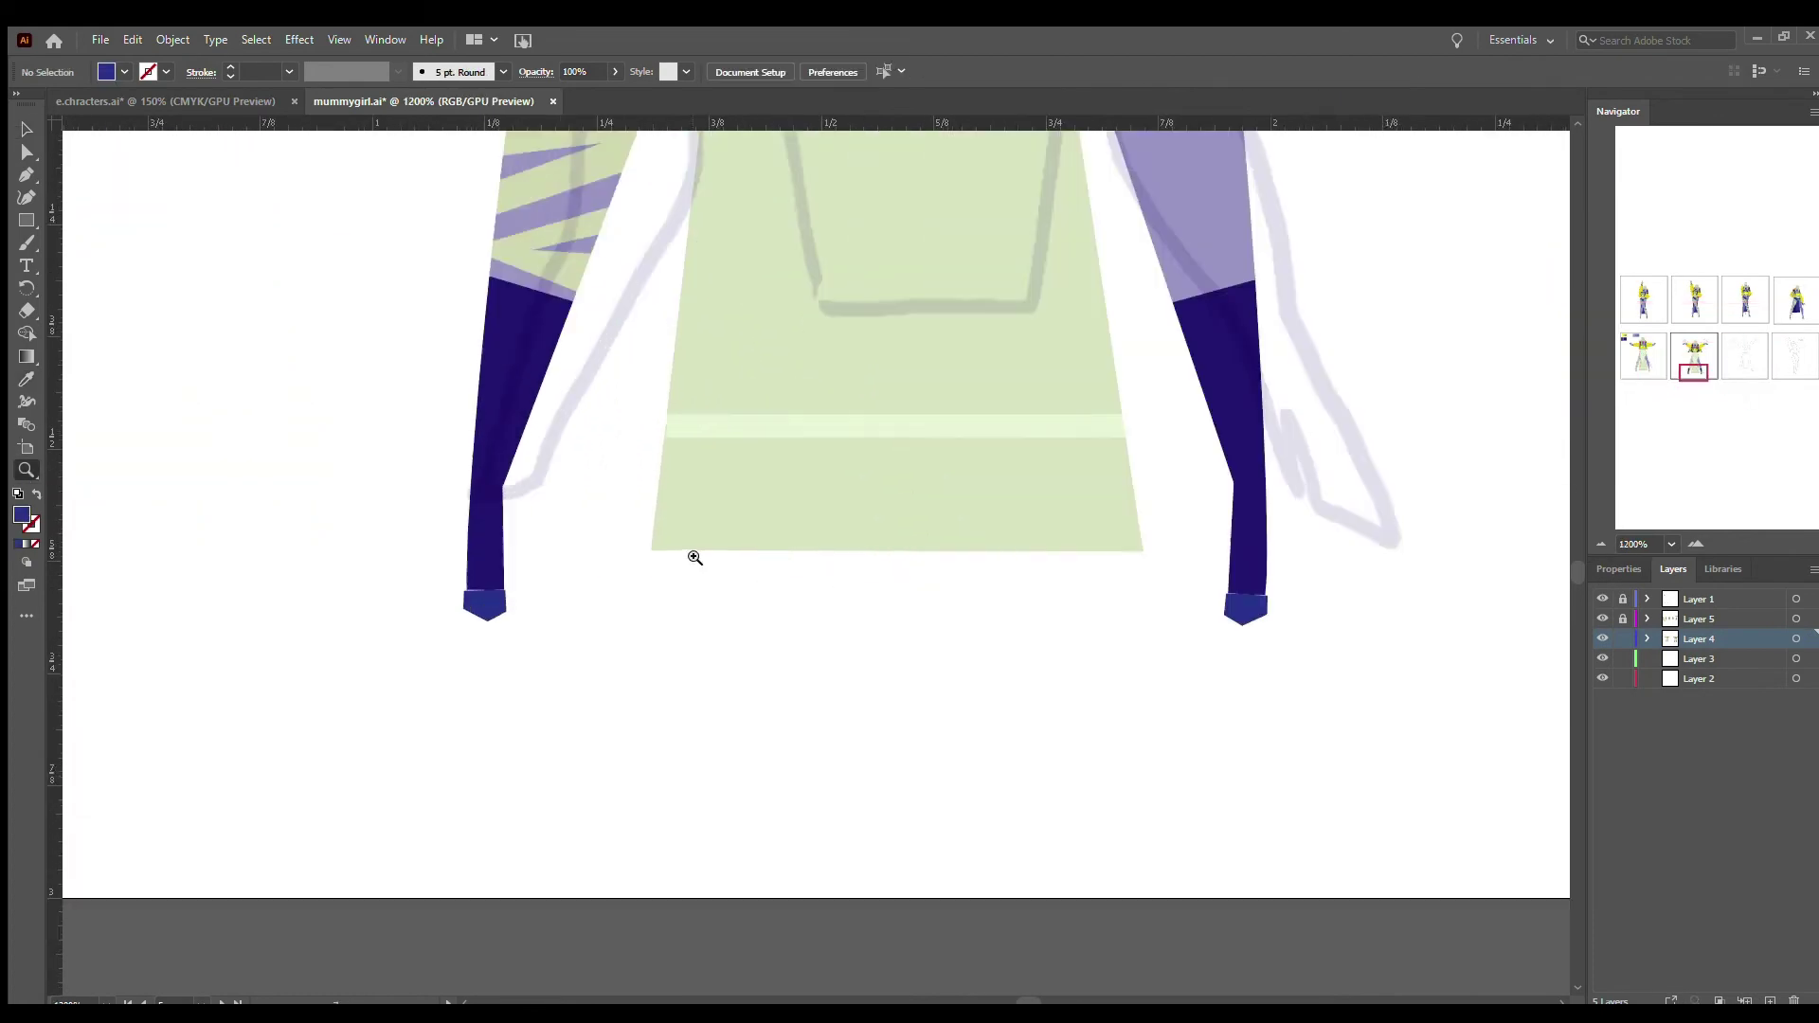
click(673, 614)
click(670, 607)
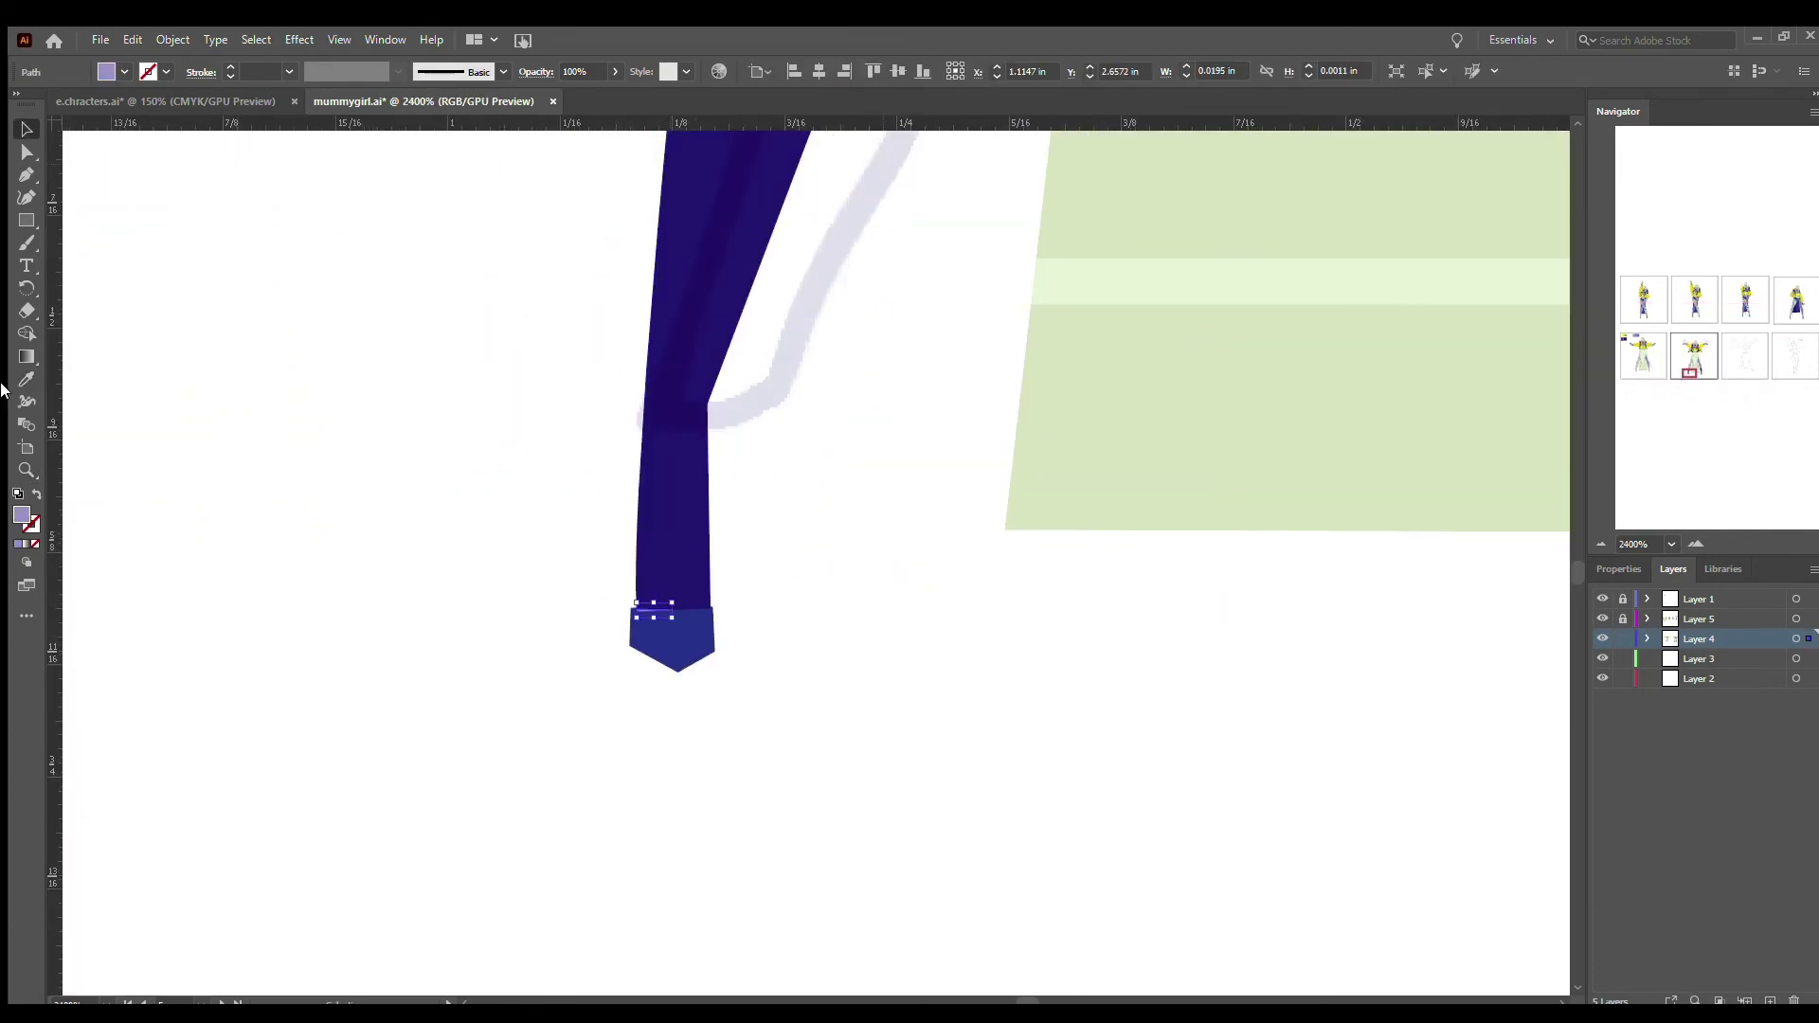
scroll(853, 473, left, 5)
scroll(853, 473, right, 5)
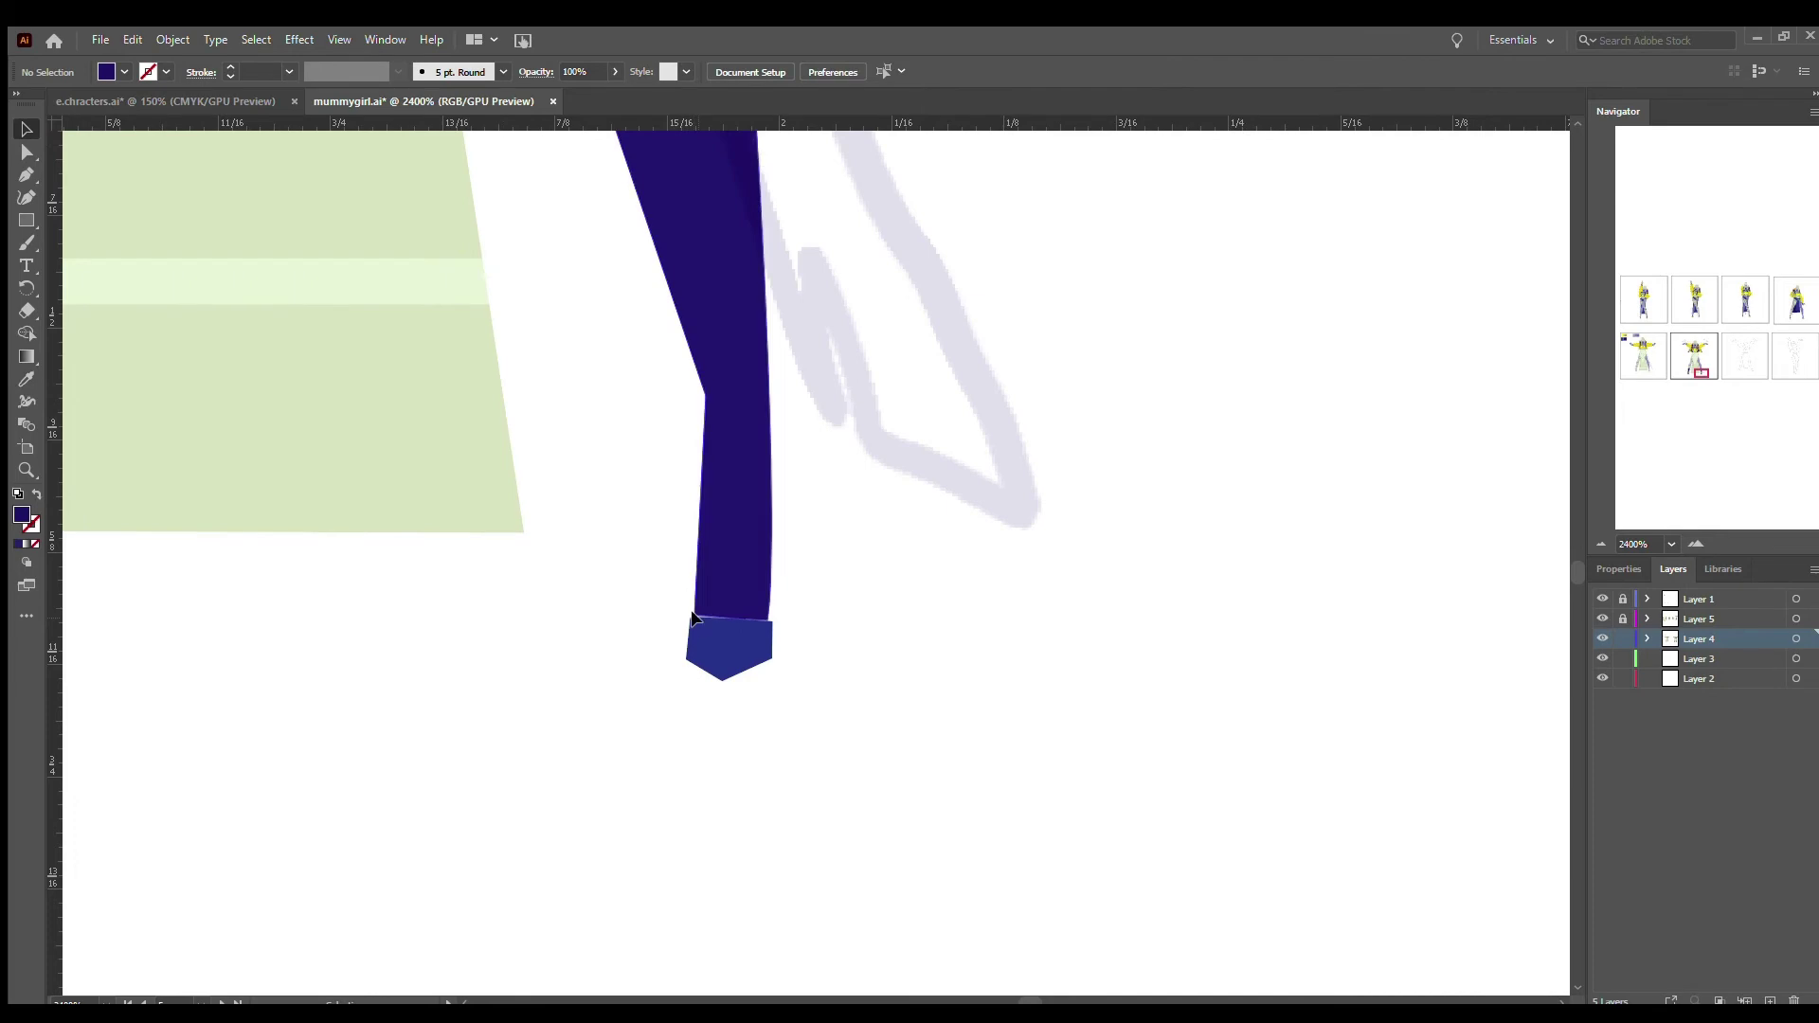
- Clean up the right shin where it joins the foot tip and fill it with the darkest blue
scroll(692, 645, up, 3)
click(904, 555)
click(832, 468)
scroll(833, 493, down, 8)
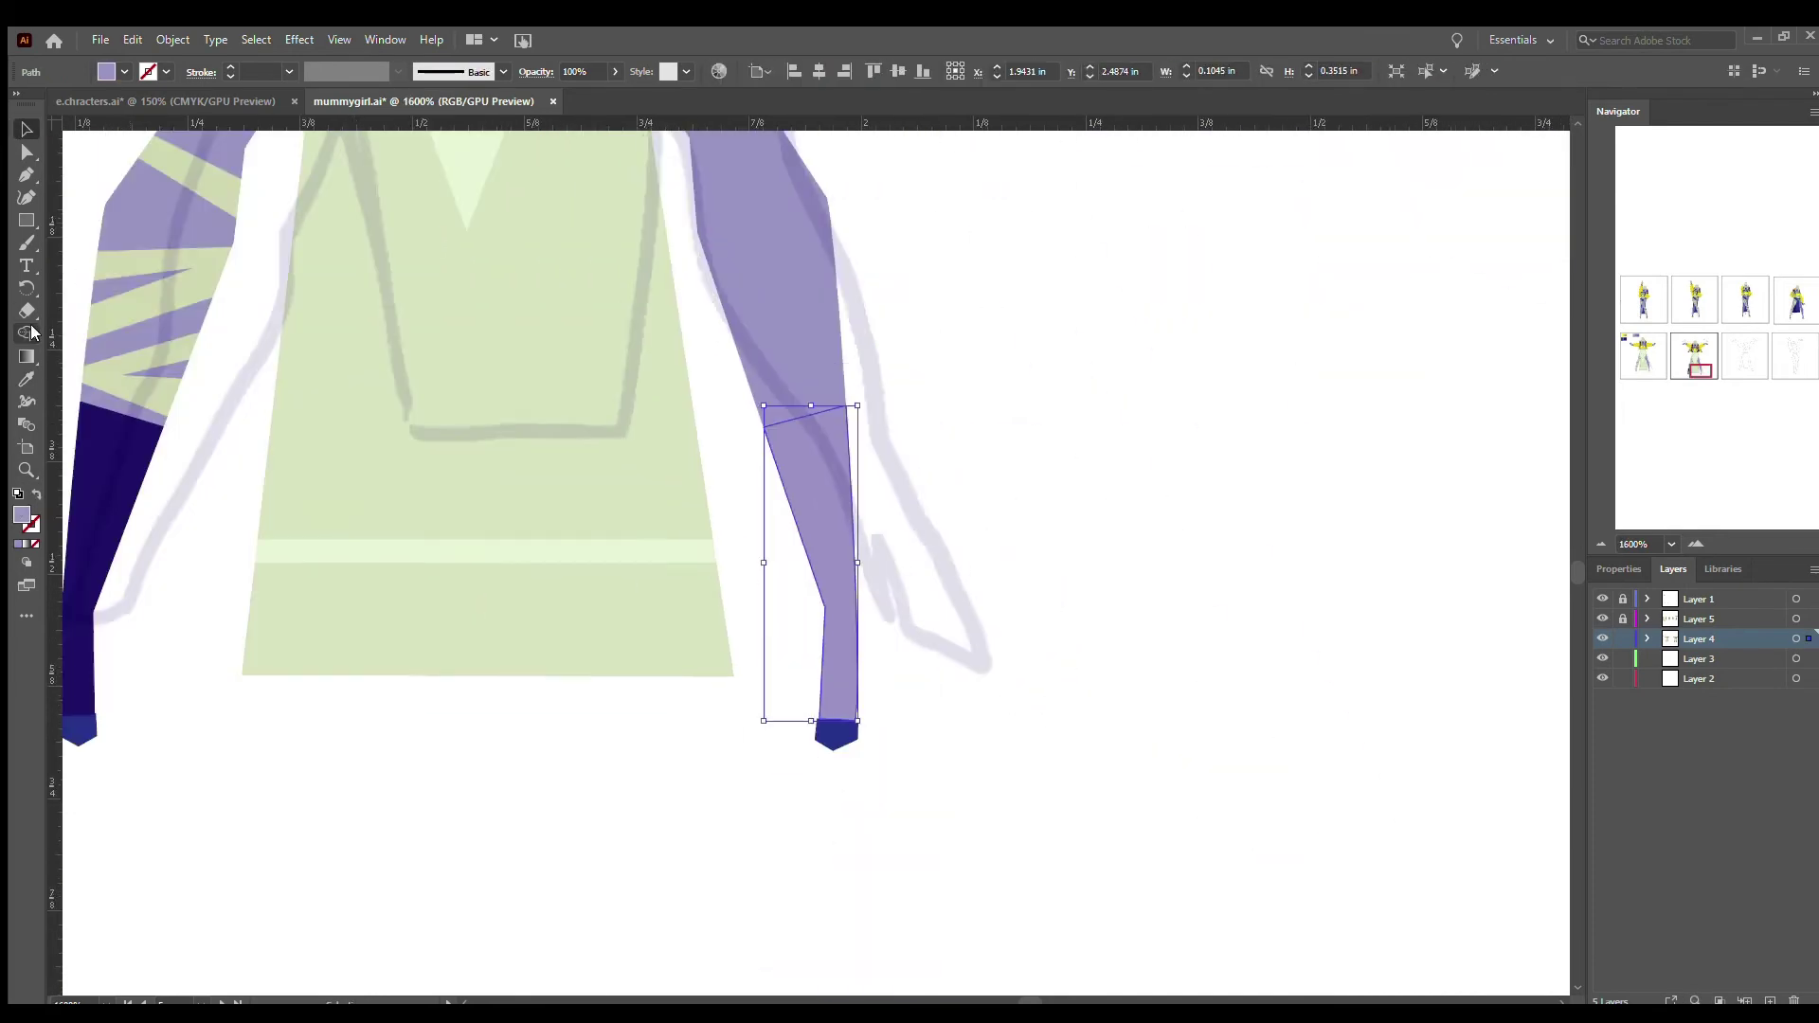
click(879, 622)
- Copy the base figure's torso, legs, skirt and hip overlay onto the sketch on the third artboard of the lower row
scroll(878, 623, down, 5)
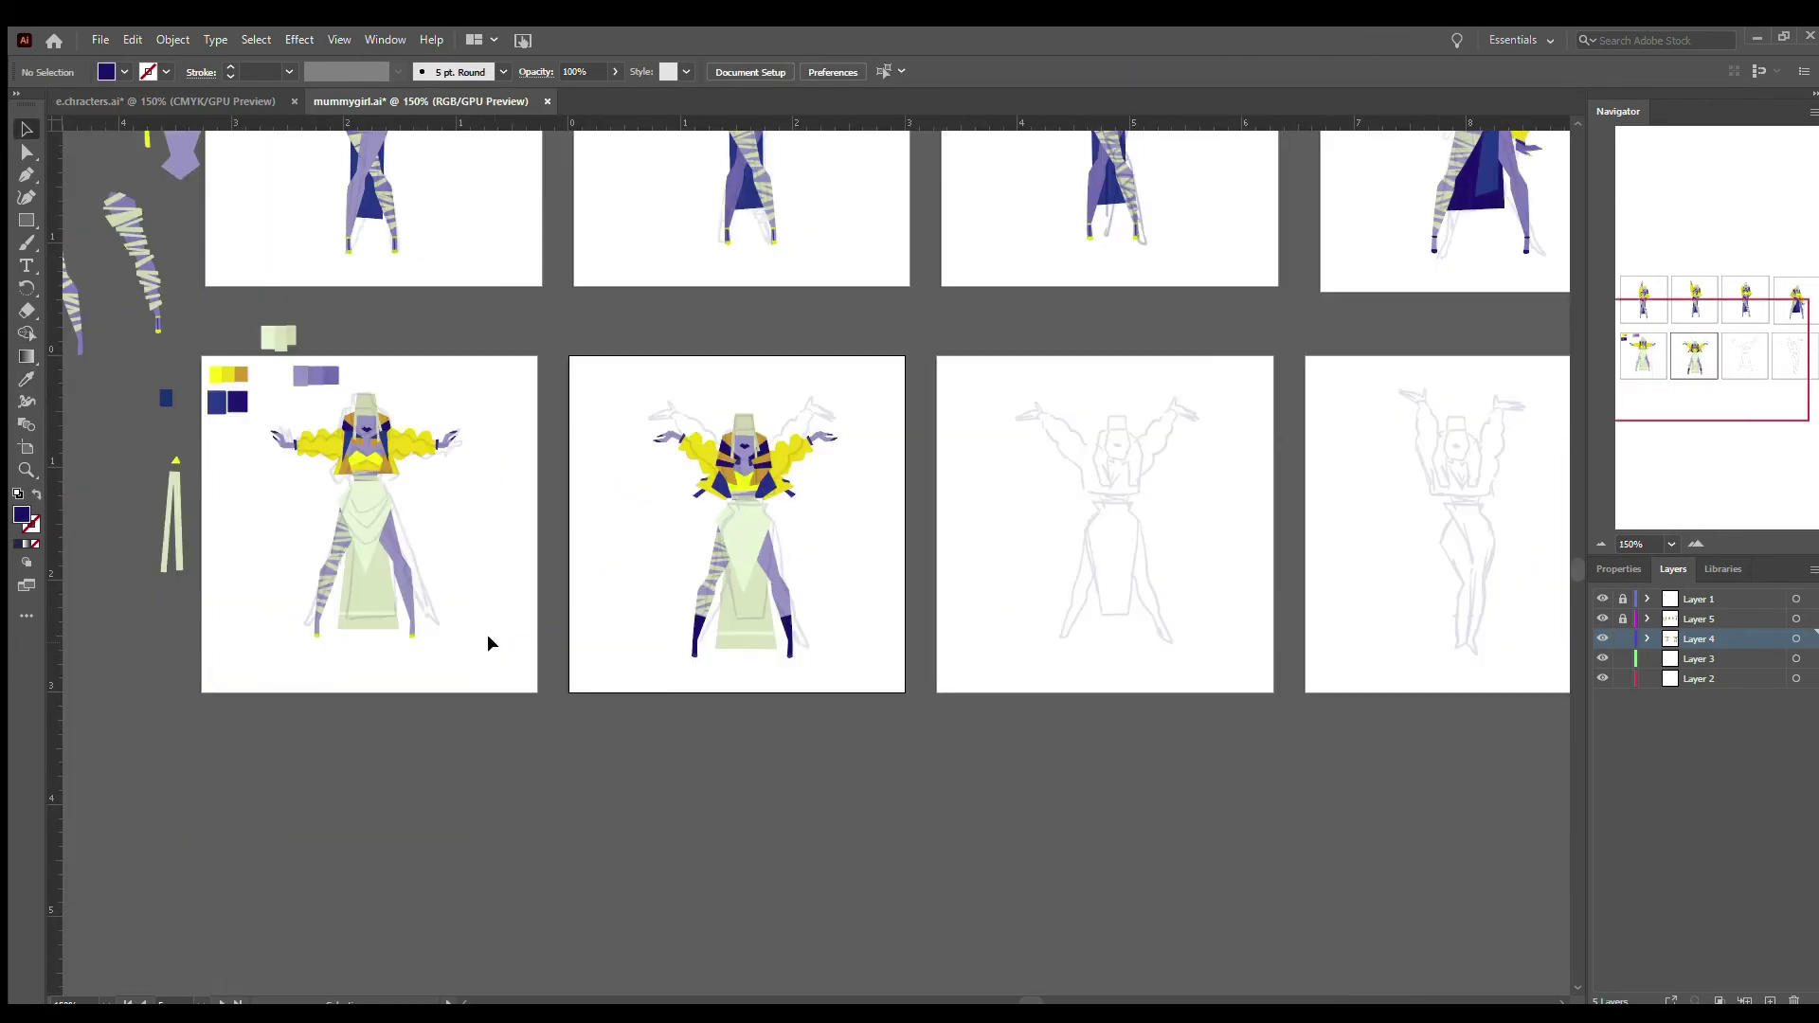
drag(487, 643, 299, 485)
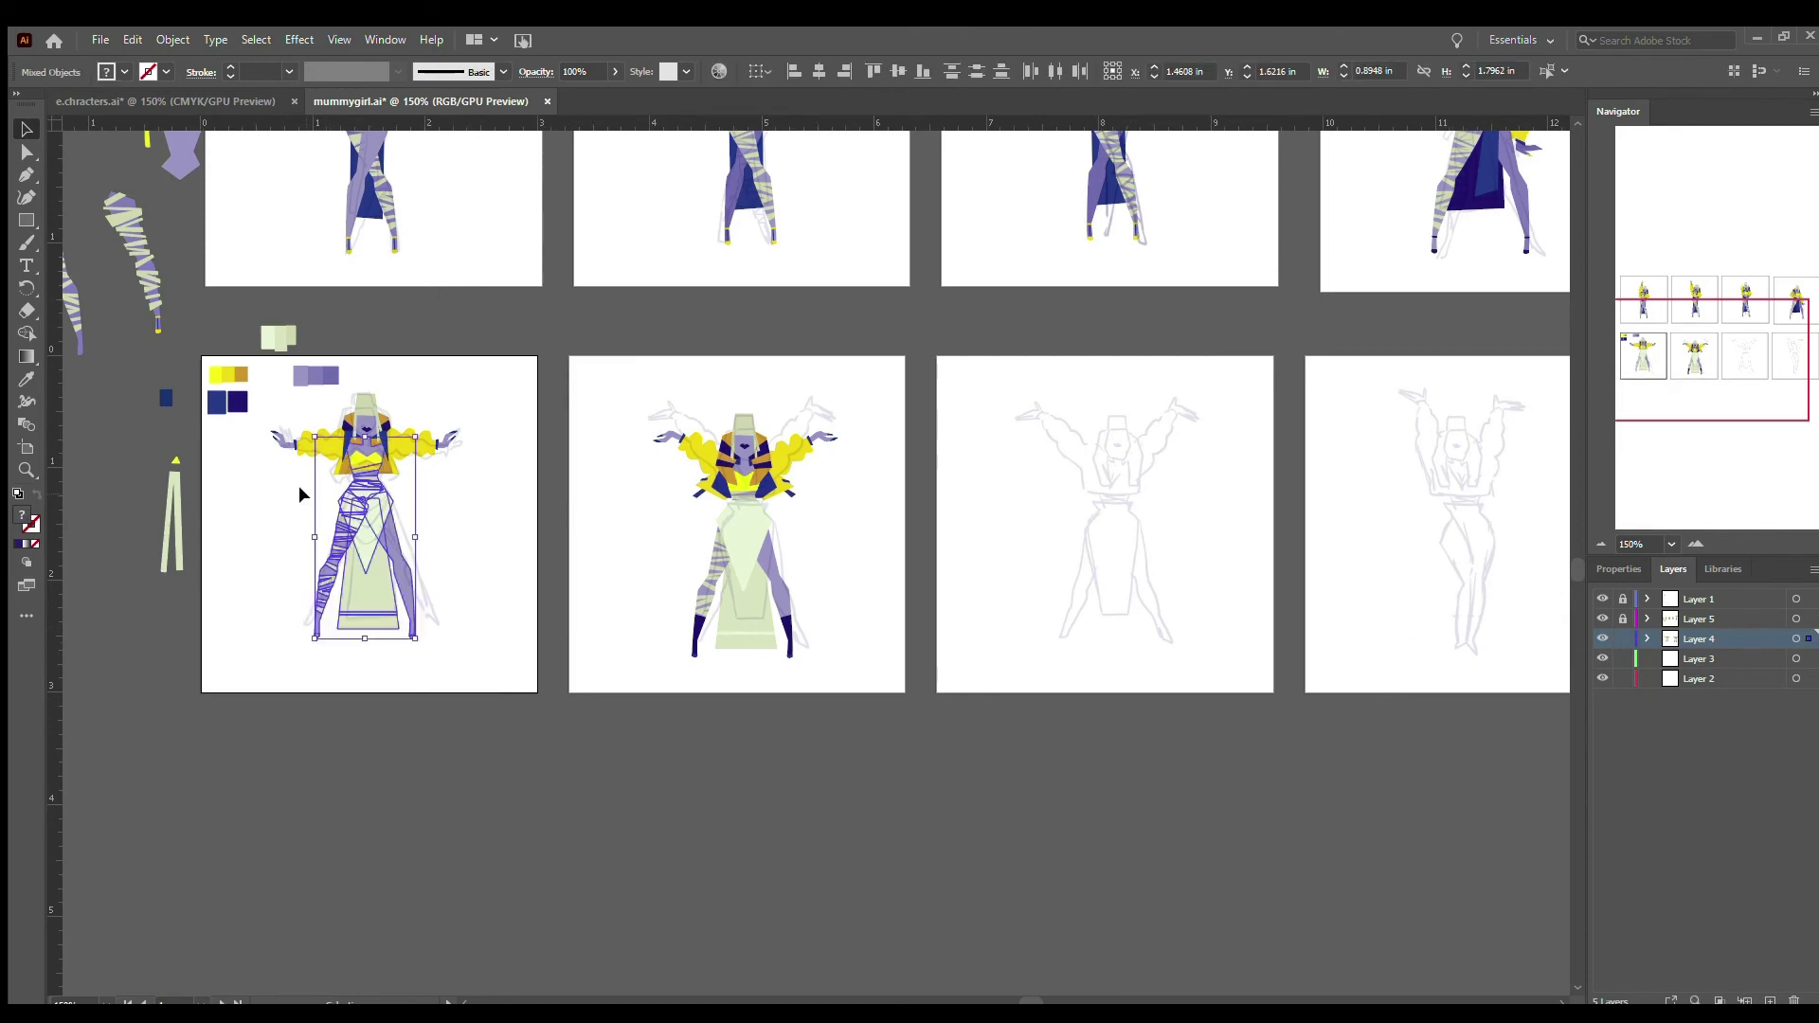
drag(369, 550, 1104, 550)
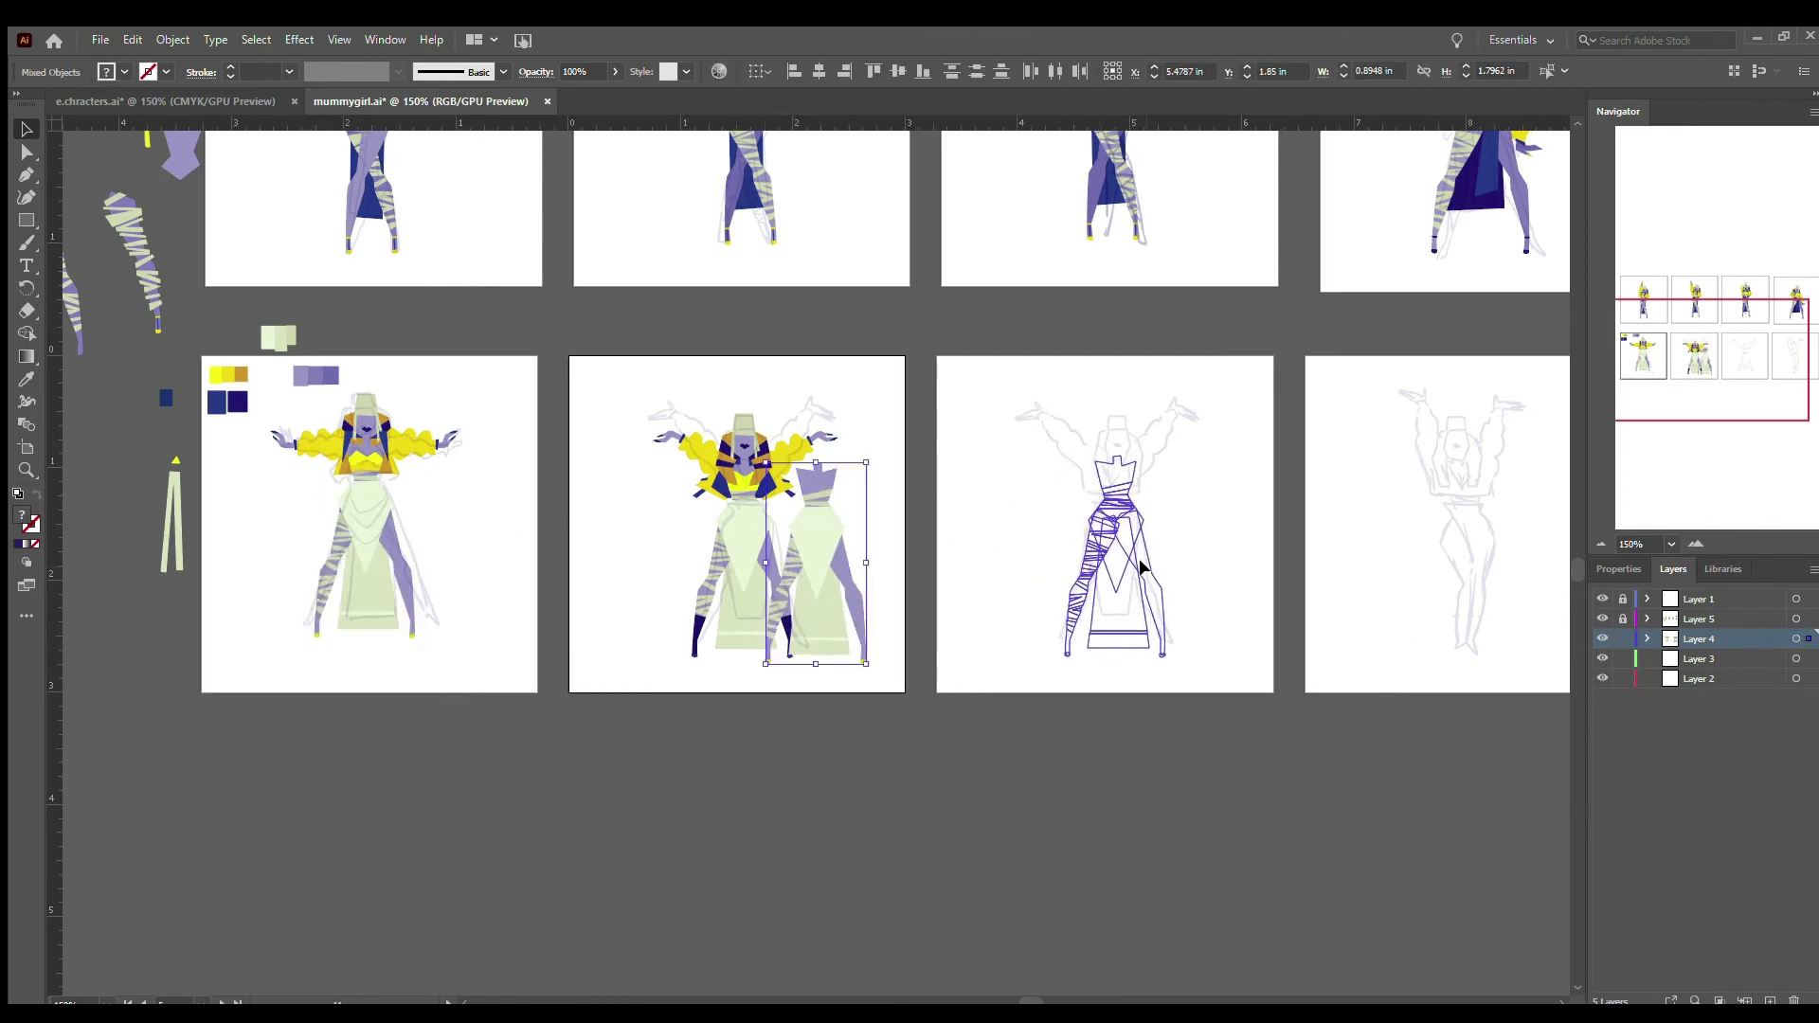
- Reshape the head wrap's corner points on the second lower-row figure to follow the sketched outline
key(ctrl+shift+a)
key(z)
click(1137, 467)
click(842, 433)
drag(284, 398, 644, 625)
key(a)
click(776, 455)
click(789, 533)
click(877, 607)
click(706, 374)
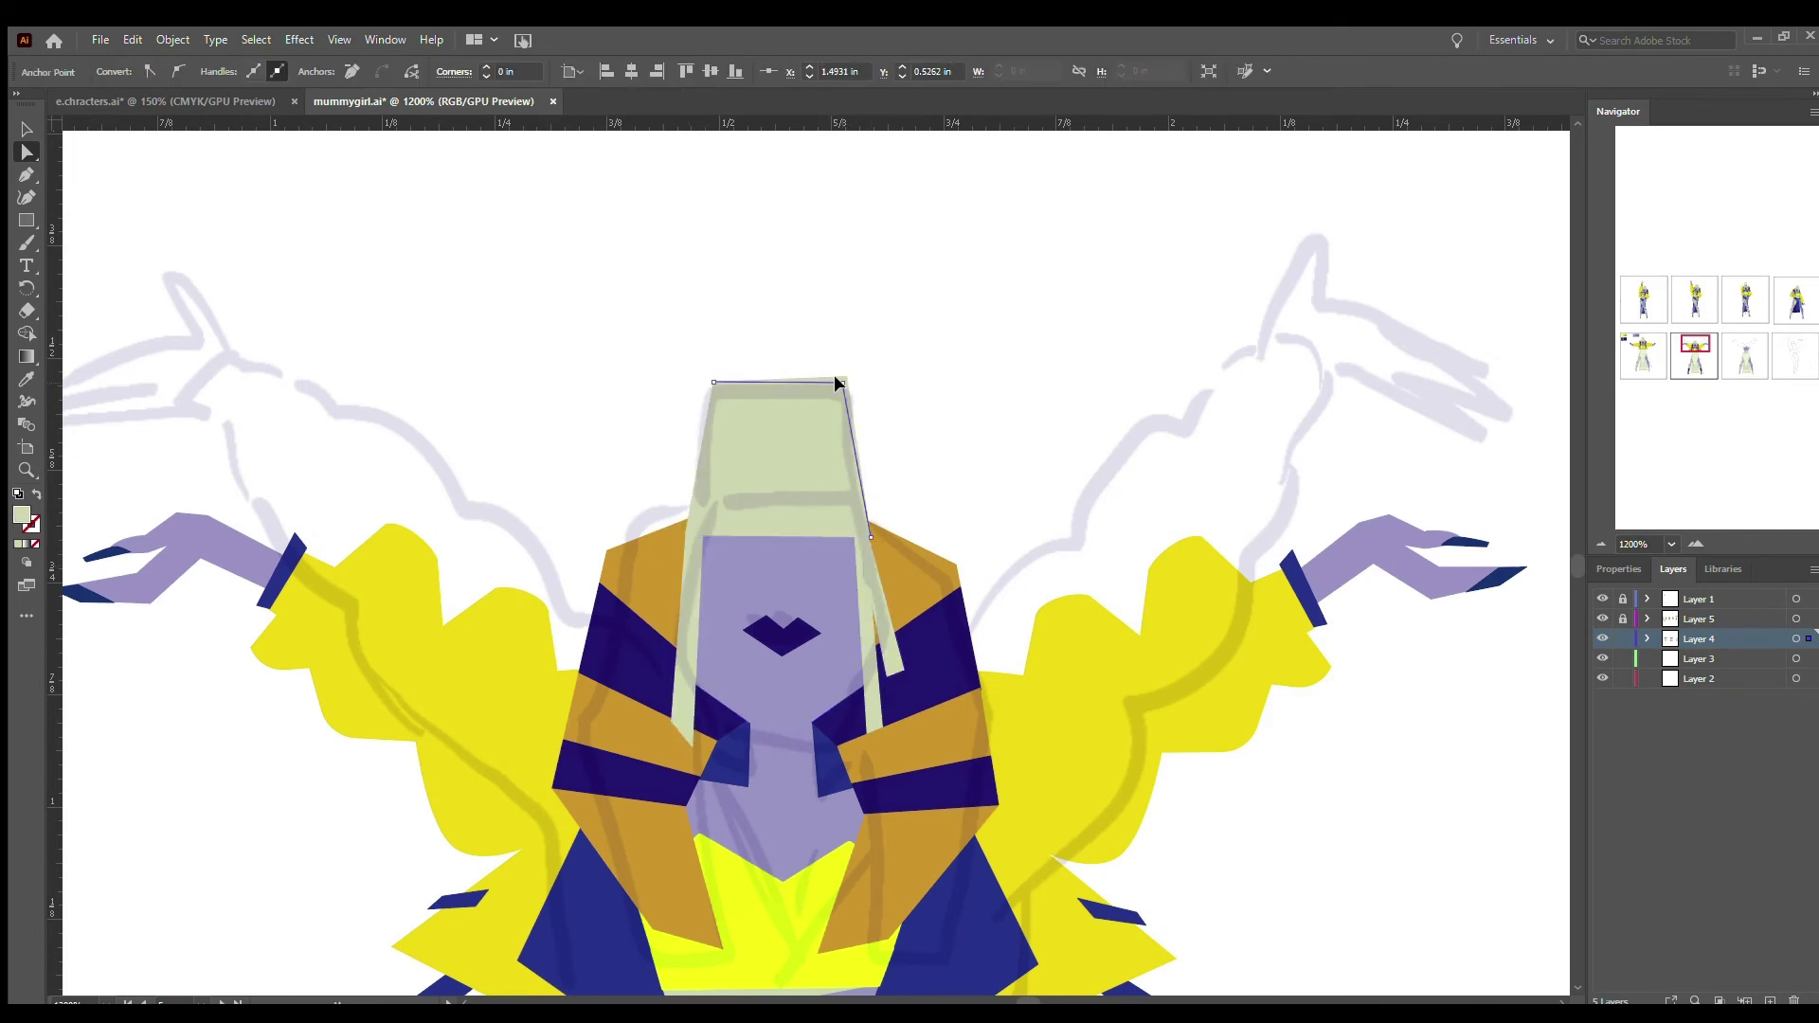
- Remove the long banded skirt panel from the third lower-row figure, keeping only the pointed hip overlay
key(ctrl+shift+a)
key(ctrl+1)
scroll(349, 536, up, 5)
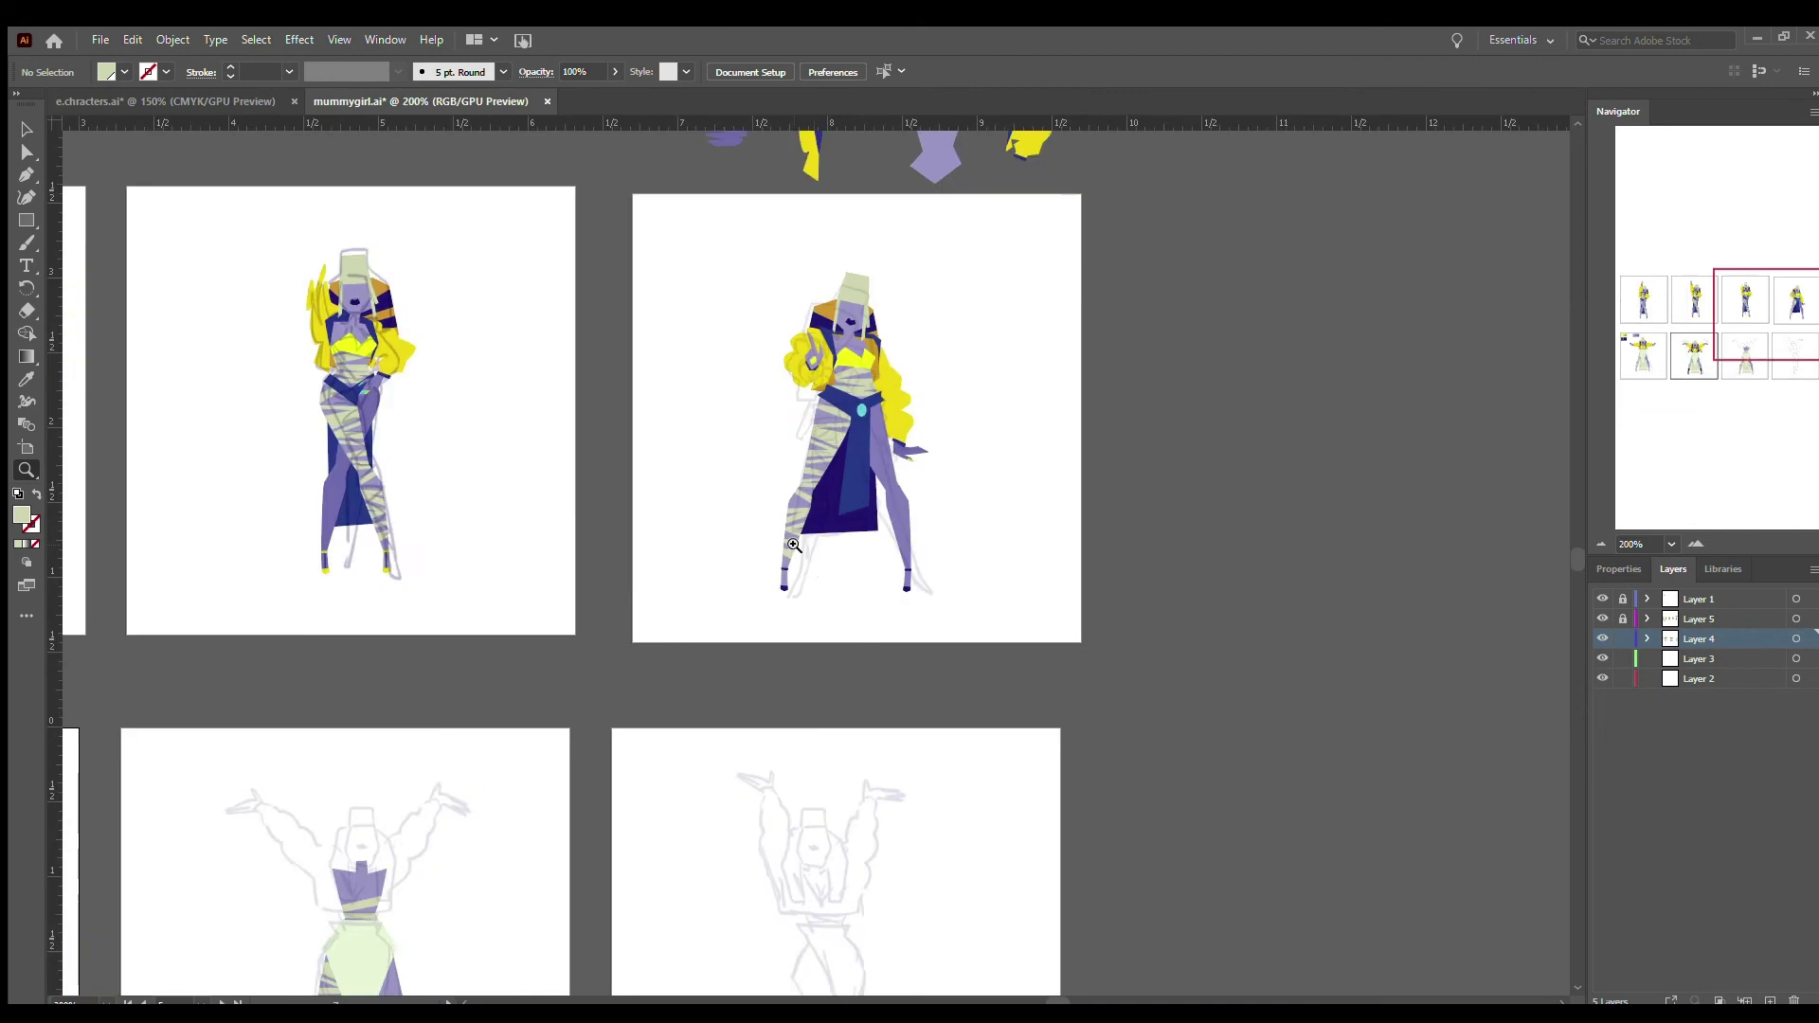
scroll(866, 646, down, 8)
click(27, 470)
click(780, 677)
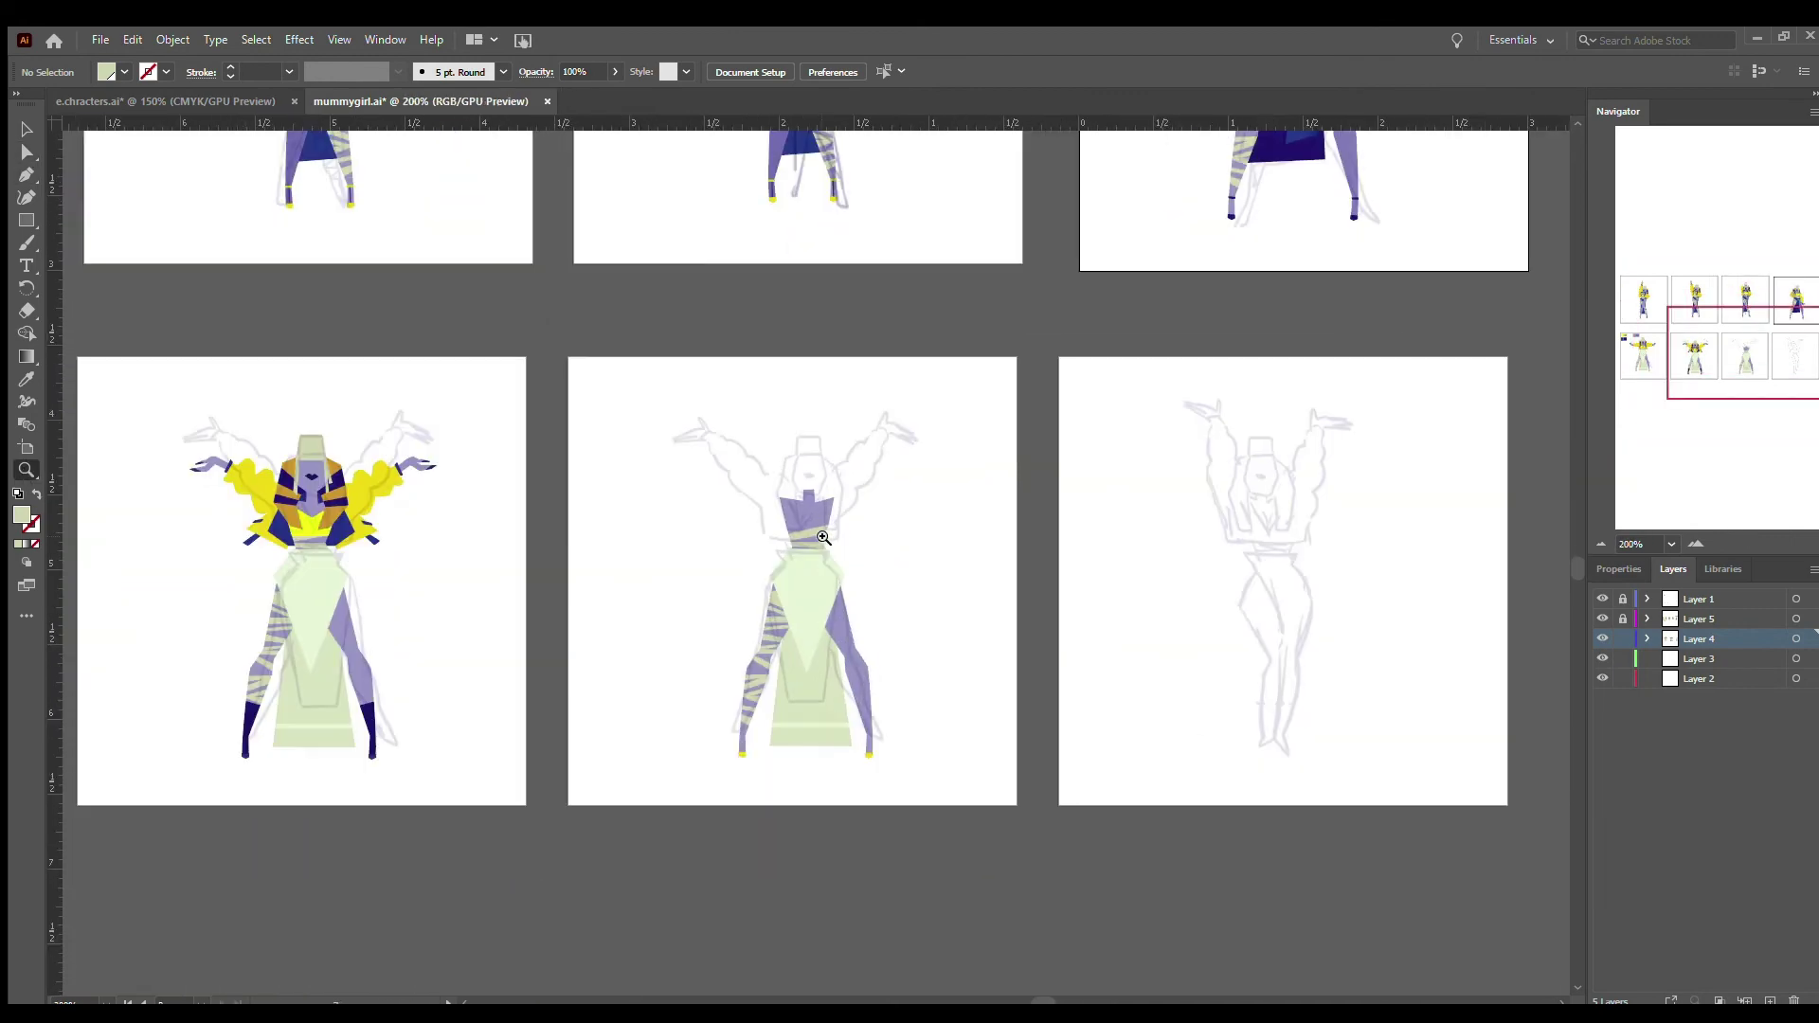
key(ctrl+equal)
key(ctrl+equal)
key(ctrl+equal)
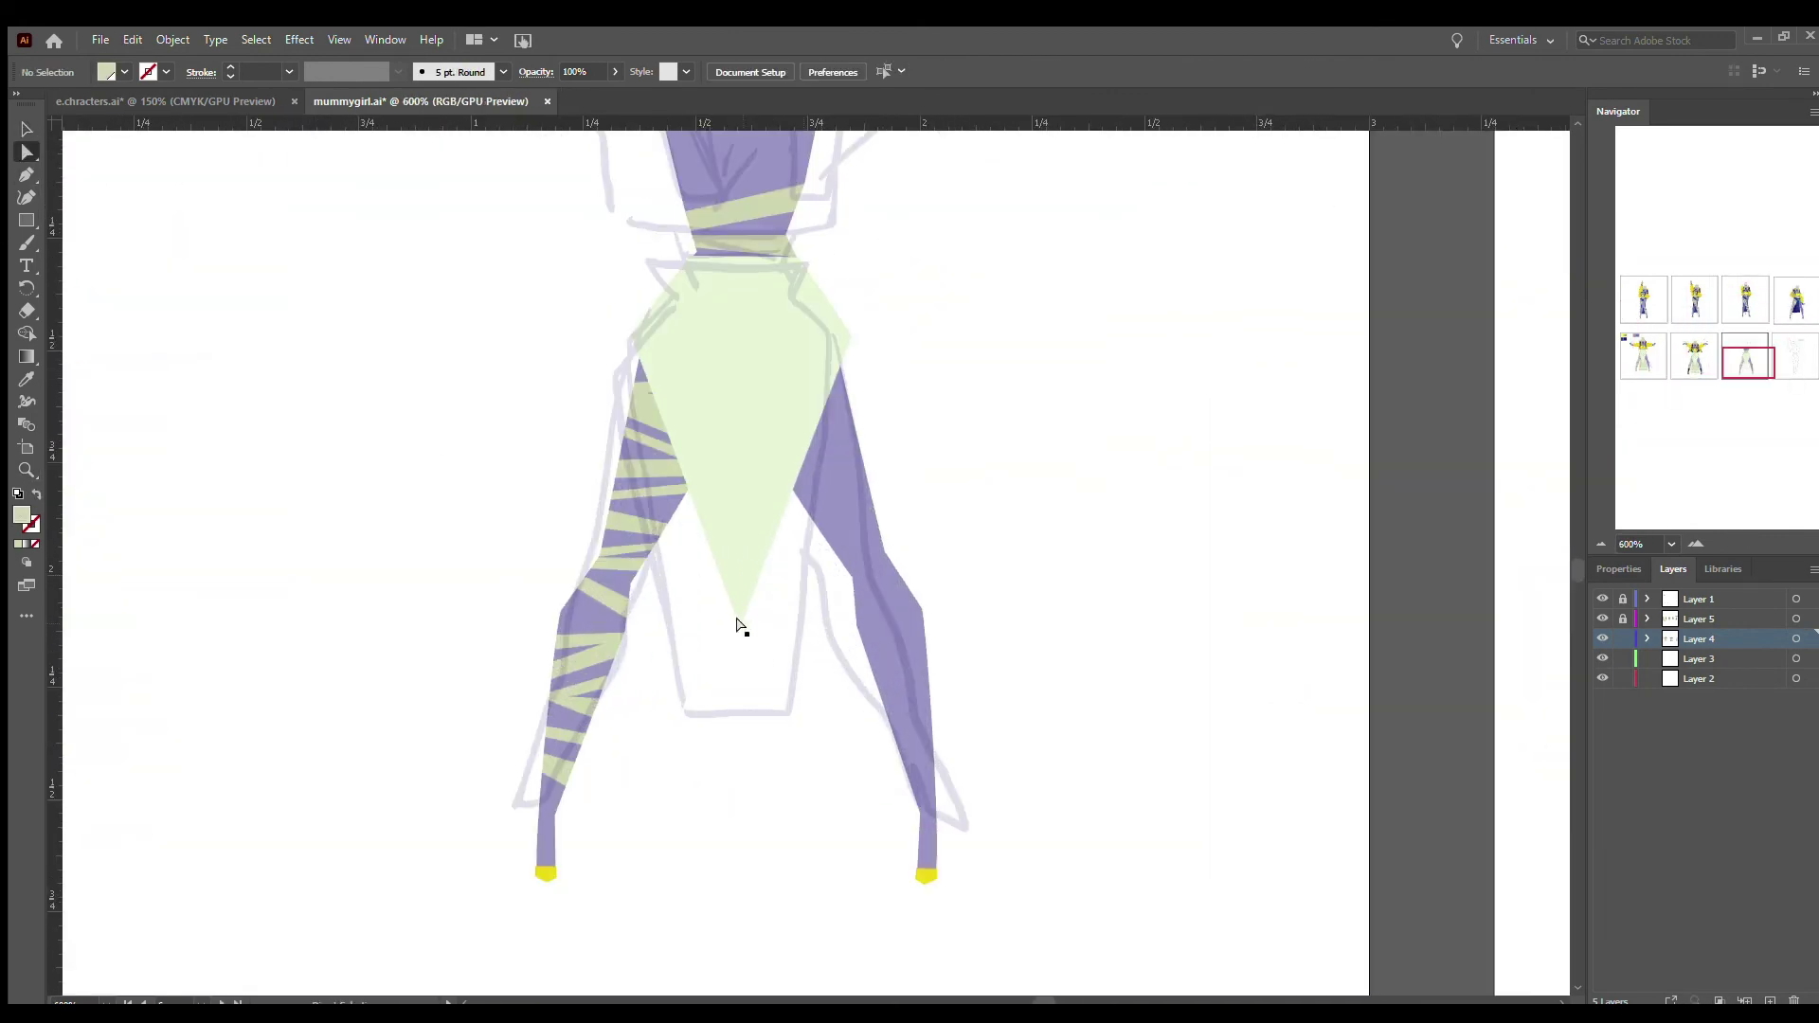
- Pull the hip overlay's point down and add a lower corner to form a long skirt with a slanted hem
drag(733, 616, 792, 717)
click(733, 576)
drag(610, 723, 614, 726)
key(ctrl+z)
key(ctrl+z)
drag(731, 568, 746, 736)
key(p)
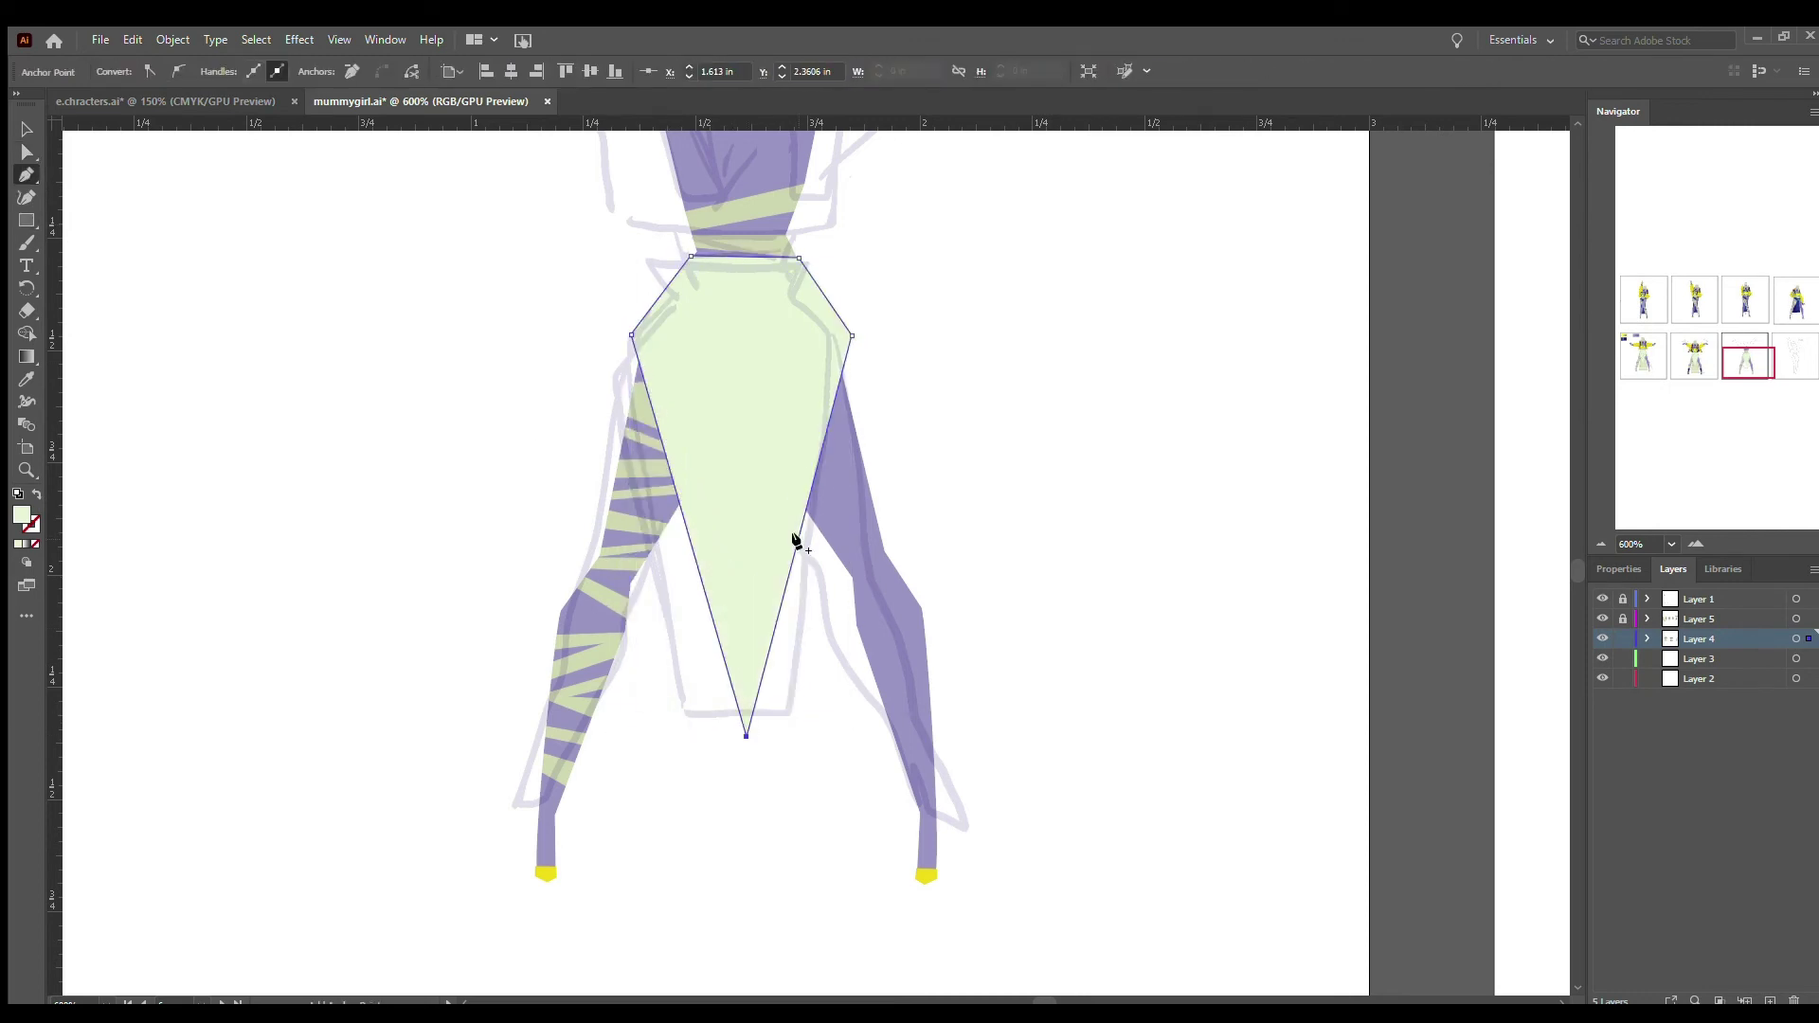
drag(864, 805, 865, 803)
scroll(661, 515, up, 3)
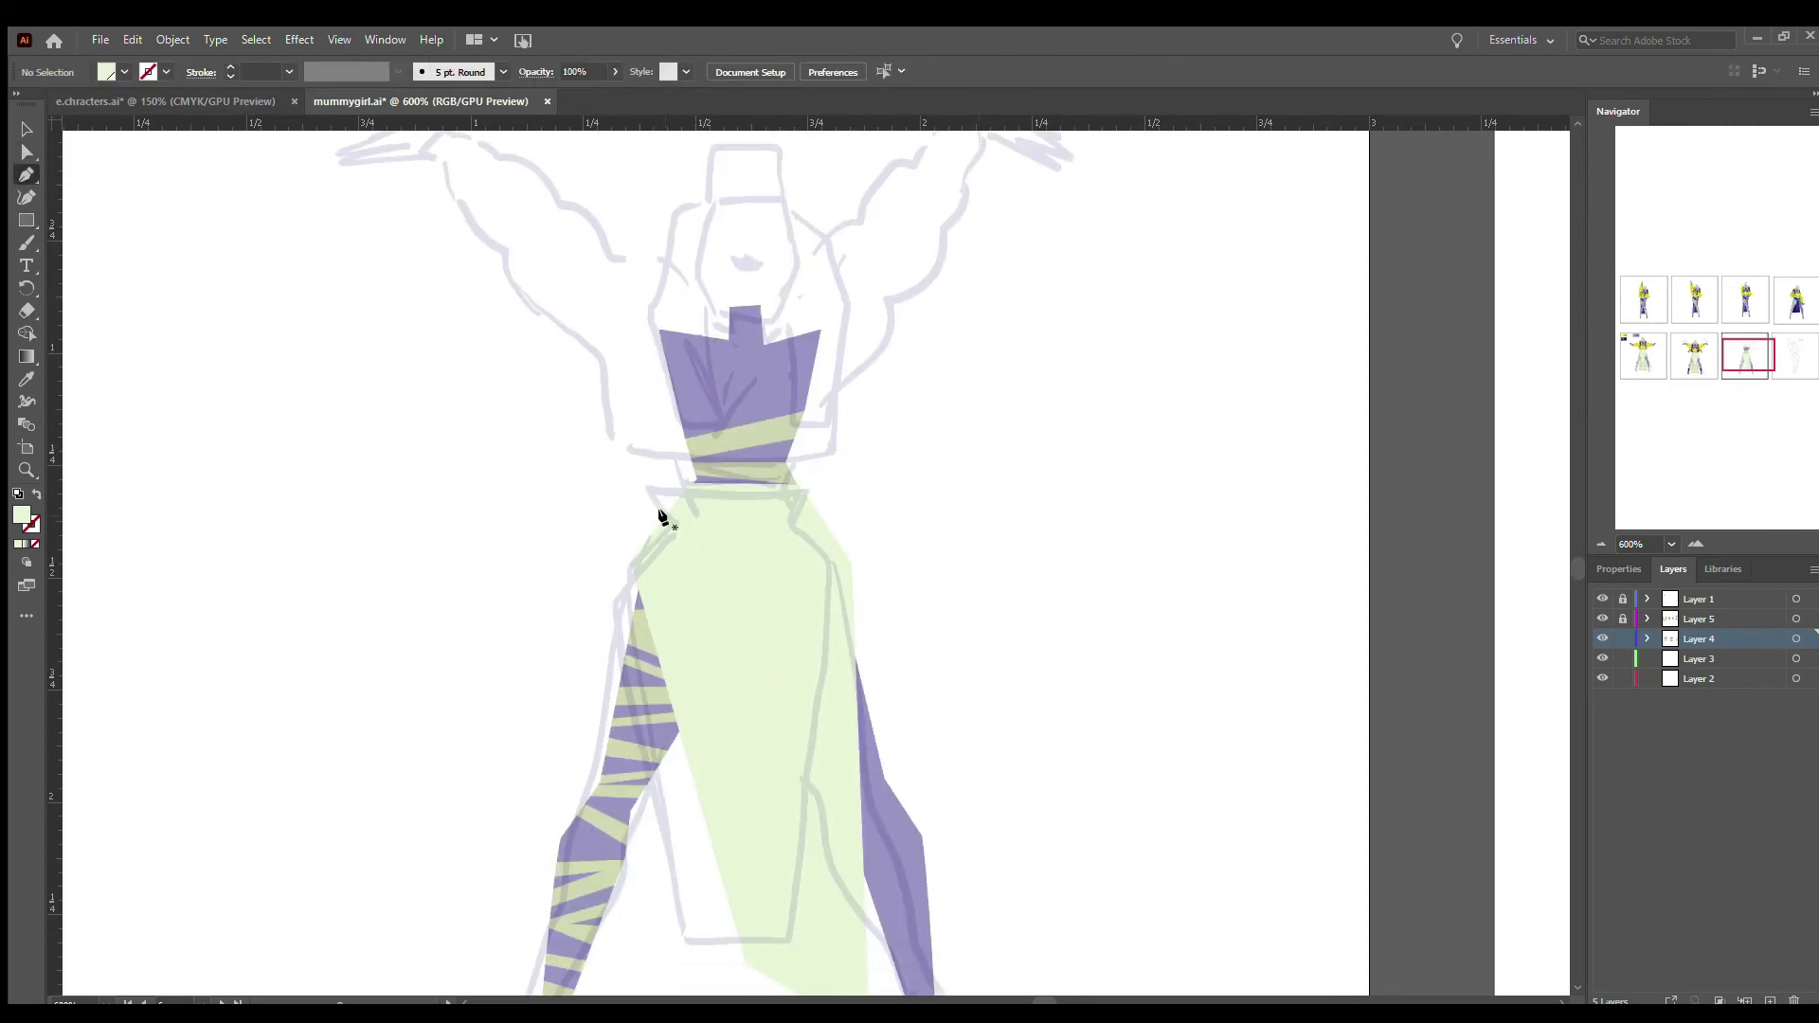
- Reshape the skirt's top edge into a flared waistband following the sketch
click(687, 489)
key(p)
key(ctrl+z)
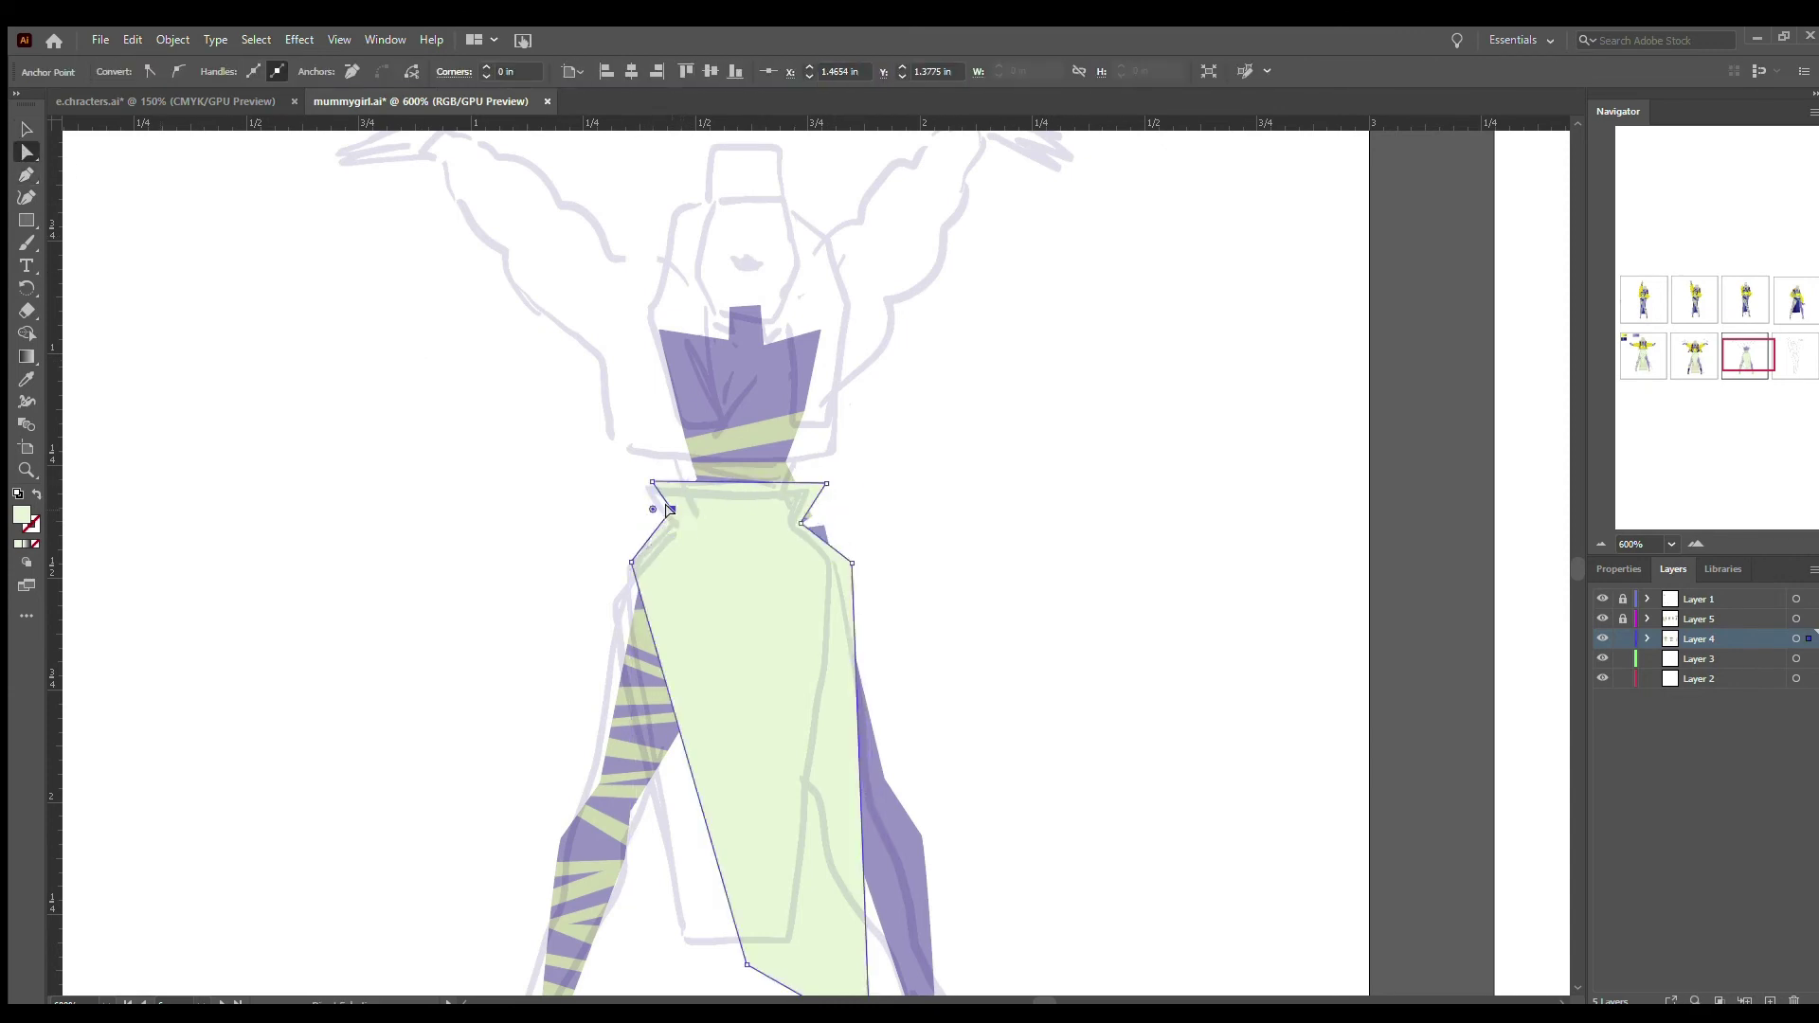
click(653, 480)
scroll(813, 488, down, 3)
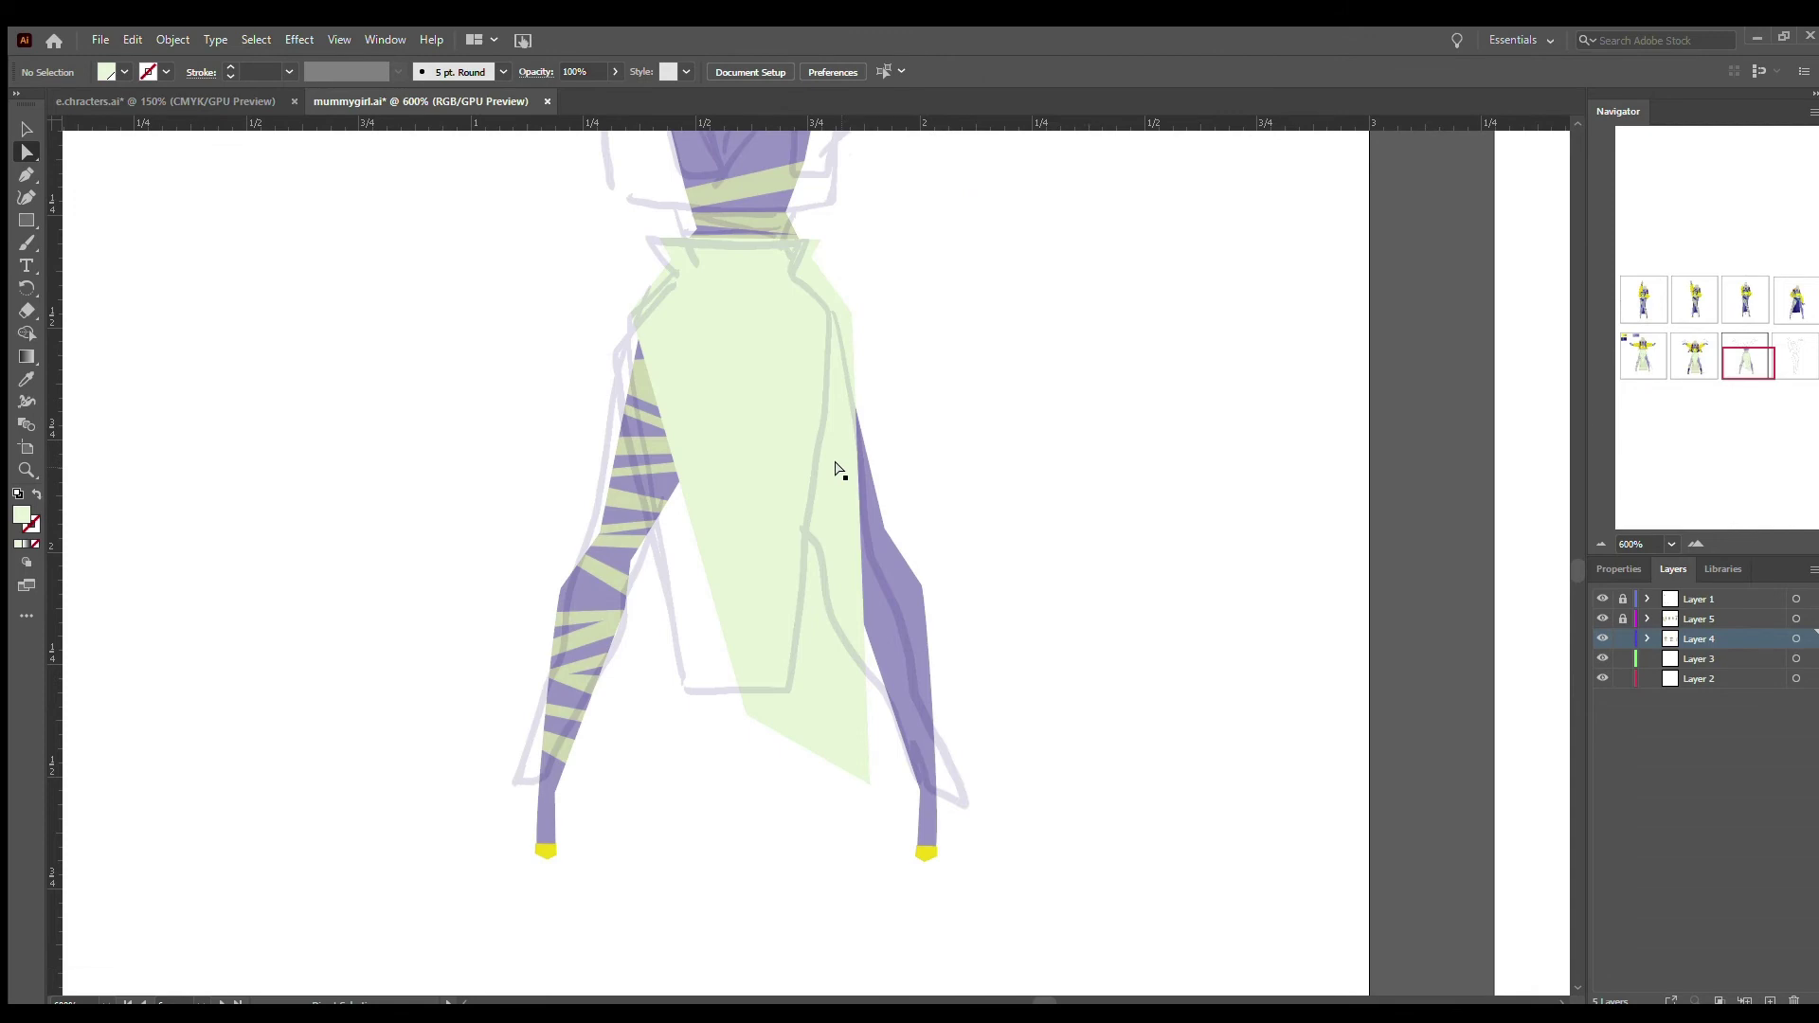
- Copy the second lower-row figure's head, striped headdress, arms and jacket onto the third figure
key(ctrl+shift+a)
key(ctrl+minus)
key(ctrl+minus)
key(ctrl+minus)
key(ctrl+minus)
drag(350, 384, 495, 478)
key(ctrl+plus)
click(787, 575)
key(v)
click(547, 556)
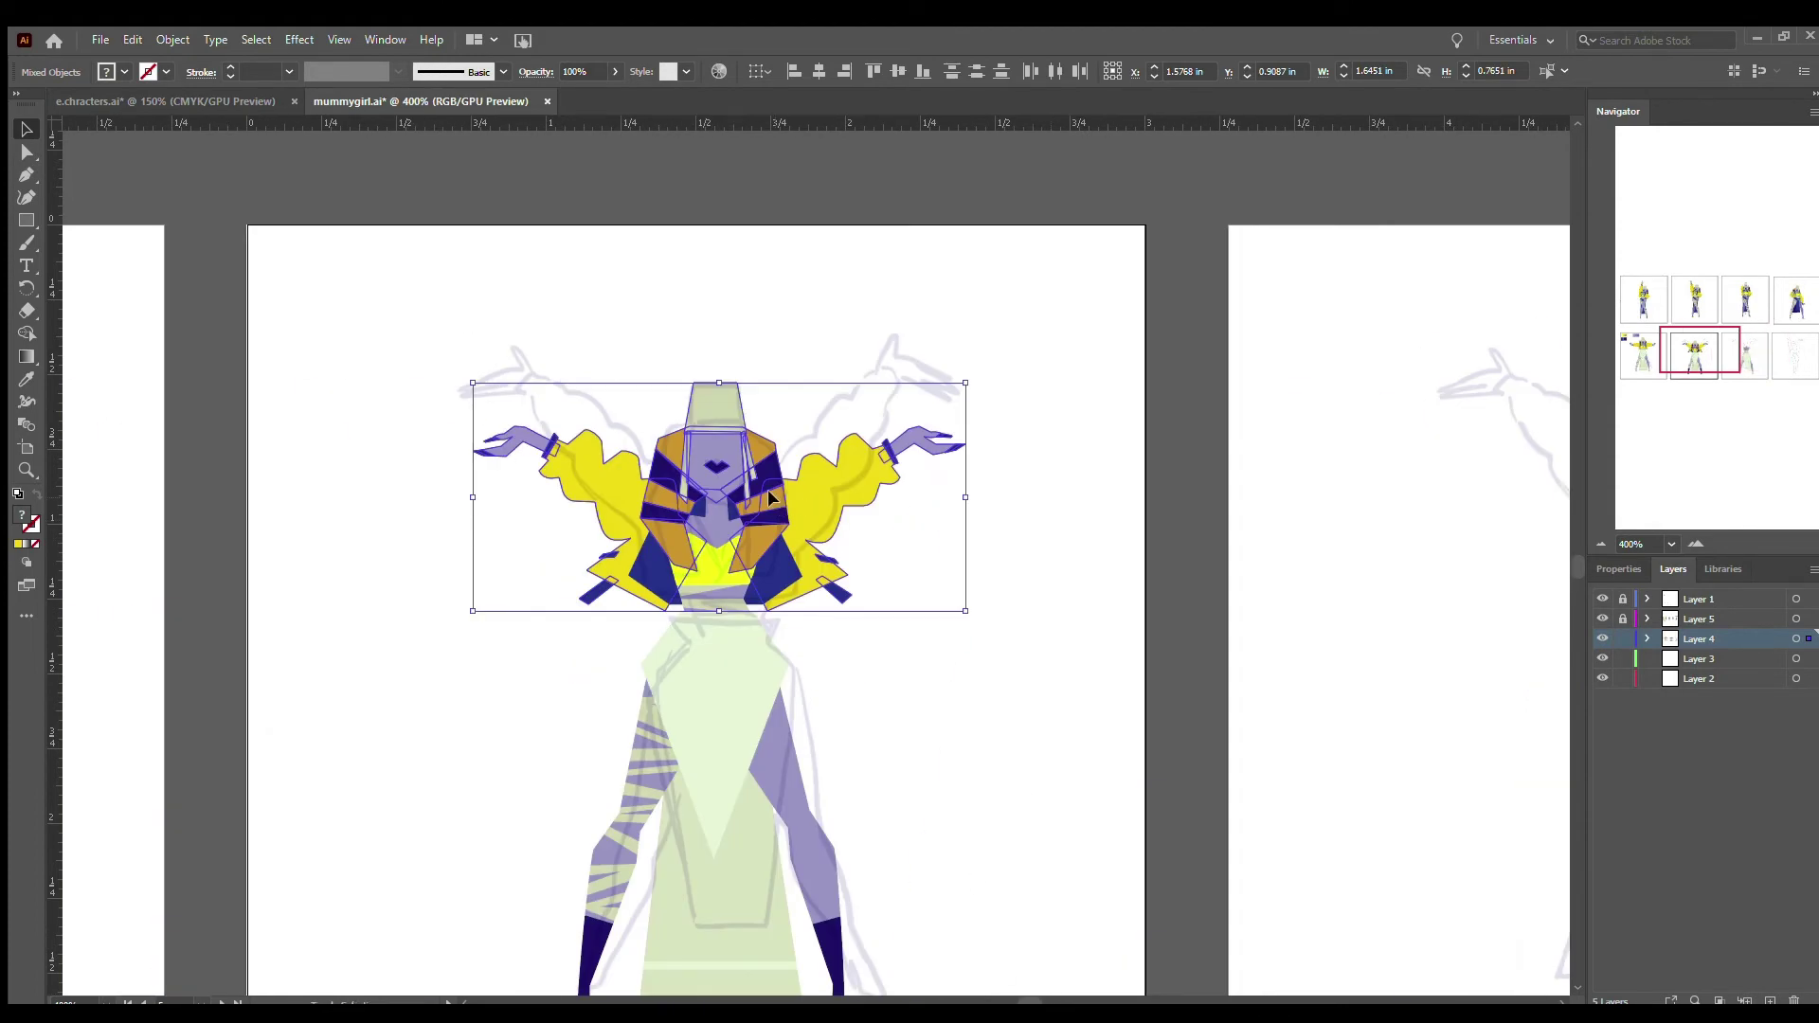
drag(713, 500, 895, 499)
click(896, 499)
key(ctrl+g)
- Restack the second figure's face and head wrap in front of its striped headdress
key(z)
click(876, 365)
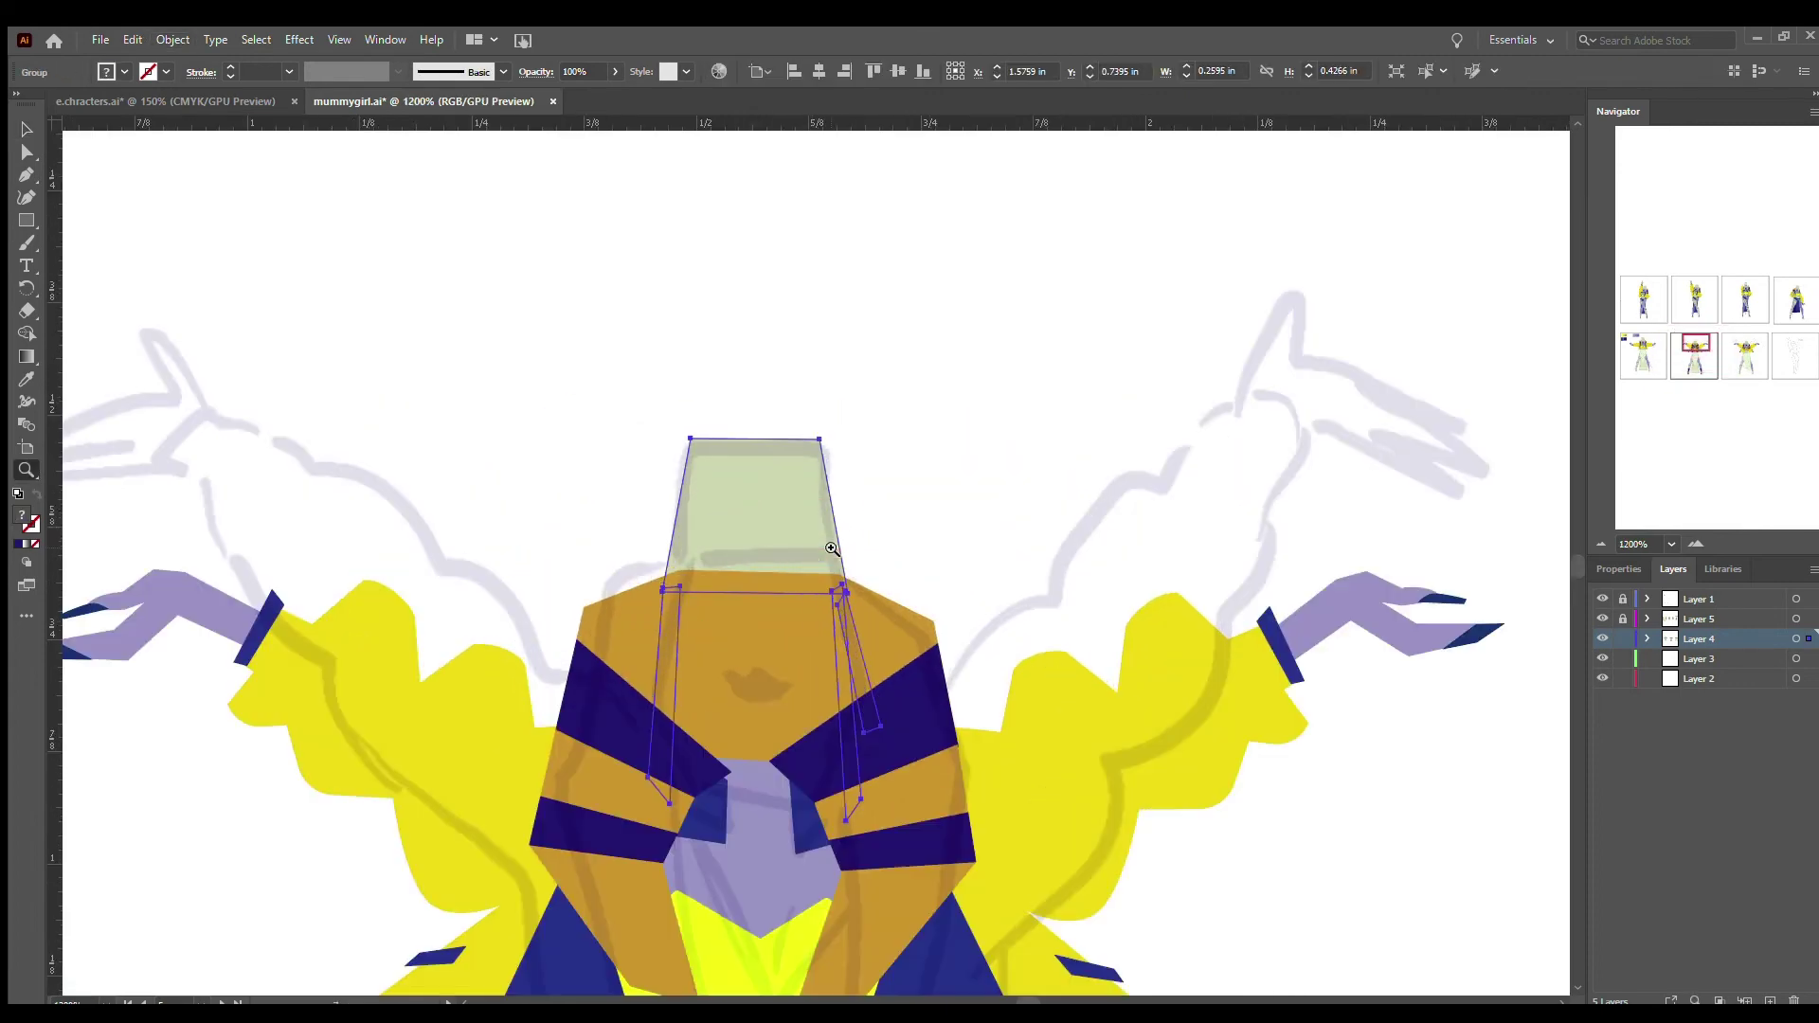
key(ctrl+shift+a)
key(ctrl+minus)
key(ctrl+minus)
key(ctrl+minus)
key(ctrl+minus)
key(ctrl+minus)
- Look over the upper-row poses and compare them with the raised-arms figures in the lower row
scroll(816, 280, left, 3)
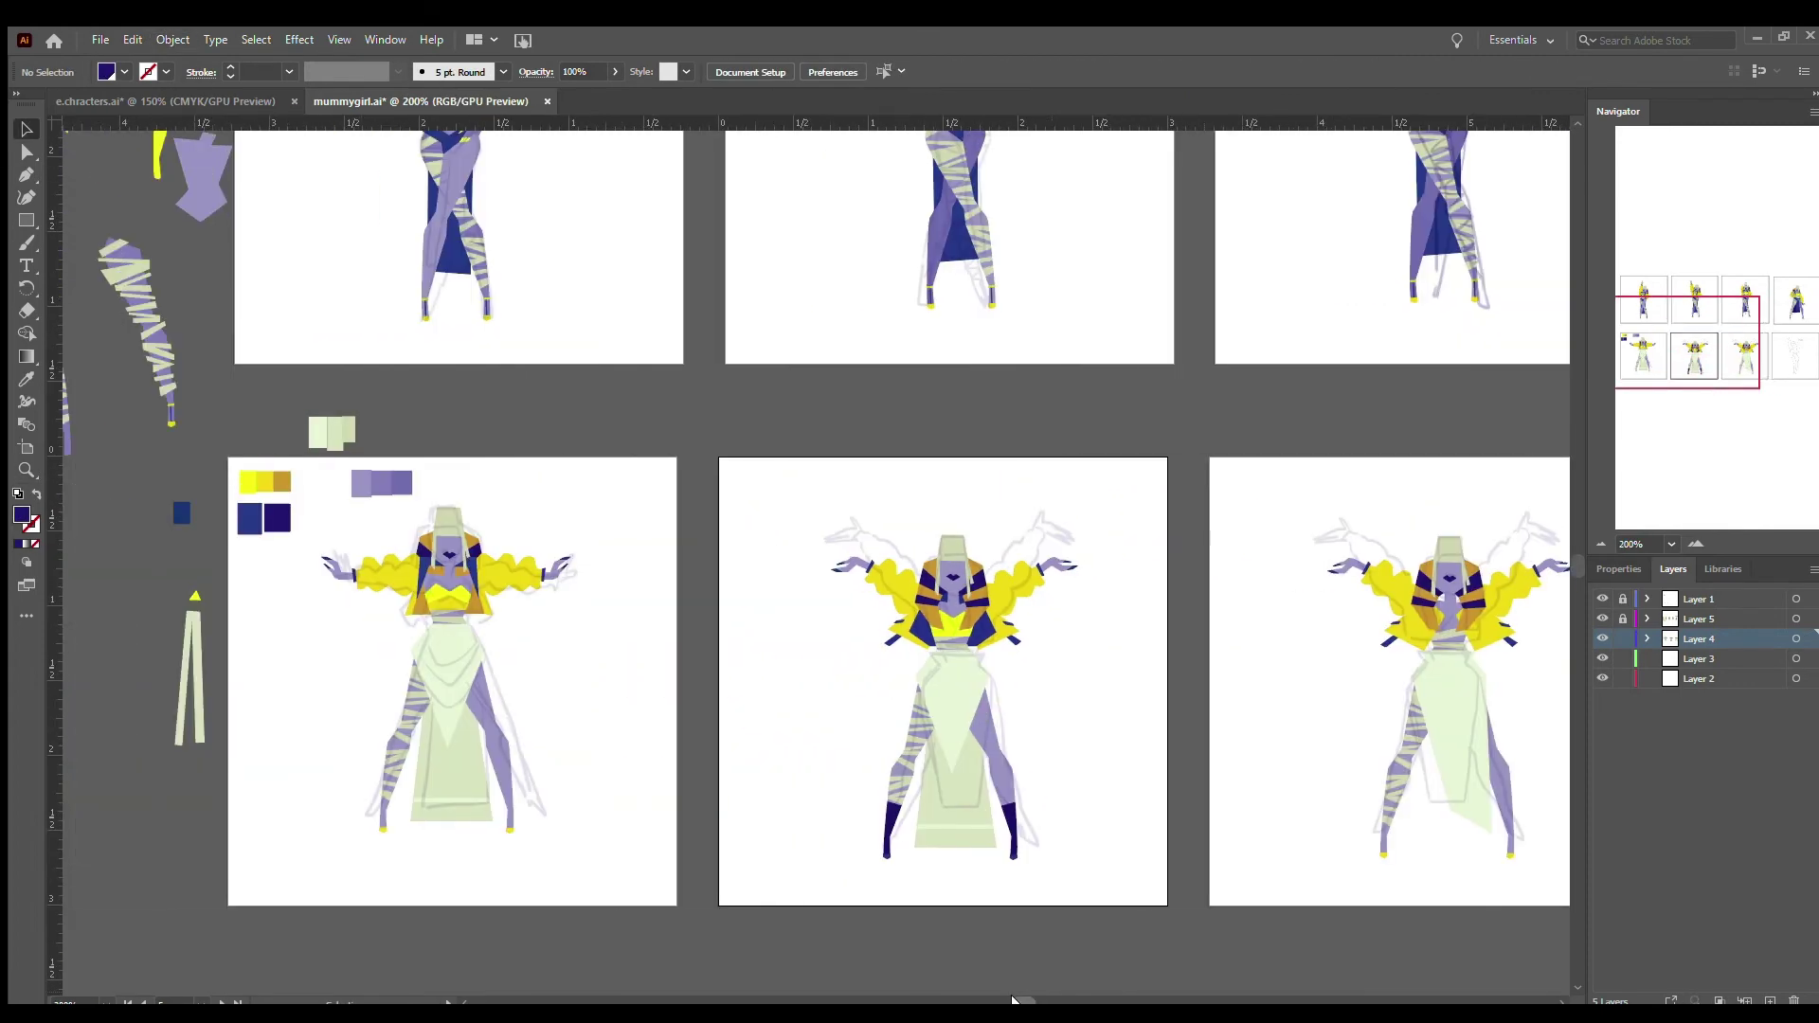
scroll(971, 726, right, 1)
scroll(971, 726, up, 3)
scroll(971, 726, left, 2)
scroll(971, 725, right, 3)
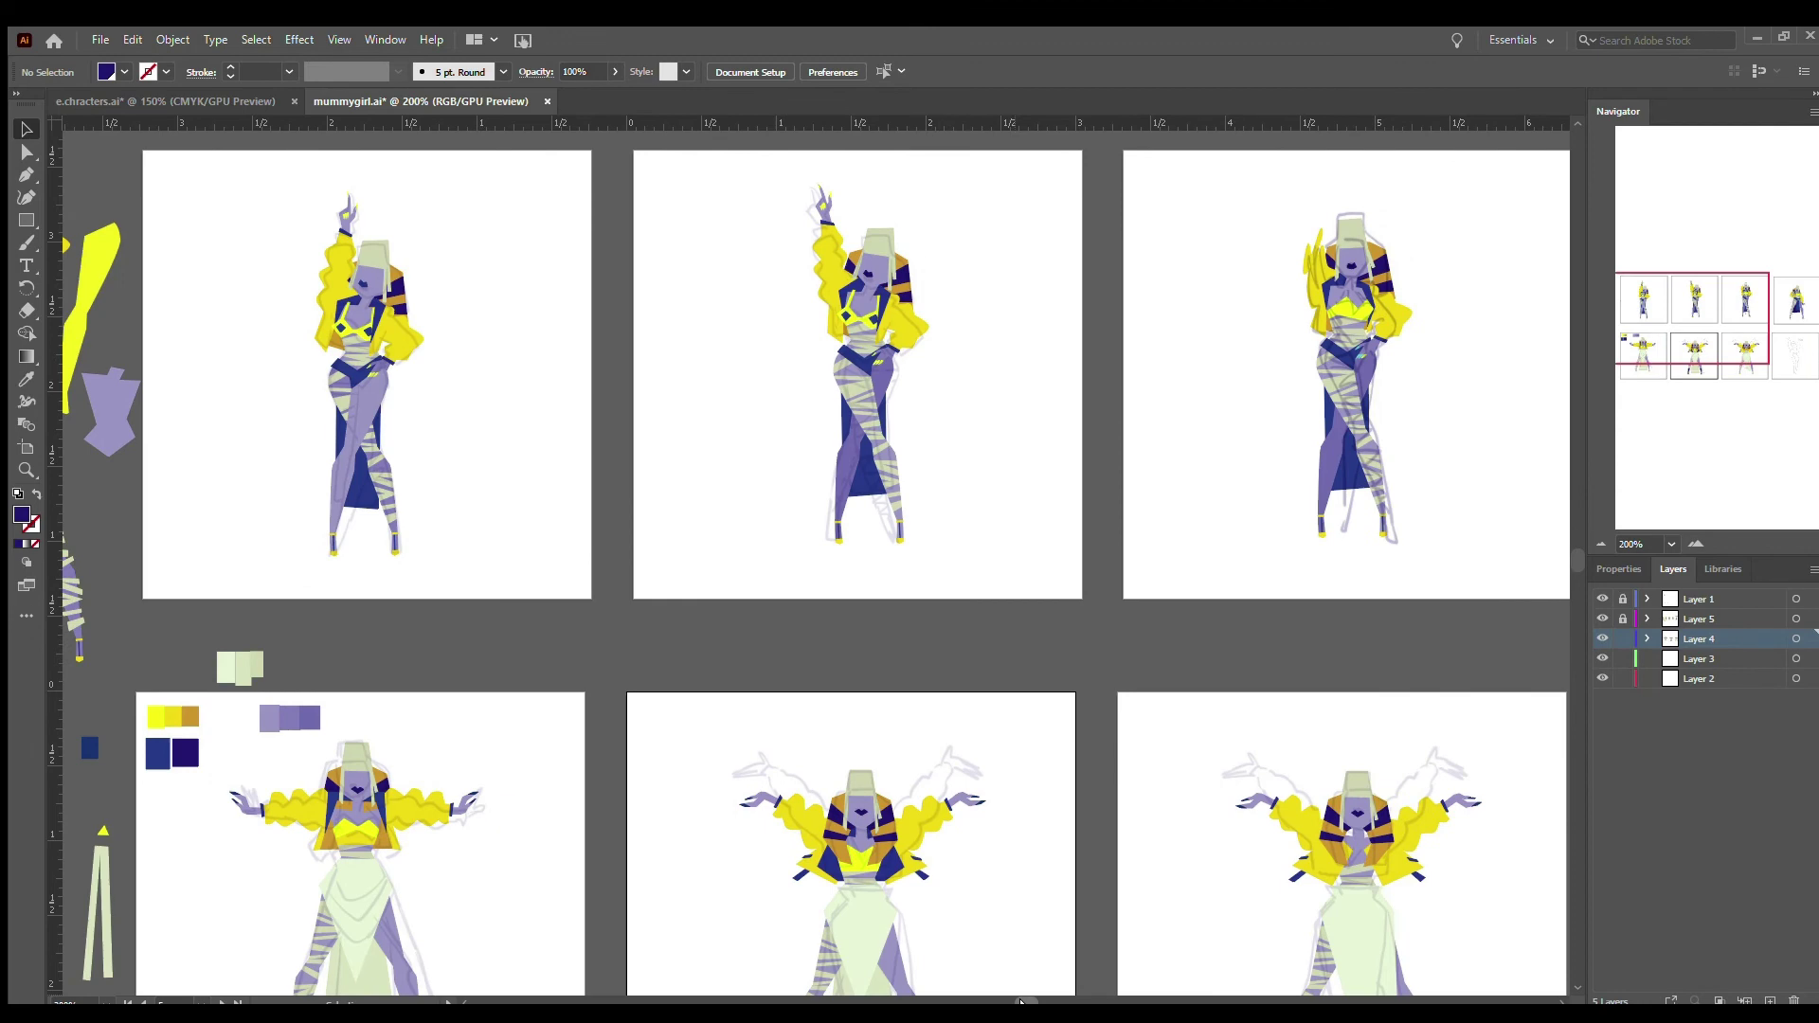
scroll(971, 726, left, 1)
scroll(580, 806, left, 5)
scroll(580, 806, down, 3)
scroll(579, 806, right, 5)
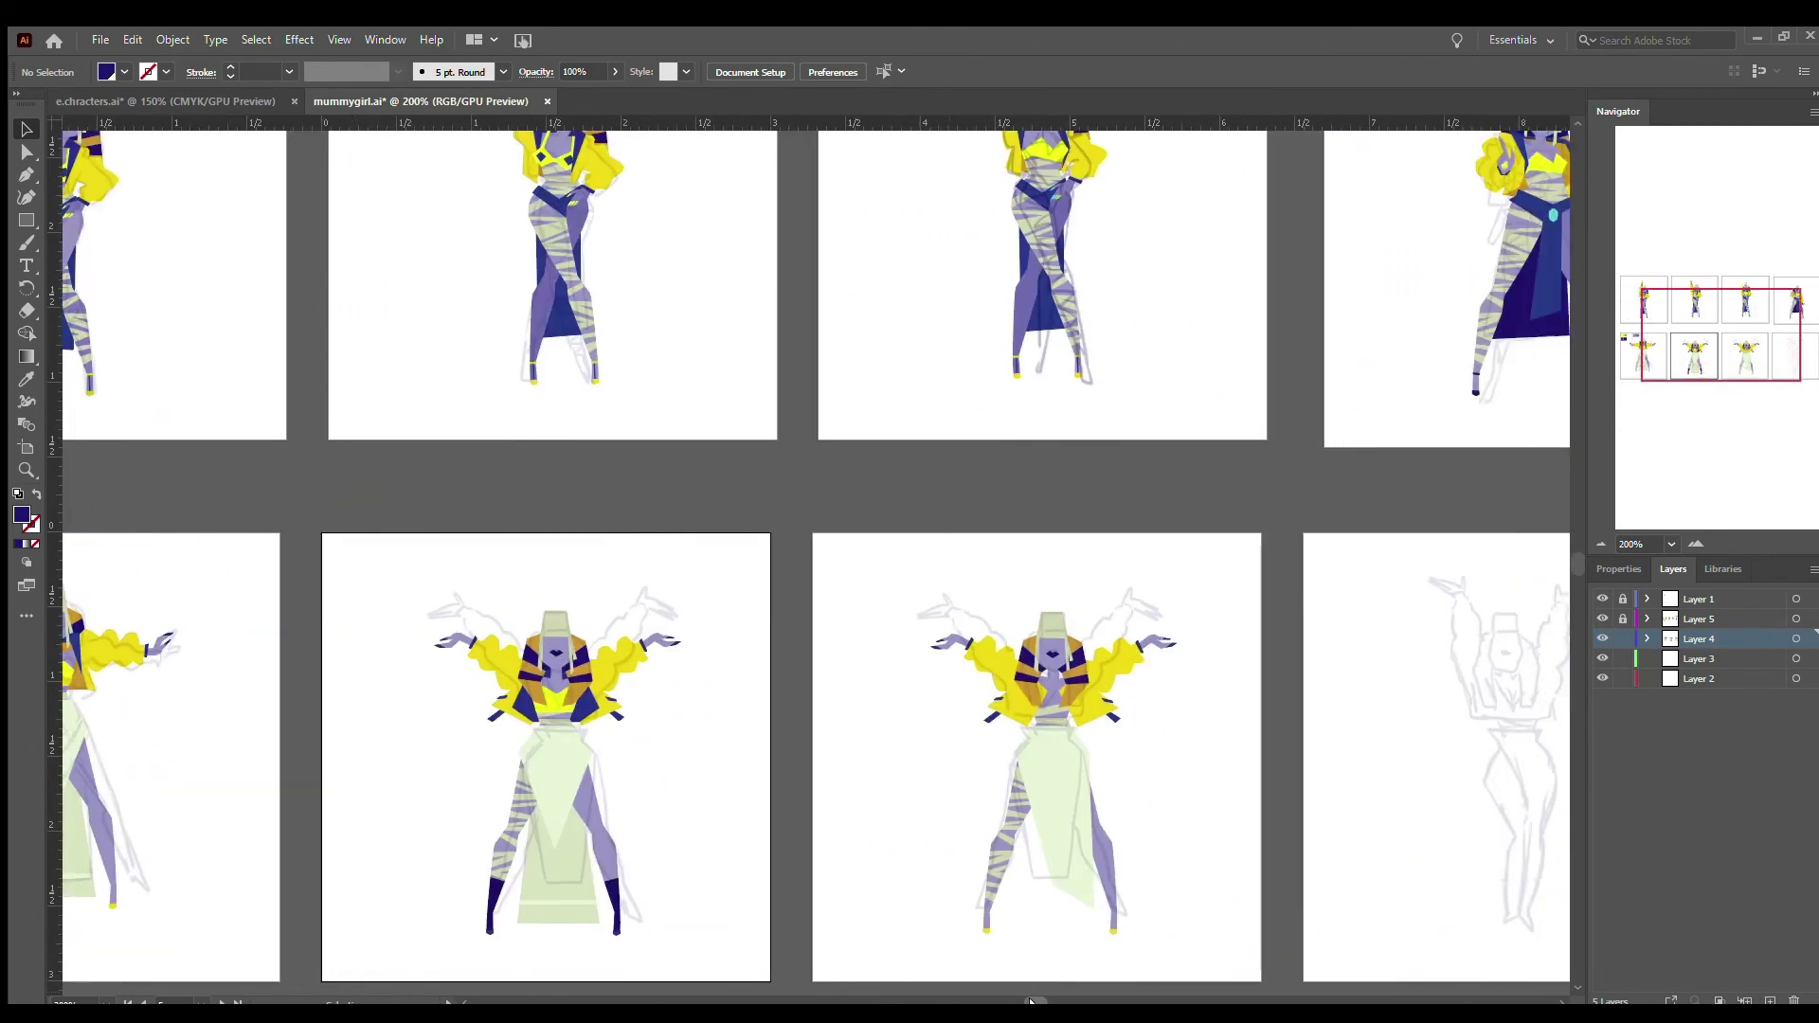
- Separate the third figure's left arm from the jacket group and raise it towards the sketched arm
key(z)
click(815, 480)
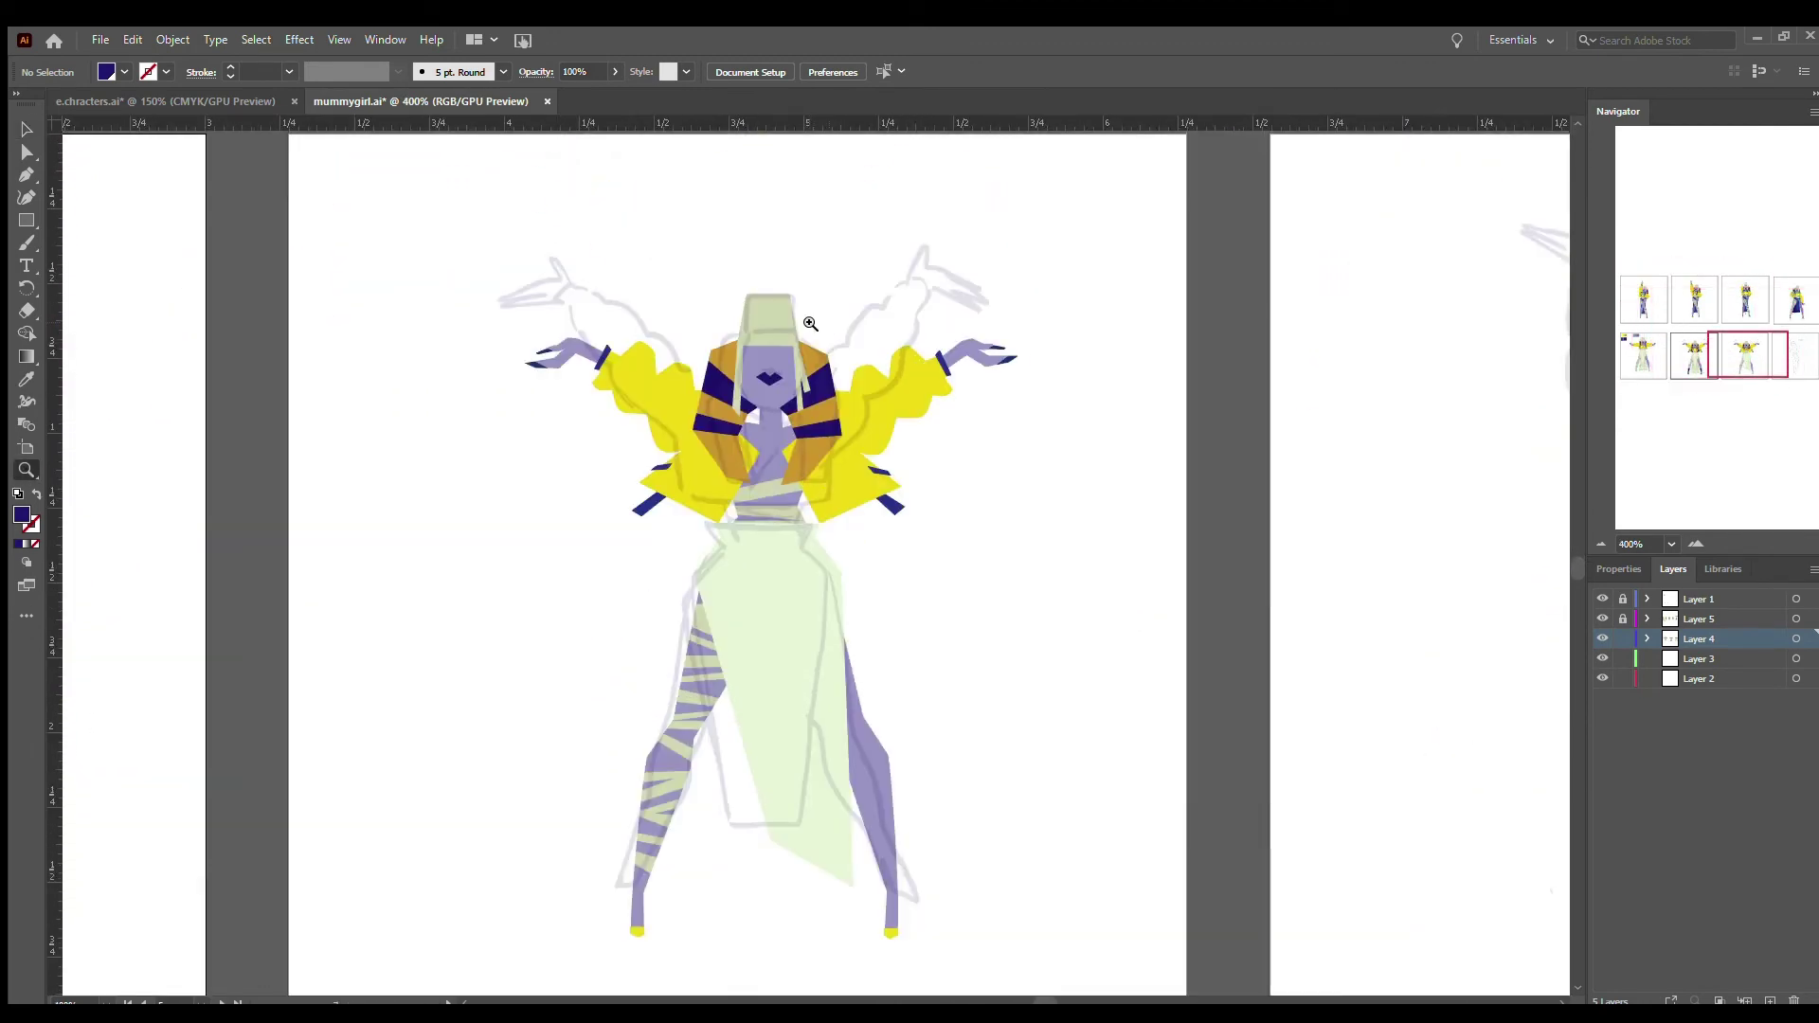
click(644, 407)
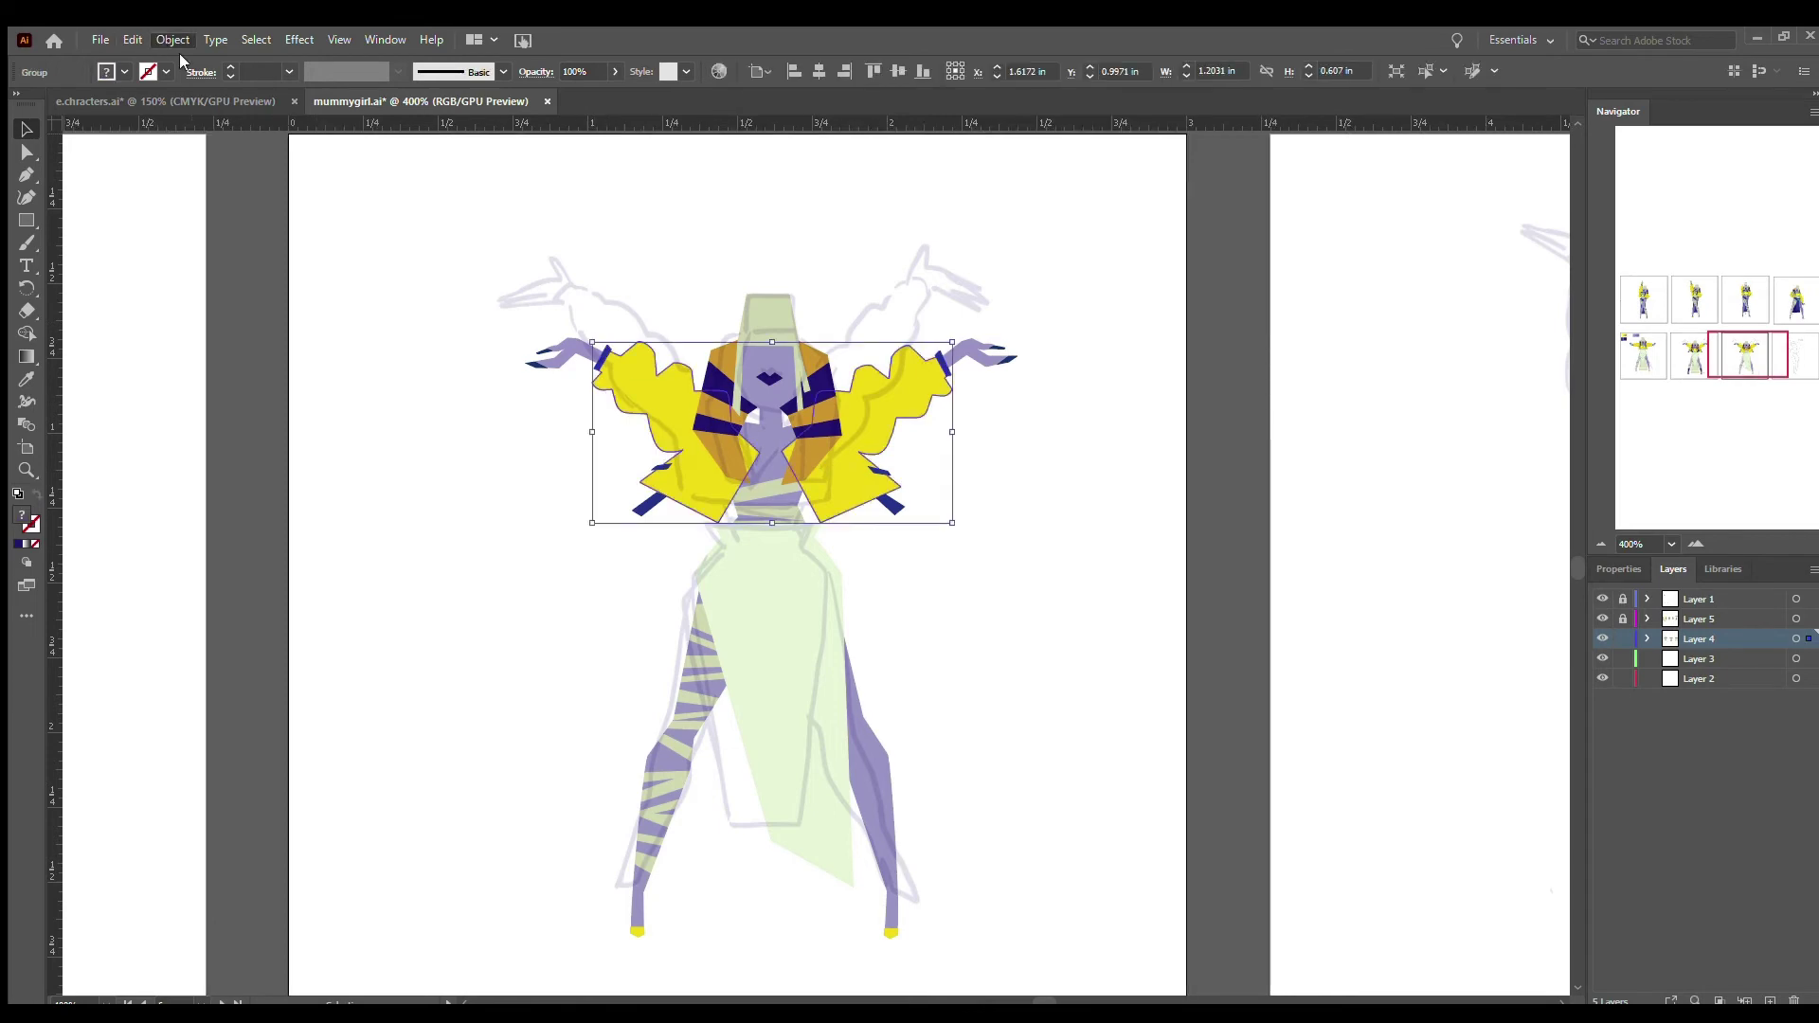
drag(653, 516, 638, 355)
- Adjust the outline points of both puffed sleeves on the second lower-row figure
key(ctrl+shift+a)
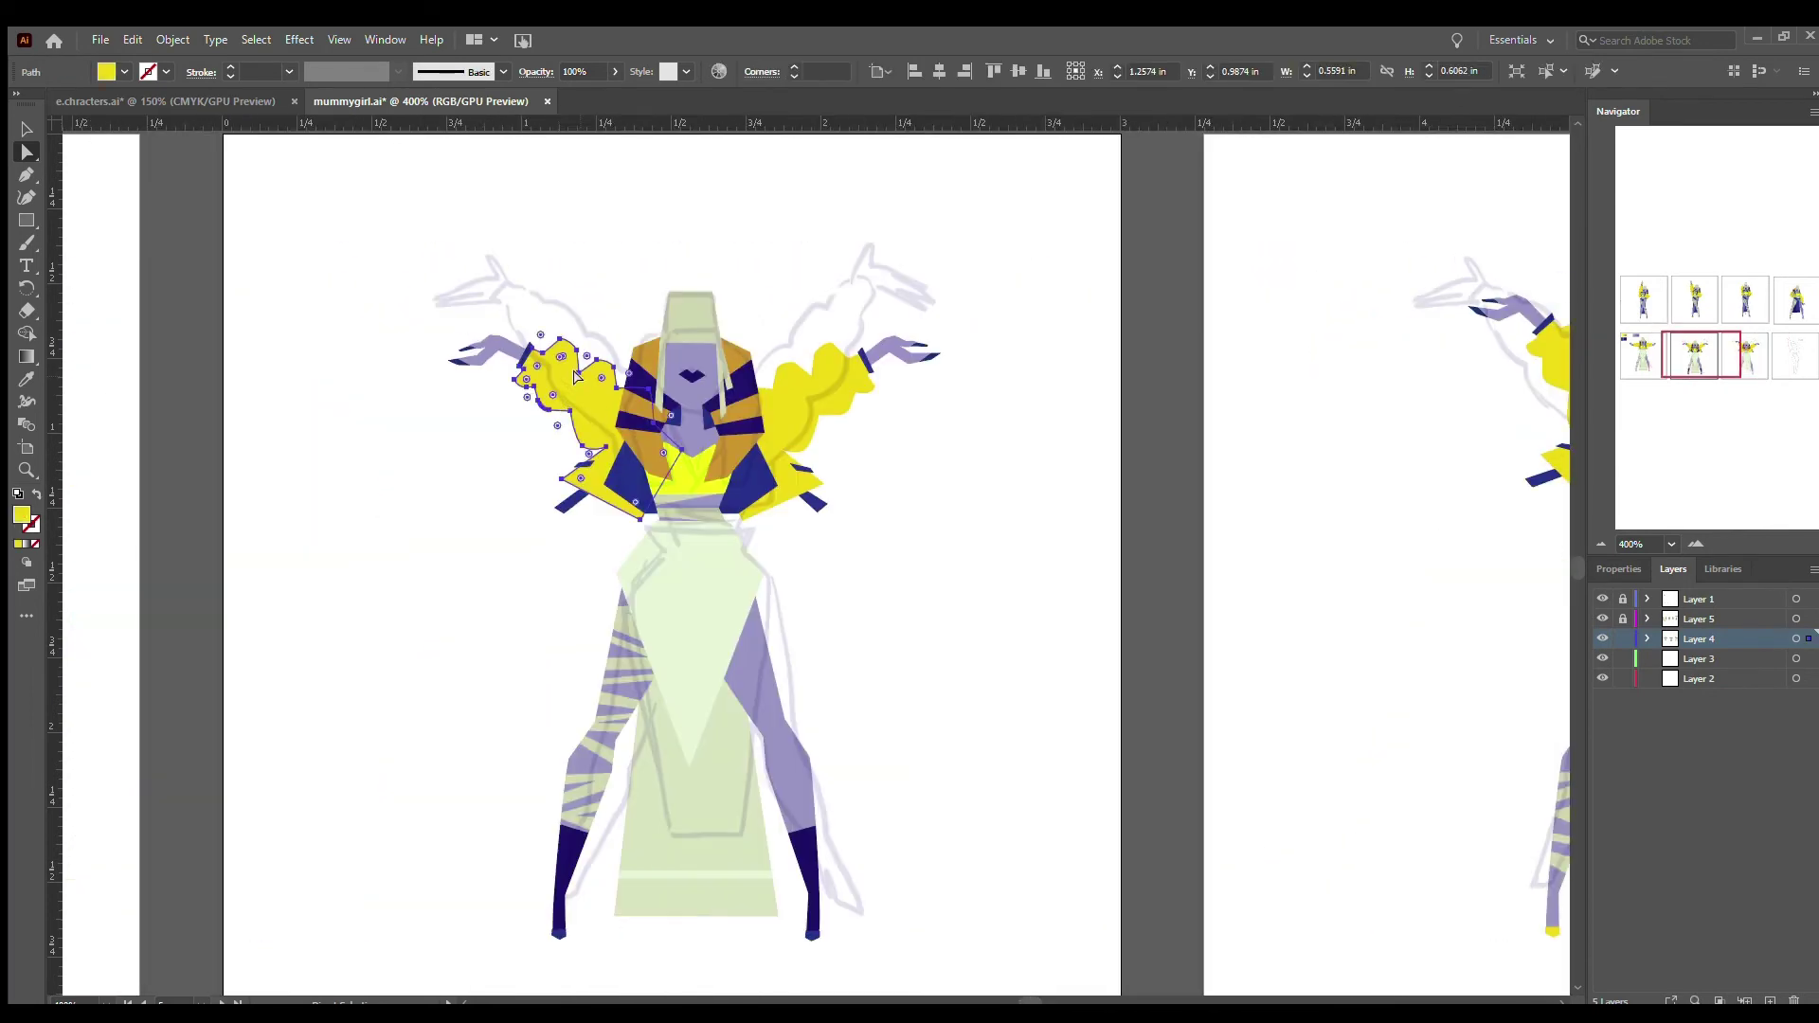
click(557, 341)
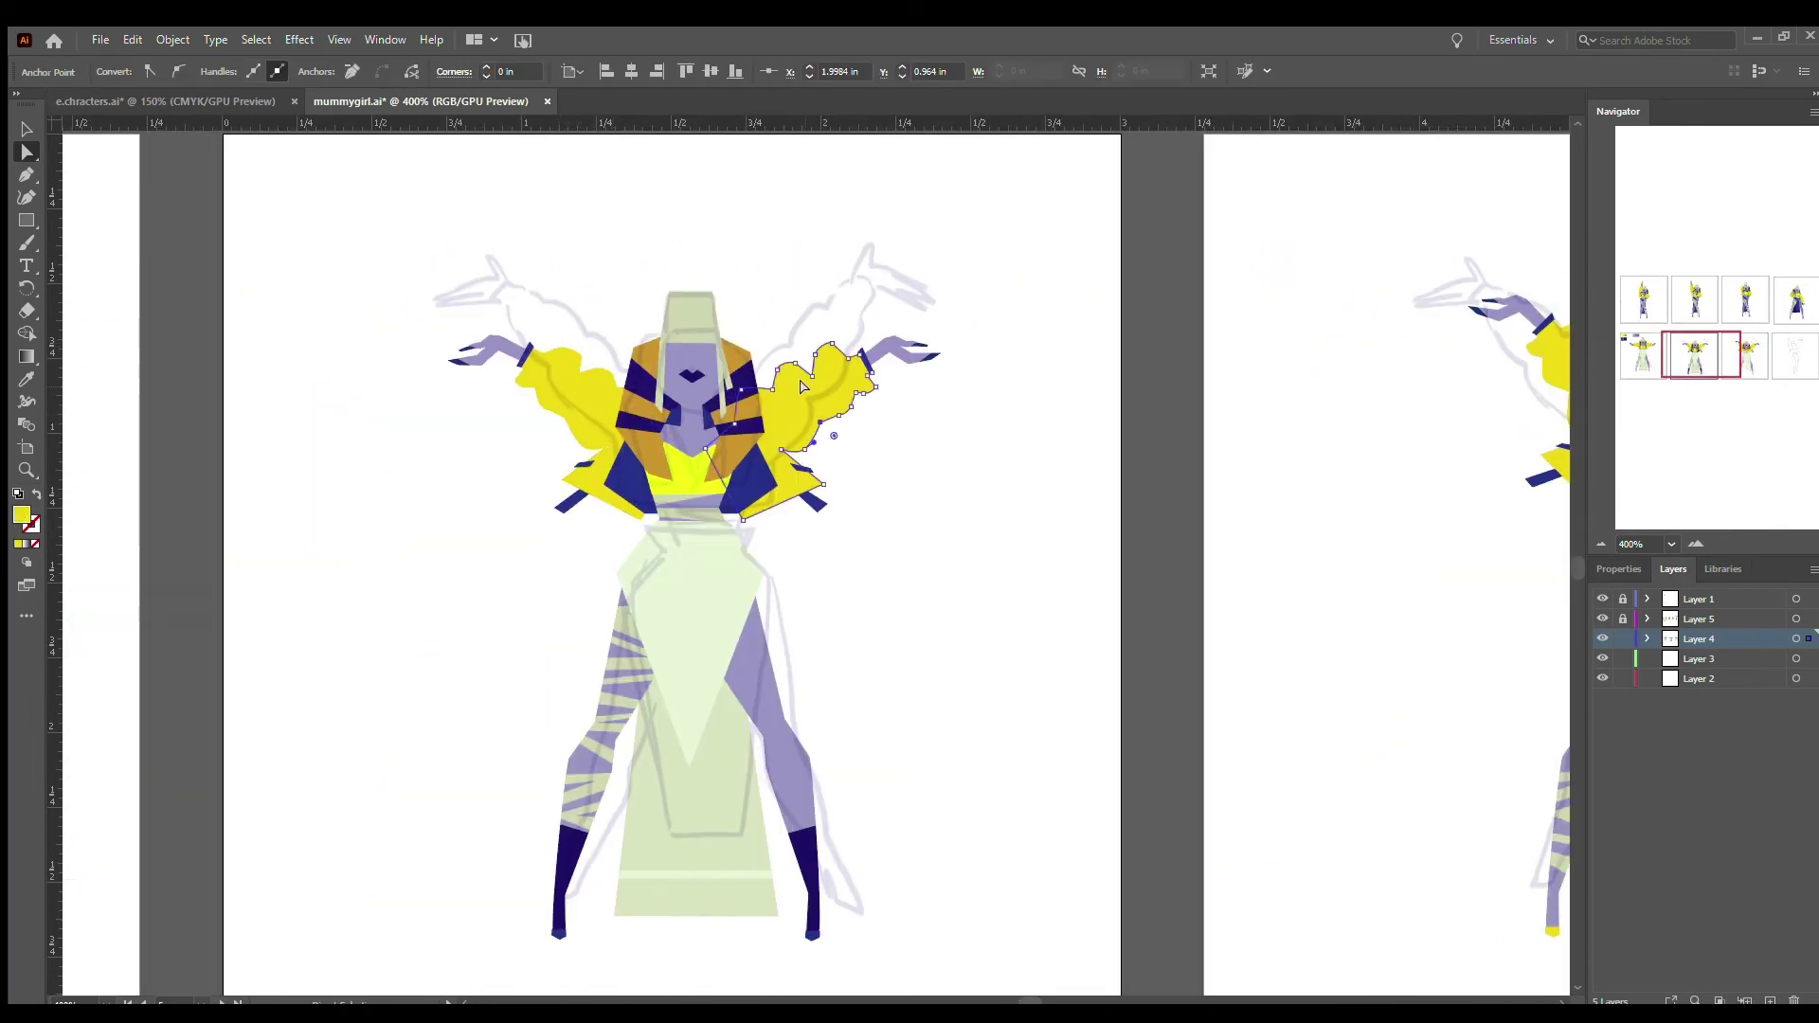
key(ctrl+shift+a)
- Copy the first upper-row pose's raised sleeve with its cuff and lining, and place it tilted beside the third lower-row figure
scroll(1030, 998, right, 5)
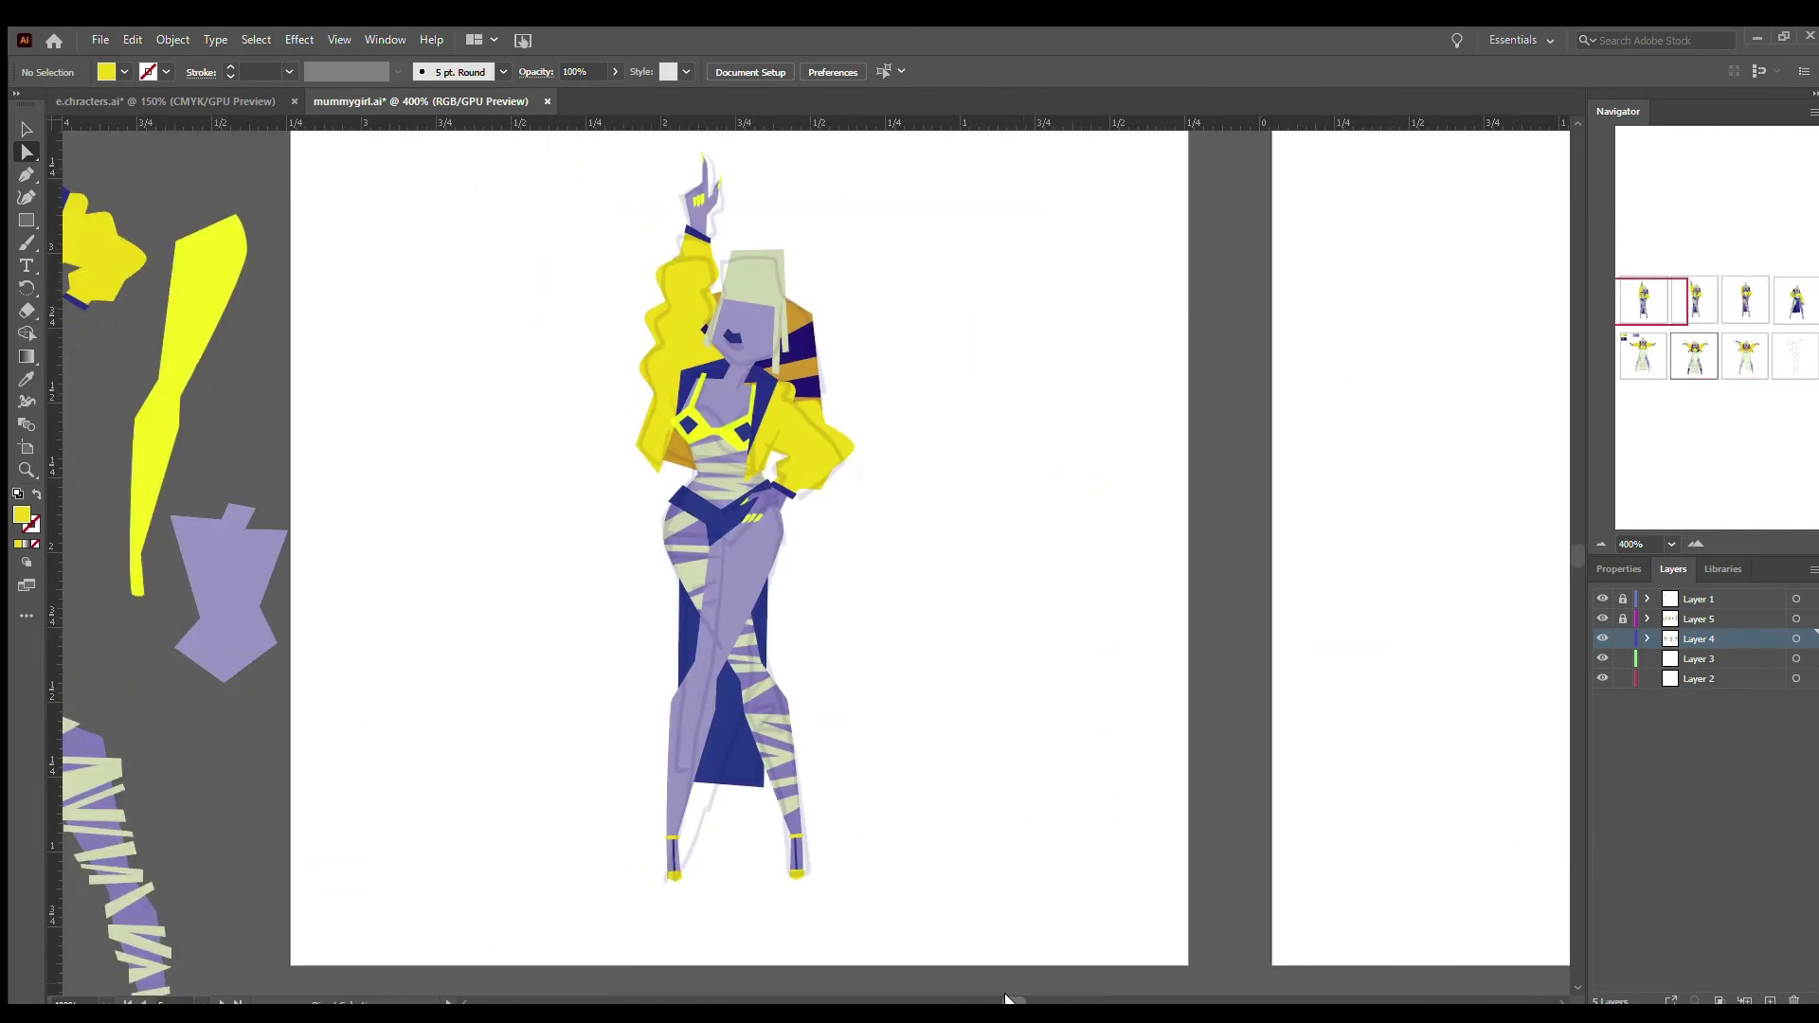
scroll(1030, 997, left, 4)
click(464, 379)
key(v)
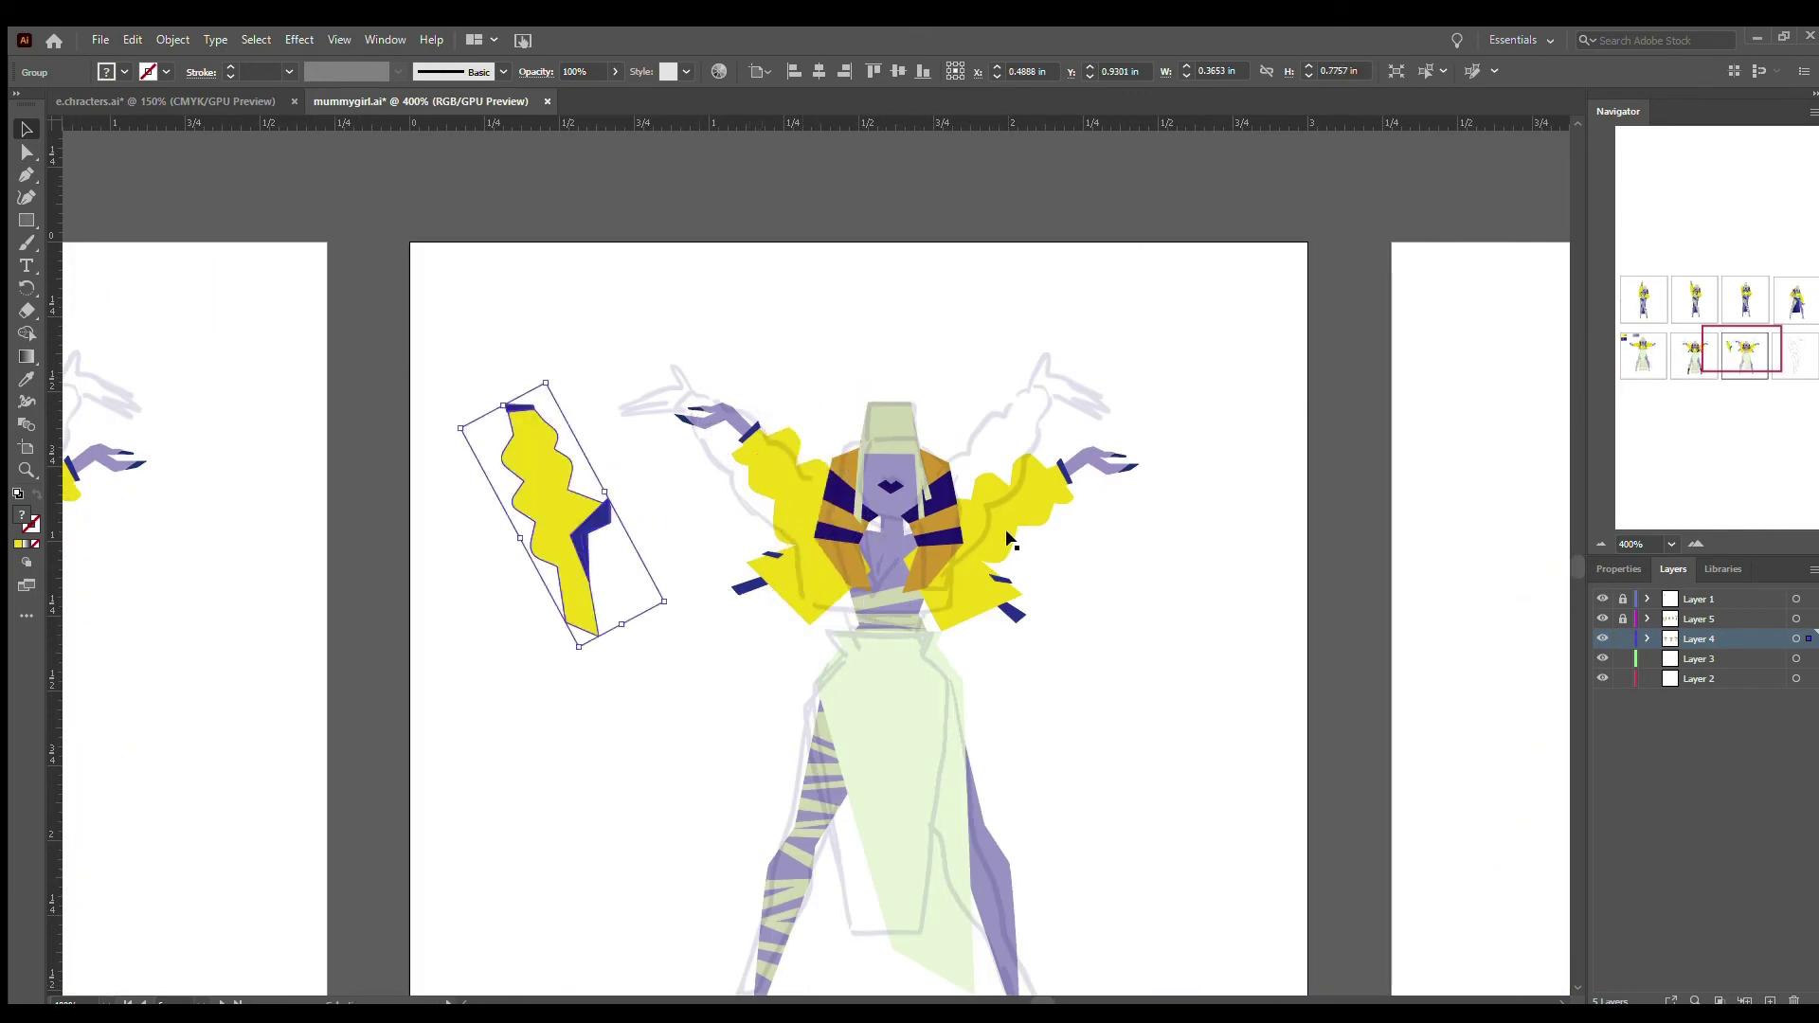
- Square off the third figure's left jacket hem and raise the right arm with its sleeve towards the sketch
key(a)
click(872, 621)
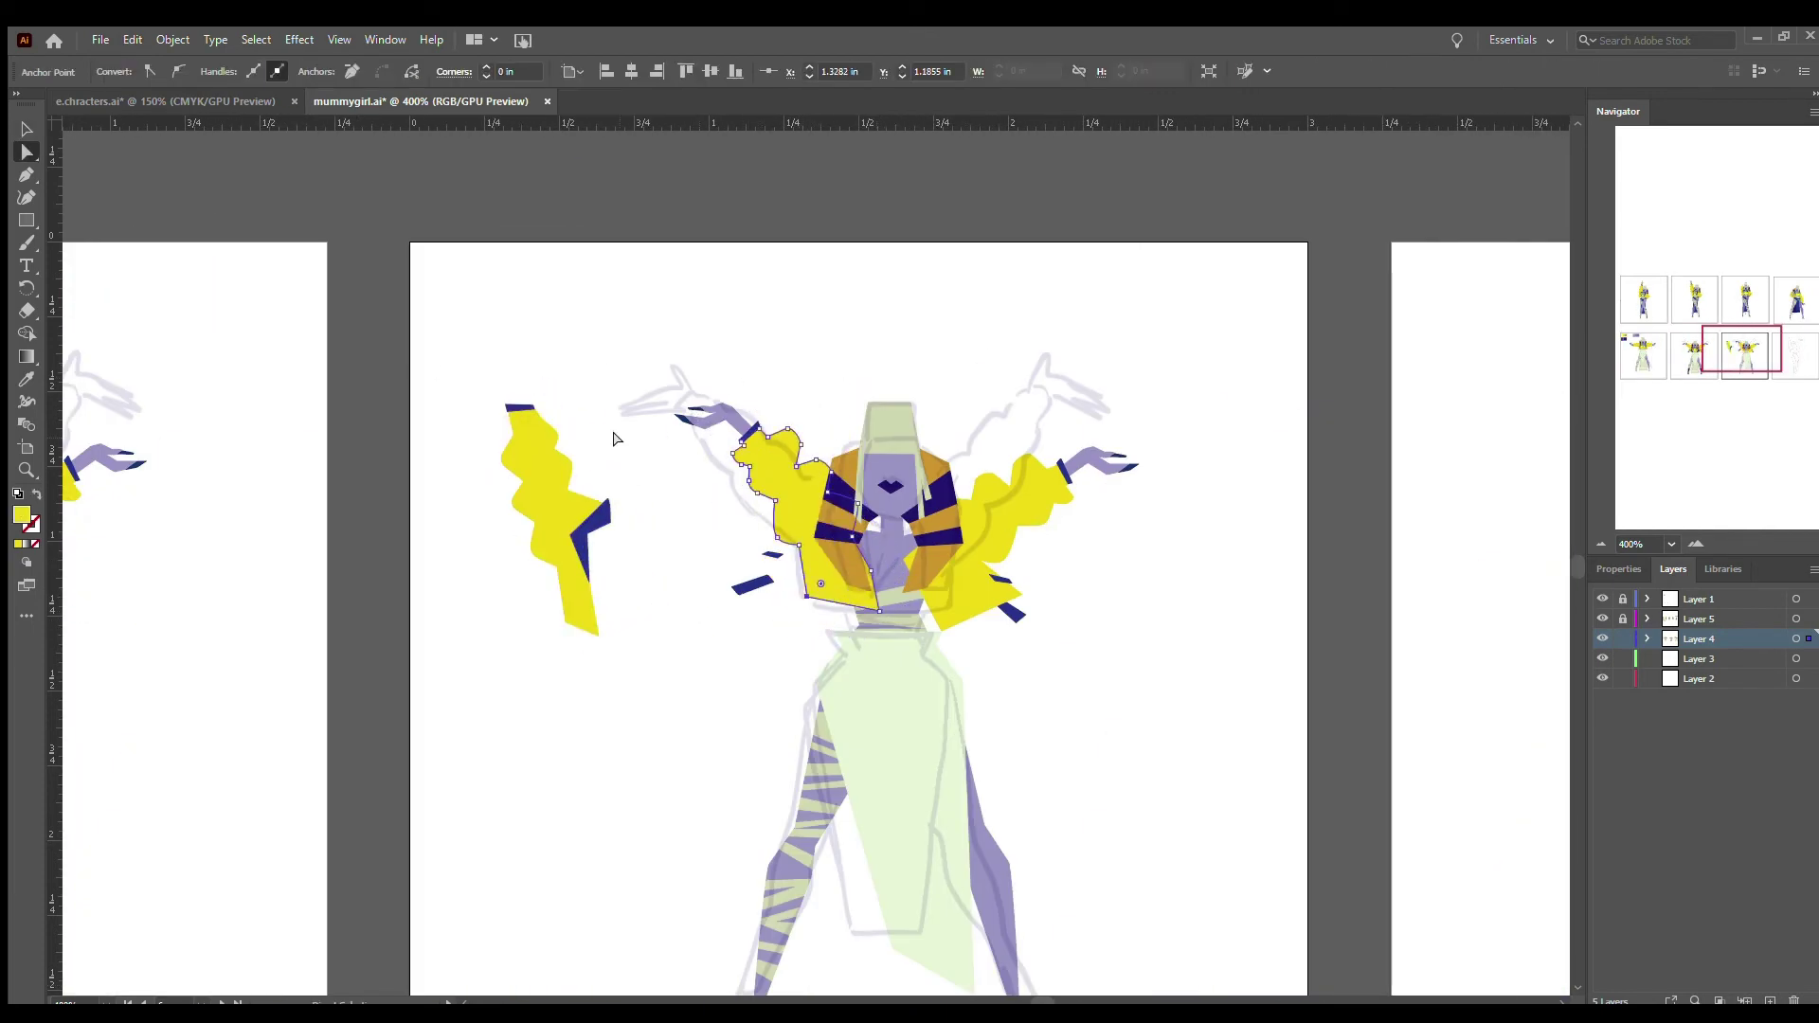
key(v)
click(1018, 450)
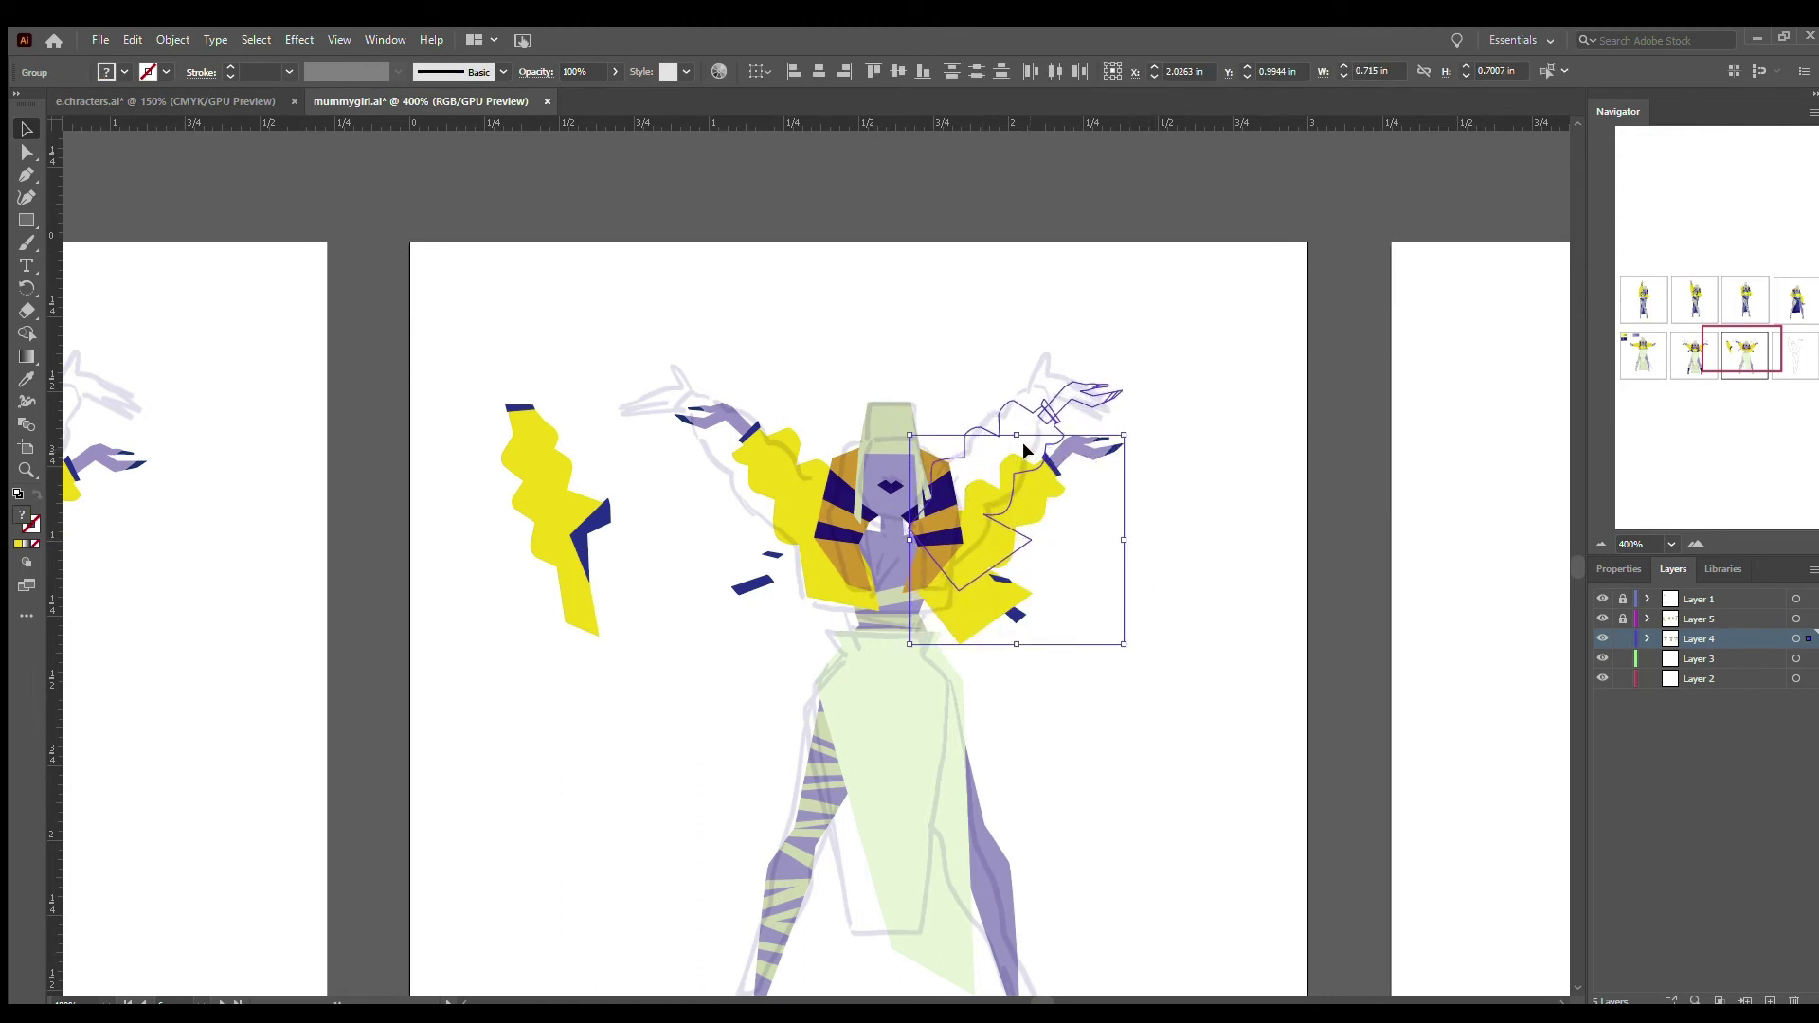
drag(1015, 458, 999, 417)
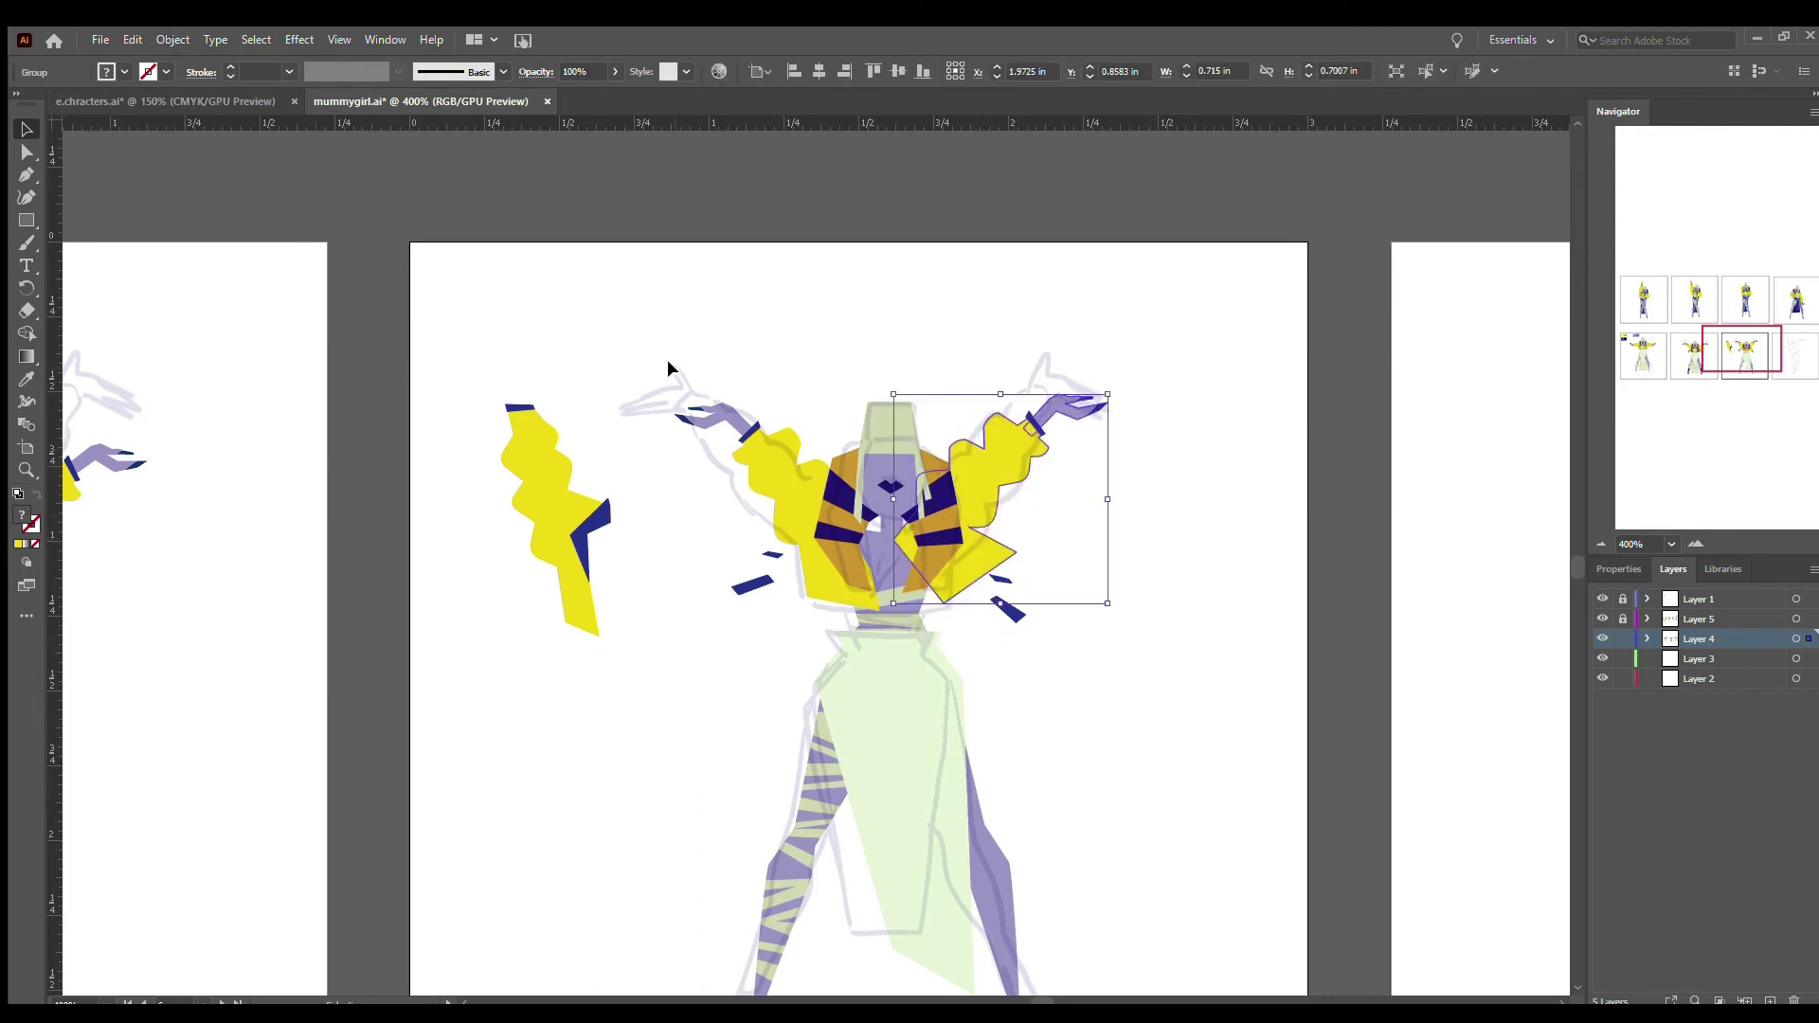
click(1045, 394)
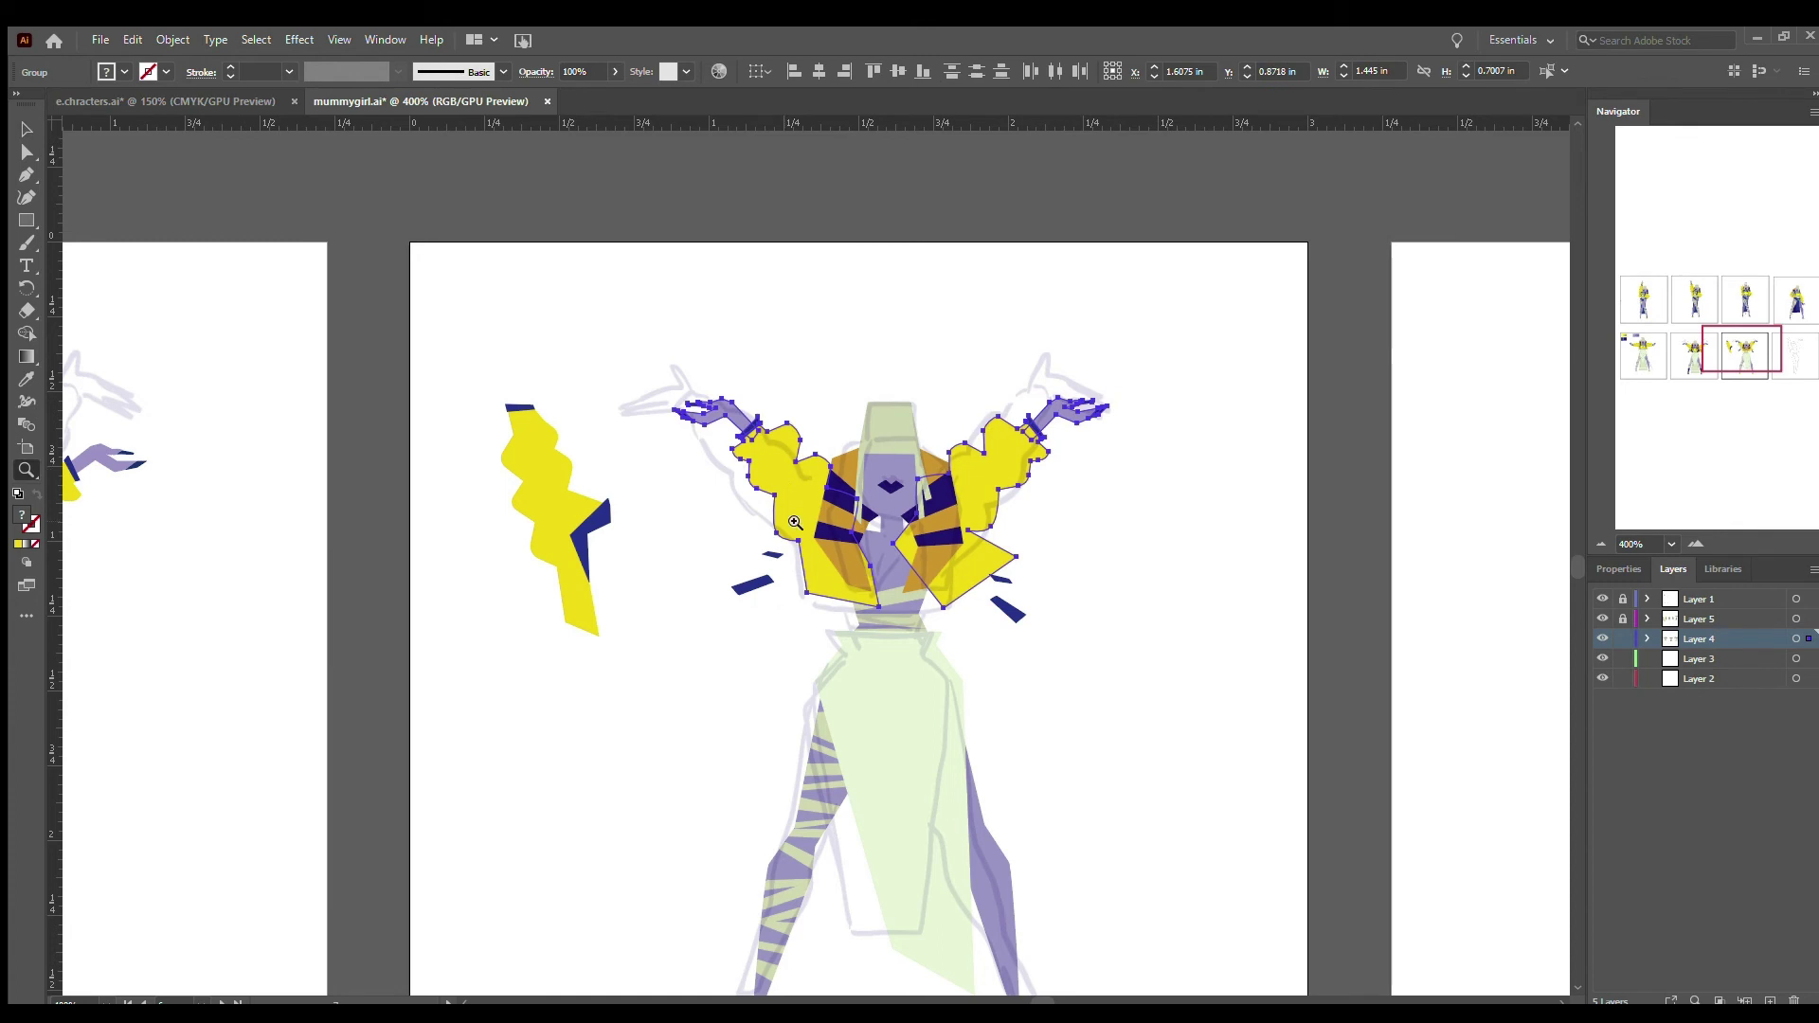
- Pull the hem corners of both jacket halves inward so they meet at the centre above the waist
scroll(1046, 395, up, 1)
click(641, 452)
click(987, 470)
shift+click(615, 473)
click(218, 227)
click(27, 152)
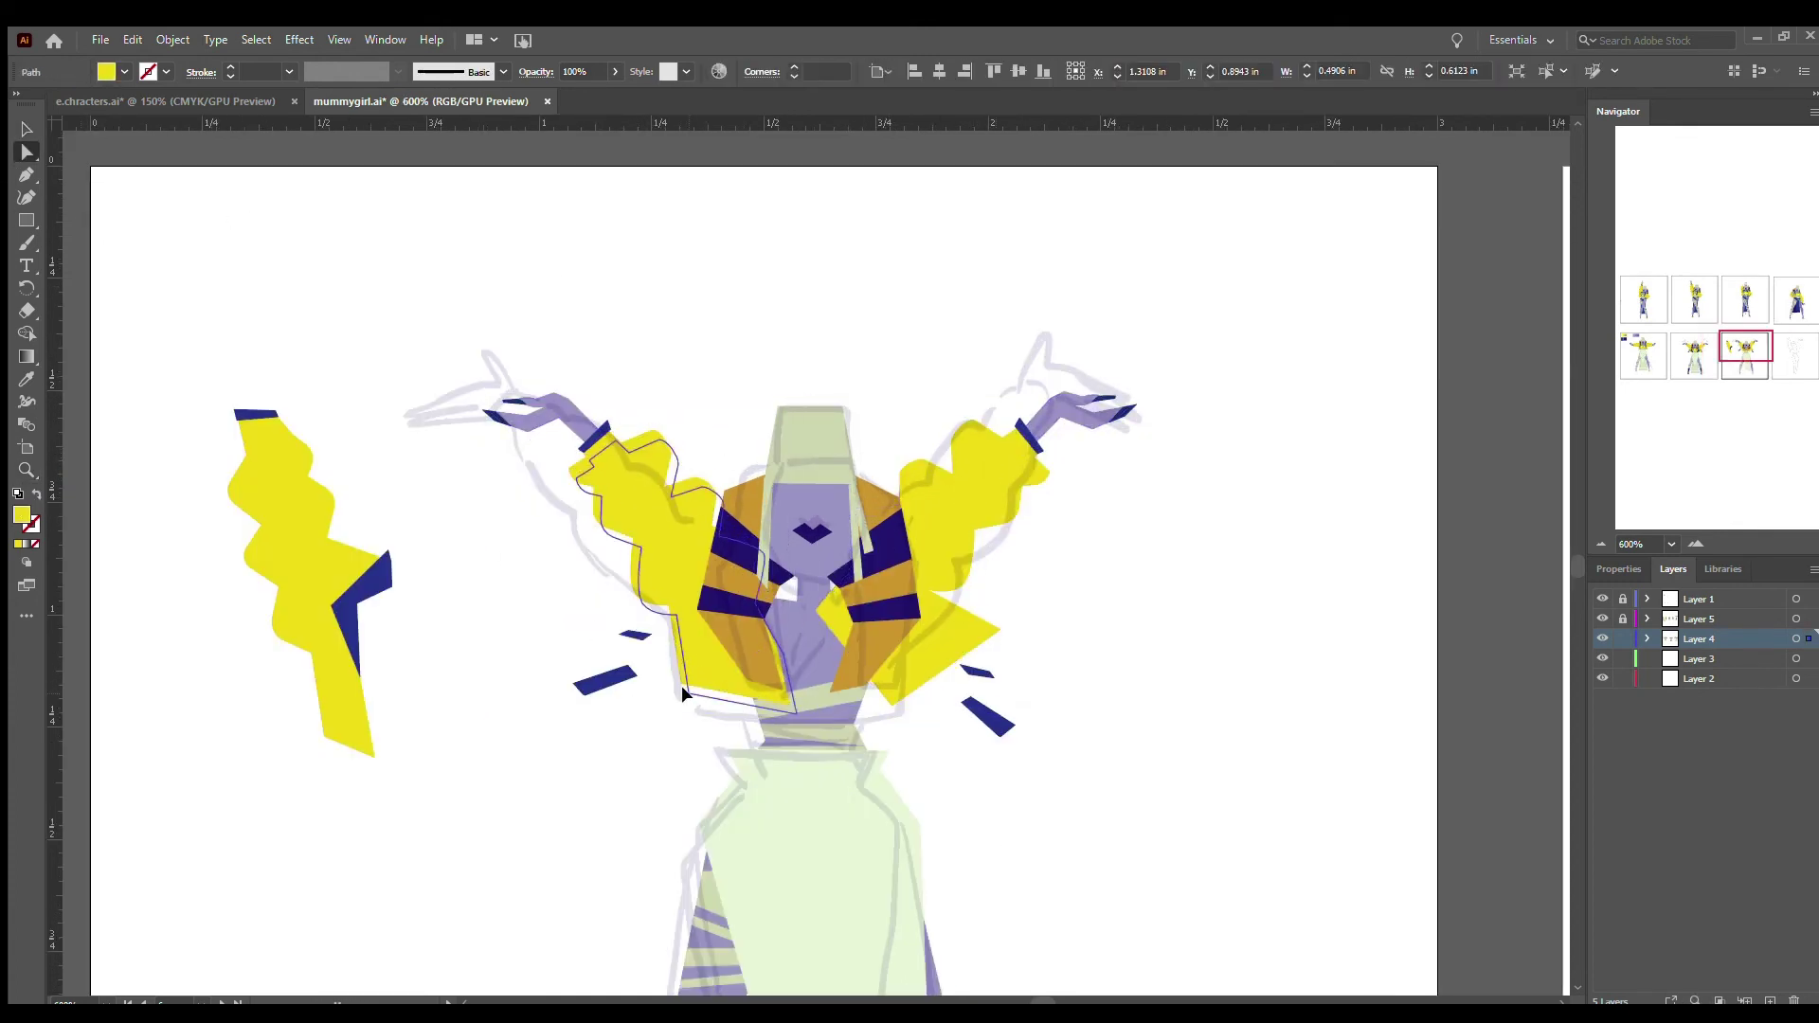
click(811, 717)
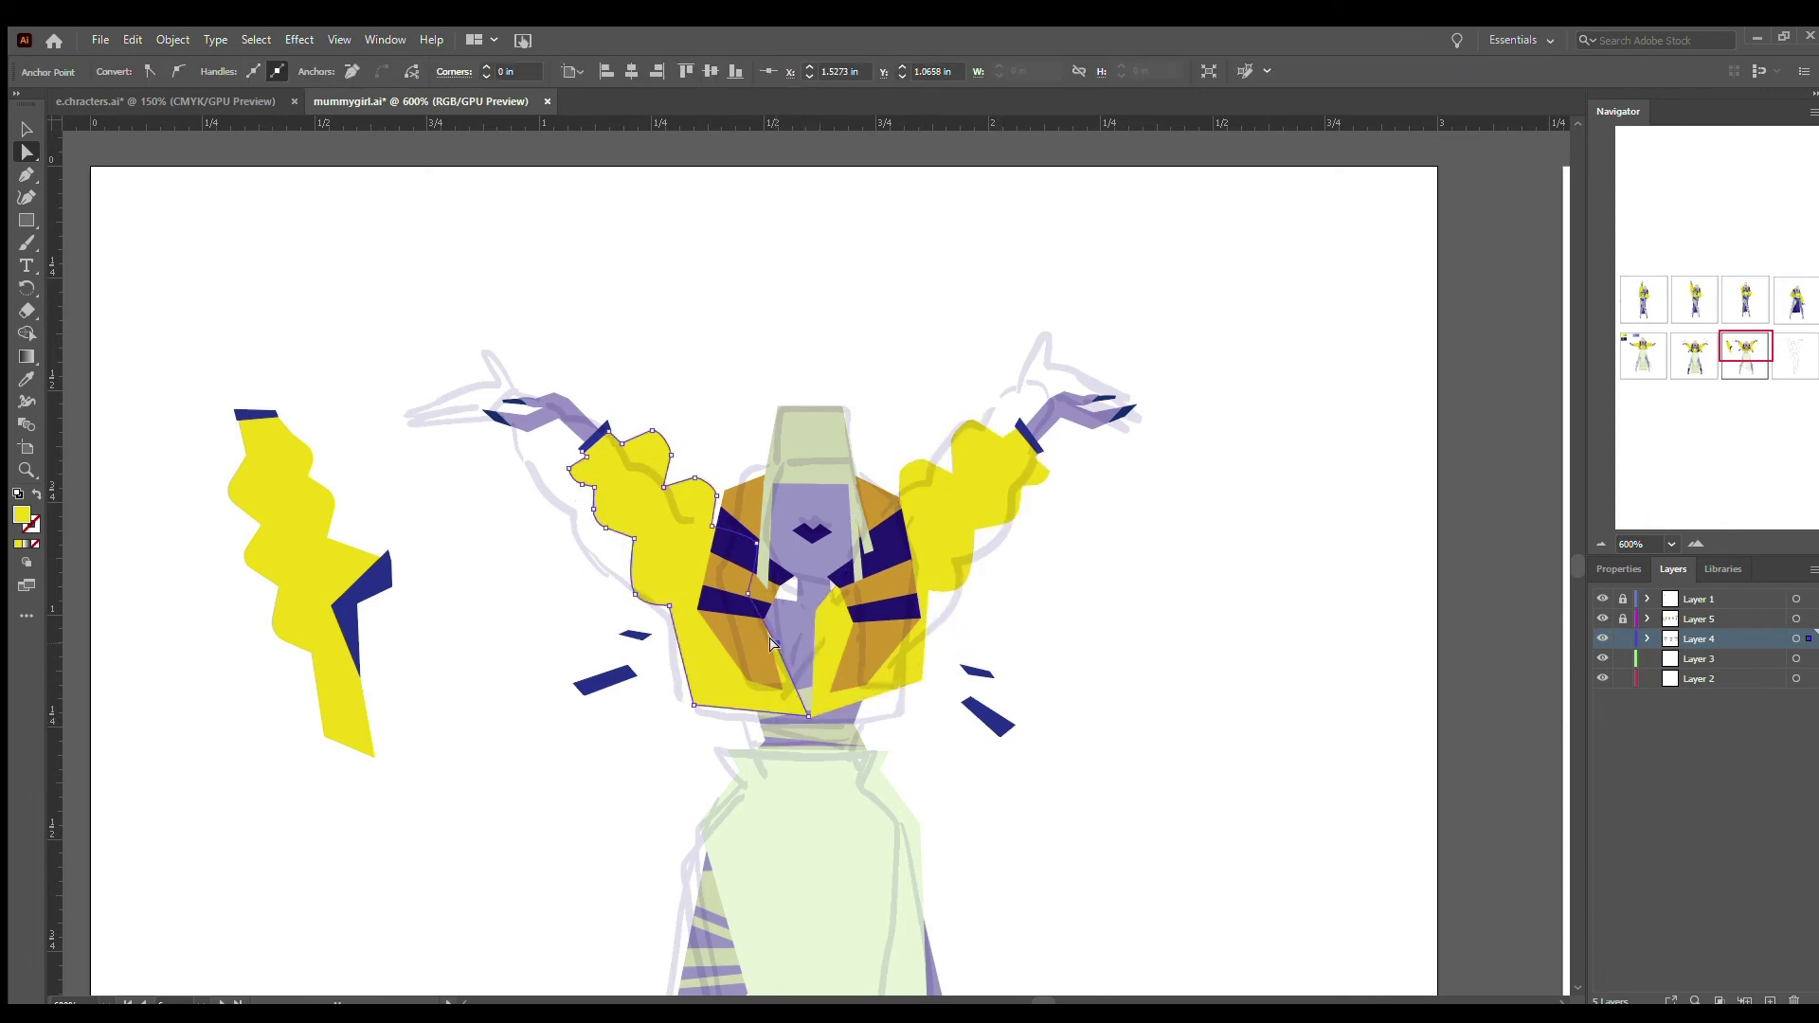
click(1141, 689)
- Shift the whole third figure slightly left on its sketch
key(ctrl+minus)
key(ctrl+minus)
key(ctrl+minus)
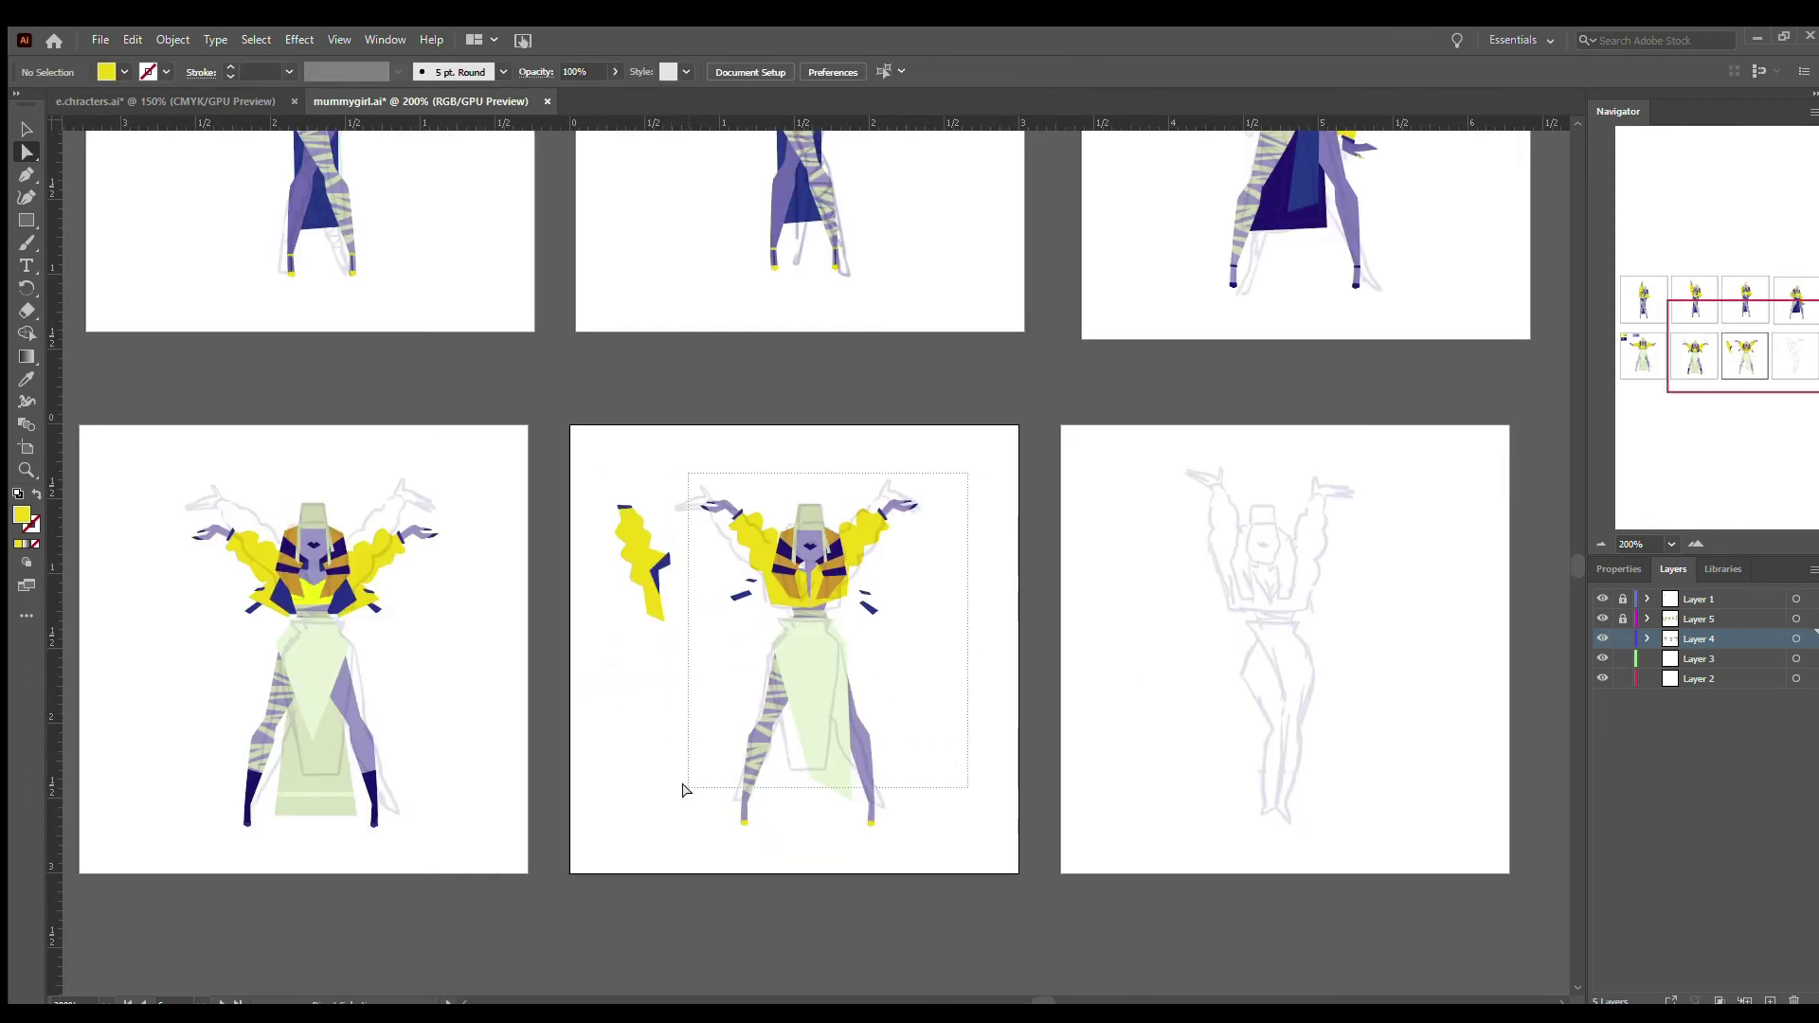
scroll(942, 507, up, 1)
key(v)
drag(941, 508, 710, 844)
click(696, 846)
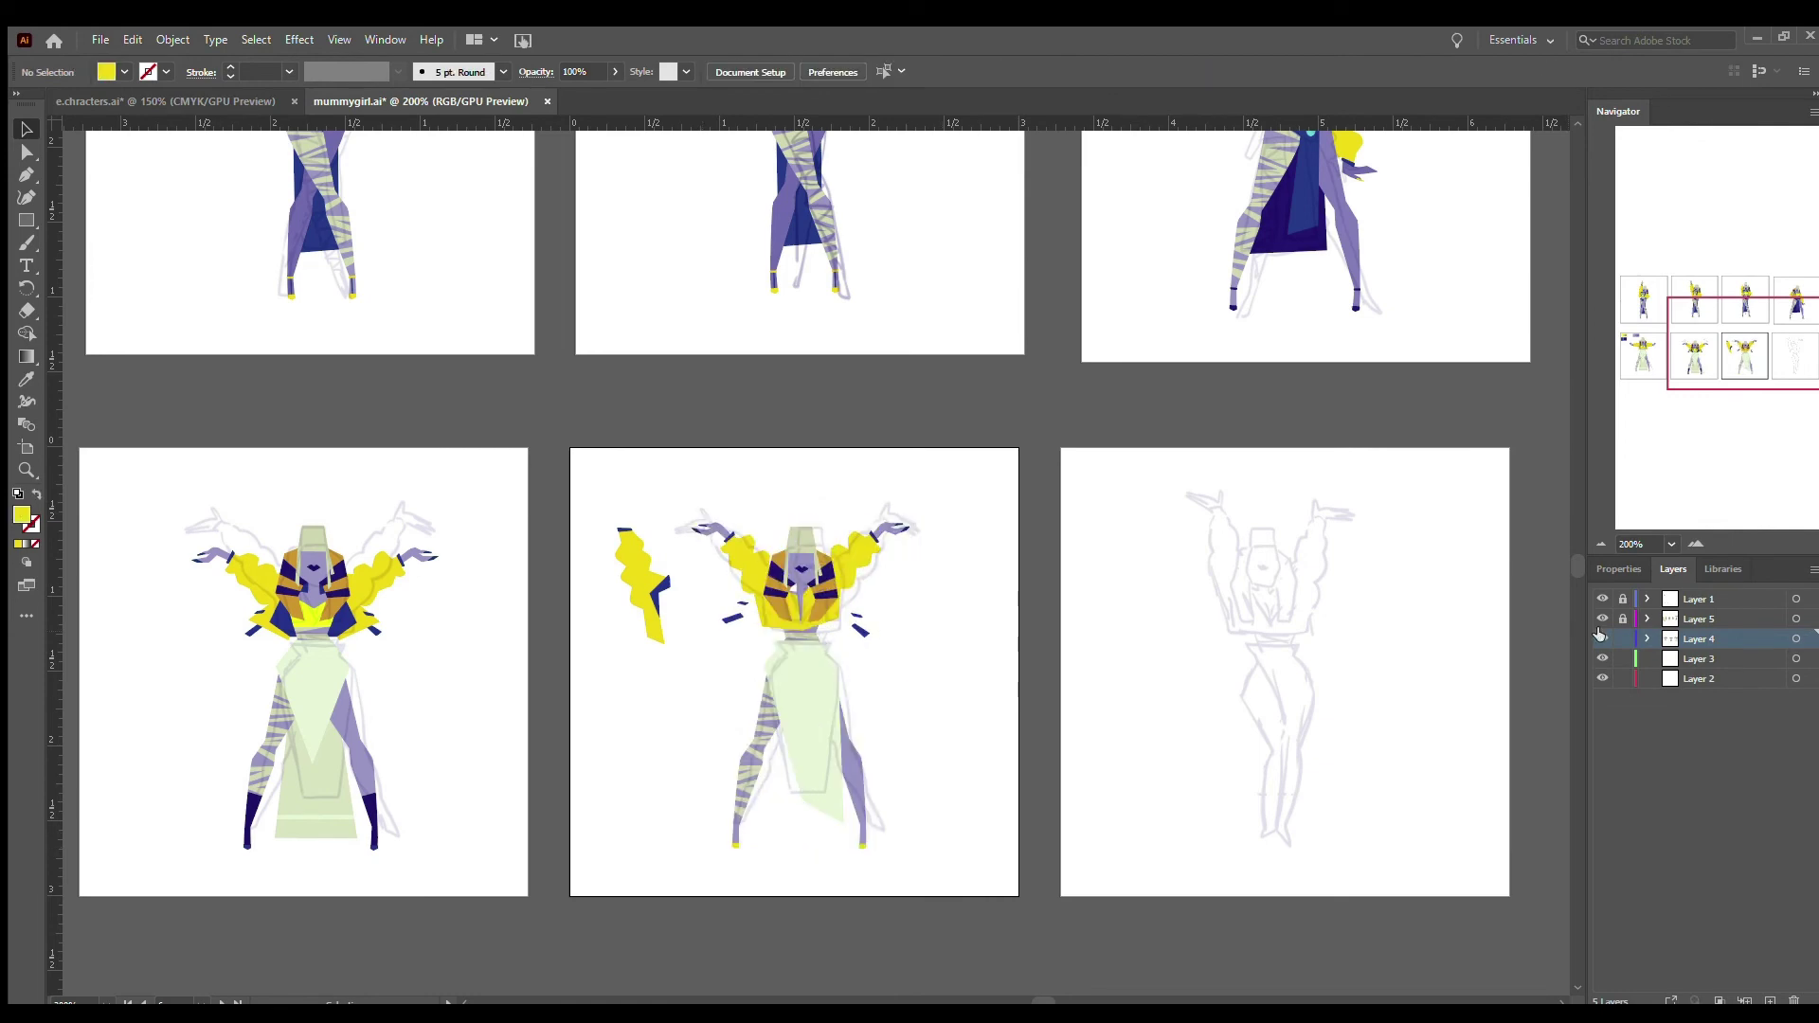
- Hide and show Layer 4 again to check the sketches beneath and compare the lower-row poses
click(1601, 639)
scroll(580, 698, left, 5)
scroll(581, 698, up, 3)
scroll(580, 698, down, 3)
click(1602, 639)
scroll(1031, 1002, right, 6)
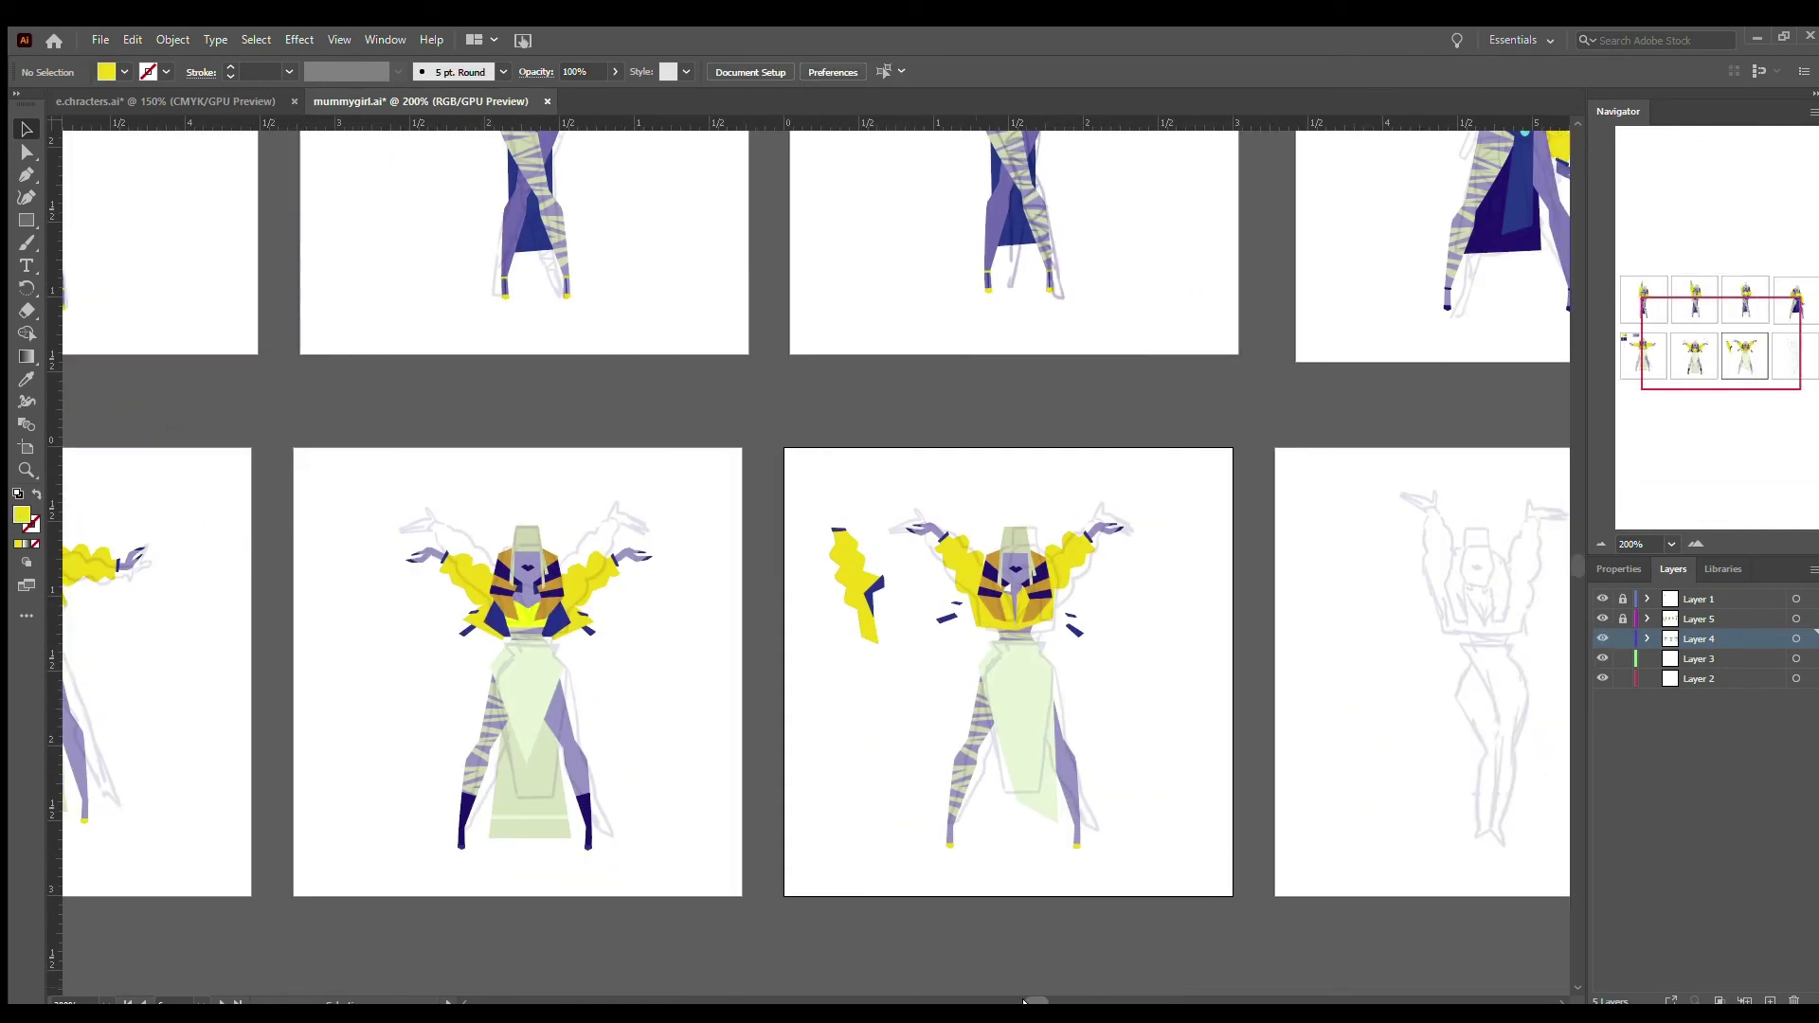
scroll(998, 1002, left, 10)
scroll(997, 1002, right, 10)
- Move the front edge points of the third figure's jacket to close the opening below the neck
key(z)
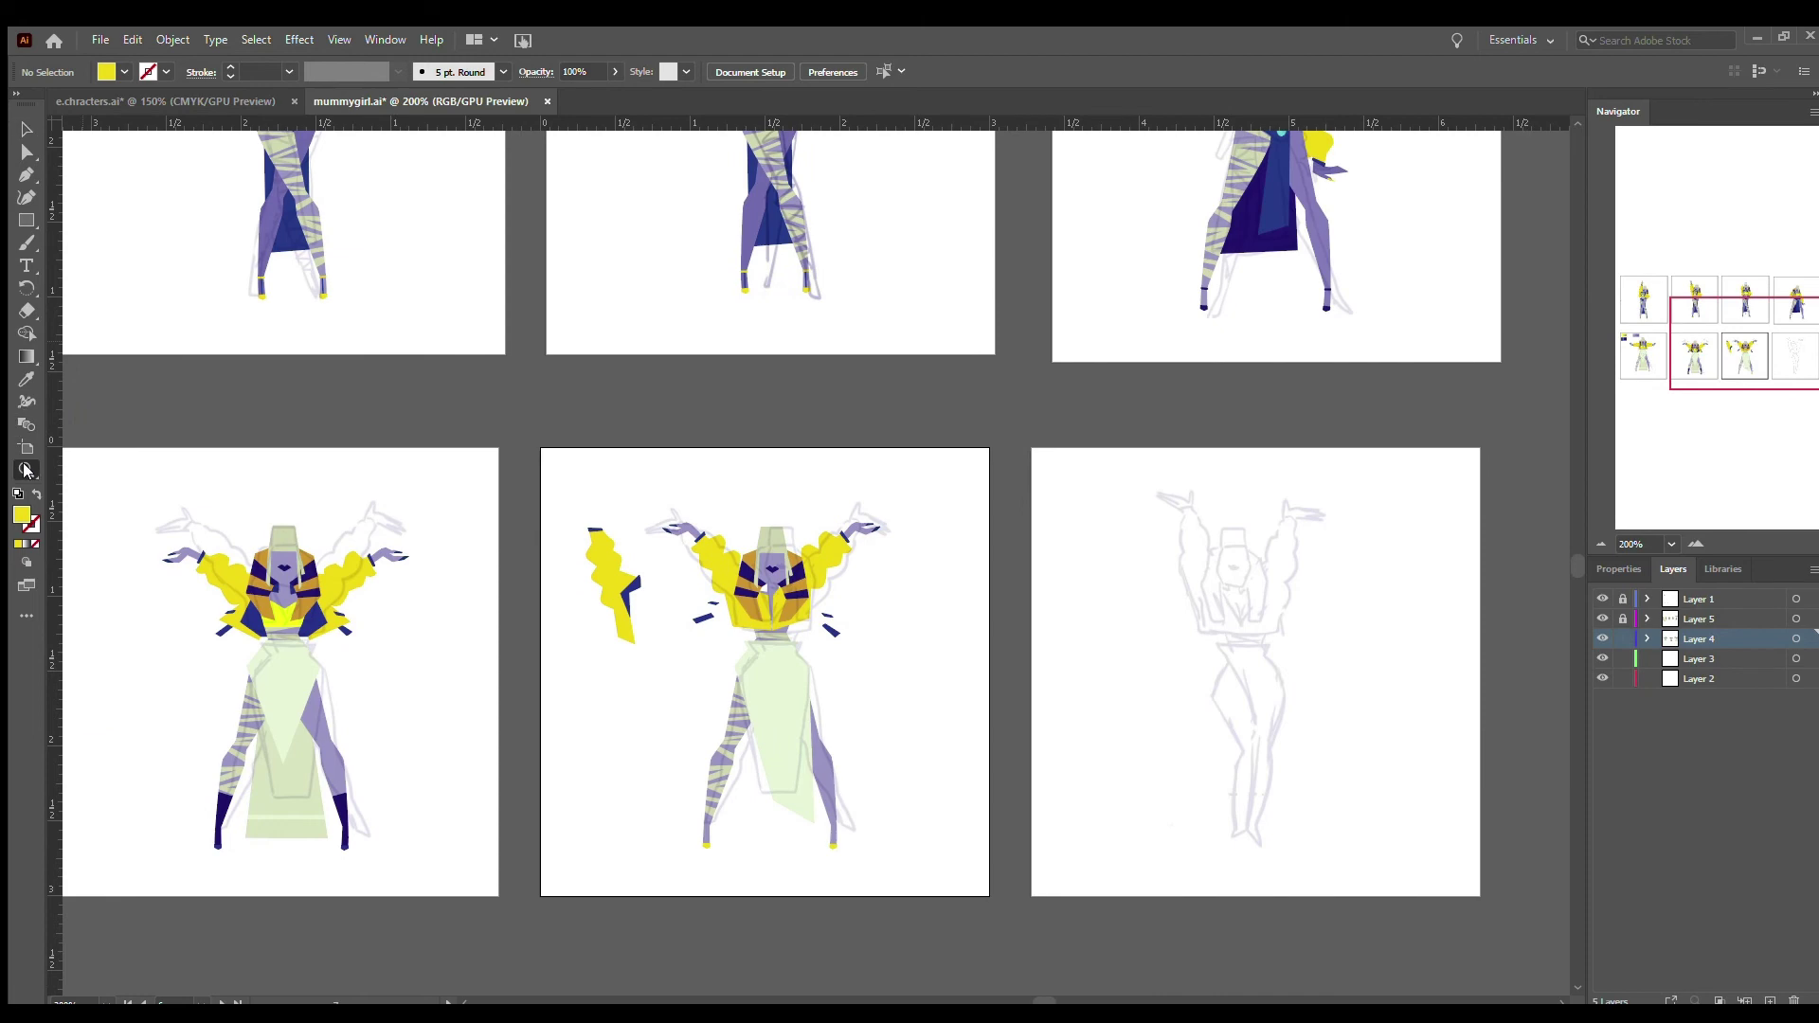
key(ctrl+plus)
key(ctrl+plus)
key(ctrl+plus)
scroll(1023, 999, left, 5)
scroll(1023, 999, right, 5)
scroll(1105, 784, down, 3)
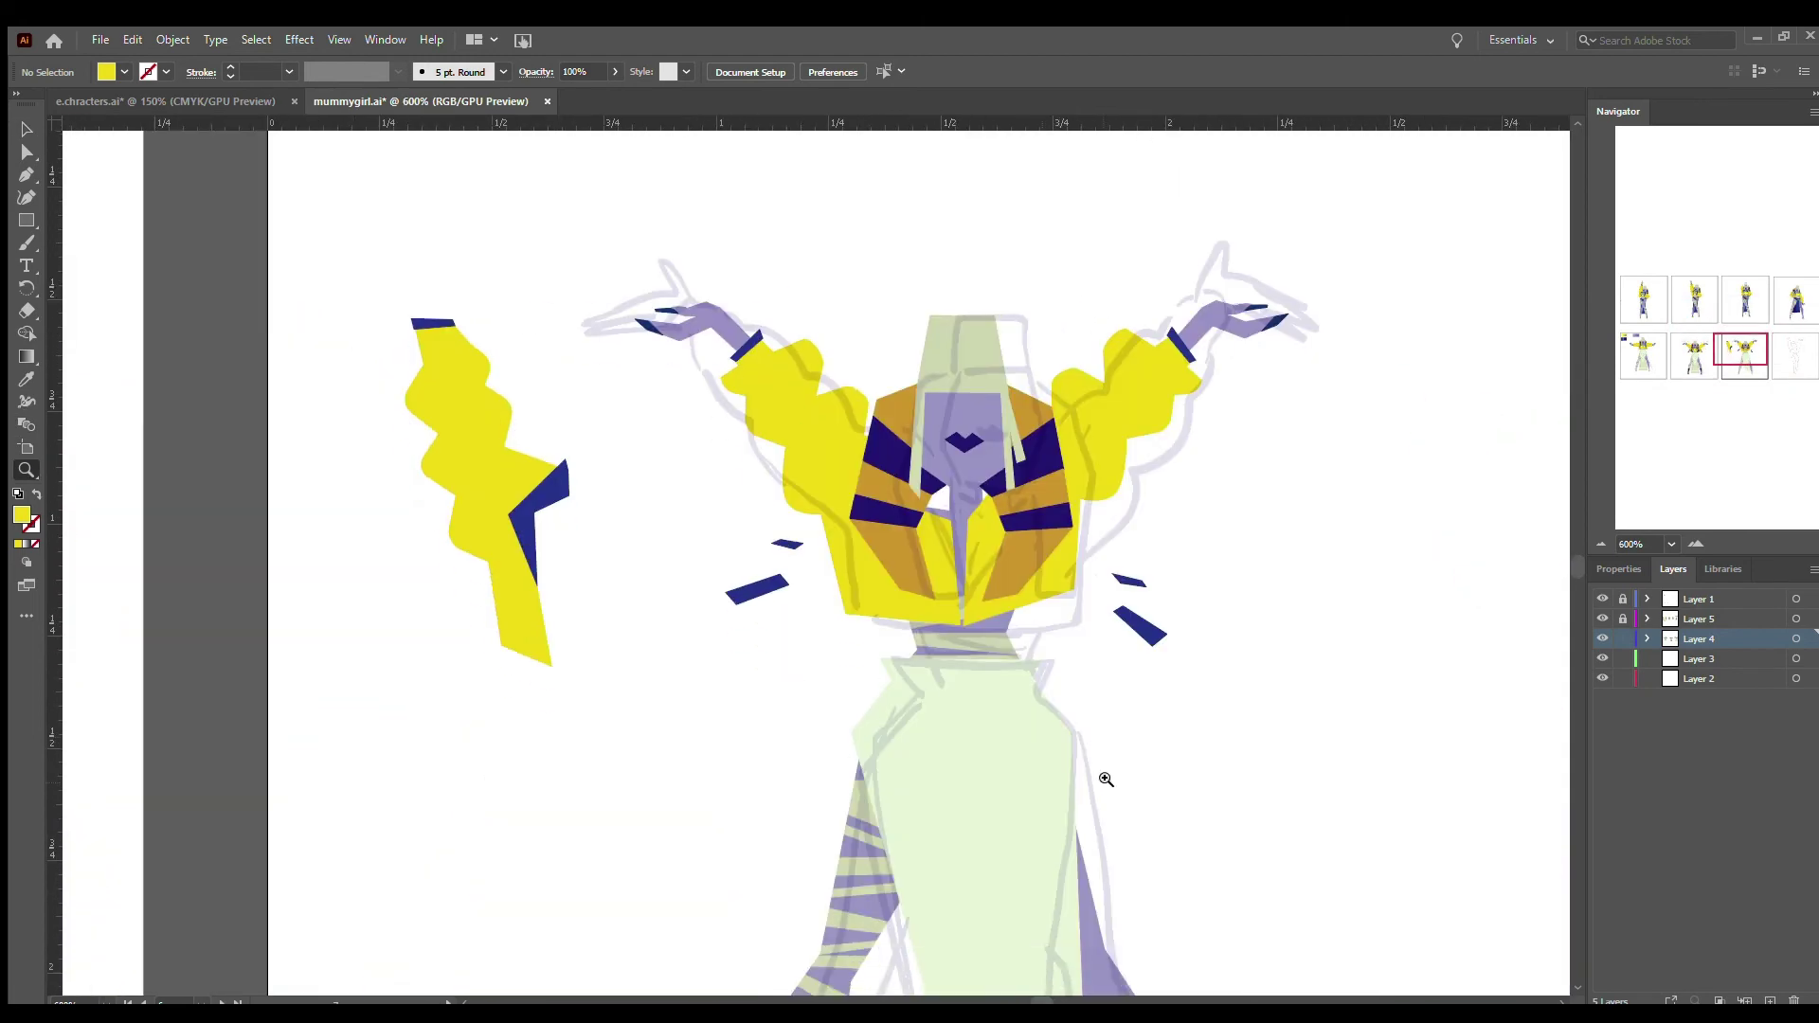
key(v)
click(966, 426)
key(a)
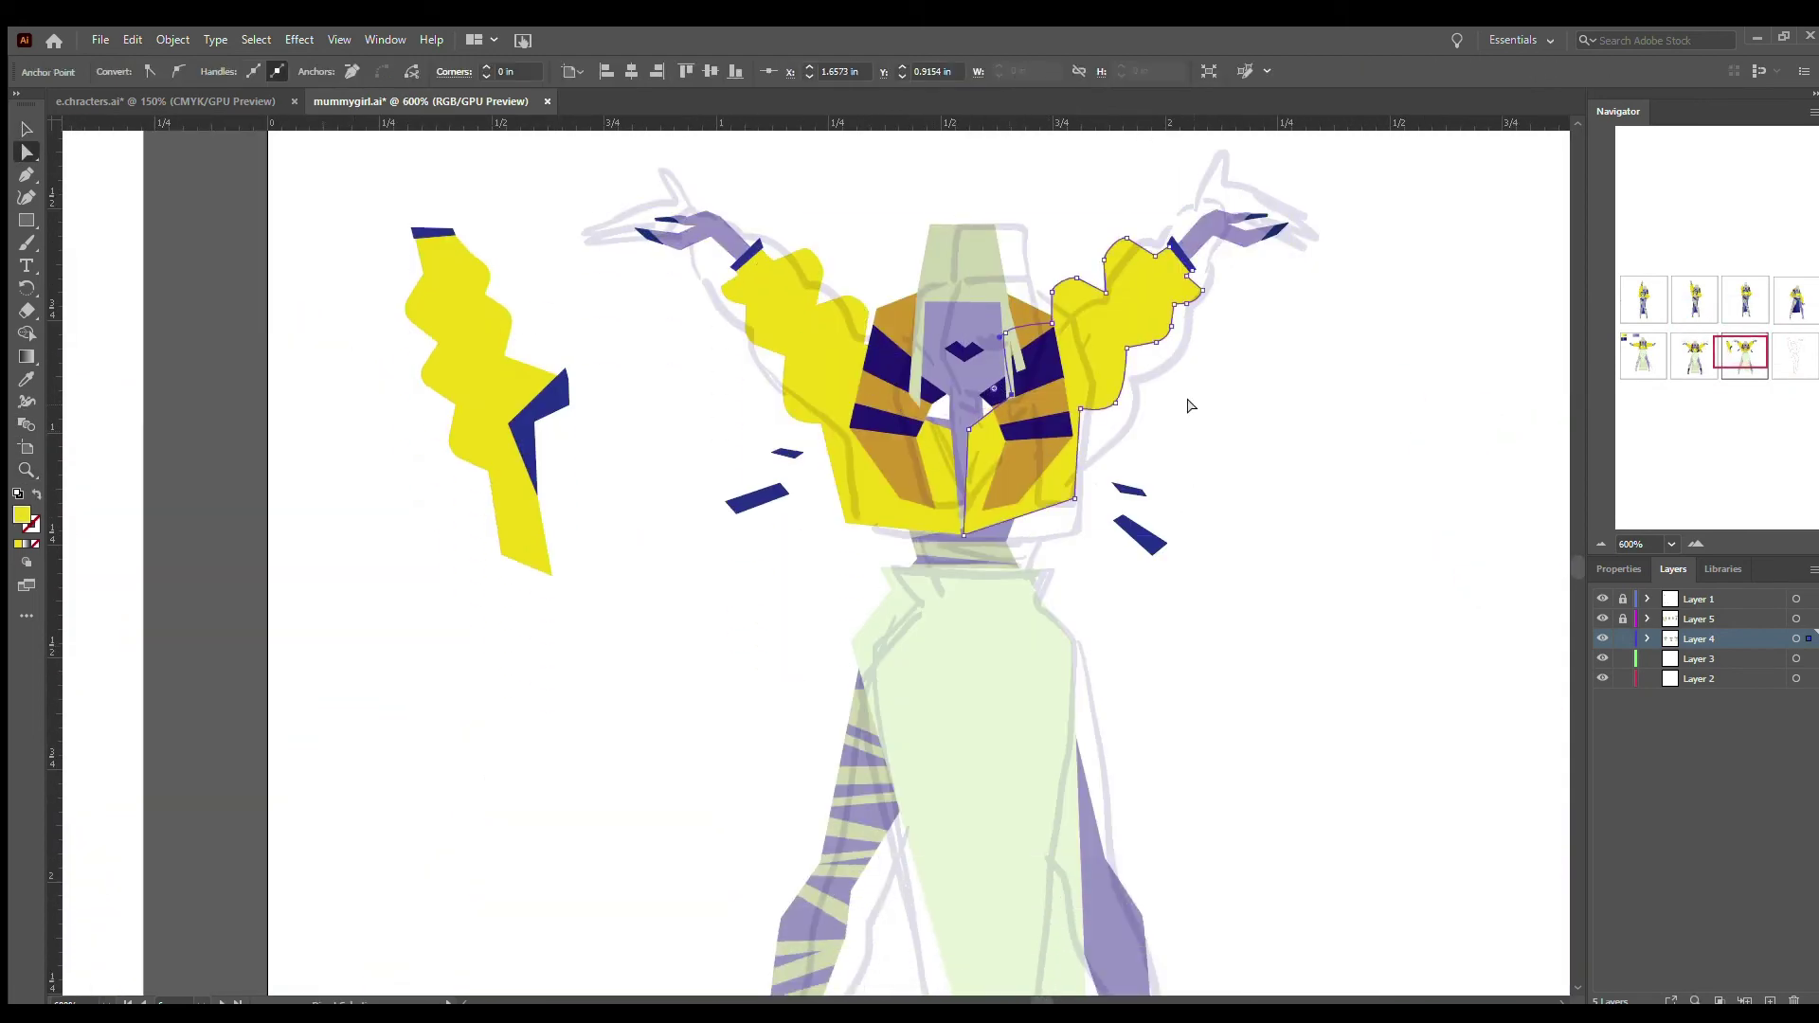
click(960, 434)
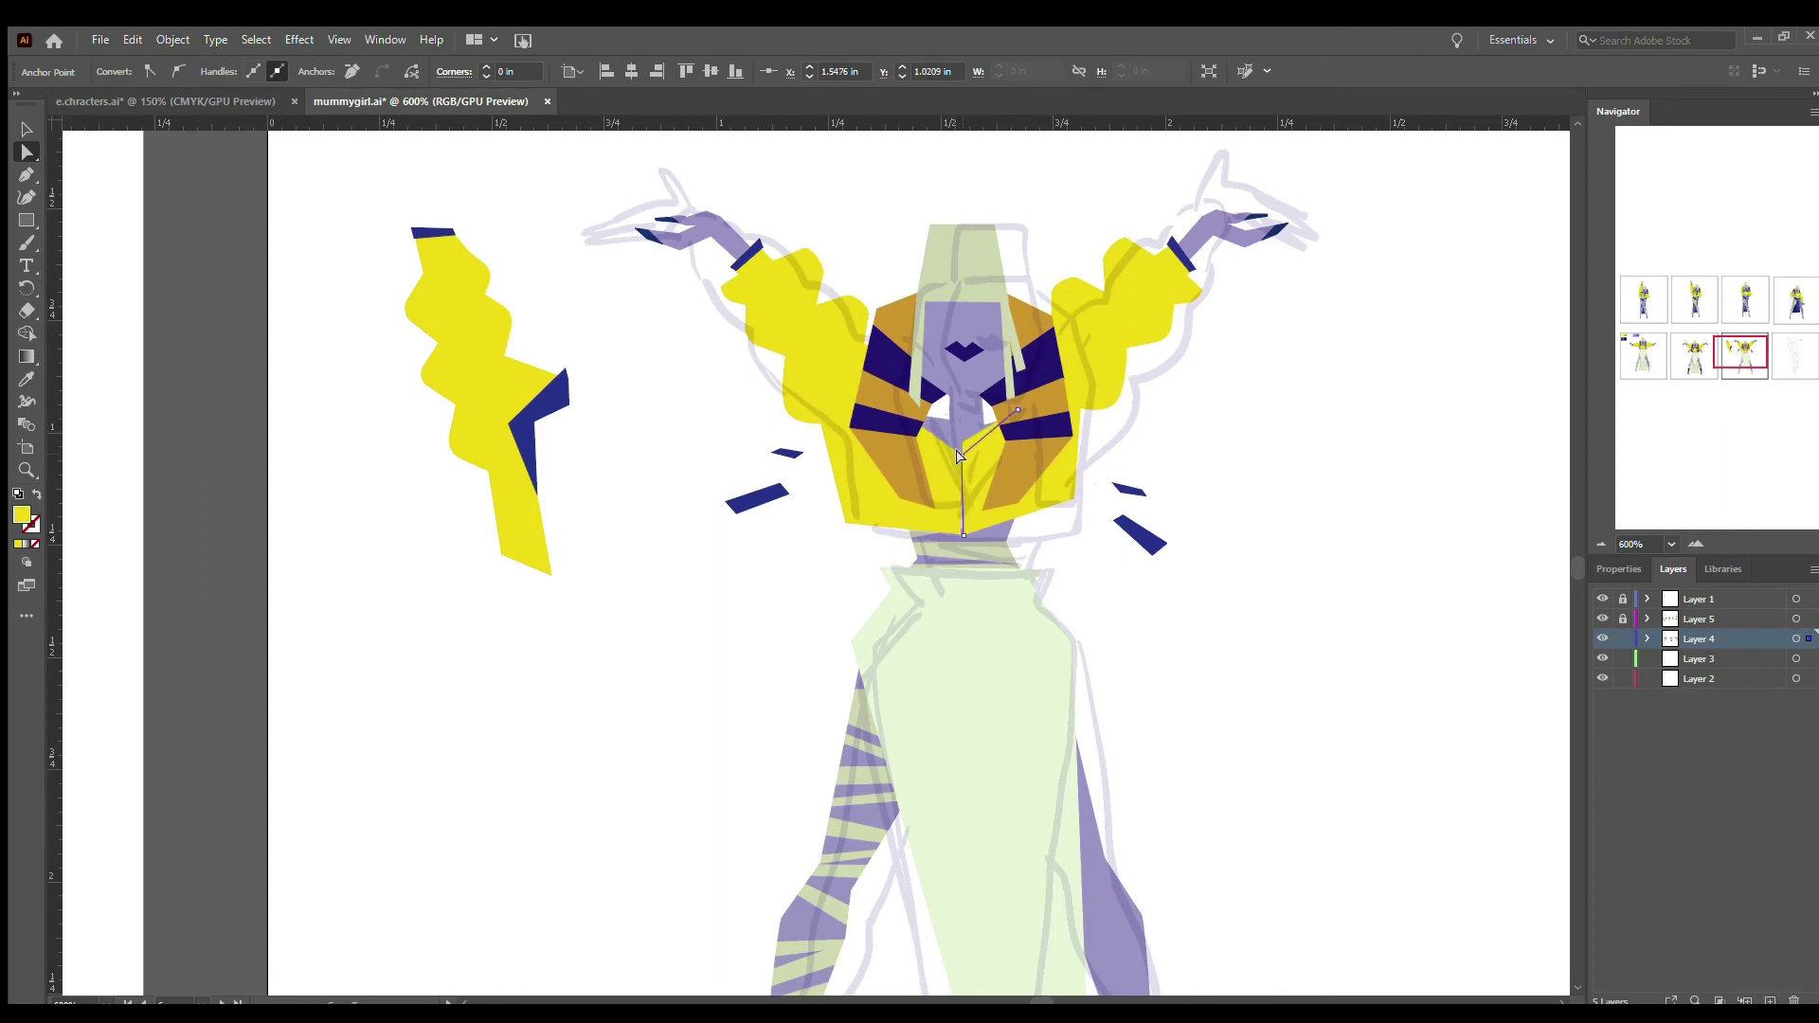
click(1154, 431)
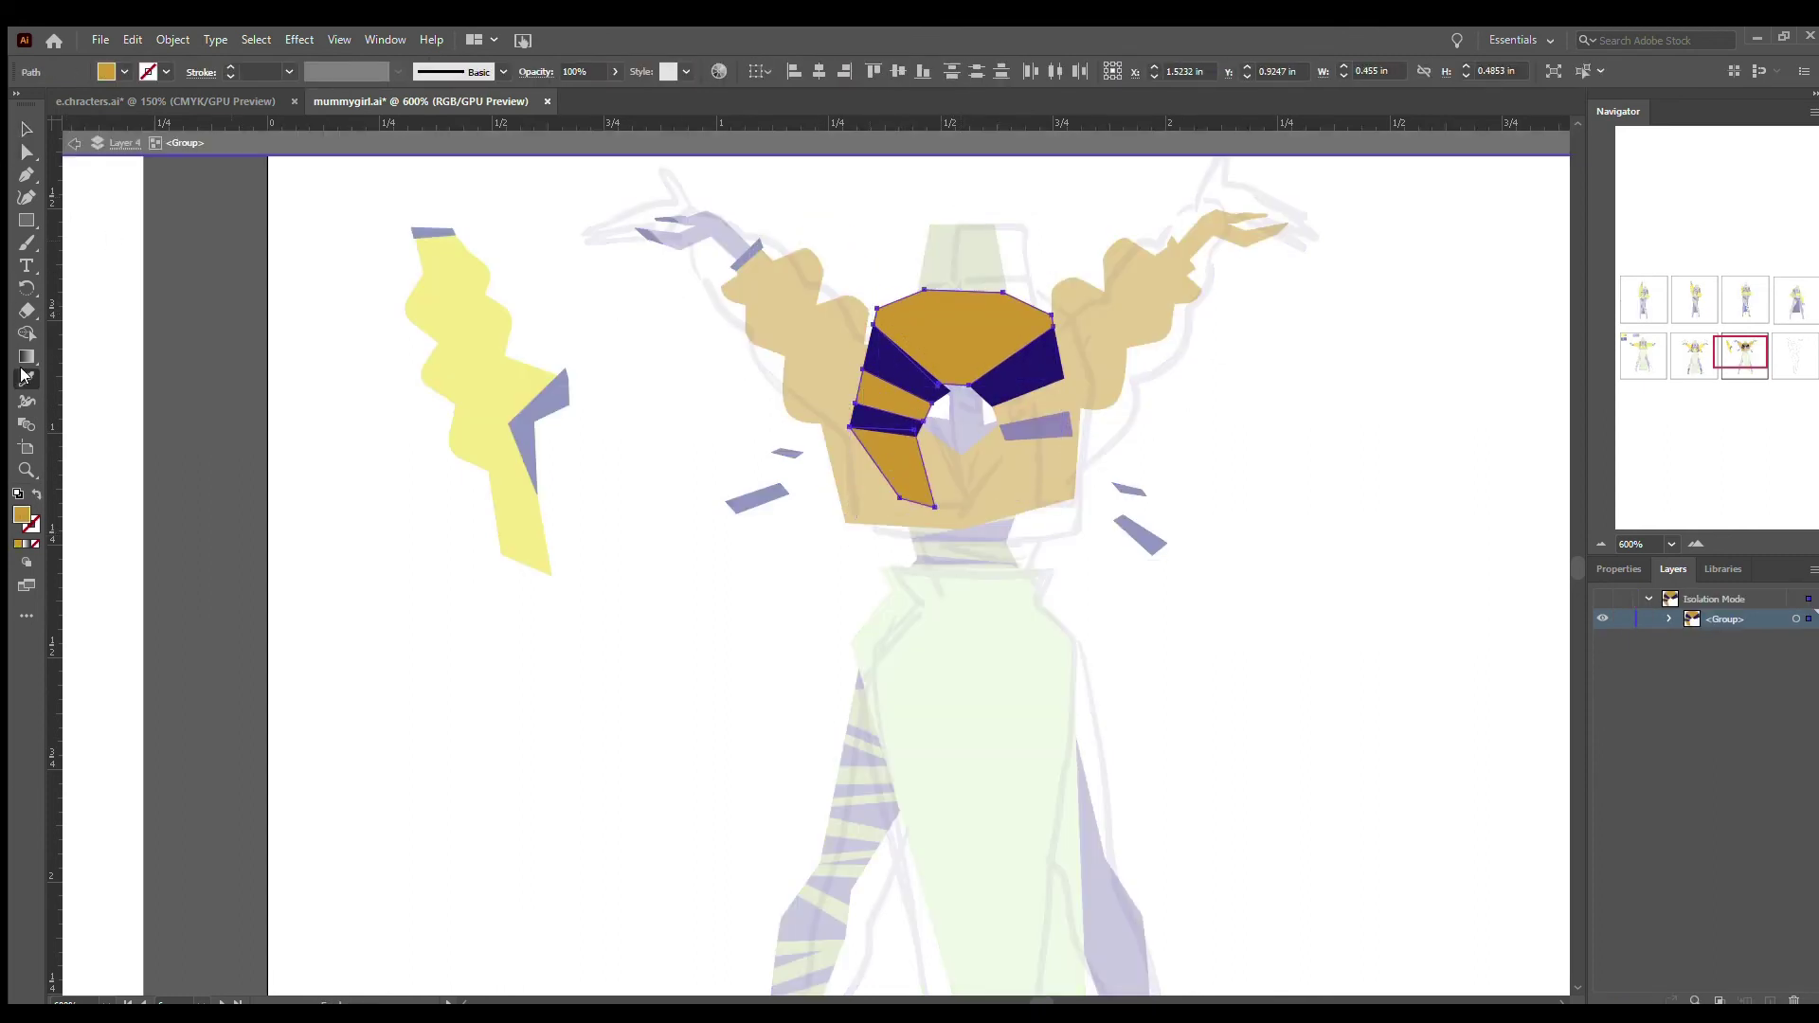
- Recolour the gold crown and left side panels of the third figure's headdress with yellow sampled from the spare sleeve
click(26, 379)
click(474, 398)
scroll(1042, 478, up, 5)
scroll(496, 833, left, 8)
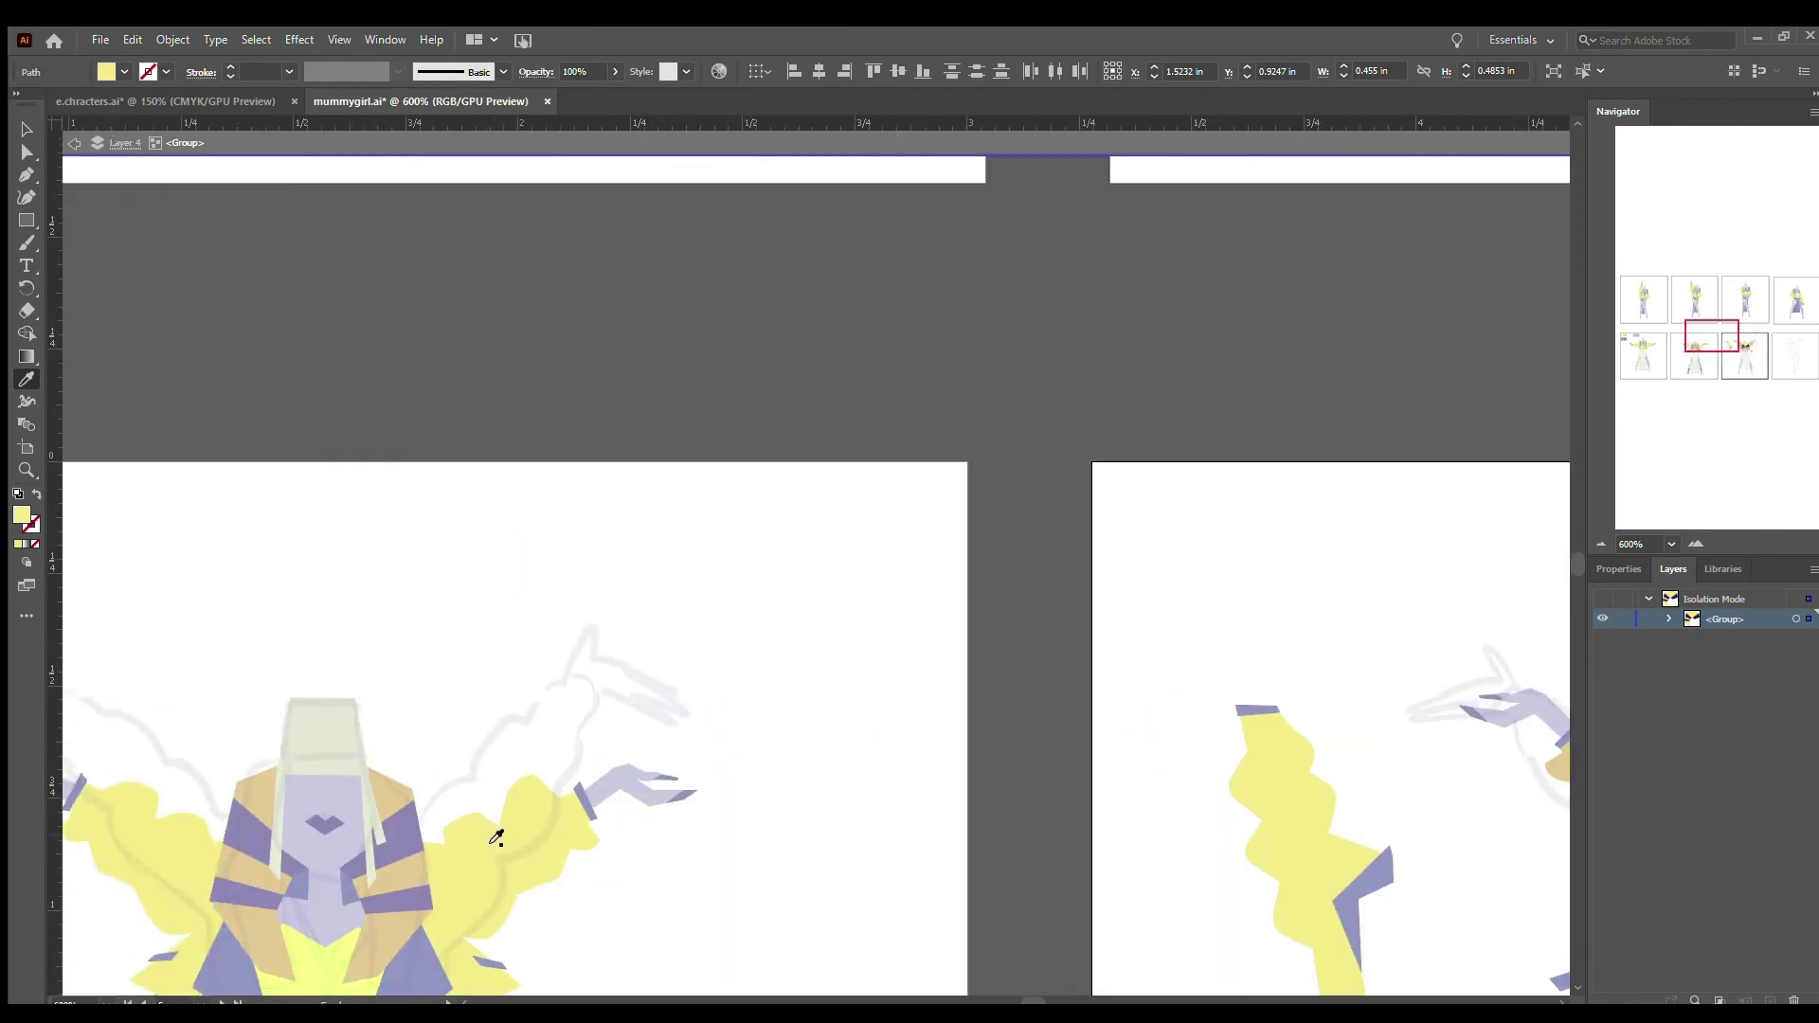
scroll(1099, 792, right, 6)
scroll(1099, 792, down, 2)
key(v)
key(Escape)
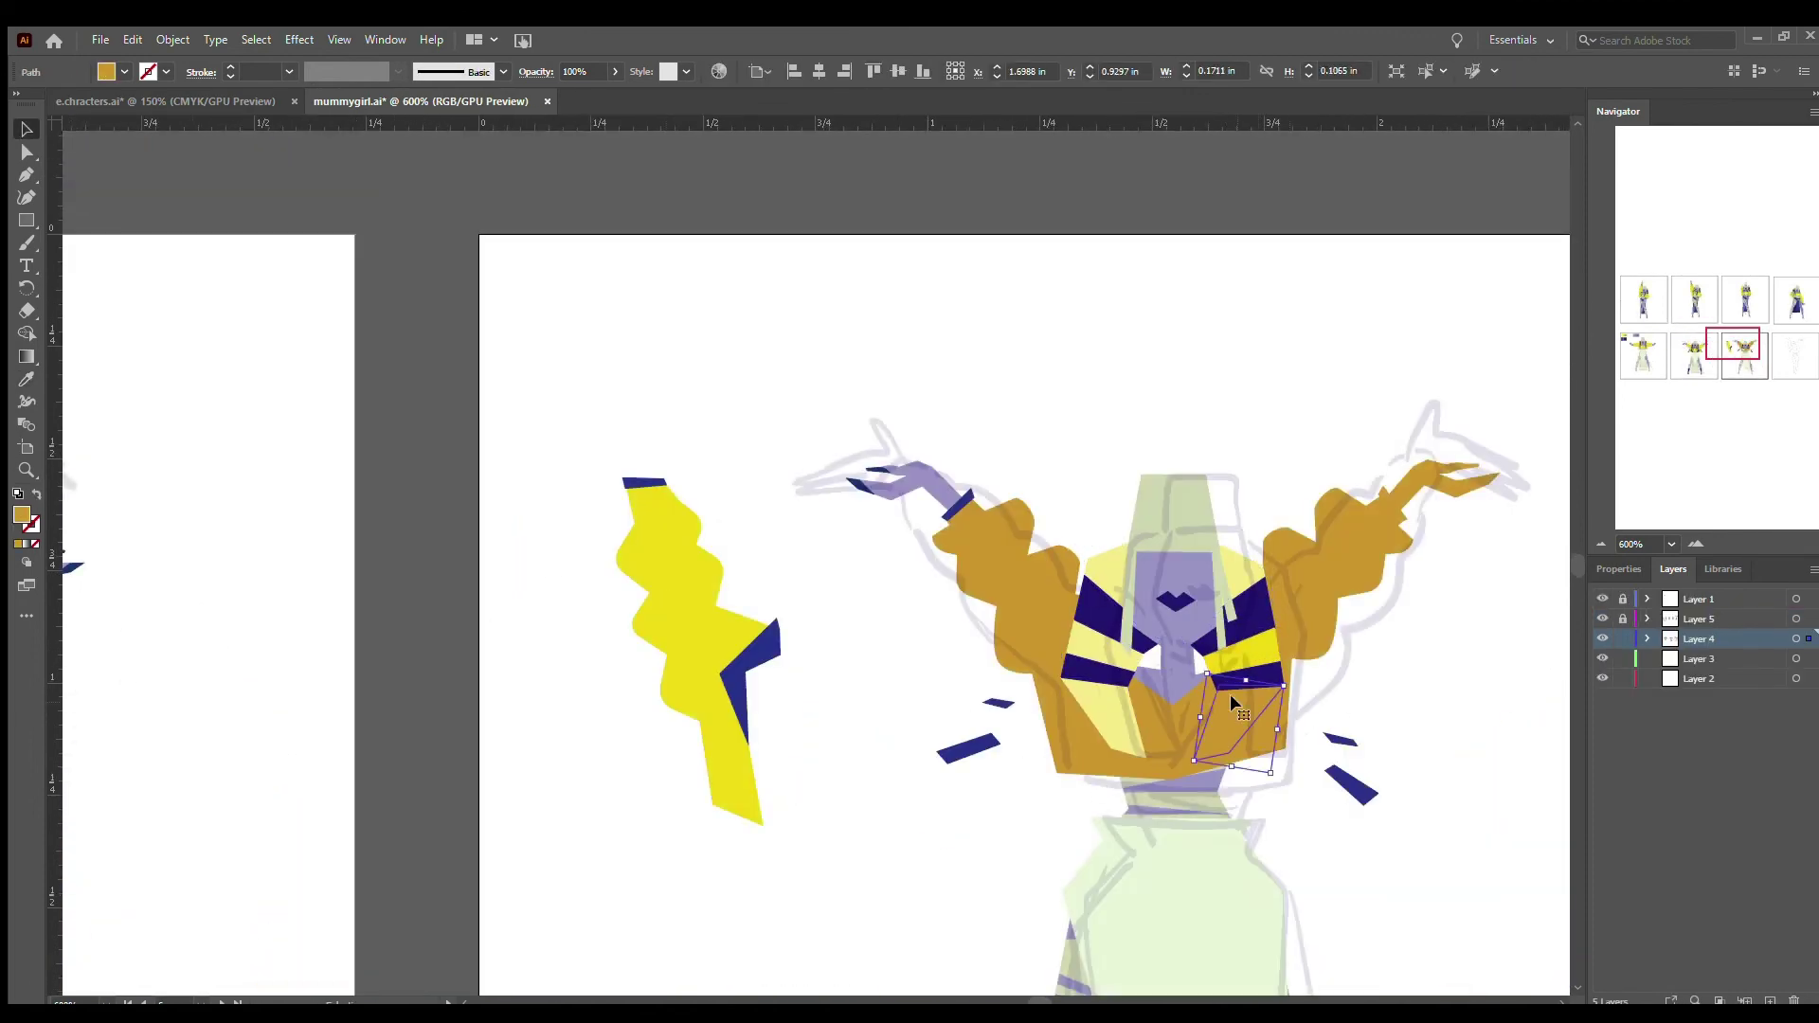
- Try different yellows on the headdress crown and side panels, then undo the recolouring
click(25, 129)
double_click(1238, 580)
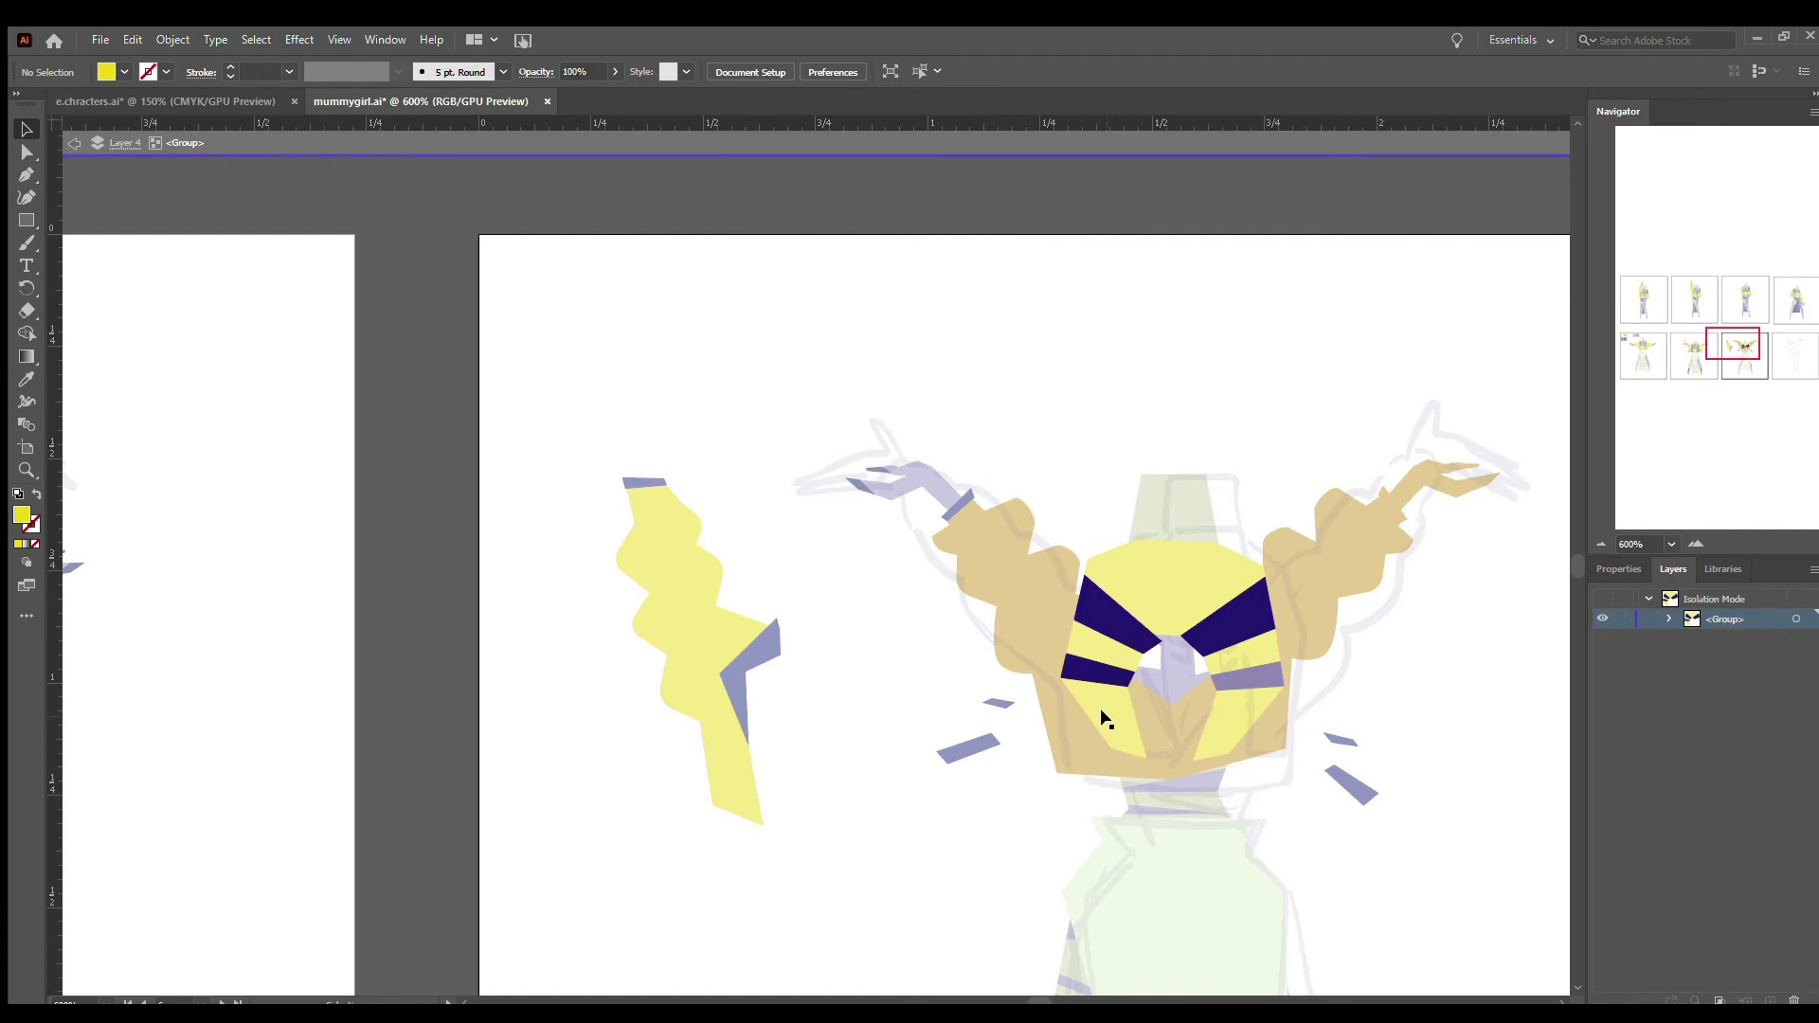
click(1114, 576)
key(Escape)
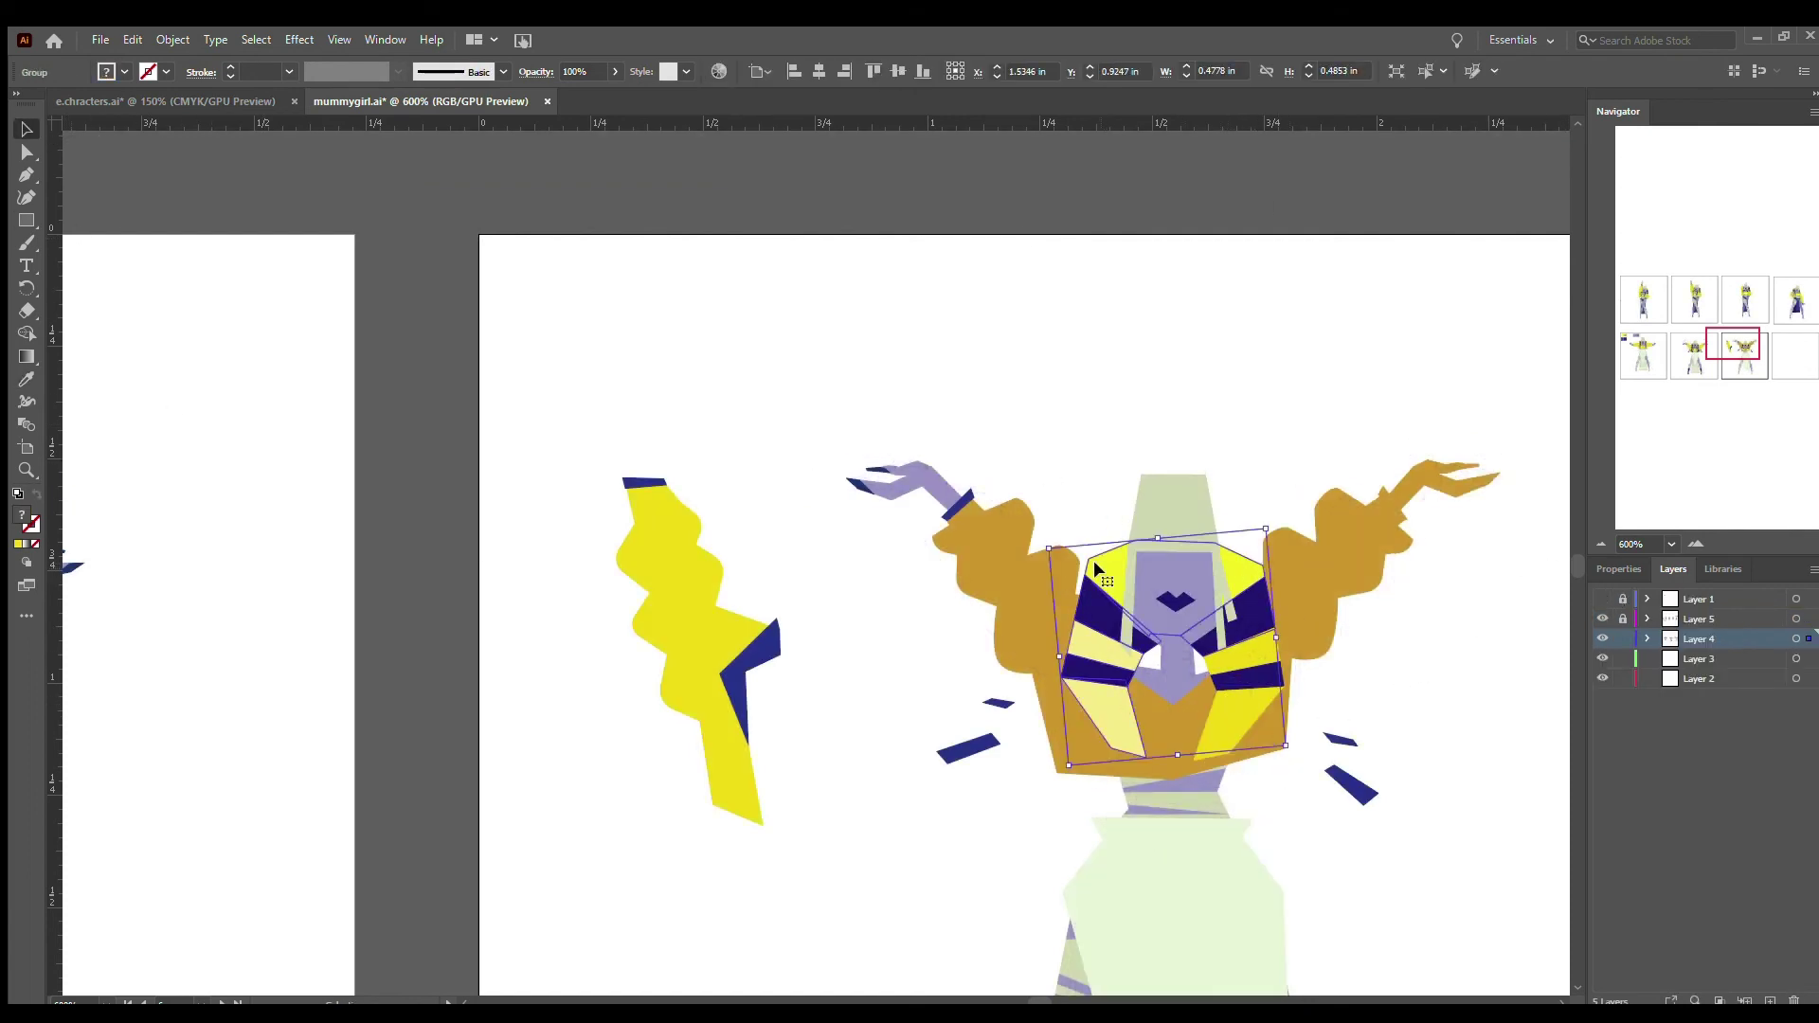
double_click(1232, 701)
key(ctrl+z)
key(ctrl+shift+a)
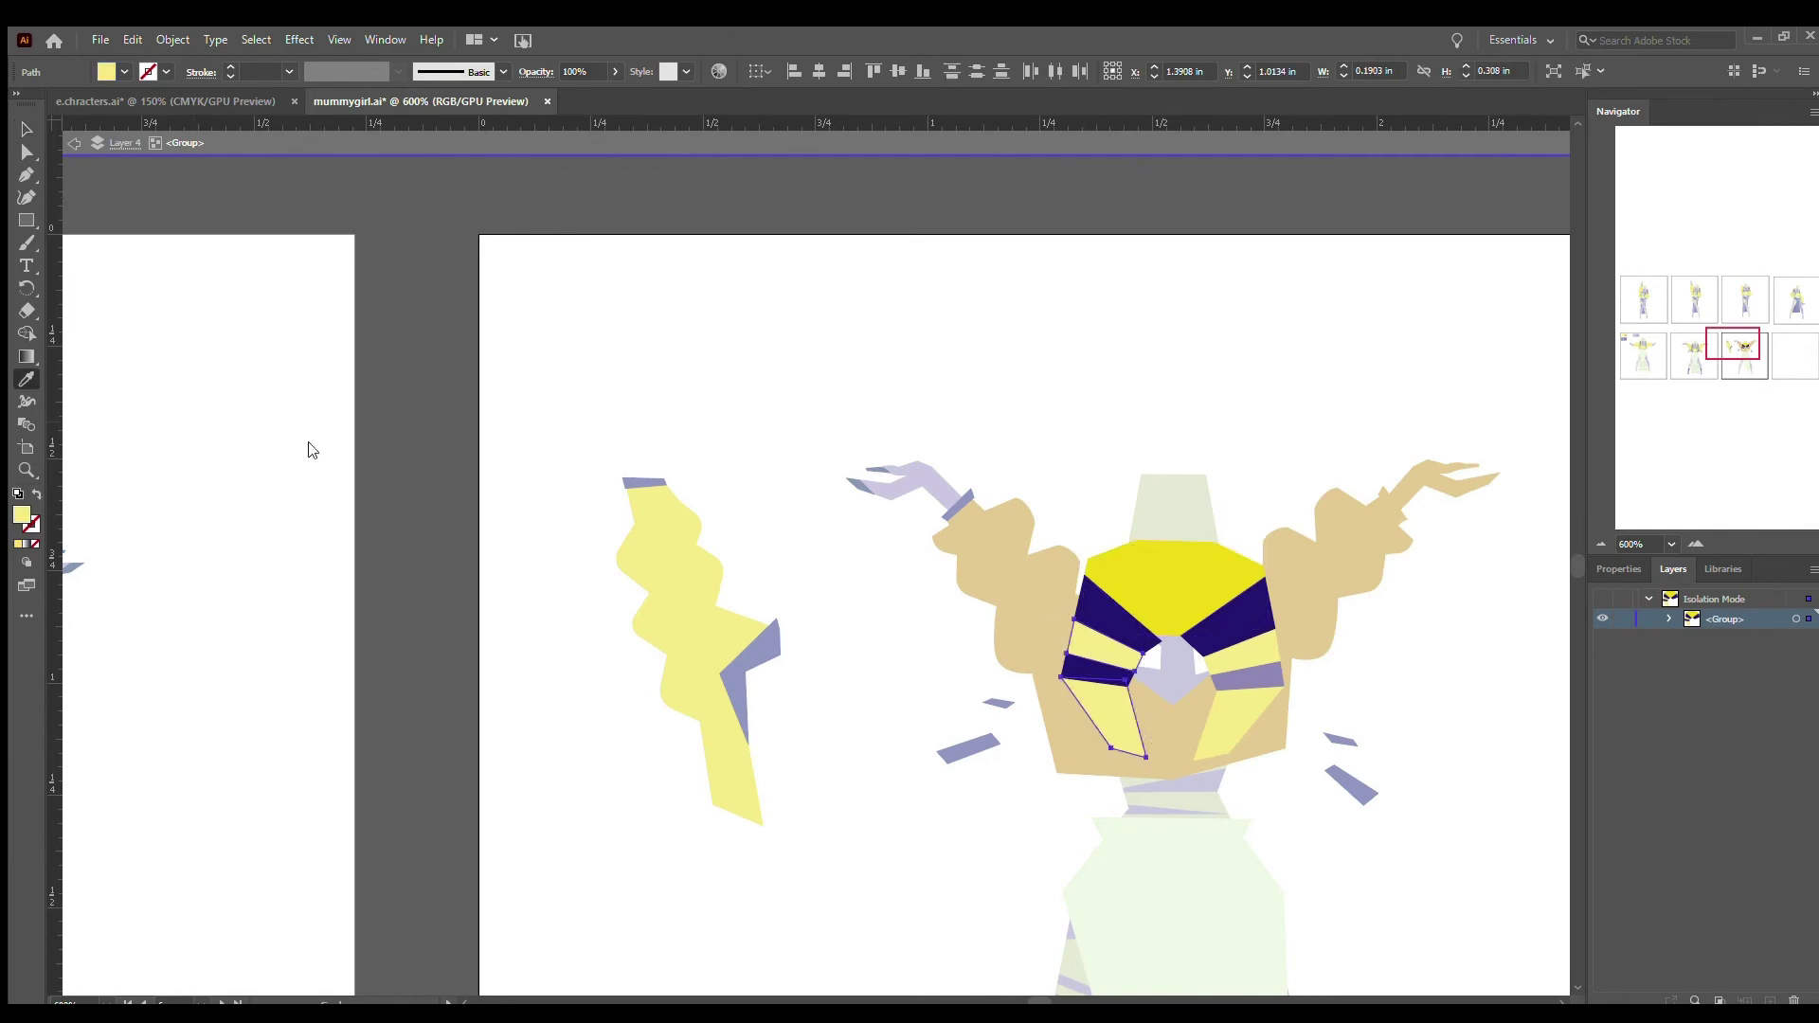
key(Escape)
scroll(542, 257, down, 3)
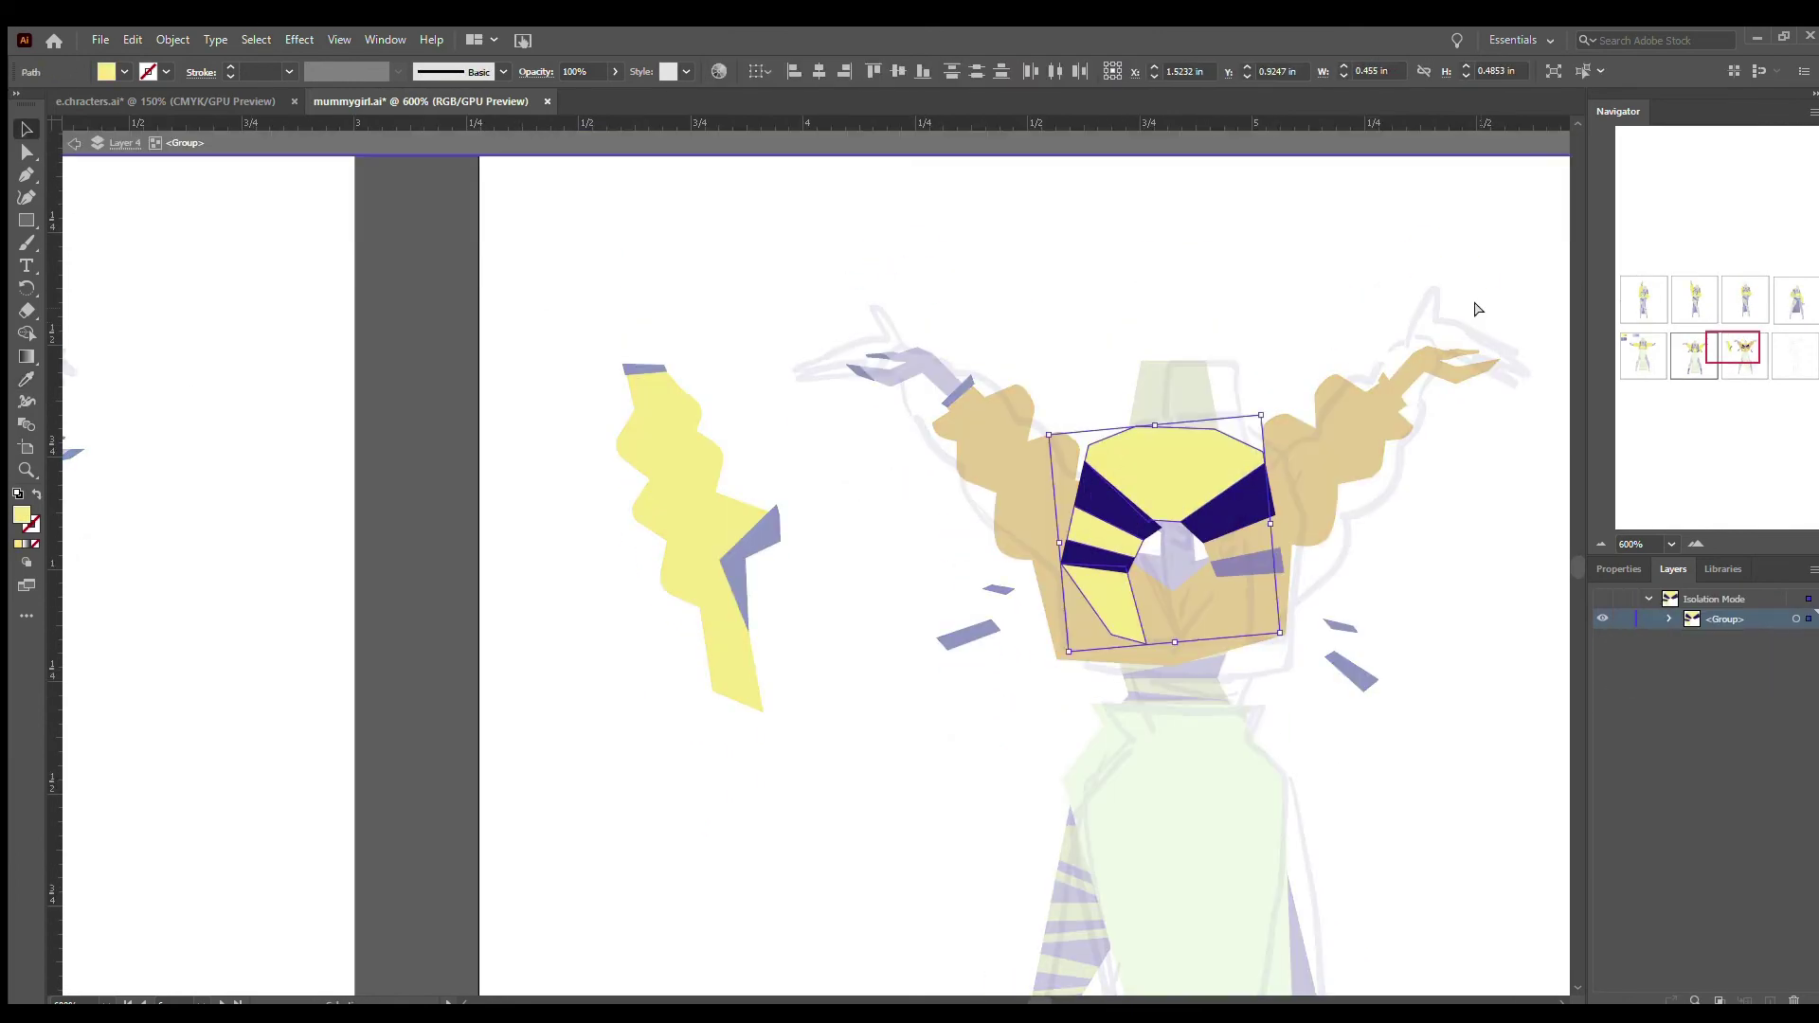
key(ctrl+z)
- Recolour the headdress's gold crown and side panels yellow, sampling the colour from the spare sleeve
double_click(1175, 454)
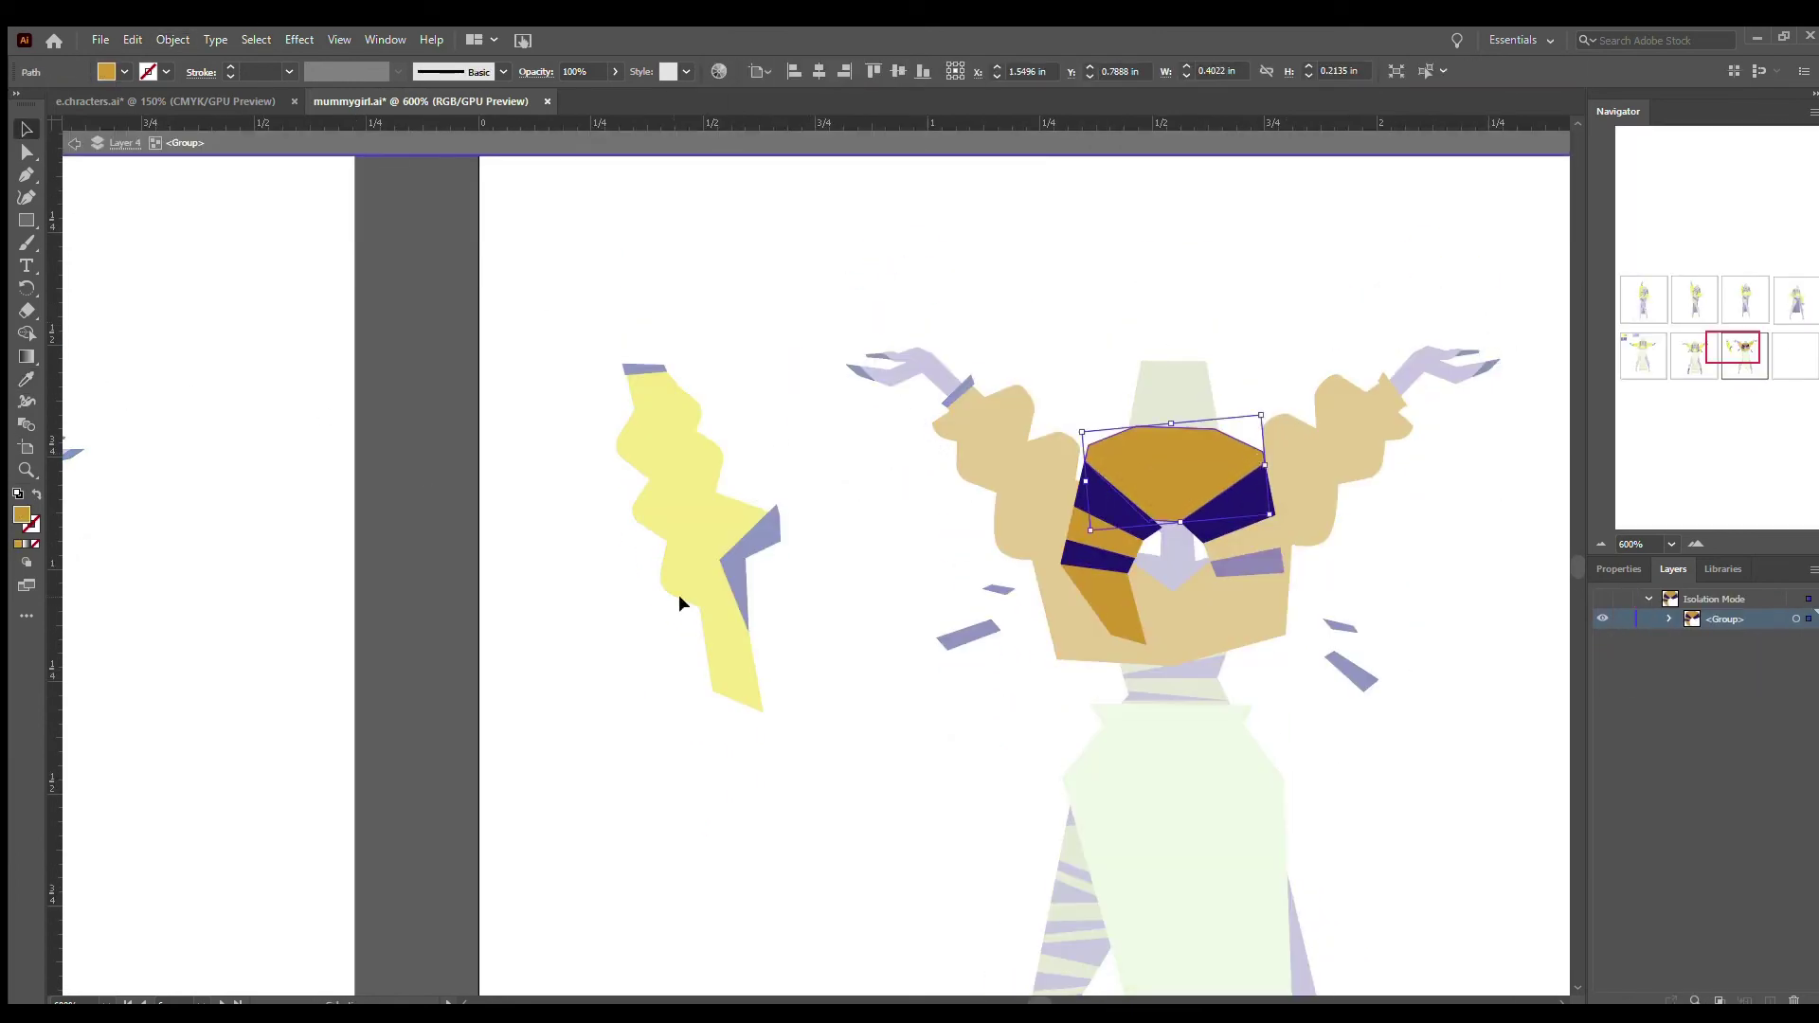
key(i)
click(663, 417)
key(Escape)
key(v)
click(735, 292)
double_click(1379, 401)
key(Escape)
scroll(812, 389, down, 2)
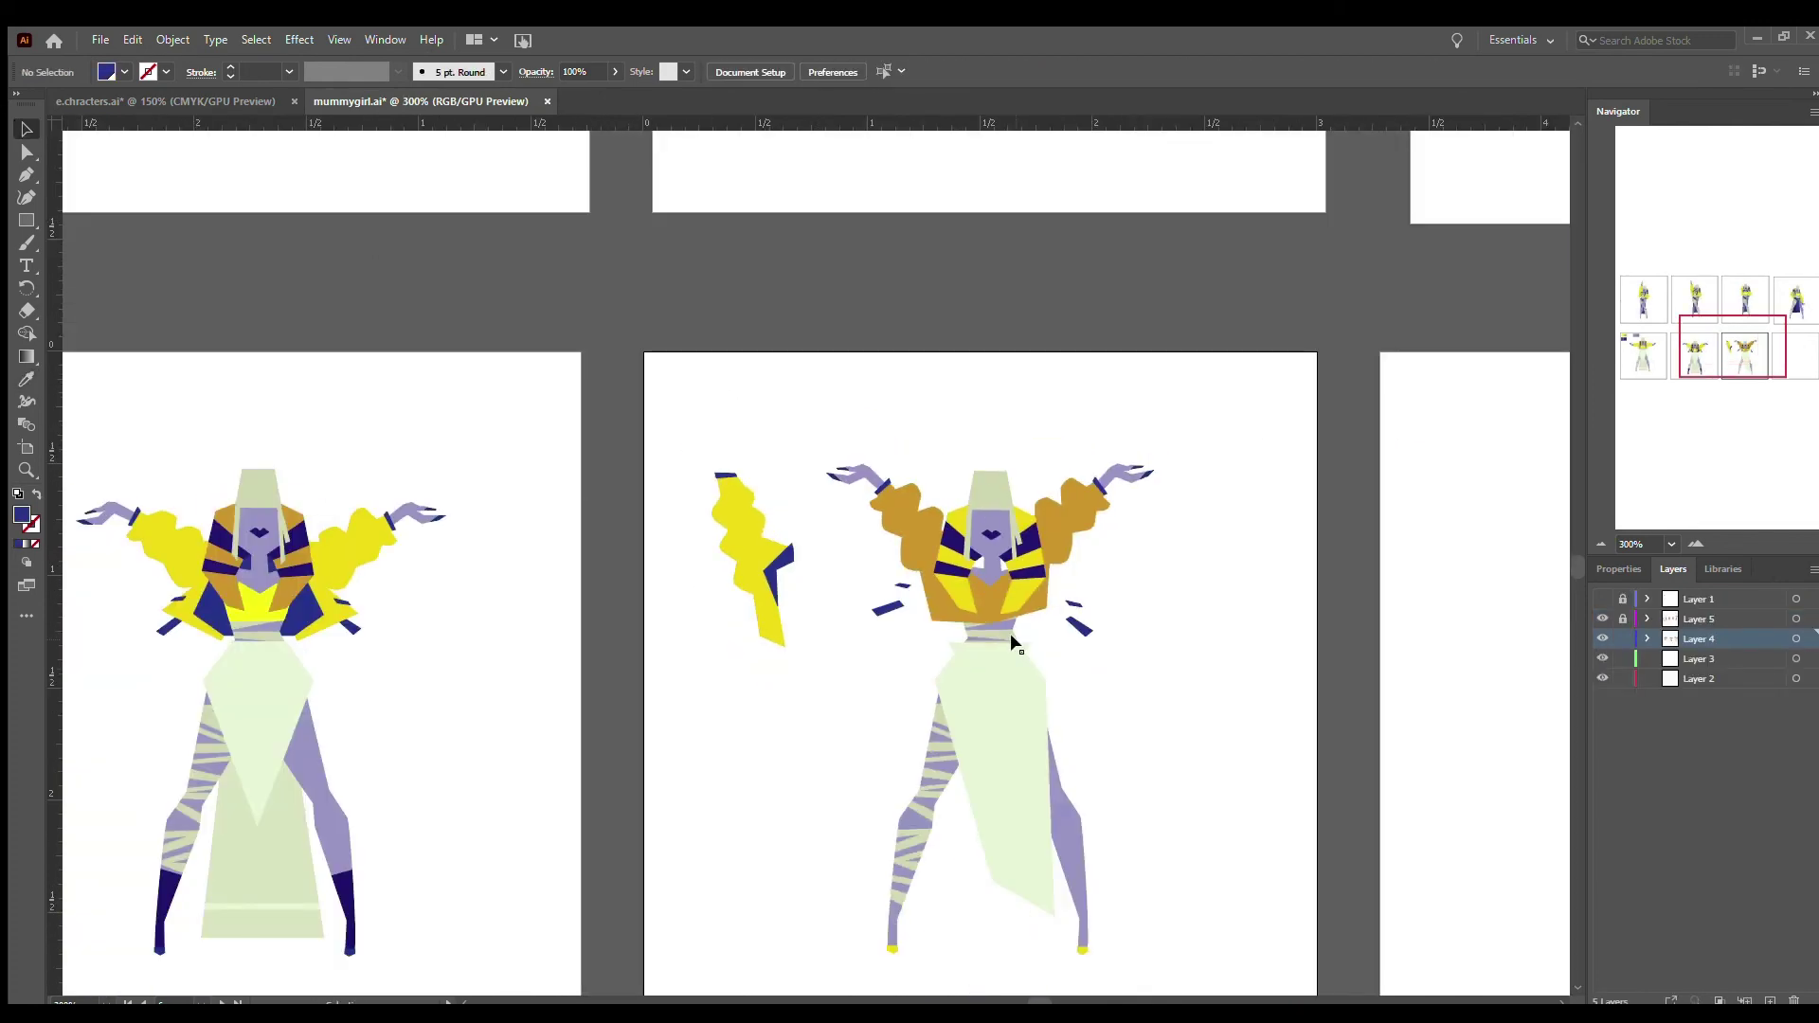
- Move the loose navy accent pieces off the third figure's artboard into the gap beside it
scroll(872, 631, down, 3)
scroll(872, 640, up, 1)
drag(891, 403, 607, 565)
- Bring the two pale strips beside the first artboard onto the third figure's skirt and recolour the skirt gold
scroll(607, 566, right, 5)
scroll(1089, 959, left, 6)
click(175, 308)
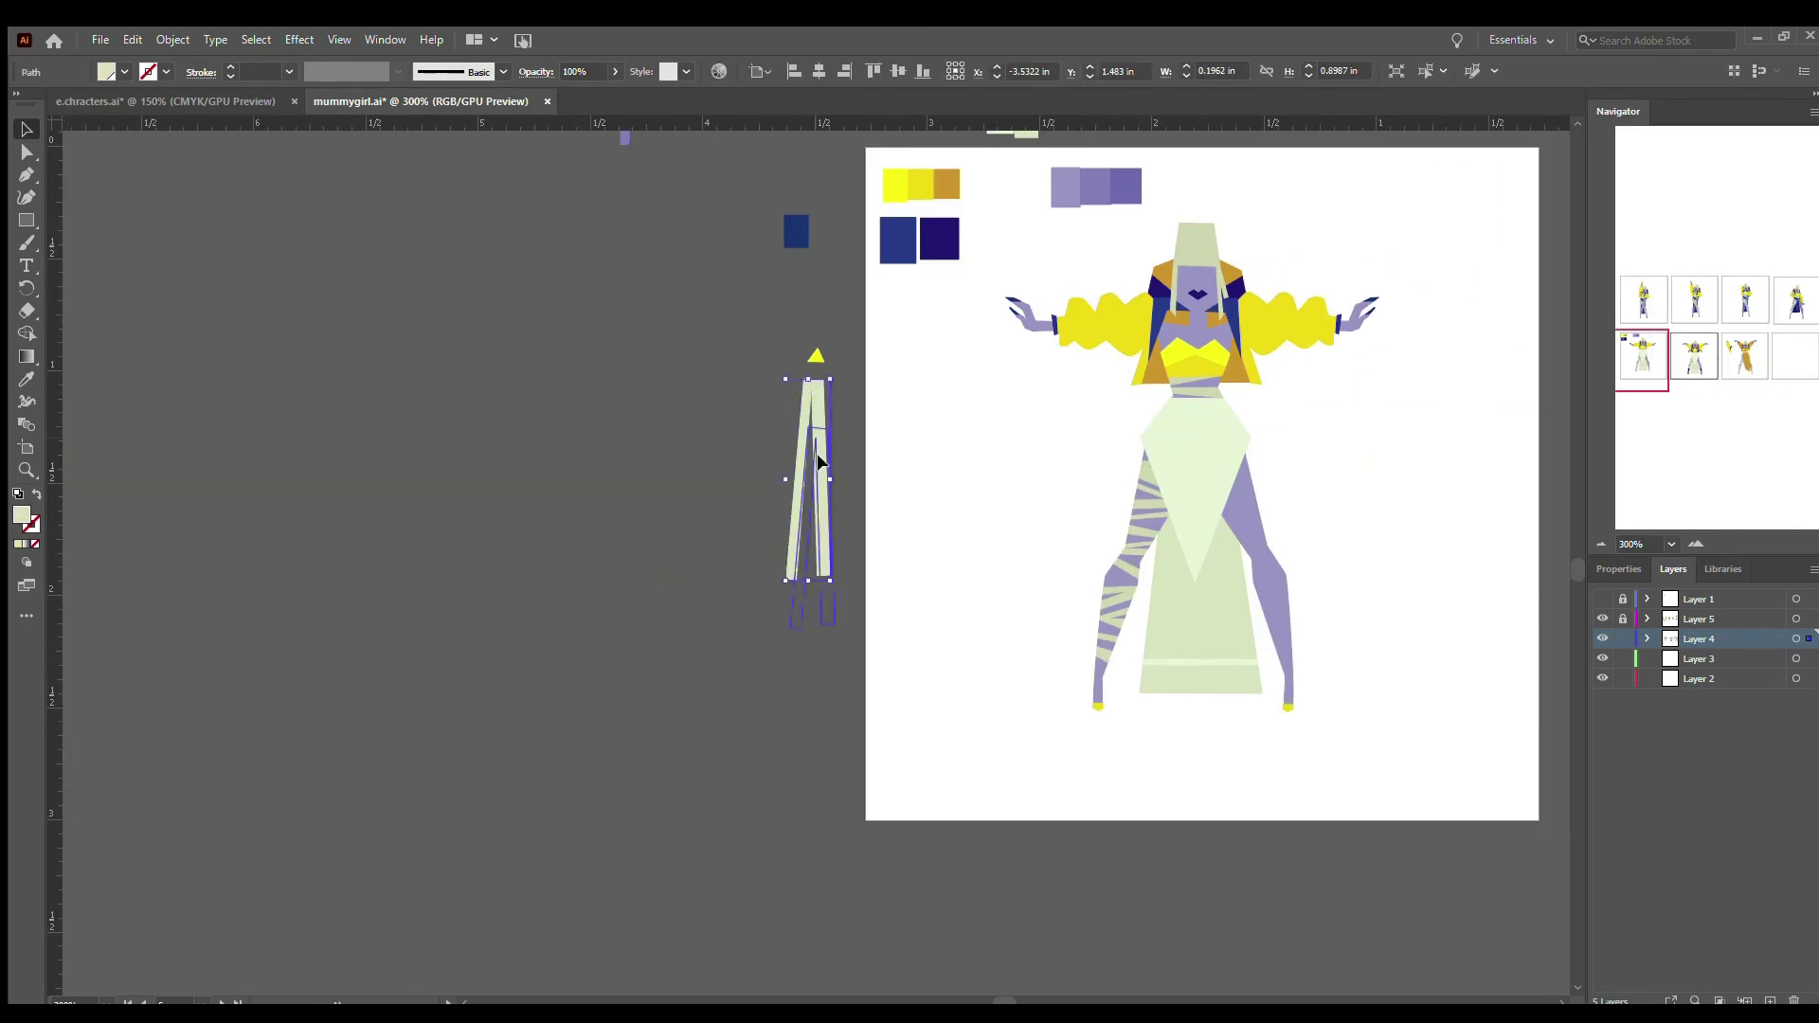
drag(402, 852, 1005, 478)
key(ctrl+shift+a)
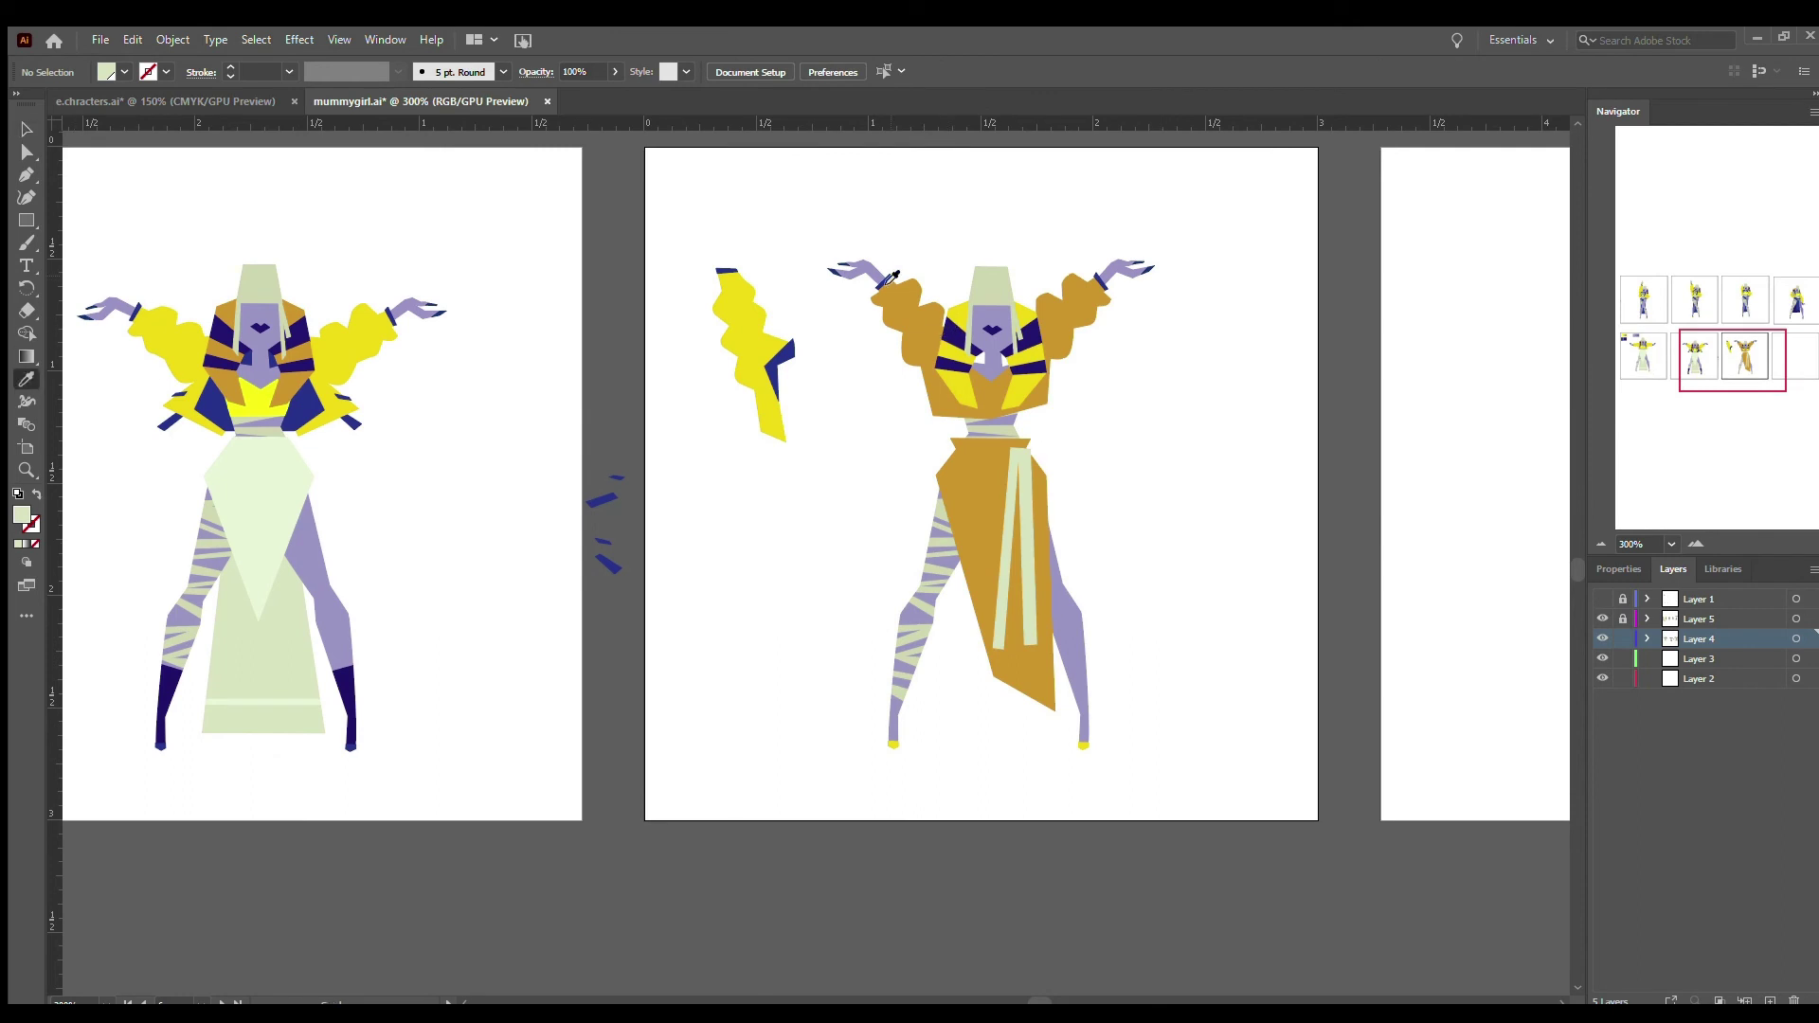
- Draw a thin navy rectangle across the third figure's skirt waist as a belt
click(891, 277)
key(z)
click(780, 549)
click(780, 550)
key(m)
drag(657, 535, 876, 547)
key(ctrl+shift+a)
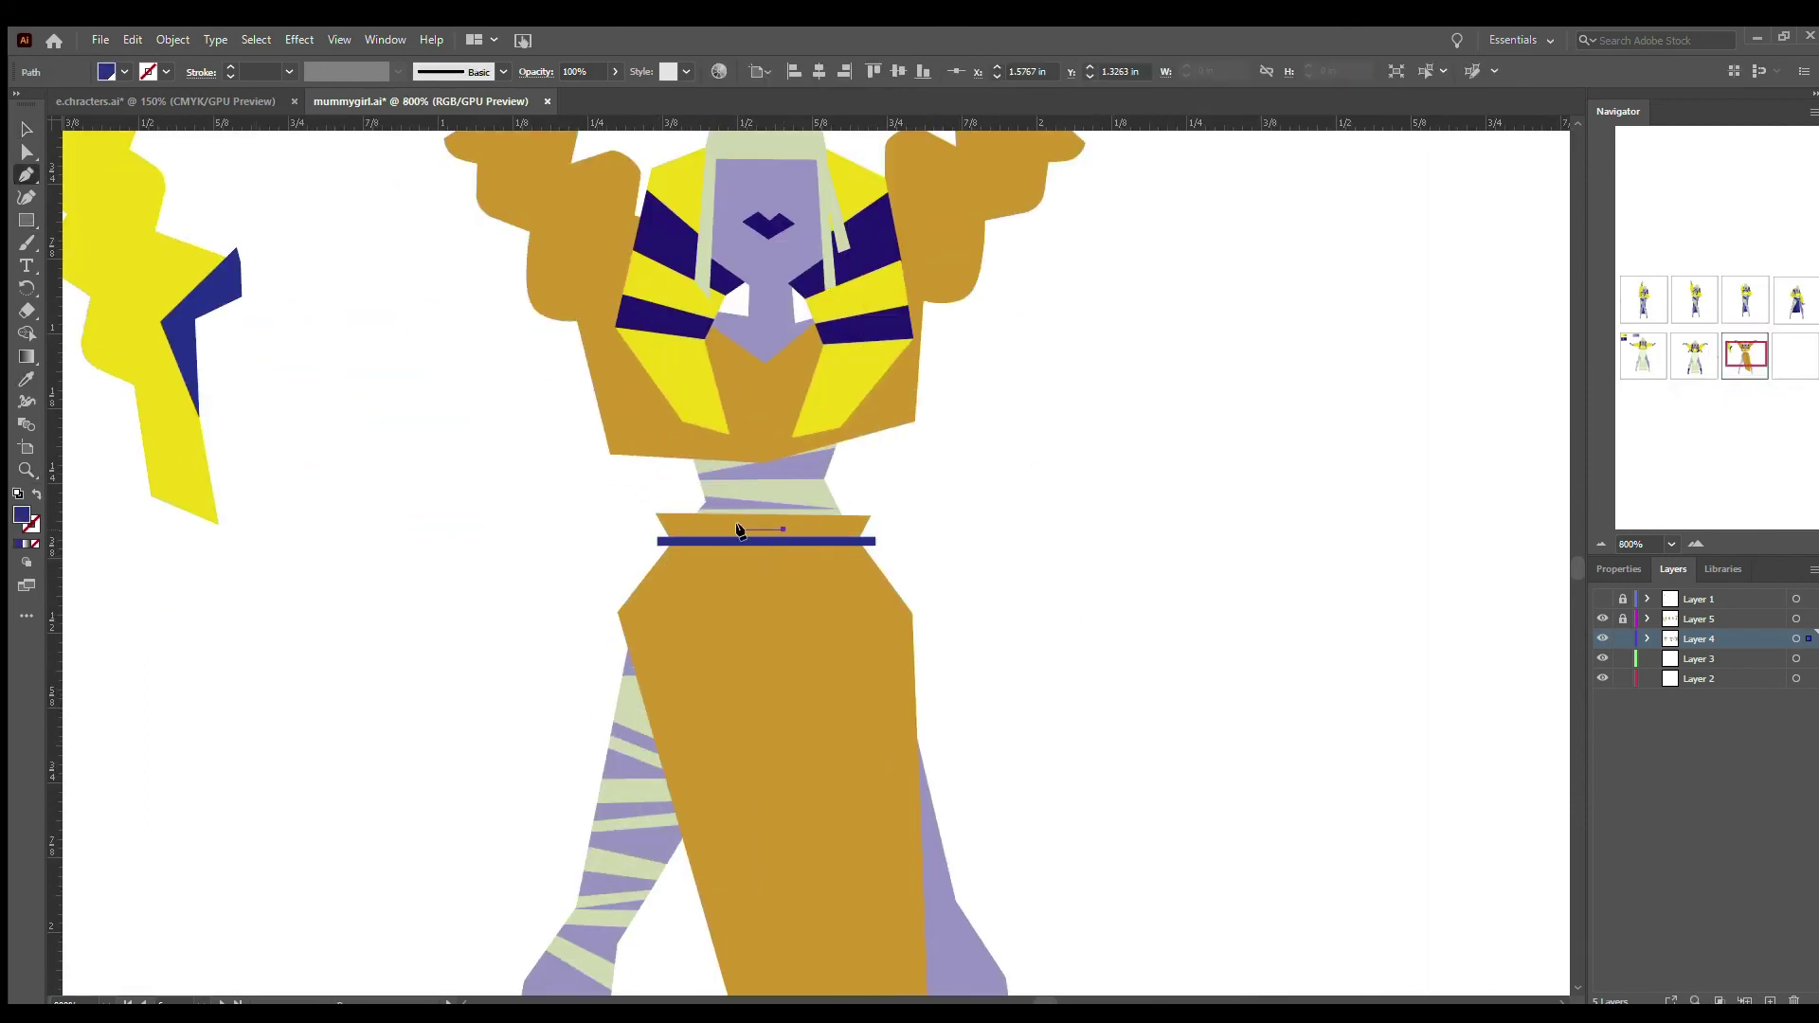
- Add a small downward-pointing yellow triangle at the centre of the navy belt as a buckle
click(763, 566)
click(26, 130)
click(412, 358)
key(ctrl+minus)
key(ctrl+minus)
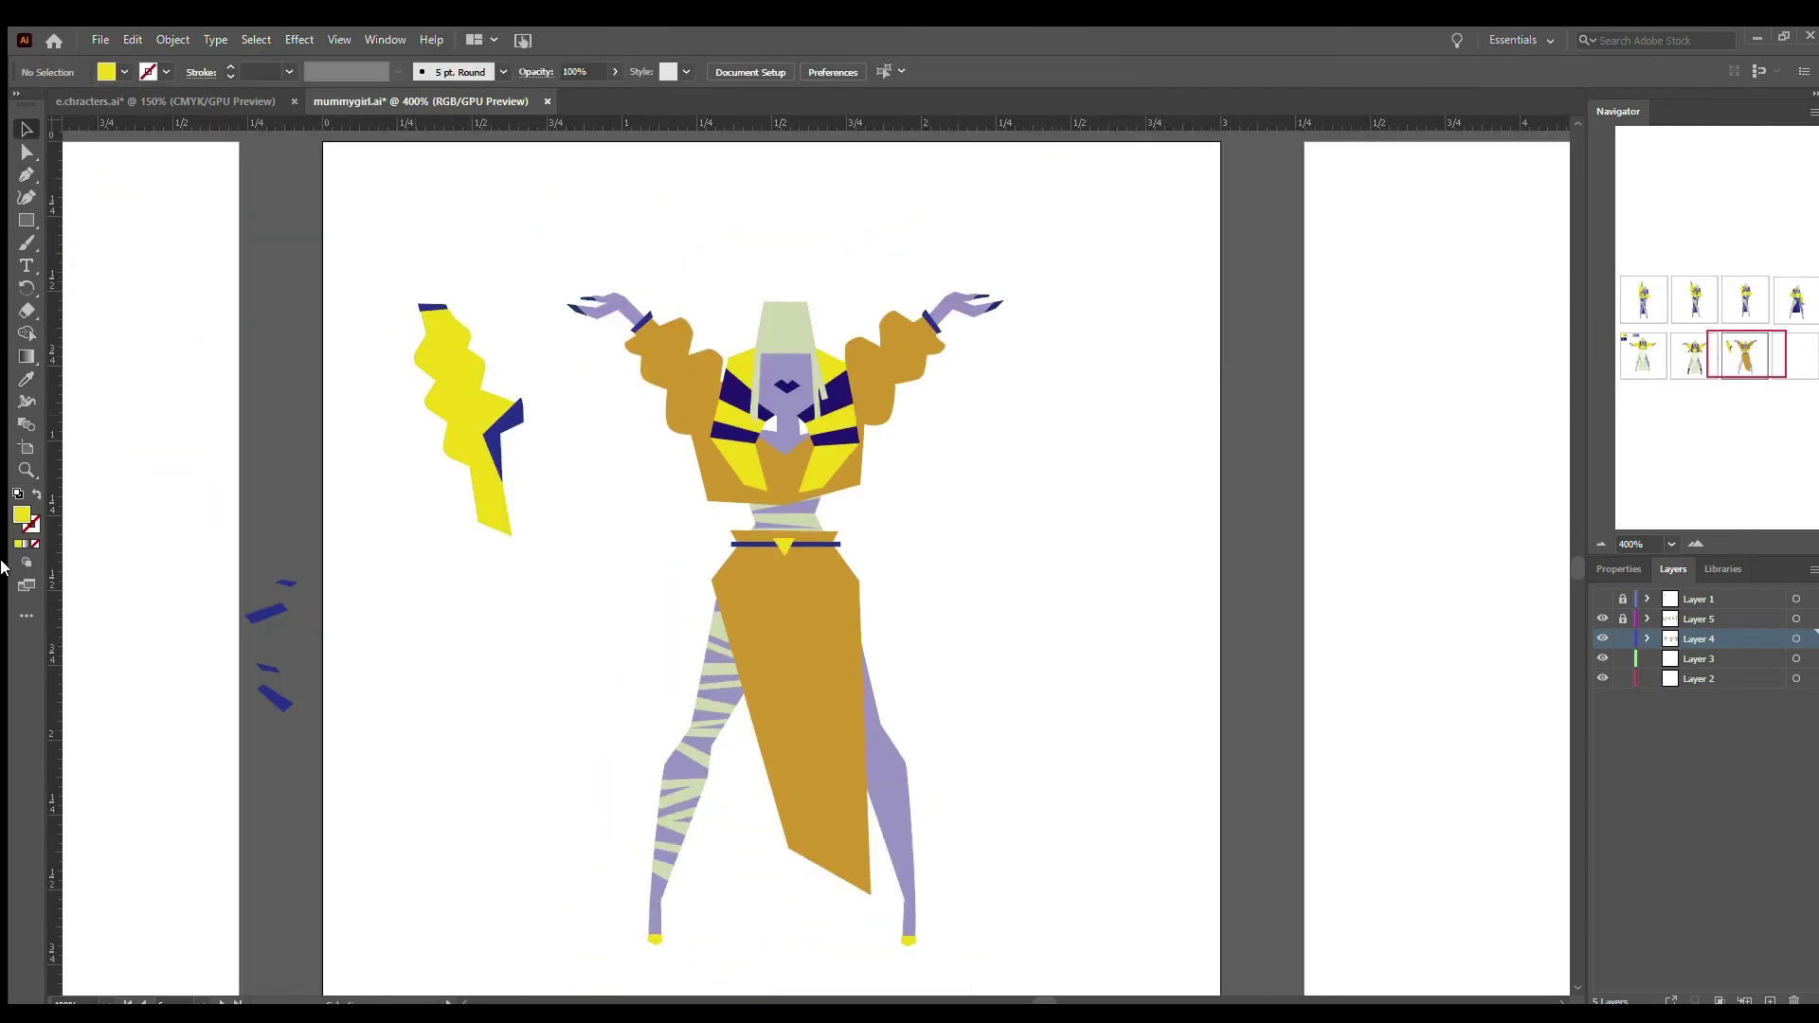
- Simplify the scalloped outline of the third figure's left raised sleeve, smoothing away the outer bumps near the cuff
click(716, 490)
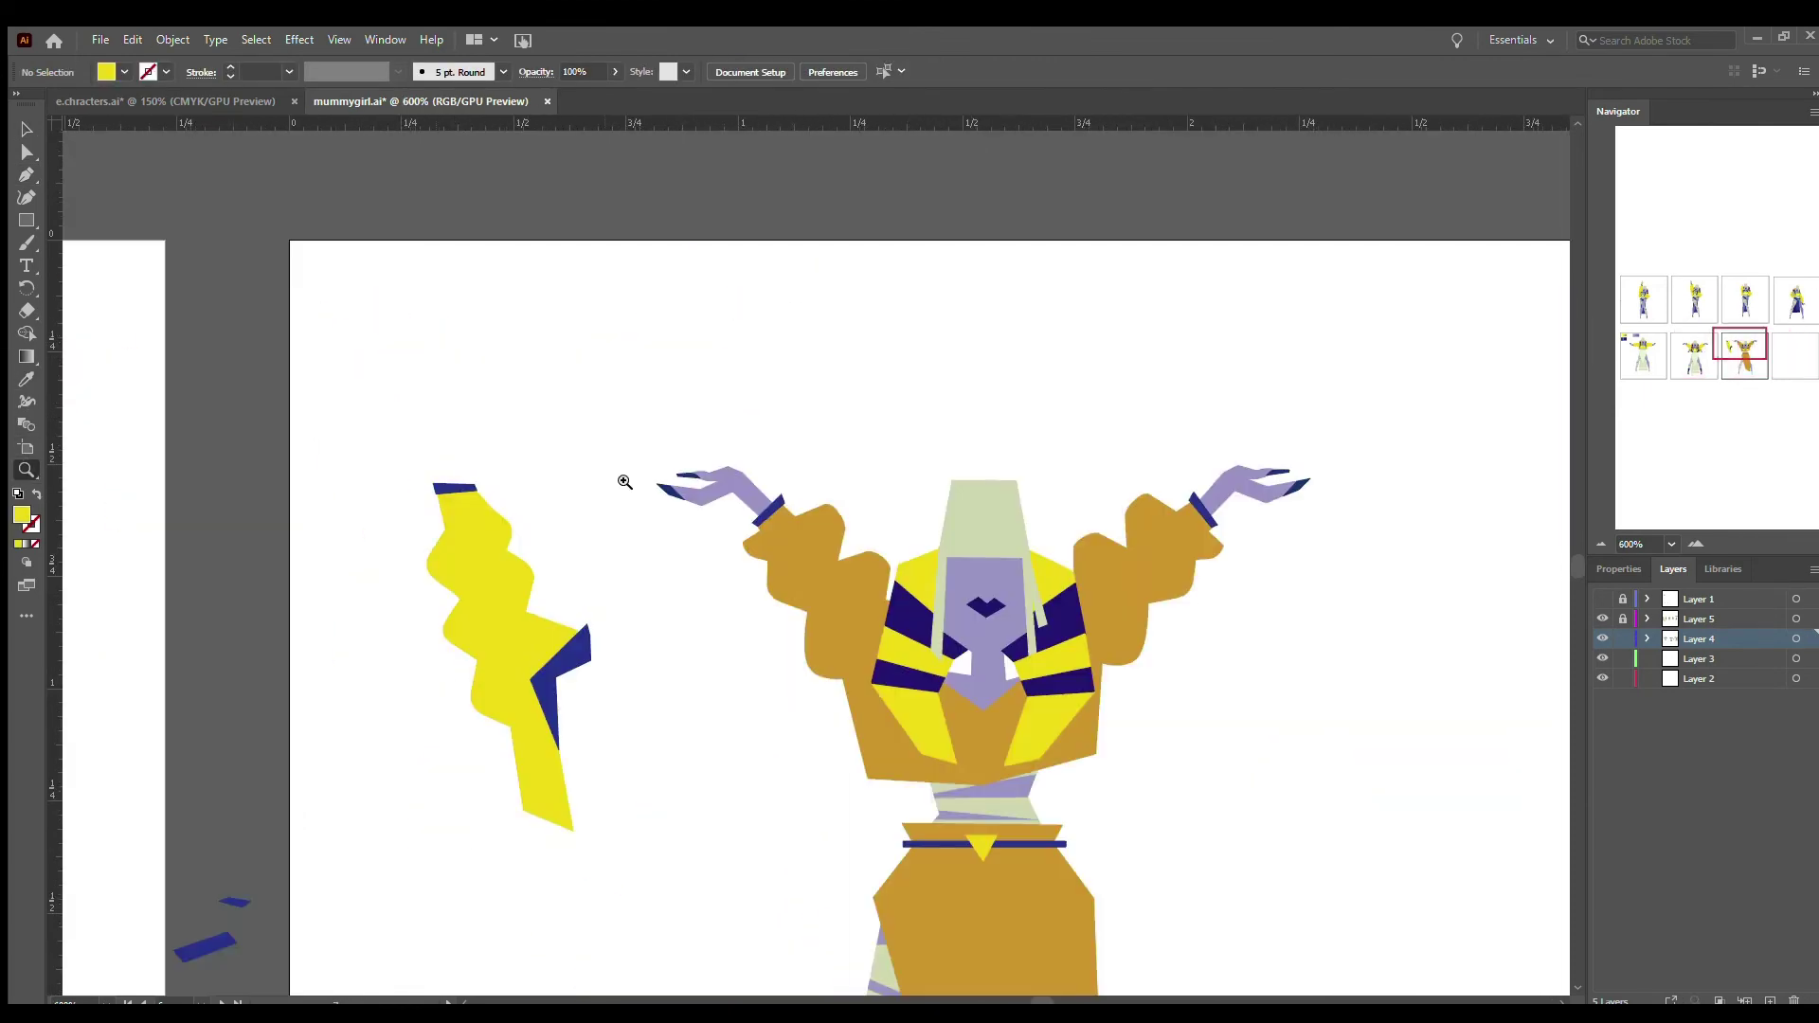
key(a)
click(815, 502)
click(706, 592)
key(v)
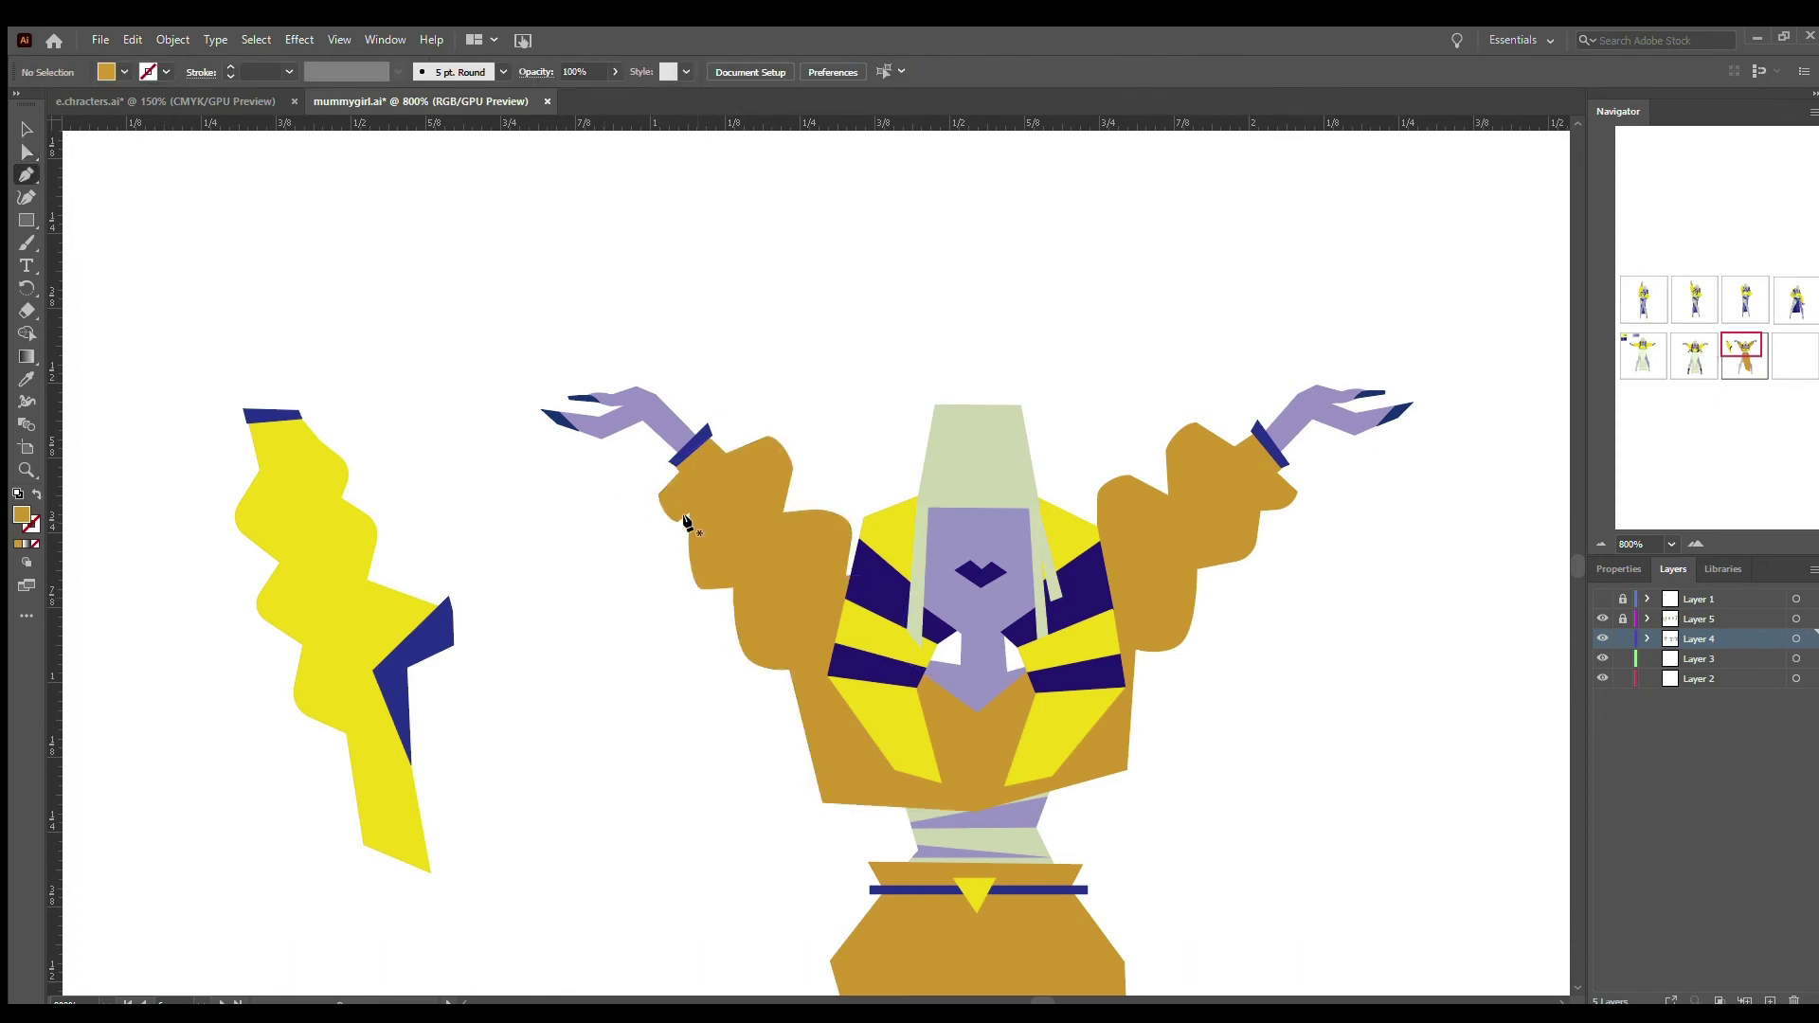
click(445, 366)
- Smooth the right raised sleeve's outline, removing the pointed bump by the cuff and rounding the scallops
key(a)
click(1184, 594)
drag(1236, 562, 1228, 594)
key(p)
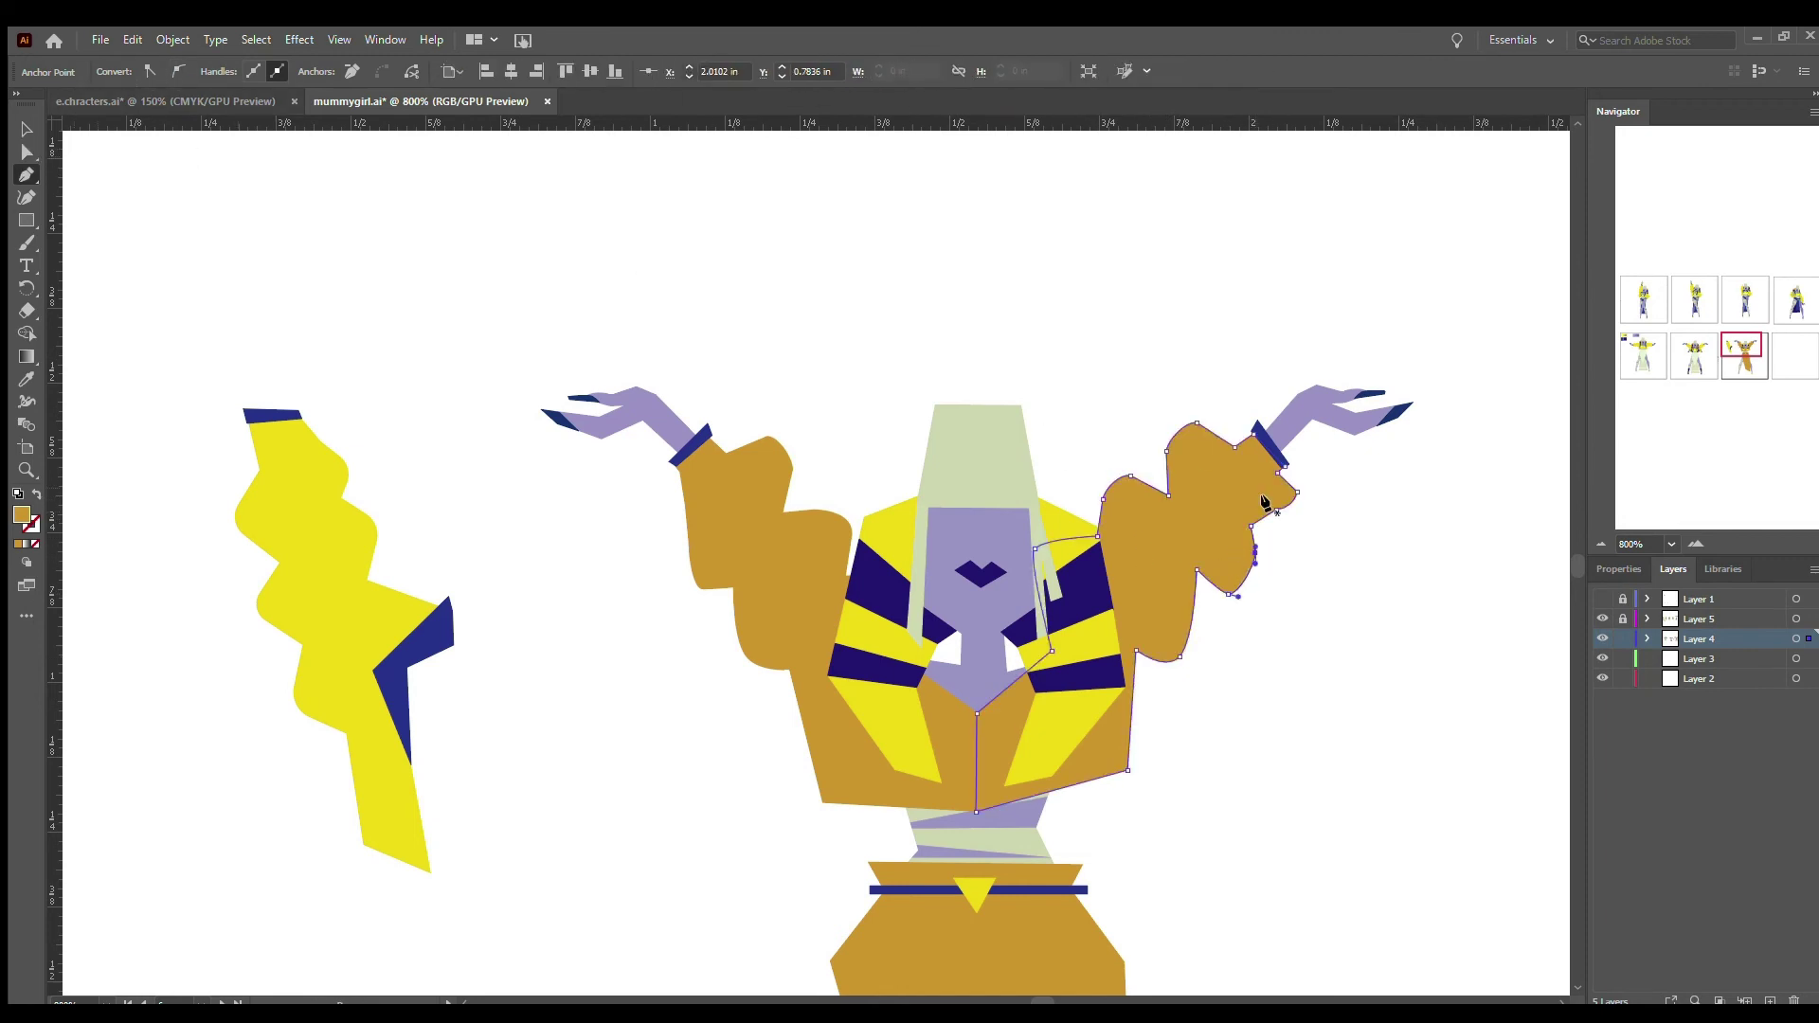
click(26, 151)
key(ctrl+shift+a)
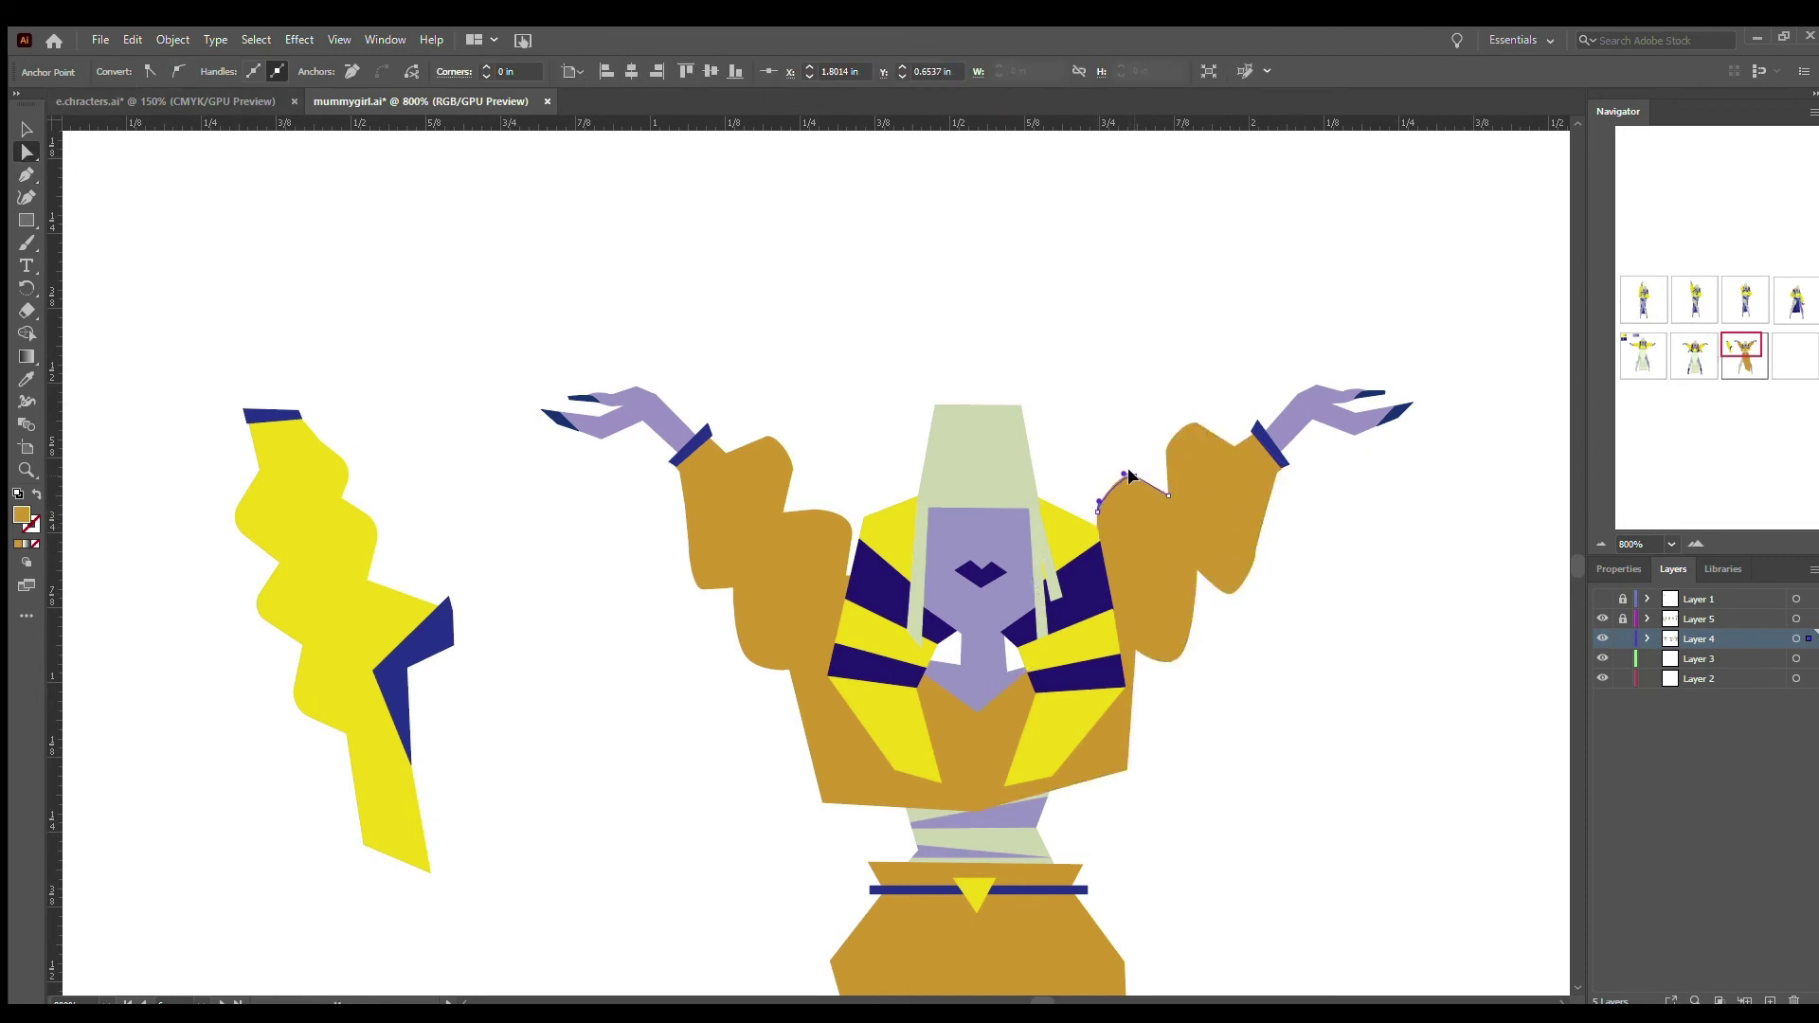
- Draw a four-sided shape around the neck, send it behind the figure and colour it brown to fill the gaps
click(876, 720)
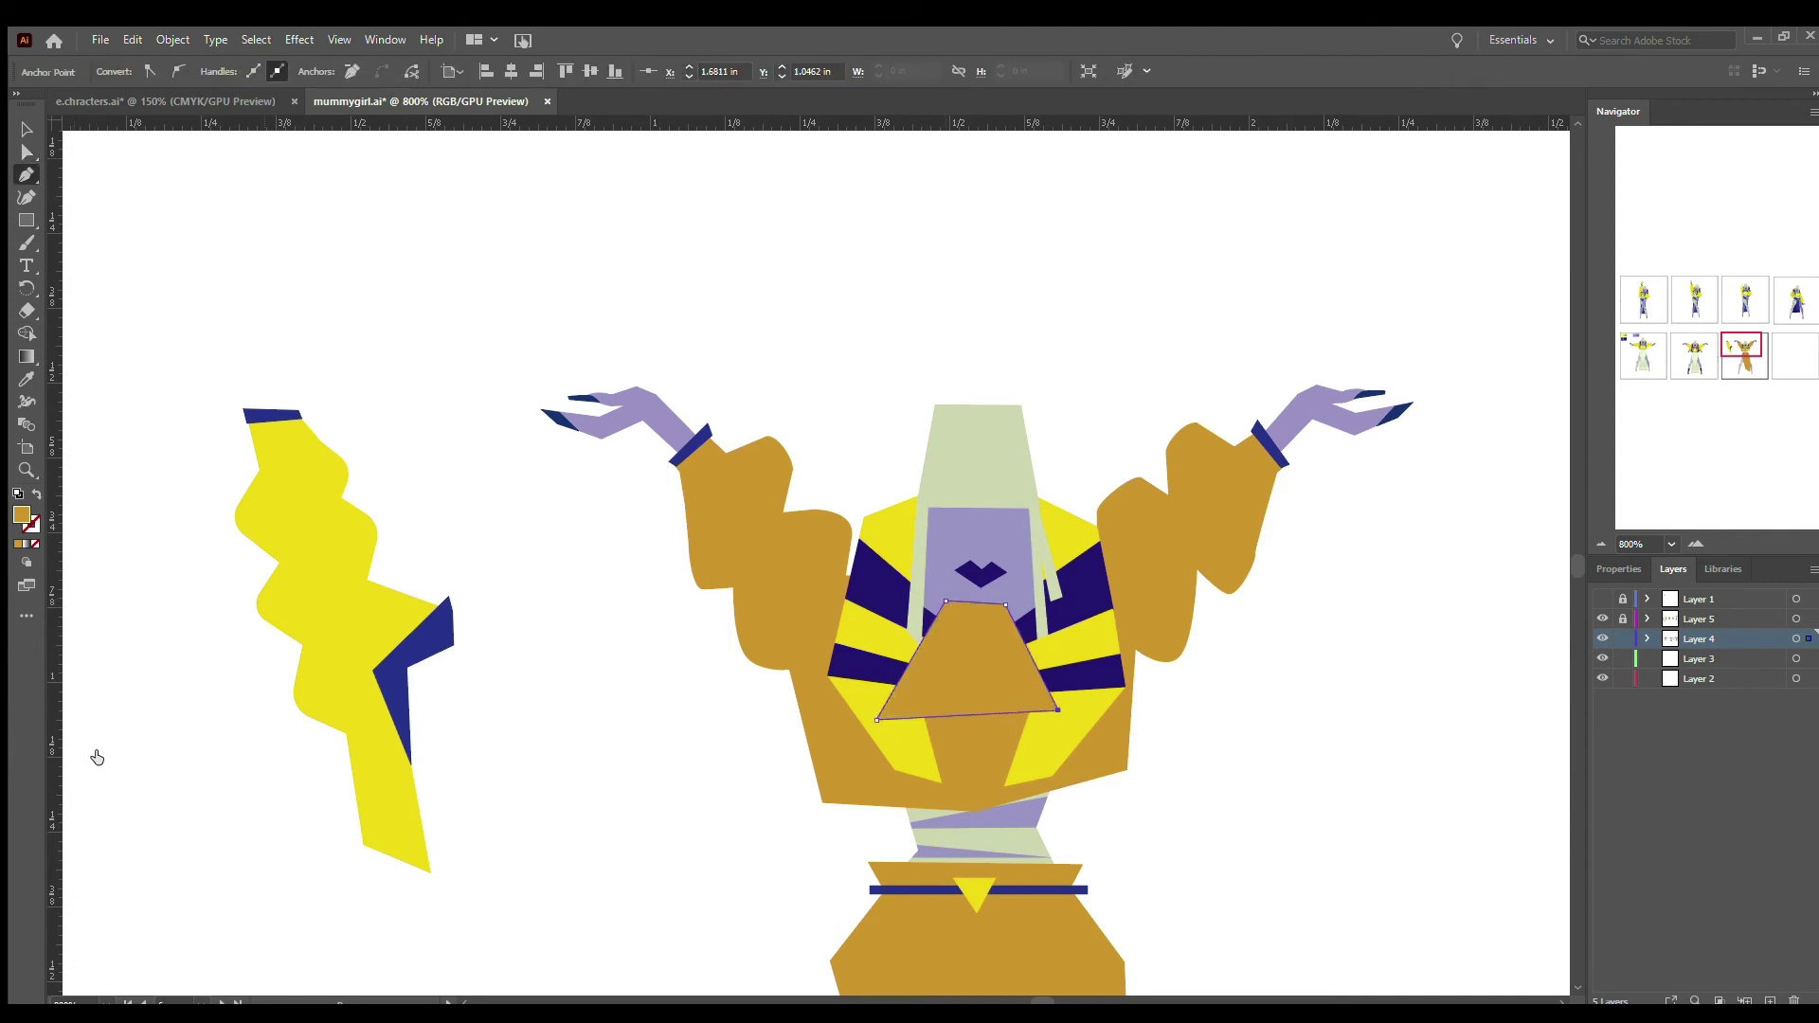
key(ctrl+shift+bracketleft)
scroll(1123, 395, down, 5)
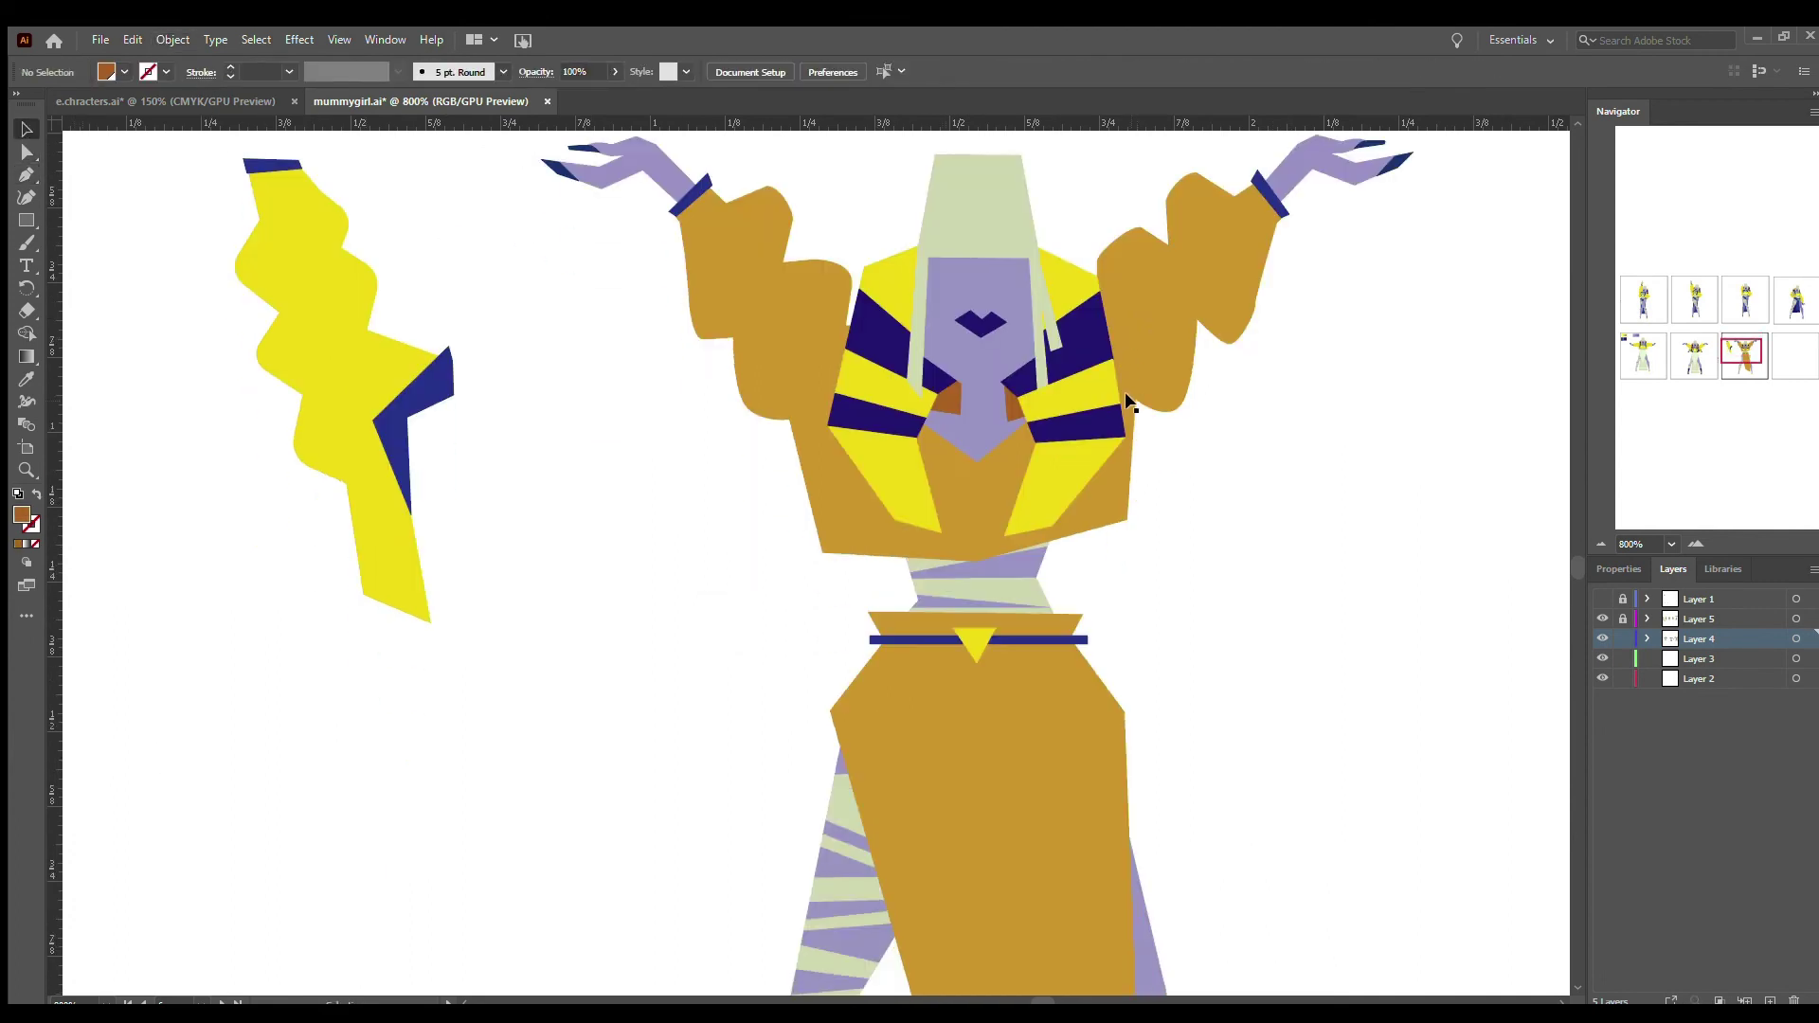
- Move the spare yellow sleeve and the loose navy accents above the third lower-row artboard
scroll(1122, 395, down, 4)
key(v)
key(ctrl+z)
drag(580, 462, 655, 163)
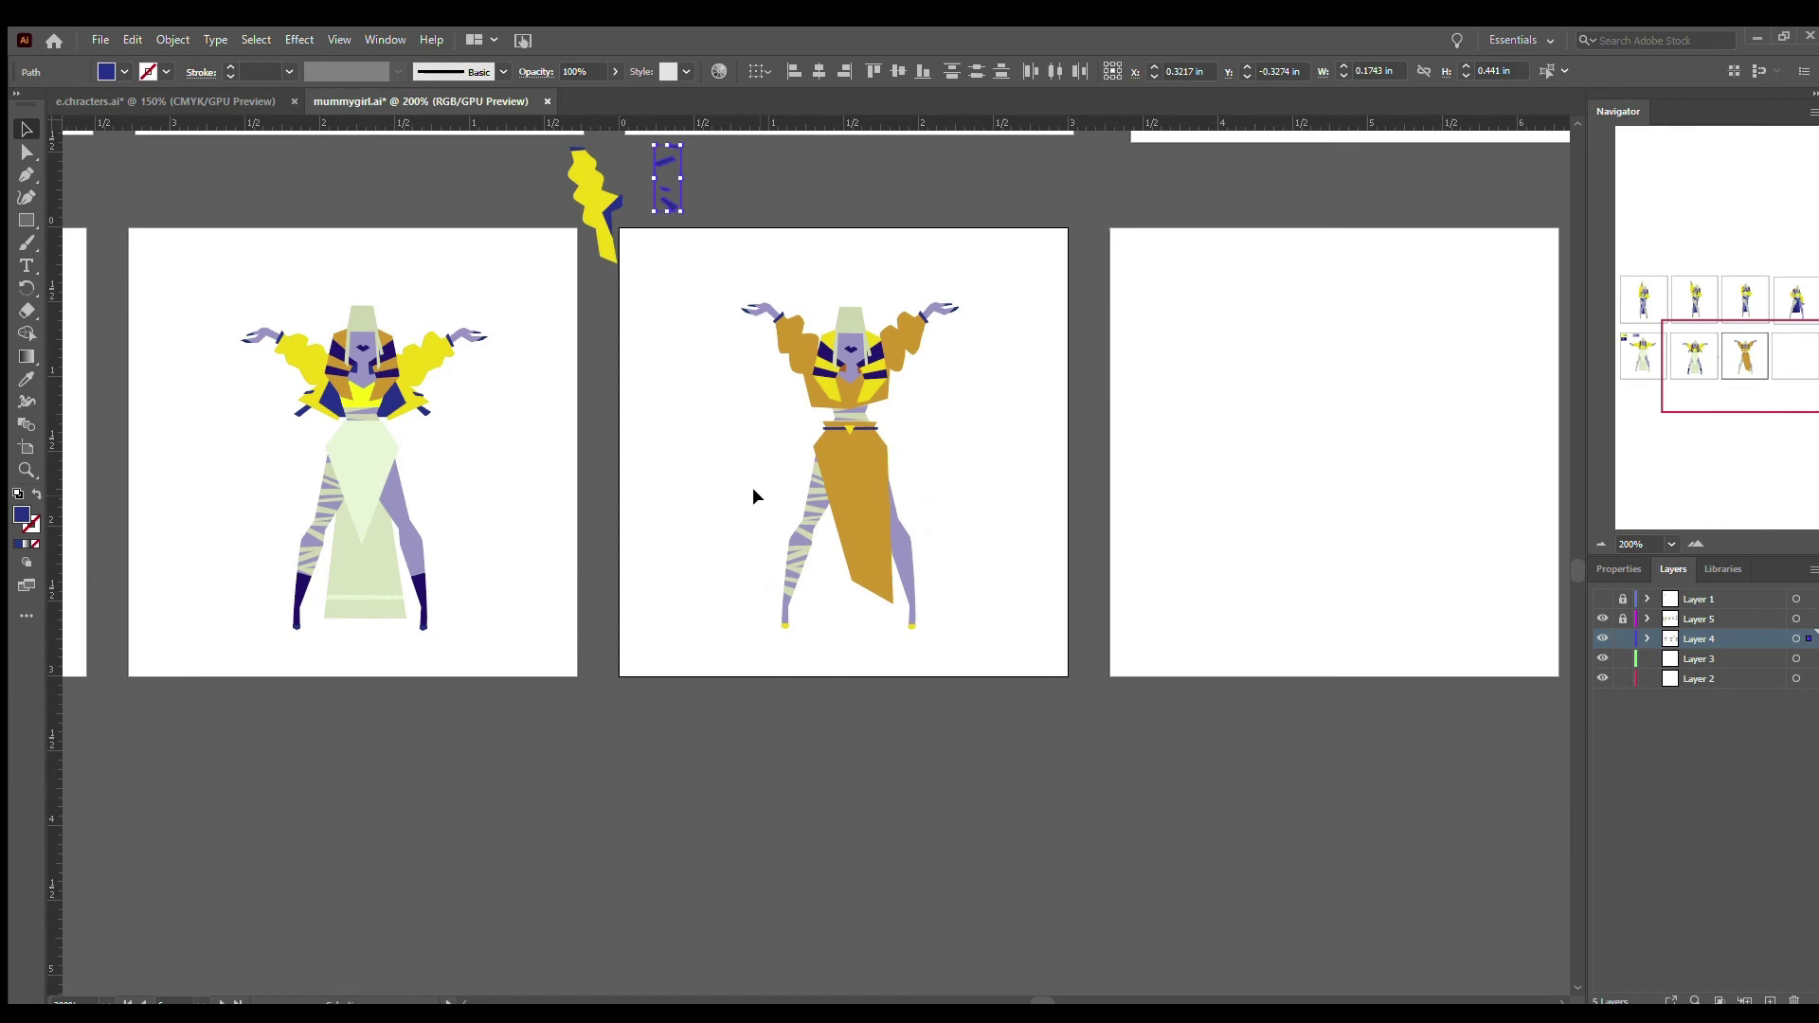
- Replace the second figure's long rear skirt panel with a shorter plain trapezoid that has no hem stripe
scroll(1006, 1000, left, 5)
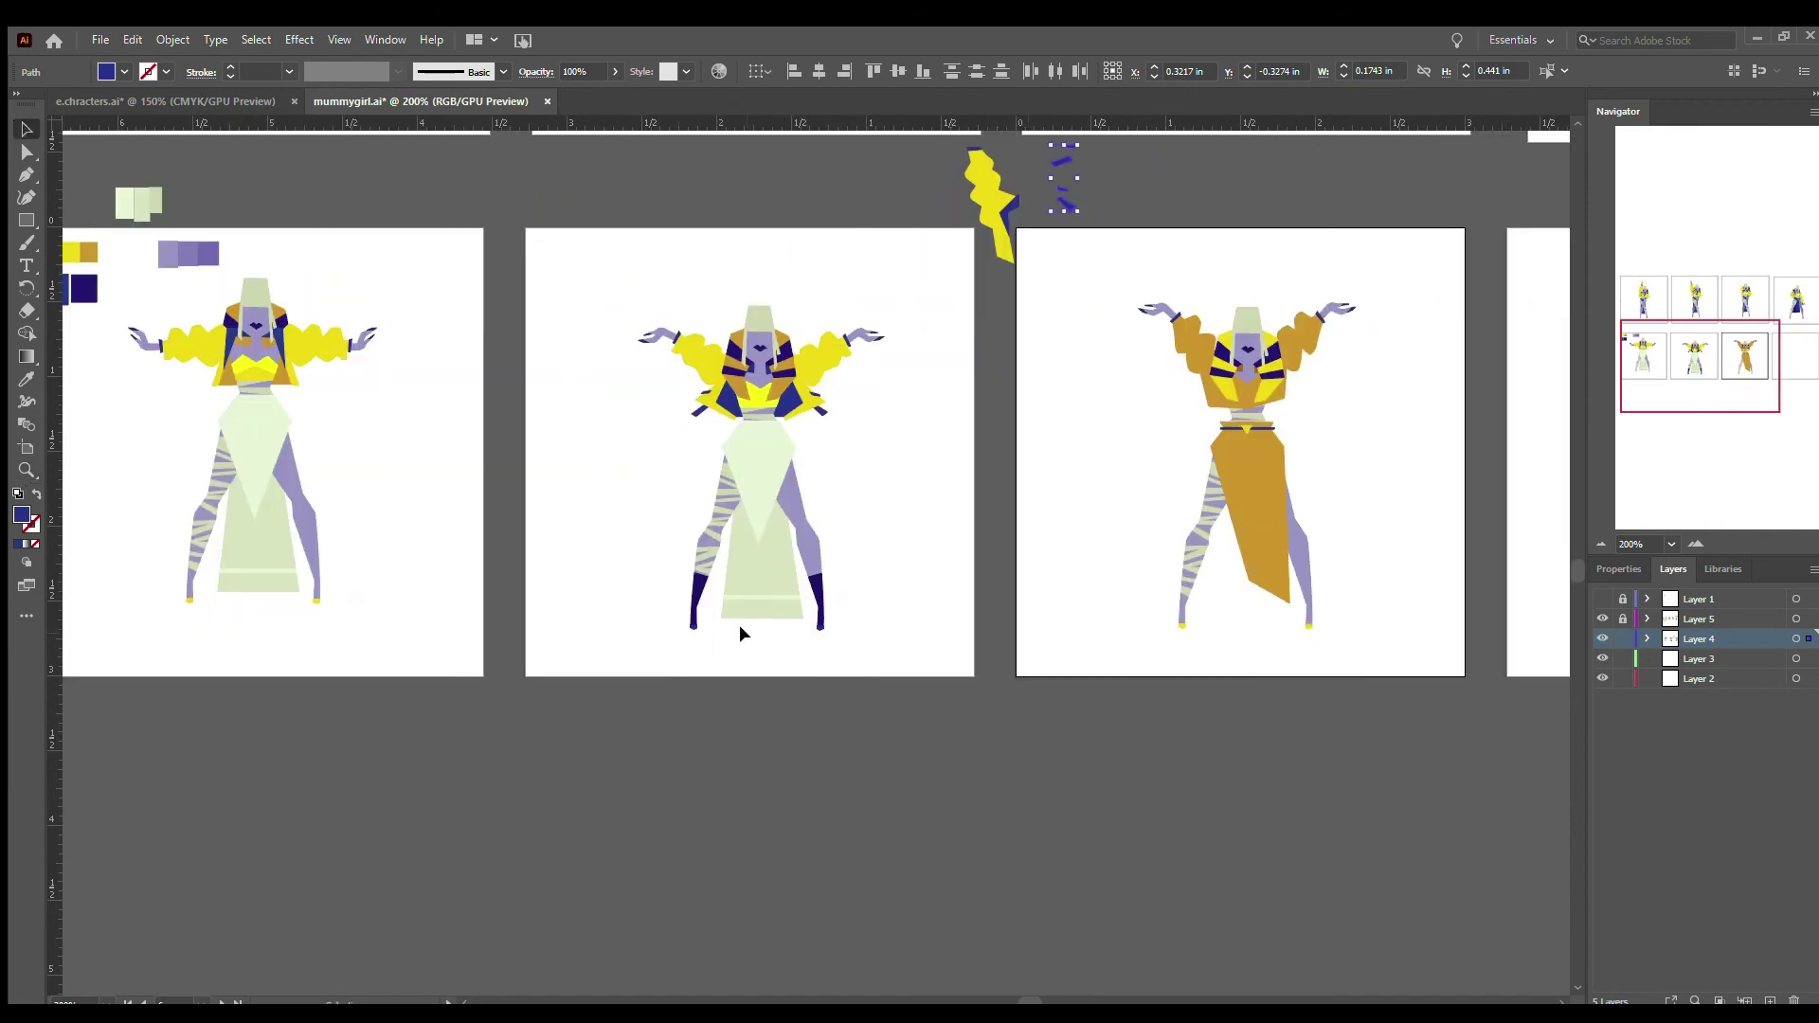
click(751, 550)
scroll(1023, 1000, left, 4)
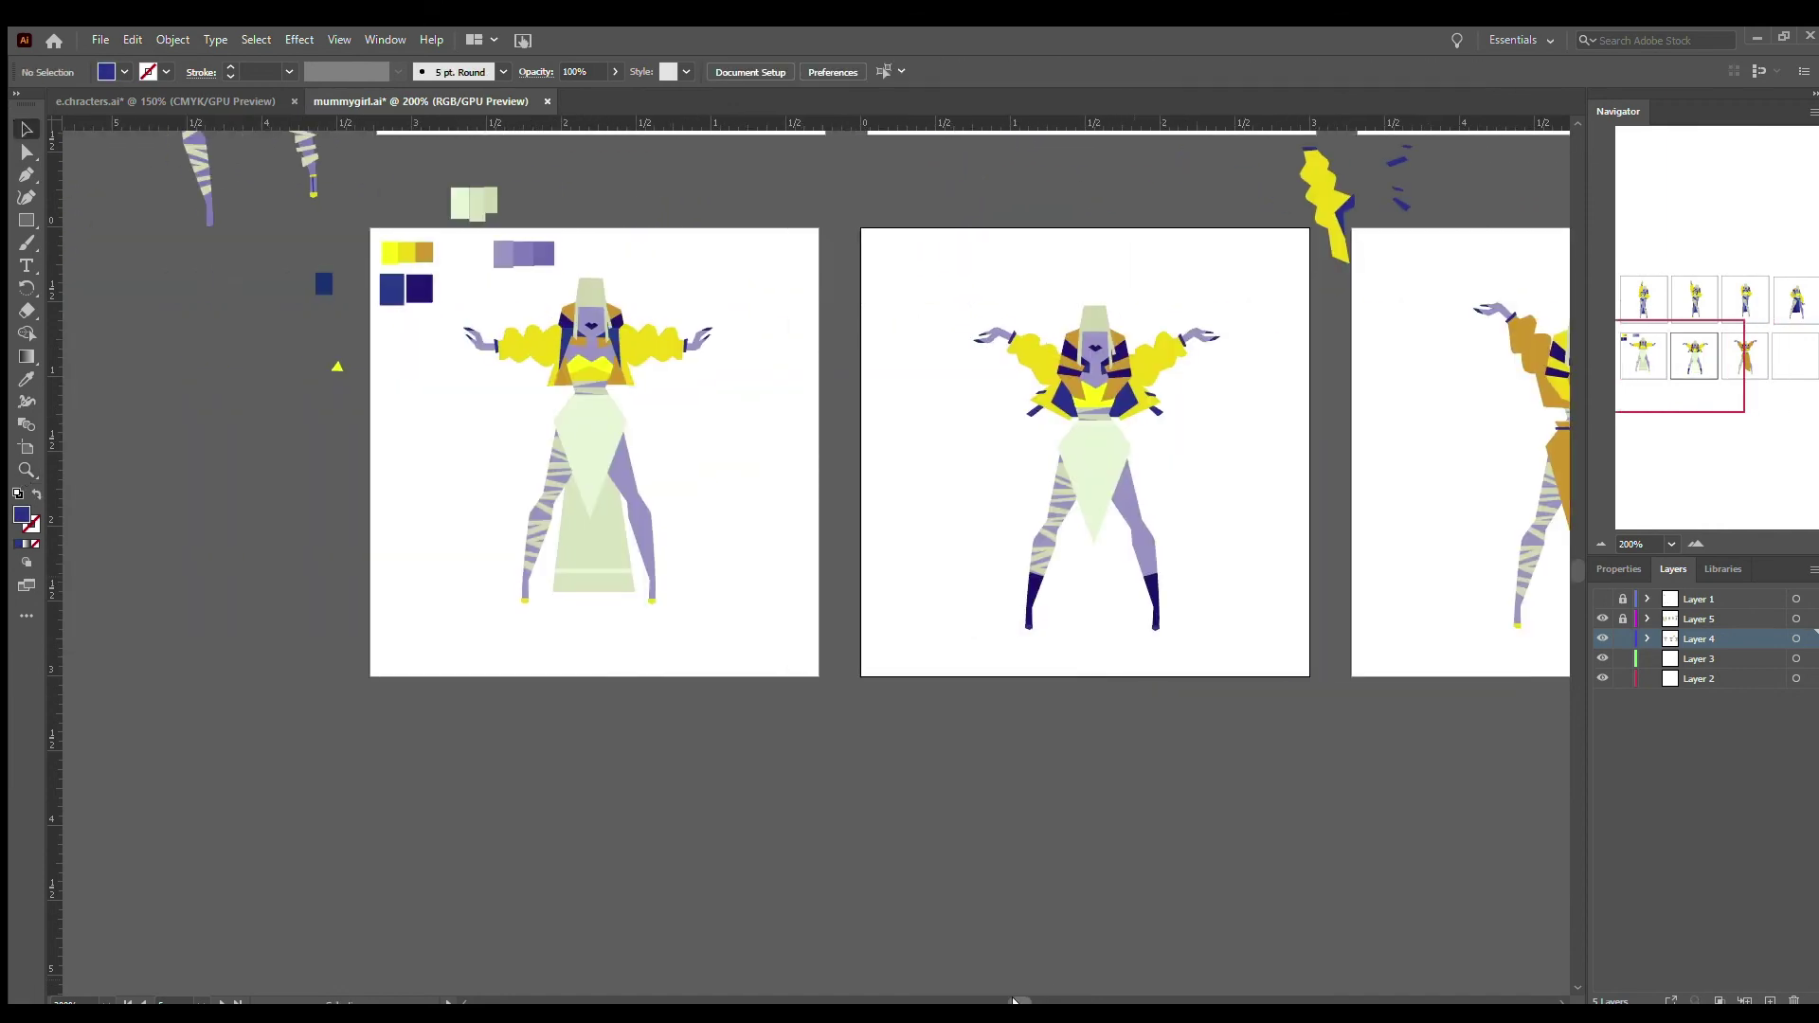
click(1097, 474)
key(a)
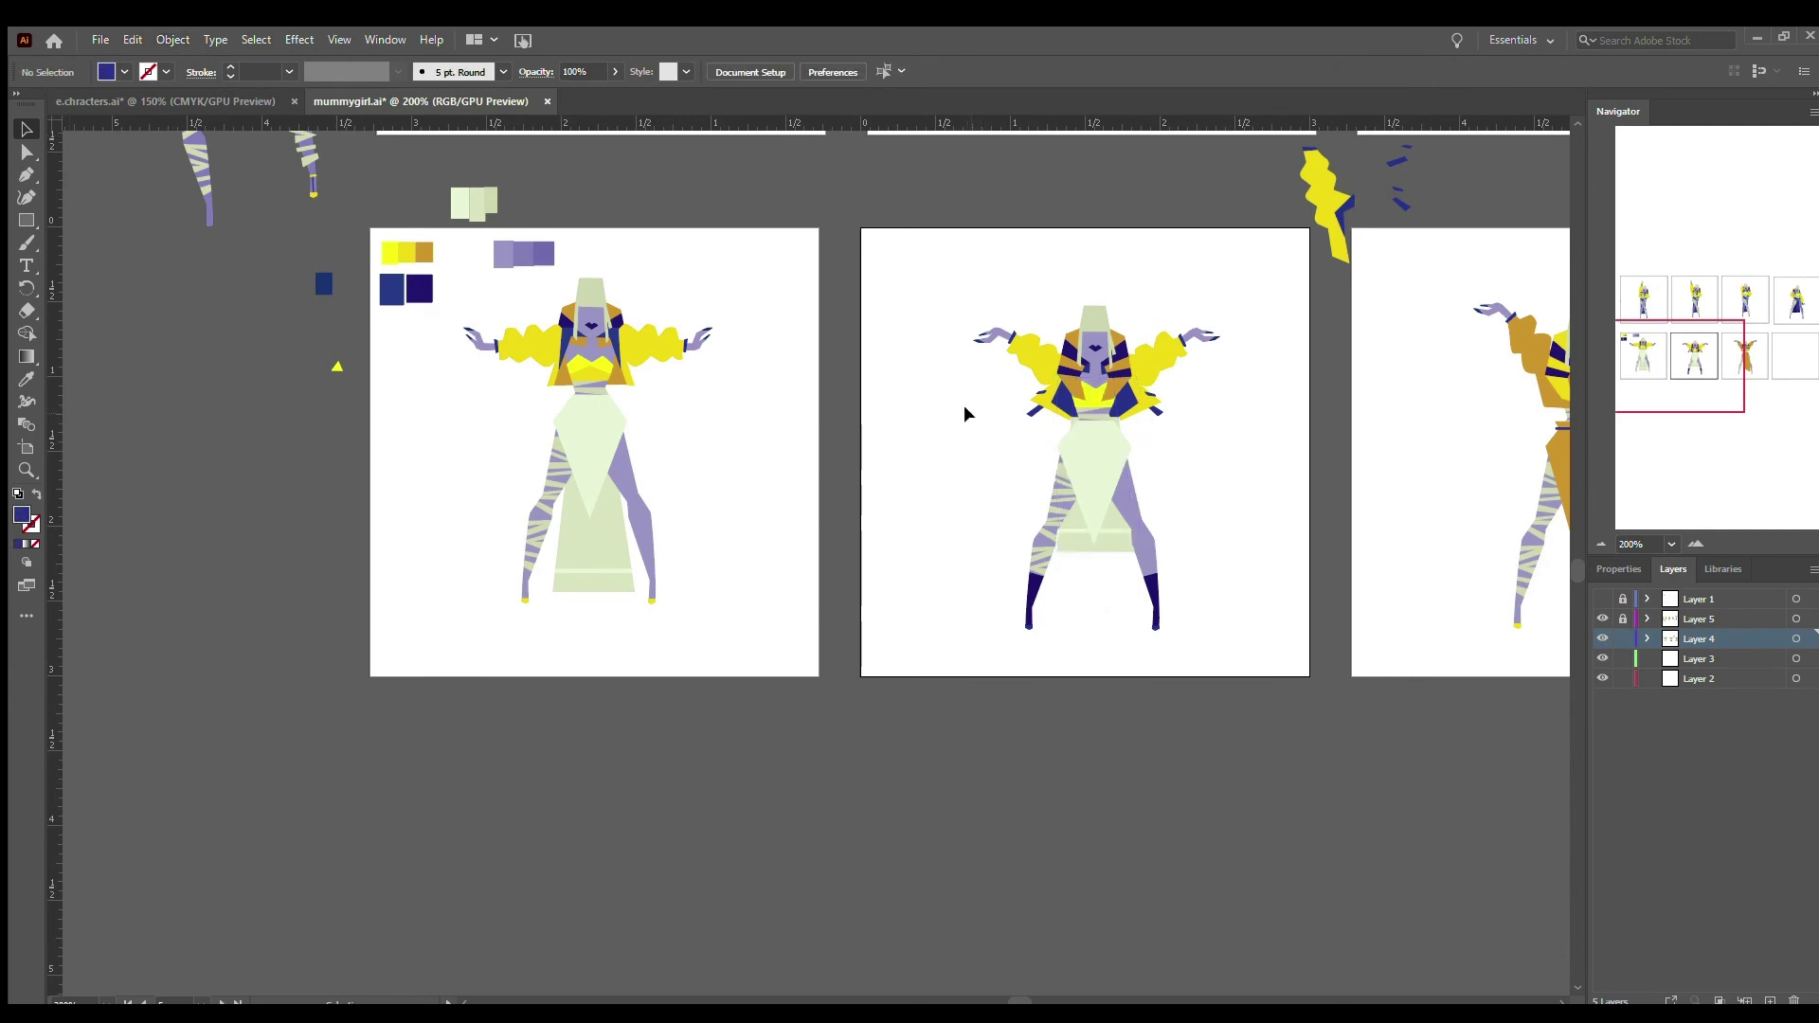
click(1110, 401)
key(v)
click(1110, 563)
click(1203, 516)
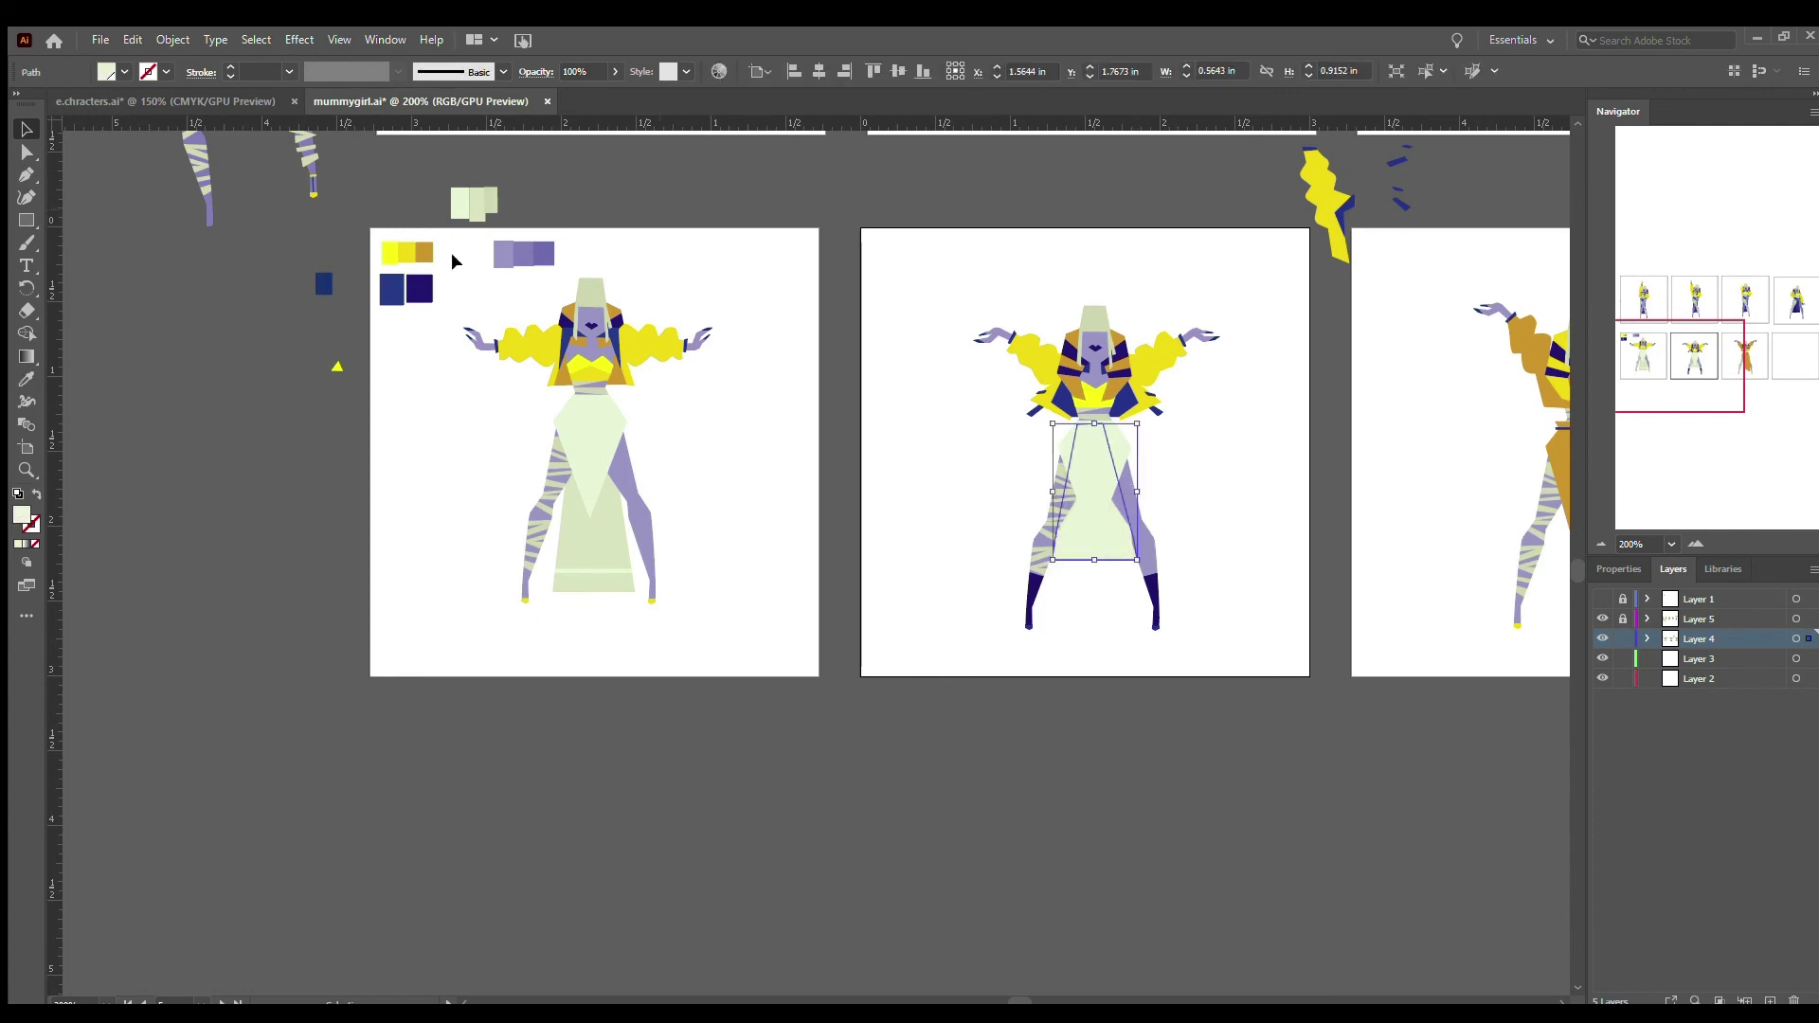
- Show the Layer 1 sketch over the third figure's raised arms
drag(1020, 1001, 1044, 1001)
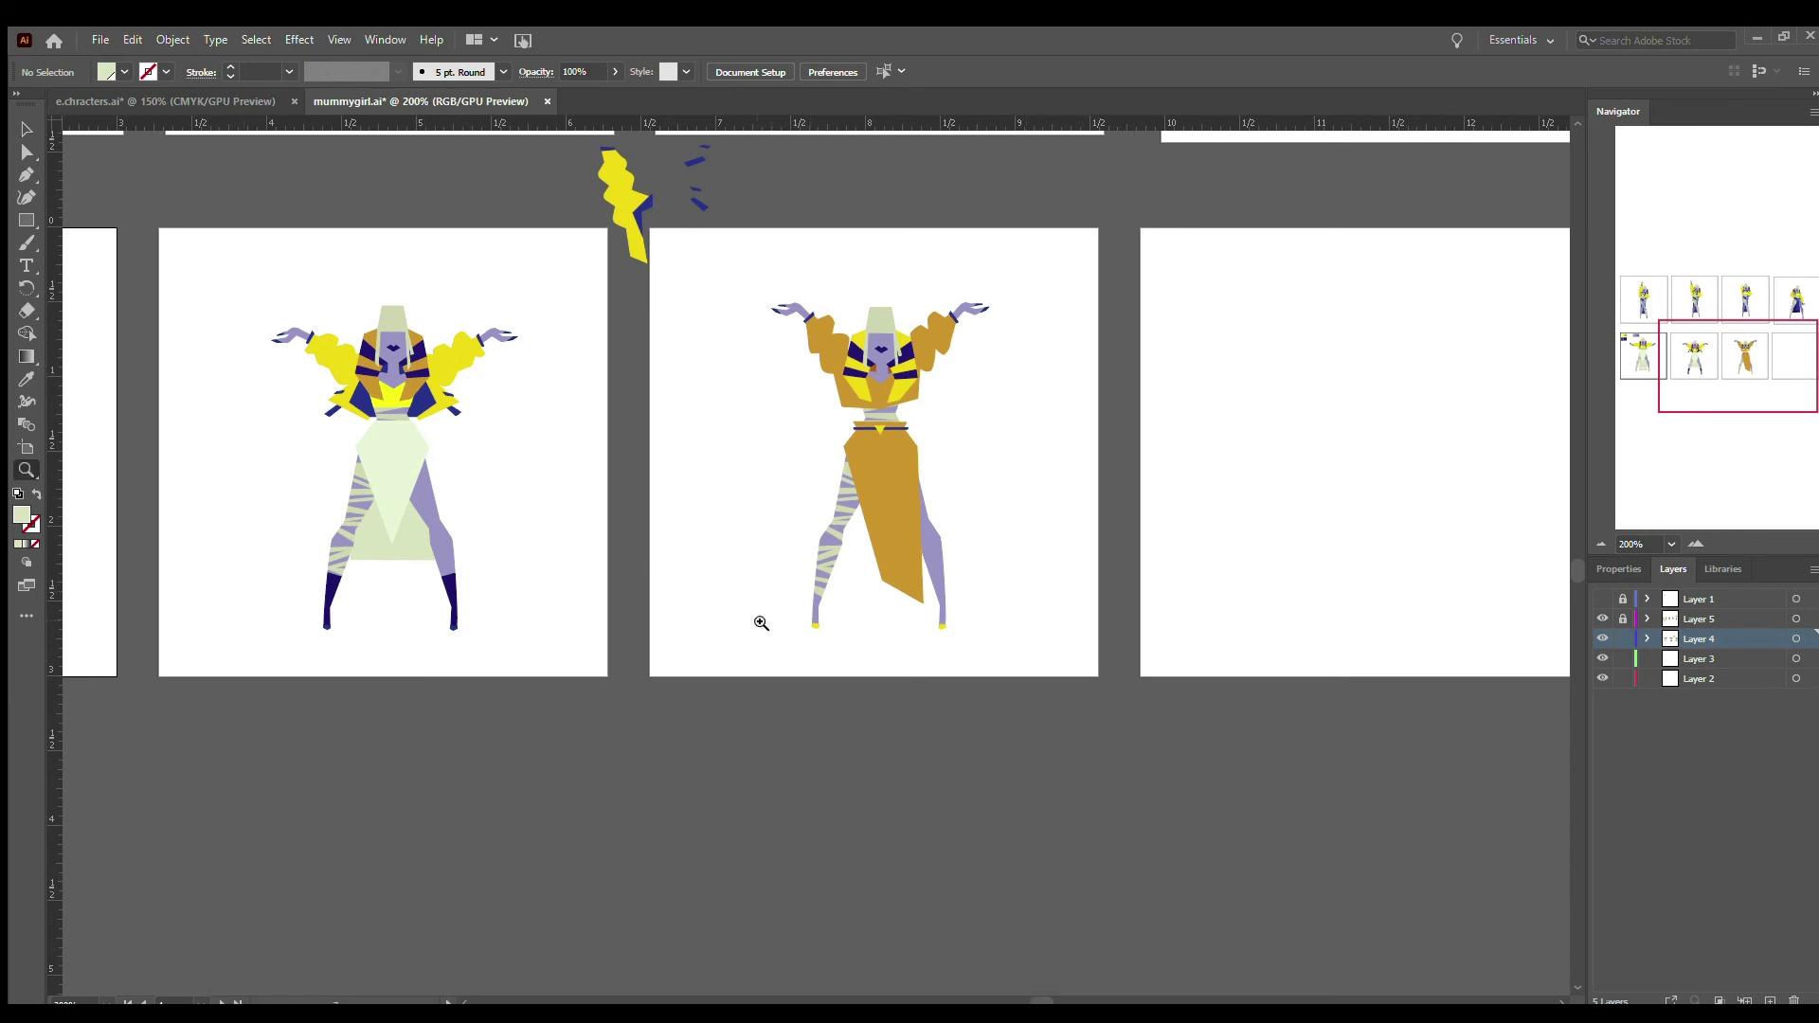
click(866, 526)
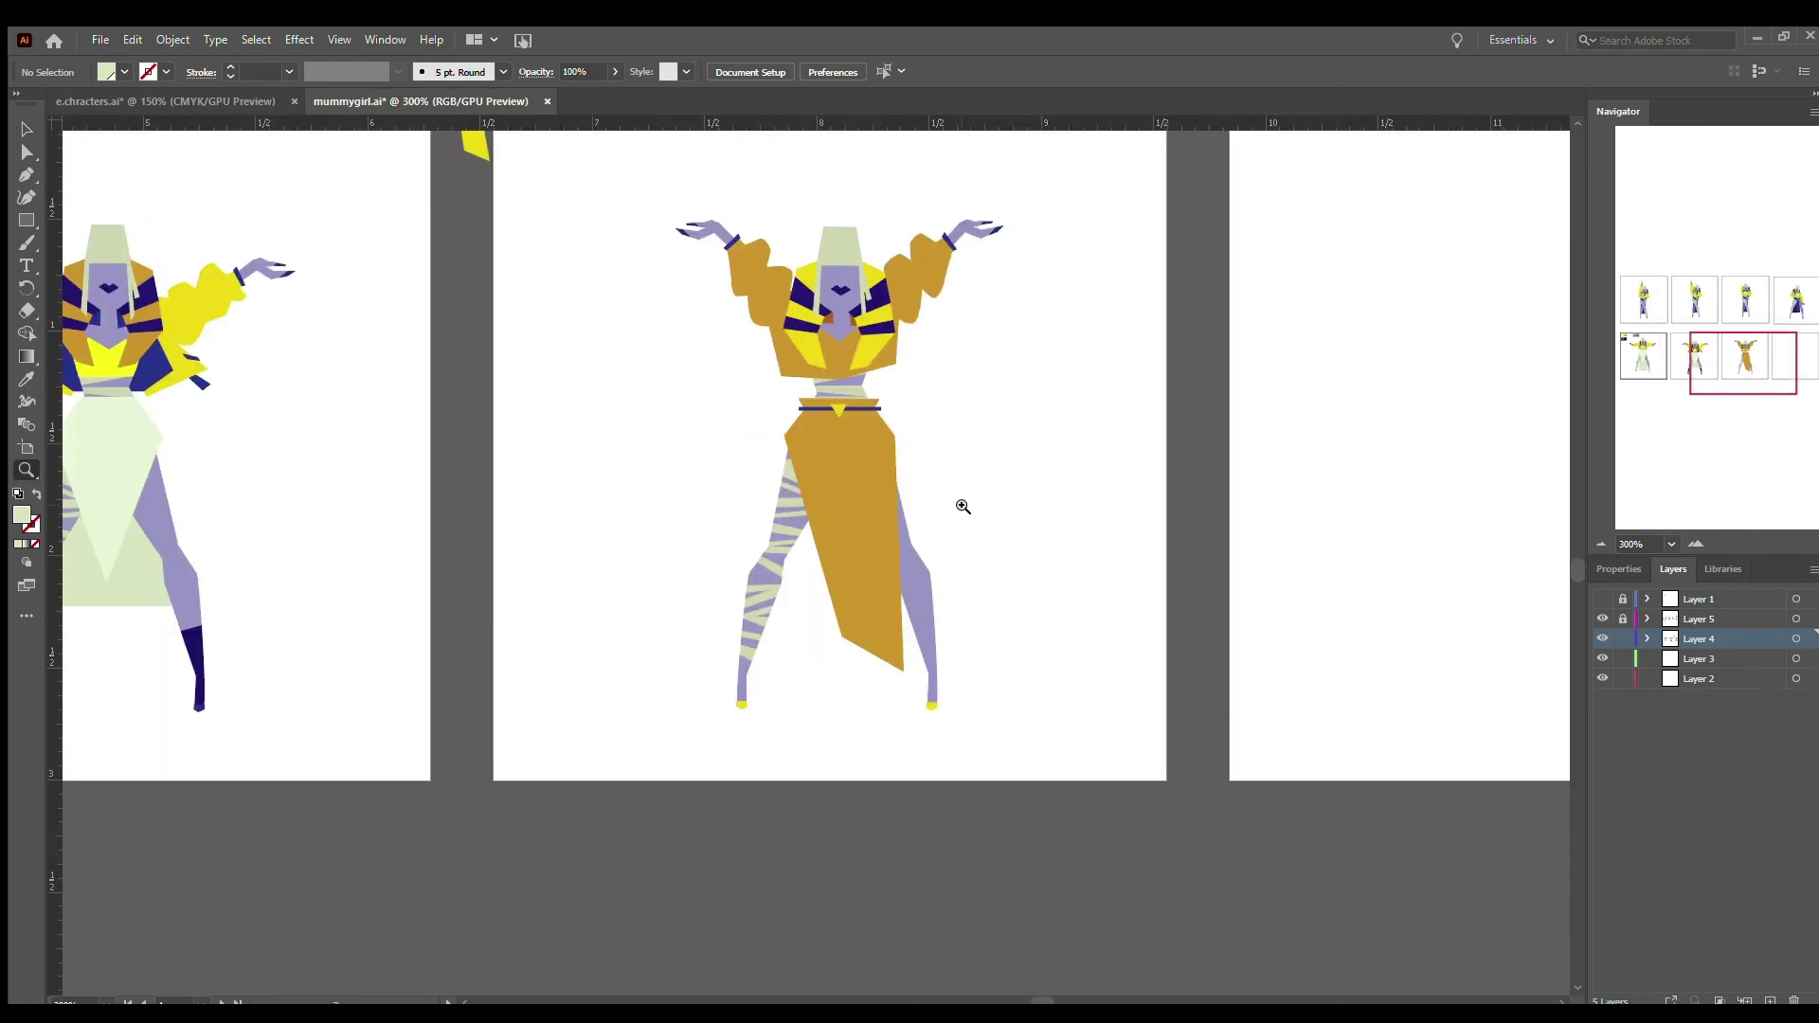
click(962, 507)
click(1027, 581)
key(v)
click(663, 588)
key(ctrl+shift+a)
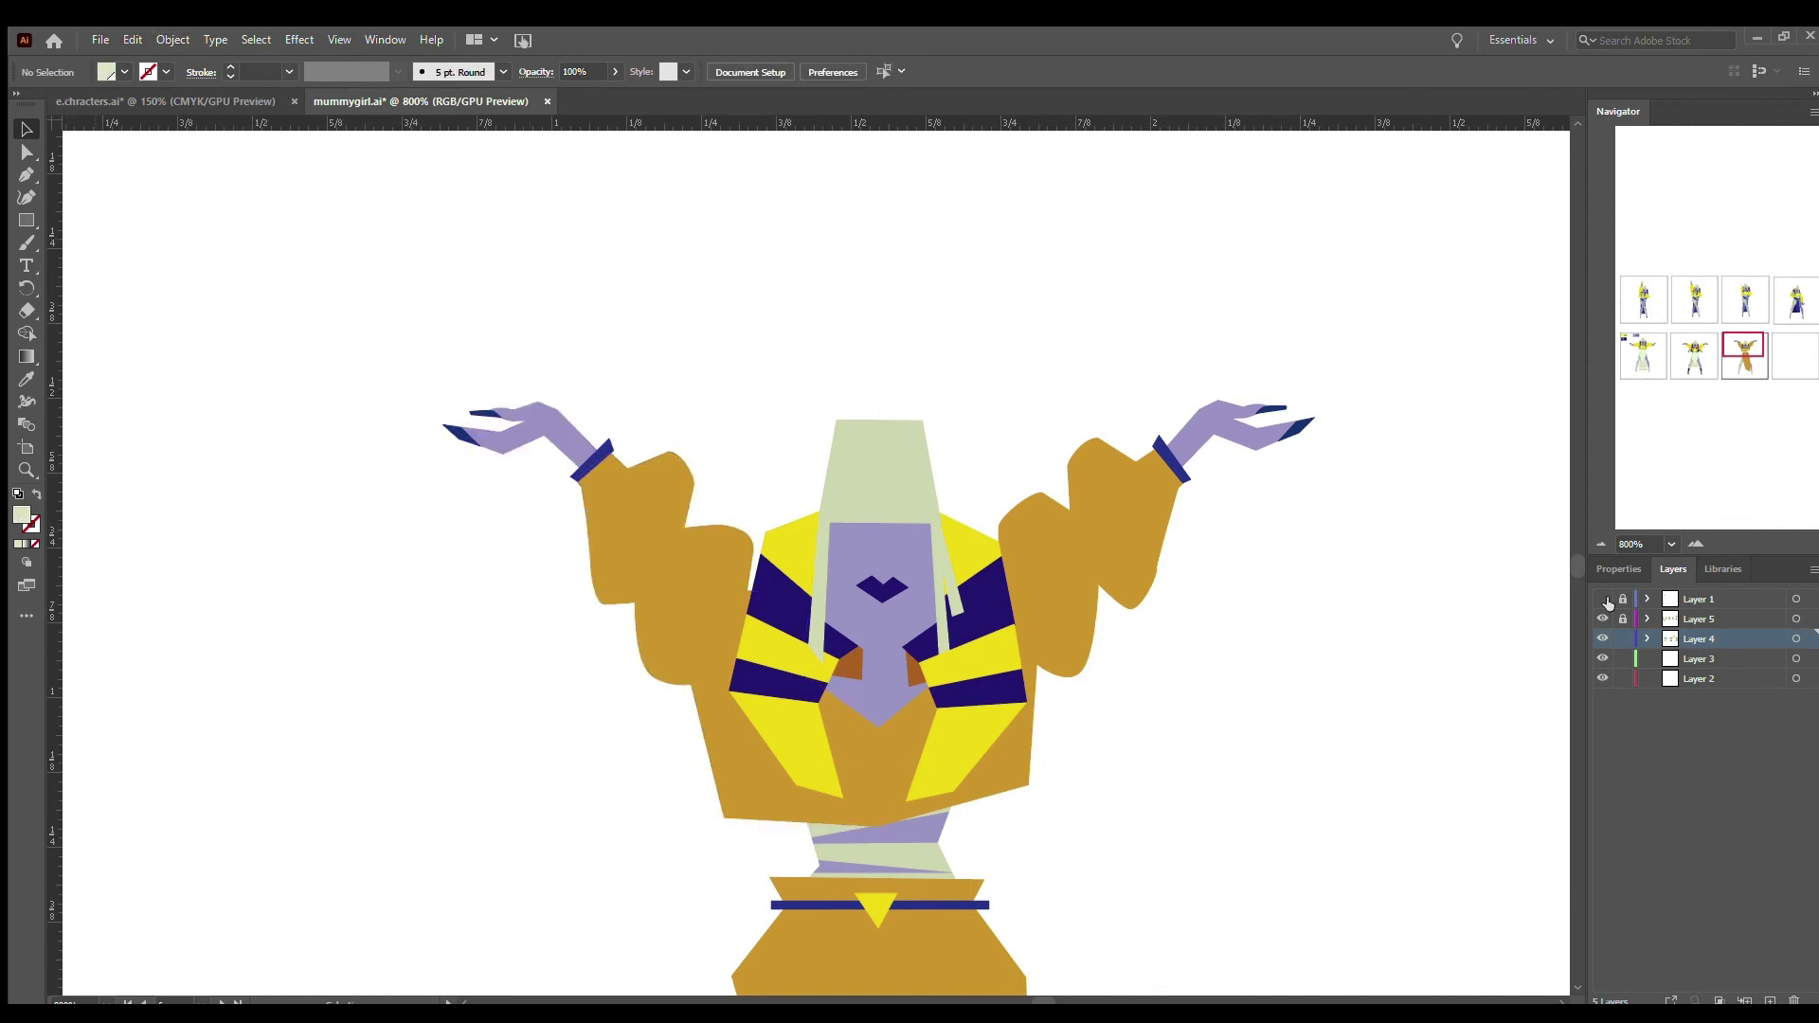
click(1602, 598)
- Reshape the long lower finger of the third figure's left hand by moving its tip points
key(ctrl+equal)
key(ctrl+equal)
key(a)
click(662, 515)
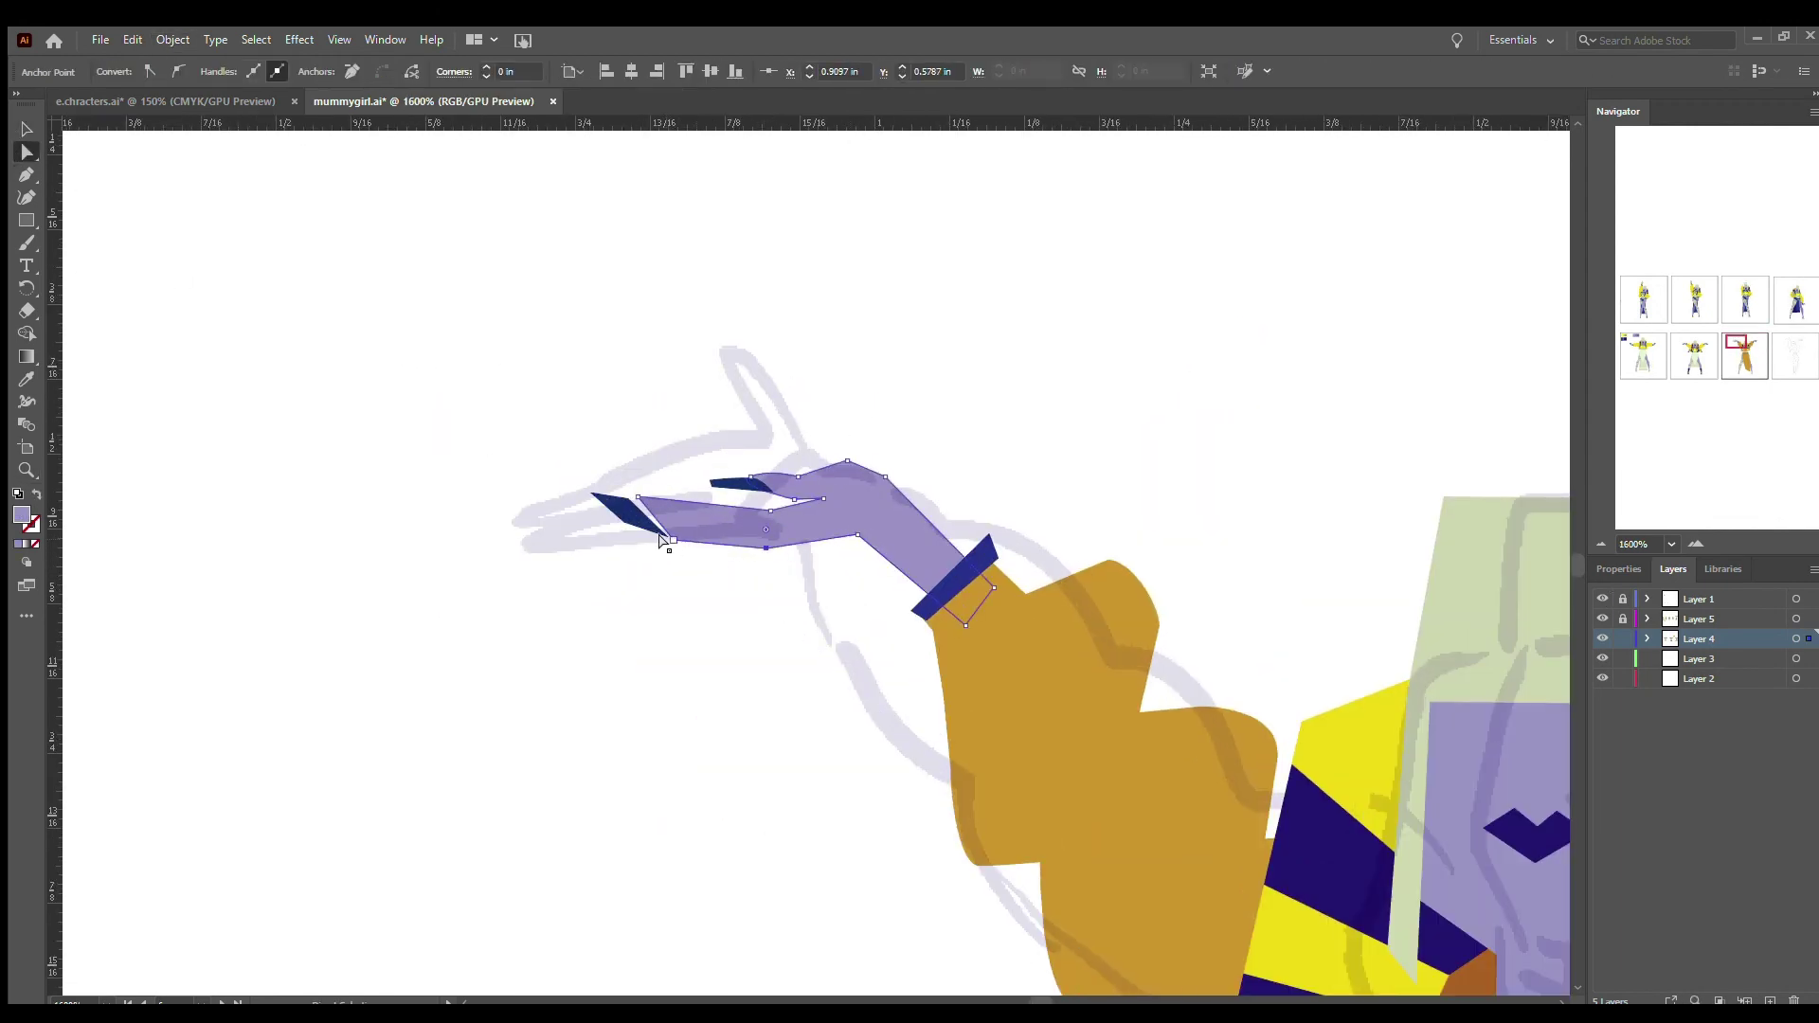
- Move the navy nail onto the lower fingertip of the left hand and adjust its corner to fit
key(v)
click(634, 518)
click(702, 571)
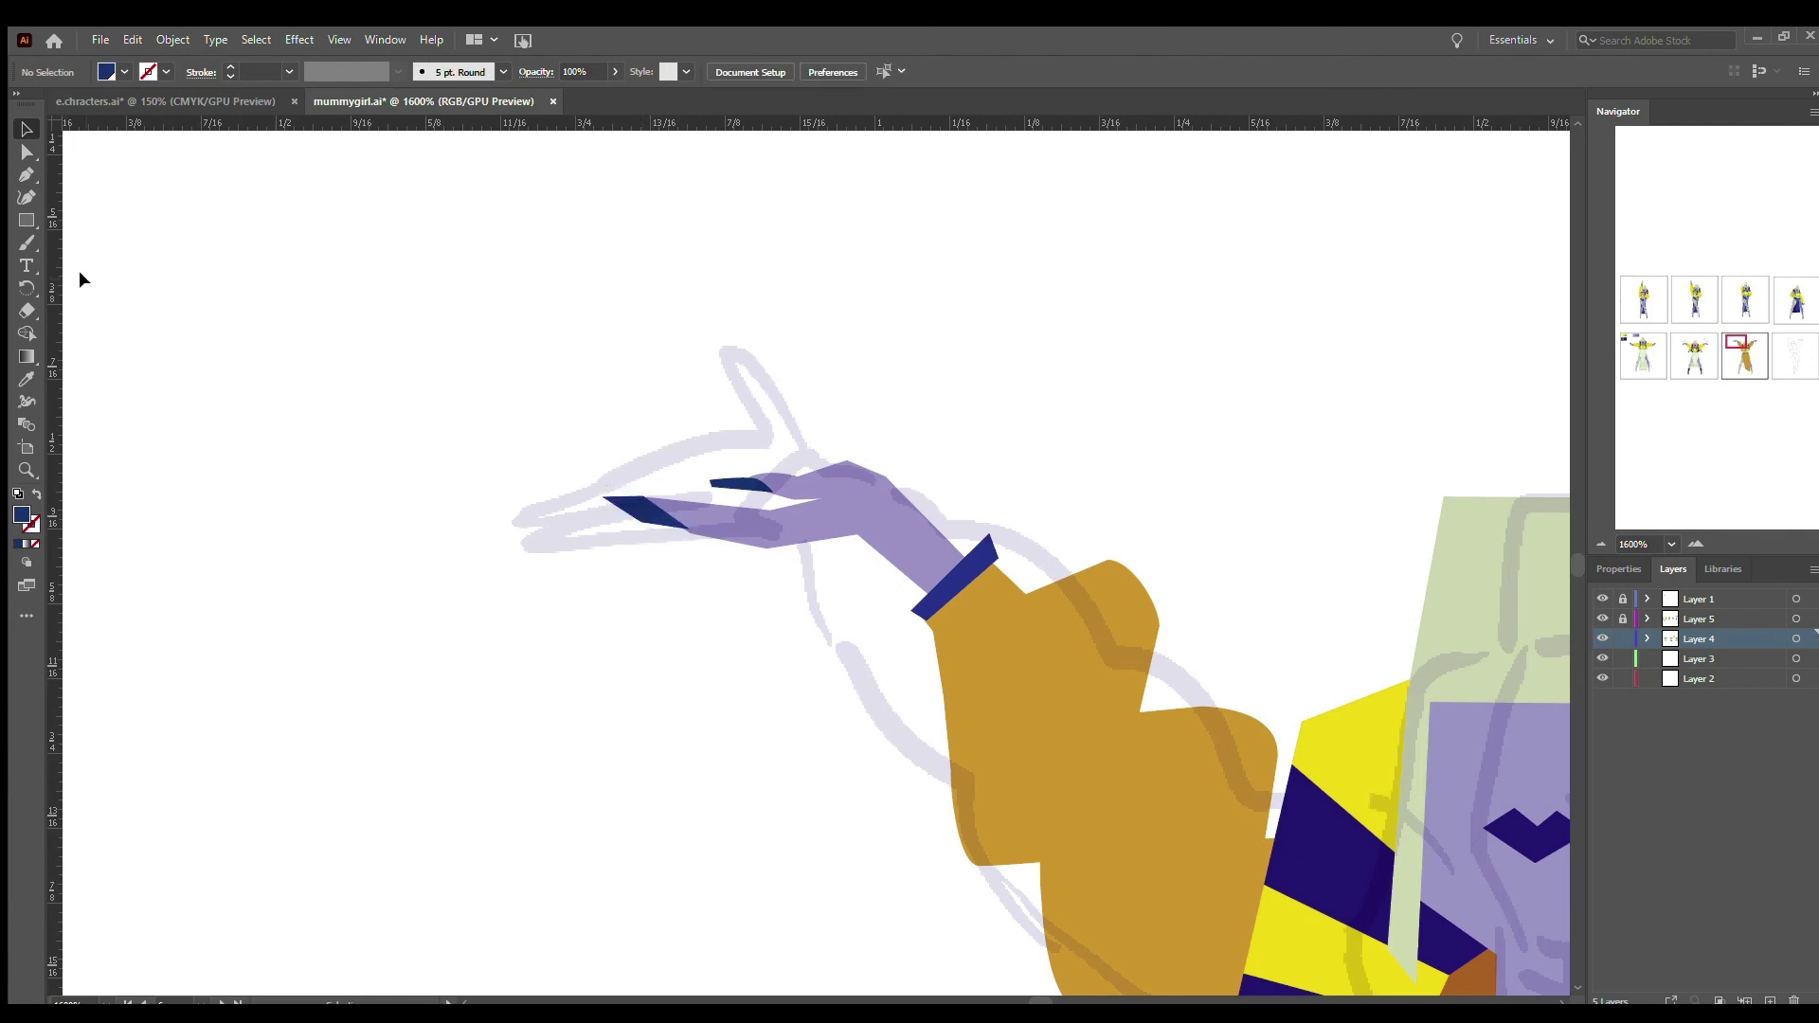
key(a)
click(682, 530)
key(ctrl+shift+a)
- Replace the third figure's right hand with a mirrored copy of the reshaped left hand
scroll(758, 540, down, 5)
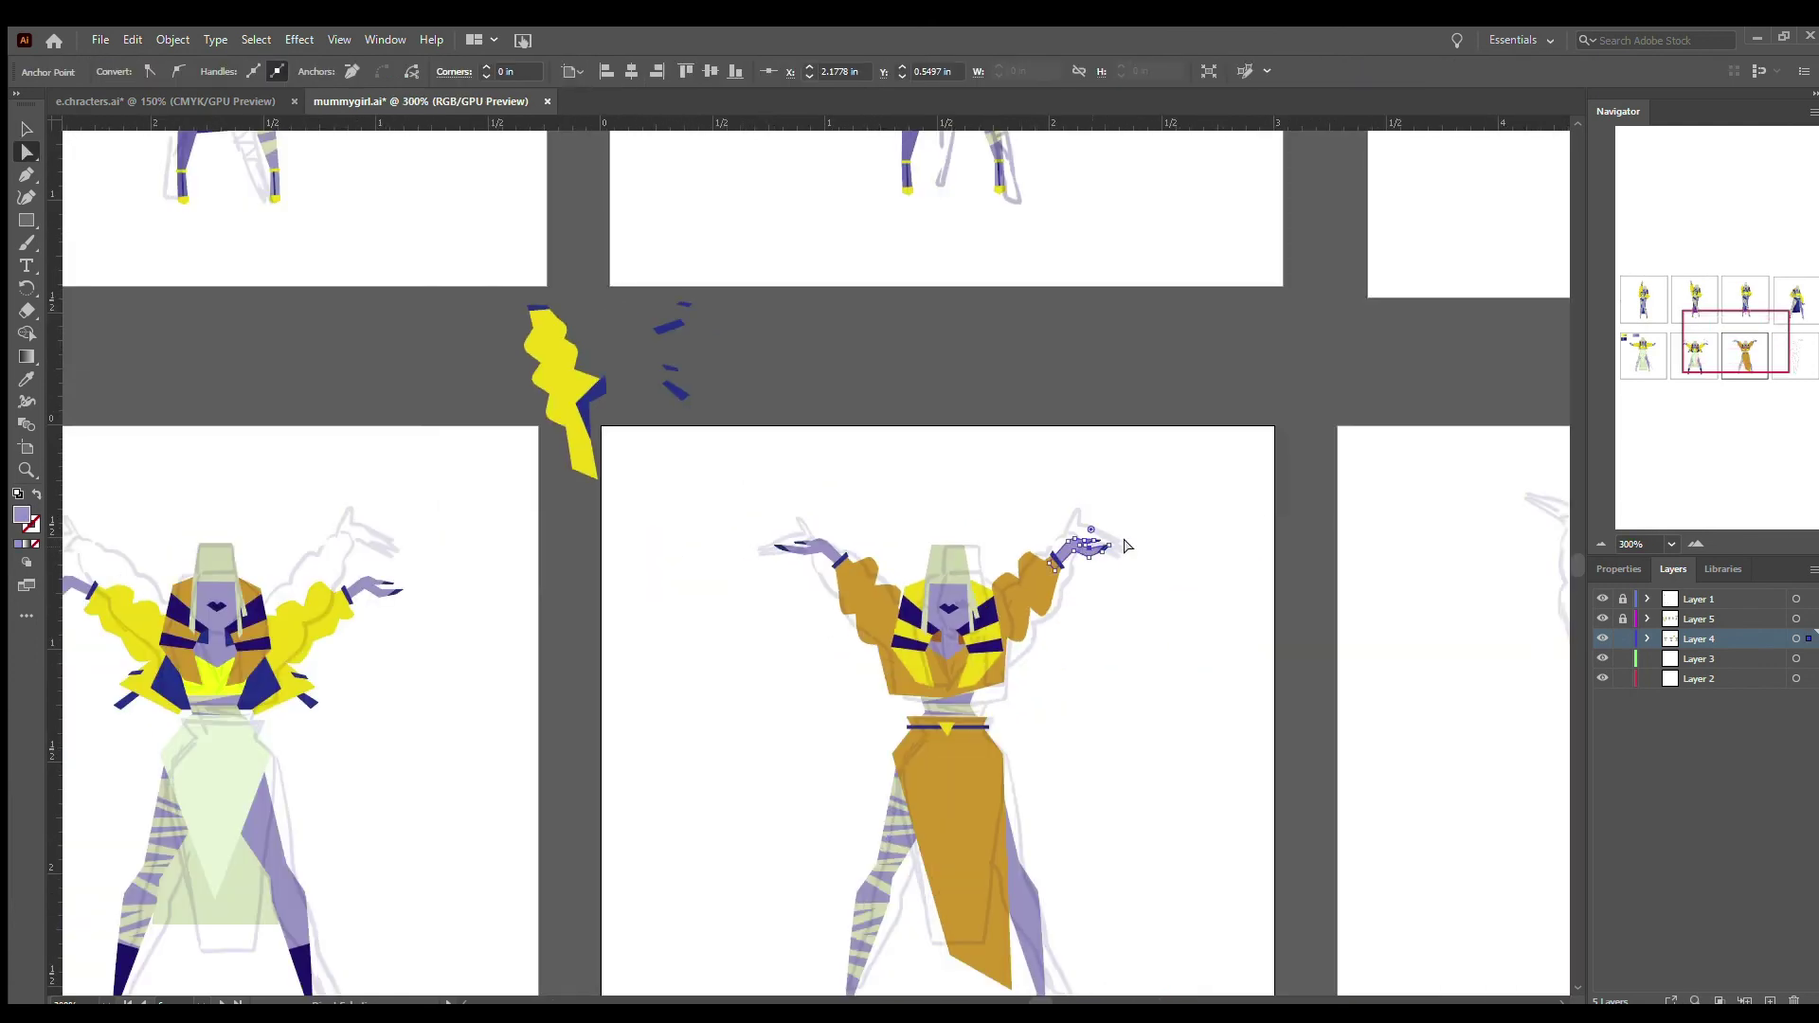
key(v)
click(805, 553)
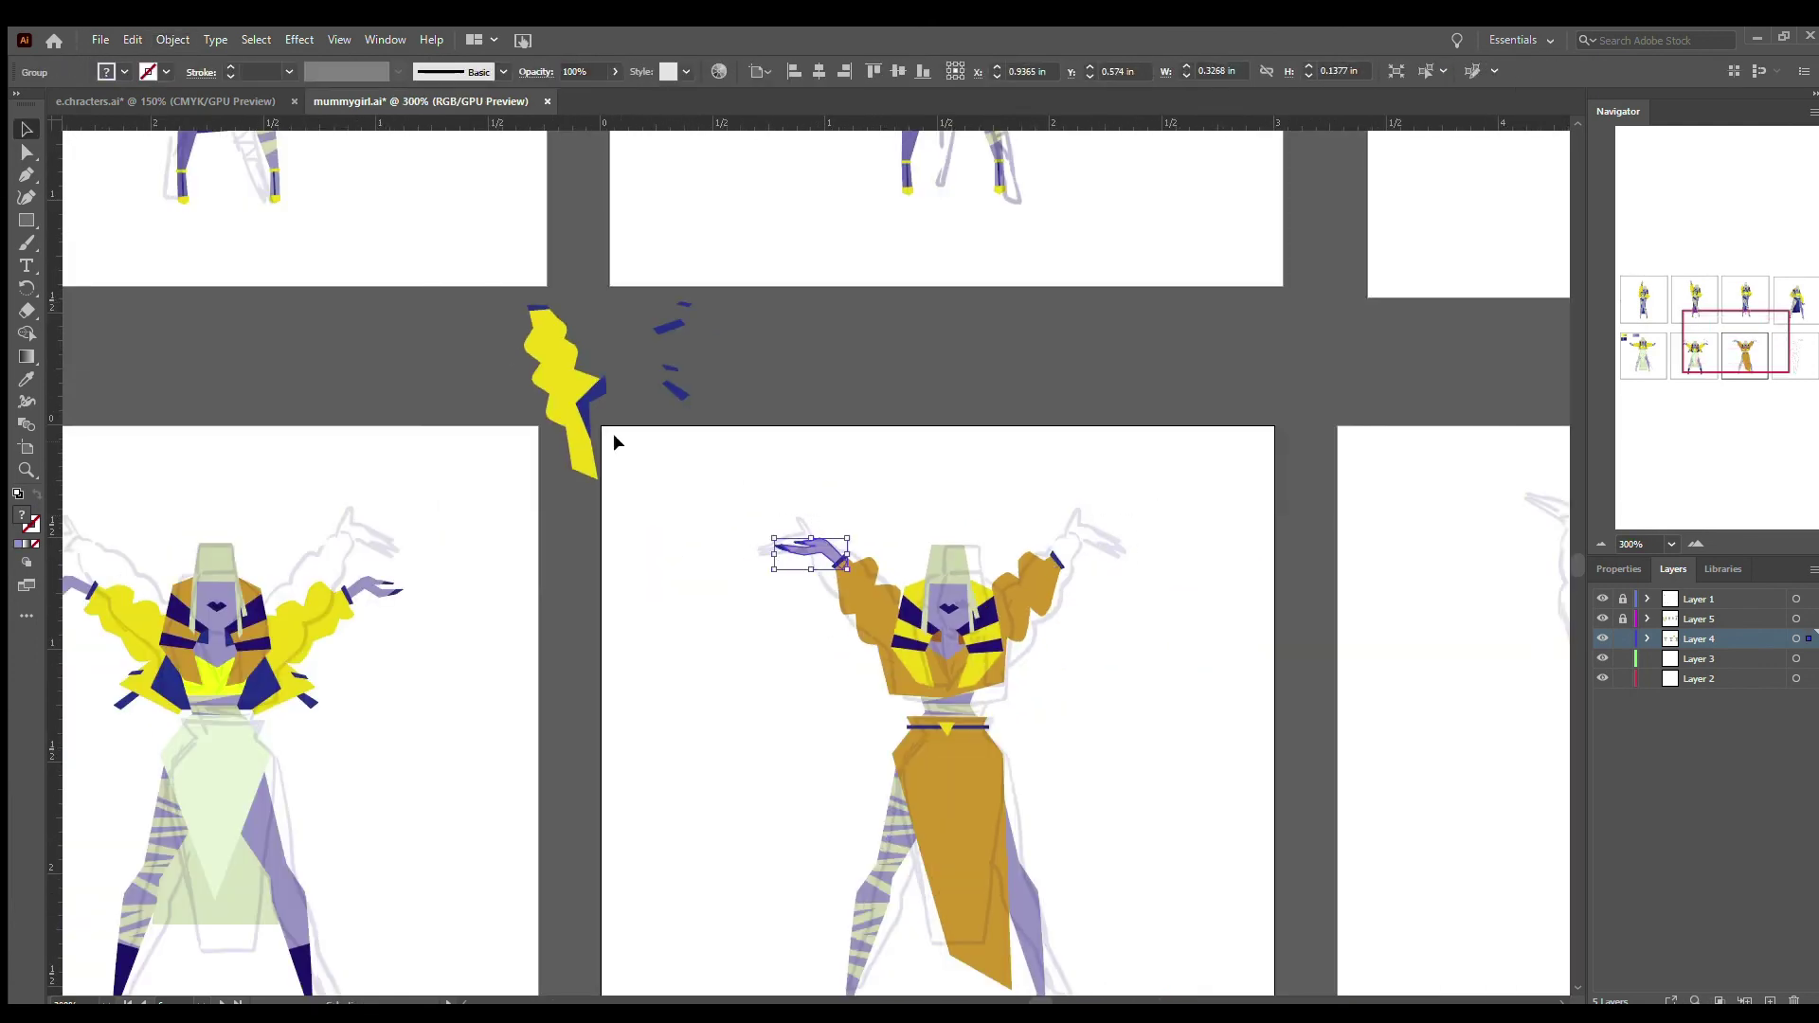
key(o)
click(947, 559)
drag(815, 554, 1080, 554)
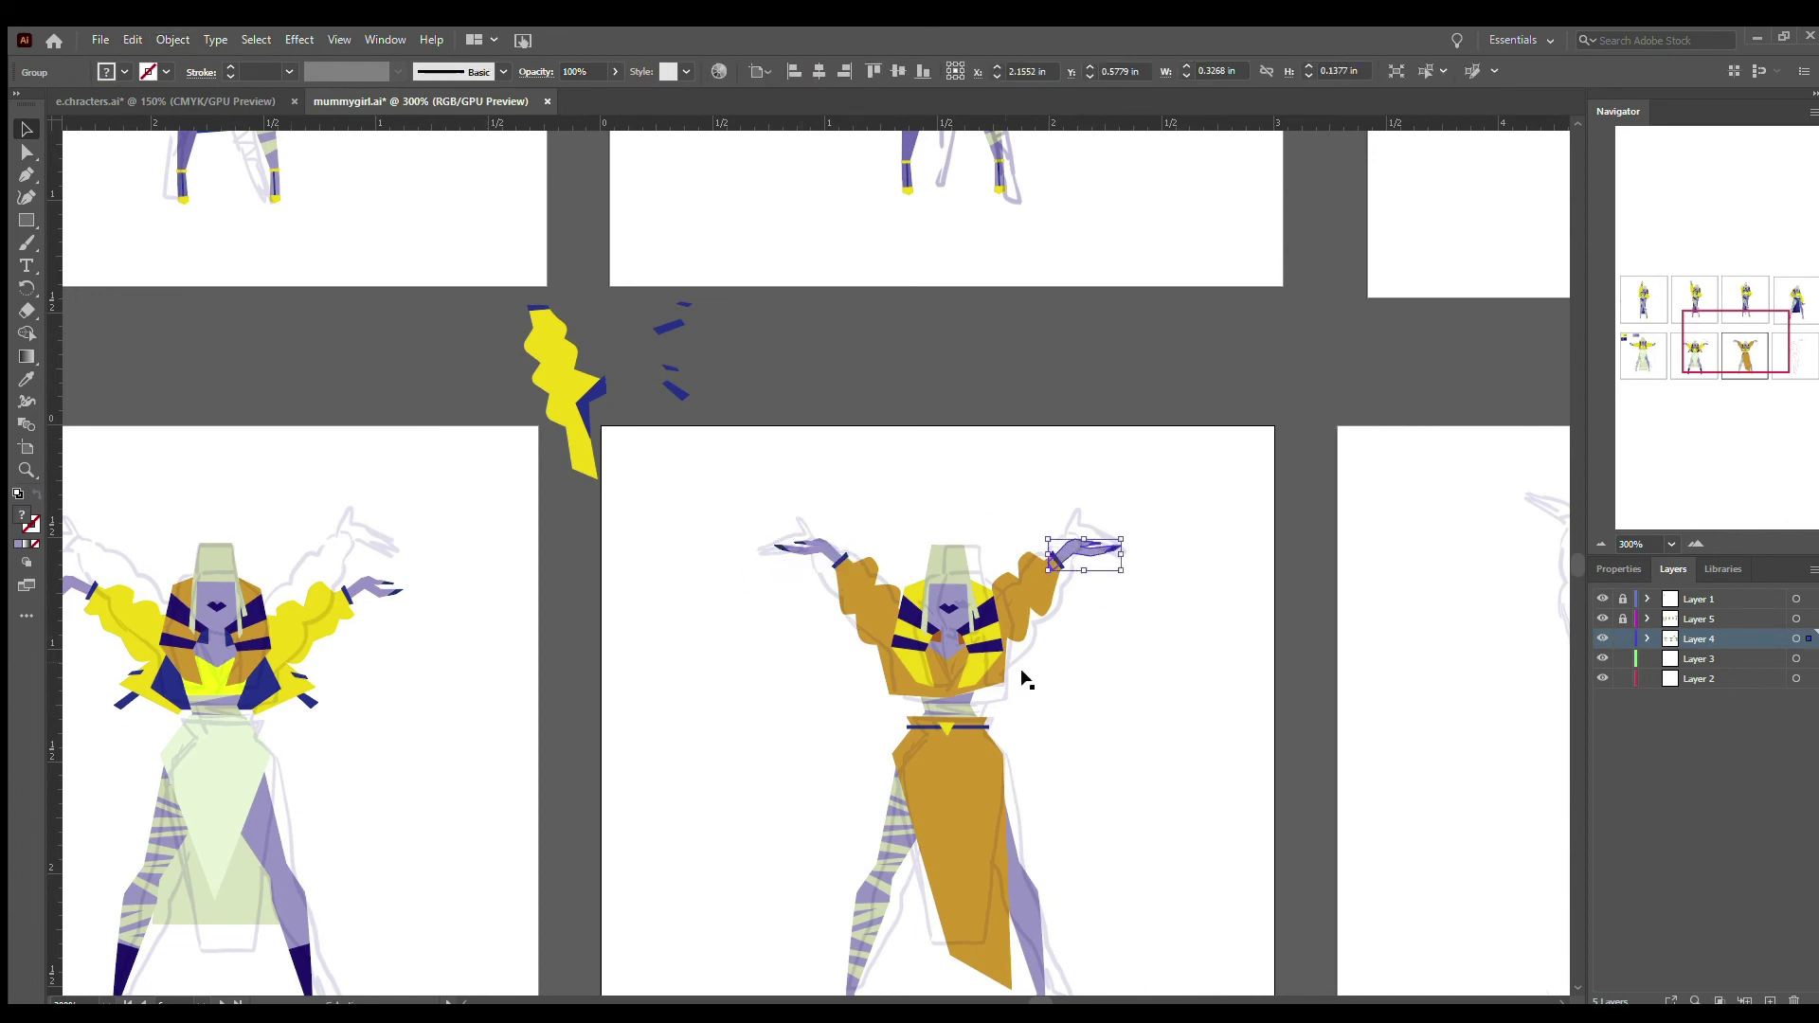
key(ctrl+shift+a)
- Copy the third figure's upper body onto the sketch on the fourth lower-row artboard
key(ctrl+minus)
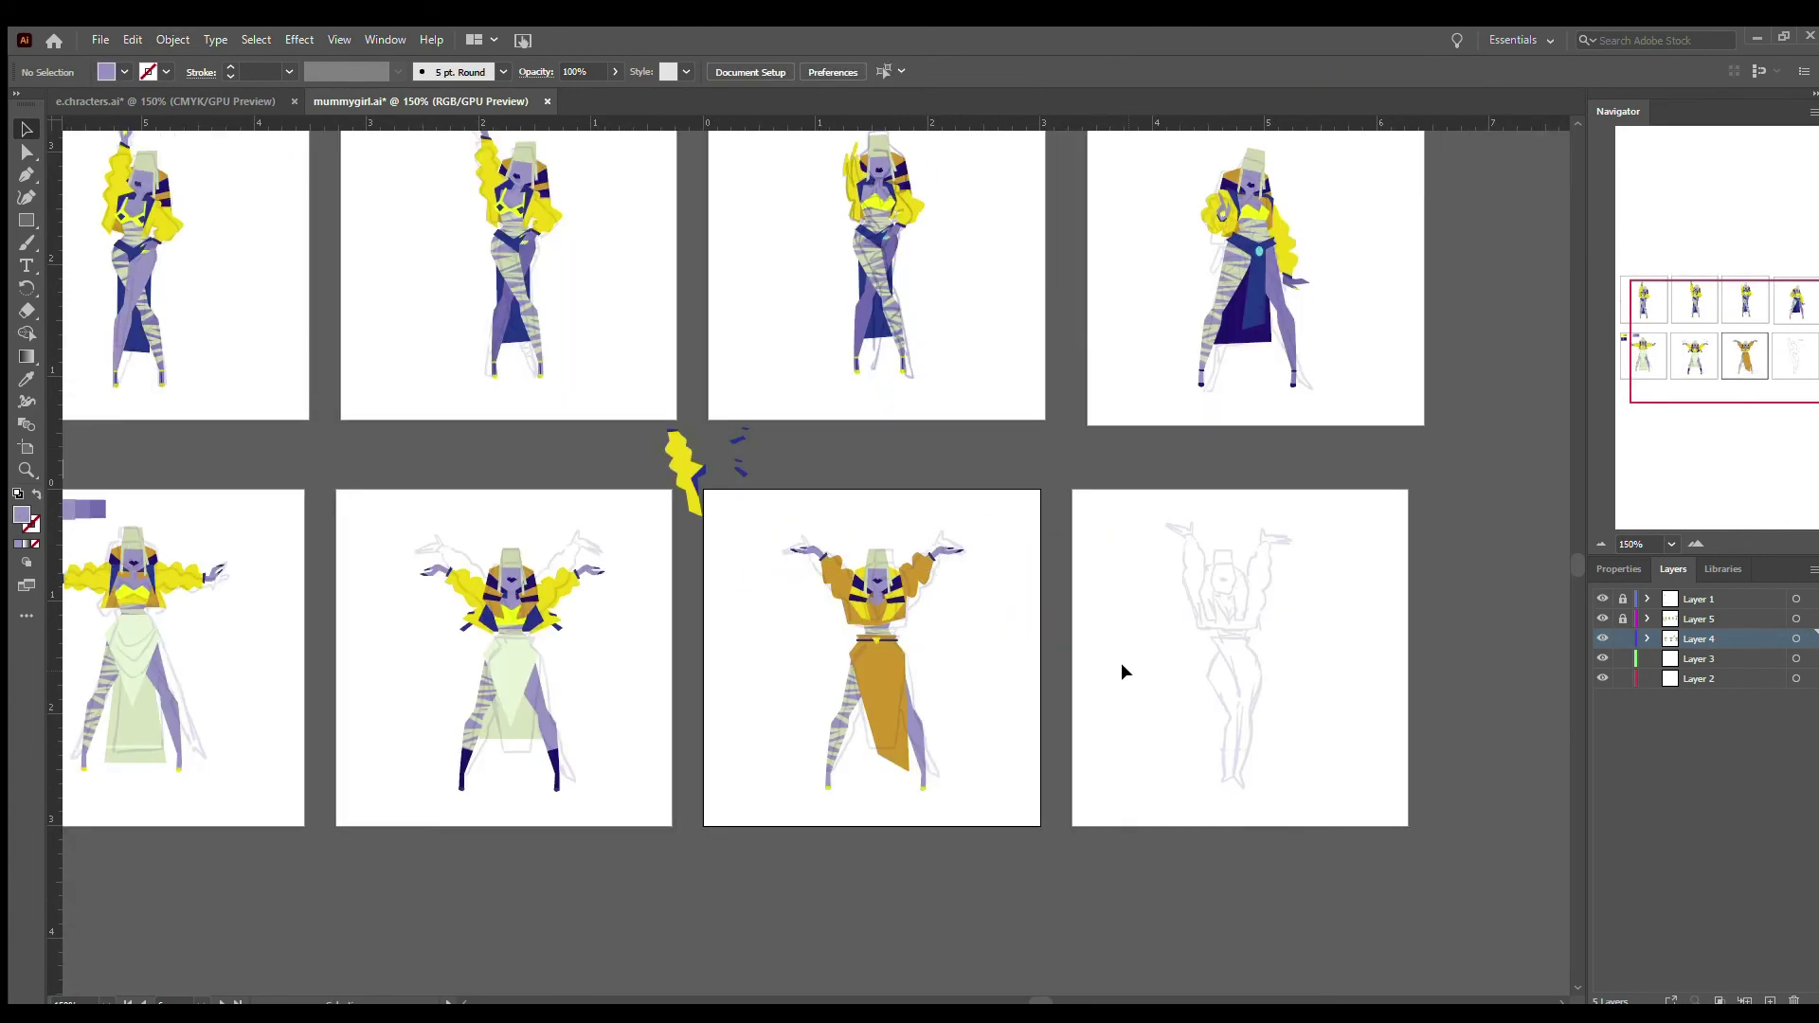
drag(1039, 1001, 985, 1001)
scroll(1165, 844, right, 5)
scroll(1165, 844, left, 8)
scroll(1166, 844, right, 5)
scroll(1345, 633, right, 5)
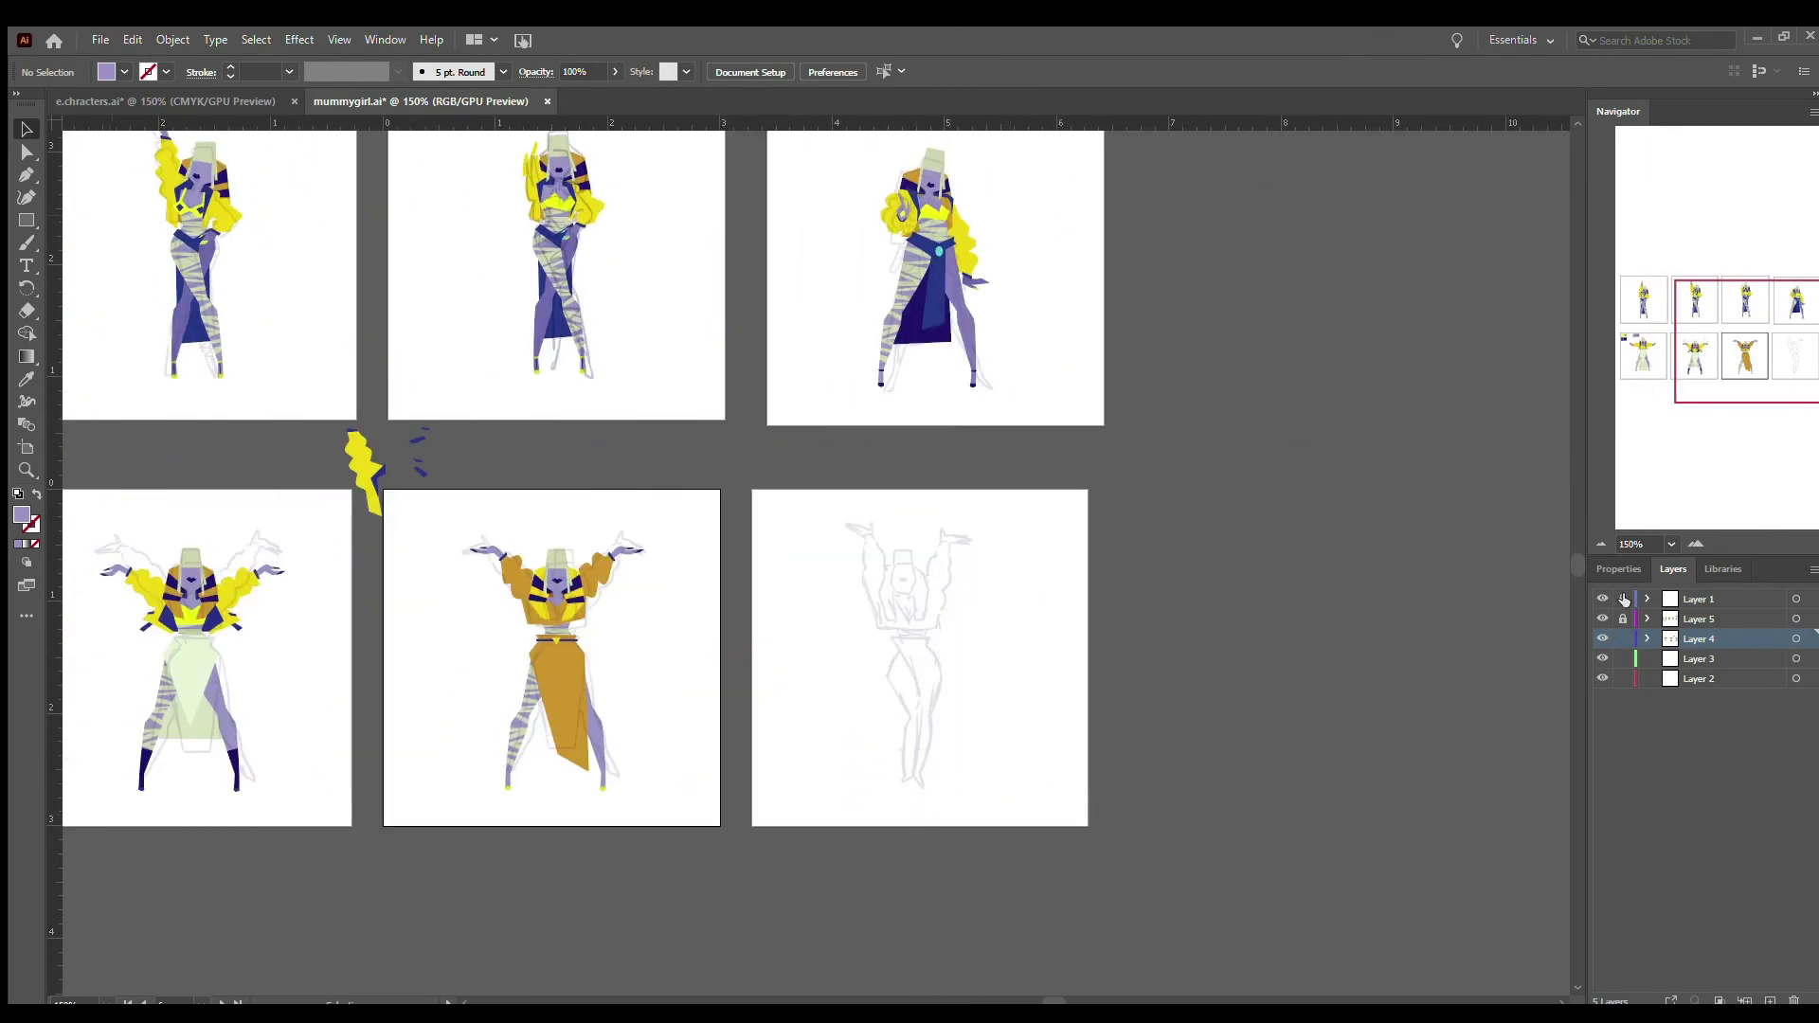
scroll(1344, 633, left, 6)
scroll(1344, 632, right, 6)
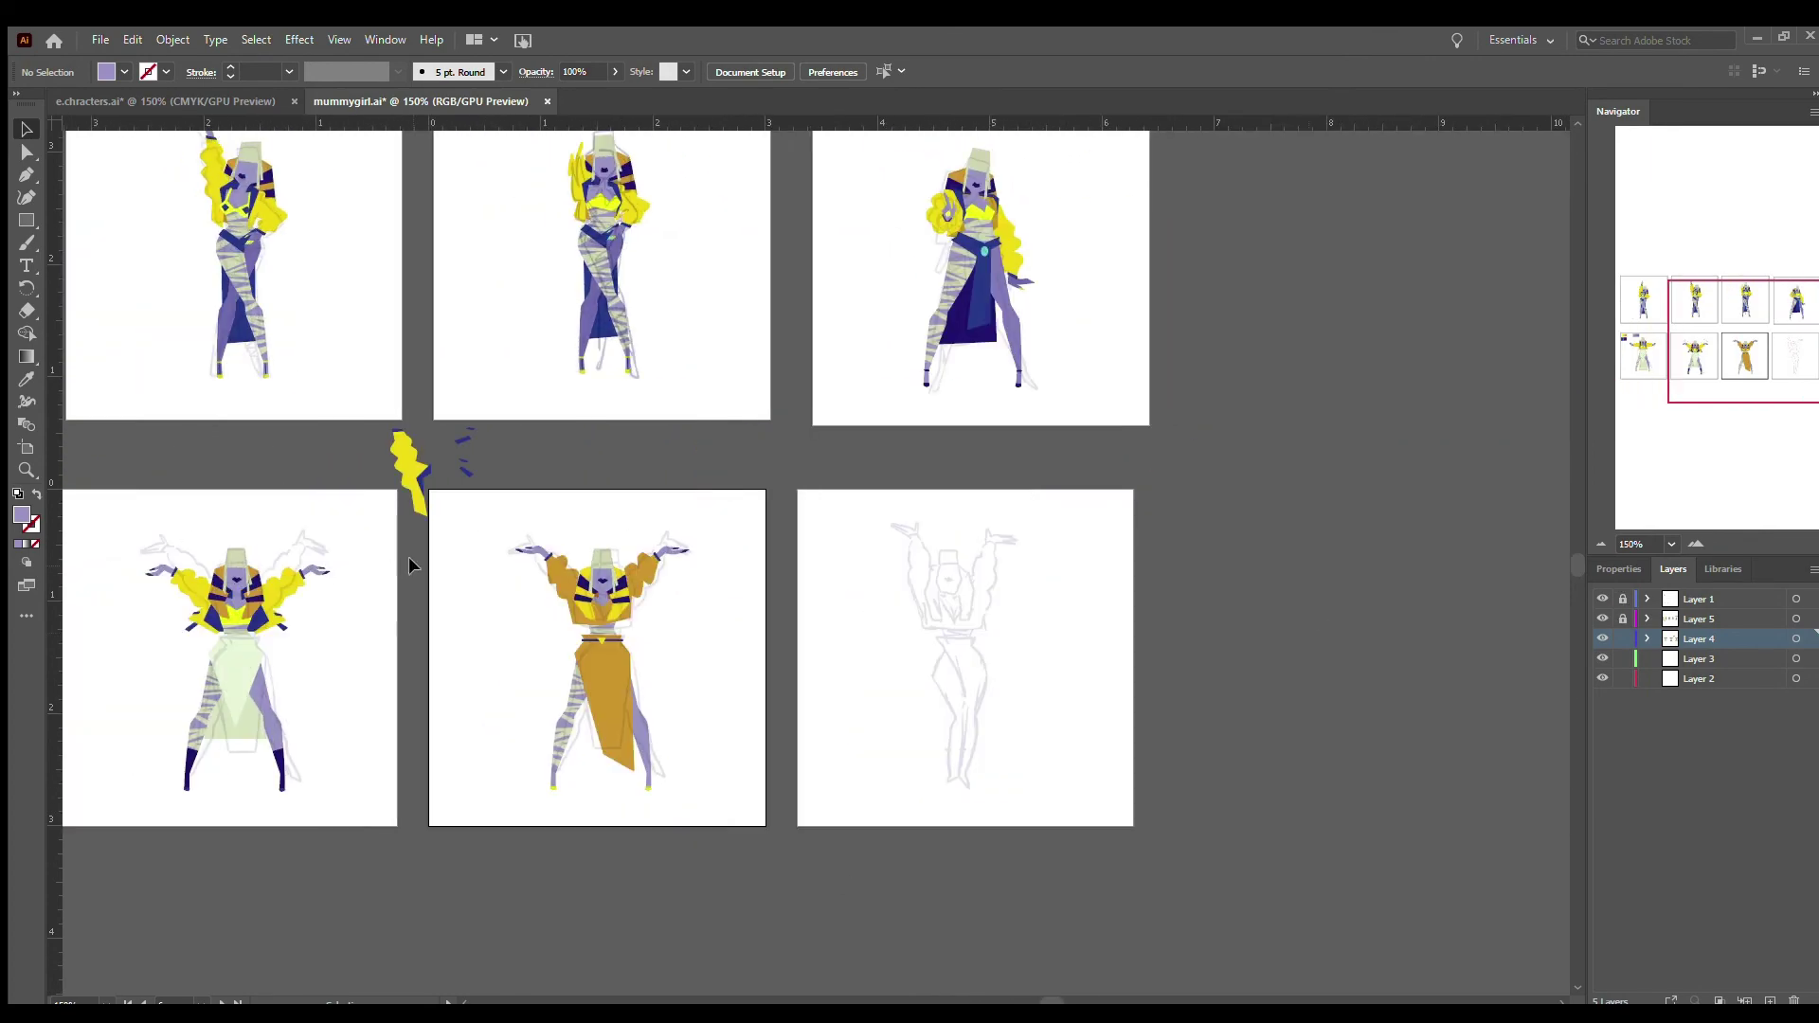
drag(693, 609, 986, 575)
click(962, 846)
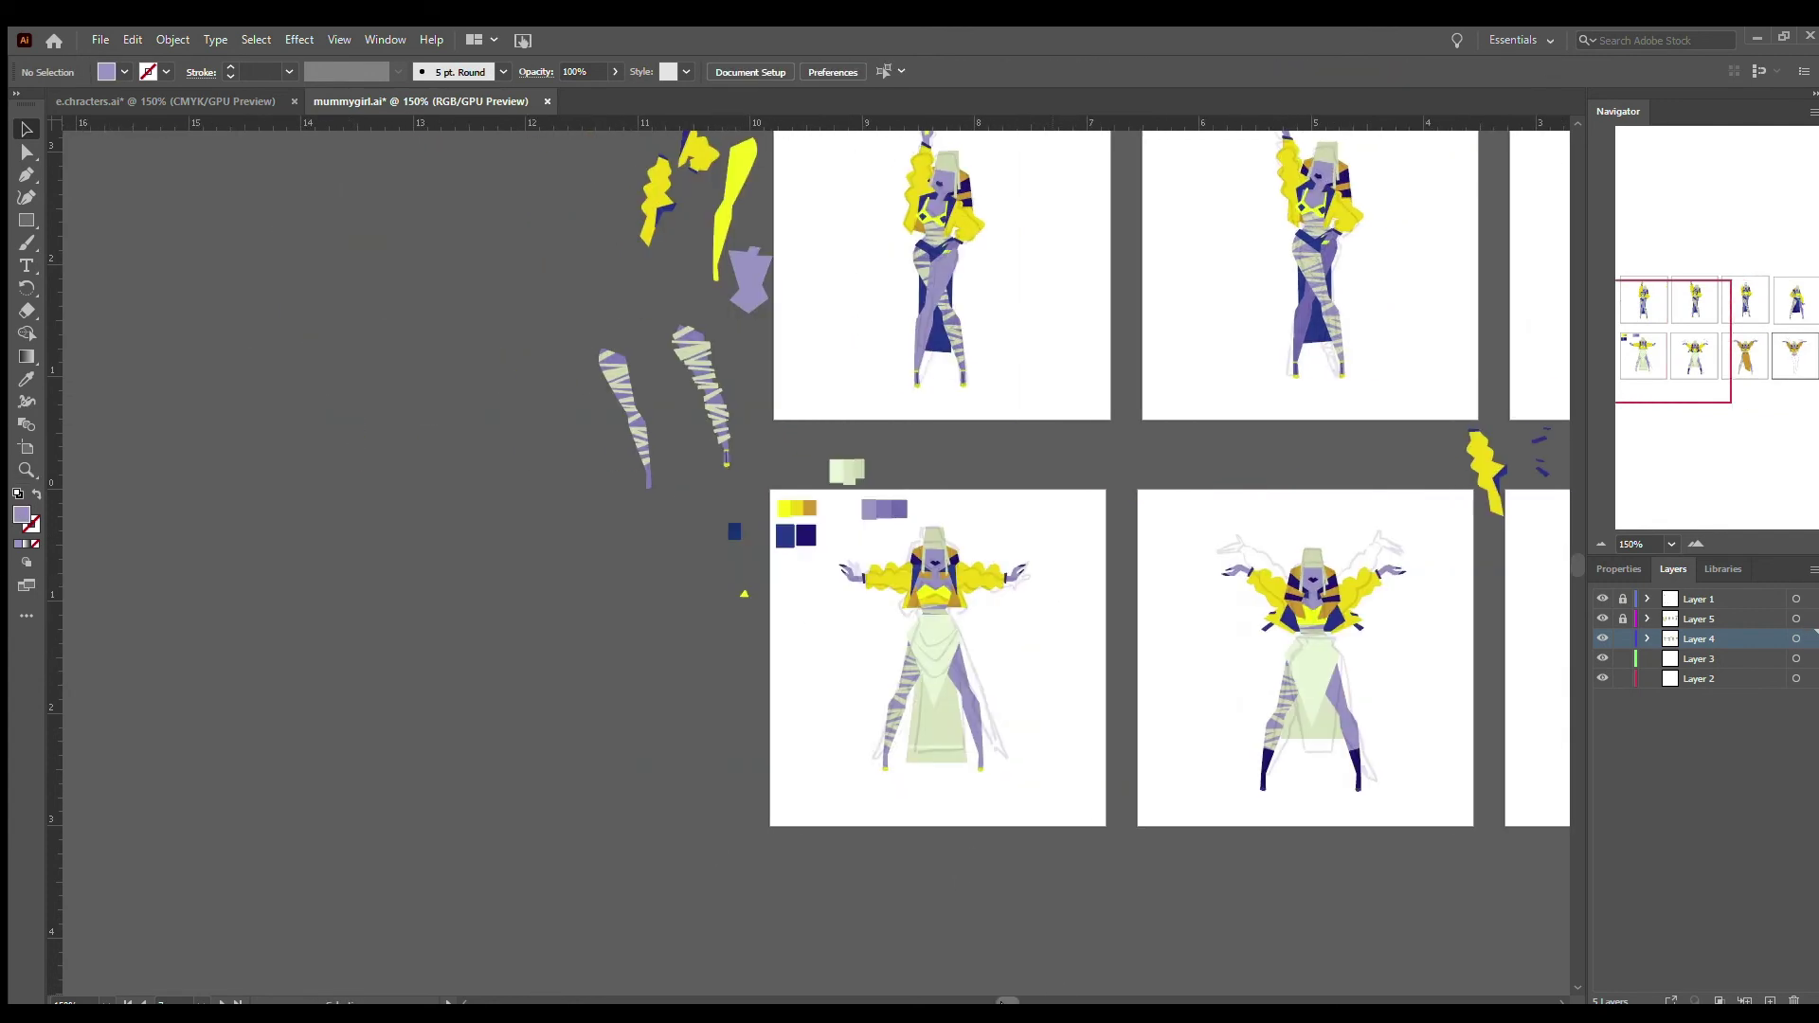
- Copy the third figure's bare leg onto the hip of the figure on the fourth lower-row artboard
key(z)
click(1095, 805)
drag(1052, 1000, 1048, 1002)
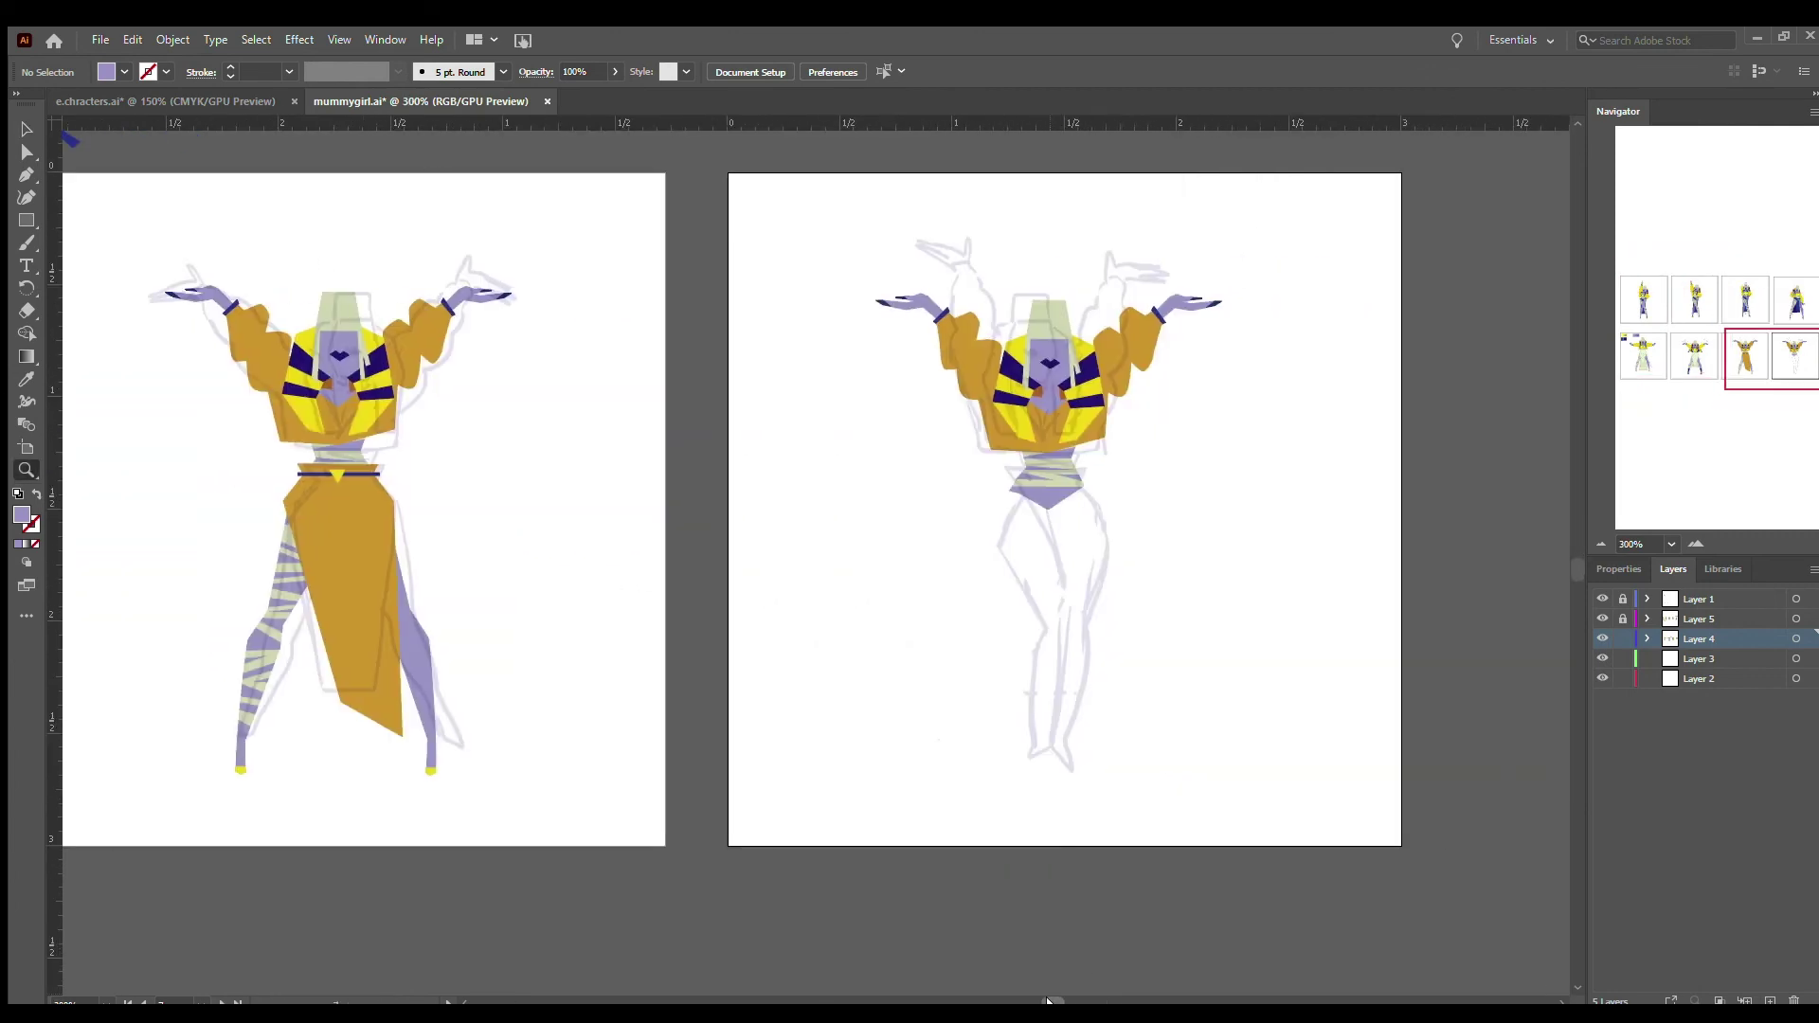
drag(423, 657, 1053, 580)
click(1140, 601)
key(z)
click(1076, 645)
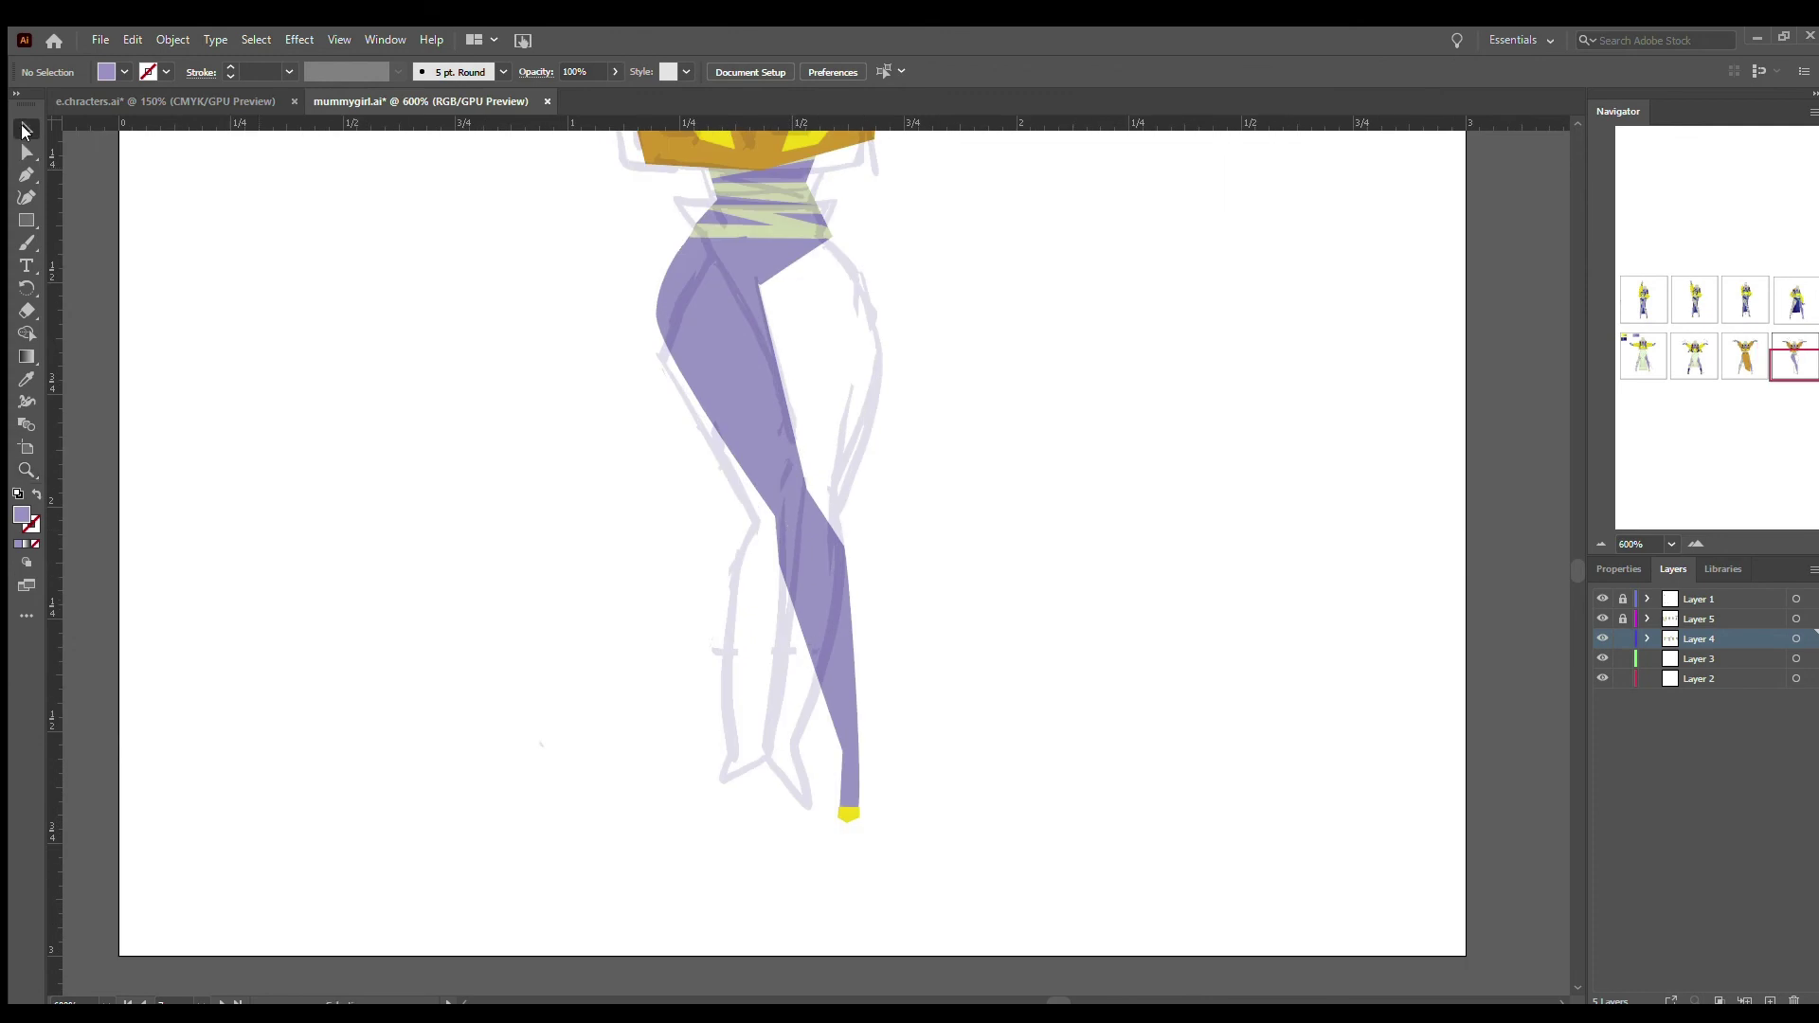
- Try to move the copied leg's knee and lower points onto the sketched foot, and undo the attempt
key(a)
click(776, 577)
click(780, 561)
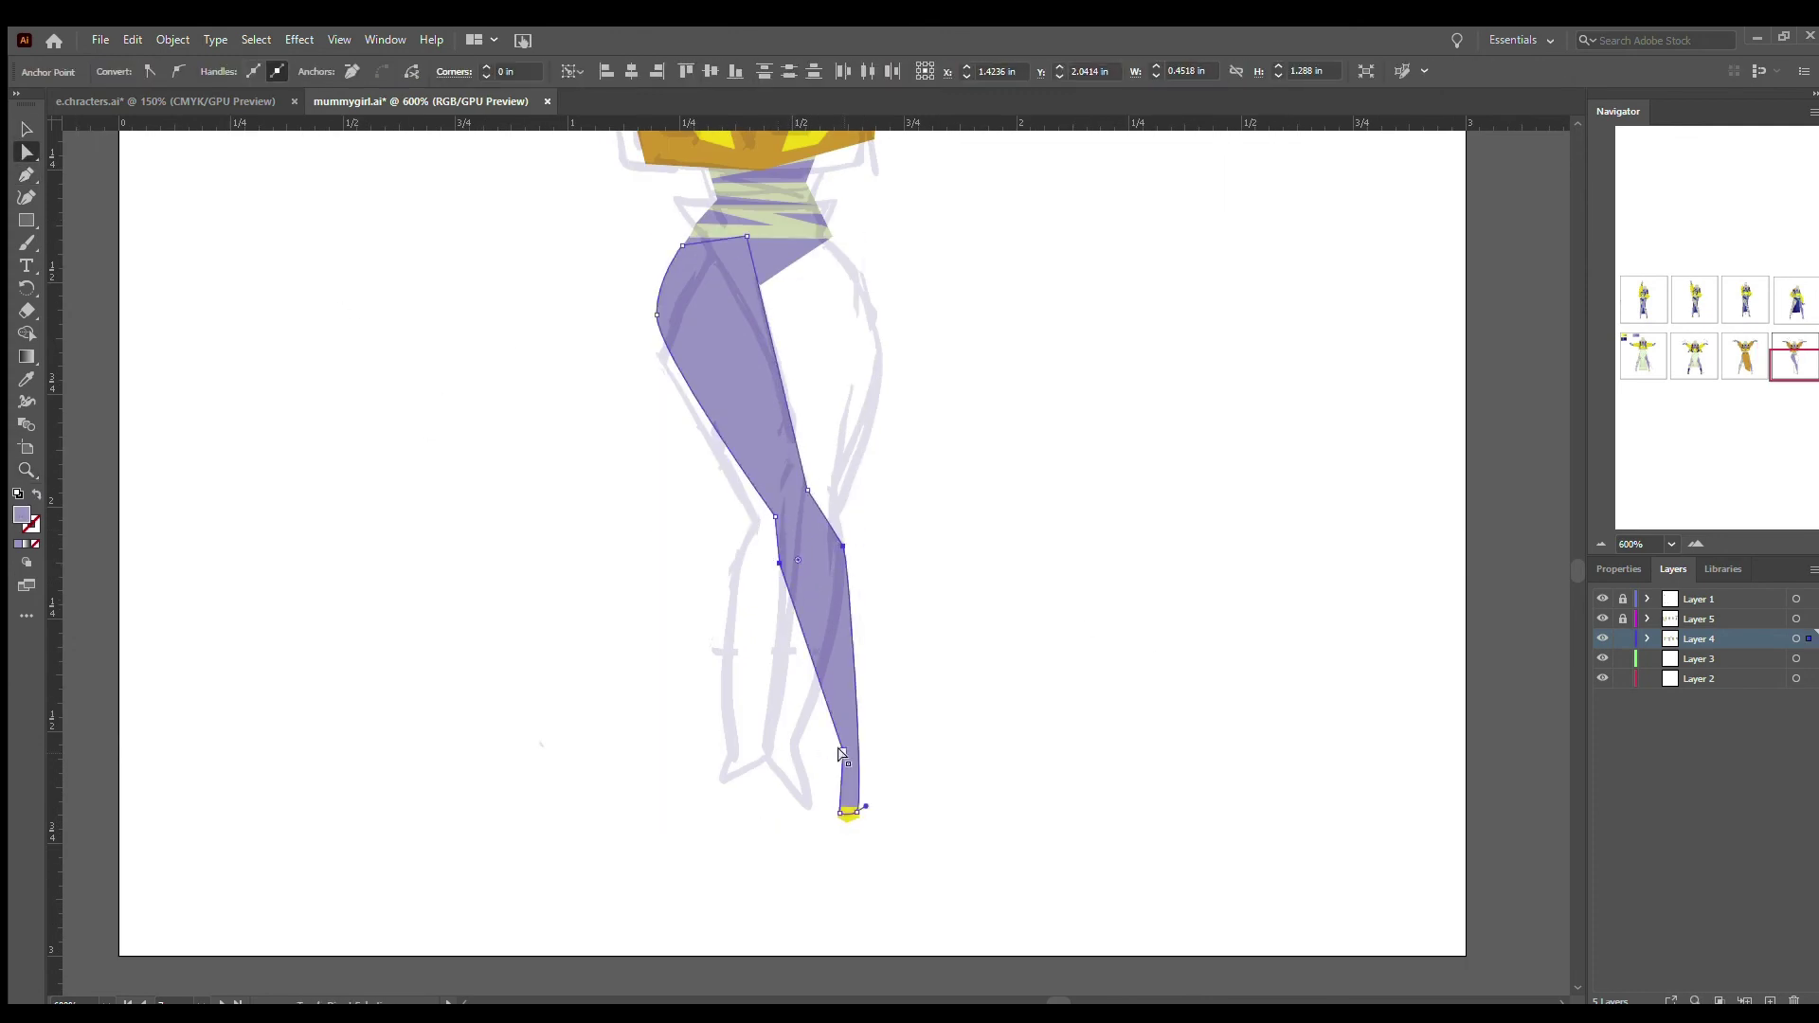
drag(741, 803, 717, 787)
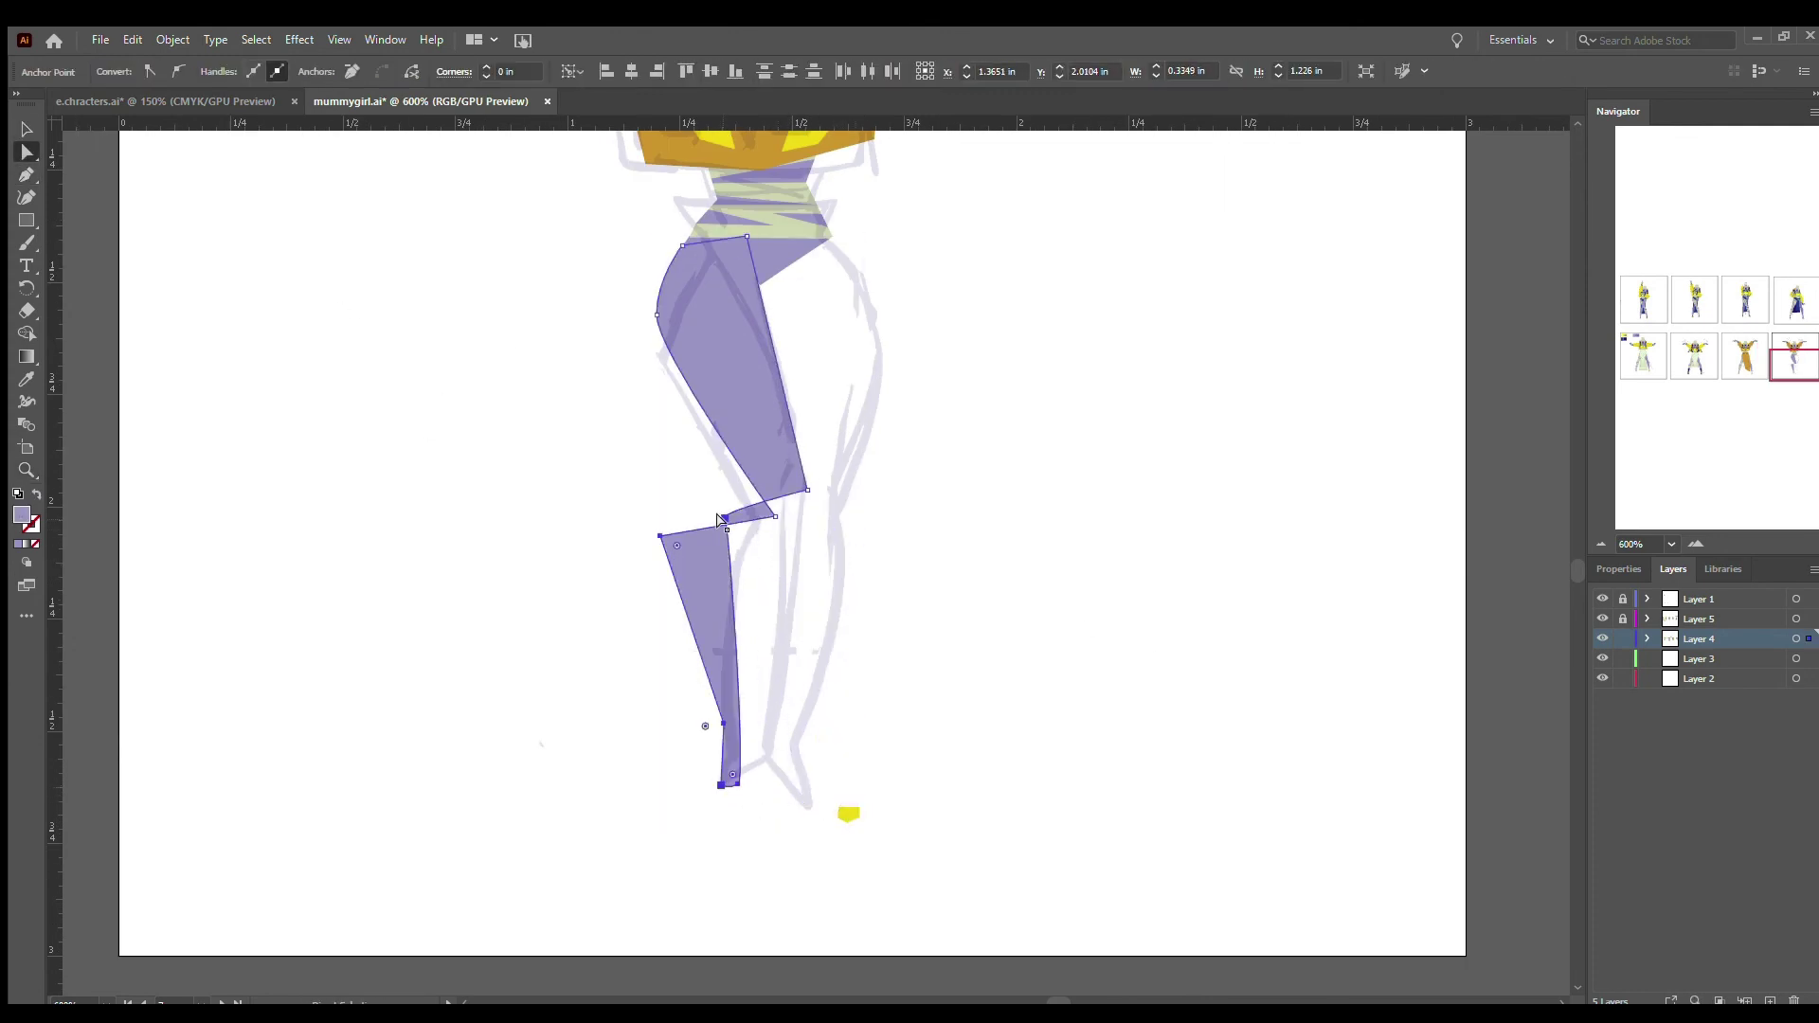
click(762, 501)
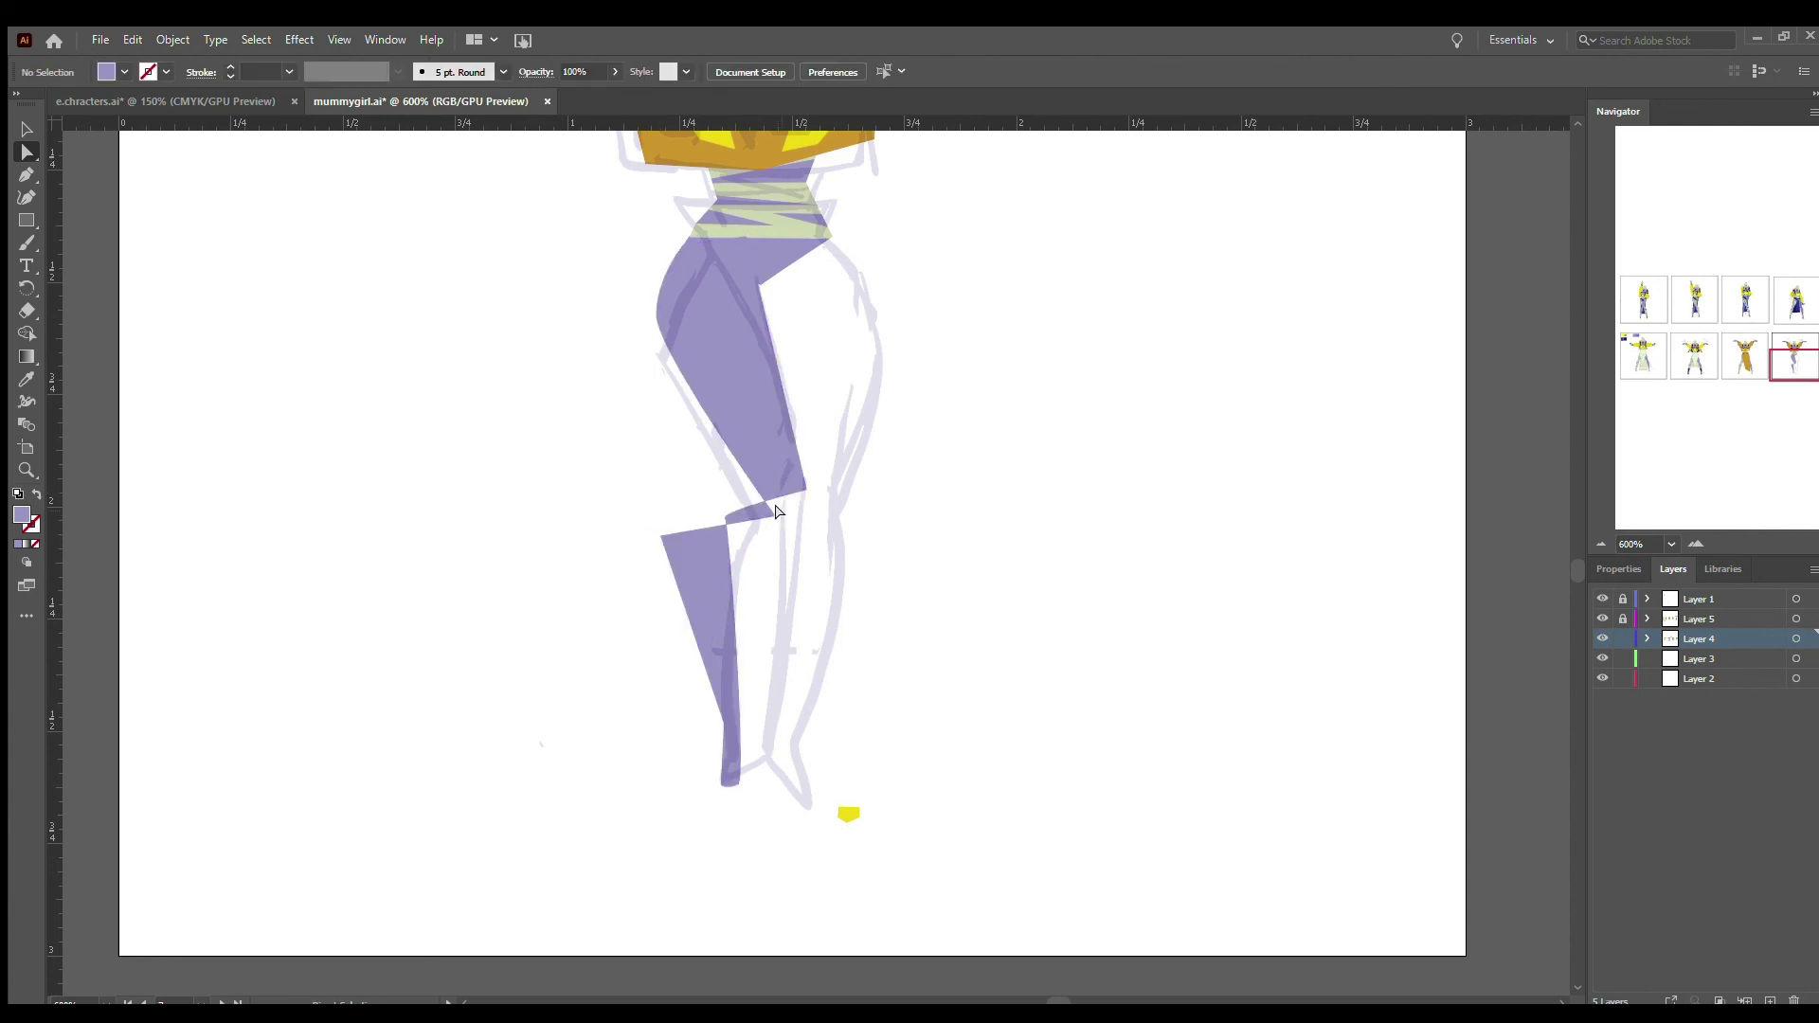
key(ctrl+z)
key(ctrl+z)
- Move the copied leg's knee, calf and foot points so the lower leg bends towards the sketched left foot
drag(808, 804, 824, 800)
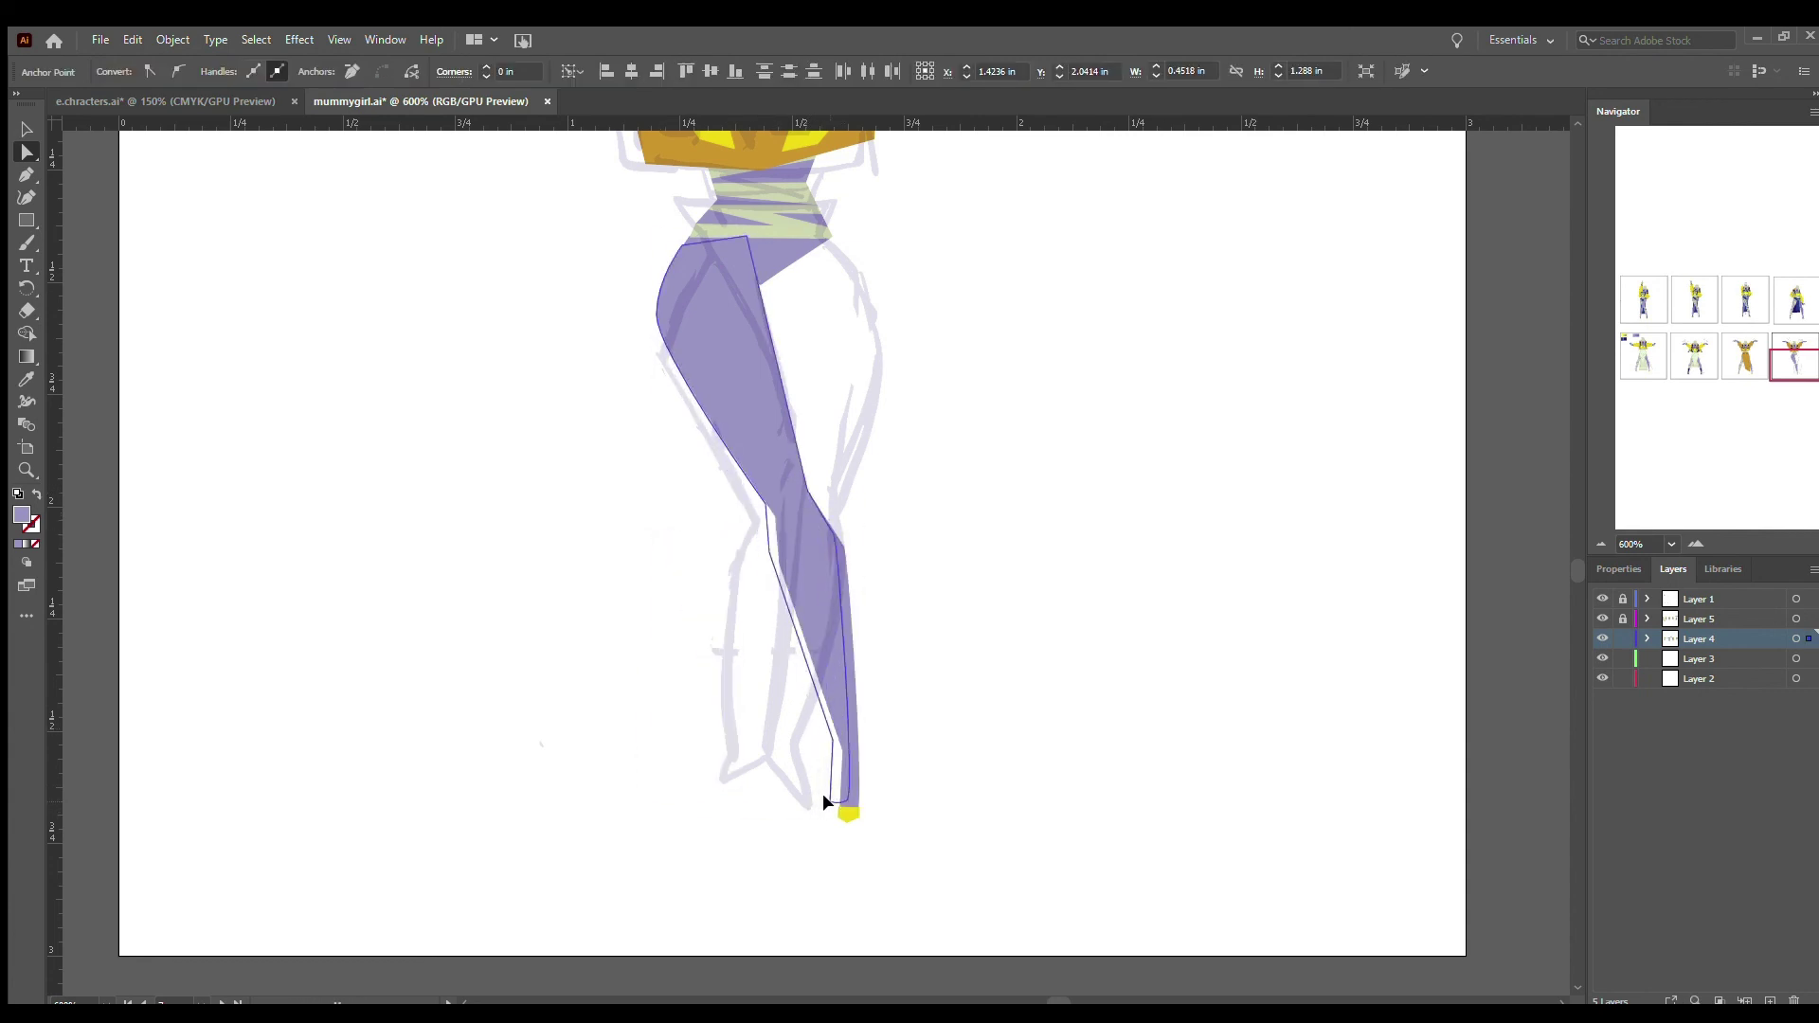
click(827, 740)
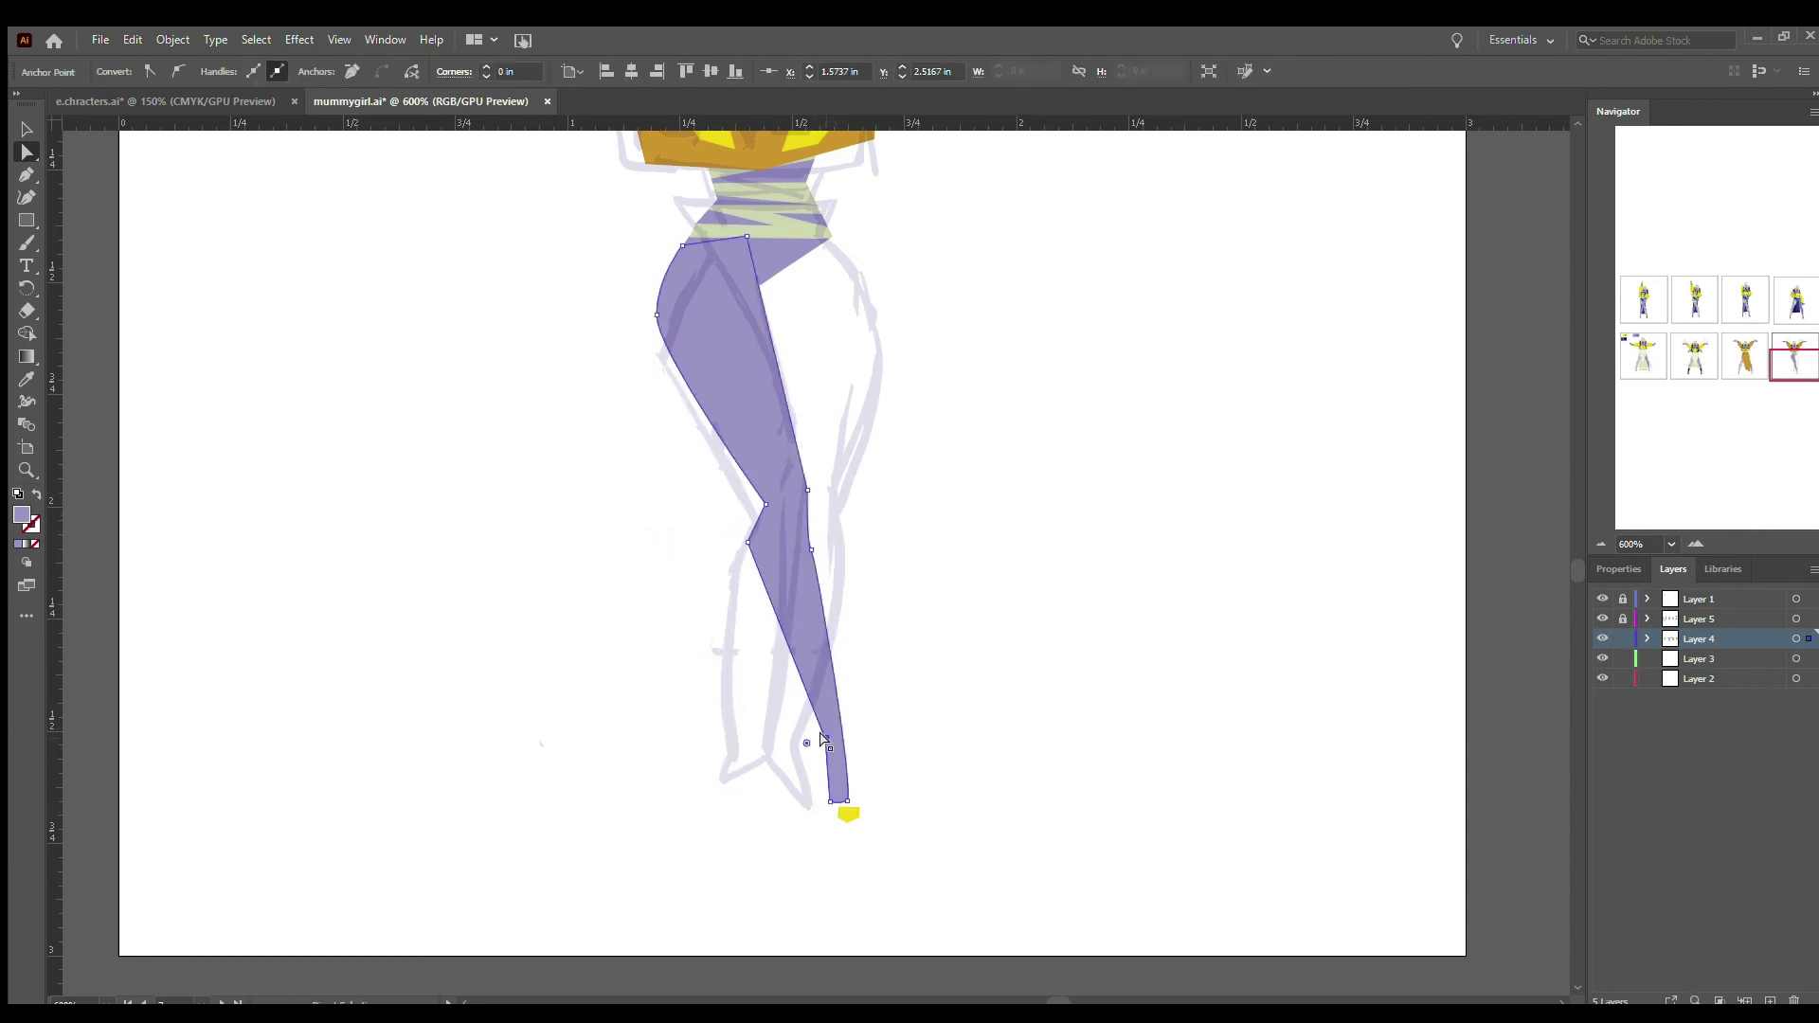
shift+click(845, 805)
drag(711, 783, 706, 792)
click(796, 545)
- Overlay a green outline copy of the original leg on the reshaped leg as a shape guide
key(ctrl+z)
key(ctrl+z)
key(ctrl+z)
key(ctrl+z)
key(ctrl+z)
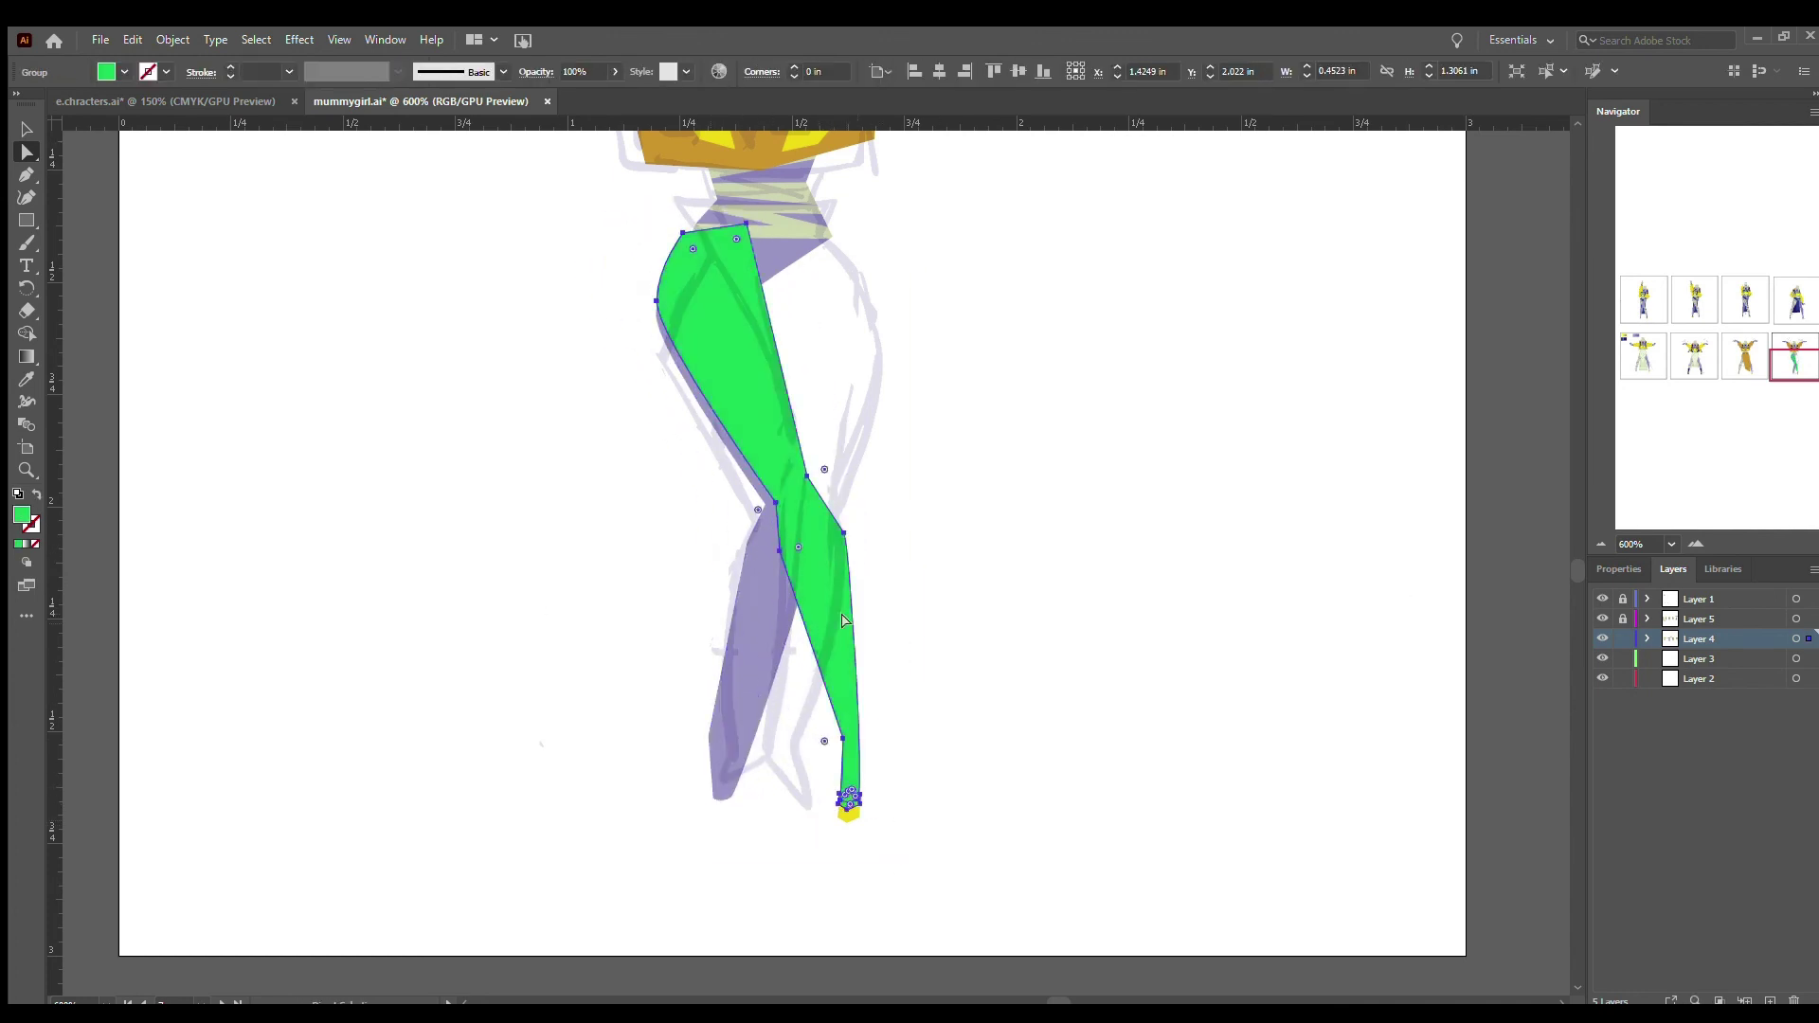
key(ctrl+z)
key(ctrl+z)
key(ctrl+z)
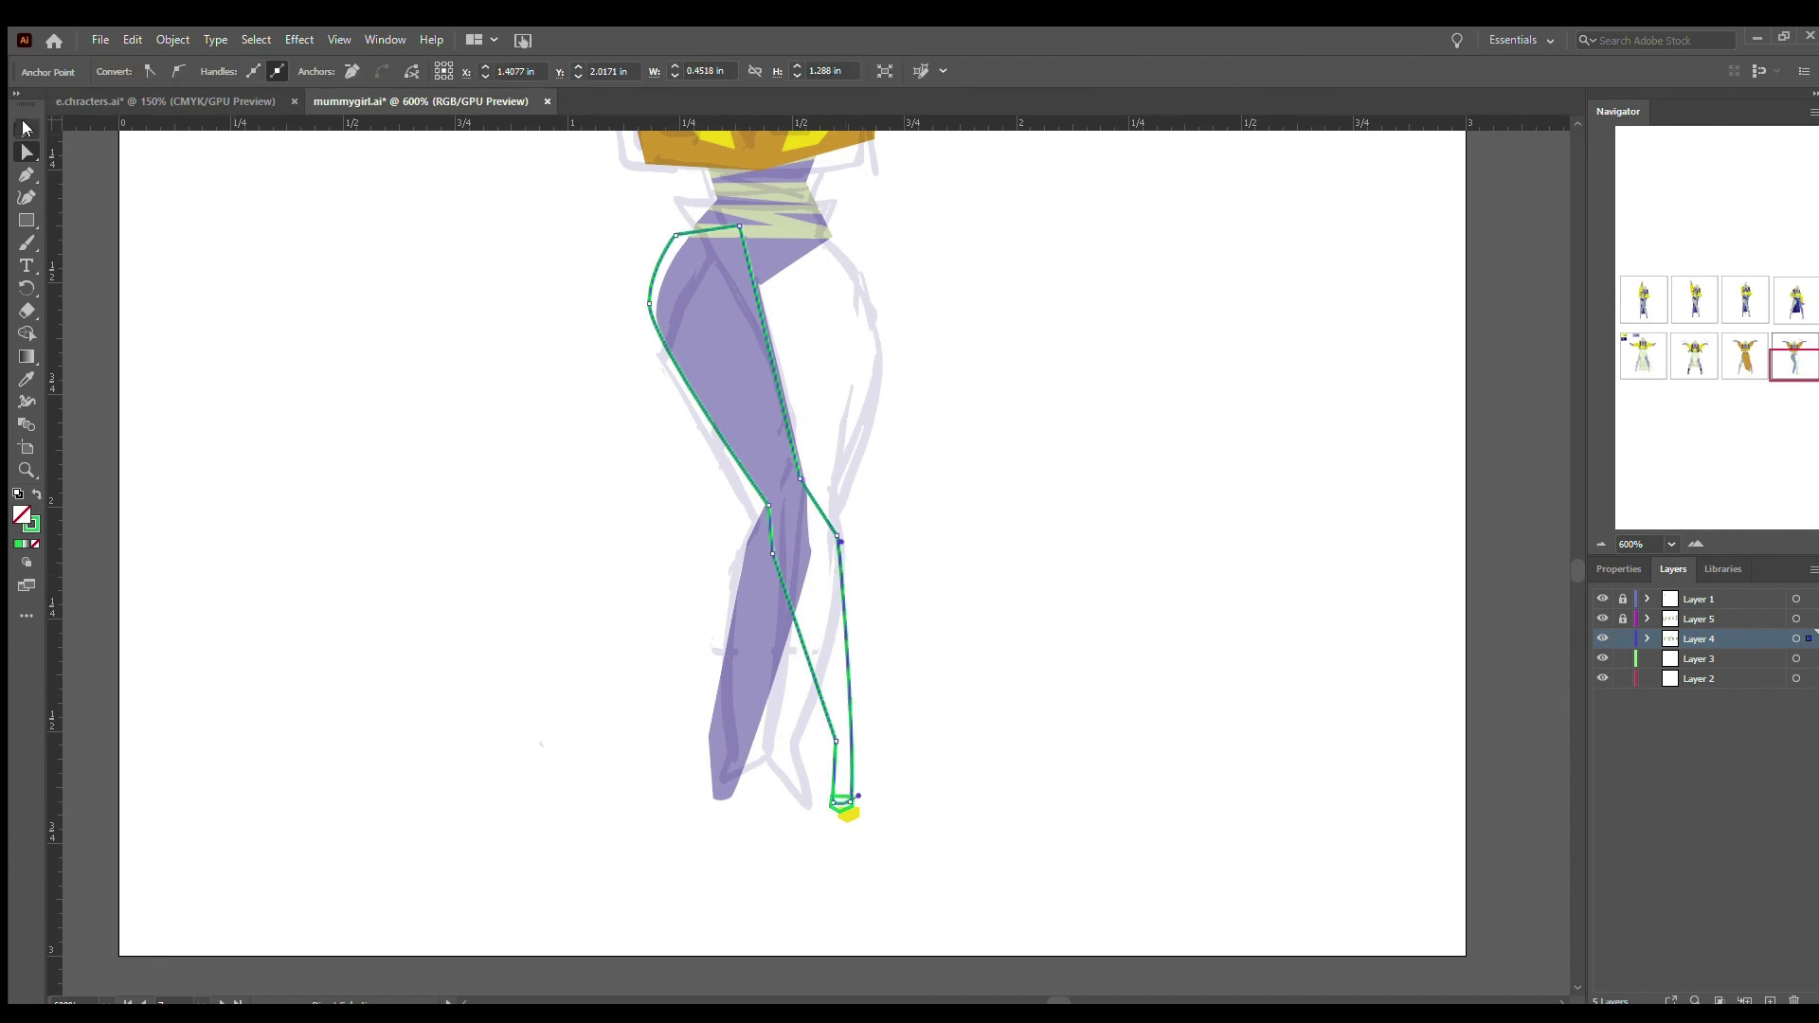
- Adjust the reshaped leg's knee and ankle points to narrow the calf and slant the foot
click(808, 549)
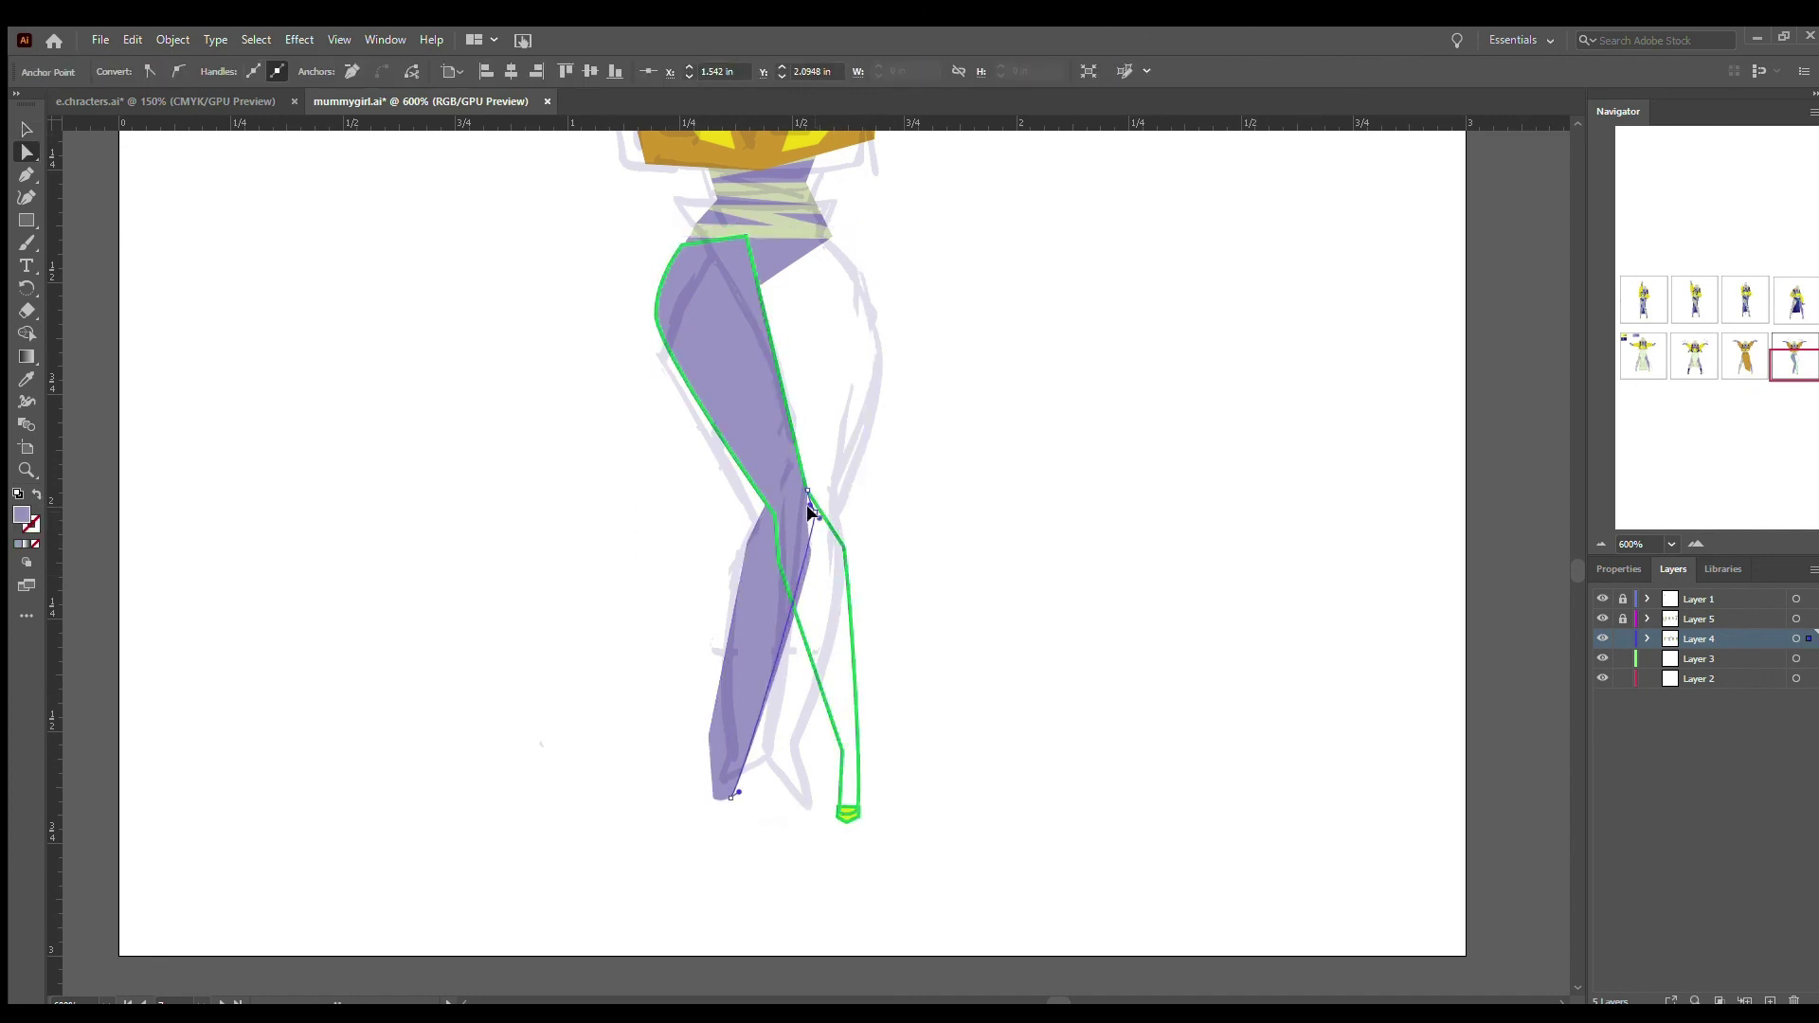
click(708, 737)
drag(732, 712, 734, 740)
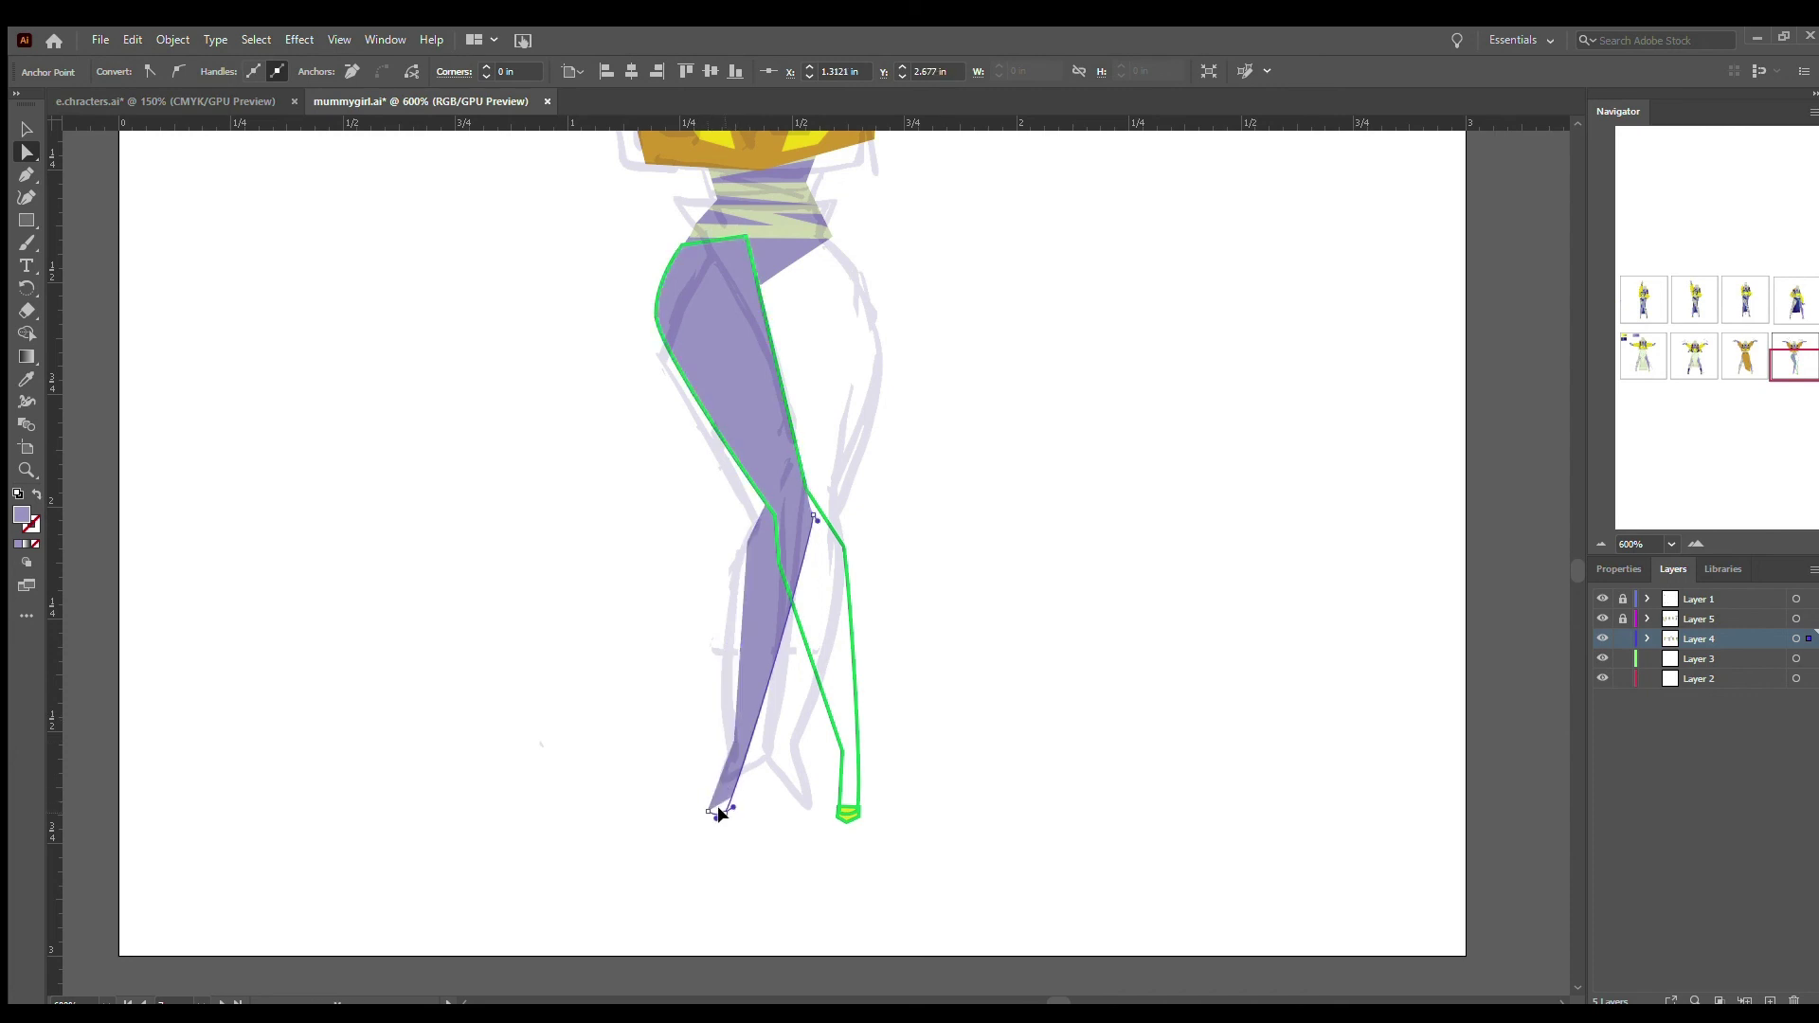
- Rotate the green guide outline and align it with the new leg's lower half for comparison
key(v)
drag(837, 540, 731, 540)
drag(764, 219, 787, 228)
key(ctrl+z)
key(ctrl+z)
key(ctrl+z)
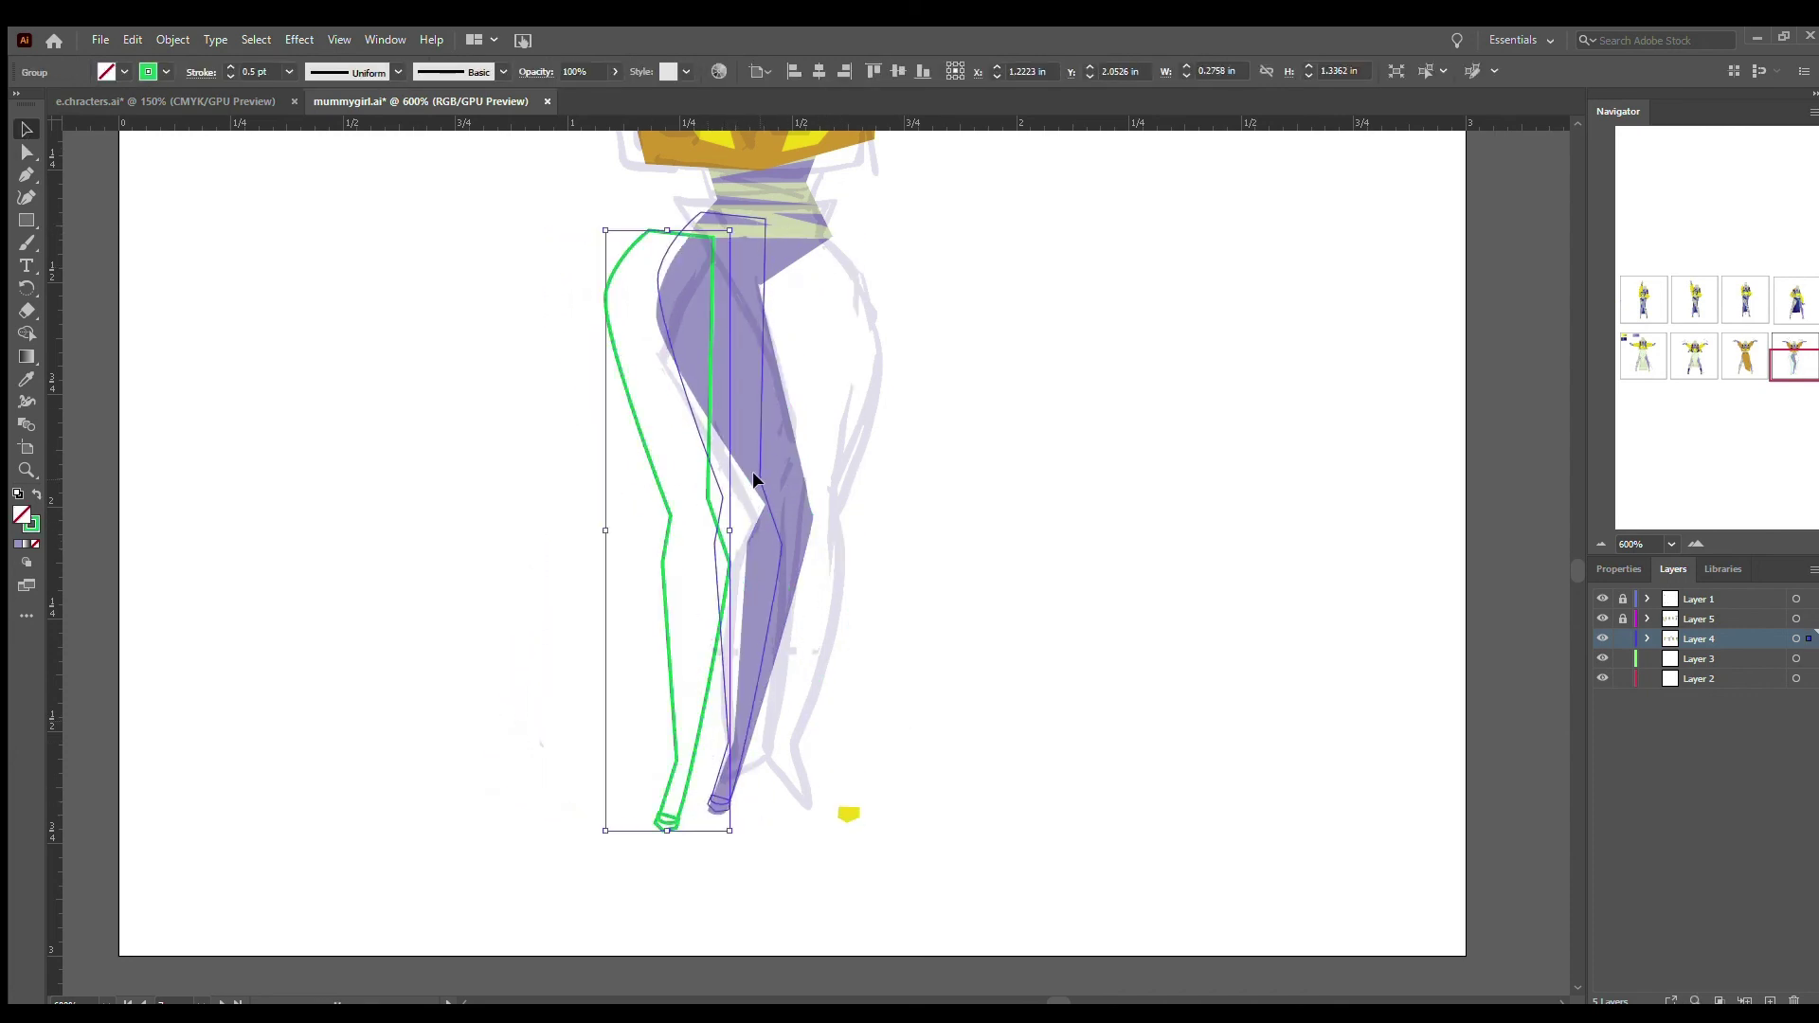
- Refine the leg's knee and calf points against the guide and remove the green outline
key(a)
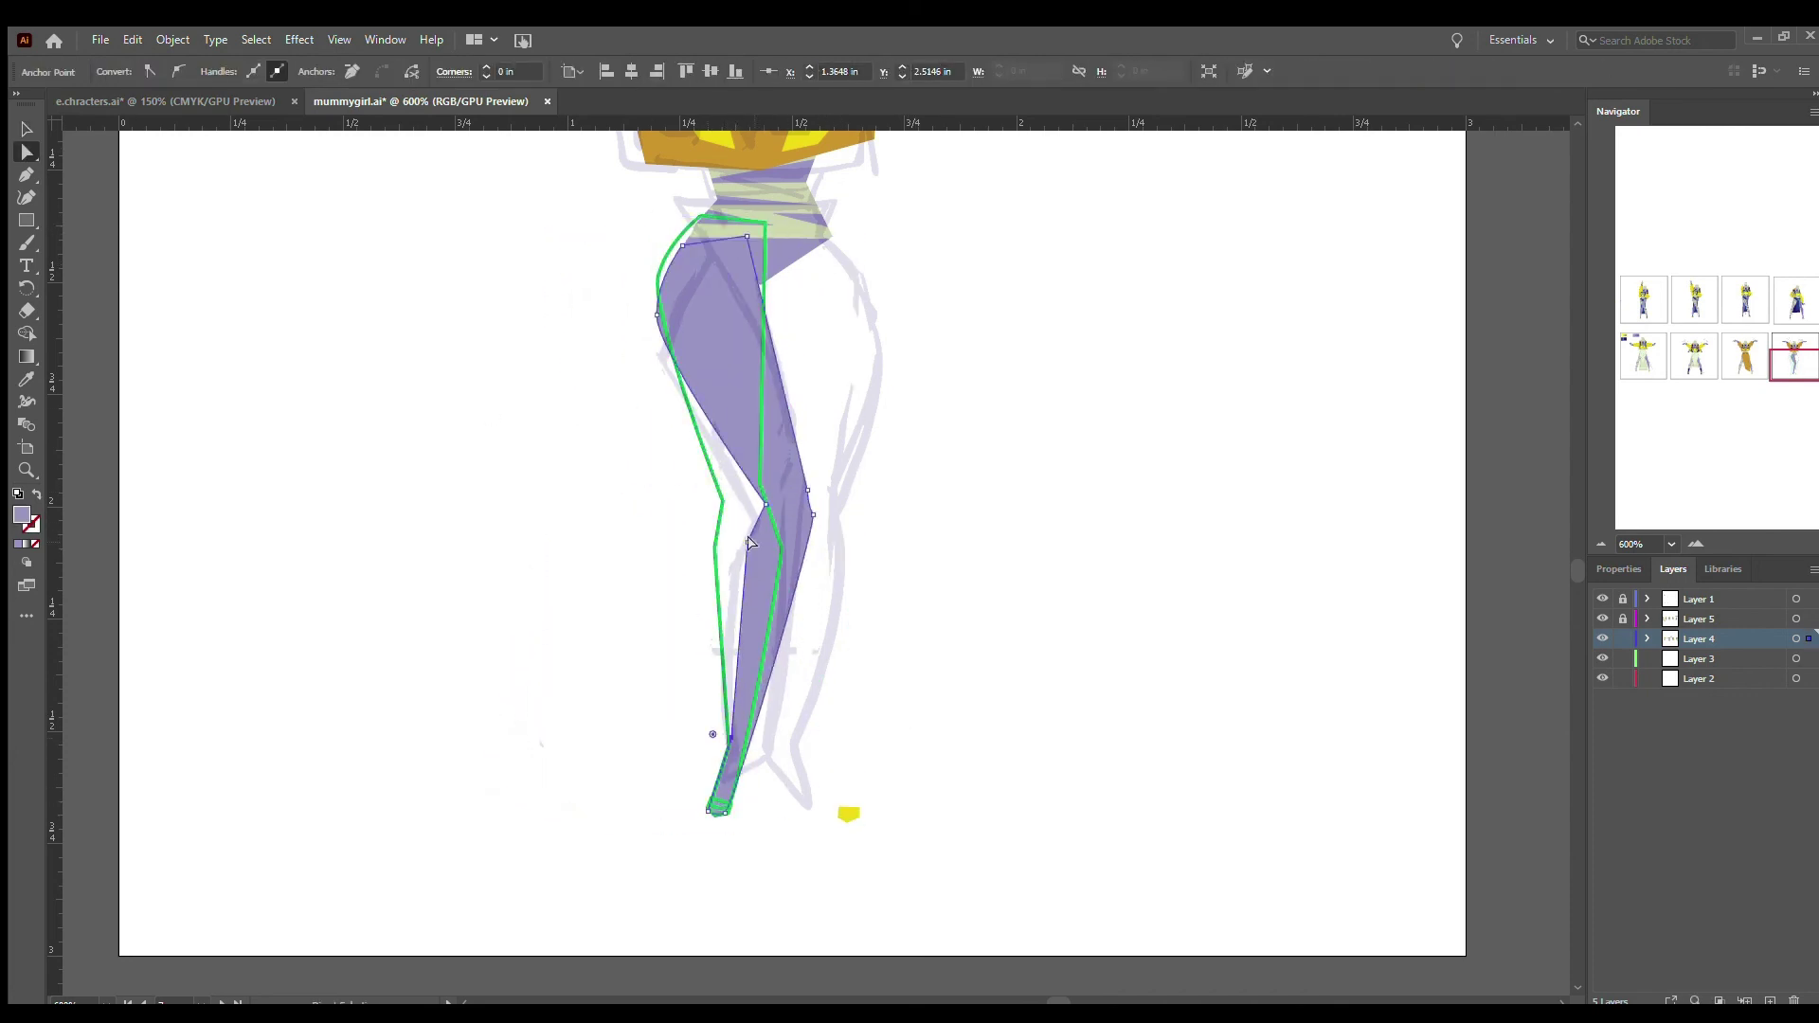
click(803, 496)
key(v)
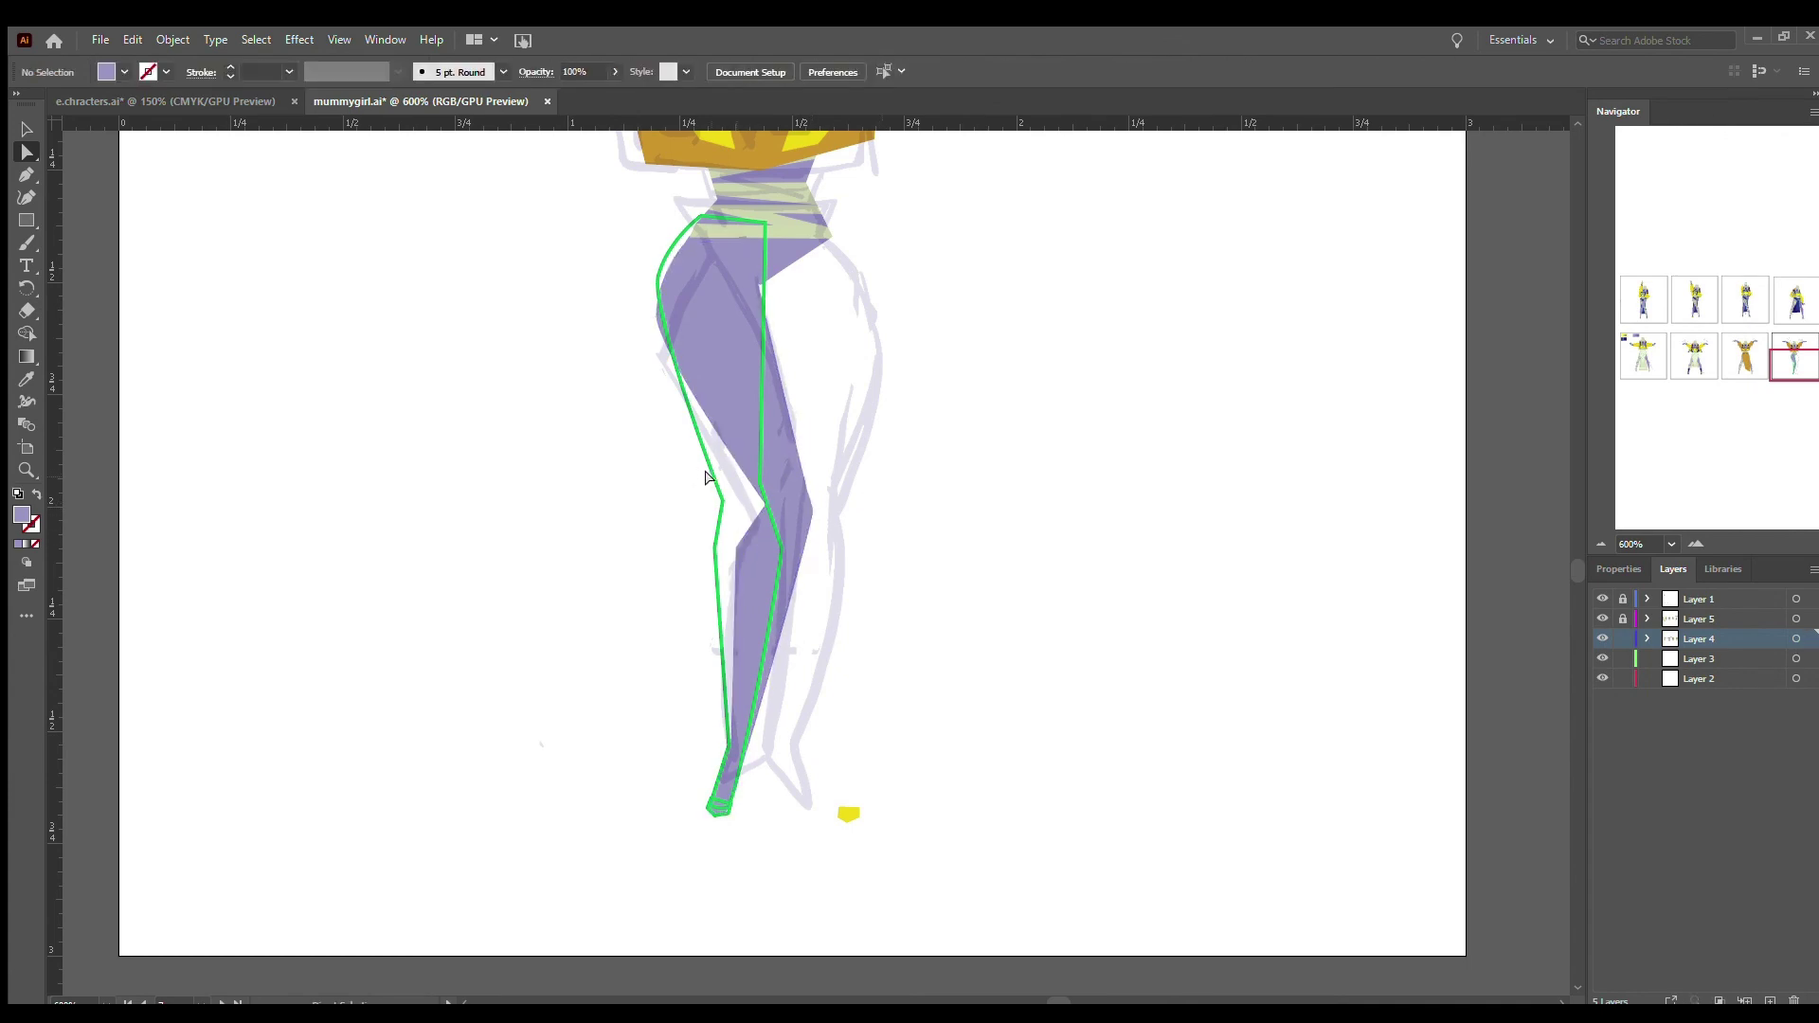
key(ctrl+z)
key(ctrl+z)
key(ctrl+z)
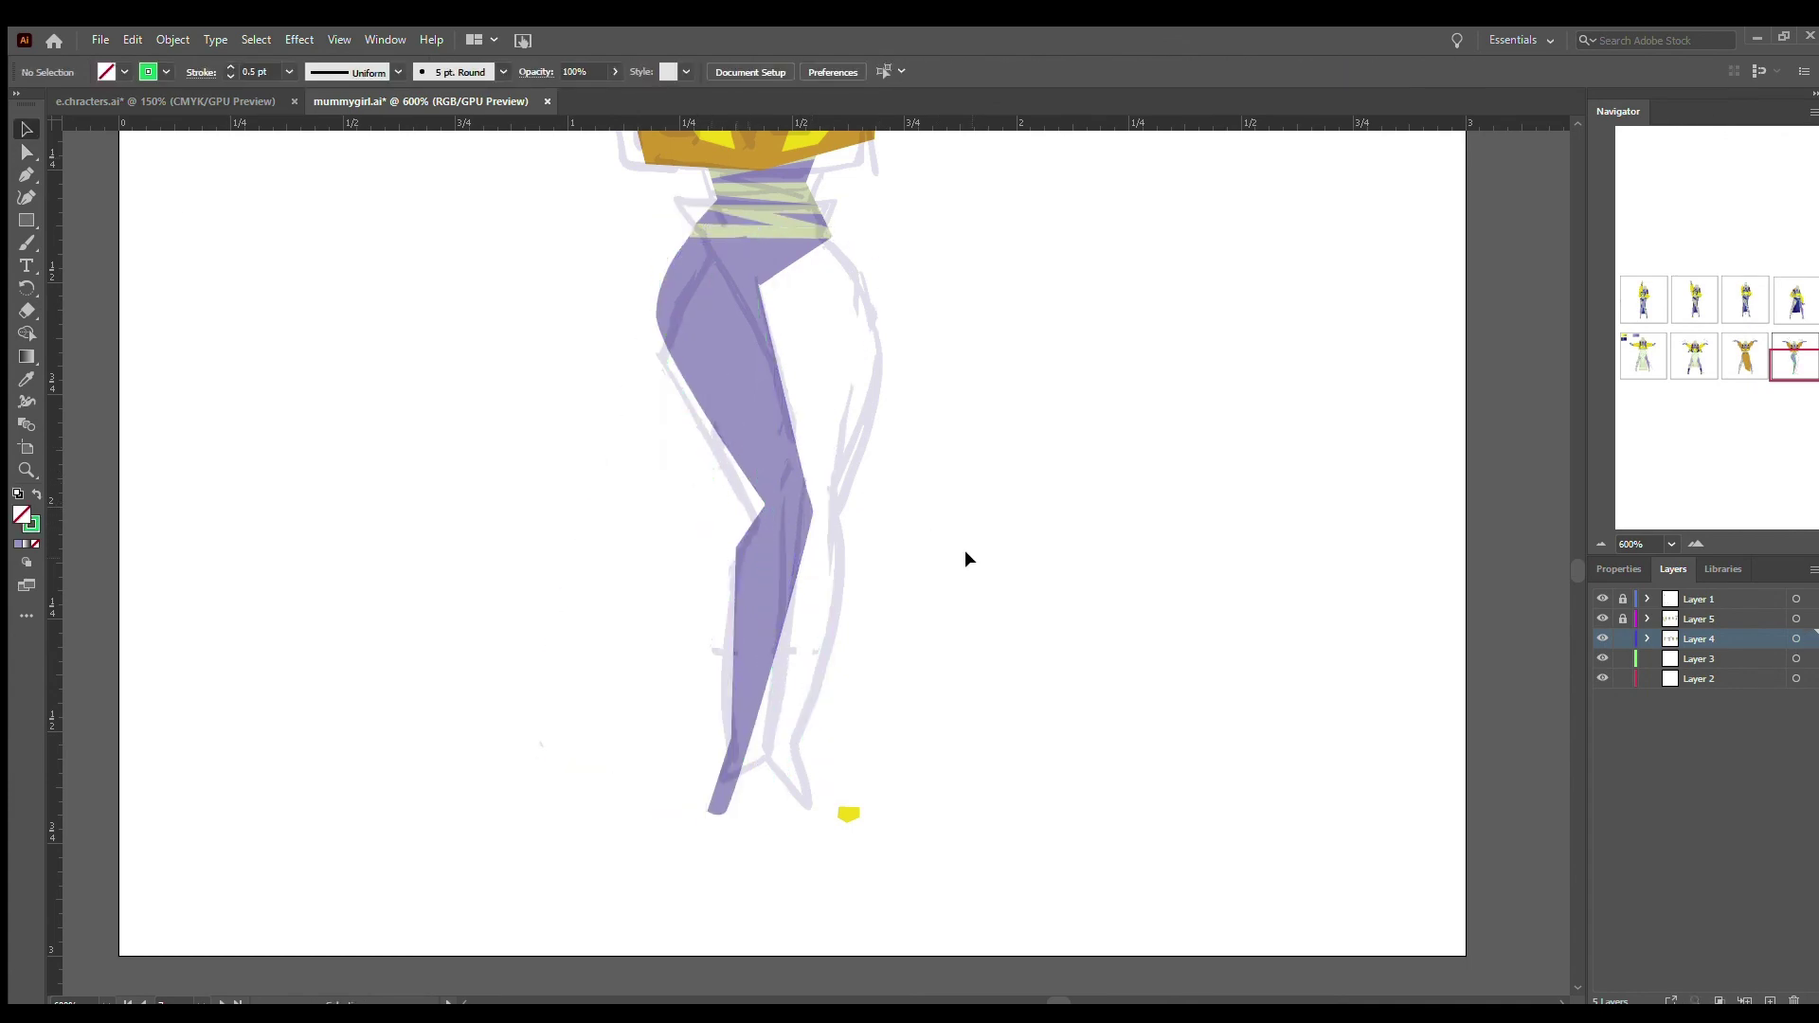
- Copy a mummy-wrapped leg from the finished figures onto the fourth artboard beside the new leg
key(ctrl+1)
mouse_move(1058, 1001)
mouse_down()
mouse_move(1010, 987)
mouse_move(1042, 1001)
mouse_up()
click(365, 341)
click(719, 572)
drag(820, 559, 1021, 540)
key(ctrl+equal)
key(ctrl+equal)
key(ctrl+equal)
key(ctrl+equal)
key(ctrl+equal)
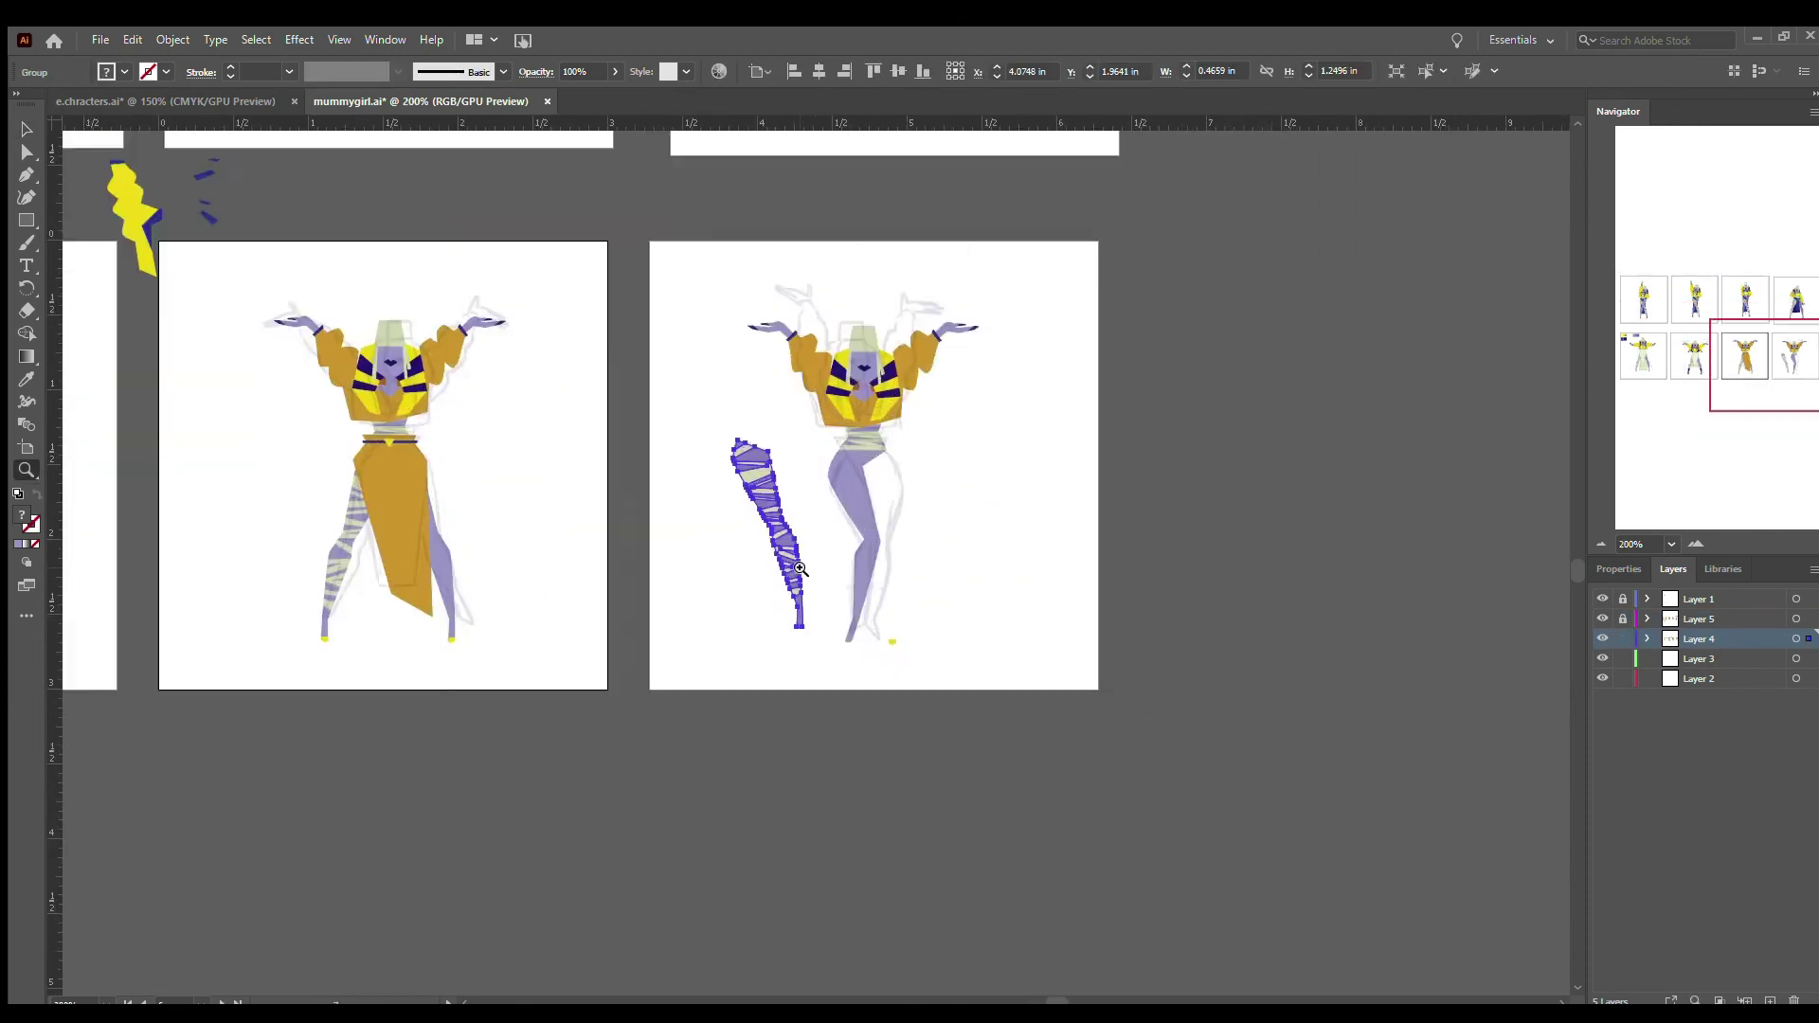
- Position the wrapped leg over the bare leg as a bandage reference
drag(495, 300, 805, 322)
drag(871, 395, 1041, 413)
drag(1003, 399, 952, 385)
click(652, 343)
- Try a pale green bandage strip drawn with the Pen tool across the figure's hip
key(p)
click(809, 361)
click(960, 322)
click(26, 129)
click(795, 333)
key(i)
click(948, 407)
key(v)
click(966, 430)
drag(1004, 298, 1101, 309)
click(1101, 309)
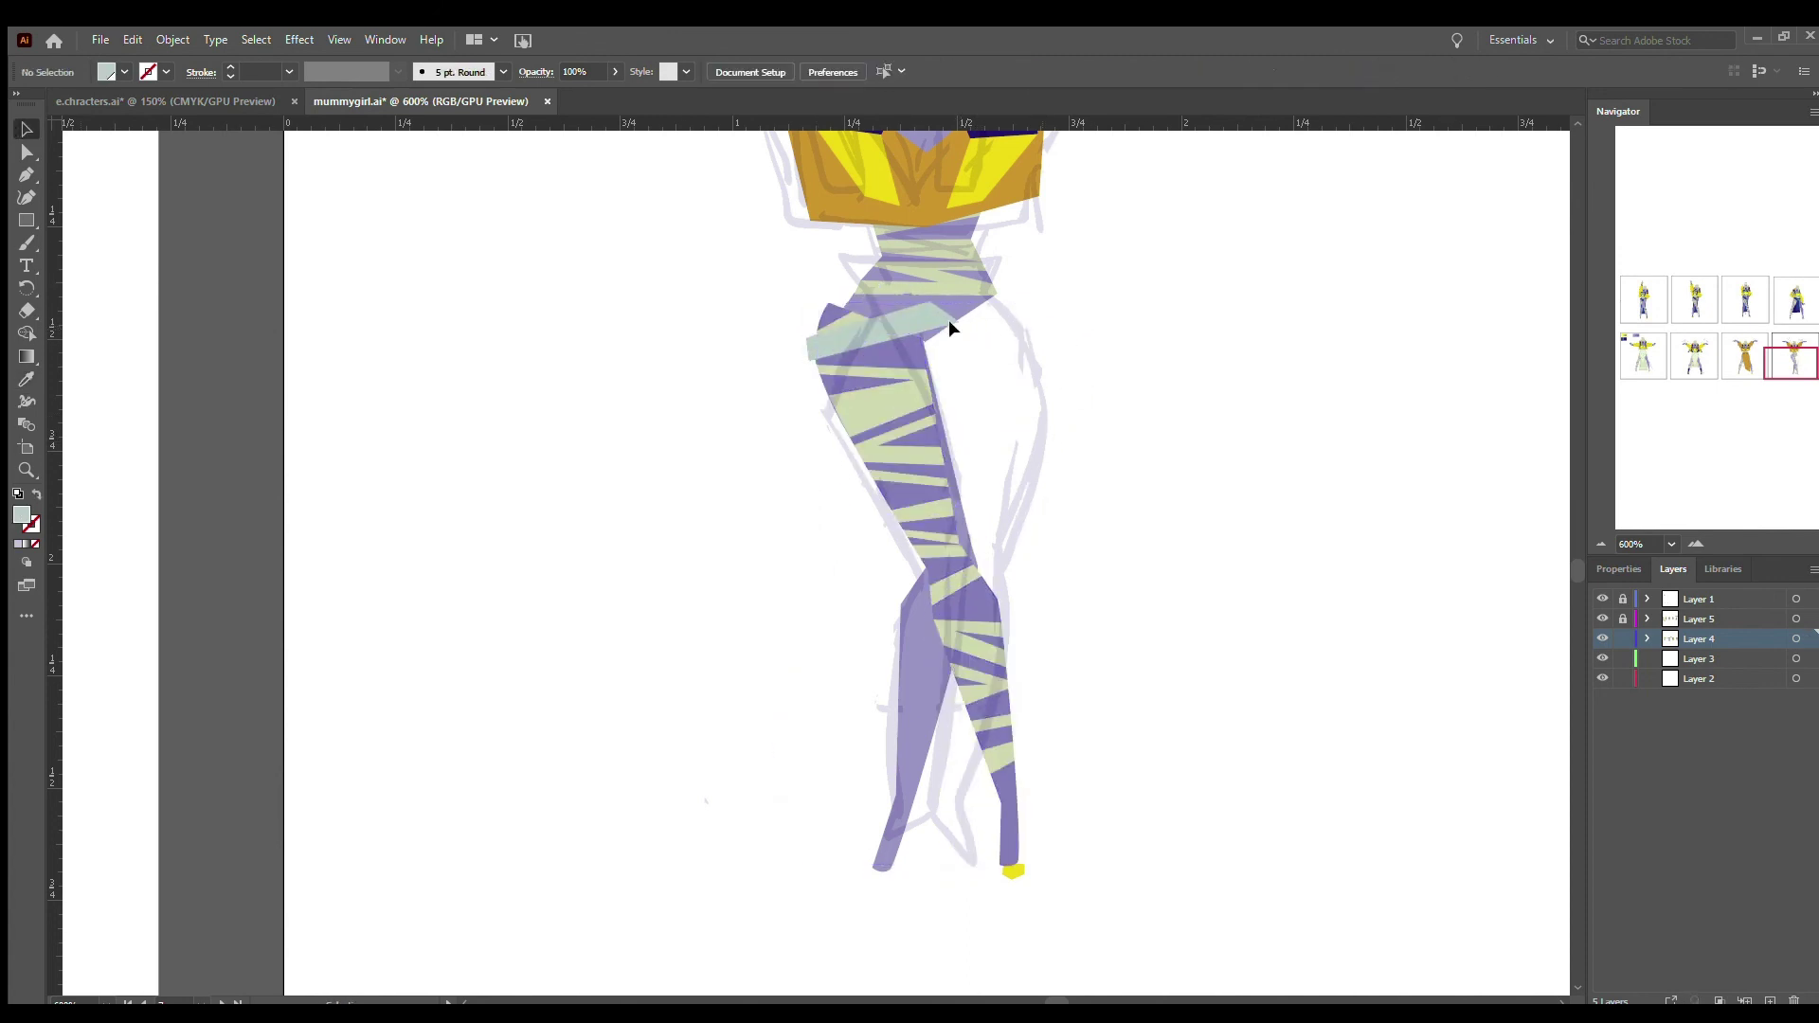
- Trace the hip and upper-thigh bandages with pale green outlined Pen shapes and adjust their corners
click(794, 338)
click(859, 304)
click(889, 321)
click(941, 403)
click(837, 445)
click(815, 390)
key(shift+x)
key(a)
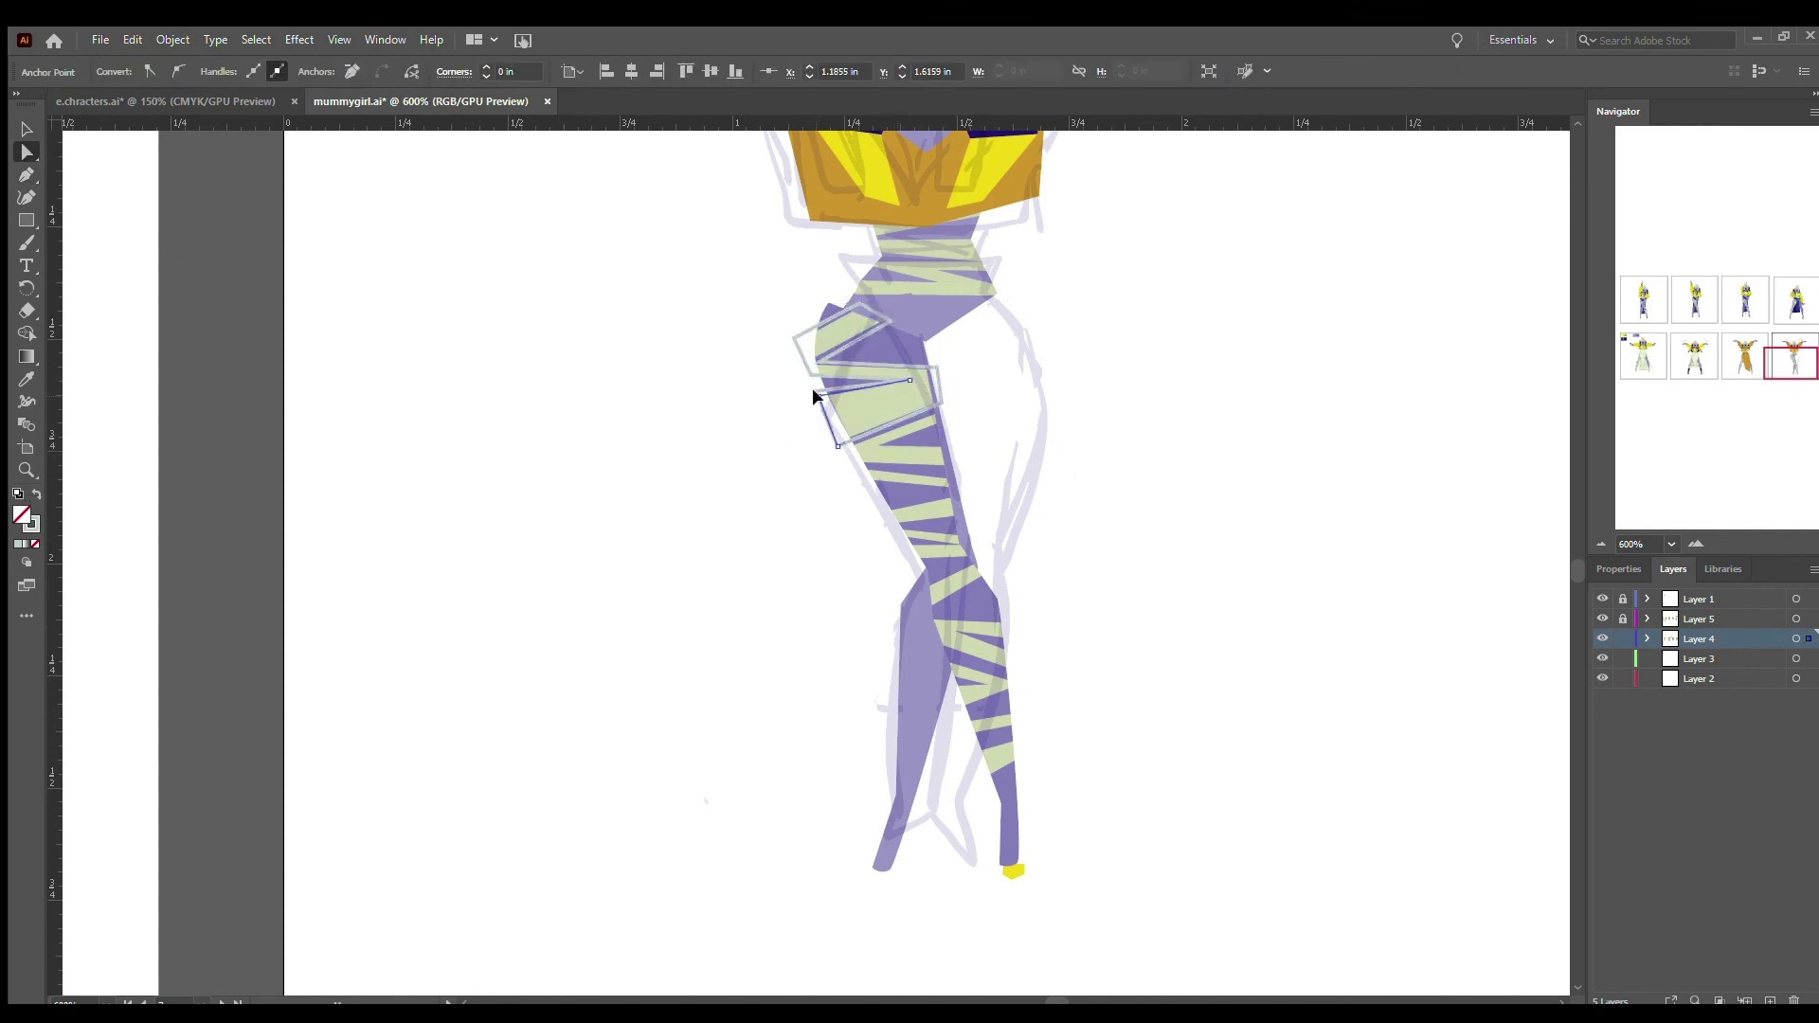
shift+click(870, 316)
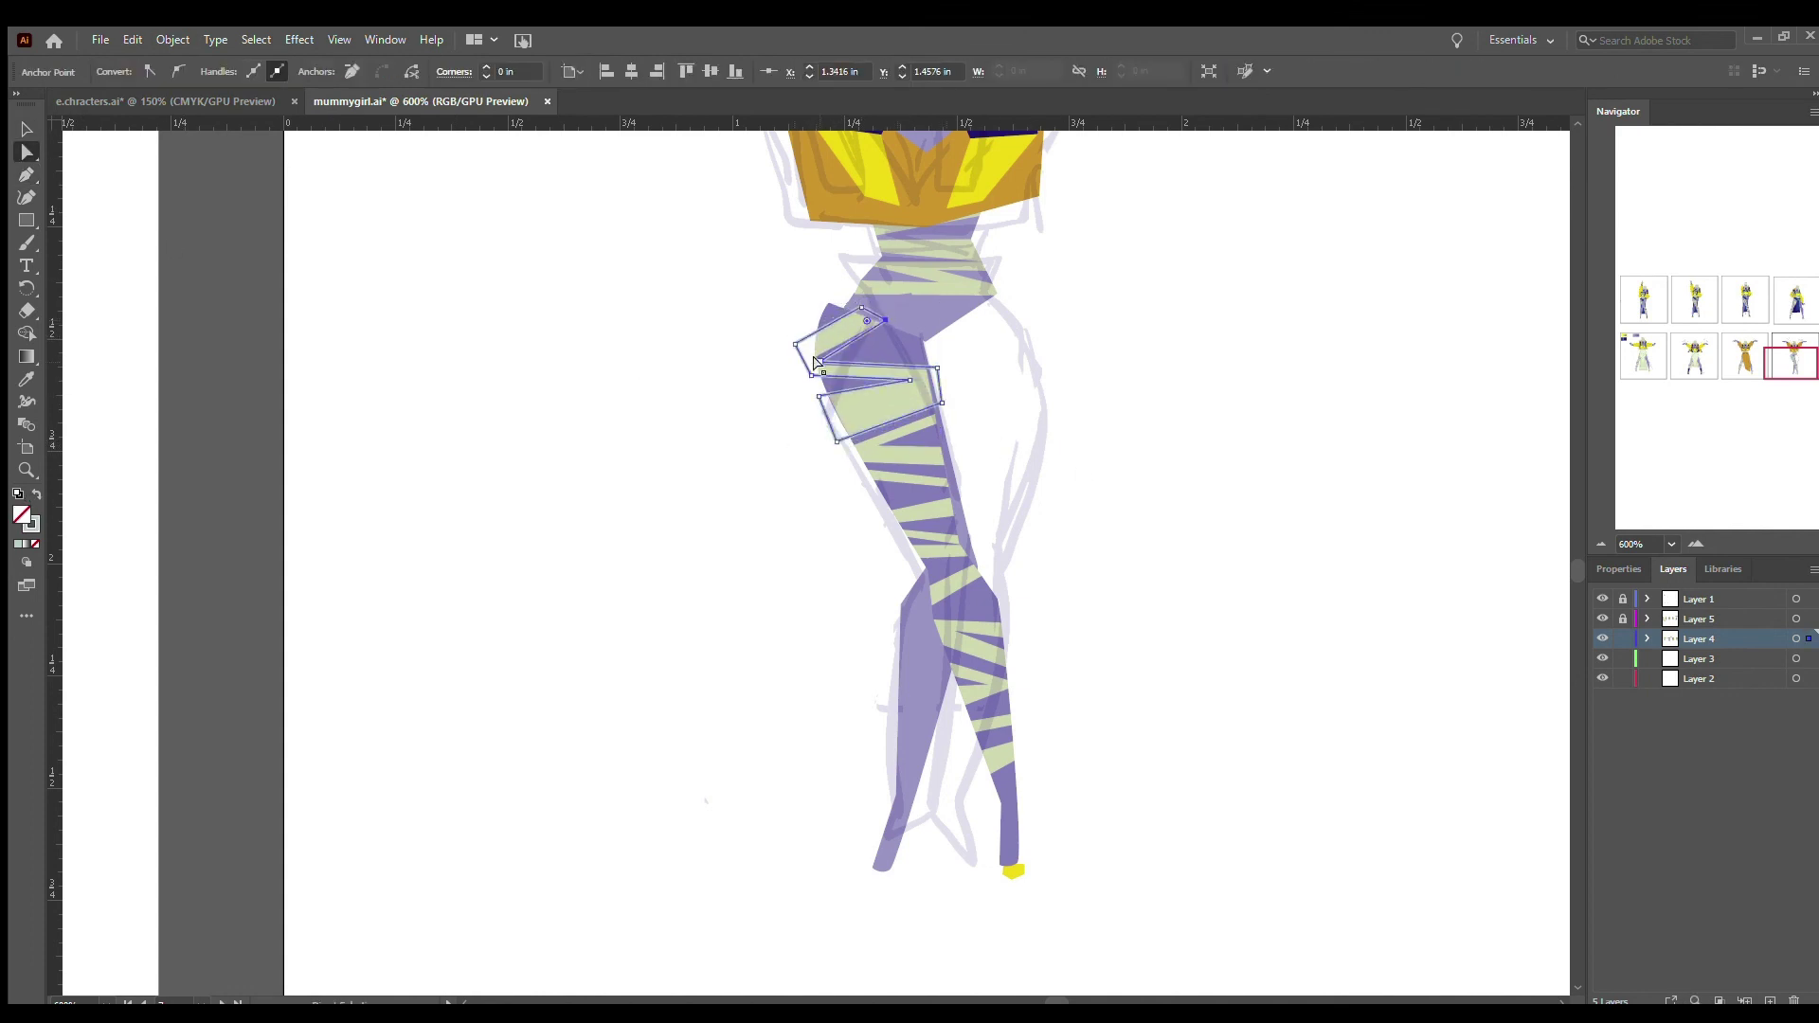
- Trace the mid-thigh bandage strips with outlined Pen shapes that overlap both edges of the leg
key(p)
key(ctrl+plus)
click(941, 411)
click(845, 448)
click(858, 463)
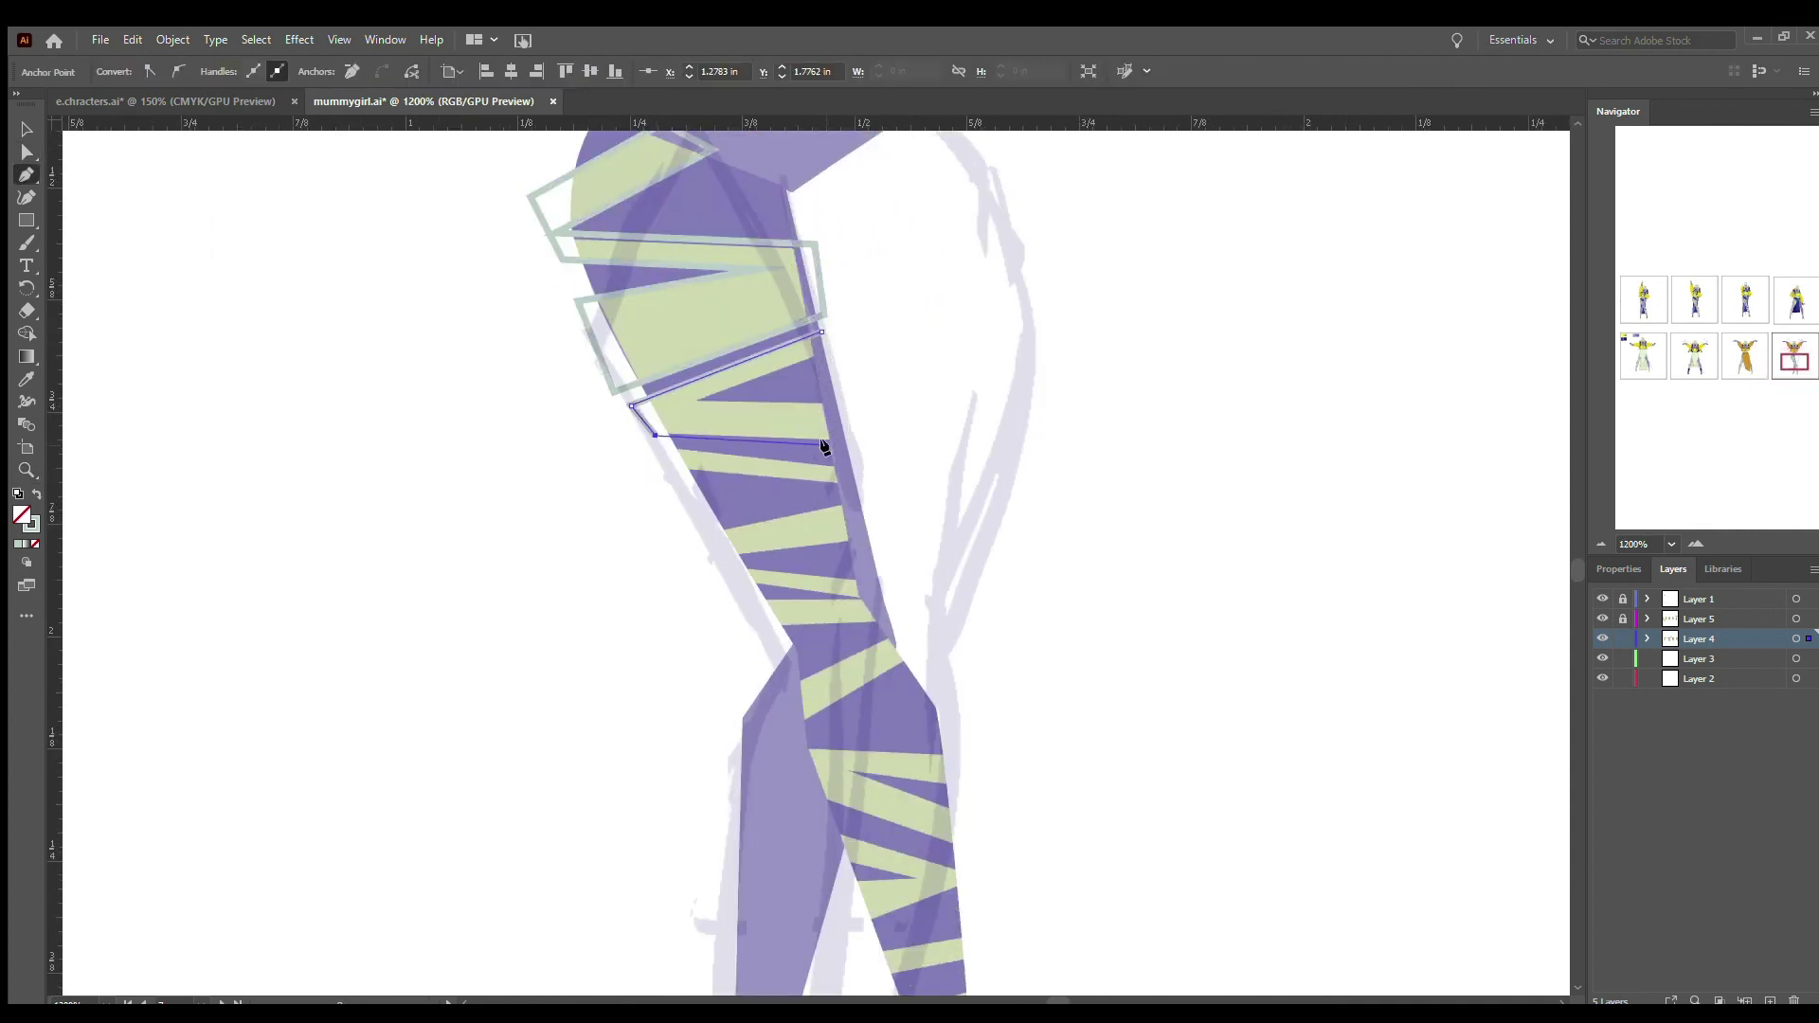
click(823, 333)
click(665, 441)
click(675, 472)
click(867, 488)
click(864, 464)
- Trace the lower-thigh bandage strips as outlined Pen shapes down to just above the knee
click(887, 541)
click(720, 556)
click(709, 531)
click(873, 501)
click(888, 541)
click(739, 565)
click(749, 587)
click(894, 602)
click(896, 582)
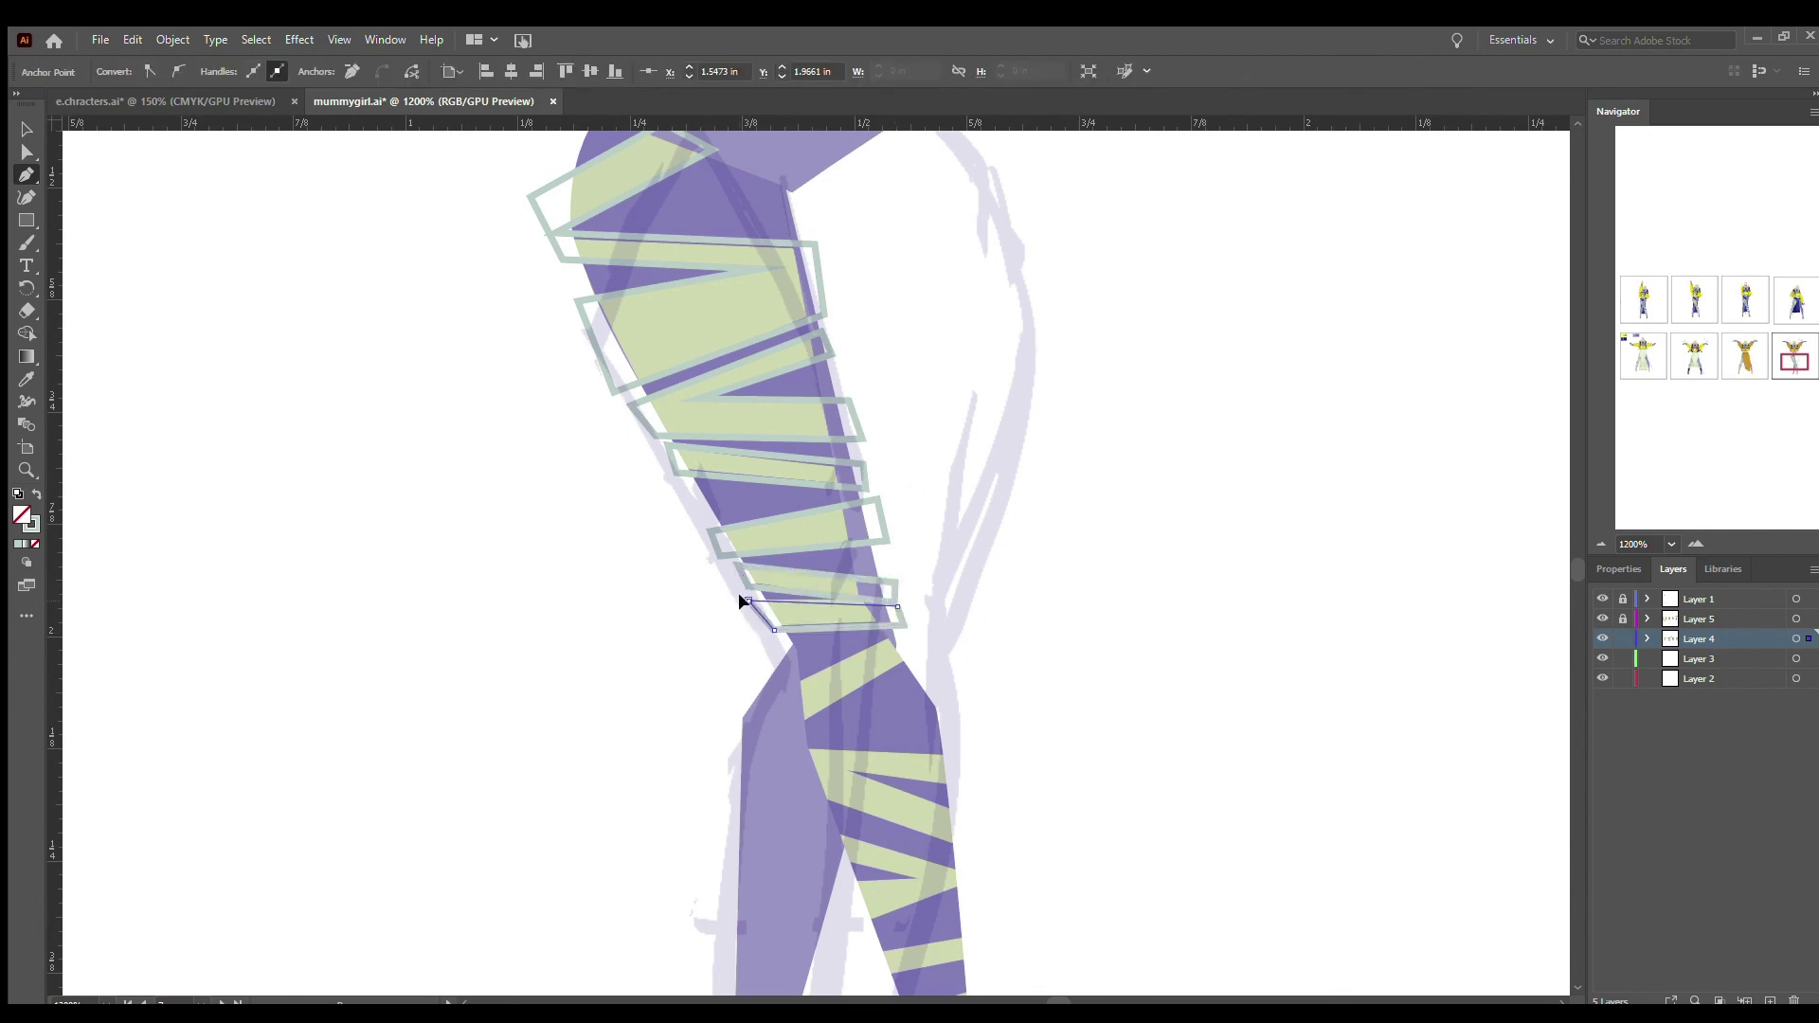
click(747, 600)
- Rotate and move the wrapped reference leg so its lower half lies over the bent calf
key(v)
click(885, 674)
drag(885, 673, 1021, 451)
key(ctrl+minus)
key(ctrl+minus)
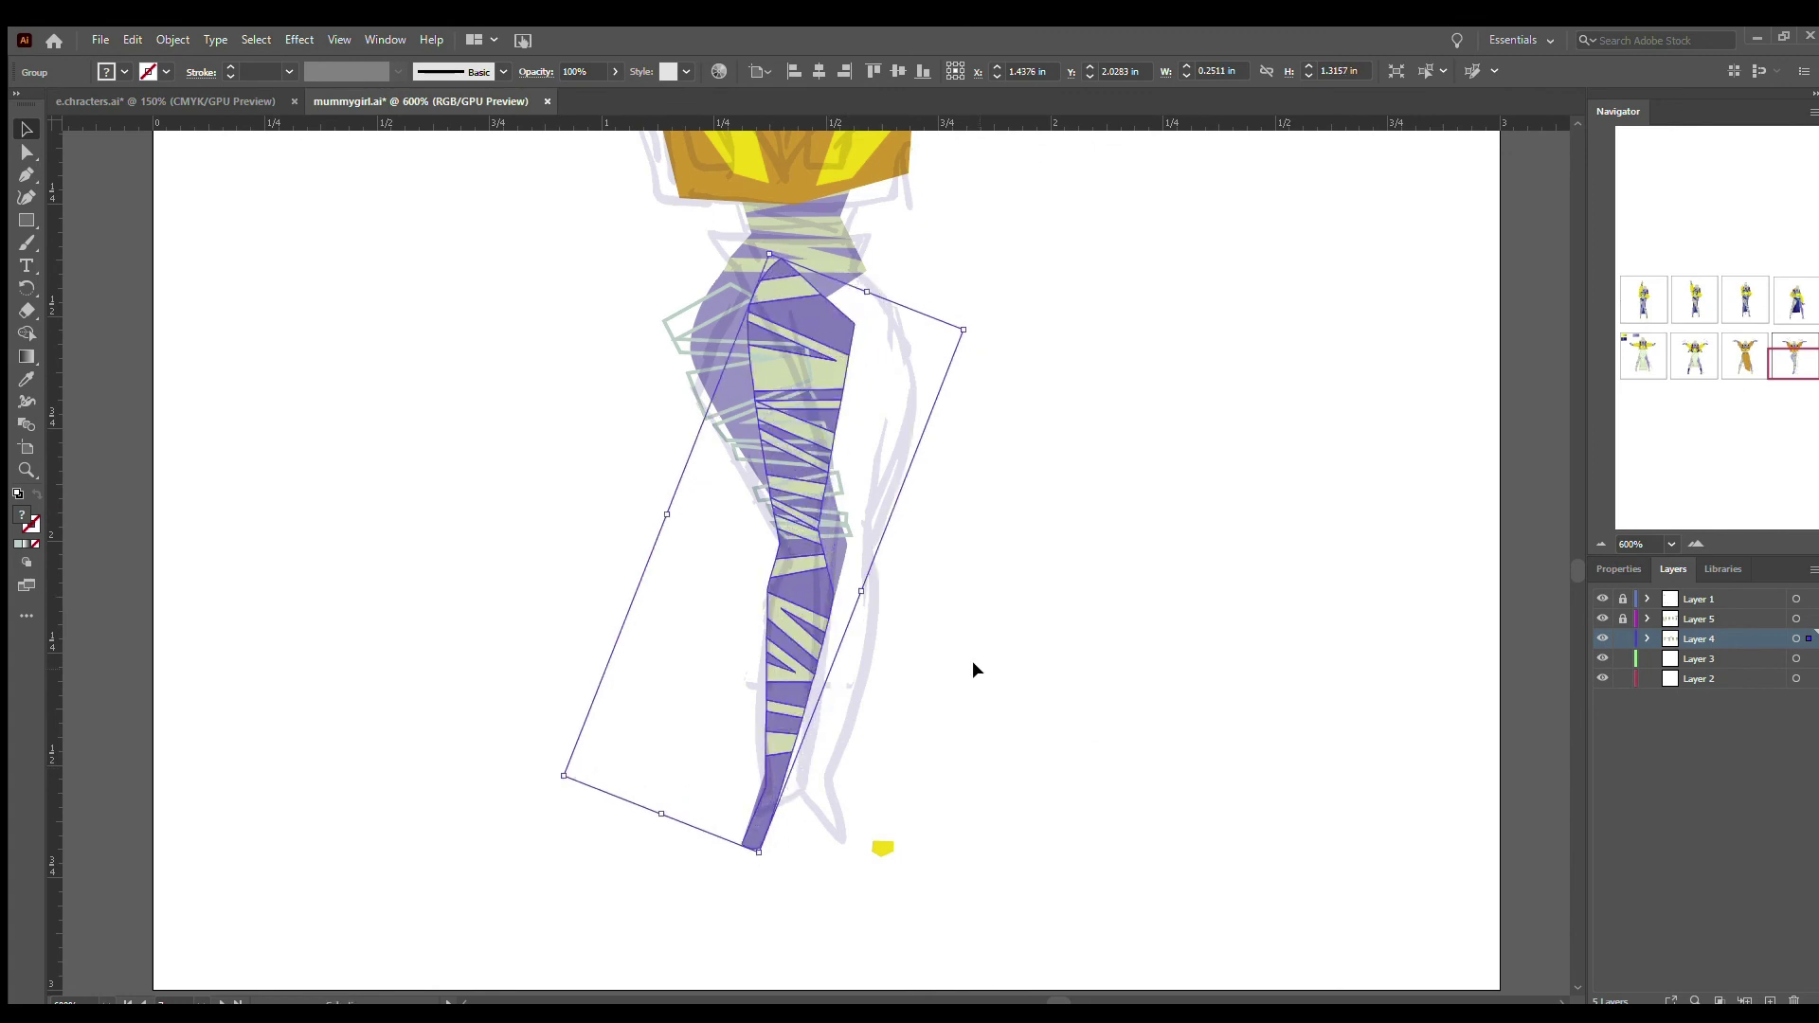
click(972, 661)
- Trace the knee bandage strip with the same pale green outline and hide the sketch on Layer 1
key(z)
click(933, 729)
click(717, 502)
click(816, 532)
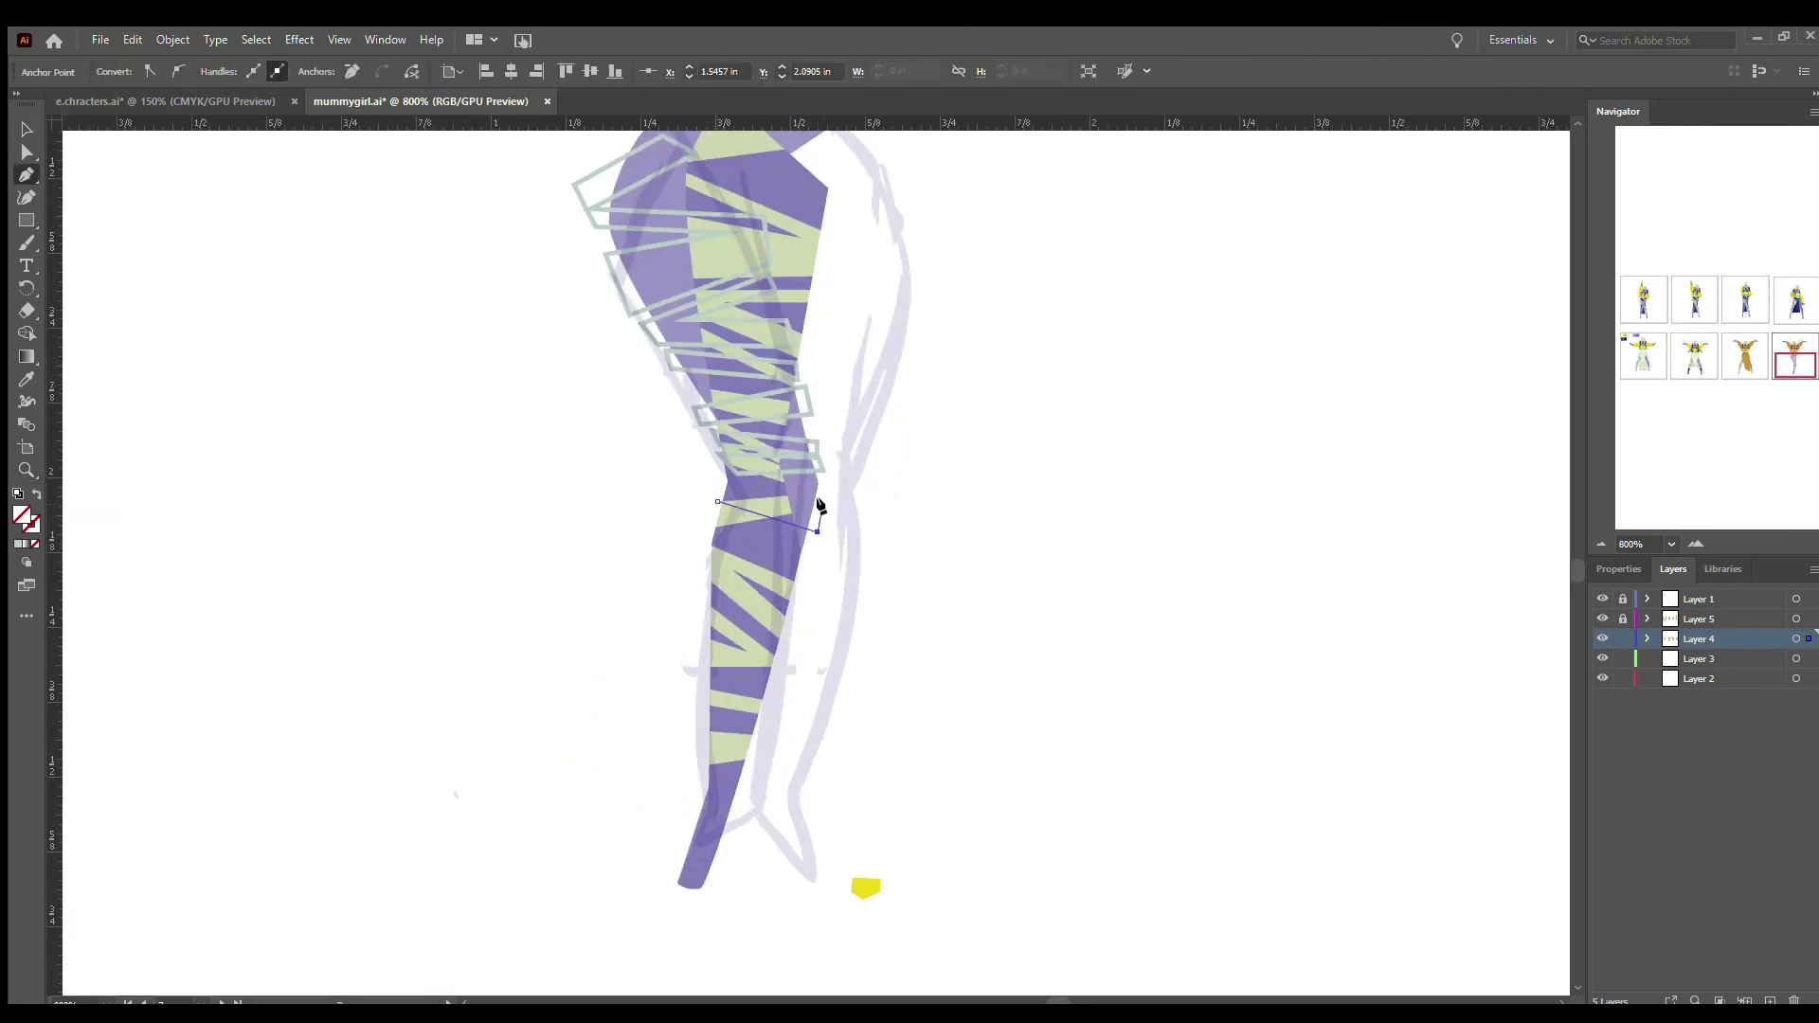
click(715, 501)
double_click(768, 503)
key(i)
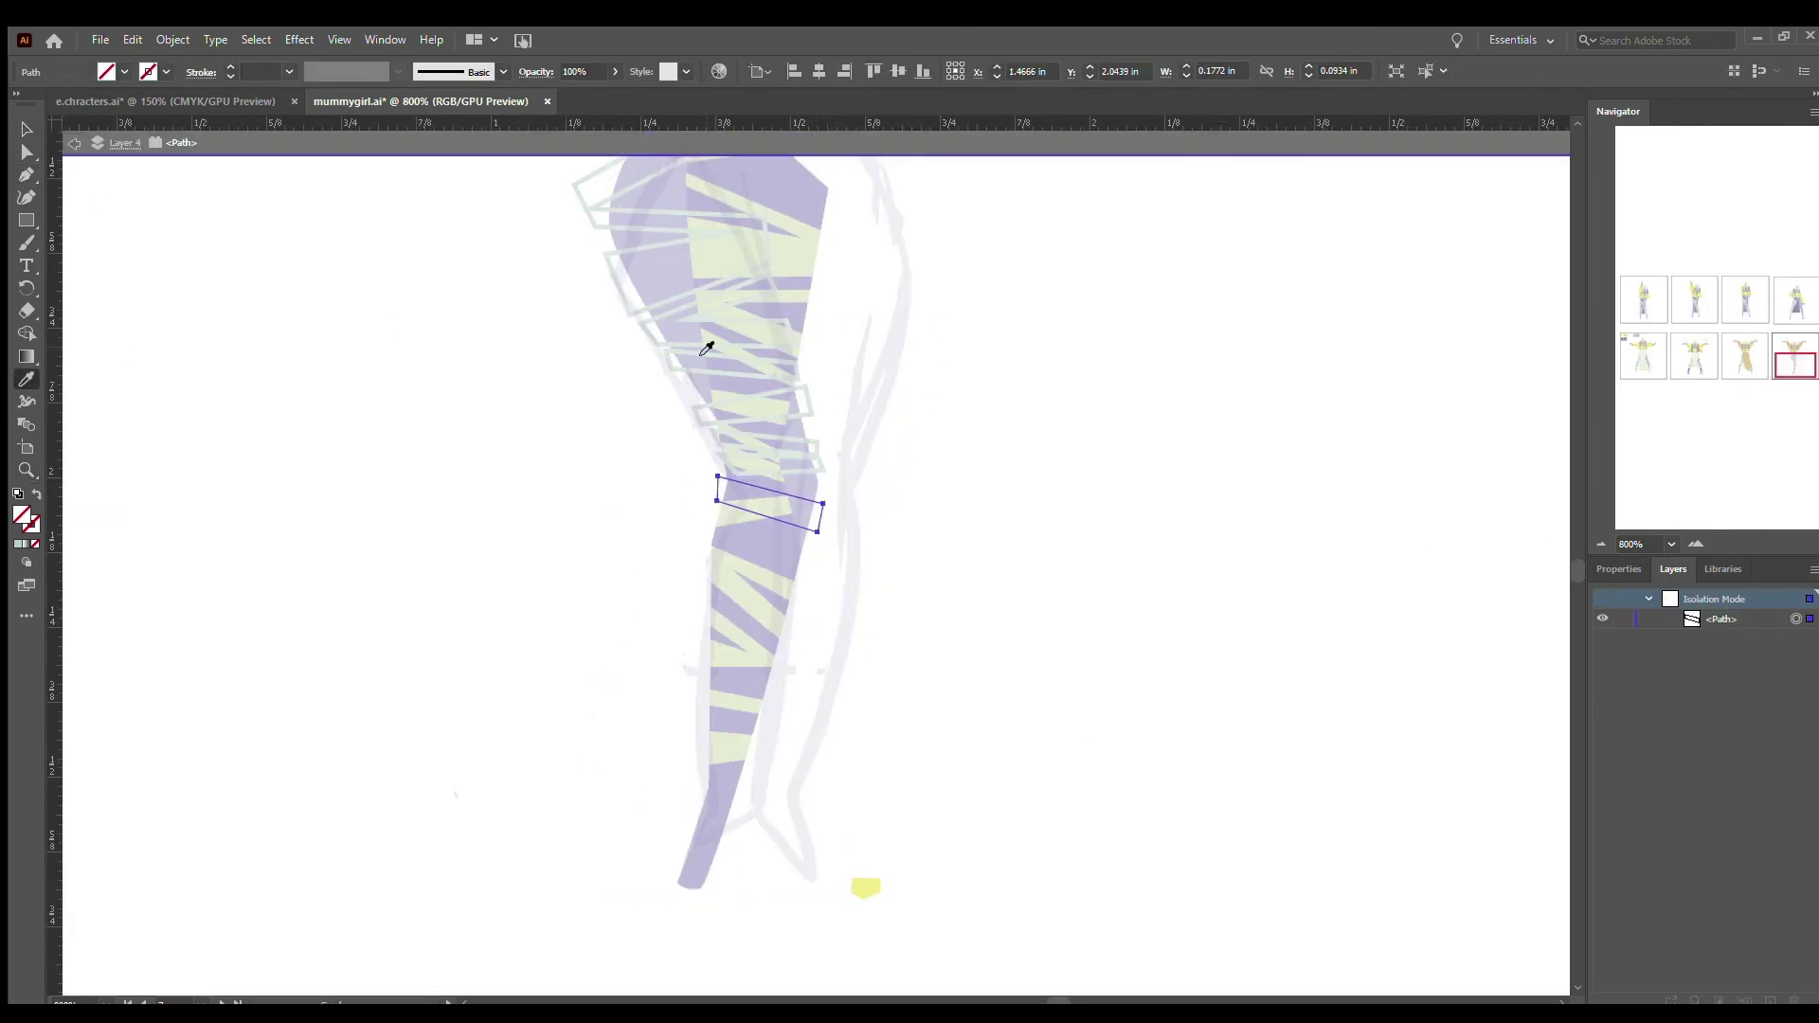
key(Escape)
key(v)
click(730, 491)
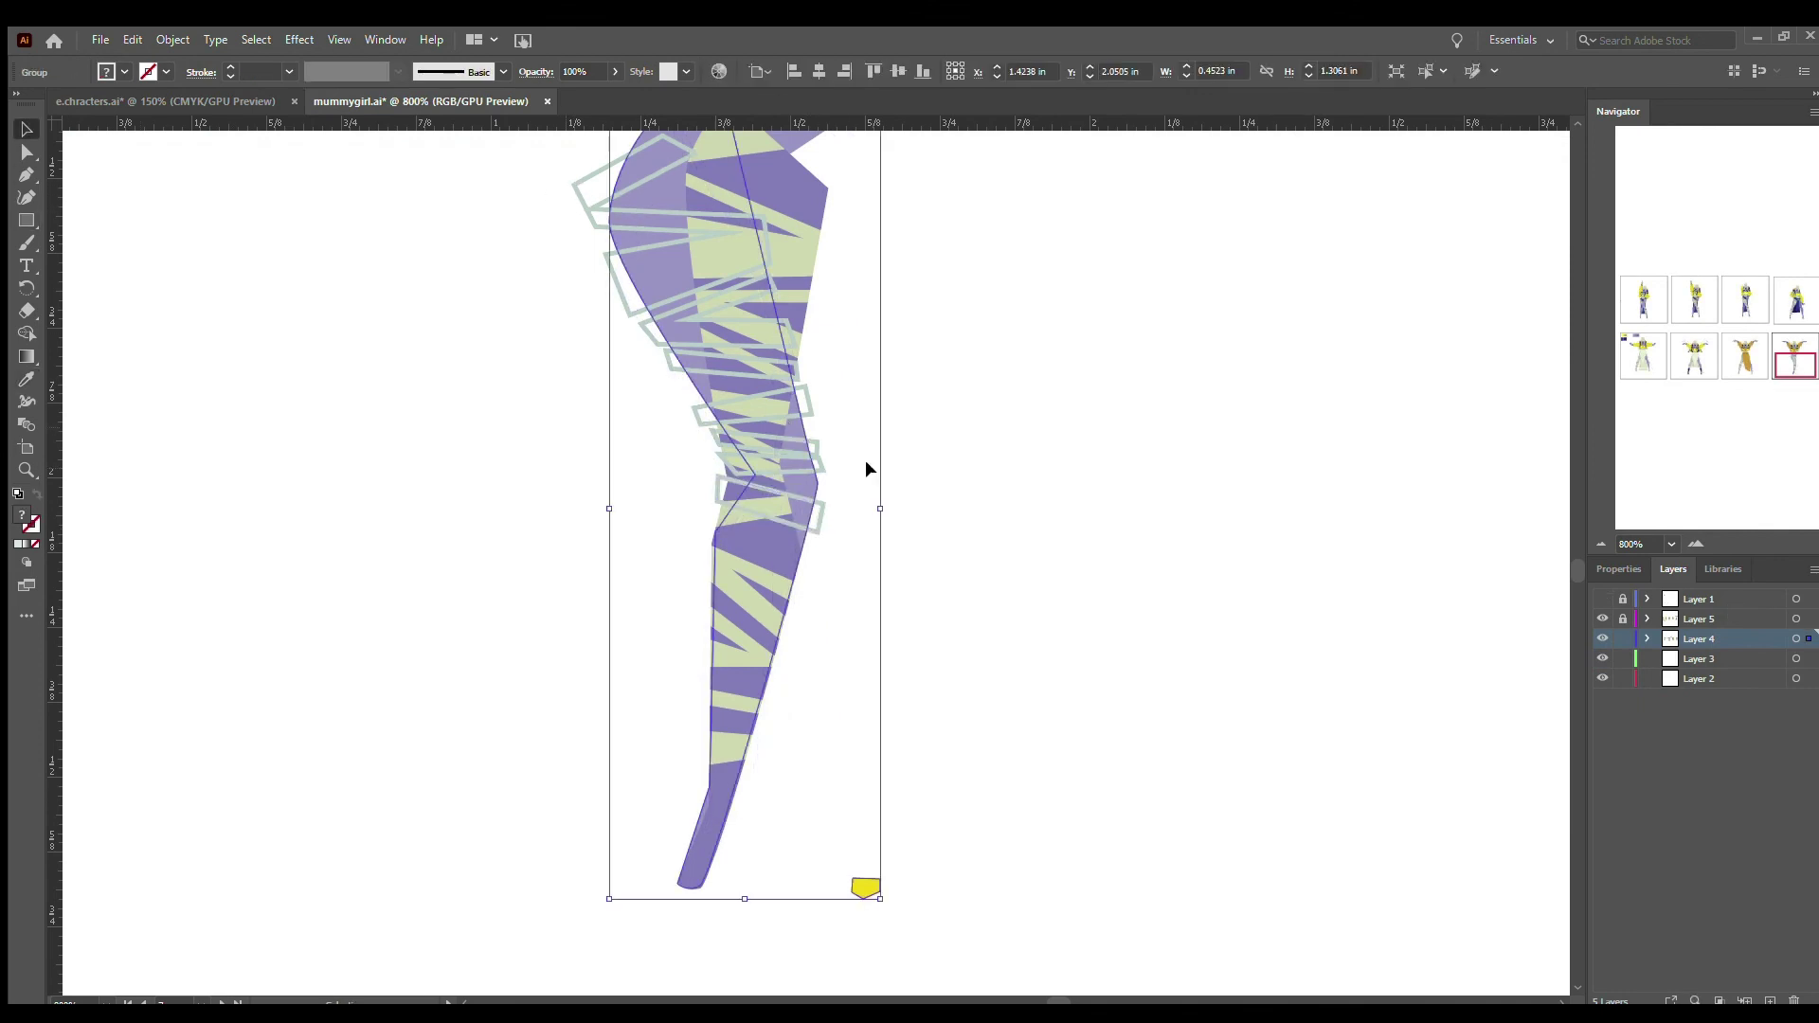
- Trace the crossing bandage strips on the upper and middle calf with outlined Pen shapes
key(p)
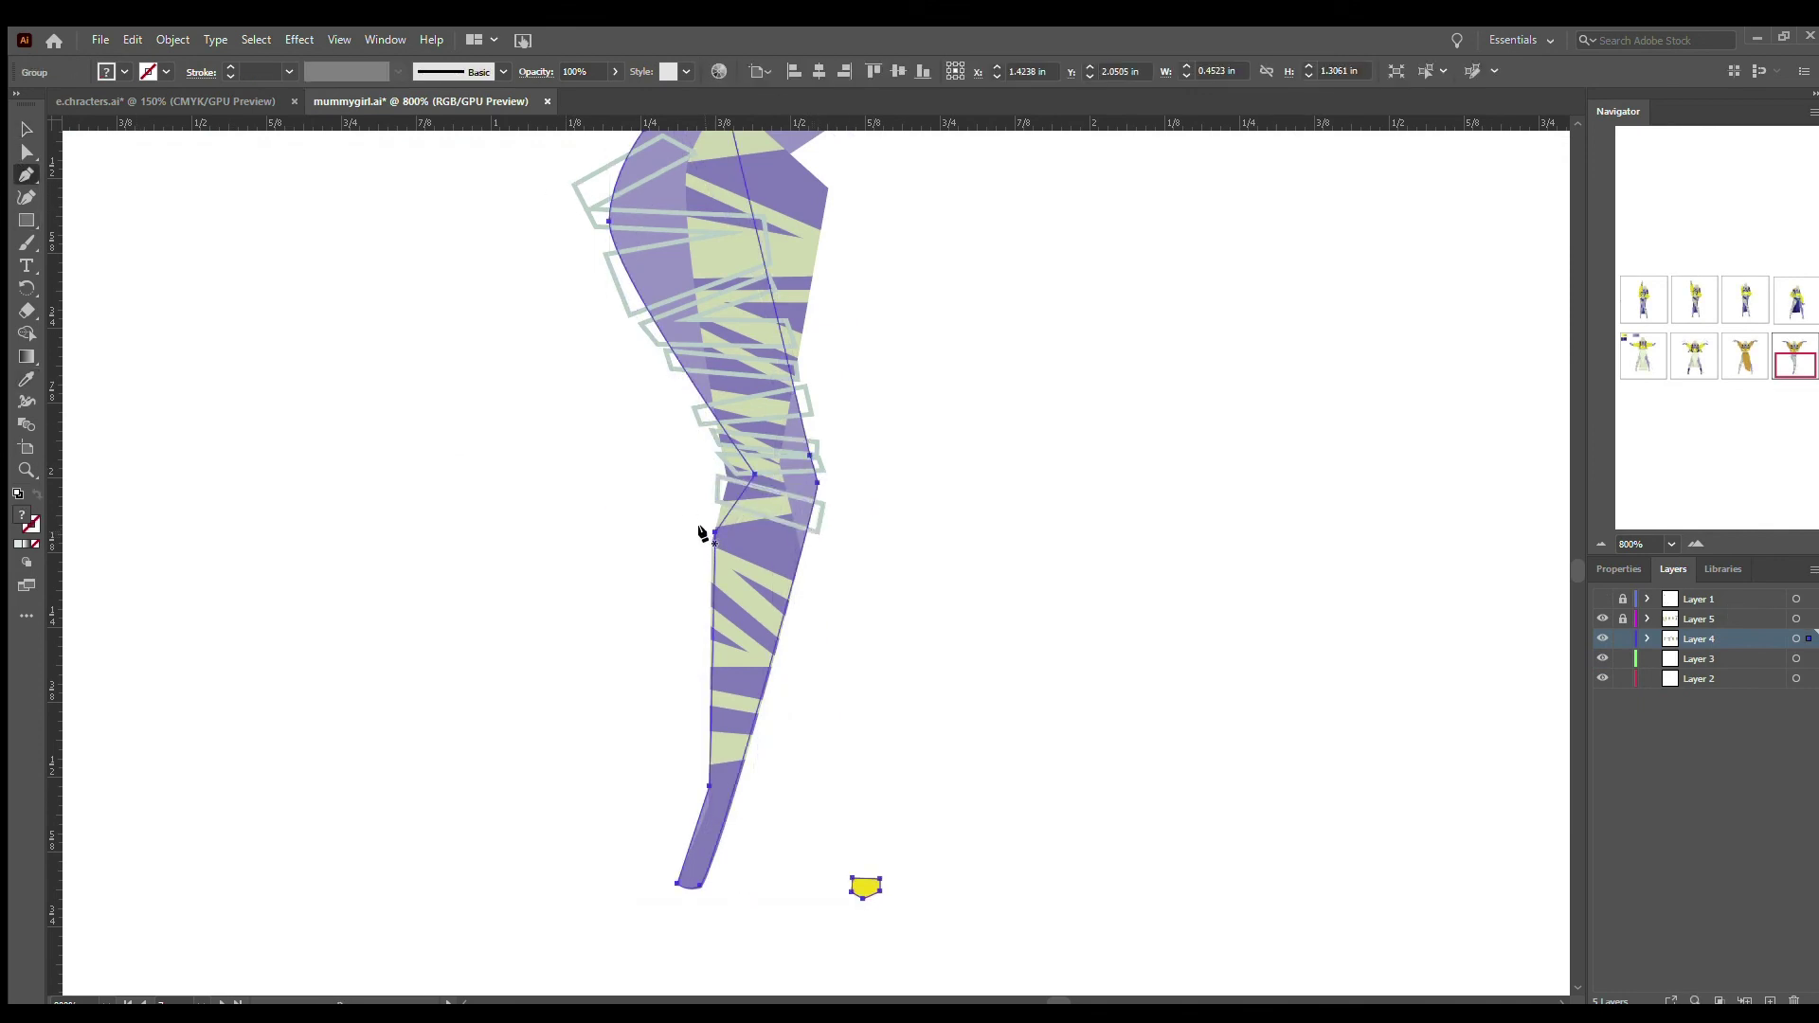
click(708, 521)
click(803, 584)
click(707, 521)
click(782, 668)
click(698, 668)
click(702, 637)
click(745, 650)
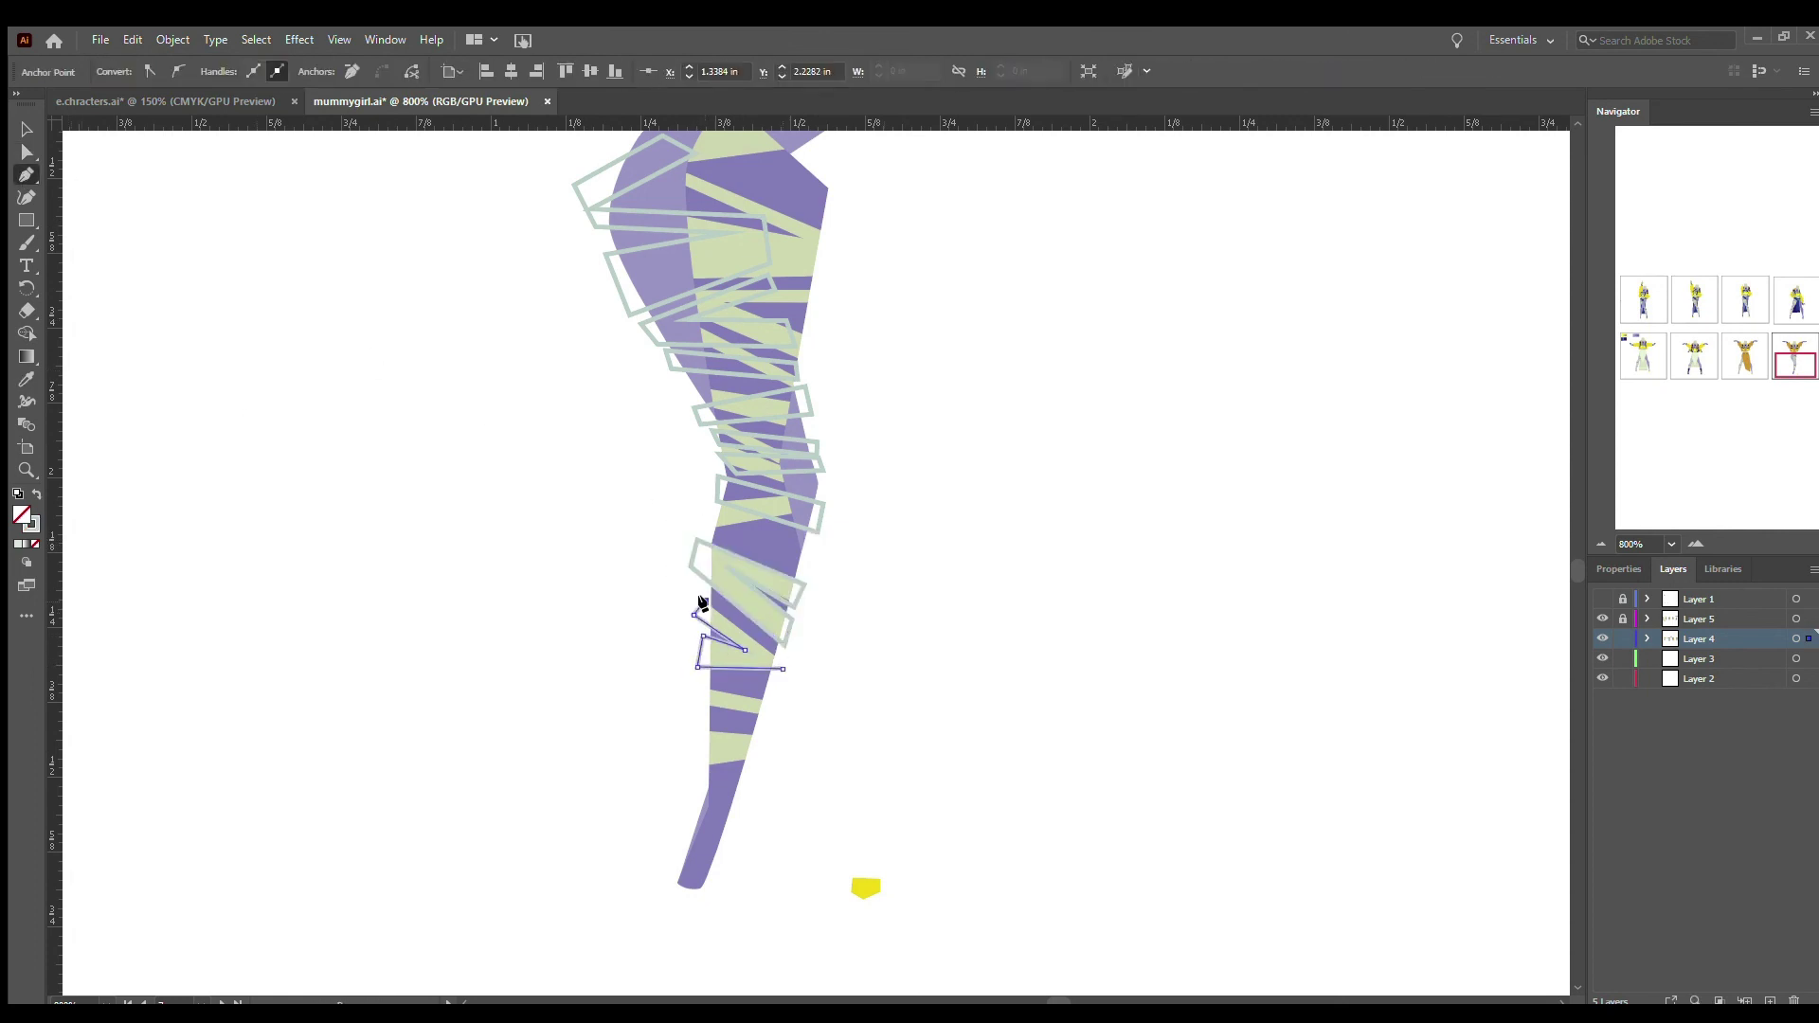
- Trace the two bandage strips above the ankle and remove the wrapped reference leg
click(689, 699)
click(759, 714)
click(698, 763)
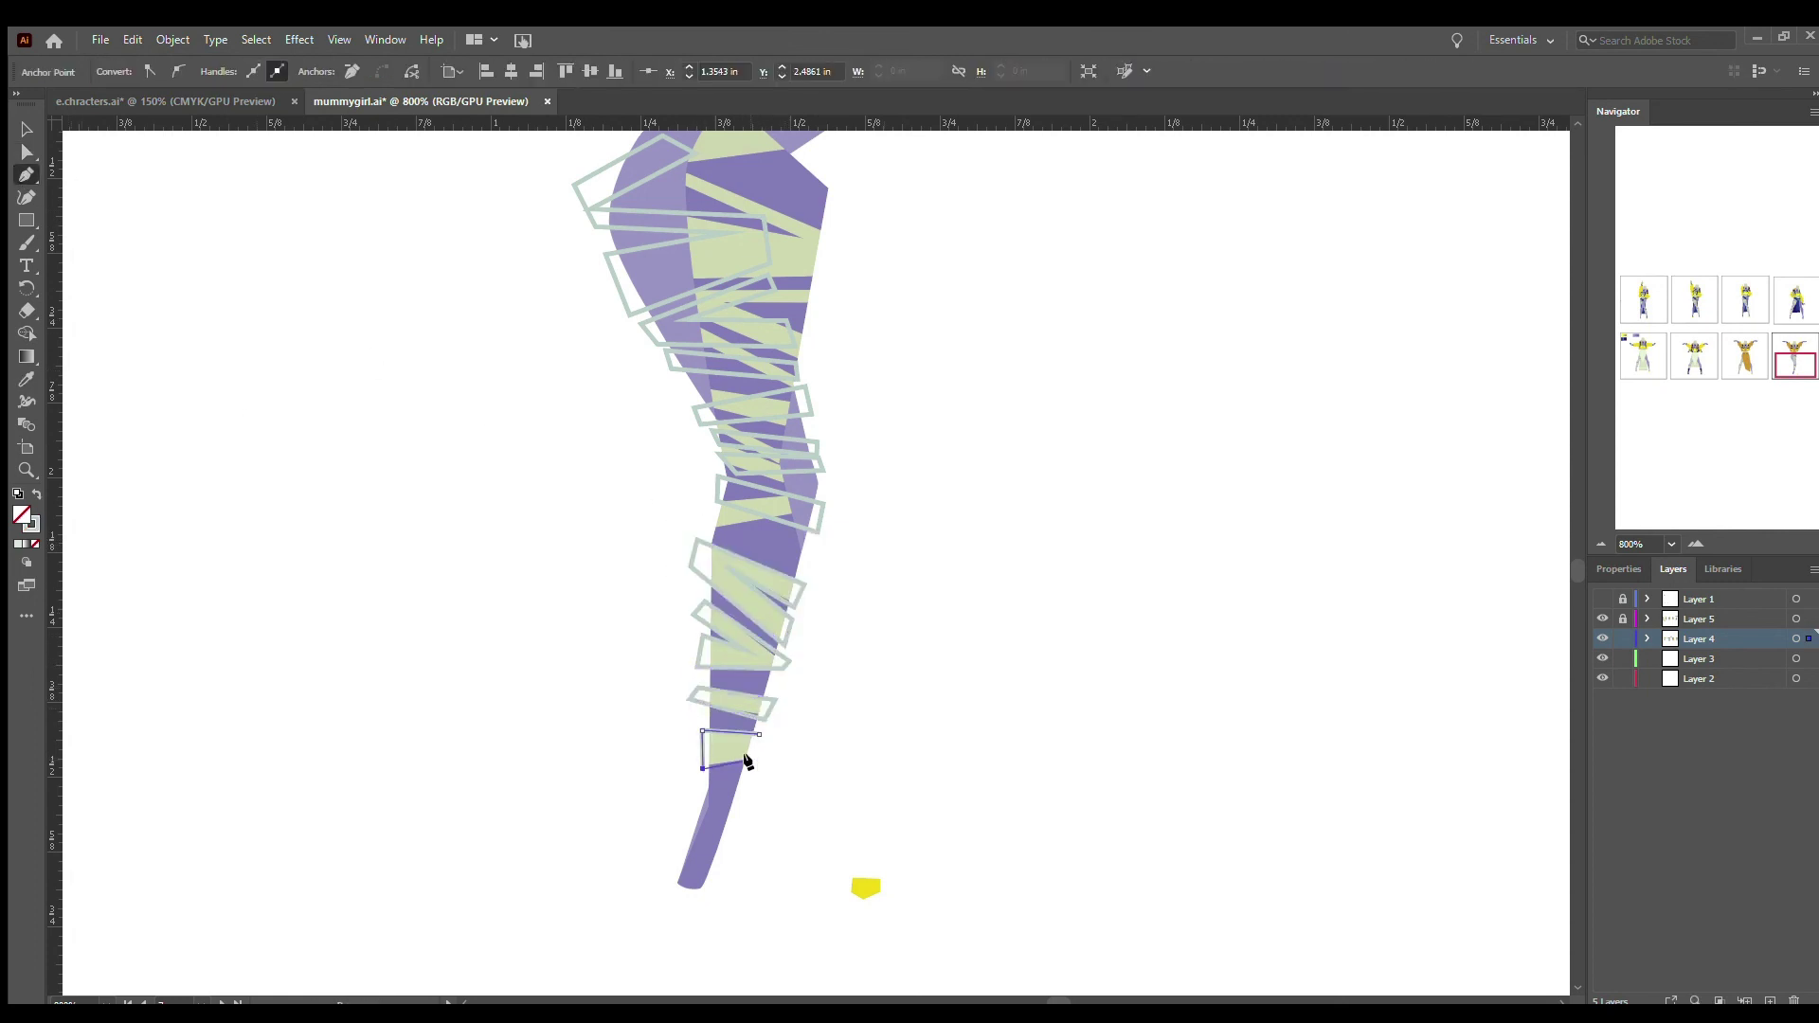
click(754, 731)
click(787, 224)
key(z)
scroll(786, 474, down, 5)
scroll(830, 587, up, 5)
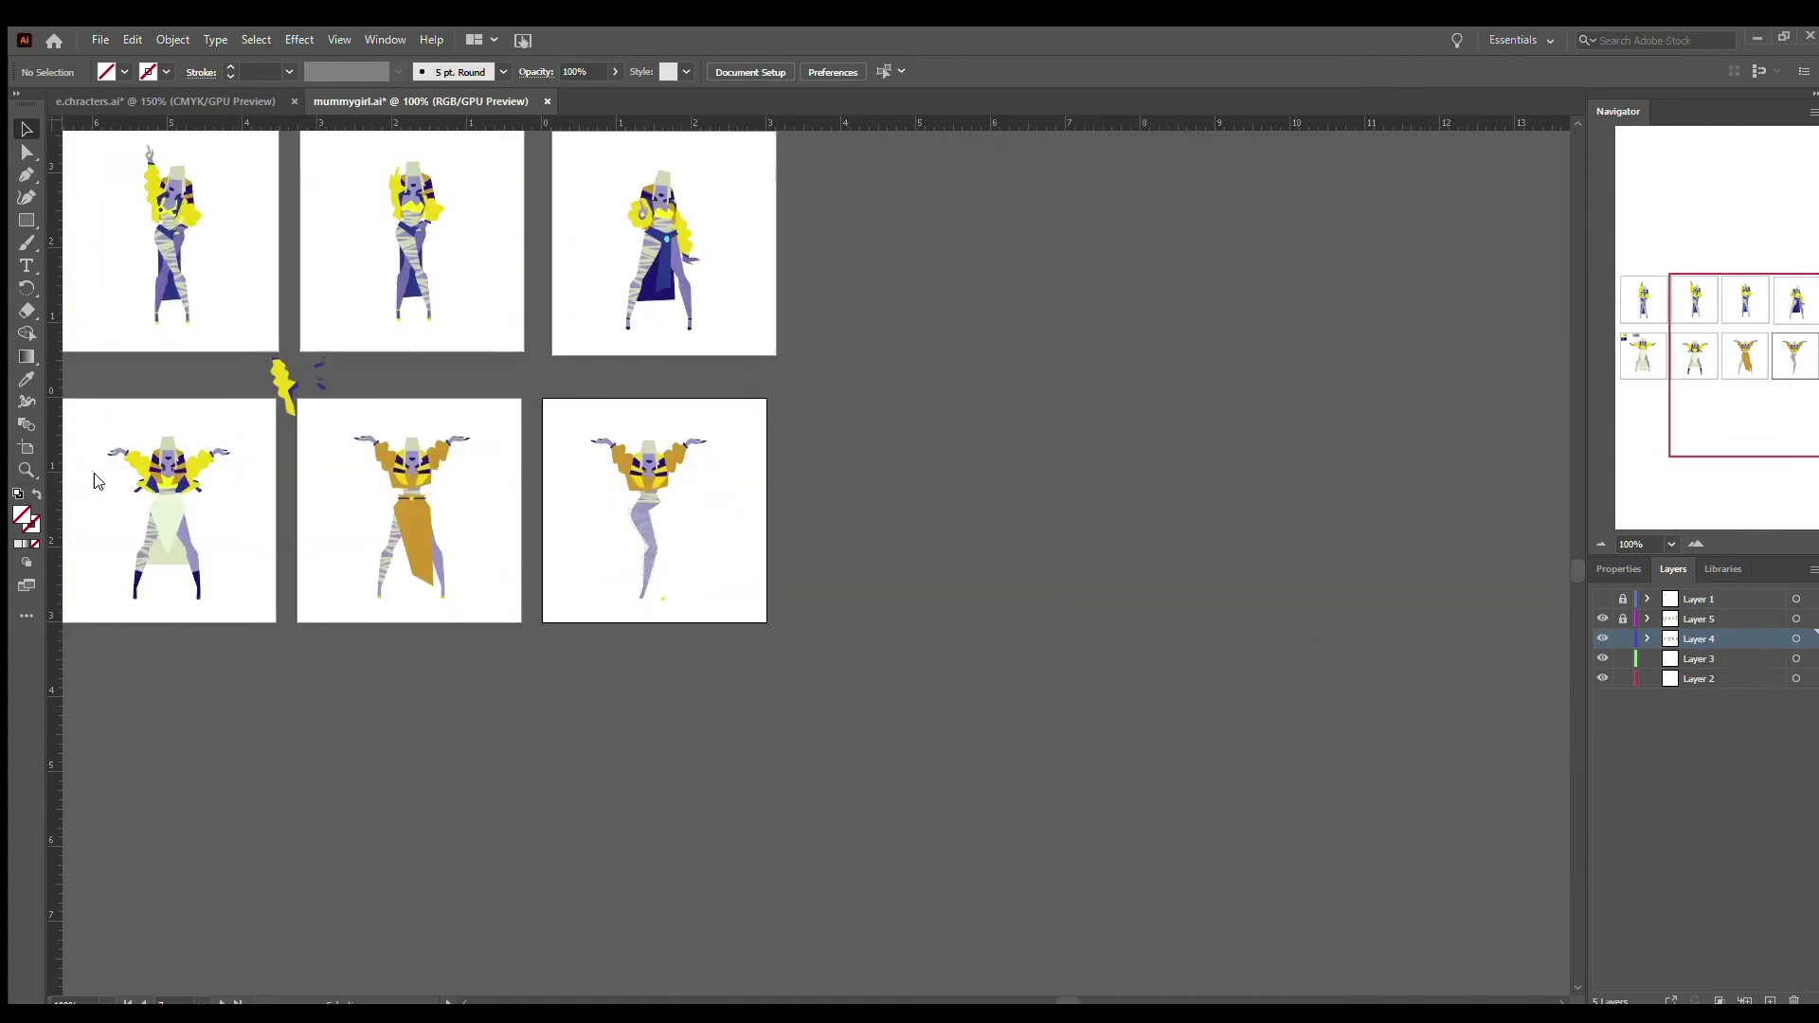
- Convert all the traced leg strips from outlines to solid fills in the waist bandages' green
key(v)
click(691, 379)
key(shift+x)
click(749, 480)
shift+click(796, 748)
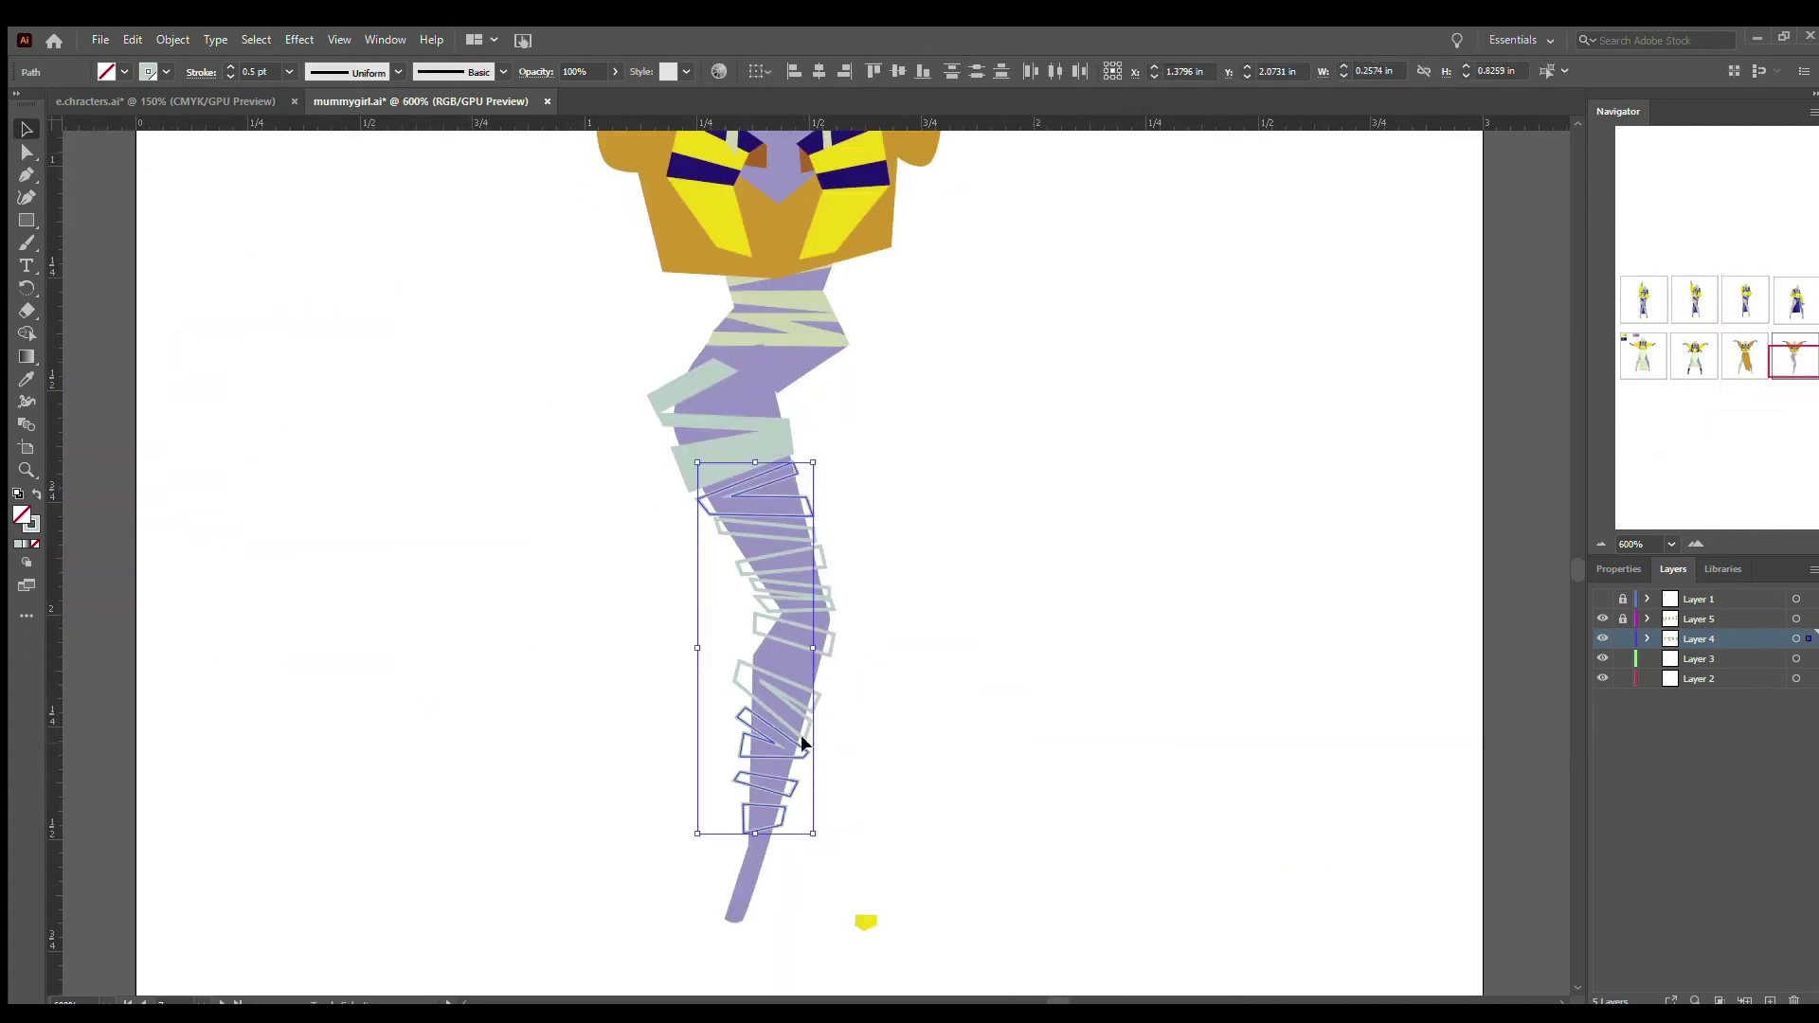
key(i)
key(shift+x)
key(v)
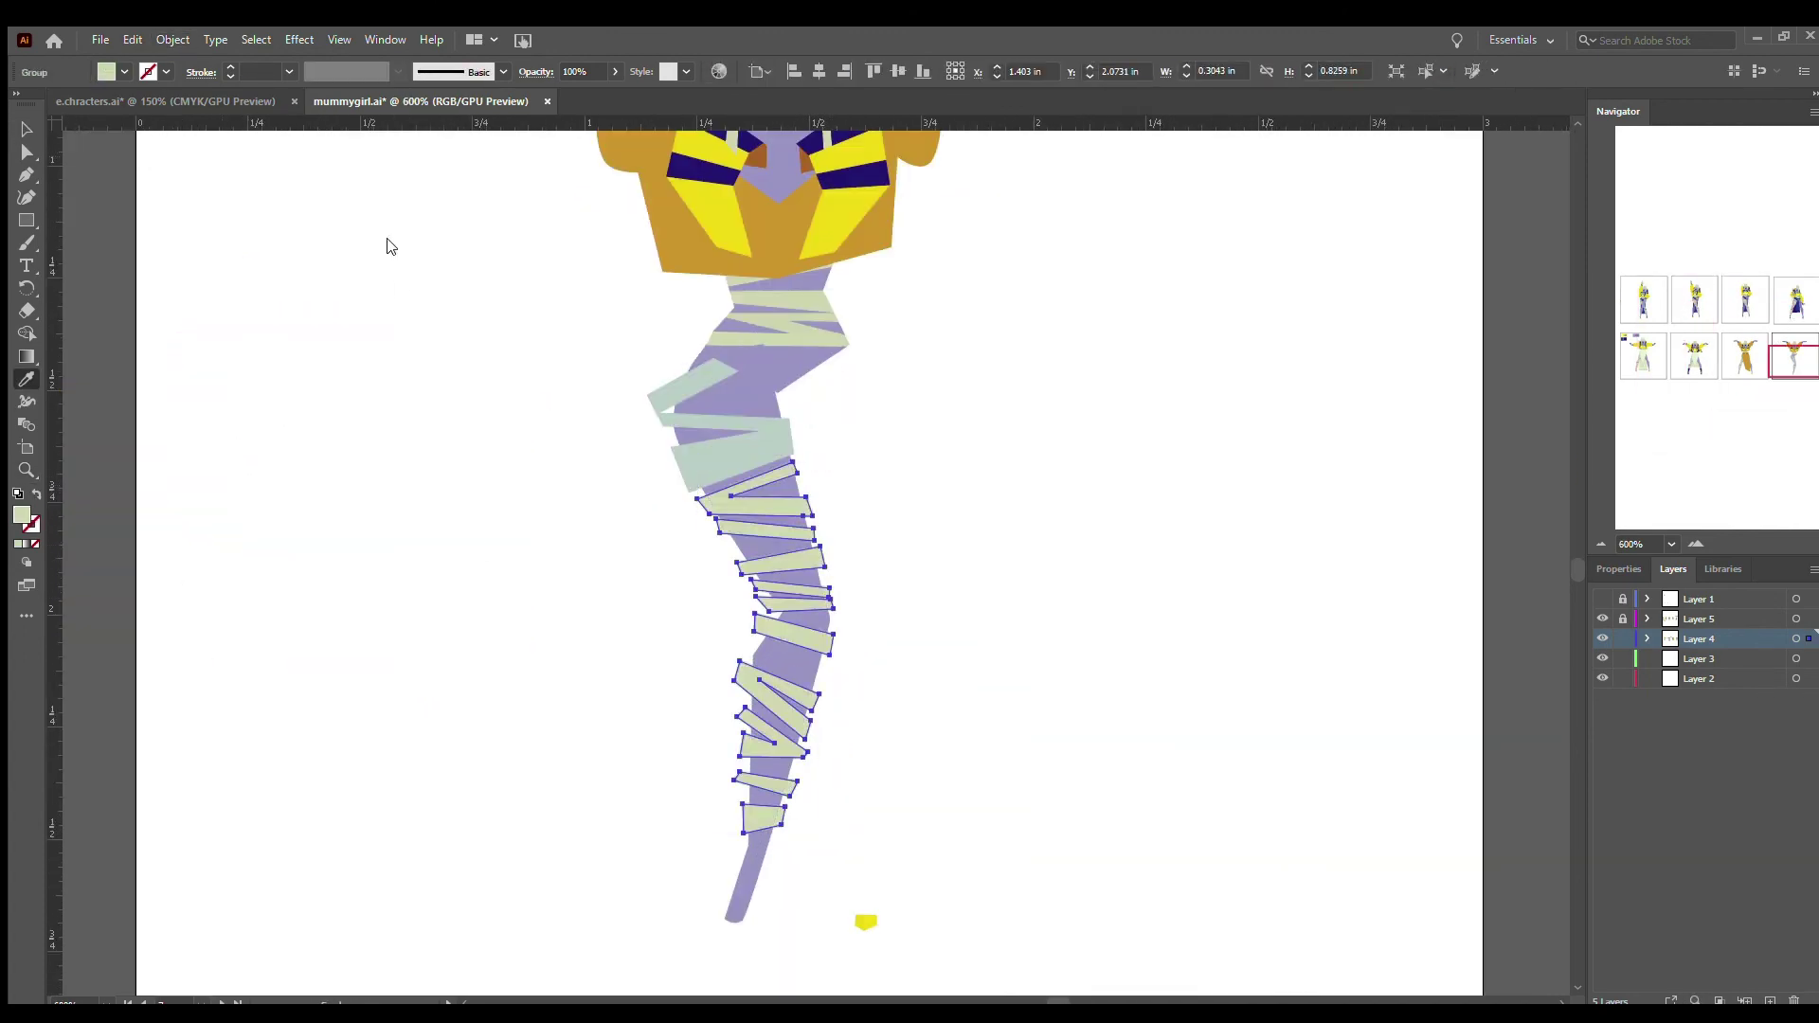
click(673, 467)
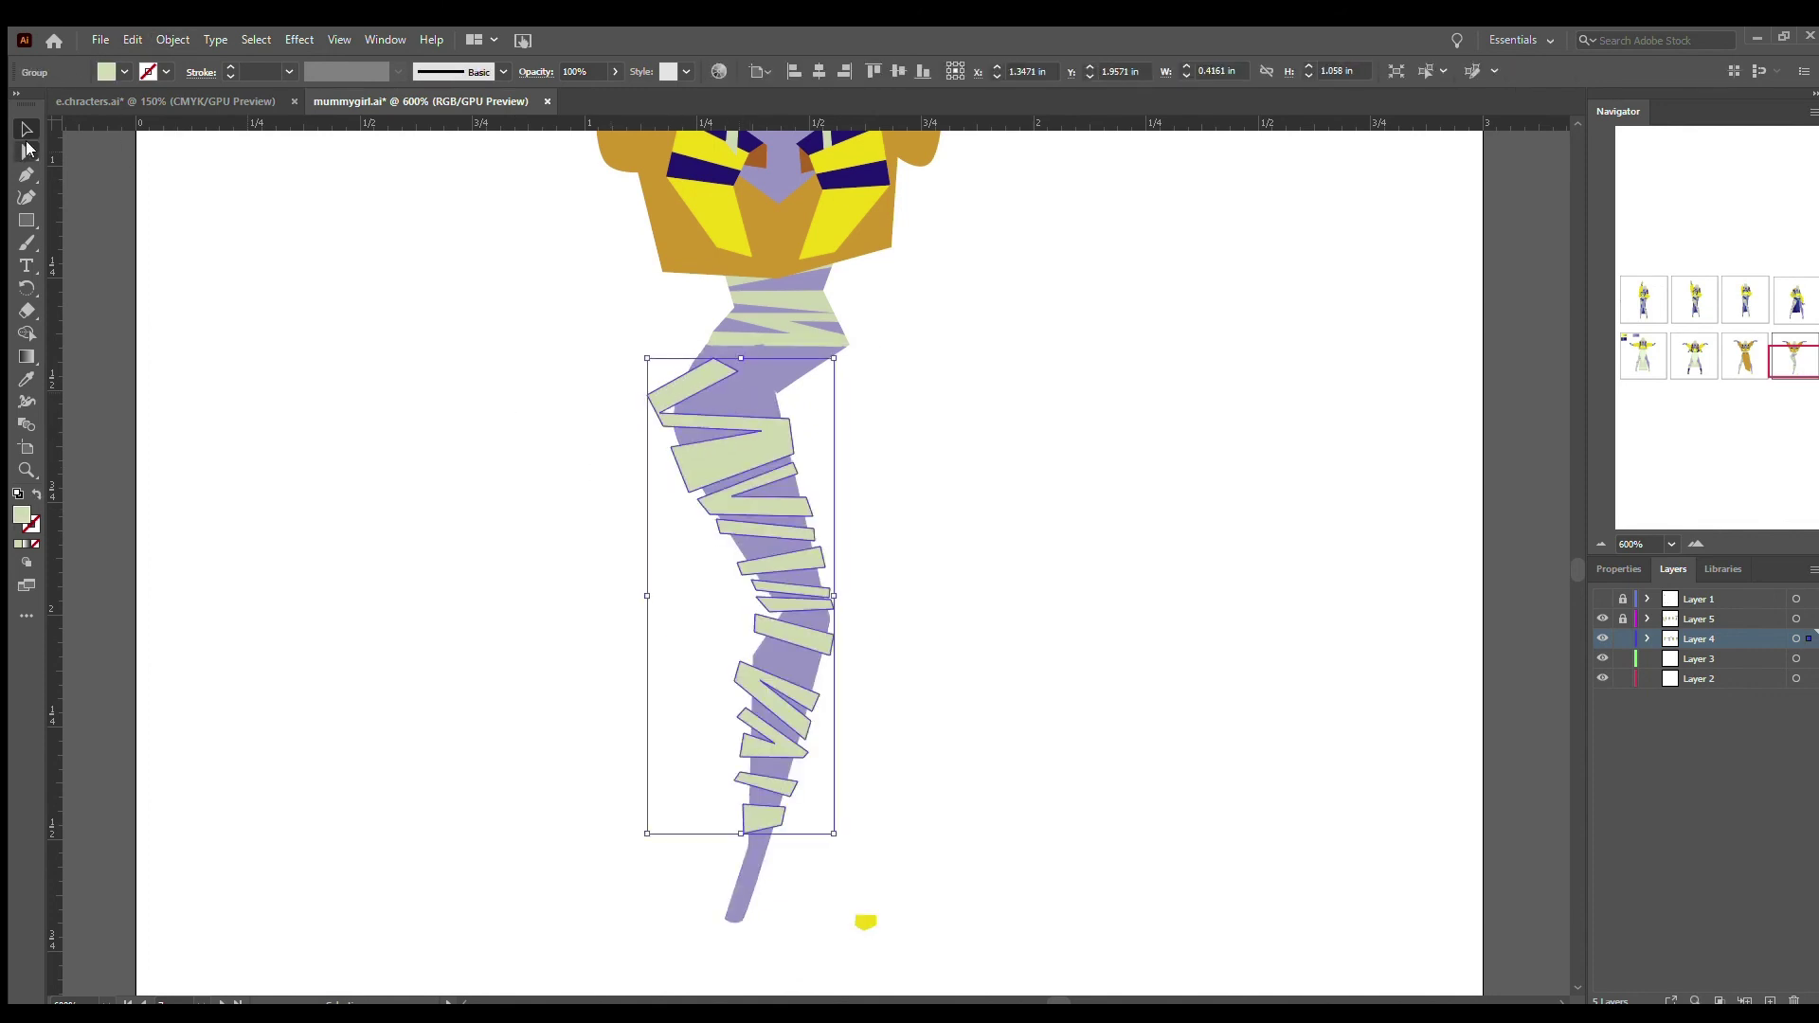
- Extend the hip bandage strip inward and trim the thigh strips where they overhang the outer edge
key(a)
click(717, 357)
key(ctrl+z)
key(v)
click(656, 389)
click(718, 524)
click(844, 441)
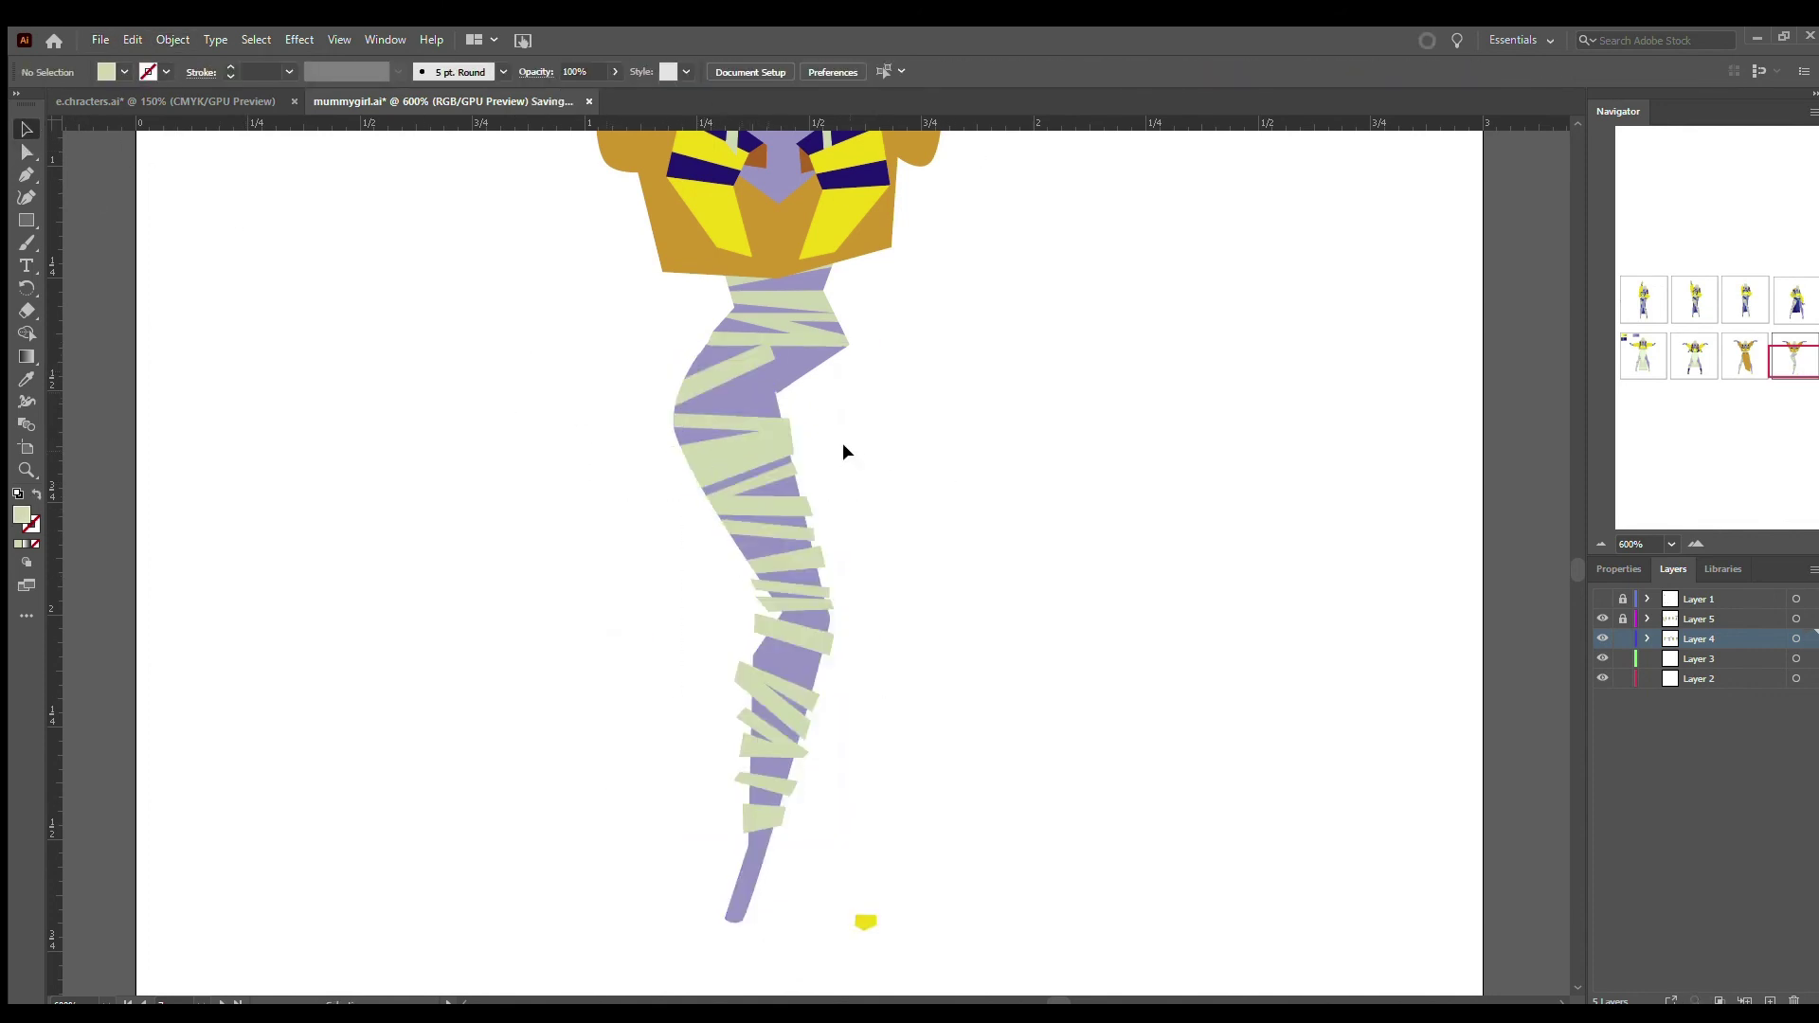
- Trim the remaining strip ends that stick out past the thigh, knee and calf edges
click(763, 354)
click(792, 475)
click(813, 556)
click(828, 604)
key(Delete)
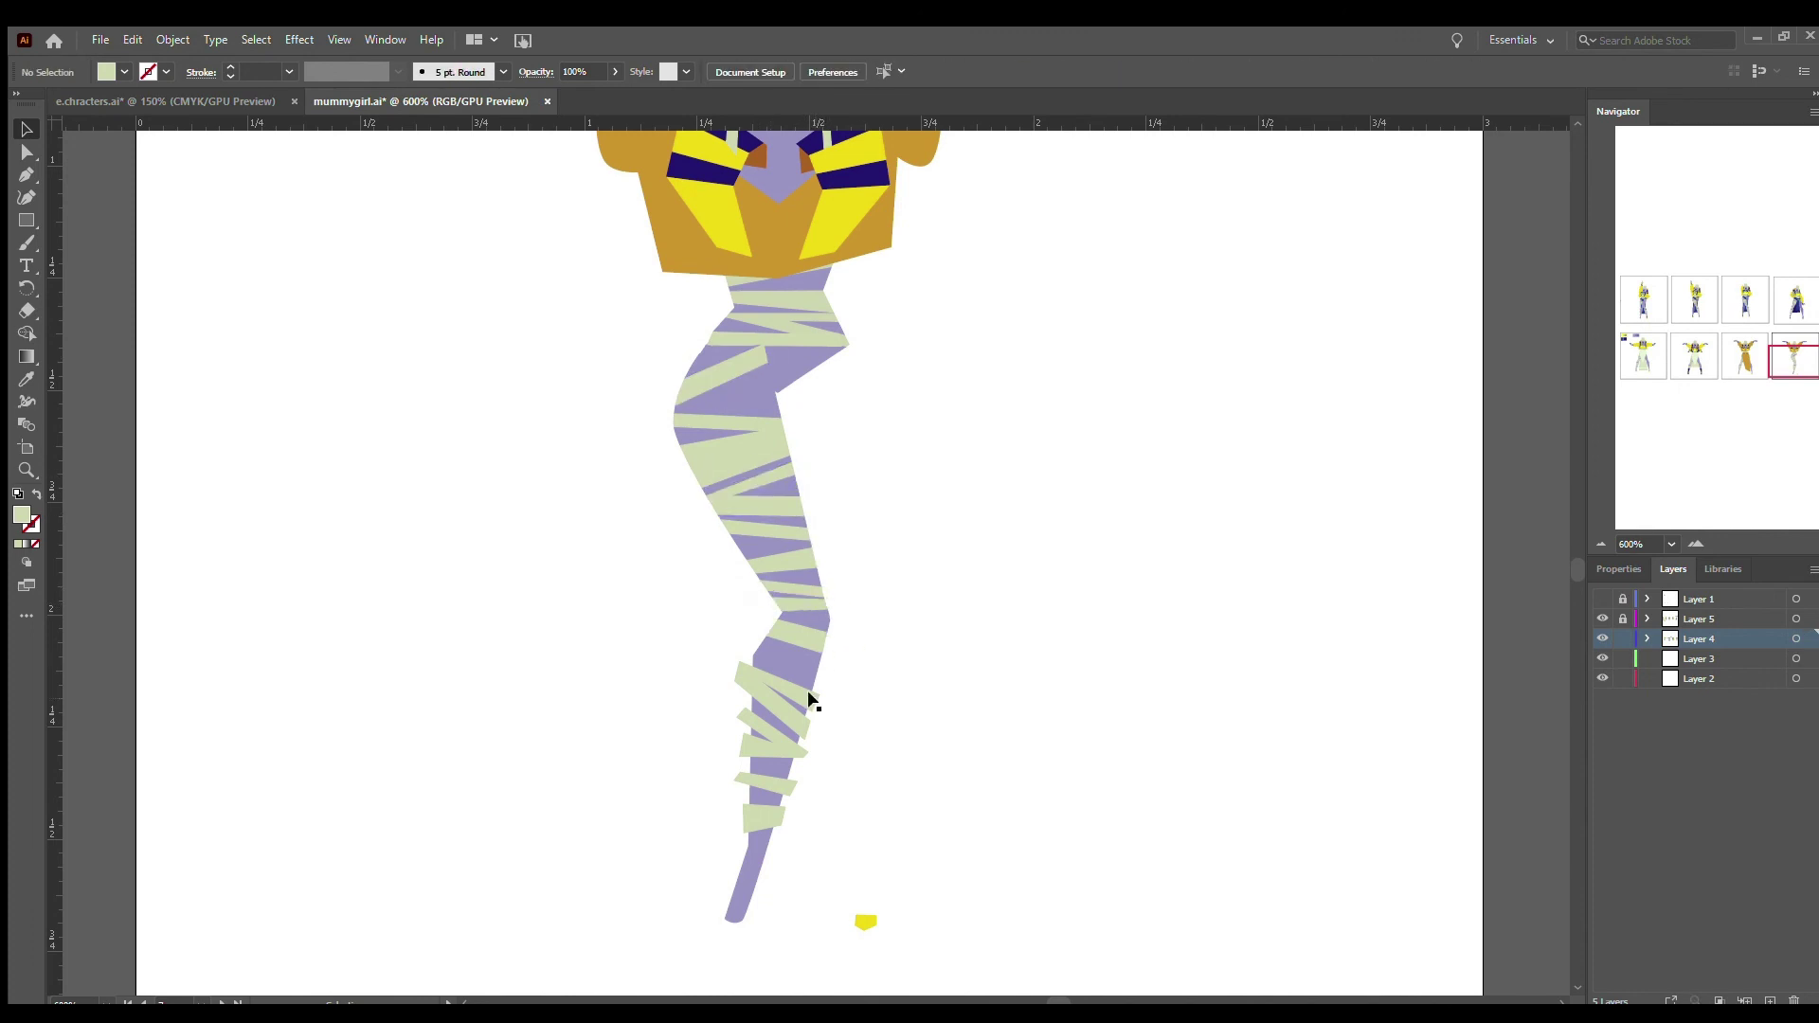
click(764, 784)
key(Delete)
- Select the finished bandaged leg with its strips and place a copy beside it as the second leg
click(786, 445)
click(663, 398)
click(682, 435)
click(907, 485)
drag(783, 499, 870, 555)
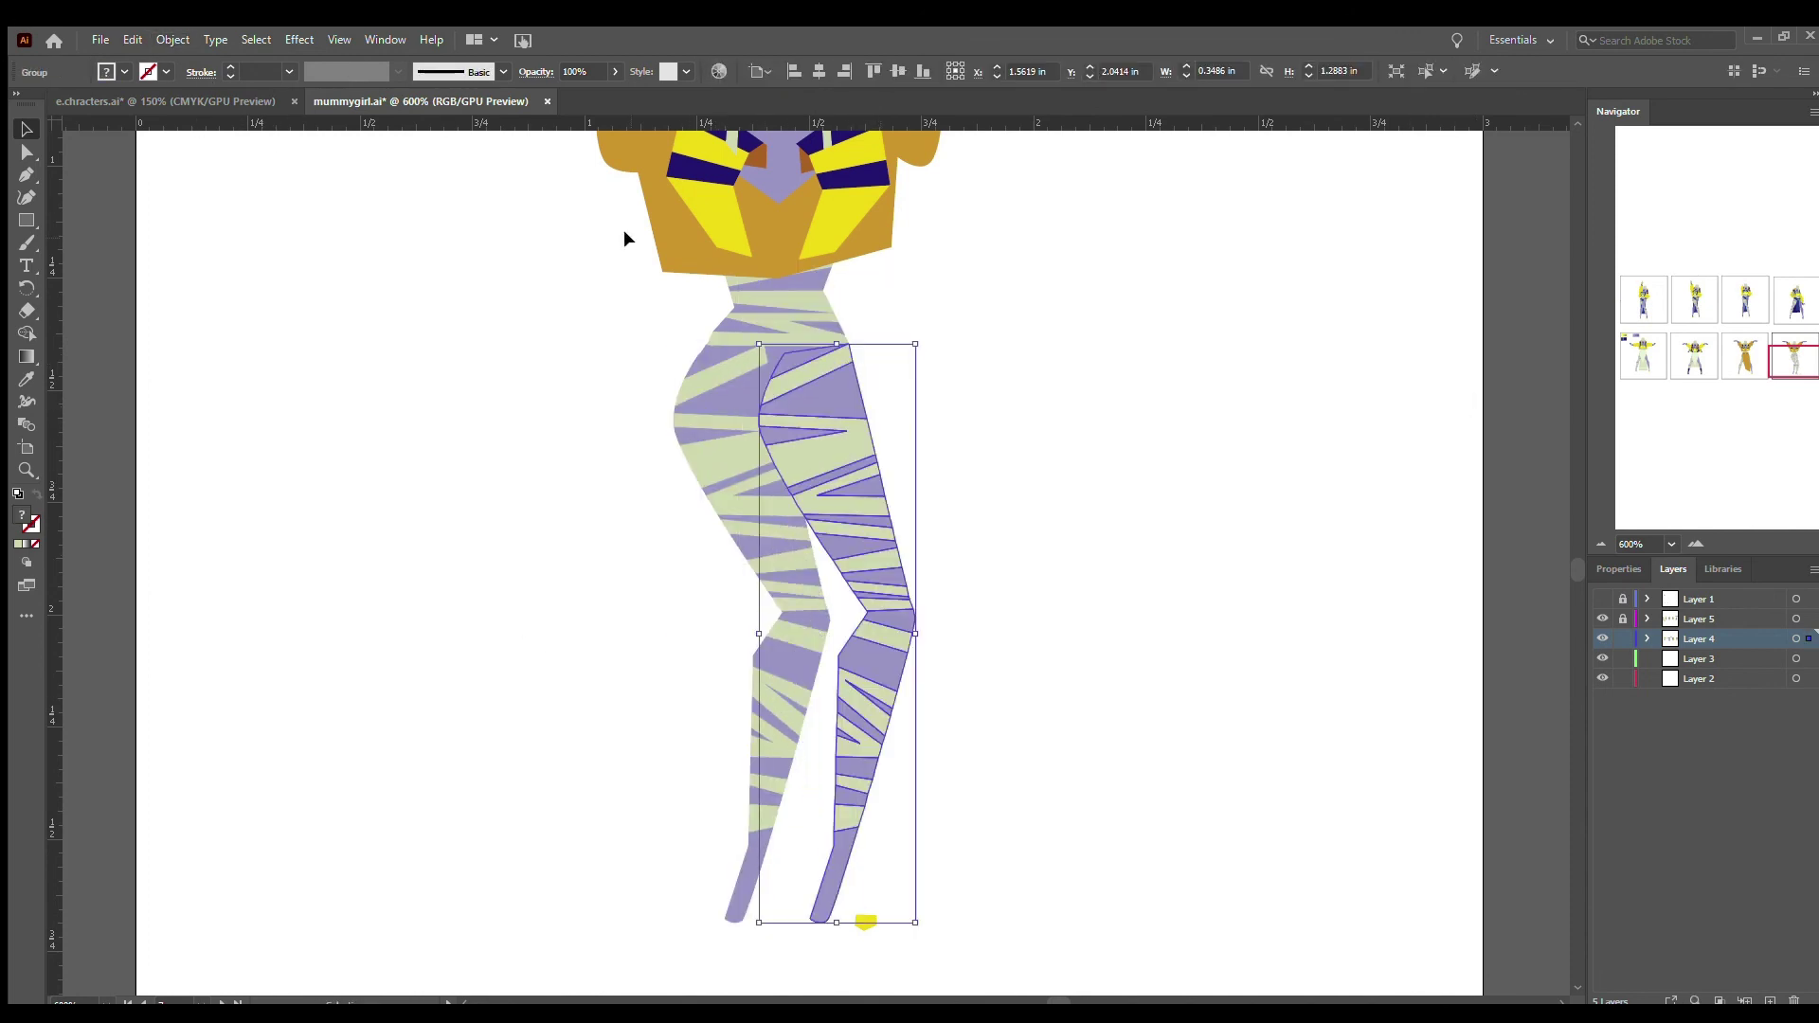
- Merge the copied leg and its strips into one plain shape filled with a darker purple than the bandaged leg
key(ctrl+minus)
key(ctrl+minus)
key(ctrl+minus)
scroll(758, 569, up, 5)
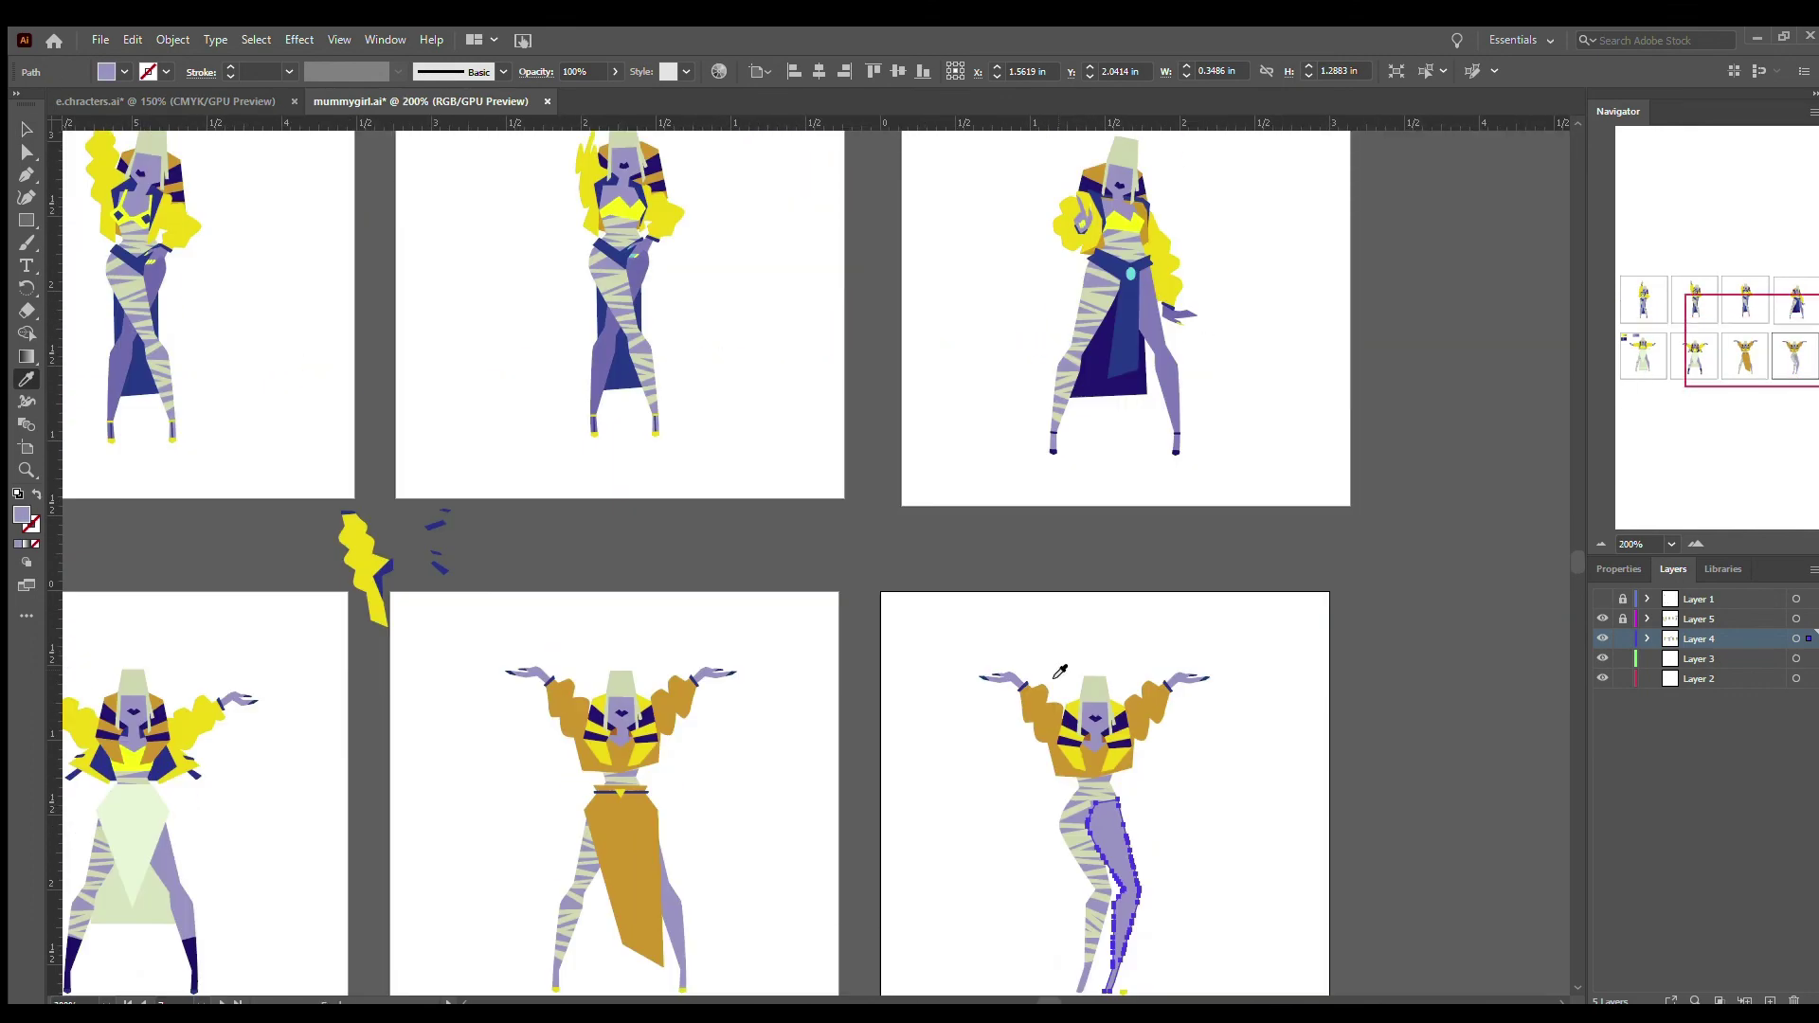
key(ctrl+shift+a)
scroll(985, 642, down, 3)
key(z)
click(1121, 739)
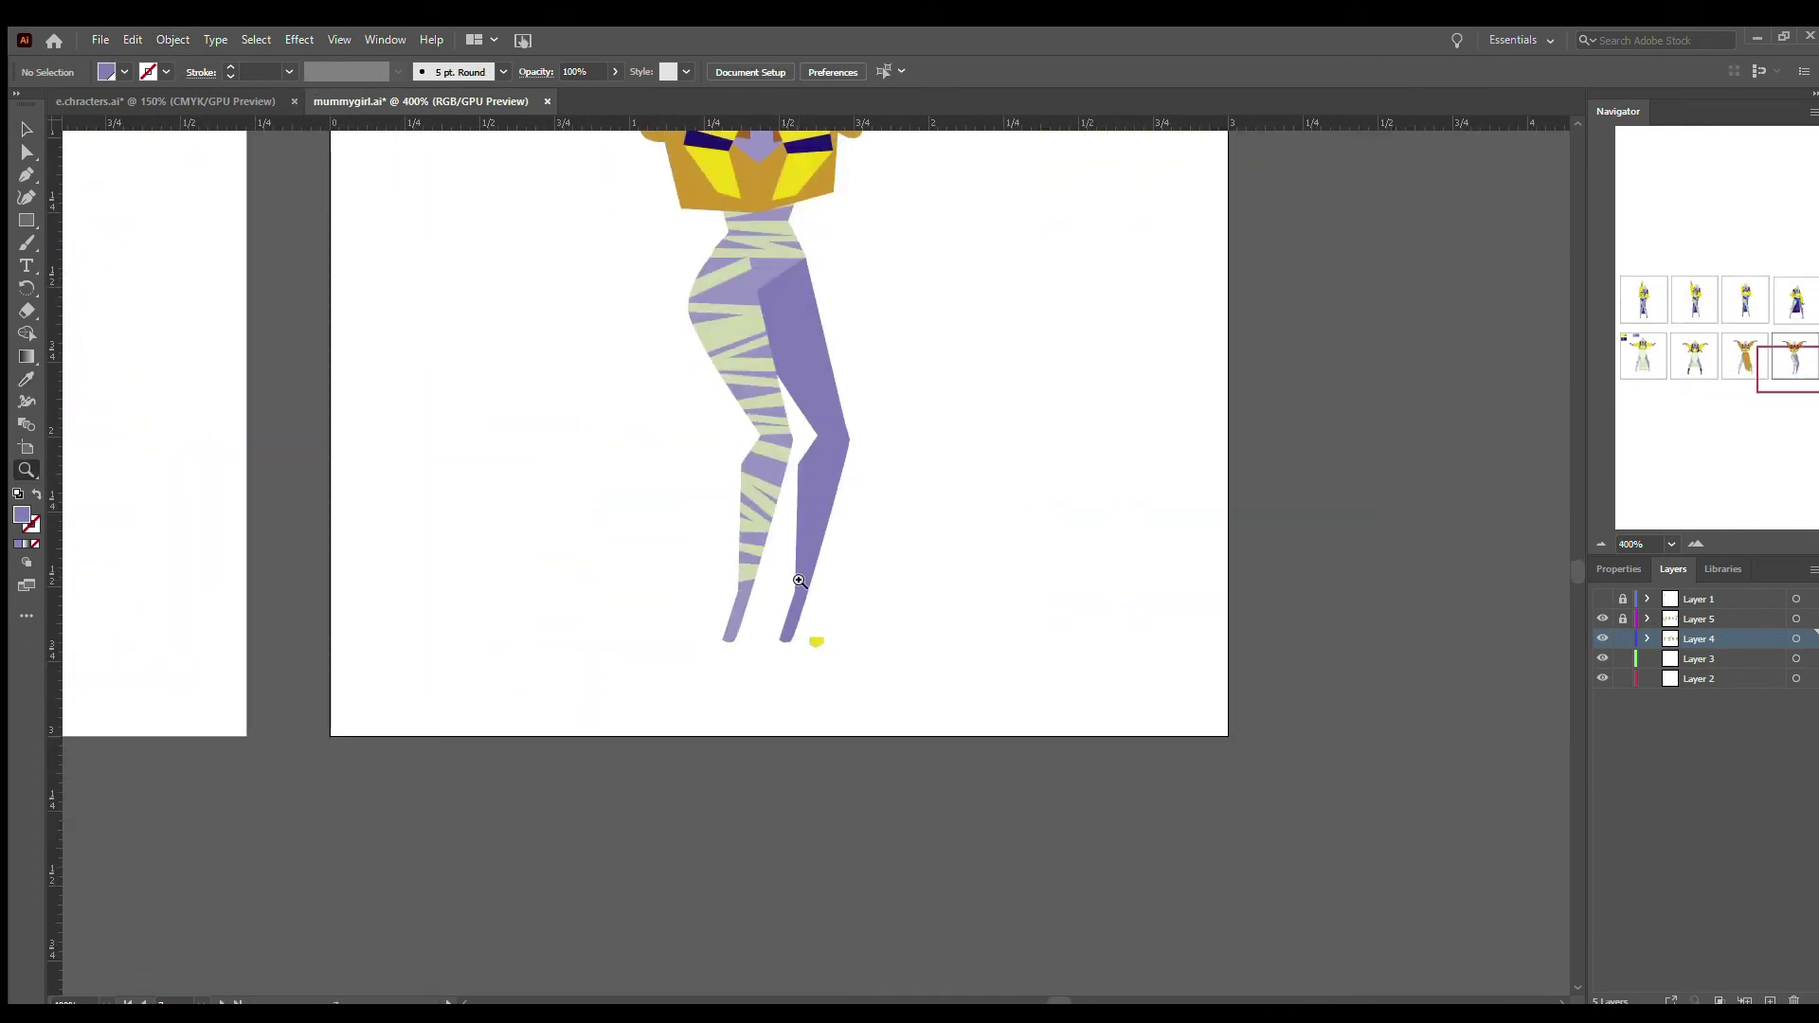
- With the sketch layer shown, bend the darker leg's foot outward at the ankle and move the yellow shoe piece farther out to the side
click(1179, 485)
click(792, 892)
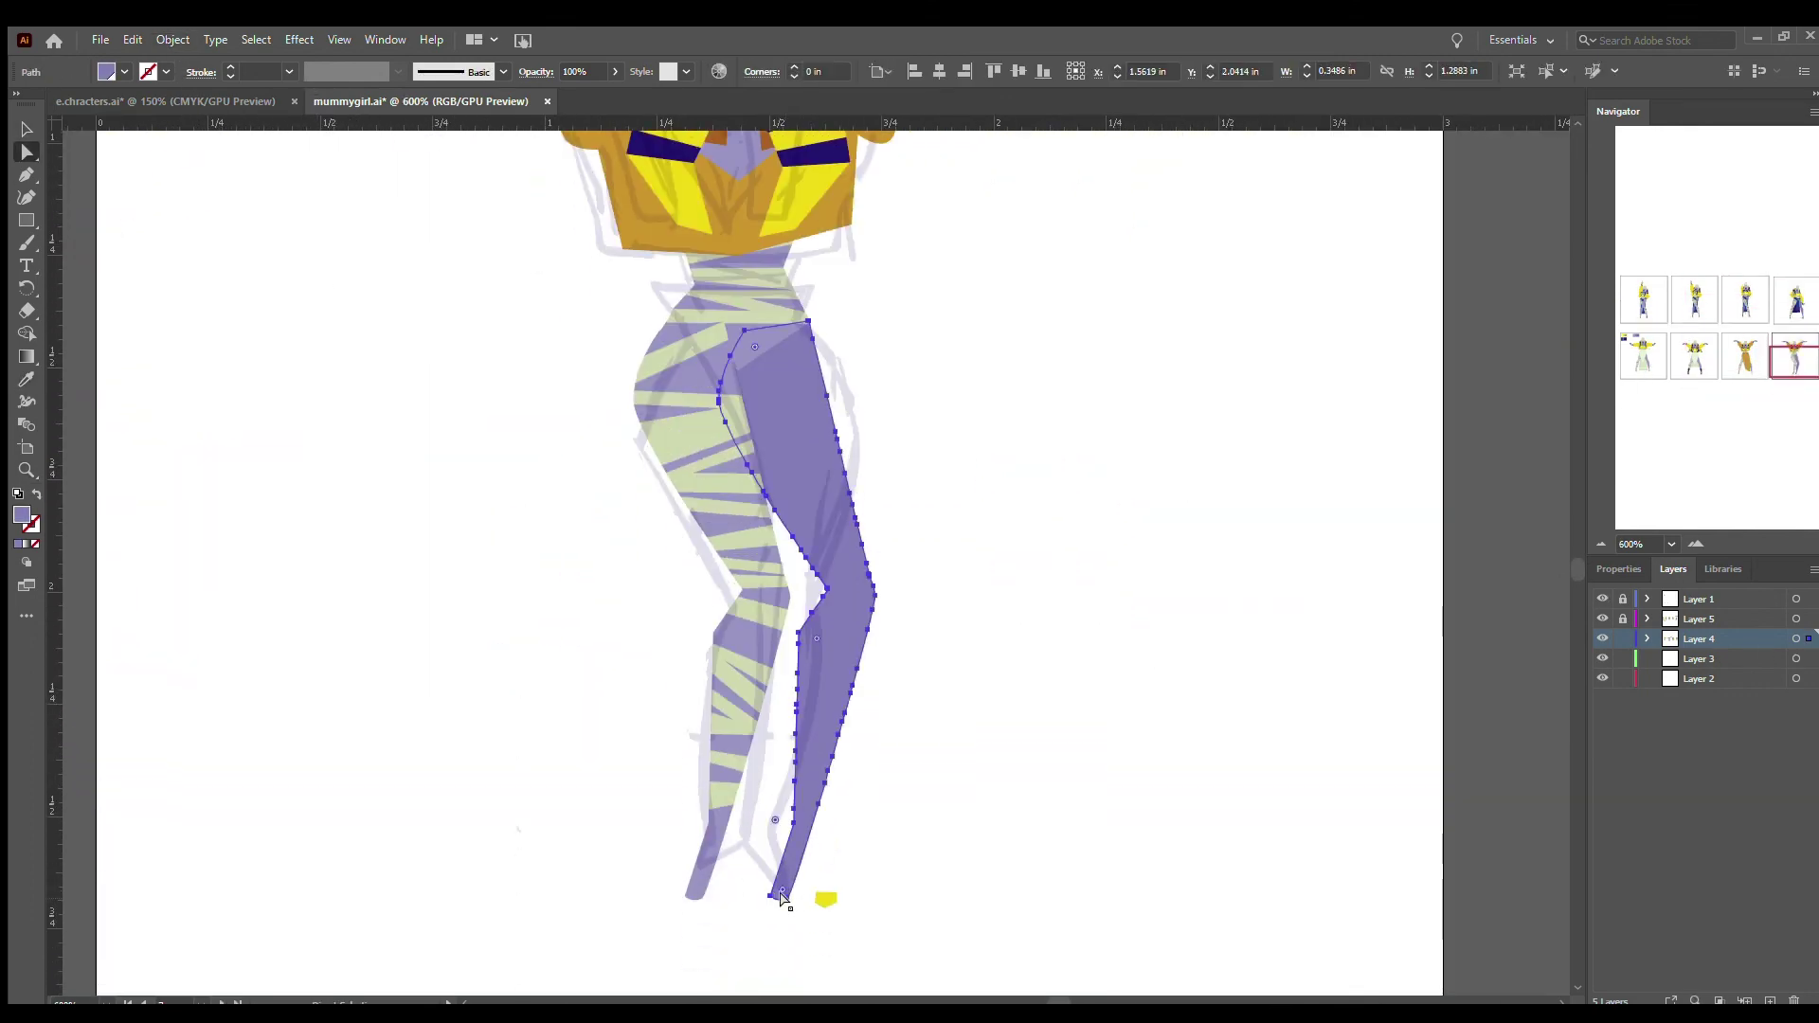
click(792, 822)
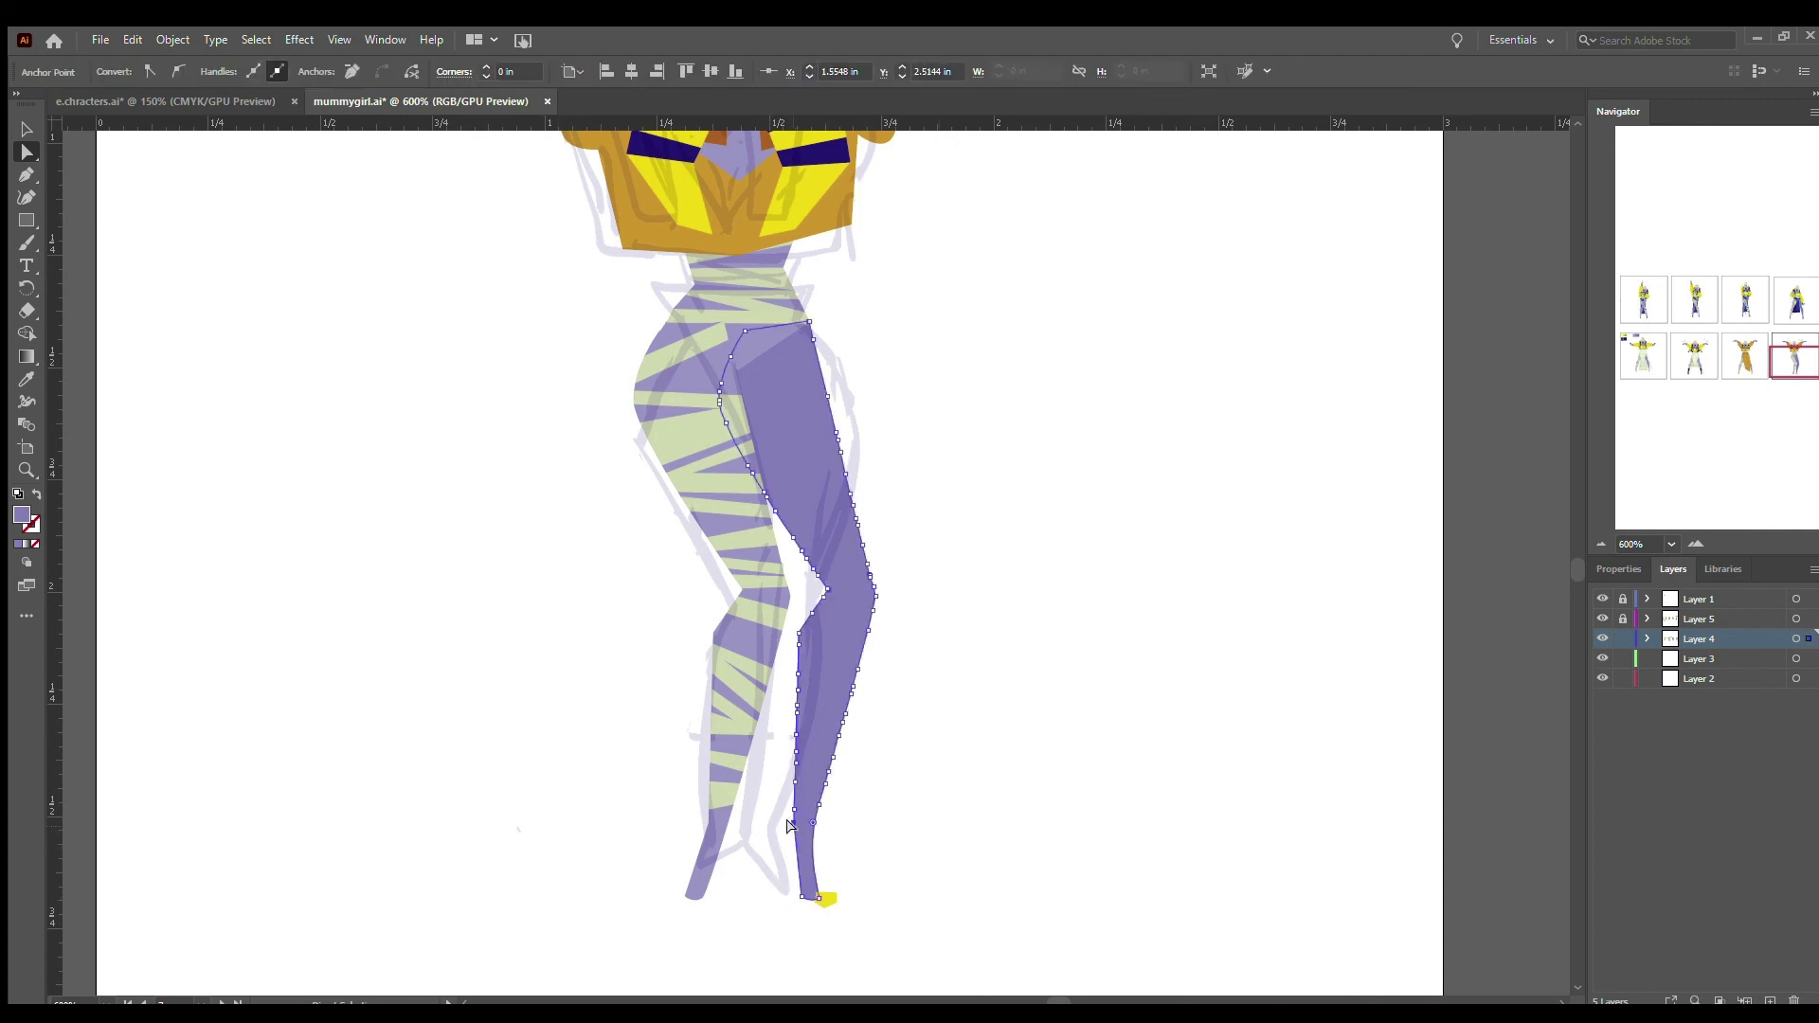
click(825, 894)
drag(824, 893, 886, 861)
click(979, 836)
scroll(957, 319, up, 2)
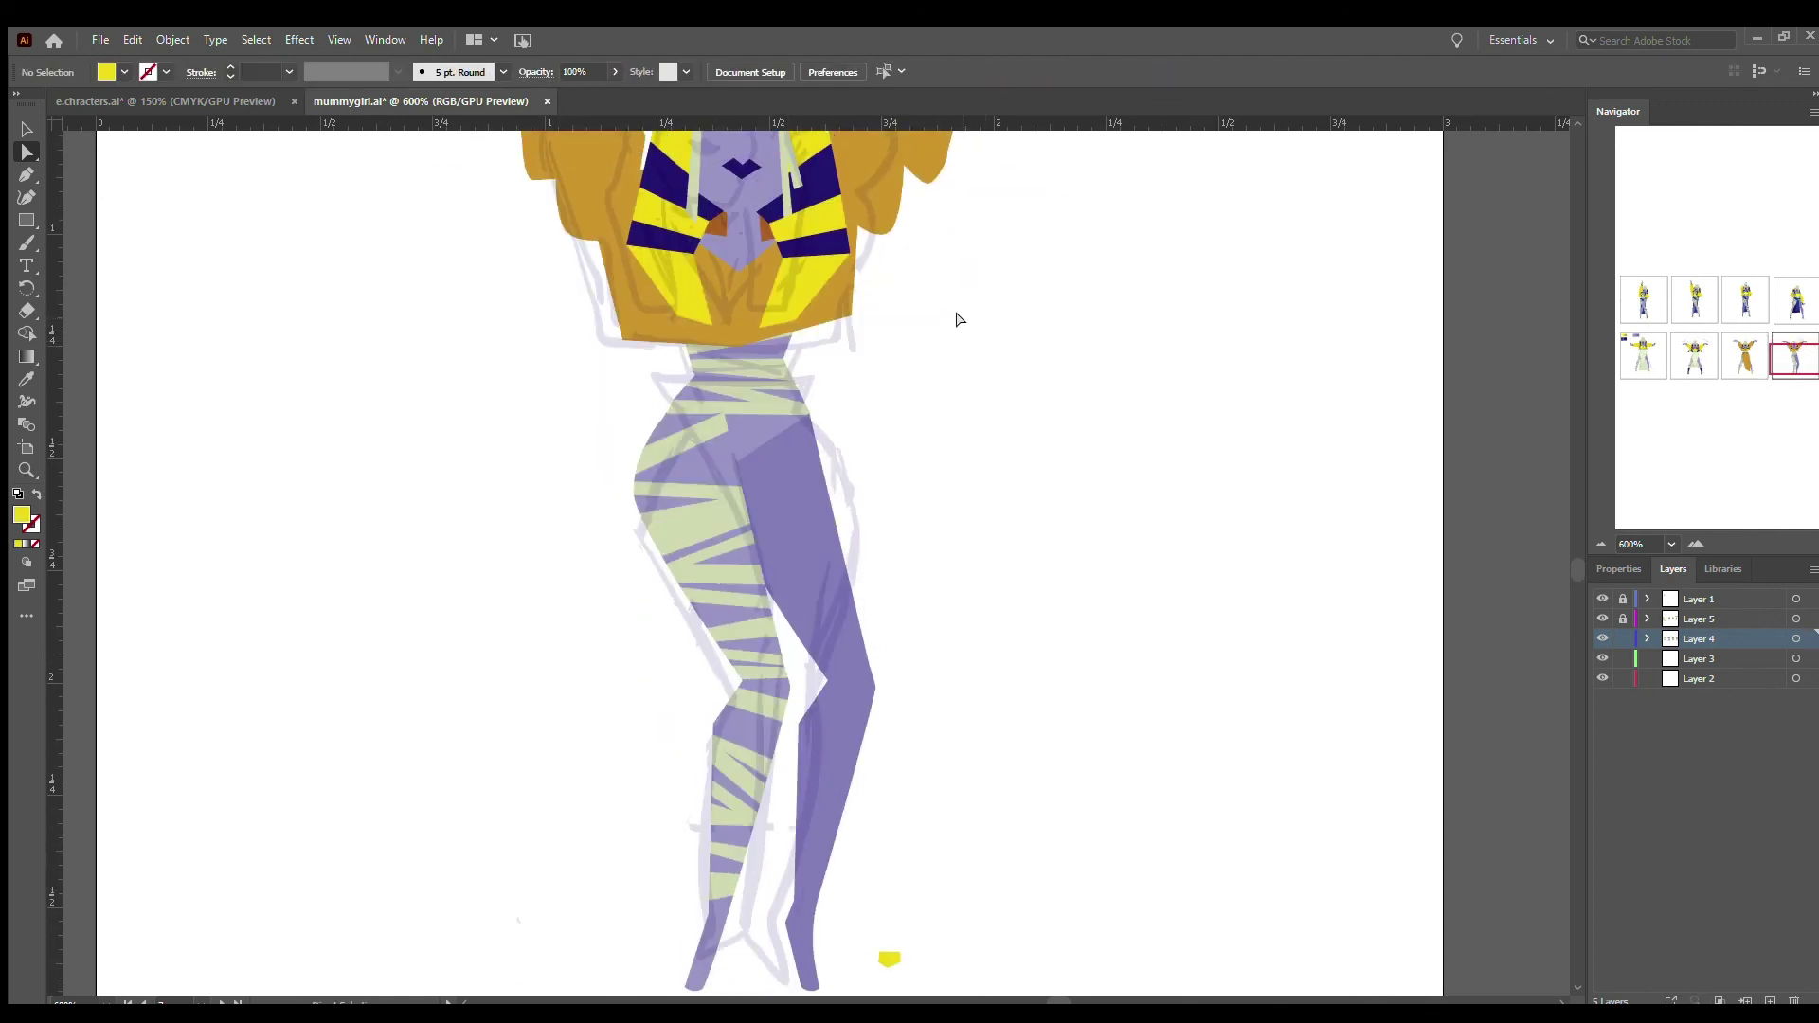
- Compare the fourth lower-row figure with its underlying sketch by temporarily hiding the artwork layer
key(ctrl+minus)
key(ctrl+minus)
key(ctrl+minus)
scroll(957, 381, down, 2)
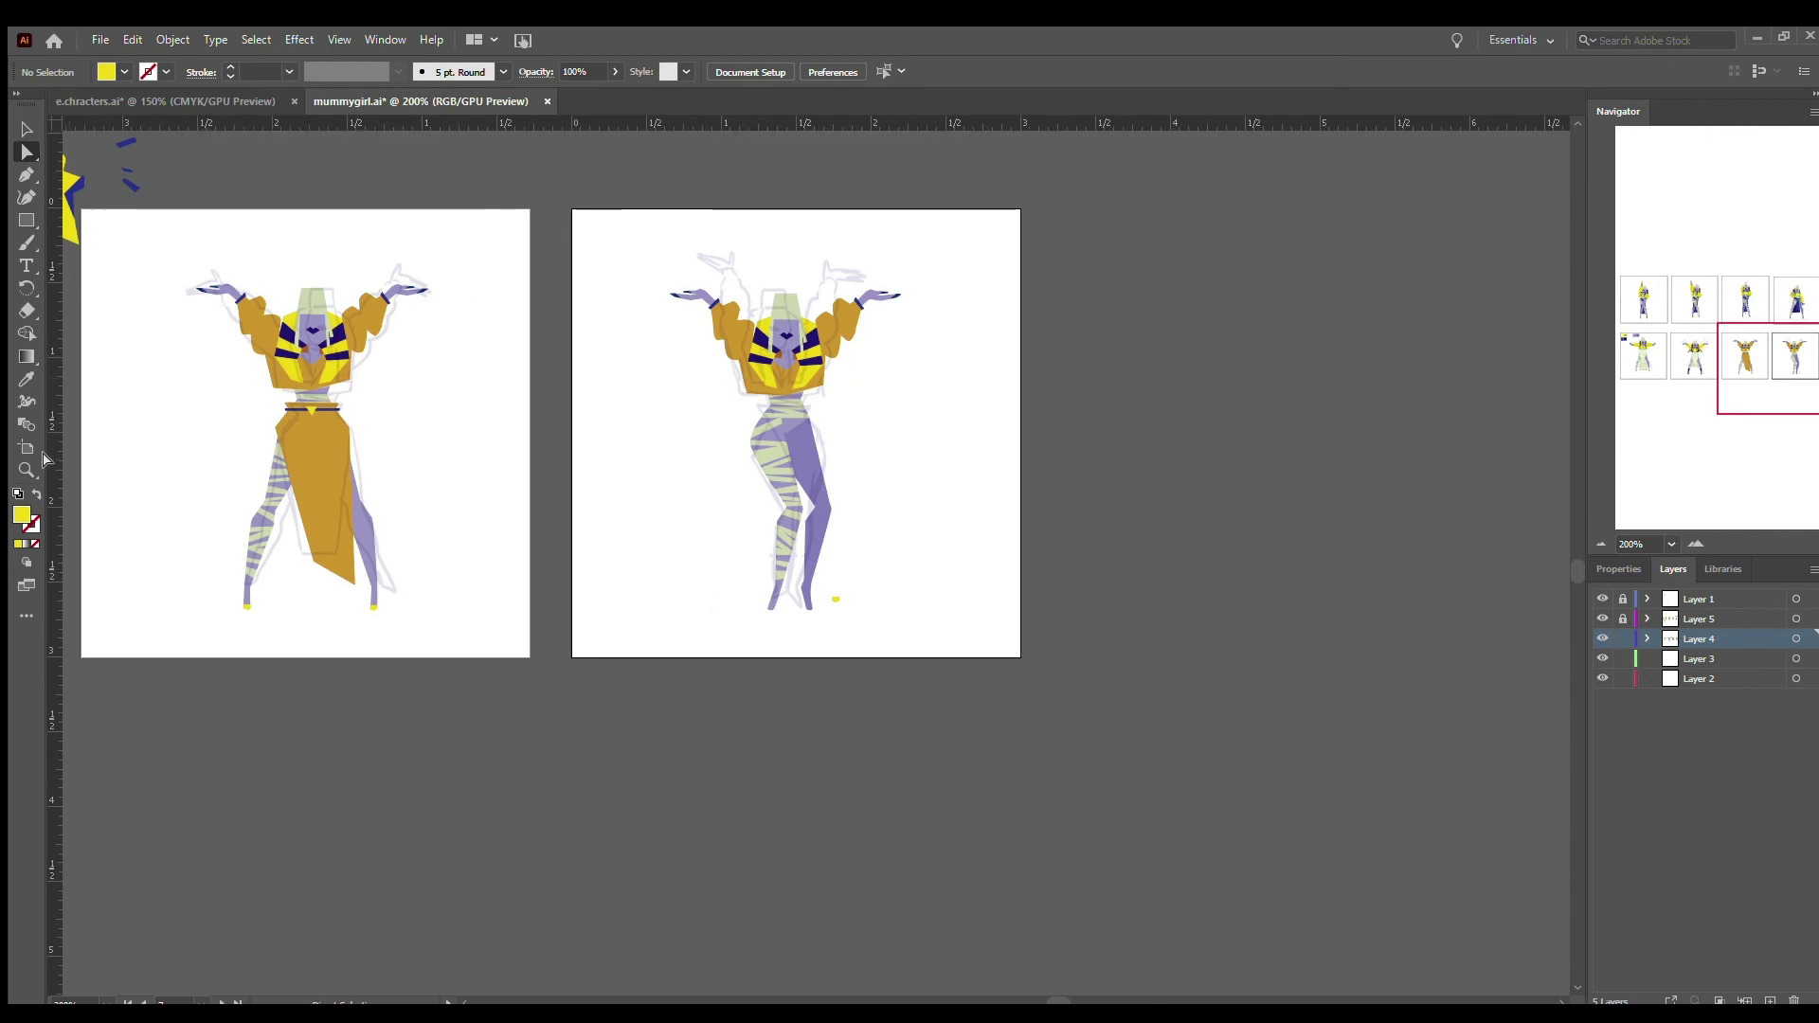
key(z)
click(777, 319)
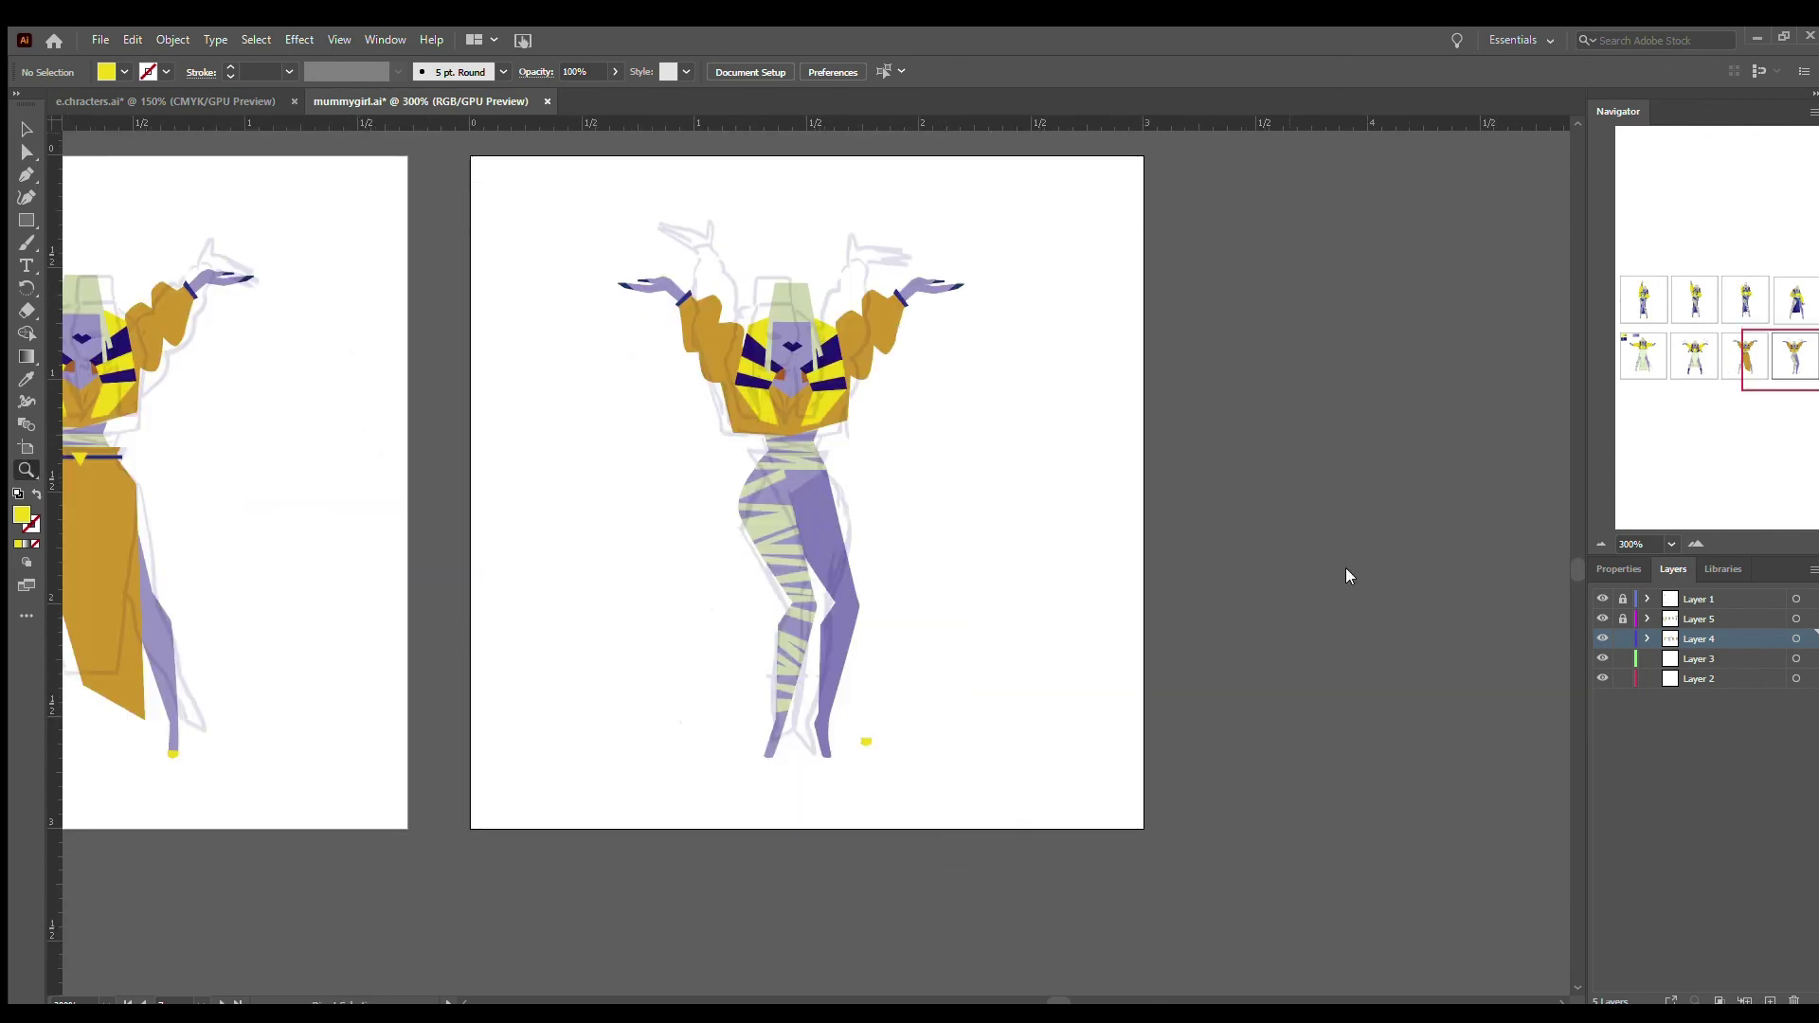
click(1603, 637)
mouse_move(1058, 1001)
mouse_down()
mouse_move(1014, 1001)
mouse_move(1054, 1002)
mouse_up()
click(1602, 639)
- Copy the ochre skirt from the third lower-row figure and place it over the fourth figure's hips
key(v)
click(315, 555)
key(ctrl+c)
key(ctrl+v)
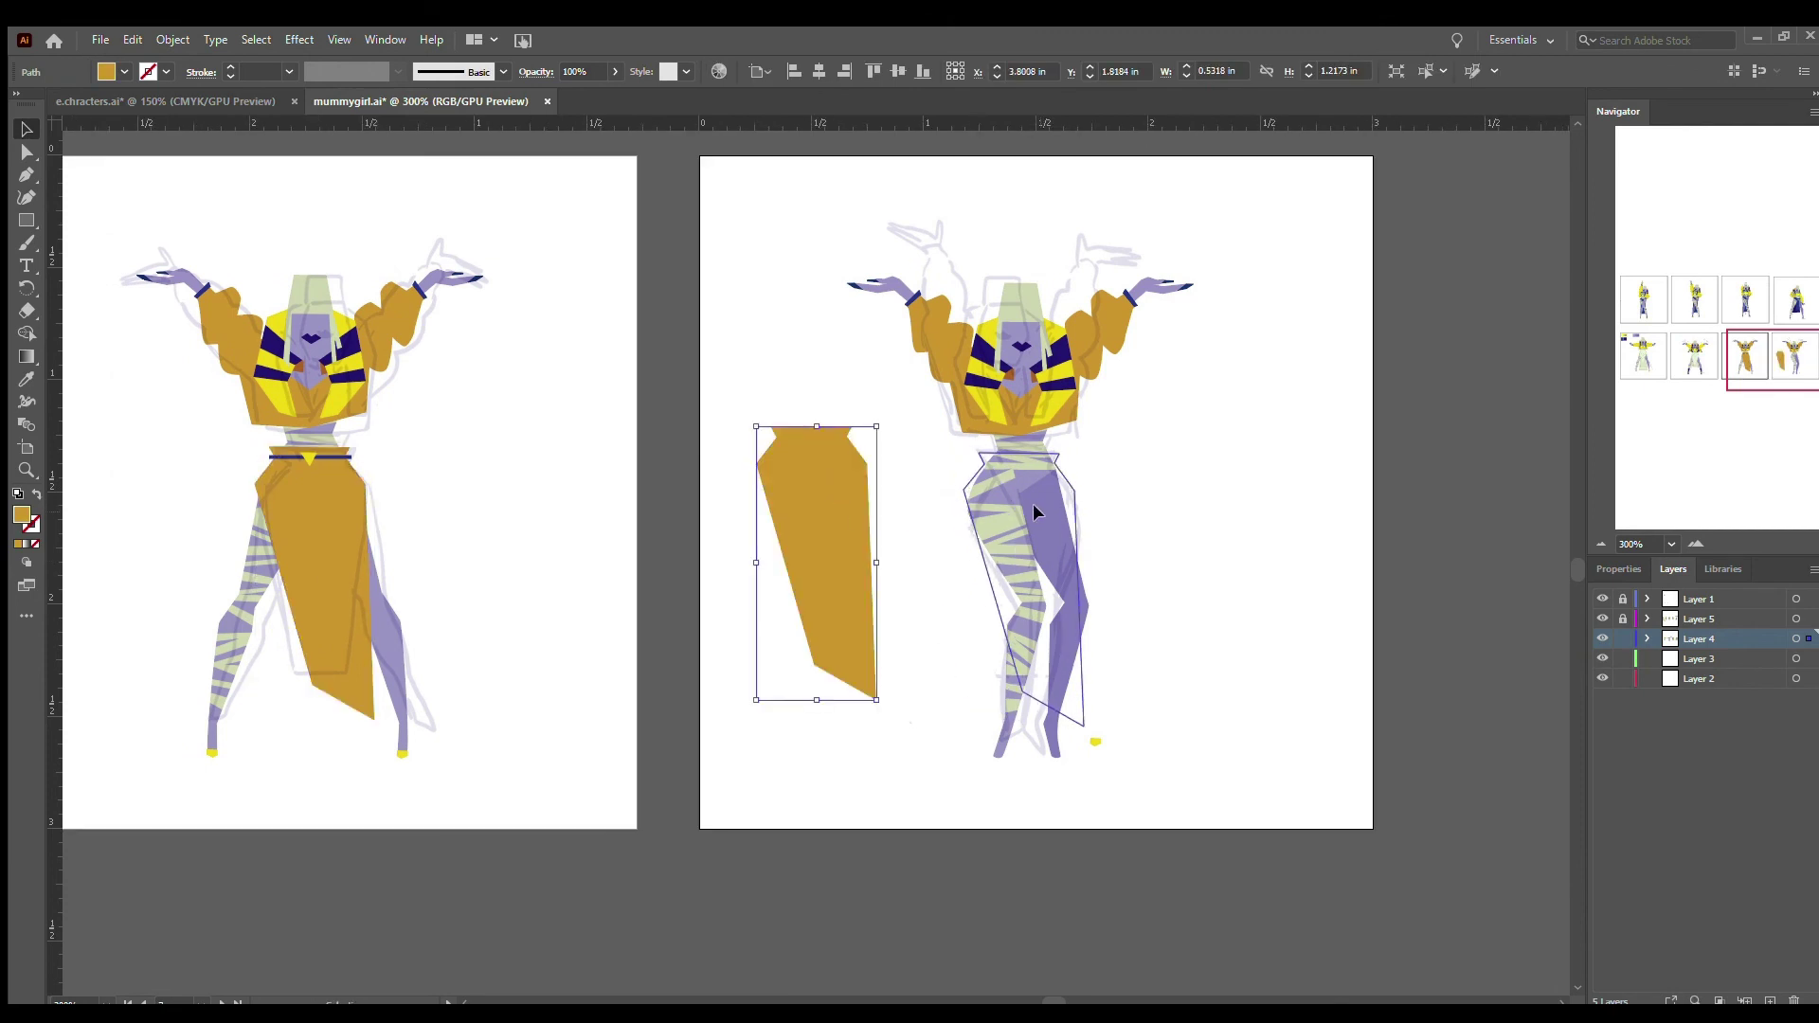
key(ctrl+z)
key(ctrl+f)
- Reshape the copied skirt to fit the waist and outer thigh, raising its slanted hem to the darker leg's knee
key(z)
click(1303, 588)
key(a)
click(634, 396)
drag(627, 410, 654, 362)
drag(848, 393, 872, 580)
drag(864, 865, 793, 644)
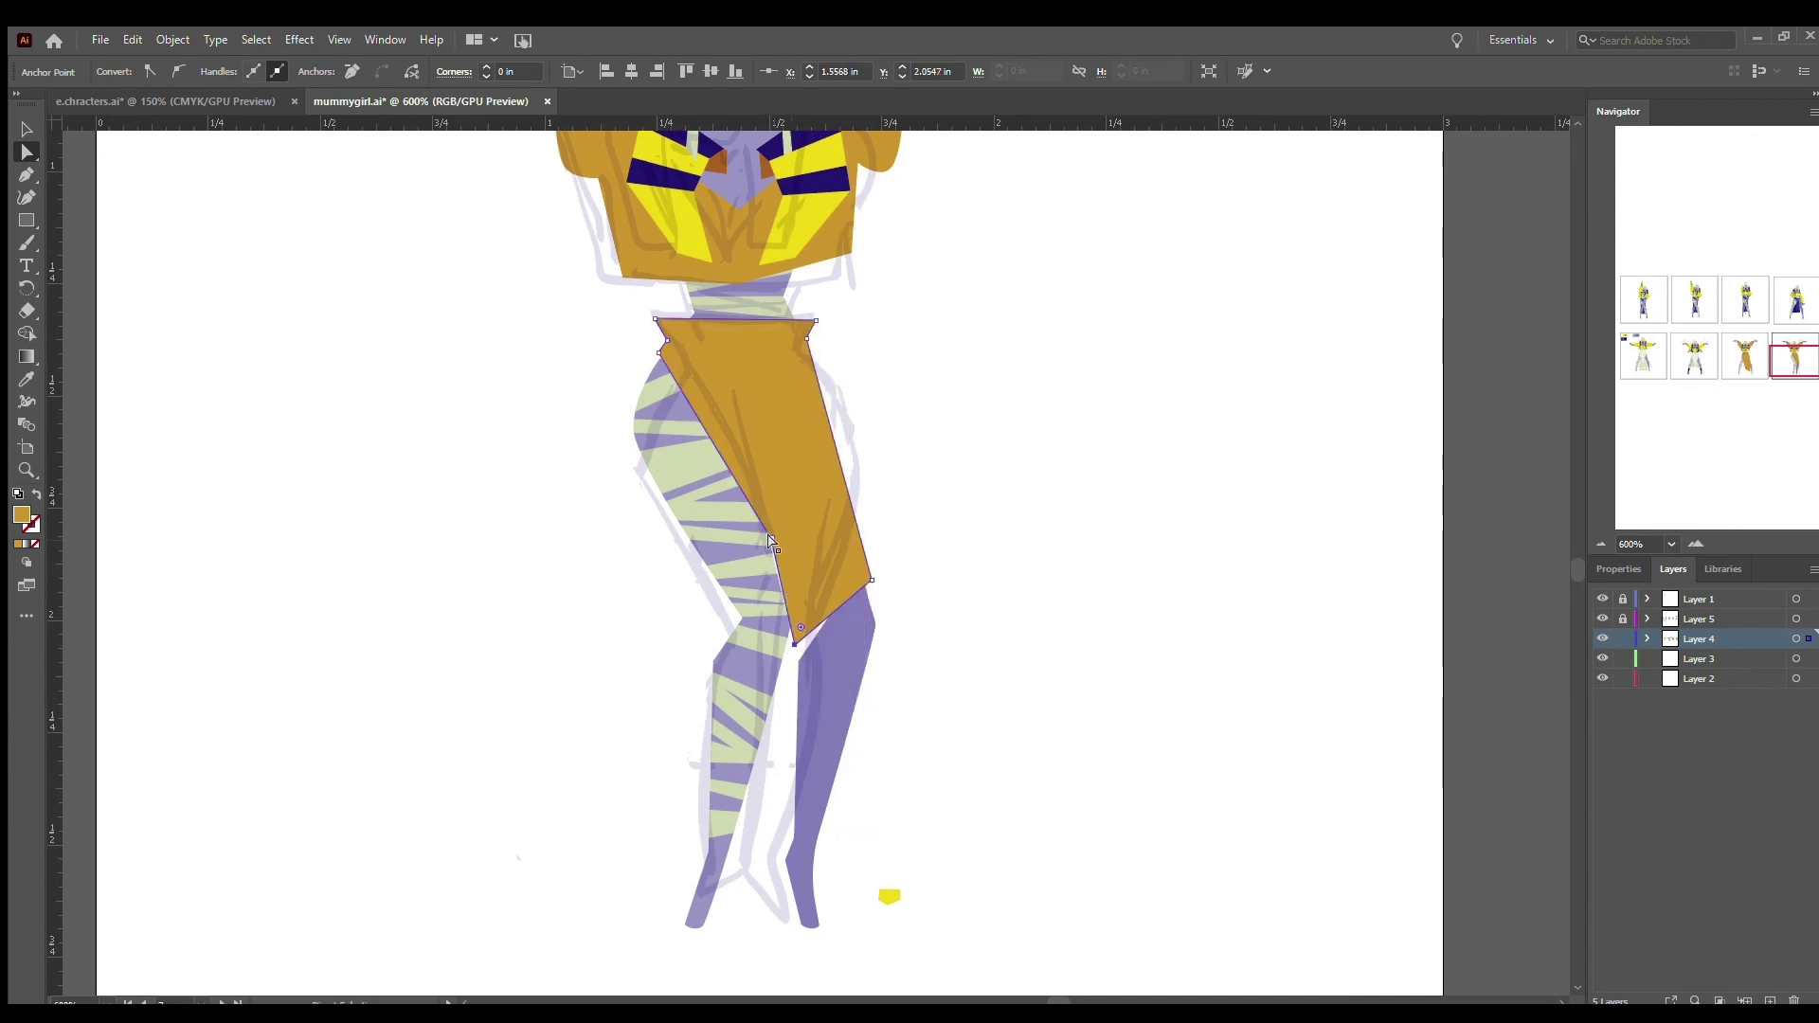
click(974, 601)
key(ctrl+minus)
key(ctrl+minus)
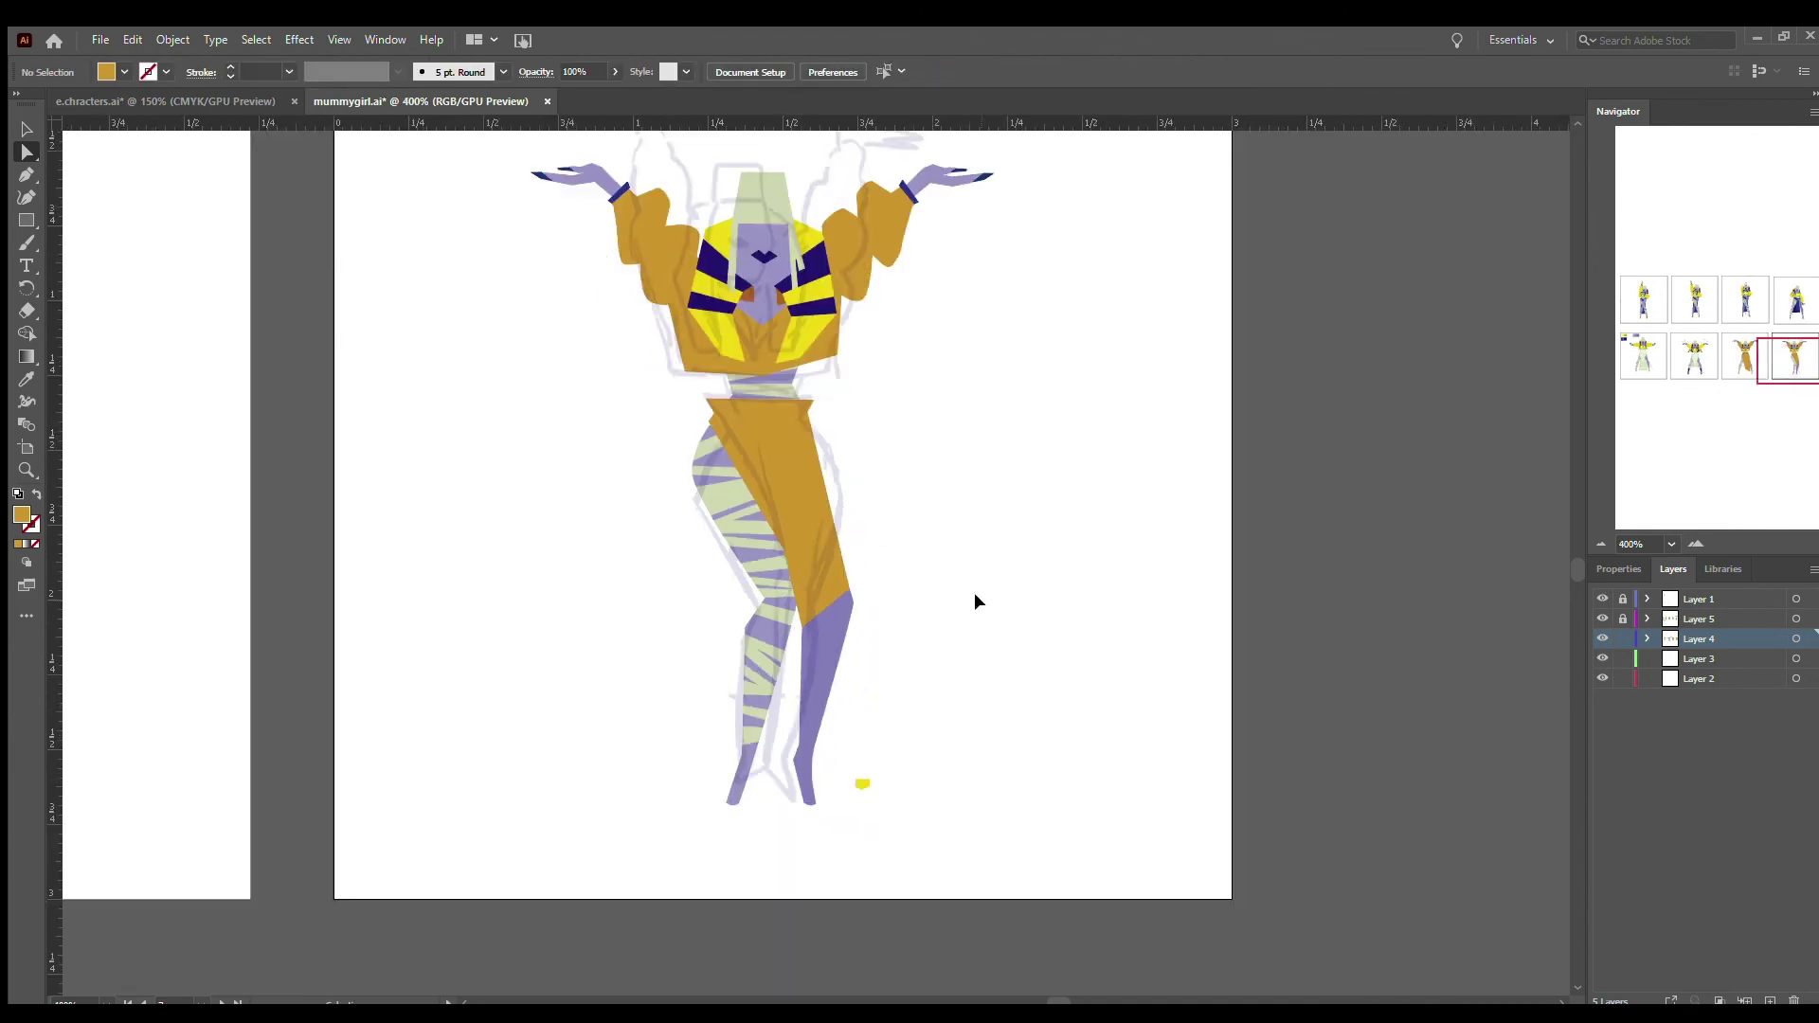
- Narrow the skirt into a long pointed panel reaching below the knees, with its inner edge following the bandaged leg's thigh
scroll(815, 474, left, 5)
scroll(814, 474, right, 5)
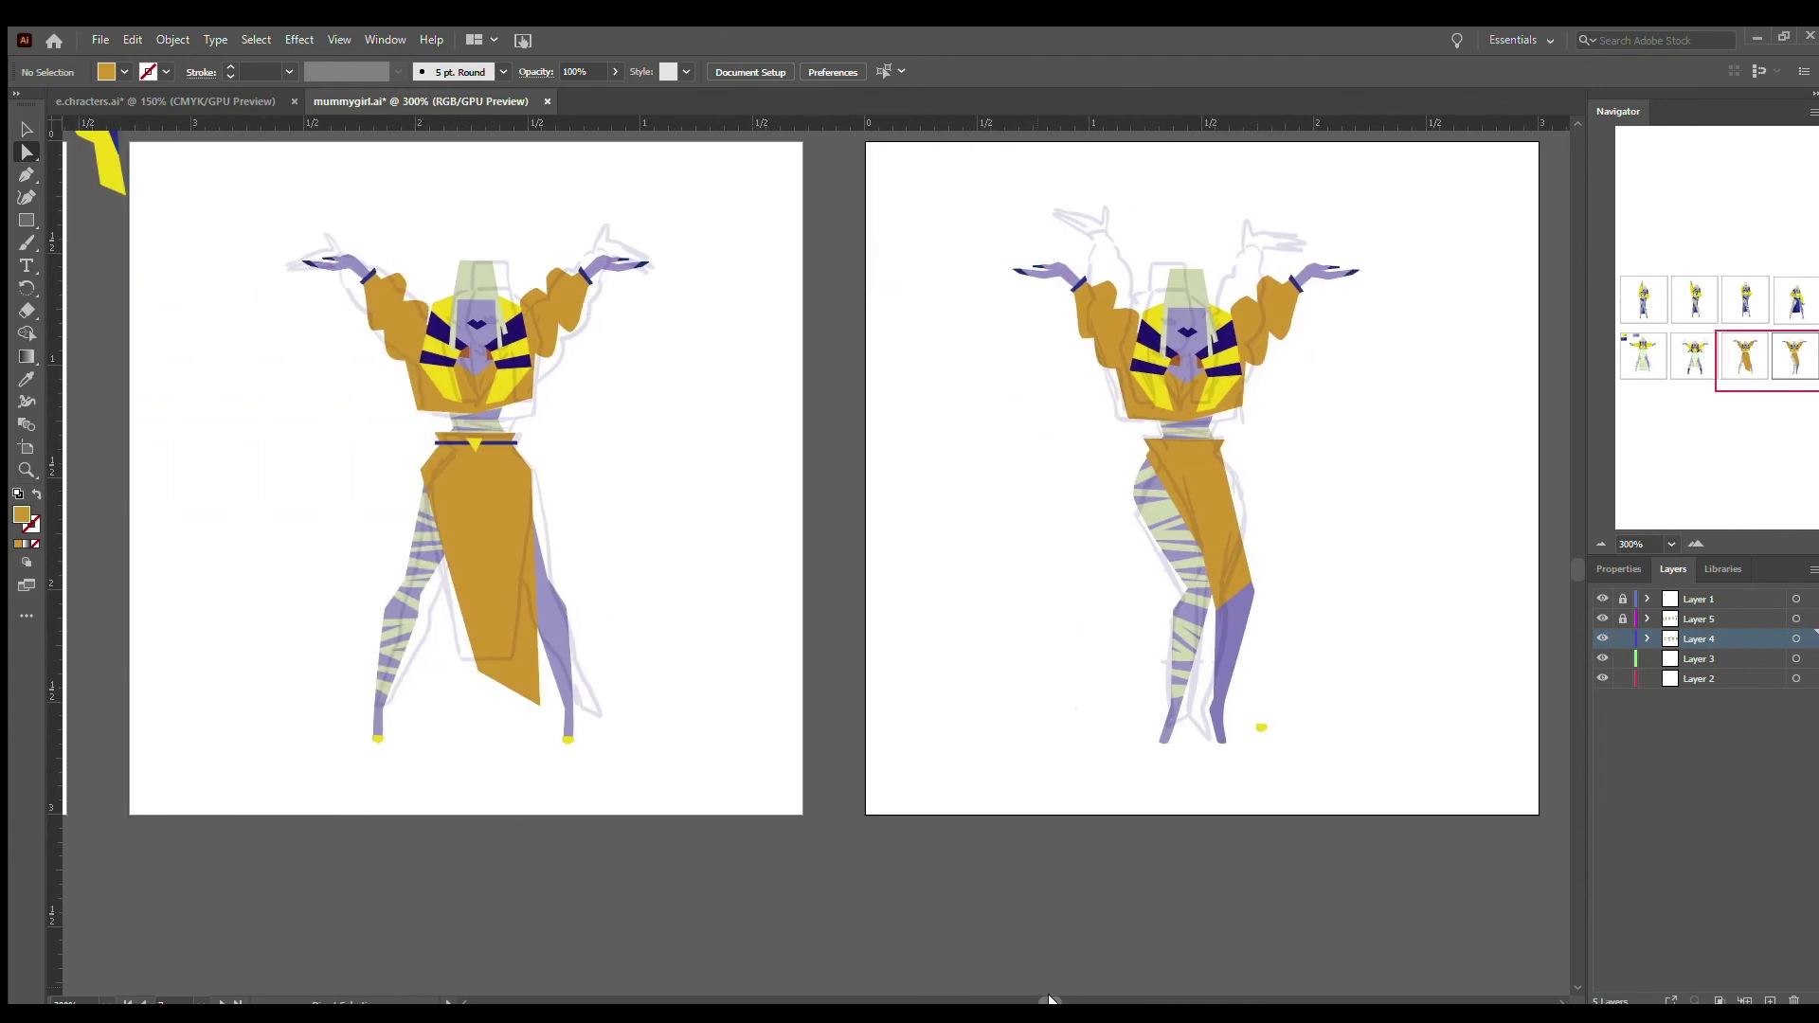
click(876, 493)
drag(931, 580, 902, 585)
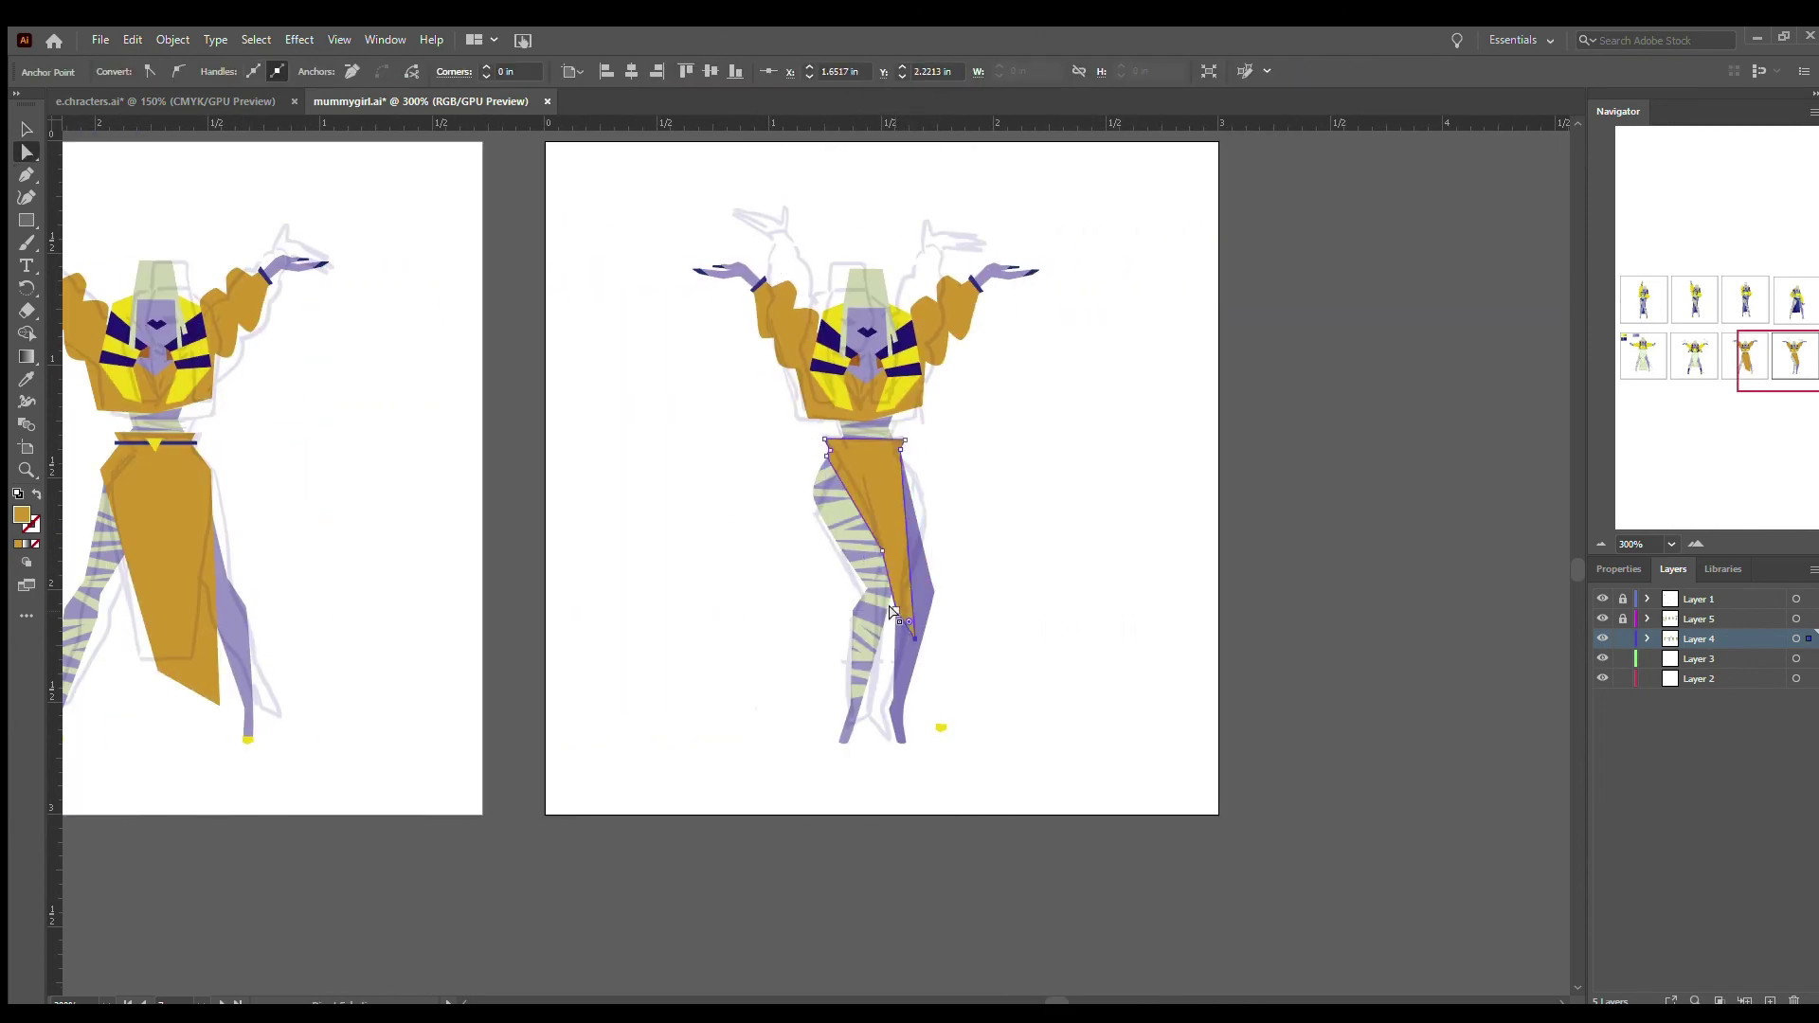
key(p)
key(ctrl+plus)
key(ctrl+plus)
key(ctrl+plus)
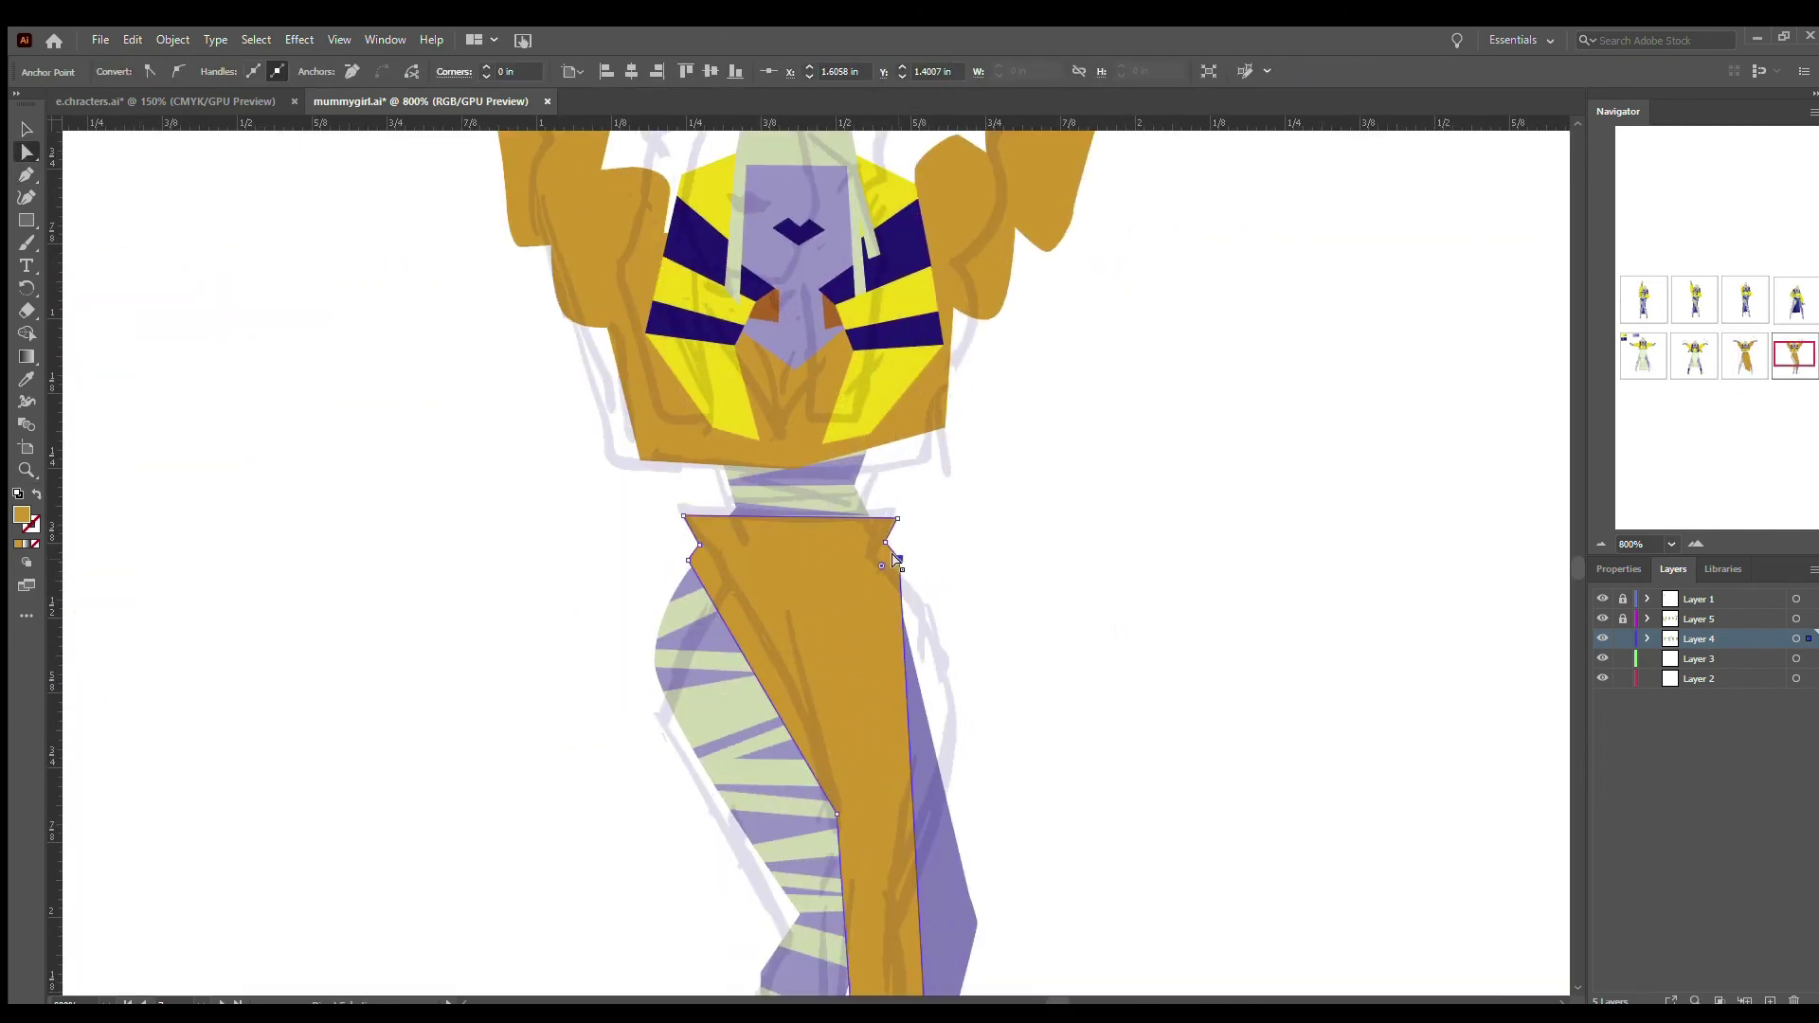
key(ctrl+shift+a)
scroll(844, 527, down, 5)
drag(867, 282, 767, 990)
key(a)
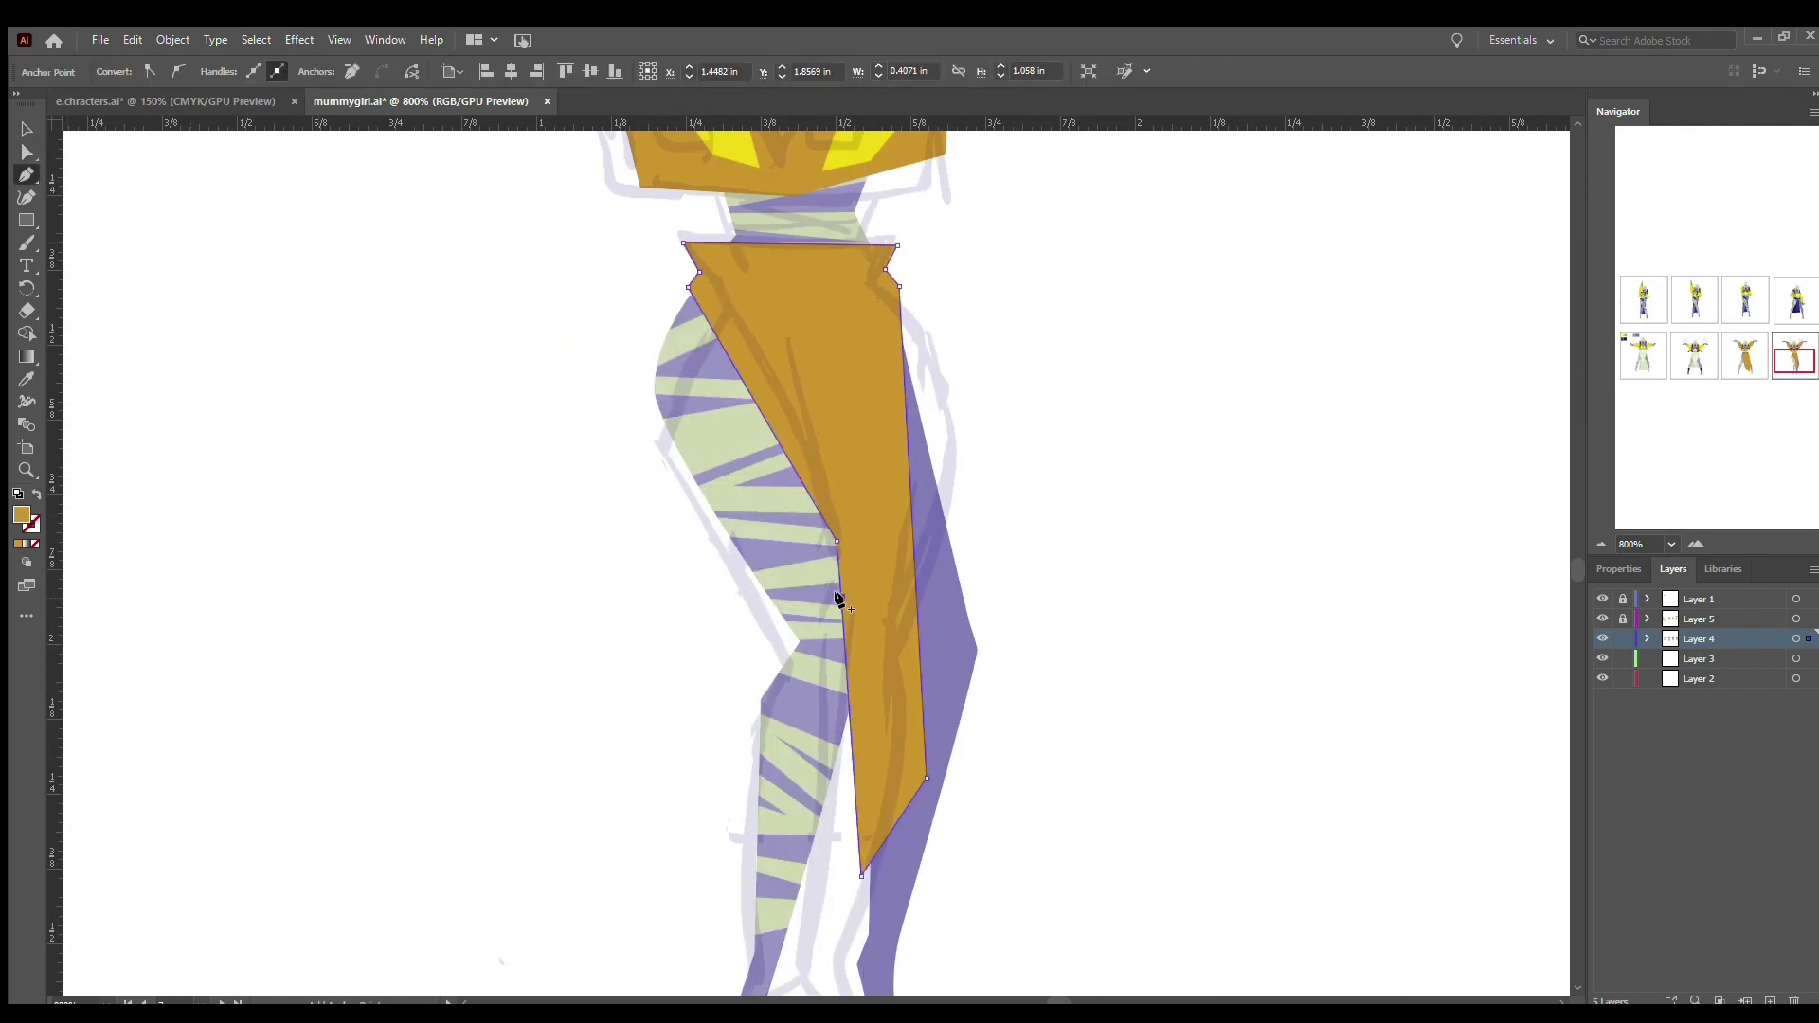
drag(836, 541, 844, 568)
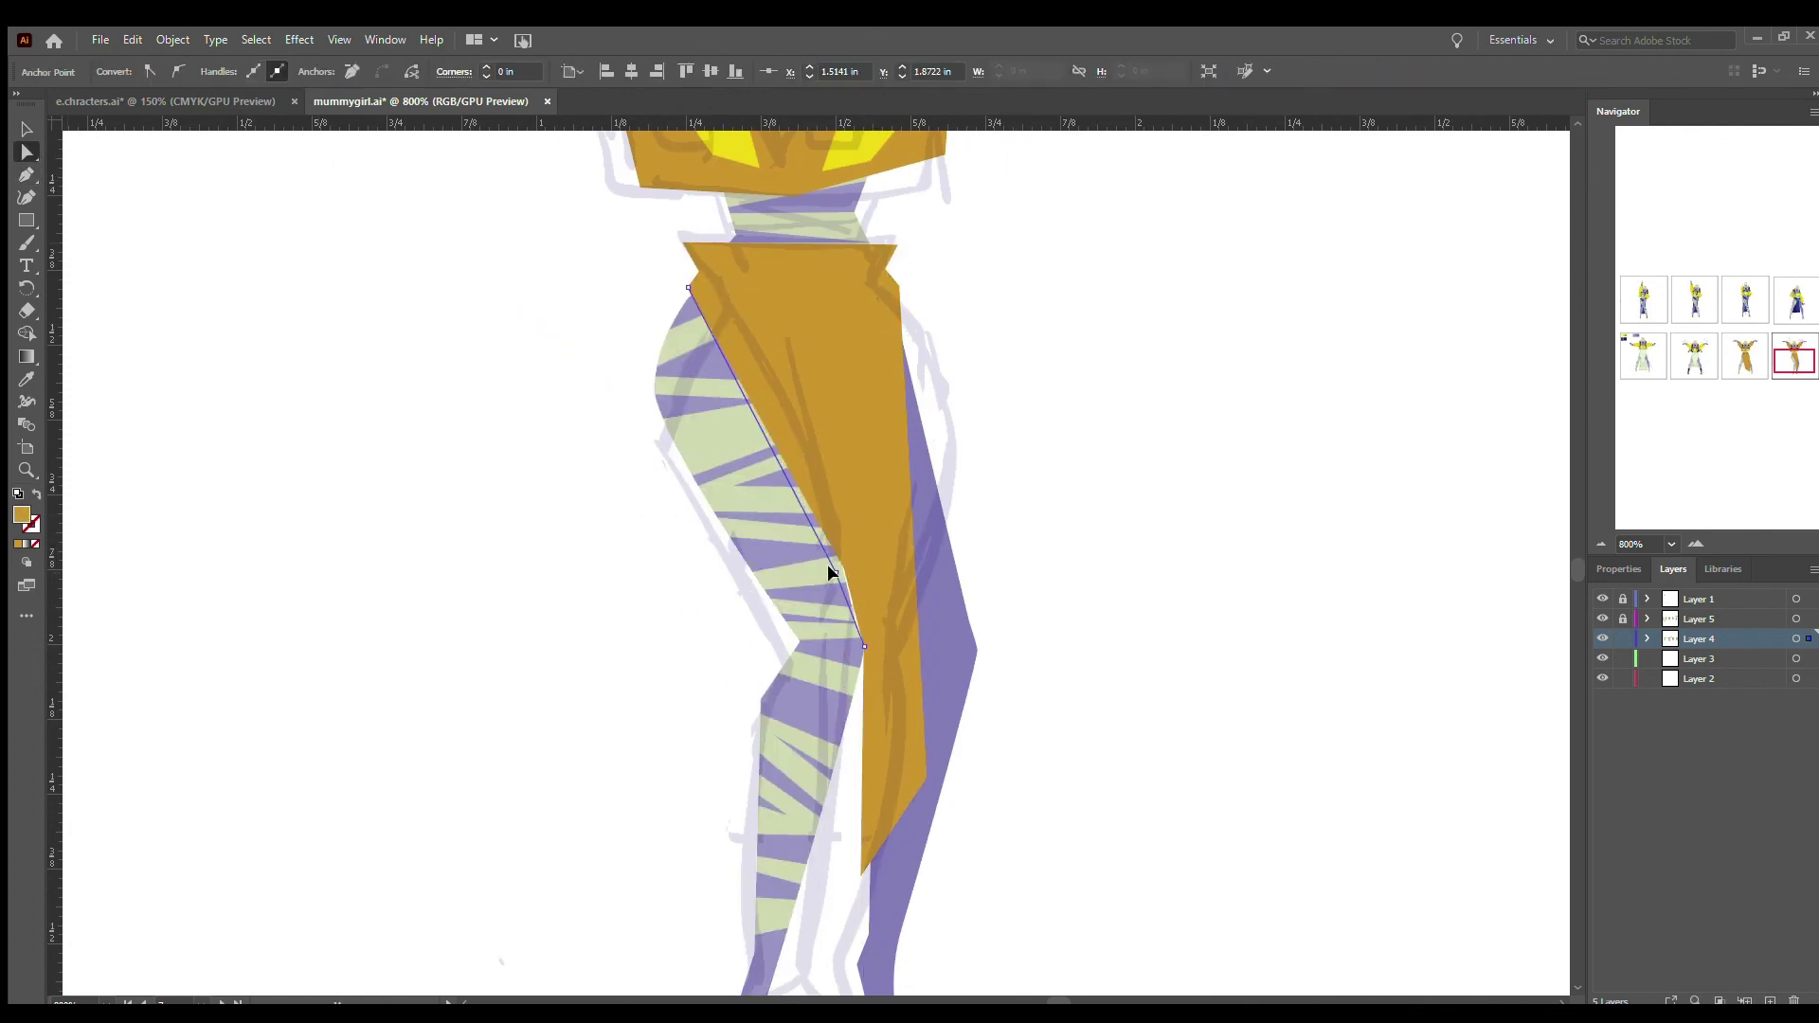
key(ctrl+minus)
key(ctrl+shift+a)
- Push the darker leg's upper outer edge outward beside the skirt to give it a fuller hip
key(ctrl+minus)
key(ctrl+minus)
key(ctrl+minus)
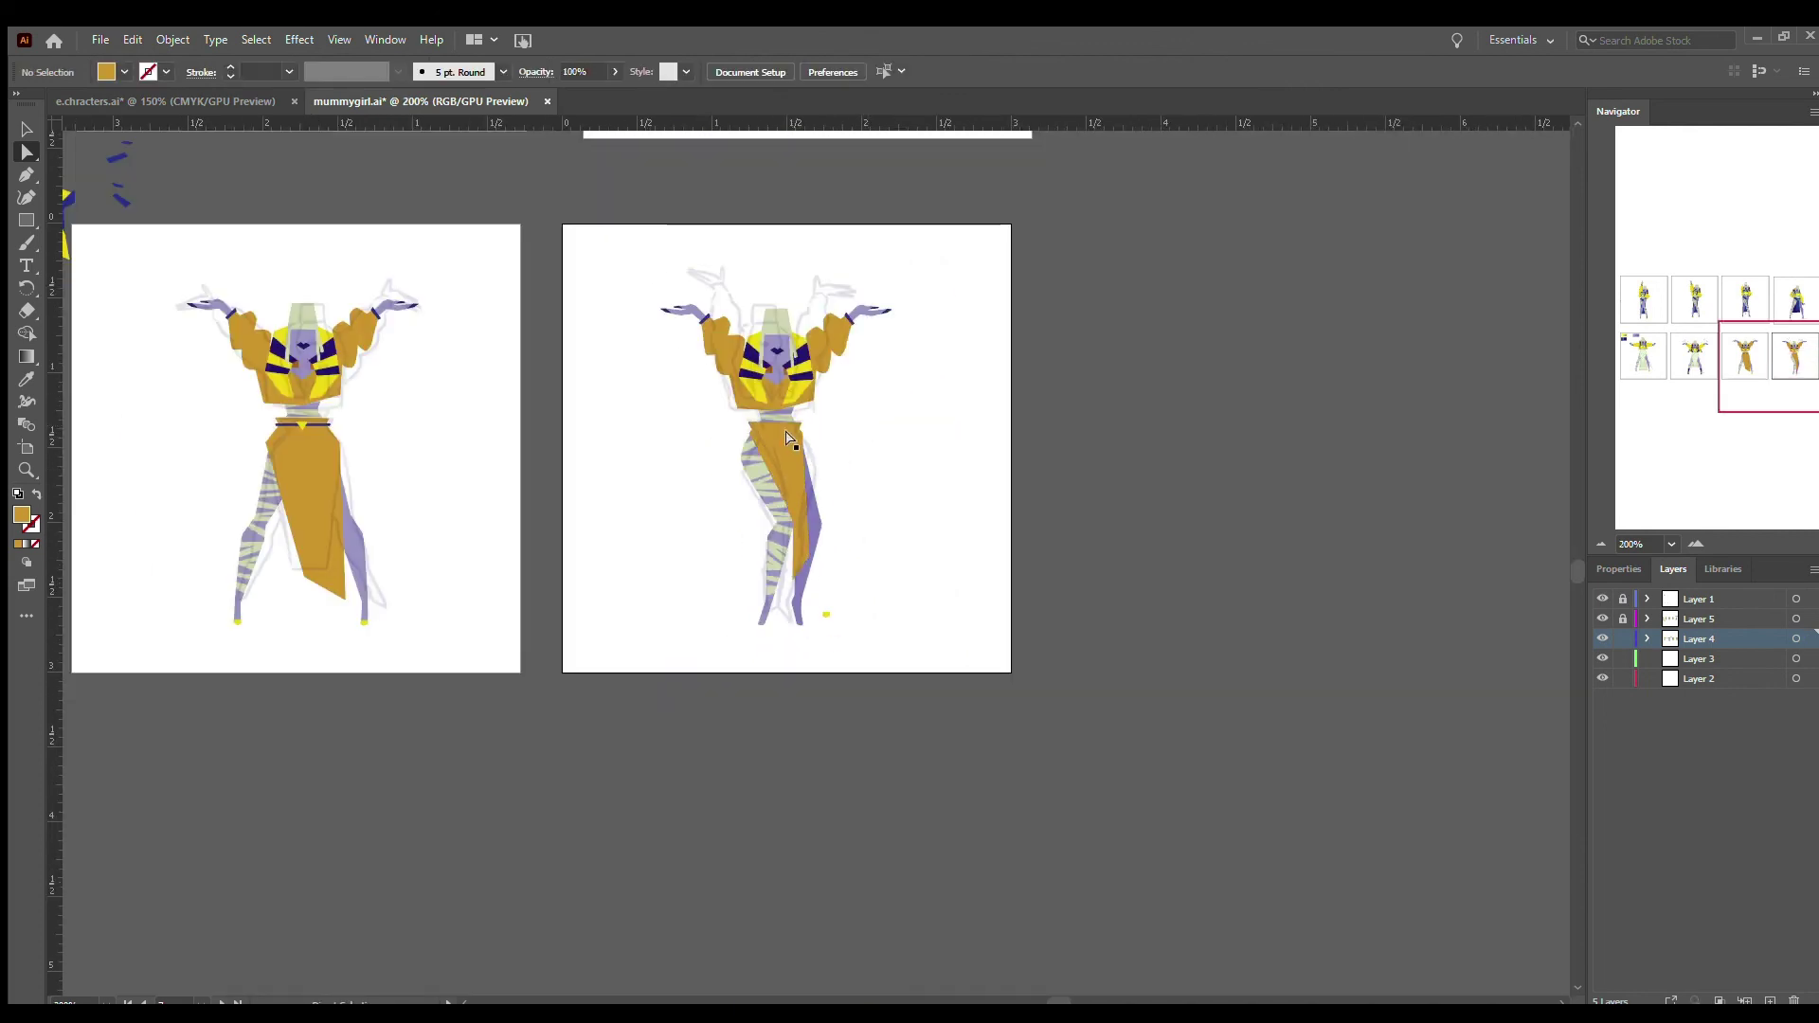
key(ctrl+plus)
key(ctrl+plus)
ctrl+click(774, 448)
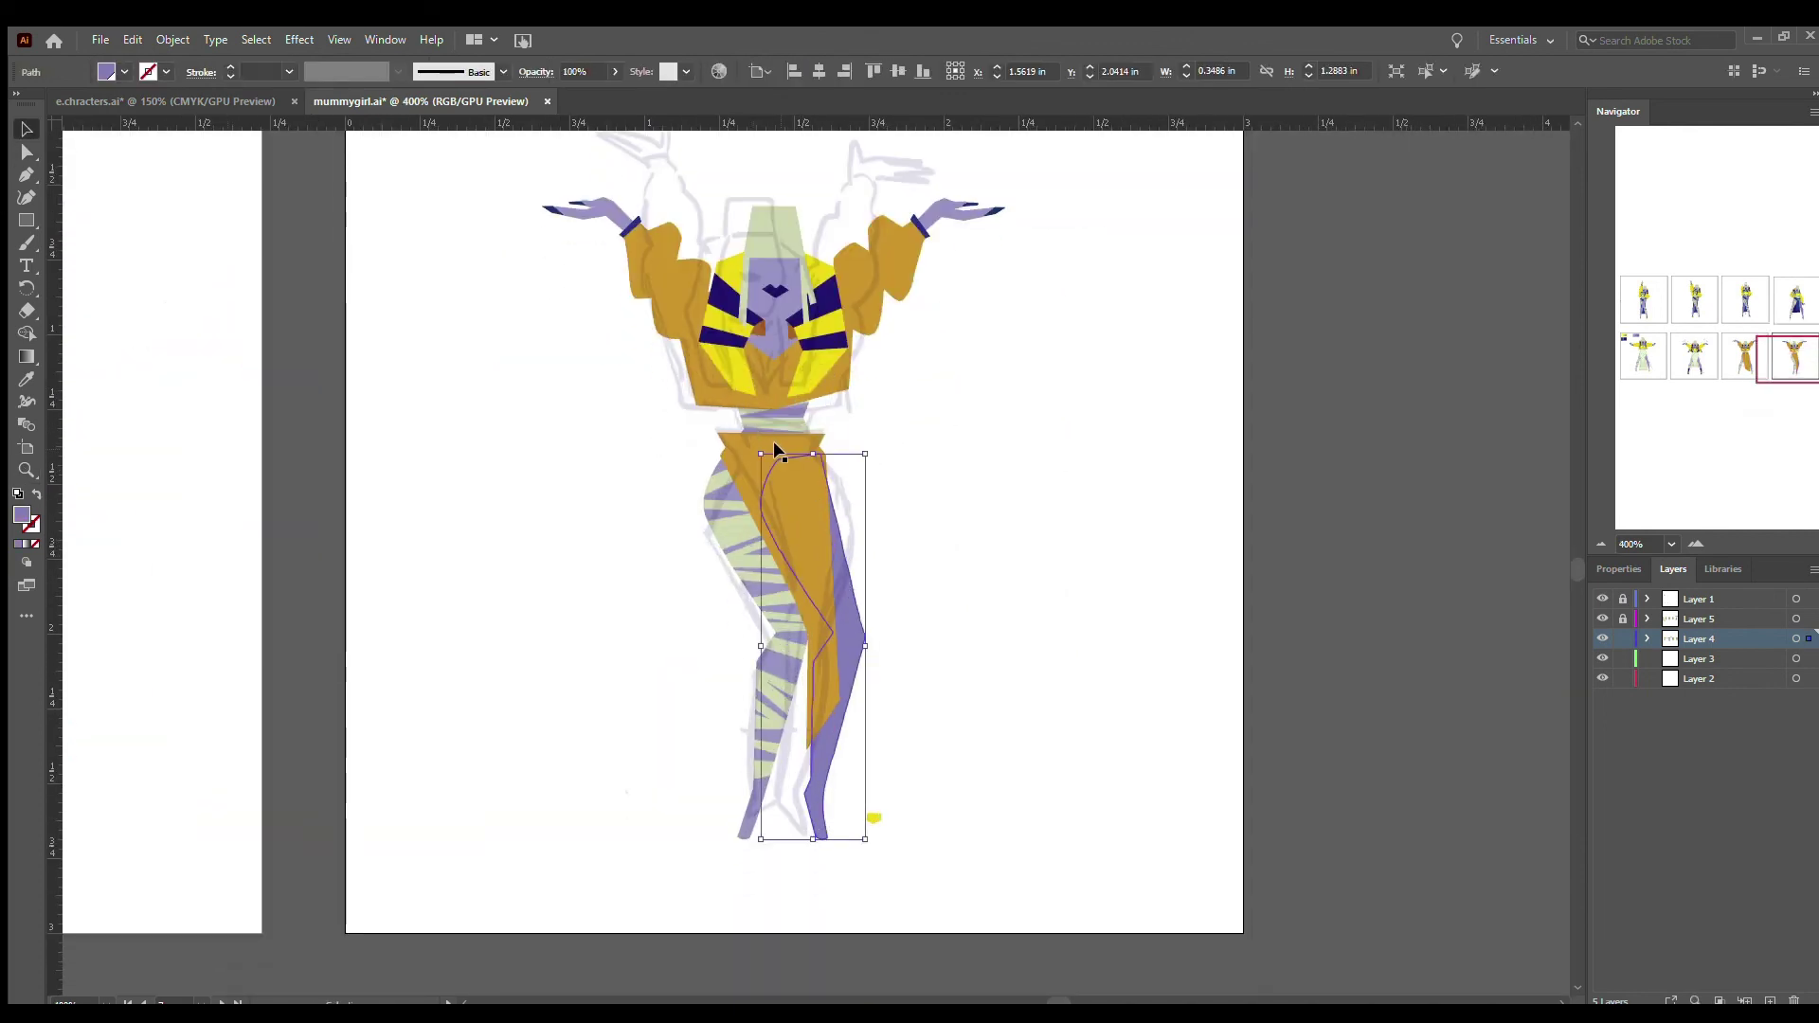
key(a)
click(879, 507)
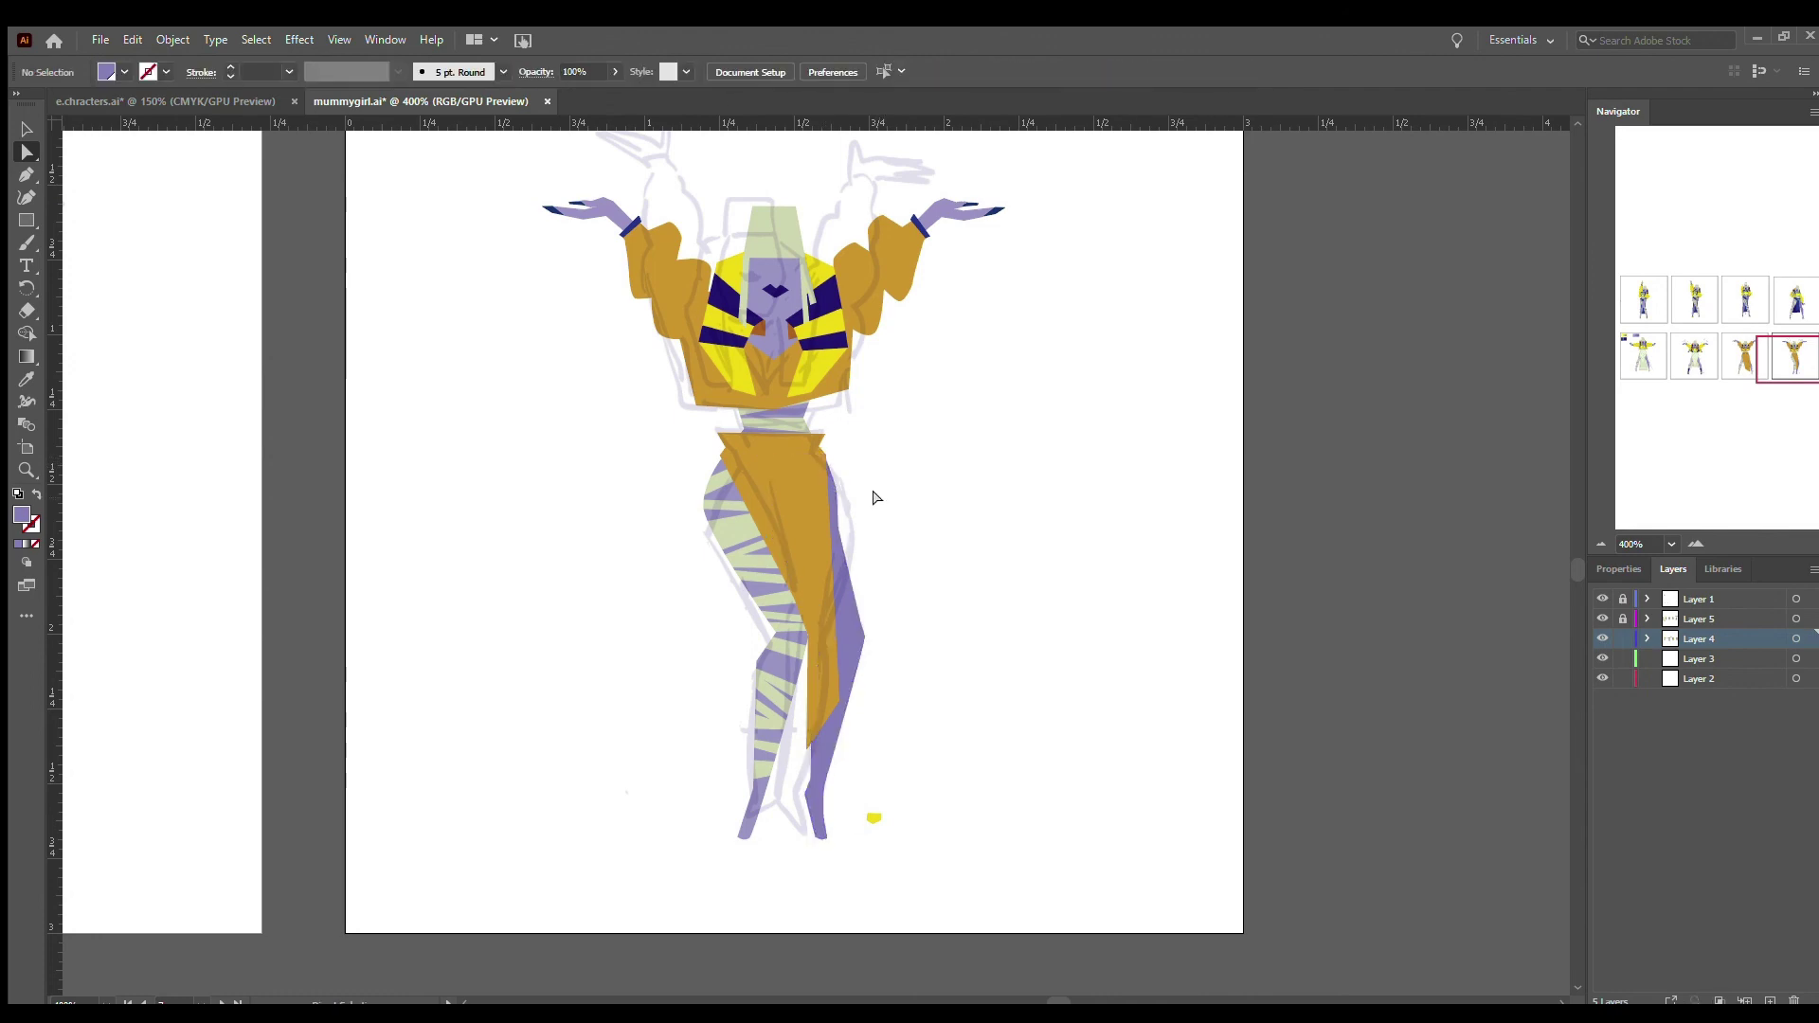
- Hide the sketch layer and review the figures across all the artboards
click(1602, 599)
key(ctrl+minus)
key(ctrl+minus)
key(ctrl+minus)
key(ctrl+minus)
key(ctrl+minus)
drag(1059, 999, 1050, 986)
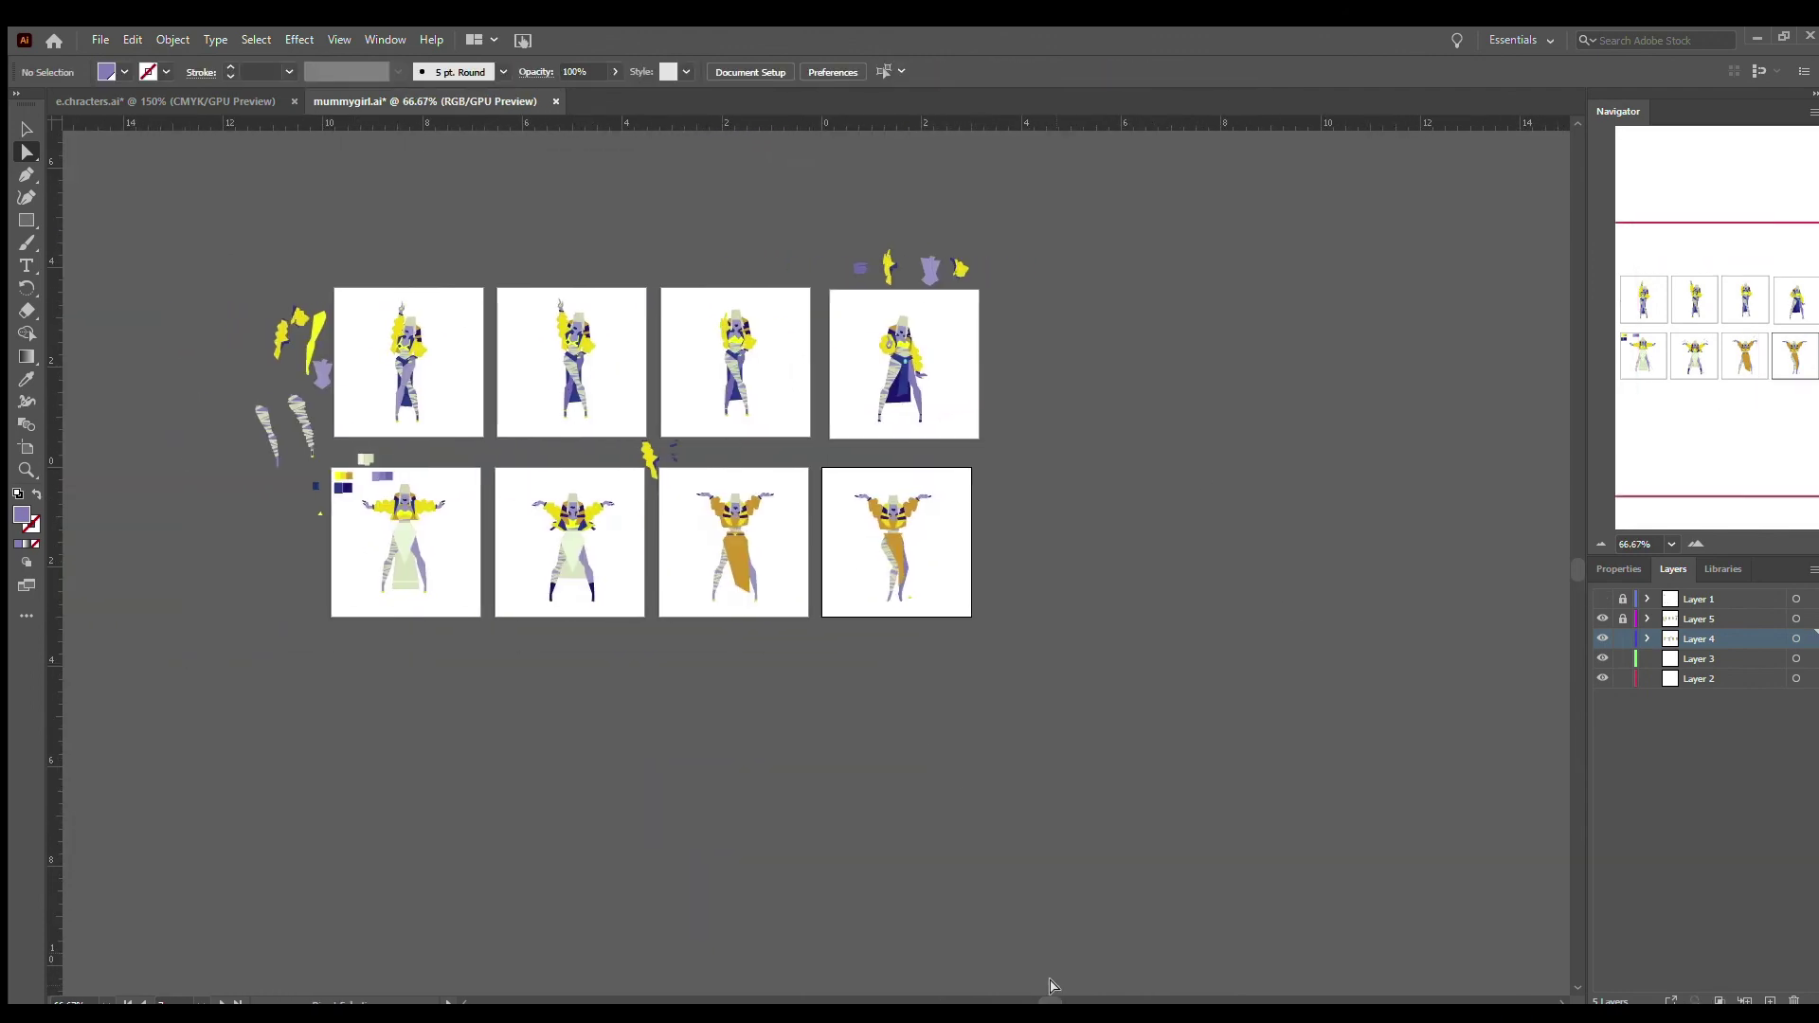
- Shorten the skirt into a hip wrap that flares over the bandaged hip and dips to a point between the thighs
click(27, 470)
drag(857, 498, 934, 587)
key(a)
click(697, 562)
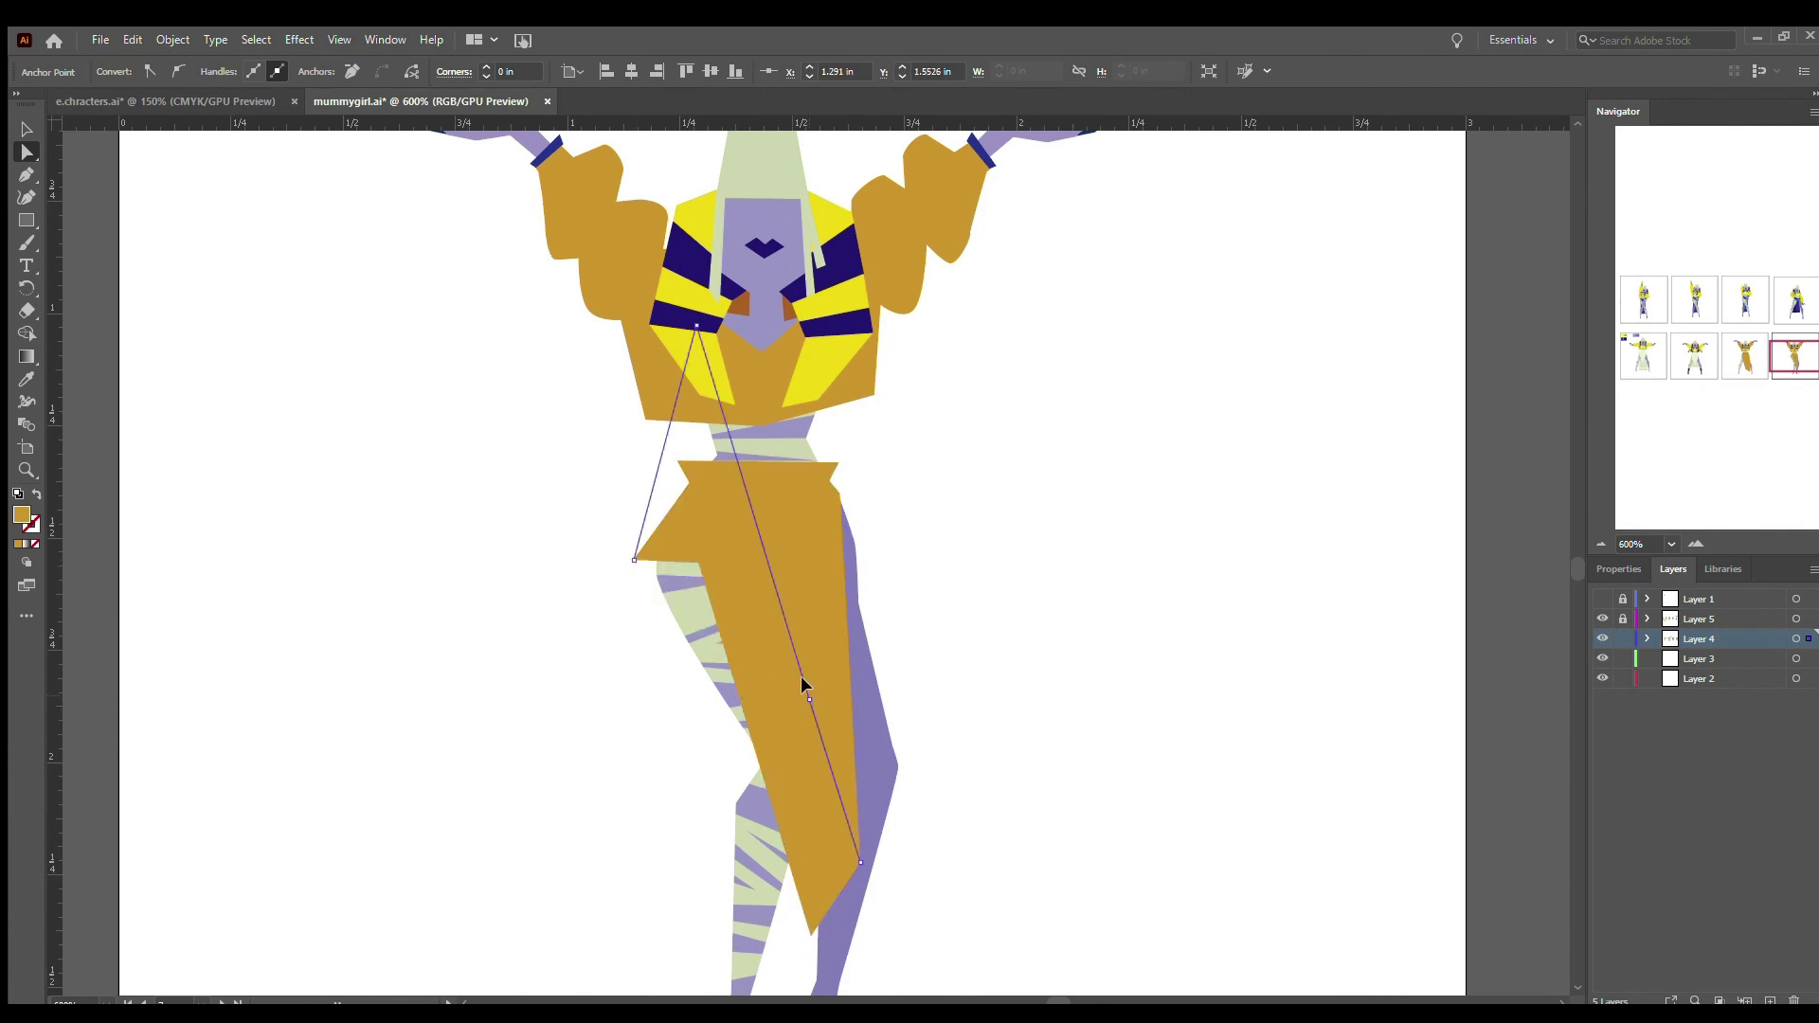
drag(807, 933, 778, 614)
drag(634, 560, 644, 569)
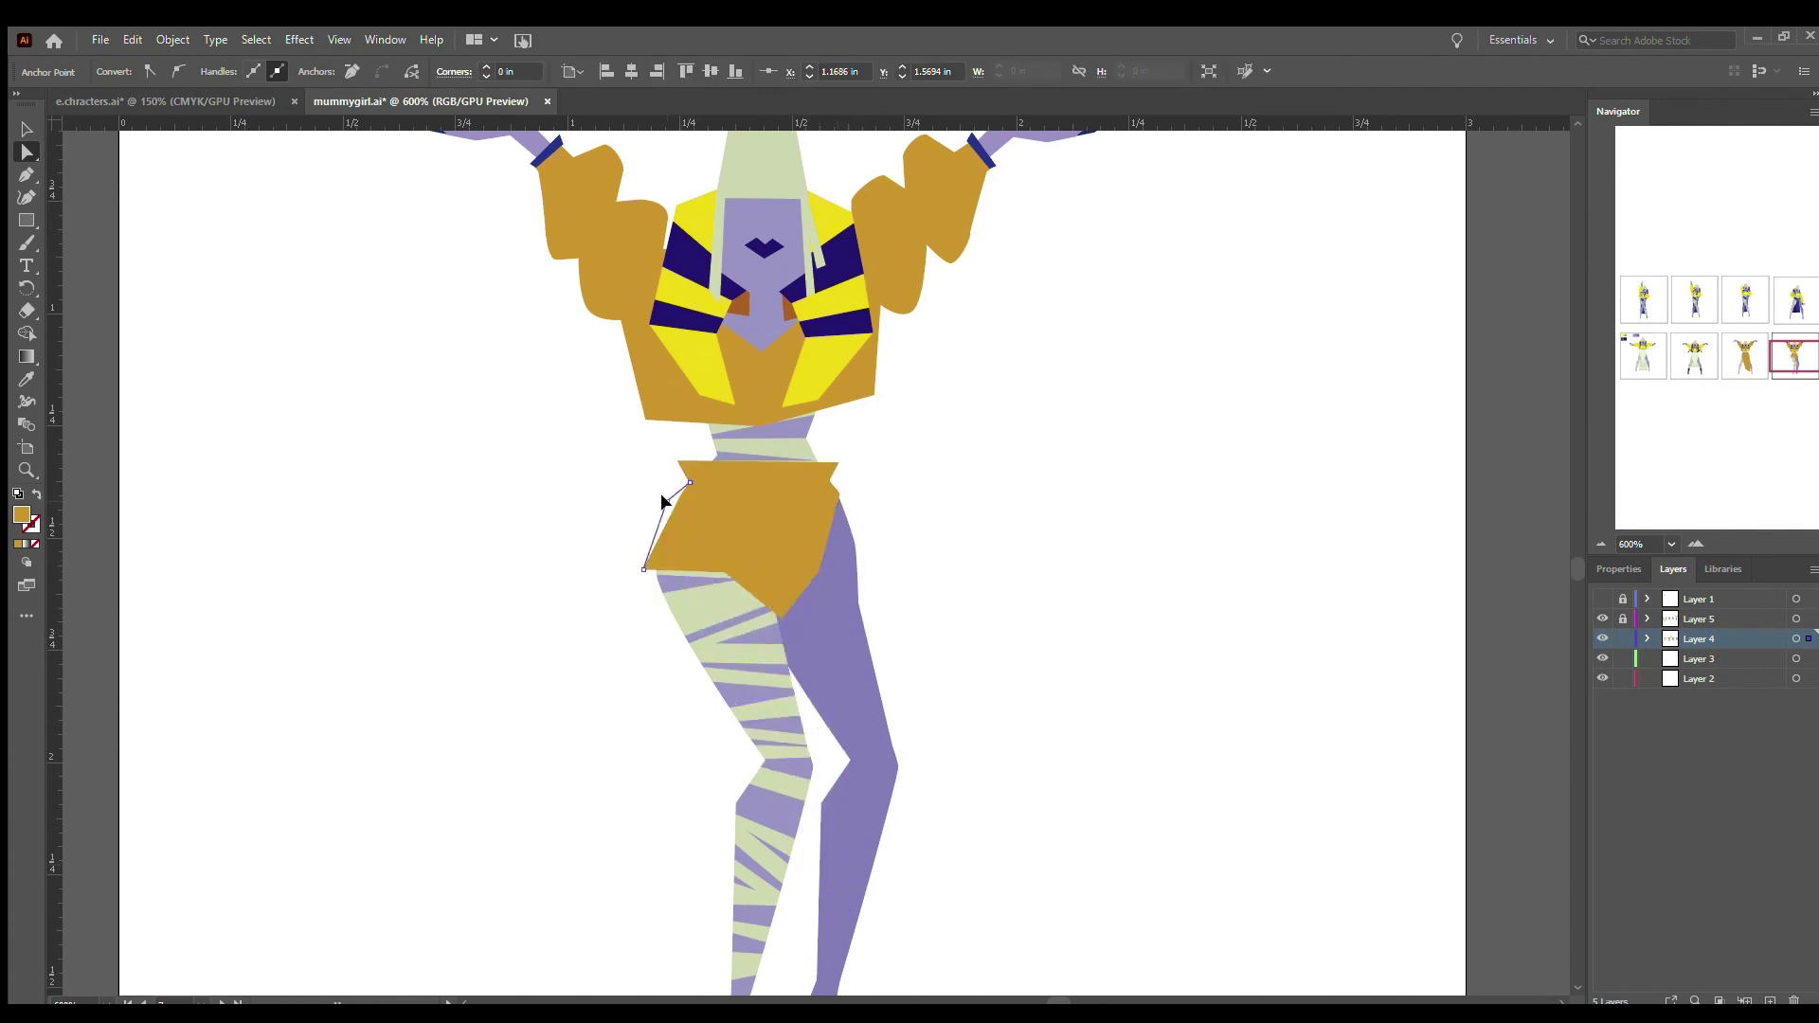
click(663, 502)
- Draw an angular brown flap over the darker leg's hip, joined to the ochre wrap's lower point
key(p)
click(830, 481)
click(882, 559)
click(843, 568)
click(777, 617)
click(739, 303)
key(a)
drag(853, 559, 769, 547)
key(ctrl+shift+a)
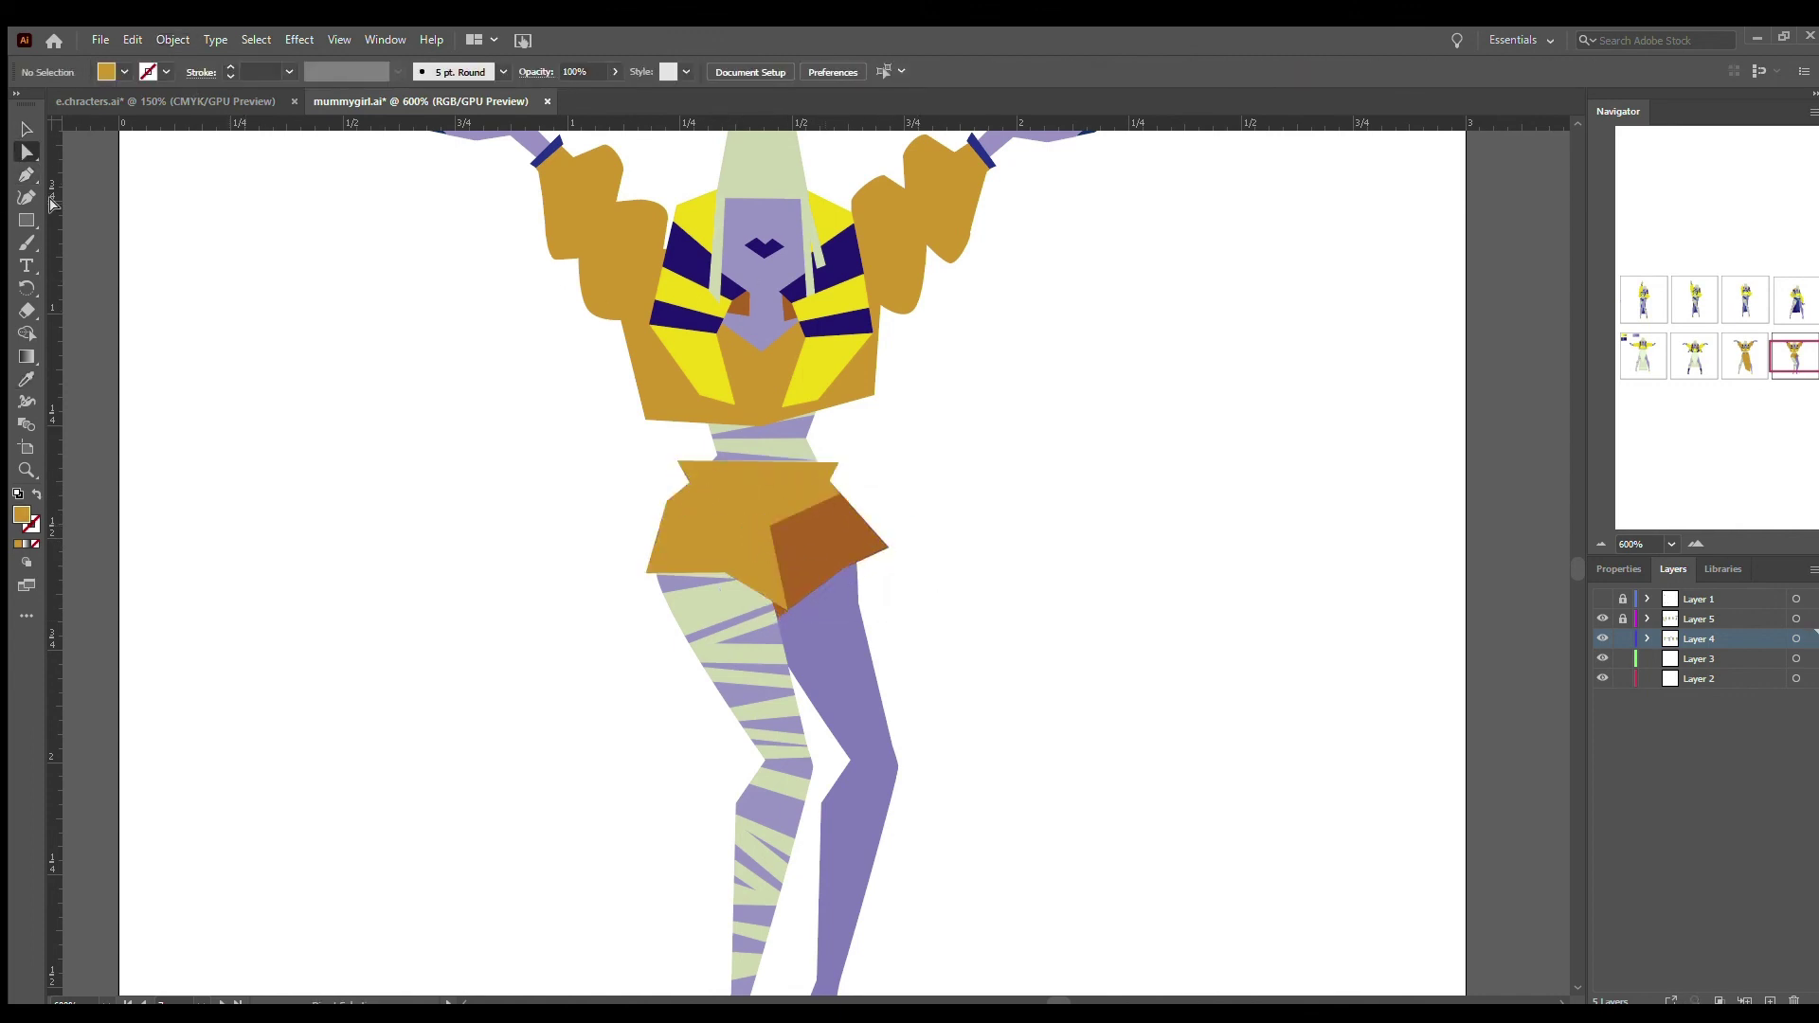
- Draw a small dark blue chevron ornament on the front of the ochre hip wrap, just below the waist
drag(754, 482, 724, 504)
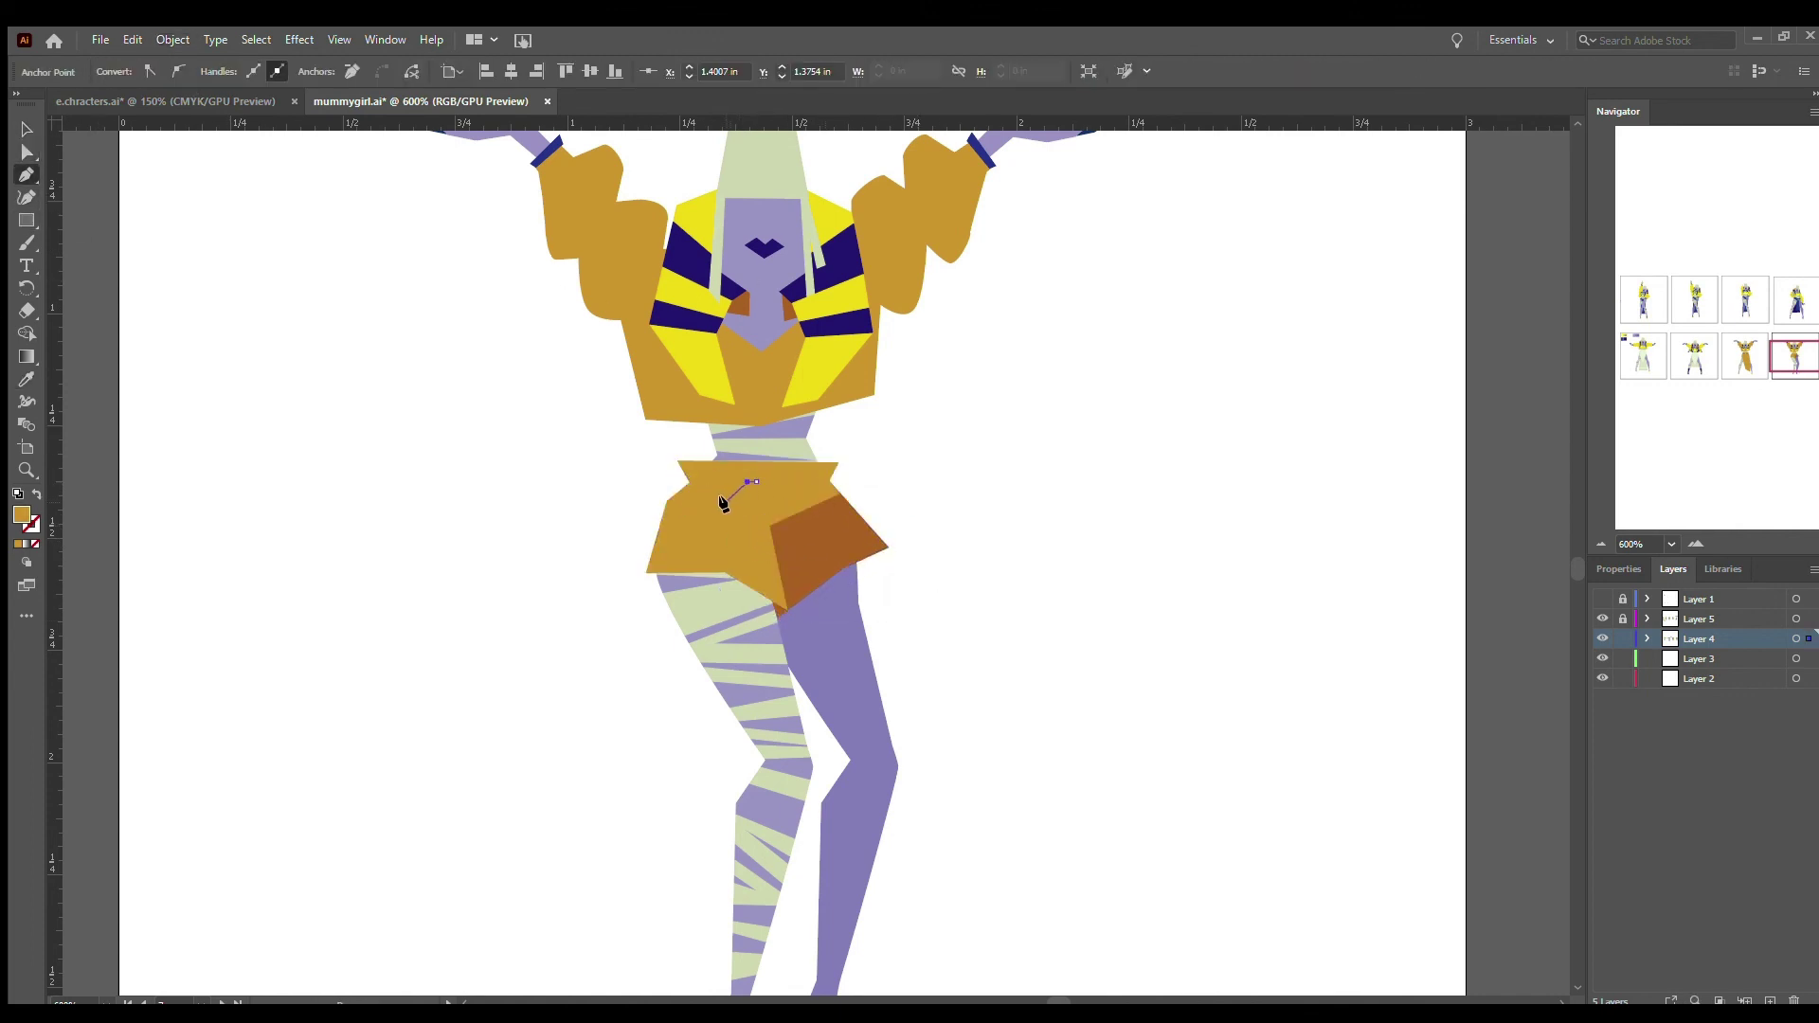
click(787, 496)
key(a)
click(734, 500)
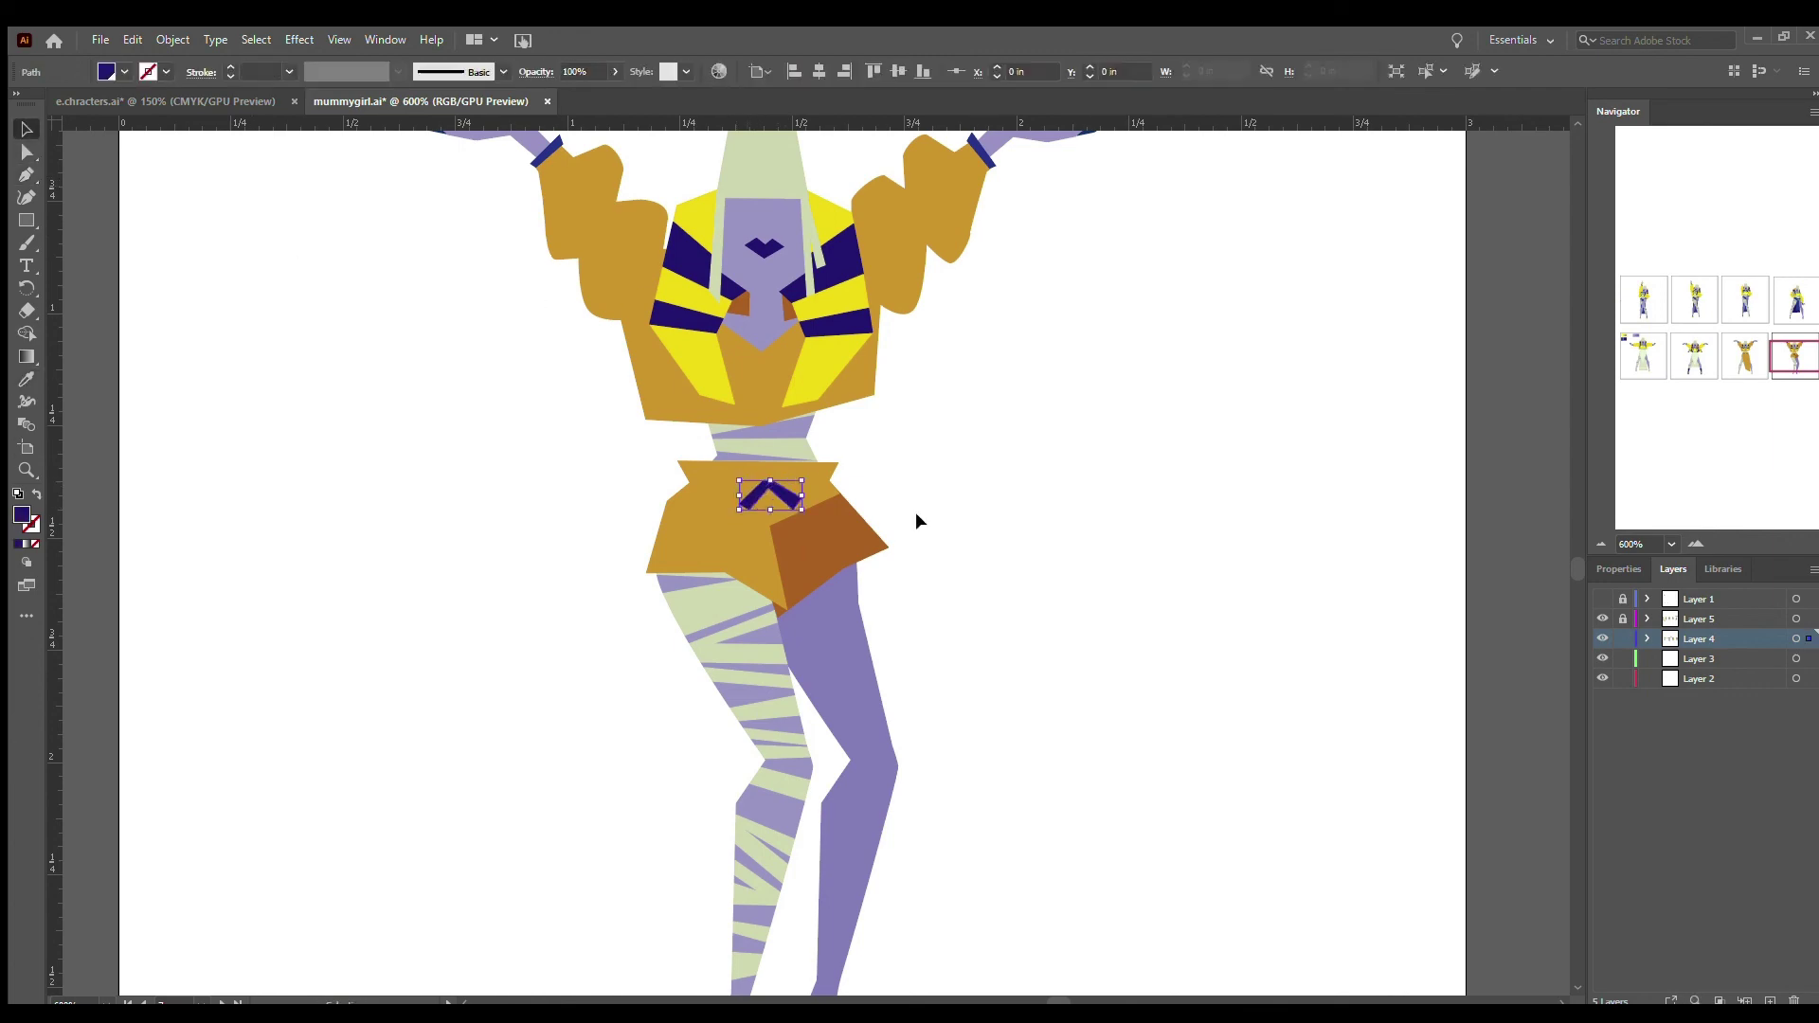
scroll(915, 512, down, 5)
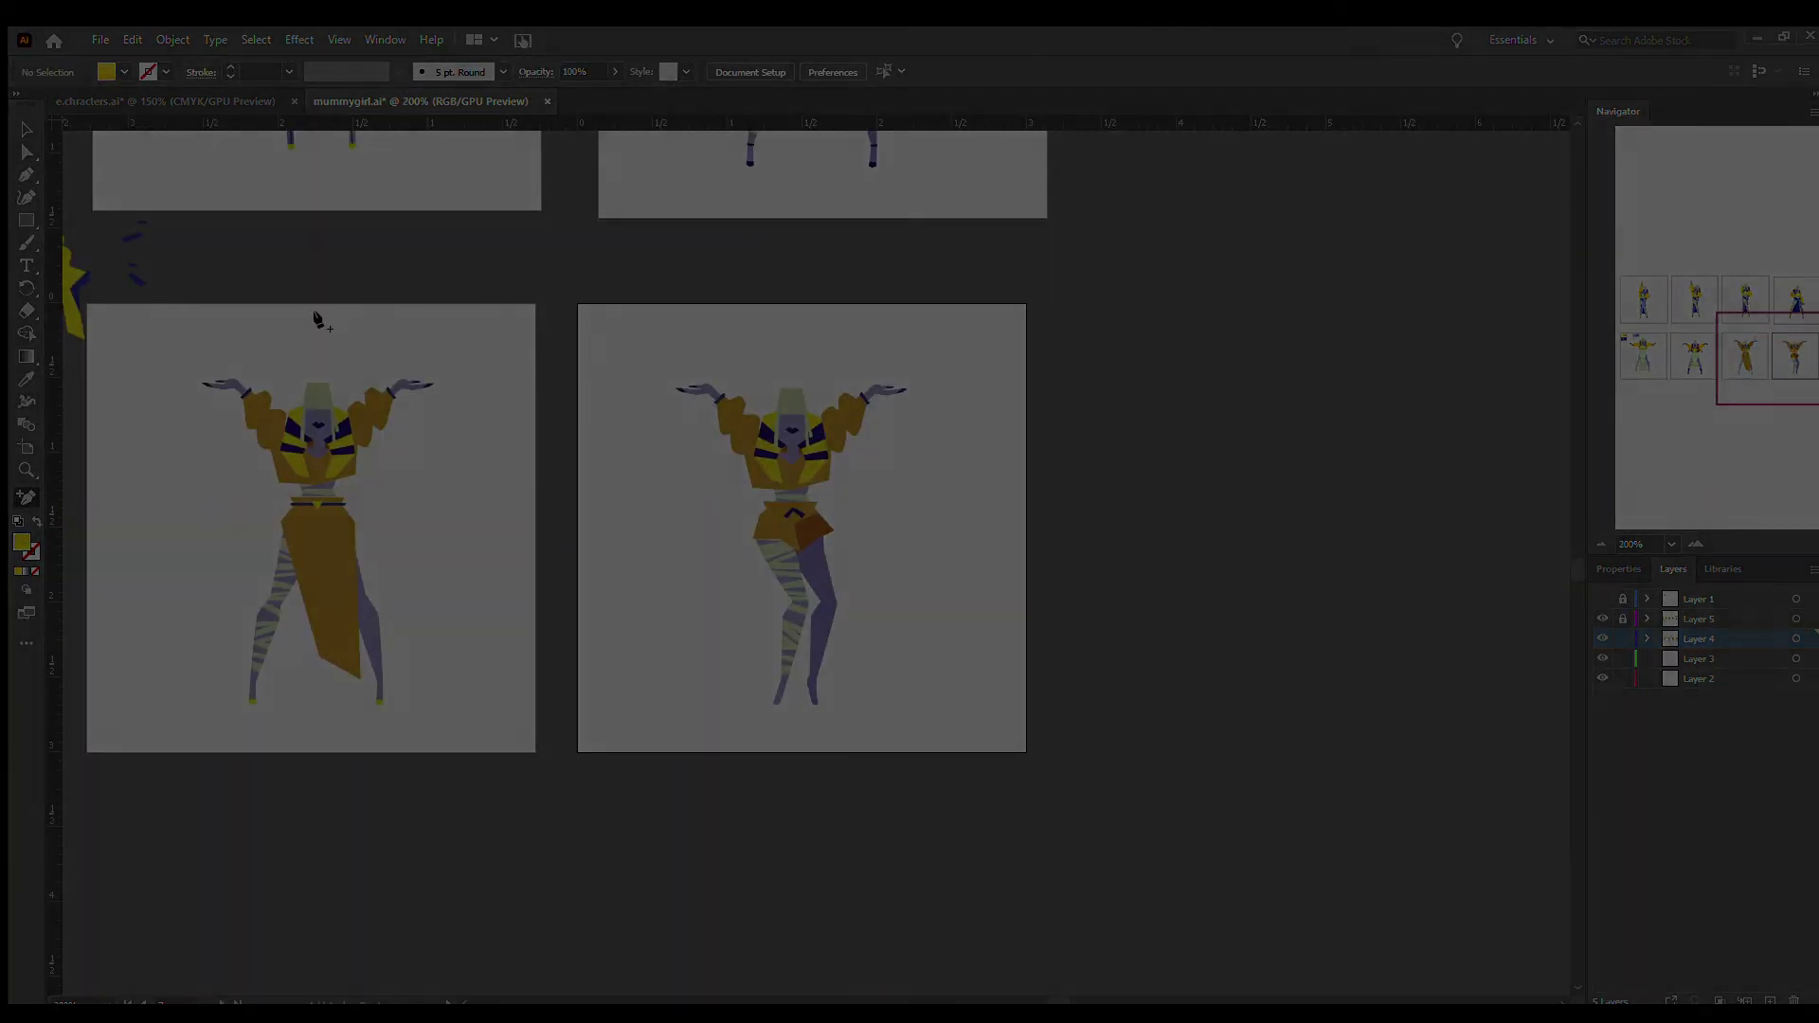